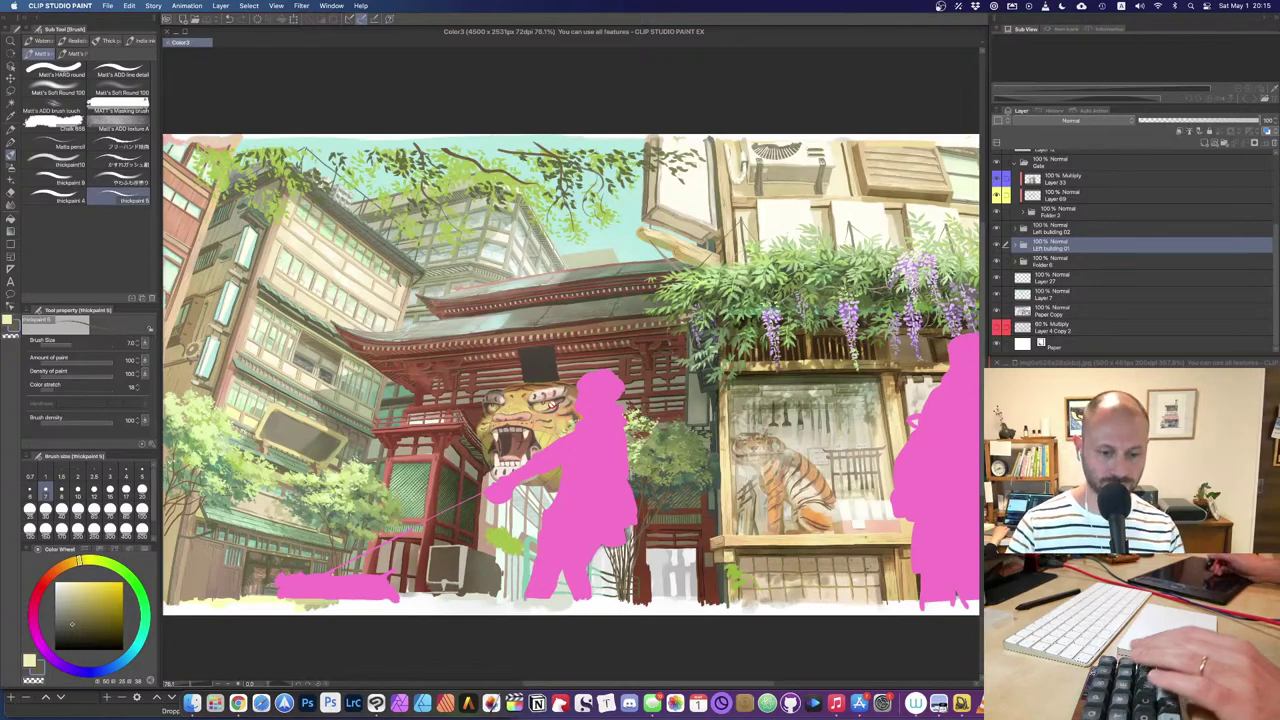
Step: Check the live stream's status page in the browser and return to the painting in Clip Studio Paint
{"action": "key", "text": "ctrl+Right"}
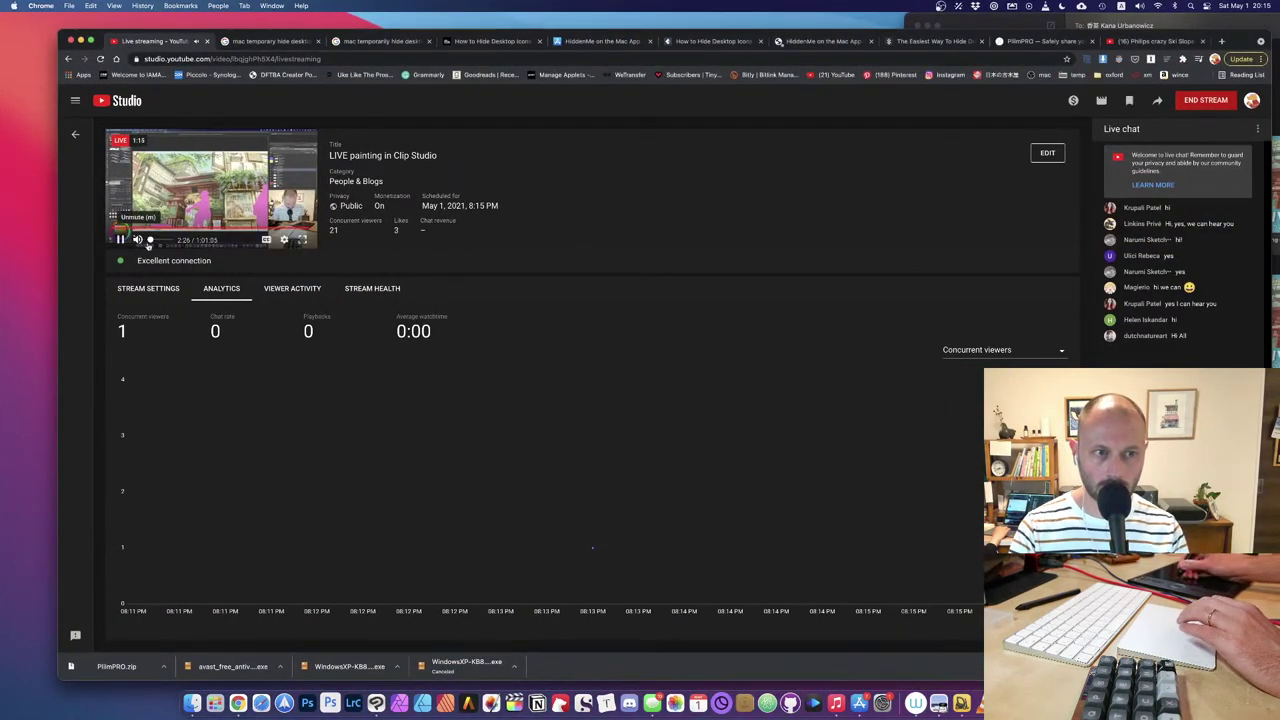
{"action": "key", "text": "ctrl+Left"}
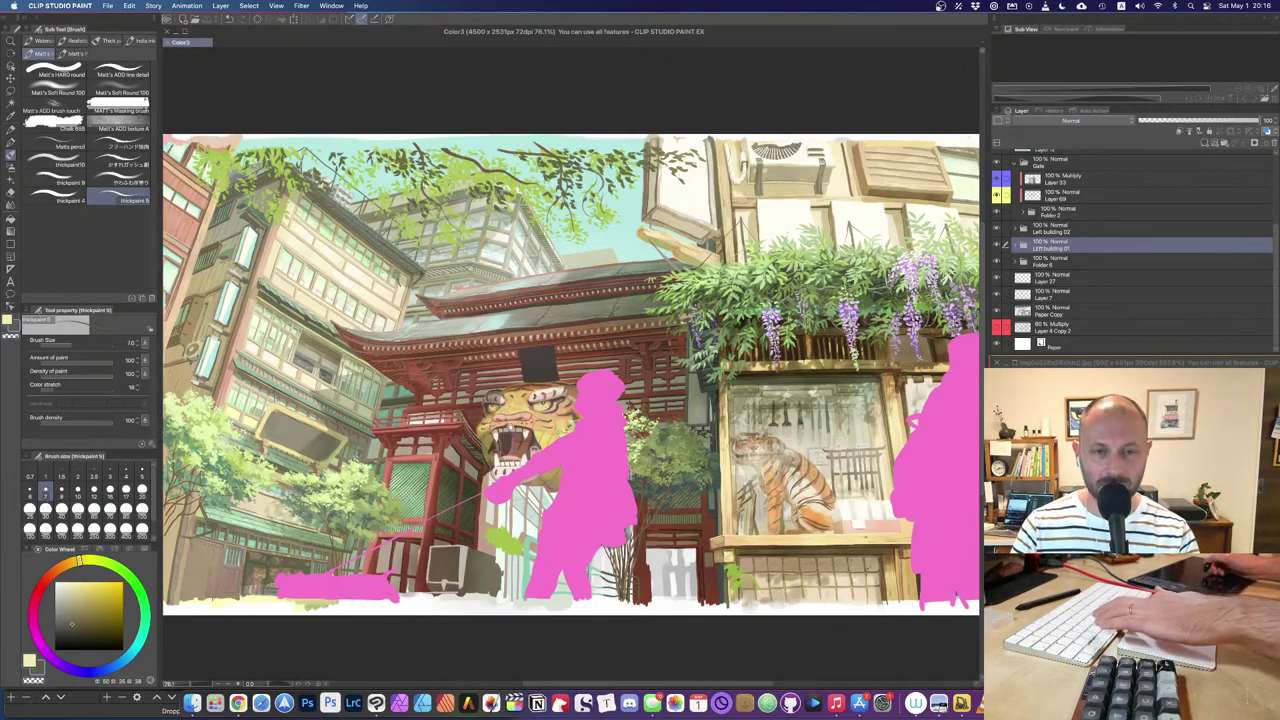
Step: Examine what the Left building 01 folder, Folder 6 and Layer 7 contain by toggling the visibility of each
{"action": "scroll", "coordinate": [590, 420], "scroll_direction": "left", "scroll_amount": 3}
{"action": "scroll", "coordinate": [588, 420], "scroll_direction": "up", "scroll_amount": 3}
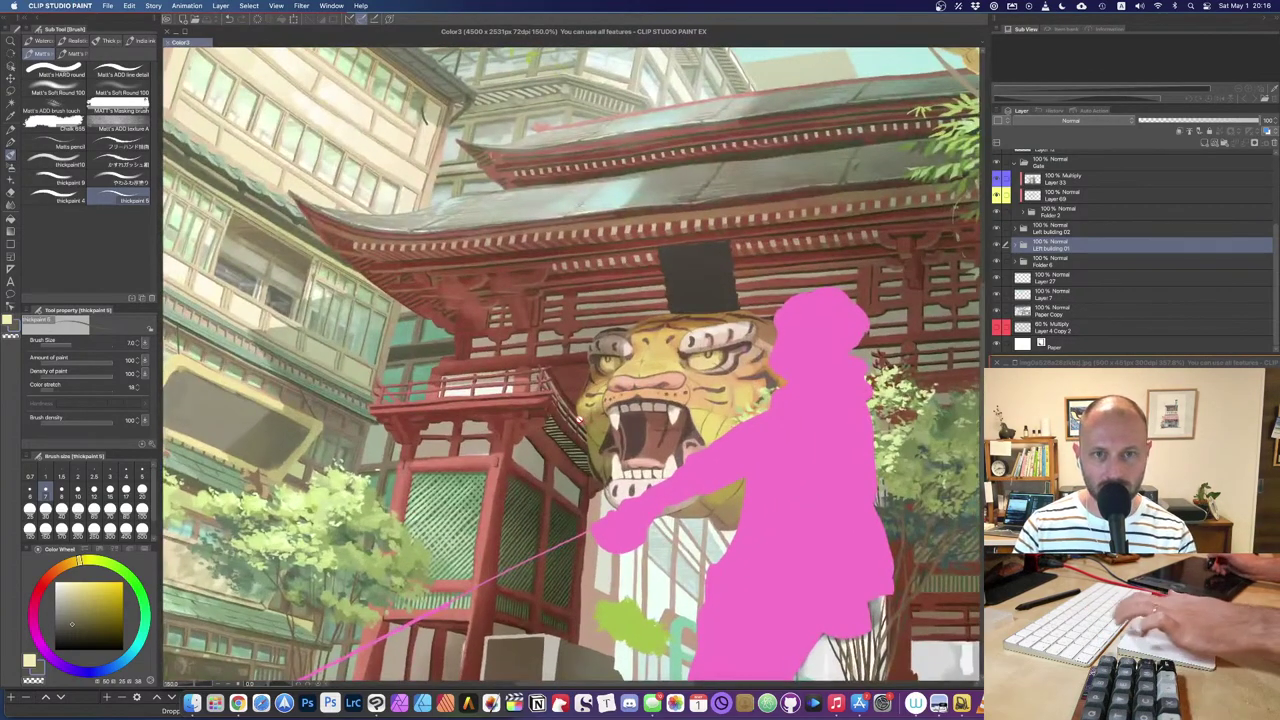
{"action": "scroll", "coordinate": [578, 350], "scroll_direction": "up", "scroll_amount": 5}
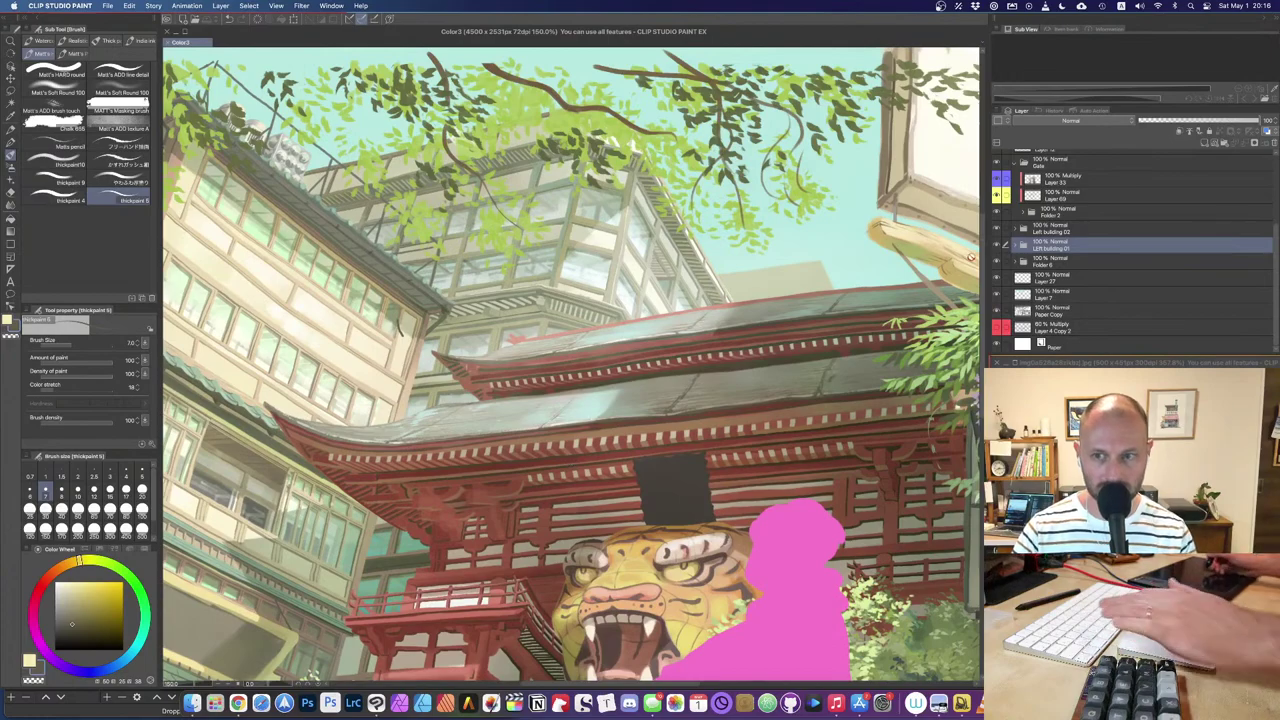
{"action": "left_click", "coordinate": [998, 246]}
{"action": "left_click", "coordinate": [998, 246]}
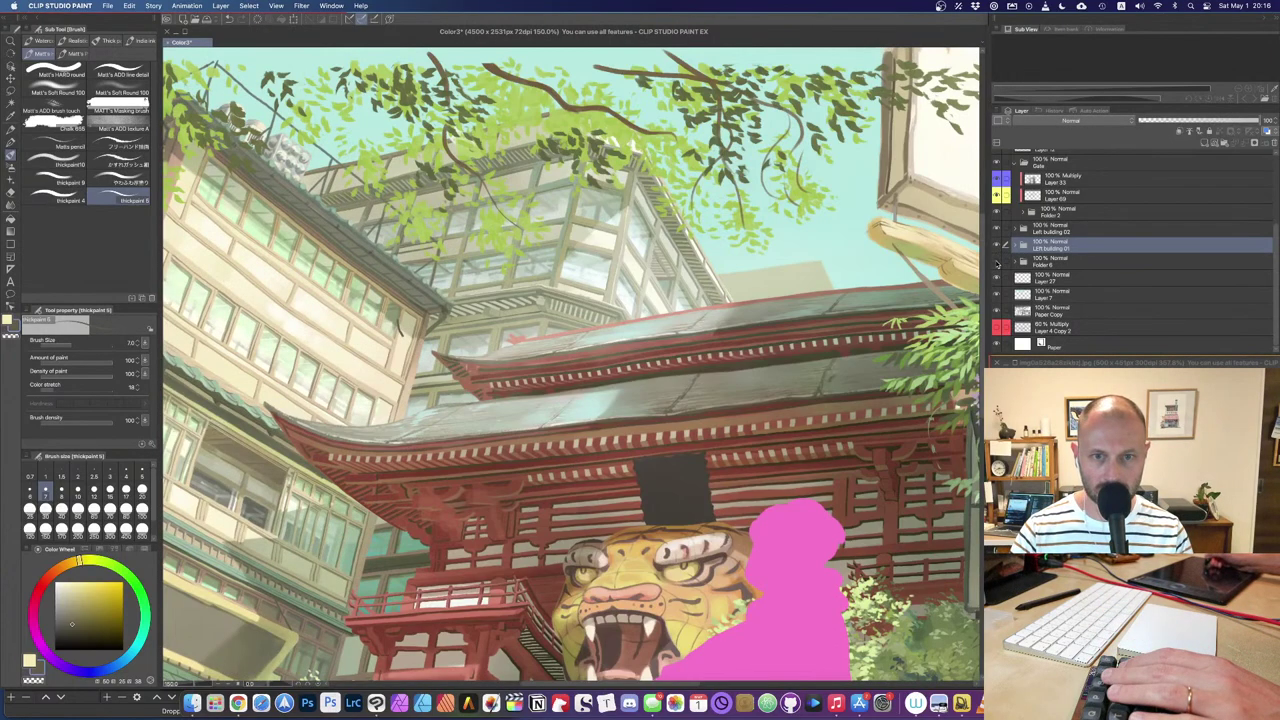
{"action": "left_click", "coordinate": [997, 262]}
{"action": "left_click", "coordinate": [997, 263]}
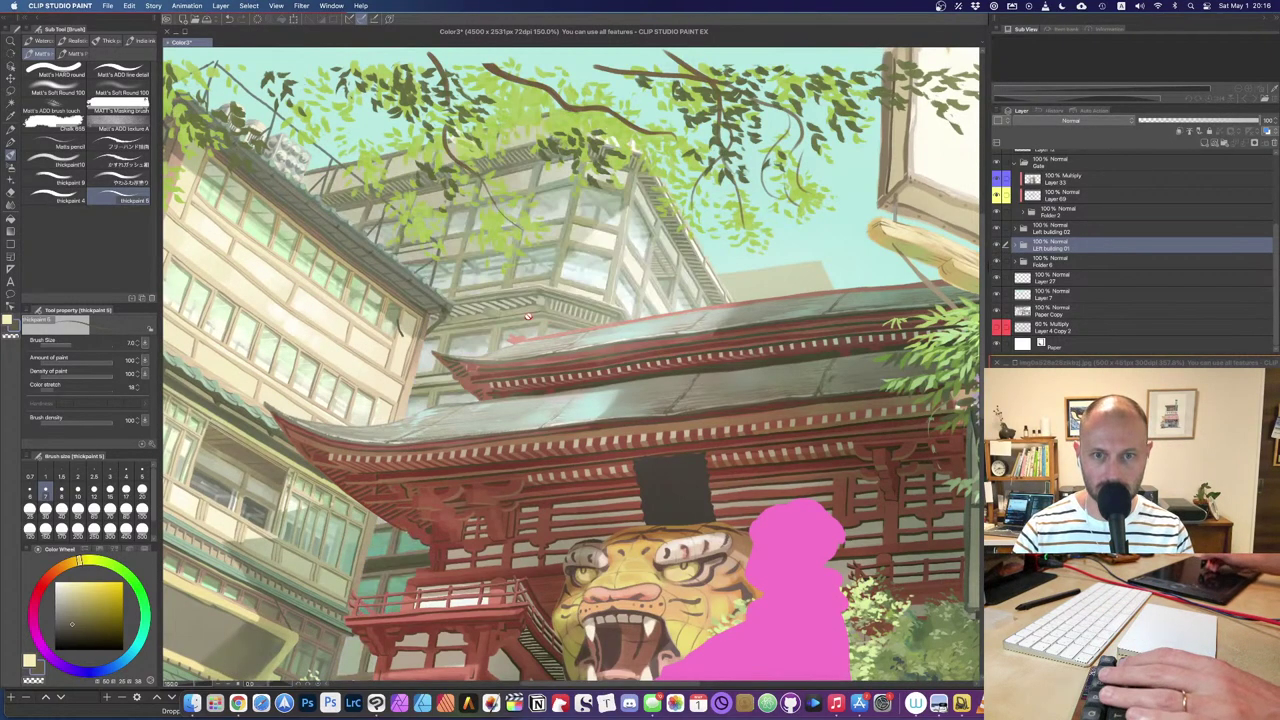
{"action": "left_click_drag", "start_coordinate": [612, 345], "coordinate": [738, 369]}
{"action": "scroll", "coordinate": [737, 369], "scroll_direction": "down", "scroll_amount": 3}
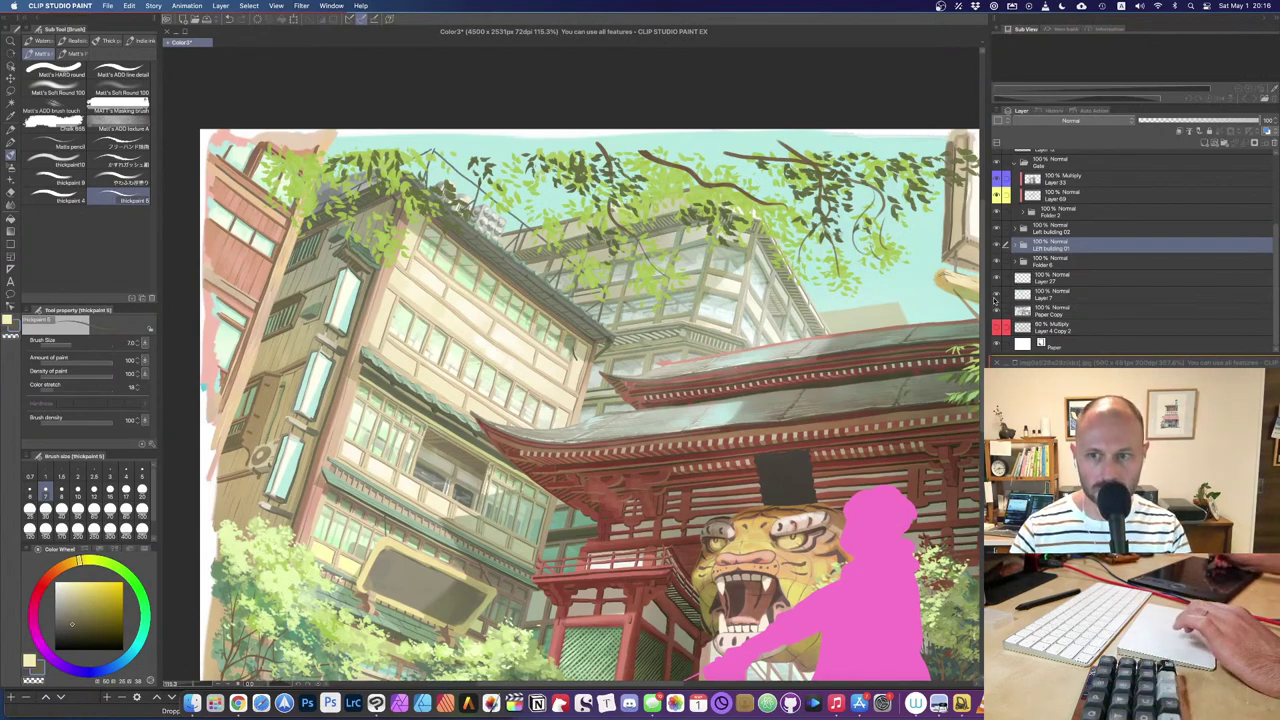
{"action": "left_click", "coordinate": [996, 298]}
{"action": "left_click", "coordinate": [996, 298]}
Step: Compare the painting with and without the 9% Lighten layer, Layer 43, and delete that layer
{"action": "scroll", "coordinate": [1030, 290], "scroll_direction": "up", "scroll_amount": 5}
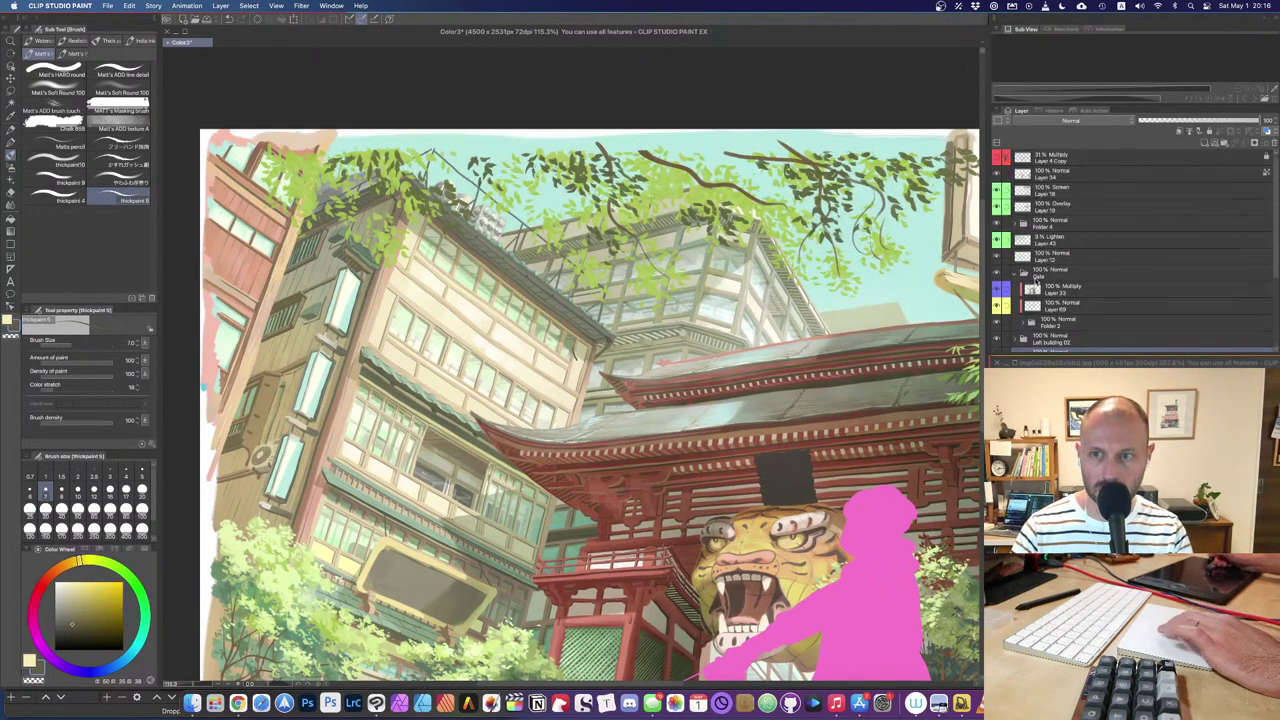
{"action": "left_click", "coordinate": [997, 242]}
{"action": "left_click", "coordinate": [996, 241]}
{"action": "left_click", "coordinate": [996, 241]}
{"action": "left_click", "coordinate": [996, 241]}
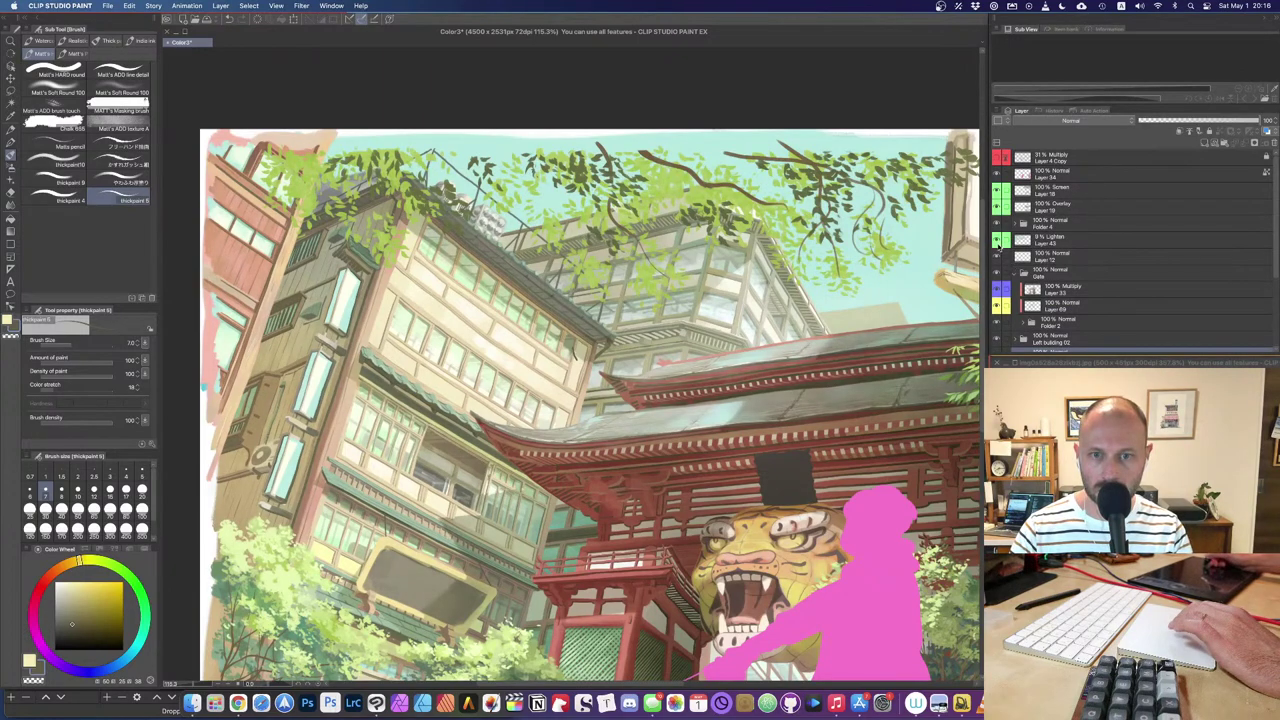
{"action": "left_click", "coordinate": [996, 241]}
{"action": "left_click", "coordinate": [1024, 245]}
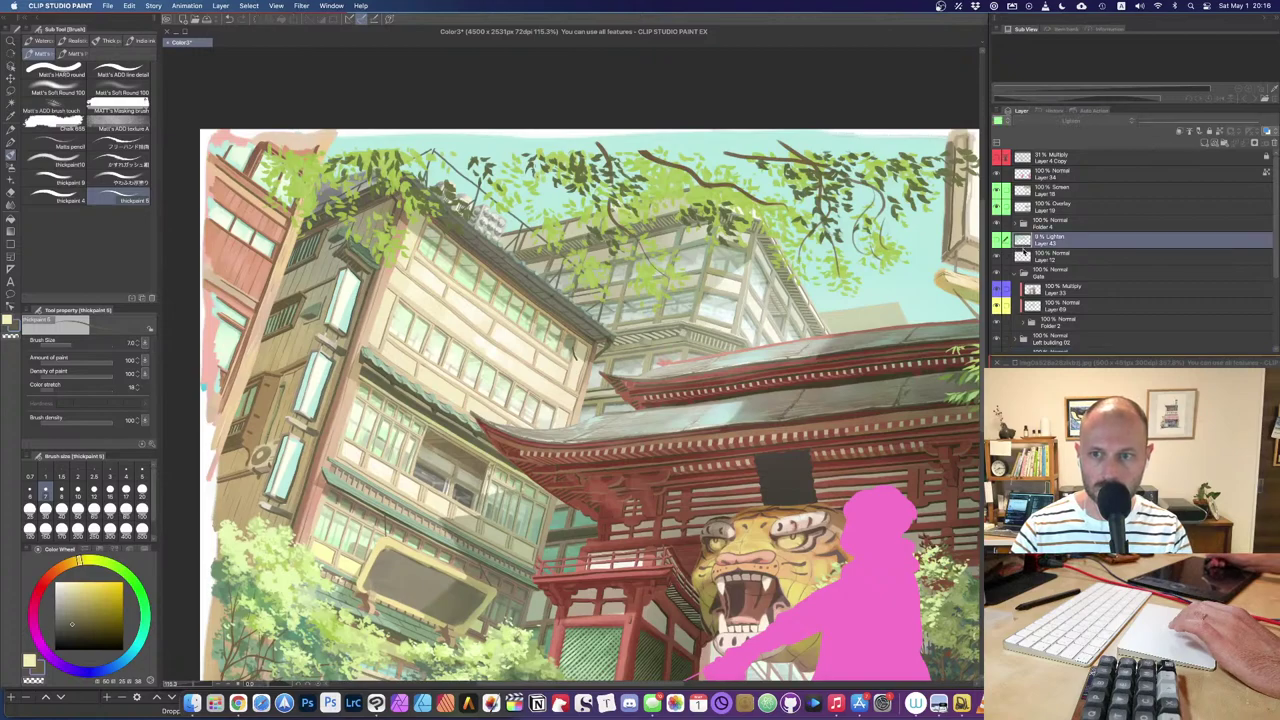
{"action": "left_click_drag", "start_coordinate": [1017, 239], "coordinate": [1274, 143]}
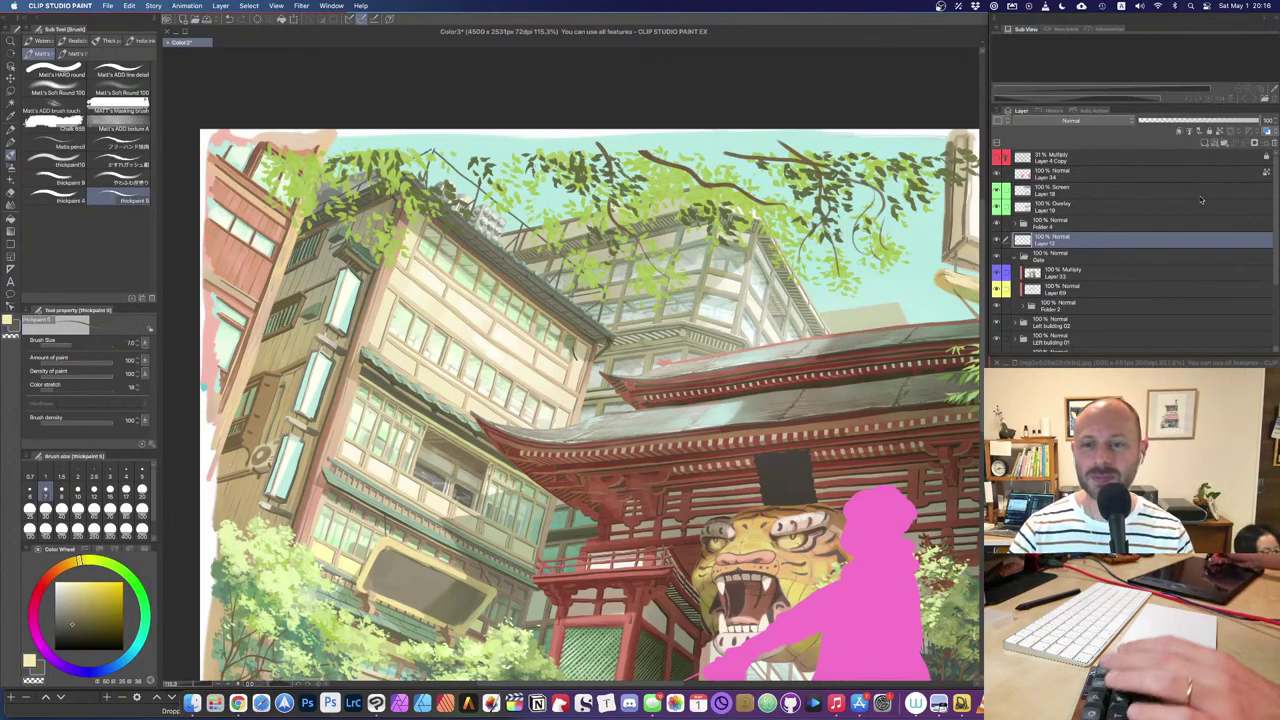
Step: Pick a layer from the distant building on the canvas and compare the artwork with and without the Screen layer
{"action": "left_click_drag", "start_coordinate": [840, 380], "coordinate": [594, 368]}
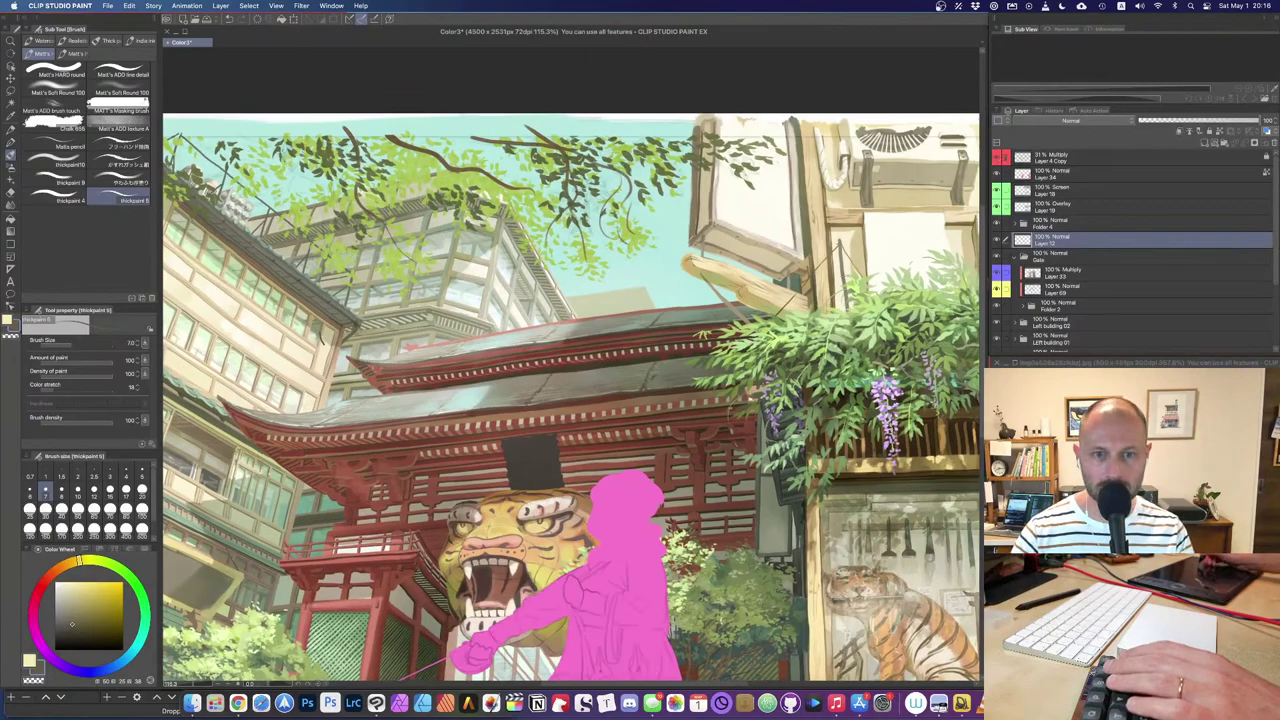
{"action": "scroll", "coordinate": [688, 286], "scroll_direction": "up", "scroll_amount": 5}
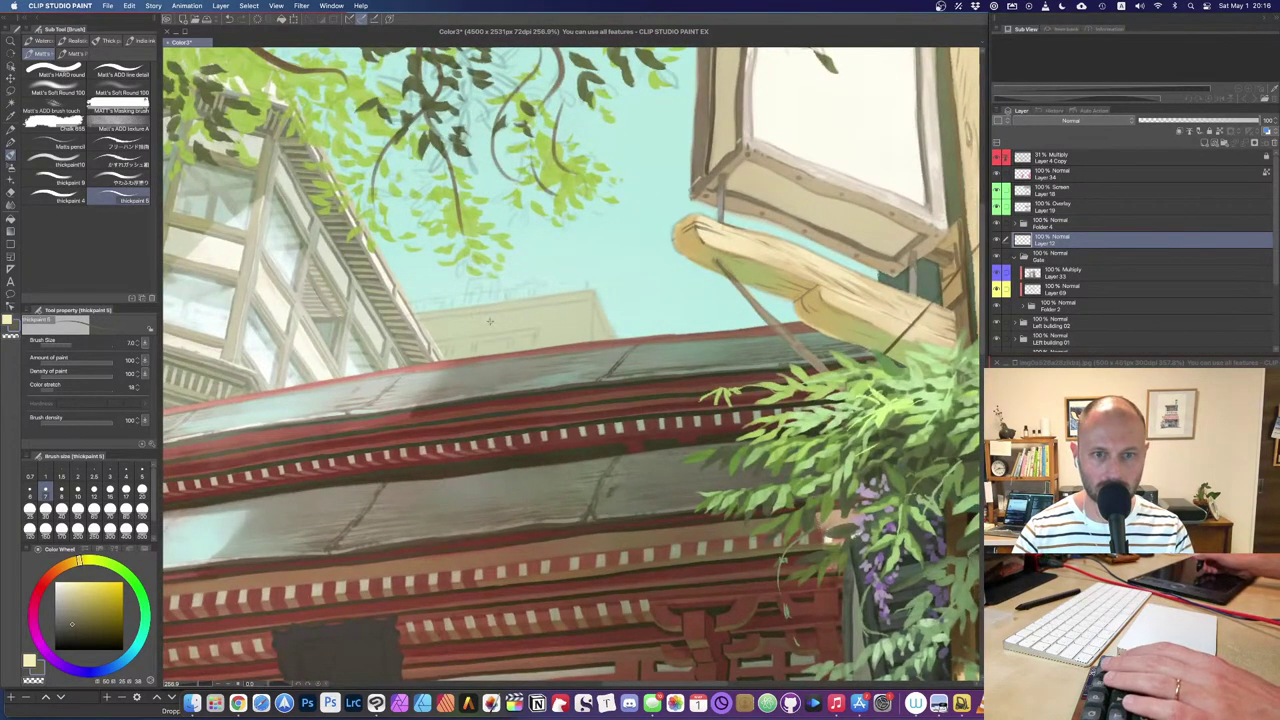
{"action": "left_click_drag", "start_coordinate": [493, 320], "coordinate": [526, 352]}
{"action": "key", "text": "shift+super"}
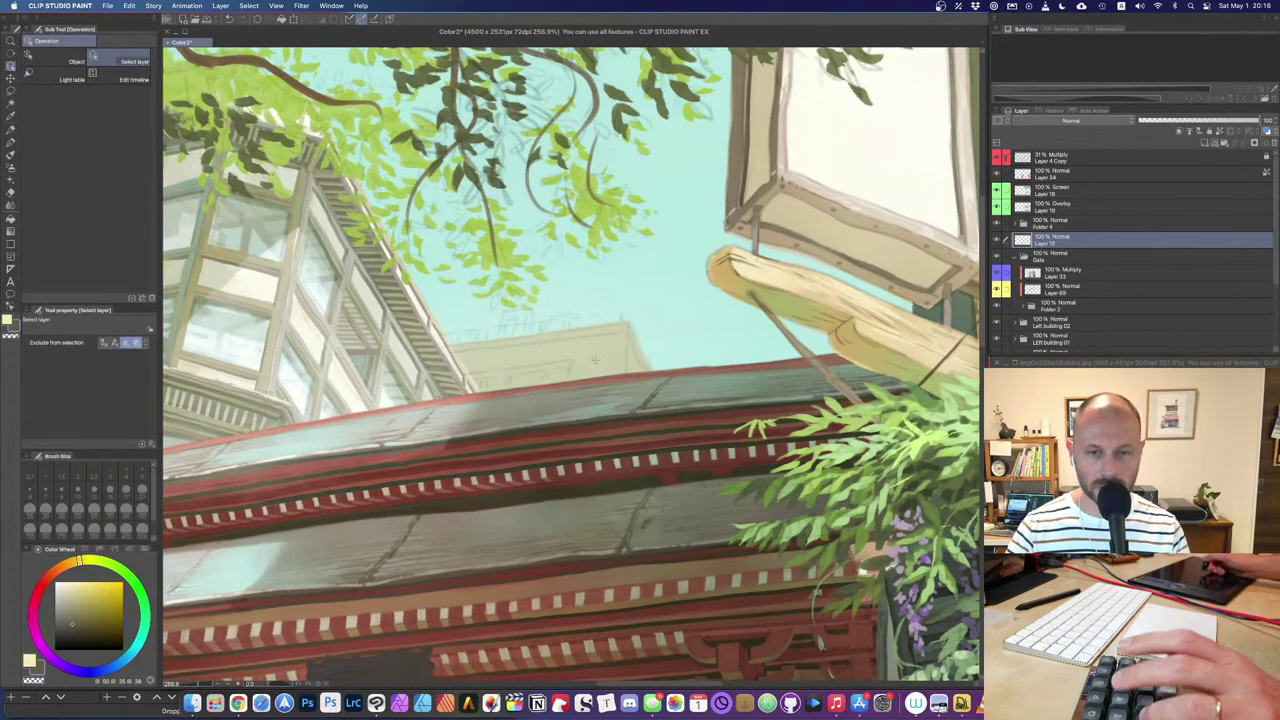
{"action": "left_click", "coordinate": [595, 362]}
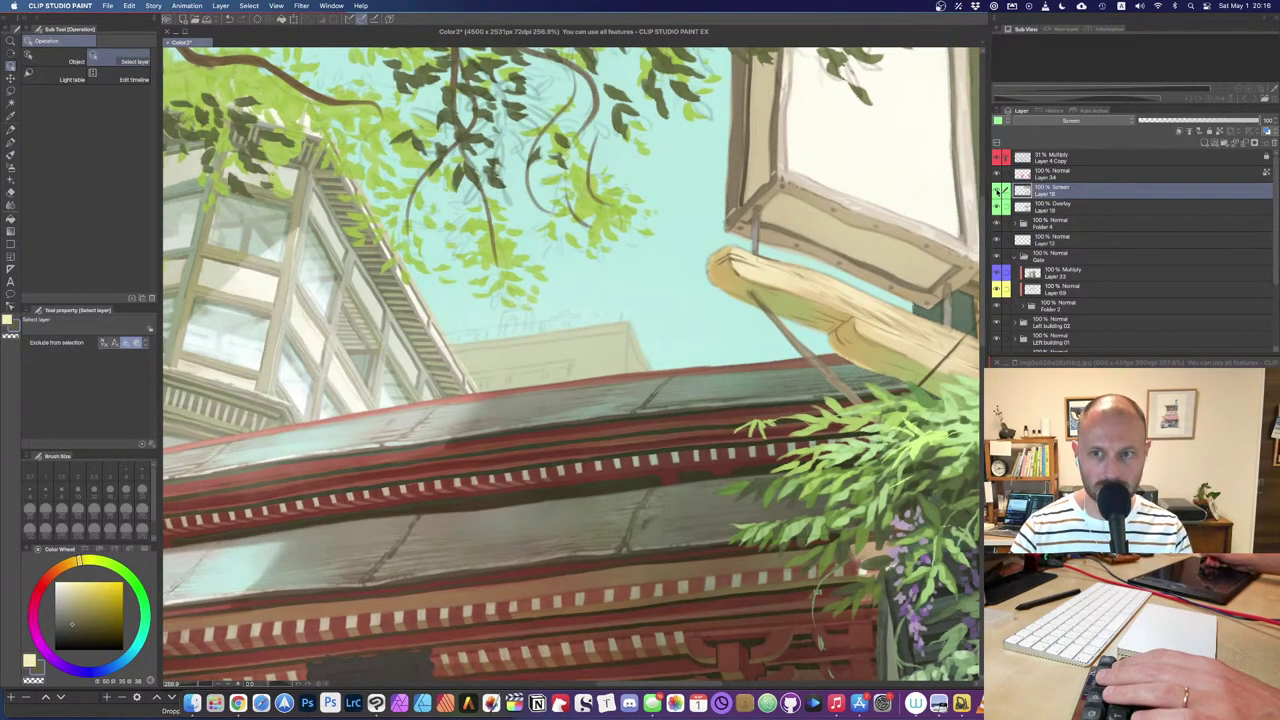
{"action": "left_click", "coordinate": [997, 191]}
{"action": "left_click", "coordinate": [997, 191]}
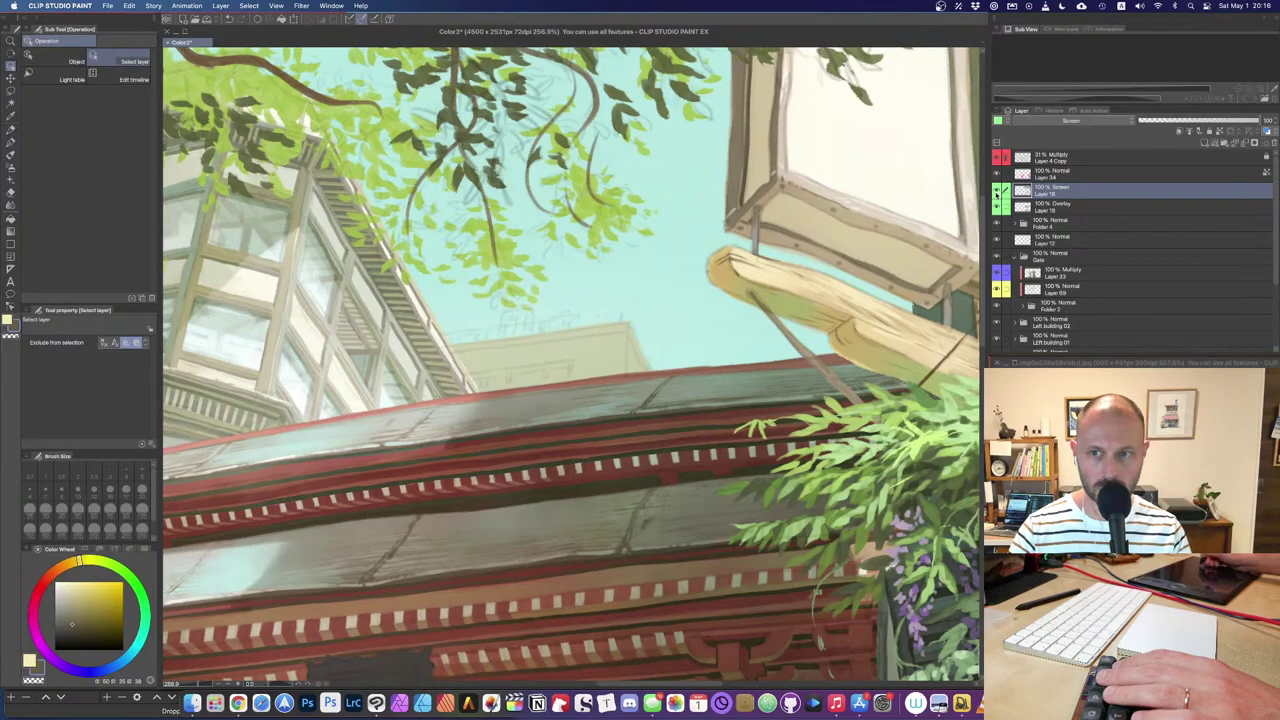
{"action": "left_click", "coordinate": [997, 191]}
{"action": "left_click", "coordinate": [997, 191]}
Step: Compare the Screen layer's effect on the whole painting and hide both the Screen and Overlay layers above Folder 4
{"action": "scroll", "coordinate": [797, 303], "scroll_direction": "down", "scroll_amount": 5}
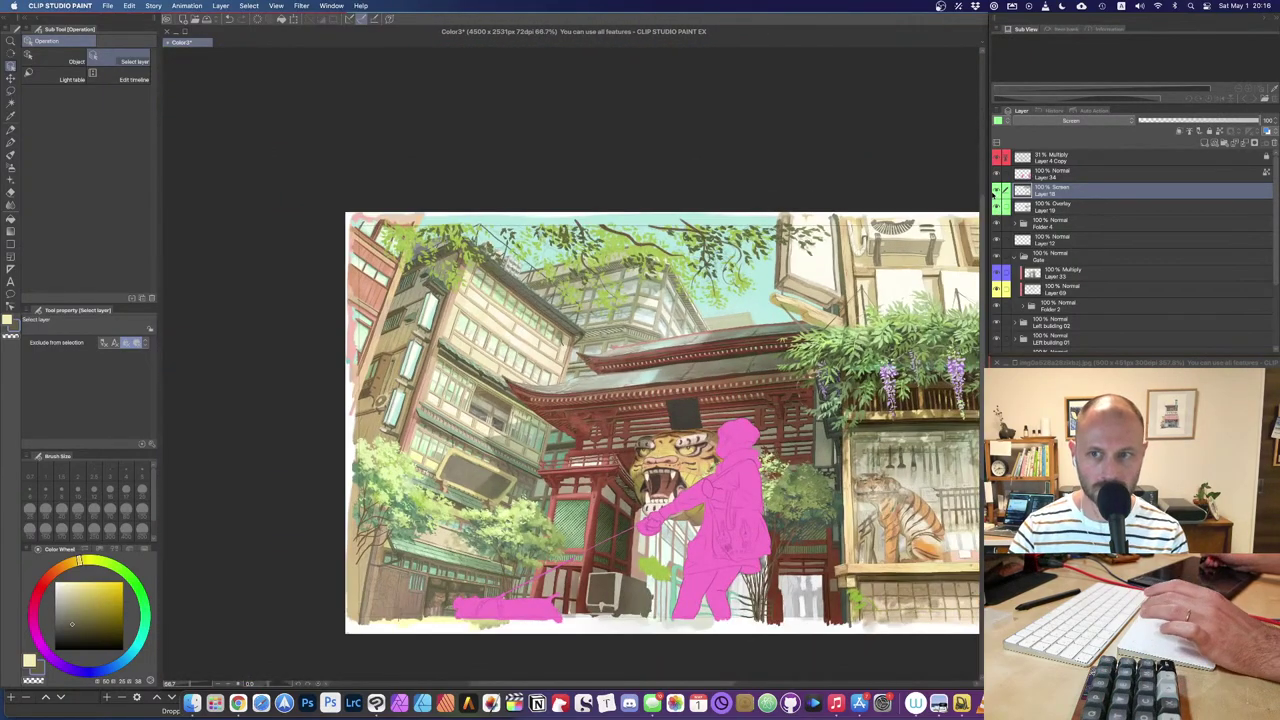
{"action": "left_click", "coordinate": [997, 192]}
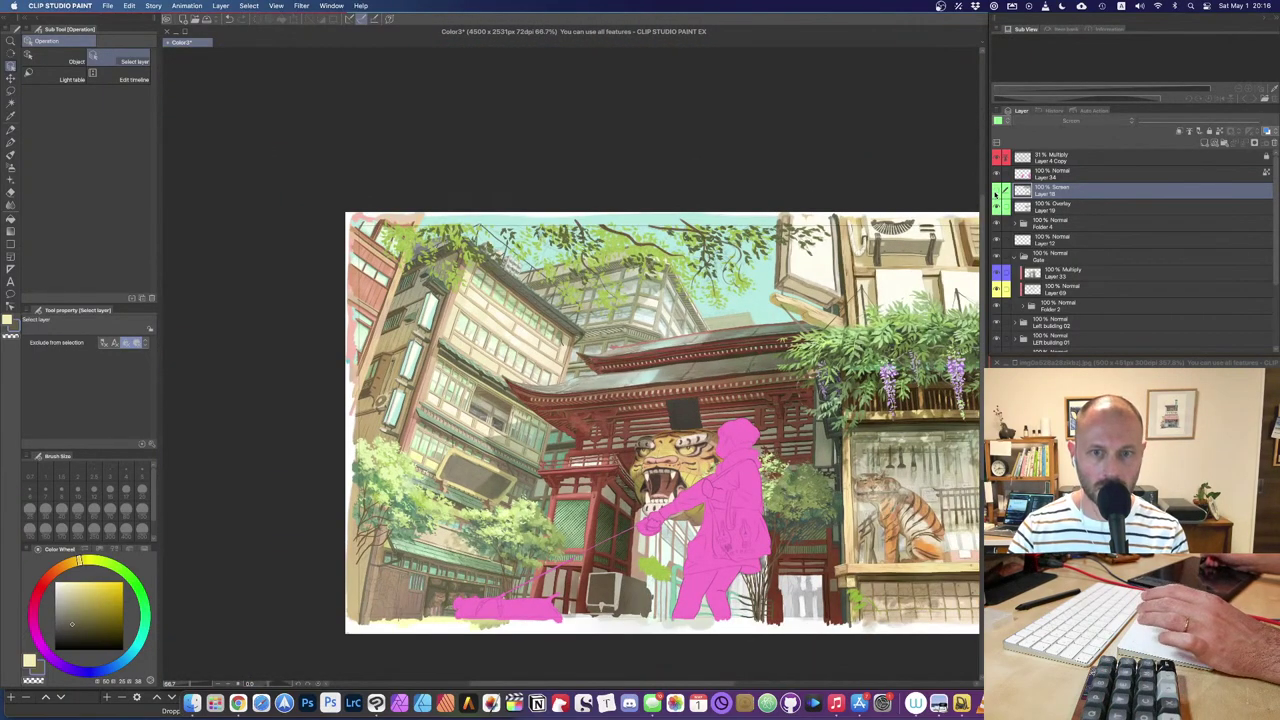
{"action": "left_click", "coordinate": [997, 191]}
{"action": "left_click", "coordinate": [997, 191]}
{"action": "left_click", "coordinate": [997, 191]}
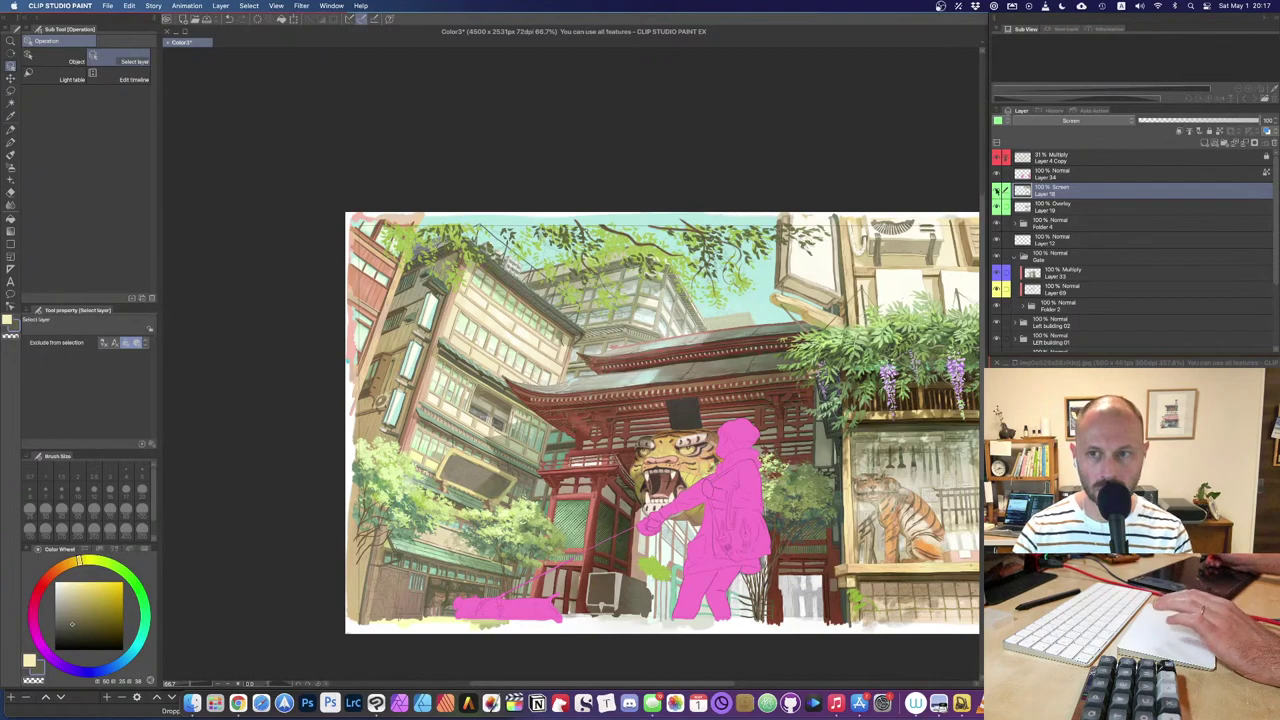
{"action": "left_click", "coordinate": [997, 191]}
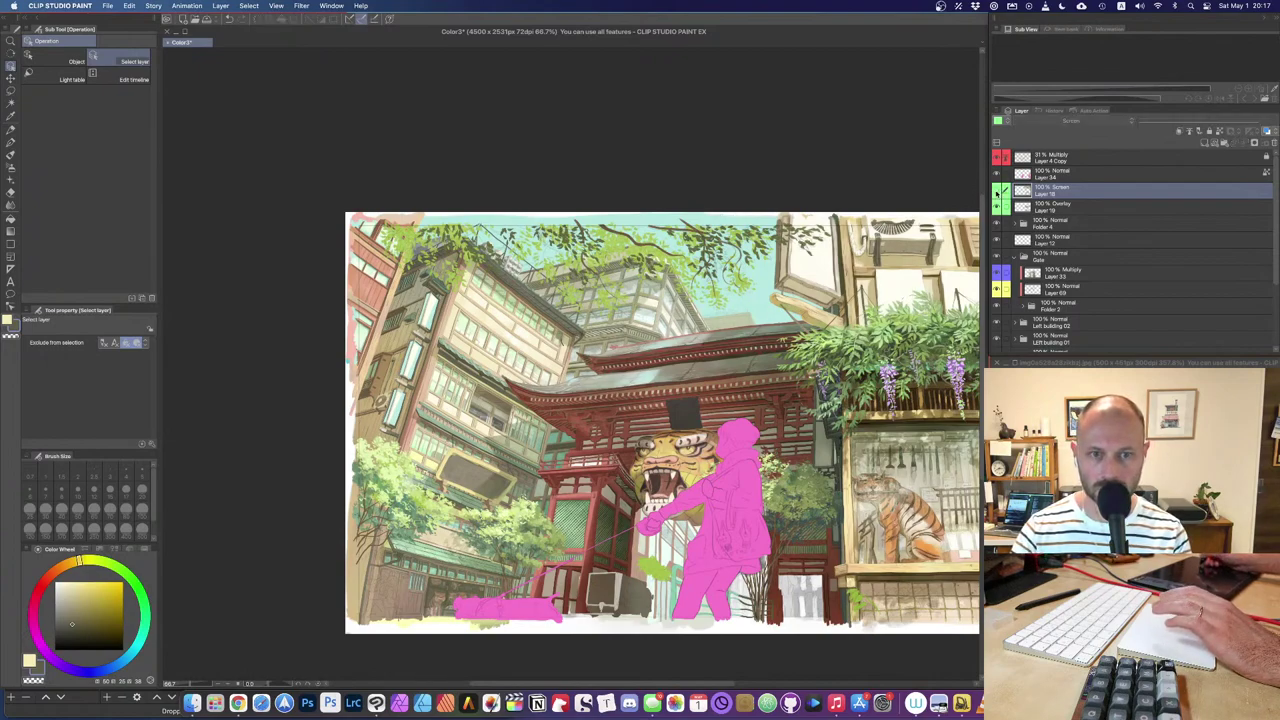
{"action": "left_click", "coordinate": [997, 191]}
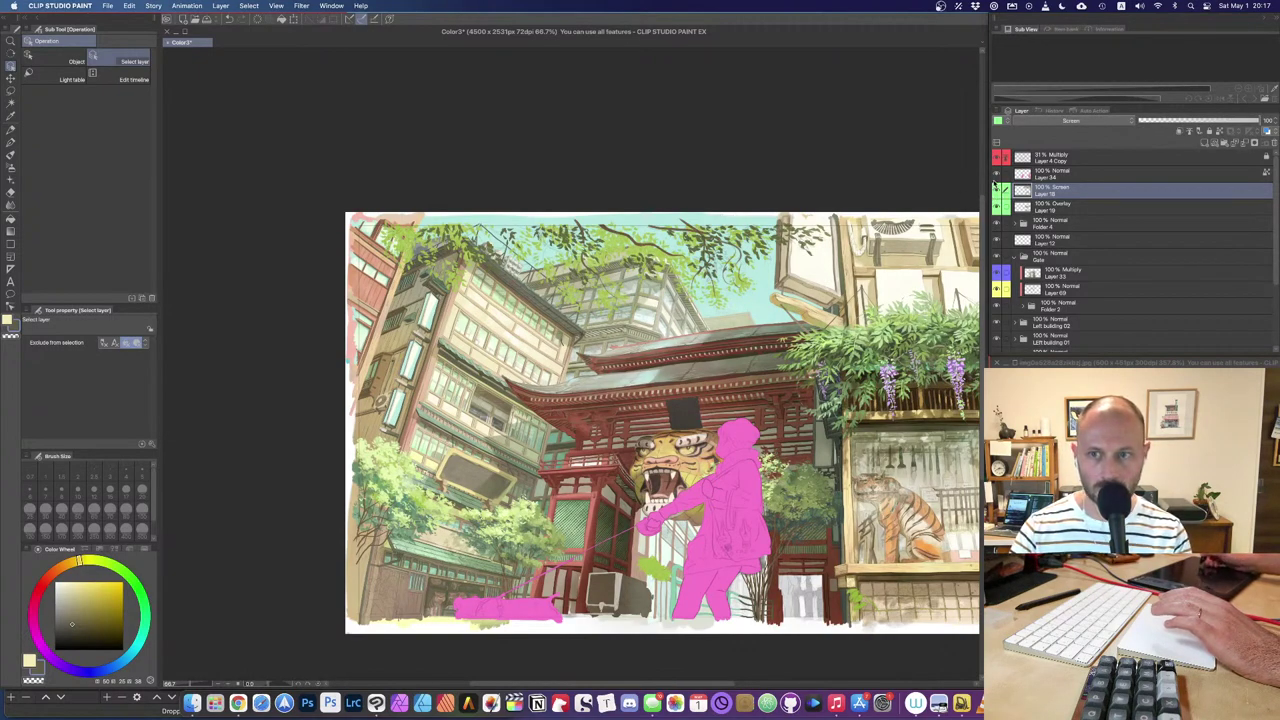
{"action": "left_click_drag", "start_coordinate": [995, 203], "coordinate": [994, 209]}
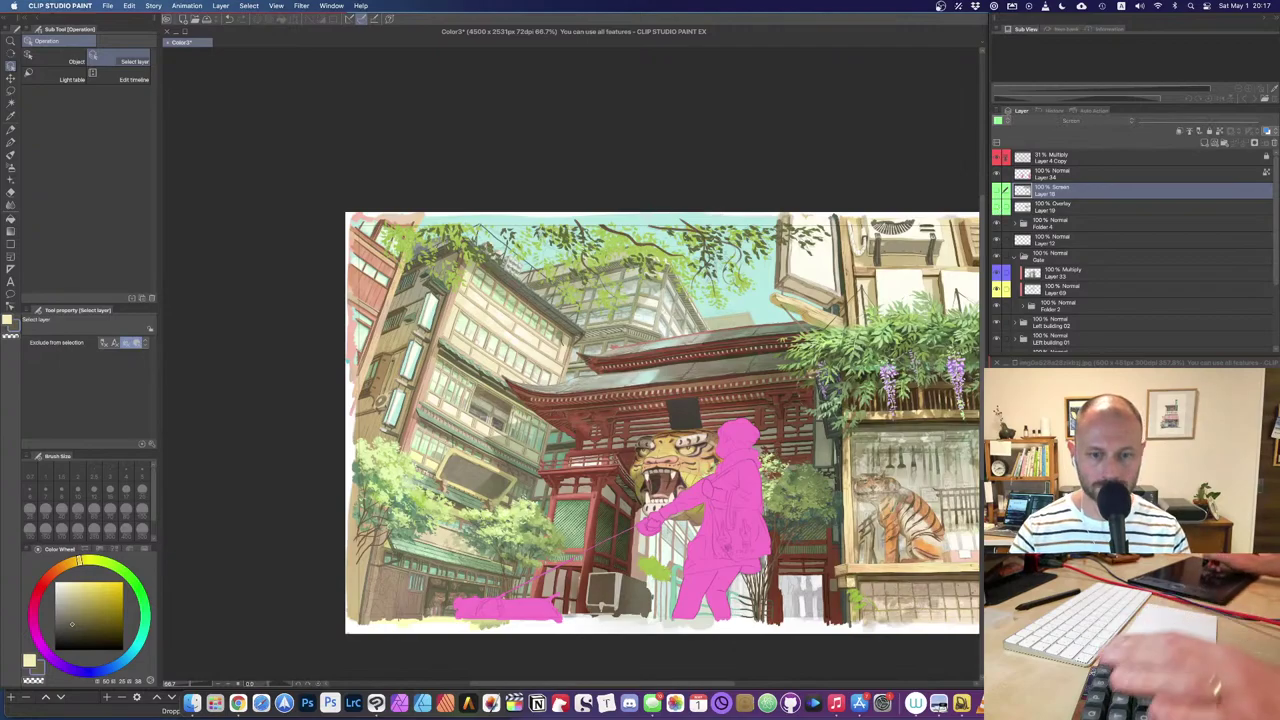
Step: Select the distant building's layer, Layer 27, from the canvas and set the thickpaint 5 brush to size 17
{"action": "scroll", "coordinate": [507, 345], "scroll_direction": "right", "scroll_amount": 4}
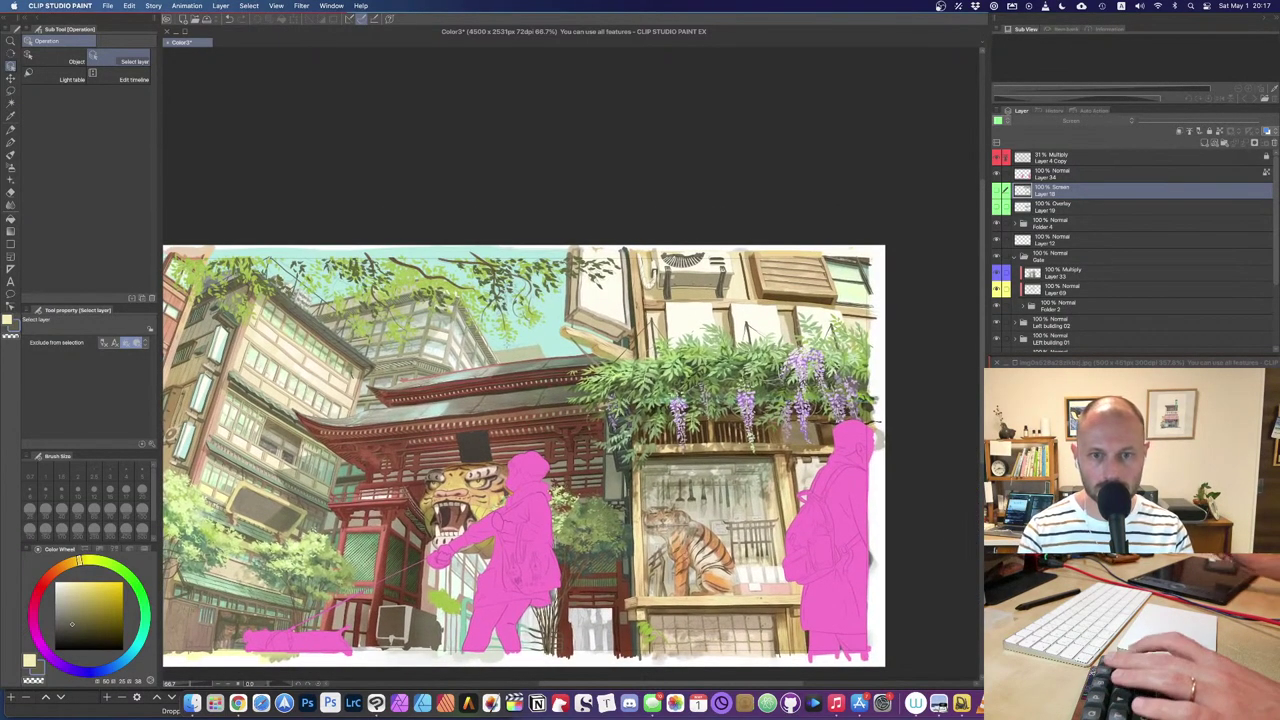
{"action": "scroll", "coordinate": [507, 345], "scroll_direction": "up", "scroll_amount": 6}
{"action": "scroll", "coordinate": [507, 344], "scroll_direction": "up", "scroll_amount": 3}
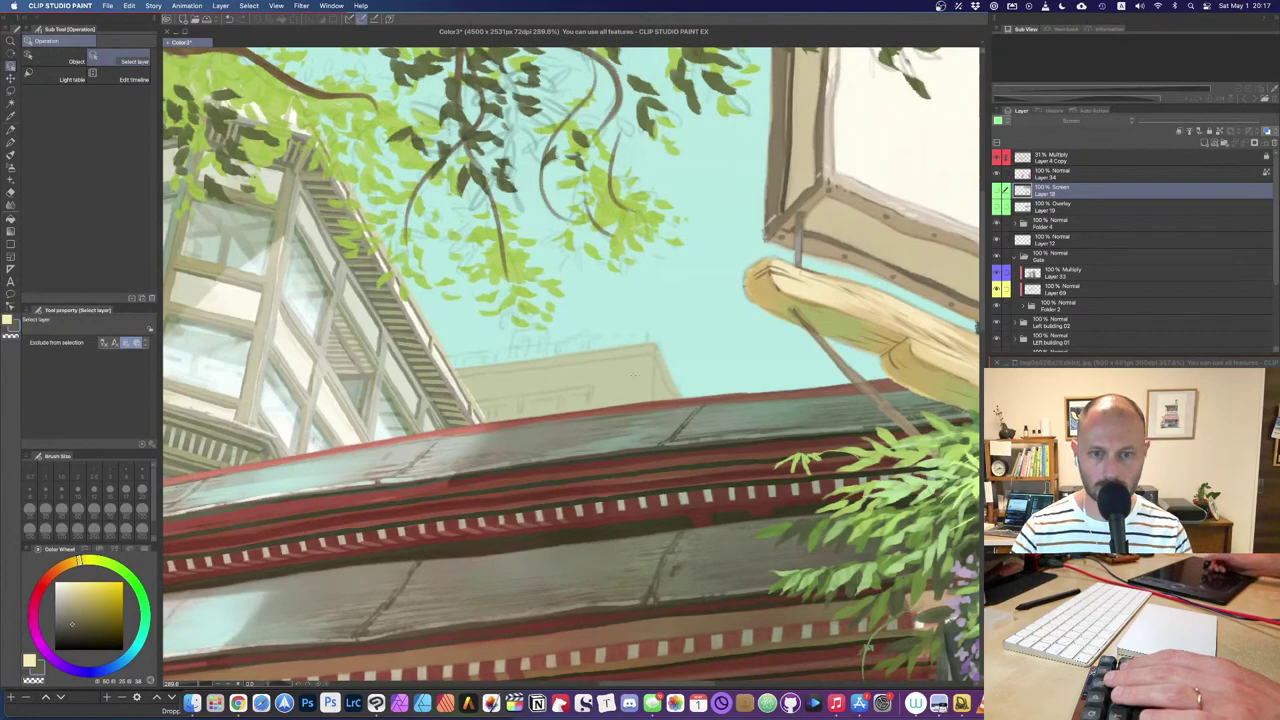
{"action": "left_click", "coordinate": [625, 378]}
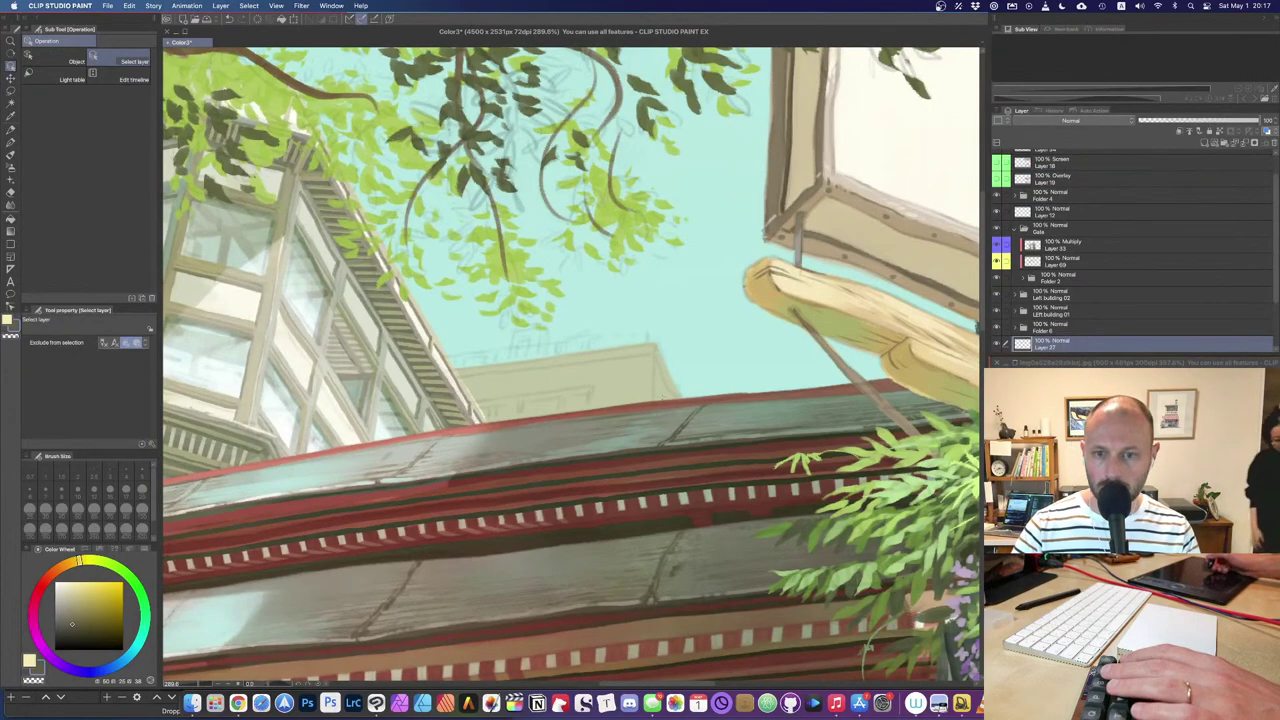
{"action": "key", "text": "b"}
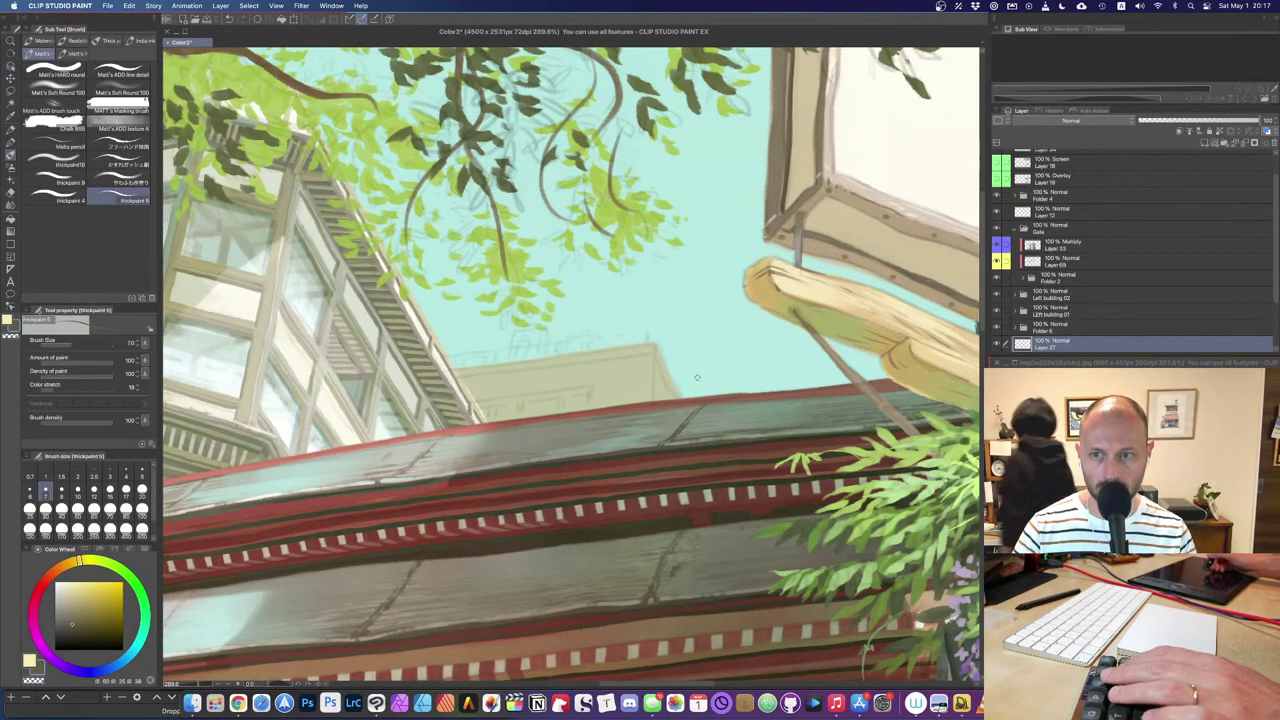
{"action": "key", "text": "bracketright"}
{"action": "key", "text": "bracketright"}
{"action": "key", "text": "bracketright"}
{"action": "key", "text": "bracketright"}
{"action": "key", "text": "bracketright"}
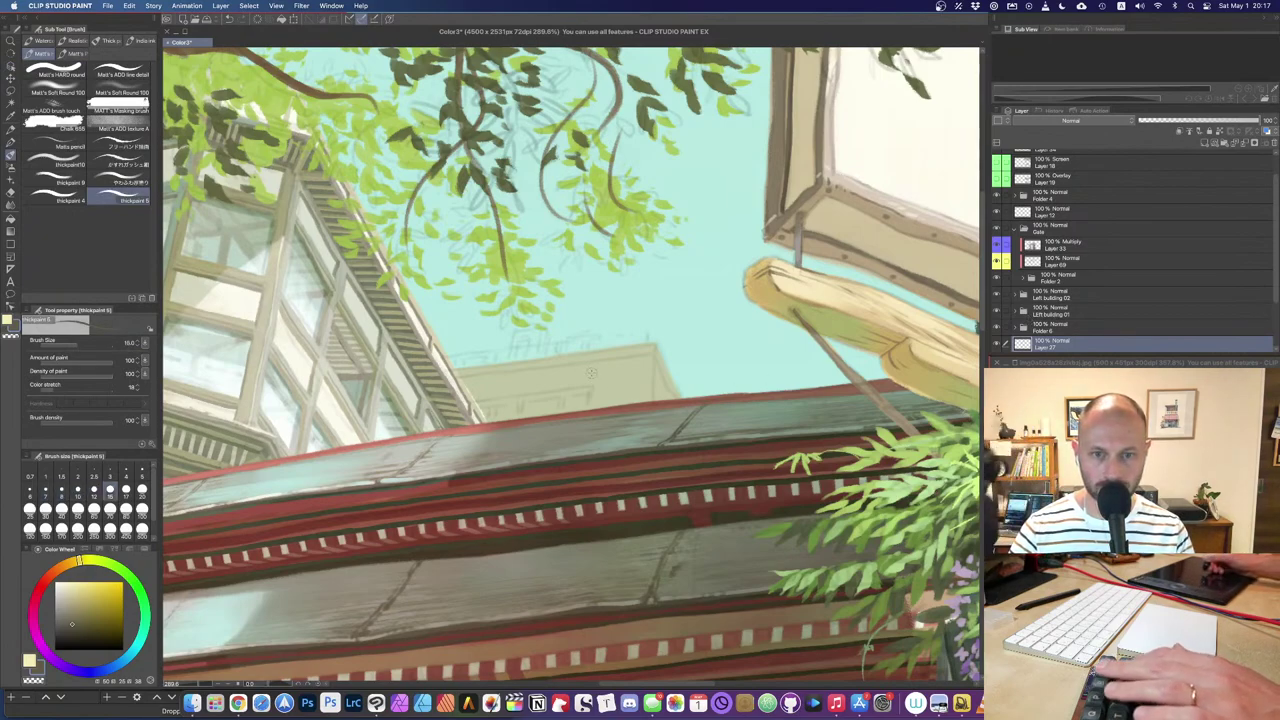
Step: Check Layer 27's content by toggling its visibility, and lock its transparent pixels for painting with the brush
{"action": "scroll", "coordinate": [1008, 270], "scroll_direction": "down", "scroll_amount": 3}
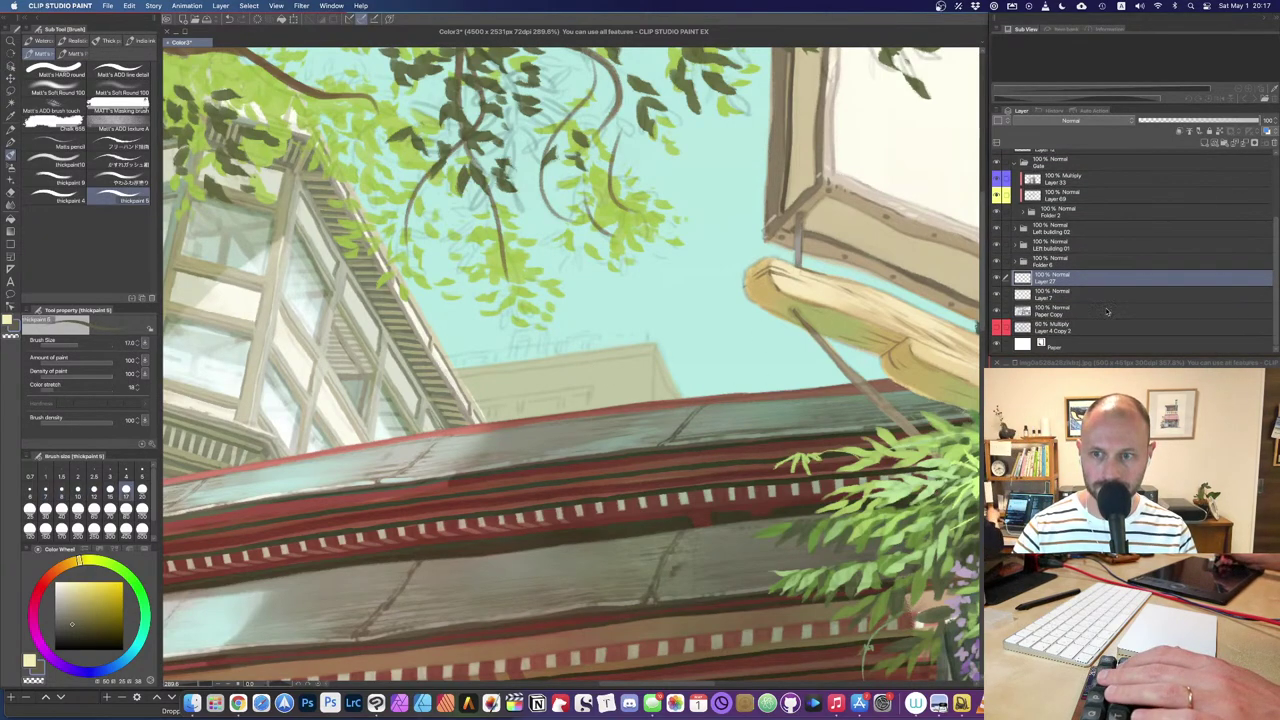
{"action": "left_click", "coordinate": [997, 280]}
{"action": "left_click", "coordinate": [997, 280]}
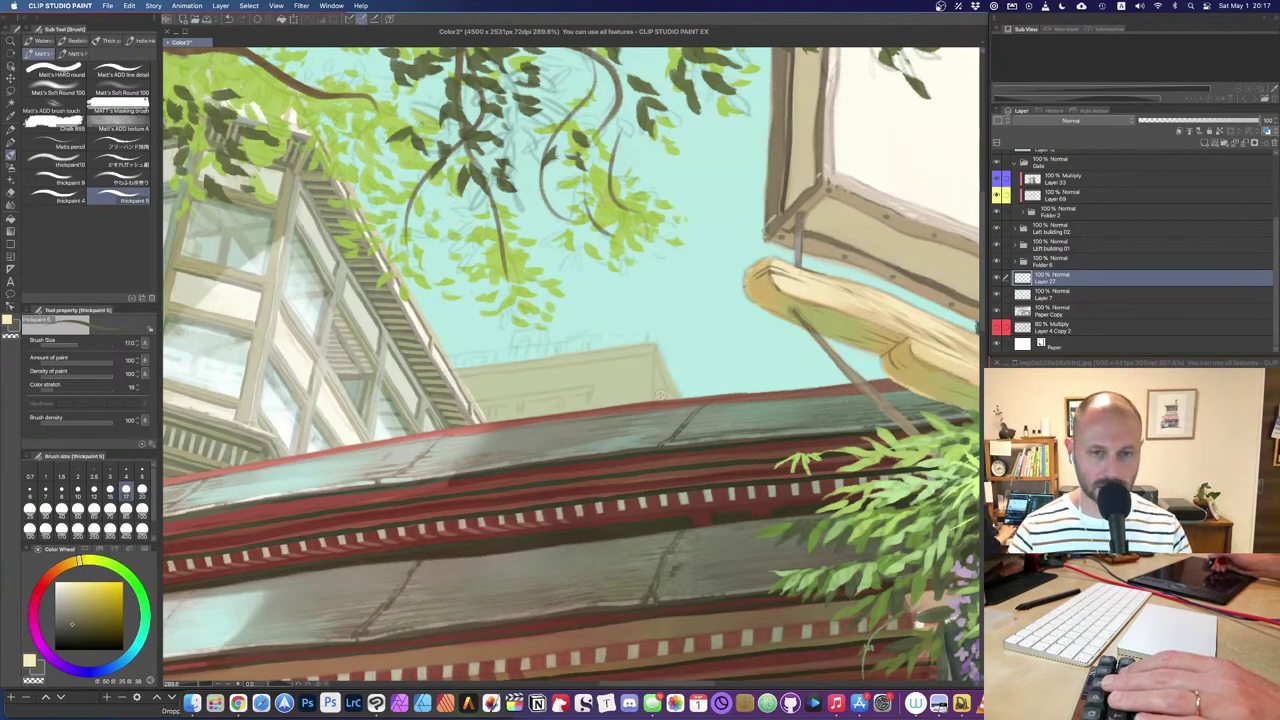
{"action": "key", "text": "/"}
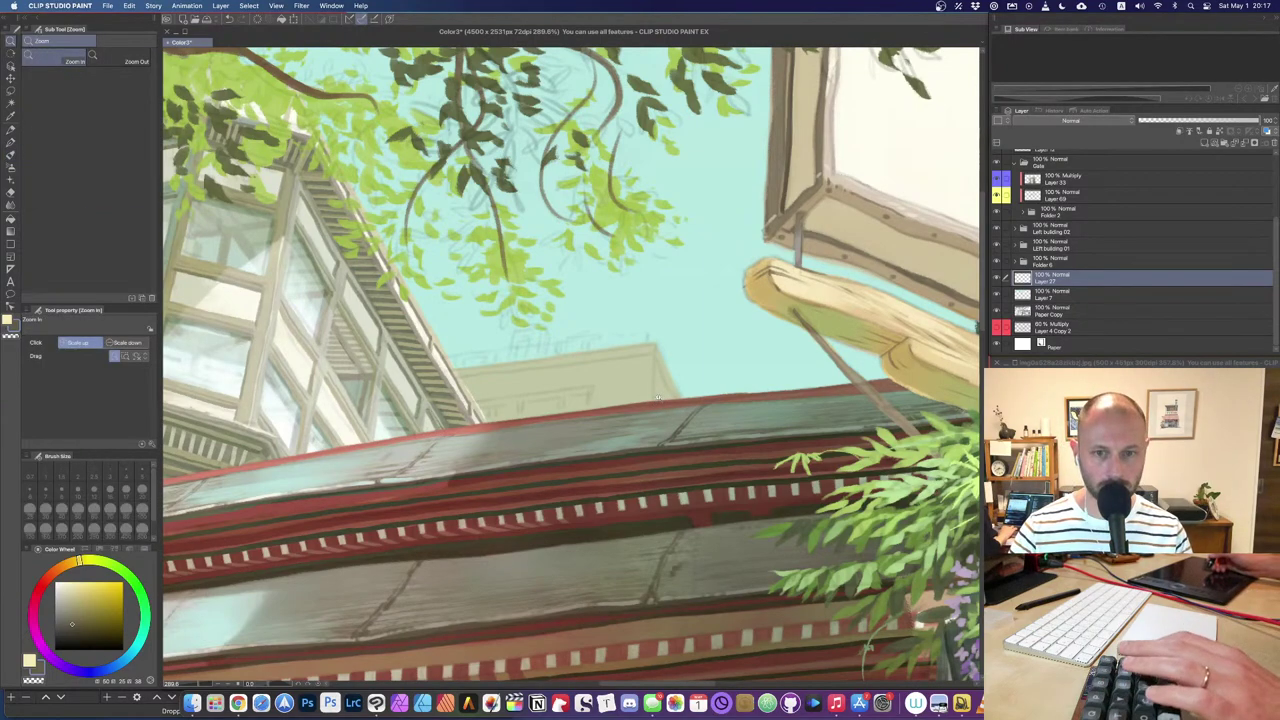
{"action": "key", "text": "b"}
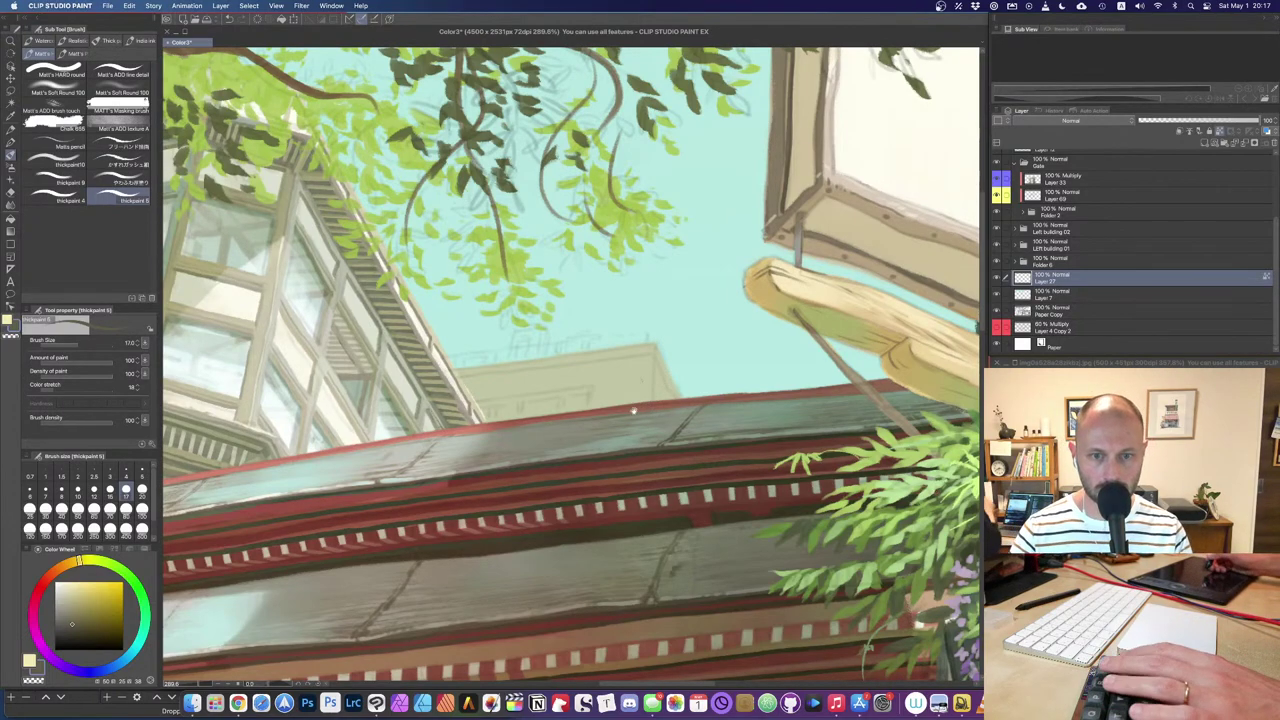
Step: Sample a pale blue from the kanagawa_street reference photo and paint the distant building's narrow side face with a size 30 brush
{"action": "left_click_drag", "start_coordinate": [634, 411], "coordinate": [579, 288]}
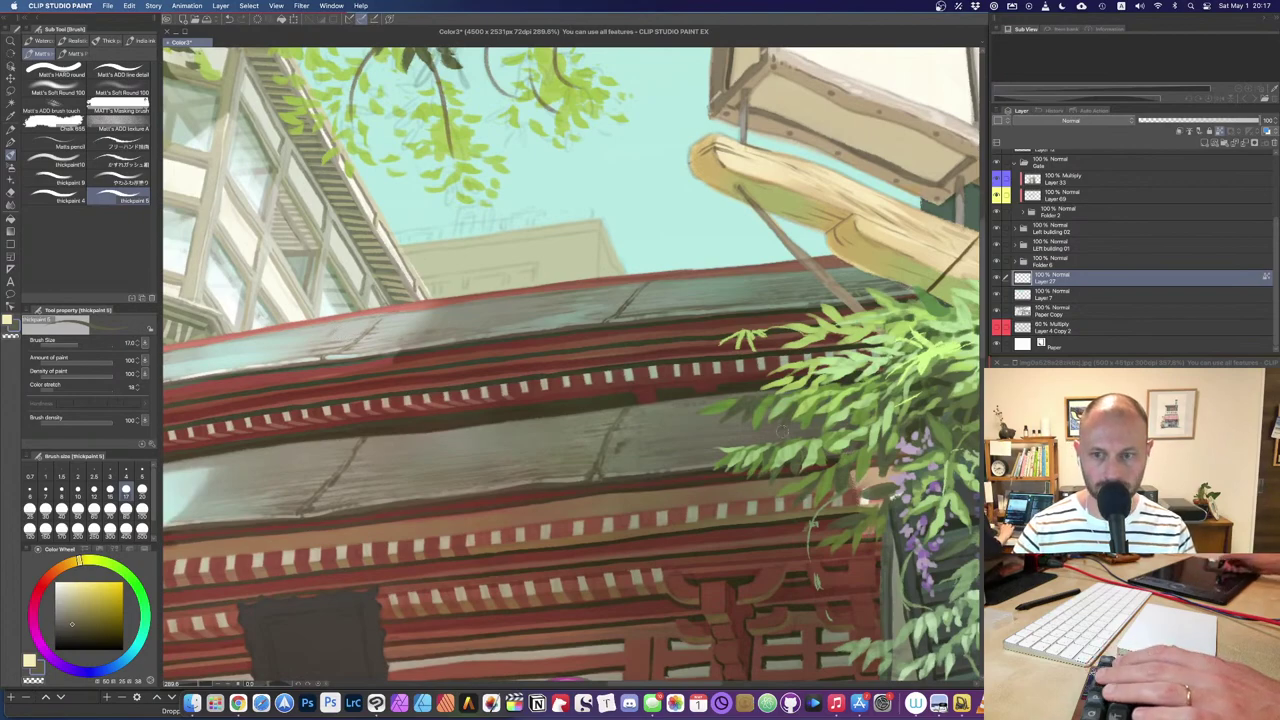
{"action": "key", "text": "ctrl+Tab"}
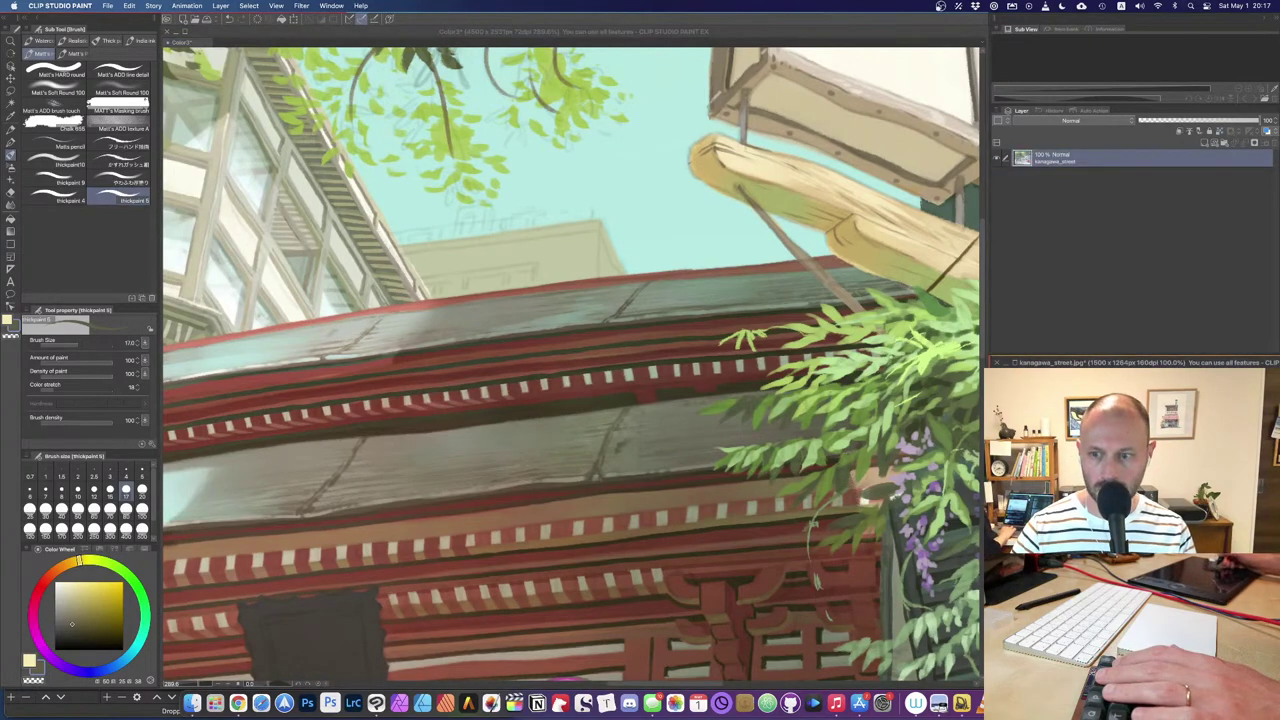
{"action": "left_click", "coordinate": [1130, 450], "text": "alt"}
{"action": "left_click", "coordinate": [612, 240]}
{"action": "key", "text": "bracketright"}
{"action": "key", "text": "bracketright"}
{"action": "key", "text": "bracketright"}
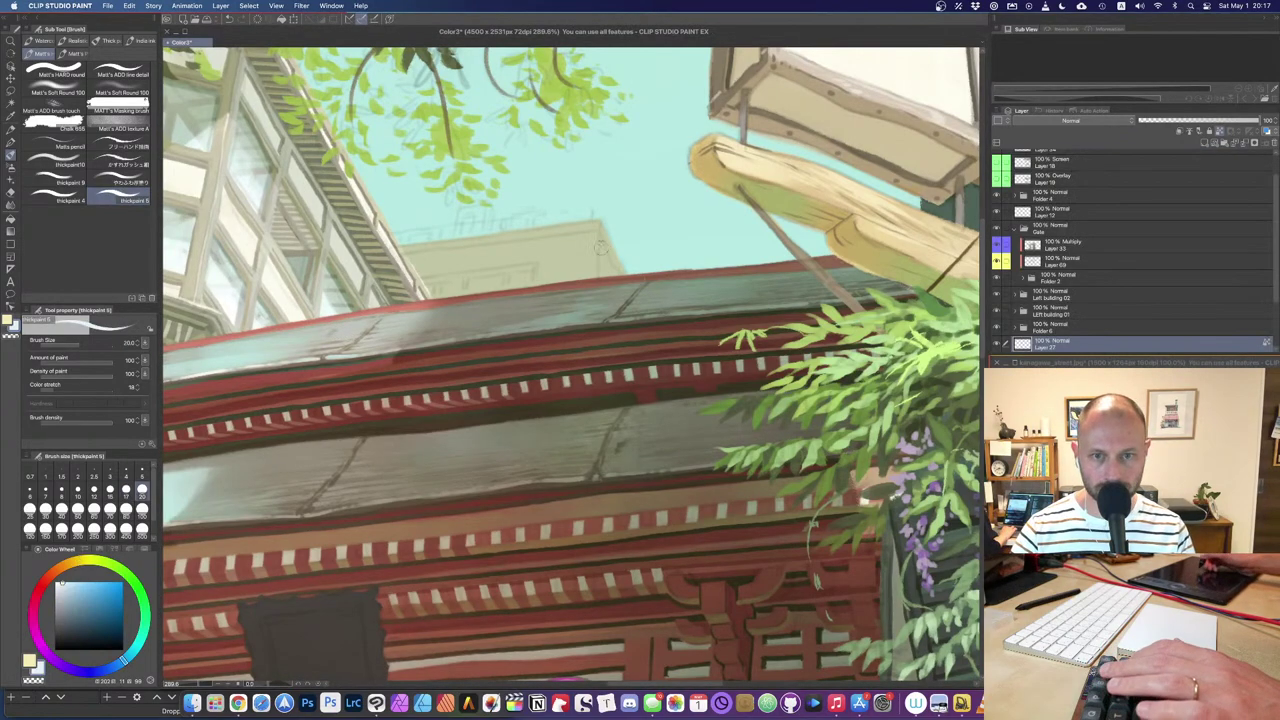
{"action": "mouse_move", "coordinate": [604, 230]}
{"action": "left_mouse_down"}
{"action": "mouse_move", "coordinate": [604, 272]}
{"action": "mouse_move", "coordinate": [605, 256]}
{"action": "mouse_move", "coordinate": [626, 262]}
{"action": "left_mouse_up"}
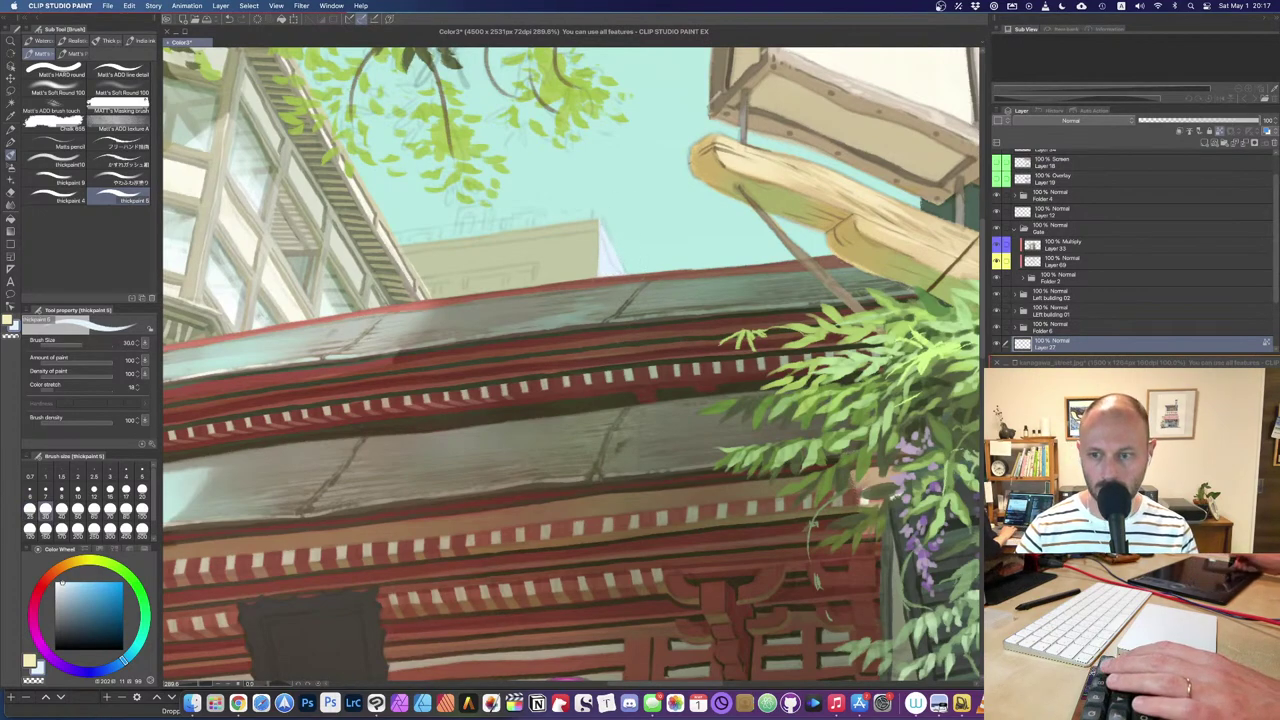
Step: Sample a muted blue from the kanagawa_street reference, paint the distant building's front face at brush size 60, and reduce the brush to size 20
{"action": "key", "text": "ctrl+Tab"}
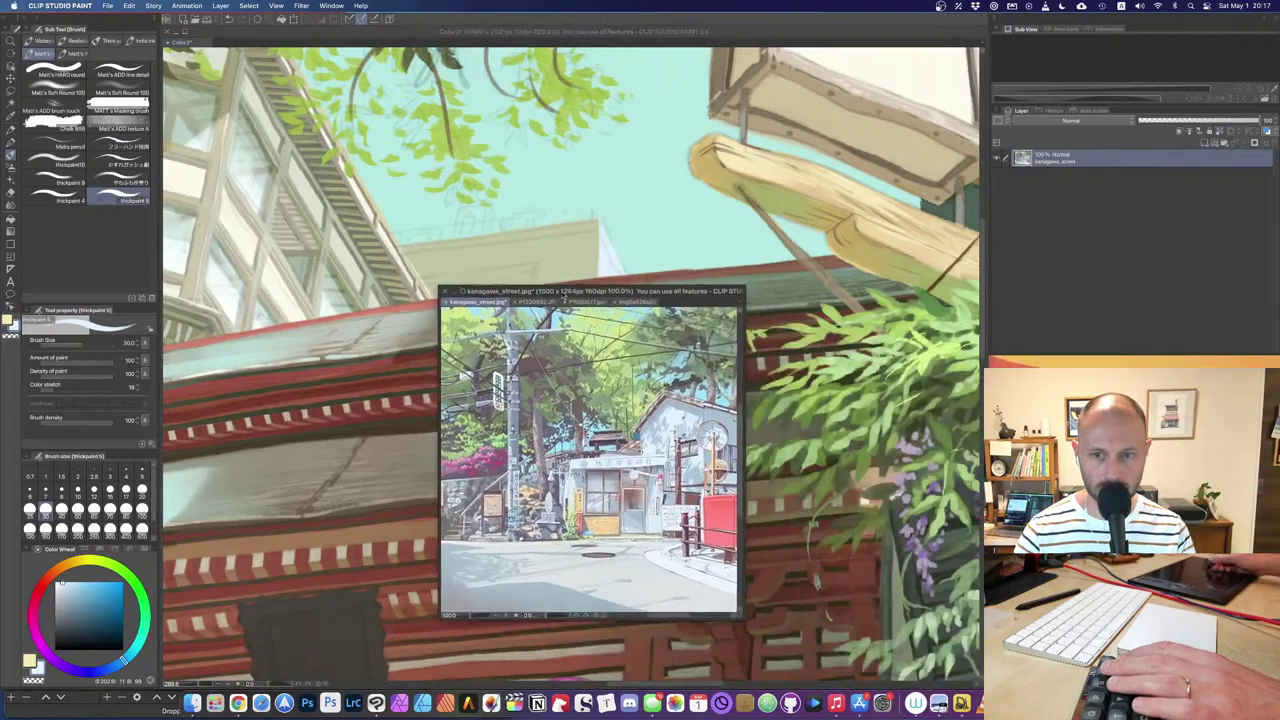
{"action": "left_click_drag", "start_coordinate": [1111, 365], "coordinate": [1111, 362]}
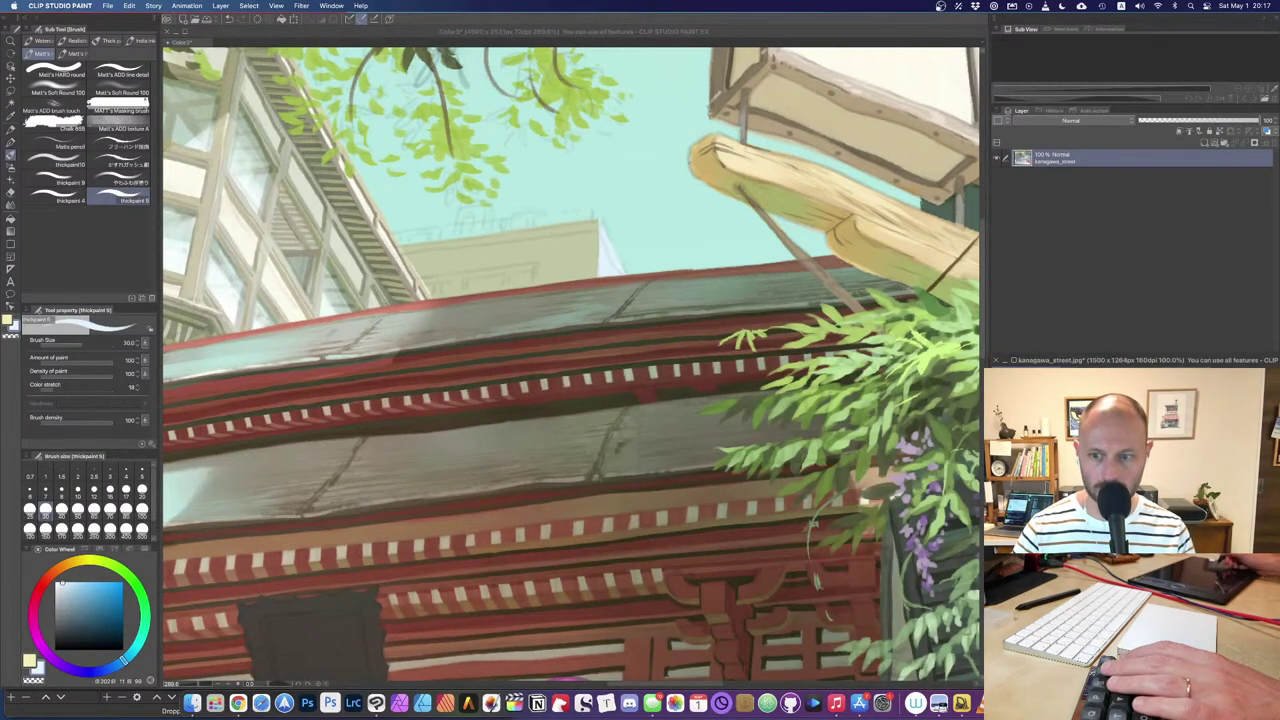
{"action": "left_click", "coordinate": [1130, 440], "text": "alt"}
{"action": "left_click", "coordinate": [540, 292]}
{"action": "key", "text": "bracketright"}
{"action": "key", "text": "bracketright"}
{"action": "key", "text": "bracketright"}
{"action": "left_click_drag", "start_coordinate": [517, 230], "coordinate": [509, 286]}
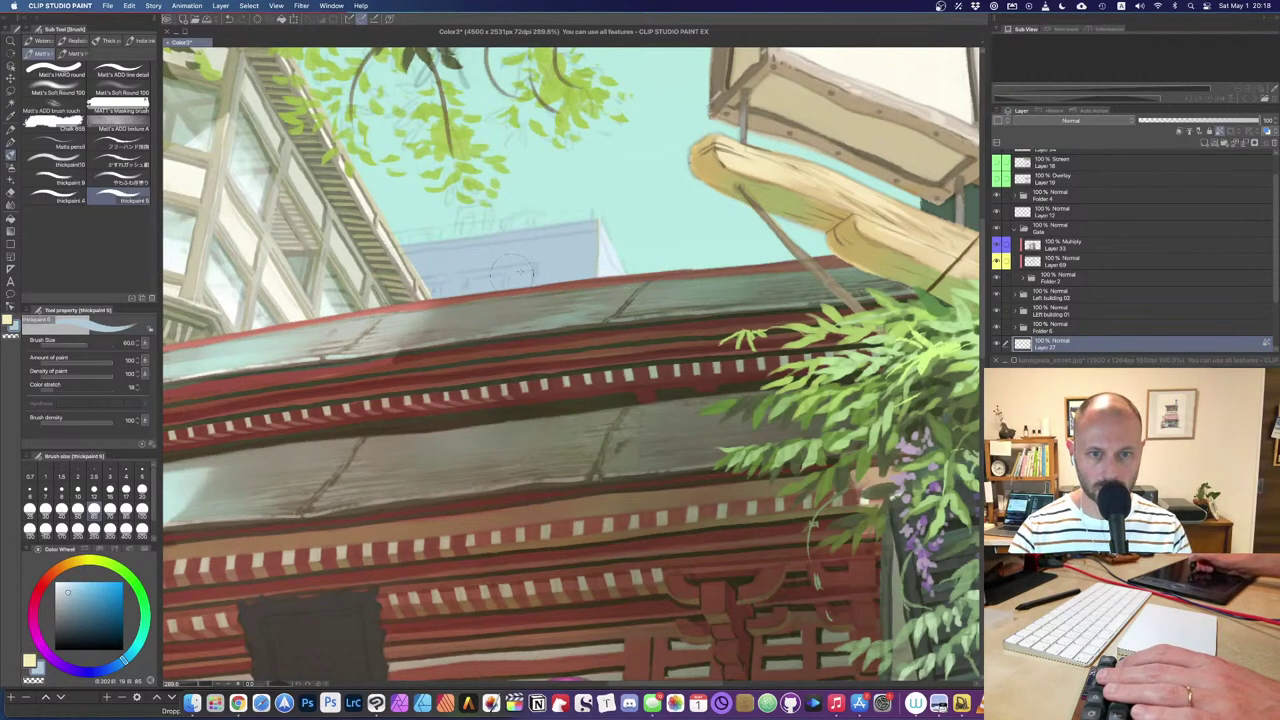
{"action": "key", "text": "bracketleft"}
{"action": "key", "text": "bracketleft"}
{"action": "key", "text": "bracketleft"}
{"action": "key", "text": "bracketleft"}
{"action": "key", "text": "bracketleft"}
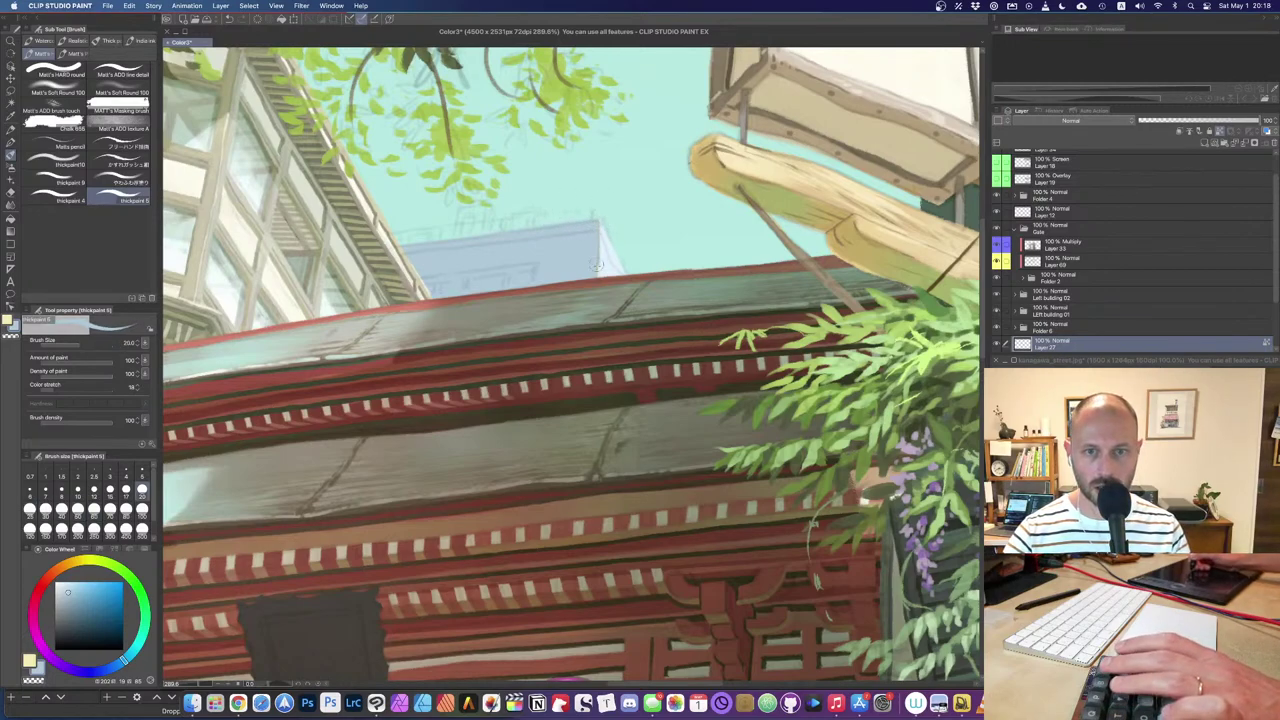
Step: Add a new layer above Layer 27 and clip it to the layer below
{"action": "left_click_drag", "start_coordinate": [455, 306], "coordinate": [648, 473]}
{"action": "left_click", "coordinate": [1130, 480]}
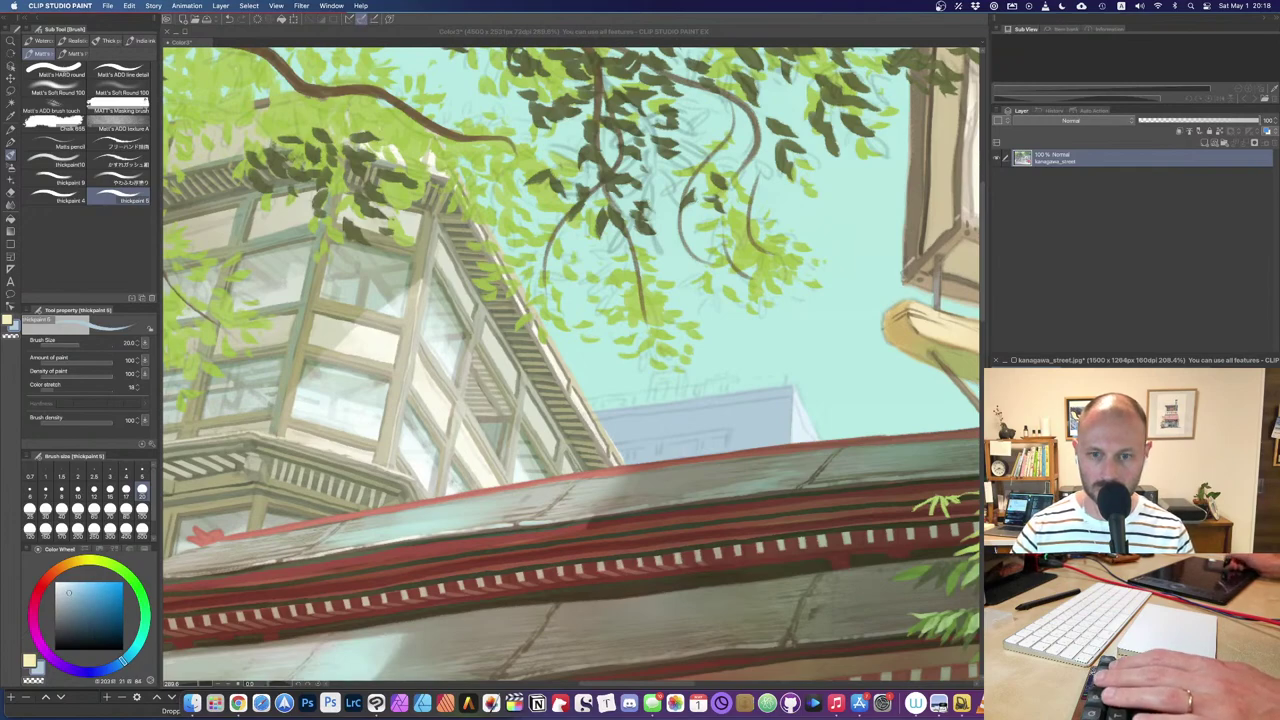
{"action": "left_click", "coordinate": [797, 316]}
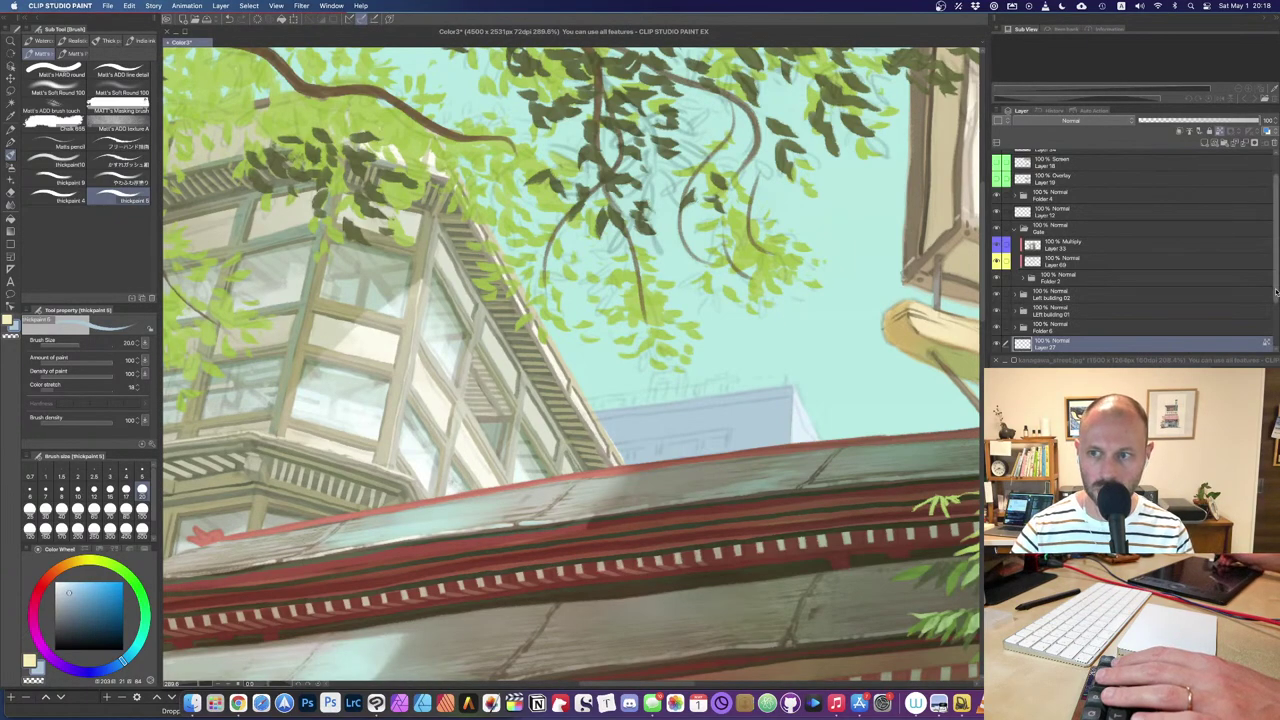
{"action": "scroll", "coordinate": [1213, 320], "scroll_direction": "down", "scroll_amount": 3}
{"action": "left_click", "coordinate": [1203, 145]}
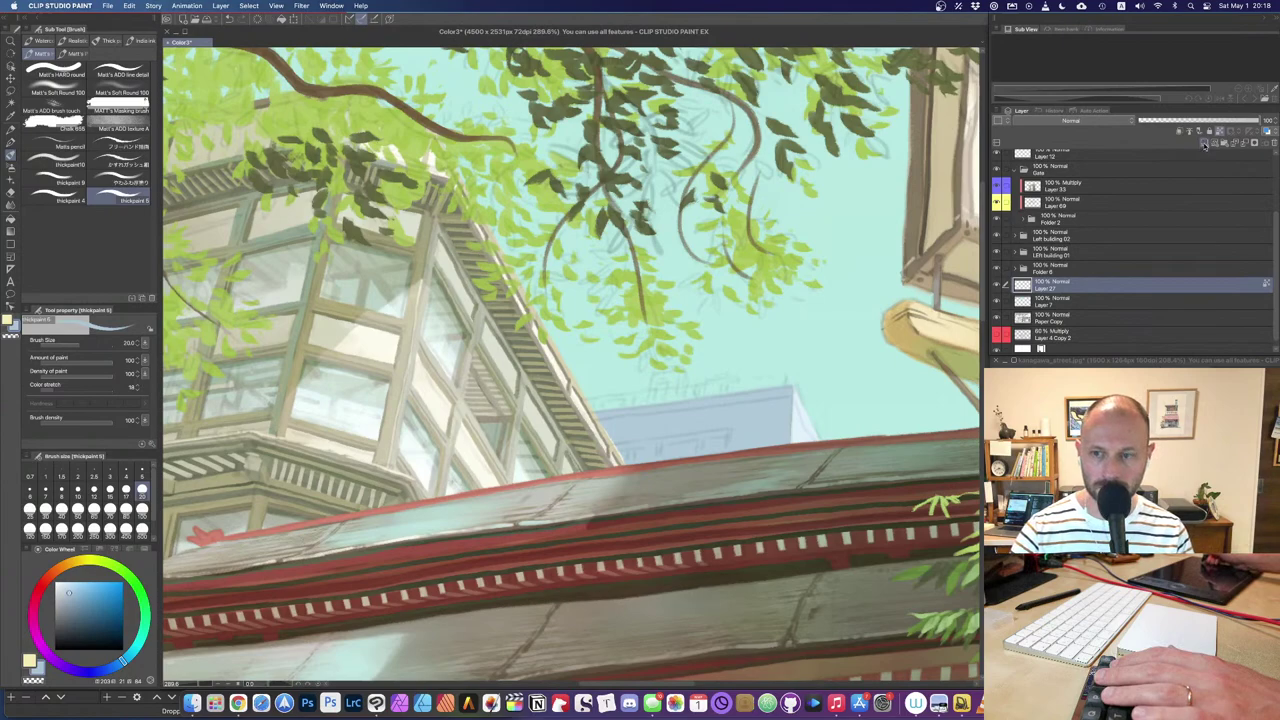
{"action": "right_click", "coordinate": [1030, 291]}
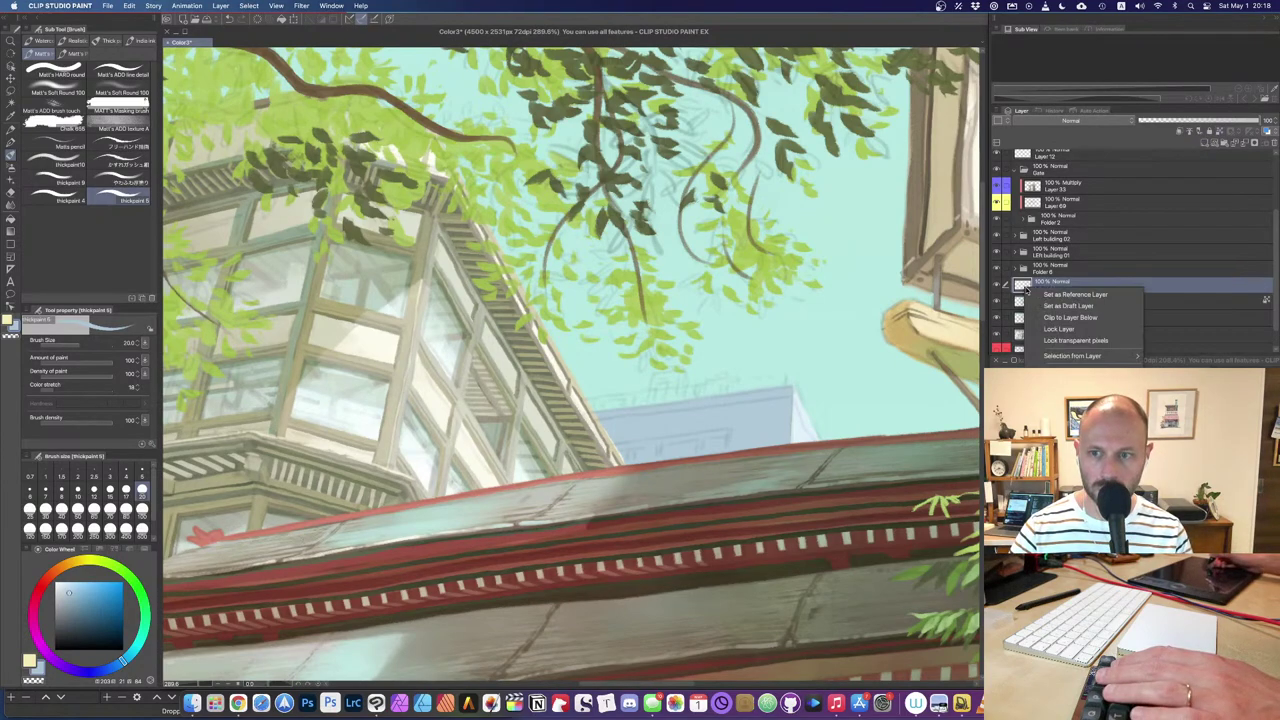
{"action": "left_click", "coordinate": [1066, 318]}
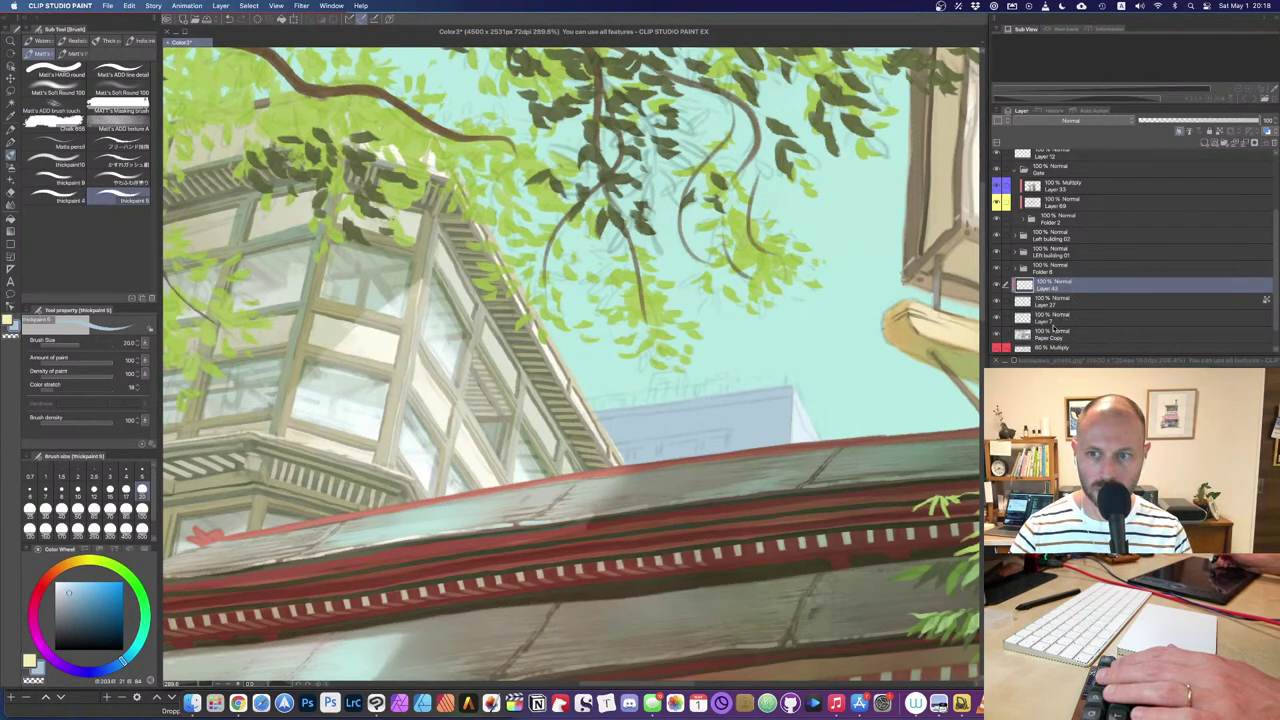
Step: Sample a teal blue from the kanagawa_street reference and paint a window band on the distant building's front face with a size 40 brush
{"action": "left_click", "coordinate": [1130, 450]}
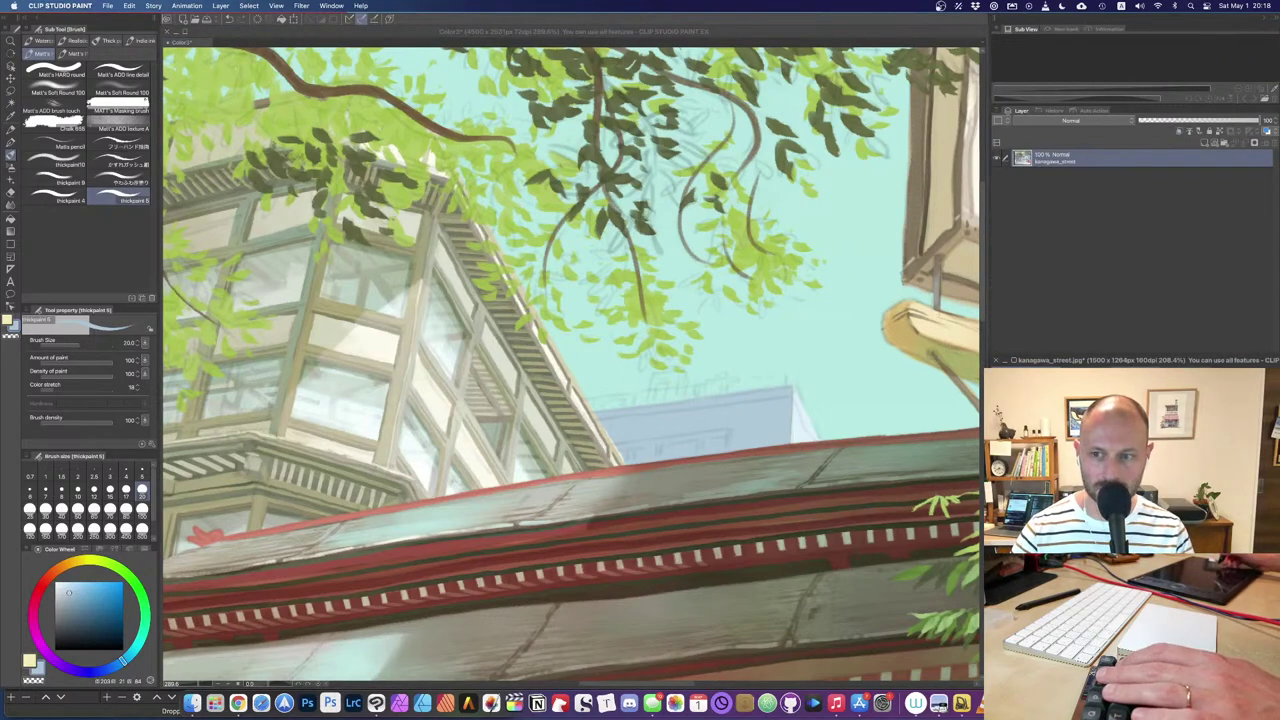
{"action": "left_click", "coordinate": [1130, 450], "text": "alt"}
{"action": "key", "text": "bracketright"}
{"action": "key", "text": "bracketright"}
{"action": "key", "text": "bracketright"}
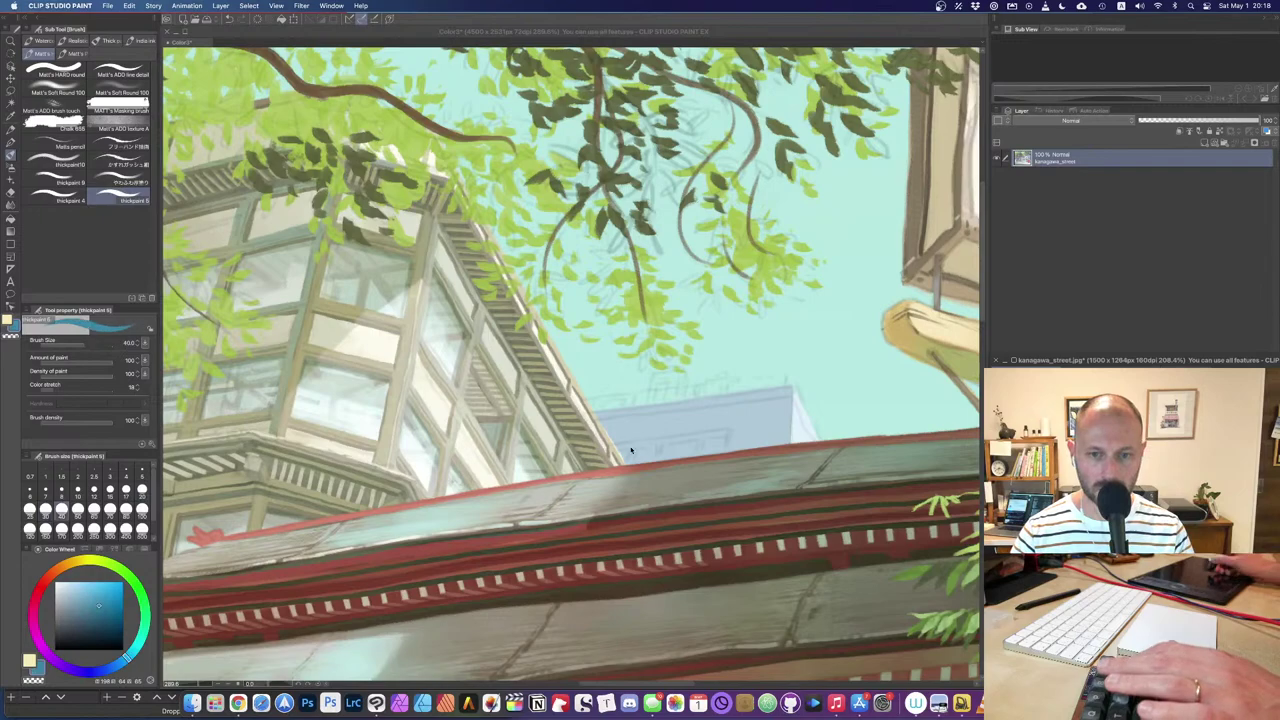
{"action": "left_click", "coordinate": [631, 445]}
{"action": "mouse_move", "coordinate": [624, 453]}
{"action": "left_mouse_down"}
{"action": "mouse_move", "coordinate": [610, 441]}
{"action": "mouse_move", "coordinate": [706, 441]}
{"action": "mouse_move", "coordinate": [700, 454]}
{"action": "mouse_move", "coordinate": [735, 438]}
{"action": "mouse_move", "coordinate": [614, 438]}
{"action": "mouse_move", "coordinate": [752, 426]}
{"action": "mouse_move", "coordinate": [758, 448]}
{"action": "mouse_move", "coordinate": [736, 450]}
{"action": "left_mouse_up"}
Step: Trim the top and outer edges of the teal window band straight with the thickpaint 3 eraser at size 70
{"action": "key", "text": "e"}
{"action": "key", "text": "bracketleft"}
{"action": "key", "text": "bracketleft"}
{"action": "key", "text": "bracketleft"}
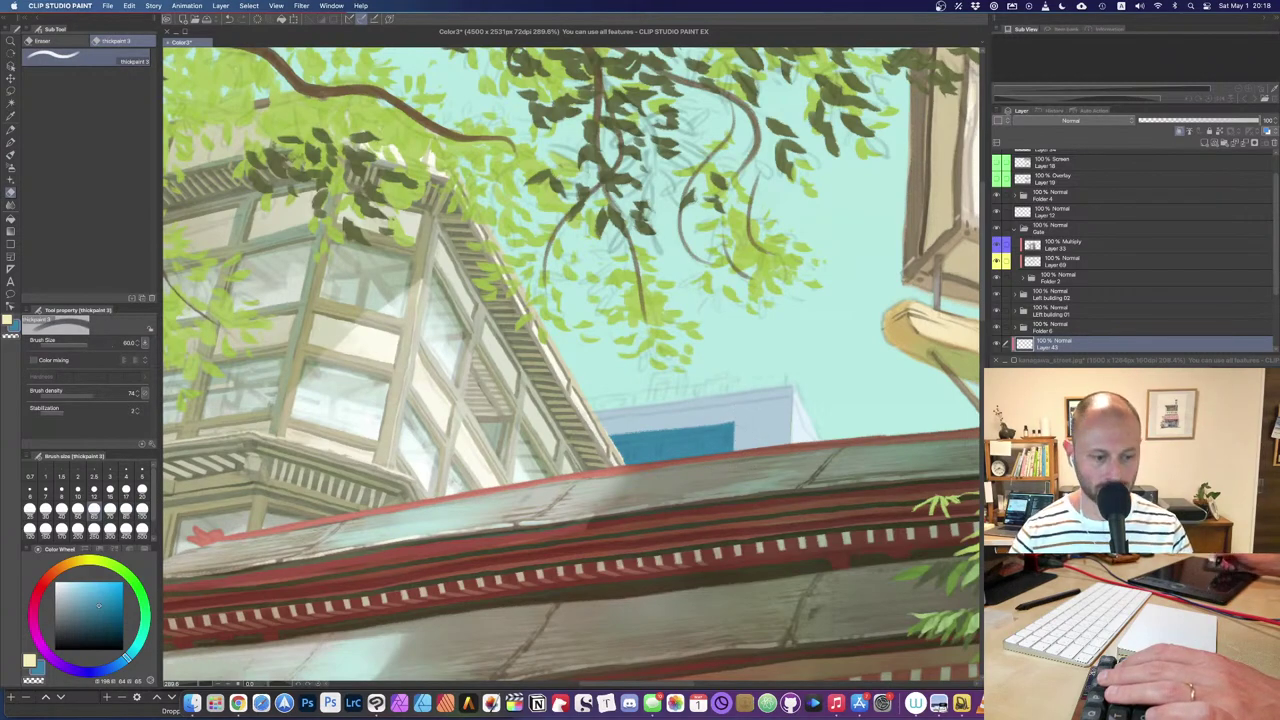
{"action": "key", "text": "bracketright"}
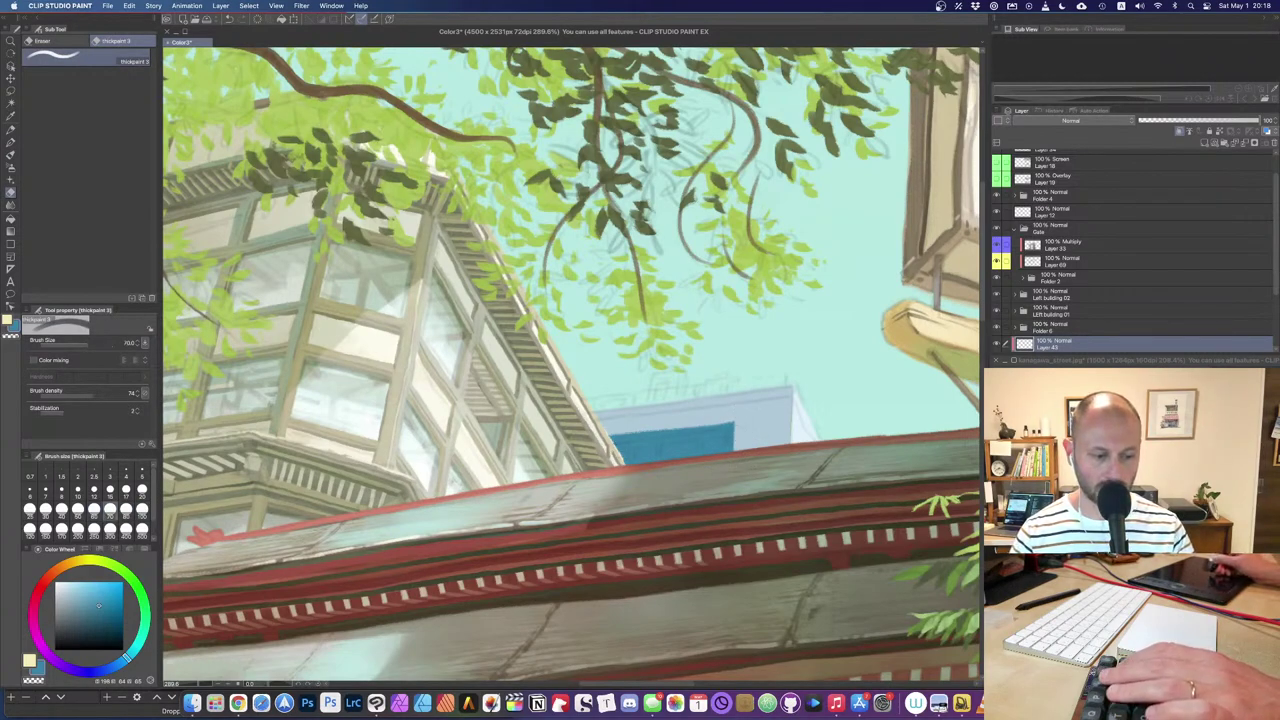
{"action": "left_click_drag", "start_coordinate": [611, 430], "coordinate": [742, 422]}
{"action": "left_click_drag", "start_coordinate": [607, 442], "coordinate": [735, 423]}
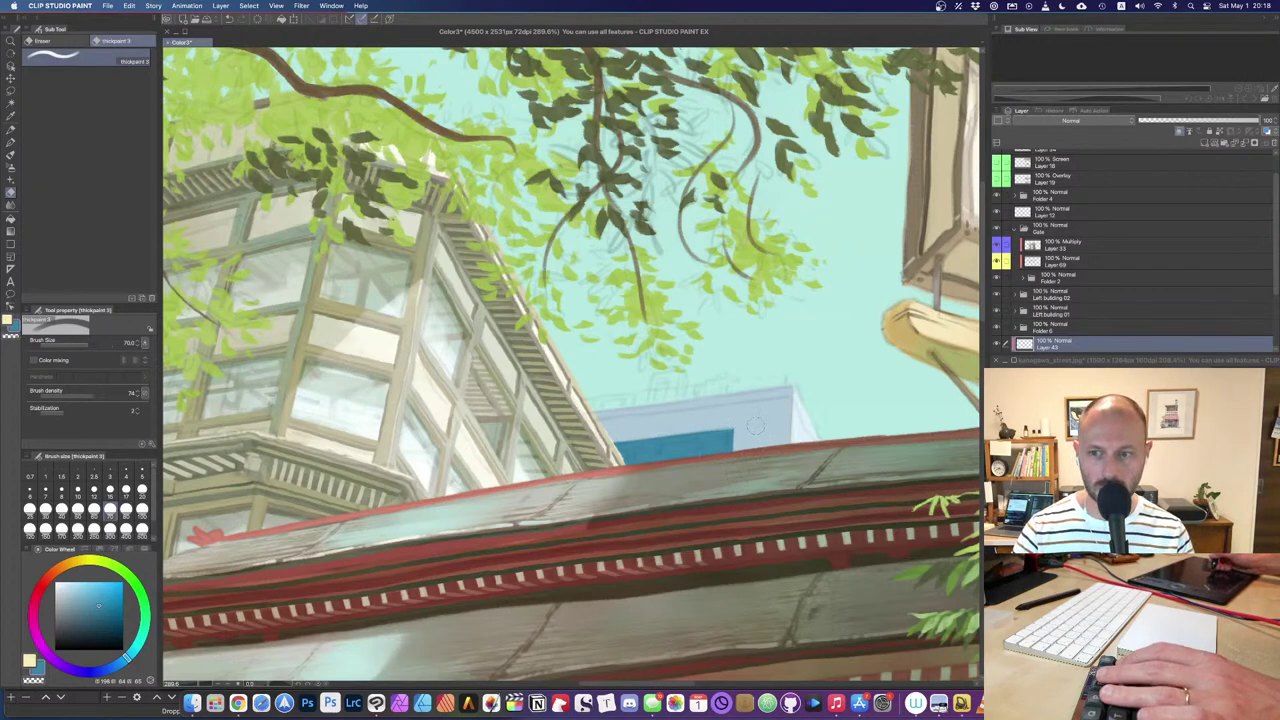
{"action": "left_click_drag", "start_coordinate": [722, 421], "coordinate": [762, 376]}
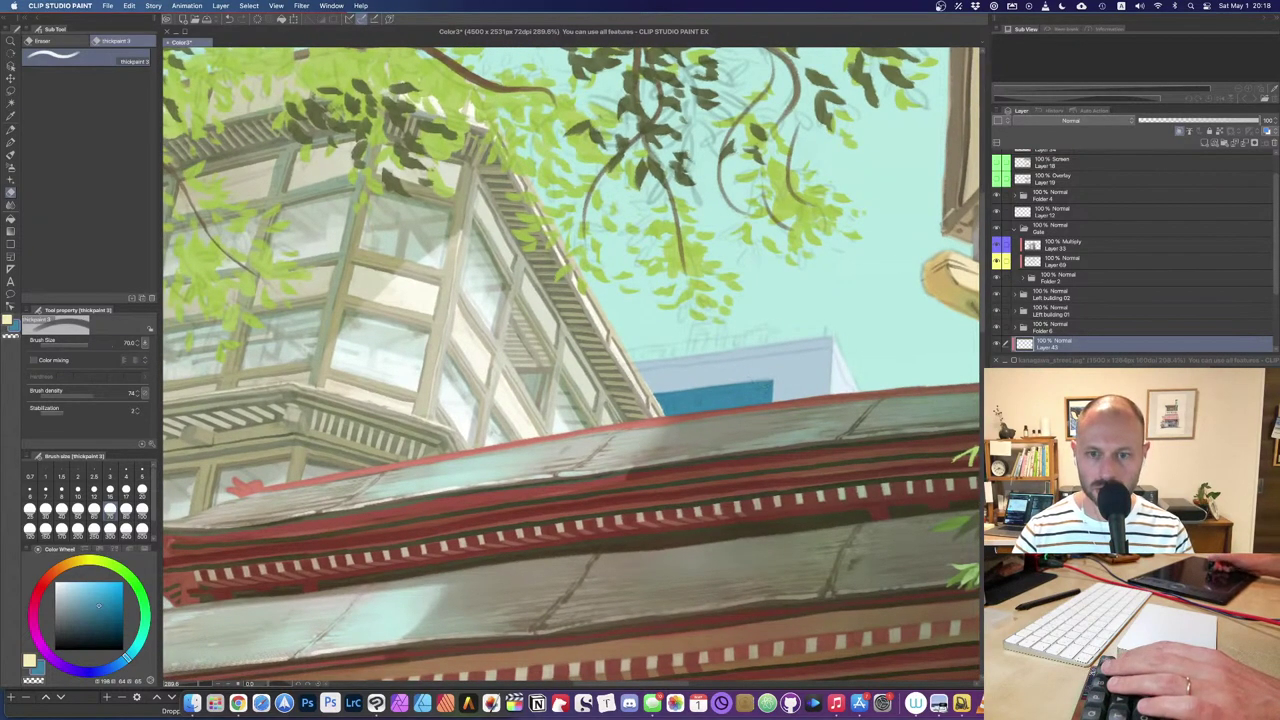
{"action": "left_click_drag", "start_coordinate": [654, 392], "coordinate": [792, 376]}
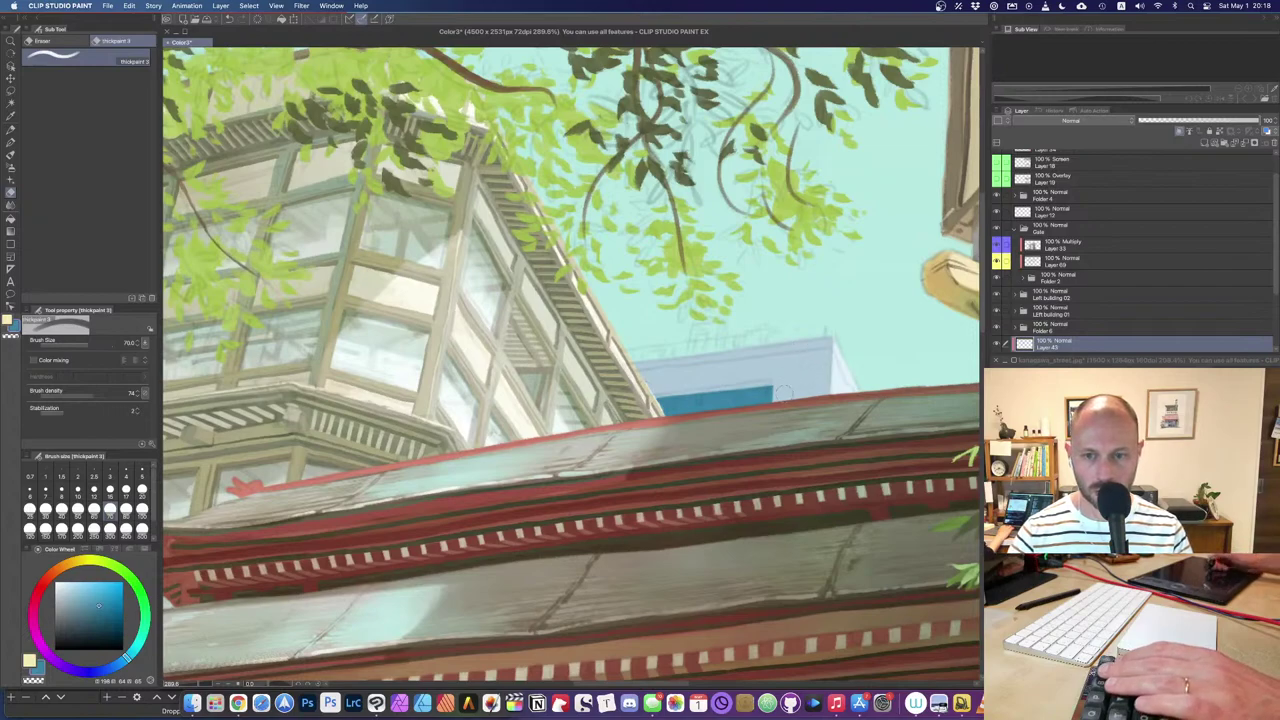
{"action": "left_click_drag", "start_coordinate": [777, 387], "coordinate": [772, 446]}
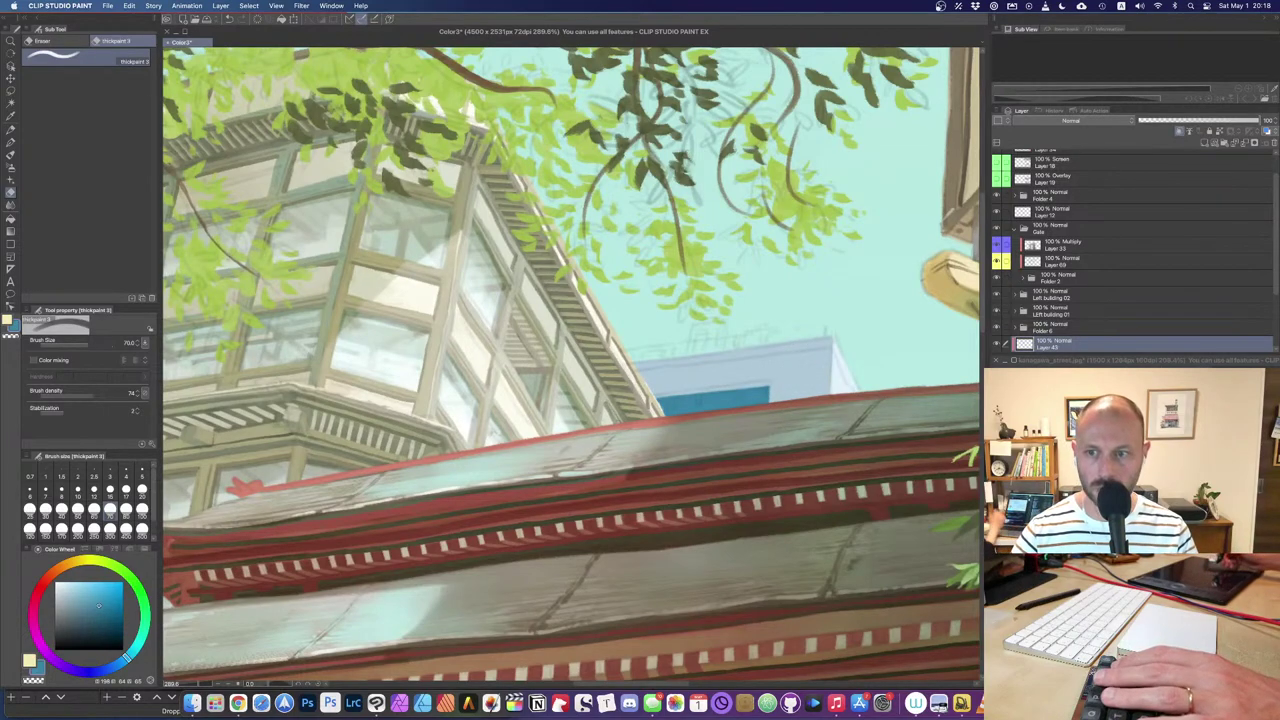
Step: Add a new layer above the clipped window layer and sample a muted reddish brown from the kanagawa_street reference
{"action": "scroll", "coordinate": [1210, 186], "scroll_direction": "down", "scroll_amount": 3}
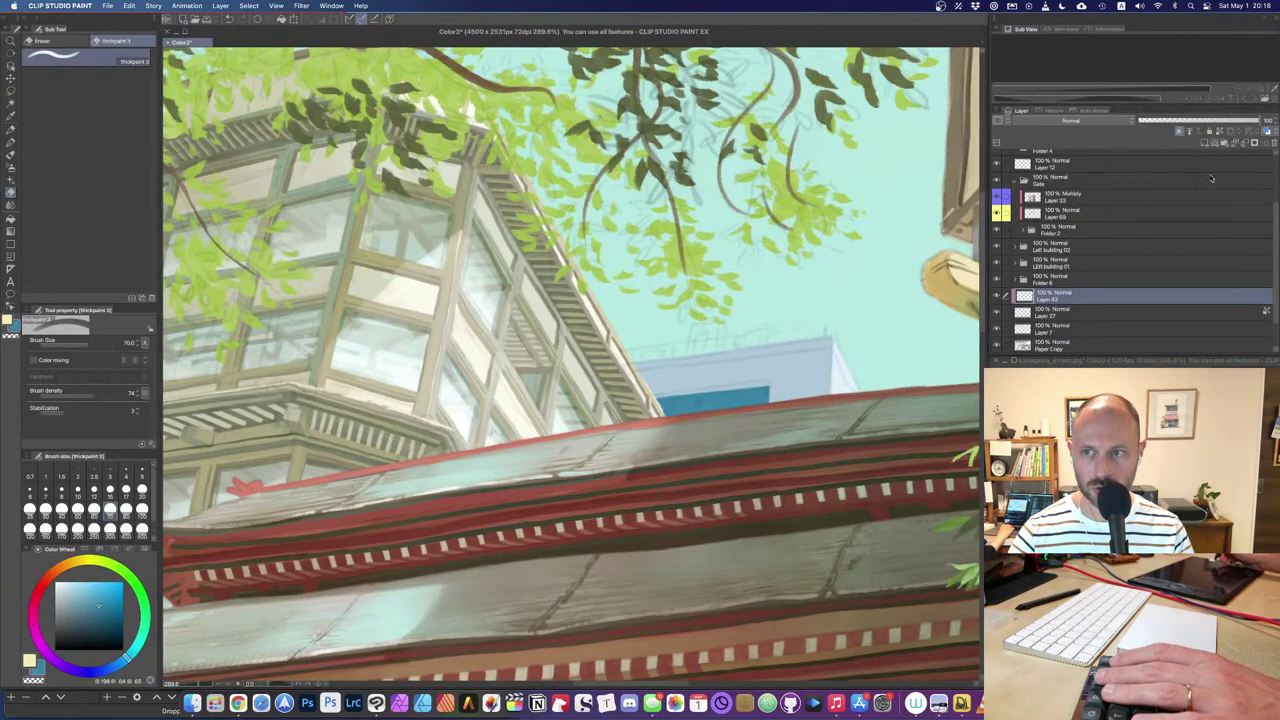
{"action": "key", "text": "super+shift+n"}
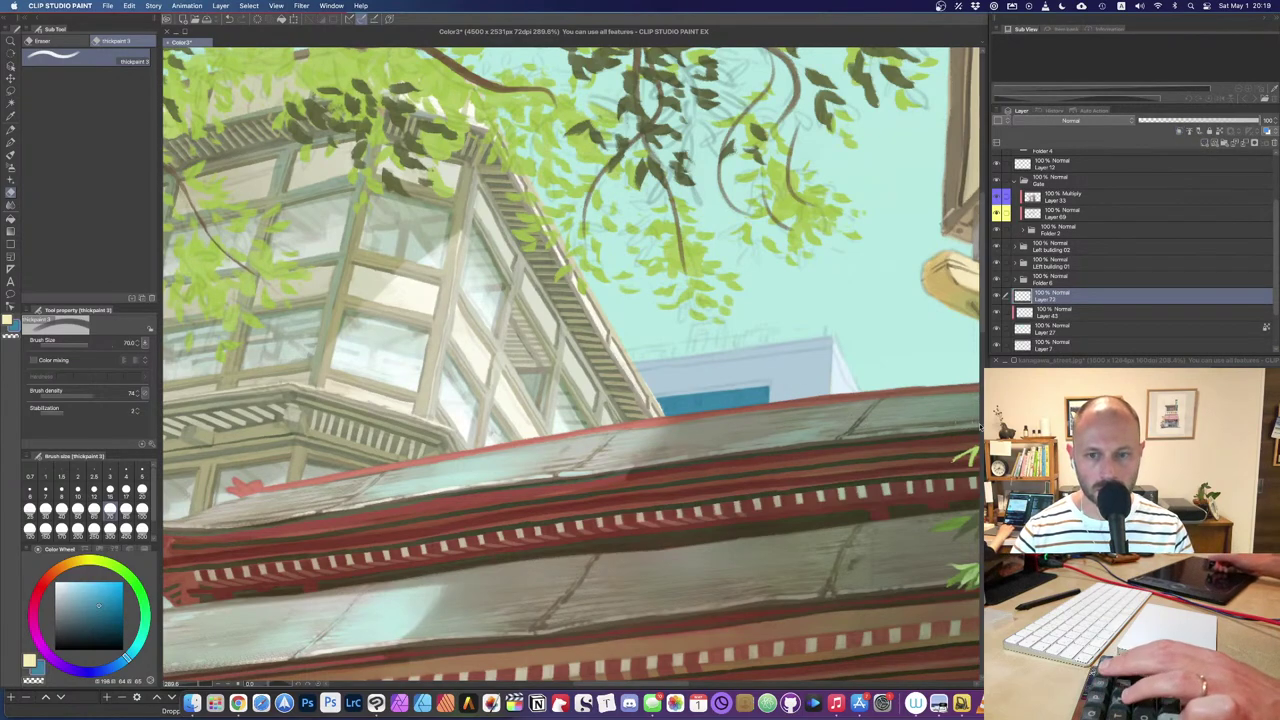
{"action": "left_click", "coordinate": [1130, 480]}
{"action": "left_click", "coordinate": [1130, 480], "text": "alt"}
{"action": "key", "text": "bracketleft"}
{"action": "key", "text": "bracketleft"}
{"action": "key", "text": "bracketleft"}
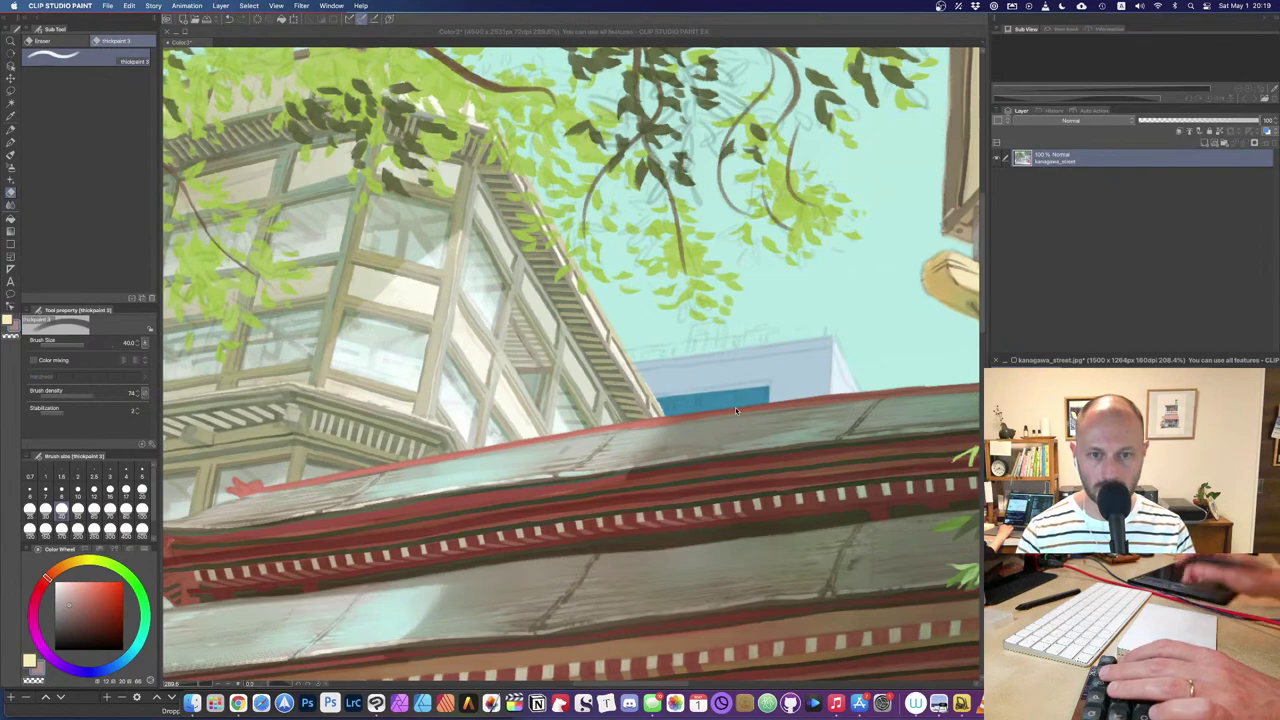
{"action": "left_click", "coordinate": [755, 447]}
Step: Paint a reddish-brown frame along the window band's top and outer side with the thickpaint 5 brush at size 15
{"action": "scroll", "coordinate": [728, 438], "scroll_direction": "up", "scroll_amount": 1}
{"action": "scroll", "coordinate": [728, 438], "scroll_direction": "up", "scroll_amount": 4}
{"action": "left_click_drag", "start_coordinate": [636, 374], "coordinate": [500, 371]}
{"action": "key", "text": "b"}
{"action": "key", "text": "bracketleft"}
{"action": "key", "text": "bracketleft"}
{"action": "key", "text": "bracketleft"}
{"action": "key", "text": "bracketleft"}
{"action": "key", "text": "bracketleft"}
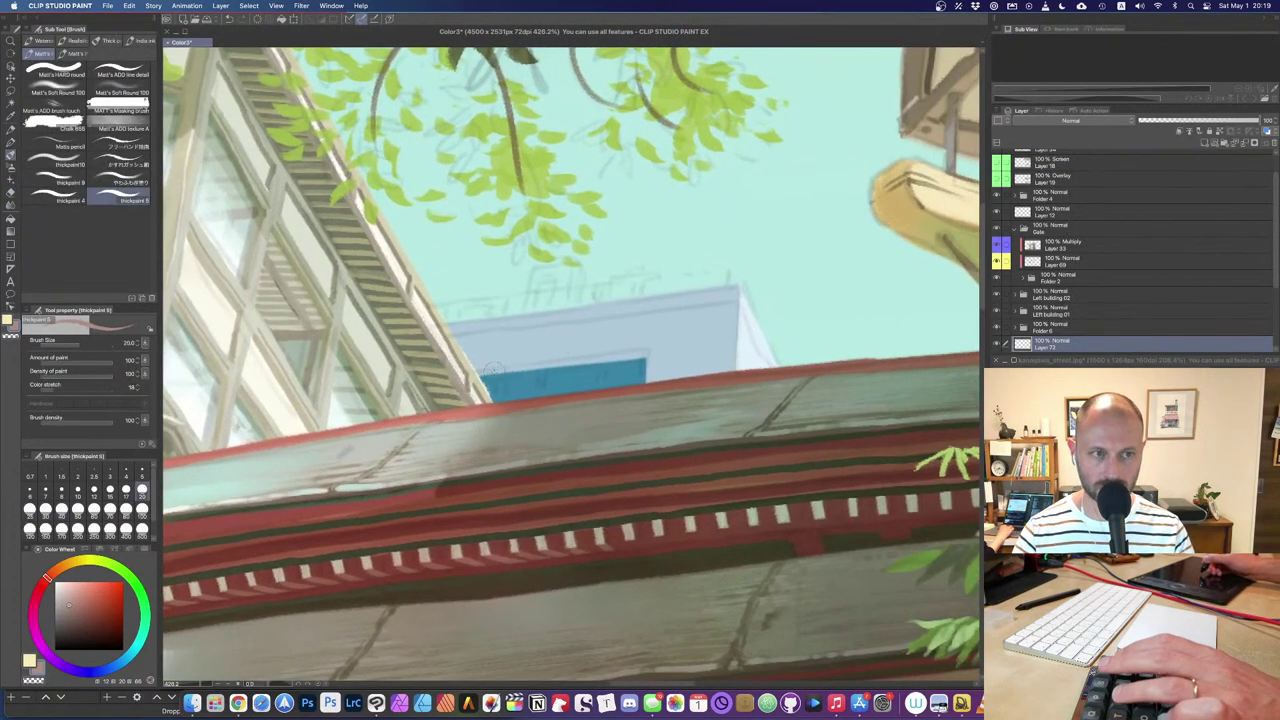
{"action": "key", "text": "bracketright"}
{"action": "key", "text": "bracketright"}
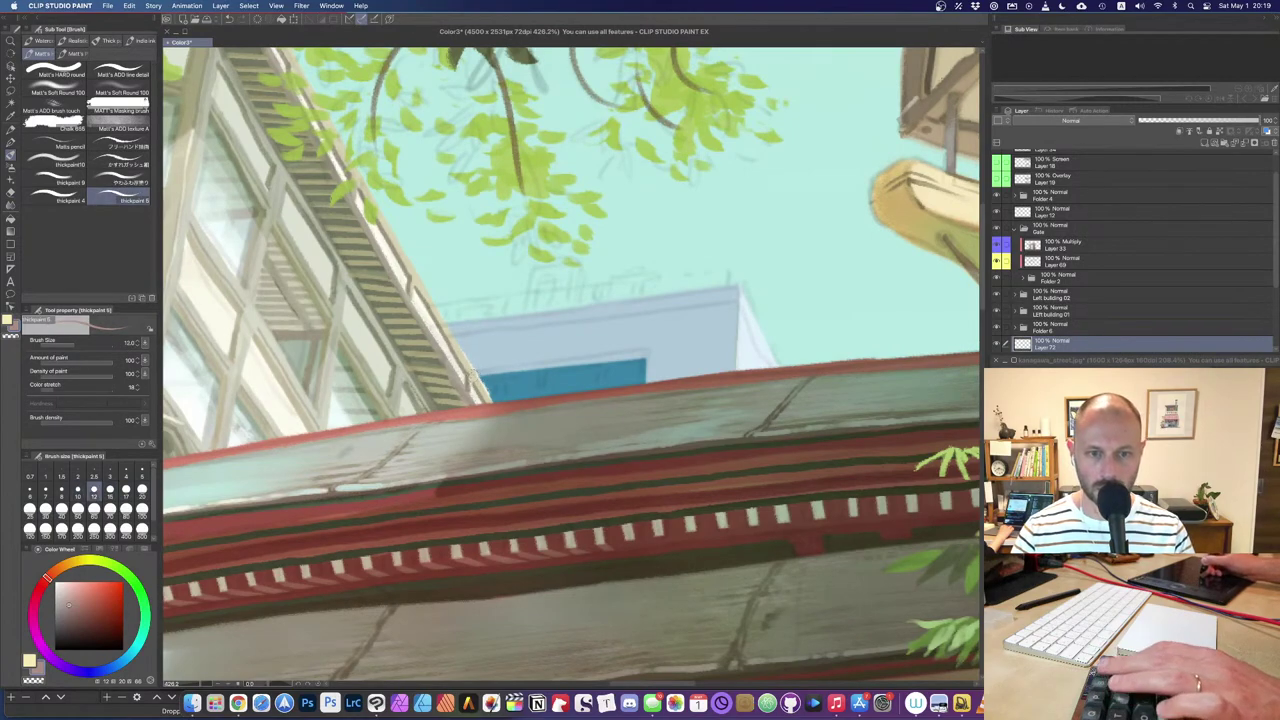
{"action": "left_click_drag", "start_coordinate": [467, 376], "coordinate": [650, 351]}
{"action": "mouse_move", "coordinate": [550, 362]}
{"action": "left_mouse_down"}
{"action": "mouse_move", "coordinate": [656, 350]}
{"action": "mouse_move", "coordinate": [646, 383]}
{"action": "left_mouse_up"}
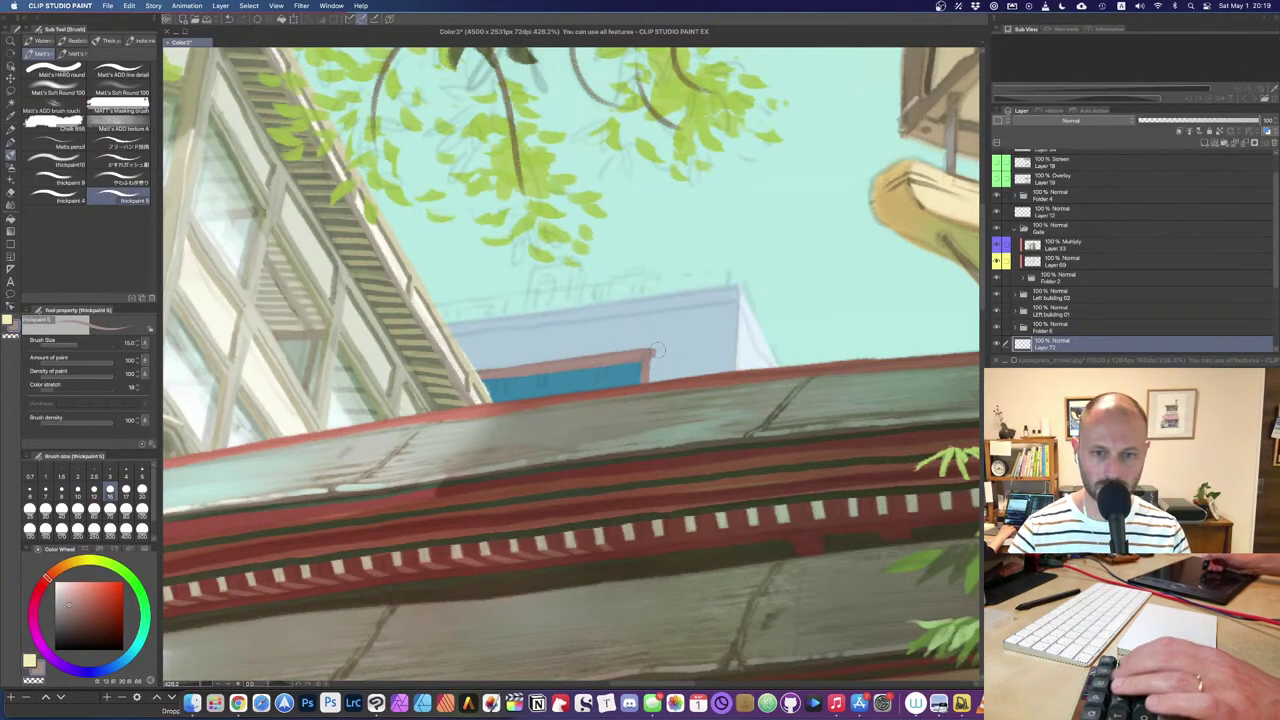
Step: Erase the overshoot at the window frame's outer corner and paint vertical dividers across the window band with a size 12 brush
{"action": "key", "text": "e"}
{"action": "left_click_drag", "start_coordinate": [648, 348], "coordinate": [648, 383]}
{"action": "key", "text": "super+z"}
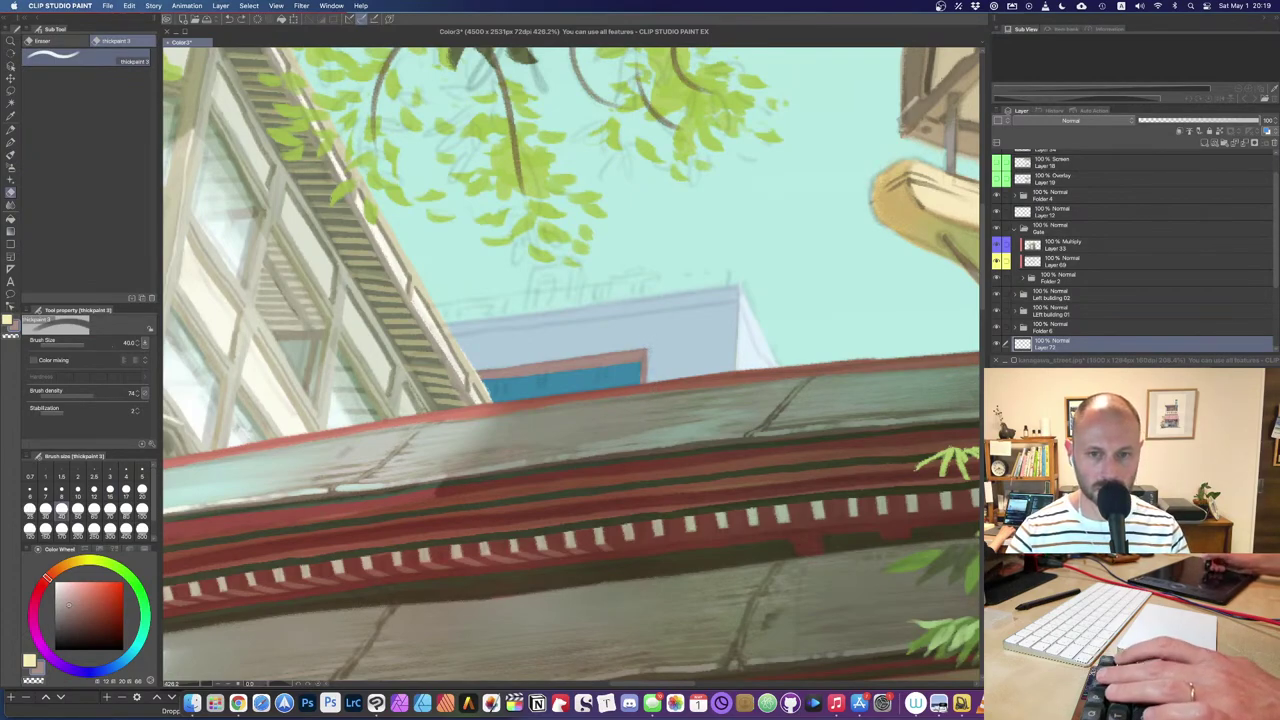
{"action": "key", "text": "b"}
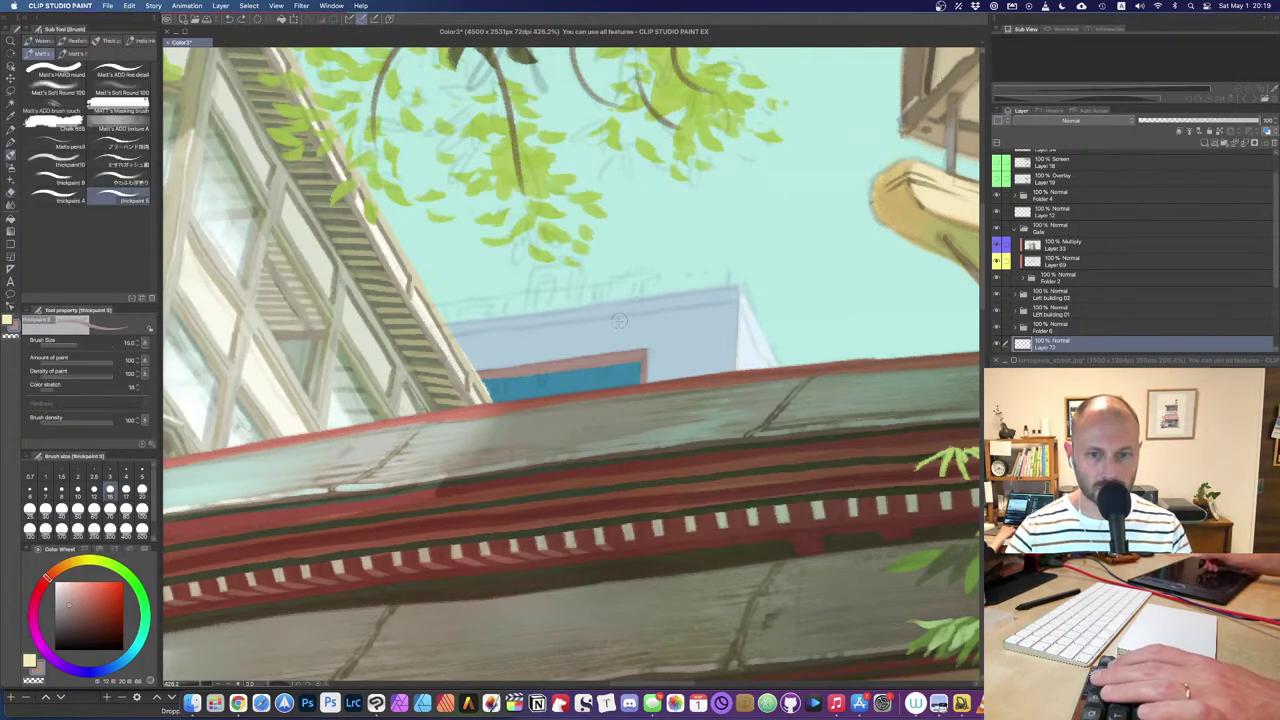
{"action": "key", "text": "bracketleft"}
{"action": "mouse_move", "coordinate": [604, 362]}
{"action": "left_mouse_down"}
{"action": "mouse_move", "coordinate": [601, 388]}
{"action": "mouse_move", "coordinate": [502, 401]}
{"action": "left_mouse_up"}
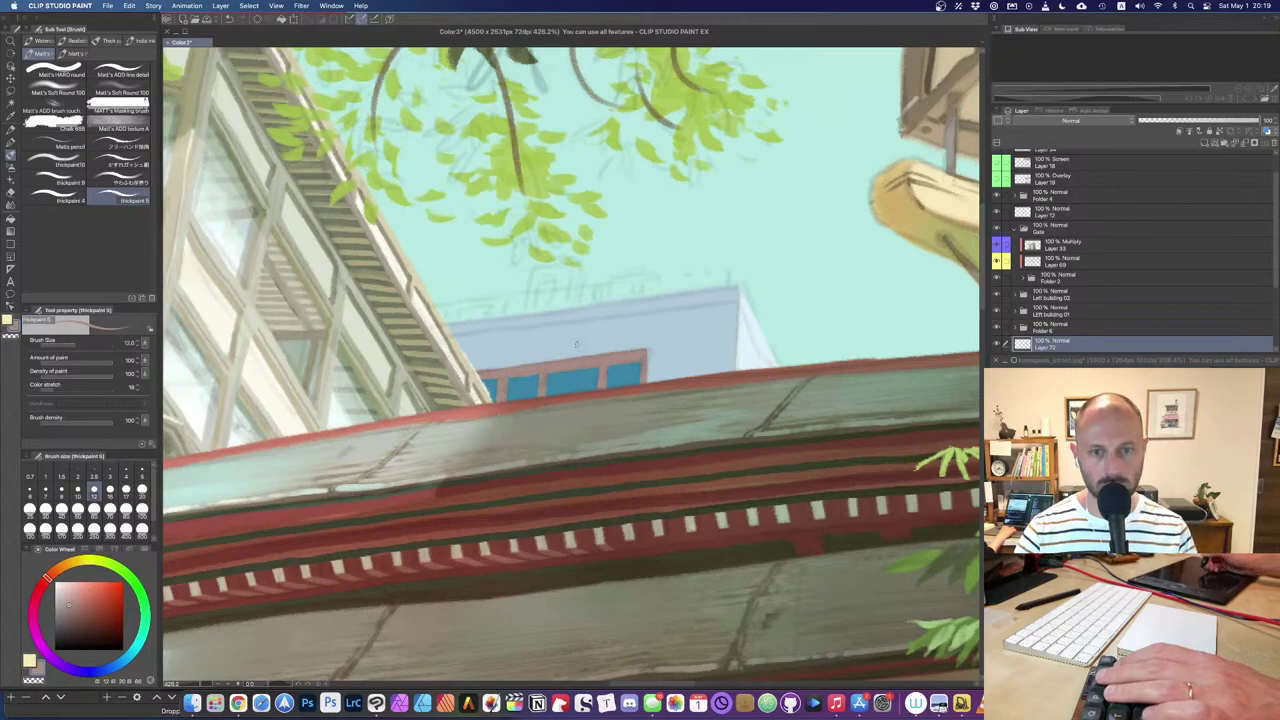
{"action": "key", "text": "bracketright"}
{"action": "key", "text": "bracketright"}
{"action": "key", "text": "bracketright"}
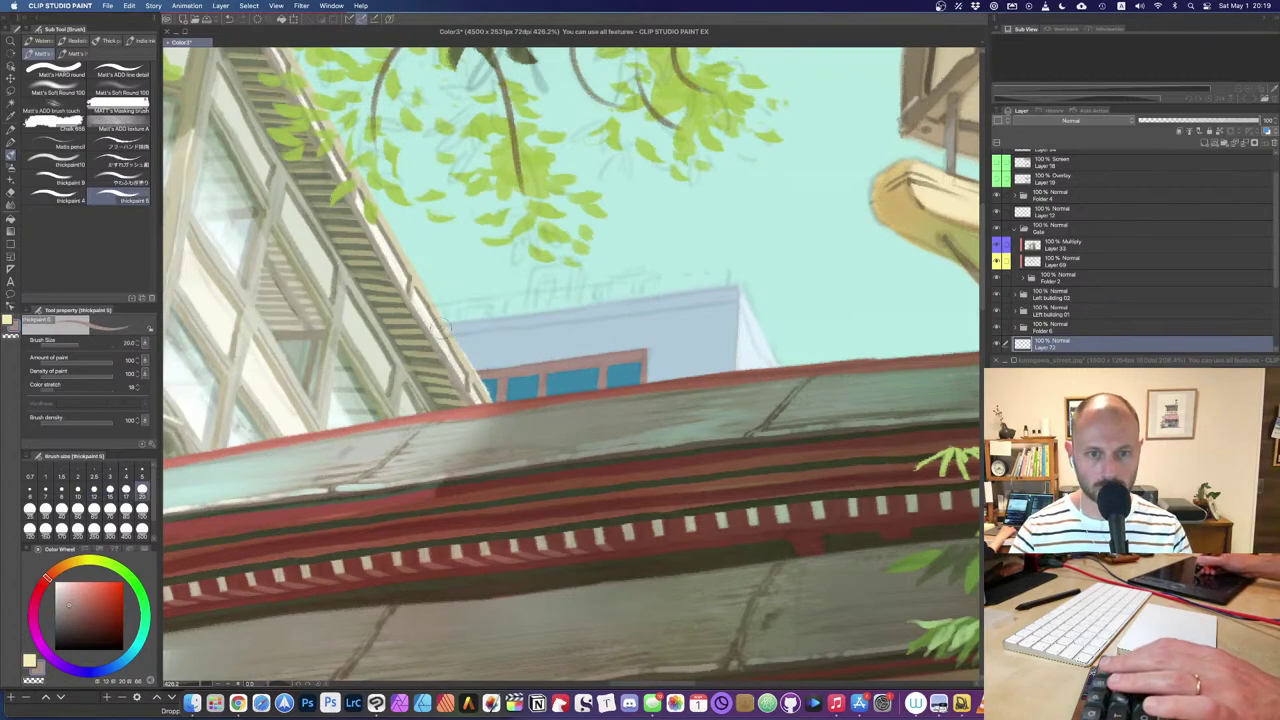
{"action": "left_click_drag", "start_coordinate": [452, 331], "coordinate": [746, 292]}
{"action": "left_click_drag", "start_coordinate": [573, 306], "coordinate": [746, 287]}
{"action": "key", "text": "super+z"}
{"action": "key", "text": "super+z"}
Step: Paint a reddish-brown roof trim along the distant building's top edge and down its sloping side edge
{"action": "key", "text": "bracketleft"}
{"action": "mouse_move", "coordinate": [446, 330]}
{"action": "left_mouse_down"}
{"action": "mouse_move", "coordinate": [731, 284]}
{"action": "mouse_move", "coordinate": [777, 362]}
{"action": "left_mouse_up"}
{"action": "key", "text": "bracketleft"}
{"action": "key", "text": "bracketleft"}
{"action": "key", "text": "super+z"}
{"action": "left_click_drag", "start_coordinate": [744, 292], "coordinate": [772, 368]}
{"action": "key", "text": "super+z"}
Step: Erase the roof trim's overshoot at the peak corner and along the lower outer edge, and return to the thickpaint 5 brush
{"action": "key", "text": "e"}
{"action": "left_click_drag", "start_coordinate": [744, 279], "coordinate": [750, 288]}
{"action": "left_click_drag", "start_coordinate": [764, 332], "coordinate": [776, 366]}
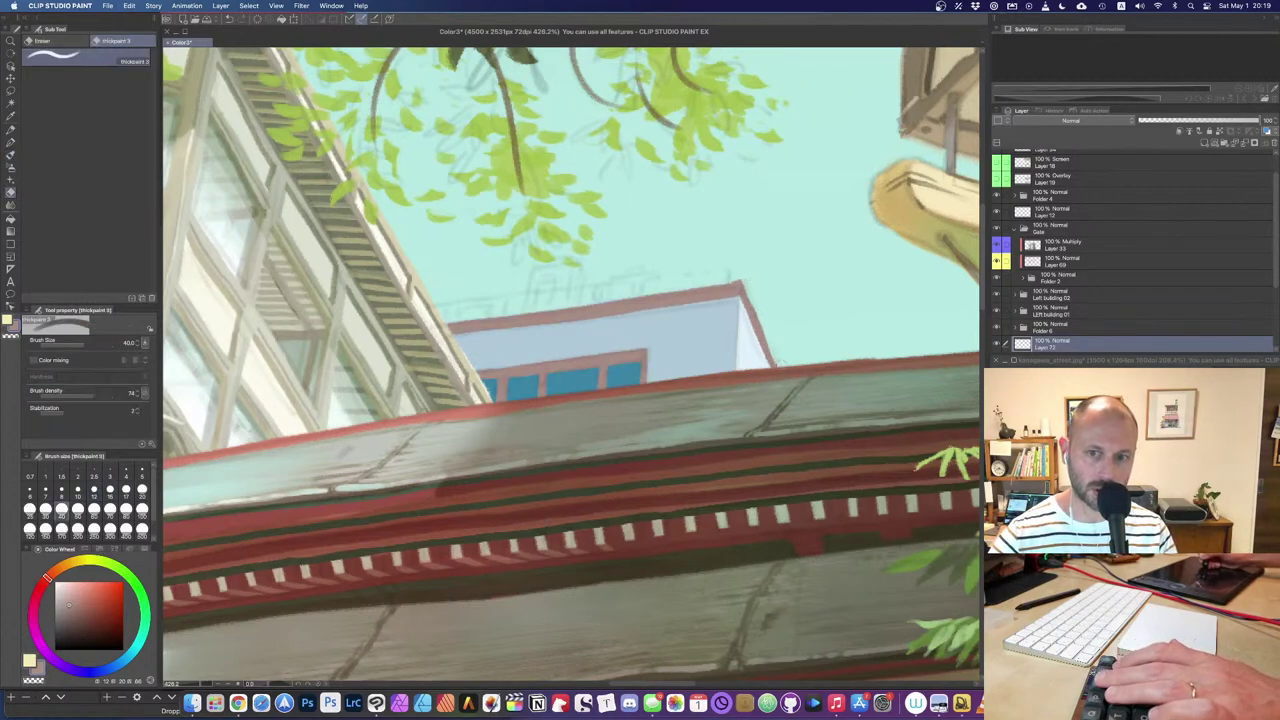
{"action": "key", "text": "b"}
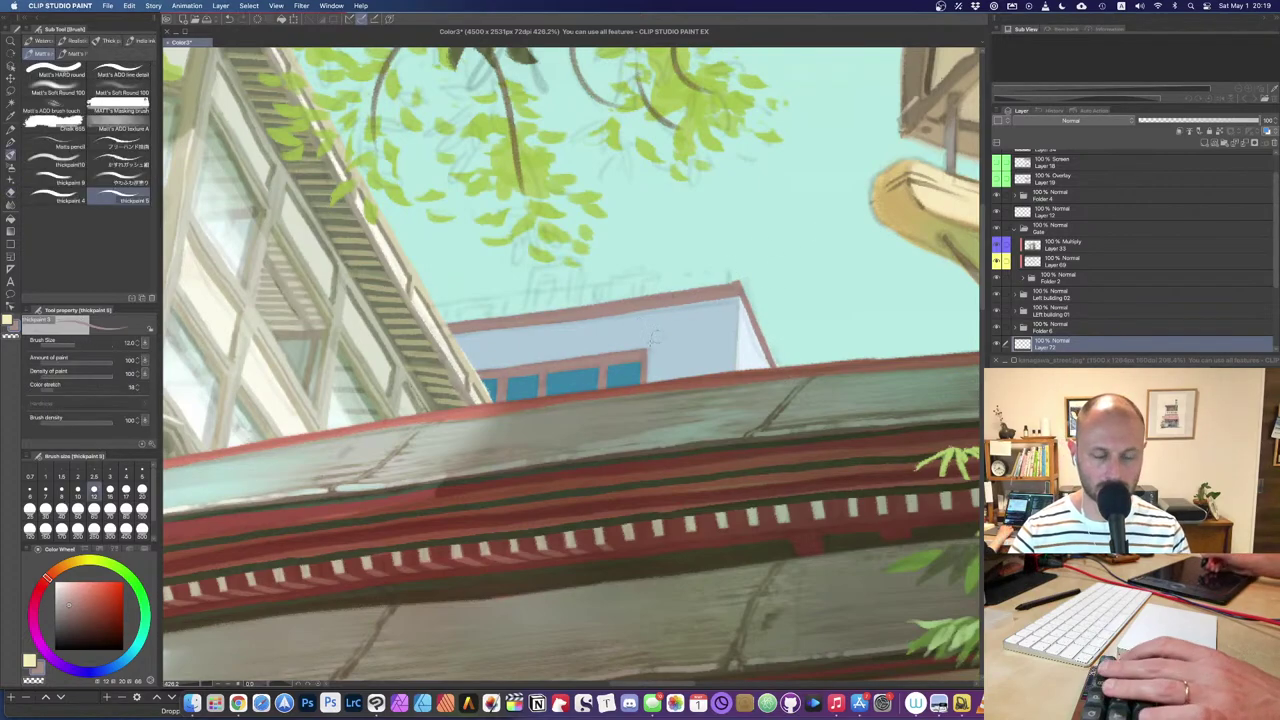
Step: Examine how the distant building reads within the whole painting and return to a close-up of it
{"action": "left_click_drag", "start_coordinate": [564, 402], "coordinate": [615, 451]}
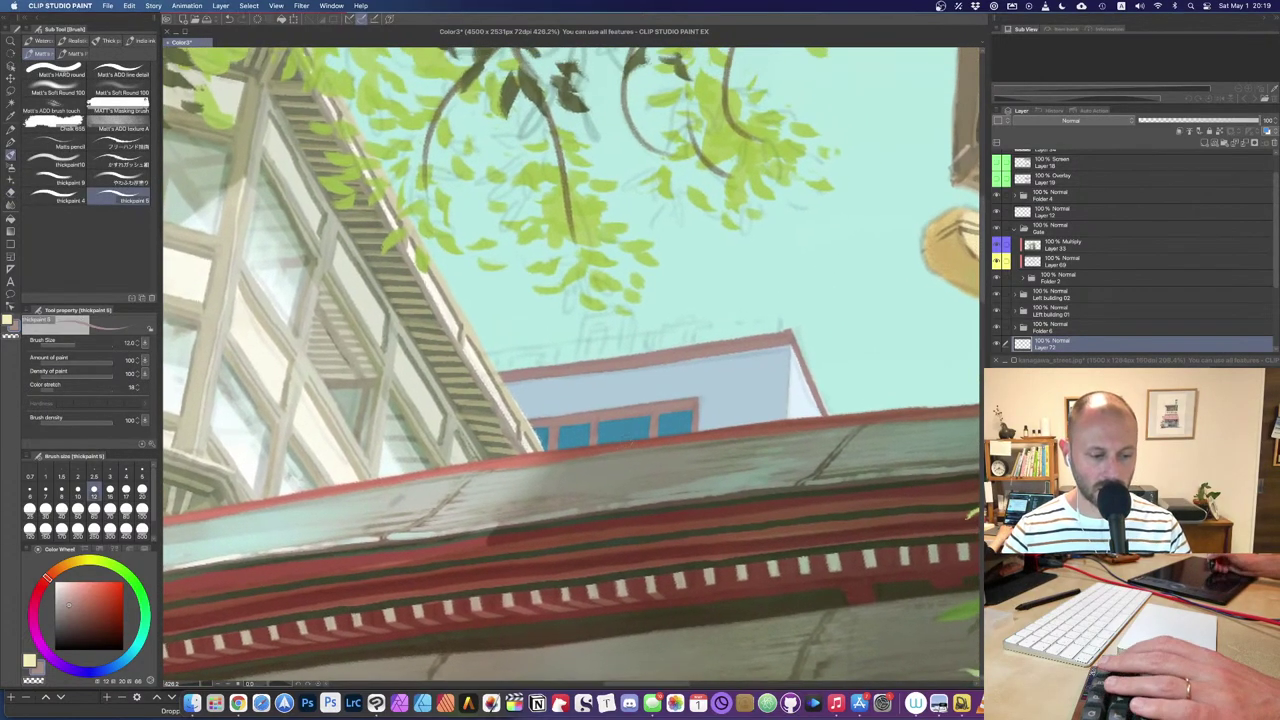
{"action": "scroll", "coordinate": [638, 357], "scroll_direction": "down", "scroll_amount": 5}
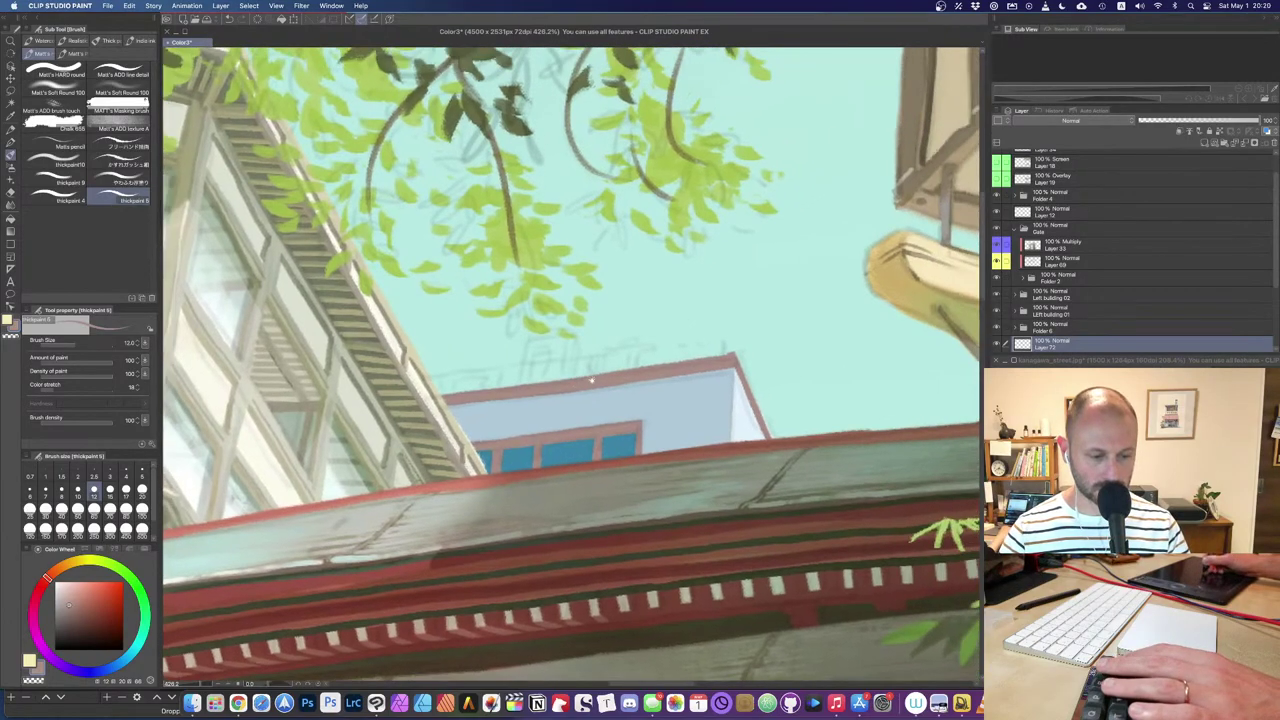
{"action": "scroll", "coordinate": [626, 370], "scroll_direction": "down", "scroll_amount": 8}
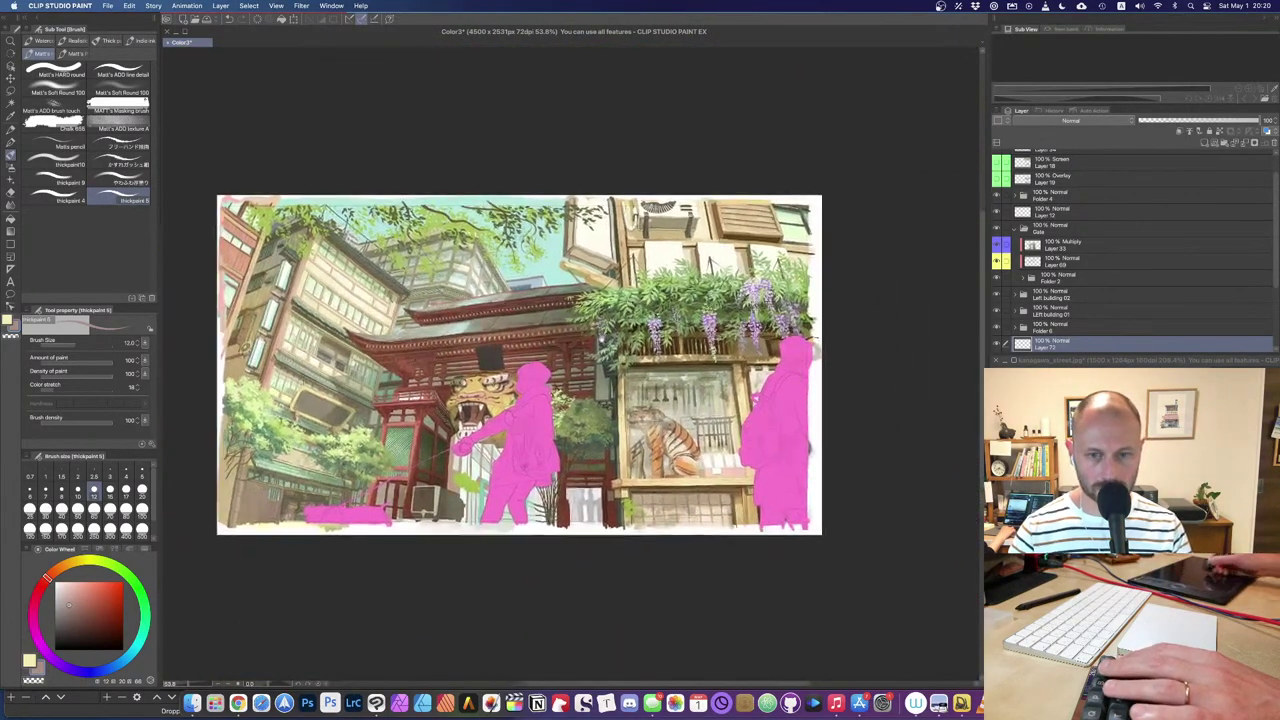
{"action": "left_click_drag", "start_coordinate": [600, 360], "coordinate": [594, 356]}
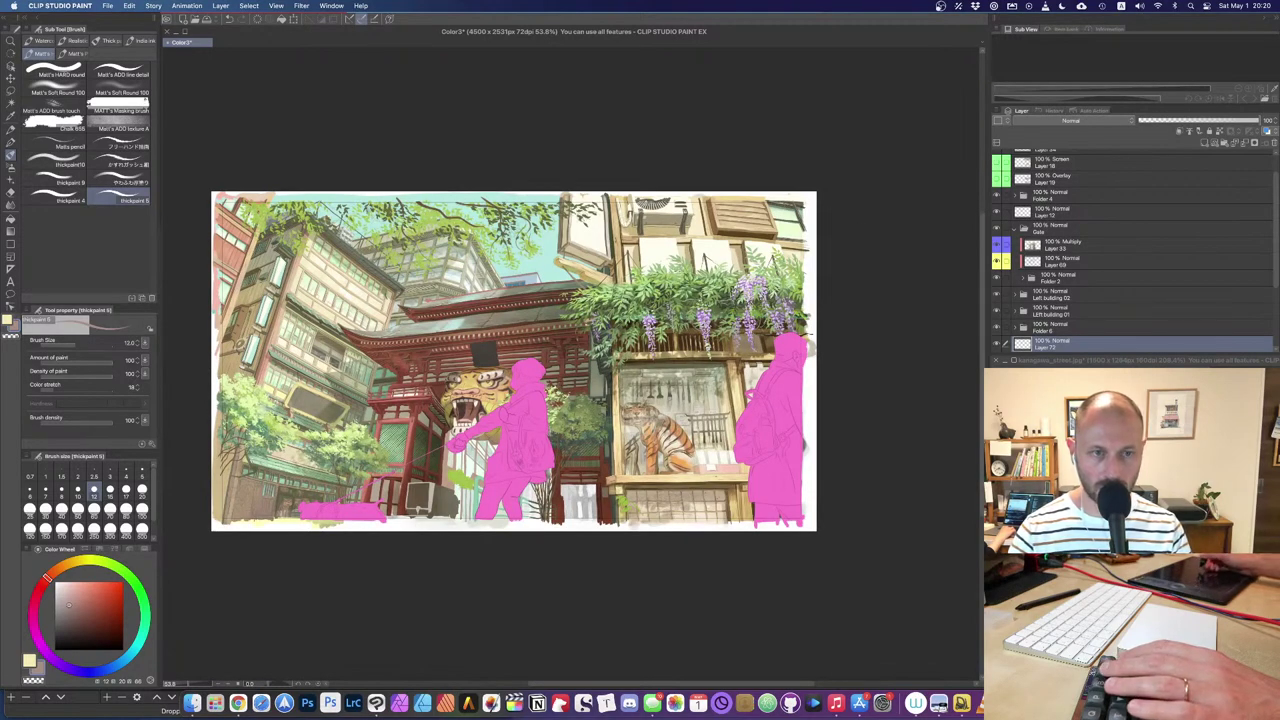
{"action": "scroll", "coordinate": [522, 308], "scroll_direction": "up", "scroll_amount": 8}
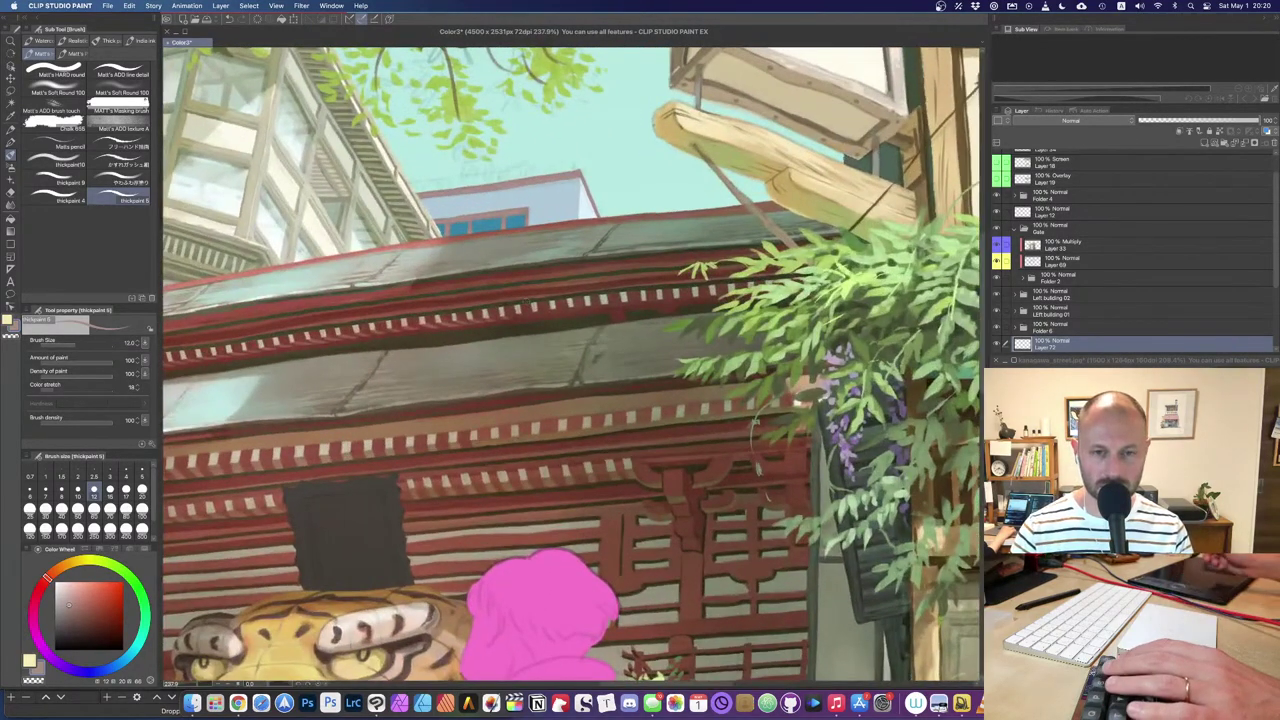
{"action": "scroll", "coordinate": [612, 325], "scroll_direction": "down", "scroll_amount": 2}
{"action": "scroll", "coordinate": [527, 258], "scroll_direction": "up", "scroll_amount": 6}
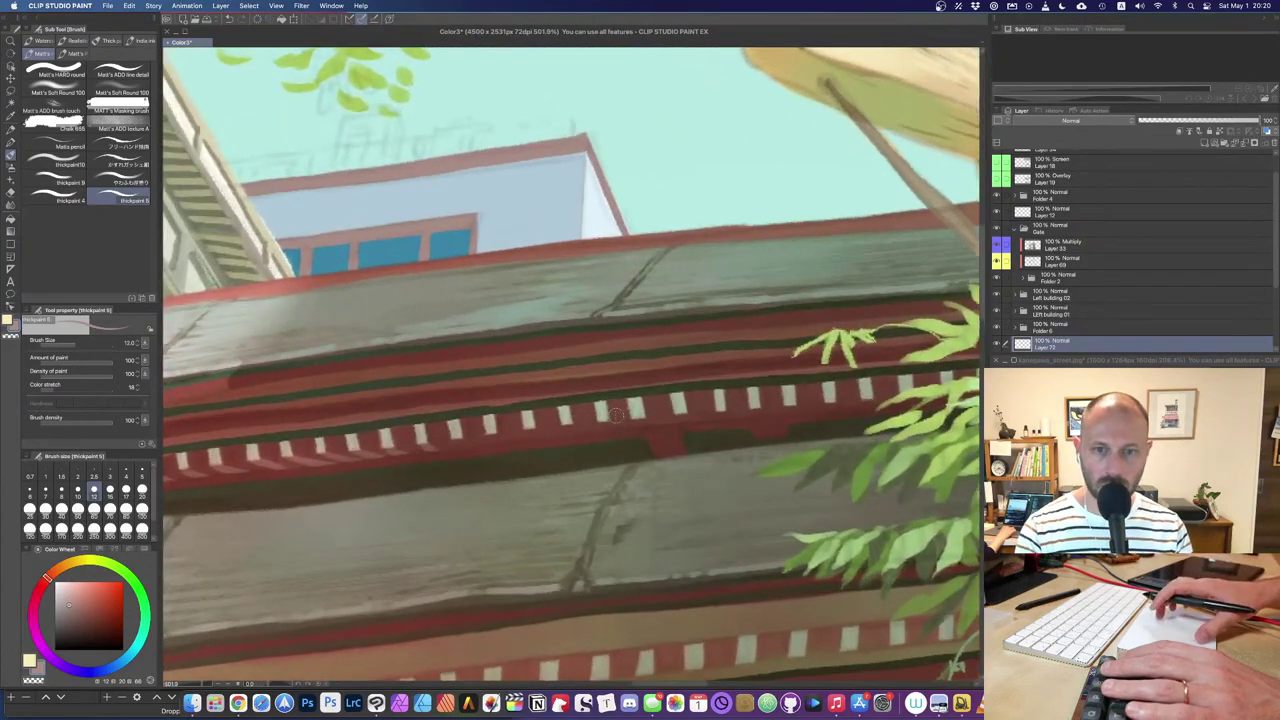
Step: Repaint the roof trim along the distant building's top edge in bluish grey sampled from the reference, using a size 30 brush
{"action": "left_click_drag", "start_coordinate": [527, 258], "coordinate": [766, 443]}
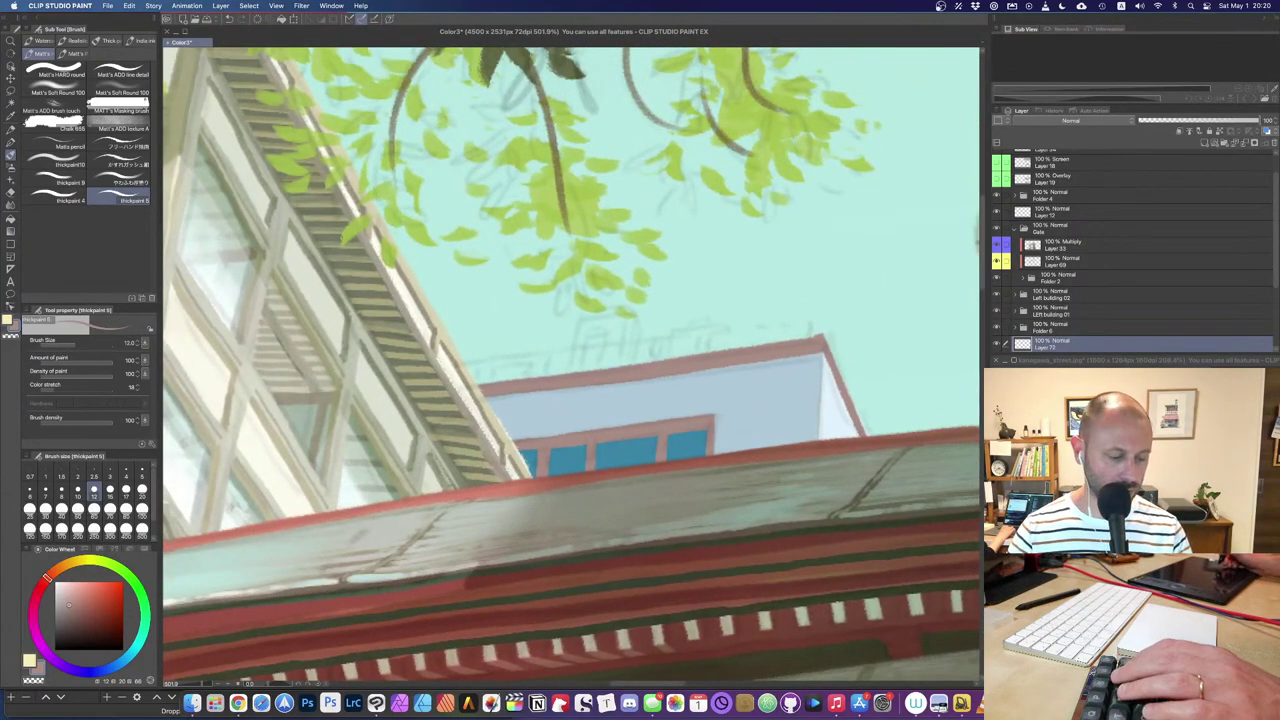
{"action": "left_click", "coordinate": [1132, 460]}
{"action": "left_click", "coordinate": [1132, 460], "text": "alt"}
{"action": "key", "text": "bracketright"}
{"action": "key", "text": "bracketright"}
{"action": "key", "text": "bracketright"}
{"action": "key", "text": "bracketright"}
{"action": "left_click", "coordinate": [490, 388]}
{"action": "key", "text": "bracketleft"}
{"action": "mouse_move", "coordinate": [490, 388]}
{"action": "left_mouse_down"}
{"action": "mouse_move", "coordinate": [805, 327]}
{"action": "mouse_move", "coordinate": [783, 363]}
{"action": "mouse_move", "coordinate": [757, 355]}
{"action": "mouse_move", "coordinate": [808, 334]}
{"action": "left_mouse_up"}
Step: Sample a pale orange from the reference and repaint the roof trim along the distant building's sloping side edge
{"action": "left_click", "coordinate": [1132, 460]}
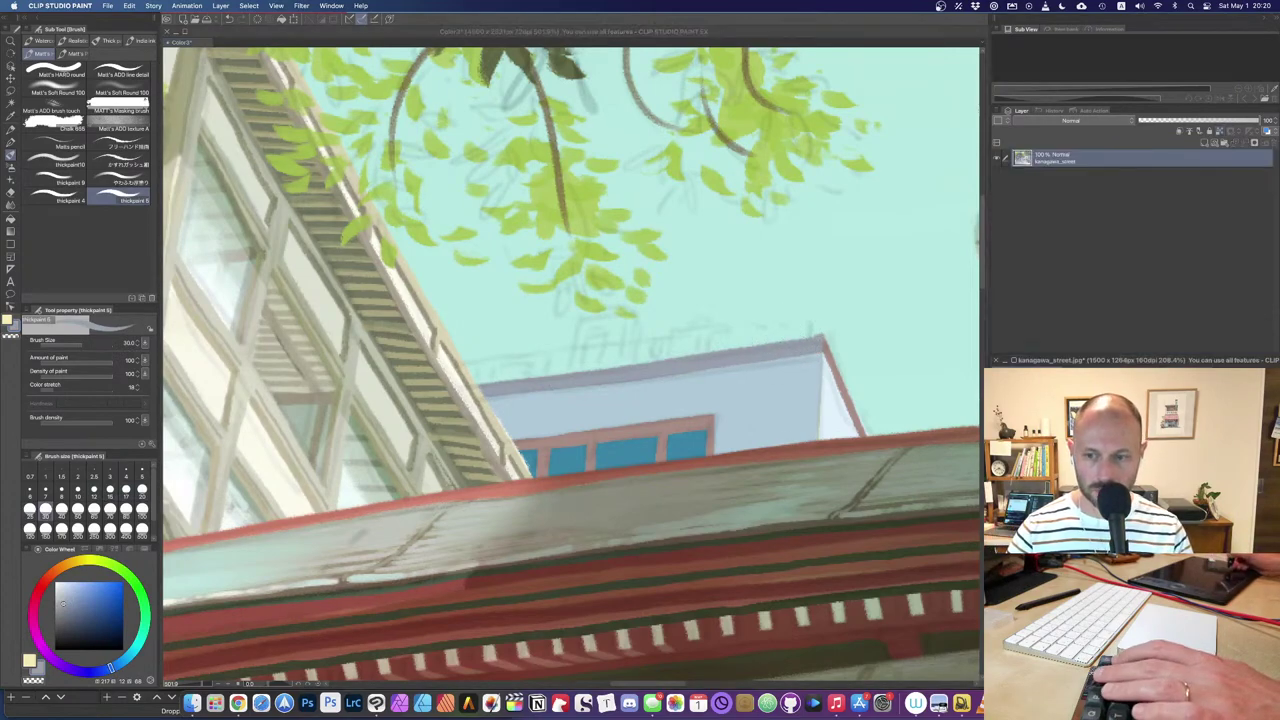
{"action": "left_click", "coordinate": [1132, 460], "text": "alt"}
{"action": "left_click", "coordinate": [871, 363]}
{"action": "mouse_move", "coordinate": [854, 397]}
{"action": "left_mouse_down"}
{"action": "mouse_move", "coordinate": [835, 335]}
{"action": "mouse_move", "coordinate": [851, 400]}
{"action": "mouse_move", "coordinate": [863, 434]}
{"action": "left_mouse_up"}
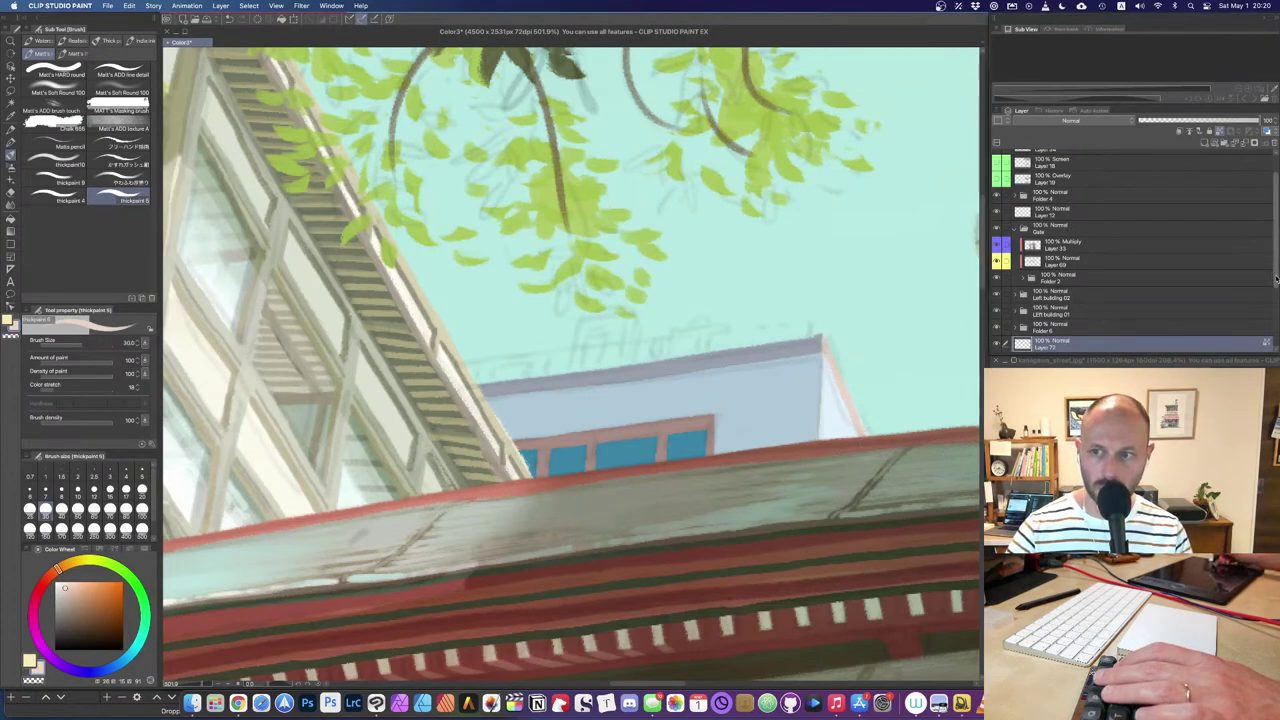
Step: Add a new layer beneath Layer 27 and paint a pale tower rising behind the distant building's roofline, using a color sampled from the reference
{"action": "scroll", "coordinate": [1226, 347], "scroll_direction": "down", "scroll_amount": 5}
{"action": "left_click", "coordinate": [1022, 297]}
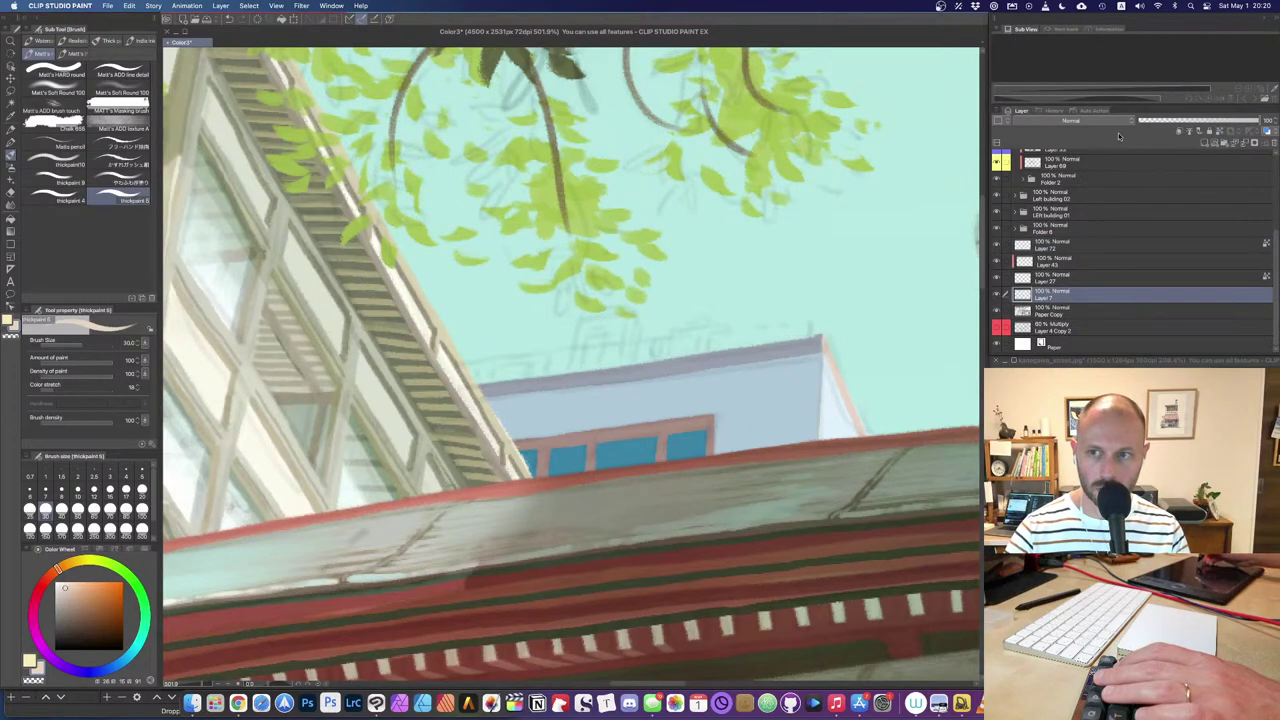
{"action": "left_click", "coordinate": [1203, 142]}
{"action": "left_click", "coordinate": [1110, 450]}
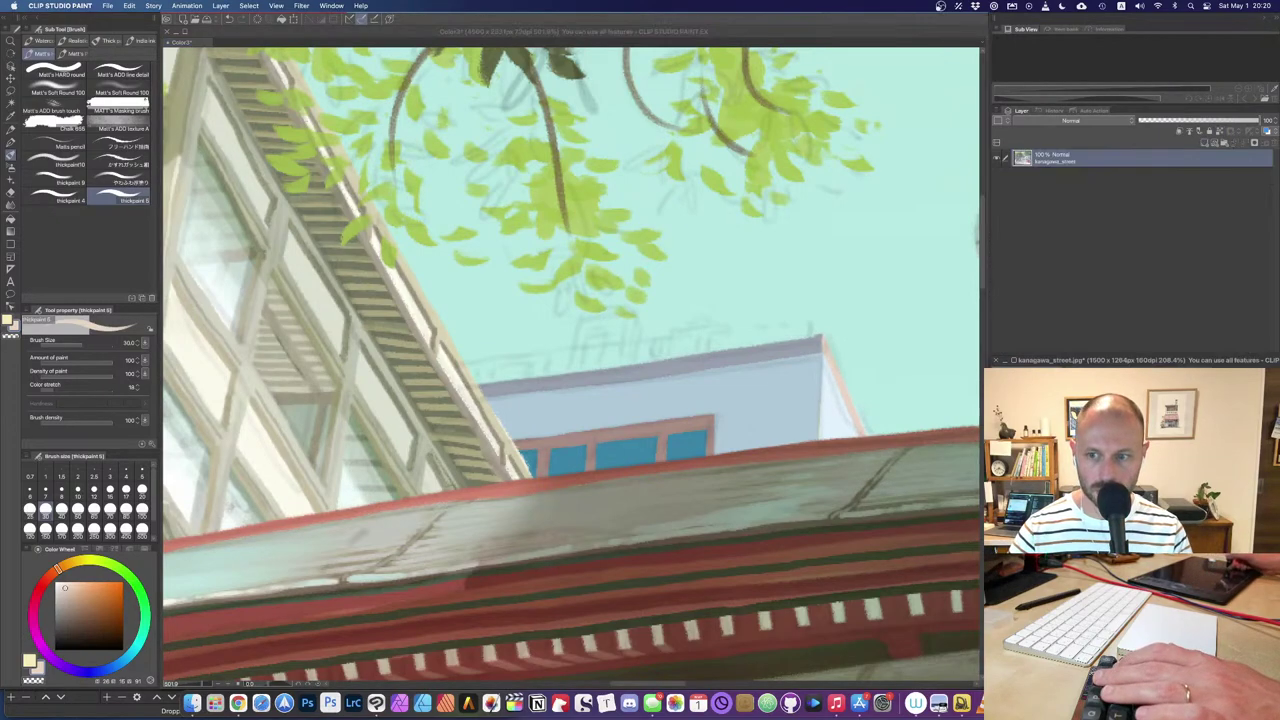
{"action": "left_click", "coordinate": [920, 422], "text": "alt"}
{"action": "mouse_move", "coordinate": [630, 331]}
{"action": "left_mouse_down"}
{"action": "mouse_move", "coordinate": [630, 300]}
{"action": "mouse_move", "coordinate": [598, 360]}
{"action": "mouse_move", "coordinate": [584, 356]}
{"action": "left_mouse_up"}
{"action": "left_click_drag", "start_coordinate": [638, 306], "coordinate": [638, 360]}
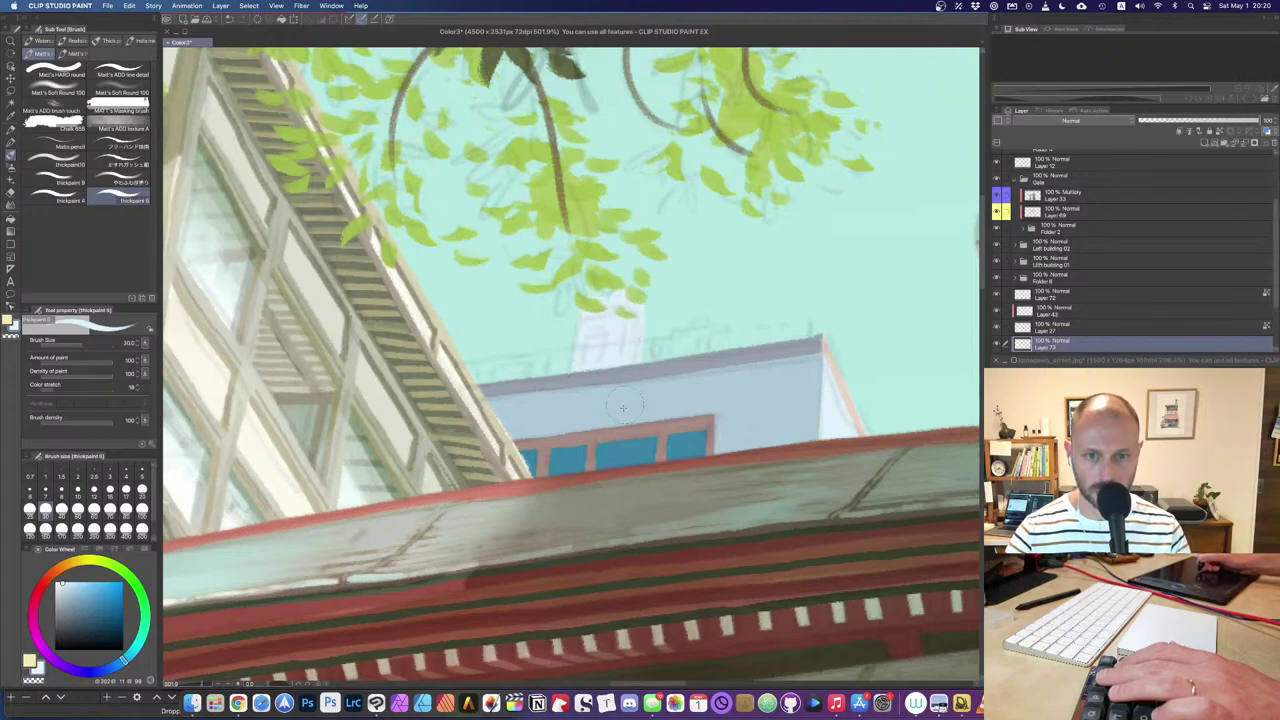
Step: Shade the tower's wide front face with a darker grey-blue sampled from the reference, leaving the narrow side face pale
{"action": "left_click", "coordinate": [1130, 500]}
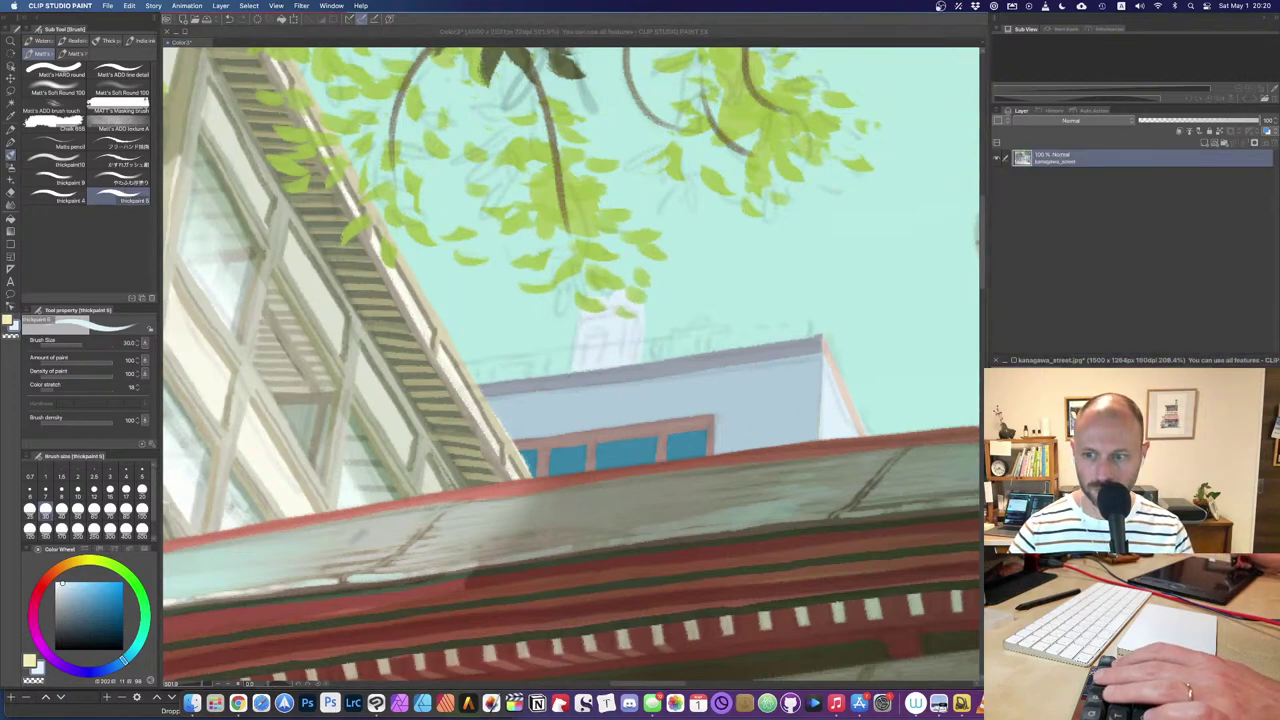
{"action": "left_click", "coordinate": [1130, 500], "text": "alt"}
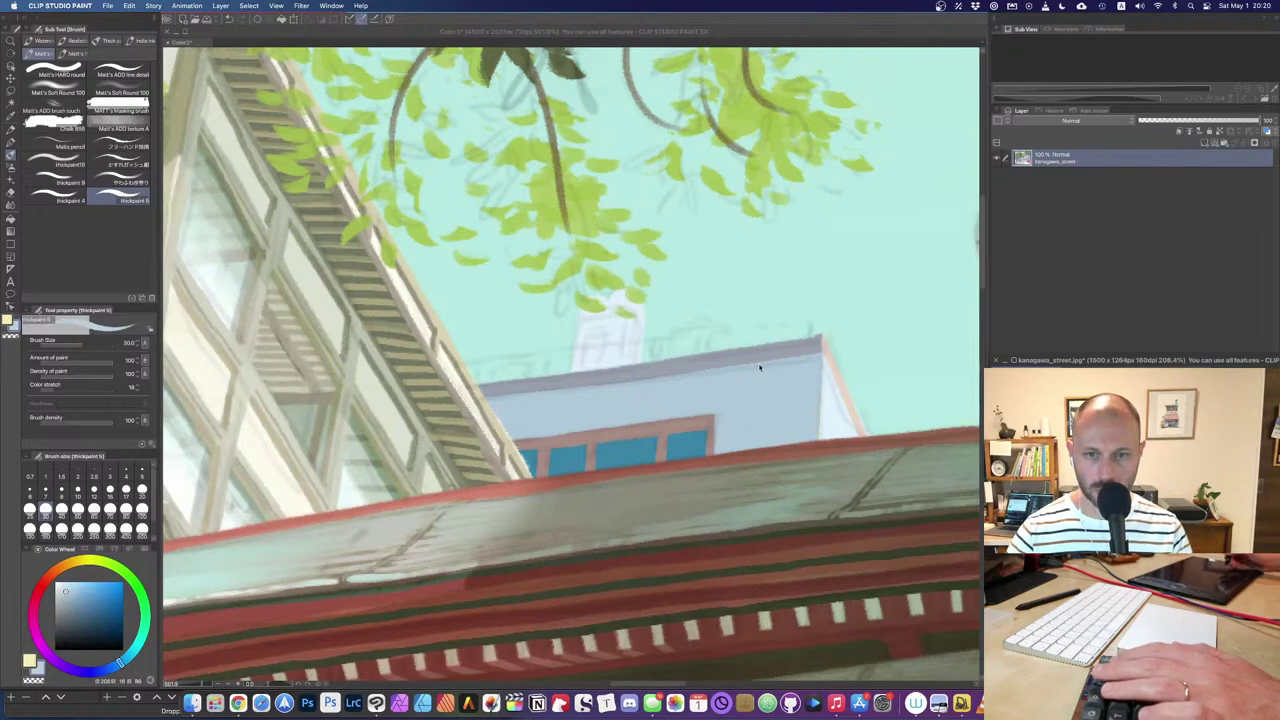
{"action": "left_click", "coordinate": [618, 322]}
{"action": "mouse_move", "coordinate": [618, 312]}
{"action": "left_mouse_down"}
{"action": "mouse_move", "coordinate": [610, 362]}
{"action": "mouse_move", "coordinate": [587, 372]}
{"action": "left_mouse_up"}
{"action": "left_click_drag", "start_coordinate": [577, 312], "coordinate": [578, 363]}
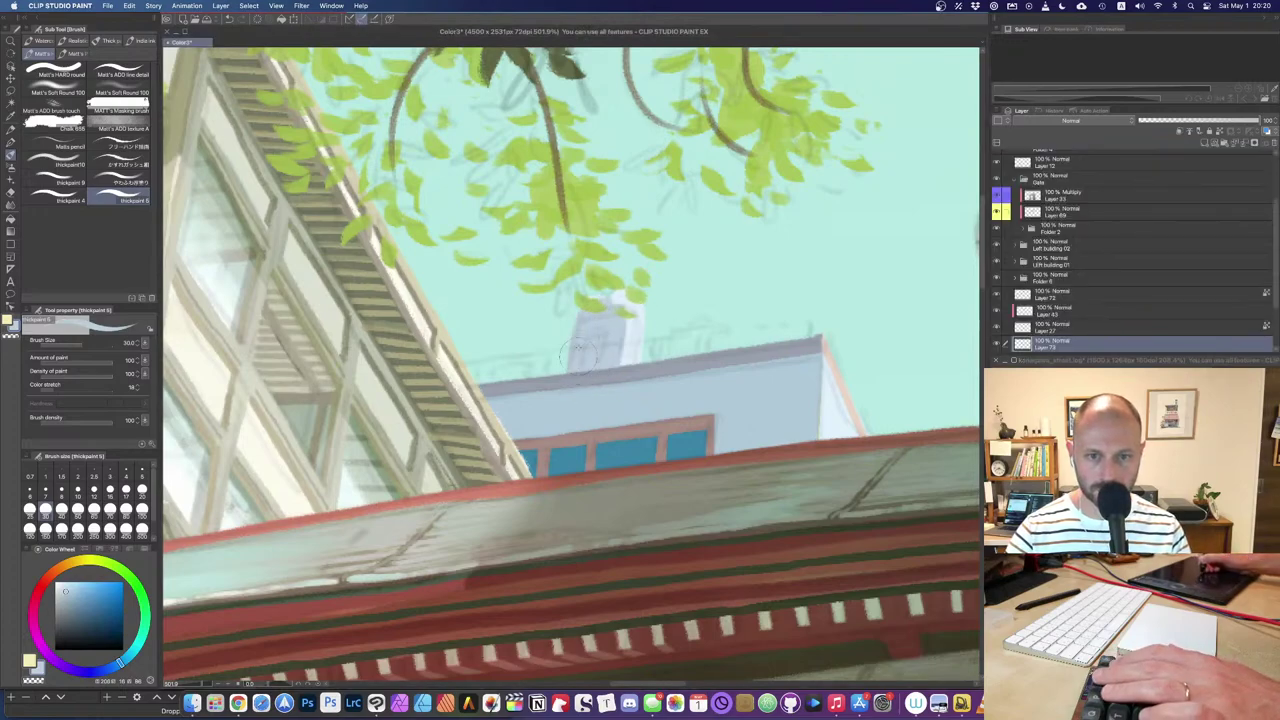
Step: Erase the tower's ragged outer edge and uneven top, enlarging the eraser to size 100
{"action": "key", "text": "e"}
{"action": "key", "text": "bracketright"}
{"action": "key", "text": "bracketright"}
{"action": "left_click_drag", "start_coordinate": [569, 310], "coordinate": [562, 386]}
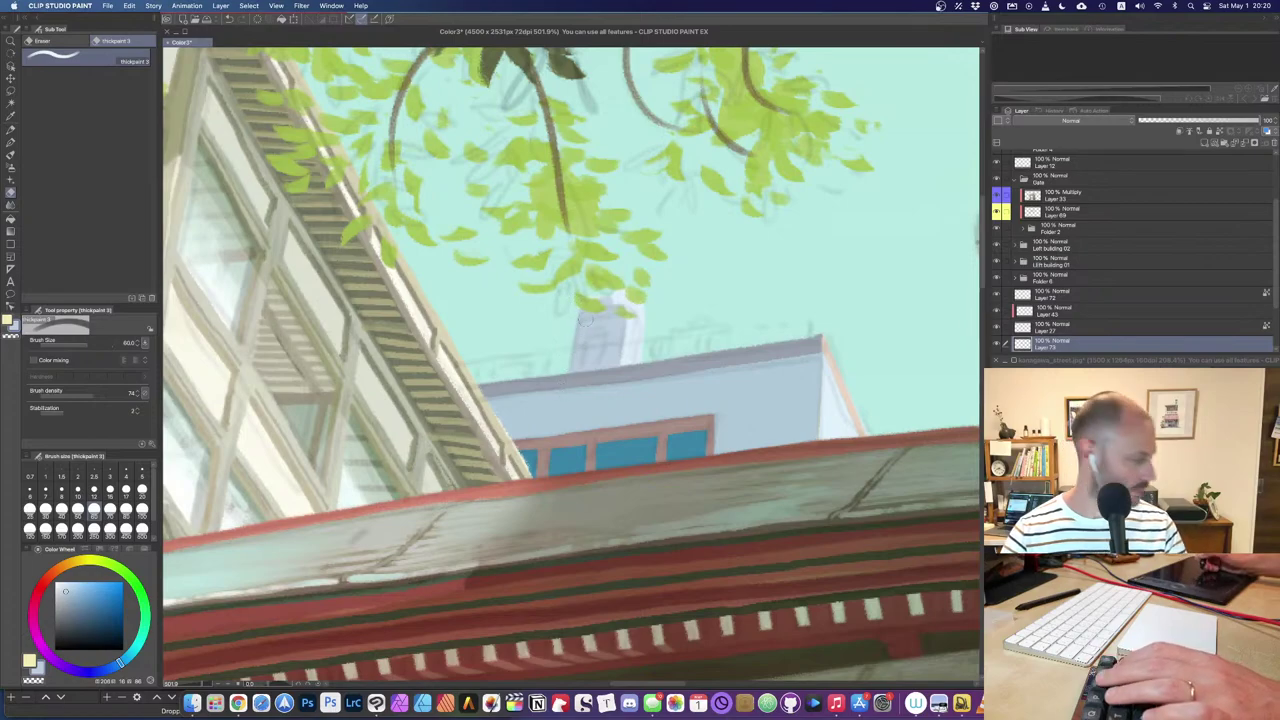
{"action": "key", "text": "bracketright"}
{"action": "key", "text": "bracketright"}
{"action": "key", "text": "bracketright"}
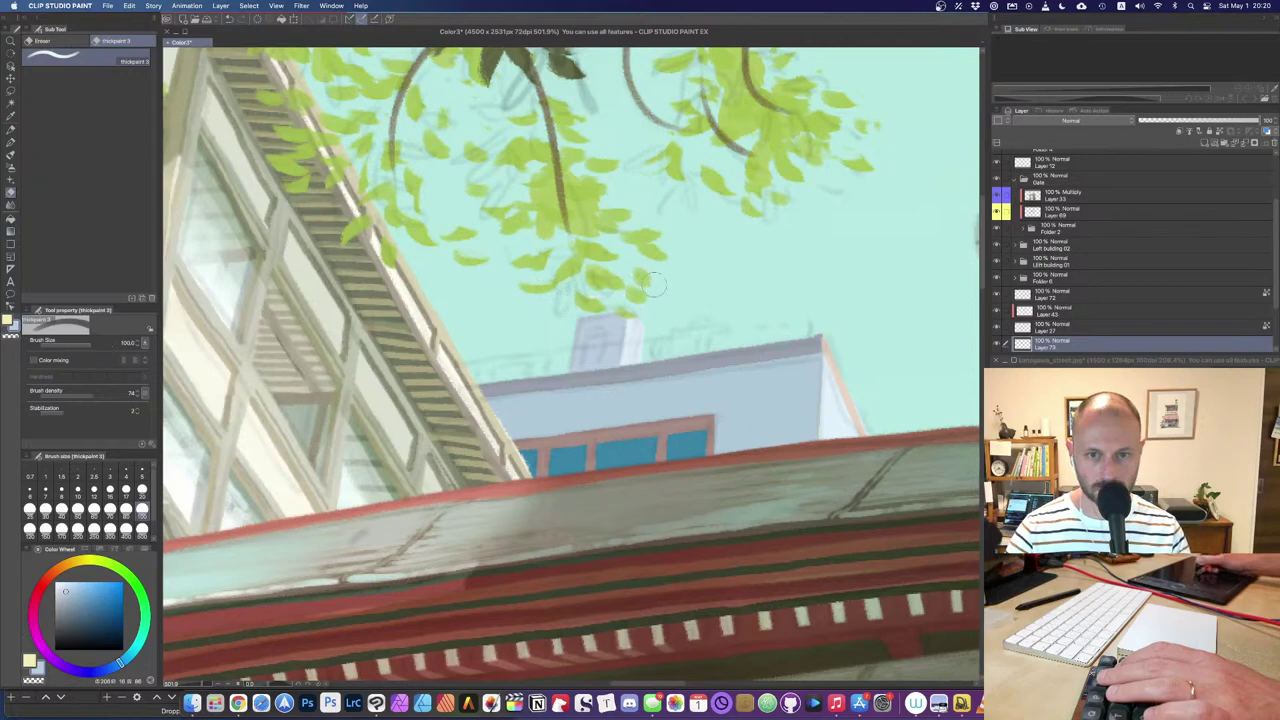
Step: Paint a small cap on top of the tower with a size 10 brush and lighten its lit side with the tower's pale tone
{"action": "key", "text": "b"}
{"action": "key", "text": "e"}
{"action": "key", "text": "b"}
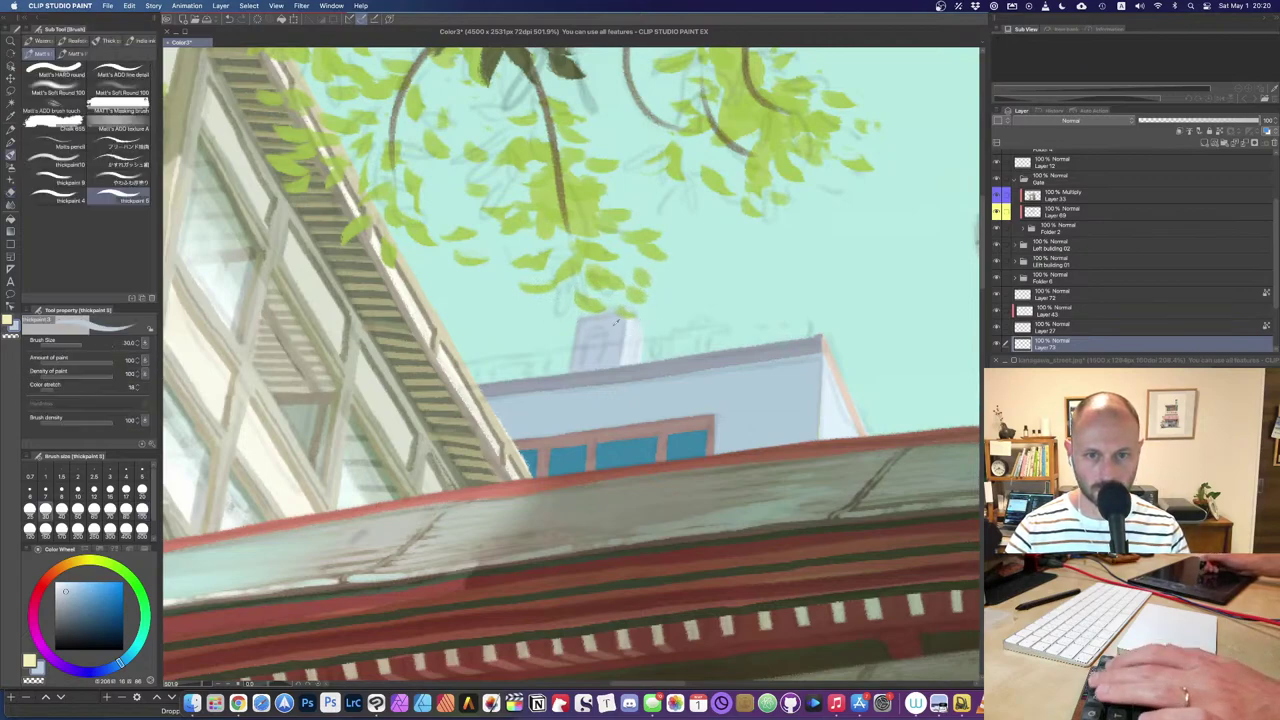
{"action": "key", "text": "bracketleft"}
{"action": "key", "text": "bracketleft"}
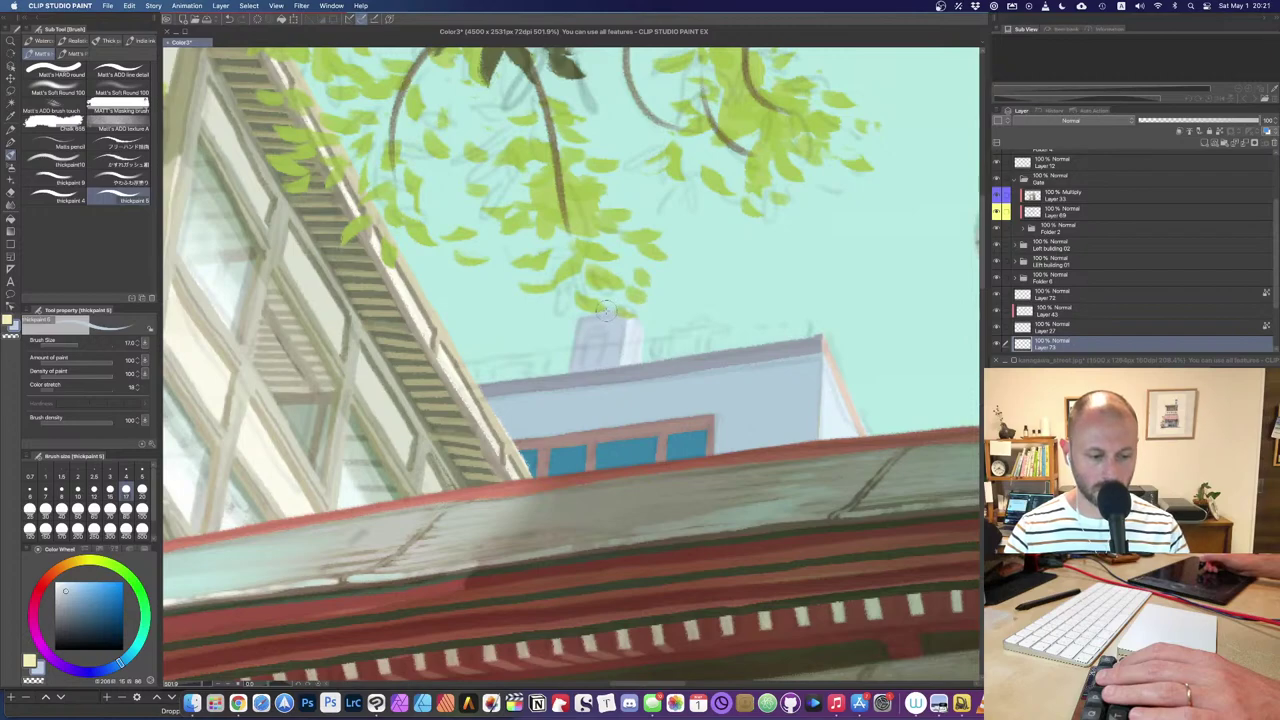
{"action": "key", "text": "bracketleft"}
{"action": "key", "text": "bracketleft"}
{"action": "key", "text": "bracketleft"}
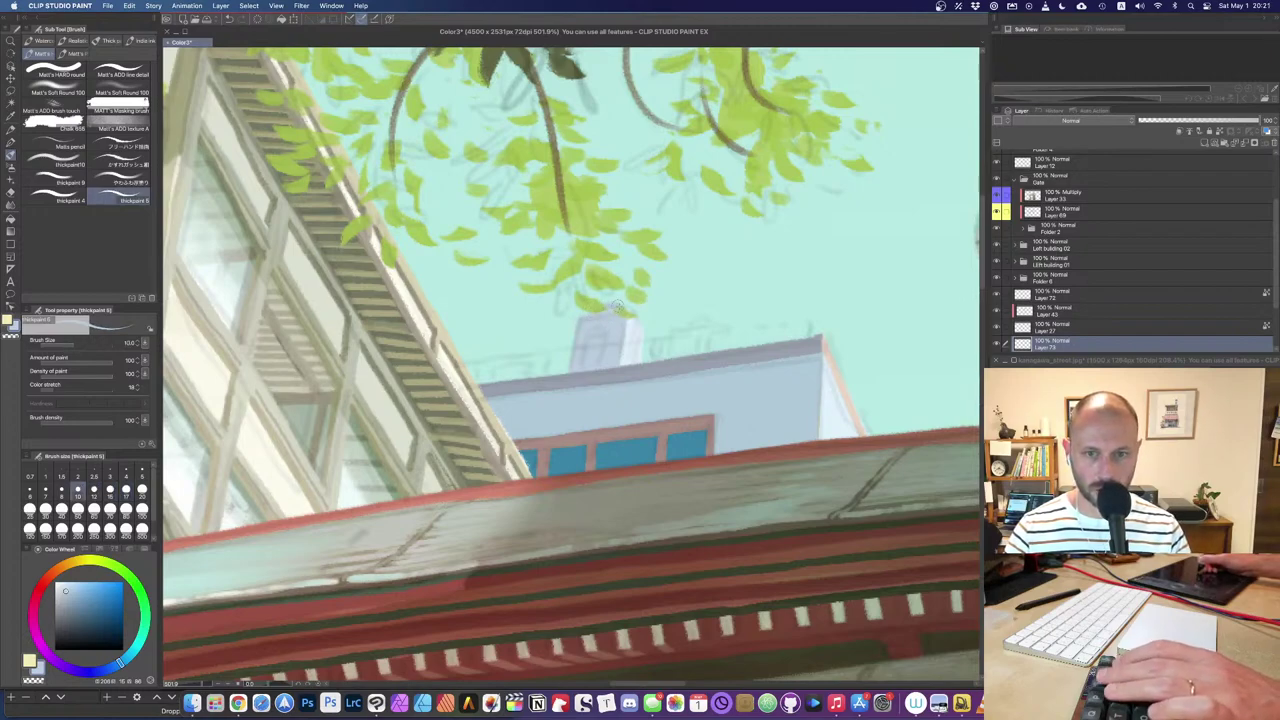
{"action": "left_click", "coordinate": [637, 327], "text": "alt"}
{"action": "left_click_drag", "start_coordinate": [630, 313], "coordinate": [626, 328]}
Step: Trim the edges of the tower's cap with a size 70 eraser and return to the thickpaint brush
{"action": "key", "text": "j"}
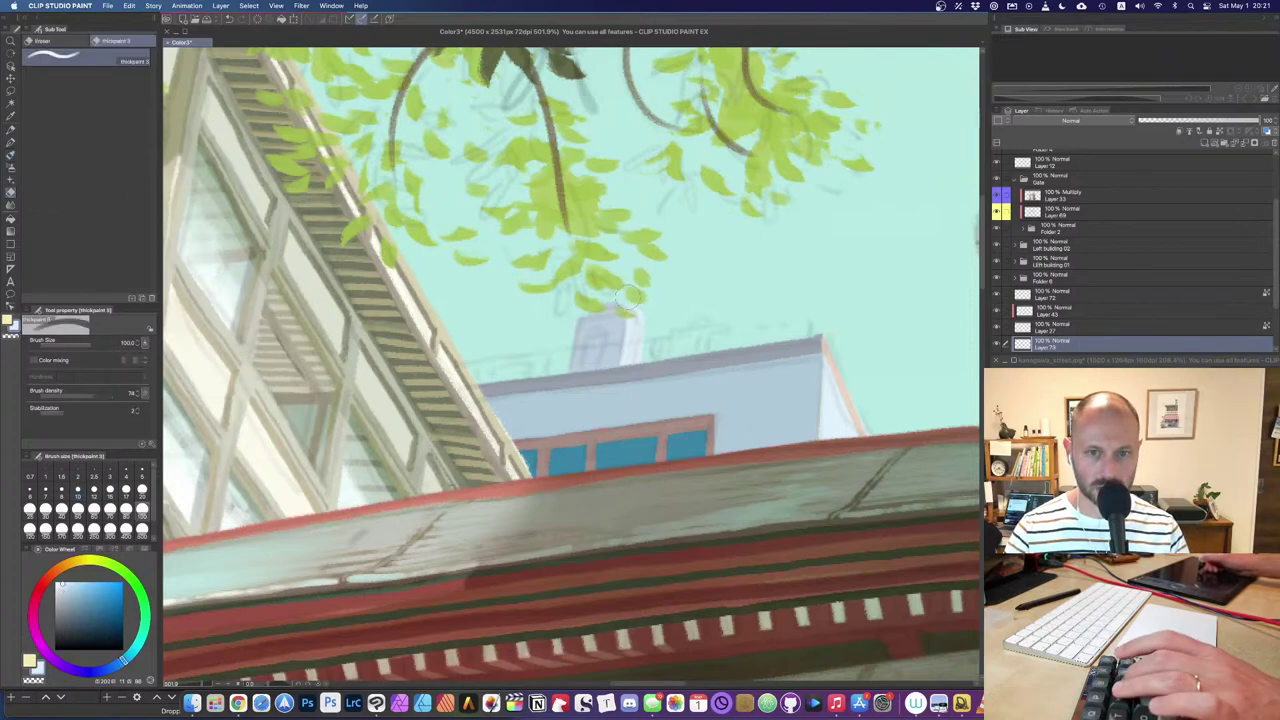
{"action": "key", "text": "bracketleft"}
{"action": "key", "text": "bracketleft"}
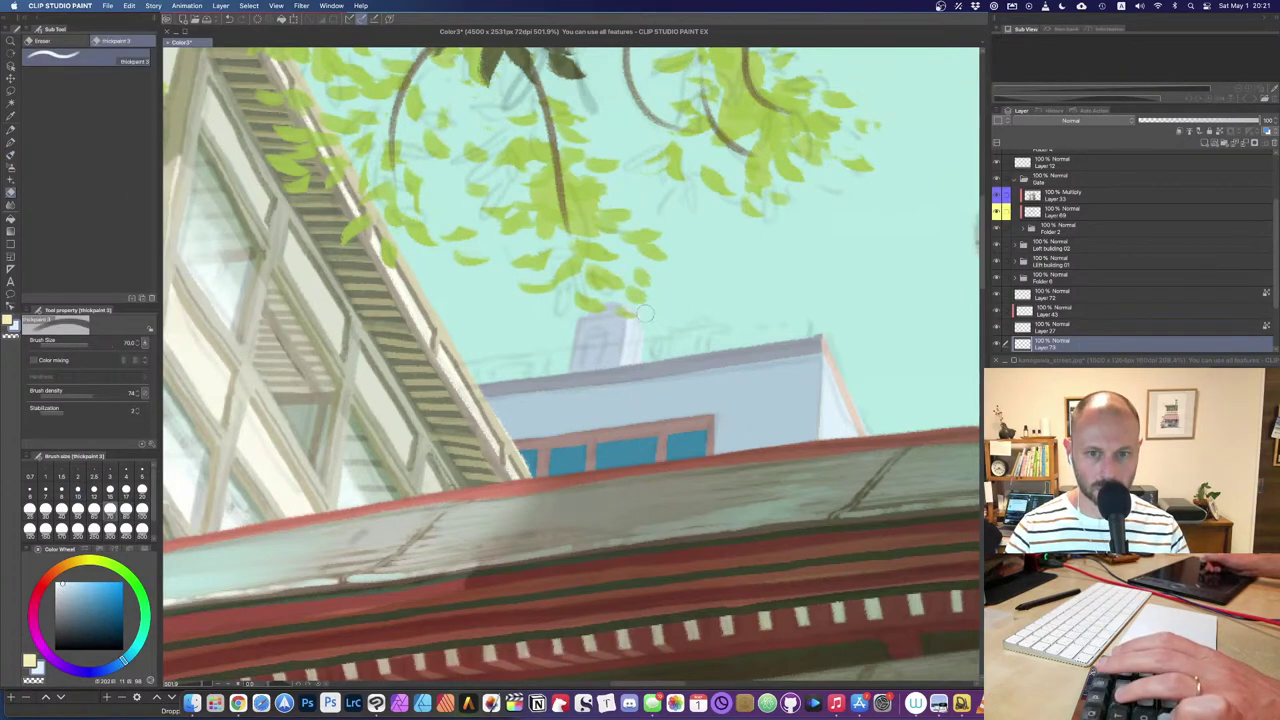
{"action": "key", "text": "b"}
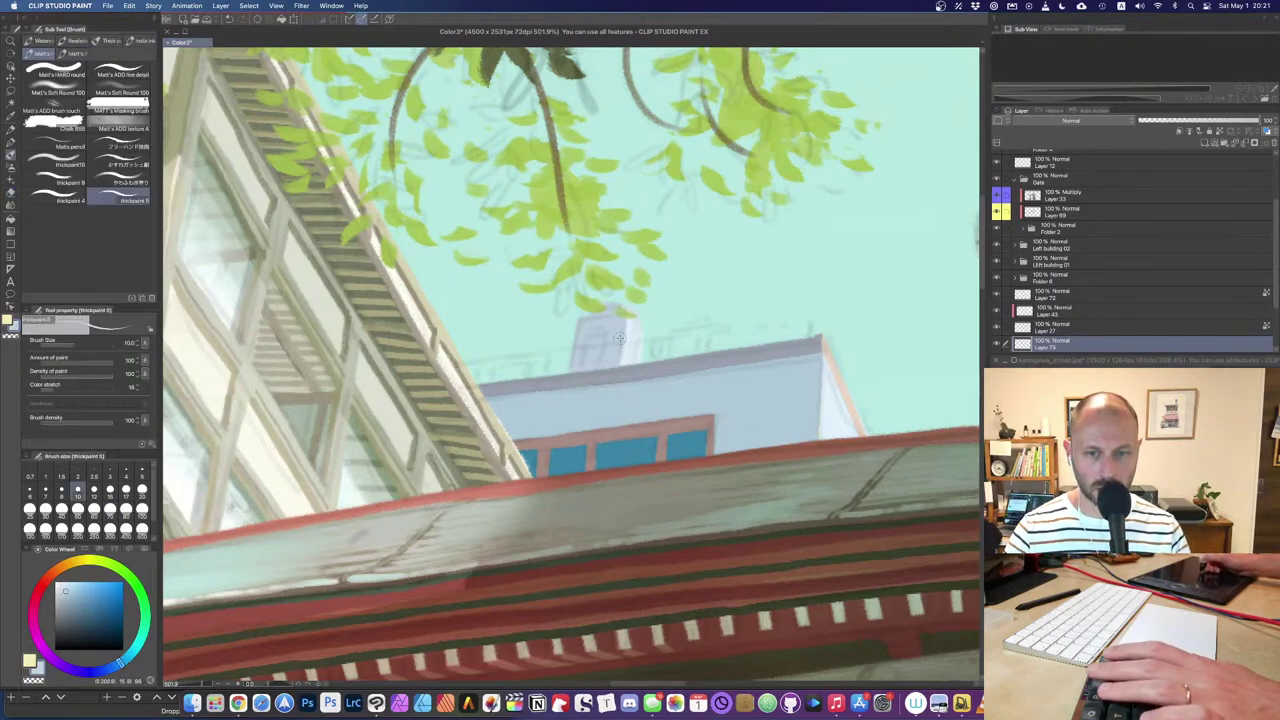
Step: Paint a second, lower grey-blue block on the roofline beside the tower with a larger brush and erase its rough top edge
{"action": "key", "text": "bracketright"}
{"action": "key", "text": "bracketright"}
{"action": "key", "text": "bracketright"}
{"action": "mouse_move", "coordinate": [660, 345]}
{"action": "left_mouse_down"}
{"action": "mouse_move", "coordinate": [714, 333]}
{"action": "mouse_move", "coordinate": [713, 350]}
{"action": "mouse_move", "coordinate": [672, 333]}
{"action": "left_mouse_up"}
{"action": "key", "text": "e"}
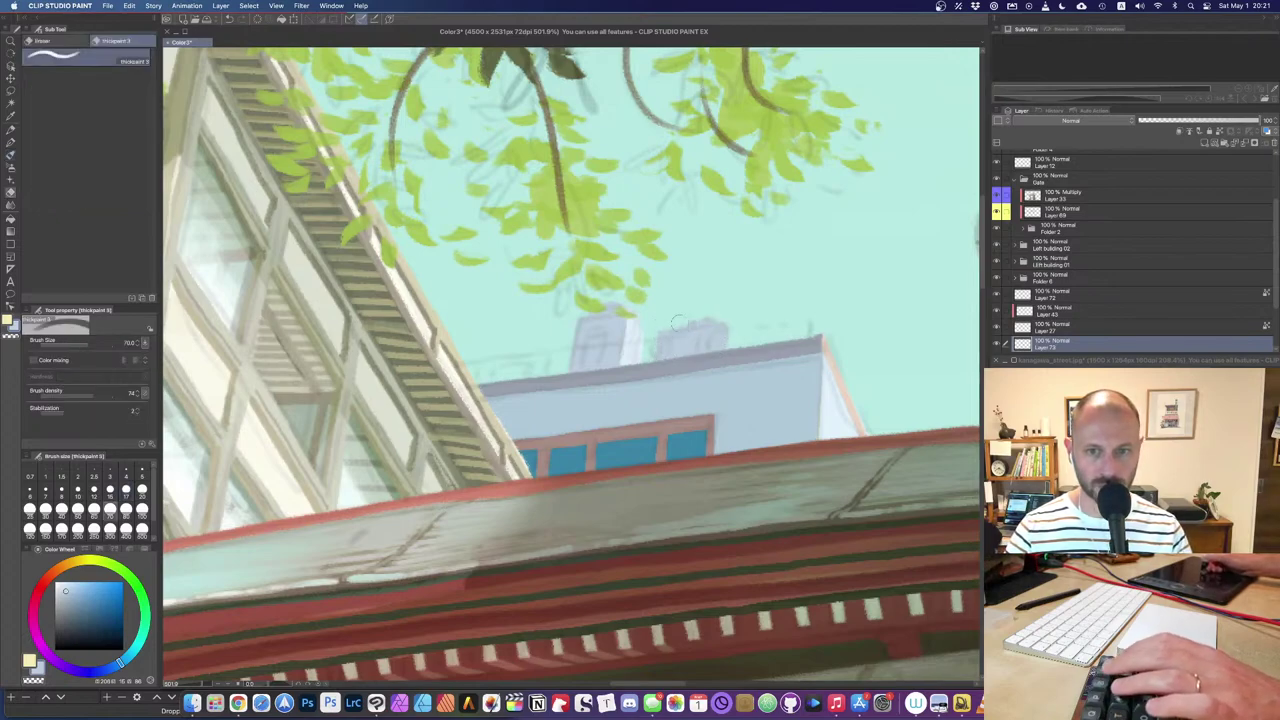
{"action": "mouse_move", "coordinate": [676, 325]}
{"action": "left_mouse_down"}
{"action": "mouse_move", "coordinate": [658, 320]}
{"action": "mouse_move", "coordinate": [670, 330]}
{"action": "mouse_move", "coordinate": [652, 338]}
{"action": "left_mouse_up"}
Step: Paint a pale lit side face on the second rooftop block with a size 10 brush and trim its outer edge
{"action": "key", "text": "b"}
{"action": "key", "text": "bracketleft"}
{"action": "key", "text": "bracketleft"}
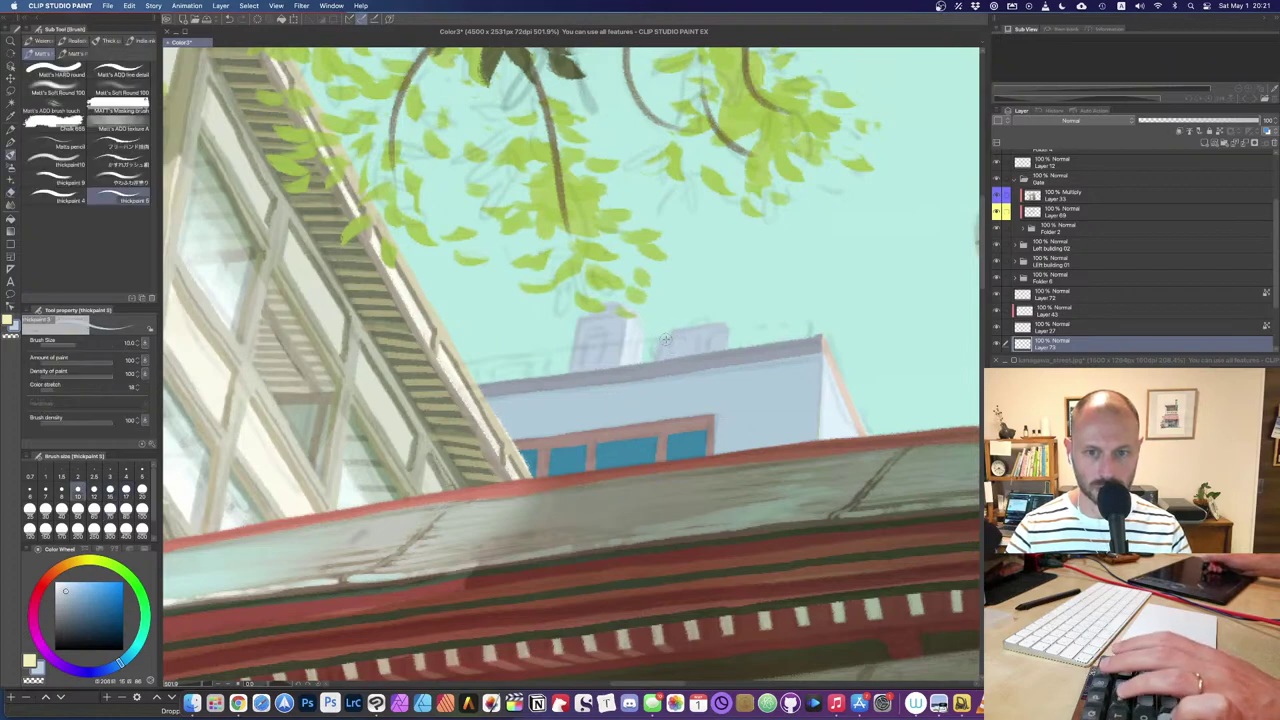
{"action": "left_click", "coordinate": [842, 412], "text": "alt"}
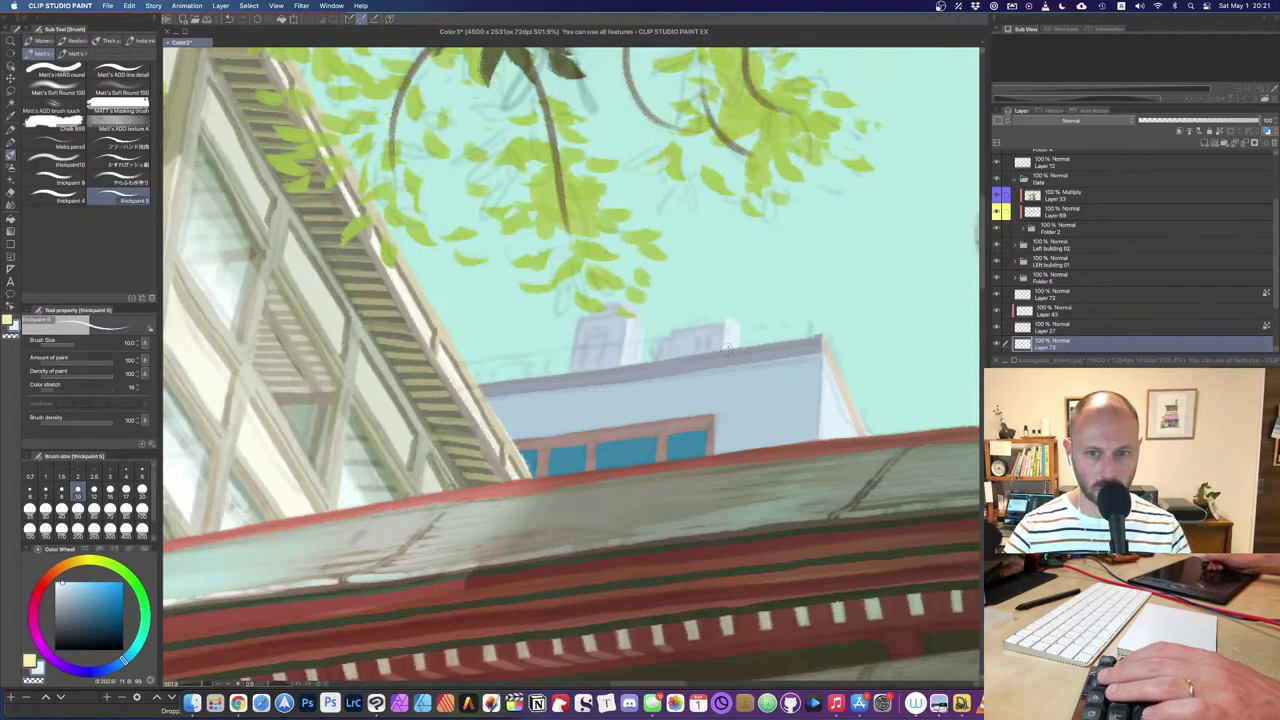
{"action": "key", "text": "e"}
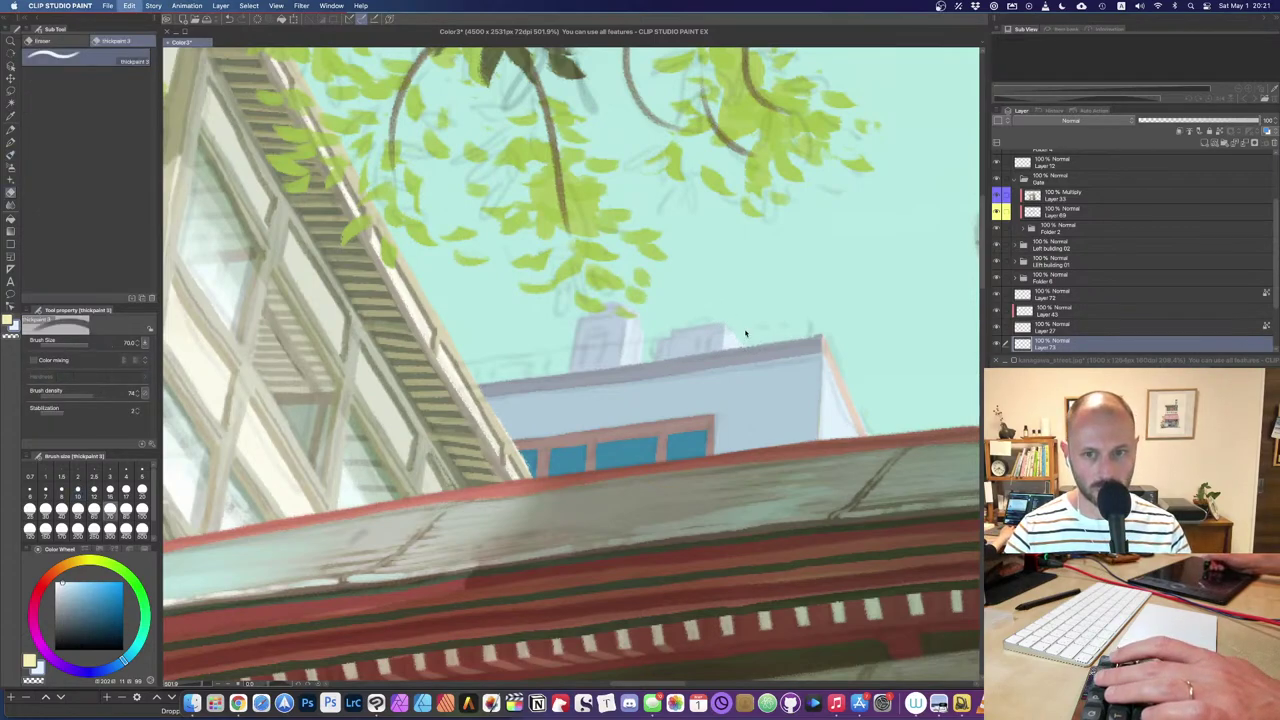
Step: Paint a small rounded structure on top of the second block with a size 12 brush, using the block's sampled shaded and lit tones
{"action": "key", "text": "b"}
{"action": "key", "text": "bracketright"}
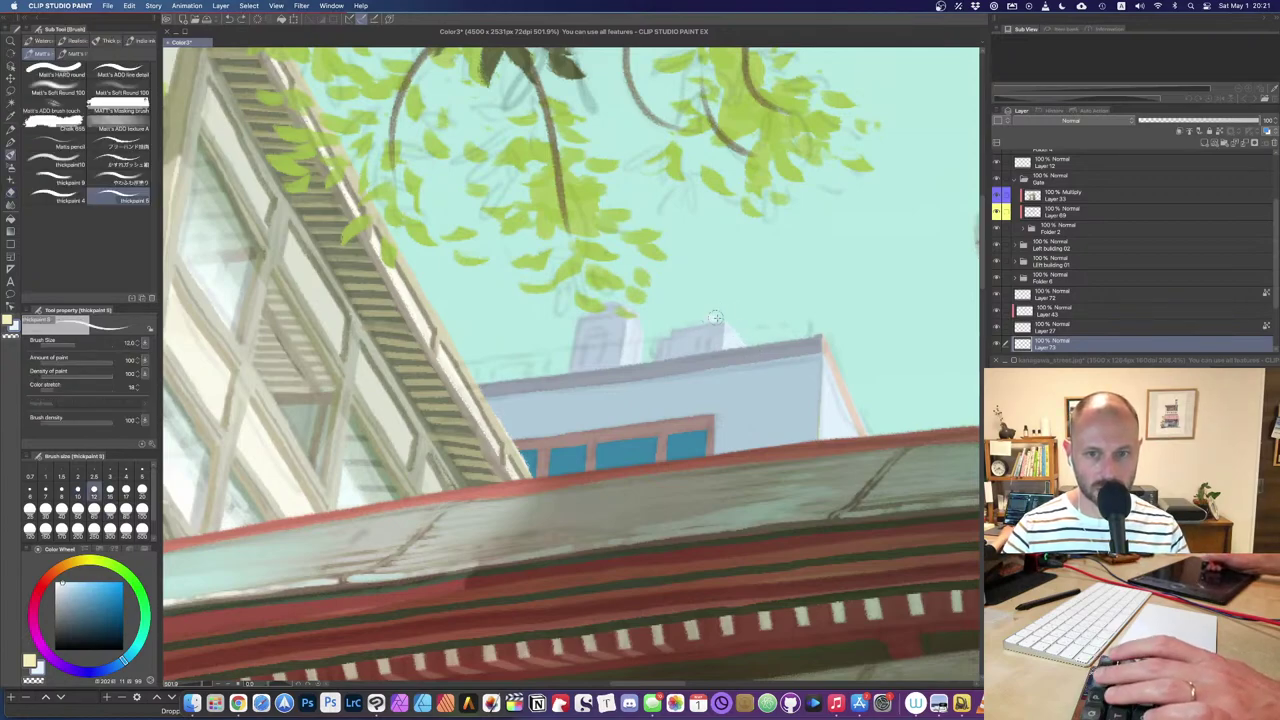
{"action": "left_click", "coordinate": [718, 335], "text": "alt"}
{"action": "left_click_drag", "start_coordinate": [711, 317], "coordinate": [689, 330]}
{"action": "key", "text": "super+z"}
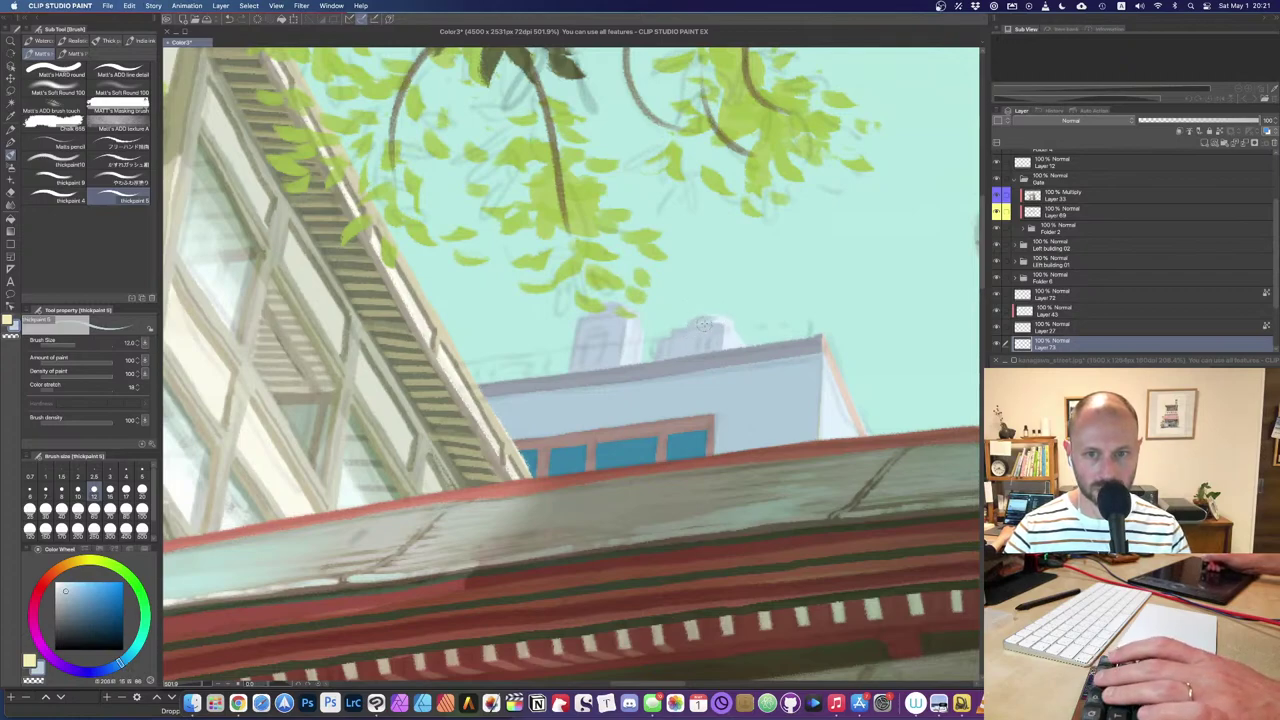
{"action": "left_click", "coordinate": [718, 333], "text": "alt"}
{"action": "left_click_drag", "start_coordinate": [698, 320], "coordinate": [725, 328]}
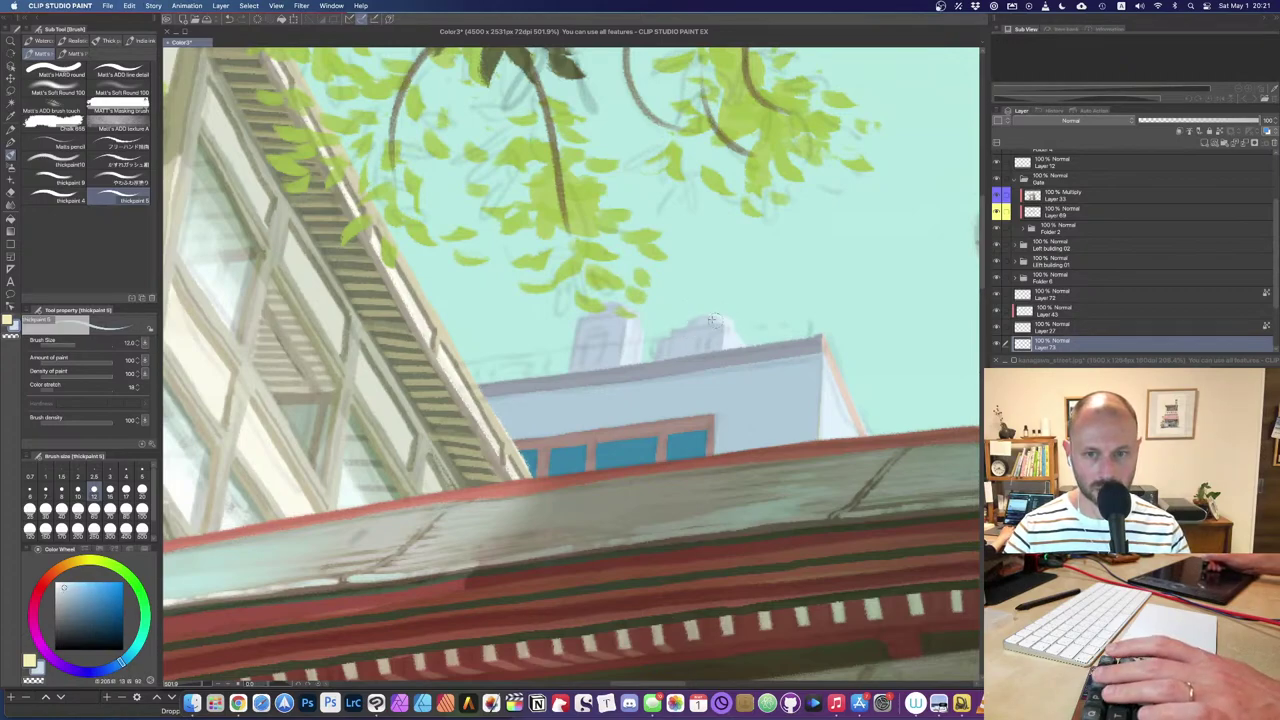
{"action": "left_click", "coordinate": [719, 338], "text": "alt"}
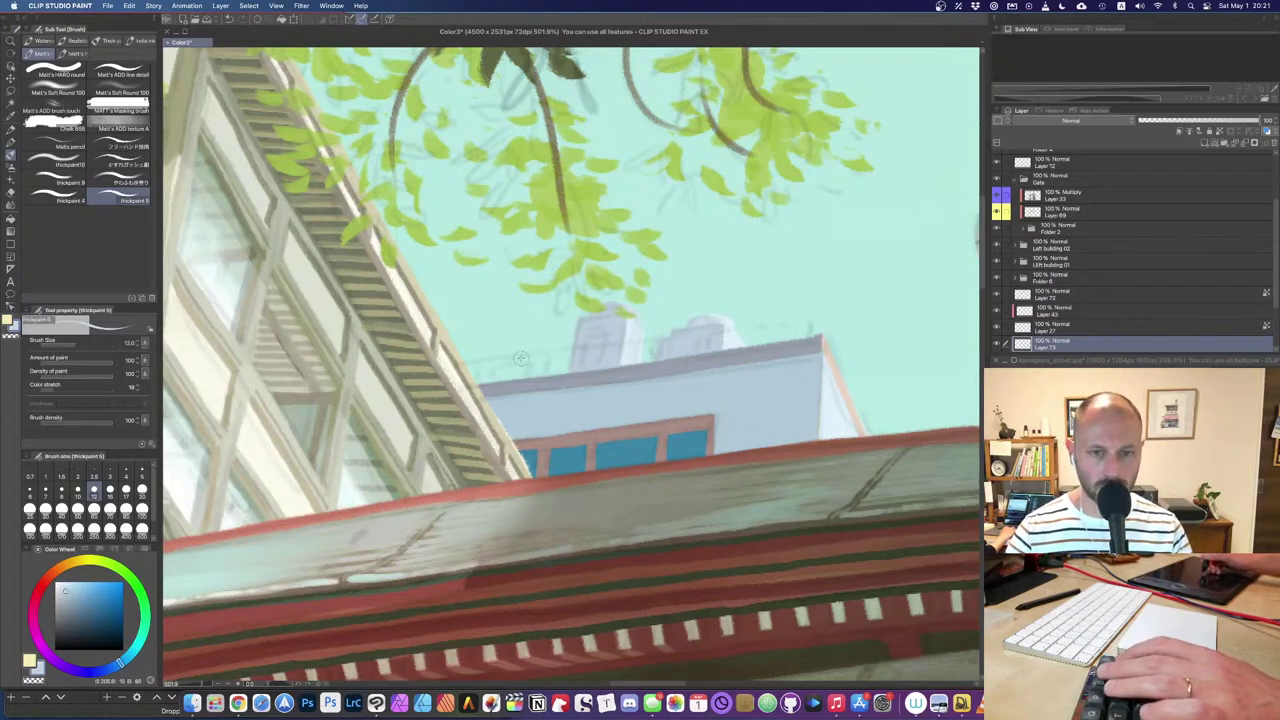
Step: Paint a third low grey-blue block on the roofline next to the foreground building's eaves with a size 17 brush and trim it
{"action": "key", "text": "bracketright"}
{"action": "key", "text": "bracketright"}
{"action": "mouse_move", "coordinate": [476, 366]}
{"action": "left_mouse_down"}
{"action": "mouse_move", "coordinate": [487, 380]}
{"action": "mouse_move", "coordinate": [518, 366]}
{"action": "left_mouse_up"}
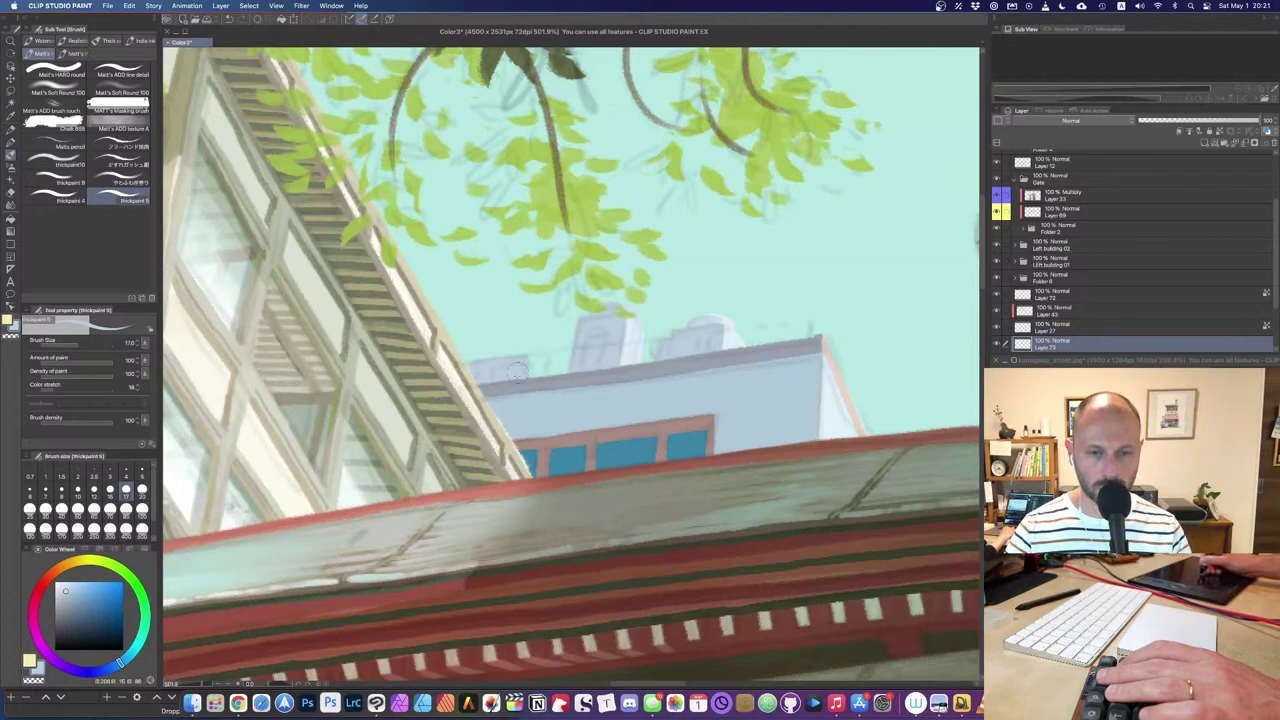
{"action": "key", "text": "e"}
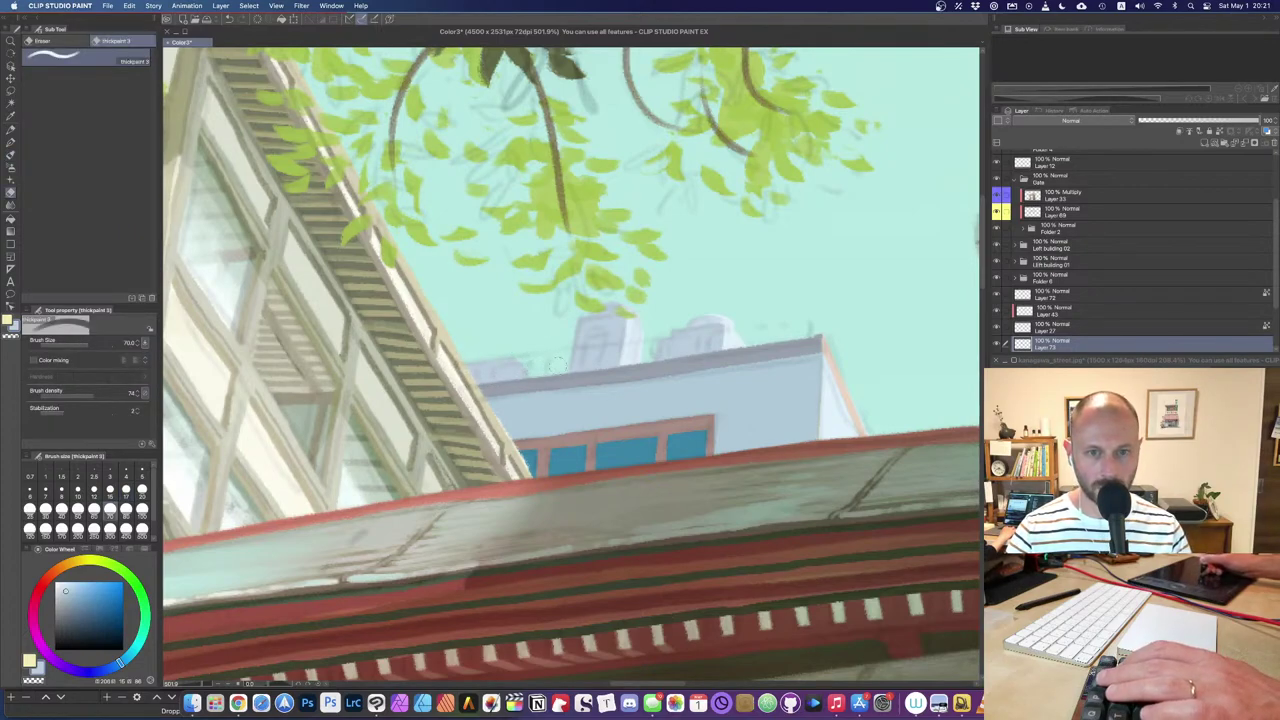
Step: Add a pale lit side to the third low block using the tower's light tone, and erase the excess around it and the tower
{"action": "left_click", "coordinate": [632, 323], "text": "alt"}
{"action": "left_click_drag", "start_coordinate": [513, 372], "coordinate": [521, 360]}
{"action": "key", "text": "super+z"}
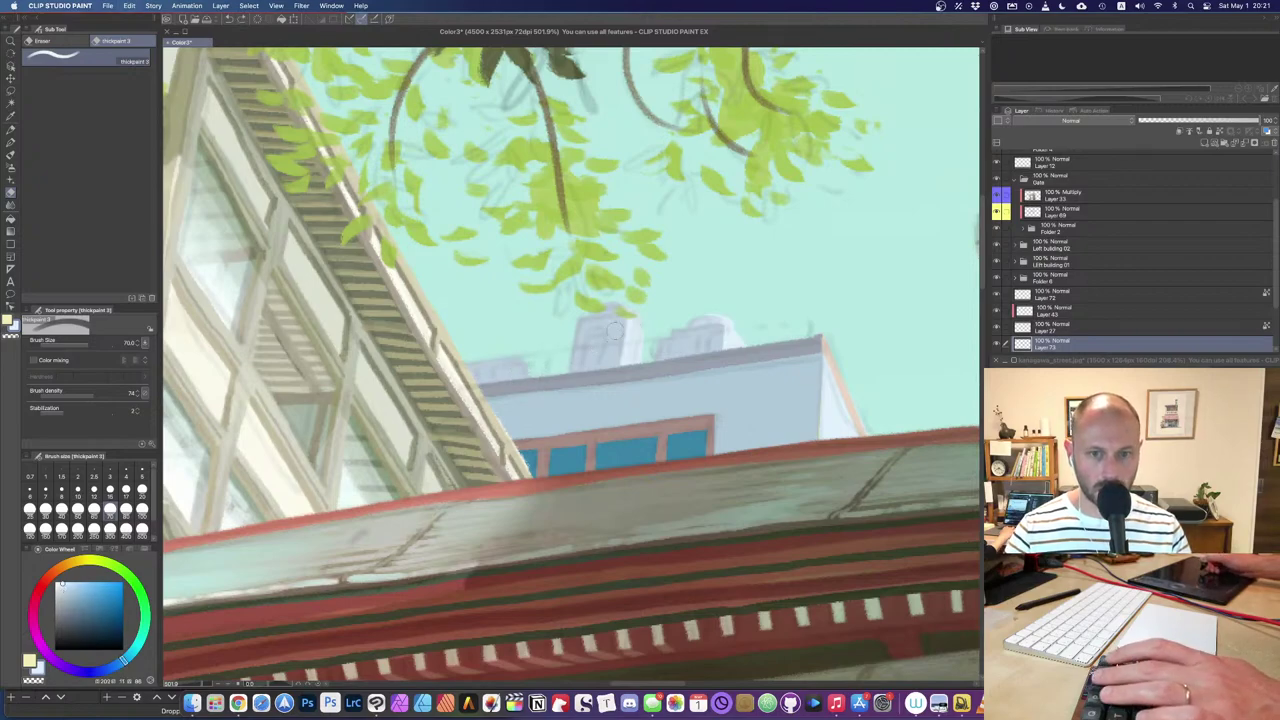
{"action": "key", "text": "b"}
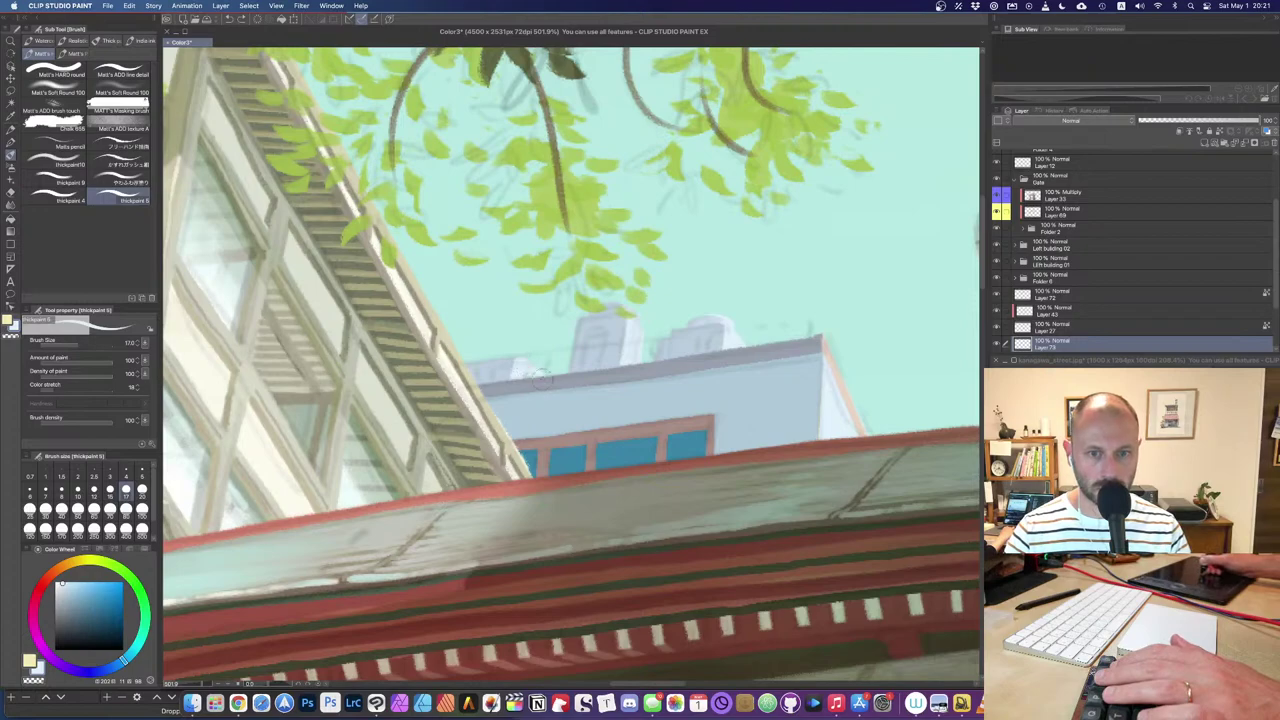
{"action": "key", "text": "e"}
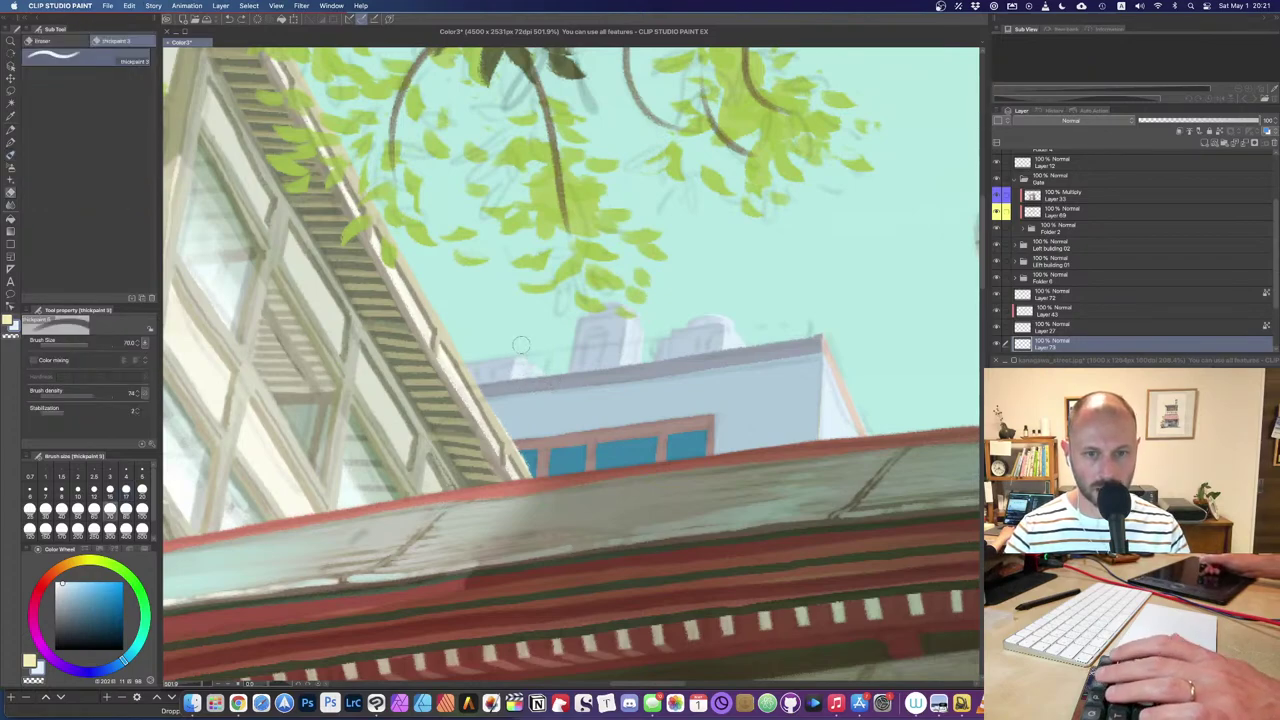
{"action": "left_click_drag", "start_coordinate": [566, 362], "coordinate": [569, 322]}
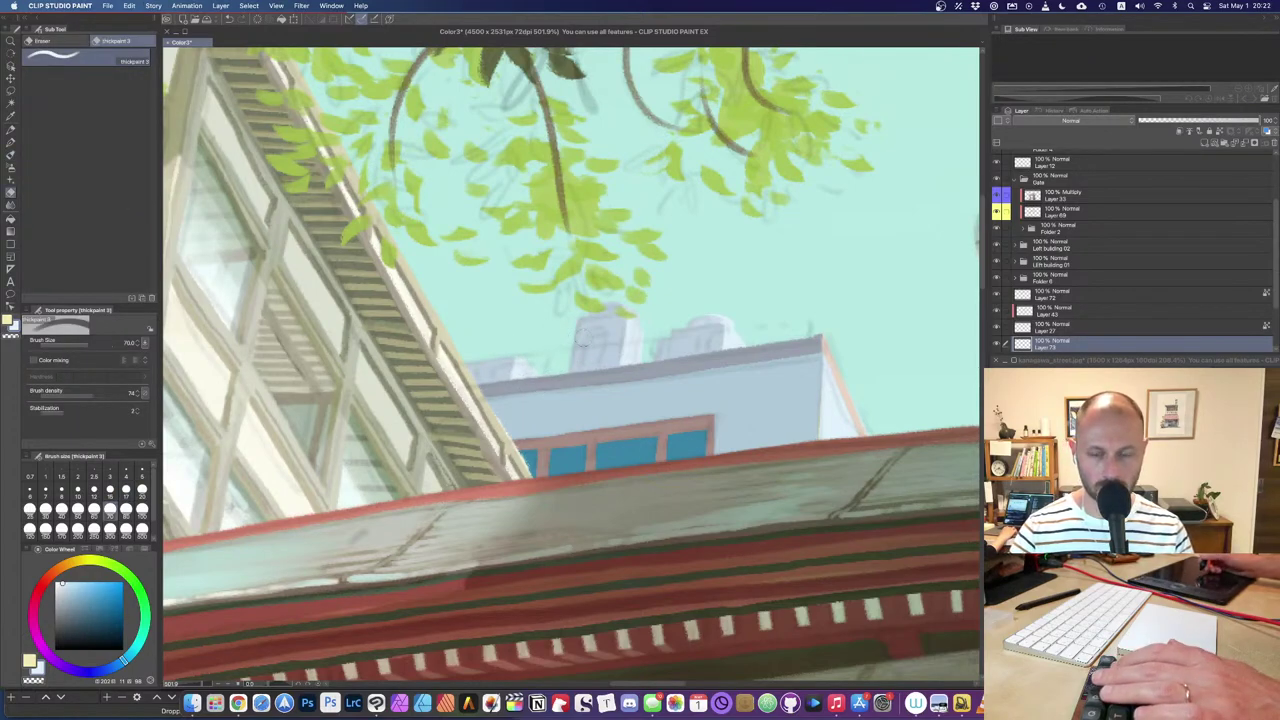
Step: Paint the first two dark vertical window strips on the tower's shaded face with a size 5 thickpaint brush
{"action": "scroll", "coordinate": [572, 353], "scroll_direction": "up", "scroll_amount": 3}
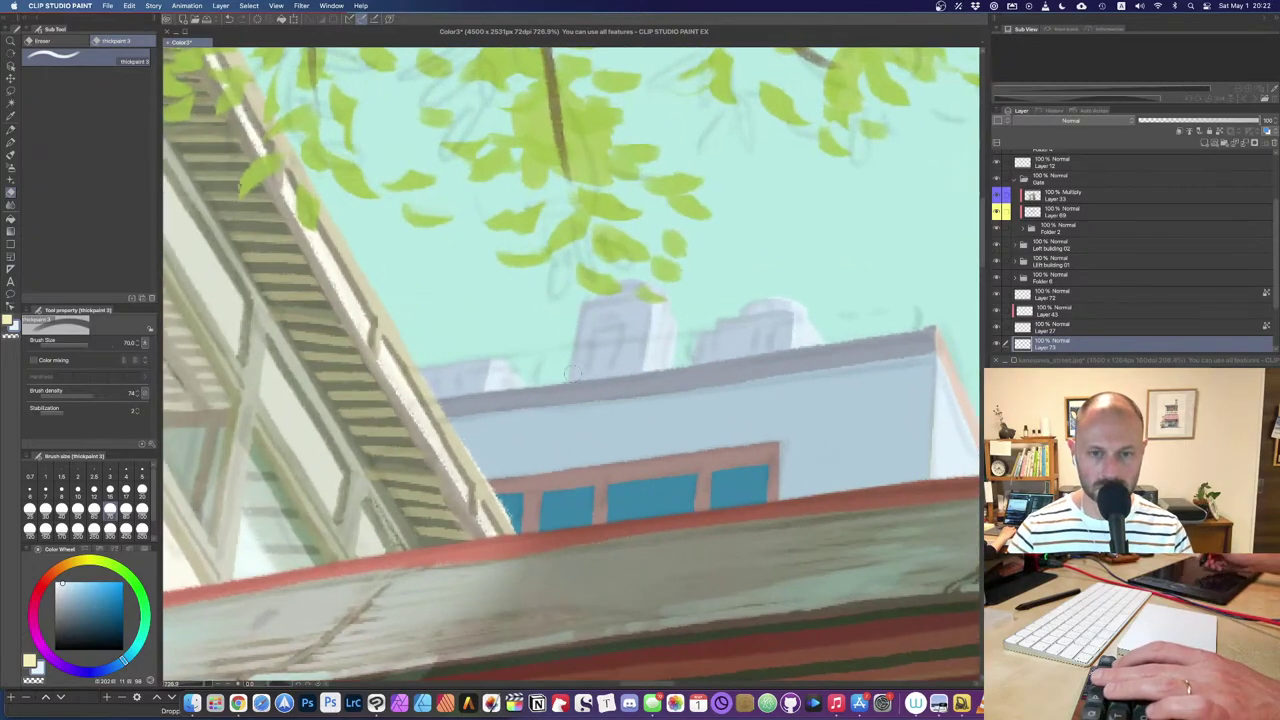
{"action": "key", "text": "b"}
{"action": "key", "text": "bracketleft"}
{"action": "key", "text": "bracketleft"}
{"action": "key", "text": "bracketleft"}
{"action": "key", "text": "bracketleft"}
{"action": "key", "text": "bracketleft"}
{"action": "key", "text": "bracketleft"}
{"action": "key", "text": "bracketleft"}
{"action": "left_click_drag", "start_coordinate": [588, 332], "coordinate": [584, 386]}
{"action": "key", "text": "super+z"}
{"action": "key", "text": "bracketright"}
{"action": "key", "text": "bracketright"}
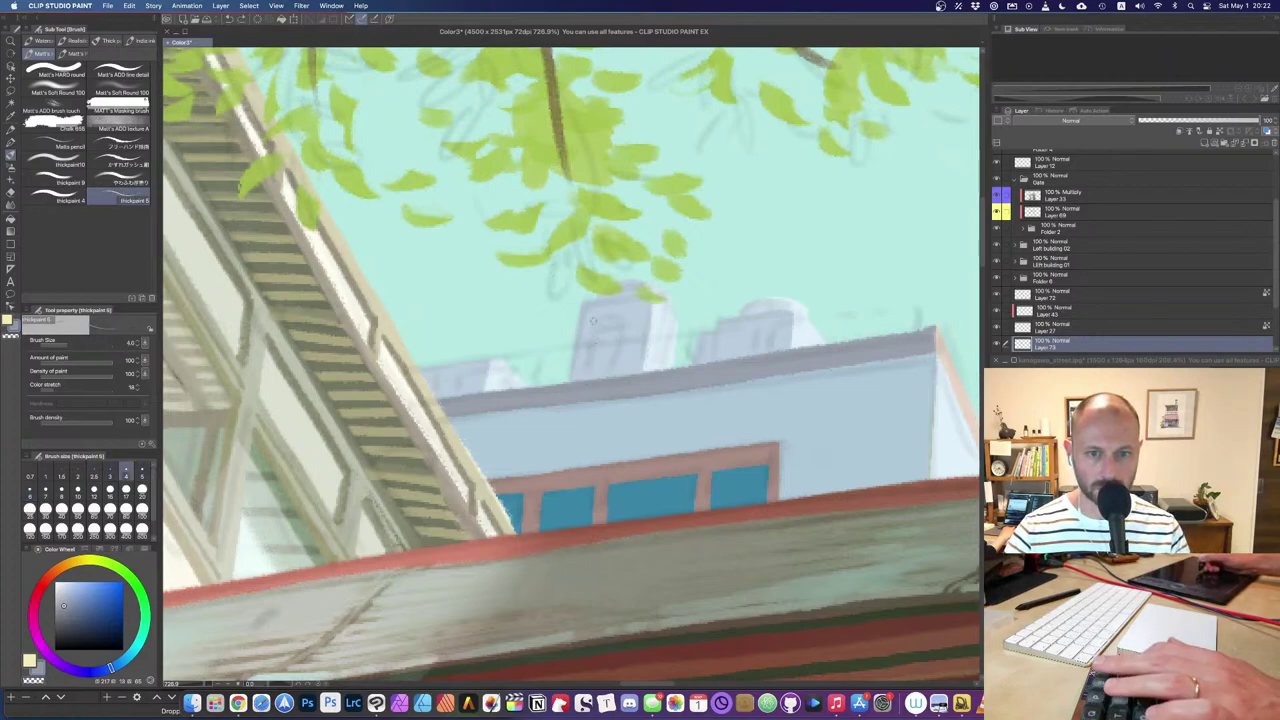
{"action": "key", "text": "bracketright"}
{"action": "left_click_drag", "start_coordinate": [592, 316], "coordinate": [588, 378]}
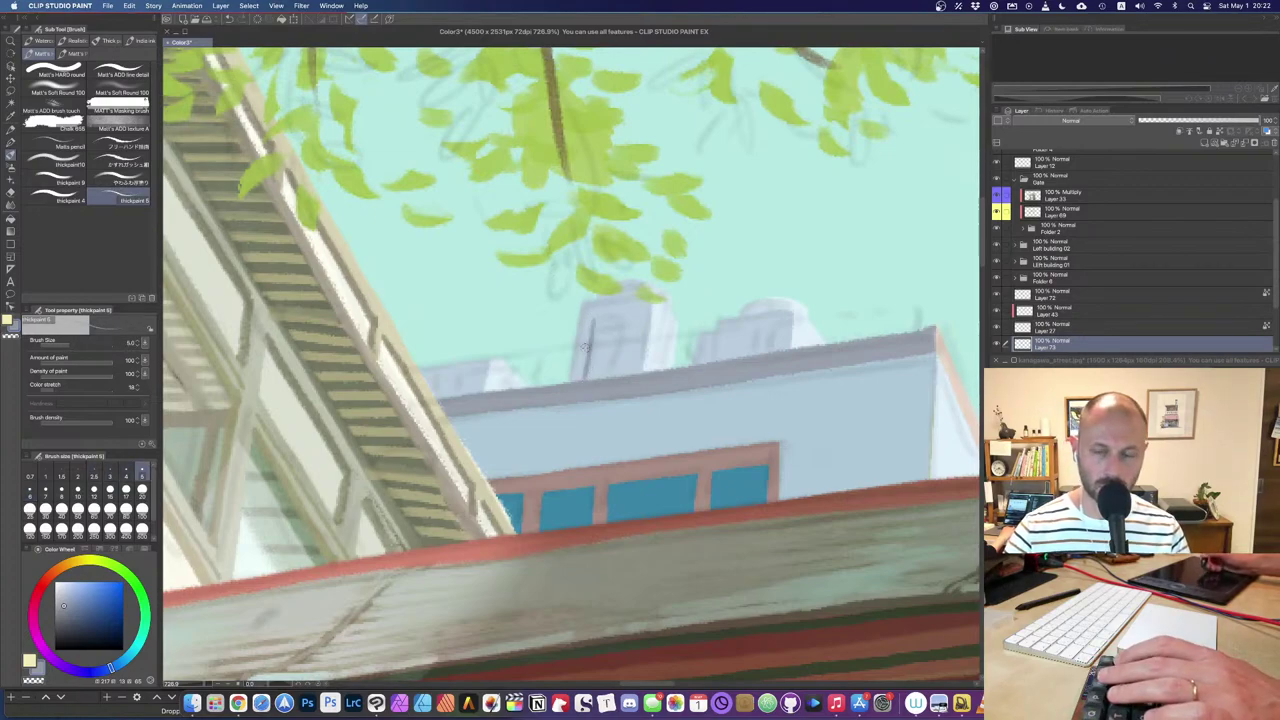
{"action": "key", "text": "super+z"}
{"action": "left_click_drag", "start_coordinate": [592, 316], "coordinate": [586, 381]}
{"action": "key", "text": "super+z"}
{"action": "left_click_drag", "start_coordinate": [592, 320], "coordinate": [587, 380]}
{"action": "left_click_drag", "start_coordinate": [602, 316], "coordinate": [595, 379]}
{"action": "key", "text": "super+z"}
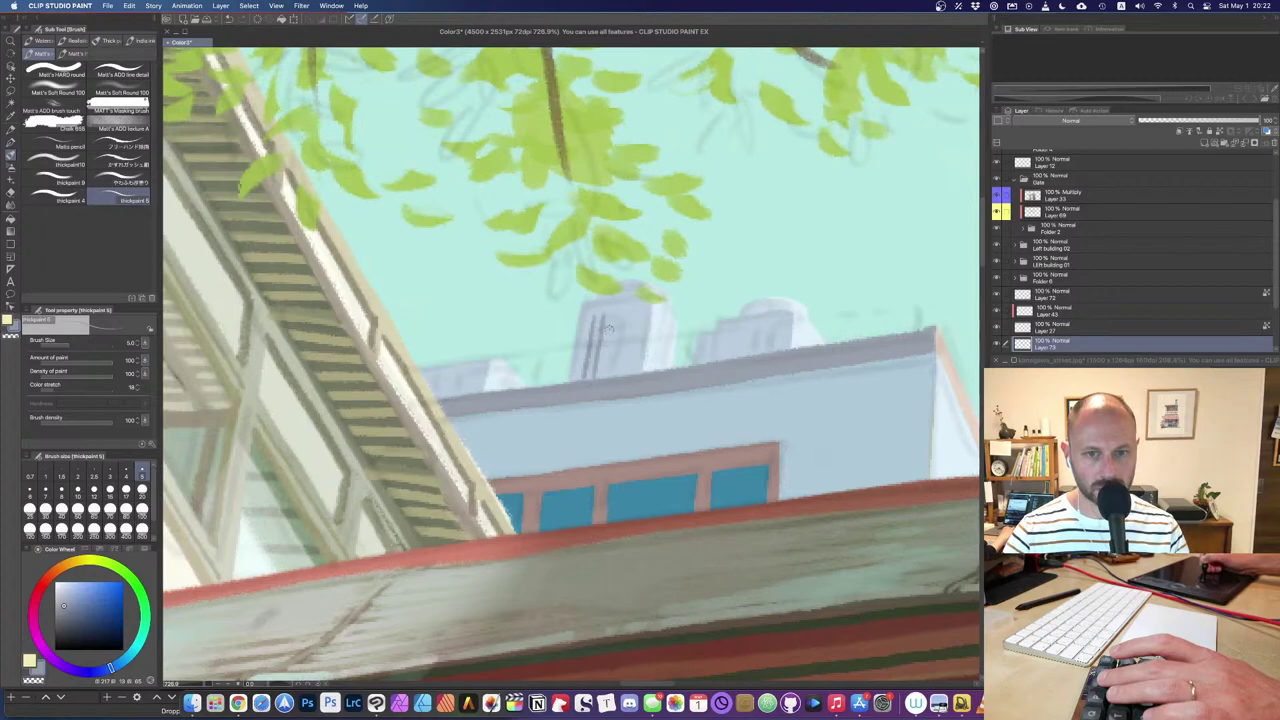
Step: Add the remaining vertical window strips across the tower's shaded face
{"action": "left_click_drag", "start_coordinate": [613, 316], "coordinate": [613, 376]}
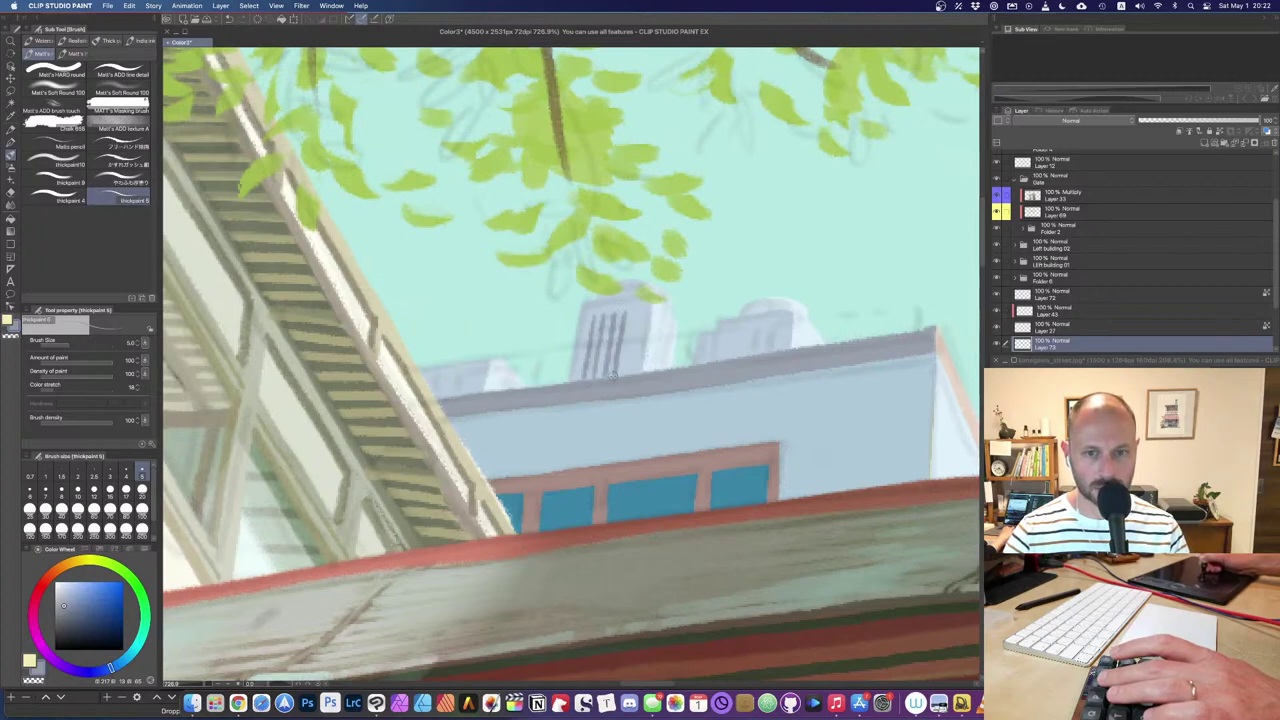
{"action": "left_click_drag", "start_coordinate": [634, 310], "coordinate": [622, 374]}
{"action": "key", "text": "ctrl+z"}
{"action": "left_click_drag", "start_coordinate": [634, 310], "coordinate": [623, 378]}
Step: Paint short vertical window strips on the second rooftop block and darken the edge of its rounded top structure
{"action": "mouse_move", "coordinate": [740, 333]}
{"action": "left_mouse_down"}
{"action": "mouse_move", "coordinate": [733, 365]}
{"action": "mouse_move", "coordinate": [745, 329]}
{"action": "mouse_move", "coordinate": [743, 355]}
{"action": "mouse_move", "coordinate": [757, 326]}
{"action": "mouse_move", "coordinate": [762, 356]}
{"action": "left_mouse_up"}
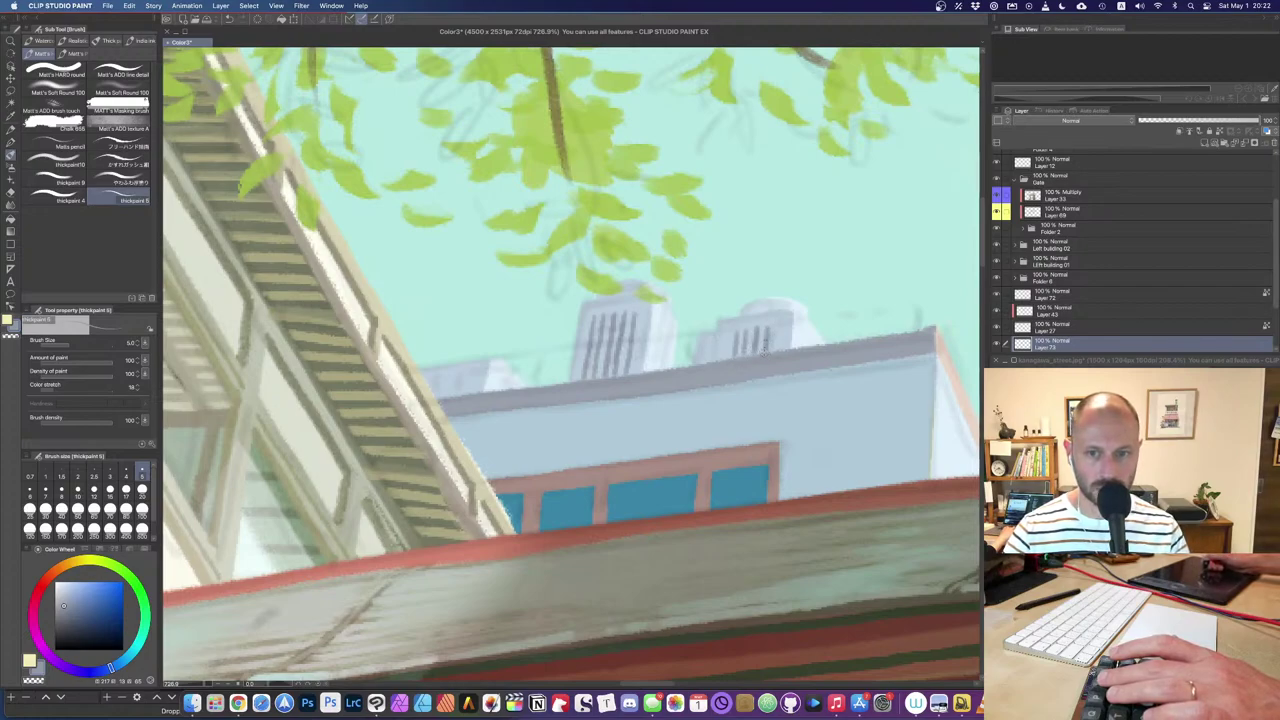
{"action": "key", "text": "super+z"}
{"action": "mouse_move", "coordinate": [741, 312]}
{"action": "left_mouse_down"}
{"action": "mouse_move", "coordinate": [768, 298]}
{"action": "mouse_move", "coordinate": [741, 312]}
{"action": "mouse_move", "coordinate": [782, 311]}
{"action": "left_mouse_up"}
{"action": "key", "text": "super+z"}
{"action": "key", "text": "super+z"}
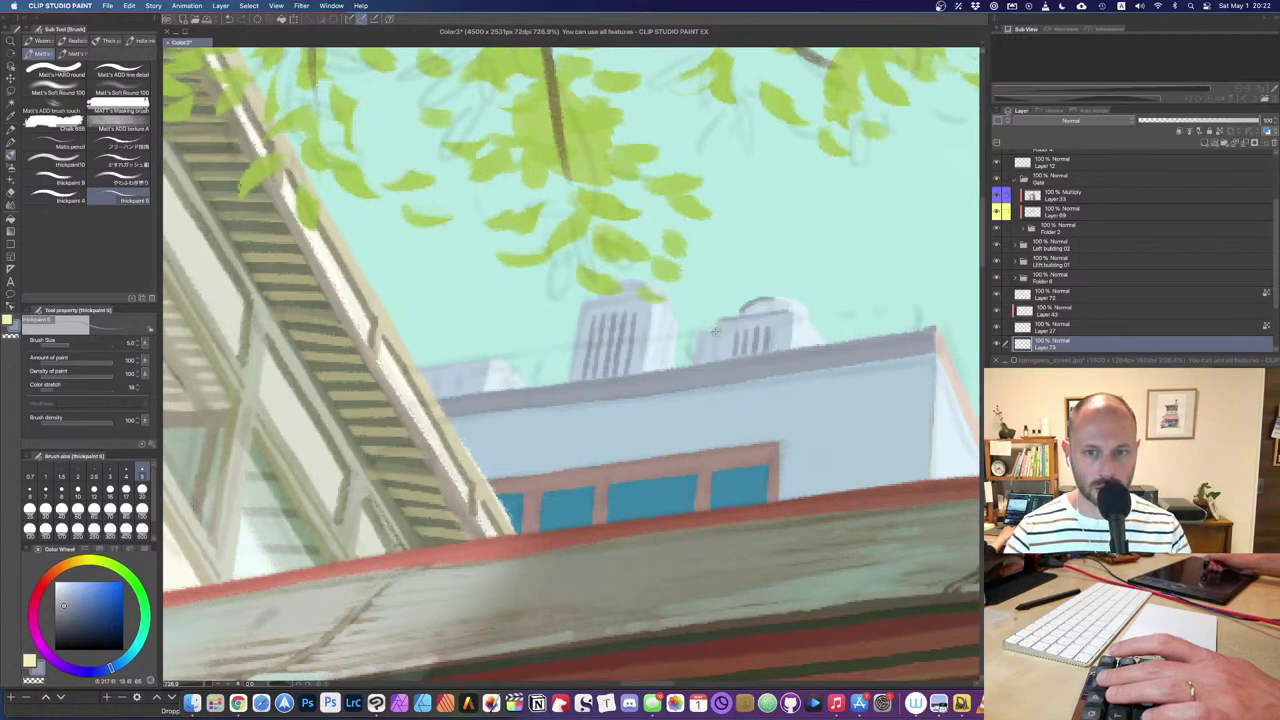
Step: Define the top edges of the tower and the low third block with dark lines on Layer 73
{"action": "mouse_move", "coordinate": [584, 302]}
{"action": "left_mouse_down"}
{"action": "mouse_move", "coordinate": [640, 295]}
{"action": "mouse_move", "coordinate": [628, 278]}
{"action": "left_mouse_up"}
{"action": "key", "text": "super+z"}
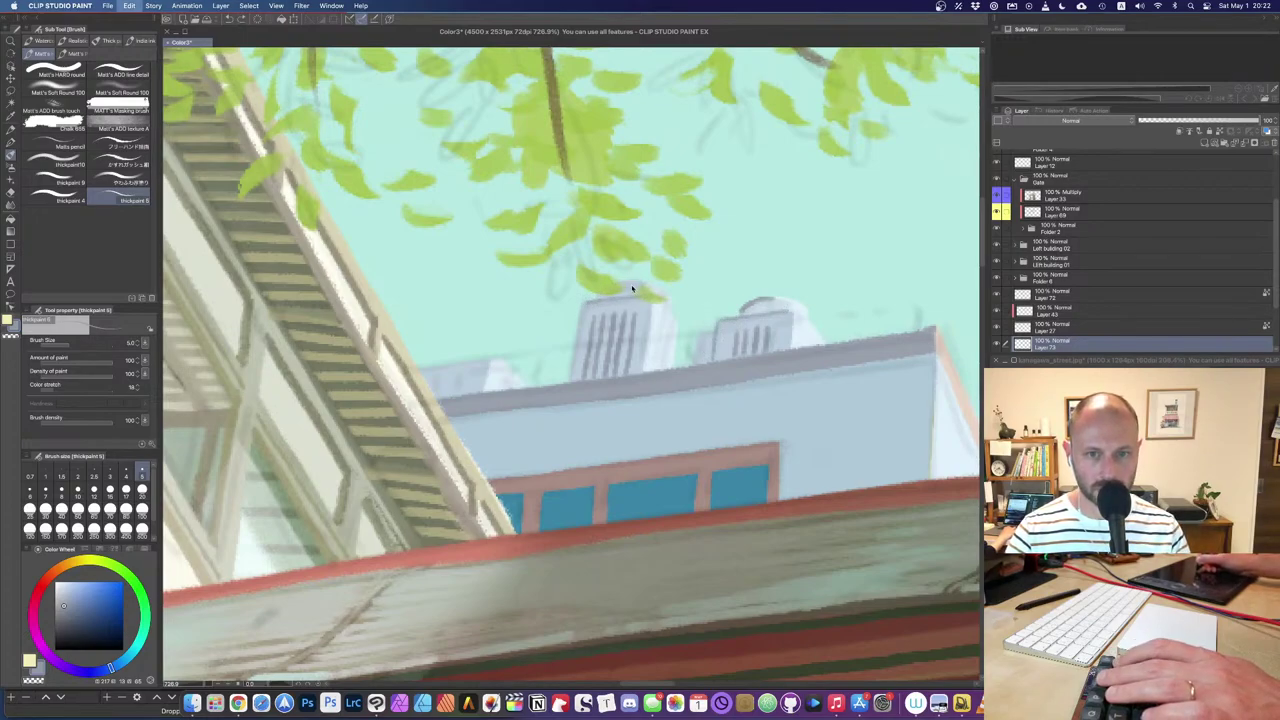
{"action": "left_click", "coordinate": [600, 296], "text": "shift+super"}
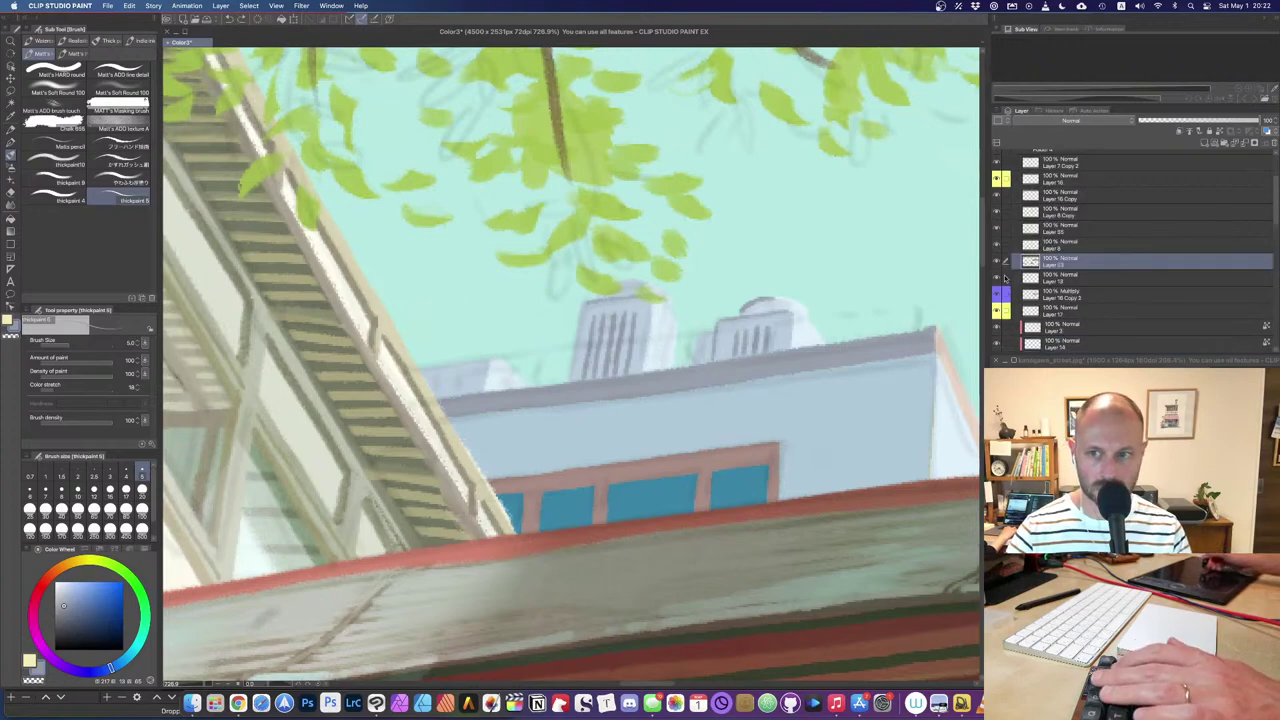
{"action": "left_click", "coordinate": [732, 334], "text": "shift+super"}
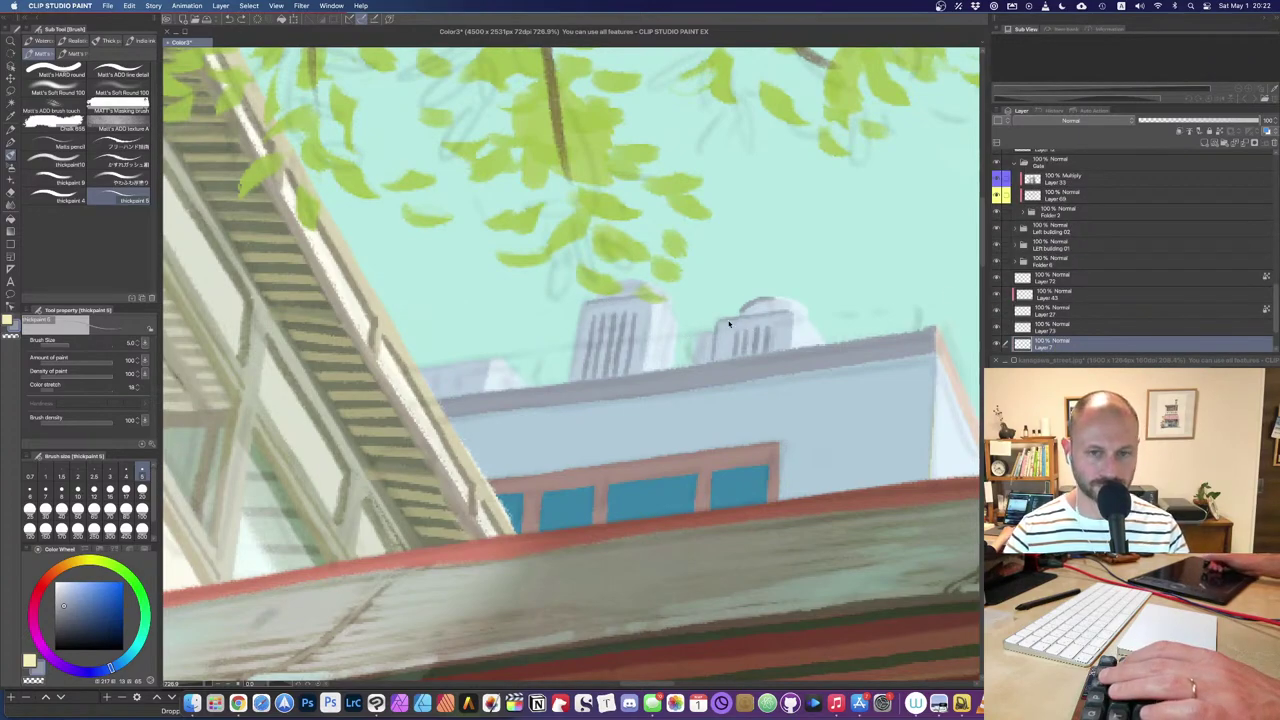
{"action": "left_click", "coordinate": [774, 326], "text": "shift+super"}
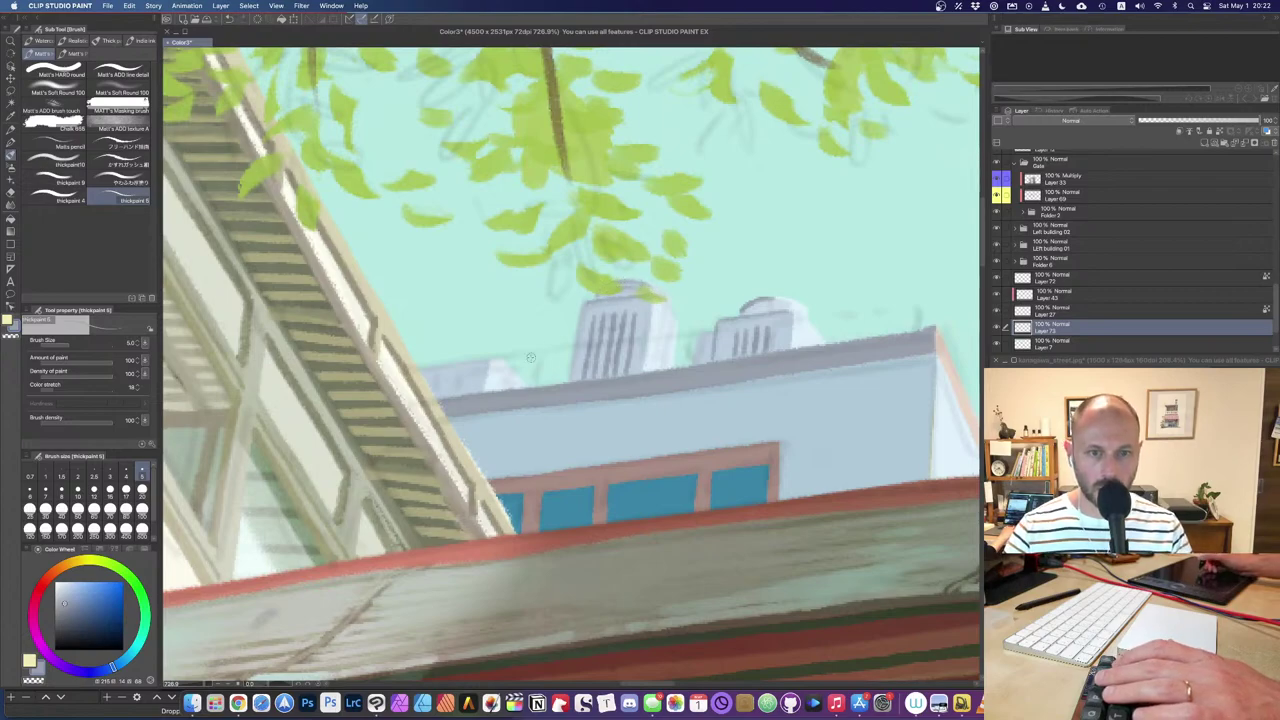
{"action": "left_click_drag", "start_coordinate": [418, 366], "coordinate": [482, 363]}
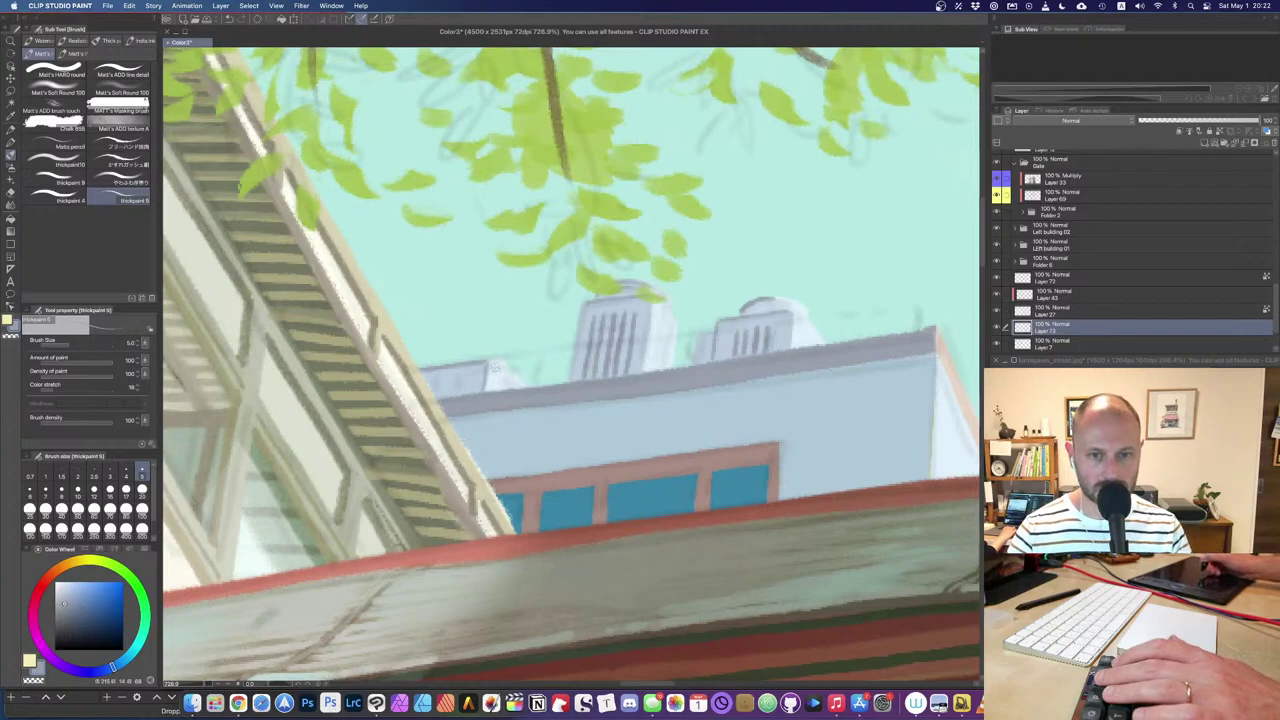
Step: Refine the rounded structure on the second block using tones sampled from the tower and the structure itself
{"action": "left_click", "coordinate": [622, 304], "text": "alt"}
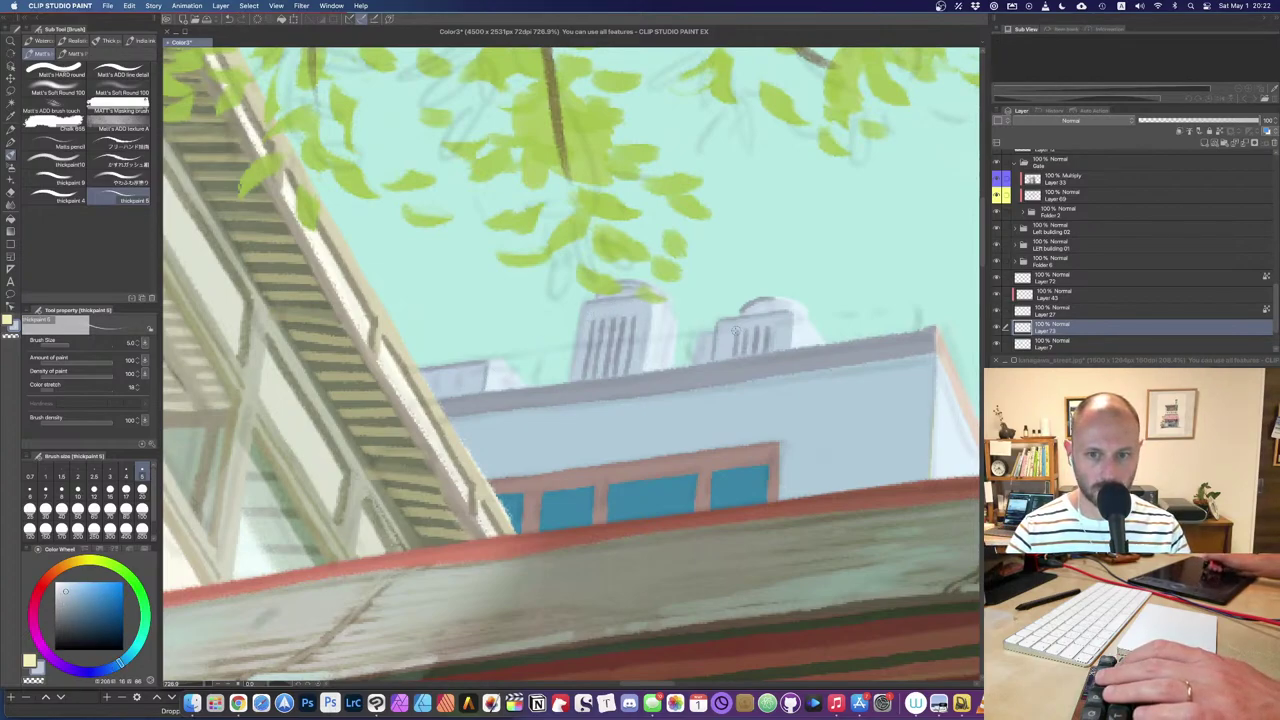
{"action": "left_click", "coordinate": [756, 299], "text": "alt"}
{"action": "left_click_drag", "start_coordinate": [748, 313], "coordinate": [778, 310]}
{"action": "key", "text": "super+z"}
{"action": "key", "text": "super+z"}
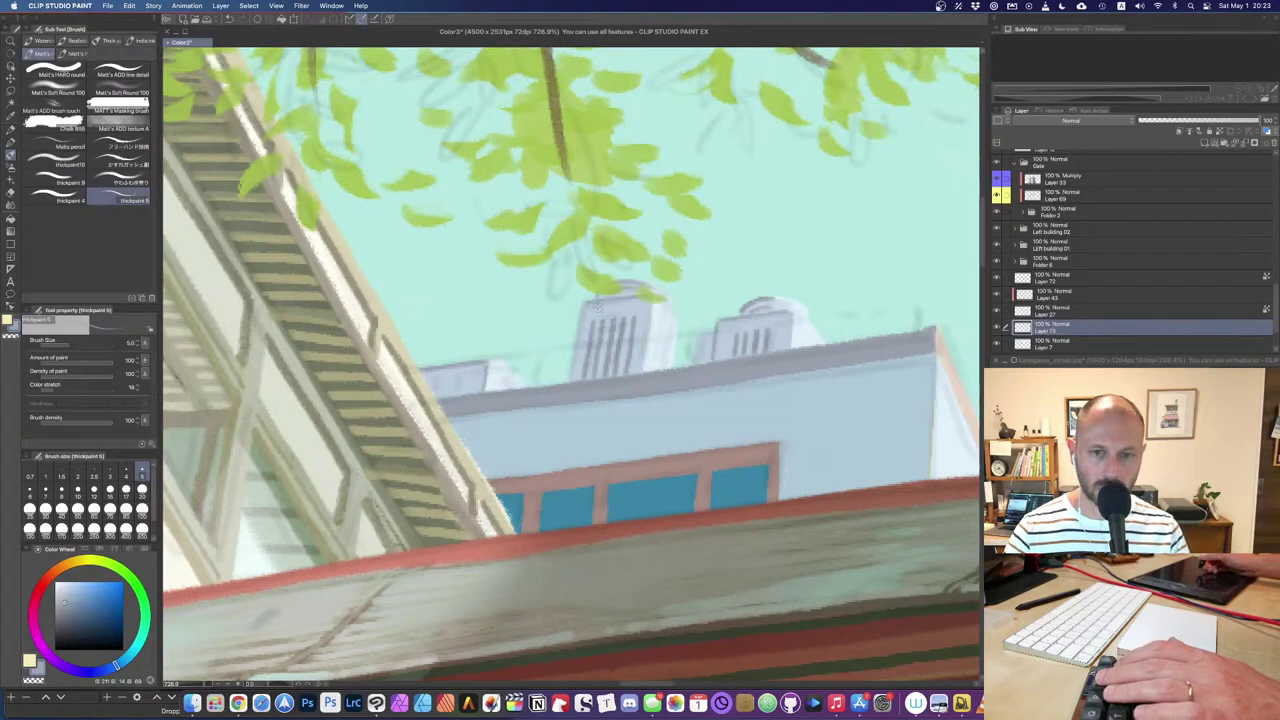
Step: Refine the tower's top and shaded outer edge with a size 6 brush
{"action": "key", "text": "bracketright"}
{"action": "key", "text": "super+z"}
{"action": "left_click", "coordinate": [607, 298], "text": "shift+super"}
{"action": "key", "text": "super+z"}
{"action": "mouse_move", "coordinate": [604, 298]}
{"action": "left_mouse_down"}
{"action": "mouse_move", "coordinate": [642, 292]}
{"action": "mouse_move", "coordinate": [580, 306]}
{"action": "mouse_move", "coordinate": [567, 378]}
{"action": "mouse_move", "coordinate": [498, 369]}
{"action": "mouse_move", "coordinate": [497, 383]}
{"action": "left_mouse_up"}
{"action": "key", "text": "super+z"}
Step: Touch up the third block's lit side and its sloping edge with the sampled pale and grey-teal tones
{"action": "left_click", "coordinate": [498, 375], "text": "alt"}
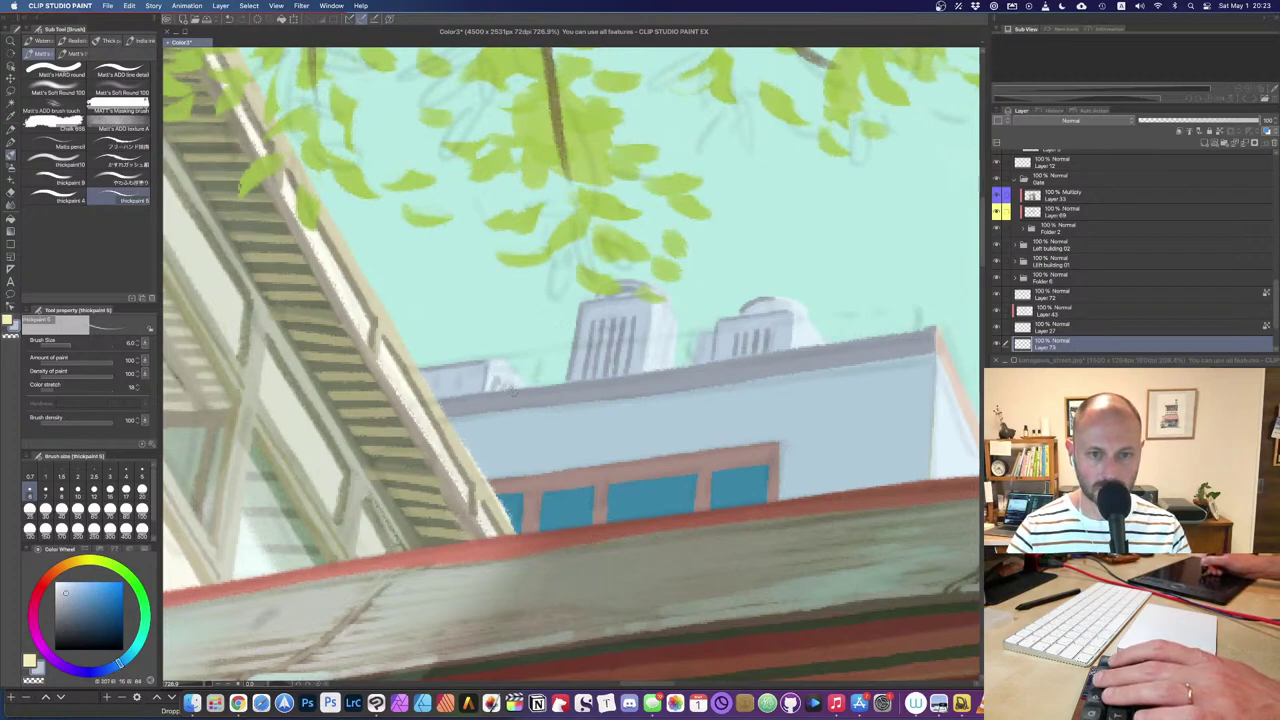
{"action": "left_click", "coordinate": [501, 374], "text": "alt"}
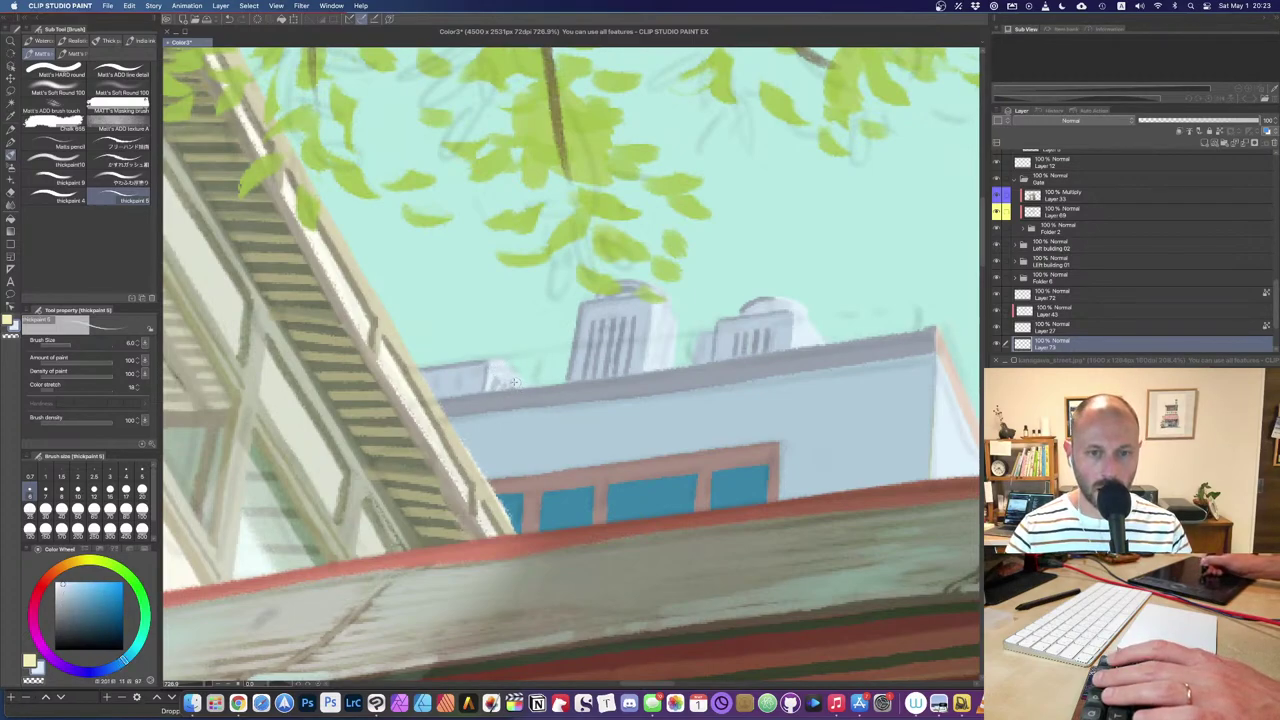
{"action": "left_click", "coordinate": [718, 325], "text": "alt"}
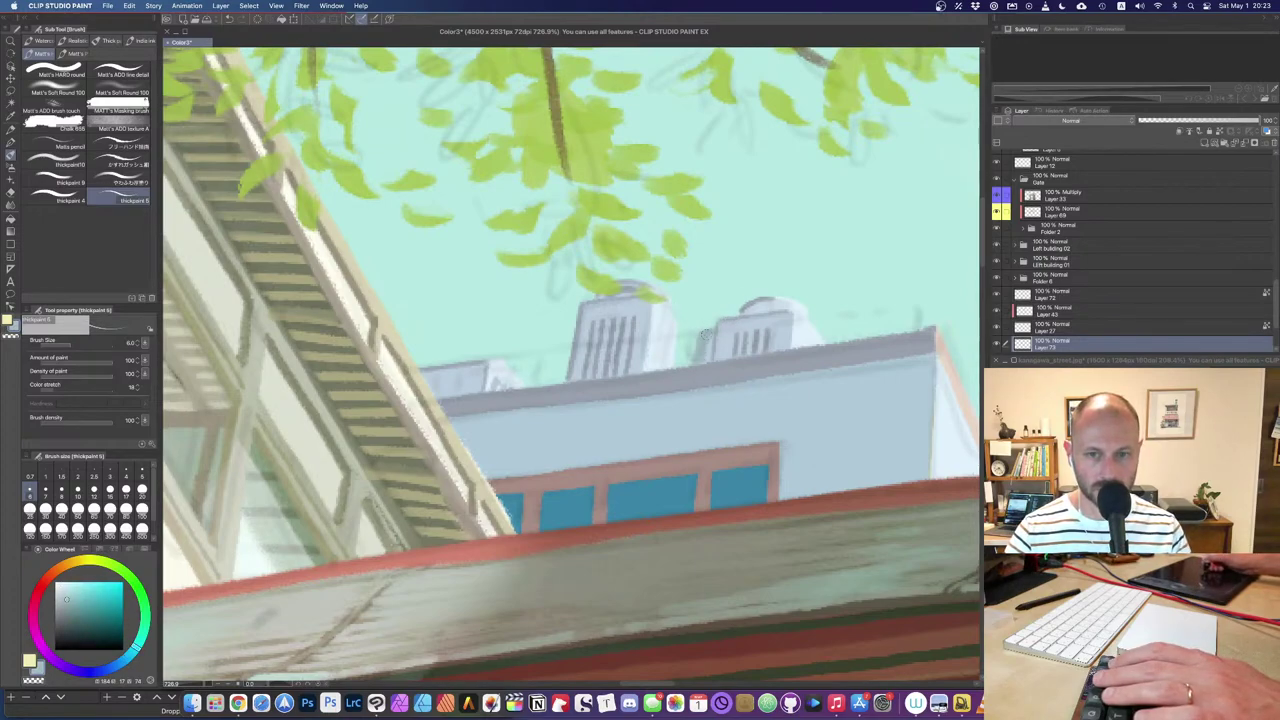
{"action": "left_click_drag", "start_coordinate": [488, 360], "coordinate": [525, 388]}
{"action": "key", "text": "super+z"}
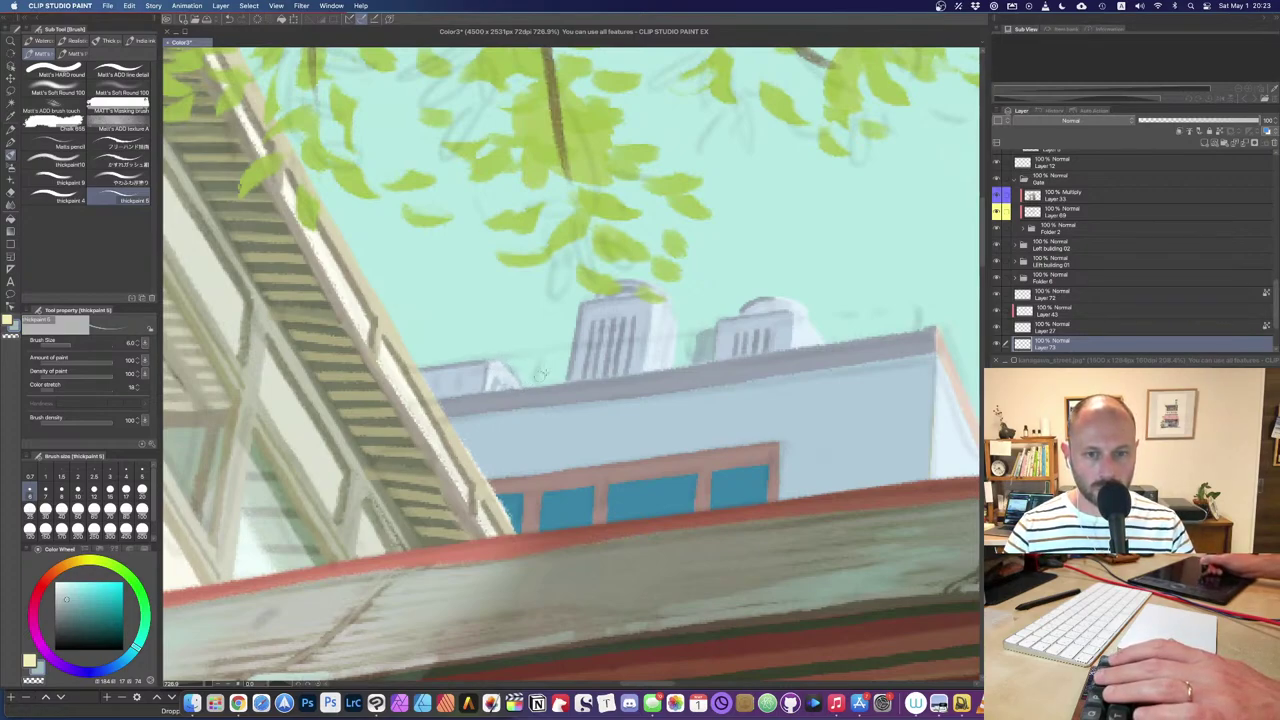
Step: Add a dark window strip on the third block's shaded face and refine its lit side with tones sampled from the tower
{"action": "left_click", "coordinate": [655, 305], "text": "alt"}
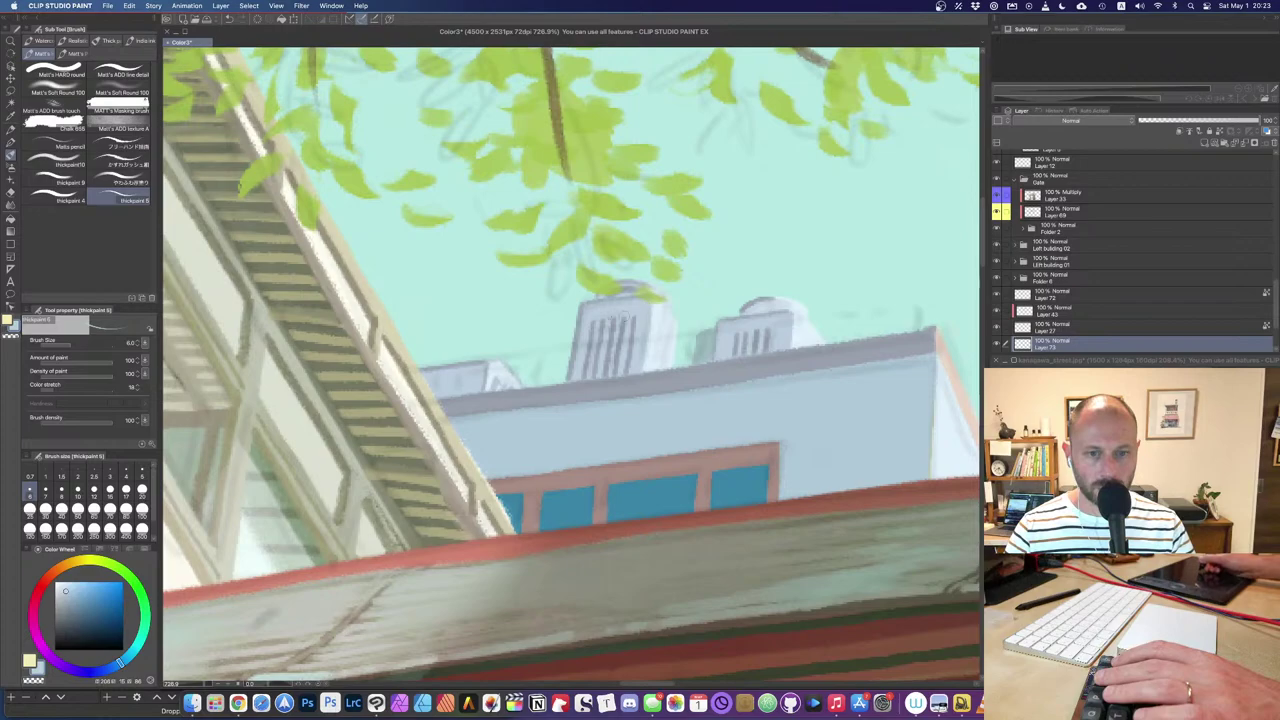
{"action": "left_click", "coordinate": [438, 366], "text": "alt"}
{"action": "mouse_move", "coordinate": [435, 366]}
{"action": "left_mouse_down"}
{"action": "mouse_move", "coordinate": [430, 376]}
{"action": "mouse_move", "coordinate": [465, 384]}
{"action": "mouse_move", "coordinate": [442, 364]}
{"action": "mouse_move", "coordinate": [490, 358]}
{"action": "mouse_move", "coordinate": [484, 368]}
{"action": "left_mouse_up"}
{"action": "key", "text": "super+z"}
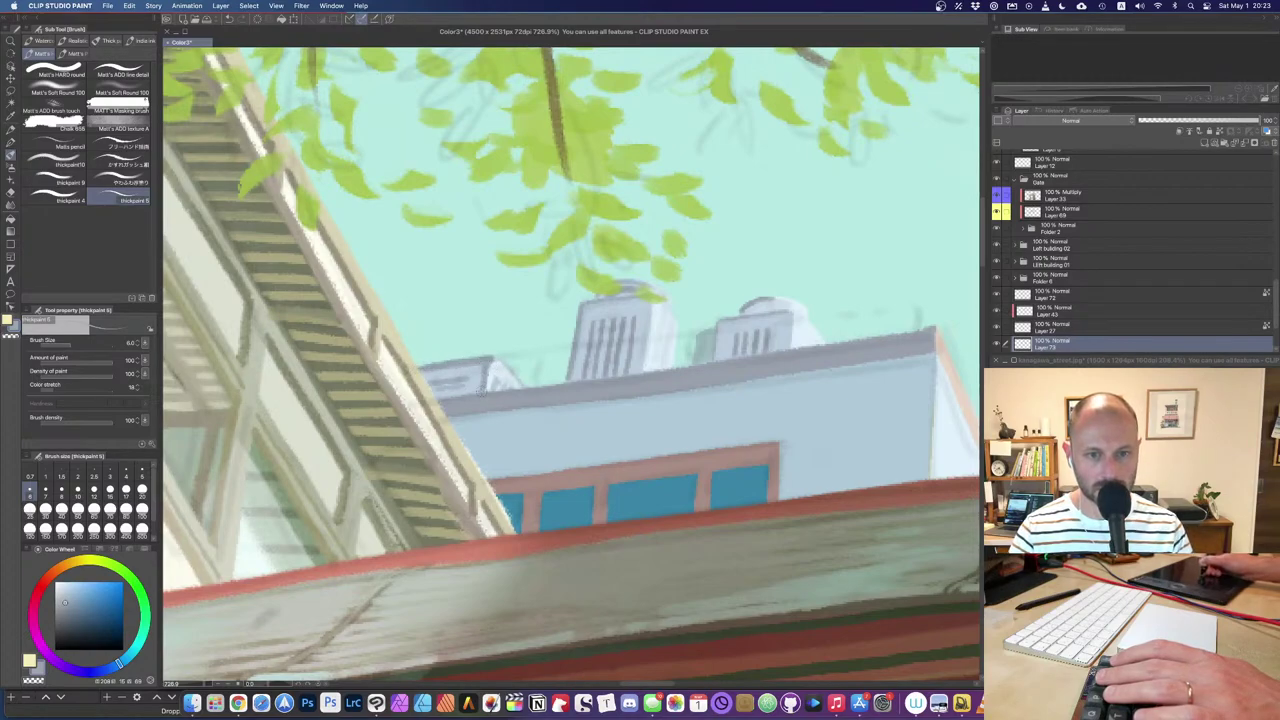
{"action": "left_click", "coordinate": [658, 316], "text": "alt"}
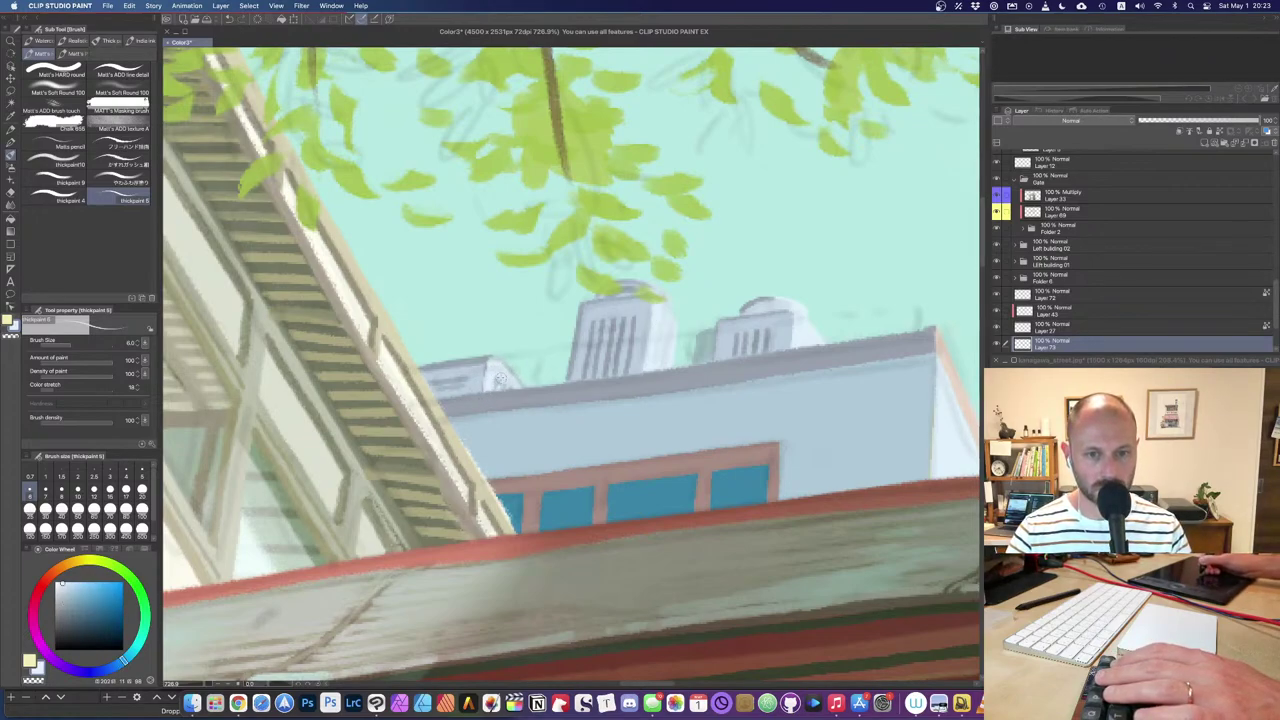
{"action": "left_click", "coordinate": [596, 330], "text": "alt"}
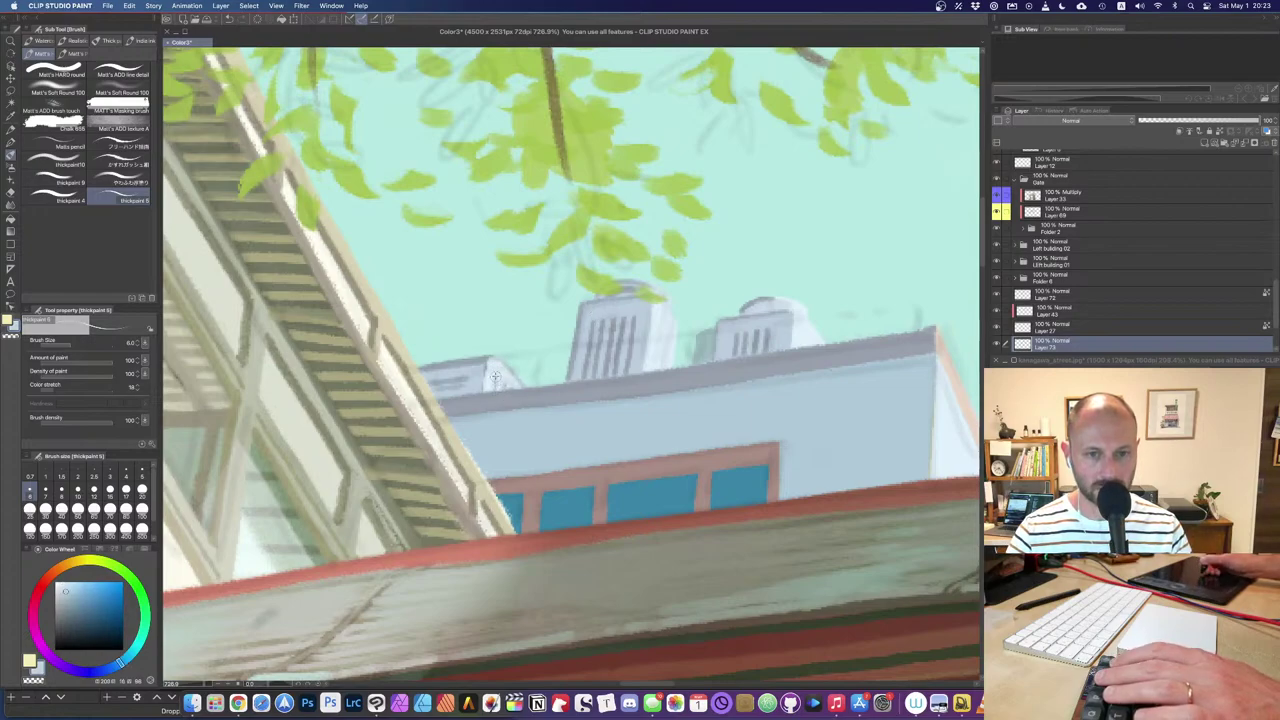
Step: Sample the second block's shaded tone and define the base of its rounded top structure
{"action": "left_click", "coordinate": [744, 315], "text": "alt"}
{"action": "left_click_drag", "start_coordinate": [747, 313], "coordinate": [788, 306]}
{"action": "key", "text": "super+z"}
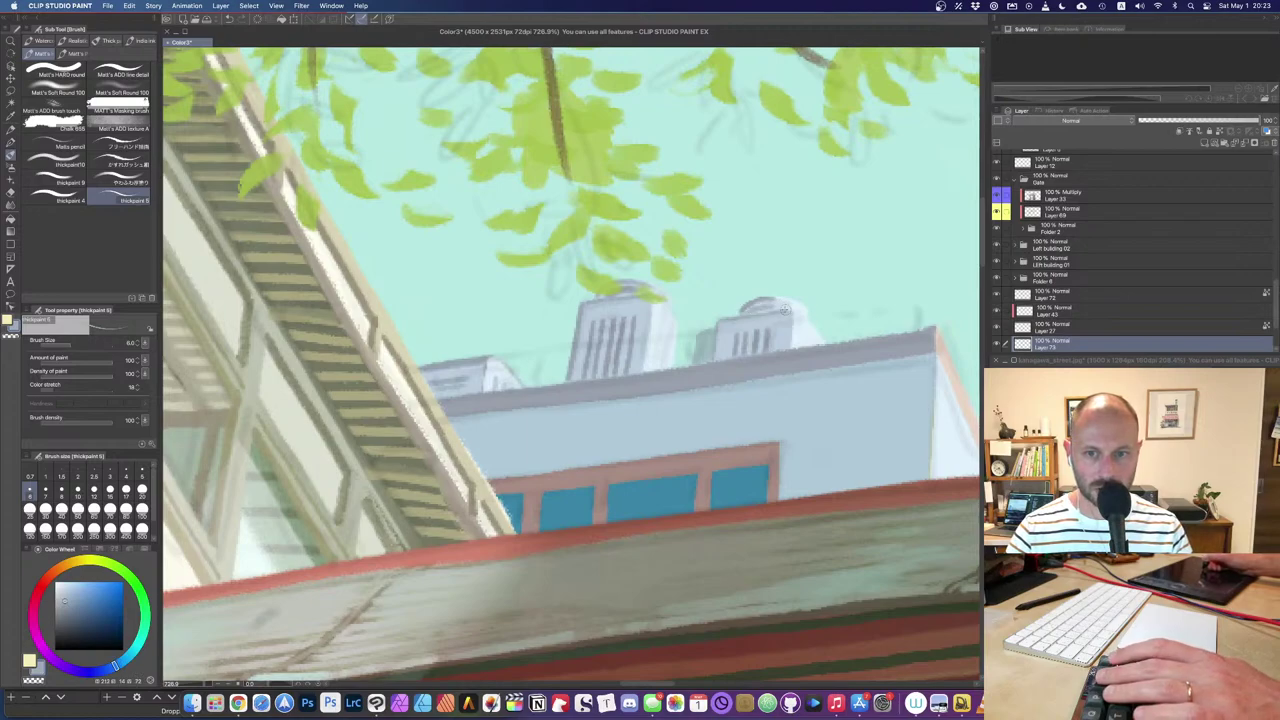
{"action": "mouse_move", "coordinate": [738, 288]}
{"action": "left_mouse_down"}
{"action": "mouse_move", "coordinate": [682, 363]}
{"action": "mouse_move", "coordinate": [732, 293]}
{"action": "mouse_move", "coordinate": [756, 307]}
{"action": "left_mouse_up"}
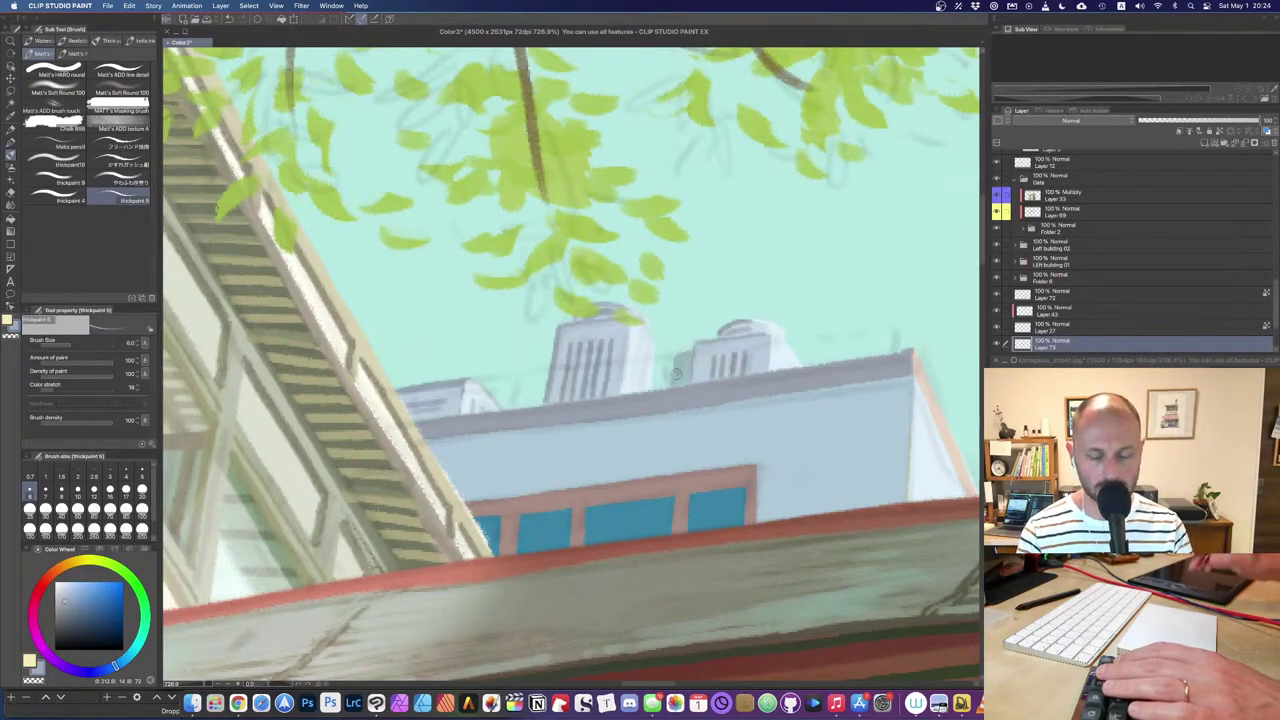
Step: Check the whole illustration, and add a new layer directly above Layer 72
{"action": "scroll", "coordinate": [676, 373], "scroll_direction": "down", "scroll_amount": 15}
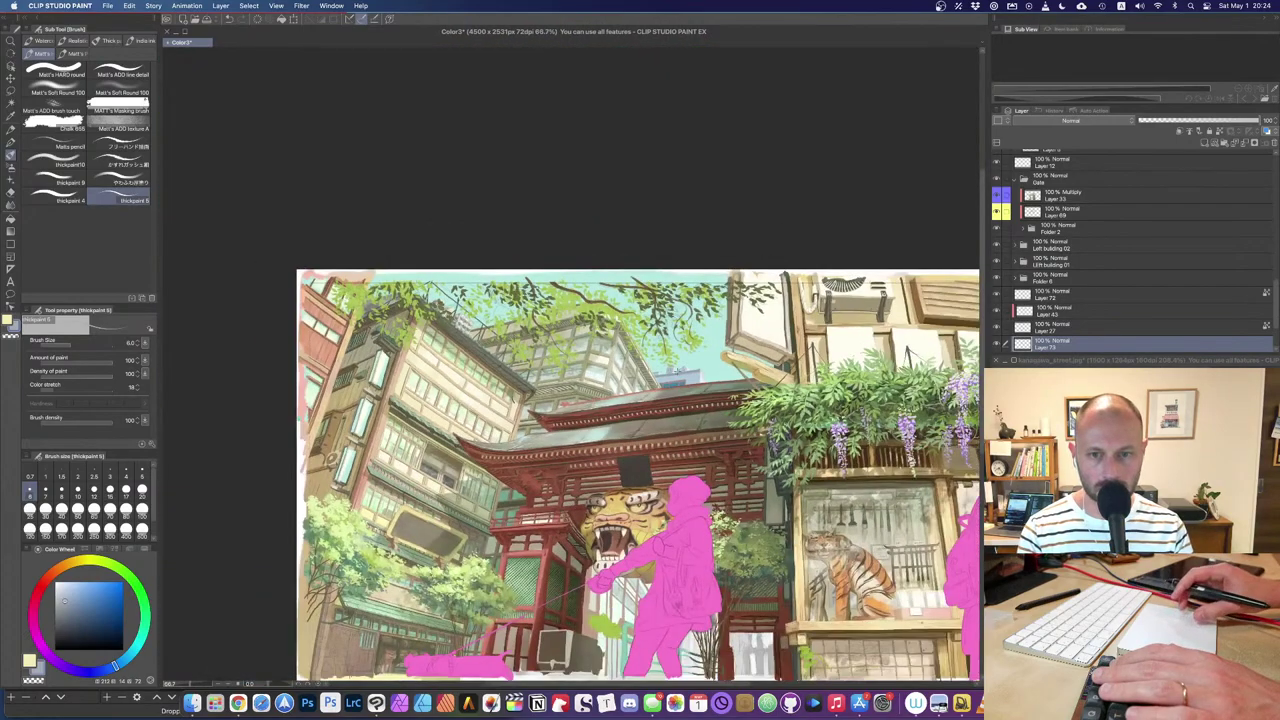
{"action": "scroll", "coordinate": [676, 372], "scroll_direction": "up", "scroll_amount": 10}
{"action": "left_click_drag", "start_coordinate": [618, 240], "coordinate": [430, 453]}
{"action": "scroll", "coordinate": [430, 453], "scroll_direction": "up", "scroll_amount": 4}
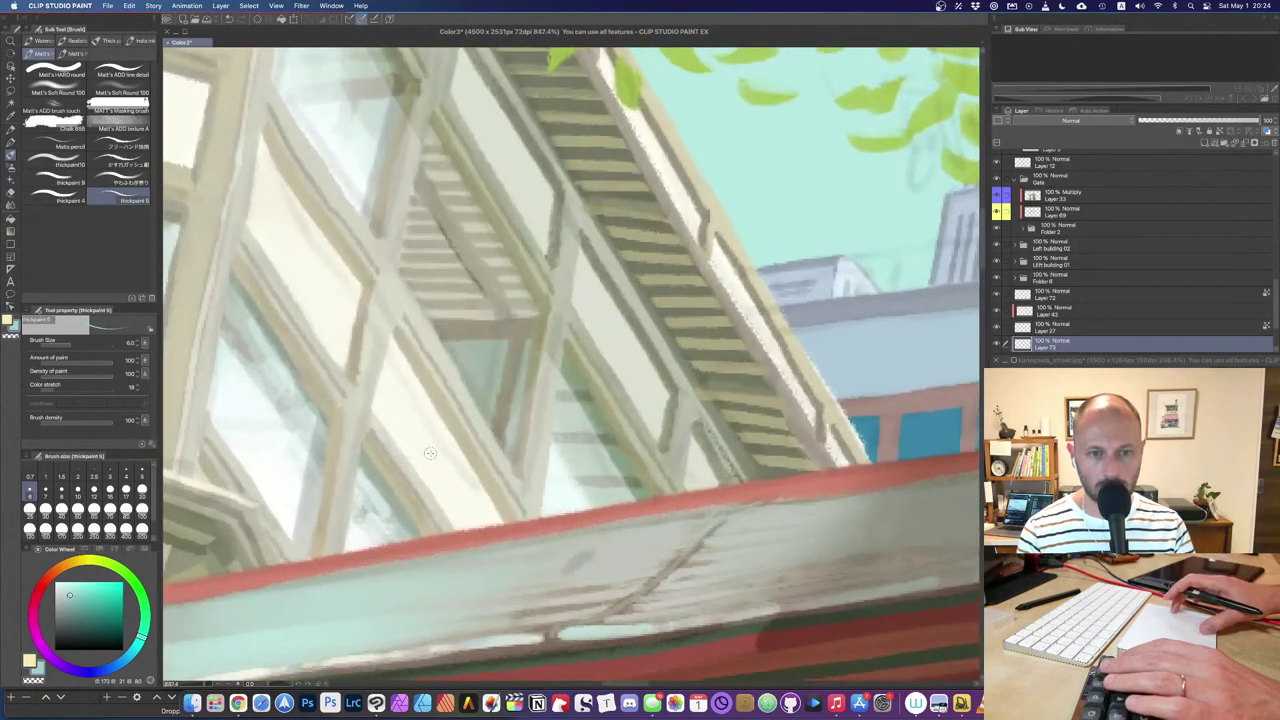
{"action": "scroll", "coordinate": [430, 453], "scroll_direction": "right", "scroll_amount": 10}
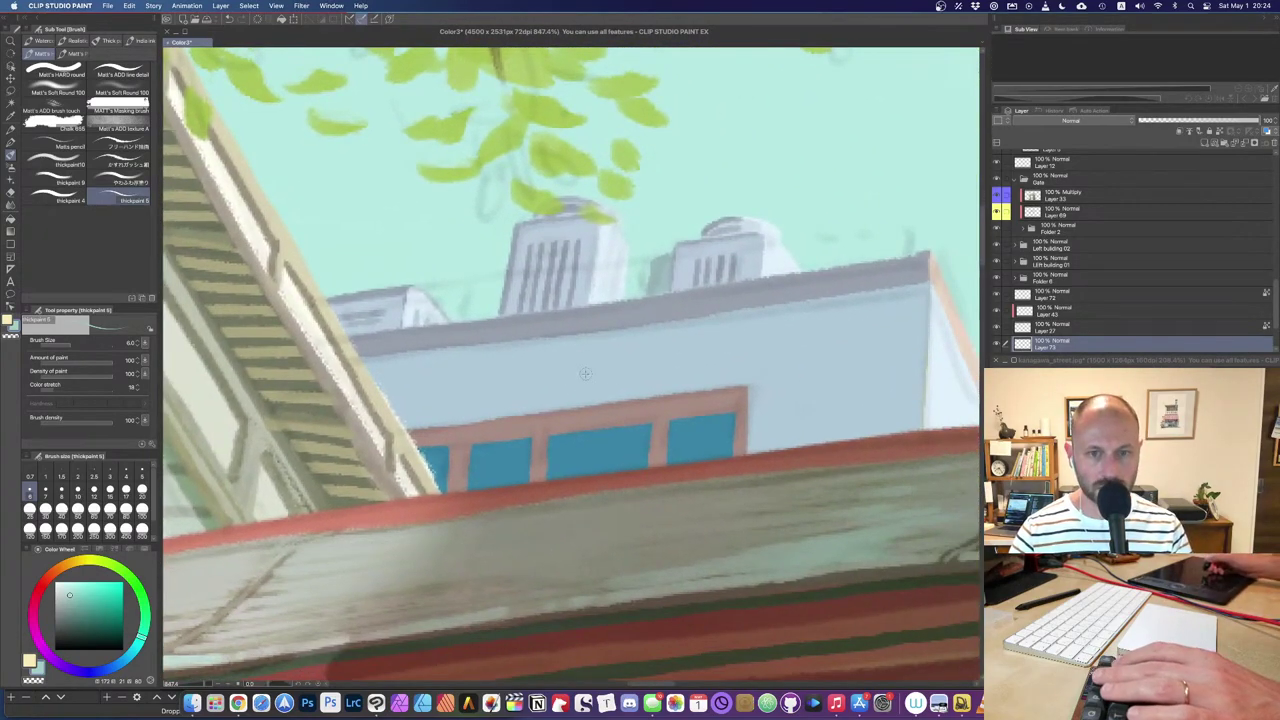
{"action": "left_click", "coordinate": [996, 295]}
{"action": "left_click", "coordinate": [996, 295]}
{"action": "left_click", "coordinate": [1050, 295]}
{"action": "left_click", "coordinate": [1205, 143]}
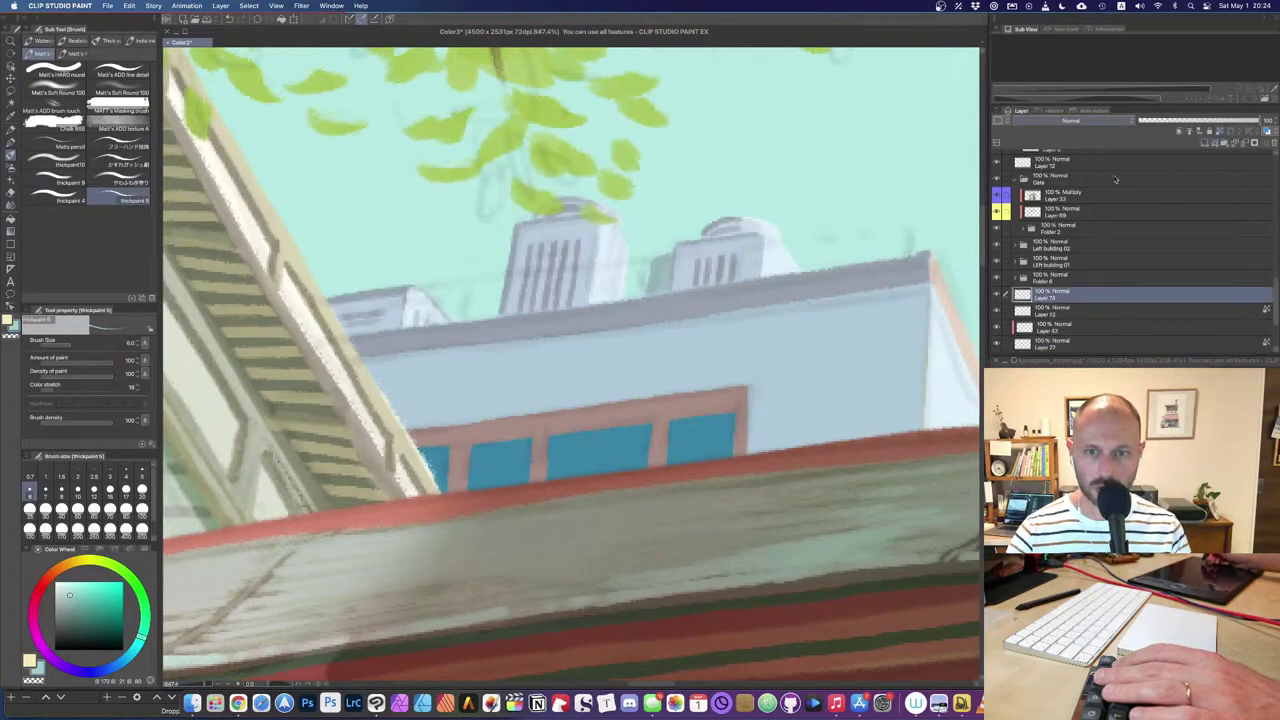
Step: Try a thin railing line above the roofline with a size 5 brush in an olive tone sampled from the eaves
{"action": "left_click", "coordinate": [303, 405], "text": "alt"}
{"action": "key", "text": "["}
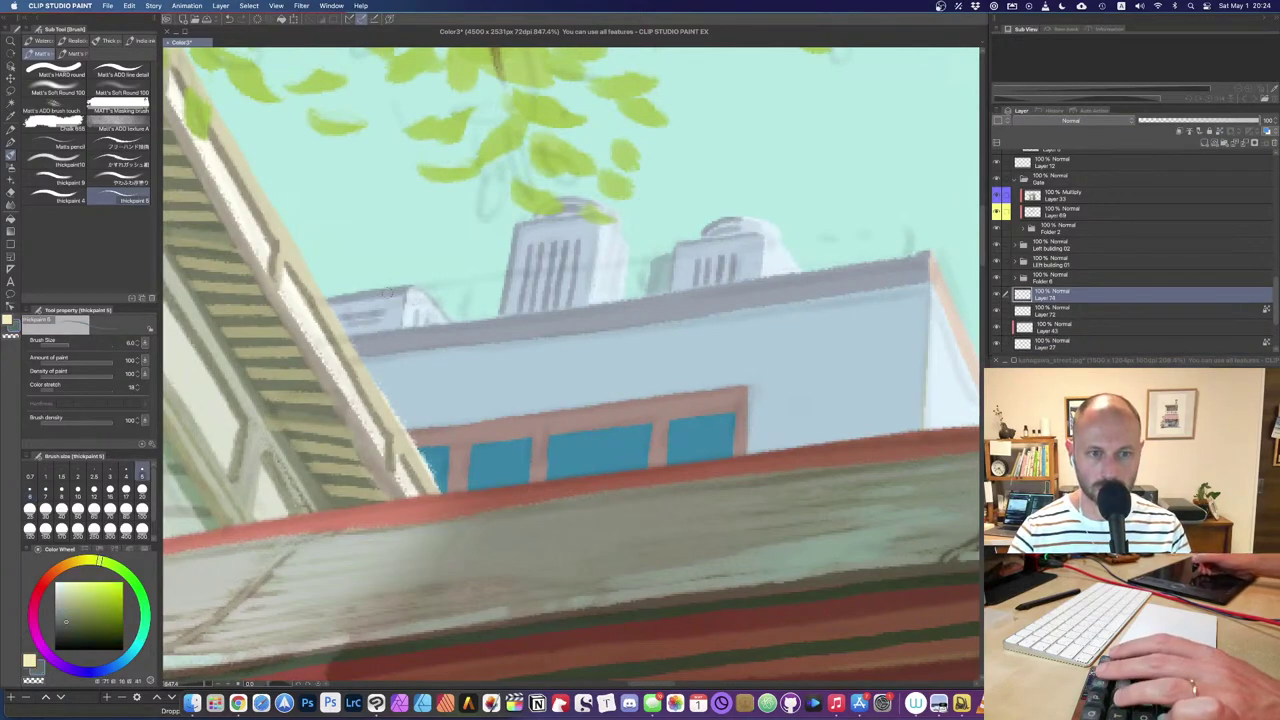
{"action": "left_click_drag", "start_coordinate": [328, 299], "coordinate": [824, 228]}
{"action": "key", "text": "super+z"}
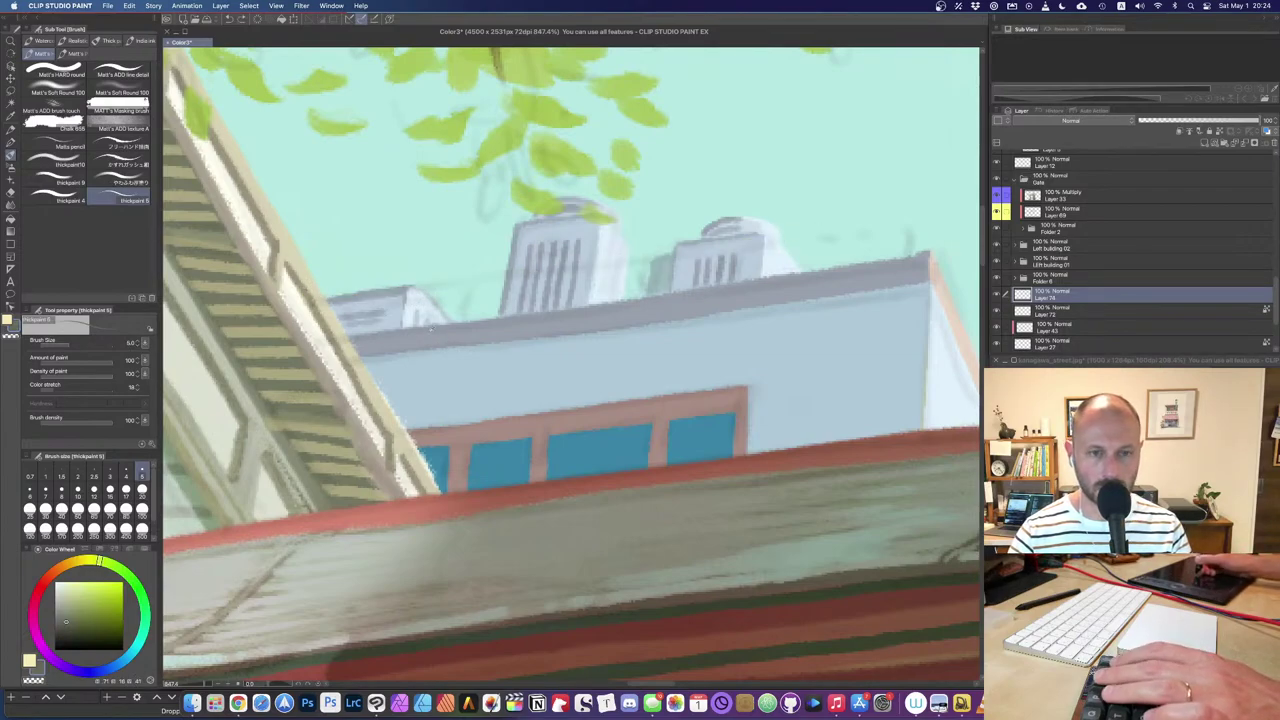
Step: Try a dark blue-grey rooftop railing with one long rail, a corner post and five evenly spaced uprights
{"action": "left_click", "coordinate": [411, 323], "text": "alt"}
{"action": "left_click", "coordinate": [67, 608]}
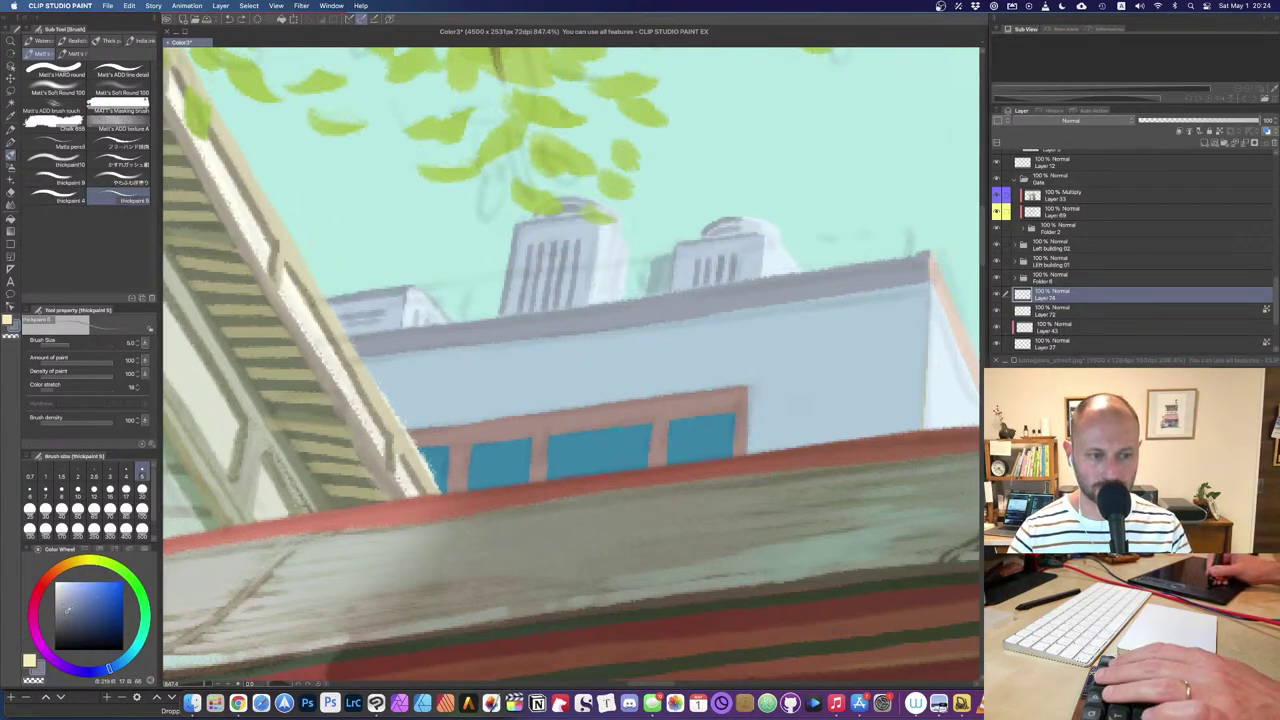
{"action": "mouse_move", "coordinate": [320, 287]}
{"action": "left_mouse_down"}
{"action": "mouse_move", "coordinate": [676, 241]}
{"action": "mouse_move", "coordinate": [922, 191]}
{"action": "mouse_move", "coordinate": [917, 255]}
{"action": "left_mouse_up"}
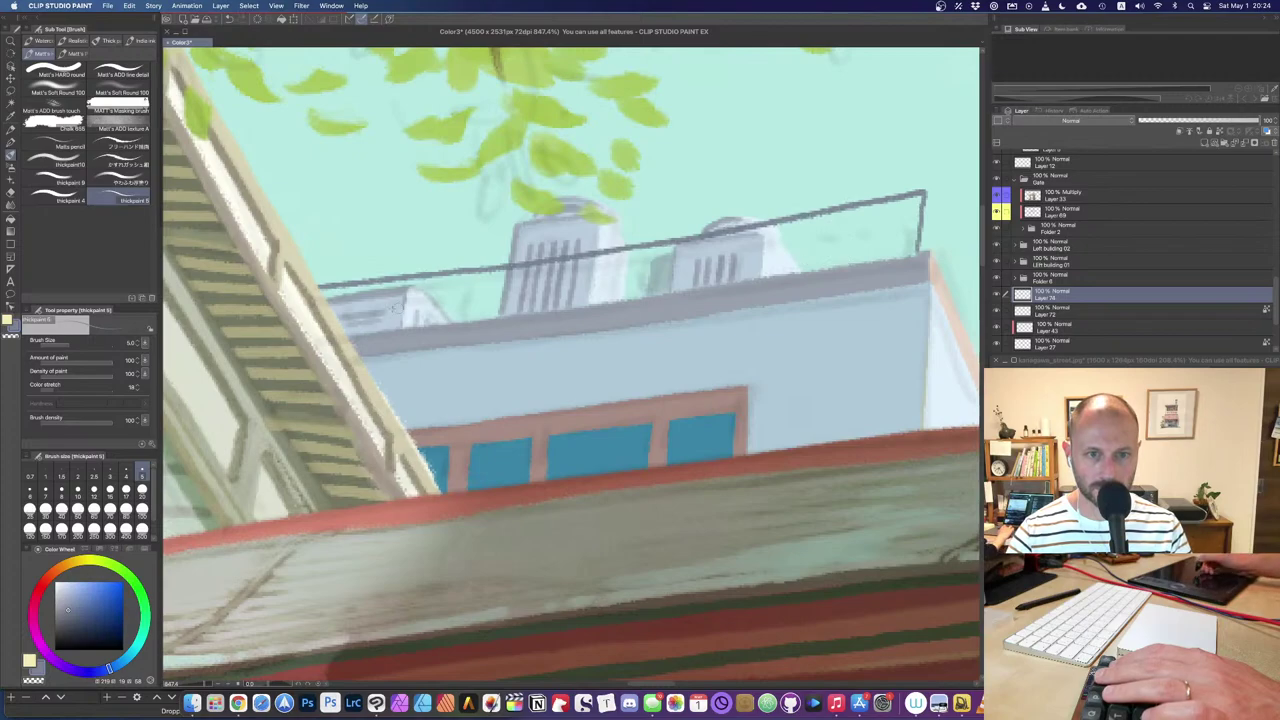
{"action": "left_click_drag", "start_coordinate": [393, 282], "coordinate": [389, 326]}
{"action": "left_click_drag", "start_coordinate": [486, 264], "coordinate": [490, 318]}
{"action": "left_click_drag", "start_coordinate": [605, 254], "coordinate": [603, 305]}
{"action": "left_click_drag", "start_coordinate": [718, 236], "coordinate": [716, 286]}
{"action": "left_click_drag", "start_coordinate": [839, 210], "coordinate": [836, 260]}
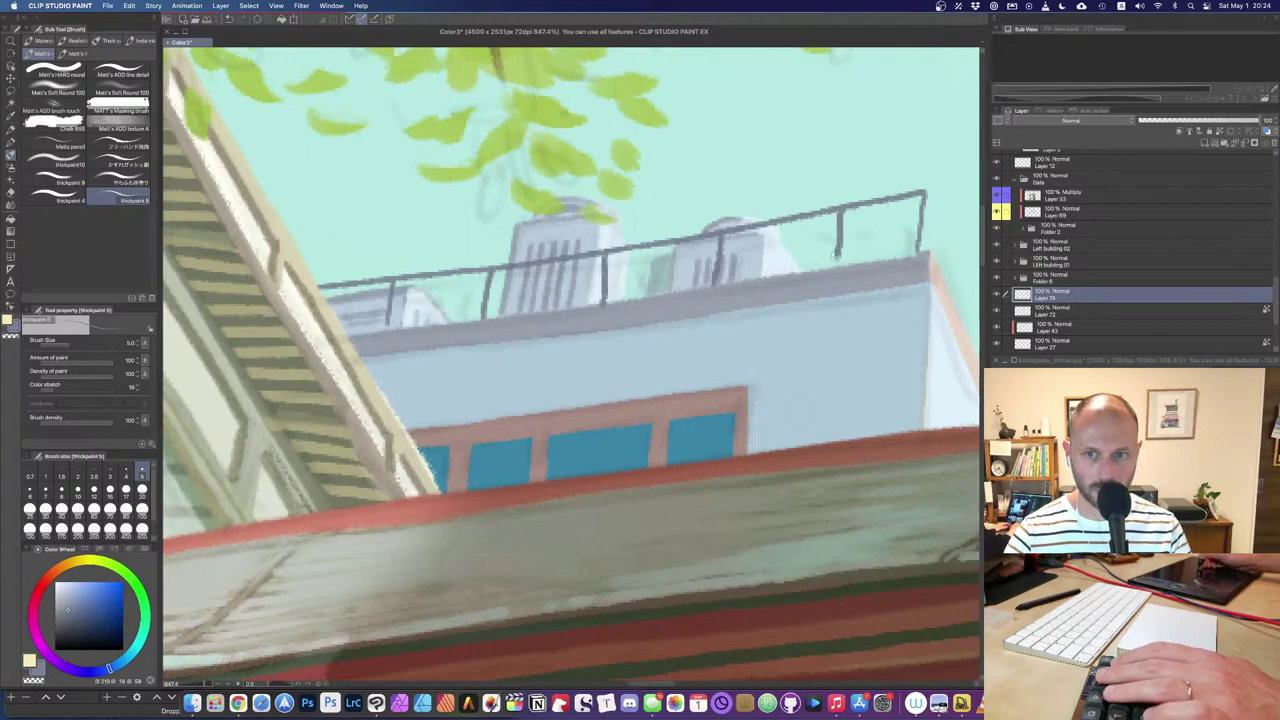
Step: Undo the railing and its posts, and switch to the Operation tool
{"action": "key", "text": "super+z"}
{"action": "key", "text": "super+z"}
{"action": "key", "text": "super+z"}
{"action": "key", "text": "super+z"}
{"action": "key", "text": "super+z"}
{"action": "key", "text": "super+z"}
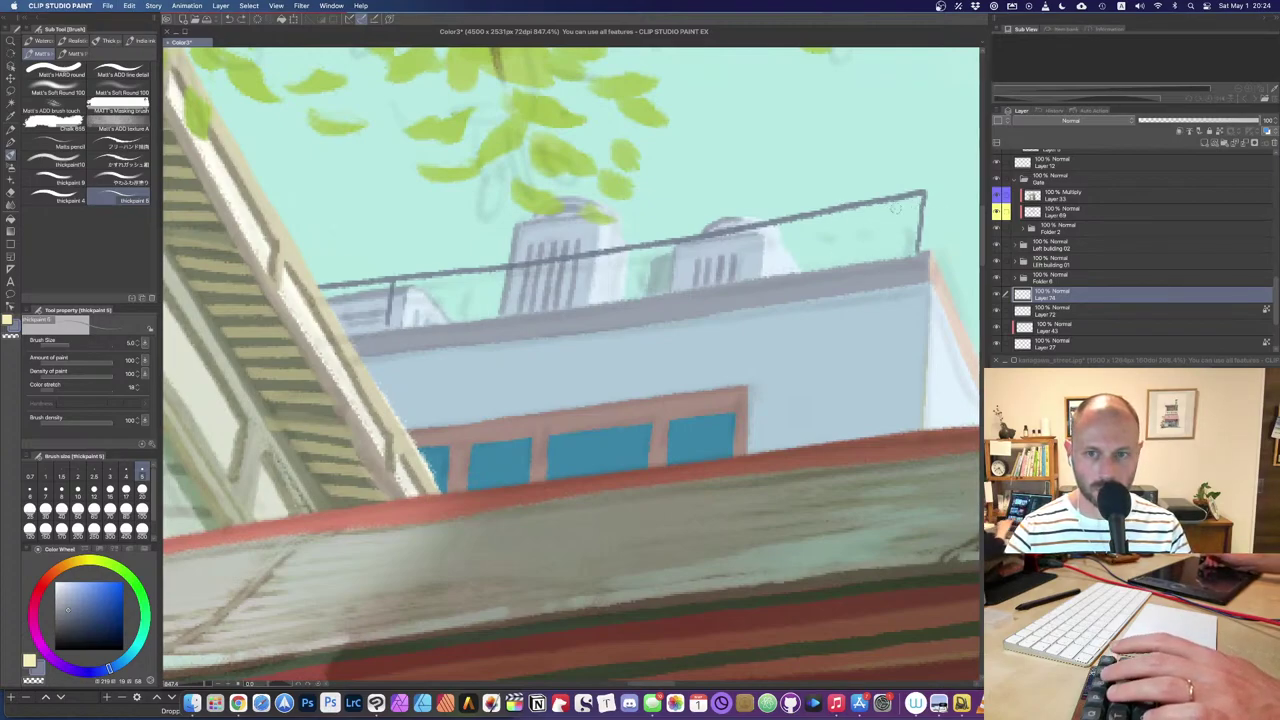
{"action": "key", "text": "o"}
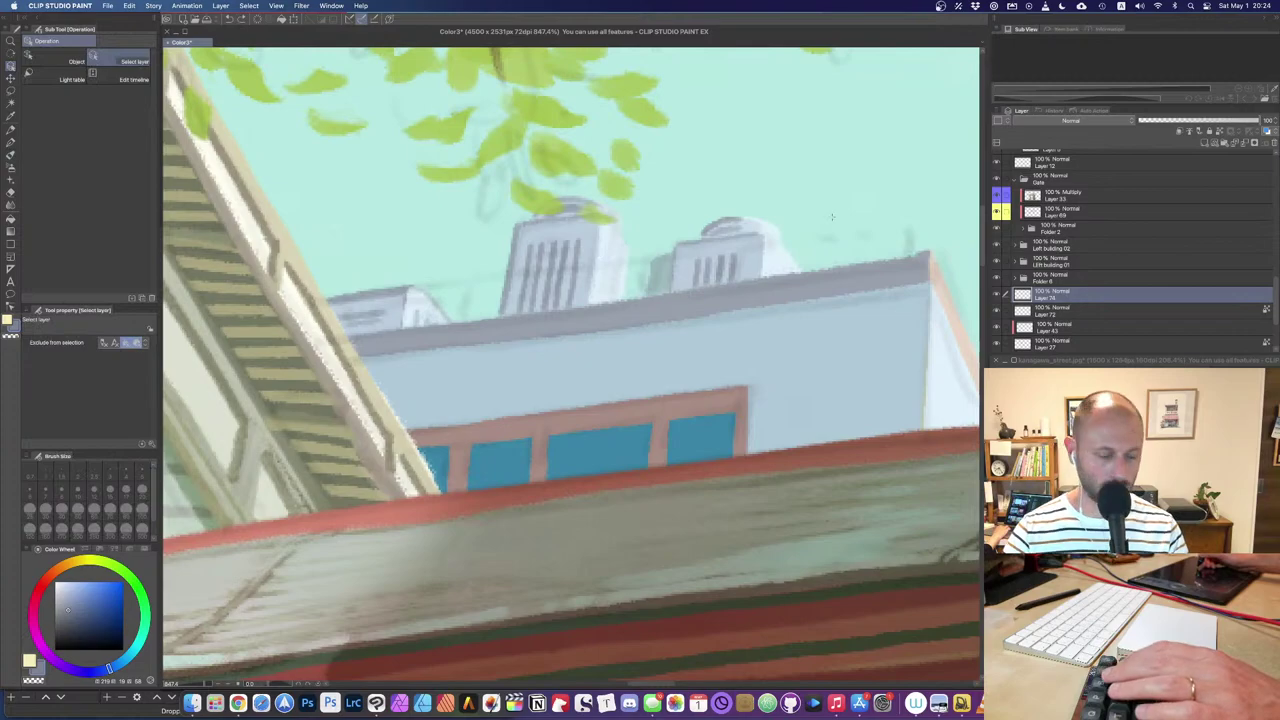
Step: Restore the dark blue-grey rooftop rail with its corner post, and paint the two uprights nearest the corner down to the roof ledge
{"action": "key", "text": "super+shift+z"}
{"action": "left_click_drag", "start_coordinate": [818, 214], "coordinate": [816, 264]}
{"action": "left_click_drag", "start_coordinate": [718, 234], "coordinate": [714, 286]}
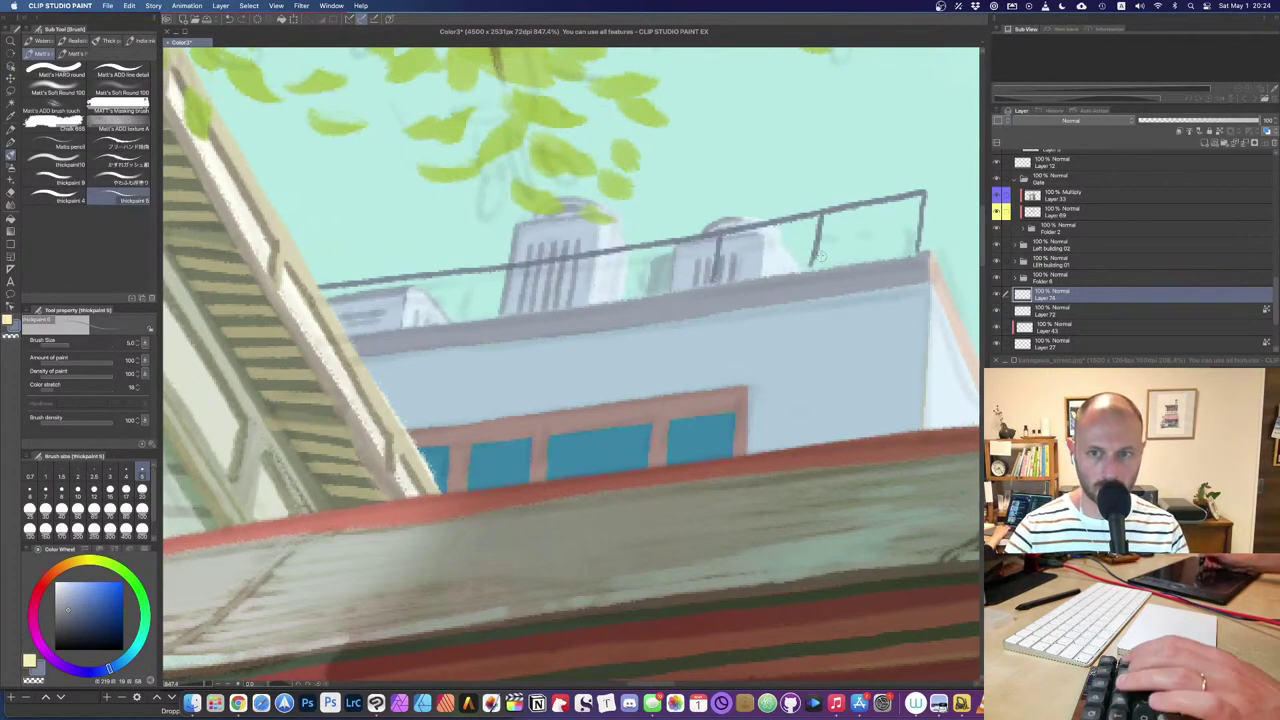
{"action": "key", "text": "e"}
{"action": "left_click_drag", "start_coordinate": [816, 246], "coordinate": [813, 268]}
{"action": "key", "text": "b"}
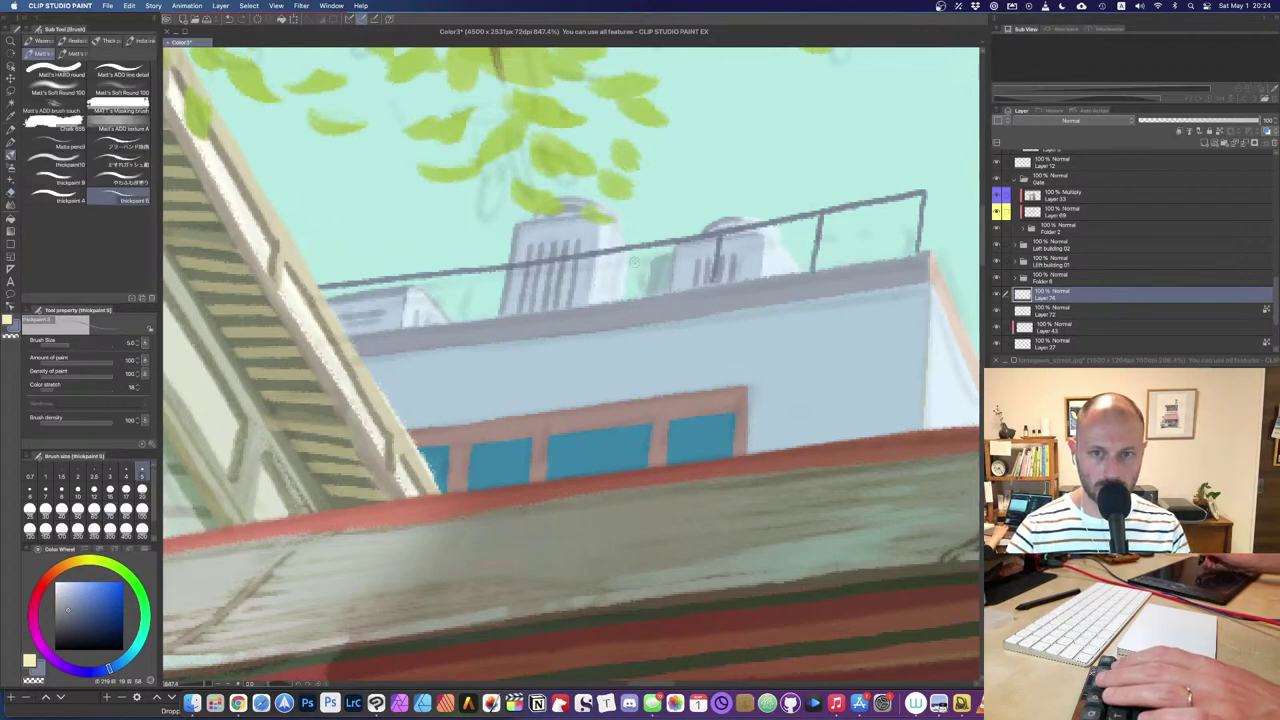
Step: Paint four more evenly spaced uprights under the rail, from the middle of the roof to the eaves of the cream building
{"action": "left_click_drag", "start_coordinate": [622, 250], "coordinate": [616, 298]}
{"action": "left_click_drag", "start_coordinate": [528, 264], "coordinate": [524, 318]}
{"action": "key", "text": "super+z"}
{"action": "left_click_drag", "start_coordinate": [522, 266], "coordinate": [517, 316]}
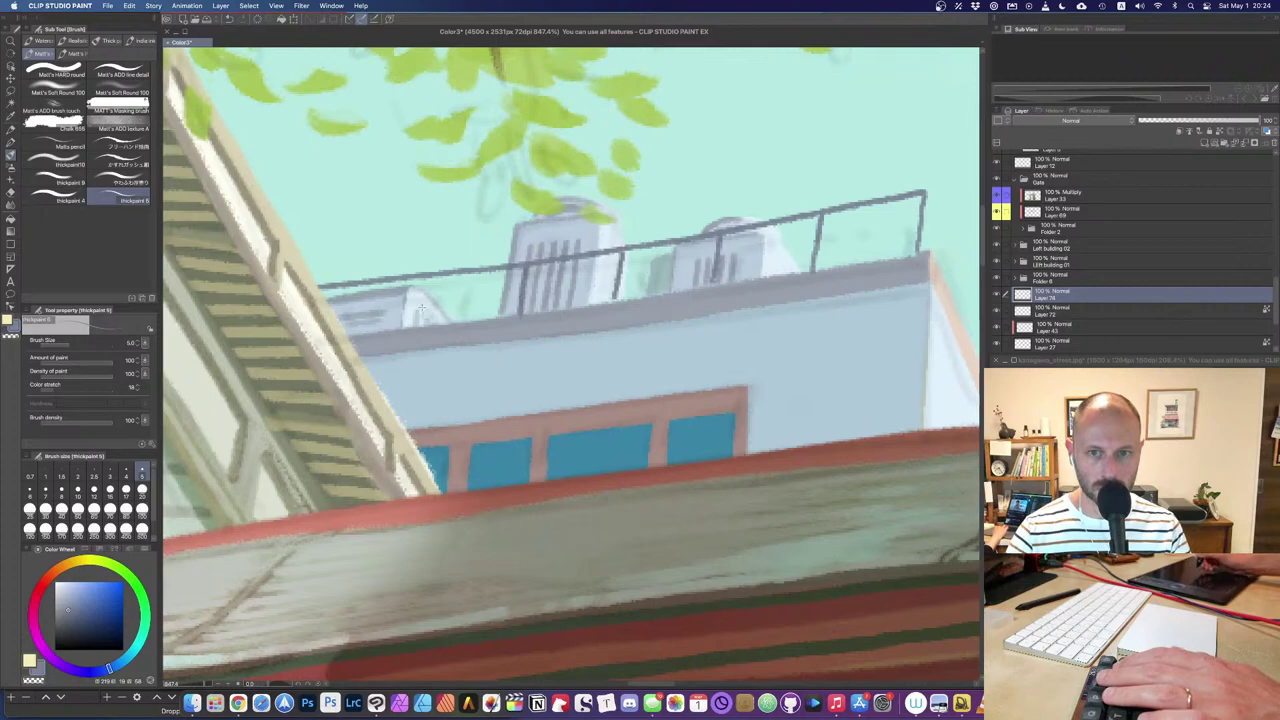
{"action": "left_click_drag", "start_coordinate": [432, 276], "coordinate": [420, 328]}
{"action": "mouse_move", "coordinate": [347, 289]}
{"action": "left_mouse_down"}
{"action": "mouse_move", "coordinate": [340, 325]}
{"action": "mouse_move", "coordinate": [332, 316]}
{"action": "left_mouse_up"}
{"action": "key", "text": "super+z"}
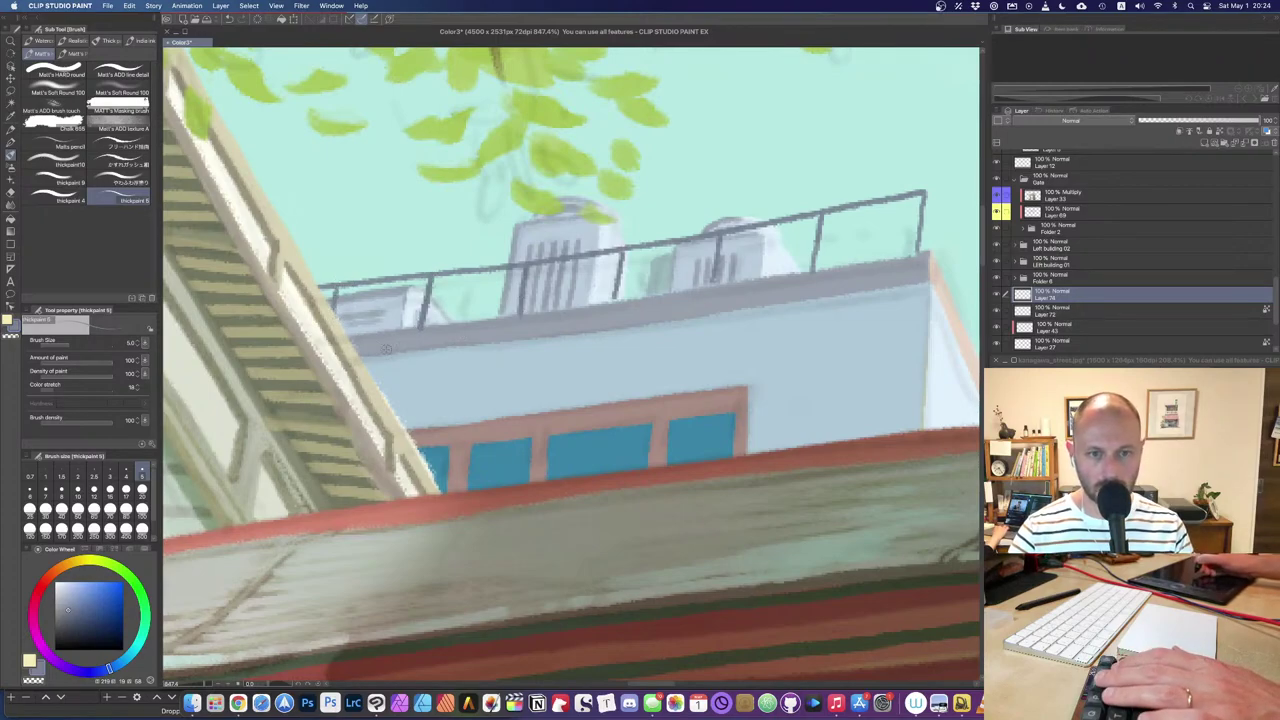
Step: Paint a thin dark blue-grey shadow line along the underside of the roof ledge, ending at the building's corner
{"action": "left_click_drag", "start_coordinate": [358, 360], "coordinate": [928, 280]}
{"action": "key", "text": "super+z"}
{"action": "left_click_drag", "start_coordinate": [702, 316], "coordinate": [924, 282]}
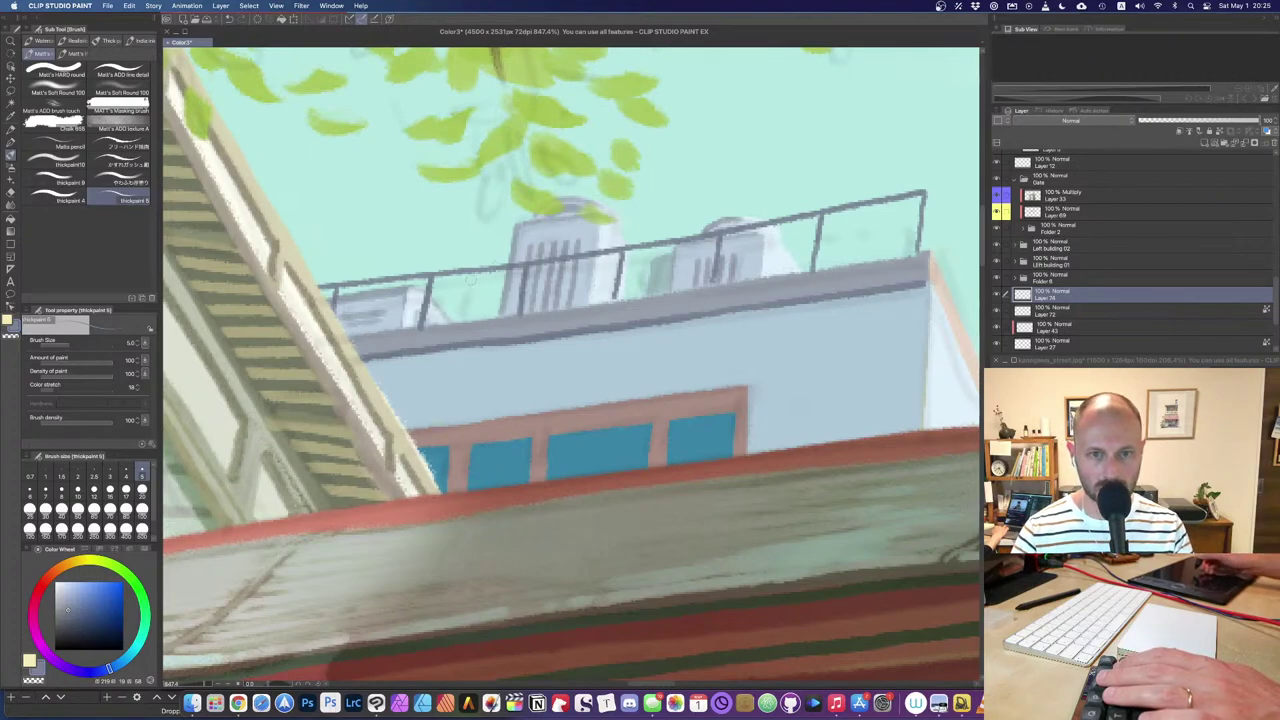
{"action": "key", "text": "e"}
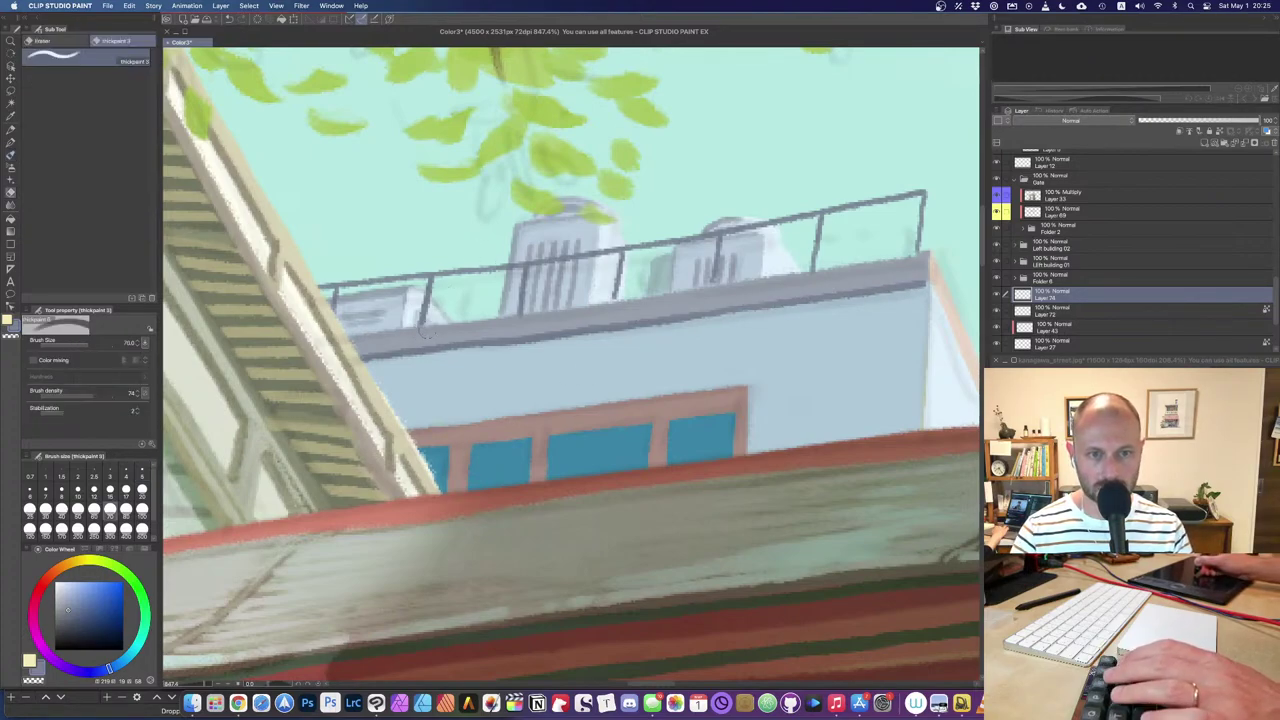
{"action": "scroll", "coordinate": [472, 310], "scroll_direction": "down", "scroll_amount": 10}
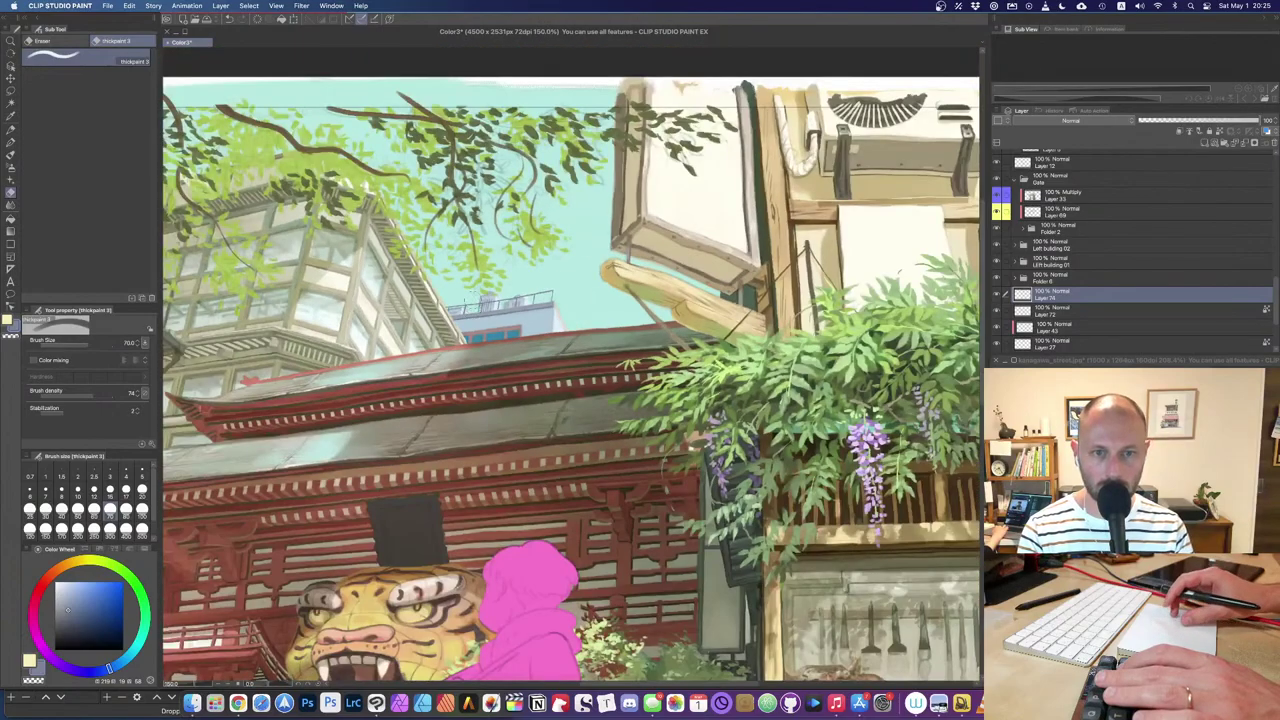
{"action": "scroll", "coordinate": [472, 310], "scroll_direction": "up", "scroll_amount": 10}
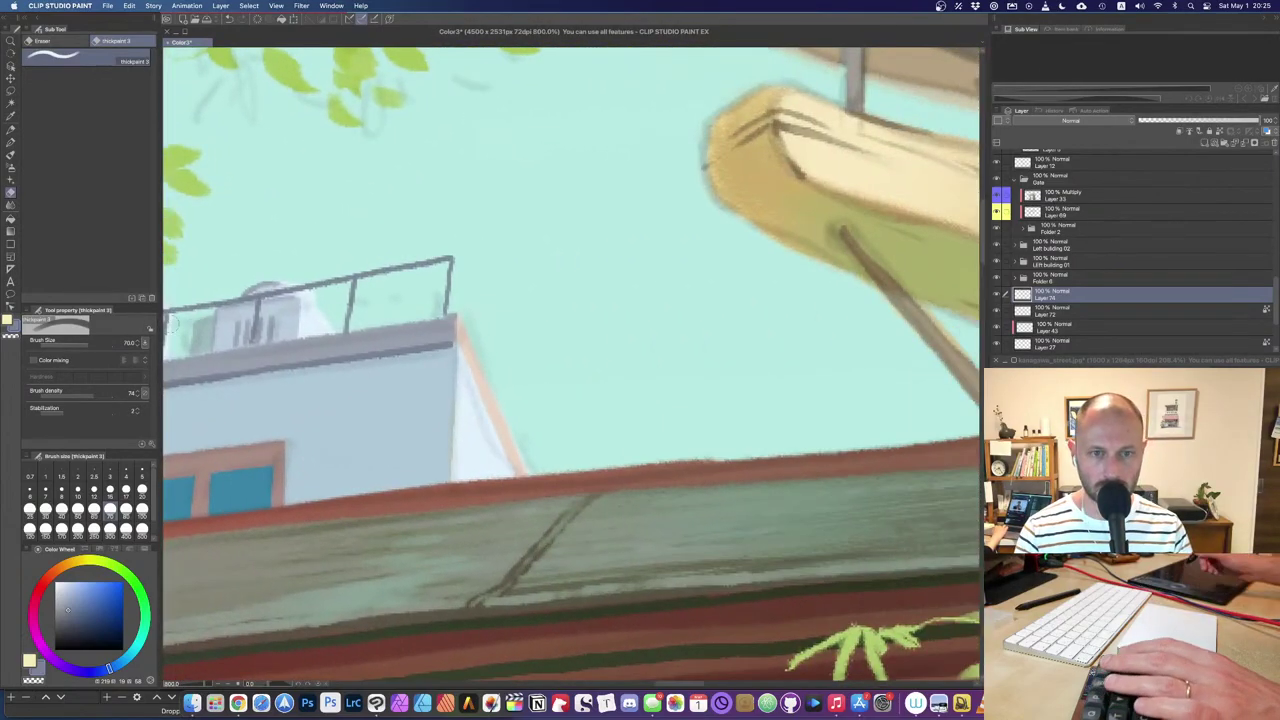
Step: Paint a side rail receding from the corner post to the gate roof, and a matching dark line beneath the peach side ledge
{"action": "scroll", "coordinate": [168, 322], "scroll_direction": "up", "scroll_amount": 3}
{"action": "key", "text": "b"}
{"action": "left_click_drag", "start_coordinate": [612, 222], "coordinate": [733, 558]}
{"action": "mouse_move", "coordinate": [606, 356]}
{"action": "left_mouse_down"}
{"action": "mouse_move", "coordinate": [690, 521]}
{"action": "mouse_move", "coordinate": [718, 562]}
{"action": "left_mouse_up"}
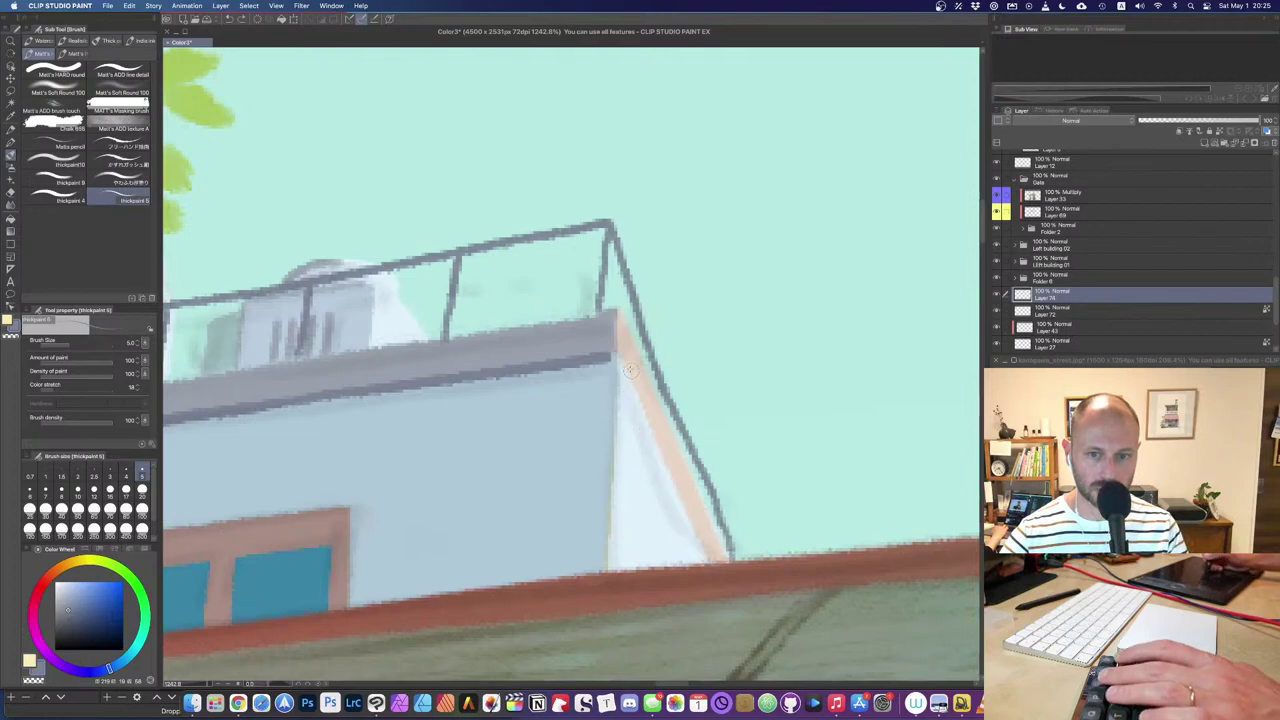
{"action": "left_click_drag", "start_coordinate": [612, 354], "coordinate": [722, 562]}
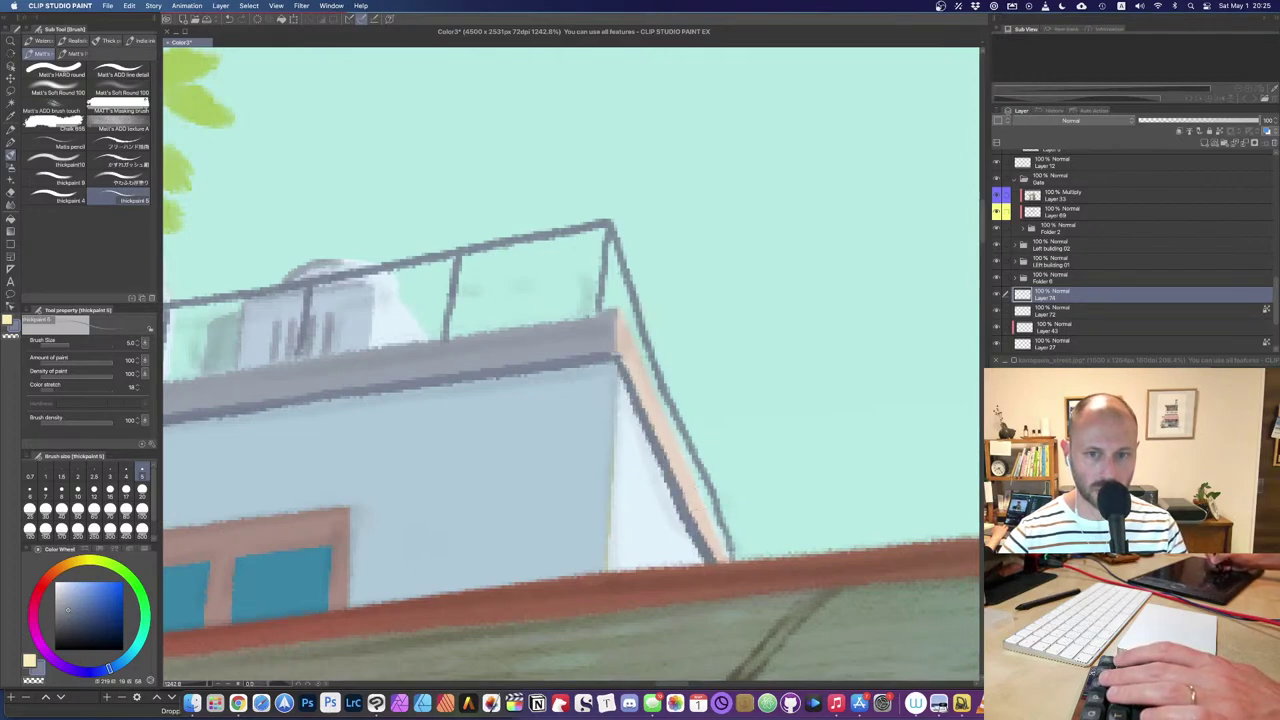
Step: Add short uprights between the receding side rail and the peach ledge
{"action": "left_click_drag", "start_coordinate": [633, 310], "coordinate": [635, 350]}
{"action": "mouse_move", "coordinate": [664, 394]}
{"action": "left_mouse_down"}
{"action": "mouse_move", "coordinate": [663, 428]}
{"action": "mouse_move", "coordinate": [724, 546]}
{"action": "left_mouse_up"}
{"action": "key", "text": "e"}
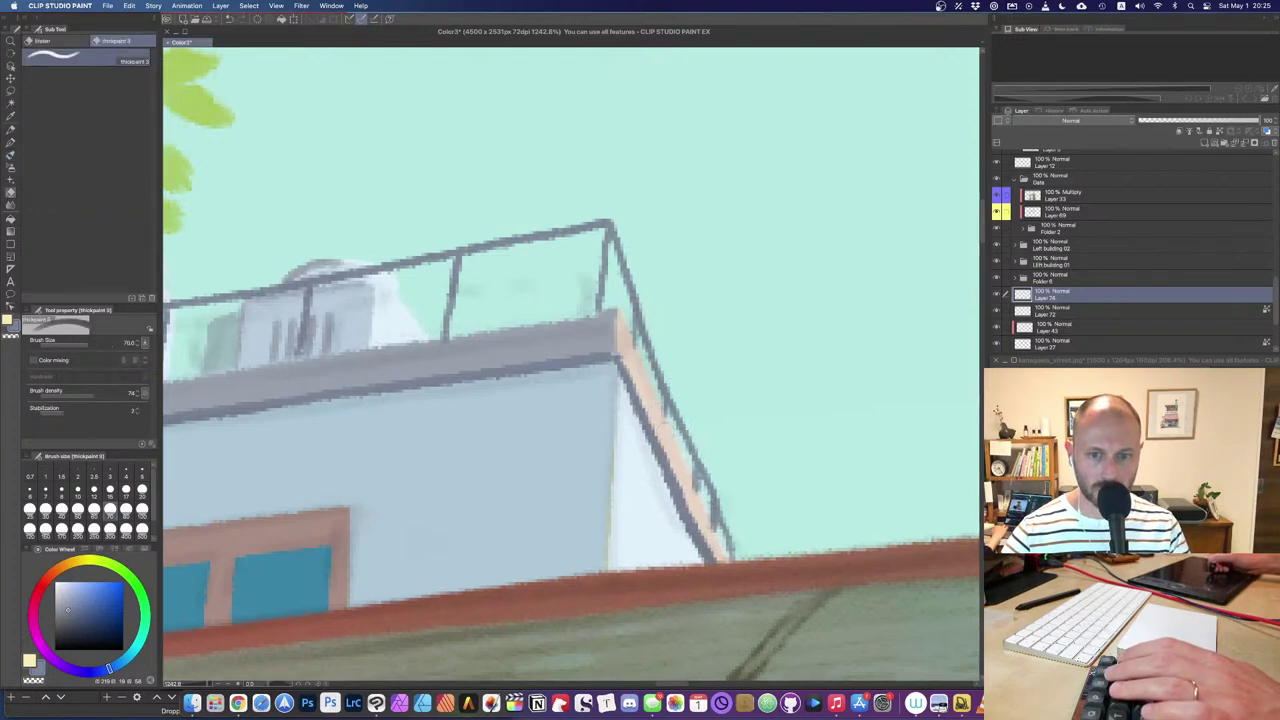
{"action": "mouse_move", "coordinate": [538, 496]}
{"action": "left_mouse_down"}
{"action": "mouse_move", "coordinate": [569, 543]}
{"action": "mouse_move", "coordinate": [568, 511]}
{"action": "left_mouse_up"}
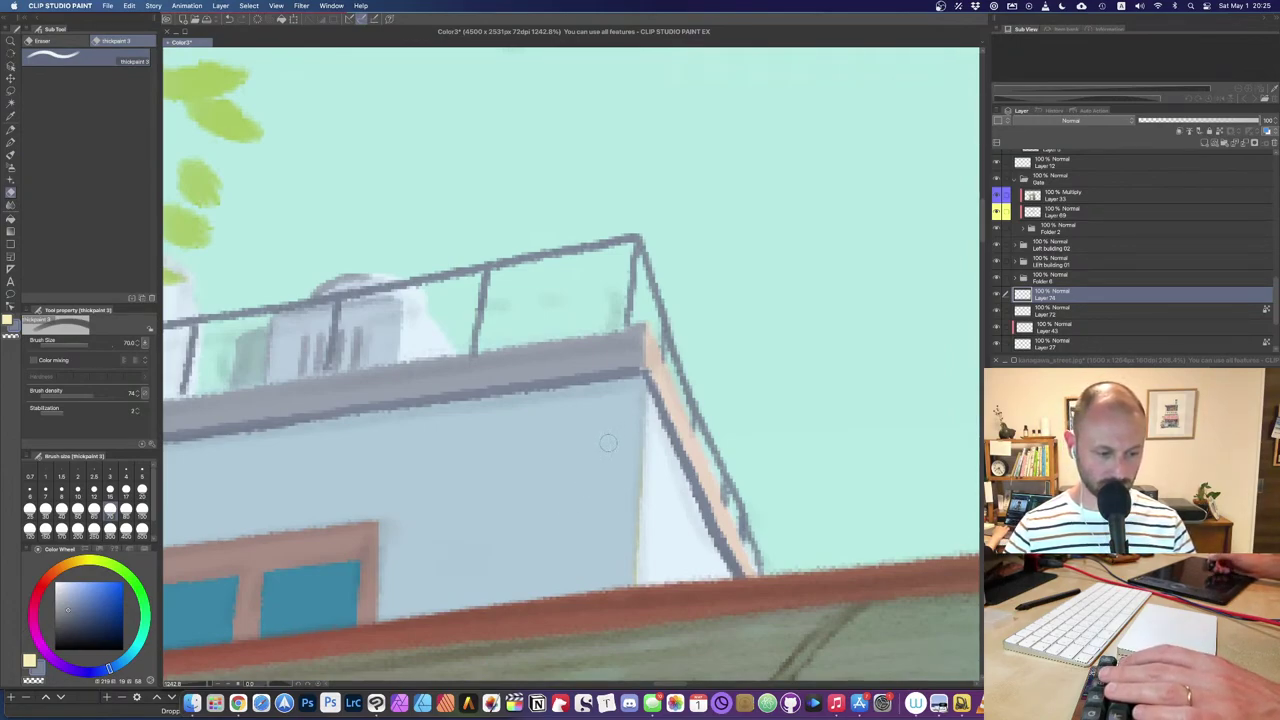
{"action": "left_click_drag", "start_coordinate": [655, 399], "coordinate": [525, 433]}
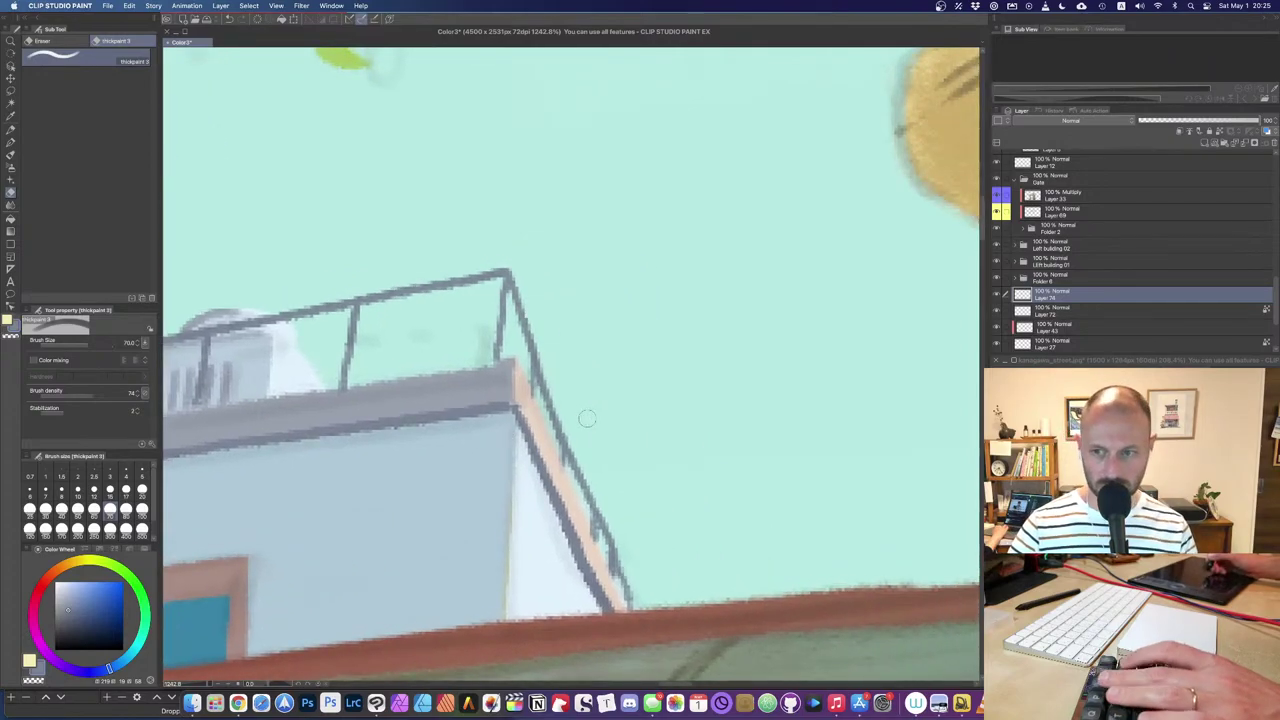
{"action": "key", "text": "m"}
{"action": "key", "text": "b"}
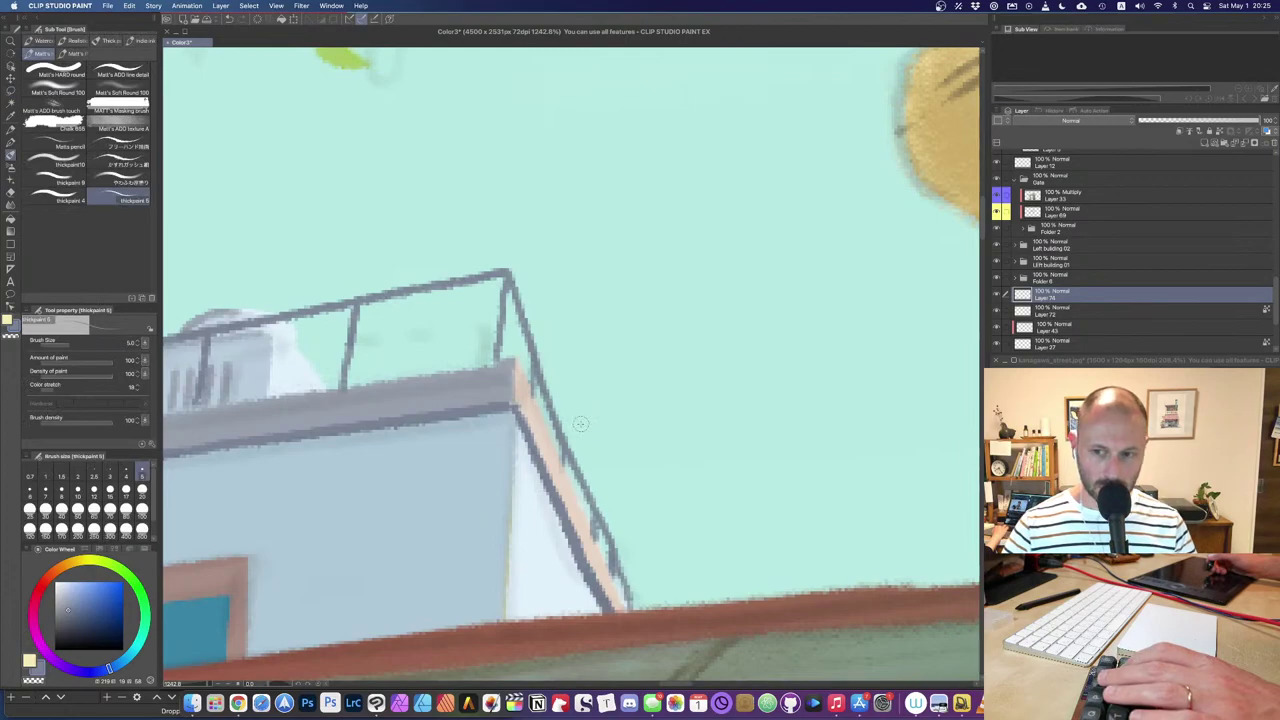
Step: Lock the layer's transparent pixels and repaint the side railing in a lighter grey-blue sampled from the wall, using a size 10 brush
{"action": "key", "text": "slash"}
{"action": "left_click", "coordinate": [505, 509], "text": "alt"}
{"action": "key", "text": "bracketright"}
{"action": "key", "text": "bracketright"}
{"action": "key", "text": "bracketright"}
{"action": "key", "text": "bracketright"}
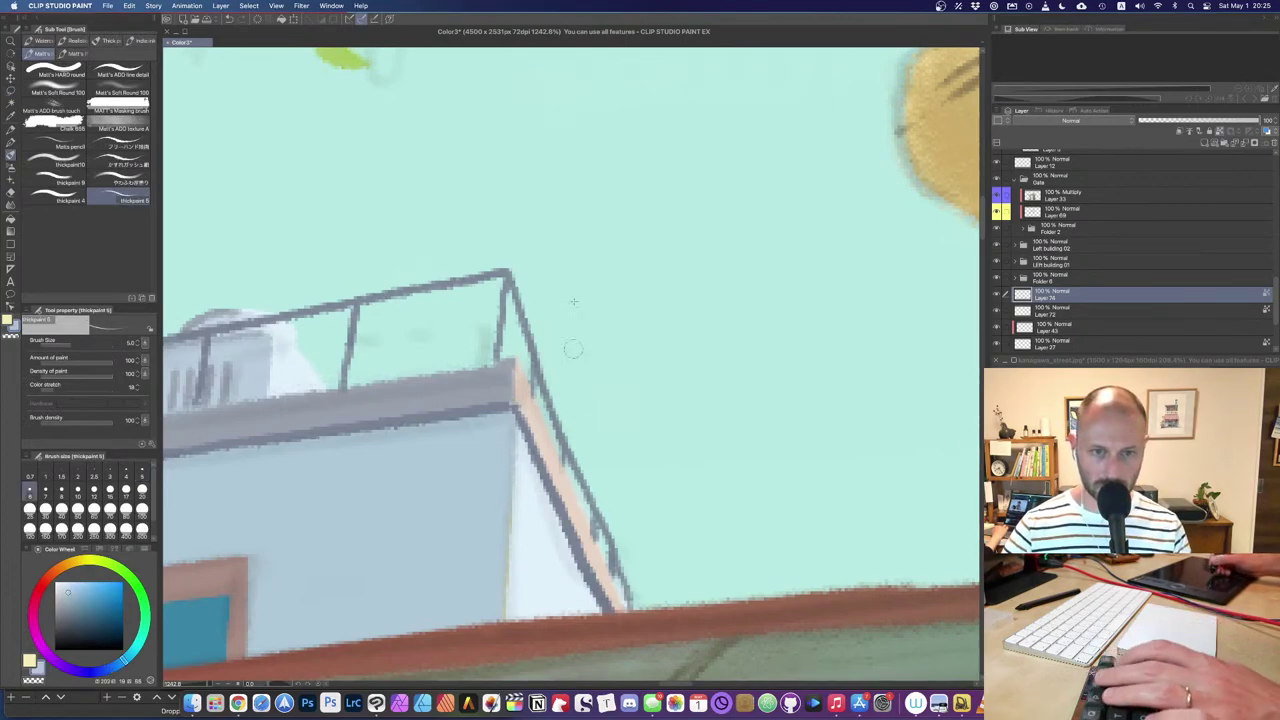
{"action": "left_click_drag", "start_coordinate": [512, 274], "coordinate": [632, 605]}
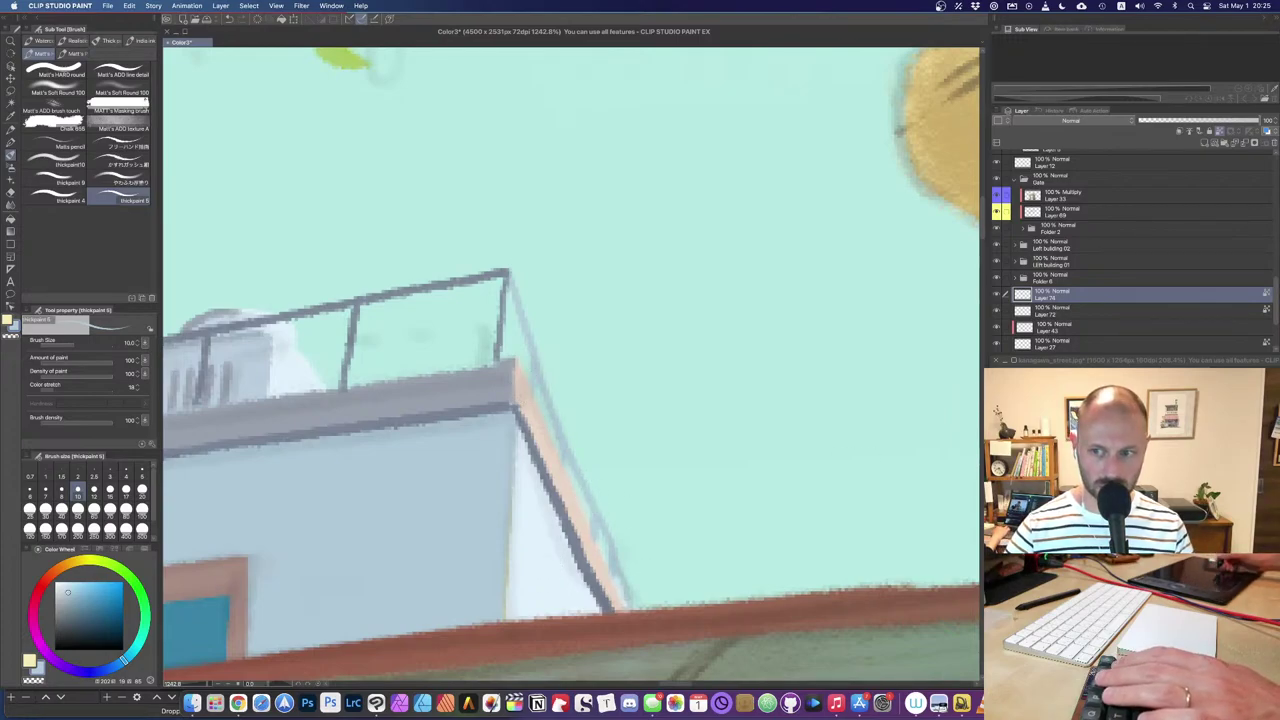
Step: Sample a paler blue from the reference photo and repaint the side railing with it at brush size 12
{"action": "left_click", "coordinate": [1130, 480]}
{"action": "key", "text": "bracketright"}
{"action": "key", "text": "ctrl+Tab"}
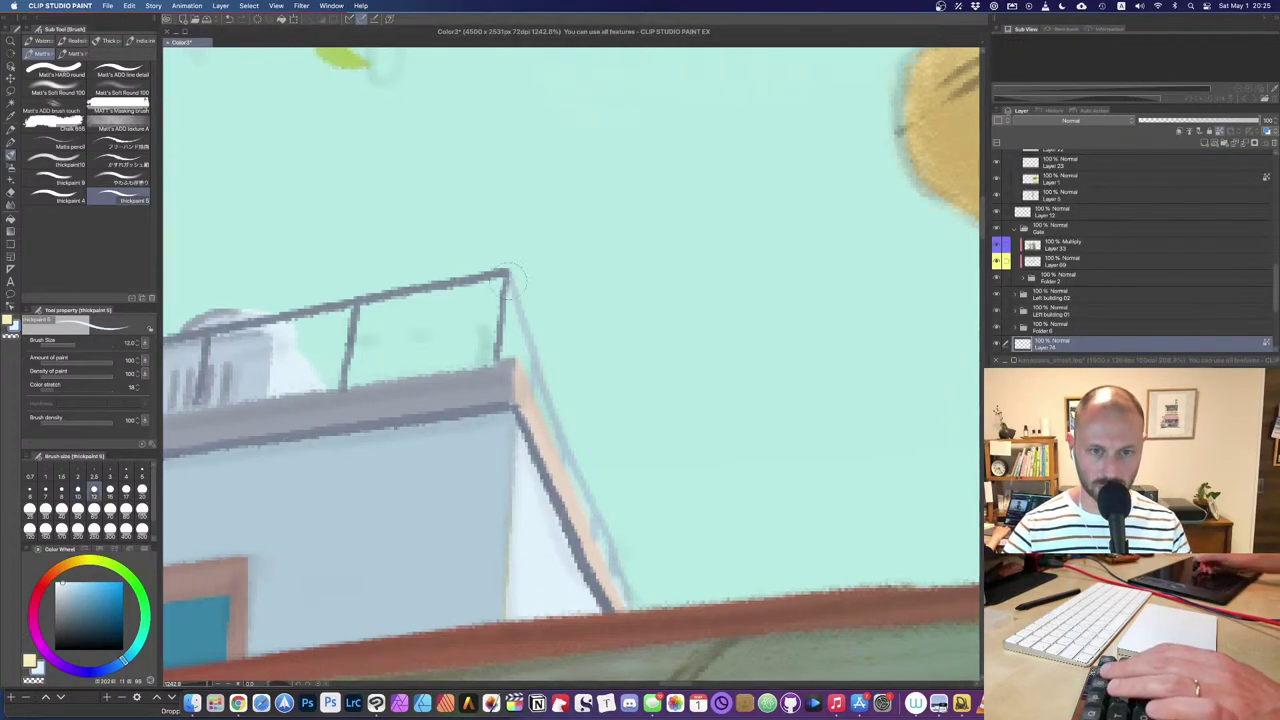
{"action": "mouse_move", "coordinate": [522, 268]}
{"action": "left_mouse_down"}
{"action": "mouse_move", "coordinate": [531, 369]}
{"action": "mouse_move", "coordinate": [628, 606]}
{"action": "left_mouse_up"}
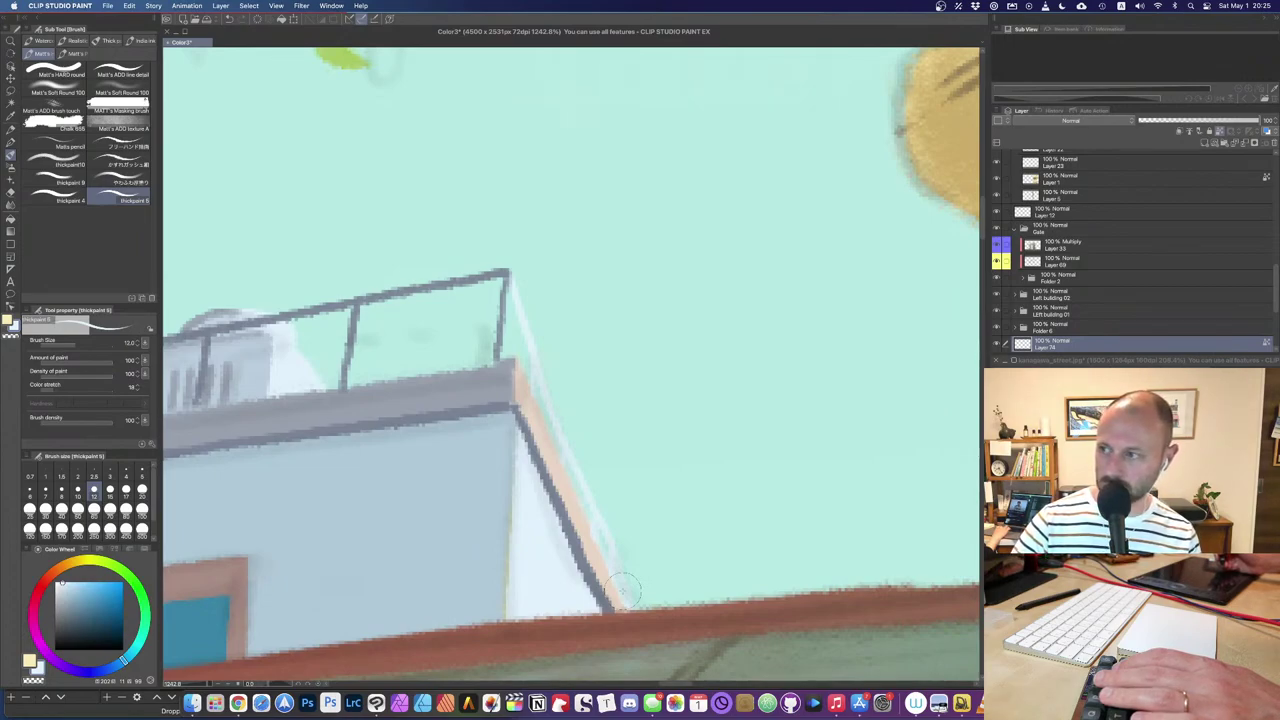
Step: Unlock the layer's transparent pixels and shade the second window pane's top edge with a size 5 brush in the ledge line's dark blue-grey
{"action": "mouse_move", "coordinate": [616, 444]}
{"action": "left_mouse_down"}
{"action": "mouse_move", "coordinate": [699, 394]}
{"action": "mouse_move", "coordinate": [725, 413]}
{"action": "left_mouse_up"}
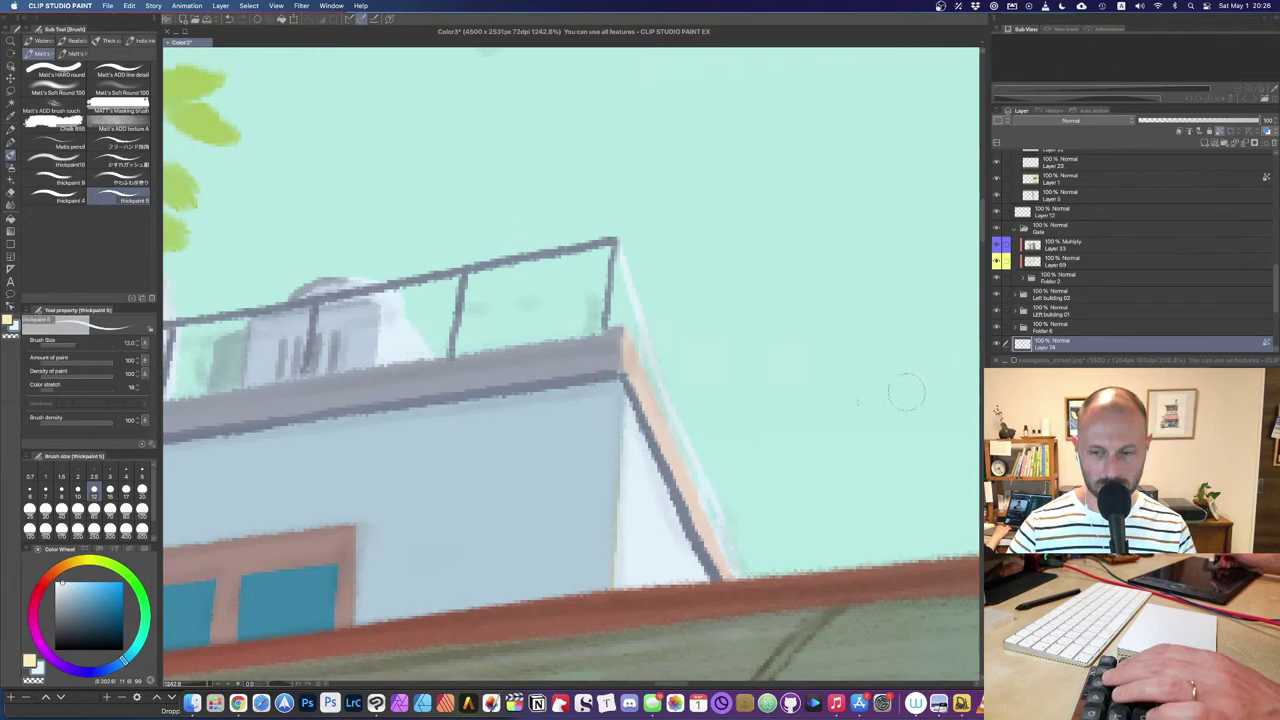
{"action": "key", "text": "bracketleft"}
{"action": "key", "text": "bracketleft"}
{"action": "key", "text": "bracketleft"}
{"action": "key", "text": "bracketleft"}
{"action": "key", "text": "bracketleft"}
{"action": "key", "text": "bracketleft"}
{"action": "key", "text": "bracketleft"}
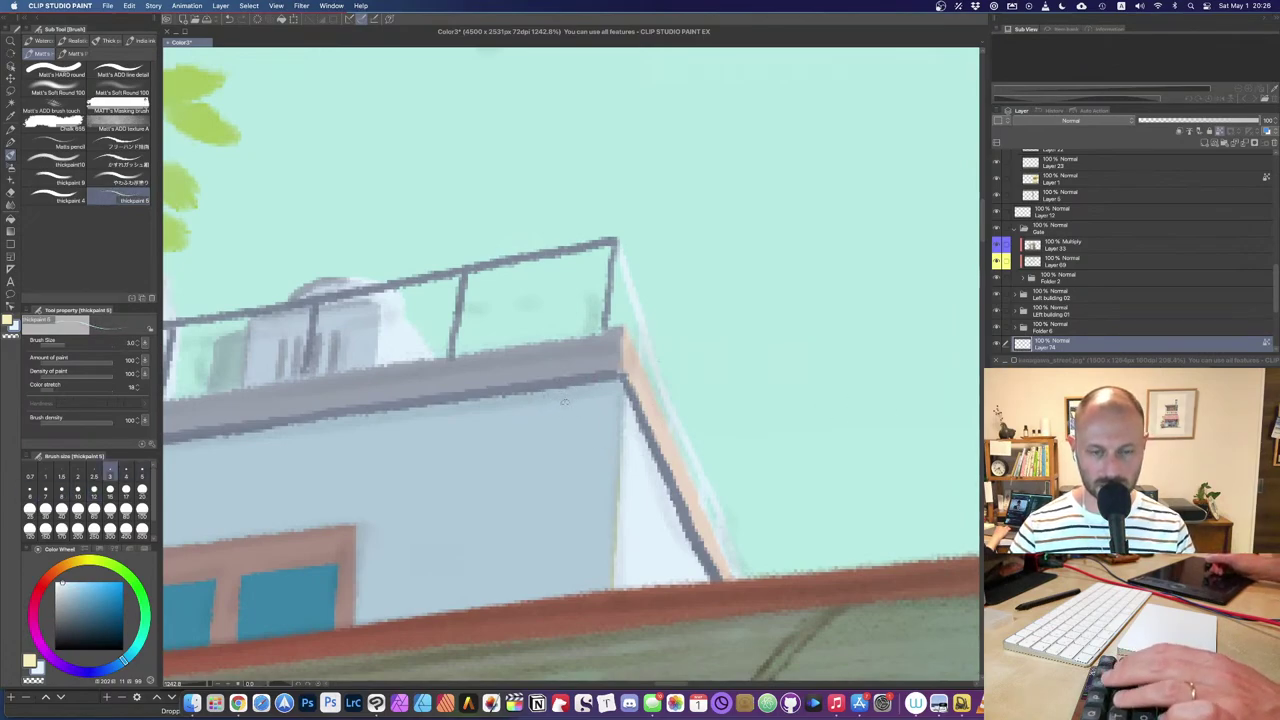
{"action": "left_click_drag", "start_coordinate": [305, 453], "coordinate": [551, 413]}
{"action": "scroll", "coordinate": [550, 413], "scroll_direction": "left", "scroll_amount": 5}
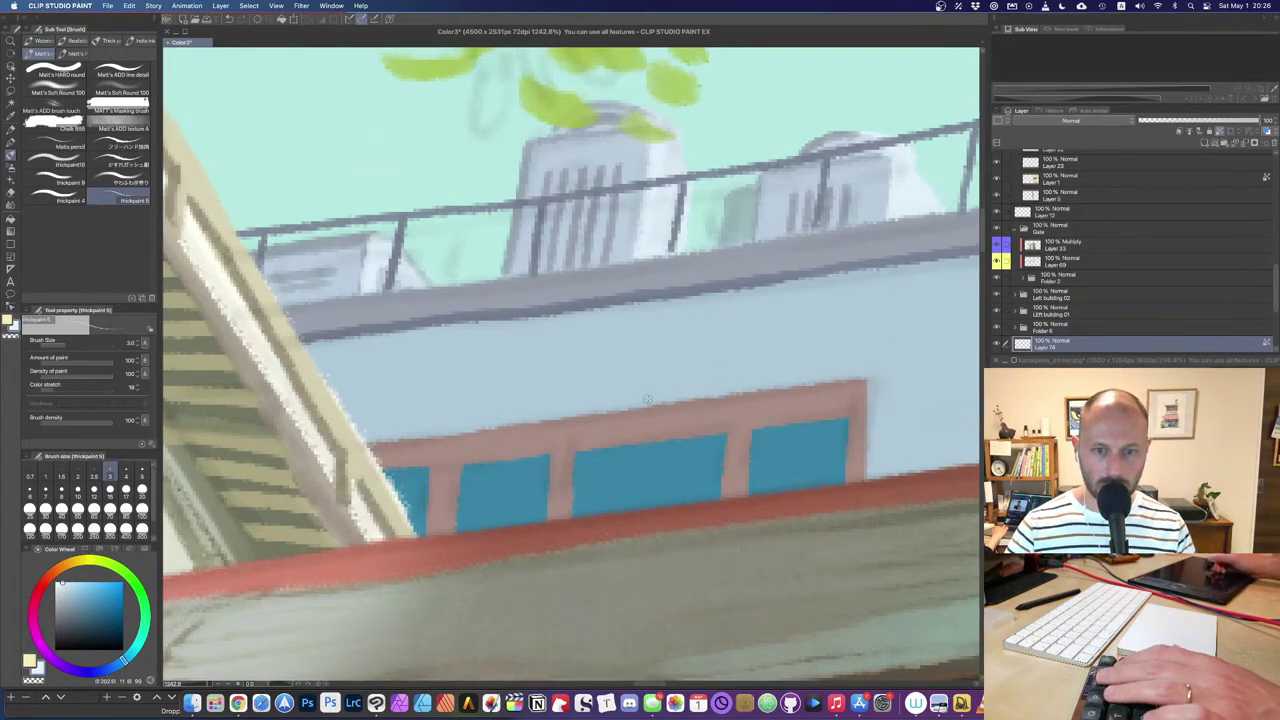
{"action": "scroll", "coordinate": [623, 457], "scroll_direction": "down", "scroll_amount": 3}
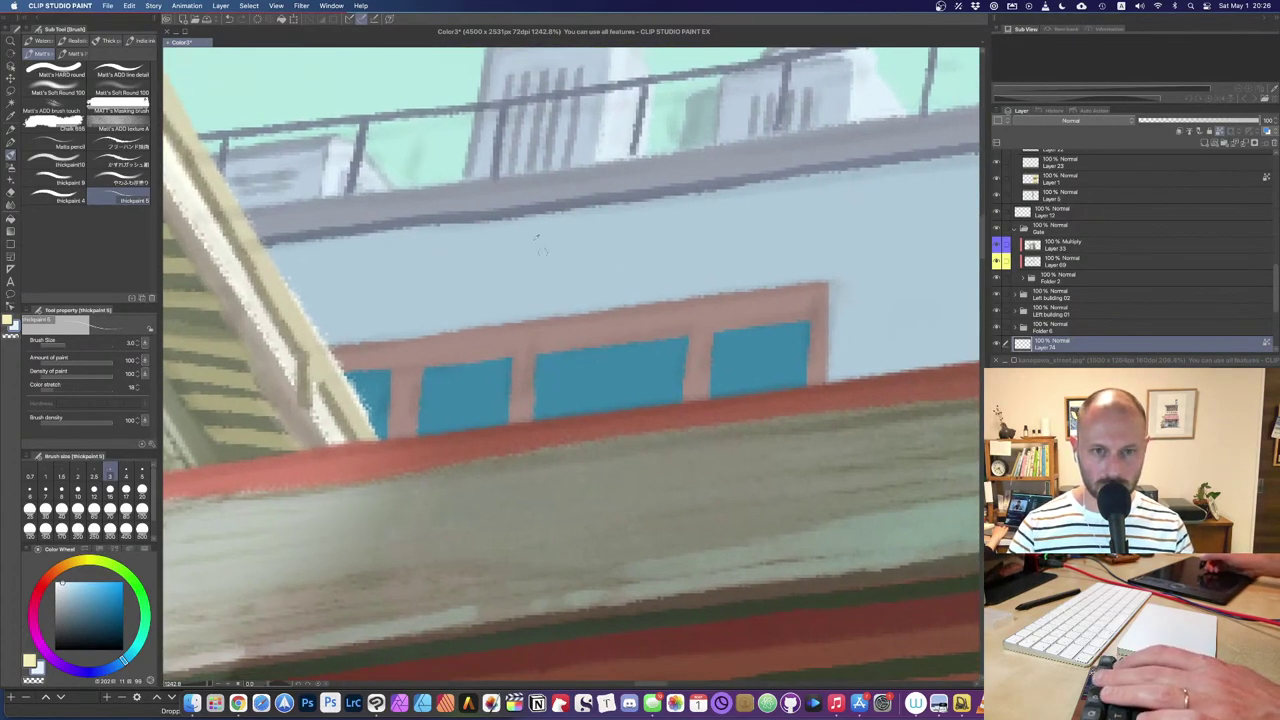
{"action": "left_click", "coordinate": [608, 199], "text": "alt"}
{"action": "scroll", "coordinate": [1106, 346], "scroll_direction": "down", "scroll_amount": 3}
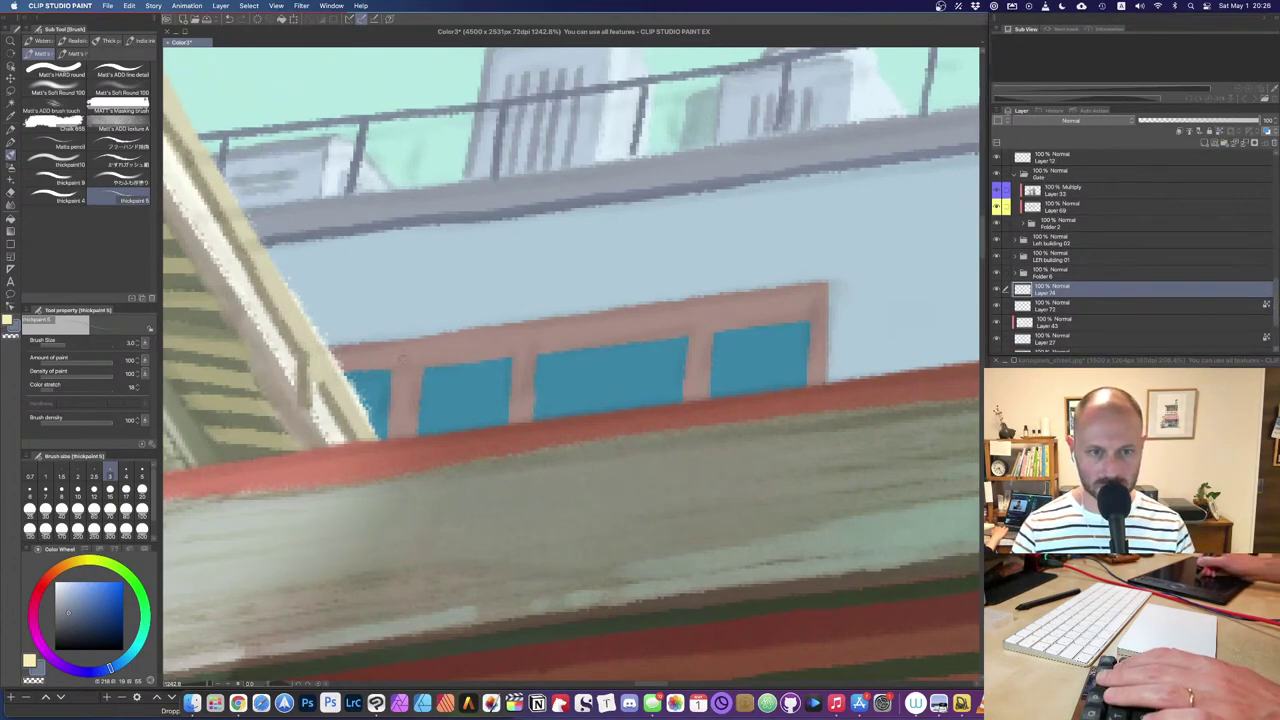
{"action": "key", "text": "bracketright"}
{"action": "key", "text": "bracketright"}
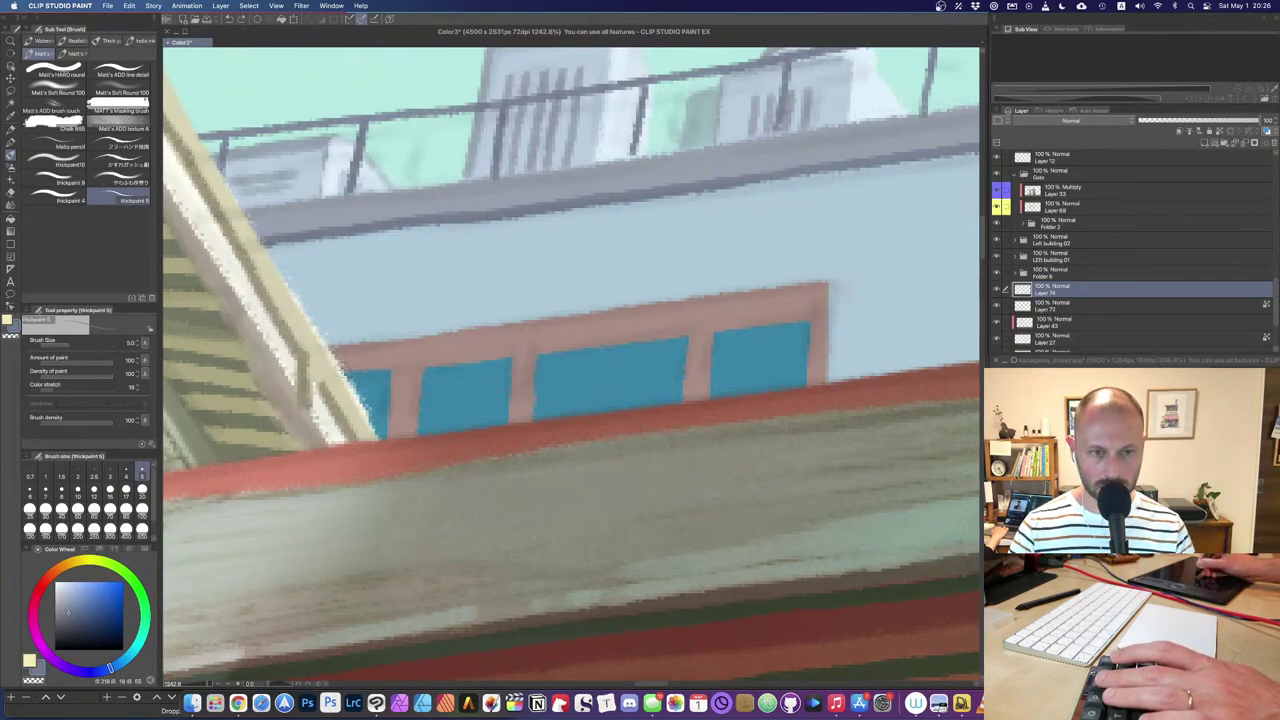
{"action": "left_click_drag", "start_coordinate": [420, 361], "coordinate": [510, 355]}
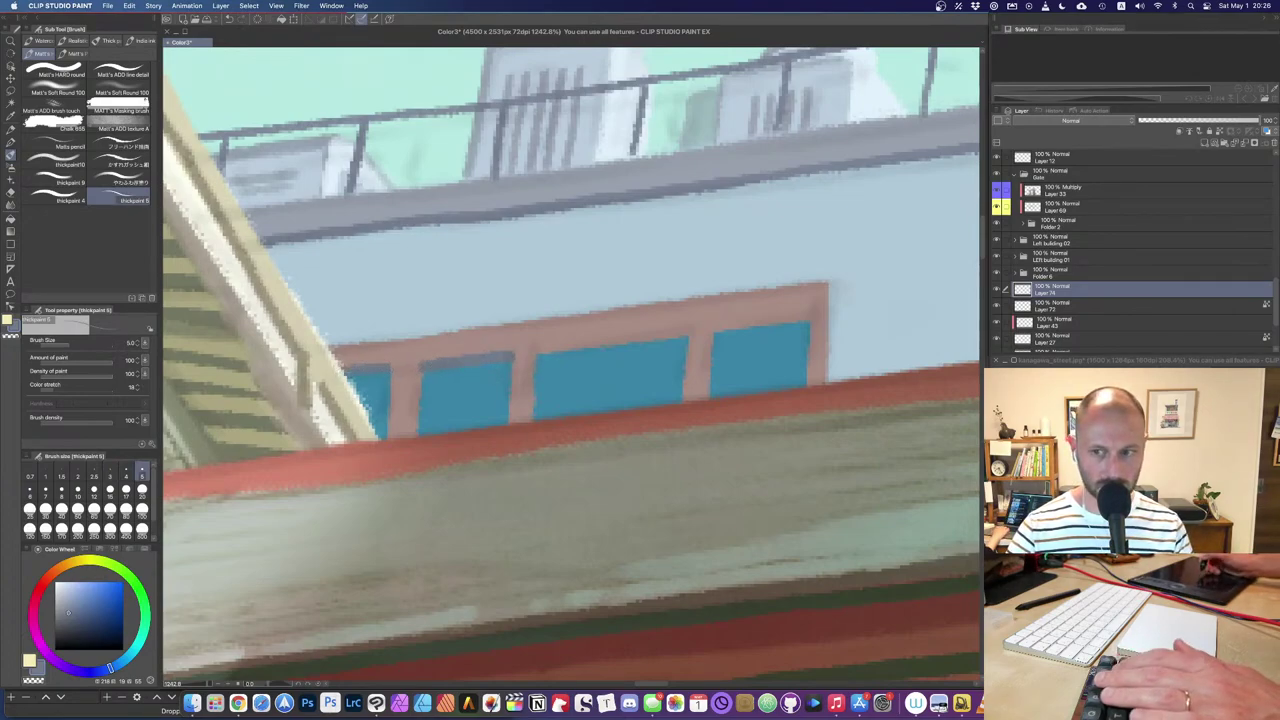
Step: Sample blue shadow tones from the reference photo and shade the top edges of the remaining window panes
{"action": "left_click", "coordinate": [1132, 500]}
{"action": "left_click", "coordinate": [1132, 500], "text": "alt"}
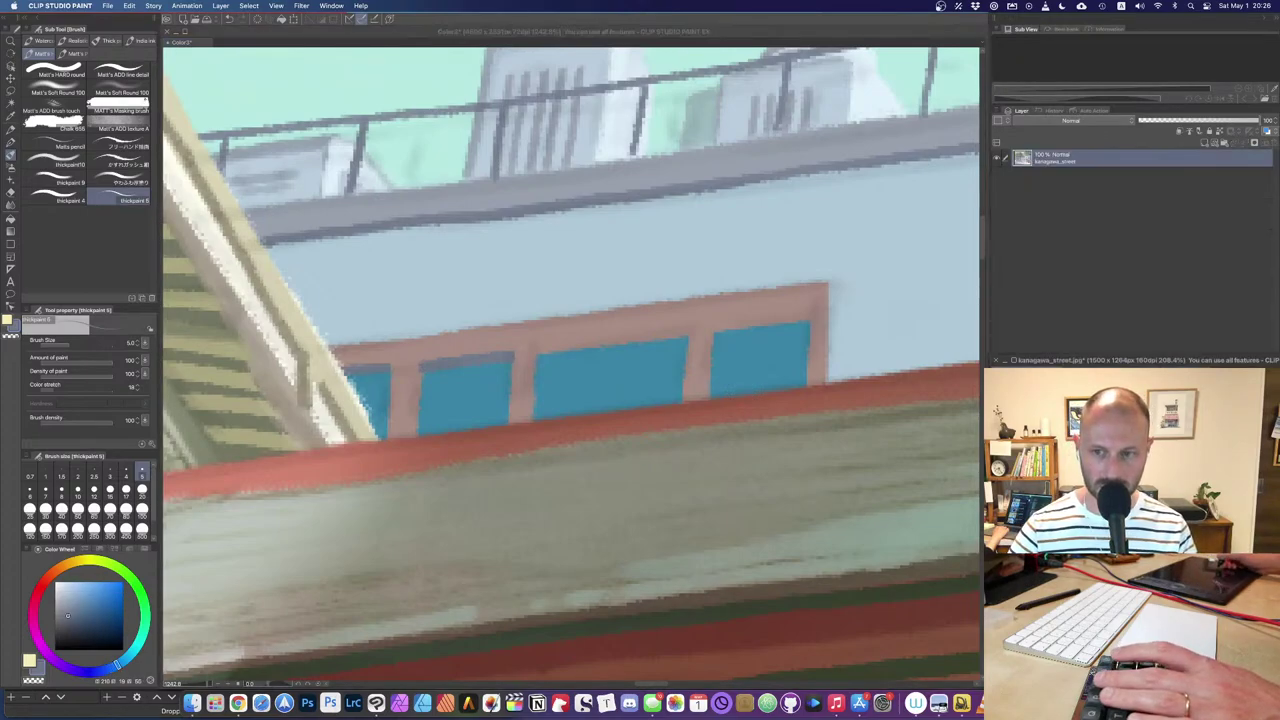
{"action": "left_click", "coordinate": [1132, 500], "text": "alt"}
{"action": "left_click", "coordinate": [1132, 500], "text": "alt"}
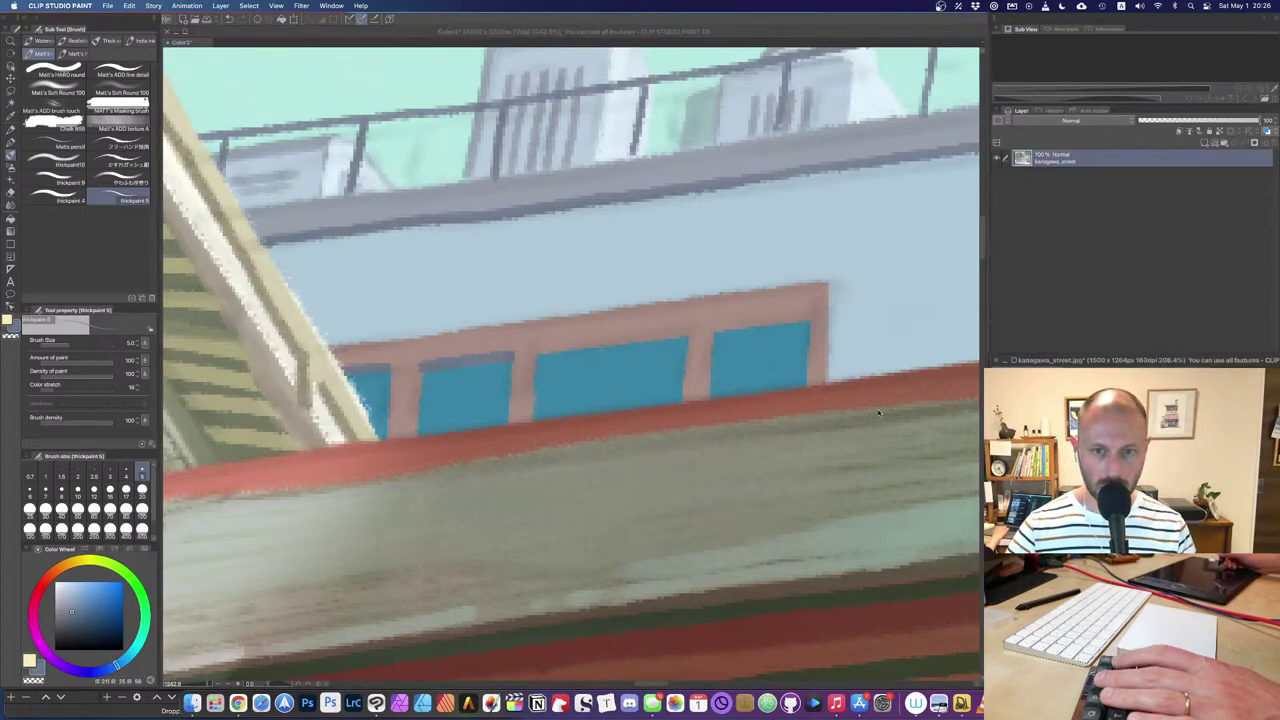
{"action": "key", "text": "ctrl+Tab"}
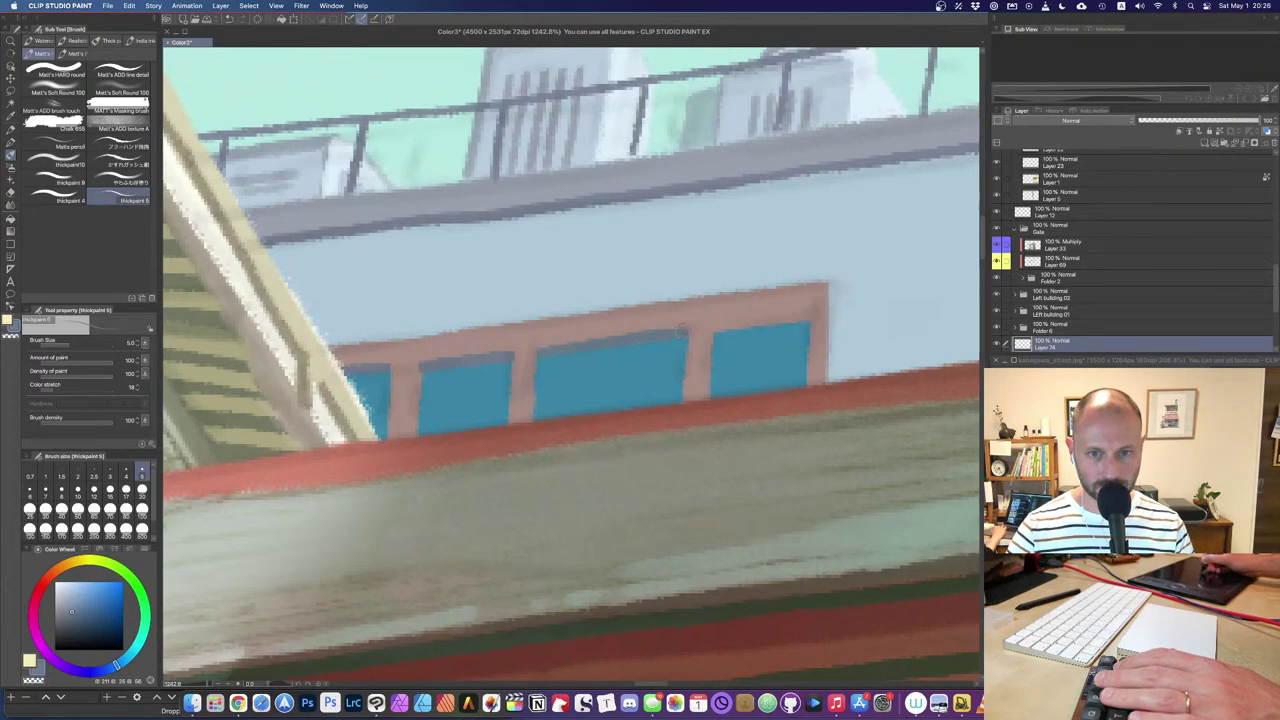
{"action": "left_click_drag", "start_coordinate": [534, 352], "coordinate": [795, 316]}
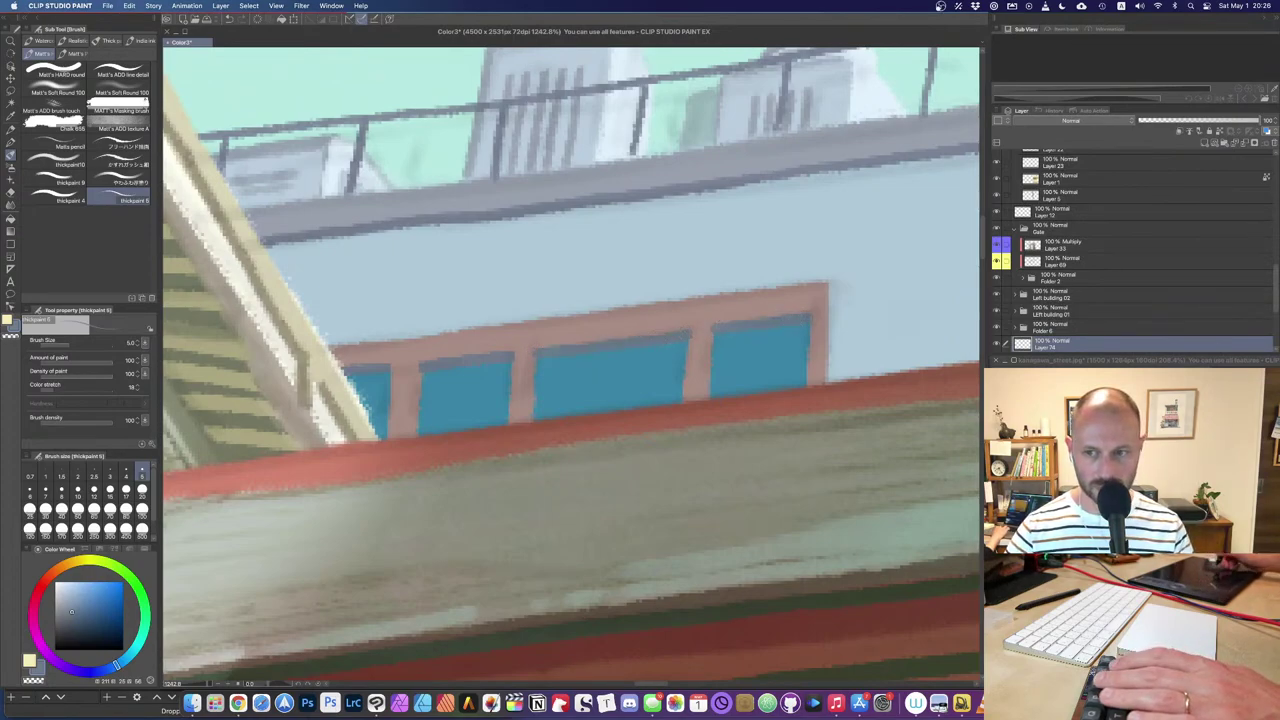
{"action": "key", "text": "ctrl+Tab"}
{"action": "left_click", "coordinate": [1132, 520], "text": "alt"}
{"action": "left_click", "coordinate": [395, 360]}
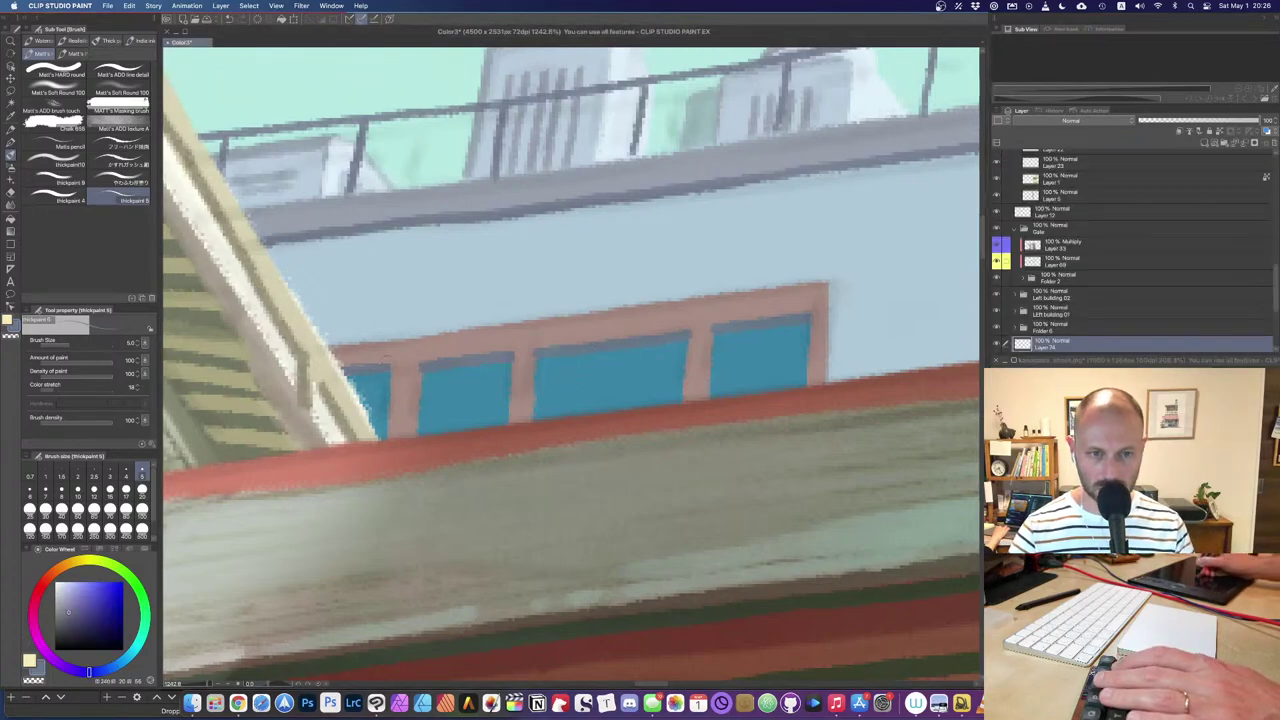
Step: Try a dark vertical shadow stroke down the far edges of the two leftmost window panes
{"action": "left_click_drag", "start_coordinate": [388, 367], "coordinate": [388, 437]}
{"action": "key", "text": "super+z"}
{"action": "left_click_drag", "start_coordinate": [516, 368], "coordinate": [509, 423]}
{"action": "key", "text": "super+z"}
{"action": "left_click_drag", "start_coordinate": [514, 362], "coordinate": [509, 419]}
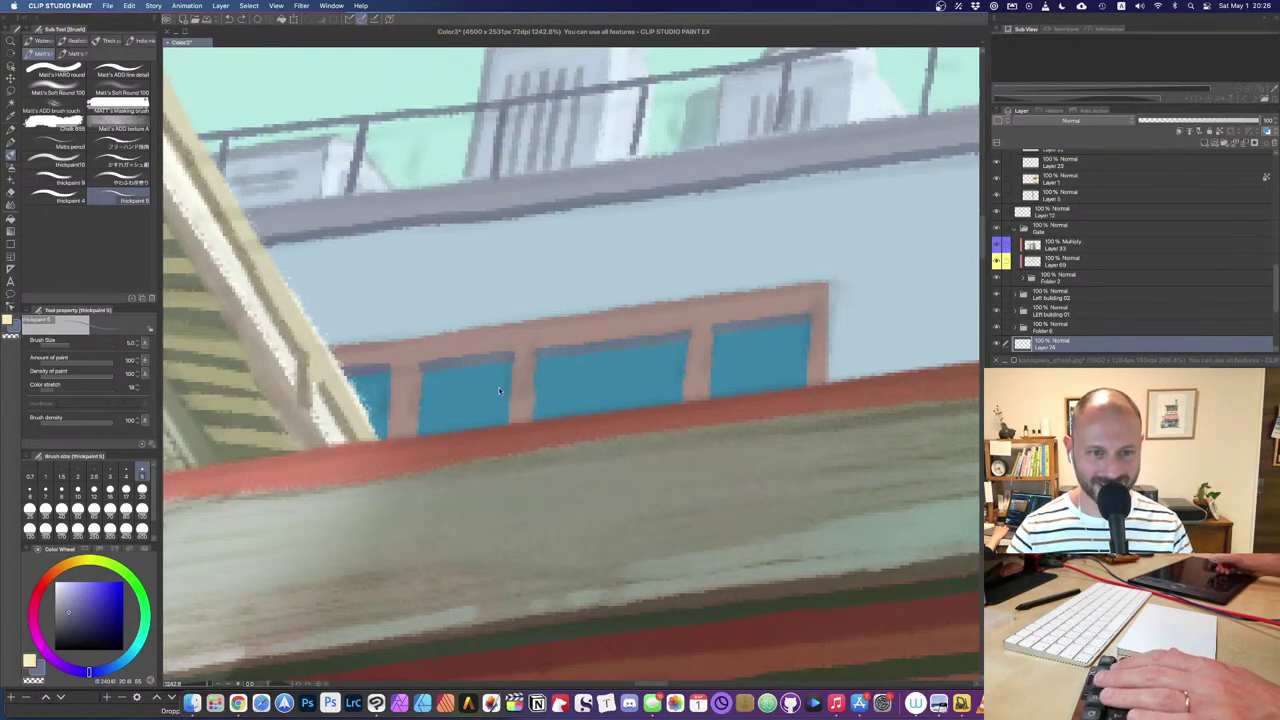
Step: Undo the trial edge stroke and shade the left edges of the three larger panes in dark blue-grey sampled from the ledge line
{"action": "left_click", "coordinate": [362, 232], "text": "alt"}
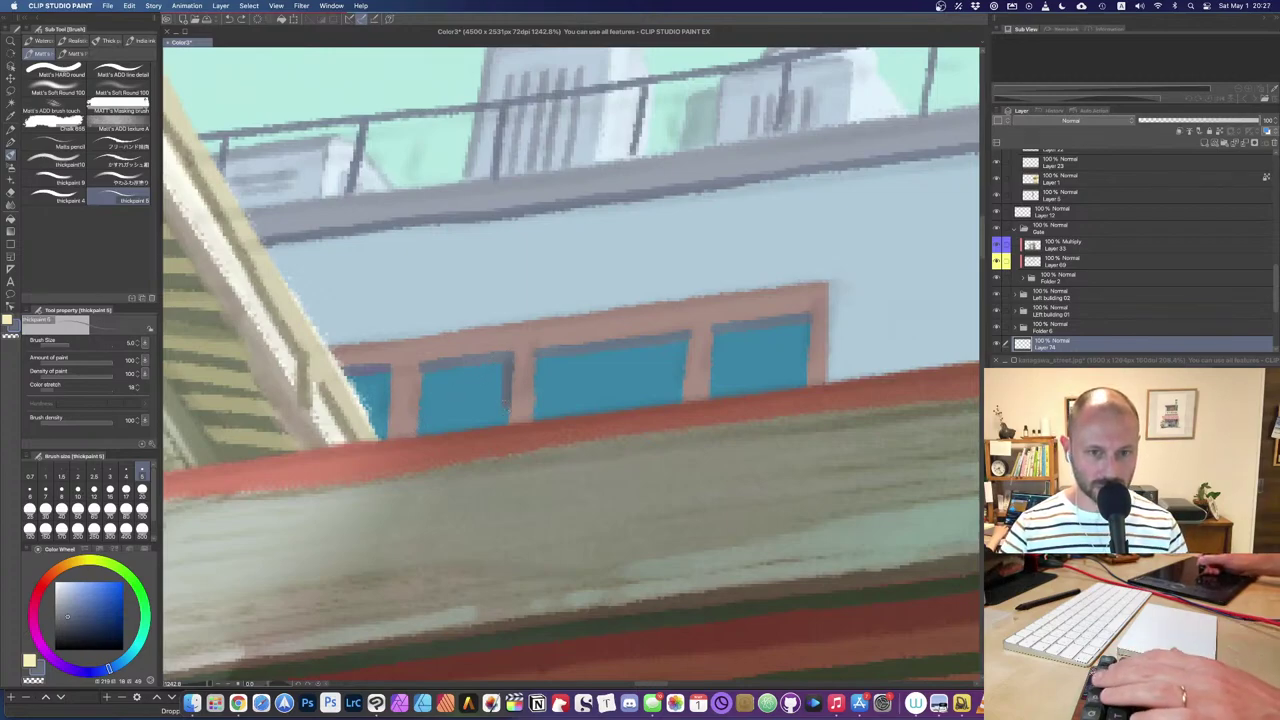
{"action": "key", "text": "super+z"}
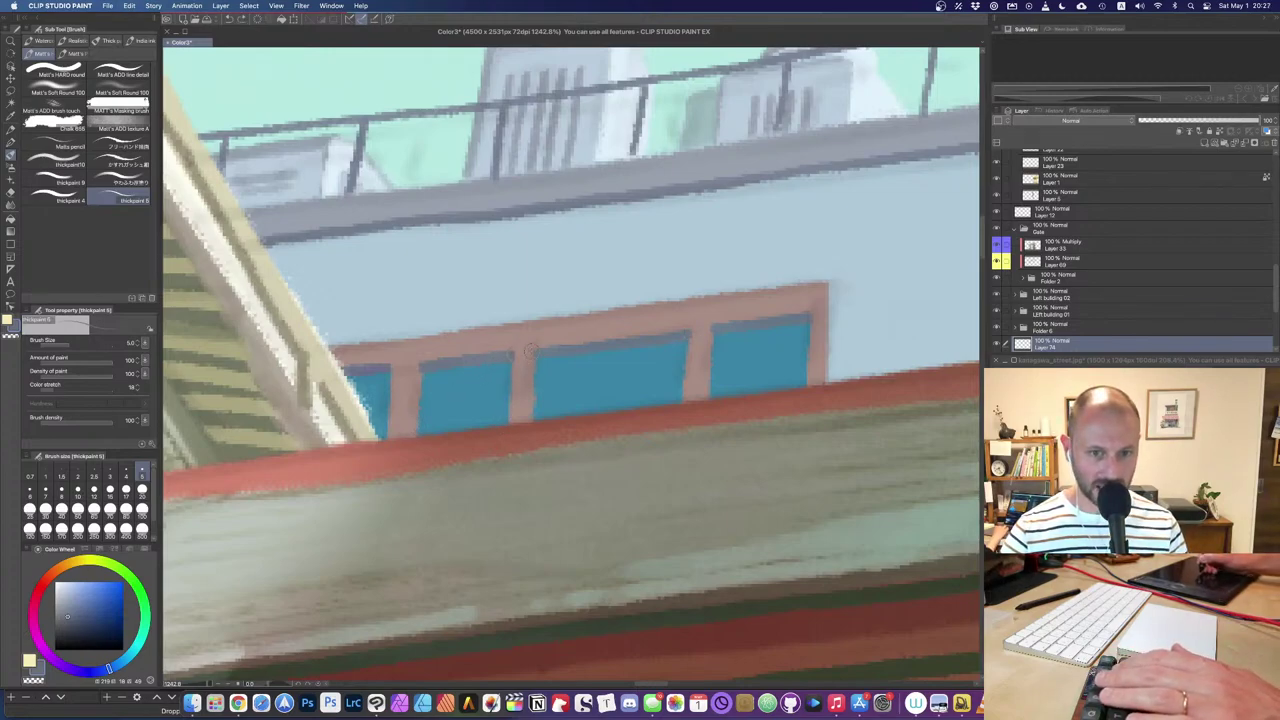
{"action": "left_click_drag", "start_coordinate": [530, 349], "coordinate": [533, 422]}
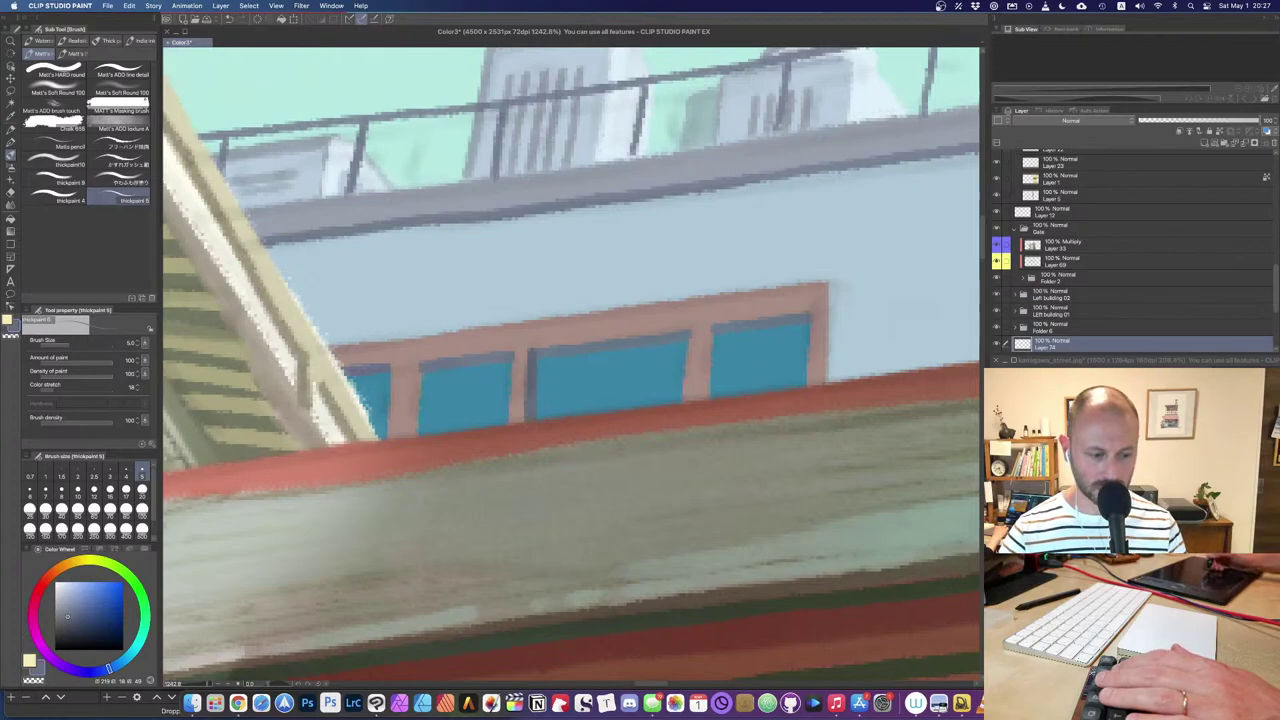
{"action": "left_click_drag", "start_coordinate": [710, 330], "coordinate": [712, 400]}
{"action": "left_click_drag", "start_coordinate": [418, 358], "coordinate": [418, 422]}
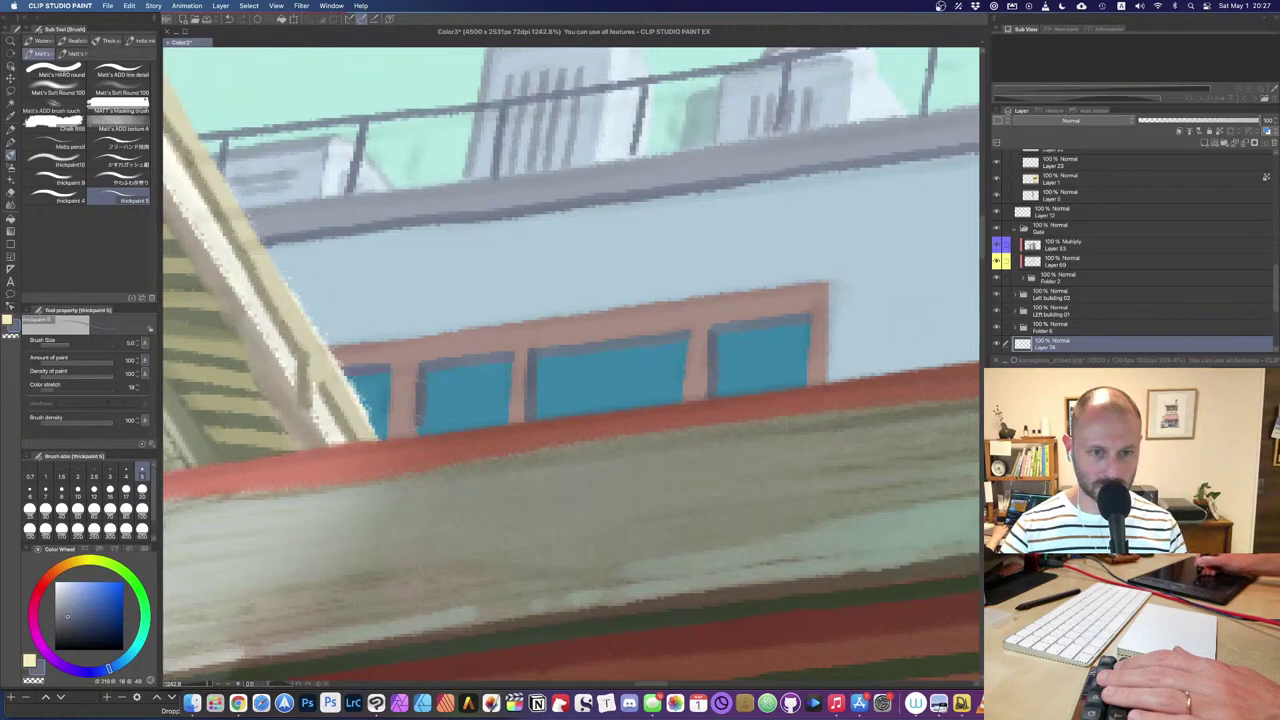
Step: Draw a thin dark blue-grey line along the window frame's upper beam, undoing the first trial stroke
{"action": "left_click_drag", "start_coordinate": [334, 356], "coordinate": [572, 327]}
{"action": "key", "text": "super+z"}
{"action": "left_click_drag", "start_coordinate": [350, 353], "coordinate": [810, 295]}
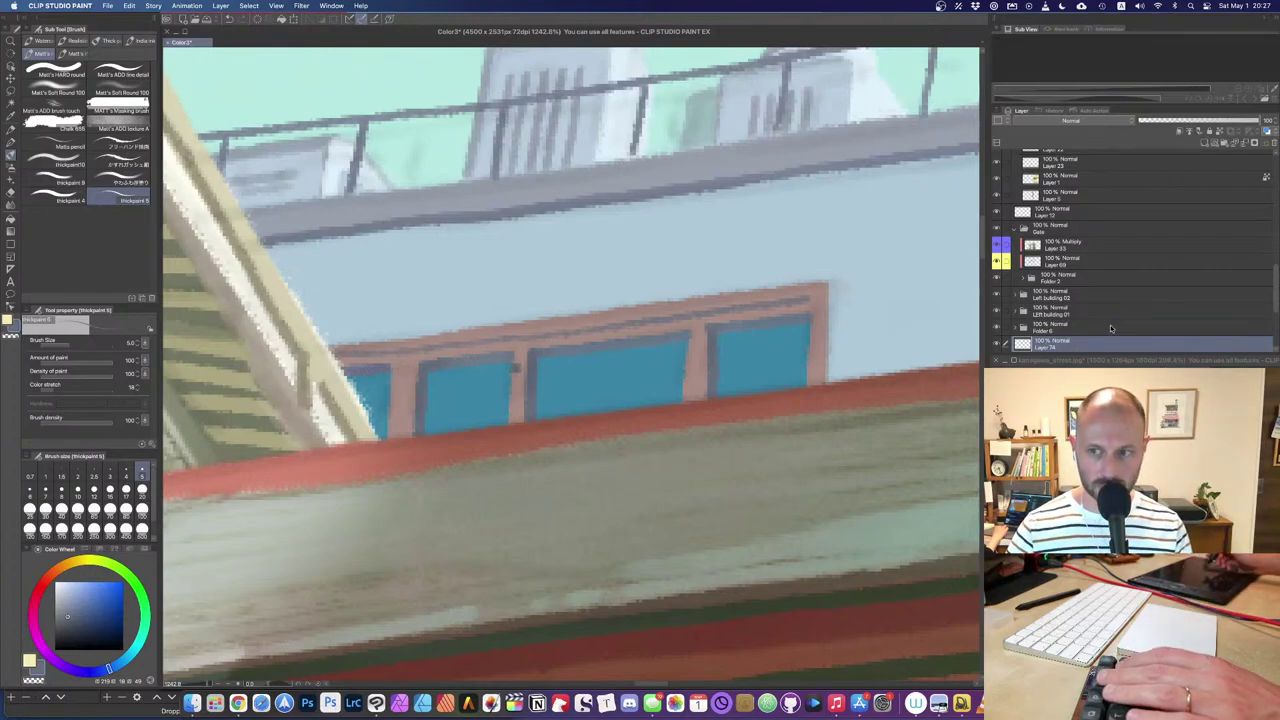
Step: Check Layer 27's content by toggling its visibility, select it and sample a light blue from the reference photo
{"action": "scroll", "coordinate": [1275, 322], "scroll_direction": "down", "scroll_amount": 3}
{"action": "scroll", "coordinate": [1275, 322], "scroll_direction": "down", "scroll_amount": 2}
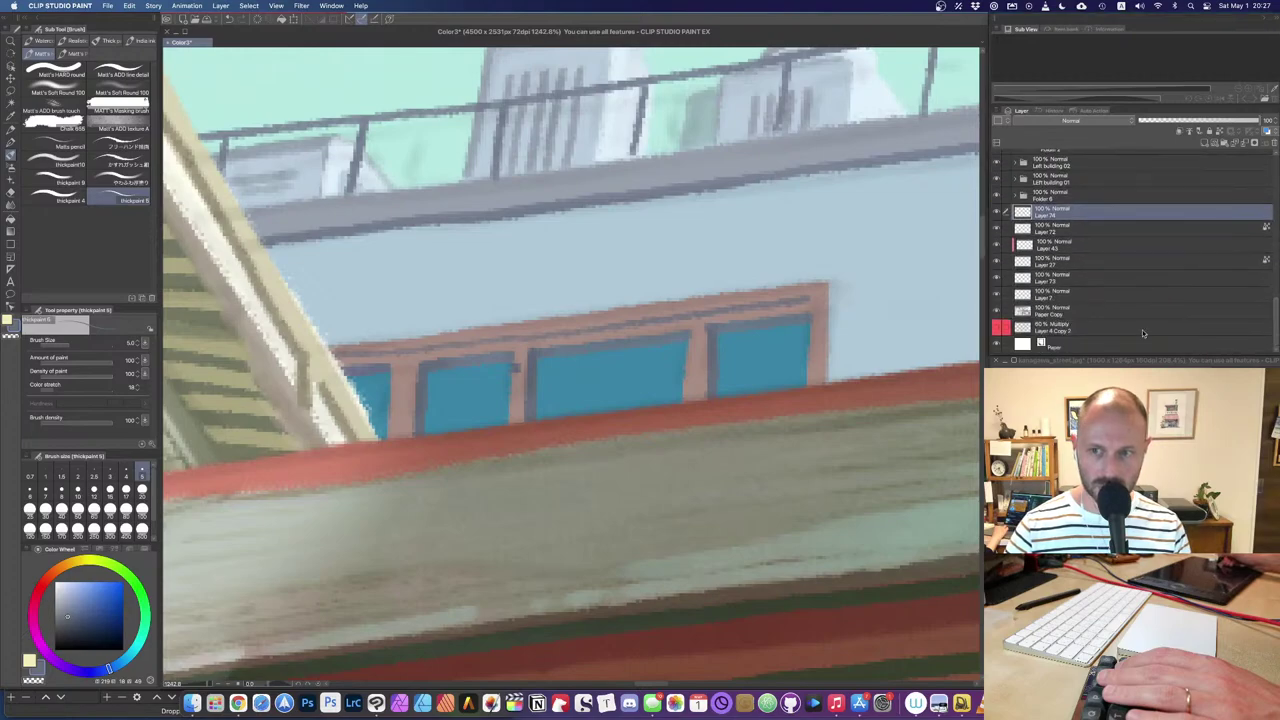
{"action": "left_click", "coordinate": [995, 261]}
{"action": "left_click", "coordinate": [995, 262]}
{"action": "left_click", "coordinate": [1012, 266]}
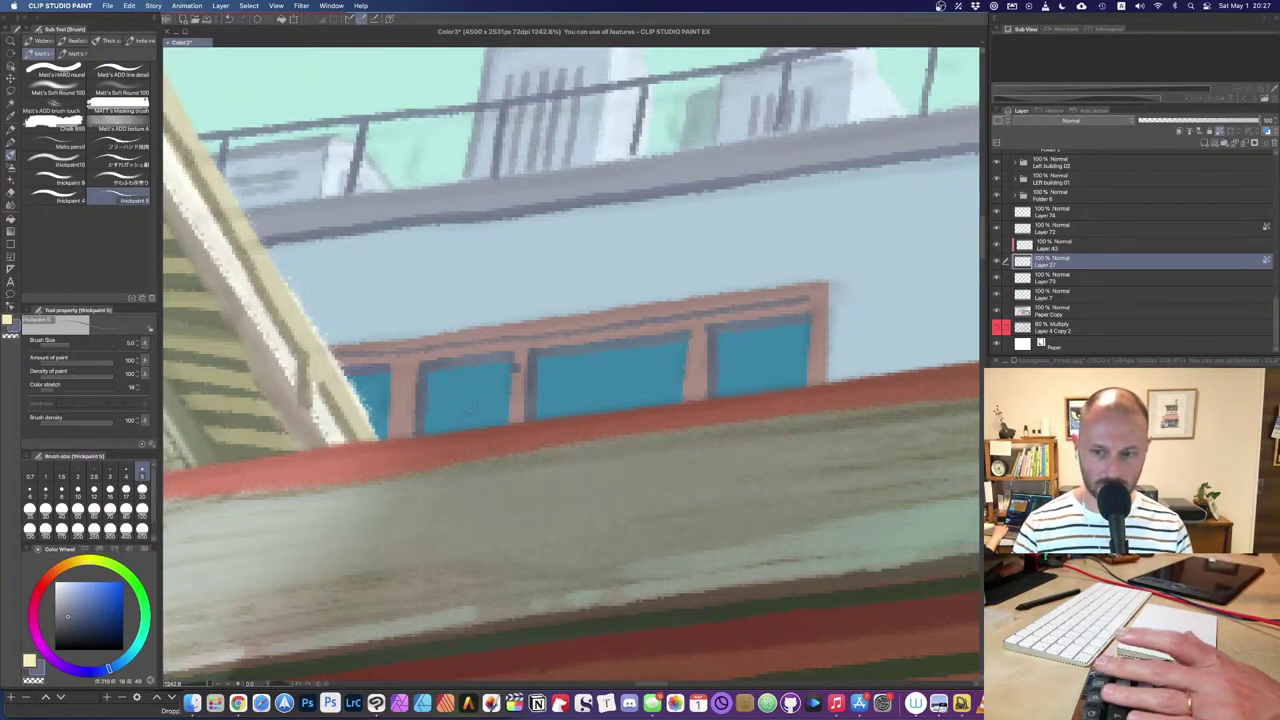
{"action": "left_click", "coordinate": [1132, 520]}
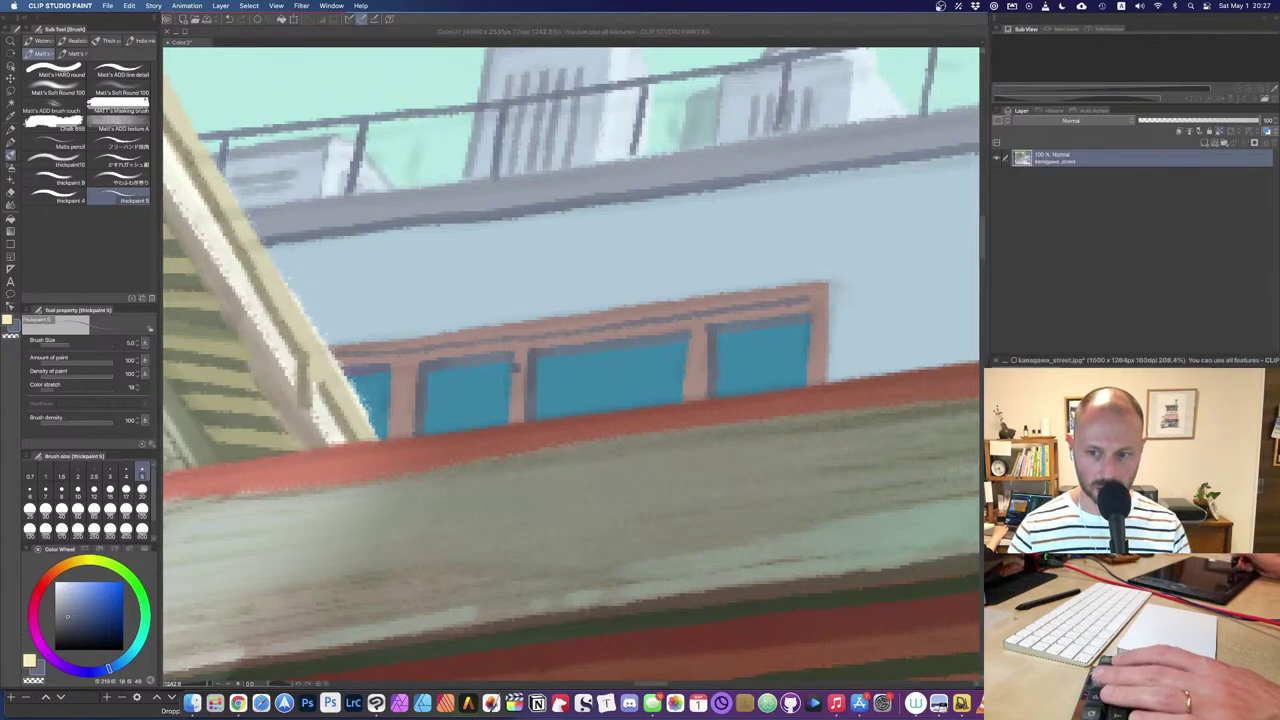
{"action": "left_click", "coordinate": [1132, 520], "text": "alt"}
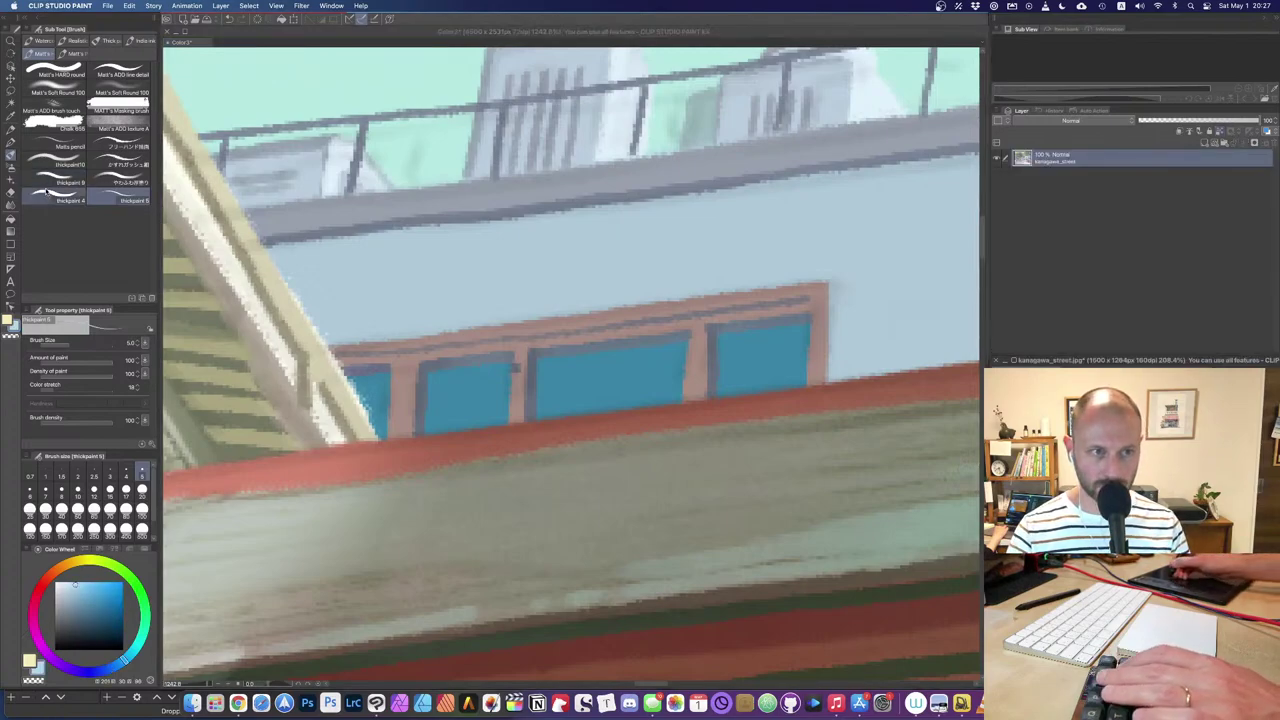
Step: Switch to the thickpaint 9 brush and set its size to 30
{"action": "left_click", "coordinate": [46, 184]}
{"action": "key", "text": "bracketleft"}
{"action": "key", "text": "bracketright"}
{"action": "key", "text": "bracketright"}
{"action": "left_click", "coordinate": [376, 386]}
{"action": "key", "text": "bracketright"}
{"action": "key", "text": "bracketright"}
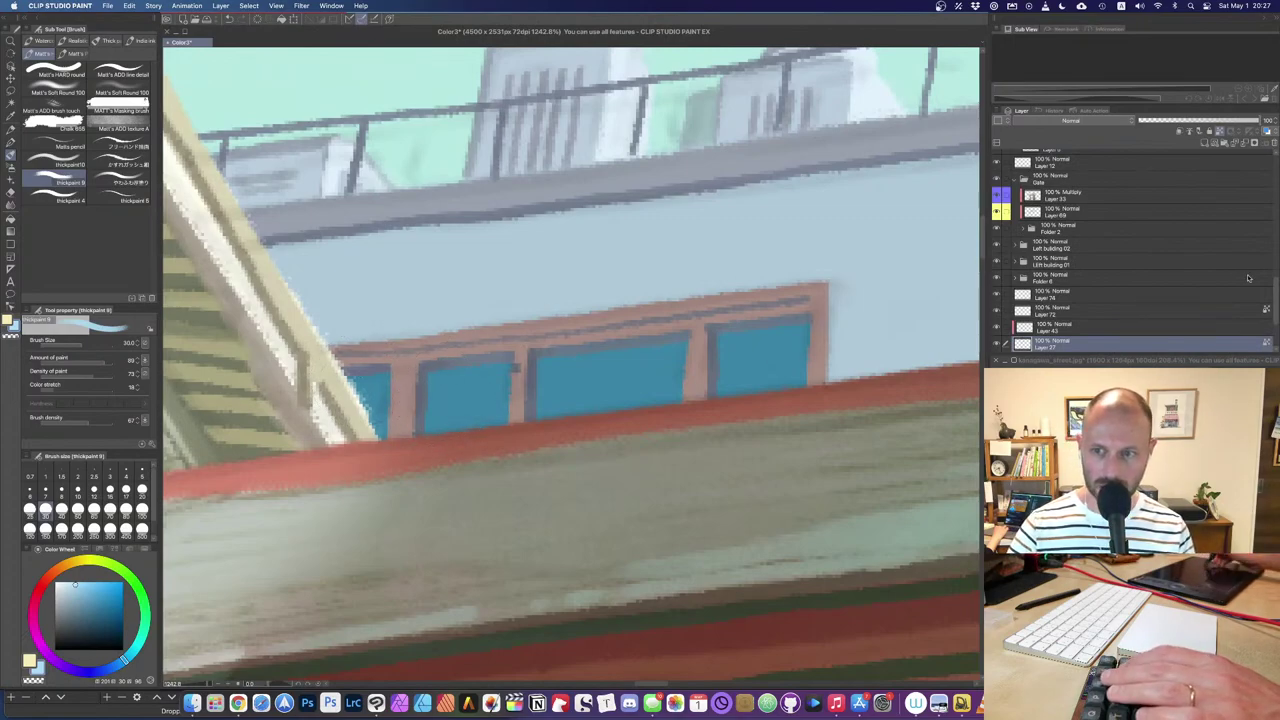
Step: Toggle Layer 27 and Layer 43 to identify the window panes, select Layer 43 and paint the three larger panes light blue
{"action": "scroll", "coordinate": [1068, 308], "scroll_direction": "down", "scroll_amount": 3}
{"action": "left_click", "coordinate": [996, 281]}
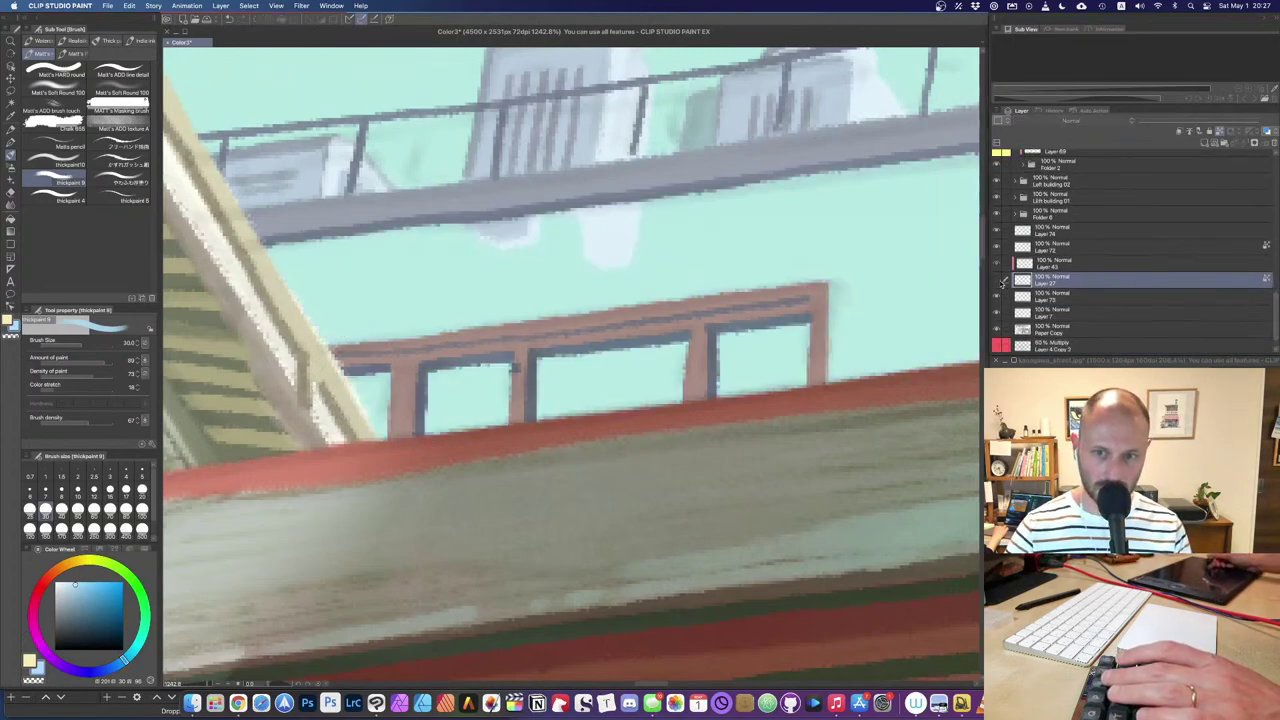
{"action": "left_click", "coordinate": [996, 281]}
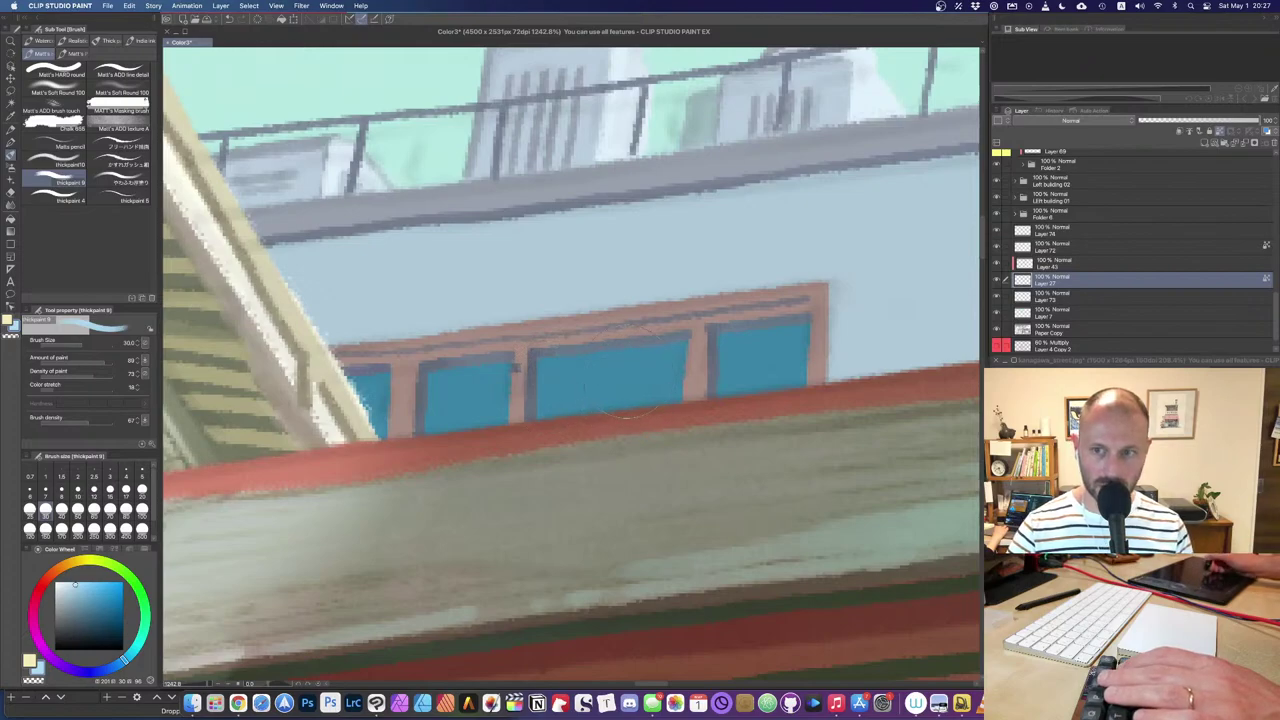
{"action": "left_click", "coordinate": [996, 264]}
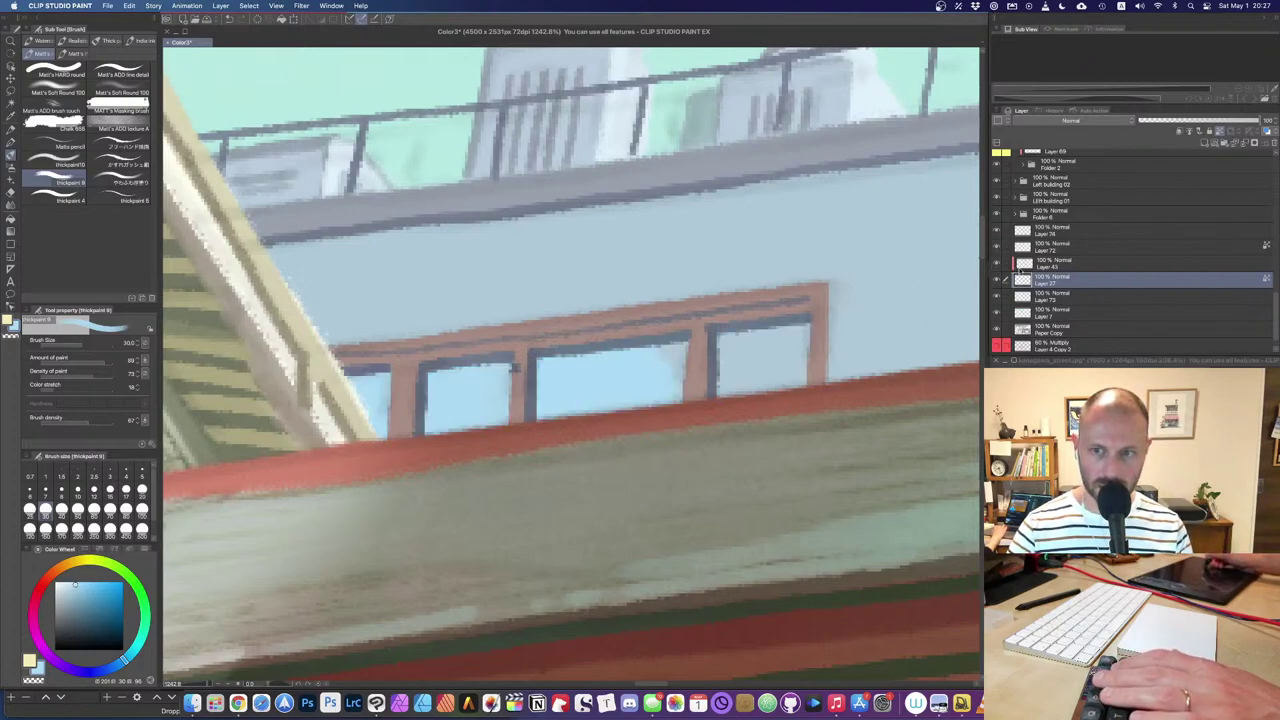
{"action": "left_click", "coordinate": [1044, 265]}
{"action": "mouse_move", "coordinate": [572, 378]}
{"action": "left_mouse_down"}
{"action": "mouse_move", "coordinate": [609, 377]}
{"action": "mouse_move", "coordinate": [497, 399]}
{"action": "mouse_move", "coordinate": [648, 370]}
{"action": "left_mouse_up"}
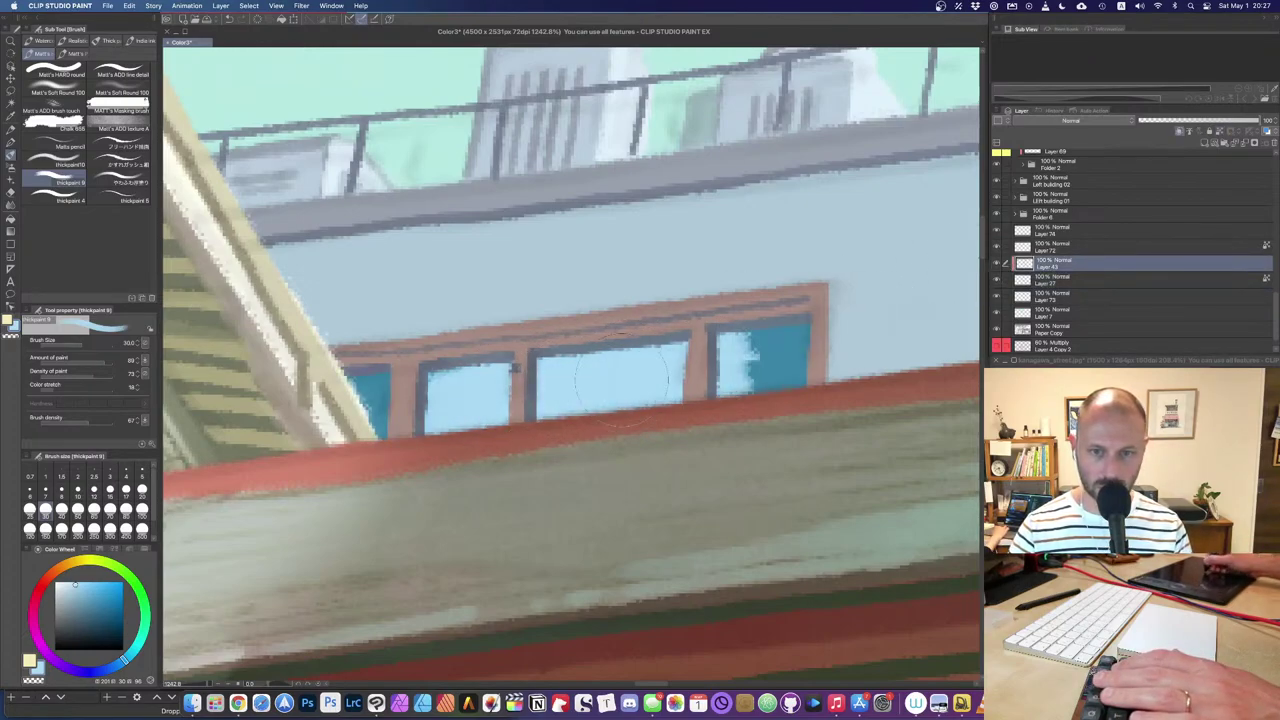
{"action": "left_click_drag", "start_coordinate": [740, 360], "coordinate": [805, 355]}
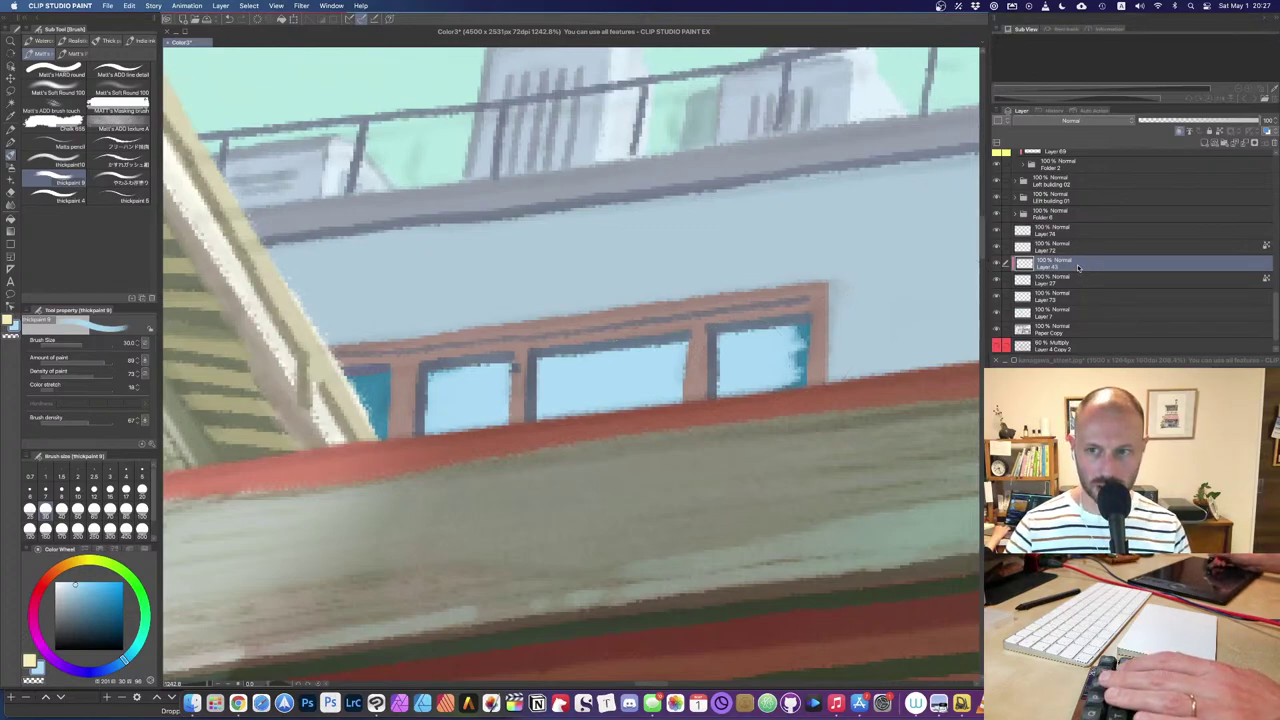
Step: Release Layer 43 from clipping to the layer below and fill the remaining dark parts of the panes with light blue
{"action": "right_click", "coordinate": [1026, 268]}
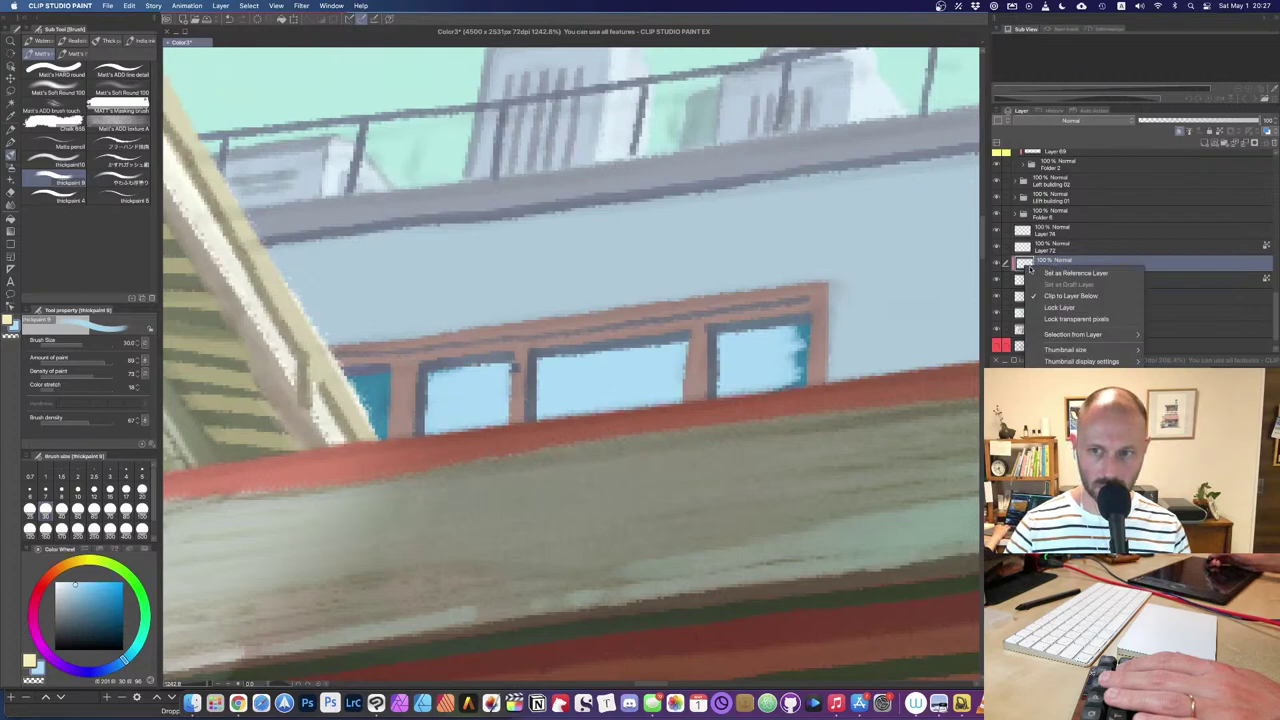
{"action": "left_click", "coordinate": [1070, 296]}
{"action": "mouse_move", "coordinate": [795, 335]}
{"action": "left_mouse_down"}
{"action": "mouse_move", "coordinate": [782, 360]}
{"action": "mouse_move", "coordinate": [792, 345]}
{"action": "left_mouse_up"}
{"action": "left_click_drag", "start_coordinate": [465, 372], "coordinate": [357, 398]}
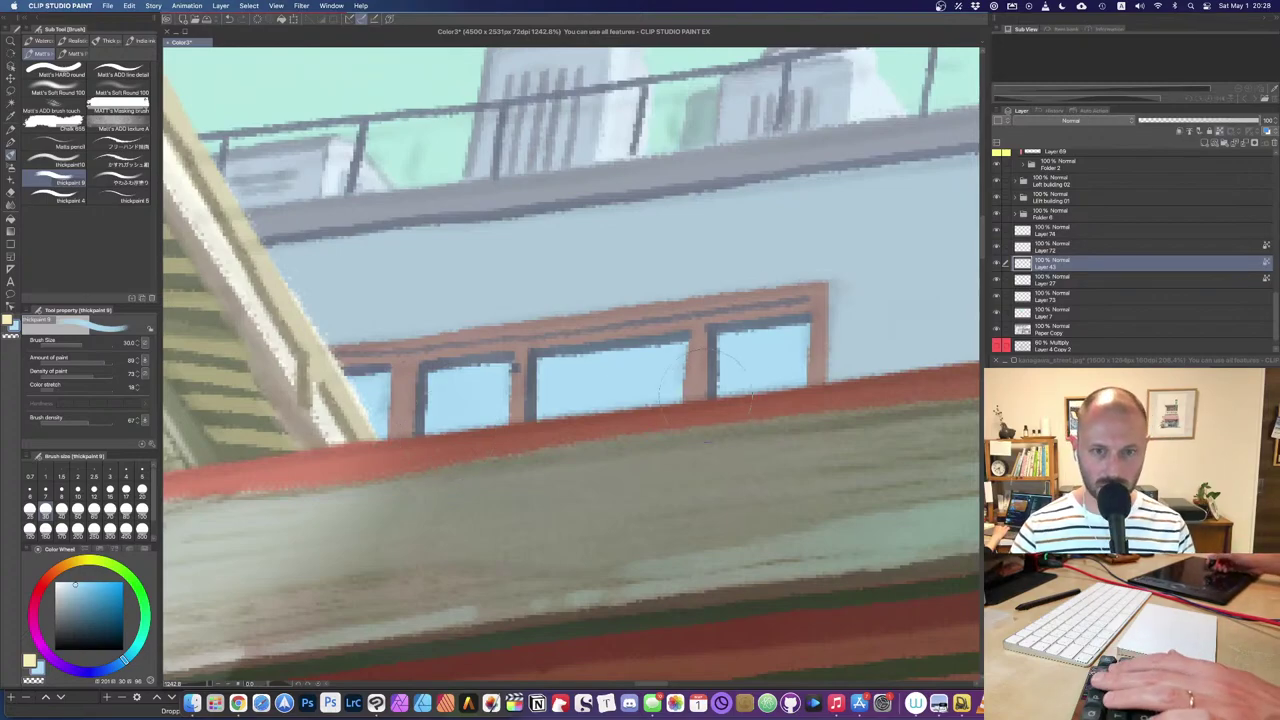
Step: Sample a deeper blue from the reference photo, mix a muted teal from the sky colour and brush it into the panes
{"action": "left_click", "coordinate": [1130, 480]}
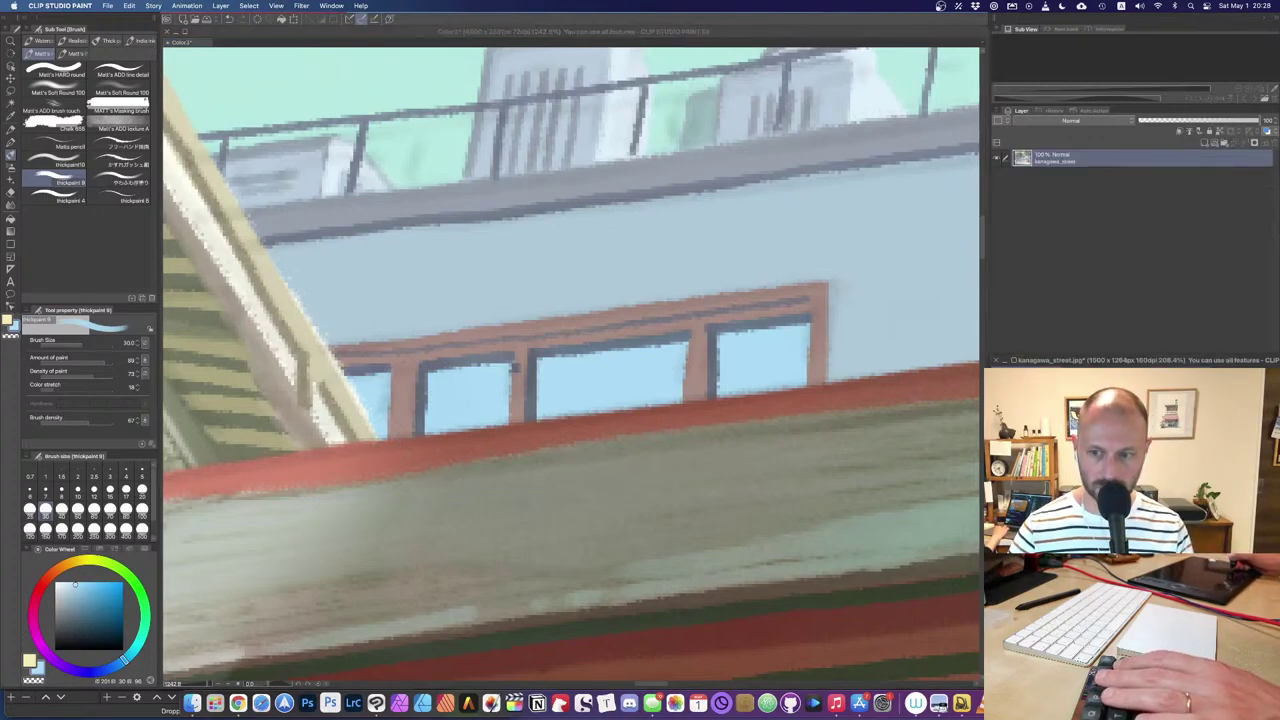
{"action": "key", "text": "ctrl+Tab"}
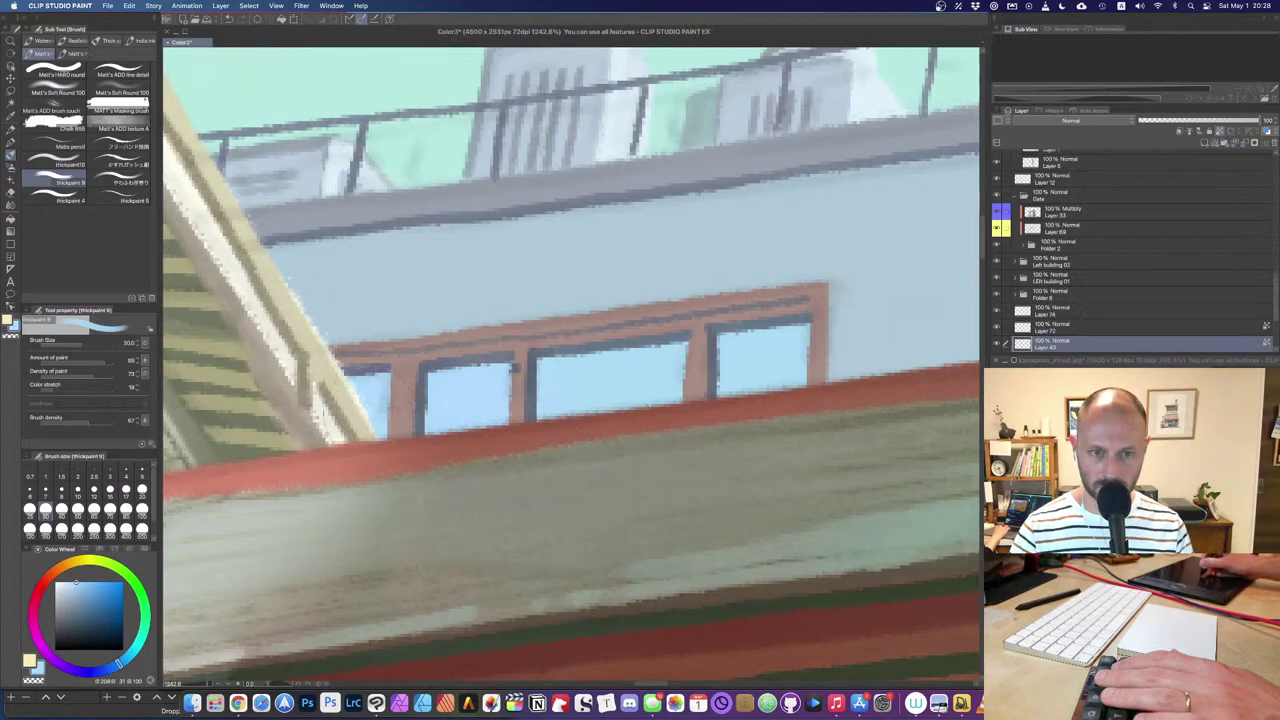
{"action": "scroll", "coordinate": [748, 445], "scroll_direction": "down", "scroll_amount": 5}
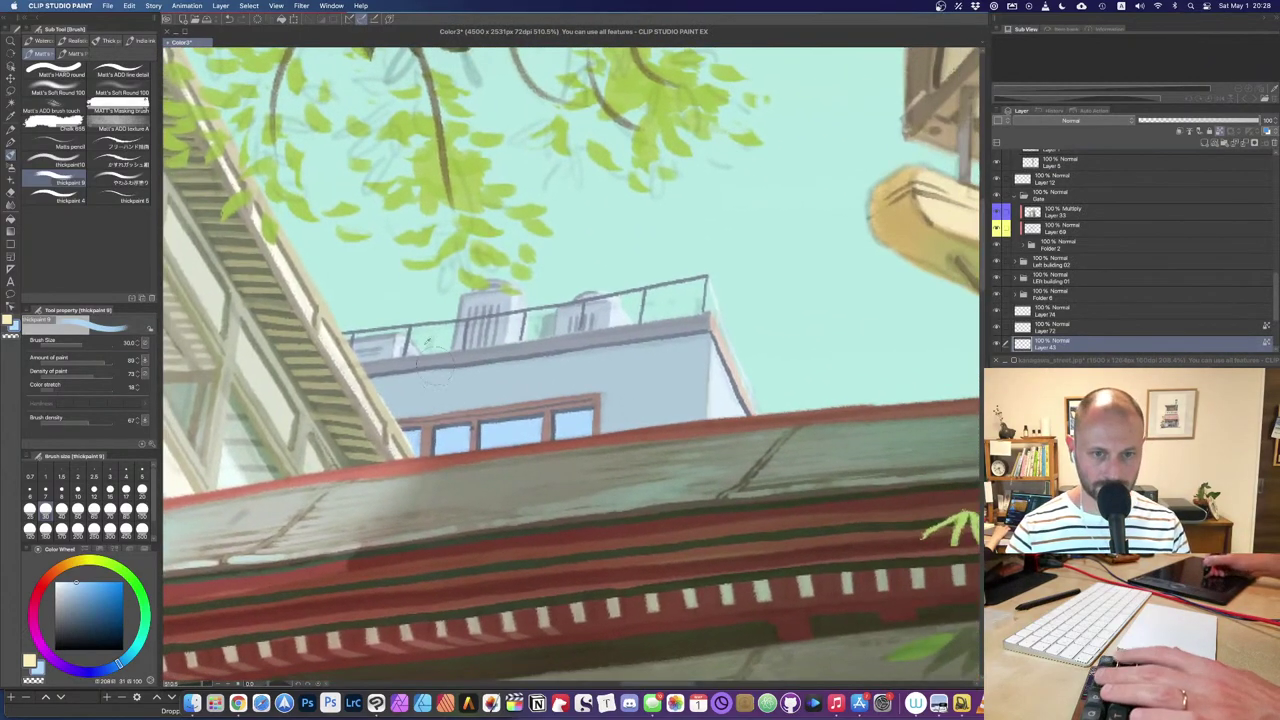
{"action": "left_click", "coordinate": [421, 297], "text": "alt"}
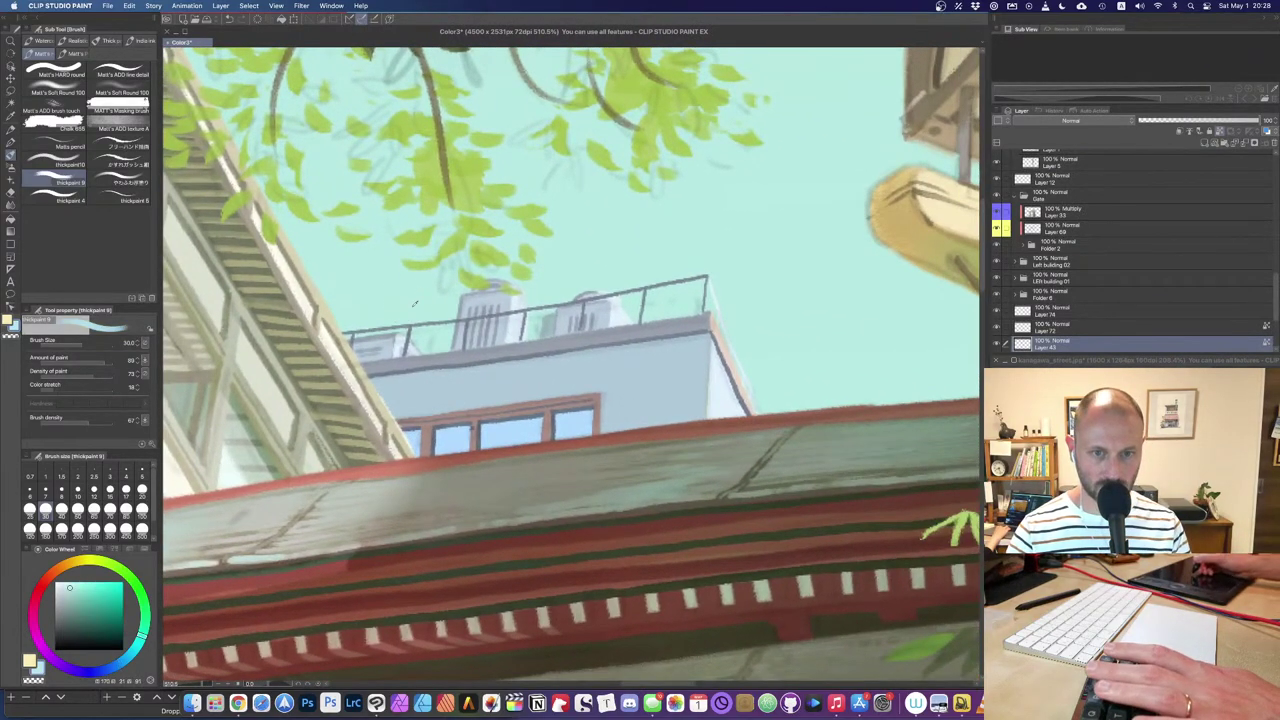
{"action": "left_click_drag", "start_coordinate": [71, 588], "coordinate": [81, 598]}
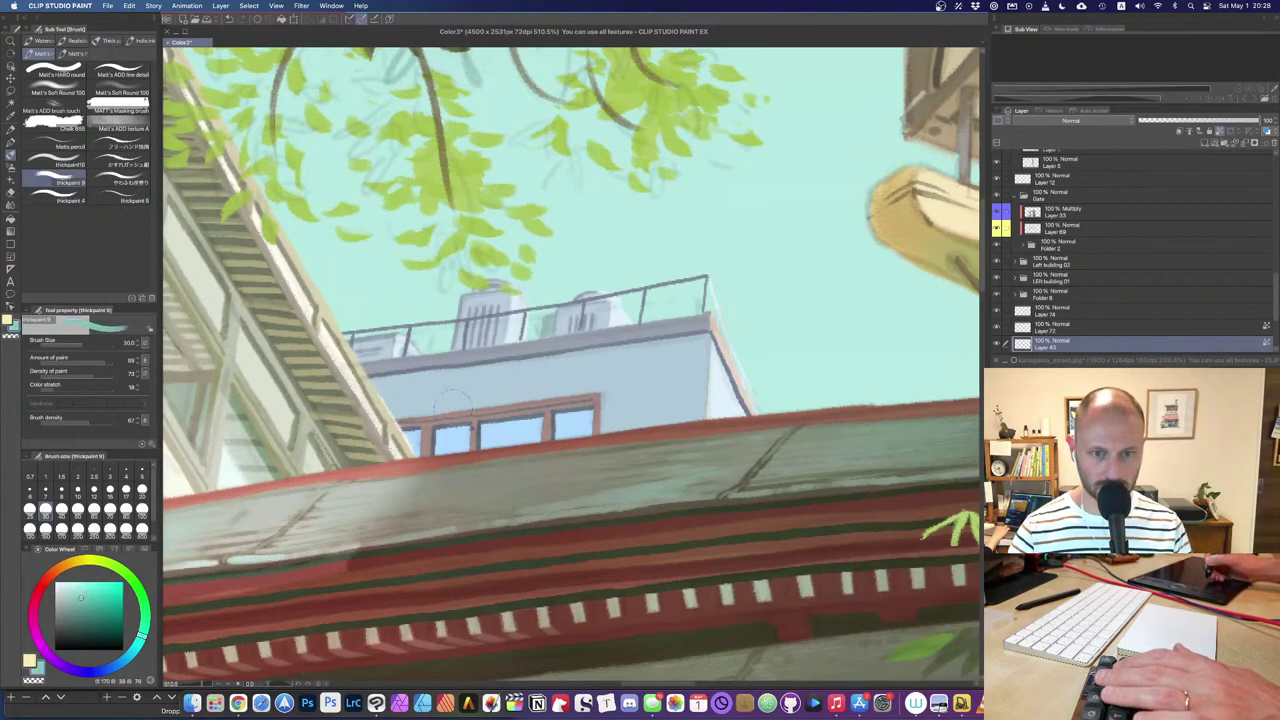
{"action": "left_click_drag", "start_coordinate": [440, 432], "coordinate": [456, 452]}
{"action": "mouse_move", "coordinate": [412, 433]}
{"action": "left_mouse_down"}
{"action": "mouse_move", "coordinate": [414, 454]}
{"action": "mouse_move", "coordinate": [455, 450]}
{"action": "left_mouse_up"}
{"action": "left_click_drag", "start_coordinate": [486, 446], "coordinate": [537, 423]}
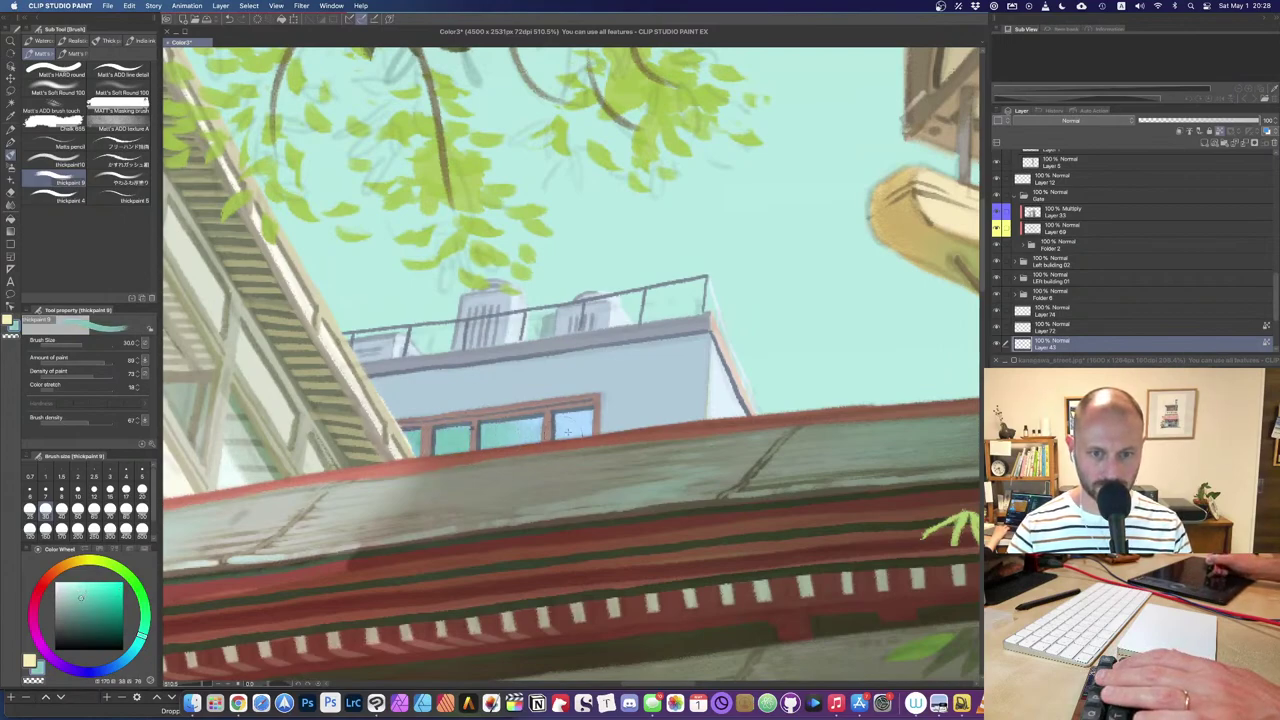
Step: Soften the teal in the second and third panes with light blue sampled from the last pane, and resample the teal
{"action": "left_click", "coordinate": [574, 424], "text": "alt"}
{"action": "left_click_drag", "start_coordinate": [438, 452], "coordinate": [530, 417]}
{"action": "left_click", "coordinate": [523, 430], "text": "alt"}
Step: Reduce the brush to size 25 and paint sky-coloured reflections and teal tints into the three larger panes
{"action": "key", "text": "["}
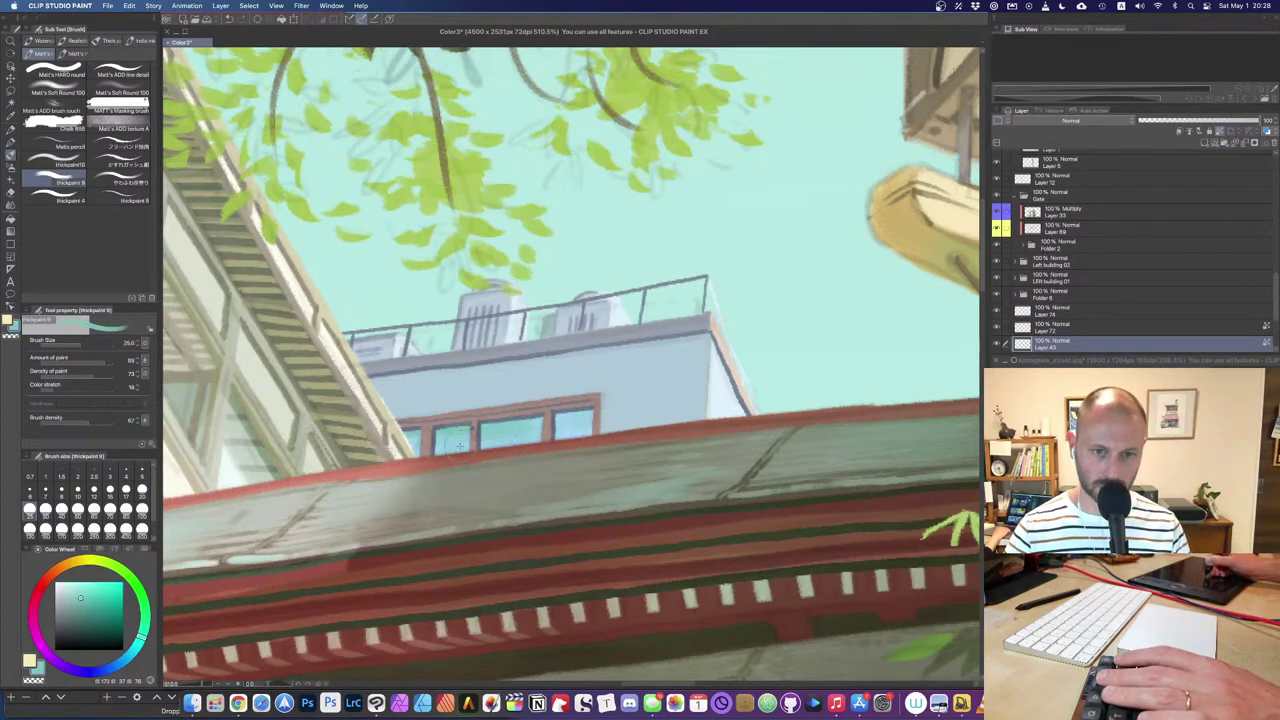
{"action": "left_click", "coordinate": [614, 240], "text": "alt"}
{"action": "left_click_drag", "start_coordinate": [452, 446], "coordinate": [558, 430]}
{"action": "left_click_drag", "start_coordinate": [468, 438], "coordinate": [440, 446]}
{"action": "left_click", "coordinate": [488, 432], "text": "alt"}
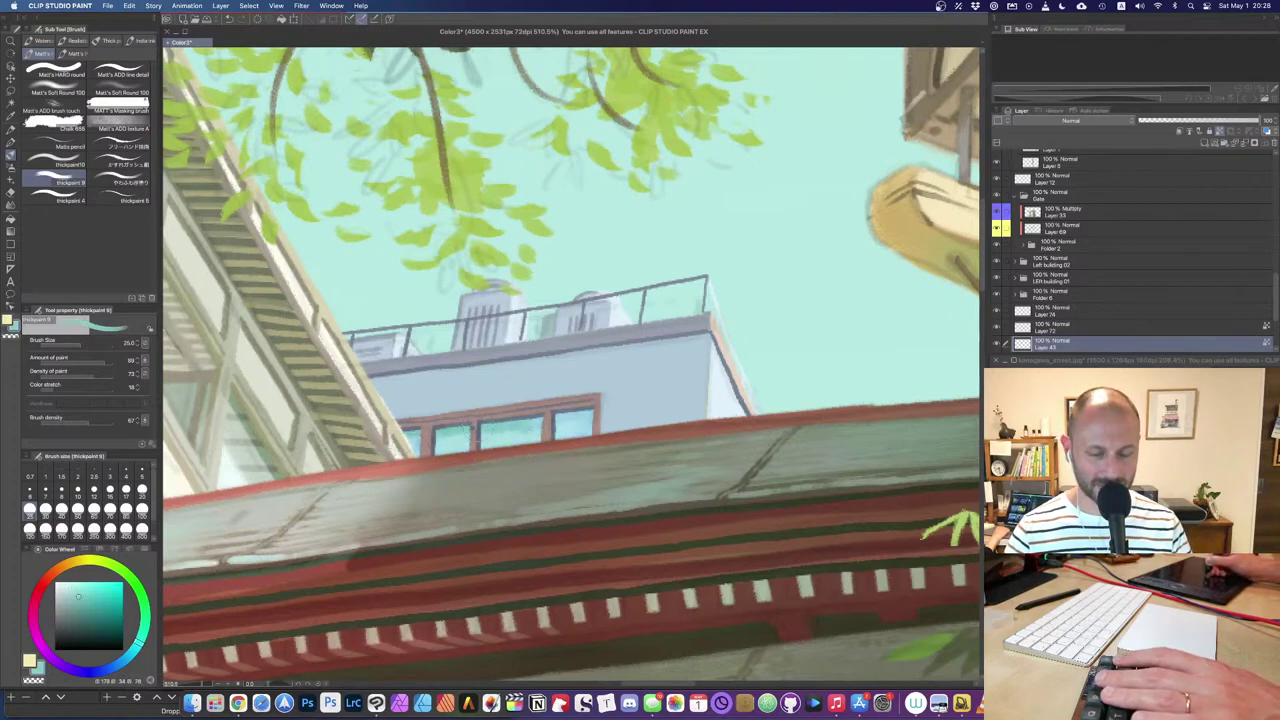
{"action": "left_click_drag", "start_coordinate": [560, 425], "coordinate": [586, 418]}
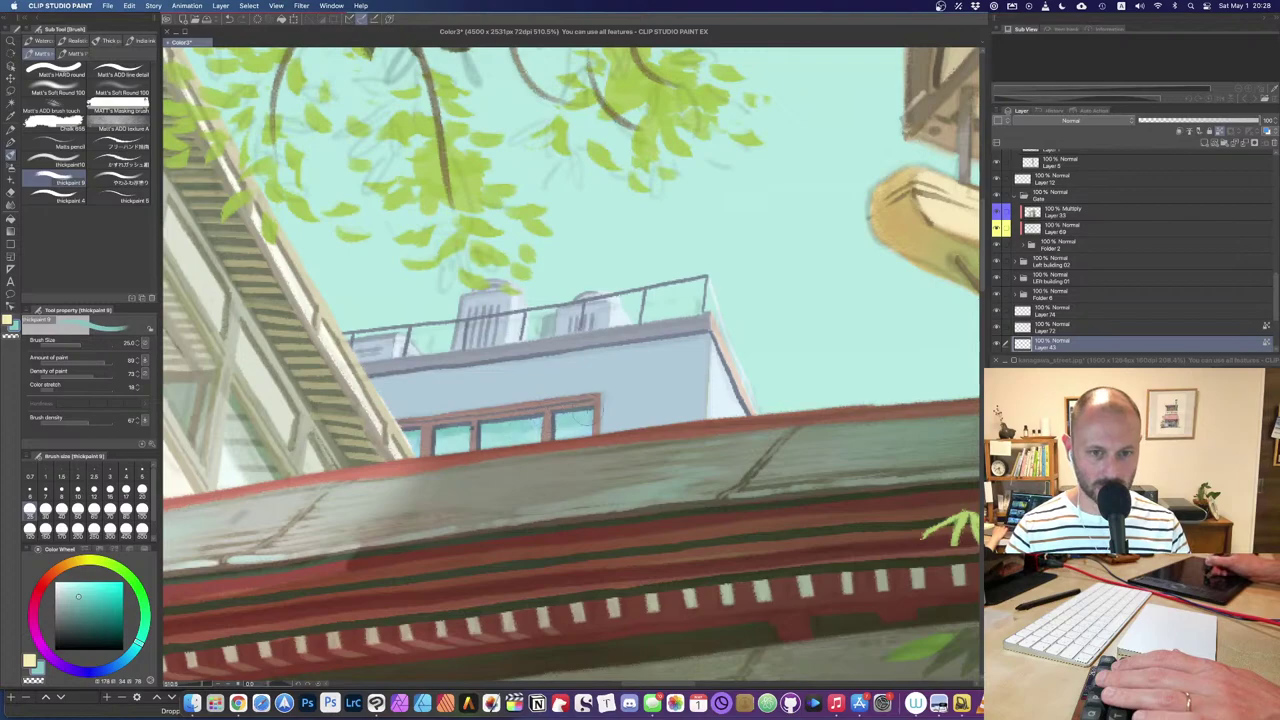
Step: Reduce the brush to size 10 and paint darker teal shading along the top and far vertical edges of the window panes
{"action": "scroll", "coordinate": [605, 410], "scroll_direction": "up", "scroll_amount": 3}
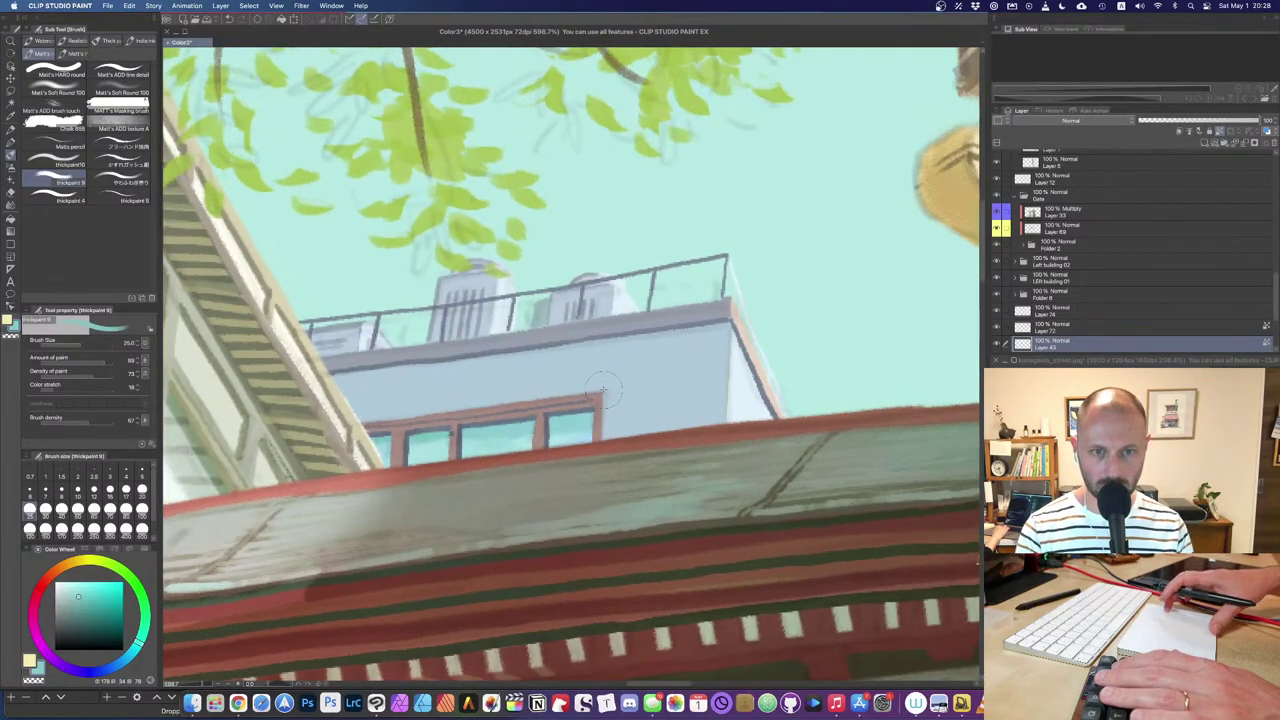
{"action": "left_click_drag", "start_coordinate": [565, 405], "coordinate": [543, 324]}
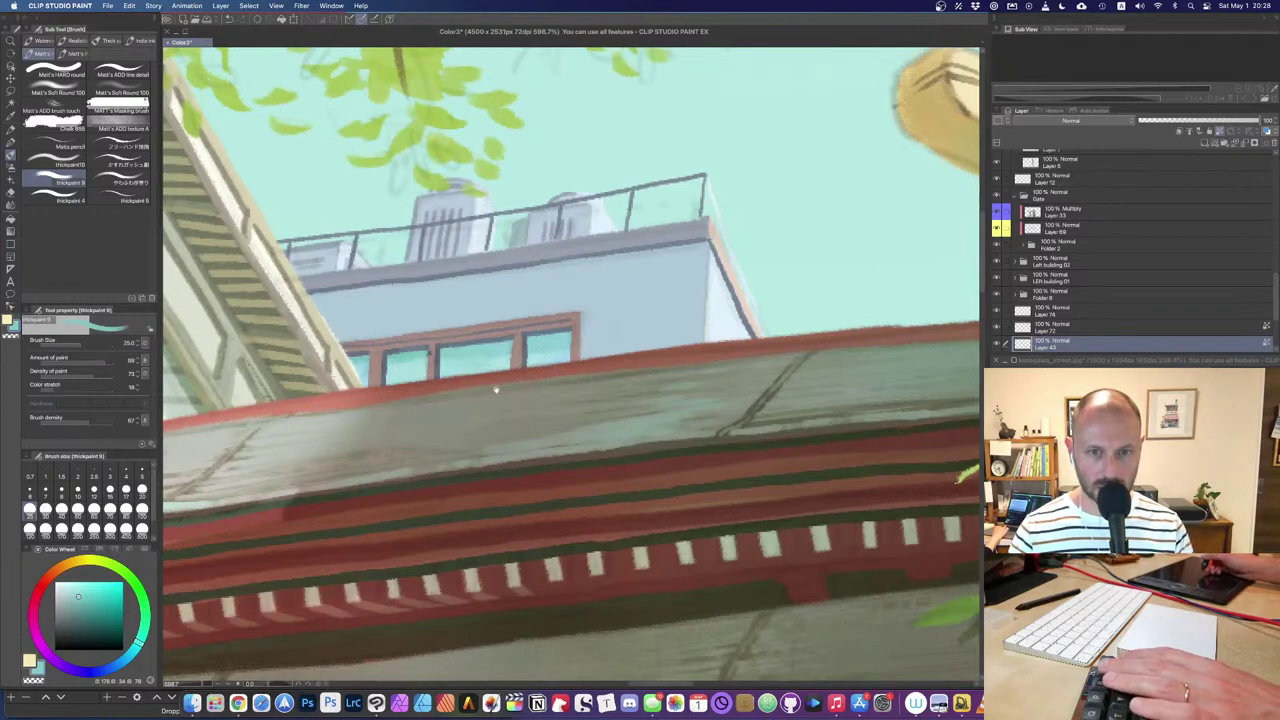
{"action": "left_click_drag", "start_coordinate": [498, 388], "coordinate": [514, 420]}
{"action": "scroll", "coordinate": [505, 425], "scroll_direction": "up", "scroll_amount": 4}
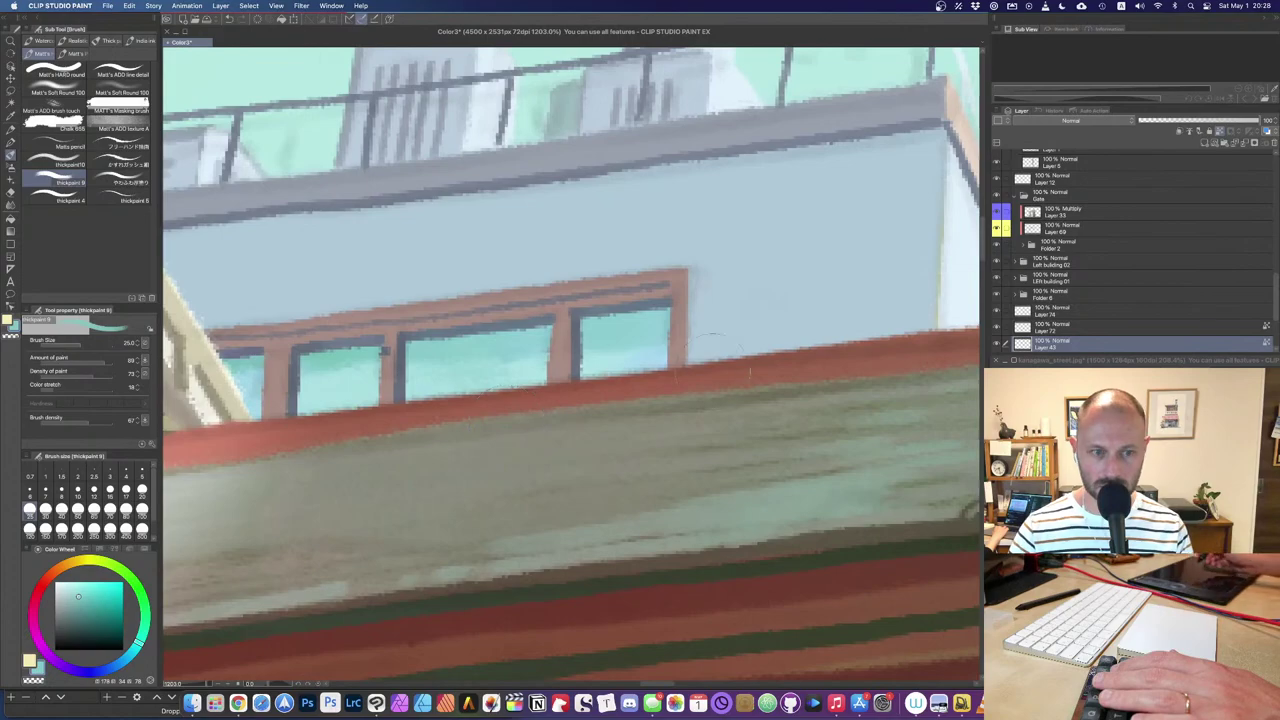
{"action": "key", "text": "bracketleft"}
{"action": "key", "text": "bracketleft"}
{"action": "key", "text": "bracketleft"}
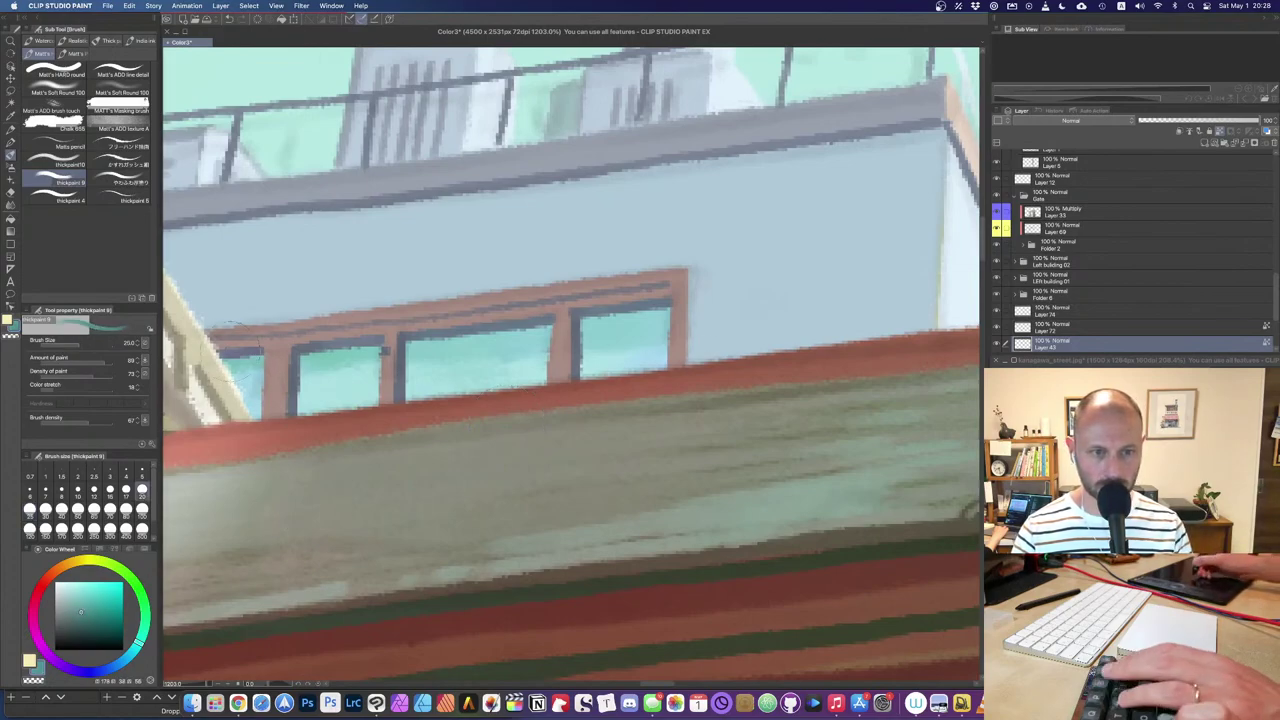
{"action": "mouse_move", "coordinate": [226, 366]}
{"action": "left_mouse_down"}
{"action": "mouse_move", "coordinate": [694, 308]}
{"action": "mouse_move", "coordinate": [663, 347]}
{"action": "mouse_move", "coordinate": [662, 372]}
{"action": "left_mouse_up"}
{"action": "left_click_drag", "start_coordinate": [549, 328], "coordinate": [543, 386]}
{"action": "left_click_drag", "start_coordinate": [381, 350], "coordinate": [378, 404]}
{"action": "left_click_drag", "start_coordinate": [264, 354], "coordinate": [260, 418]}
Step: Examine the background building's rooftop, railing and windows up close and within the whole street scene
{"action": "scroll", "coordinate": [261, 497], "scroll_direction": "down", "scroll_amount": 3}
{"action": "scroll", "coordinate": [261, 497], "scroll_direction": "down", "scroll_amount": 1}
{"action": "mouse_move", "coordinate": [564, 328]}
{"action": "left_mouse_down"}
{"action": "mouse_move", "coordinate": [599, 322]}
{"action": "mouse_move", "coordinate": [648, 340]}
{"action": "left_mouse_up"}
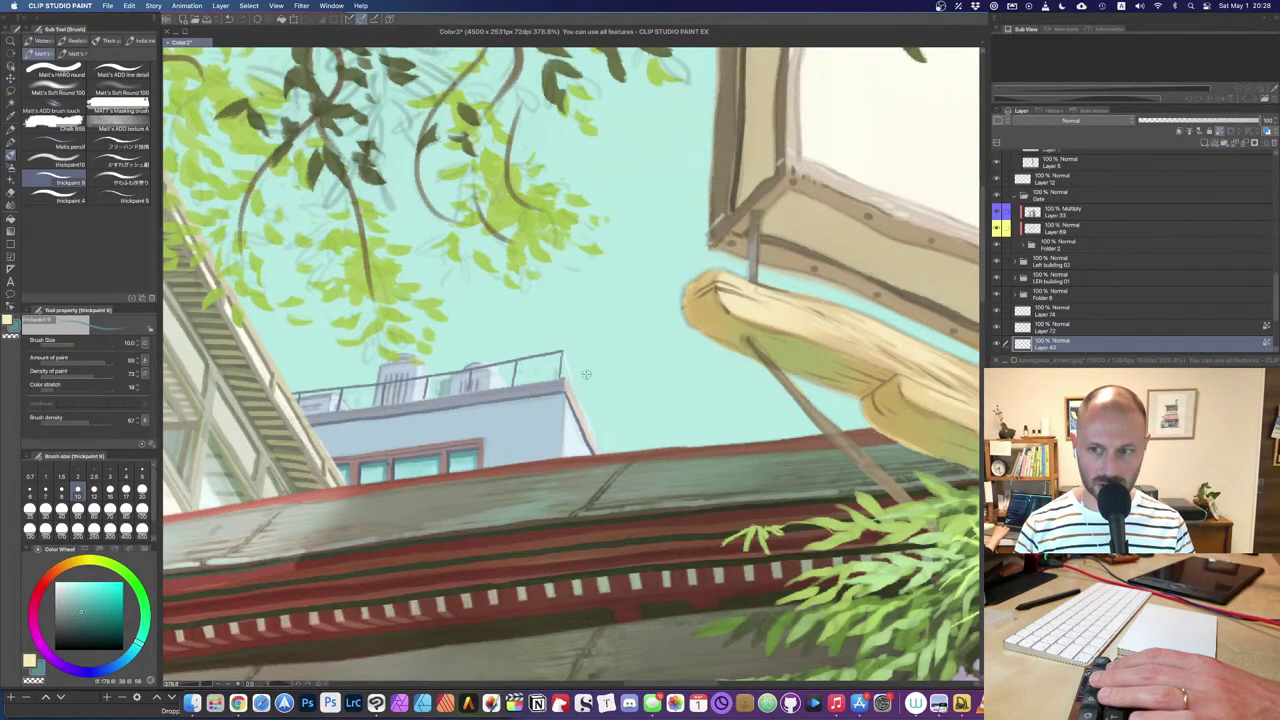
{"action": "left_click_drag", "start_coordinate": [478, 378], "coordinate": [629, 367]}
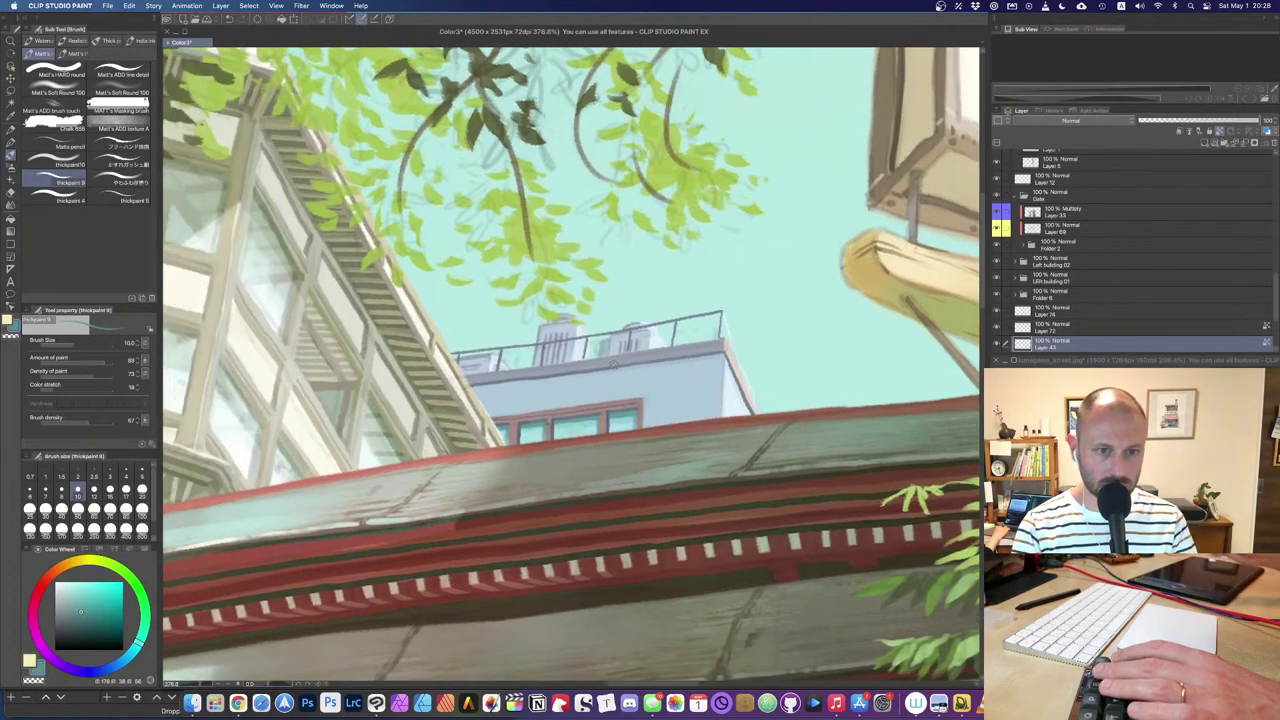
{"action": "scroll", "coordinate": [613, 364], "scroll_direction": "up", "scroll_amount": 5}
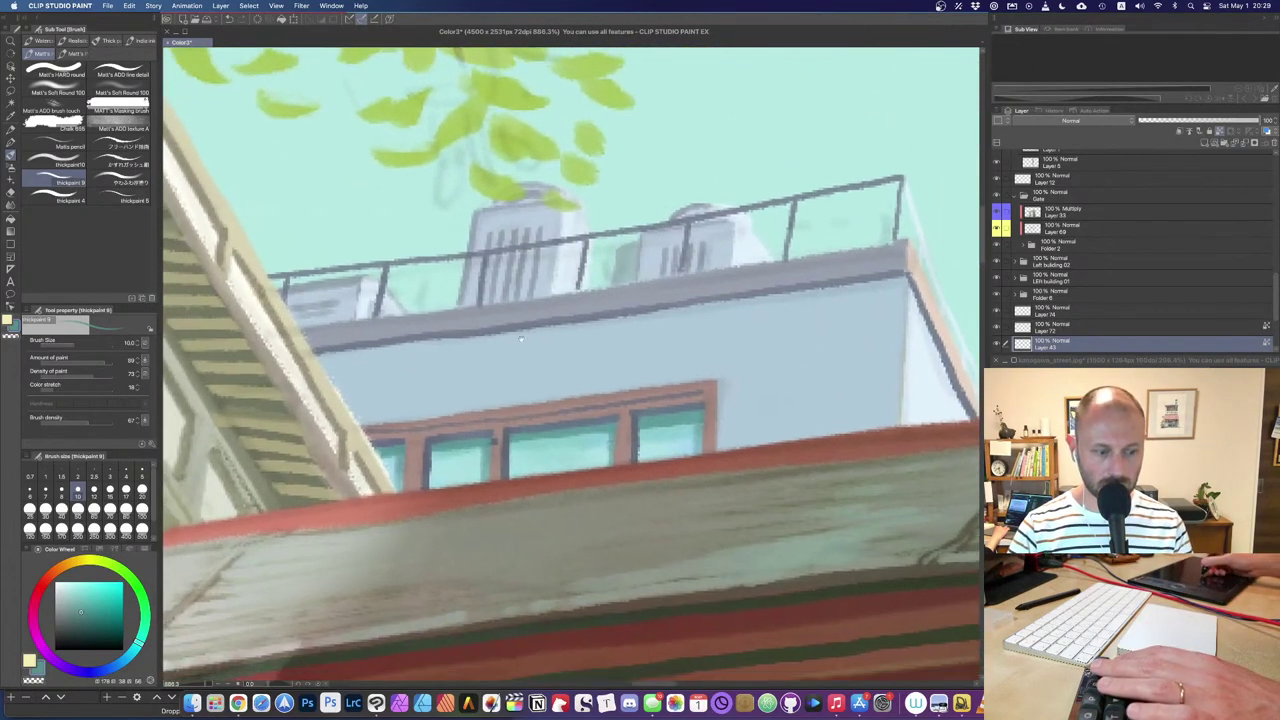
{"action": "left_click_drag", "start_coordinate": [520, 339], "coordinate": [527, 339]}
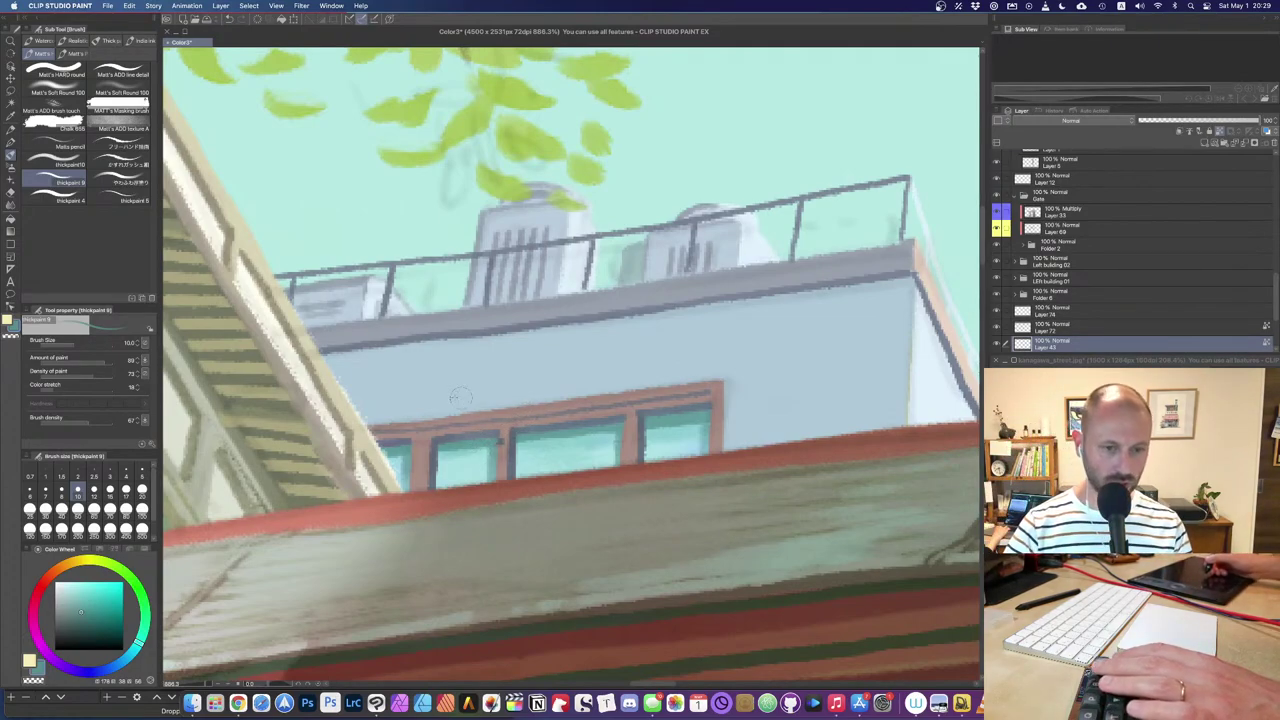
{"action": "scroll", "coordinate": [470, 405], "scroll_direction": "up", "scroll_amount": 2}
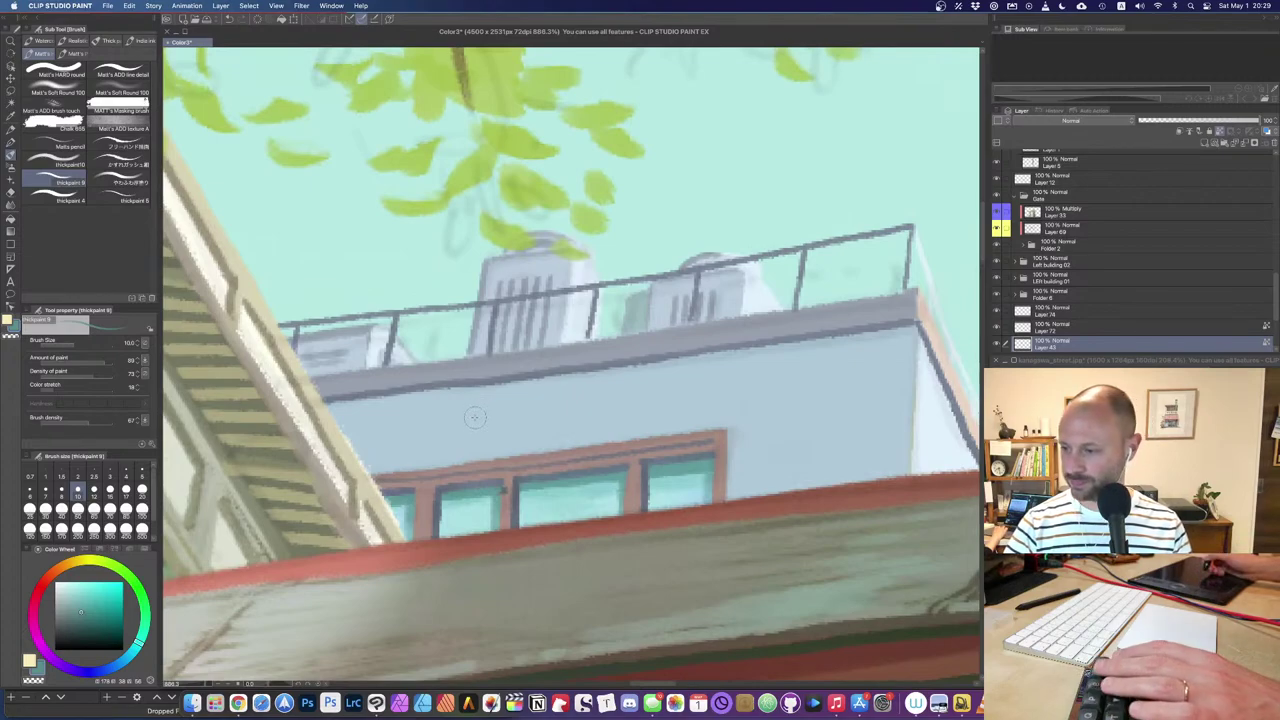
{"action": "scroll", "coordinate": [470, 380], "scroll_direction": "down", "scroll_amount": 3}
{"action": "scroll", "coordinate": [470, 380], "scroll_direction": "left", "scroll_amount": 3}
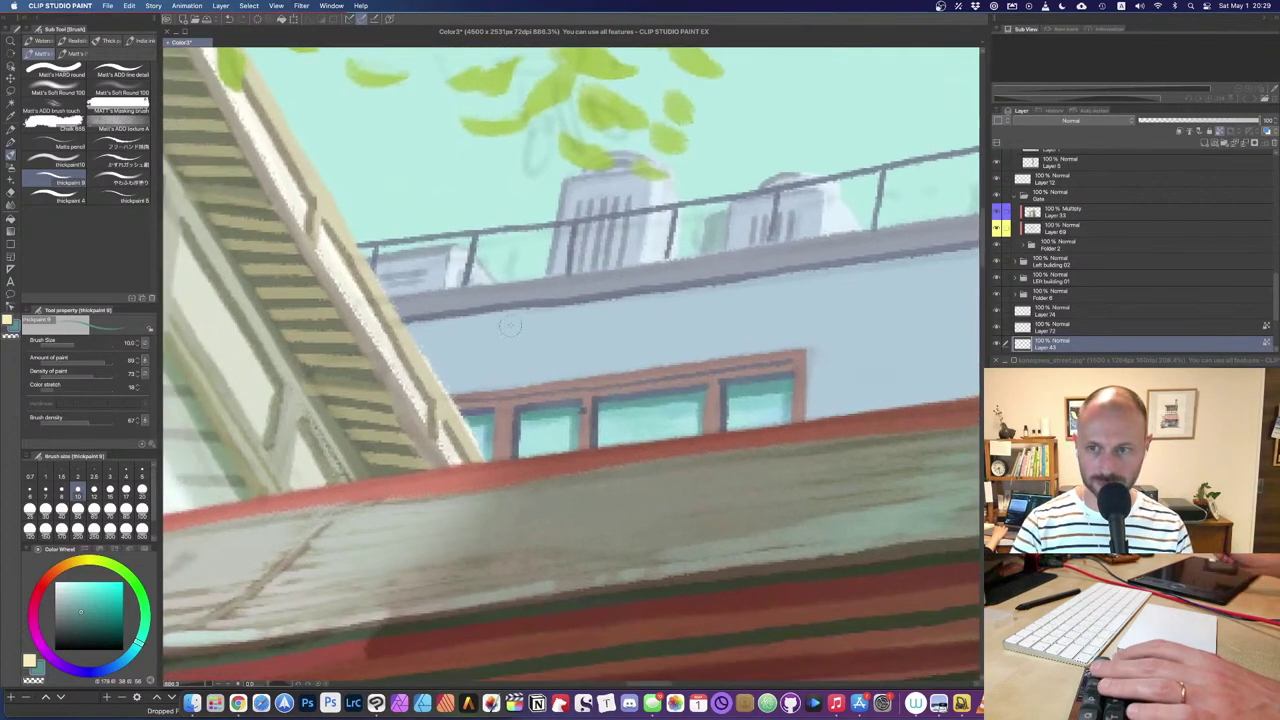
{"action": "scroll", "coordinate": [485, 364], "scroll_direction": "down", "scroll_amount": 4}
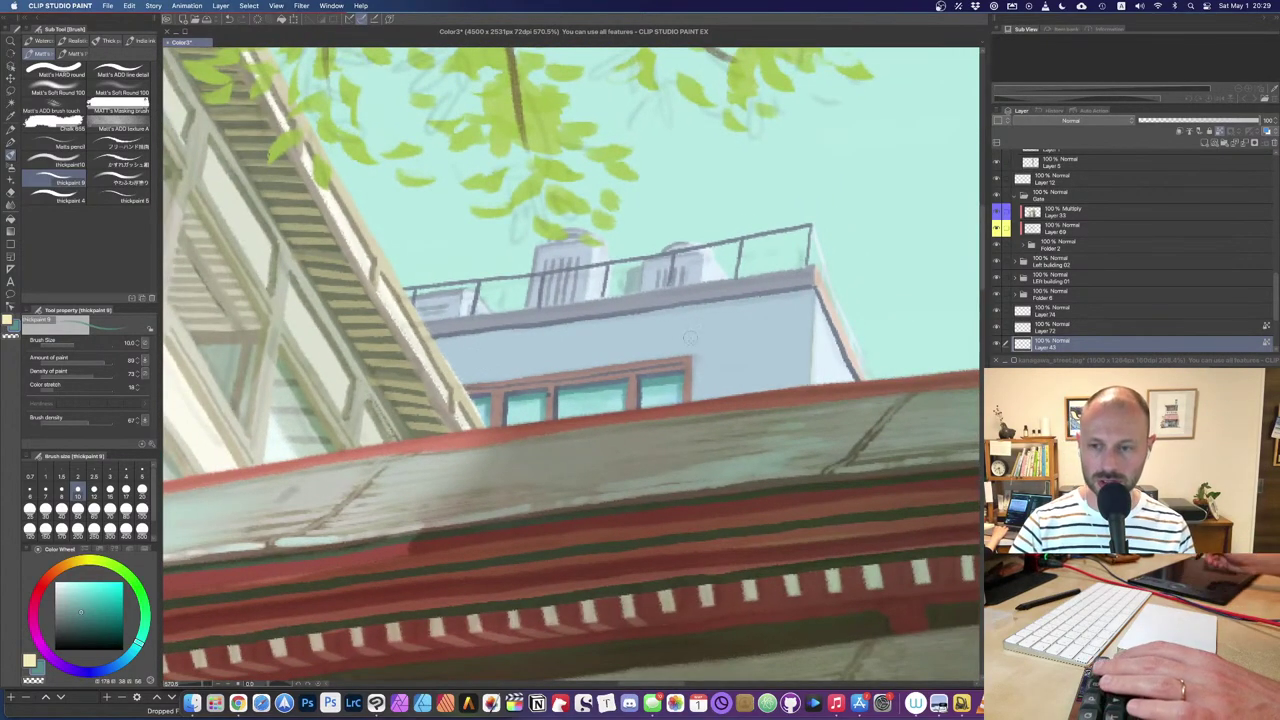
{"action": "left_click_drag", "start_coordinate": [625, 409], "coordinate": [587, 399]}
{"action": "scroll", "coordinate": [587, 398], "scroll_direction": "up", "scroll_amount": 2}
{"action": "scroll", "coordinate": [587, 398], "scroll_direction": "right", "scroll_amount": 4}
{"action": "scroll", "coordinate": [880, 400], "scroll_direction": "down", "scroll_amount": 12}
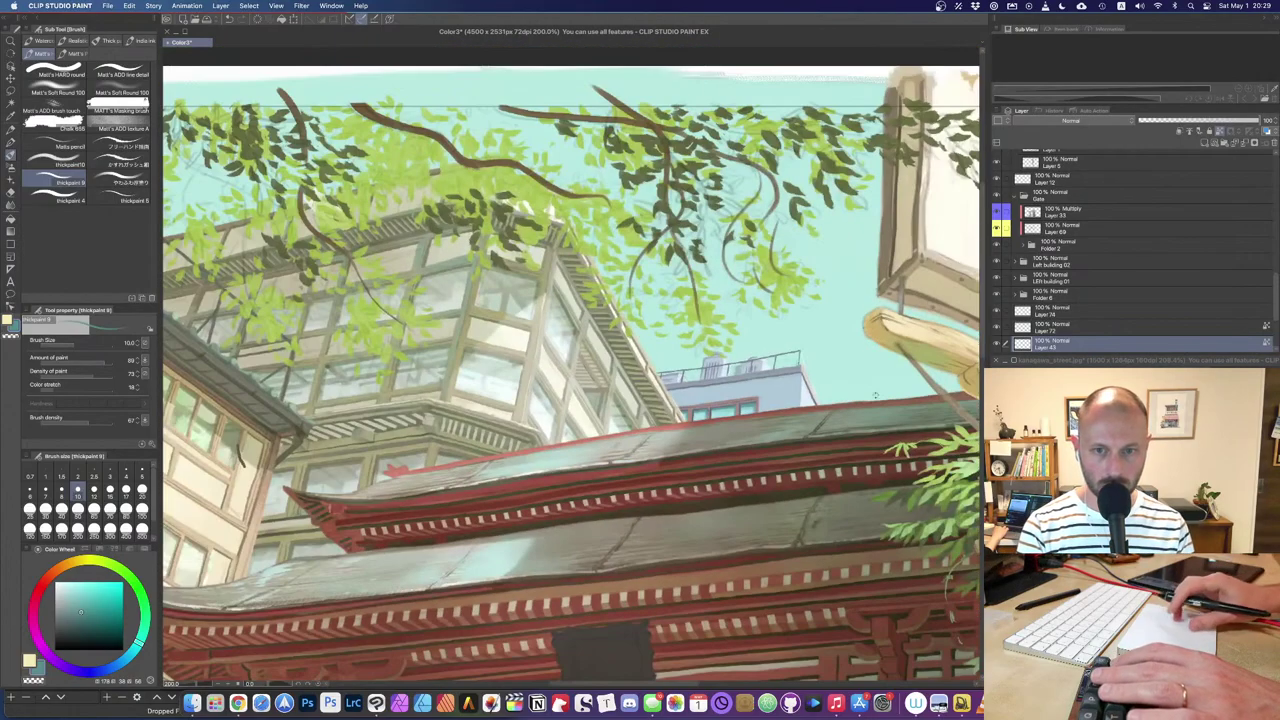
{"action": "left_click_drag", "start_coordinate": [877, 398], "coordinate": [648, 329]}
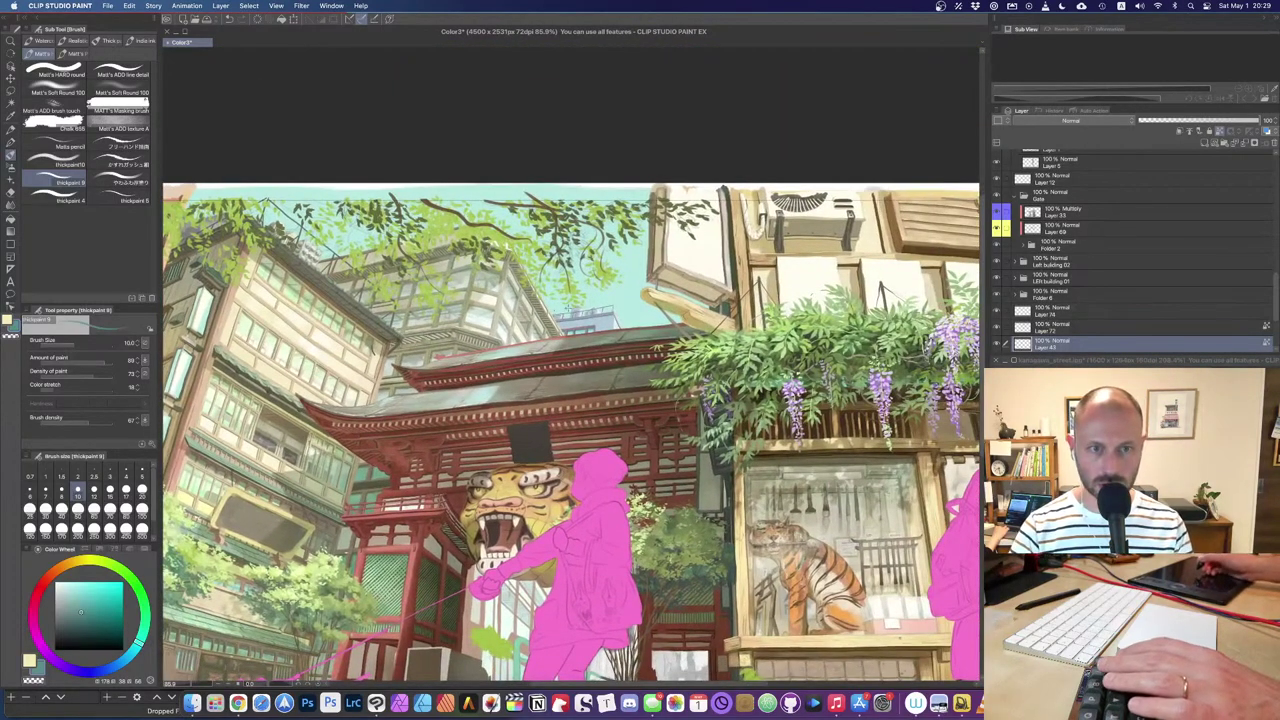
Step: Examine the street scene from the rooftops down to the unfinished area beneath the tiger head
{"action": "scroll", "coordinate": [581, 322], "scroll_direction": "down", "scroll_amount": 4}
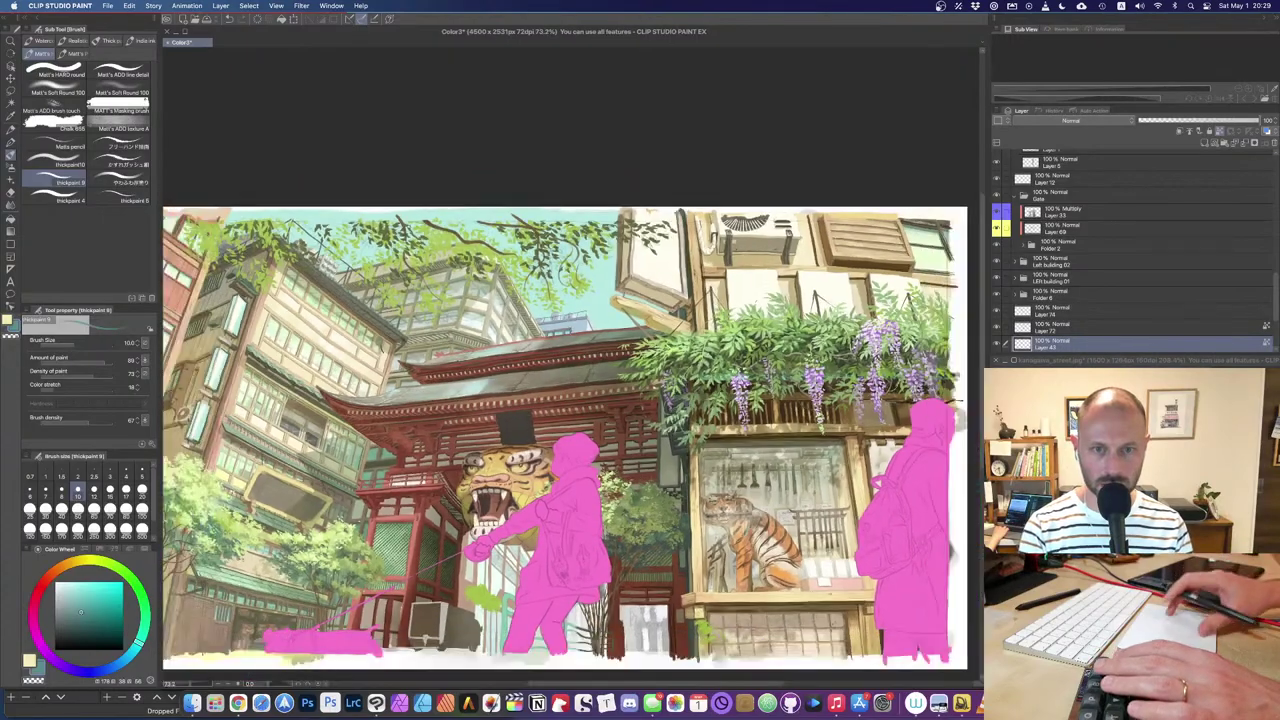
{"action": "scroll", "coordinate": [573, 326], "scroll_direction": "up", "scroll_amount": 8}
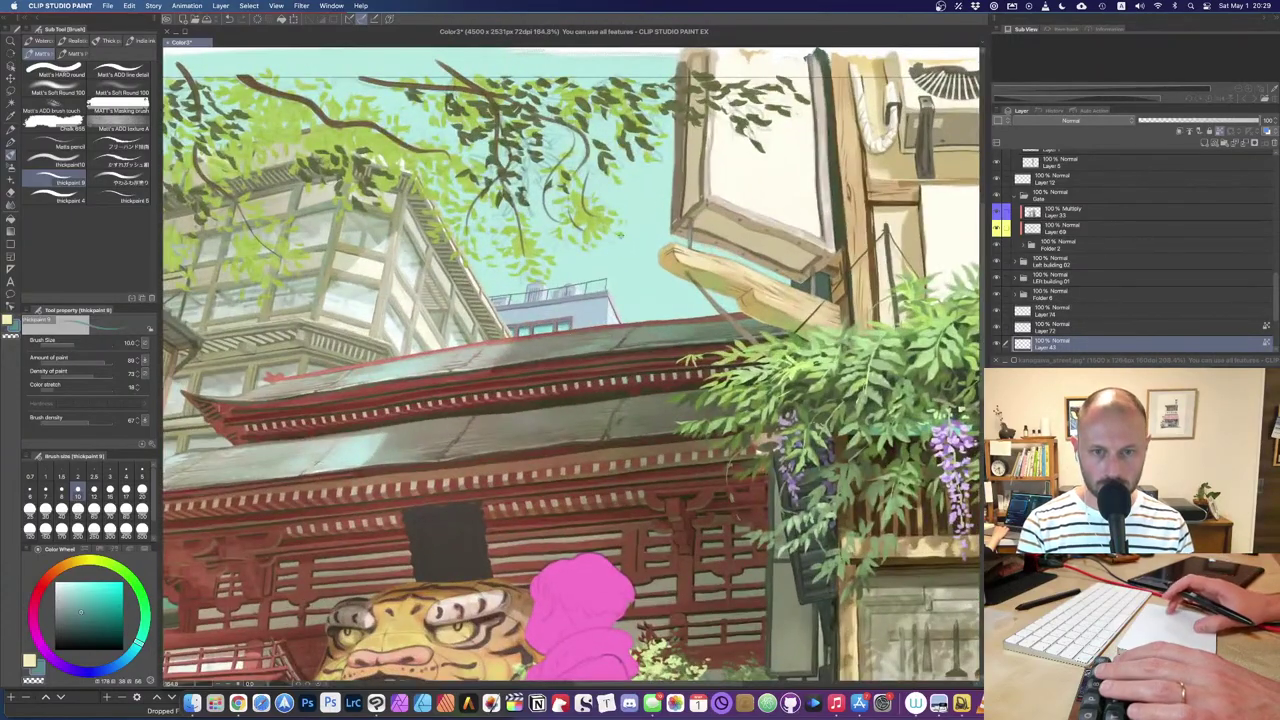
{"action": "scroll", "coordinate": [619, 234], "scroll_direction": "up", "scroll_amount": 5}
{"action": "scroll", "coordinate": [620, 234], "scroll_direction": "down", "scroll_amount": 15}
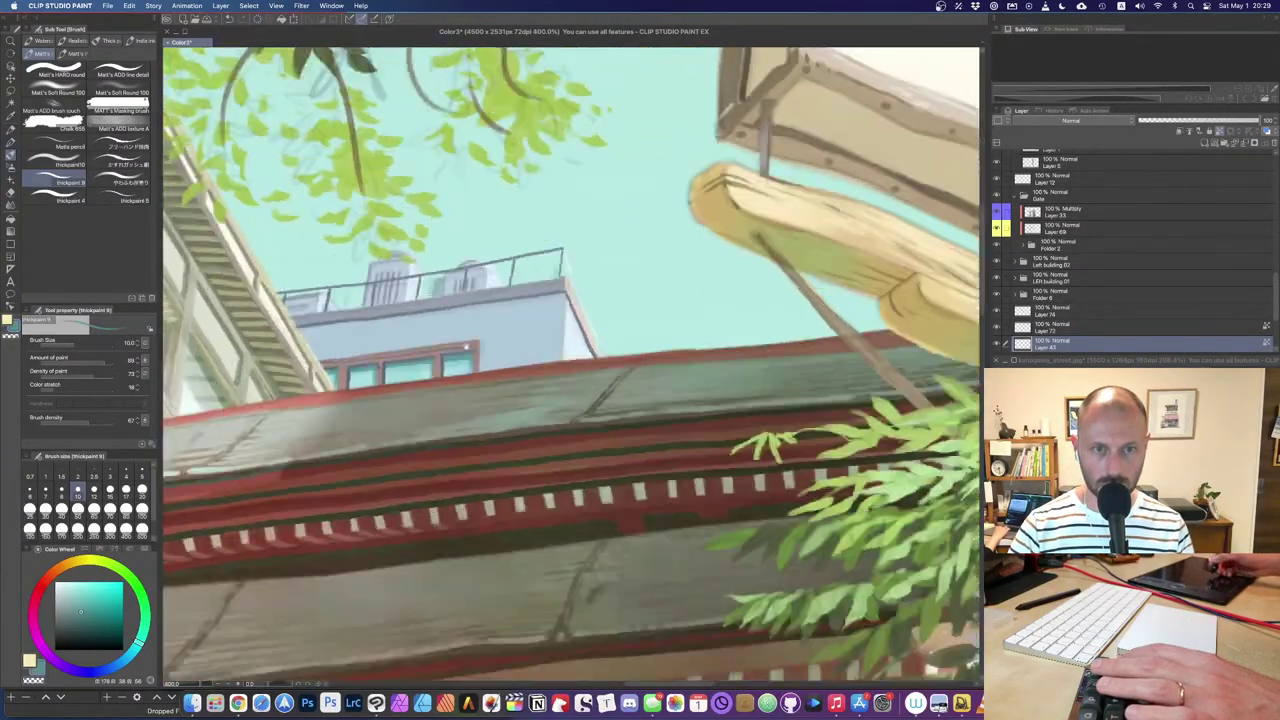
{"action": "scroll", "coordinate": [495, 245], "scroll_direction": "down", "scroll_amount": 12}
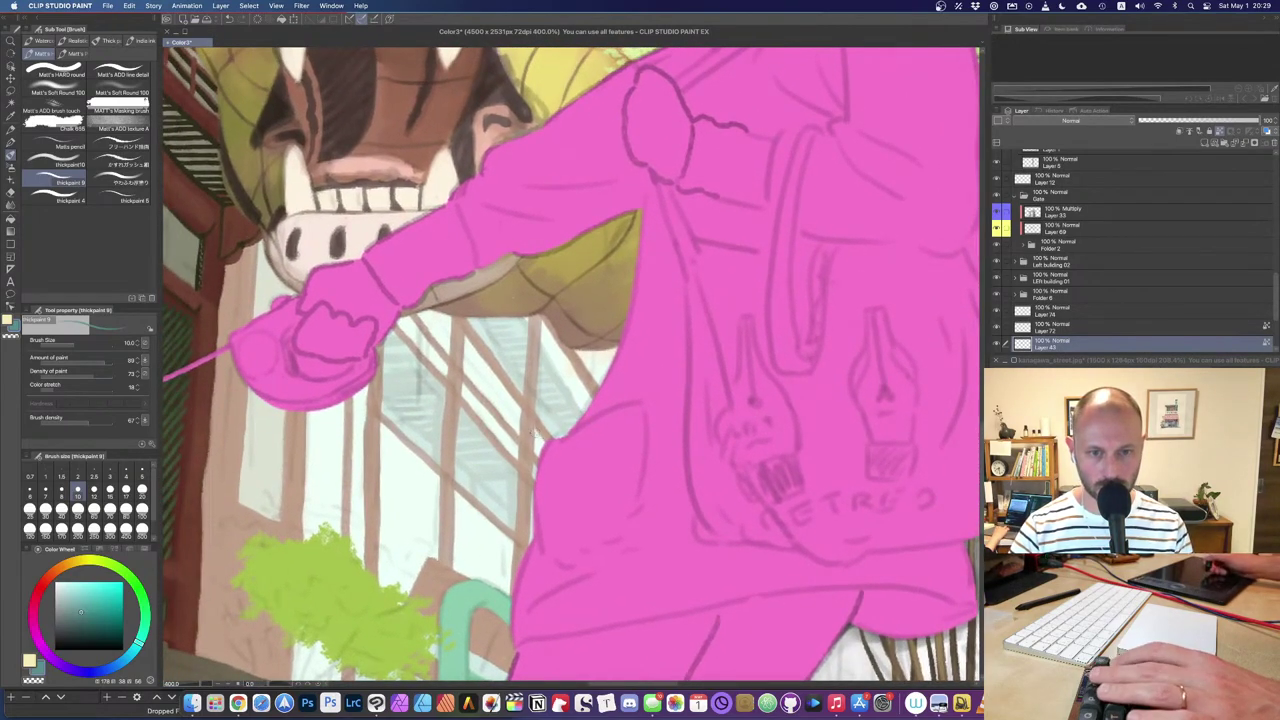
{"action": "scroll", "coordinate": [579, 470], "scroll_direction": "down", "scroll_amount": 5}
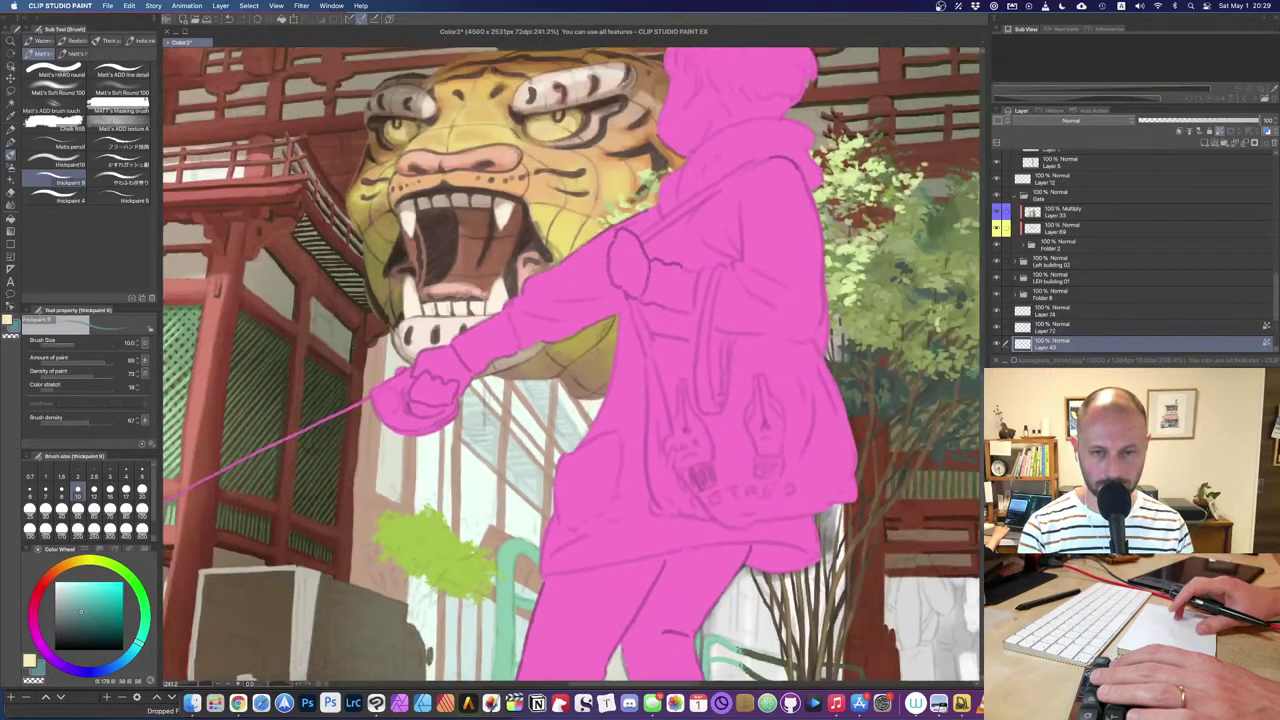
{"action": "scroll", "coordinate": [649, 426], "scroll_direction": "down", "scroll_amount": 2}
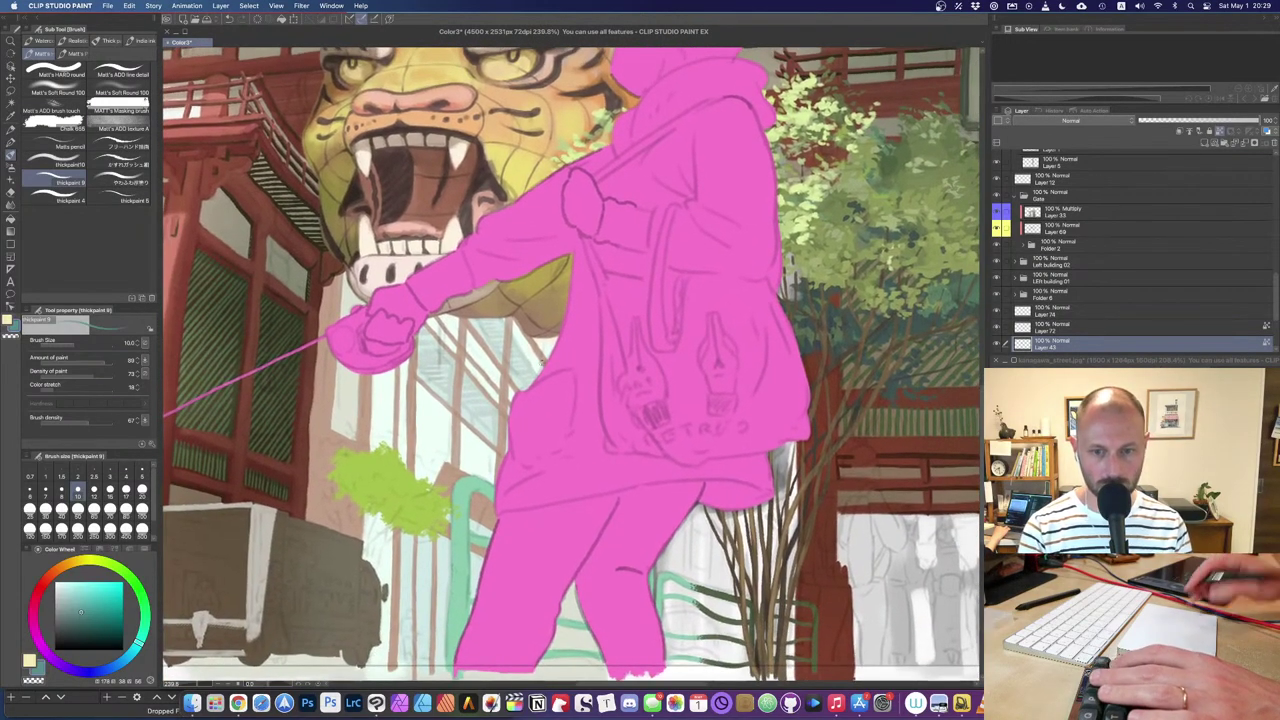
Step: Sample the pale colour from the building beneath the tiger head and enlarge the brush to size 17
{"action": "scroll", "coordinate": [545, 355], "scroll_direction": "up", "scroll_amount": 3}
{"action": "left_click", "coordinate": [404, 309], "text": "alt"}
{"action": "key", "text": "bracketright"}
{"action": "key", "text": "bracketright"}
{"action": "key", "text": "bracketright"}
Step: Check what the background layers contain by toggling the visibility of Layer 43 and Layer 7
{"action": "left_click", "coordinate": [995, 345]}
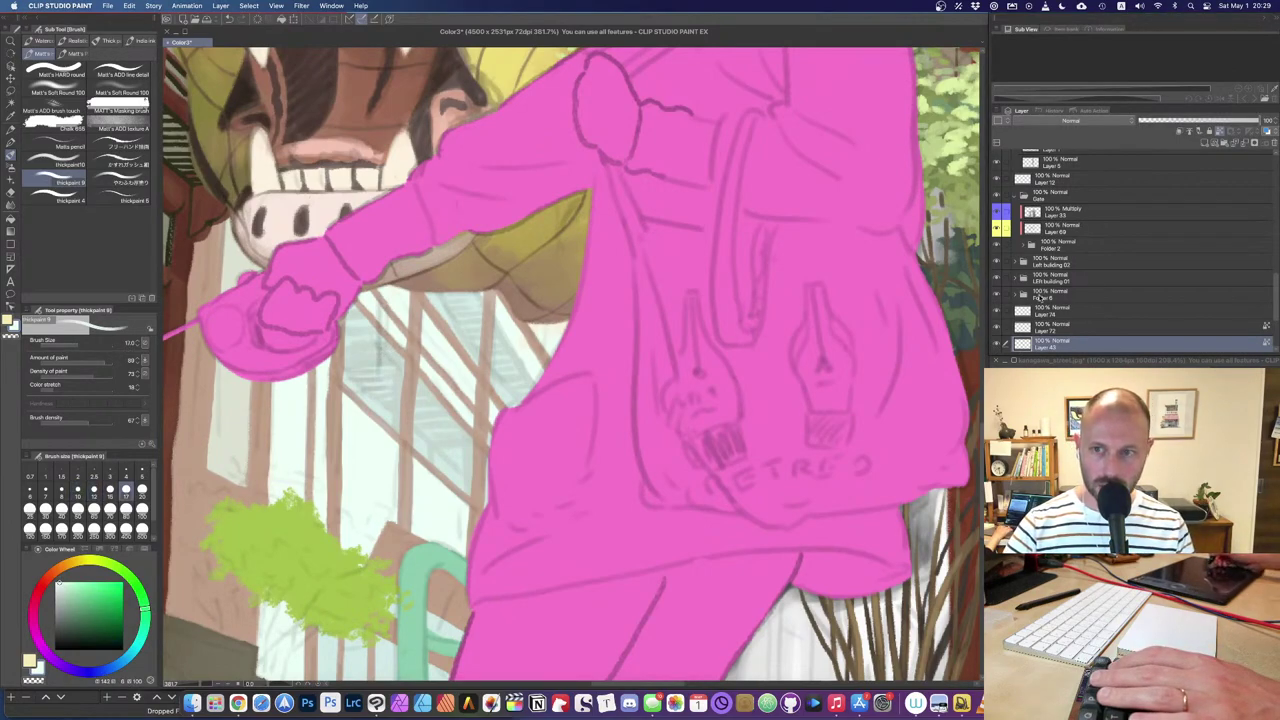
{"action": "scroll", "coordinate": [1037, 296], "scroll_direction": "down", "scroll_amount": 4}
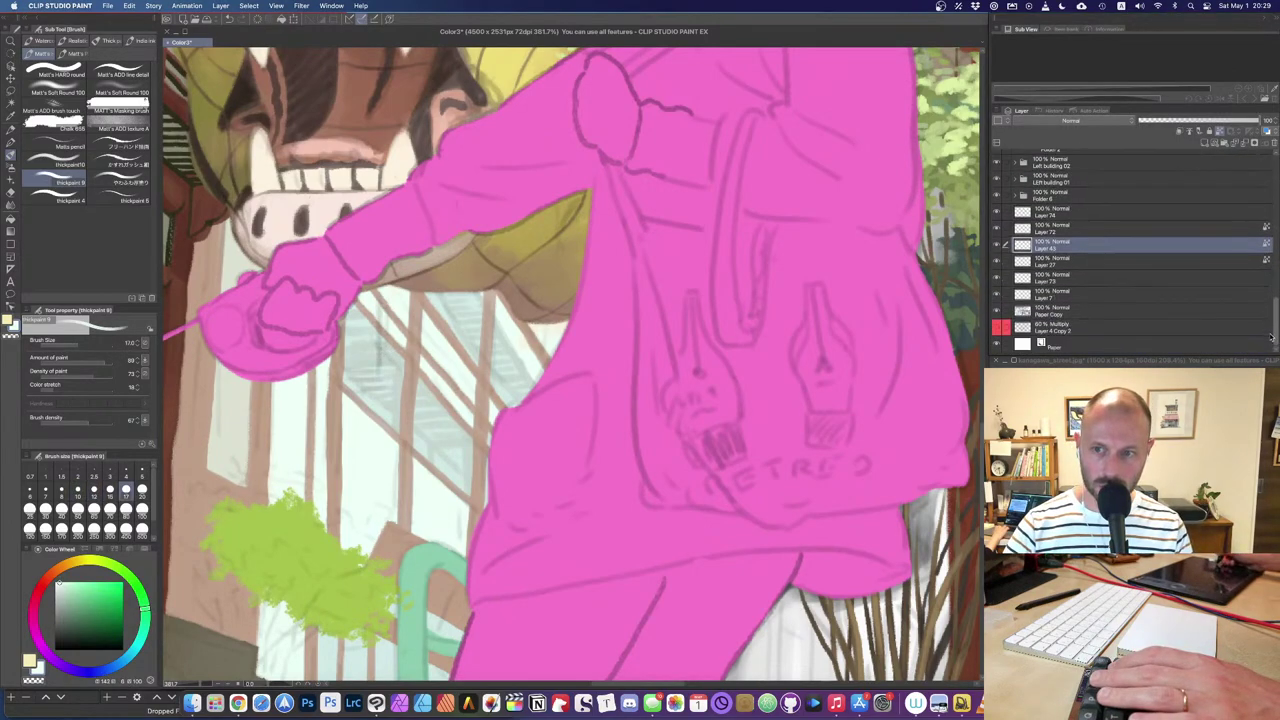
{"action": "left_click", "coordinate": [996, 245]}
{"action": "scroll", "coordinate": [727, 374], "scroll_direction": "down", "scroll_amount": 3}
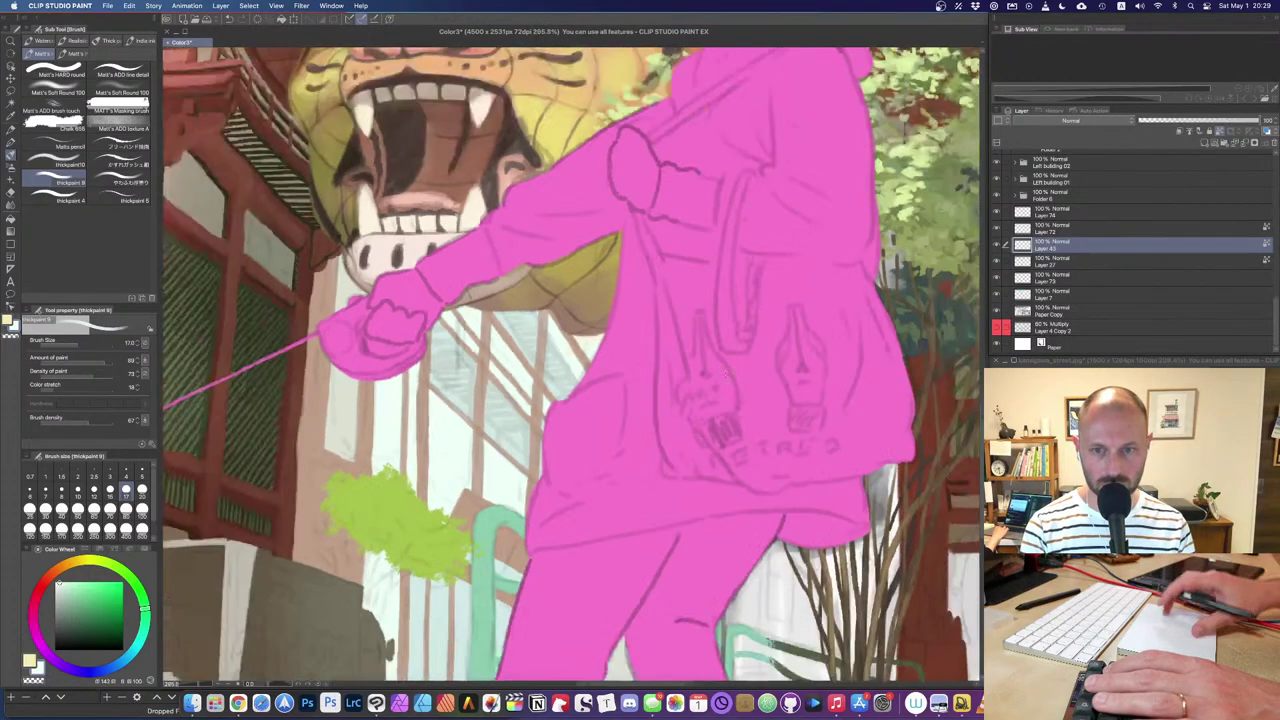
{"action": "scroll", "coordinate": [727, 374], "scroll_direction": "down", "scroll_amount": 10}
{"action": "left_click_drag", "start_coordinate": [727, 374], "coordinate": [625, 494]}
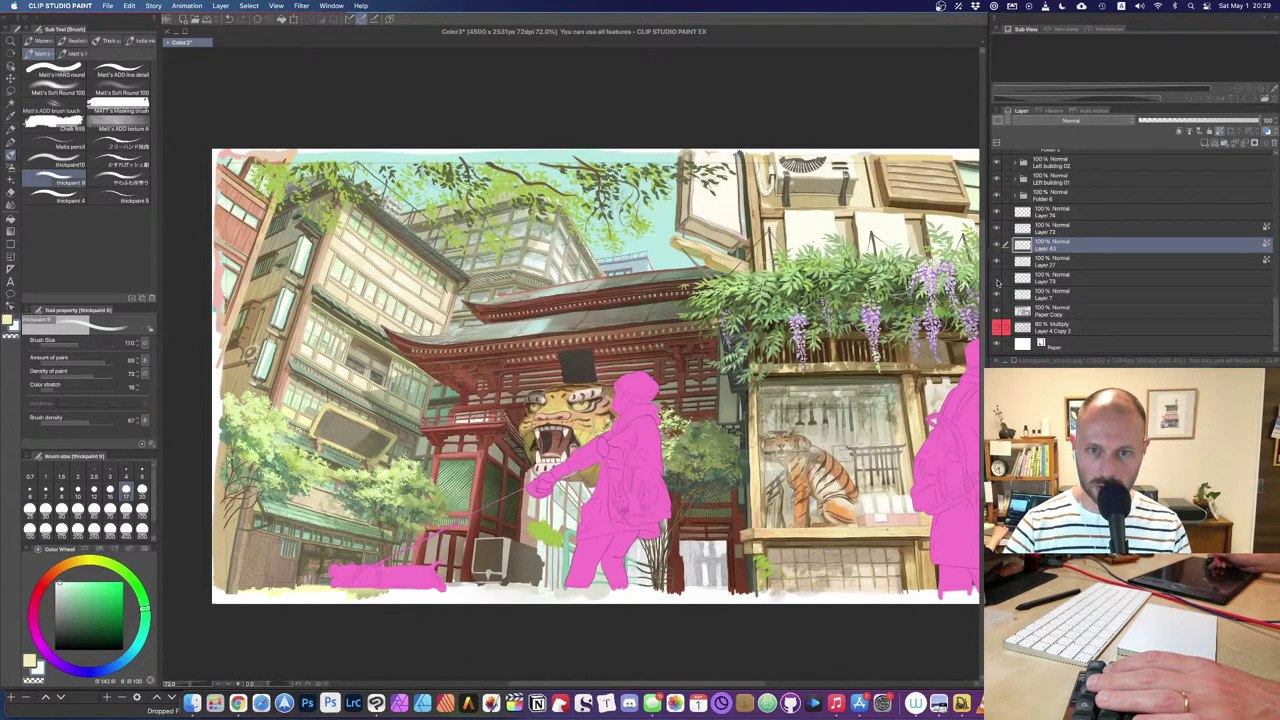
{"action": "left_click", "coordinate": [996, 297]}
{"action": "left_click", "coordinate": [996, 297]}
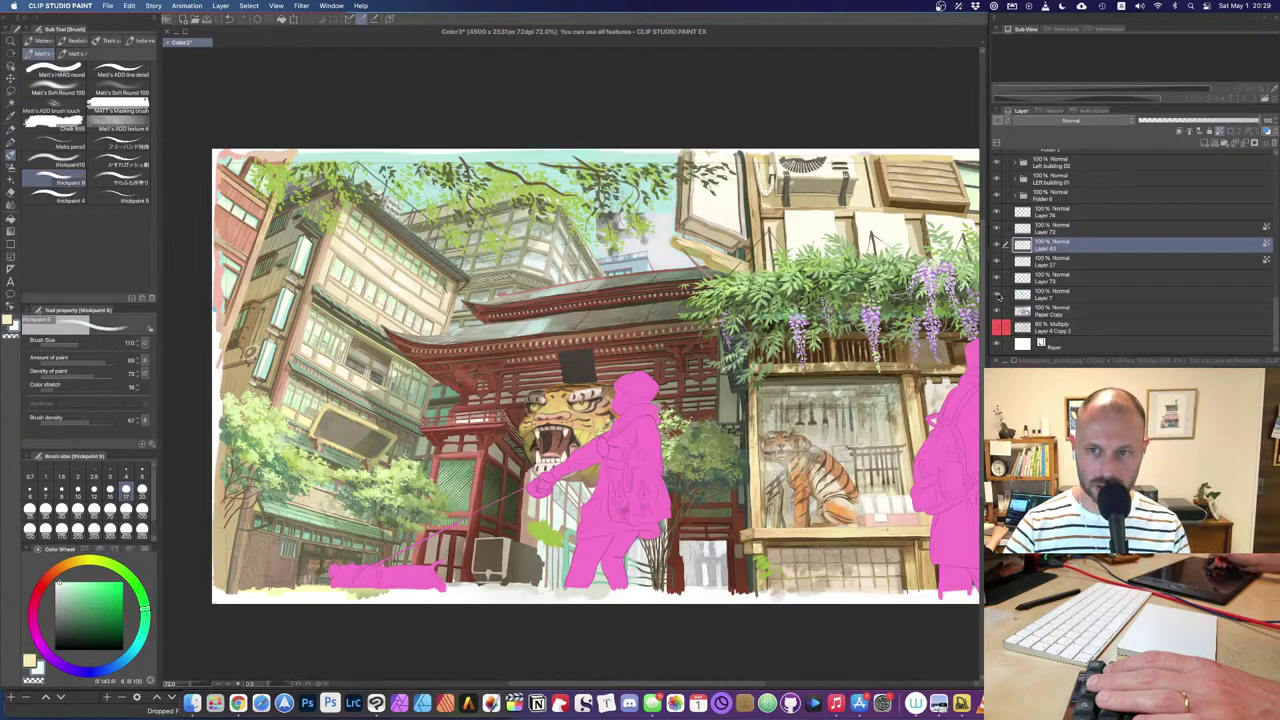
Step: Group the background building layers from Layer 73 up to Layer 74 into a folder and check its contents by toggling visibility
{"action": "left_click", "coordinate": [1023, 278]}
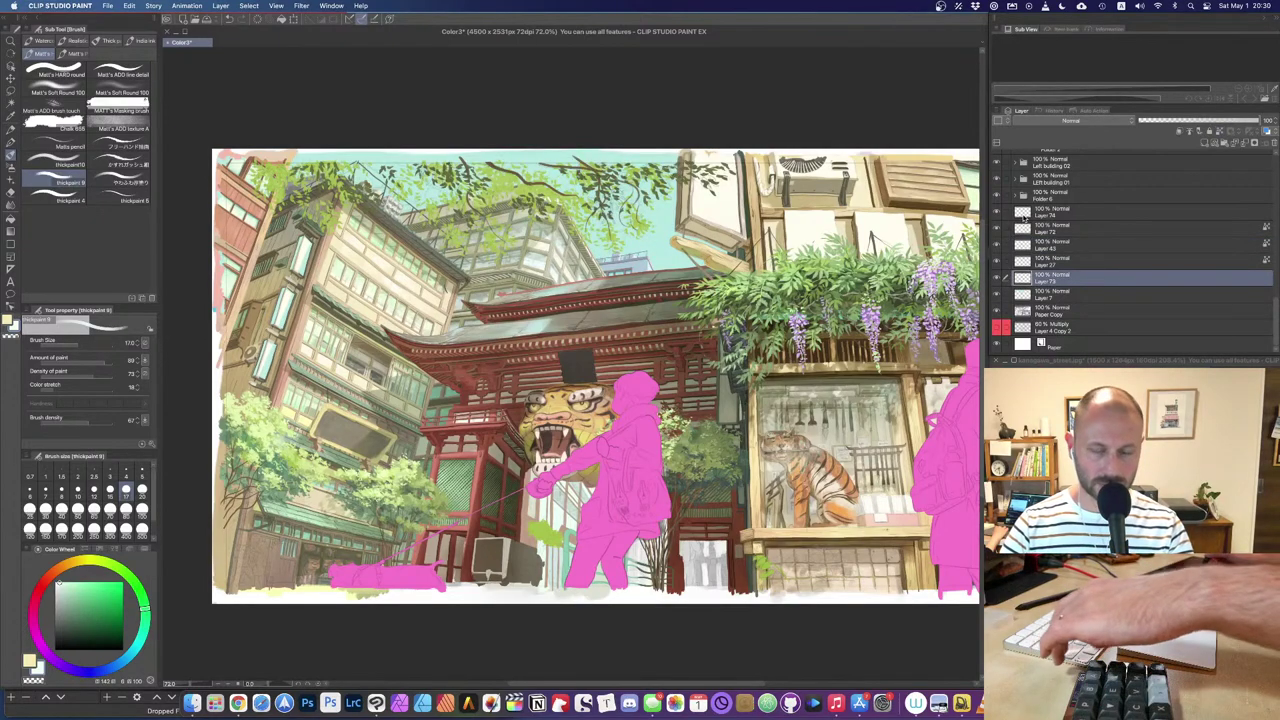
{"action": "left_click", "coordinate": [1068, 213], "text": "shift"}
{"action": "right_click", "coordinate": [1068, 213]}
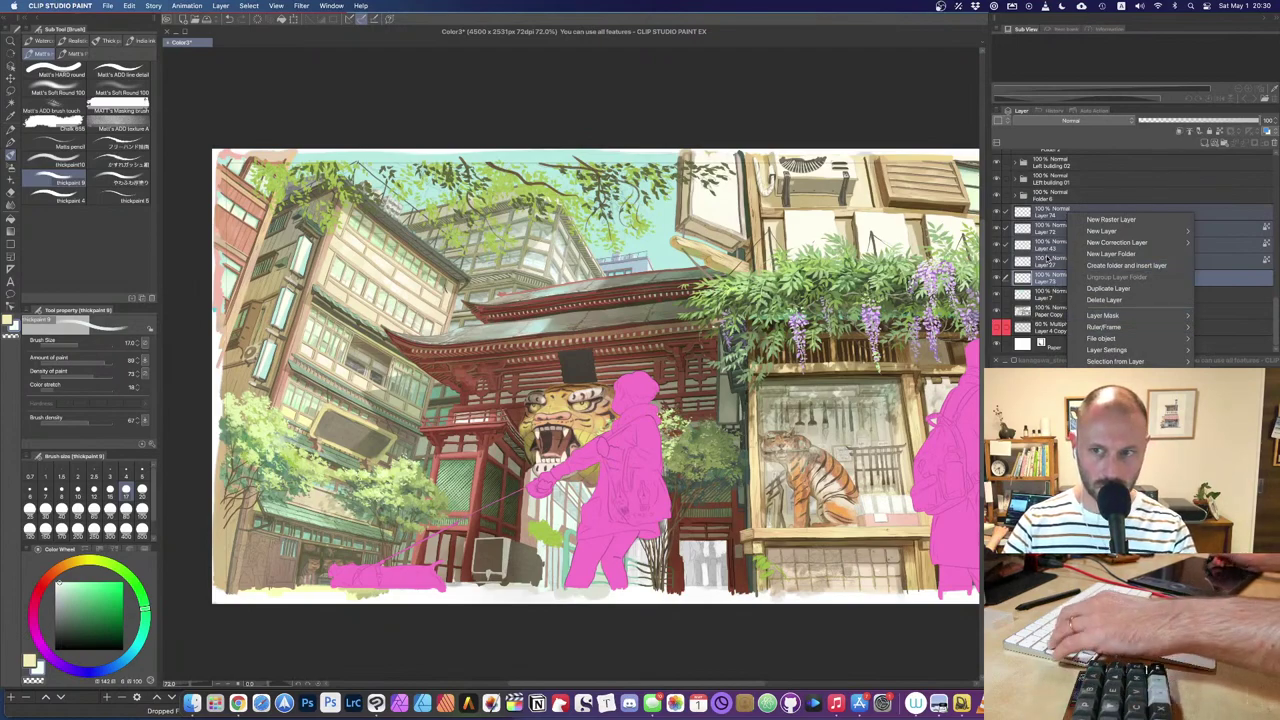
{"action": "key", "text": "Escape"}
{"action": "key", "text": "ctrl+g"}
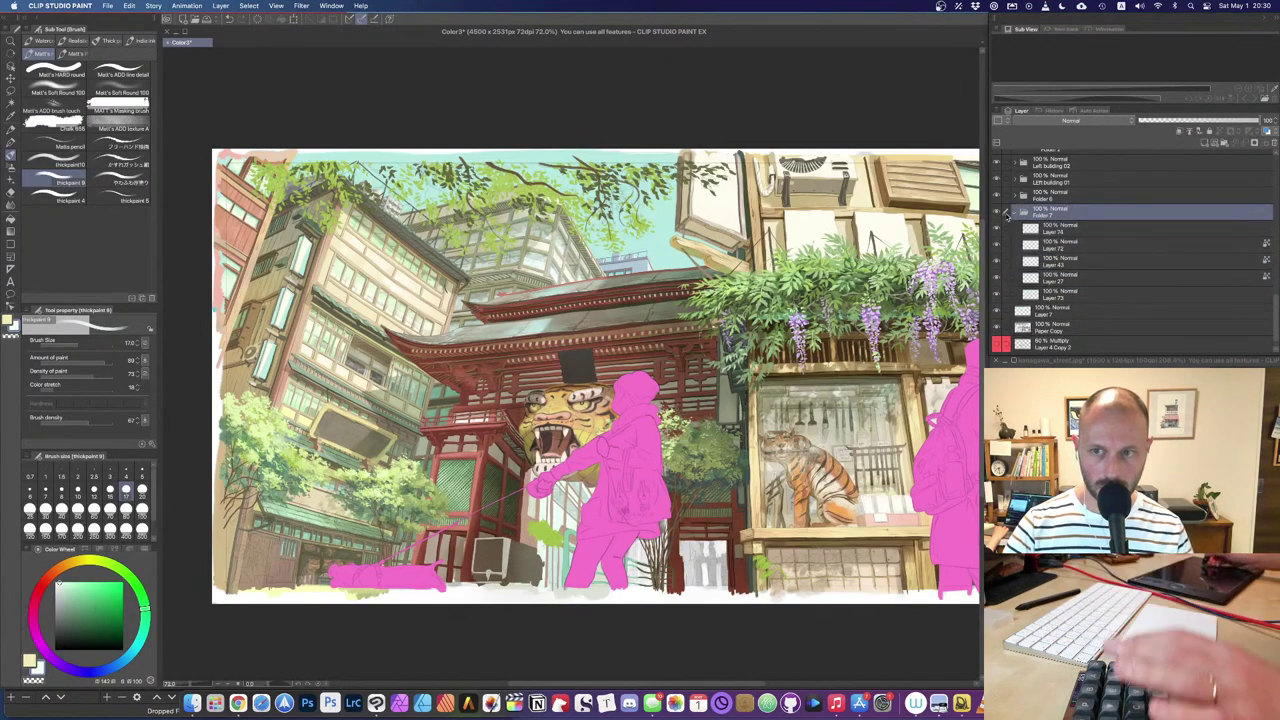
{"action": "left_click", "coordinate": [996, 276]}
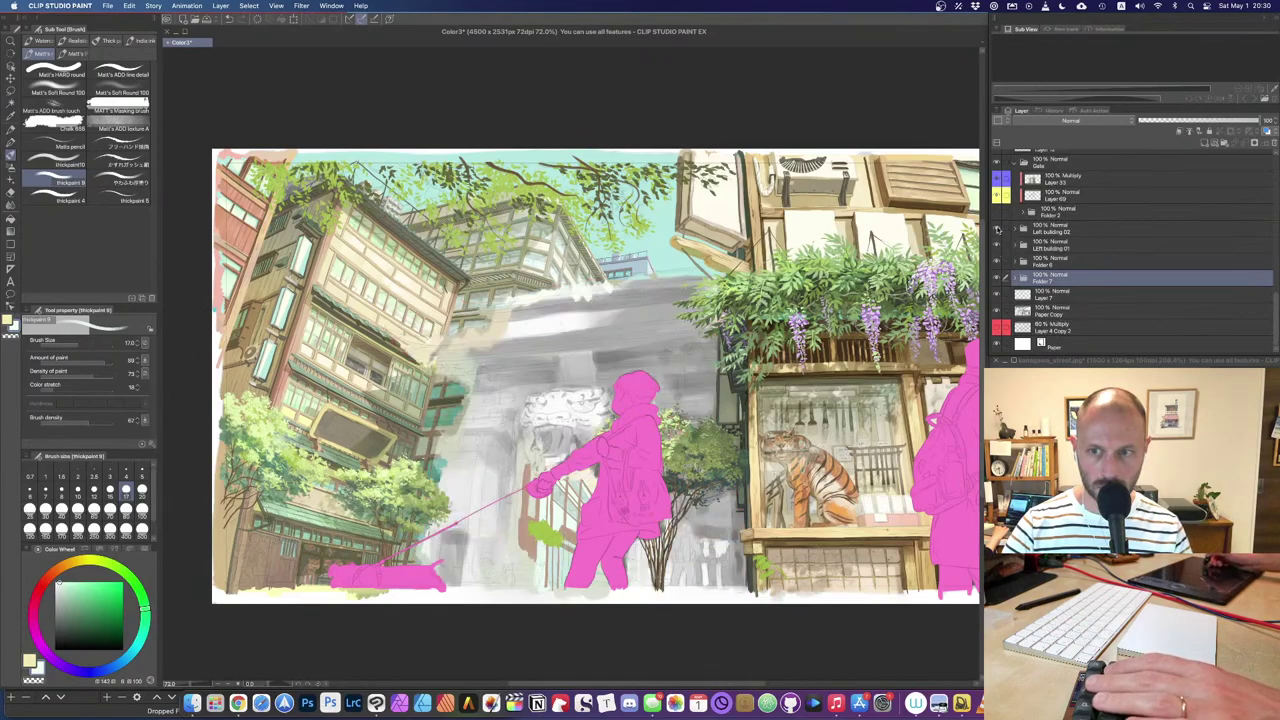
{"action": "left_click", "coordinate": [996, 276]}
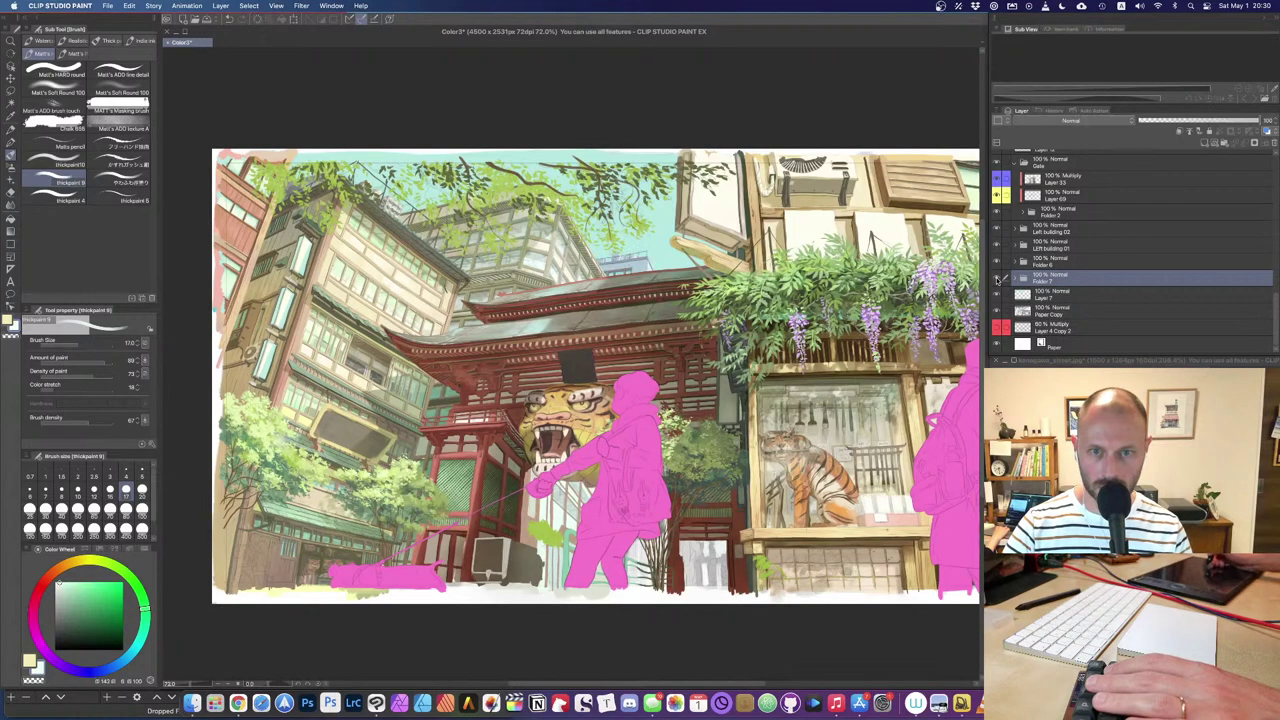
Step: Add a new raster layer above the background building folder and clip it to the folder
{"action": "left_click_drag", "start_coordinate": [634, 288], "coordinate": [613, 354]}
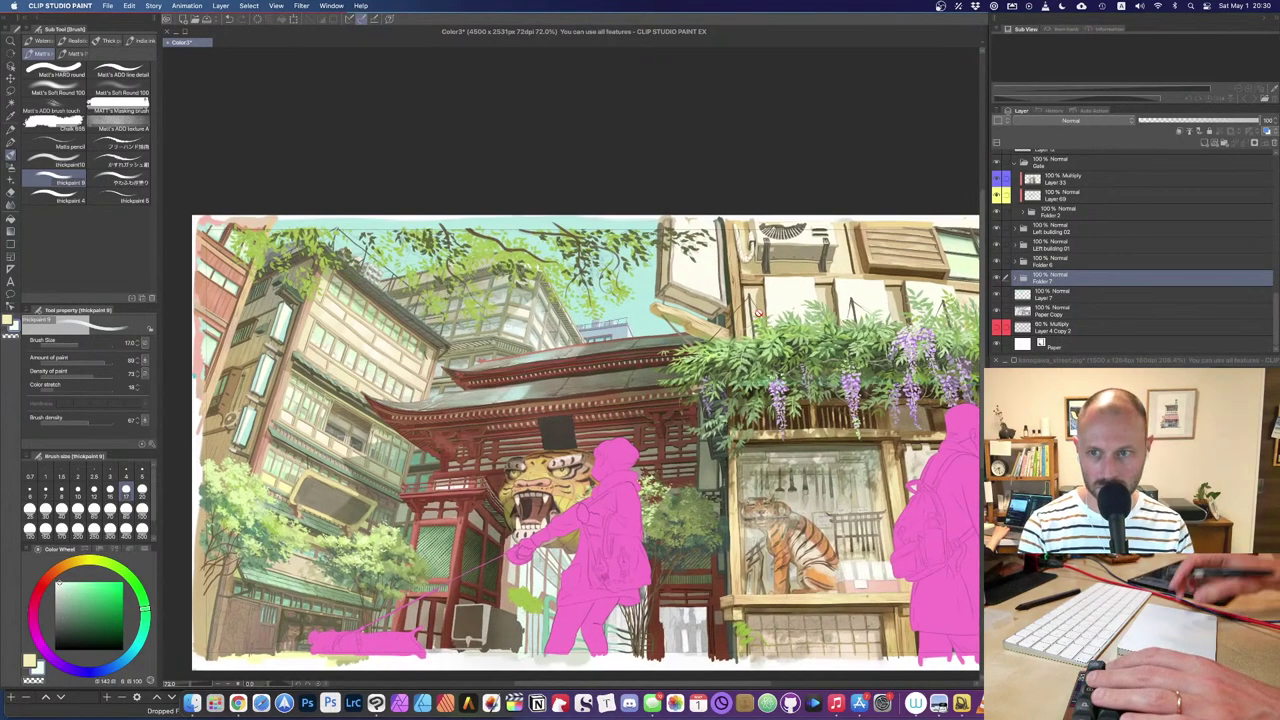
{"action": "scroll", "coordinate": [758, 313], "scroll_direction": "up", "scroll_amount": 8}
{"action": "left_click_drag", "start_coordinate": [552, 400], "coordinate": [821, 380]}
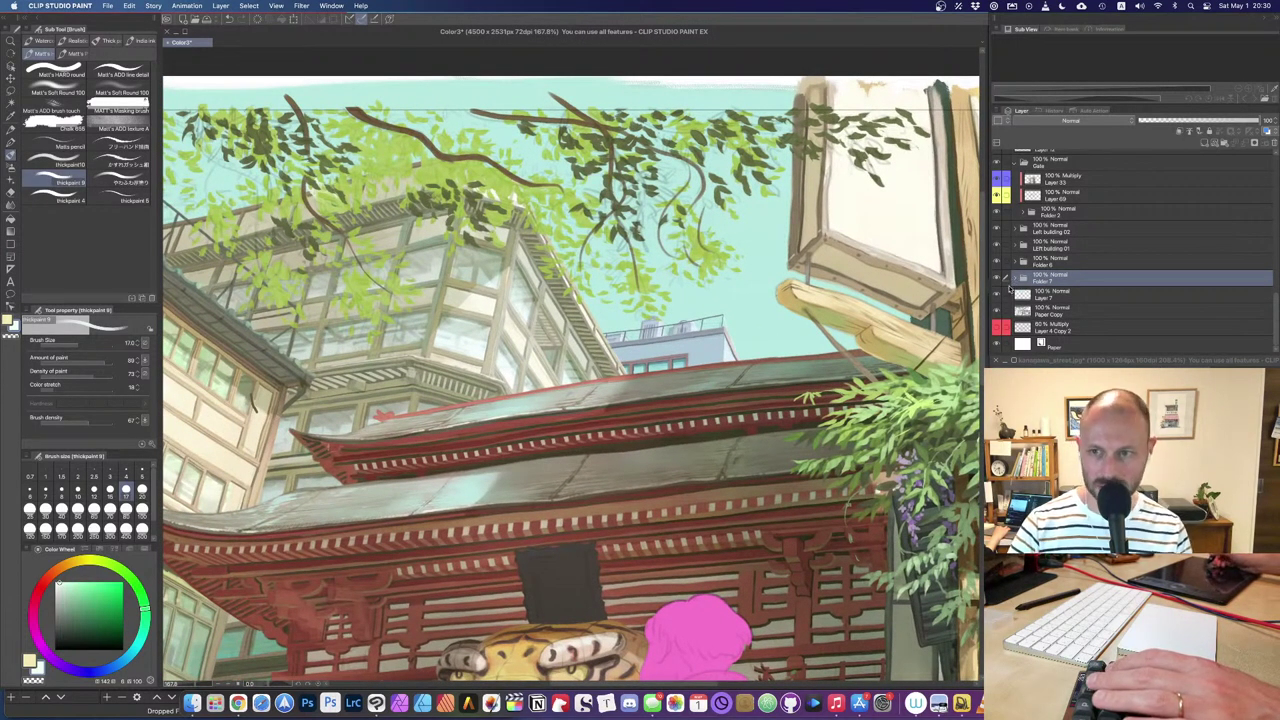
{"action": "left_click", "coordinate": [1204, 144]}
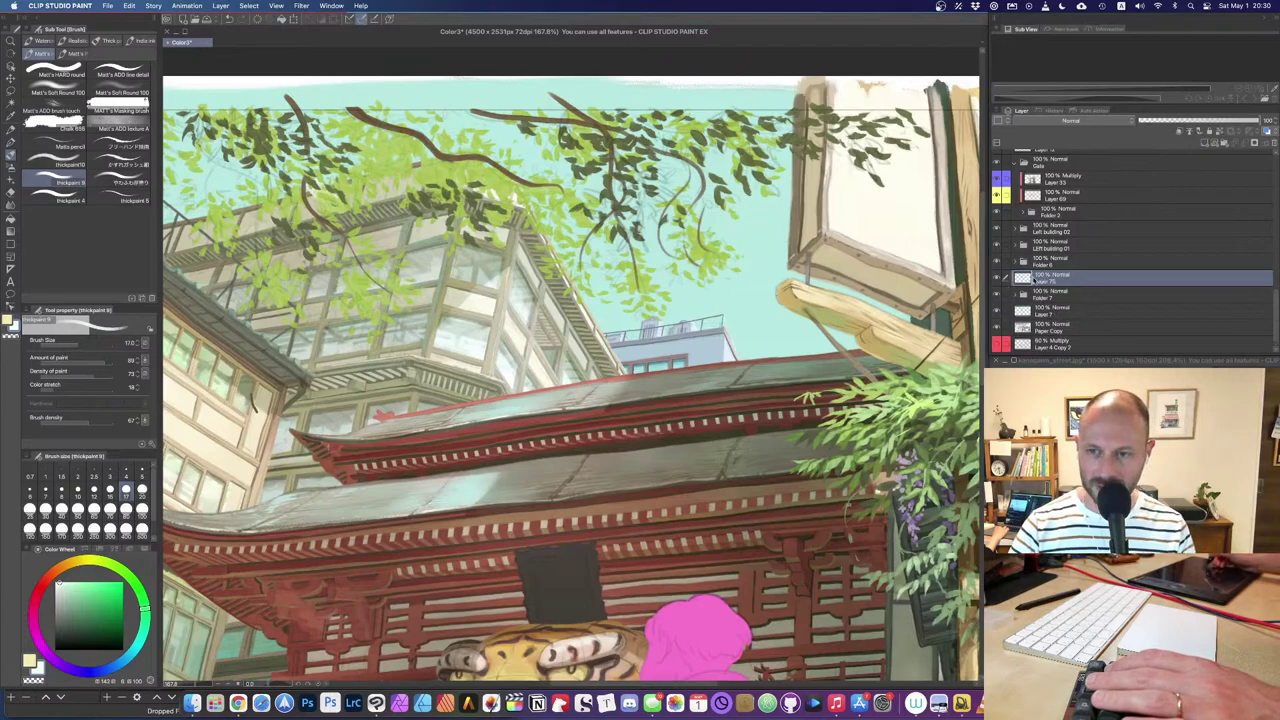
{"action": "right_click", "coordinate": [1025, 281]}
{"action": "left_click", "coordinate": [1044, 308]}
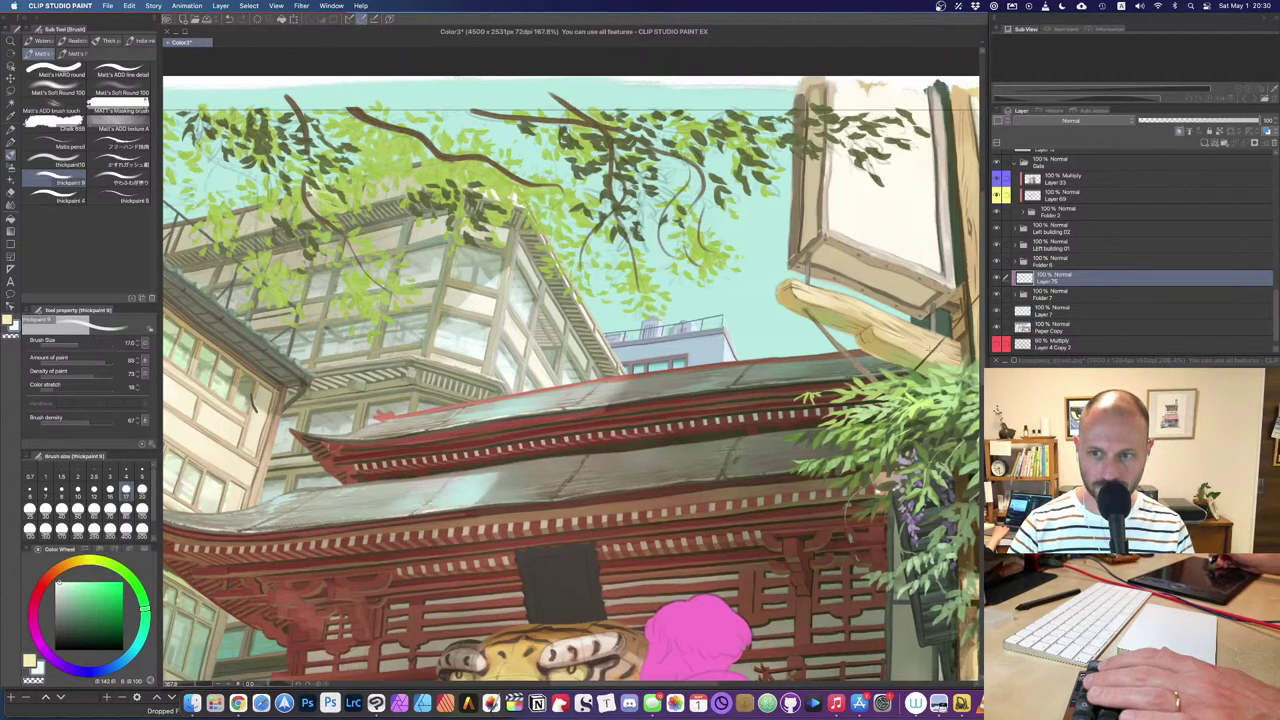
Step: Sample the sky colour and paint it over the distant building with the Matt's ADD texture A brush
{"action": "scroll", "coordinate": [700, 345], "scroll_direction": "up", "scroll_amount": 1}
{"action": "left_click", "coordinate": [668, 283], "text": "alt"}
{"action": "key", "text": "bracketright"}
{"action": "key", "text": "bracketright"}
{"action": "key", "text": "bracketright"}
{"action": "key", "text": "bracketright"}
{"action": "key", "text": "bracketright"}
{"action": "key", "text": "bracketright"}
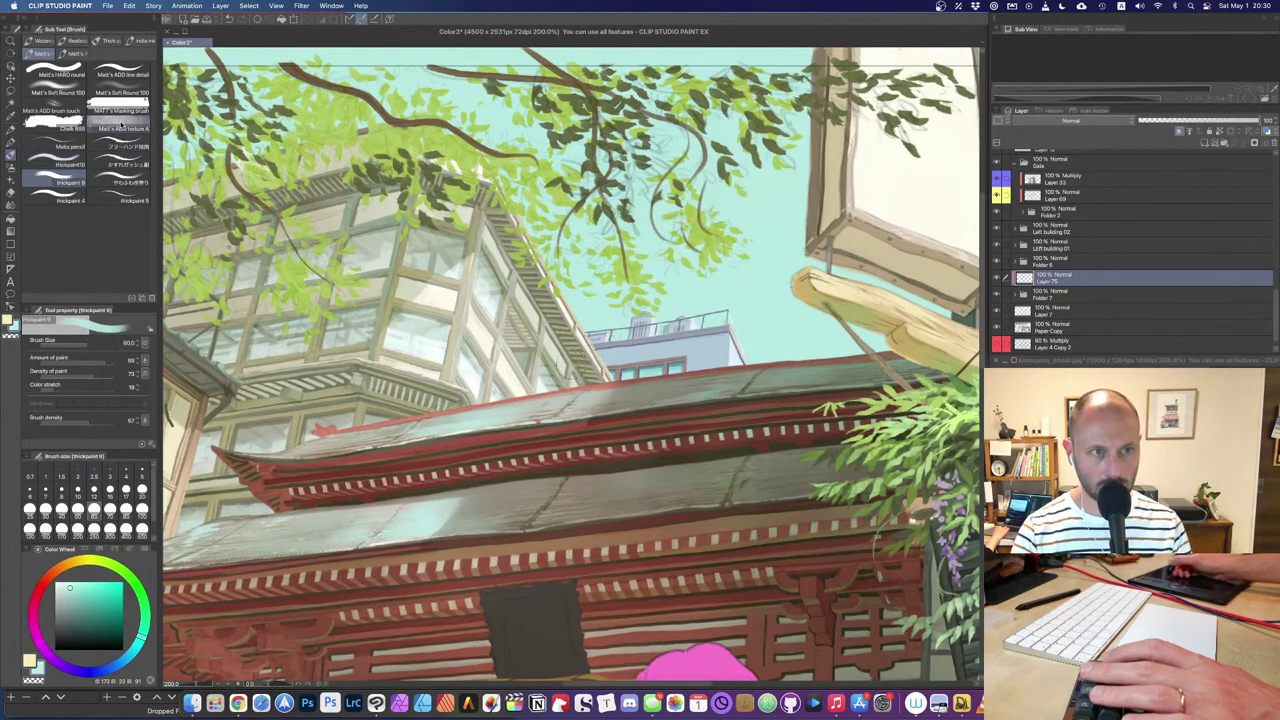
{"action": "left_click", "coordinate": [122, 125]}
{"action": "left_click_drag", "start_coordinate": [575, 335], "coordinate": [543, 373]}
{"action": "key", "text": "super+z"}
{"action": "mouse_move", "coordinate": [521, 328]}
{"action": "left_mouse_down"}
{"action": "mouse_move", "coordinate": [710, 306]}
{"action": "mouse_move", "coordinate": [690, 365]}
{"action": "left_mouse_up"}
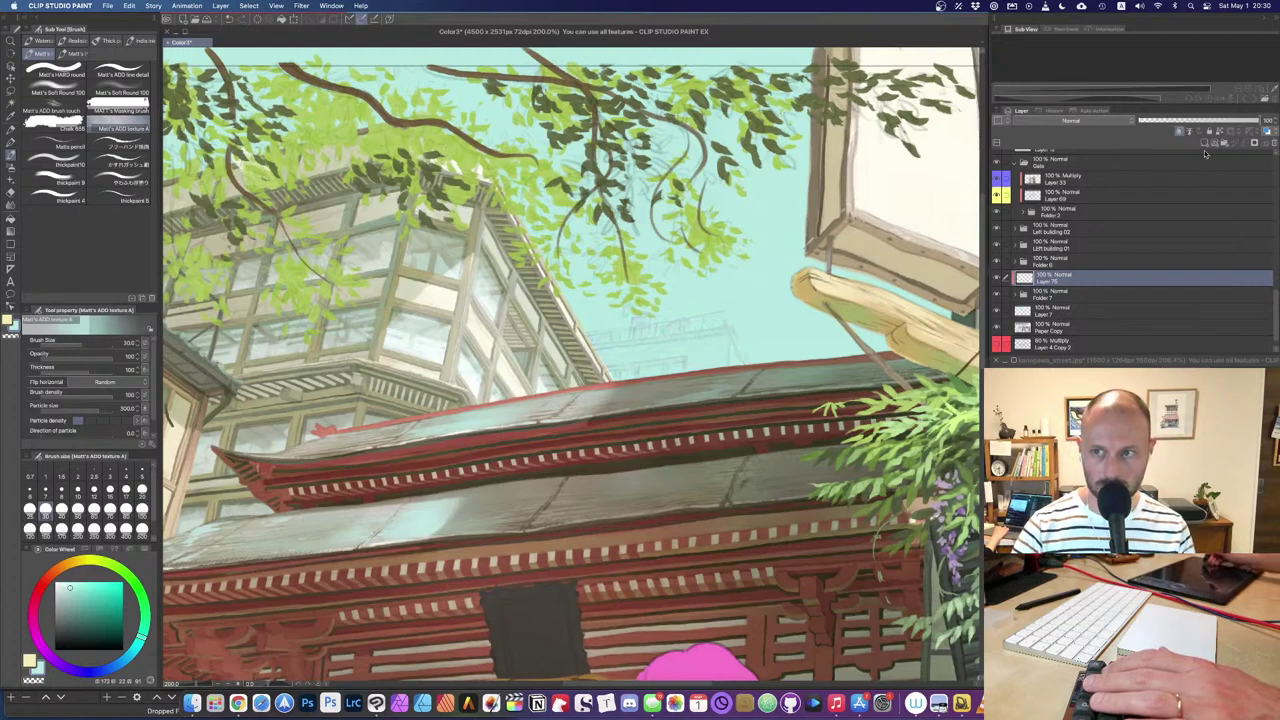
Step: Lower the sky-coloured haze layer's opacity to 24% and group it with the background building folder, then collapse the new folder
{"action": "left_click", "coordinate": [1170, 121]}
{"action": "left_click", "coordinate": [1155, 121]}
{"action": "left_click", "coordinate": [1161, 121]}
{"action": "left_click_drag", "start_coordinate": [1163, 121], "coordinate": [1166, 121]}
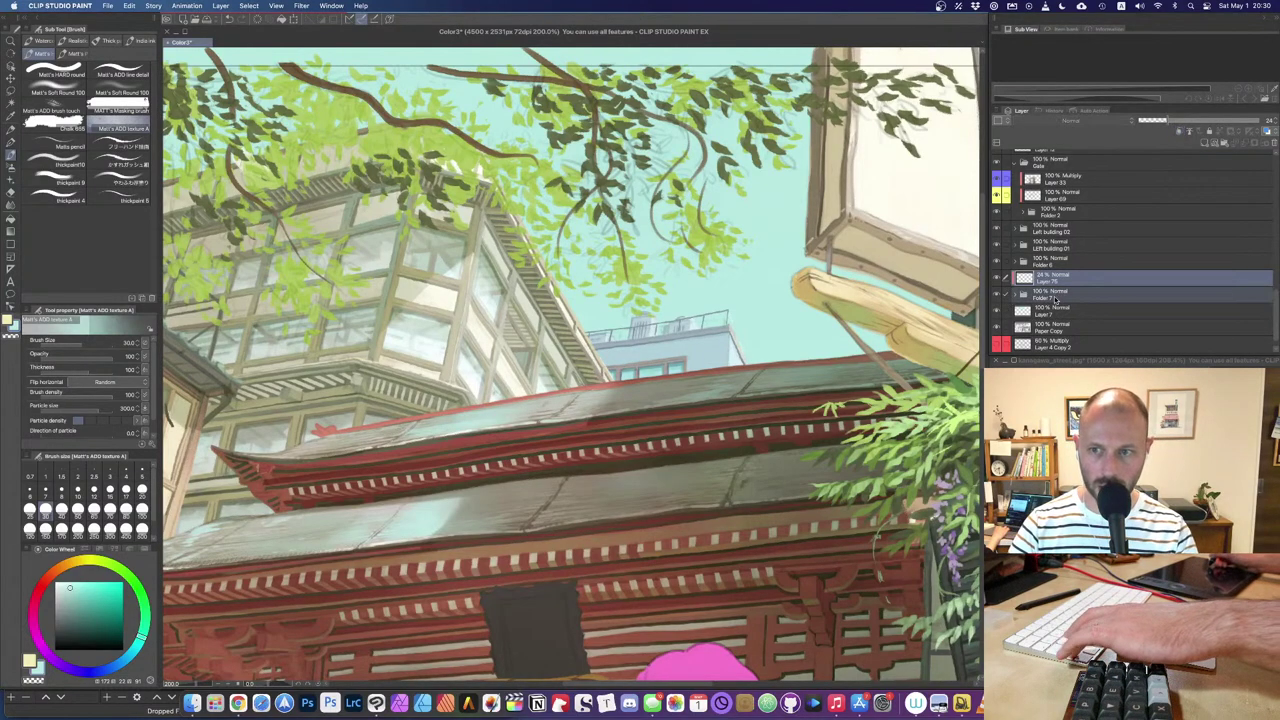
{"action": "key", "text": "super+g"}
{"action": "left_click", "coordinate": [1015, 280]}
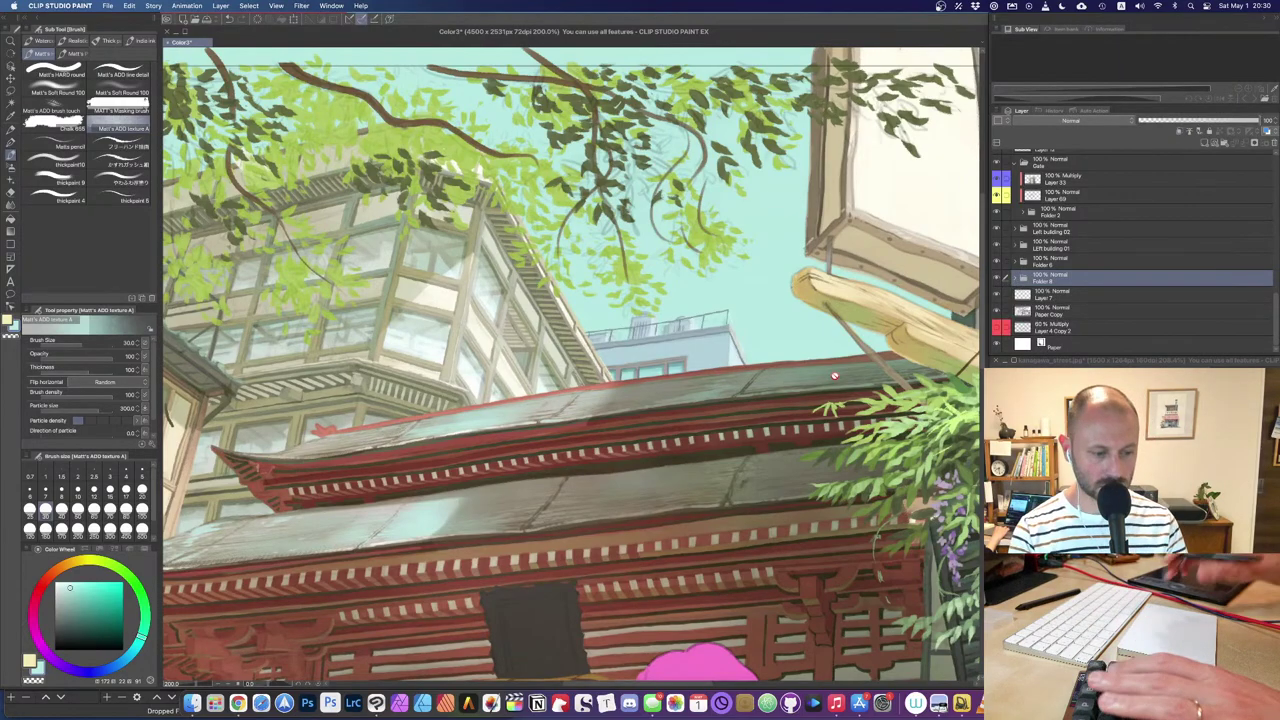
Step: Examine the whole scene, including the gate, tiger head and street level, with the haze applied
{"action": "scroll", "coordinate": [834, 376], "scroll_direction": "down", "scroll_amount": 3}
{"action": "left_click_drag", "start_coordinate": [710, 470], "coordinate": [552, 322]}
{"action": "mouse_move", "coordinate": [583, 387]}
{"action": "left_mouse_down"}
{"action": "mouse_move", "coordinate": [545, 341]}
{"action": "mouse_move", "coordinate": [573, 374]}
{"action": "mouse_move", "coordinate": [611, 355]}
{"action": "mouse_move", "coordinate": [681, 385]}
{"action": "left_mouse_up"}
{"action": "left_click_drag", "start_coordinate": [496, 438], "coordinate": [606, 400]}
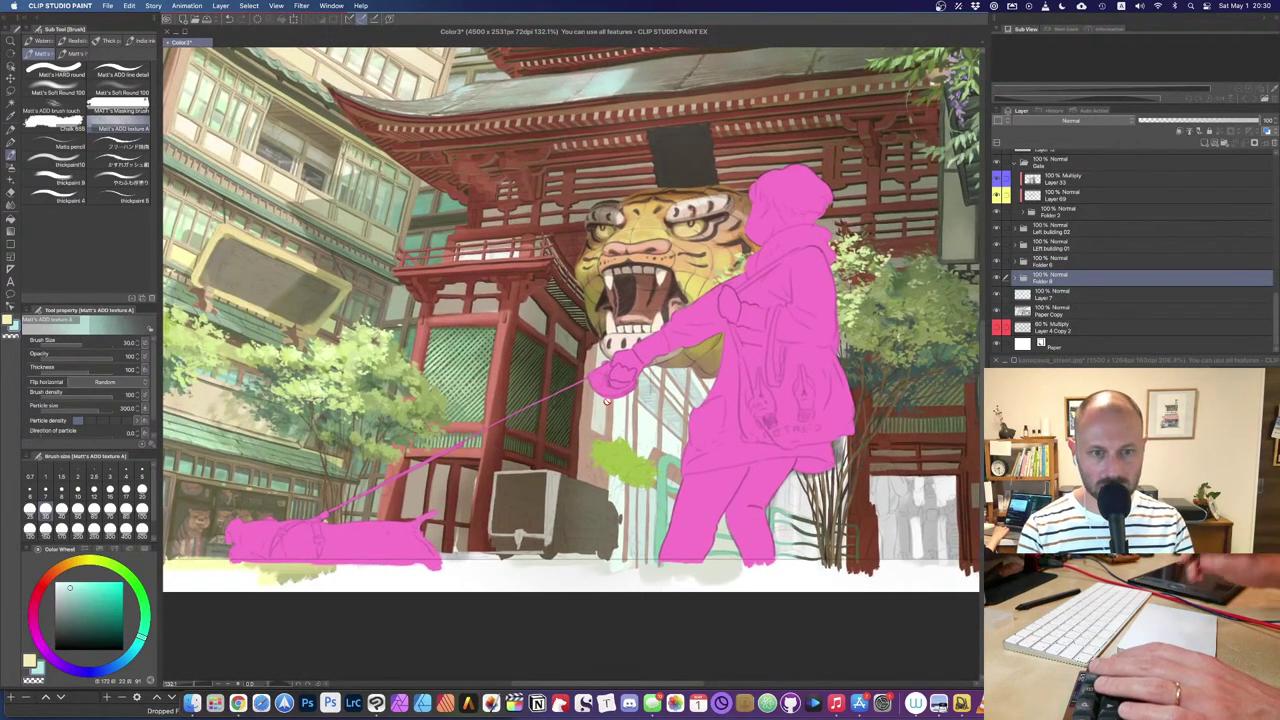
{"action": "scroll", "coordinate": [607, 402], "scroll_direction": "down", "scroll_amount": 5}
{"action": "left_click_drag", "start_coordinate": [490, 382], "coordinate": [484, 458]}
{"action": "scroll", "coordinate": [512, 408], "scroll_direction": "up", "scroll_amount": 6}
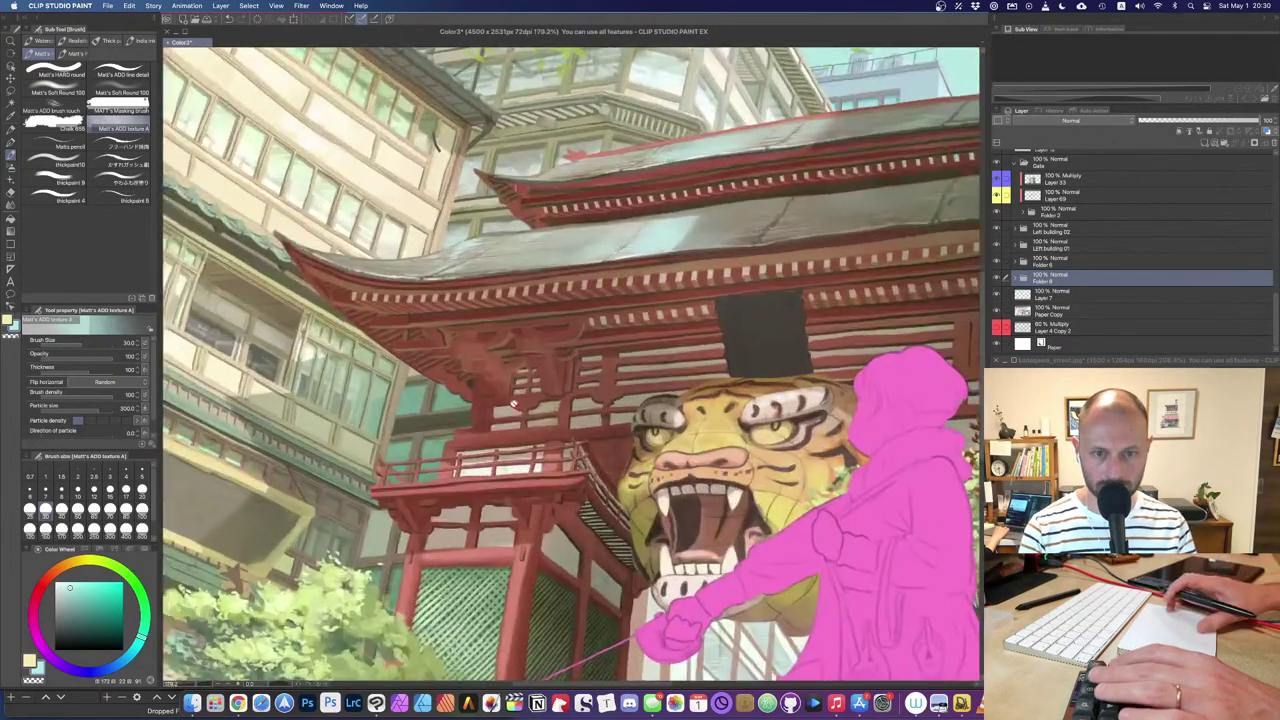
Step: Hide the gate's Multiply shading layer and select the layer holding the dark sign above the tiger head
{"action": "left_click", "coordinate": [788, 327], "text": "ctrl+shift"}
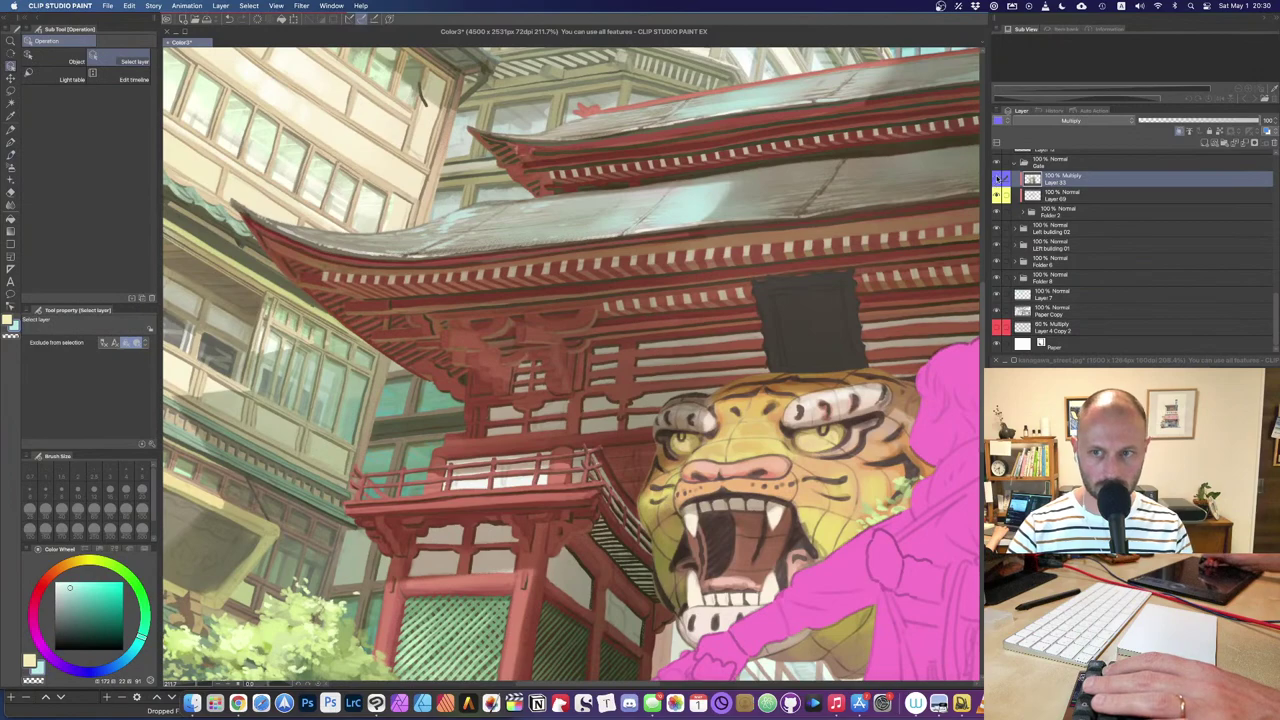
{"action": "left_click", "coordinate": [997, 179]}
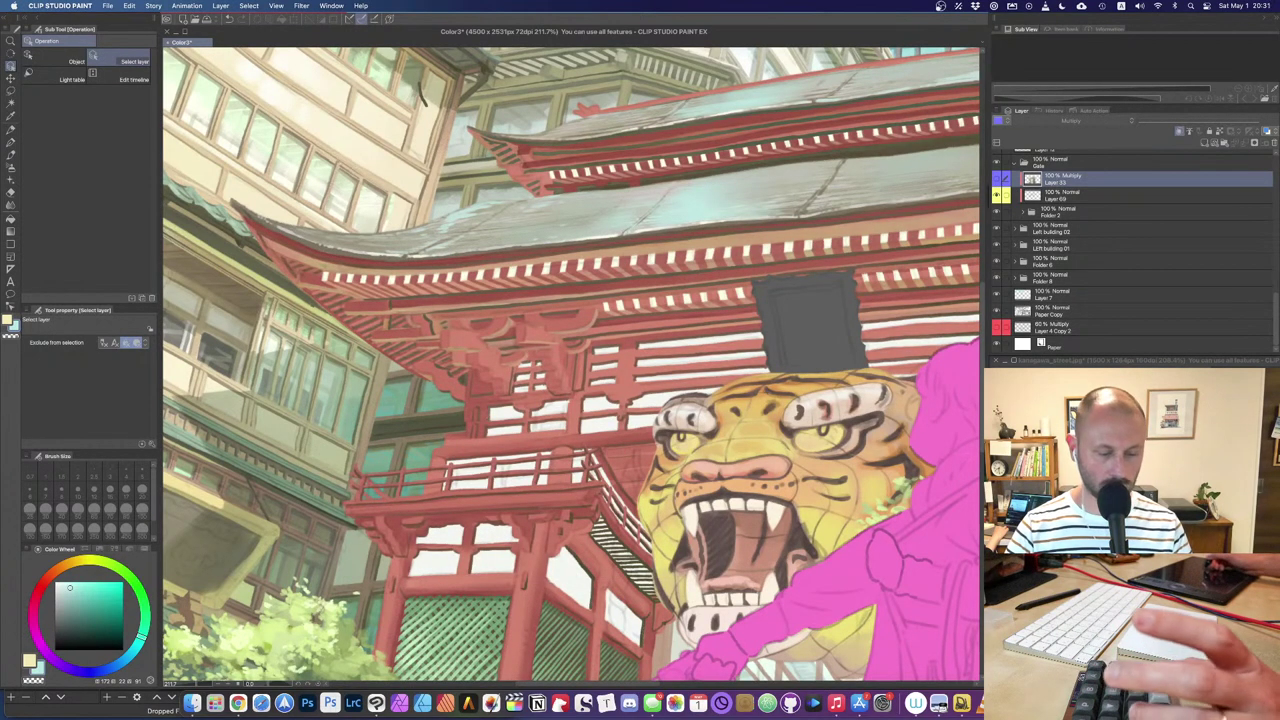
{"action": "left_click", "coordinate": [800, 326]}
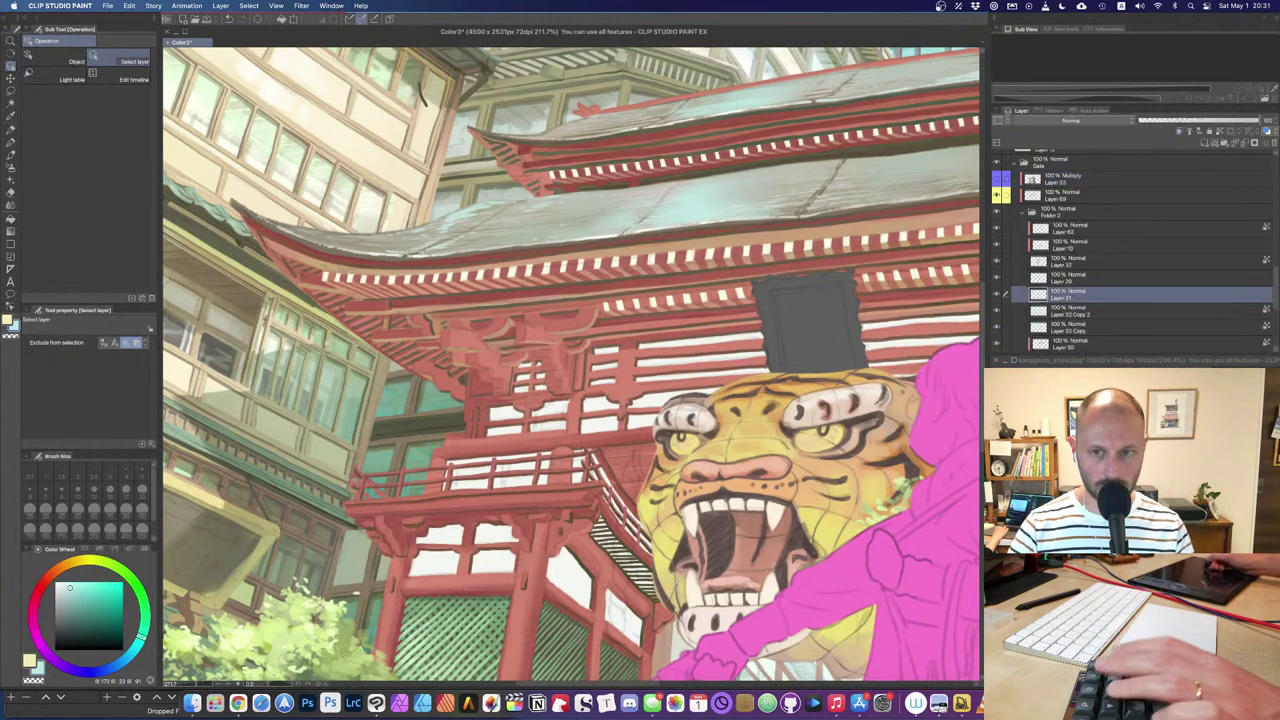
{"action": "left_click", "coordinate": [996, 296]}
{"action": "left_click", "coordinate": [996, 296]}
Step: Frame the dark sign up close, return to the brush and sample a muted green from the gate area
{"action": "left_click_drag", "start_coordinate": [788, 378], "coordinate": [555, 411]}
{"action": "scroll", "coordinate": [555, 411], "scroll_direction": "up", "scroll_amount": 8}
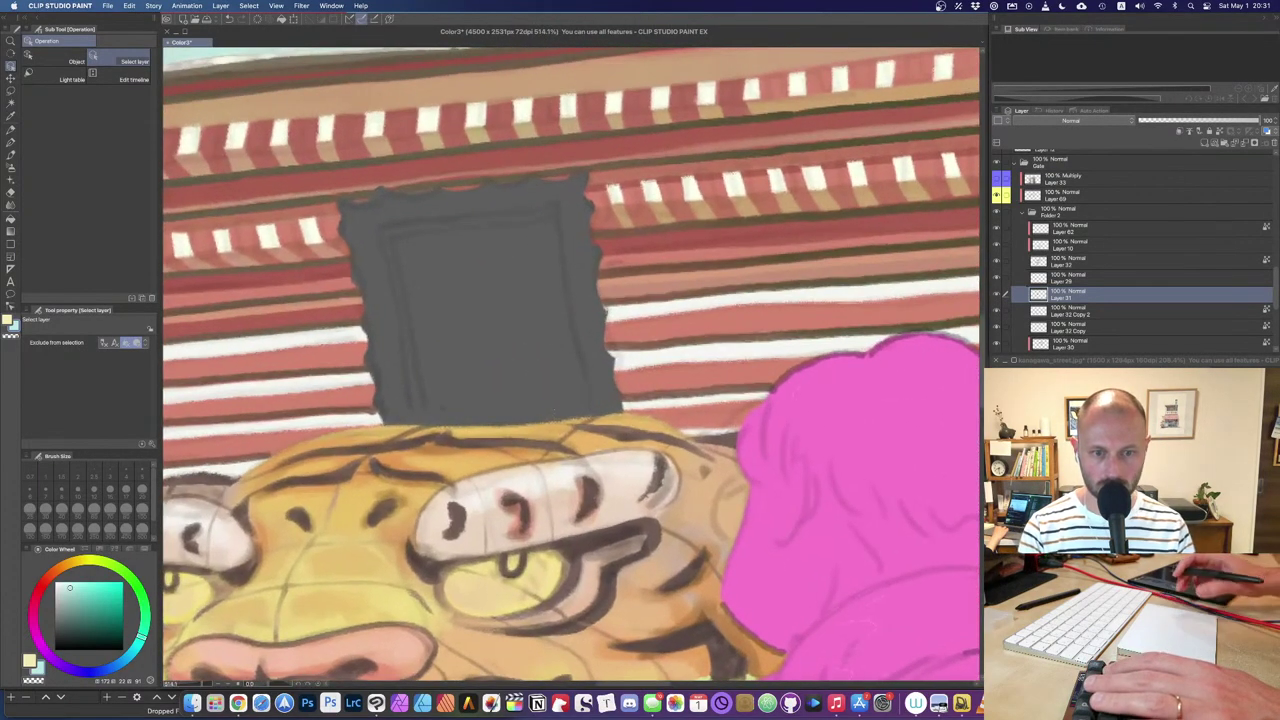
{"action": "scroll", "coordinate": [555, 411], "scroll_direction": "down", "scroll_amount": 4}
{"action": "scroll", "coordinate": [570, 420], "scroll_direction": "down", "scroll_amount": 2}
{"action": "left_click_drag", "start_coordinate": [555, 411], "coordinate": [471, 301]}
{"action": "key", "text": "b"}
{"action": "left_click", "coordinate": [856, 515], "text": "alt"}
Step: Try a green stroke on the dark sign with the texture brush and undo it
{"action": "left_click_drag", "start_coordinate": [422, 245], "coordinate": [497, 441]}
{"action": "key", "text": "super+z"}
{"action": "key", "text": "super+z"}
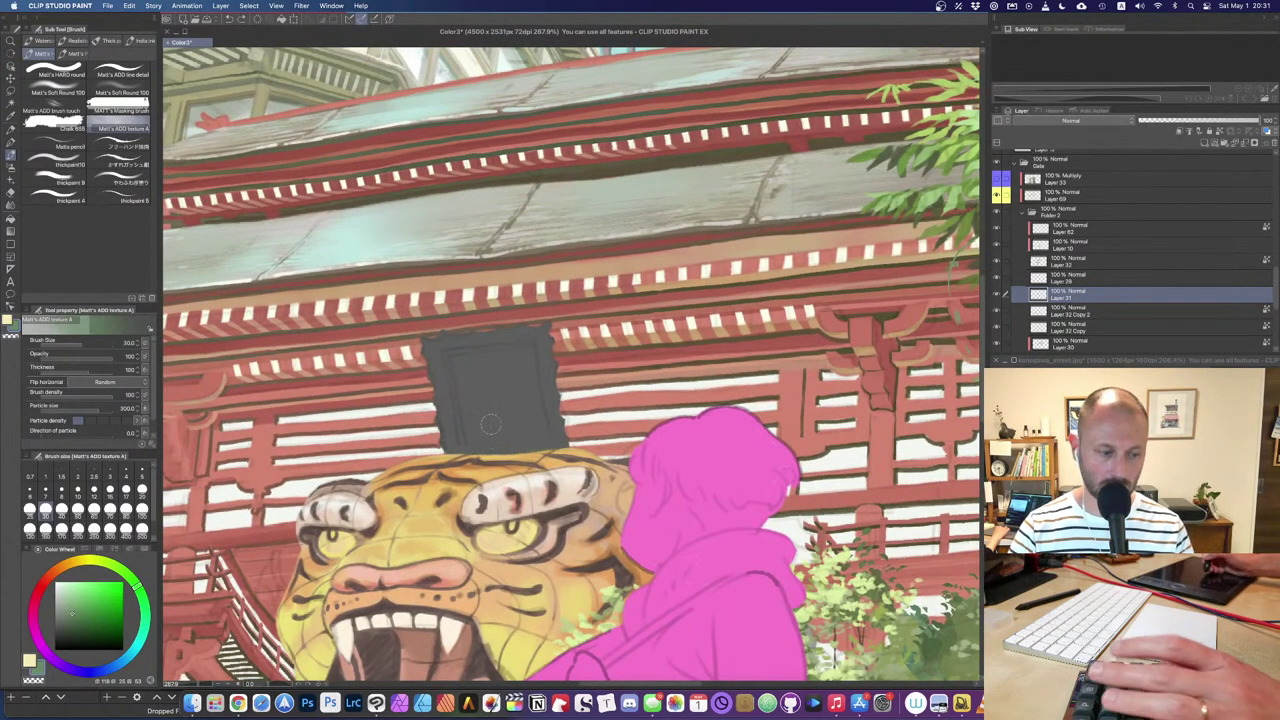
Step: Paint a green strip down the left side of the sign with the thickpaint10 brush and enlarge the brush to 100
{"action": "left_click", "coordinate": [44, 166]}
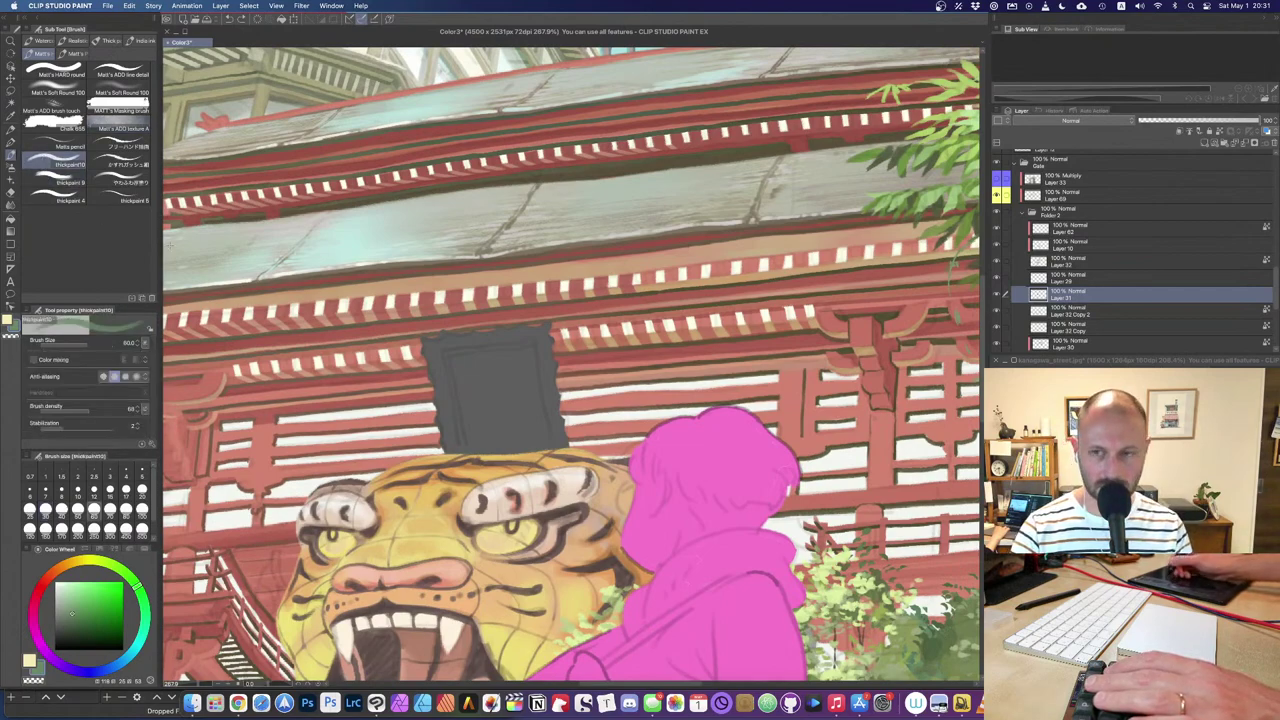
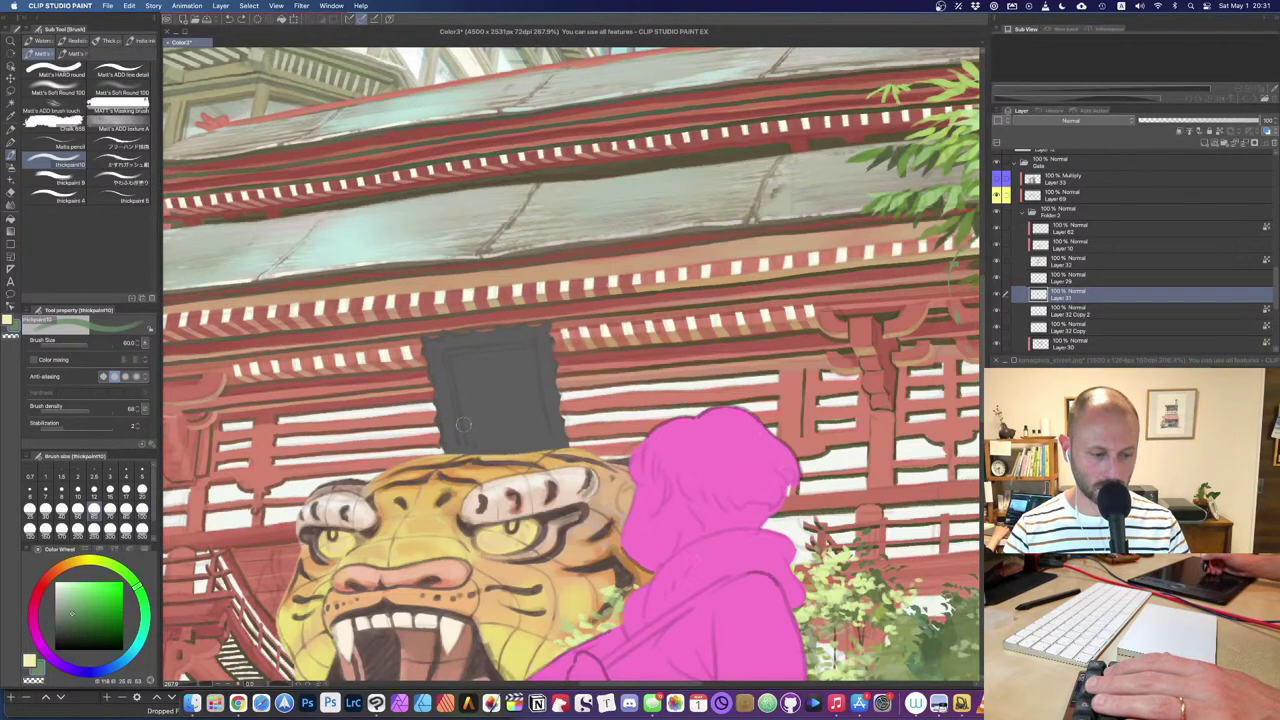
{"action": "left_click_drag", "start_coordinate": [452, 366], "coordinate": [468, 447]}
{"action": "key", "text": "]"}
{"action": "key", "text": "]"}
{"action": "key", "text": "]"}
Step: Try painting the sign's remaining border and centre green, enlarging the brush to 150, and undo those strokes
{"action": "mouse_move", "coordinate": [456, 362]}
{"action": "left_mouse_down"}
{"action": "mouse_move", "coordinate": [538, 354]}
{"action": "mouse_move", "coordinate": [545, 446]}
{"action": "left_mouse_up"}
{"action": "left_click_drag", "start_coordinate": [502, 338], "coordinate": [520, 332]}
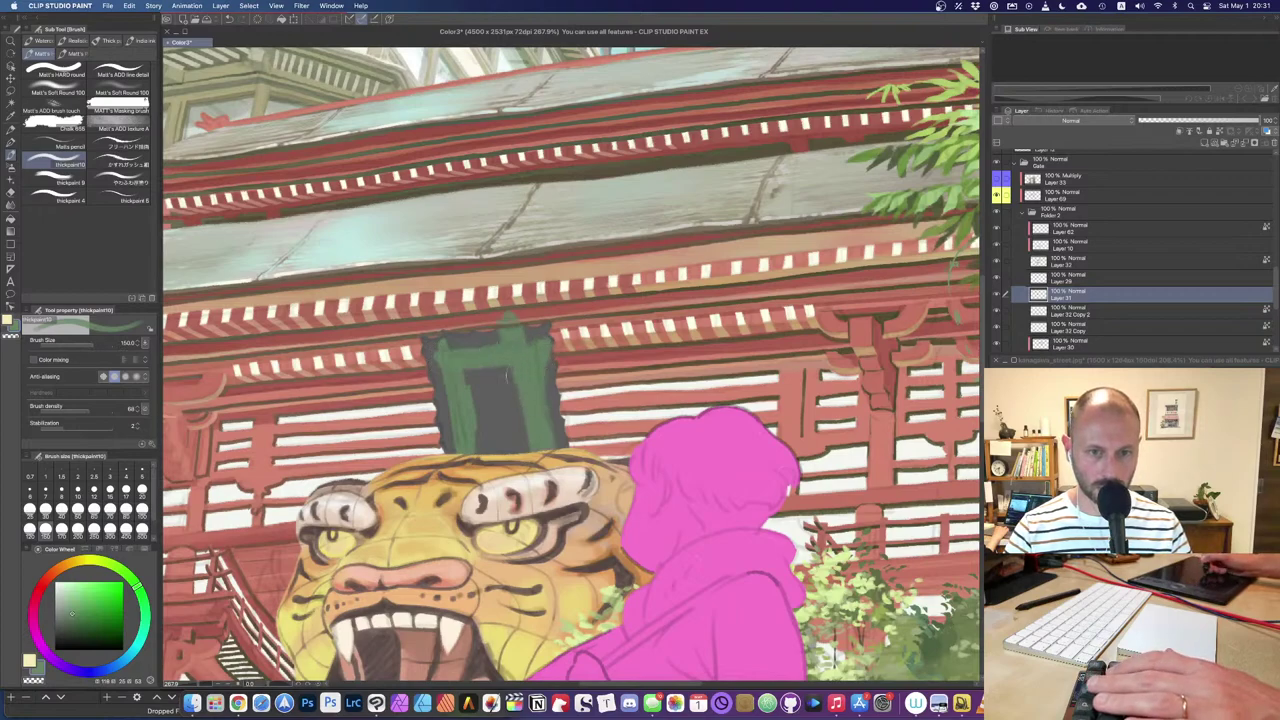
{"action": "key", "text": "]"}
{"action": "key", "text": "]"}
{"action": "left_click_drag", "start_coordinate": [517, 388], "coordinate": [505, 445]}
{"action": "key", "text": "super+z"}
{"action": "key", "text": "super+z"}
{"action": "key", "text": "super+z"}
{"action": "key", "text": "super+z"}
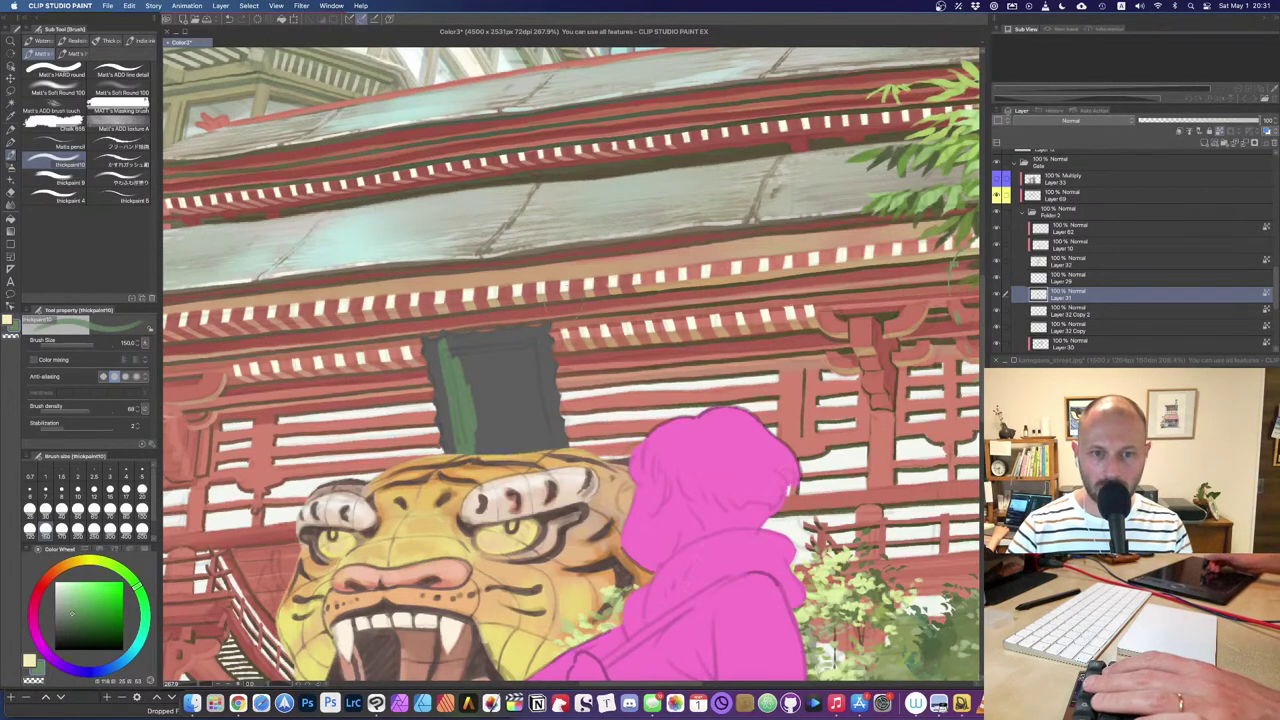
Step: Fill the sign's centre panel with green using the thickpaint10 brush at size 150
{"action": "mouse_move", "coordinate": [448, 352]}
{"action": "left_mouse_down"}
{"action": "mouse_move", "coordinate": [535, 347]}
{"action": "mouse_move", "coordinate": [540, 440]}
{"action": "mouse_move", "coordinate": [495, 440]}
{"action": "mouse_move", "coordinate": [445, 400]}
{"action": "left_mouse_up"}
{"action": "scroll", "coordinate": [469, 437], "scroll_direction": "up", "scroll_amount": 4}
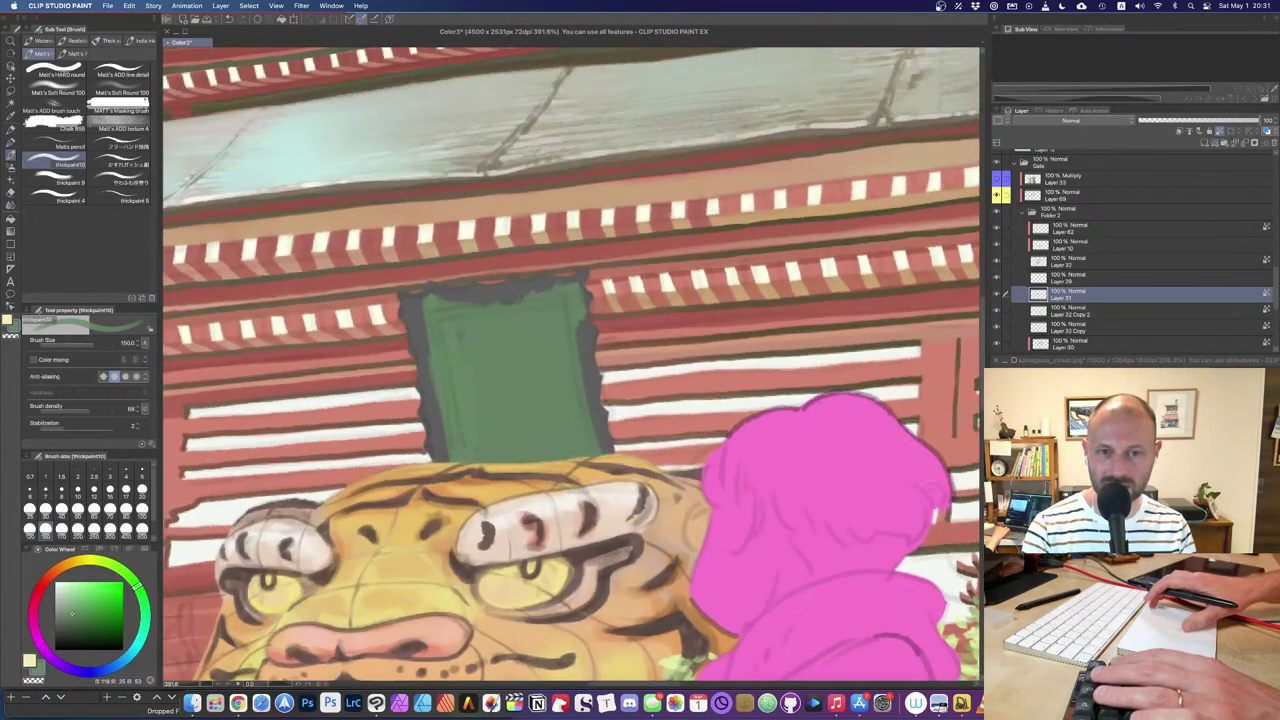
{"action": "left_click_drag", "start_coordinate": [484, 304], "coordinate": [502, 299]}
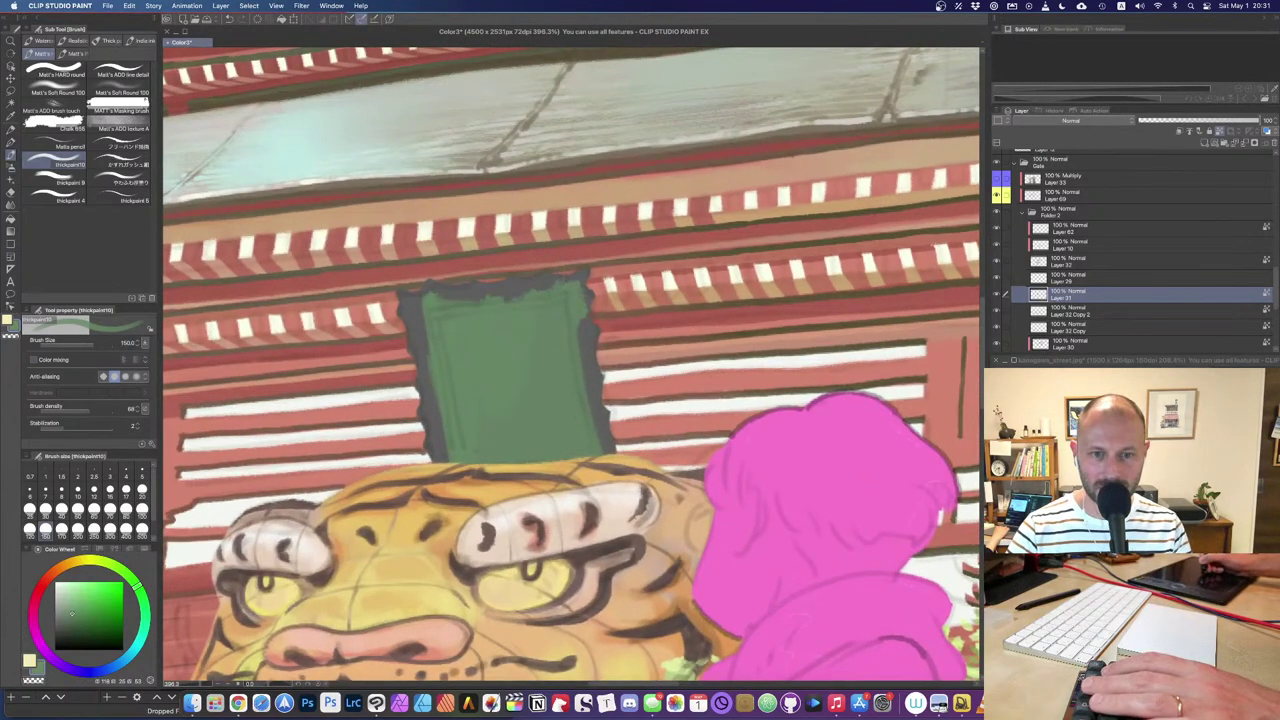
{"action": "left_click_drag", "start_coordinate": [577, 368], "coordinate": [598, 446]}
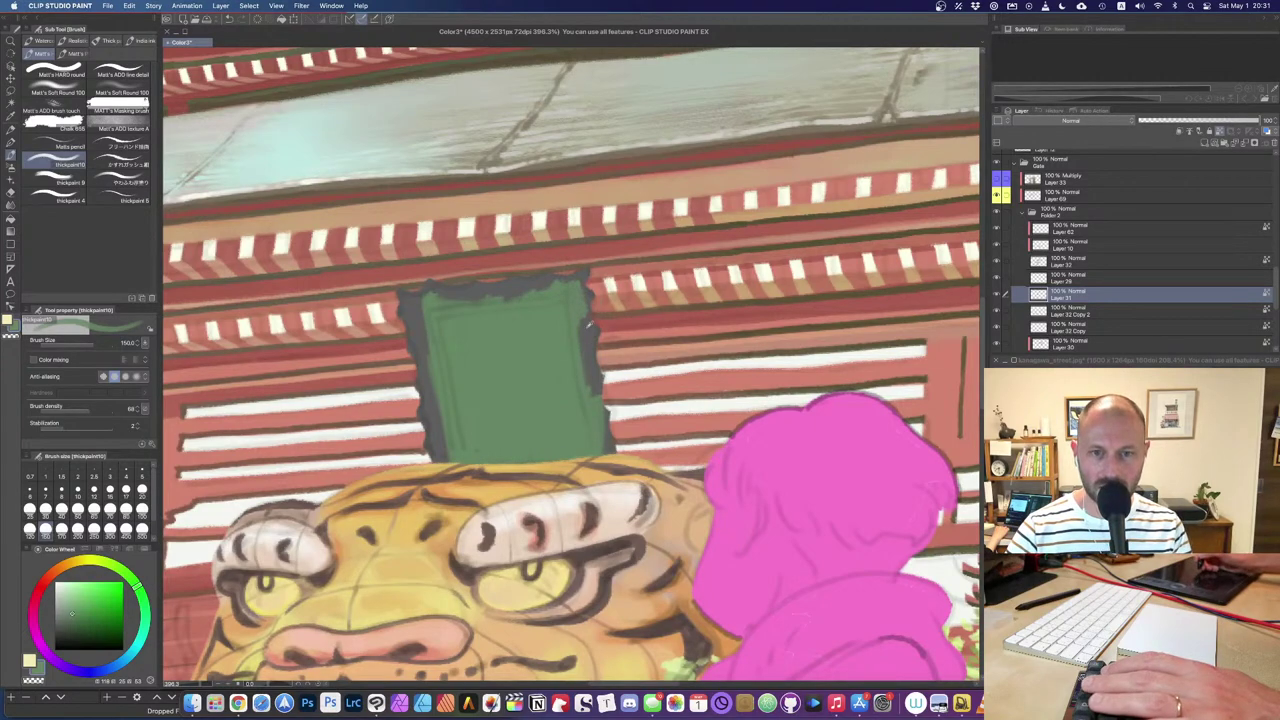
Step: Sample orange from the tiger's head and paint the sign frame's left side with it
{"action": "left_click", "coordinate": [590, 327], "text": "alt"}
{"action": "left_click", "coordinate": [512, 479], "text": "alt"}
{"action": "left_click_drag", "start_coordinate": [402, 289], "coordinate": [440, 460]}
{"action": "left_click_drag", "start_coordinate": [436, 350], "coordinate": [440, 408]}
{"action": "mouse_move", "coordinate": [412, 290]}
{"action": "left_mouse_down"}
{"action": "mouse_move", "coordinate": [417, 342]}
{"action": "mouse_move", "coordinate": [447, 450]}
{"action": "left_mouse_up"}
{"action": "key", "text": "super+z"}
{"action": "mouse_move", "coordinate": [412, 298]}
{"action": "left_mouse_down"}
{"action": "mouse_move", "coordinate": [445, 458]}
{"action": "mouse_move", "coordinate": [431, 454]}
{"action": "left_mouse_up"}
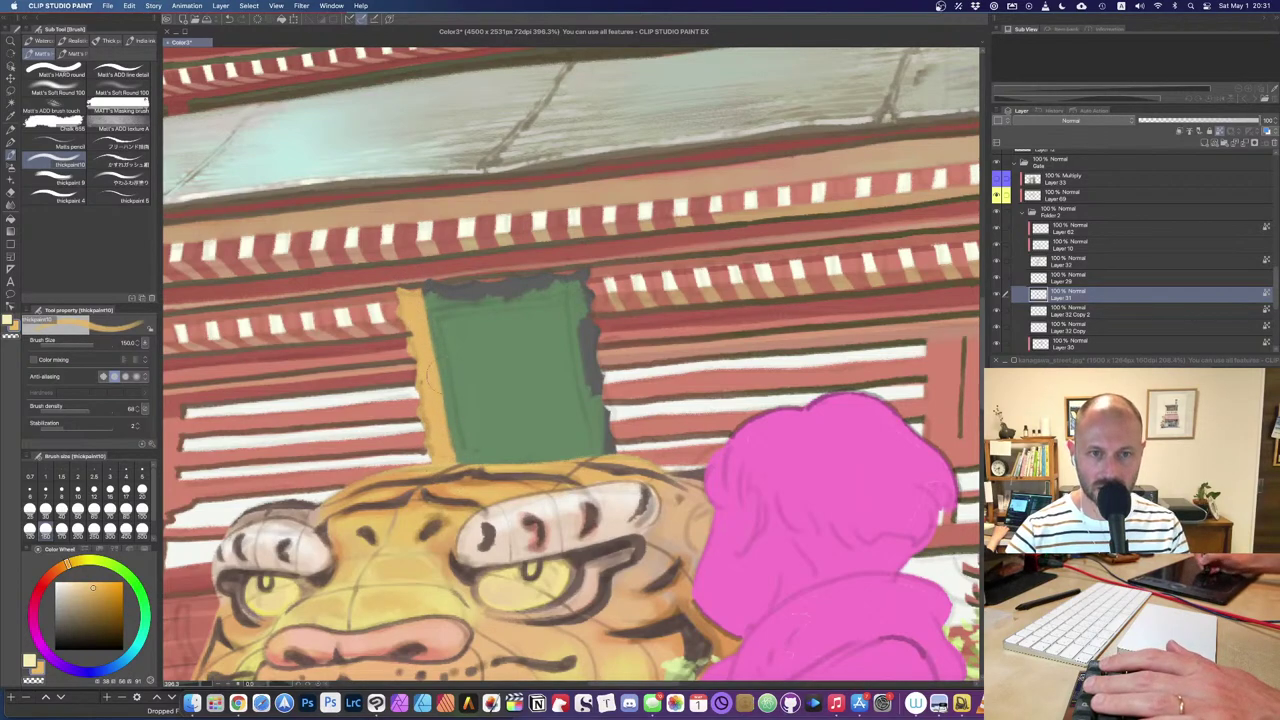
Step: Paint the sign frame's top and right side orange with the brush reduced to 120
{"action": "key", "text": "["}
{"action": "left_click_drag", "start_coordinate": [412, 296], "coordinate": [586, 281]}
{"action": "key", "text": "super+z"}
{"action": "left_click_drag", "start_coordinate": [415, 298], "coordinate": [583, 279]}
{"action": "mouse_move", "coordinate": [468, 300]}
{"action": "left_mouse_down"}
{"action": "mouse_move", "coordinate": [572, 278]}
{"action": "mouse_move", "coordinate": [577, 329]}
{"action": "left_mouse_up"}
{"action": "left_click_drag", "start_coordinate": [579, 290], "coordinate": [590, 383]}
{"action": "key", "text": "super+z"}
{"action": "mouse_move", "coordinate": [588, 290]}
{"action": "left_mouse_down"}
{"action": "mouse_move", "coordinate": [582, 362]}
{"action": "mouse_move", "coordinate": [608, 452]}
{"action": "left_mouse_up"}
{"action": "left_click_drag", "start_coordinate": [588, 288], "coordinate": [598, 385]}
{"action": "left_click_drag", "start_coordinate": [596, 322], "coordinate": [606, 434]}
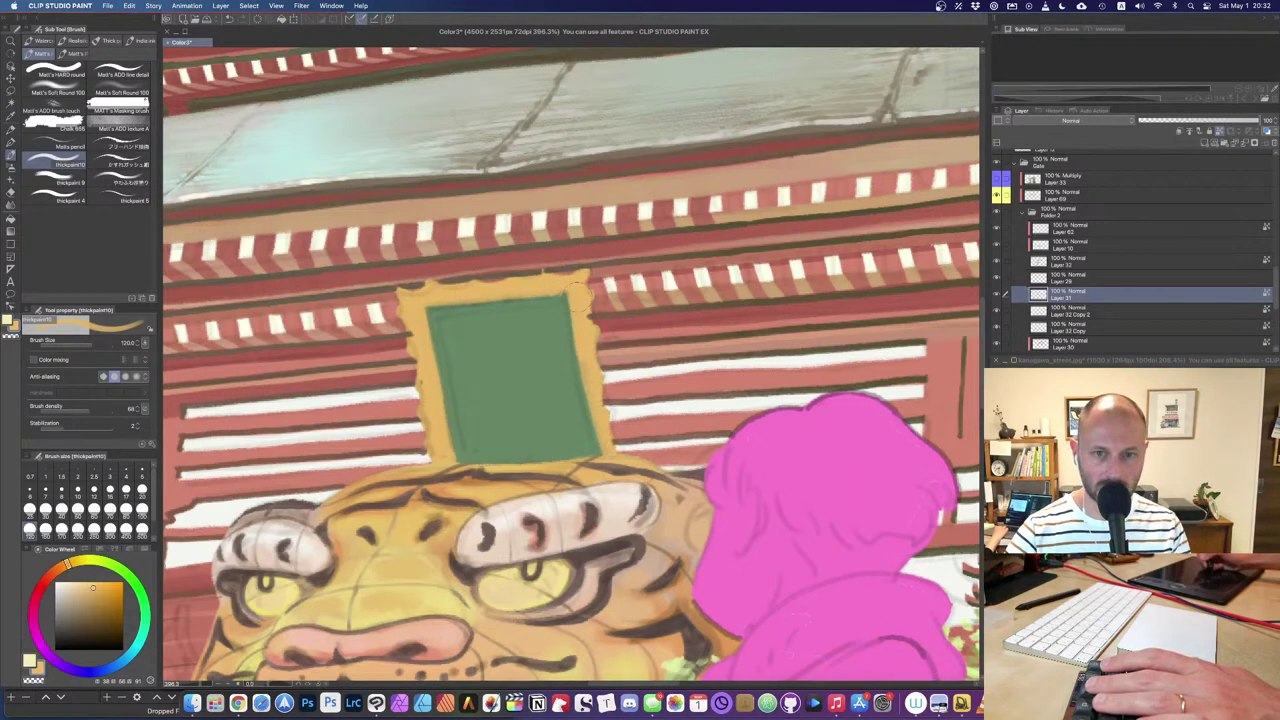
{"action": "left_click_drag", "start_coordinate": [438, 299], "coordinate": [563, 284]}
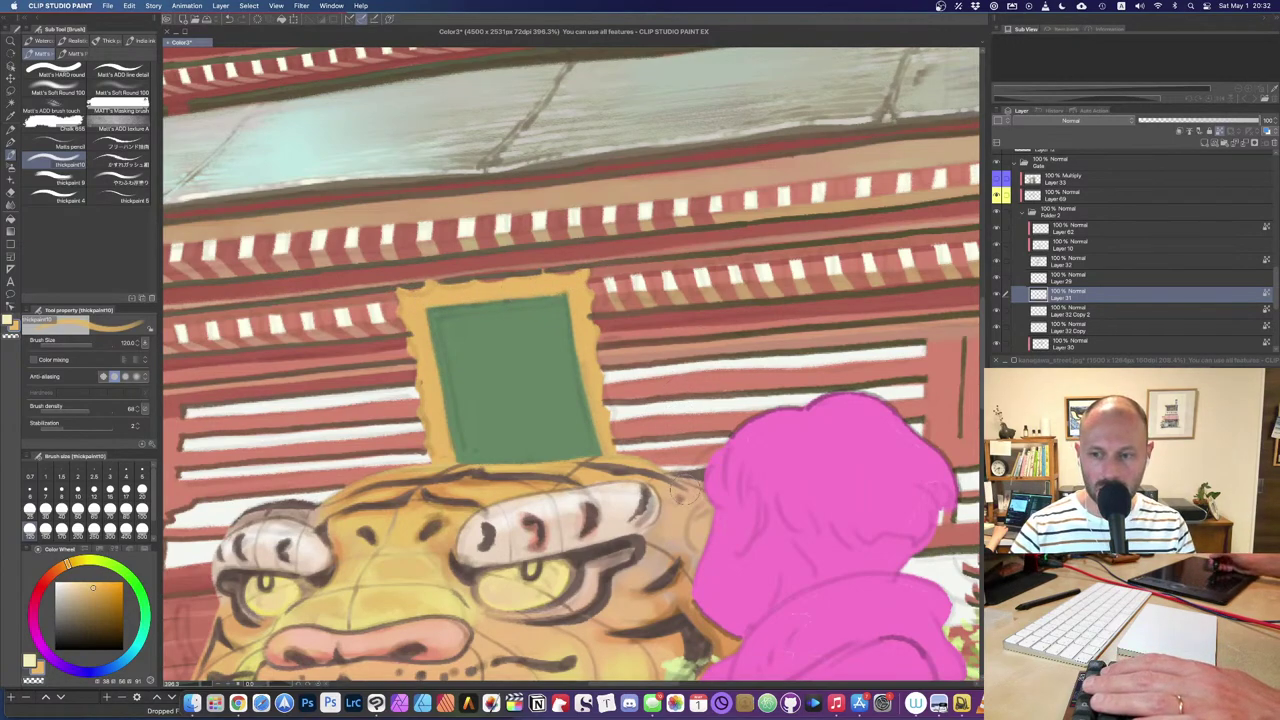
Step: Paint a dark shadow line along the frame's left inner edge with a sampled dark brown and the brush at 70
{"action": "left_click", "coordinate": [1130, 460]}
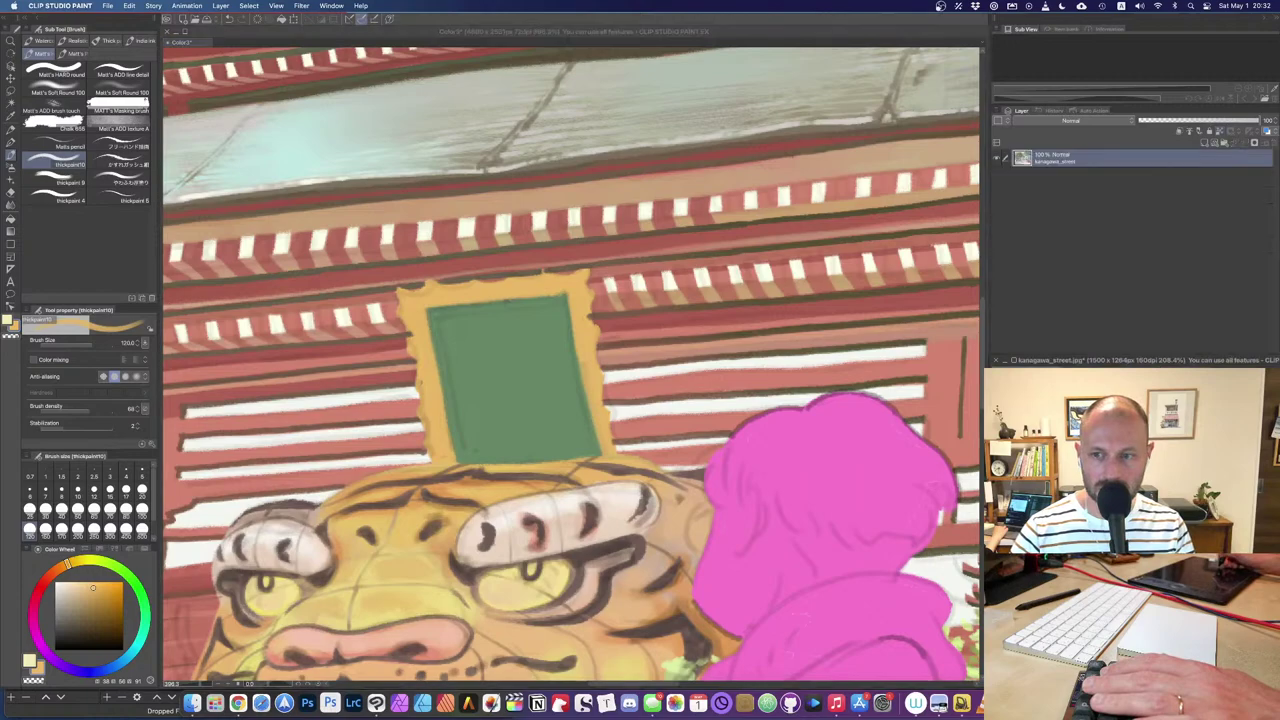
{"action": "left_click", "coordinate": [1130, 460], "text": "alt"}
{"action": "key", "text": "ctrl+Tab"}
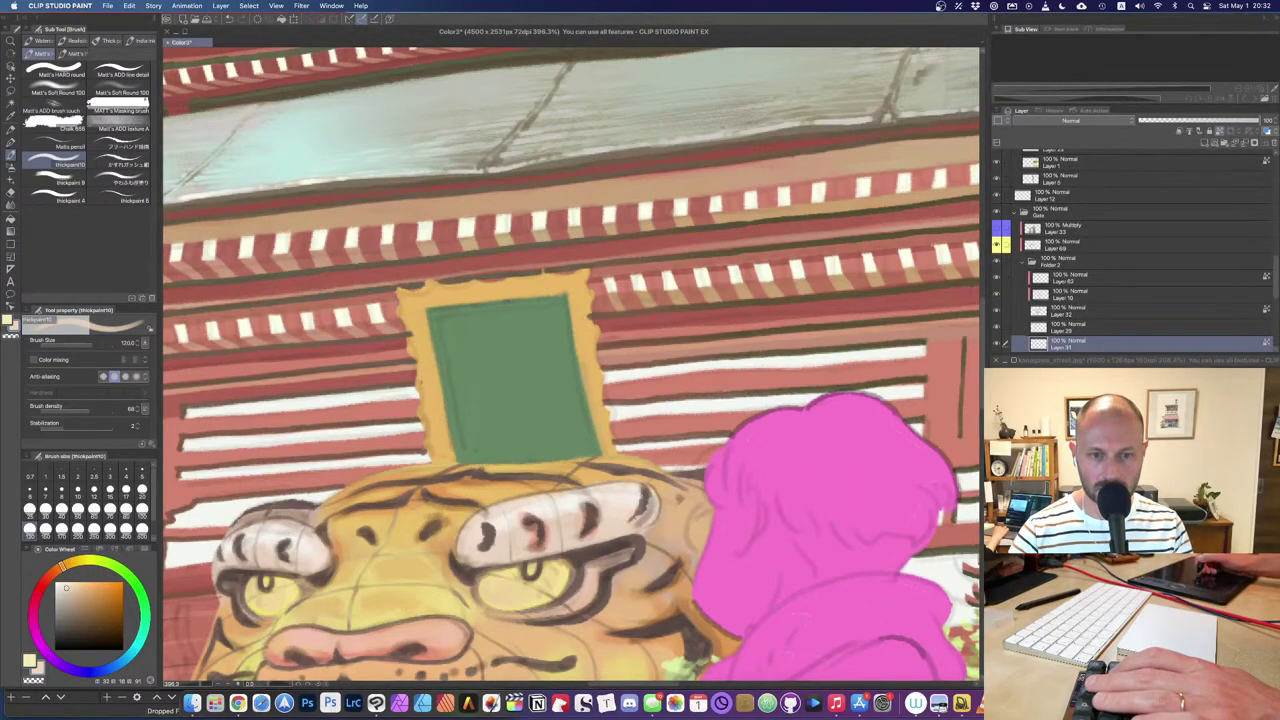
{"action": "left_click", "coordinate": [582, 550], "text": "alt"}
{"action": "key", "text": "bracketleft"}
{"action": "key", "text": "bracketleft"}
{"action": "key", "text": "bracketleft"}
{"action": "key", "text": "bracketleft"}
{"action": "left_click_drag", "start_coordinate": [431, 308], "coordinate": [461, 454]}
{"action": "key", "text": "super+z"}
{"action": "key", "text": "bracketright"}
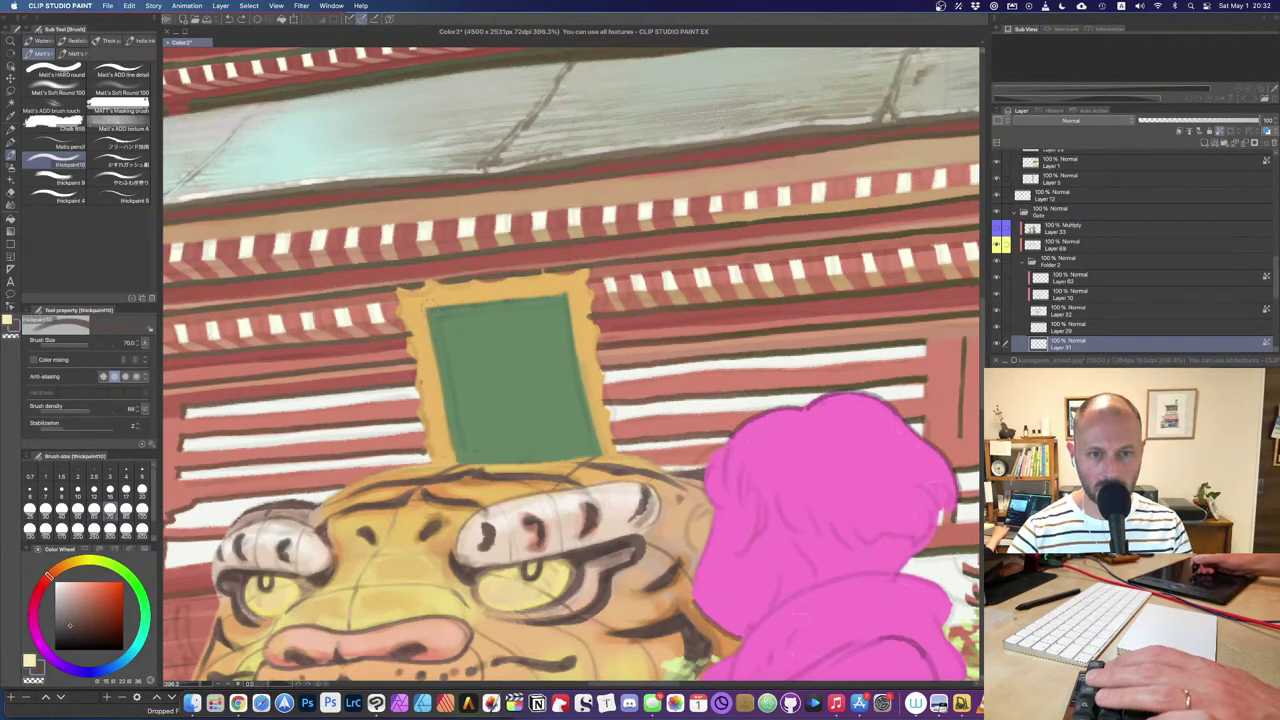
{"action": "left_click_drag", "start_coordinate": [426, 298], "coordinate": [456, 460]}
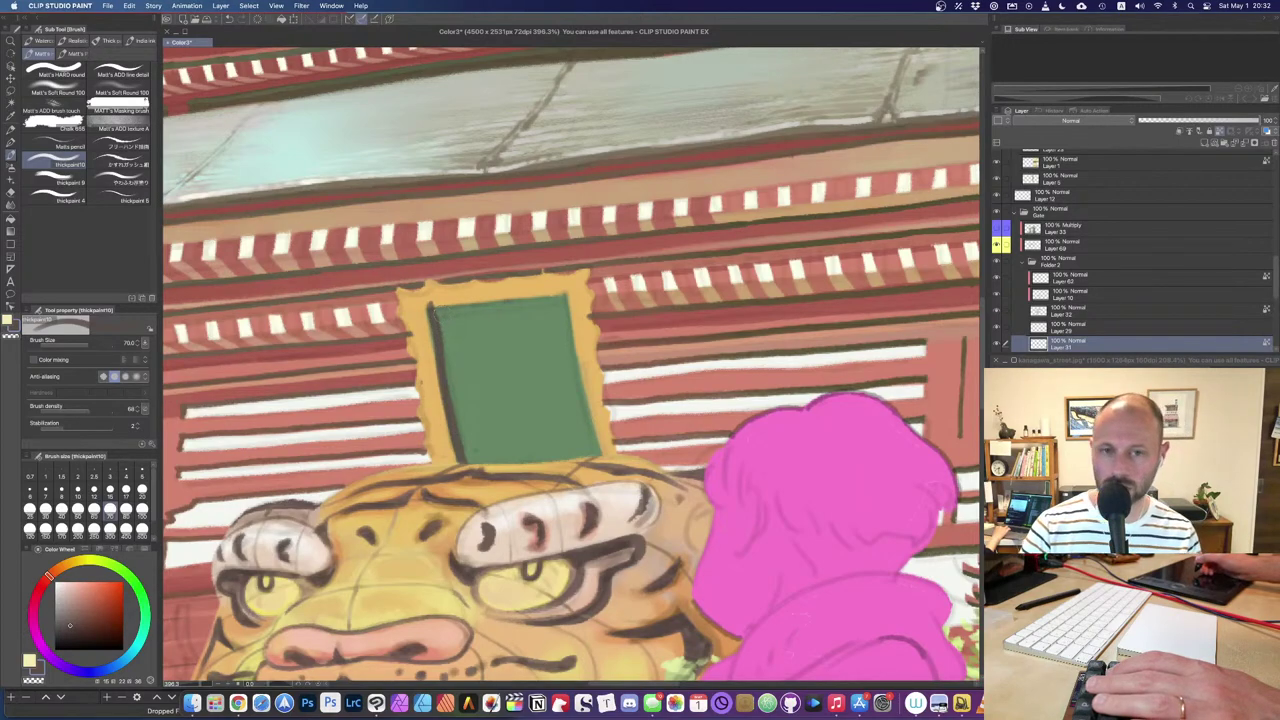
Step: Define a thin dark line under the frame's top edge, trim it with the frame's orange, and rework the left inner shadow
{"action": "left_click_drag", "start_coordinate": [428, 312], "coordinate": [566, 296]}
{"action": "key", "text": "ctrl+z"}
{"action": "left_click", "coordinate": [434, 298], "text": "alt"}
{"action": "left_click_drag", "start_coordinate": [430, 304], "coordinate": [568, 292]}
{"action": "left_click_drag", "start_coordinate": [425, 298], "coordinate": [577, 287]}
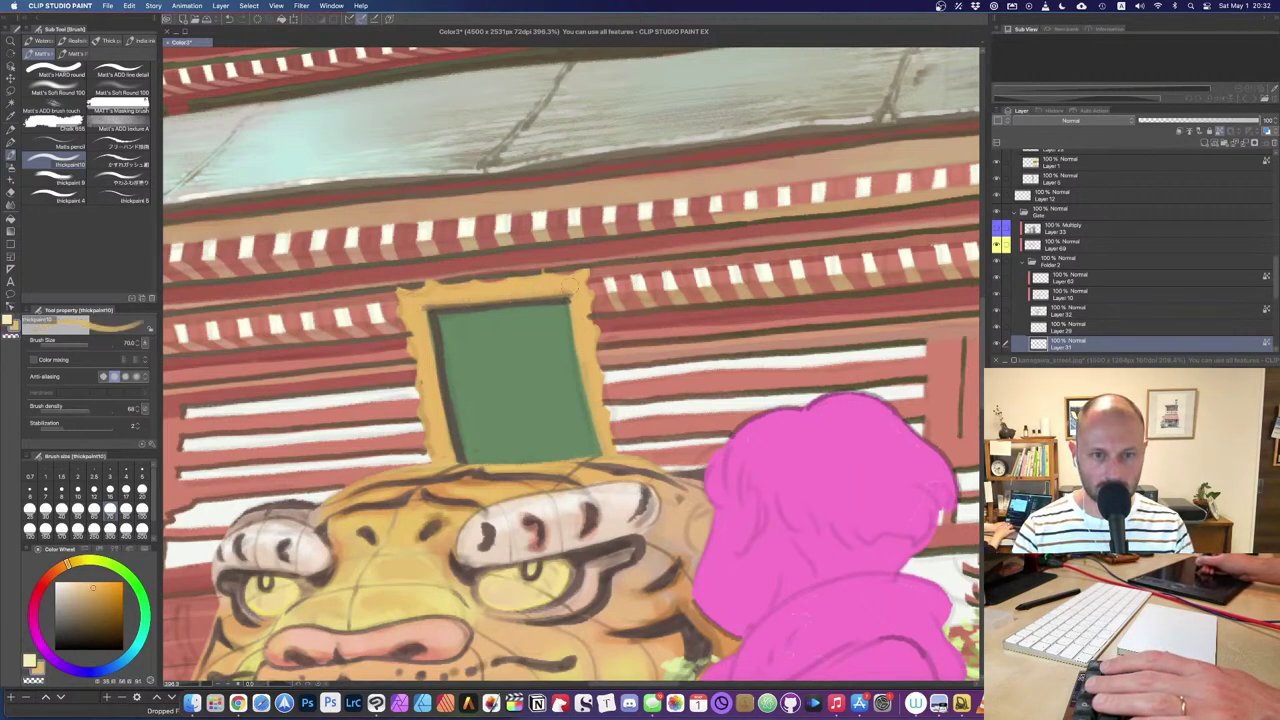
{"action": "left_click", "coordinate": [431, 308], "text": "alt"}
{"action": "left_click_drag", "start_coordinate": [428, 312], "coordinate": [454, 462]}
Step: Paint a brown line along the frame's right inner edge and clean it up with the frame's orange
{"action": "left_click", "coordinate": [411, 299], "text": "alt"}
{"action": "left_click", "coordinate": [545, 293], "text": "alt"}
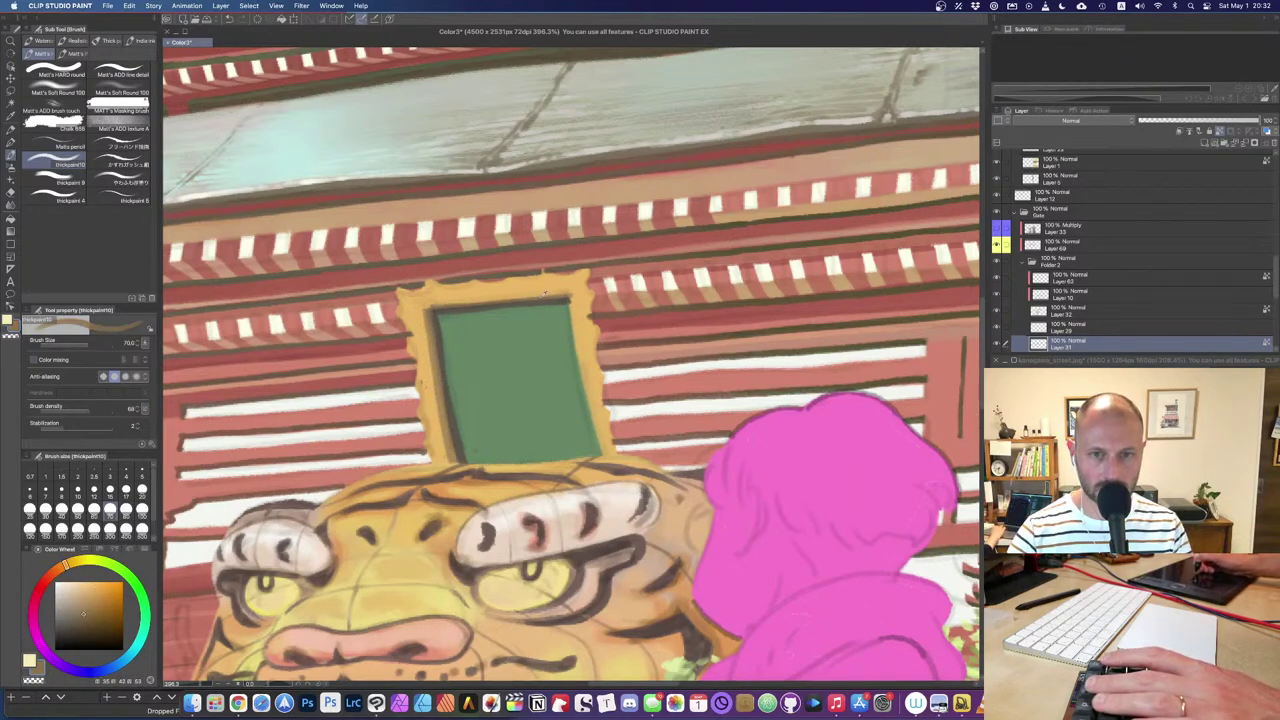
{"action": "left_click_drag", "start_coordinate": [572, 302], "coordinate": [594, 416]}
{"action": "key", "text": "super+z"}
{"action": "left_click_drag", "start_coordinate": [565, 298], "coordinate": [605, 460]}
{"action": "key", "text": "super+z"}
{"action": "left_click_drag", "start_coordinate": [566, 296], "coordinate": [604, 455]}
{"action": "left_click", "coordinate": [588, 295], "text": "alt"}
{"action": "left_click_drag", "start_coordinate": [573, 292], "coordinate": [606, 456]}
Step: Add lighter yellow highlights, sampled from the tiger, along the sign frame's top and sides
{"action": "mouse_move", "coordinate": [566, 402]}
{"action": "left_mouse_down"}
{"action": "mouse_move", "coordinate": [649, 371]}
{"action": "mouse_move", "coordinate": [618, 398]}
{"action": "left_mouse_up"}
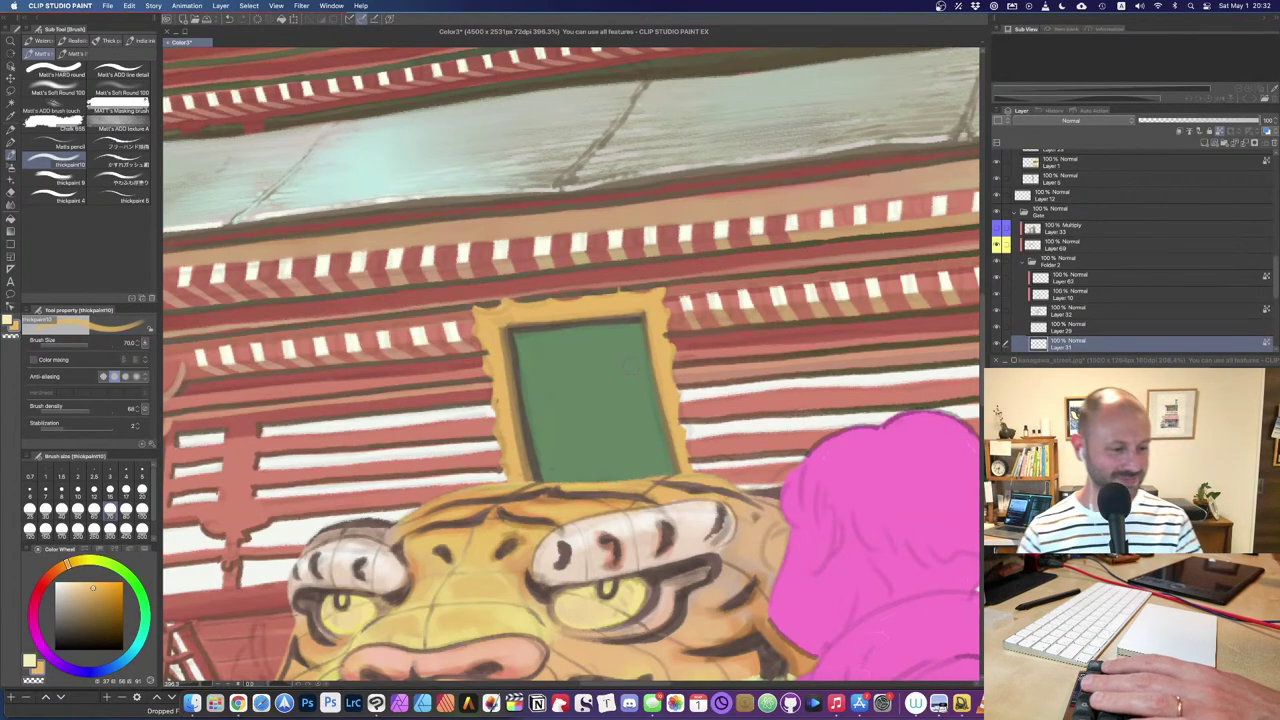
{"action": "left_click_drag", "start_coordinate": [590, 392], "coordinate": [588, 418]}
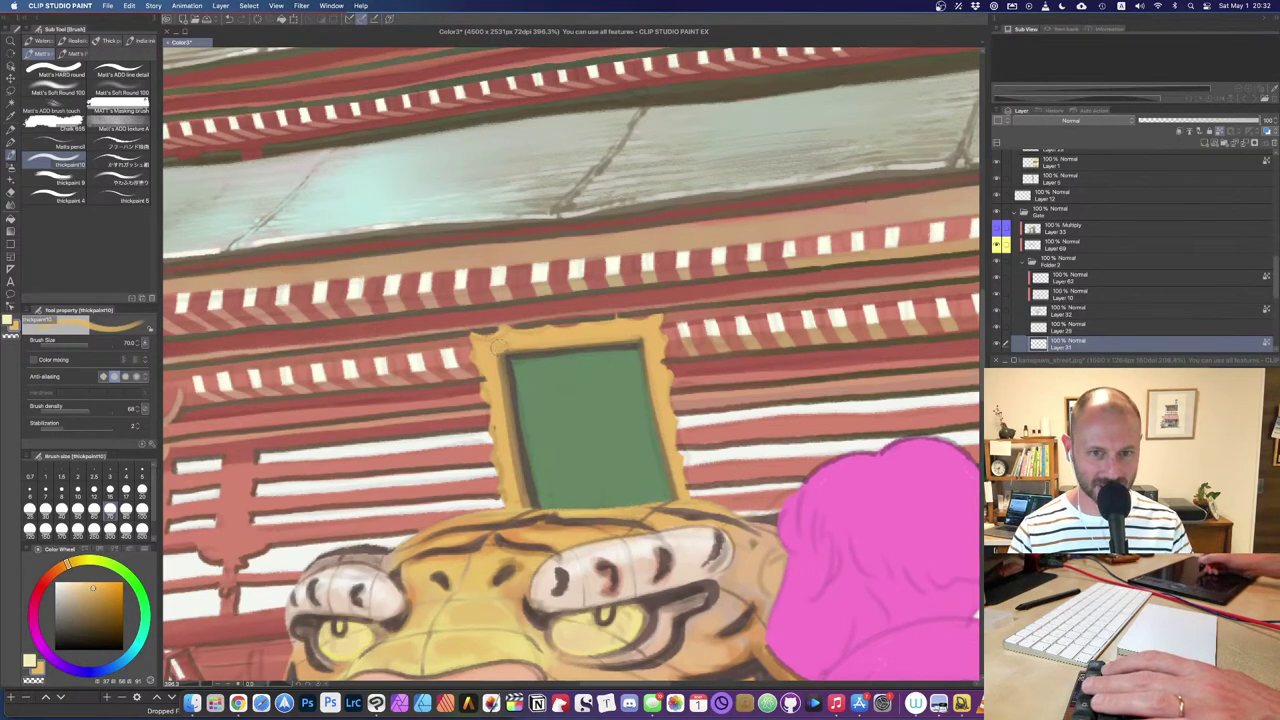
{"action": "left_click", "coordinate": [480, 618], "text": "alt"}
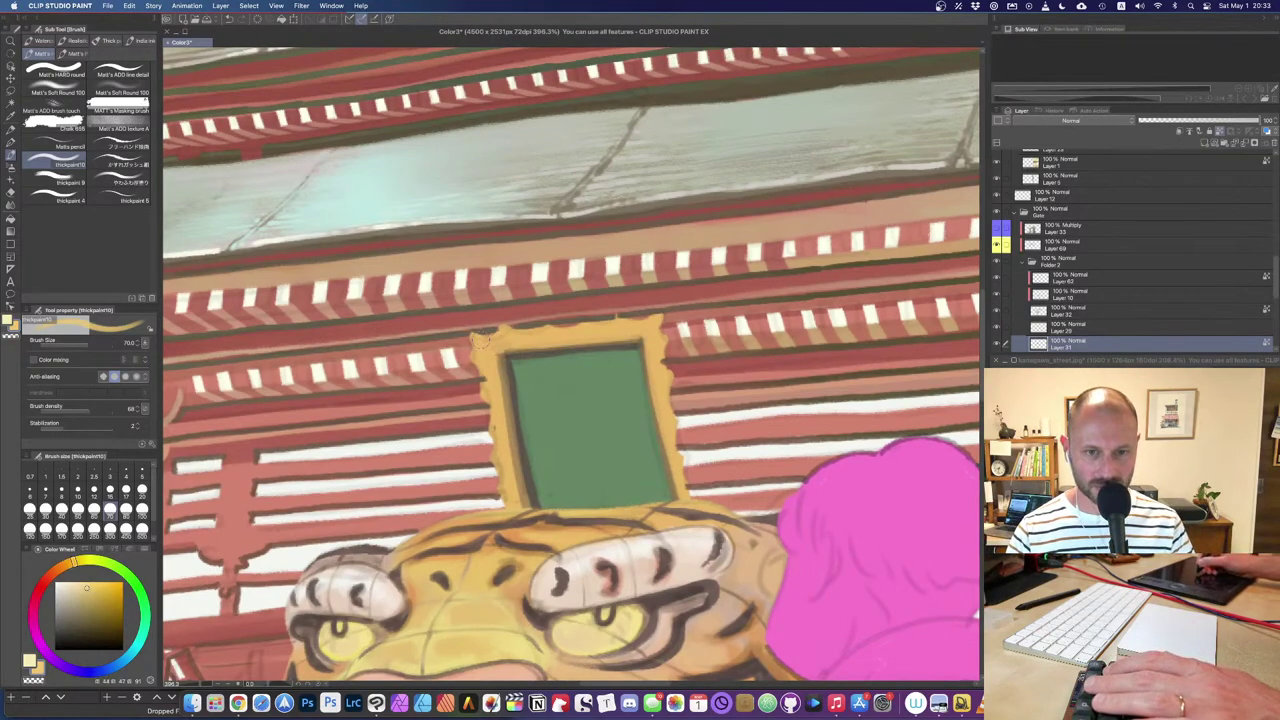
{"action": "left_click_drag", "start_coordinate": [491, 345], "coordinate": [618, 321]}
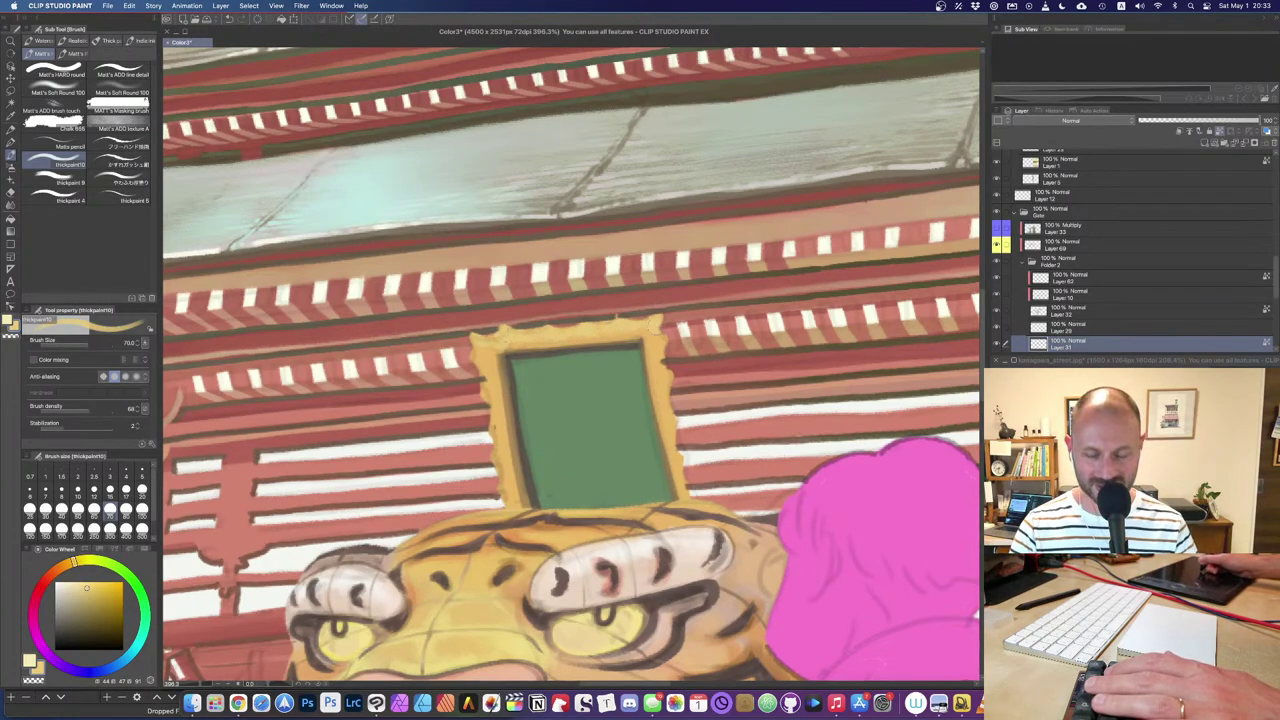
{"action": "left_click_drag", "start_coordinate": [657, 362], "coordinate": [664, 380]}
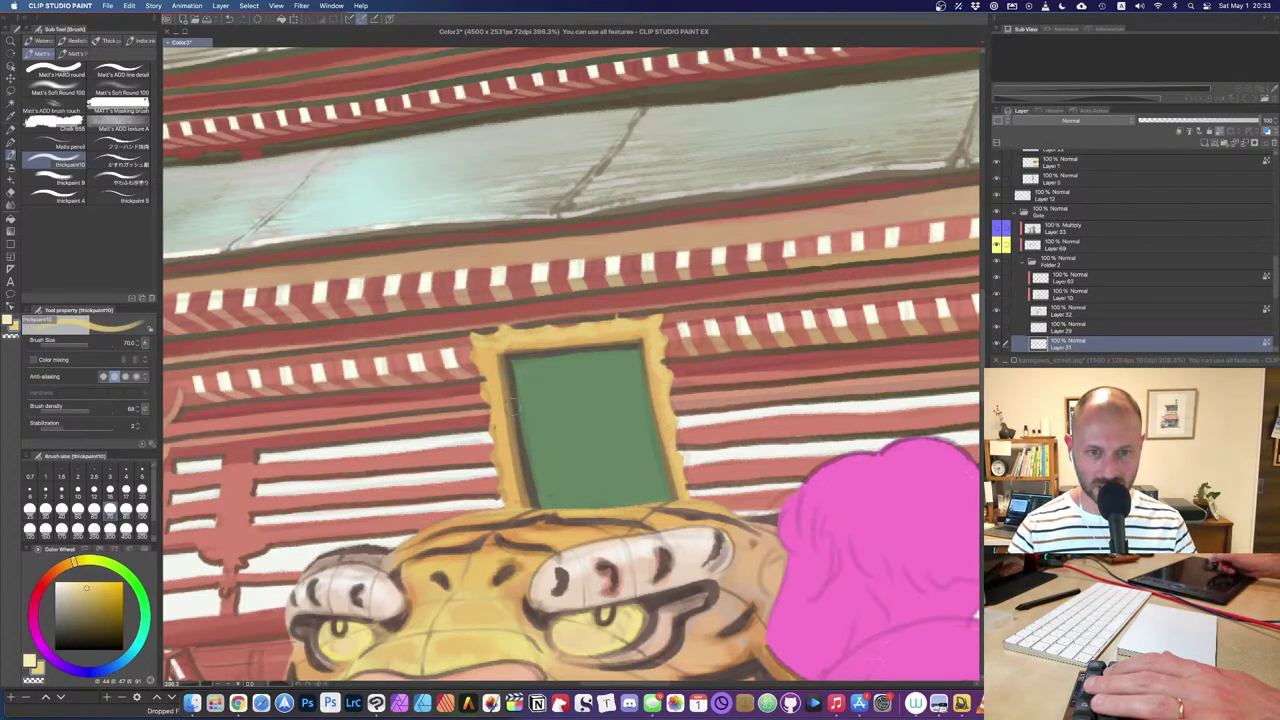
{"action": "left_click_drag", "start_coordinate": [476, 346], "coordinate": [482, 378]}
{"action": "left_click_drag", "start_coordinate": [498, 460], "coordinate": [506, 496]}
{"action": "left_click_drag", "start_coordinate": [490, 369], "coordinate": [498, 393]}
{"action": "left_click_drag", "start_coordinate": [504, 437], "coordinate": [511, 485]}
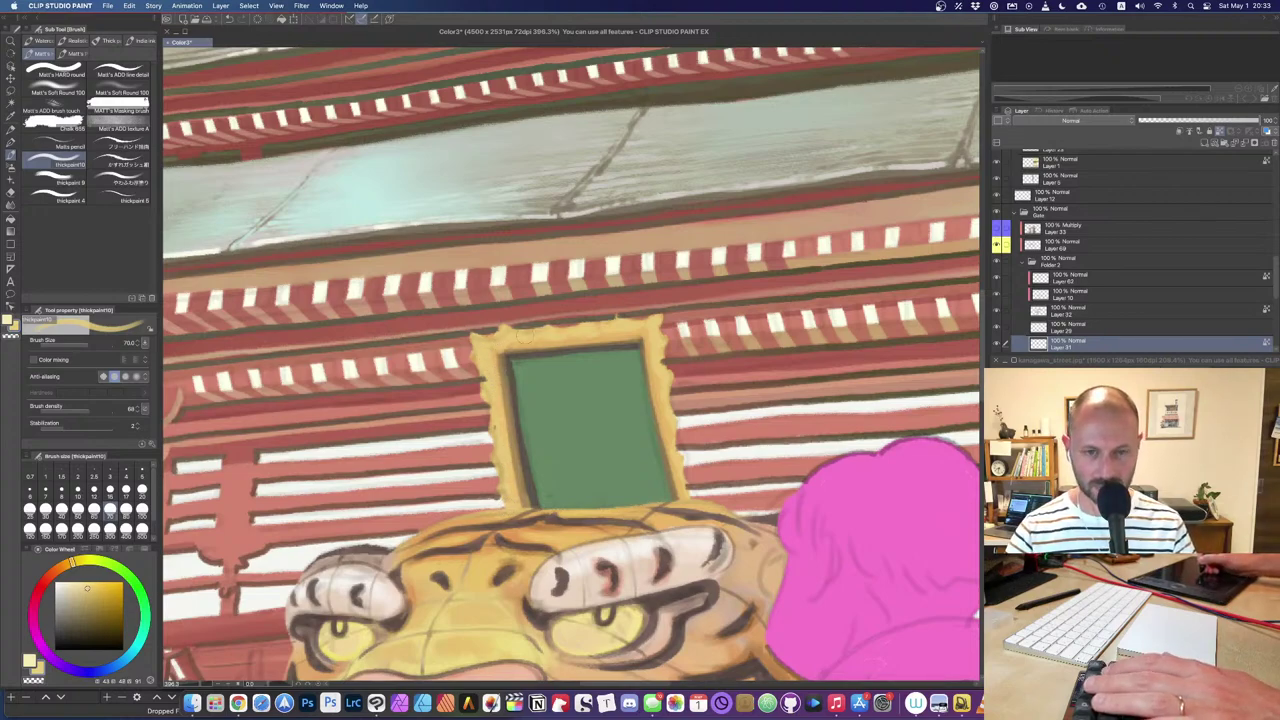
{"action": "left_click_drag", "start_coordinate": [508, 344], "coordinate": [642, 332]}
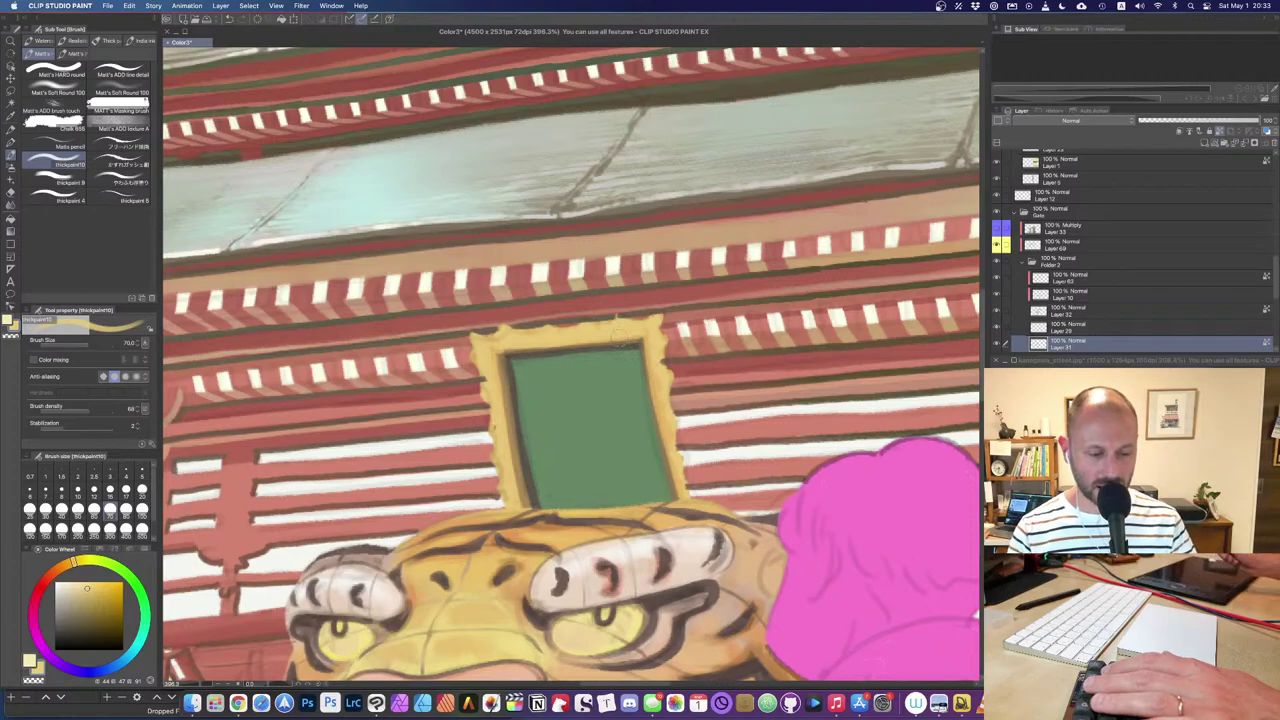
Step: Review the whole street painting, including the finished sign, the shopfront and the buildings beside the gate
{"action": "scroll", "coordinate": [620, 336], "scroll_direction": "down", "scroll_amount": 2}
{"action": "left_click_drag", "start_coordinate": [642, 407], "coordinate": [493, 342]}
{"action": "key", "text": "super+0"}
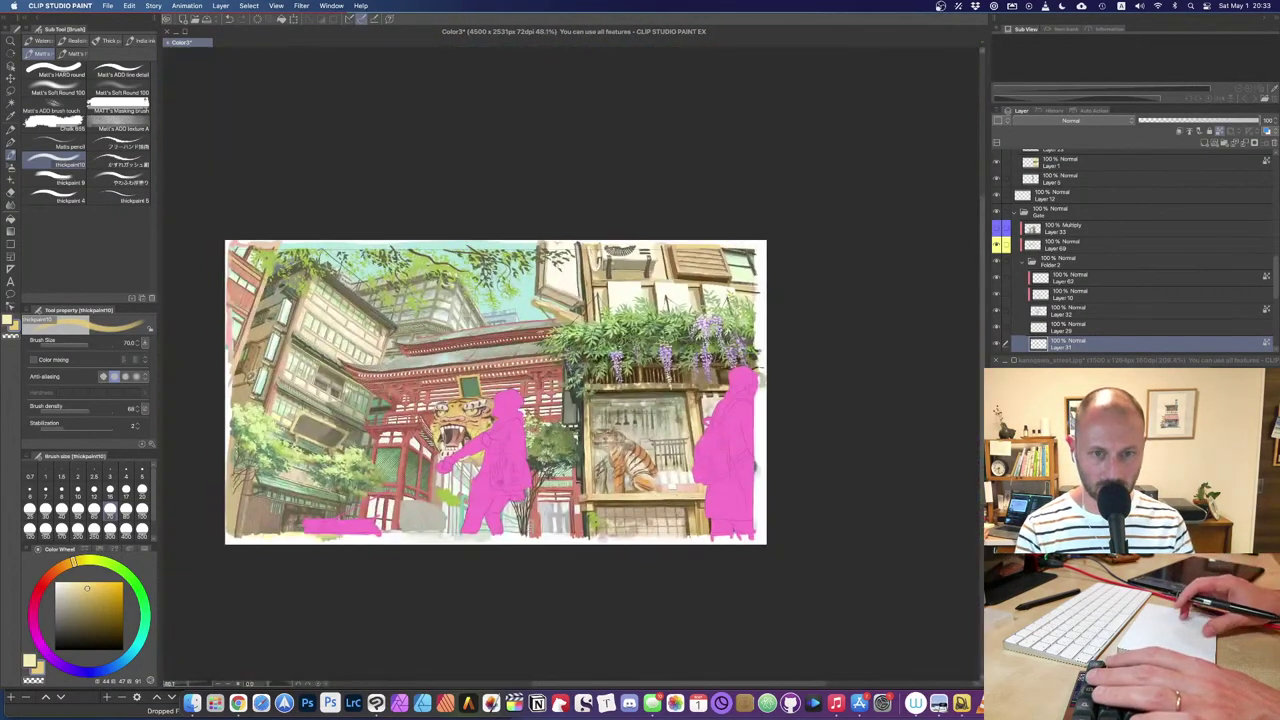
{"action": "left_click_drag", "start_coordinate": [600, 410], "coordinate": [617, 389]}
{"action": "scroll", "coordinate": [402, 484], "scroll_direction": "up", "scroll_amount": 3}
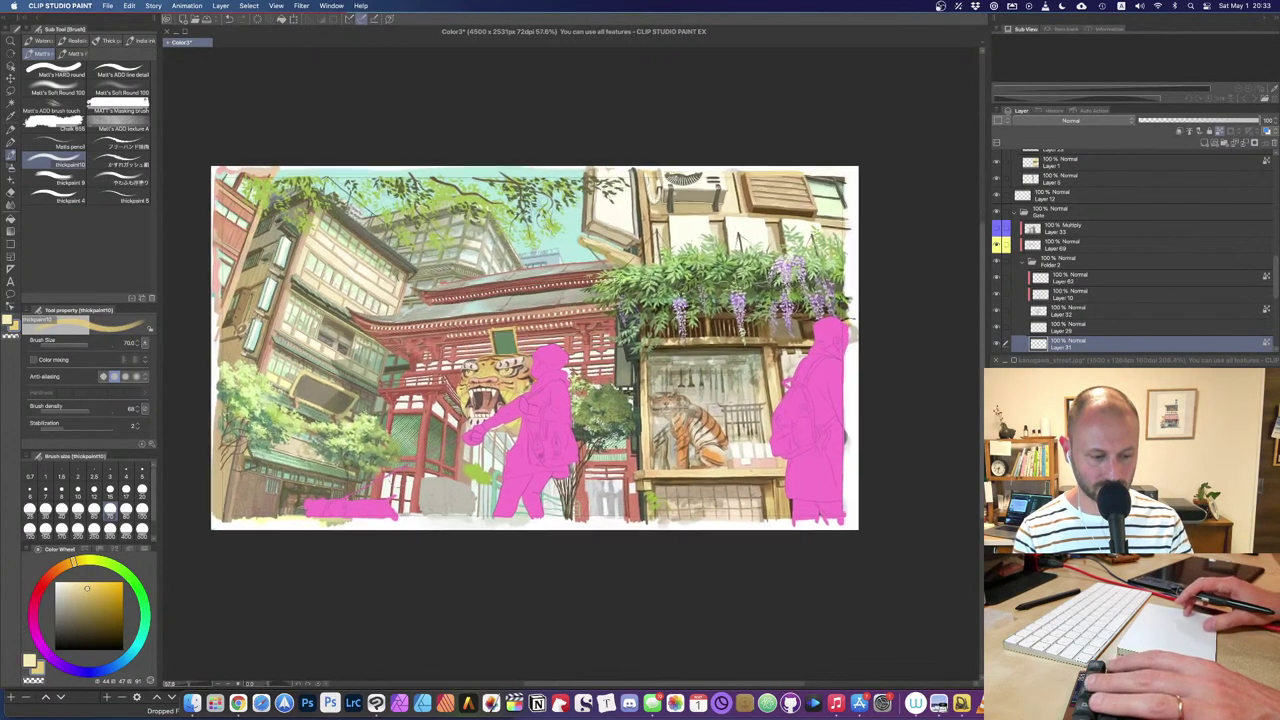
{"action": "left_click_drag", "start_coordinate": [544, 405], "coordinate": [457, 370]}
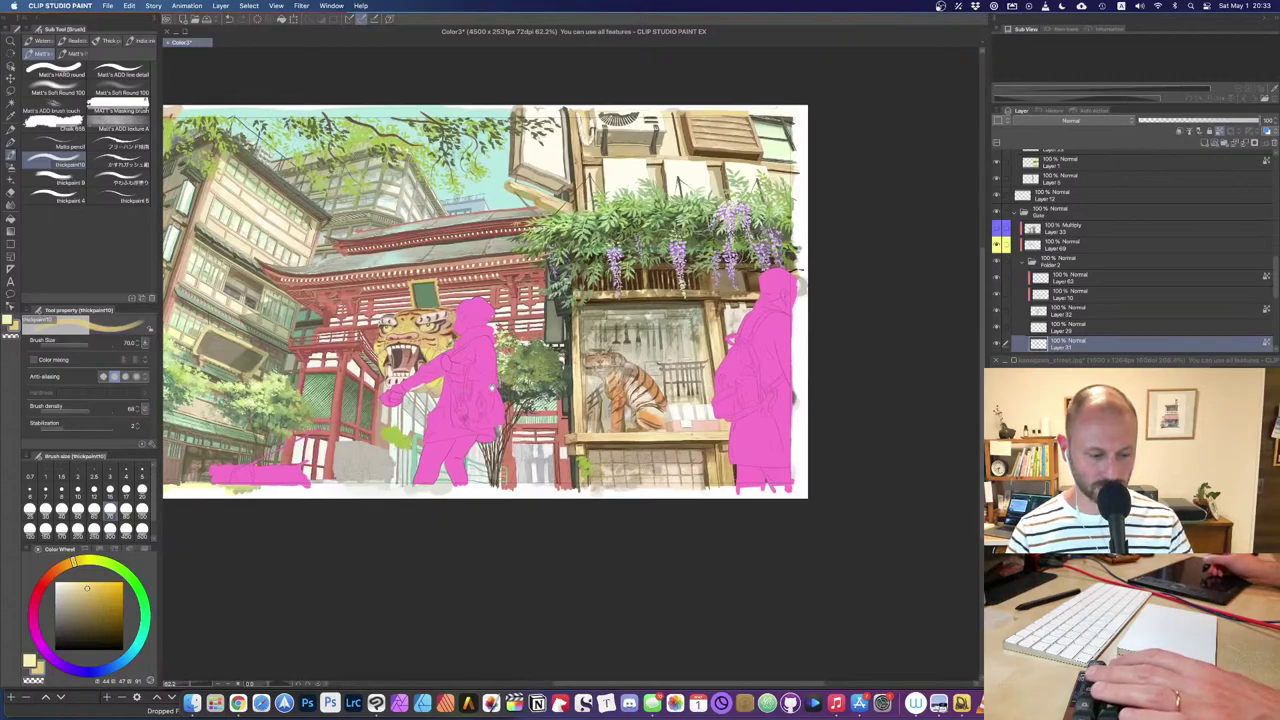
{"action": "left_click_drag", "start_coordinate": [491, 388], "coordinate": [467, 428]}
{"action": "scroll", "coordinate": [450, 443], "scroll_direction": "up", "scroll_amount": 3}
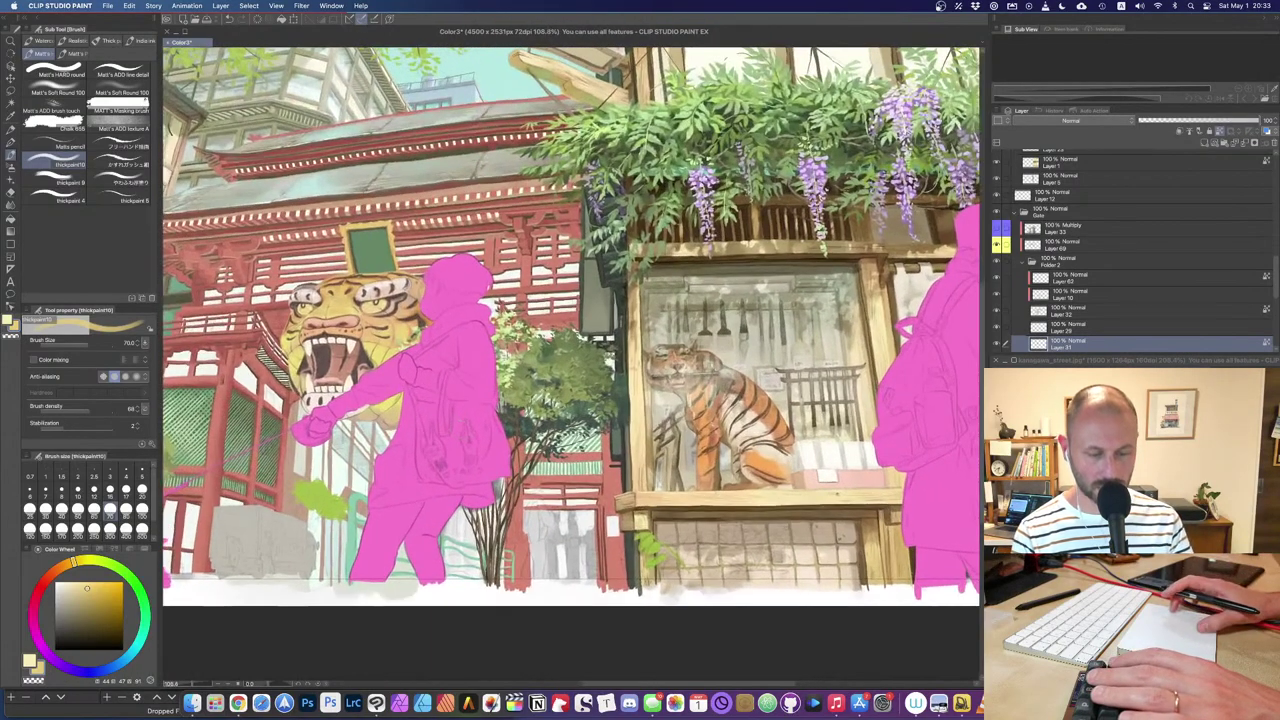
{"action": "left_click_drag", "start_coordinate": [410, 361], "coordinate": [744, 484]}
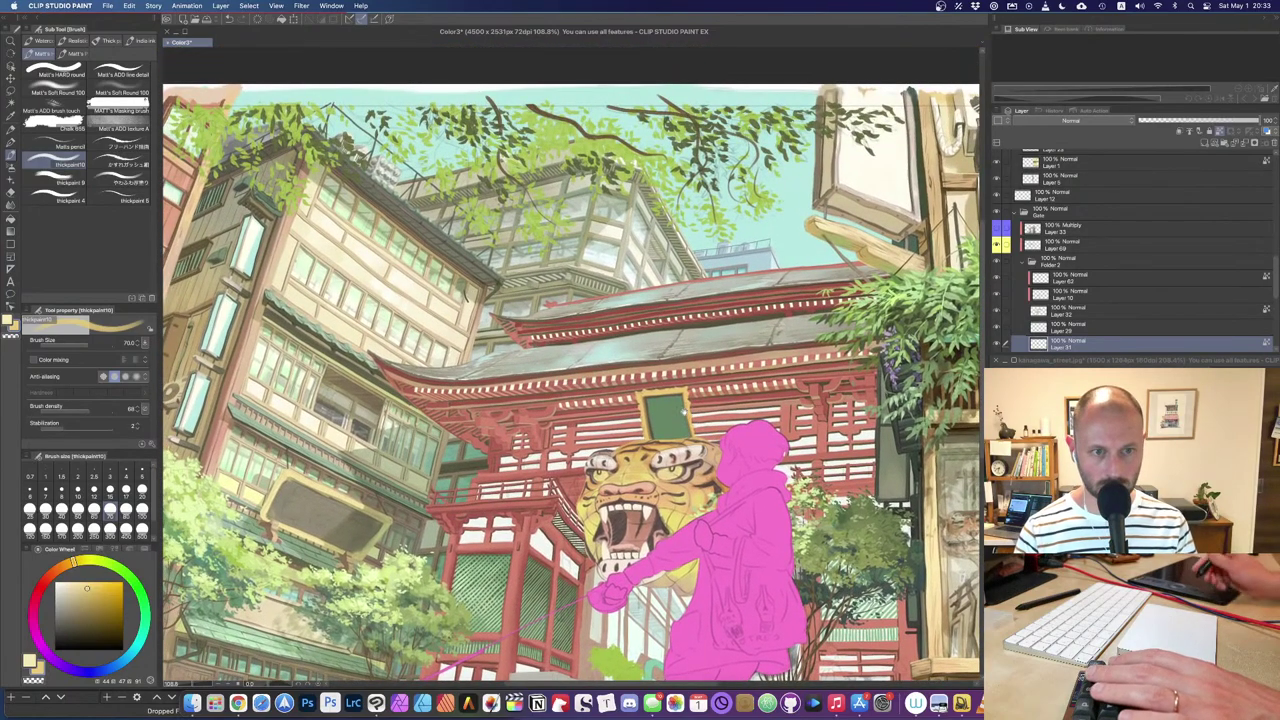
{"action": "left_click_drag", "start_coordinate": [684, 411], "coordinate": [940, 239]}
{"action": "left_click_drag", "start_coordinate": [598, 290], "coordinate": [558, 430]}
{"action": "left_click_drag", "start_coordinate": [577, 315], "coordinate": [567, 369]}
{"action": "left_click_drag", "start_coordinate": [958, 524], "coordinate": [952, 570]}
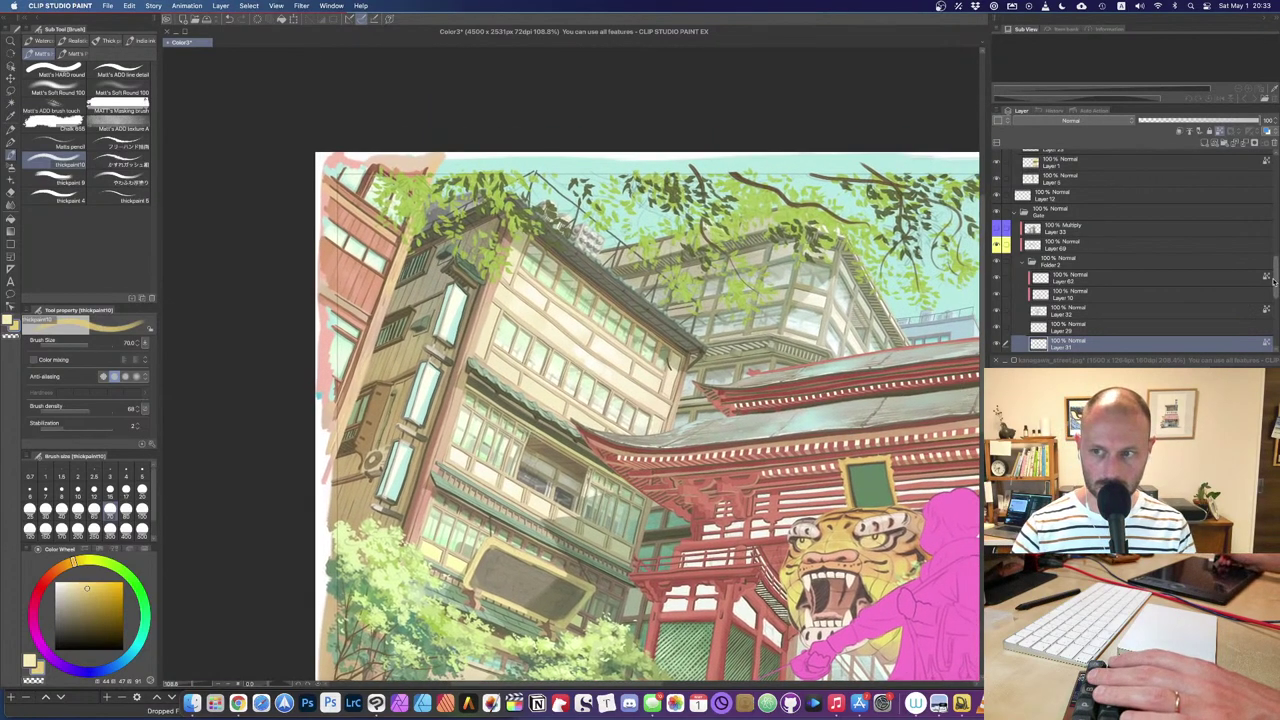
Step: Check the street scene with the Layer 4 Copy sketch lines hidden, and show them again
{"action": "scroll", "coordinate": [1215, 291], "scroll_direction": "up", "scroll_amount": 10}
{"action": "left_click", "coordinate": [996, 160]}
{"action": "left_click_drag", "start_coordinate": [760, 520], "coordinate": [466, 305]}
{"action": "left_click_drag", "start_coordinate": [286, 566], "coordinate": [429, 433]}
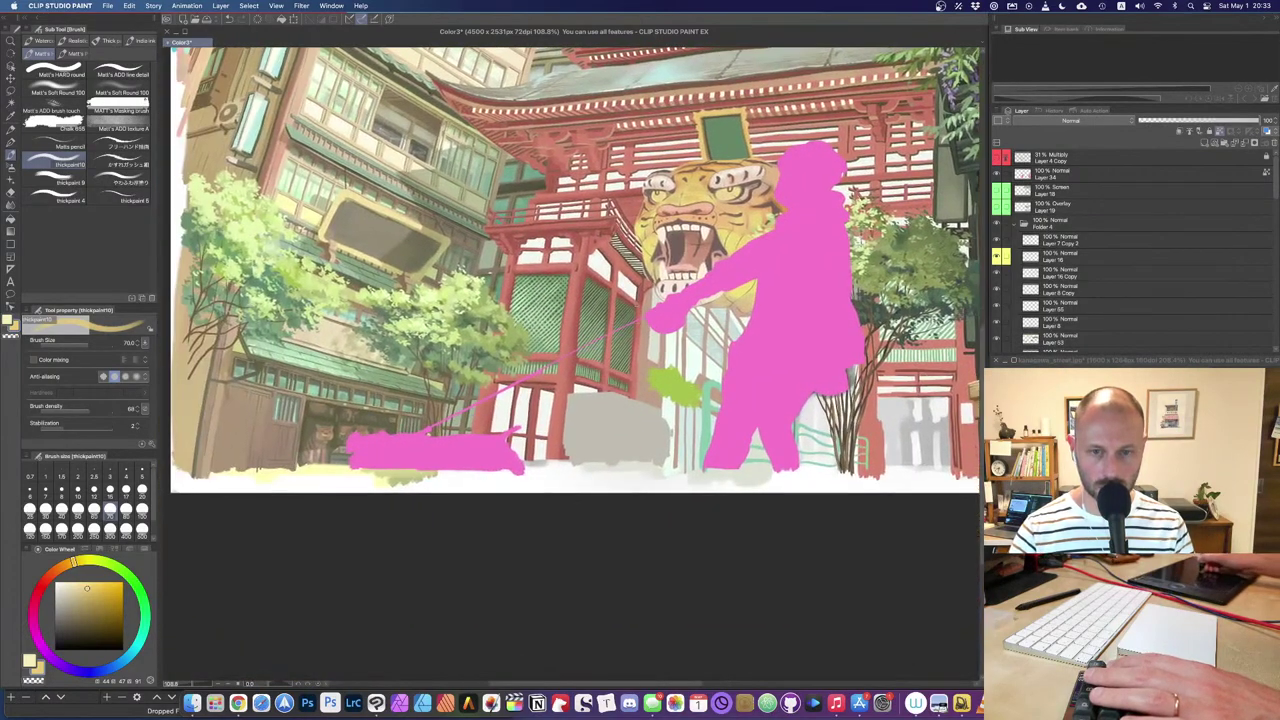
{"action": "left_click_drag", "start_coordinate": [637, 311], "coordinate": [562, 324]}
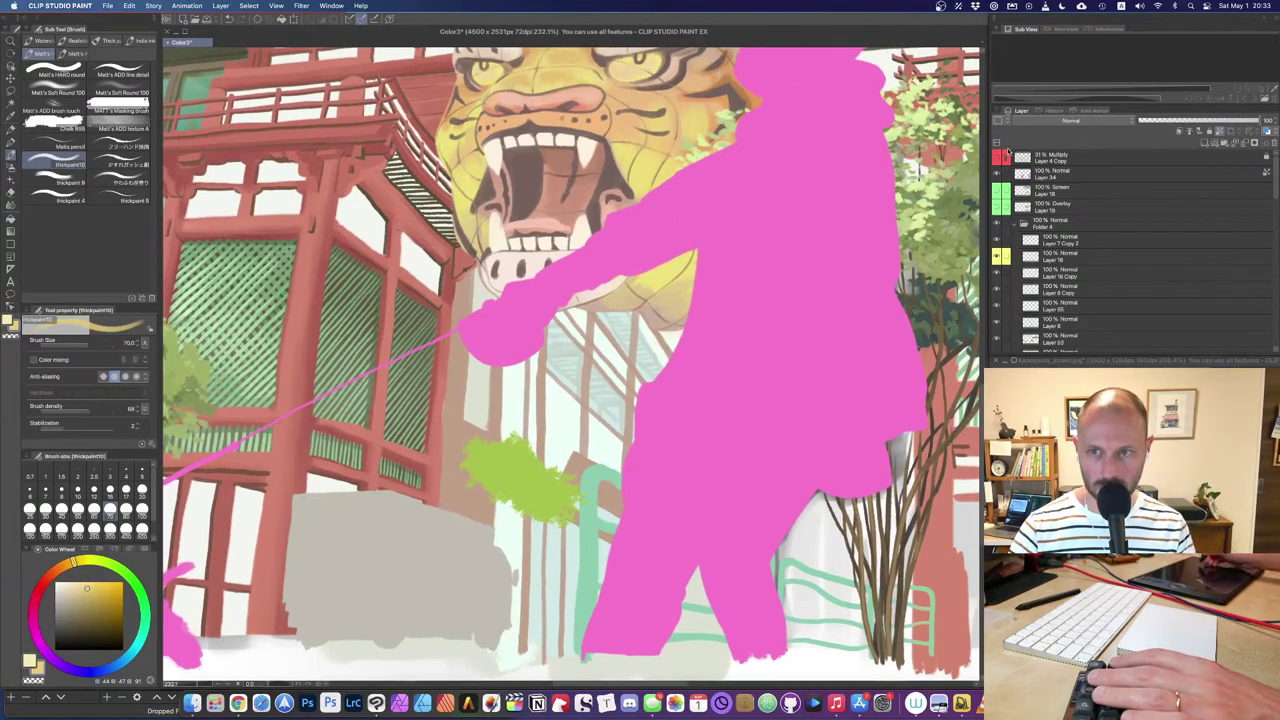
{"action": "left_click", "coordinate": [996, 158]}
{"action": "left_click_drag", "start_coordinate": [449, 551], "coordinate": [504, 433]}
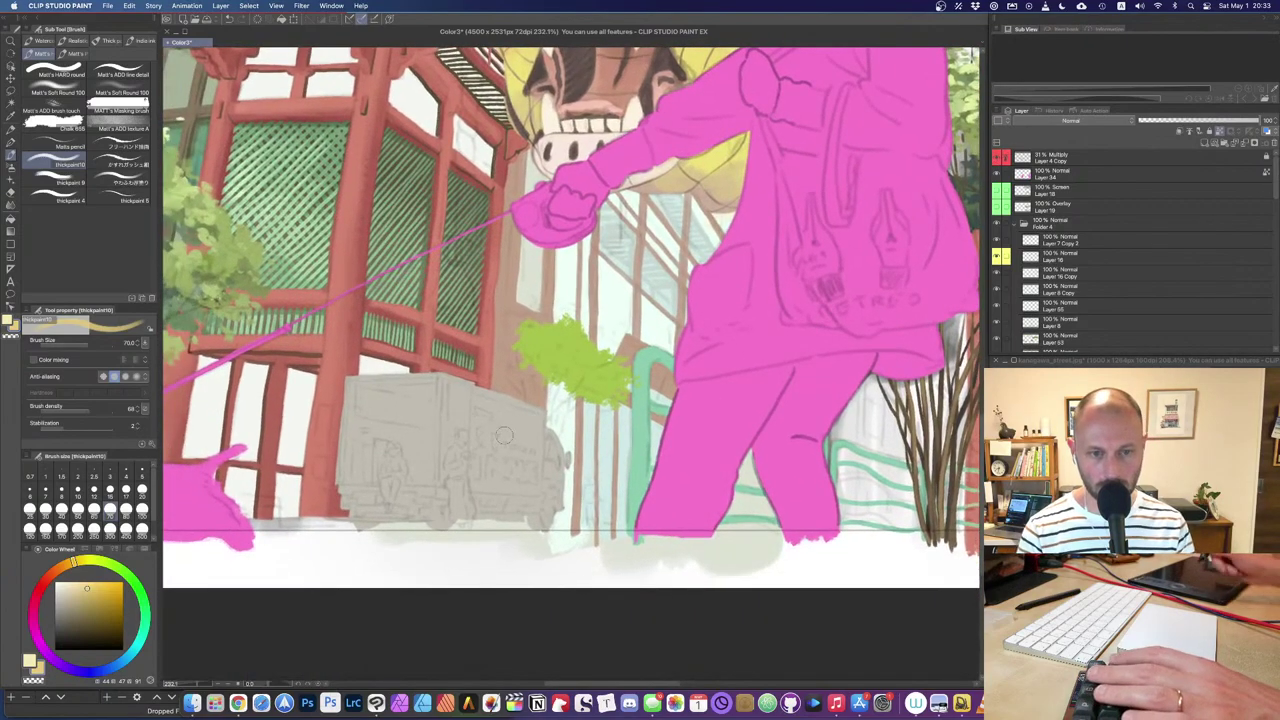
Step: Frame the grey truck up close, check the gate folder's layers and select Layer 32
{"action": "scroll", "coordinate": [532, 398], "scroll_direction": "up", "scroll_amount": 3}
{"action": "left_click_drag", "start_coordinate": [415, 466], "coordinate": [645, 376]}
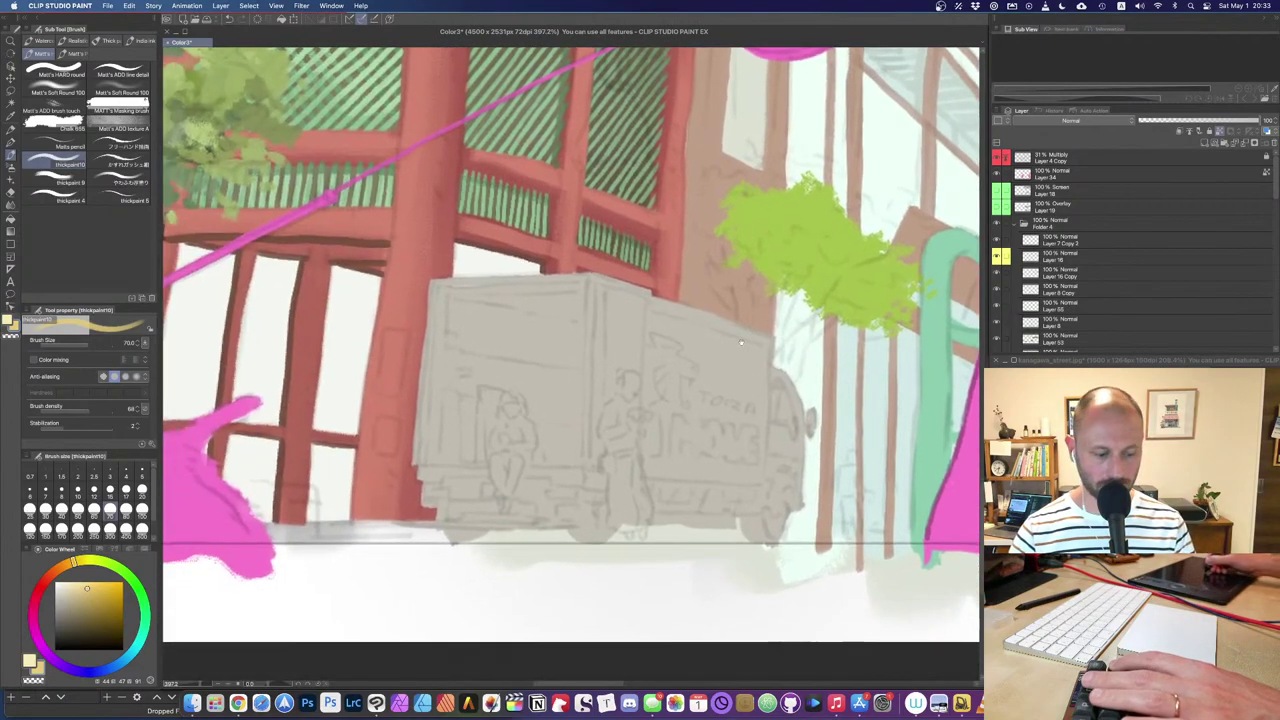
{"action": "key", "text": "d"}
{"action": "left_click", "coordinate": [645, 376]}
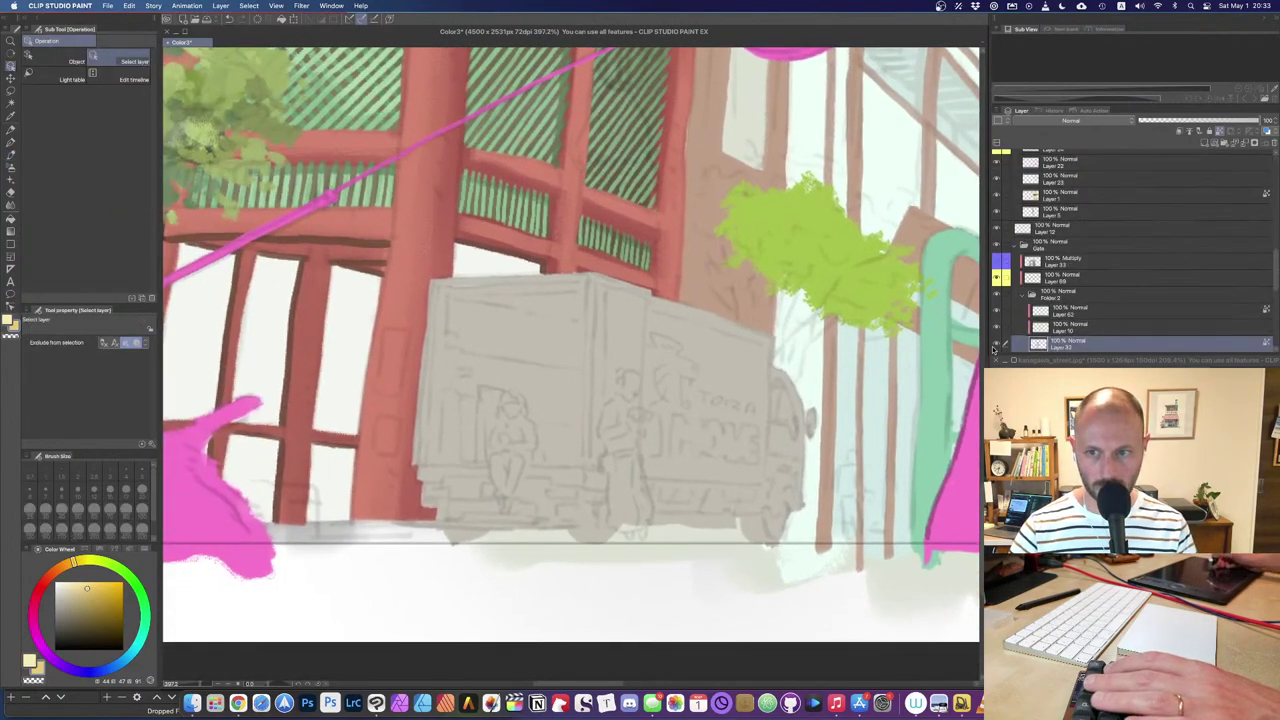
{"action": "left_click", "coordinate": [995, 345]}
{"action": "left_click", "coordinate": [995, 345]}
{"action": "scroll", "coordinate": [1271, 300], "scroll_direction": "down", "scroll_amount": 2}
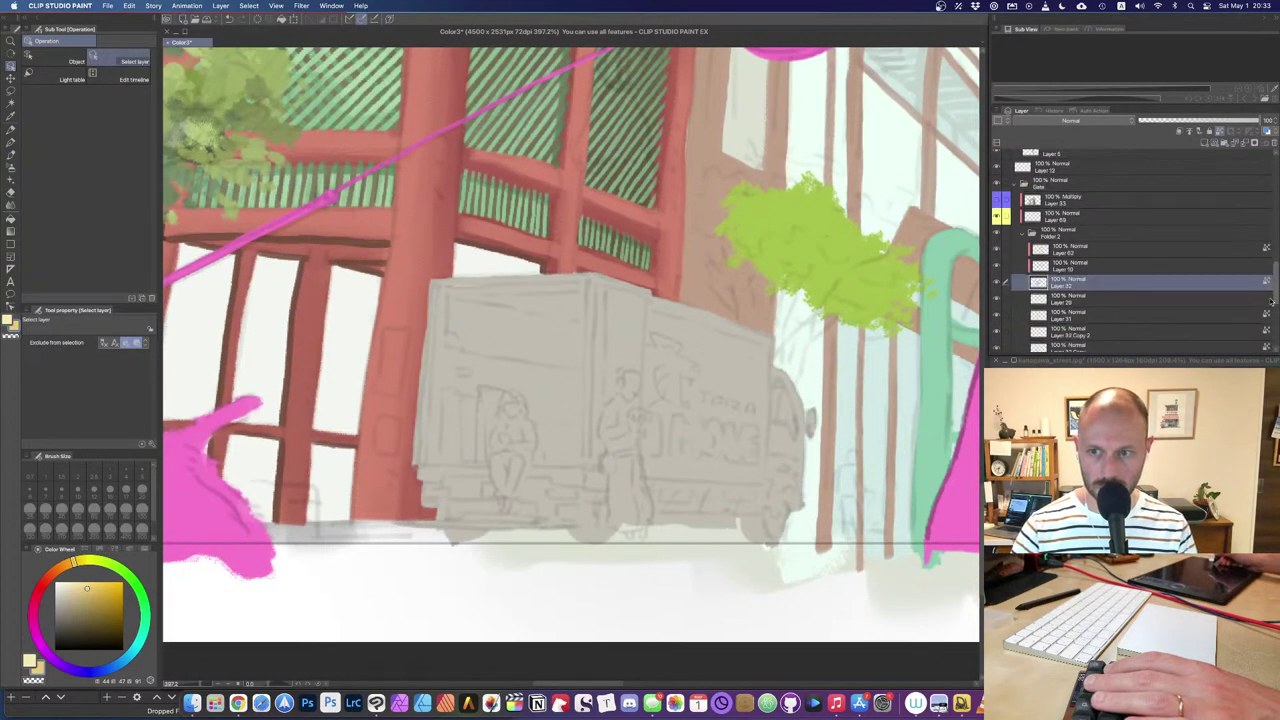
{"action": "scroll", "coordinate": [1271, 300], "scroll_direction": "down", "scroll_amount": 1}
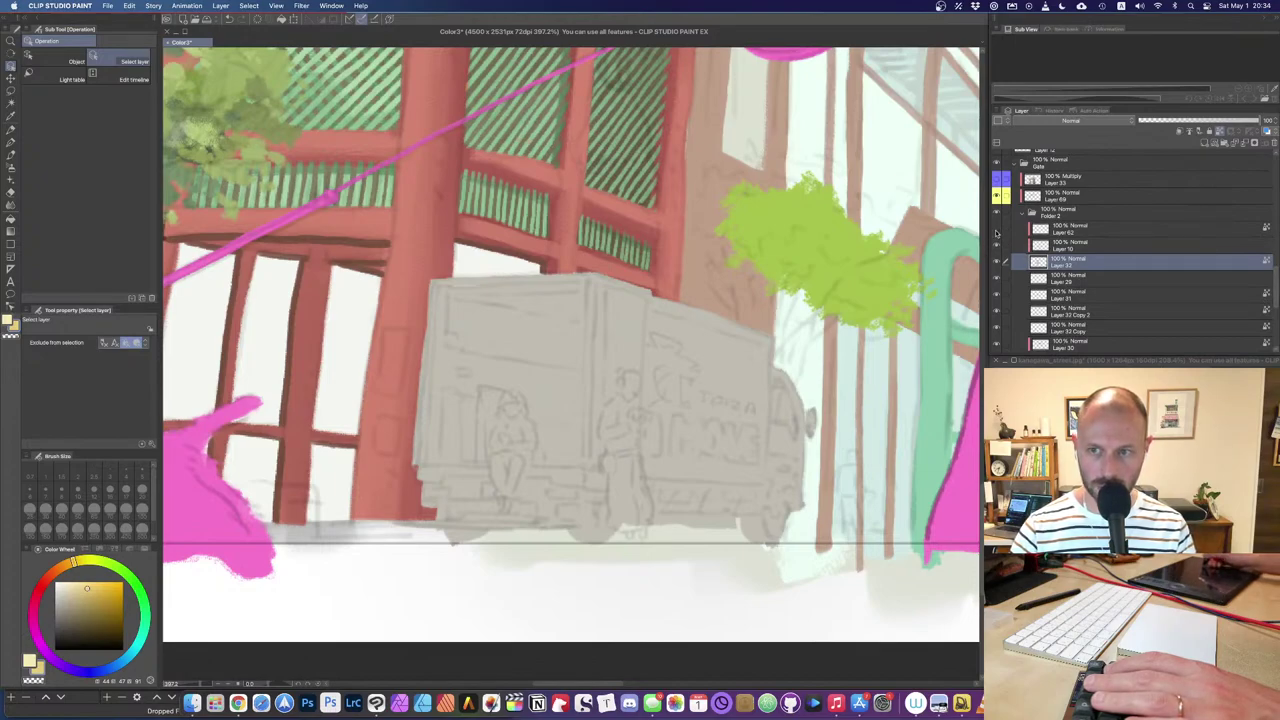
{"action": "left_click", "coordinate": [1038, 246]}
{"action": "left_click", "coordinate": [1041, 233]}
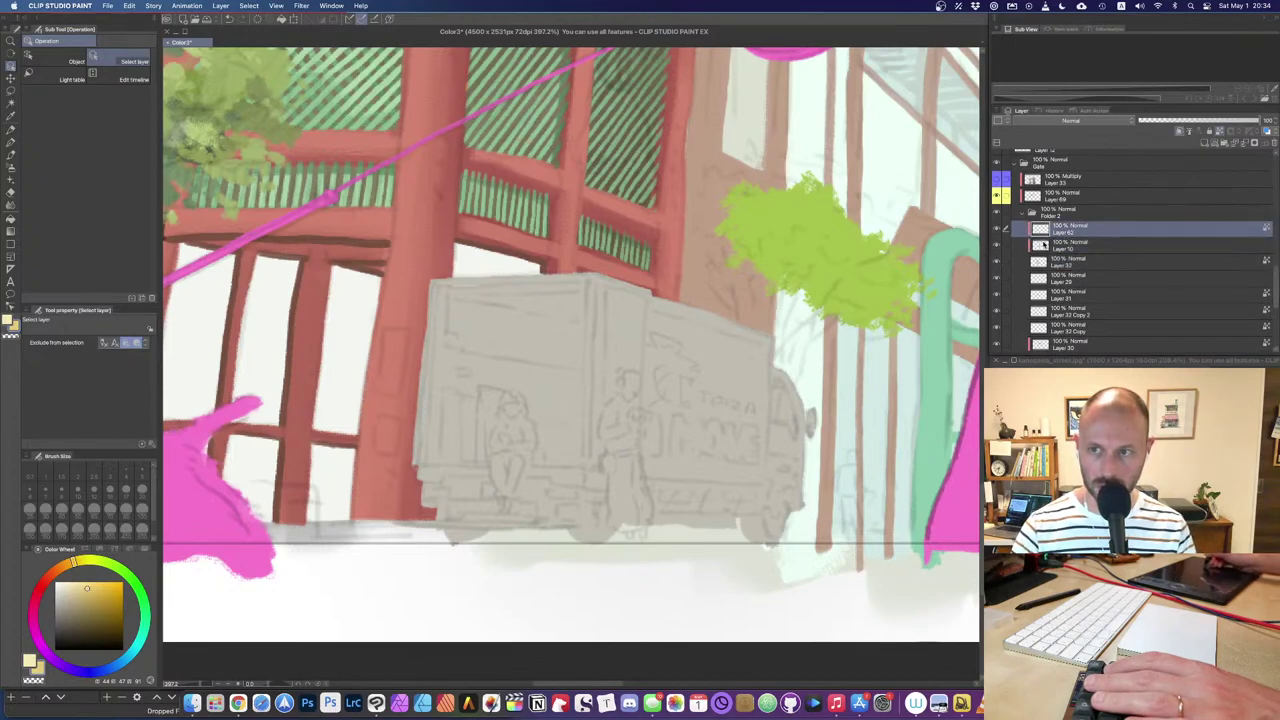
{"action": "left_click", "coordinate": [1046, 264]}
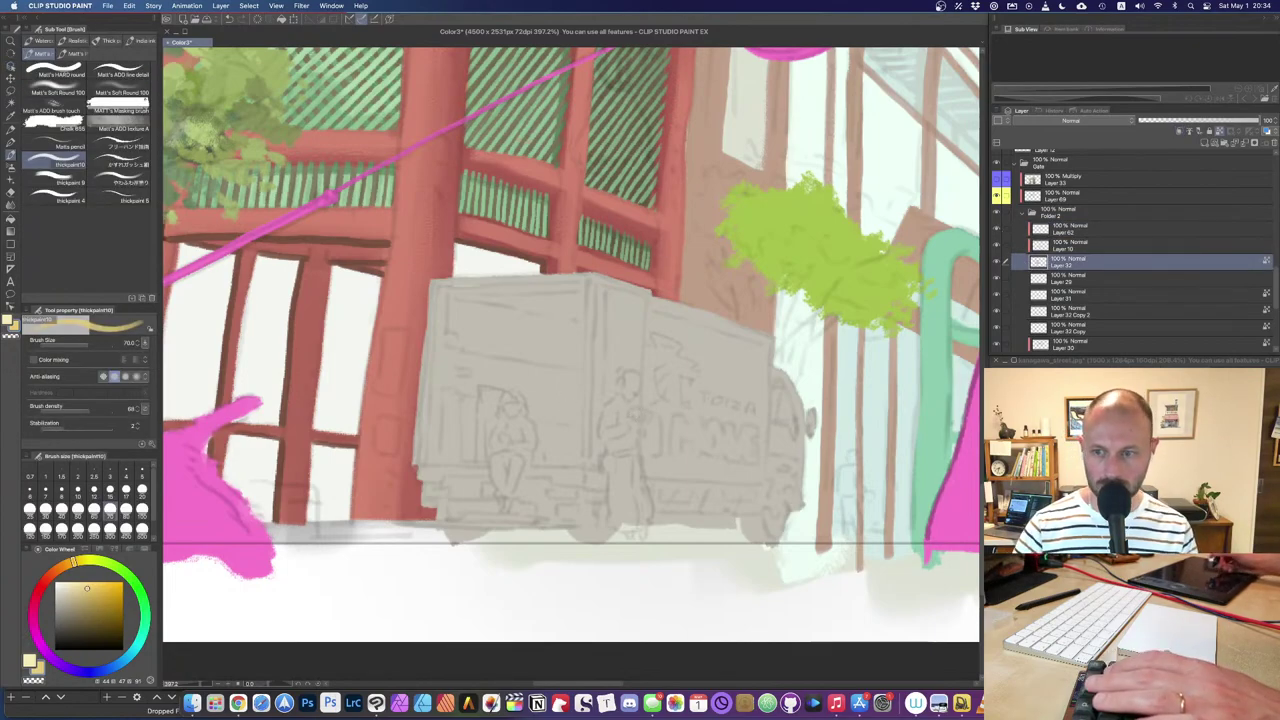
Step: Paint the grey truck's side and cab pale blue, sampled from the reference photo, with the brush at size 170
{"action": "left_click", "coordinate": [1130, 470]}
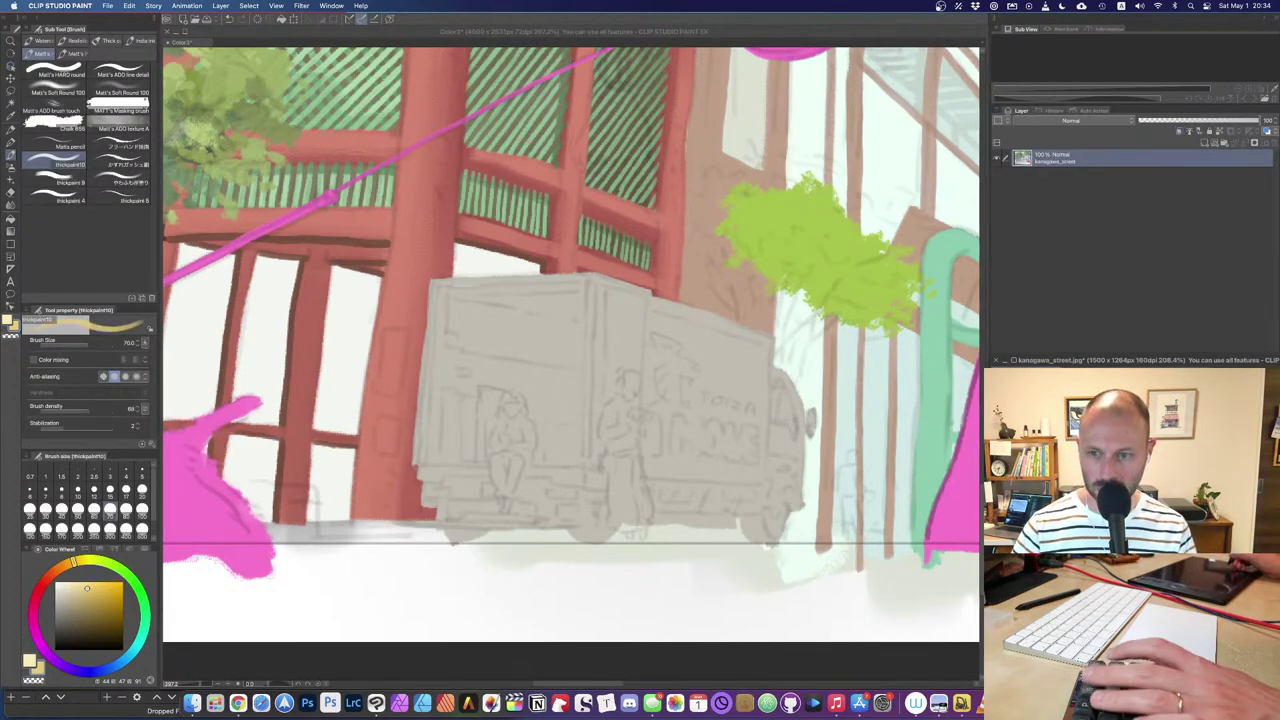
{"action": "right_click", "coordinate": [1130, 470]}
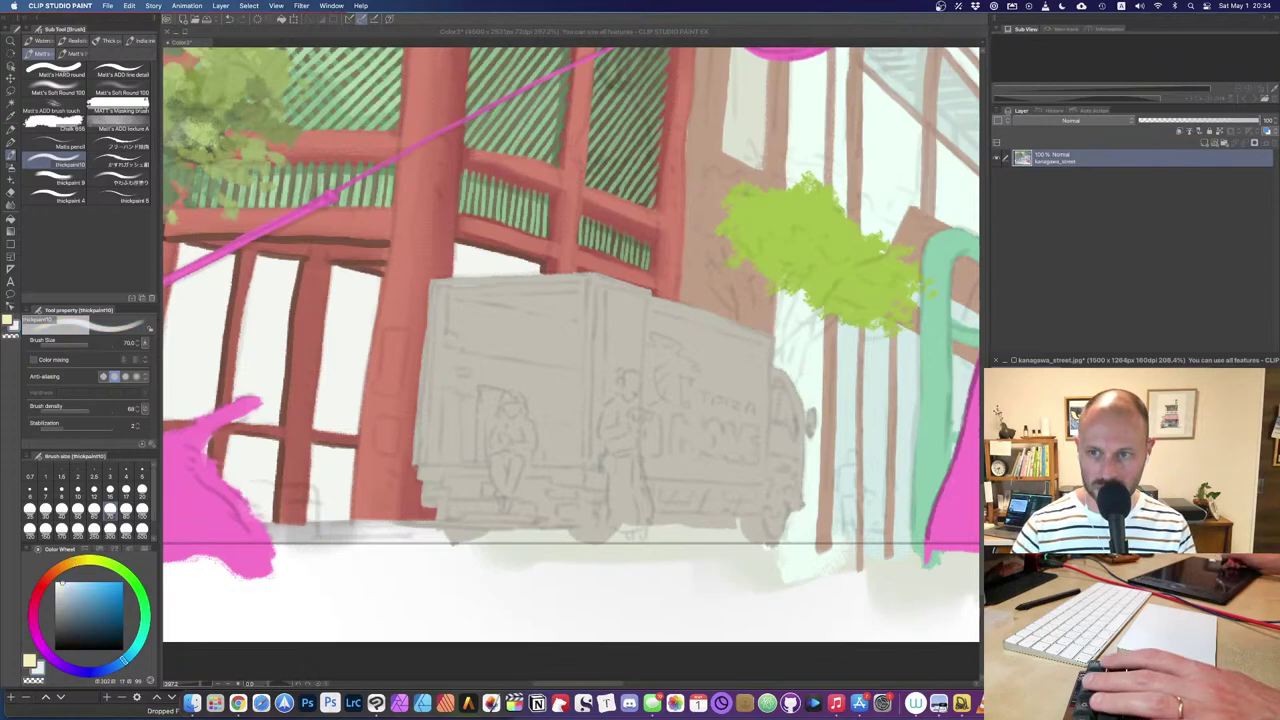
{"action": "left_click", "coordinate": [624, 374]}
{"action": "key", "text": "bracketright"}
{"action": "key", "text": "bracketright"}
{"action": "key", "text": "bracketright"}
{"action": "key", "text": "bracketright"}
{"action": "key", "text": "bracketright"}
{"action": "mouse_move", "coordinate": [652, 305]}
{"action": "left_mouse_down"}
{"action": "mouse_move", "coordinate": [672, 316]}
{"action": "mouse_move", "coordinate": [724, 480]}
{"action": "mouse_move", "coordinate": [766, 320]}
{"action": "mouse_move", "coordinate": [782, 450]}
{"action": "left_mouse_up"}
{"action": "mouse_move", "coordinate": [660, 400]}
{"action": "left_mouse_down"}
{"action": "mouse_move", "coordinate": [644, 480]}
{"action": "mouse_move", "coordinate": [712, 504]}
{"action": "mouse_move", "coordinate": [737, 448]}
{"action": "mouse_move", "coordinate": [718, 430]}
{"action": "mouse_move", "coordinate": [729, 390]}
{"action": "mouse_move", "coordinate": [697, 335]}
{"action": "mouse_move", "coordinate": [735, 337]}
{"action": "mouse_move", "coordinate": [772, 470]}
{"action": "mouse_move", "coordinate": [792, 375]}
{"action": "mouse_move", "coordinate": [795, 478]}
{"action": "mouse_move", "coordinate": [745, 555]}
{"action": "mouse_move", "coordinate": [740, 488]}
{"action": "mouse_move", "coordinate": [638, 532]}
{"action": "mouse_move", "coordinate": [727, 520]}
{"action": "mouse_move", "coordinate": [638, 538]}
{"action": "mouse_move", "coordinate": [829, 526]}
{"action": "left_mouse_up"}
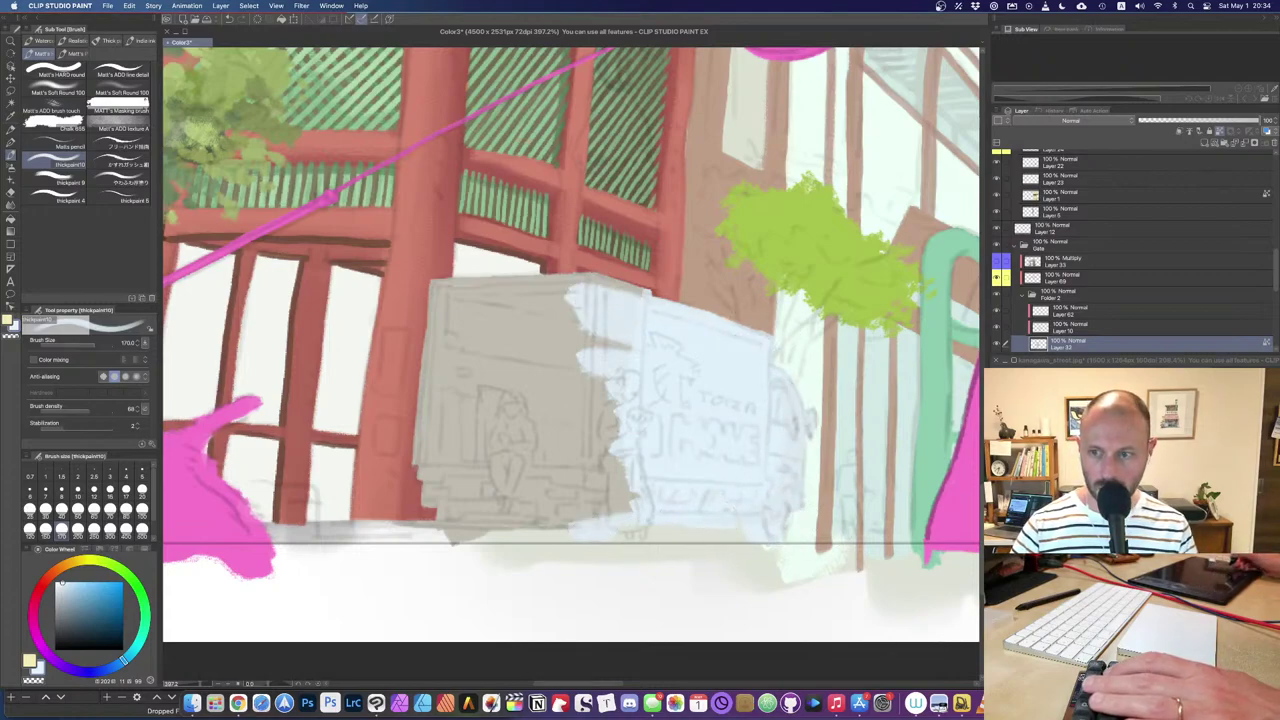
Step: Paint the truck's side undercarriage and wheels in dark slate blue sampled from the reference photo, using brush size 150
{"action": "left_click", "coordinate": [1130, 460]}
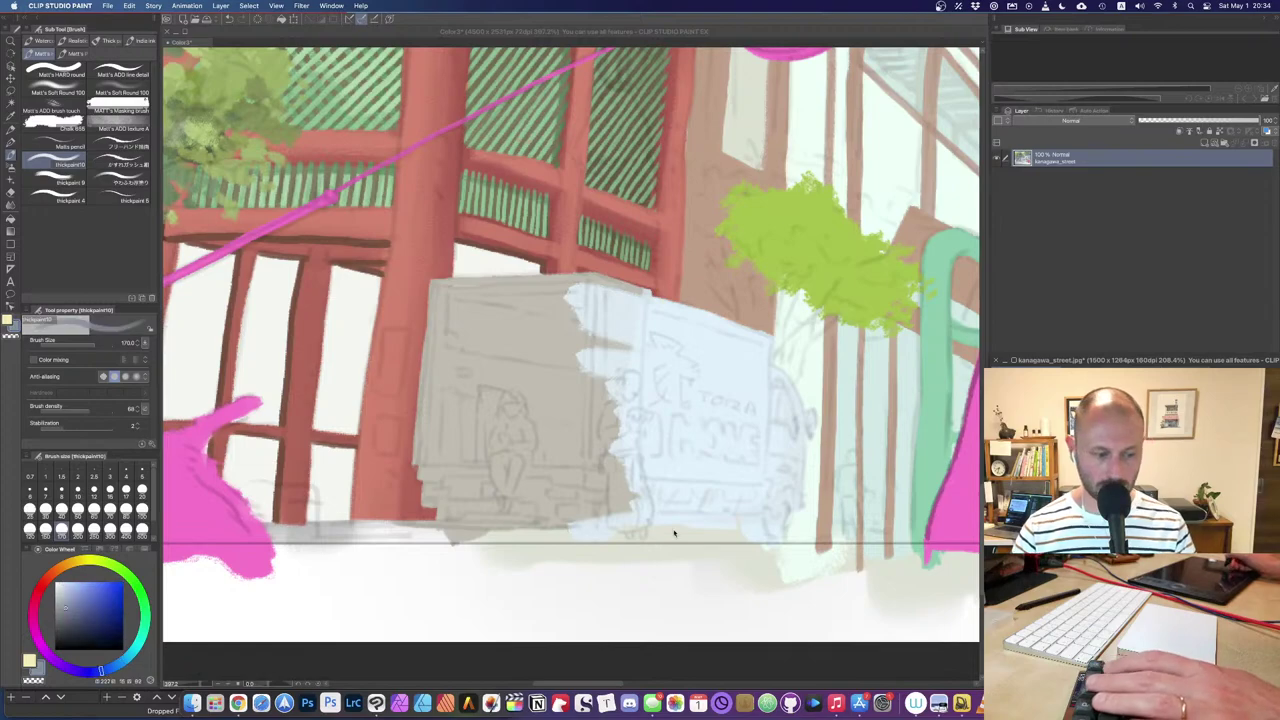
{"action": "key", "text": "ctrl+Tab"}
{"action": "key", "text": "bracketright"}
{"action": "key", "text": "bracketright"}
{"action": "left_click_drag", "start_coordinate": [628, 490], "coordinate": [792, 501]}
{"action": "mouse_move", "coordinate": [792, 501]}
{"action": "left_mouse_down"}
{"action": "mouse_move", "coordinate": [607, 491]}
{"action": "mouse_move", "coordinate": [780, 495]}
{"action": "mouse_move", "coordinate": [747, 500]}
{"action": "left_mouse_up"}
{"action": "key", "text": "ctrl+z"}
{"action": "key", "text": "bracketleft"}
{"action": "mouse_move", "coordinate": [633, 490]}
{"action": "left_mouse_down"}
{"action": "mouse_move", "coordinate": [795, 501]}
{"action": "mouse_move", "coordinate": [647, 484]}
{"action": "mouse_move", "coordinate": [789, 491]}
{"action": "mouse_move", "coordinate": [762, 521]}
{"action": "mouse_move", "coordinate": [562, 538]}
{"action": "left_mouse_up"}
{"action": "mouse_move", "coordinate": [450, 535]}
{"action": "left_mouse_down"}
{"action": "mouse_move", "coordinate": [503, 521]}
{"action": "mouse_move", "coordinate": [448, 533]}
{"action": "mouse_move", "coordinate": [472, 542]}
{"action": "mouse_move", "coordinate": [418, 525]}
{"action": "mouse_move", "coordinate": [455, 507]}
{"action": "mouse_move", "coordinate": [588, 515]}
{"action": "mouse_move", "coordinate": [550, 535]}
{"action": "mouse_move", "coordinate": [775, 527]}
{"action": "mouse_move", "coordinate": [740, 545]}
{"action": "left_mouse_up"}
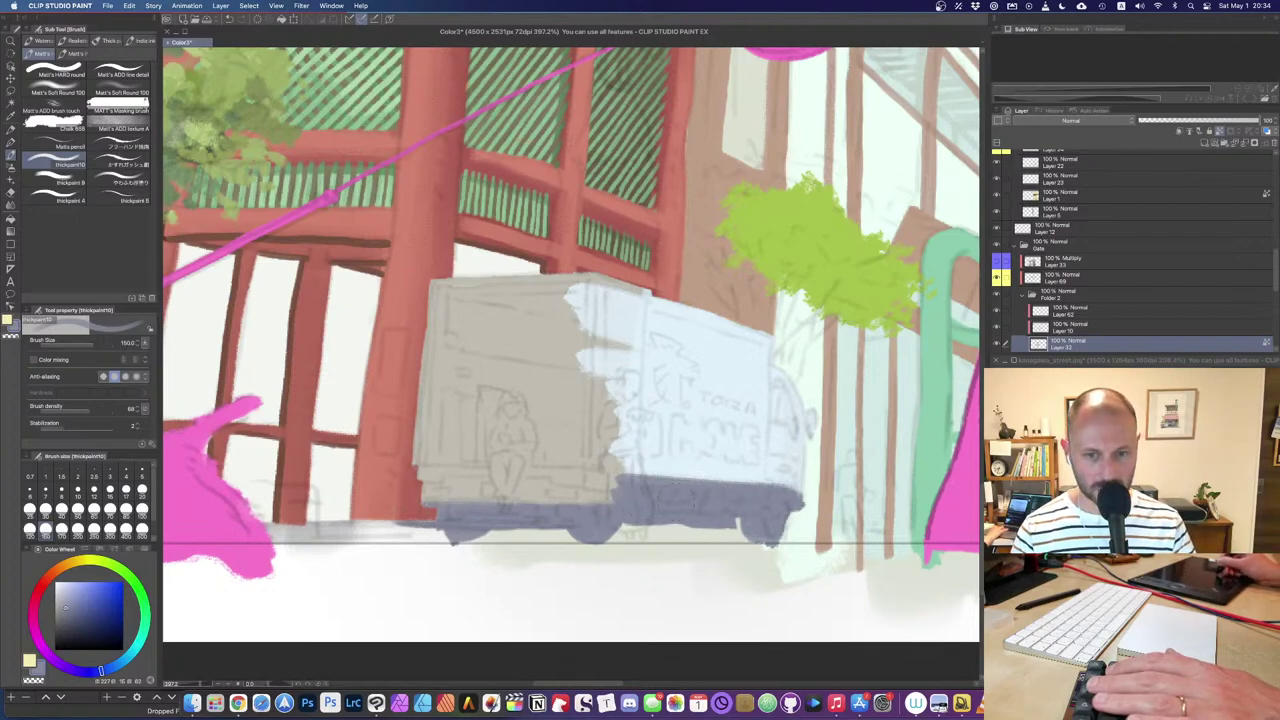
Step: Extend the dark slate blue across the truck's rear bumper area below the cargo box, enlarging the brush to 200
{"action": "key", "text": "bracketleft"}
{"action": "key", "text": "bracketleft"}
{"action": "left_click_drag", "start_coordinate": [445, 488], "coordinate": [606, 494]}
{"action": "key", "text": "bracketright"}
{"action": "key", "text": "bracketright"}
{"action": "key", "text": "bracketright"}
{"action": "key", "text": "bracketright"}
{"action": "left_click_drag", "start_coordinate": [443, 494], "coordinate": [557, 490]}
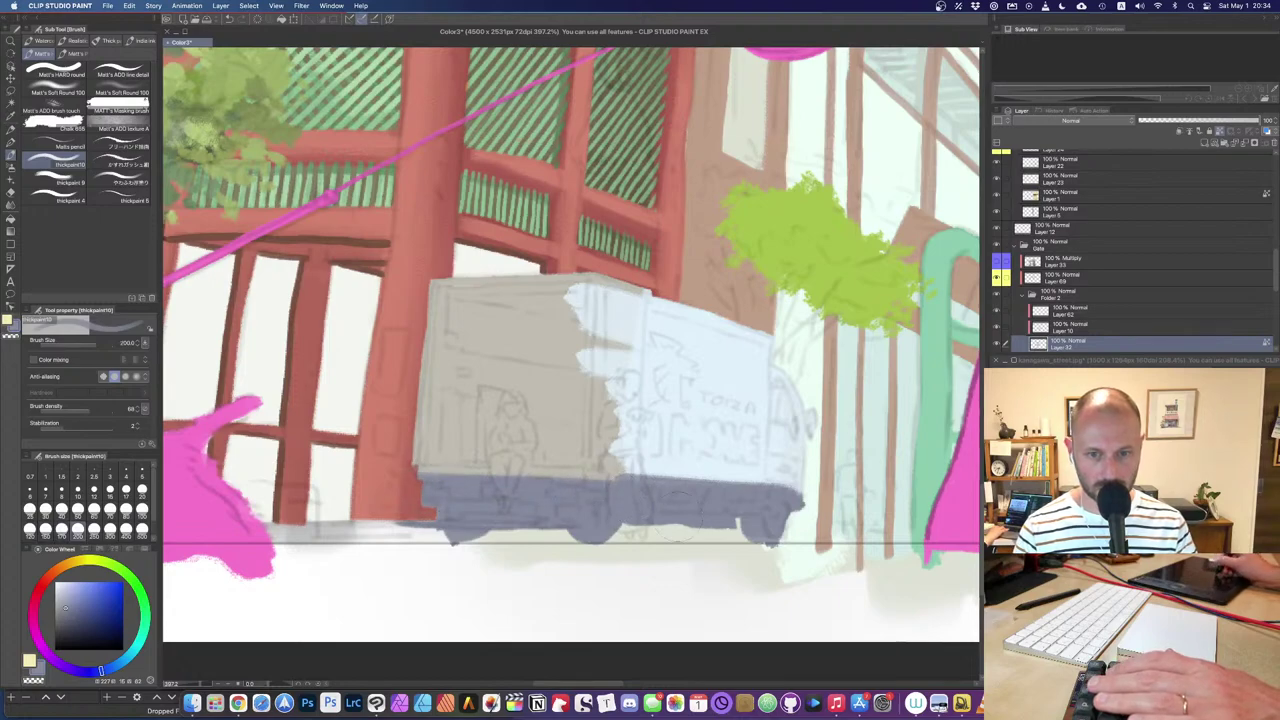
Step: Resample the truck's pale blue and extend it back to the rear corner edge of the cargo box at brush size 150
{"action": "left_click_drag", "start_coordinate": [677, 517], "coordinate": [683, 571]}
{"action": "left_click", "coordinate": [681, 425], "text": "alt"}
{"action": "key", "text": "bracketleft"}
{"action": "key", "text": "bracketleft"}
{"action": "mouse_move", "coordinate": [610, 347]}
{"action": "left_mouse_down"}
{"action": "mouse_move", "coordinate": [606, 394]}
{"action": "mouse_move", "coordinate": [632, 394]}
{"action": "mouse_move", "coordinate": [610, 413]}
{"action": "mouse_move", "coordinate": [615, 522]}
{"action": "mouse_move", "coordinate": [600, 415]}
{"action": "mouse_move", "coordinate": [584, 496]}
{"action": "left_mouse_up"}
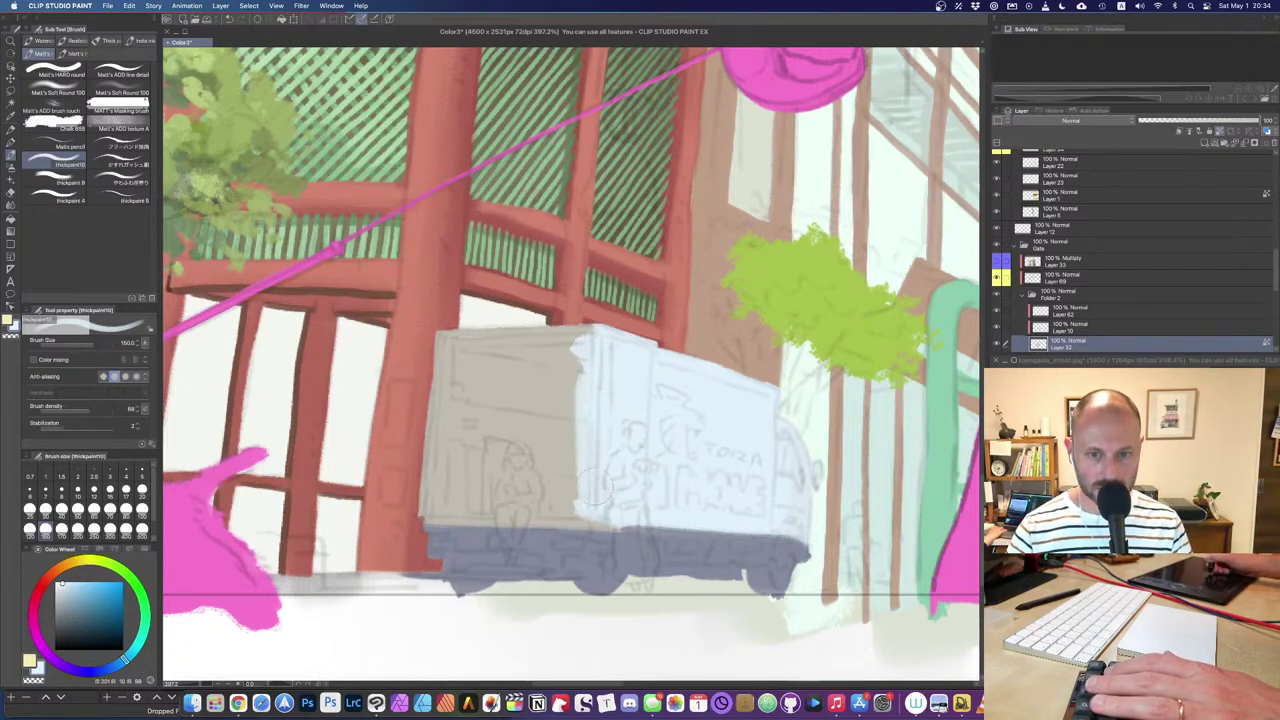
{"action": "left_click_drag", "start_coordinate": [610, 480], "coordinate": [560, 512]}
{"action": "mouse_move", "coordinate": [575, 330]}
{"action": "left_mouse_down"}
{"action": "mouse_move", "coordinate": [590, 380]}
{"action": "mouse_move", "coordinate": [582, 468]}
{"action": "left_mouse_up"}
Step: Try a dark purple on the back of the cargo box for the open interior
{"action": "key", "text": "["}
{"action": "key", "text": "["}
{"action": "mouse_move", "coordinate": [450, 358]}
{"action": "left_mouse_down"}
{"action": "mouse_move", "coordinate": [523, 368]}
{"action": "mouse_move", "coordinate": [455, 400]}
{"action": "mouse_move", "coordinate": [525, 440]}
{"action": "mouse_move", "coordinate": [548, 340]}
{"action": "mouse_move", "coordinate": [582, 438]}
{"action": "mouse_move", "coordinate": [573, 503]}
{"action": "left_mouse_up"}
{"action": "left_click", "coordinate": [1130, 480]}
{"action": "left_click", "coordinate": [1130, 480], "text": "alt"}
{"action": "left_click", "coordinate": [475, 377]}
{"action": "key", "text": "]"}
Step: Fill the back of the cargo box with dark slate blue sampled from the reference photo
{"action": "left_click", "coordinate": [1130, 480]}
{"action": "left_click", "coordinate": [1130, 480], "text": "alt"}
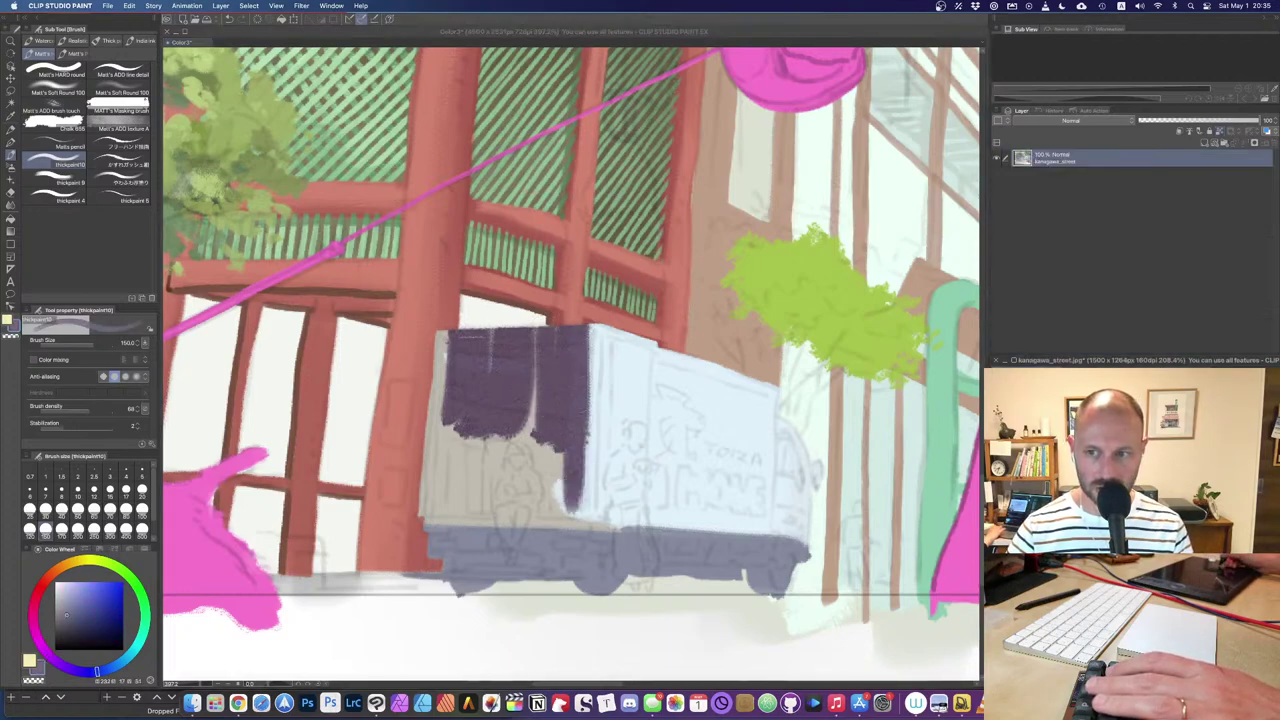
{"action": "left_click", "coordinate": [470, 352]}
{"action": "mouse_move", "coordinate": [470, 352]}
{"action": "left_mouse_down"}
{"action": "mouse_move", "coordinate": [456, 432]}
{"action": "mouse_move", "coordinate": [485, 340]}
{"action": "mouse_move", "coordinate": [530, 470]}
{"action": "mouse_move", "coordinate": [560, 340]}
{"action": "mouse_move", "coordinate": [578, 370]}
{"action": "mouse_move", "coordinate": [576, 490]}
{"action": "mouse_move", "coordinate": [532, 440]}
{"action": "mouse_move", "coordinate": [466, 446]}
{"action": "left_mouse_up"}
{"action": "mouse_move", "coordinate": [445, 488]}
{"action": "left_mouse_down"}
{"action": "mouse_move", "coordinate": [455, 510]}
{"action": "mouse_move", "coordinate": [560, 505]}
{"action": "mouse_move", "coordinate": [430, 445]}
{"action": "mouse_move", "coordinate": [580, 512]}
{"action": "left_mouse_up"}
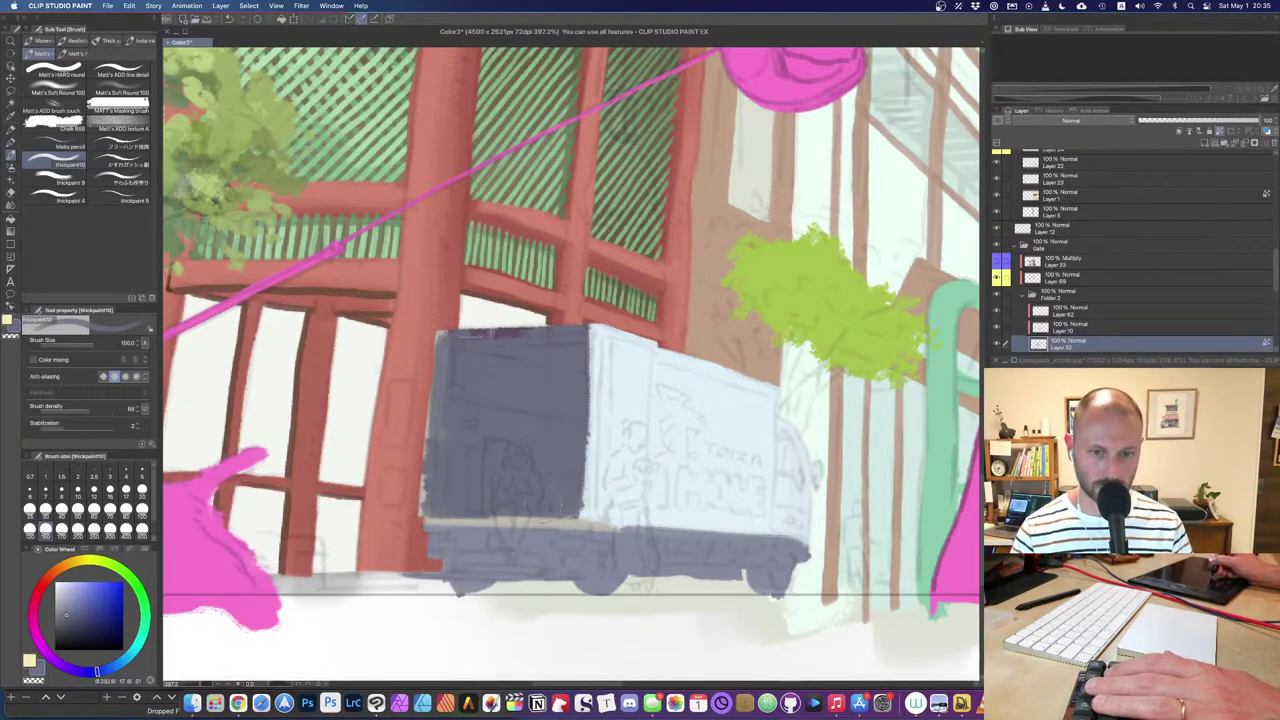
{"action": "left_click_drag", "start_coordinate": [468, 348], "coordinate": [536, 340]}
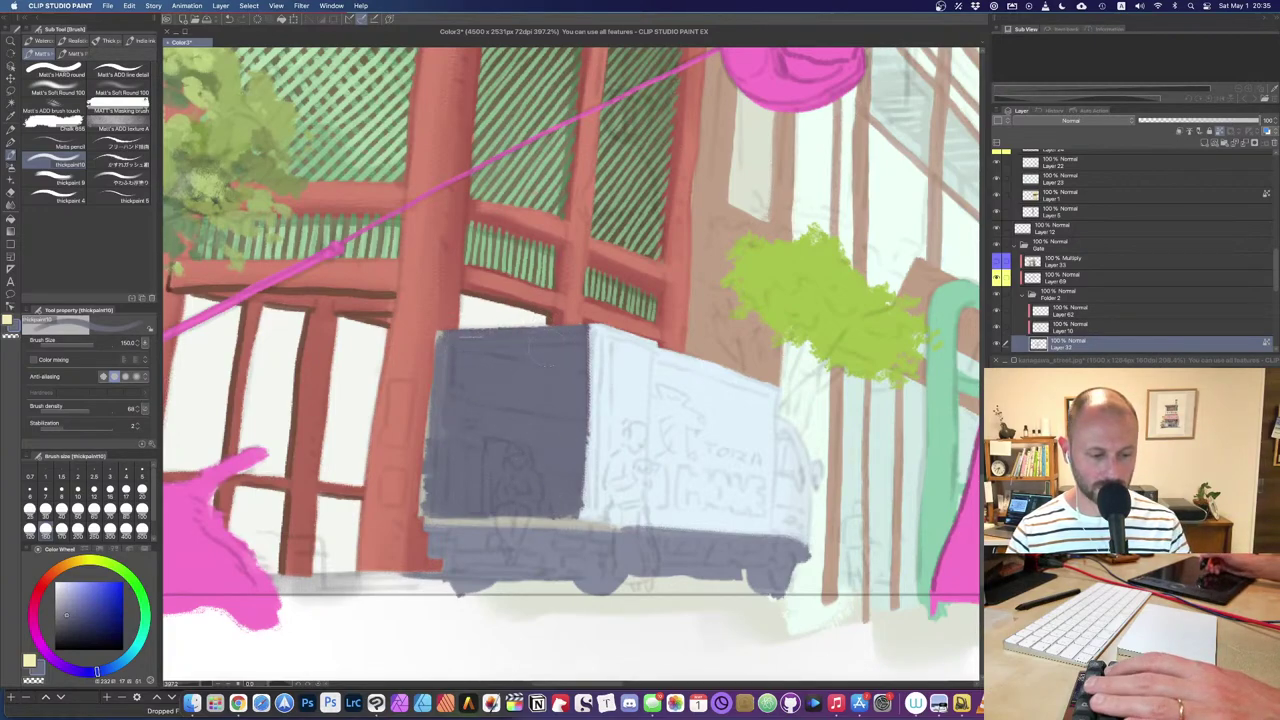
Step: Paint a thin pale blue frame along the top and left edges of the cargo opening with brush size 100
{"action": "left_click", "coordinate": [634, 365], "text": "alt"}
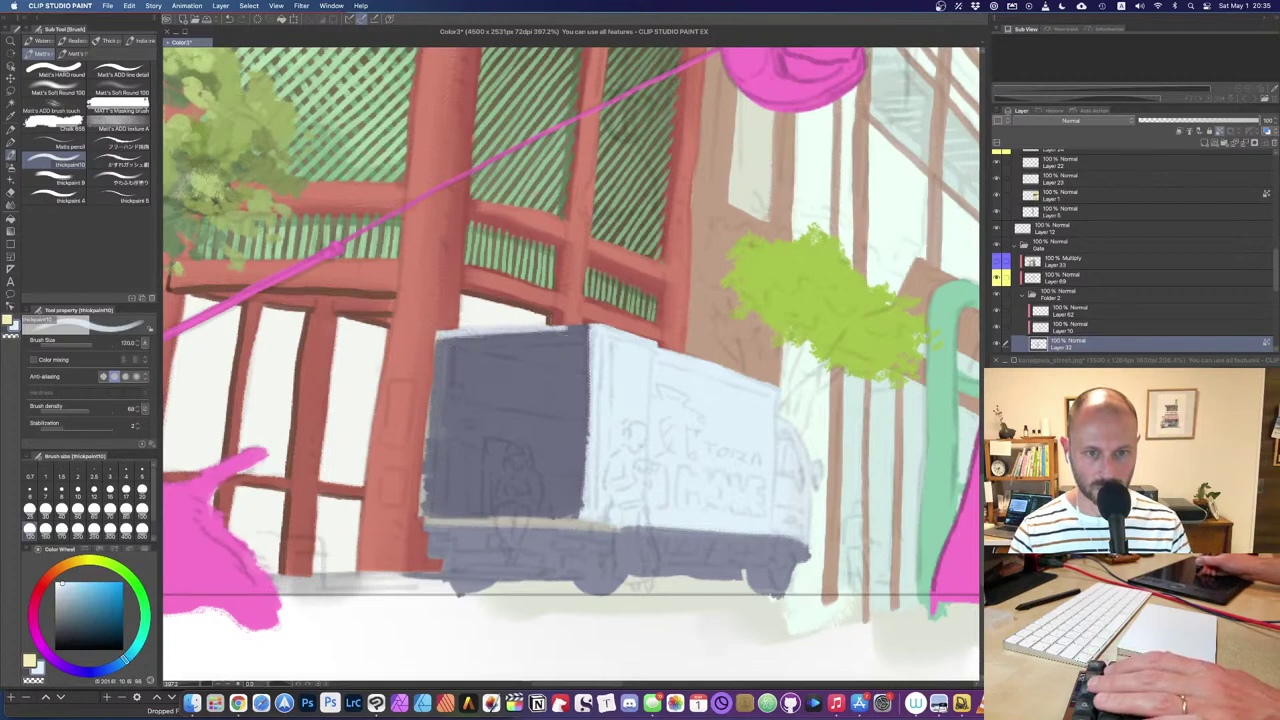
{"action": "left_click_drag", "start_coordinate": [474, 333], "coordinate": [594, 329]}
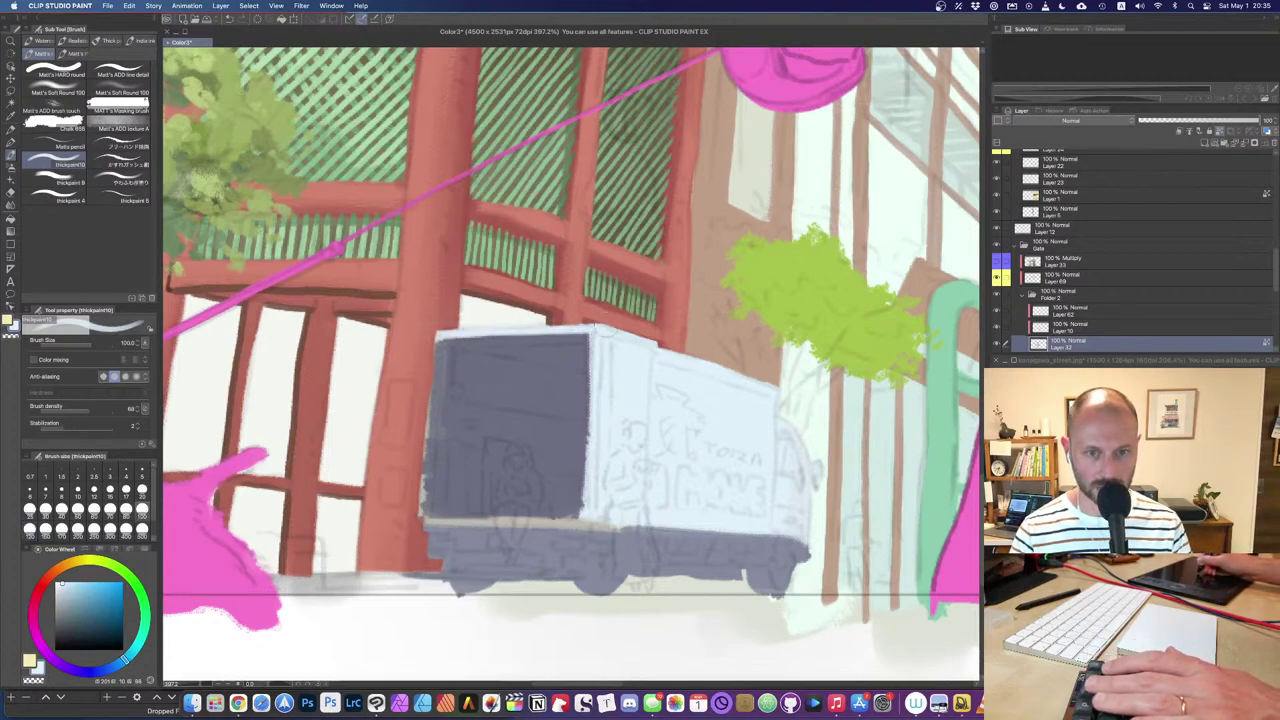
{"action": "left_click_drag", "start_coordinate": [429, 458], "coordinate": [425, 519]}
{"action": "key", "text": "super+z"}
{"action": "mouse_move", "coordinate": [438, 342]}
{"action": "left_mouse_down"}
{"action": "mouse_move", "coordinate": [430, 540]}
{"action": "mouse_move", "coordinate": [434, 397]}
{"action": "left_mouse_up"}
{"action": "key", "text": "super+z"}
{"action": "key", "text": "super+z"}
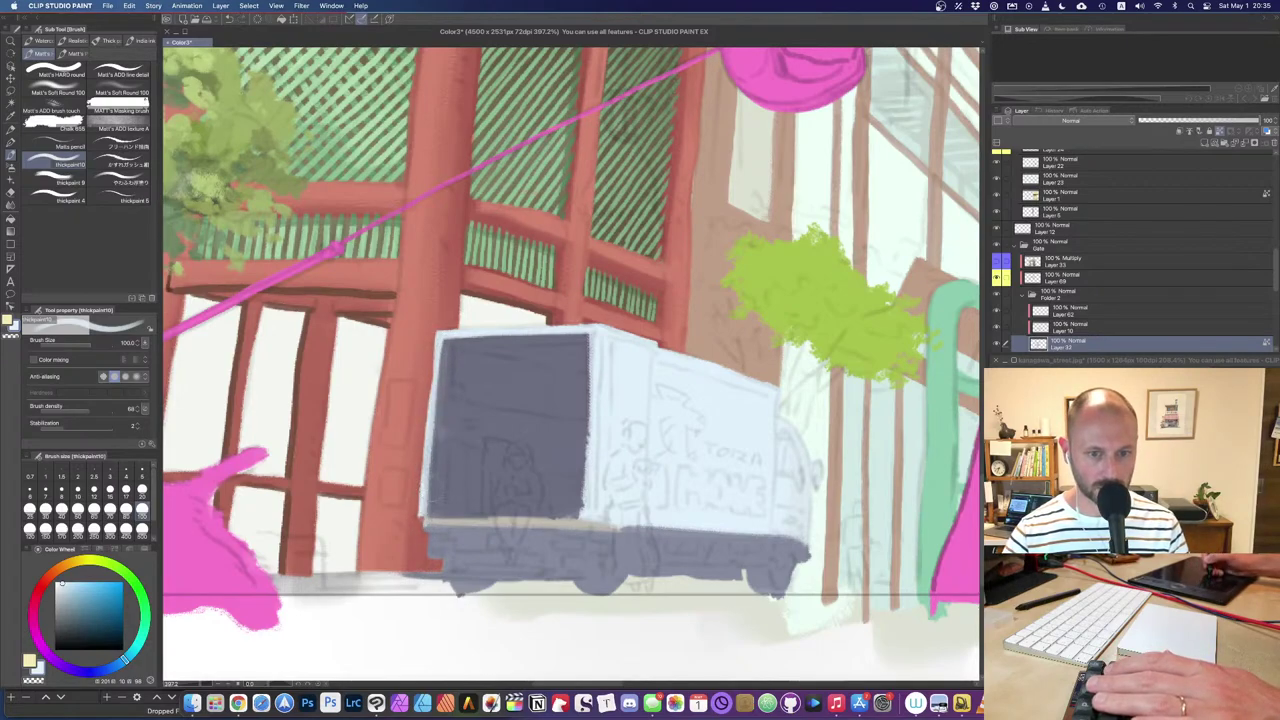
Step: Try a beige sampled from the reference photo on the left inner wall of the cargo box, and undo it
{"action": "left_click", "coordinate": [1130, 480]}
{"action": "left_click", "coordinate": [1130, 480], "text": "alt"}
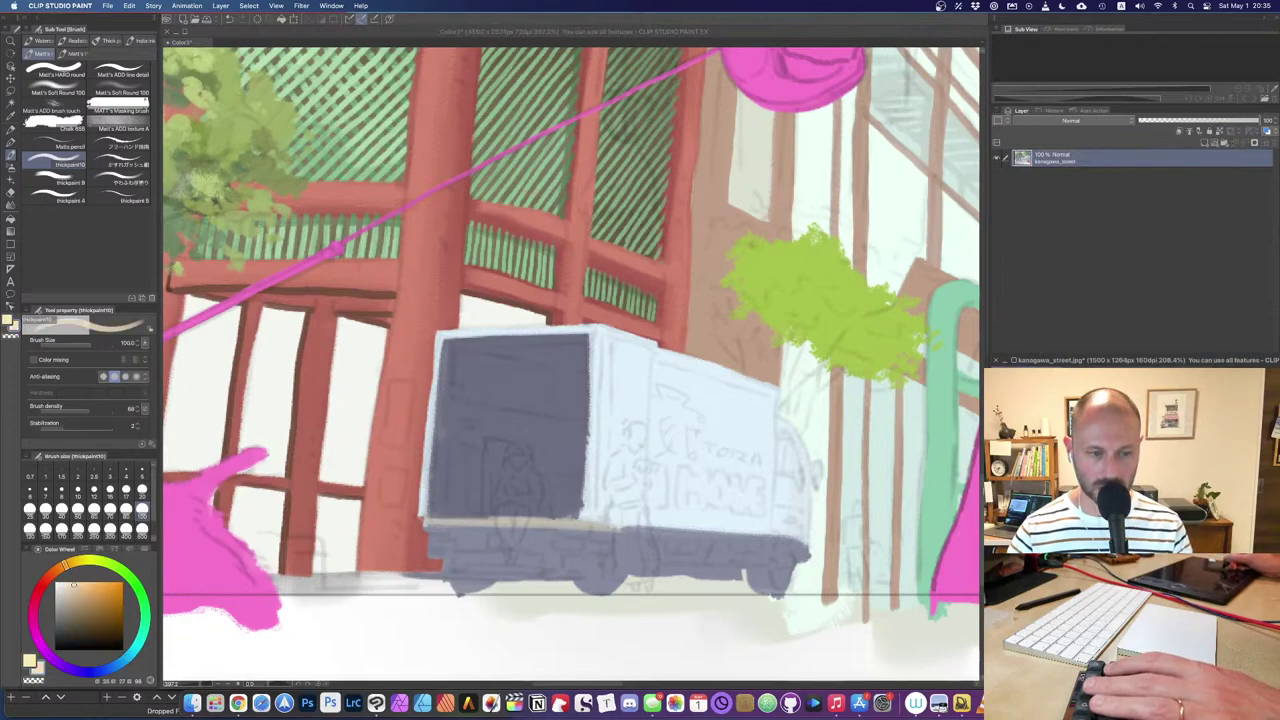
{"action": "left_click", "coordinate": [515, 415]}
{"action": "left_click_drag", "start_coordinate": [450, 347], "coordinate": [474, 531]}
{"action": "left_click_drag", "start_coordinate": [453, 354], "coordinate": [434, 526]}
{"action": "key", "text": "super+z"}
{"action": "key", "text": "super+z"}
Step: Paint the left inner wall of the cargo box in grey-beige sampled from the reference photo, using brush size 120
{"action": "left_click", "coordinate": [1130, 480]}
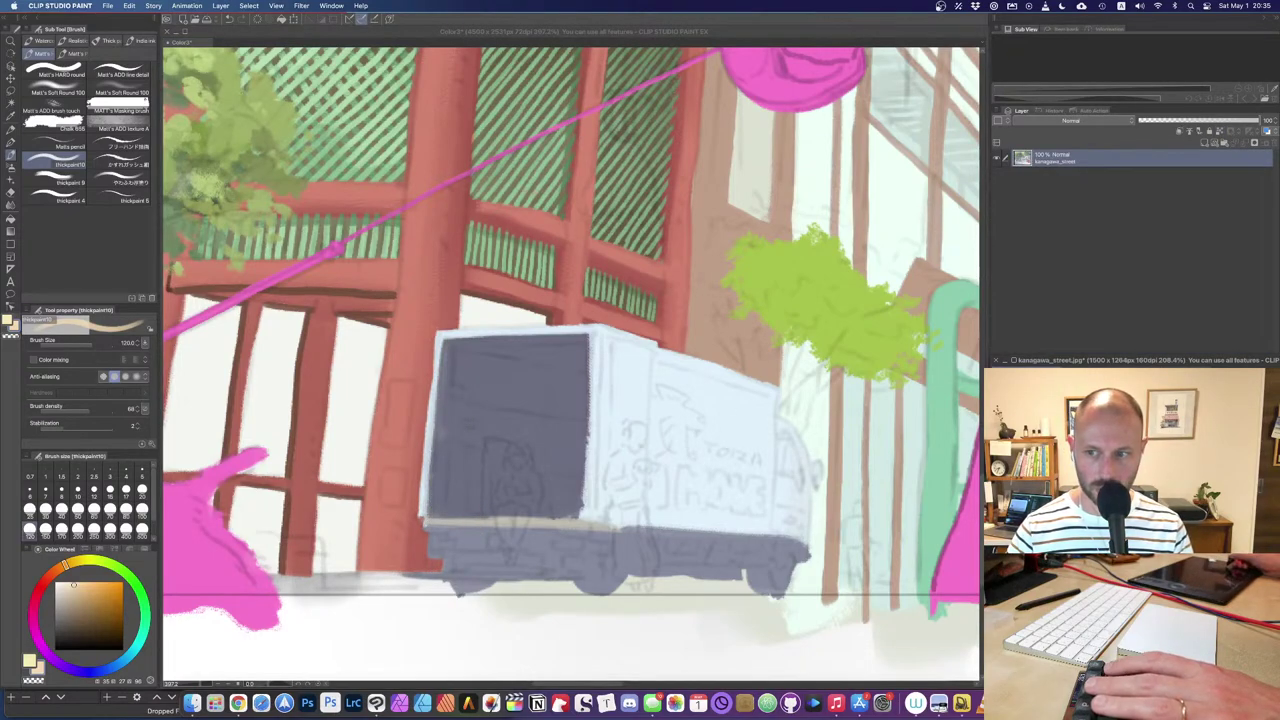
{"action": "left_click", "coordinate": [543, 435]}
{"action": "left_click_drag", "start_coordinate": [446, 340], "coordinate": [462, 516]}
{"action": "left_click_drag", "start_coordinate": [440, 375], "coordinate": [440, 515]}
{"action": "left_click_drag", "start_coordinate": [446, 385], "coordinate": [436, 508]}
{"action": "left_click_drag", "start_coordinate": [452, 335], "coordinate": [466, 508]}
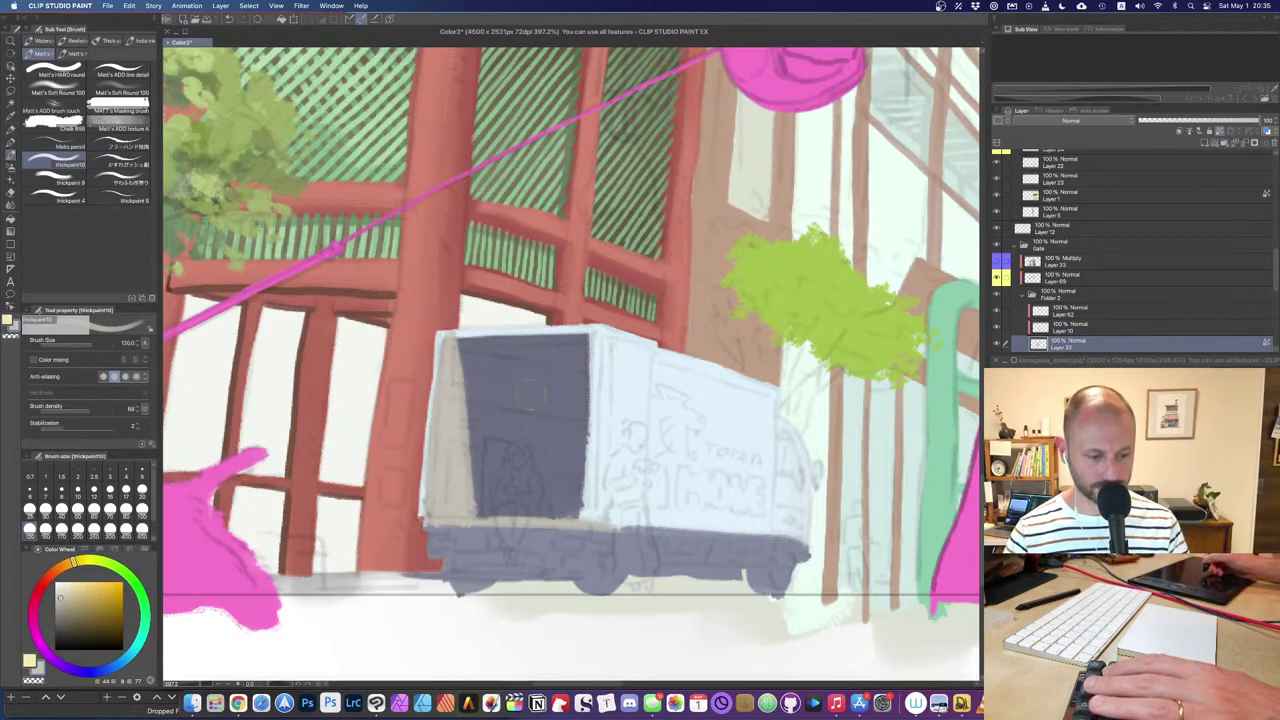
Step: Clean up the frame around the cargo opening with the truck's pale blue
{"action": "left_click", "coordinate": [446, 336], "text": "alt"}
{"action": "key", "text": "["}
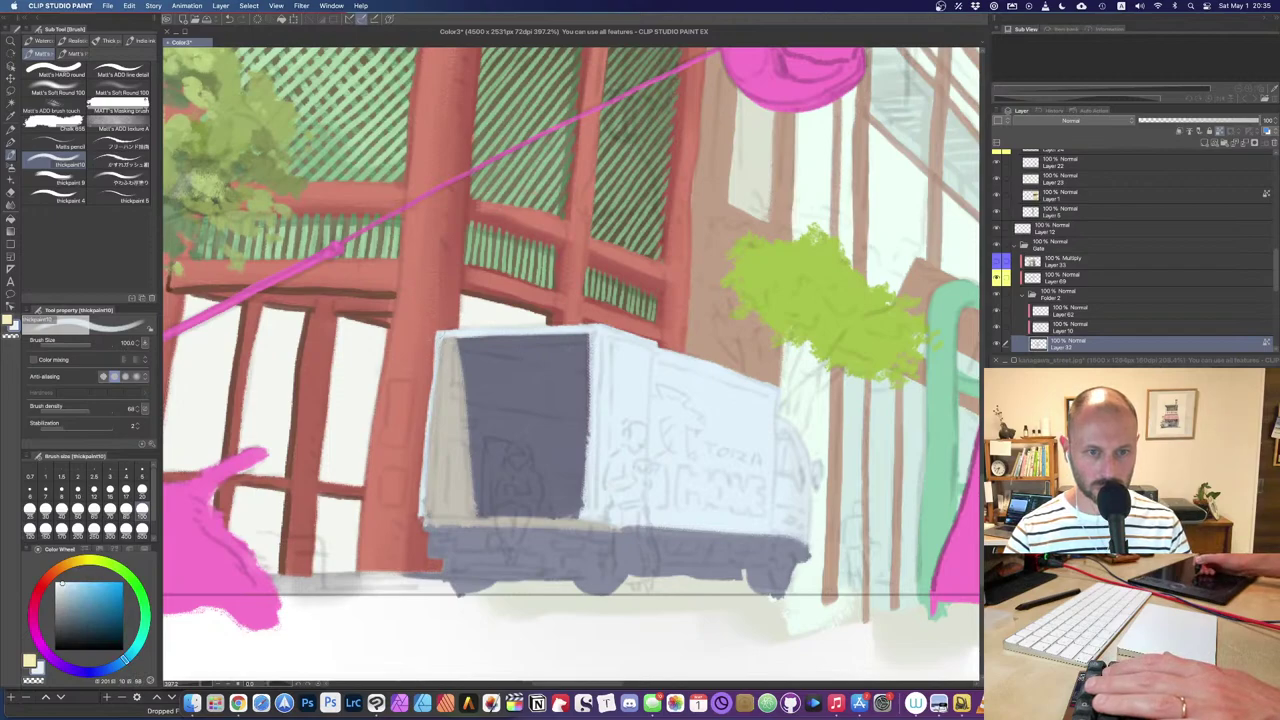
{"action": "mouse_move", "coordinate": [438, 338]}
{"action": "left_mouse_down"}
{"action": "mouse_move", "coordinate": [428, 534]}
{"action": "mouse_move", "coordinate": [592, 521]}
{"action": "left_mouse_up"}
{"action": "key", "text": "bracketleft"}
{"action": "key", "text": "bracketleft"}
Step: Paint dark violet-blue bumper shapes under the cargo opening, sampling the colour from the reference photo and using brush size 70
{"action": "key", "text": "bracketright"}
{"action": "key", "text": "bracketright"}
{"action": "key", "text": "bracketright"}
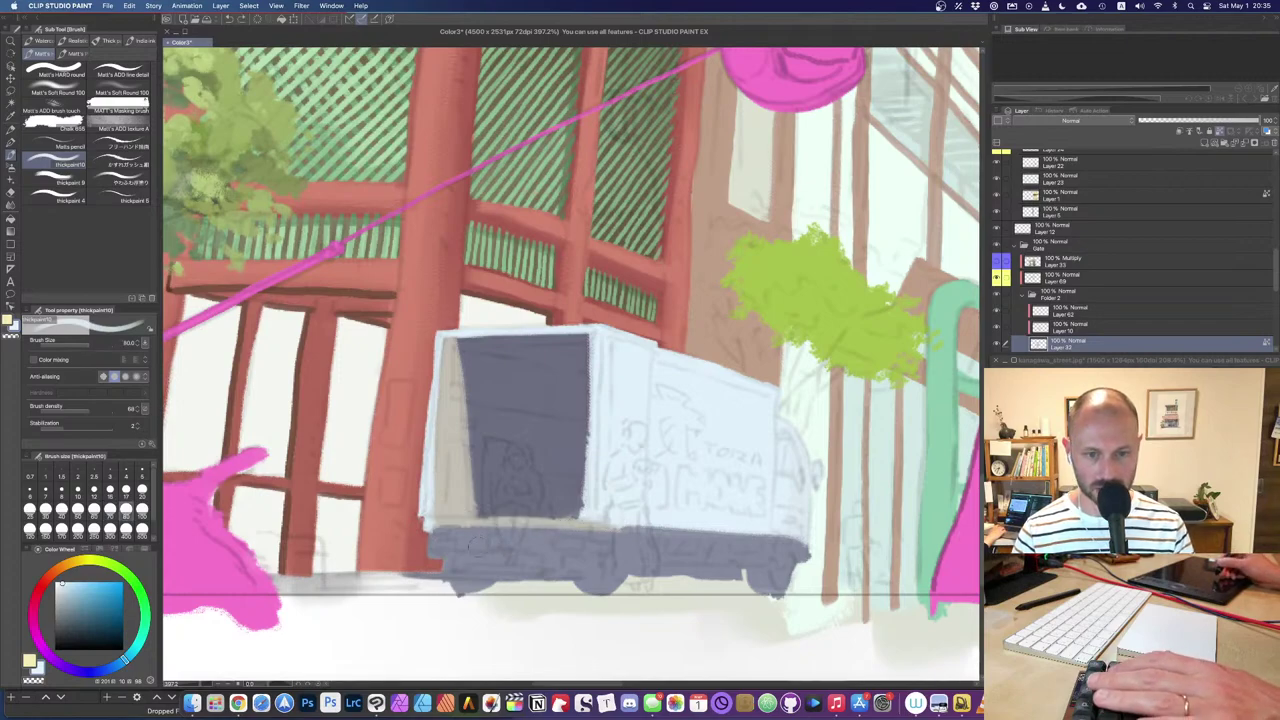
{"action": "left_click", "coordinate": [1120, 530]}
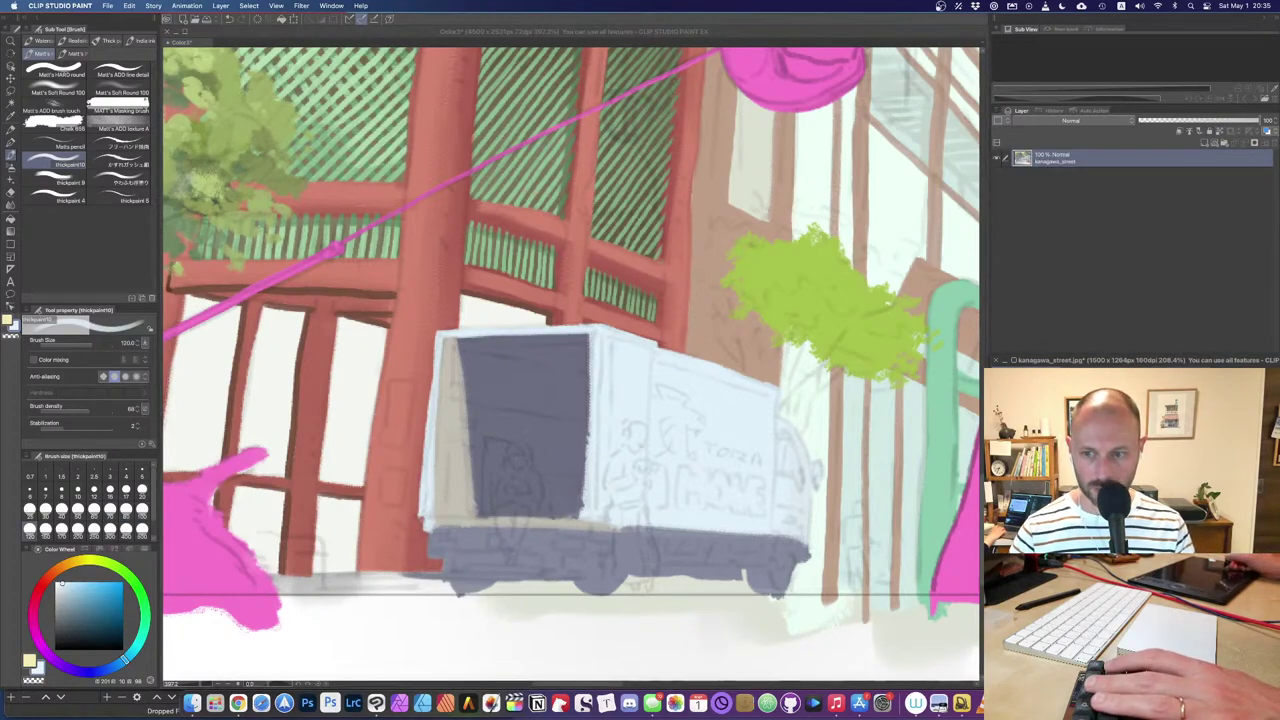
{"action": "left_click", "coordinate": [1120, 530], "text": "alt"}
{"action": "key", "text": "ctrl+Tab"}
{"action": "key", "text": "bracketleft"}
{"action": "key", "text": "bracketleft"}
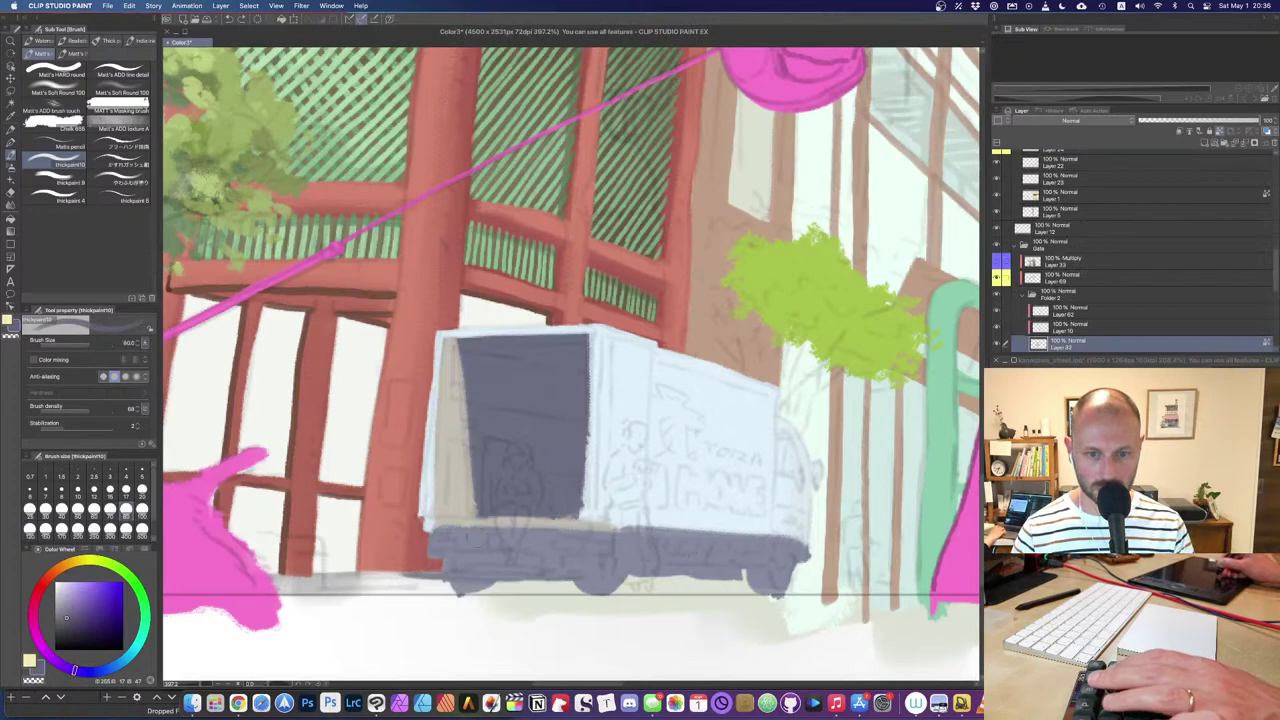
{"action": "key", "text": "bracketleft"}
{"action": "mouse_move", "coordinate": [456, 543]}
{"action": "left_mouse_down"}
{"action": "mouse_move", "coordinate": [544, 542]}
{"action": "mouse_move", "coordinate": [456, 533]}
{"action": "mouse_move", "coordinate": [526, 529]}
{"action": "mouse_move", "coordinate": [458, 537]}
{"action": "mouse_move", "coordinate": [531, 536]}
{"action": "mouse_move", "coordinate": [549, 567]}
{"action": "mouse_move", "coordinate": [546, 553]}
{"action": "mouse_move", "coordinate": [590, 546]}
{"action": "left_mouse_up"}
{"action": "left_click_drag", "start_coordinate": [434, 549], "coordinate": [457, 548]}
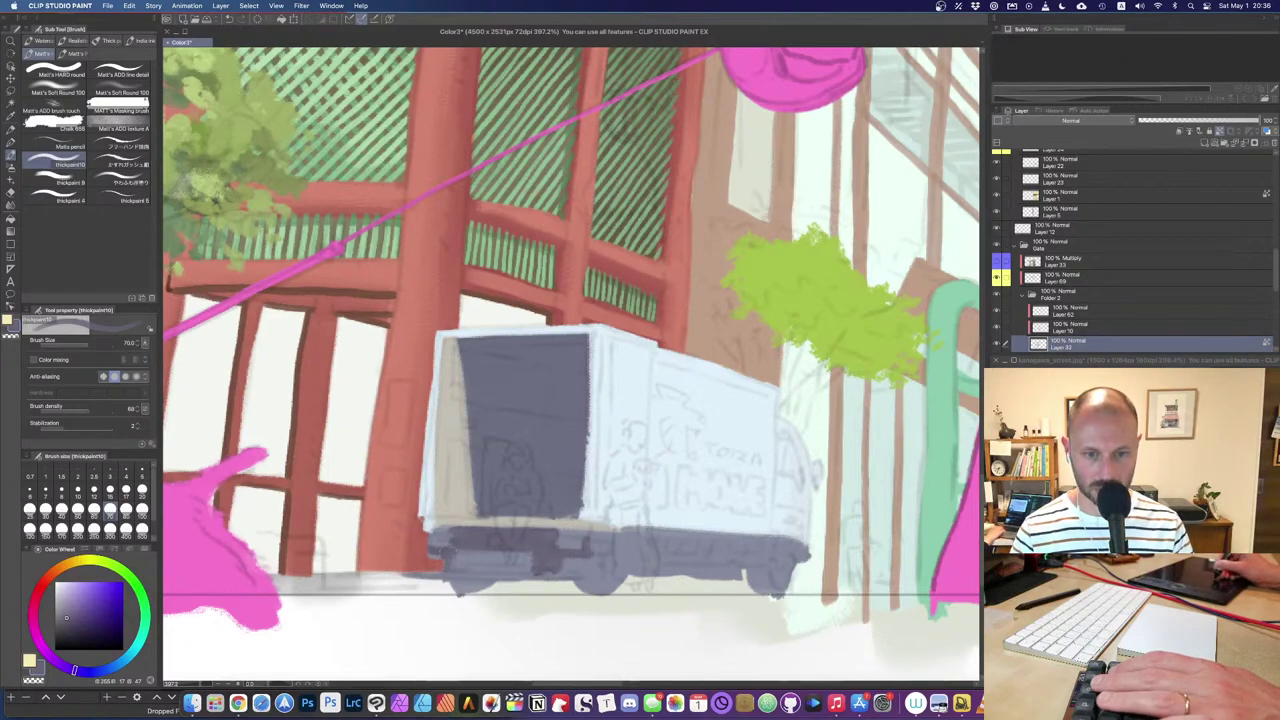
Step: Add darker horizontal bars to the rear bumper and a shadow line directly beneath the cargo bed
{"action": "left_click_drag", "start_coordinate": [452, 567], "coordinate": [558, 574]}
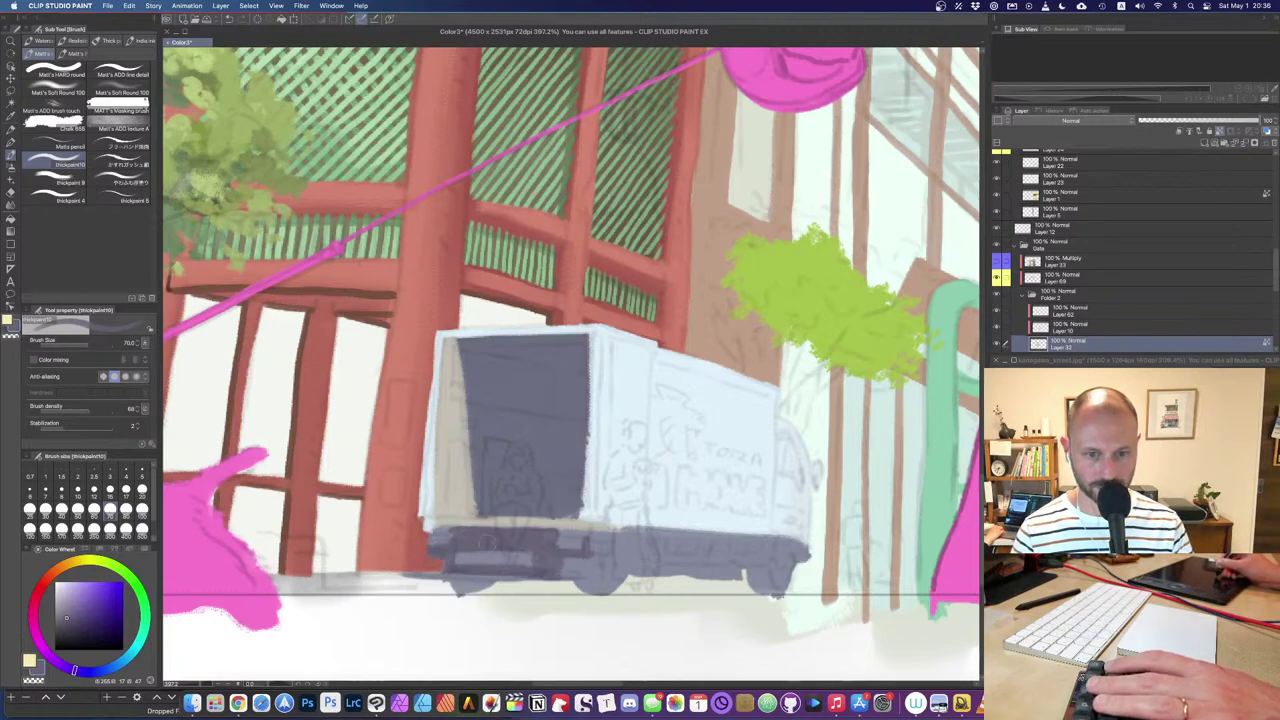
{"action": "left_click_drag", "start_coordinate": [470, 551], "coordinate": [534, 553]}
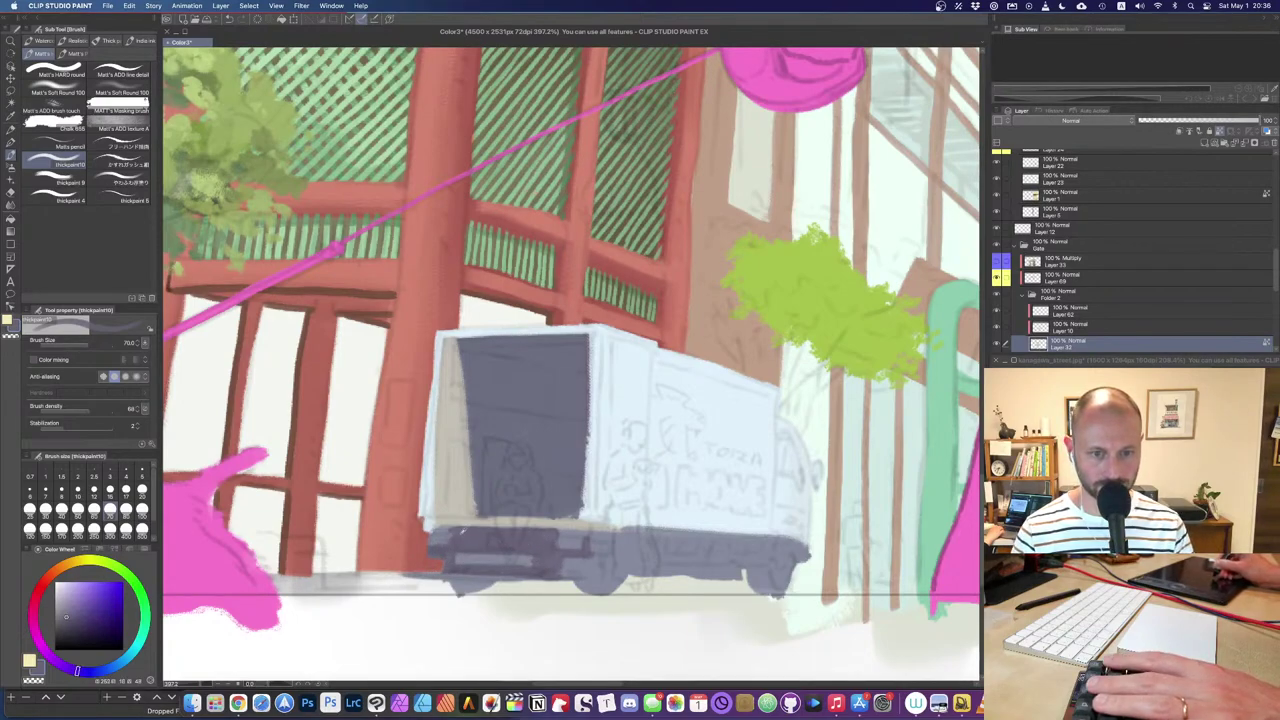
{"action": "left_click_drag", "start_coordinate": [430, 531], "coordinate": [644, 536]}
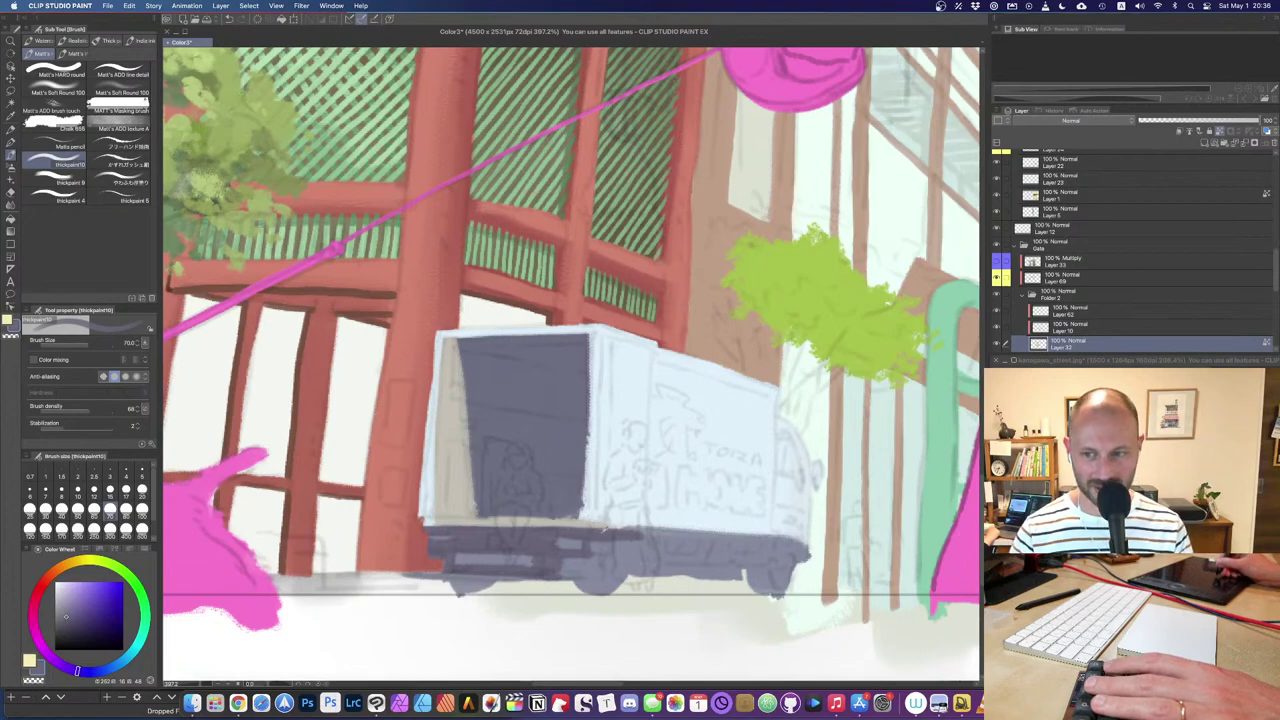
Step: Sample a near-black from the reference photo and touch up the left end of the truck's rear bumper
{"action": "left_click", "coordinate": [1130, 460]}
{"action": "left_click", "coordinate": [1130, 460], "text": "alt"}
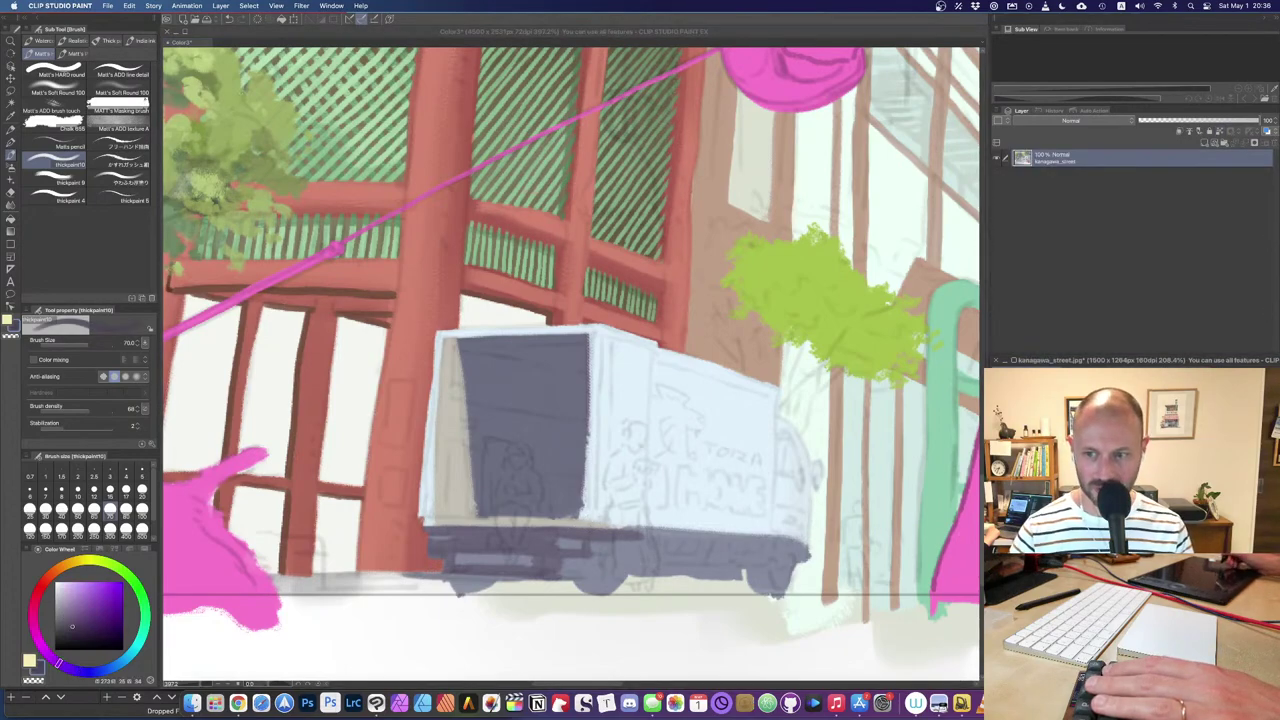
{"action": "left_click", "coordinate": [1130, 460], "text": "alt"}
{"action": "left_click", "coordinate": [1130, 460], "text": "alt"}
{"action": "left_click", "coordinate": [524, 543]}
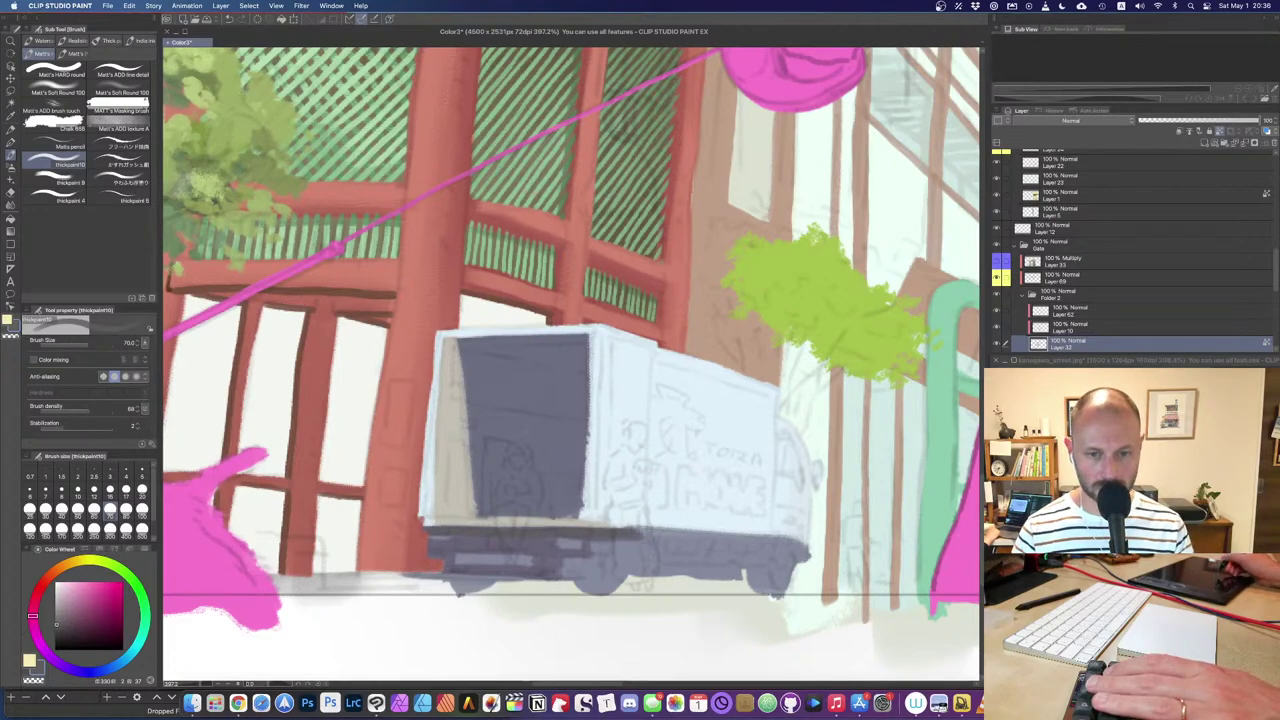
{"action": "left_click_drag", "start_coordinate": [436, 542], "coordinate": [467, 542]}
Step: Darken the truck's wheels and side undercarriage with the near-black, enlarging the brush to 120
{"action": "key", "text": "bracketright"}
{"action": "key", "text": "bracketright"}
{"action": "key", "text": "bracketright"}
{"action": "key", "text": "bracketright"}
{"action": "left_click_drag", "start_coordinate": [594, 568], "coordinate": [612, 580]}
{"action": "left_click_drag", "start_coordinate": [462, 592], "coordinate": [495, 586]}
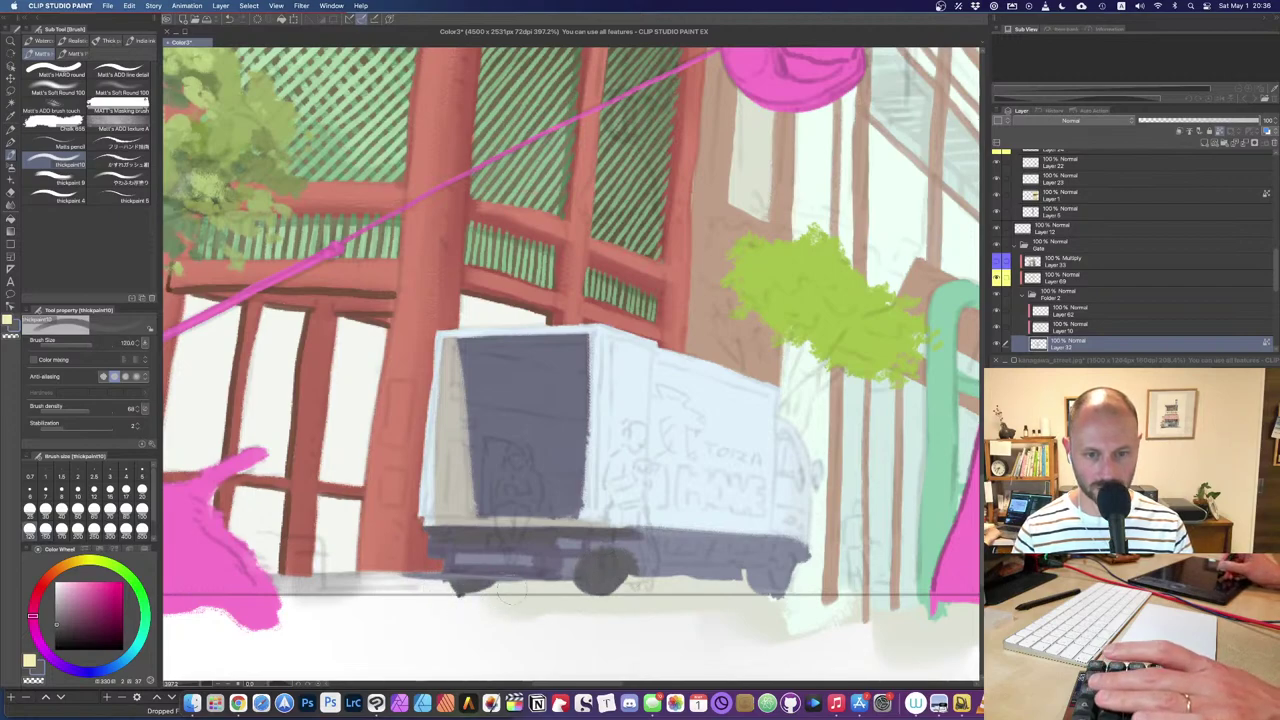
{"action": "mouse_move", "coordinate": [640, 565]}
{"action": "left_mouse_down"}
{"action": "mouse_move", "coordinate": [770, 569]}
{"action": "mouse_move", "coordinate": [725, 579]}
{"action": "mouse_move", "coordinate": [770, 598]}
{"action": "left_mouse_up"}
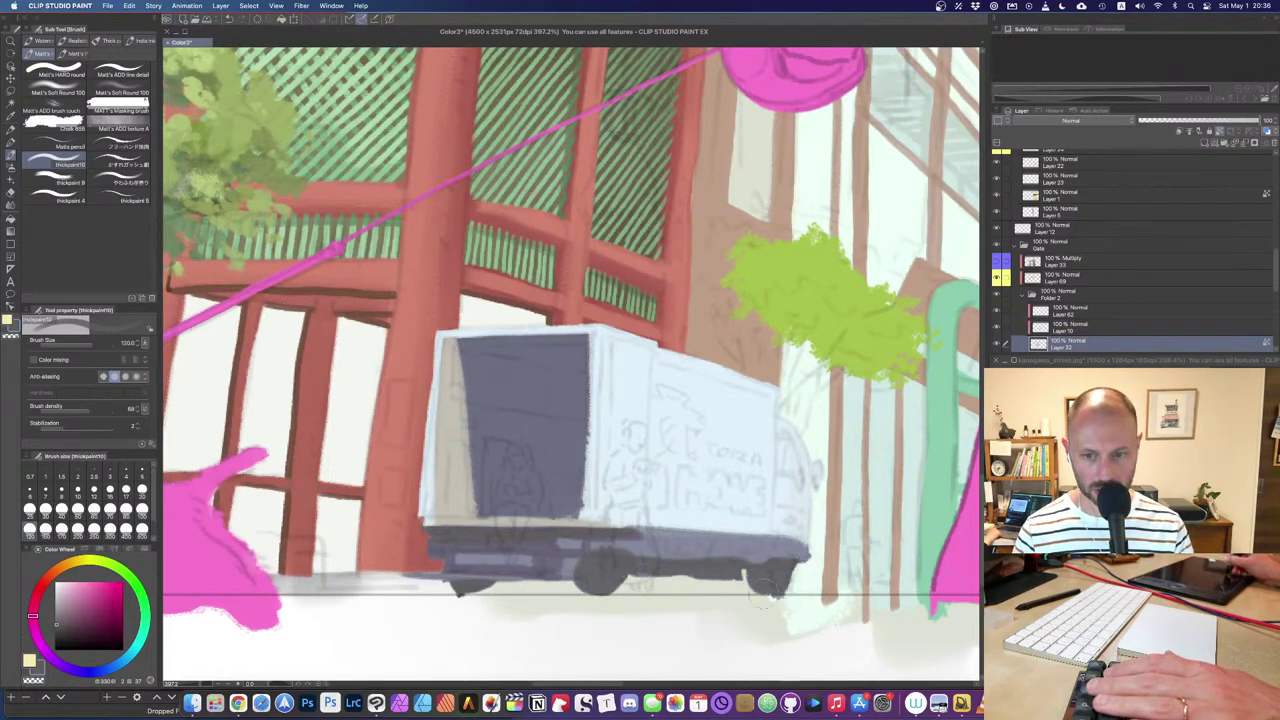
{"action": "mouse_move", "coordinate": [609, 548]}
{"action": "left_mouse_down"}
{"action": "mouse_move", "coordinate": [755, 559]}
{"action": "mouse_move", "coordinate": [616, 539]}
{"action": "mouse_move", "coordinate": [678, 534]}
{"action": "mouse_move", "coordinate": [799, 552]}
{"action": "left_mouse_up"}
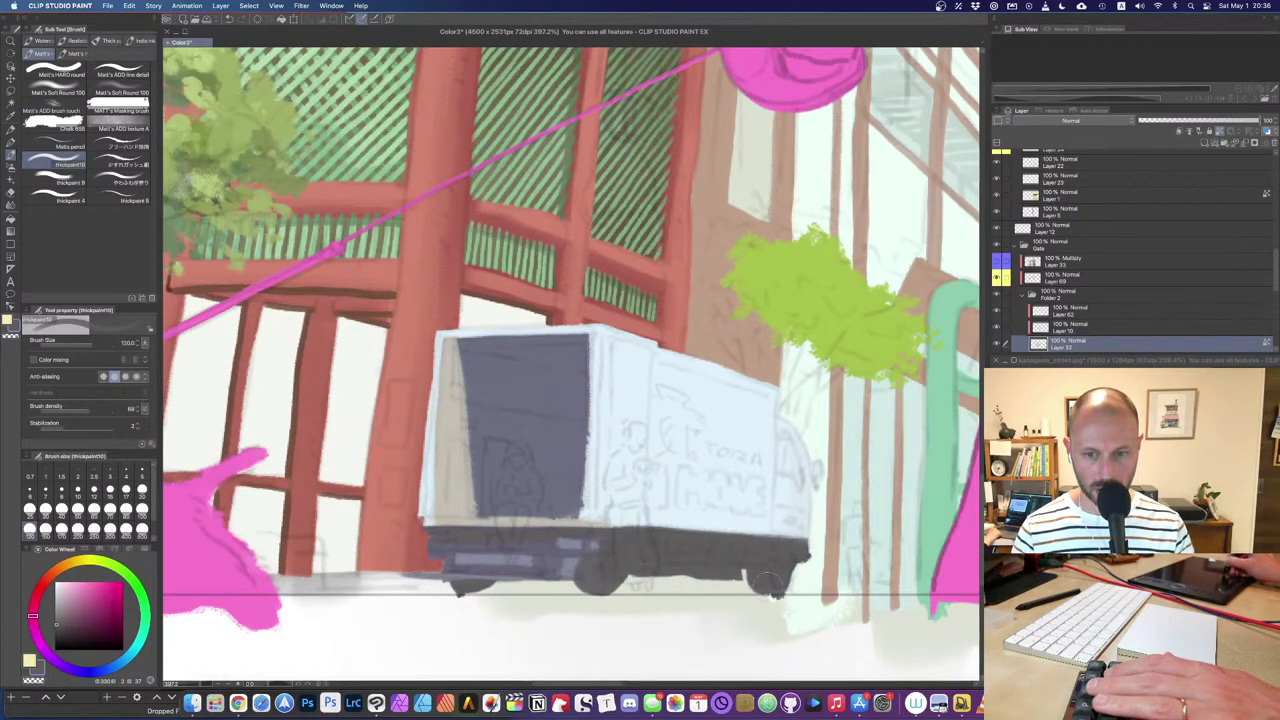
Step: Redefine the truck's lower side edge and front fender in its pale blue with brush size 100
{"action": "left_click", "coordinate": [645, 516], "text": "alt"}
{"action": "key", "text": "["}
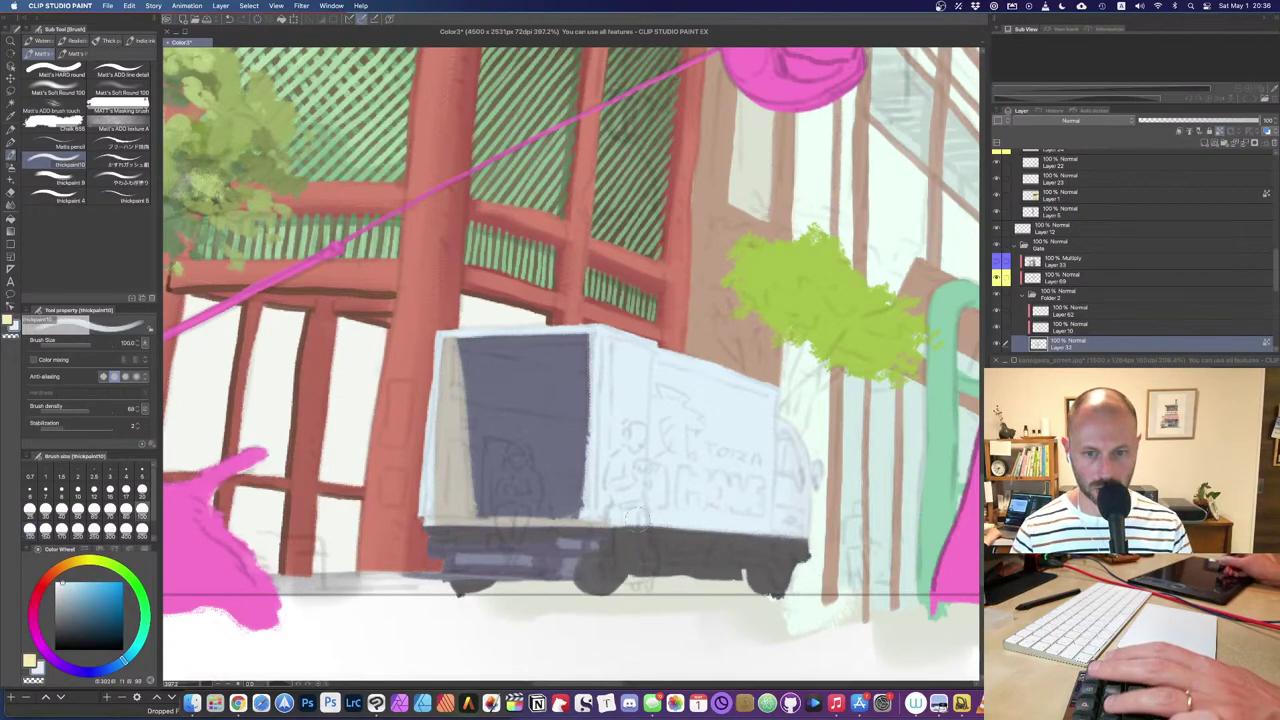
{"action": "mouse_move", "coordinate": [624, 520]}
{"action": "left_mouse_down"}
{"action": "mouse_move", "coordinate": [799, 524]}
{"action": "mouse_move", "coordinate": [788, 528]}
{"action": "mouse_move", "coordinate": [808, 547]}
{"action": "mouse_move", "coordinate": [795, 530]}
{"action": "mouse_move", "coordinate": [798, 558]}
{"action": "mouse_move", "coordinate": [783, 560]}
{"action": "mouse_move", "coordinate": [783, 544]}
{"action": "mouse_move", "coordinate": [785, 579]}
{"action": "mouse_move", "coordinate": [795, 523]}
{"action": "mouse_move", "coordinate": [807, 553]}
{"action": "left_mouse_up"}
{"action": "left_click", "coordinate": [784, 544], "text": "alt"}
{"action": "left_click", "coordinate": [785, 521], "text": "alt"}
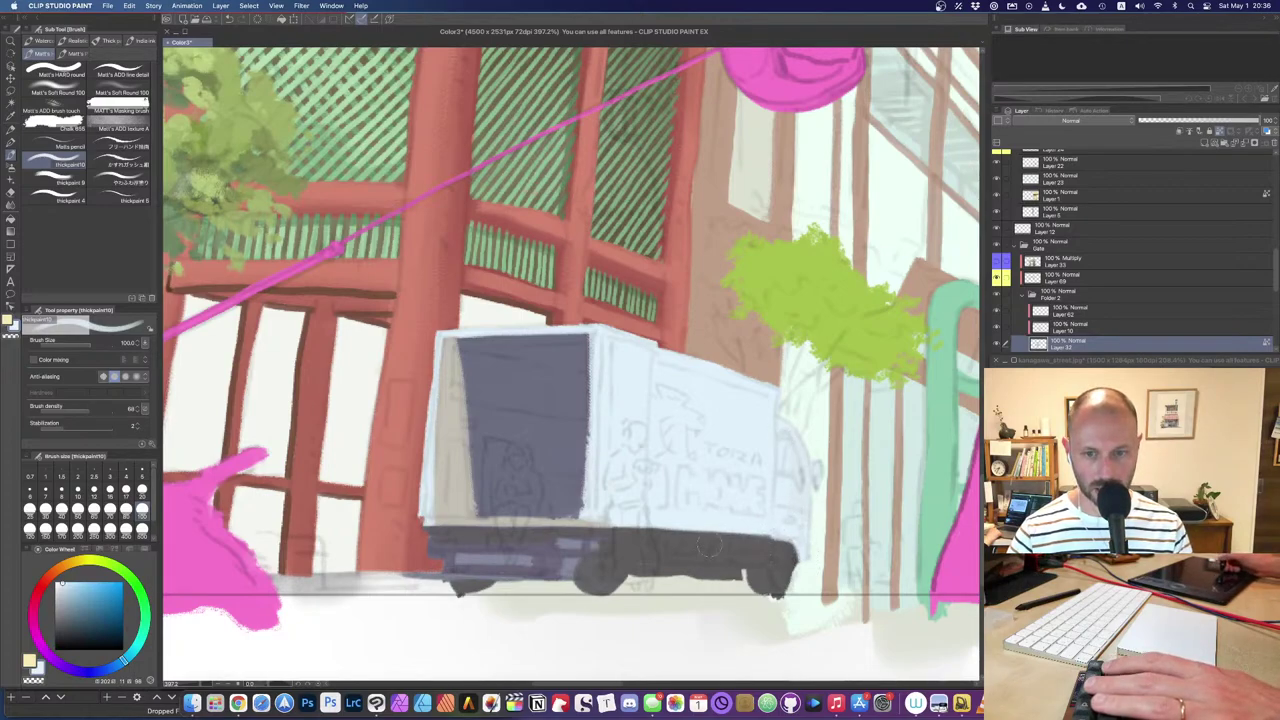
Step: Paint the cab's side window in slate blue with brush size 80, and refine it with the truck's pale blue
{"action": "left_click", "coordinate": [565, 543], "text": "alt"}
{"action": "key", "text": "["}
{"action": "left_click_drag", "start_coordinate": [781, 428], "coordinate": [799, 484]}
{"action": "key", "text": "super+z"}
{"action": "left_click_drag", "start_coordinate": [777, 430], "coordinate": [800, 481]}
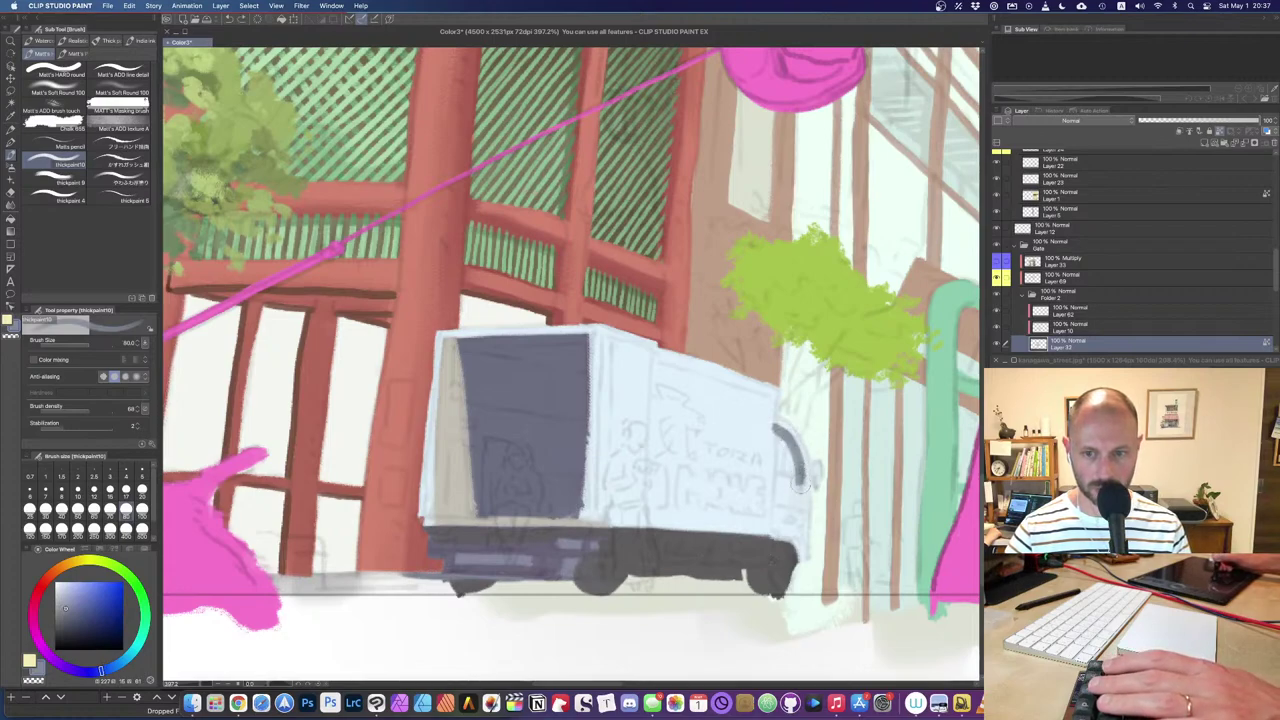
{"action": "left_click_drag", "start_coordinate": [778, 431], "coordinate": [775, 466]}
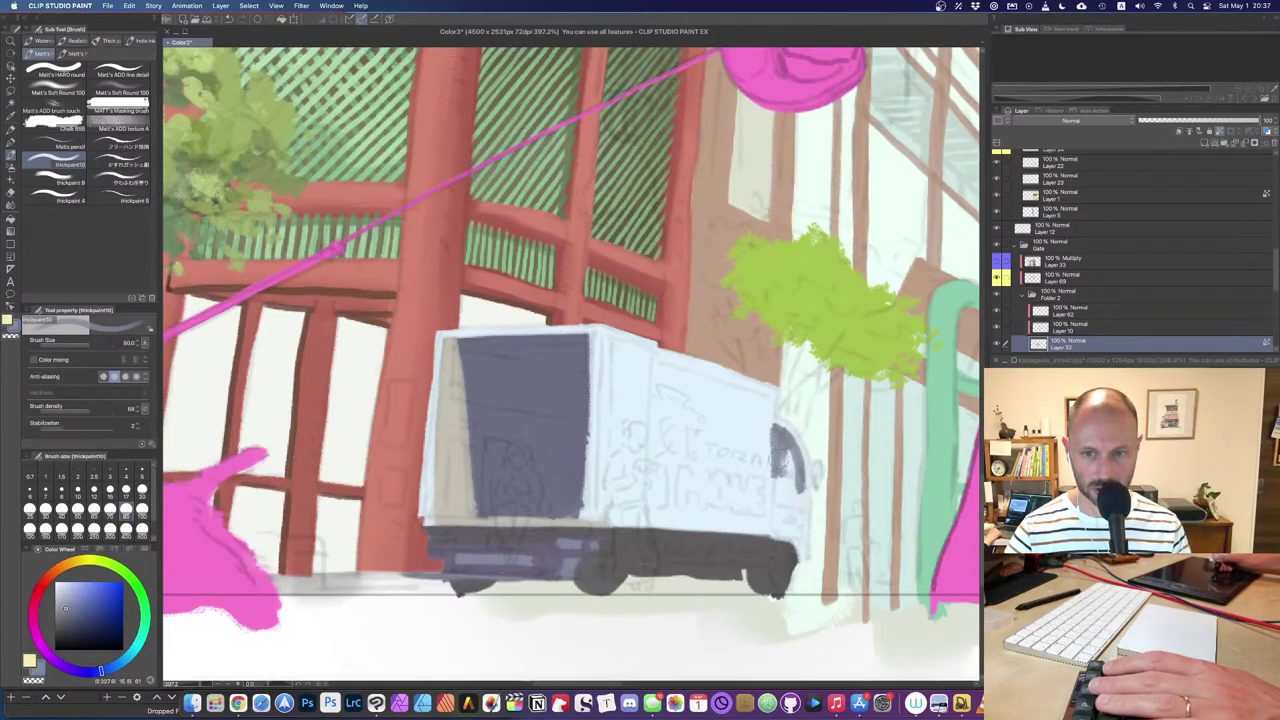
{"action": "left_click", "coordinate": [770, 440], "text": "alt"}
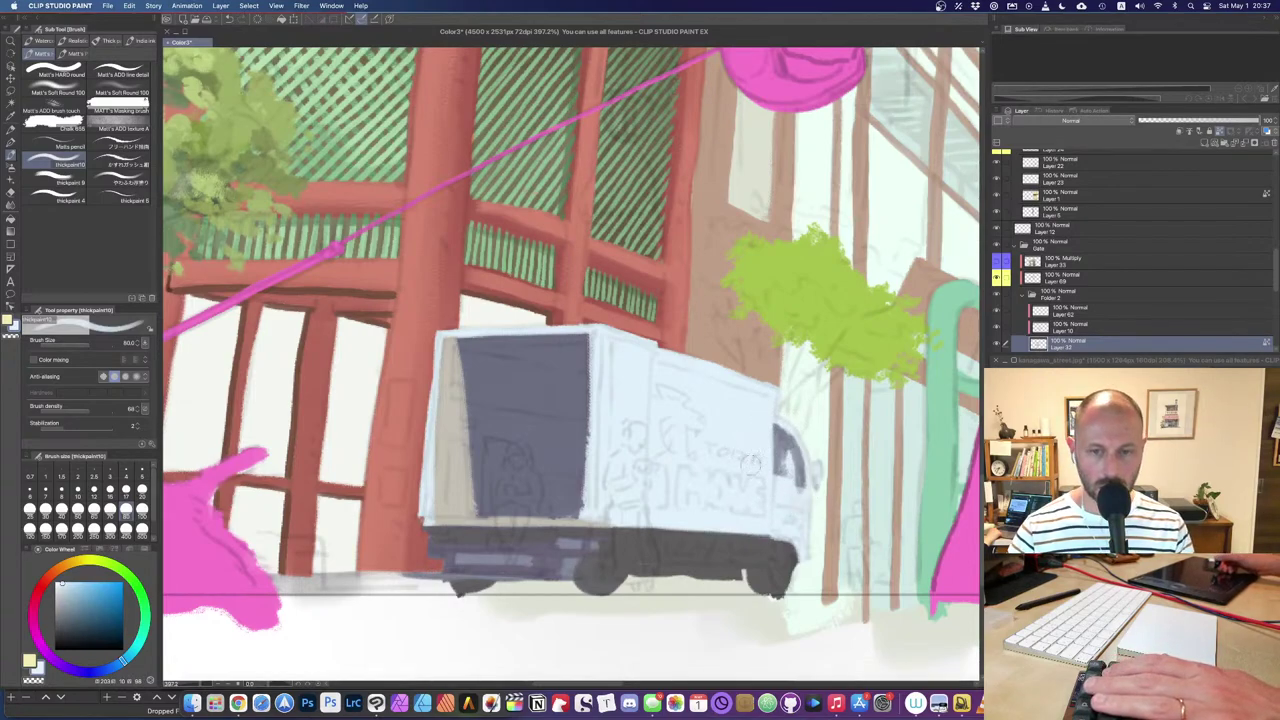
{"action": "left_click_drag", "start_coordinate": [525, 554], "coordinate": [548, 556]}
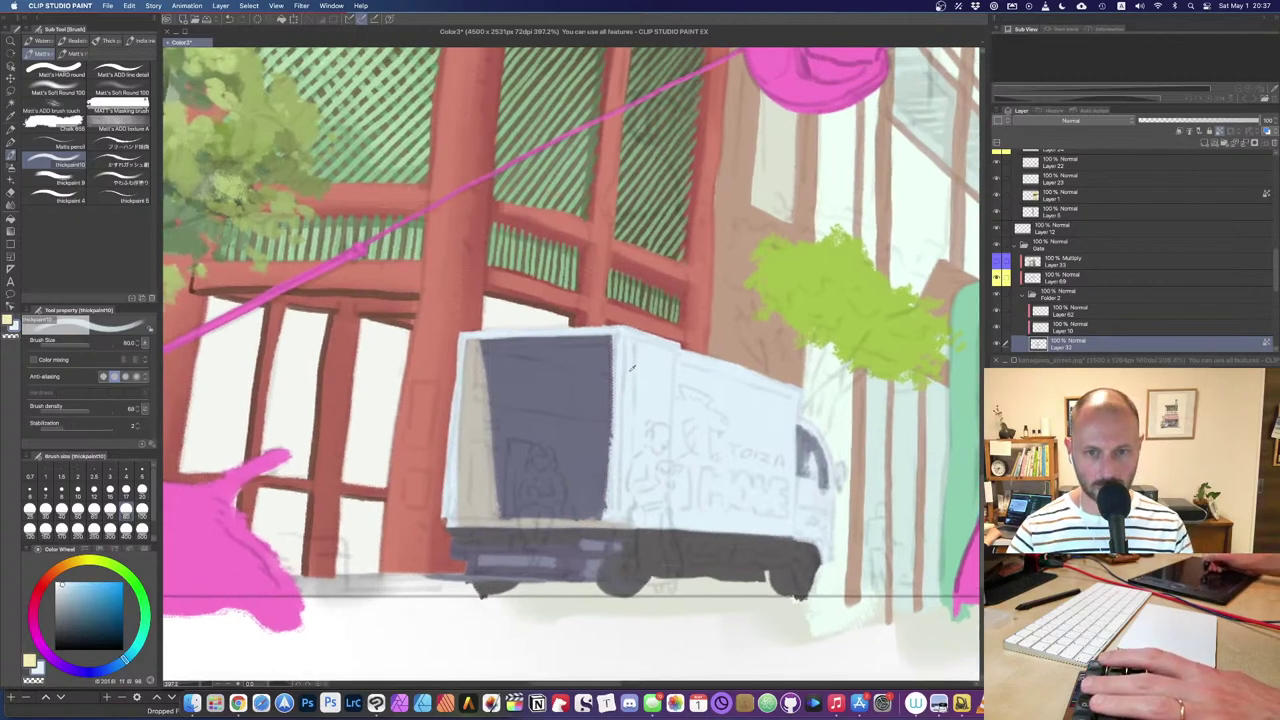
Step: Refine the right and bottom edges of the truck's dark cargo opening in pale blue and slate, reducing the brush to 70
{"action": "left_click_drag", "start_coordinate": [621, 340], "coordinate": [609, 496]}
{"action": "key", "text": "super+z"}
{"action": "mouse_move", "coordinate": [620, 340]}
{"action": "left_mouse_down"}
{"action": "mouse_move", "coordinate": [613, 510]}
{"action": "mouse_move", "coordinate": [597, 442]}
{"action": "mouse_move", "coordinate": [602, 521]}
{"action": "left_mouse_up"}
{"action": "left_click", "coordinate": [609, 497], "text": "alt"}
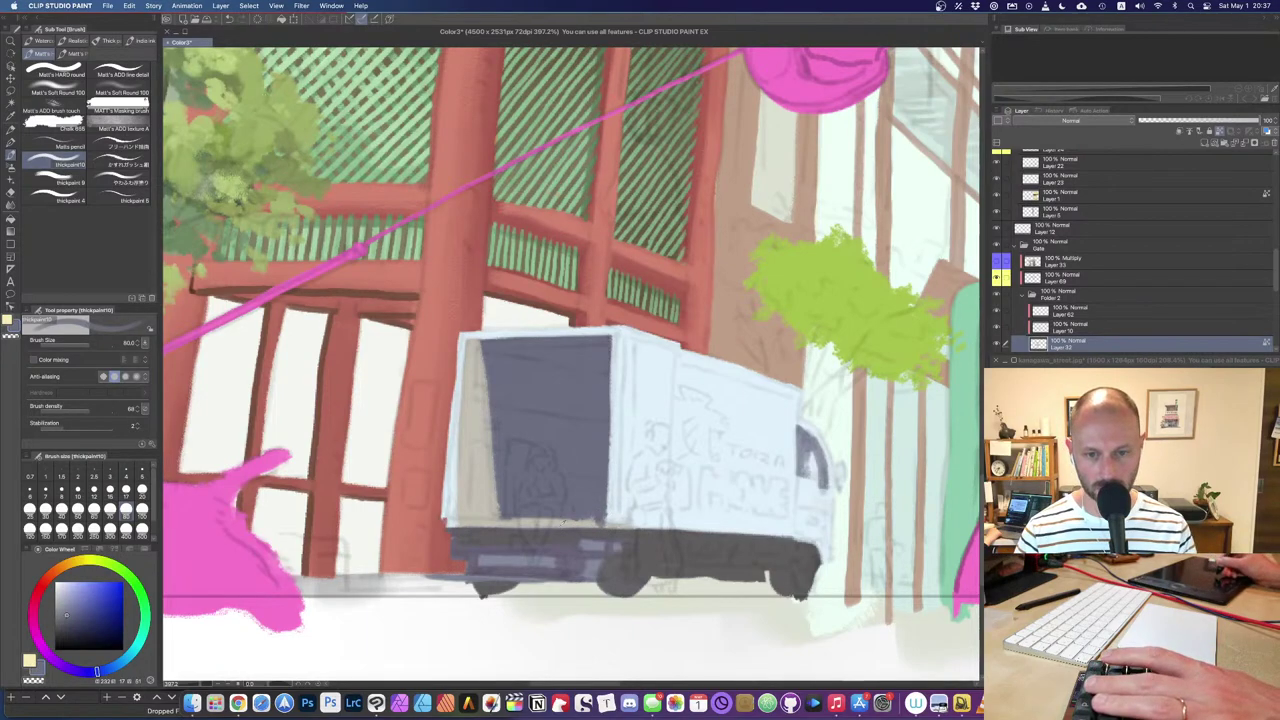
{"action": "left_click", "coordinate": [590, 523], "text": "alt"}
{"action": "key", "text": "["}
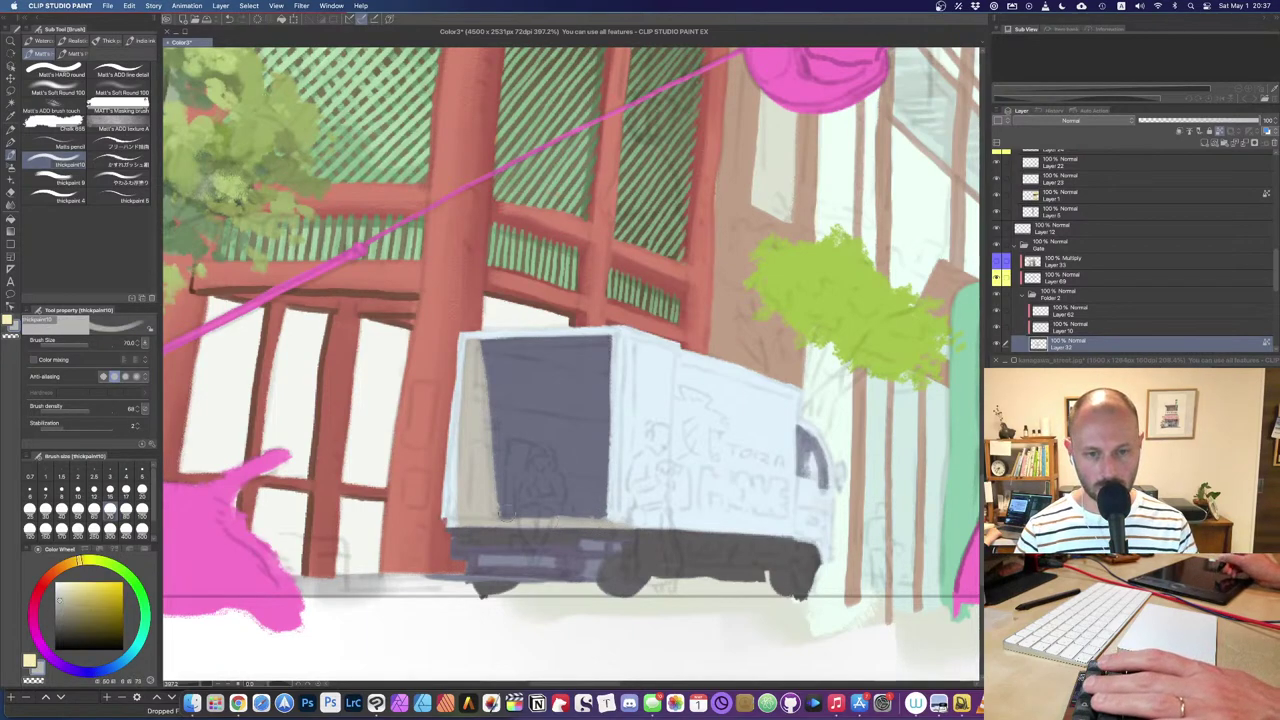
{"action": "left_click", "coordinate": [590, 511], "text": "alt"}
{"action": "left_click_drag", "start_coordinate": [590, 517], "coordinate": [605, 517]}
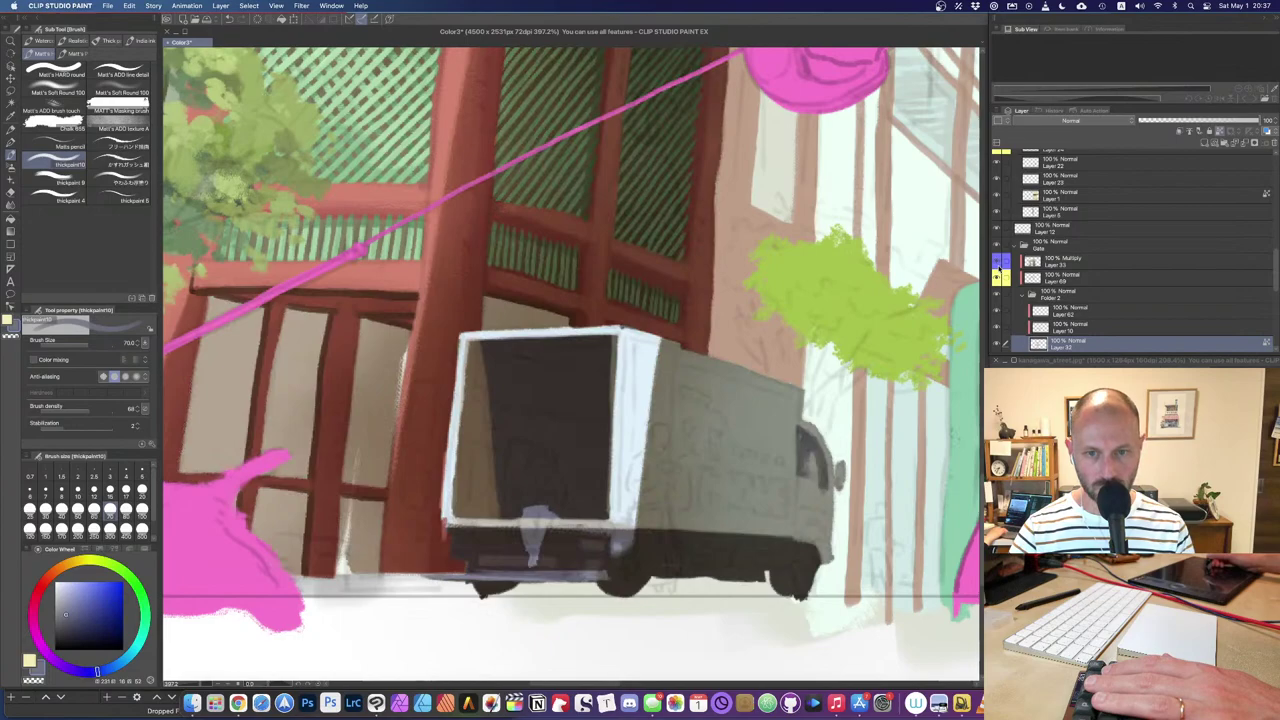
Step: Toggle the Multiply shadow layer's visibility to compare the truck with and without shading, leaving the layer hidden
{"action": "left_click", "coordinate": [997, 265]}
{"action": "left_click", "coordinate": [996, 262]}
{"action": "left_click", "coordinate": [996, 262]}
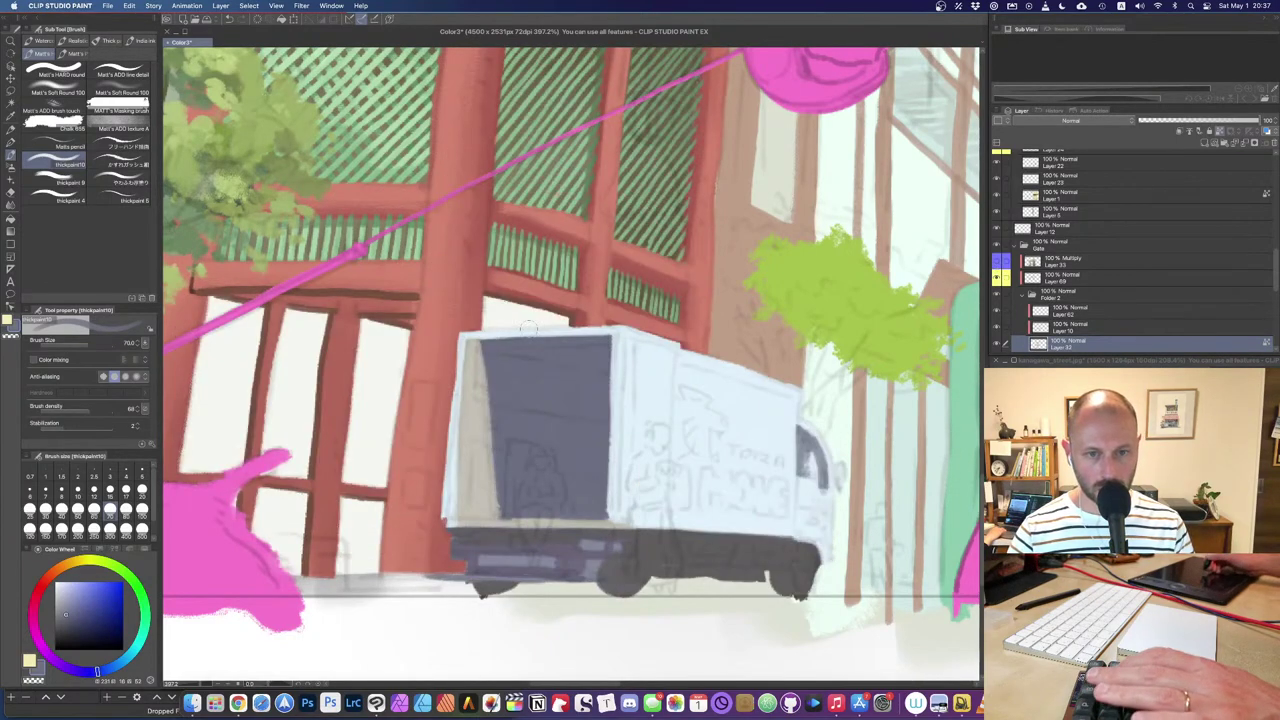
Step: Cover the slate cargo interior with the beige sampled from its side wall, enlarging the brush to 120
{"action": "left_click", "coordinate": [508, 374], "text": "alt"}
{"action": "key", "text": "bracketright"}
{"action": "key", "text": "bracketright"}
{"action": "mouse_move", "coordinate": [472, 343]}
{"action": "left_mouse_down"}
{"action": "mouse_move", "coordinate": [480, 400]}
{"action": "mouse_move", "coordinate": [480, 346]}
{"action": "mouse_move", "coordinate": [595, 348]}
{"action": "mouse_move", "coordinate": [588, 435]}
{"action": "mouse_move", "coordinate": [598, 386]}
{"action": "mouse_move", "coordinate": [562, 360]}
{"action": "mouse_move", "coordinate": [572, 357]}
{"action": "mouse_move", "coordinate": [520, 399]}
{"action": "mouse_move", "coordinate": [488, 393]}
{"action": "mouse_move", "coordinate": [480, 363]}
{"action": "mouse_move", "coordinate": [538, 393]}
{"action": "mouse_move", "coordinate": [517, 481]}
{"action": "mouse_move", "coordinate": [538, 477]}
{"action": "mouse_move", "coordinate": [489, 507]}
{"action": "mouse_move", "coordinate": [594, 511]}
{"action": "mouse_move", "coordinate": [601, 383]}
{"action": "mouse_move", "coordinate": [603, 425]}
{"action": "mouse_move", "coordinate": [550, 495]}
{"action": "left_mouse_up"}
{"action": "key", "text": "super+z"}
{"action": "left_click", "coordinate": [480, 401], "text": "alt"}
{"action": "key", "text": "bracketright"}
{"action": "key", "text": "super+z"}
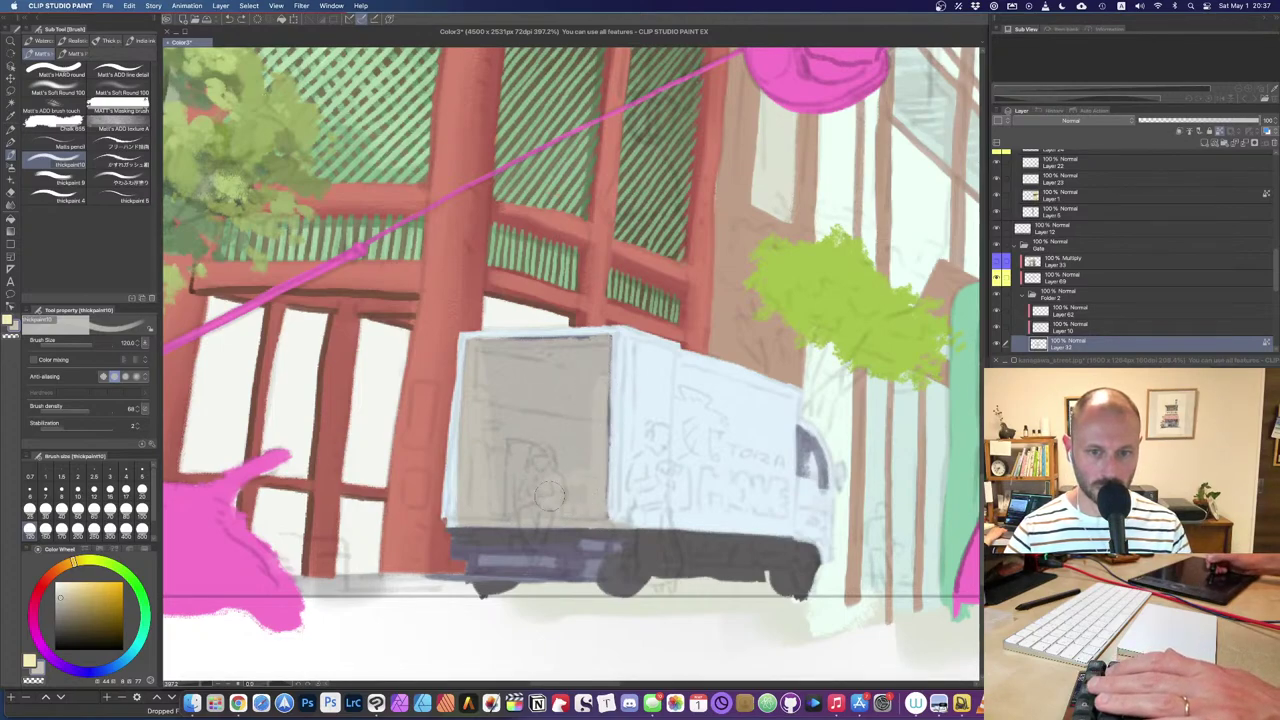
Step: Refine the top and right edges of the cargo interior in beige, reducing the brush to 60
{"action": "key", "text": "["}
{"action": "mouse_move", "coordinate": [482, 350]}
{"action": "left_mouse_down"}
{"action": "mouse_move", "coordinate": [584, 348]}
{"action": "mouse_move", "coordinate": [514, 355]}
{"action": "mouse_move", "coordinate": [499, 334]}
{"action": "mouse_move", "coordinate": [592, 334]}
{"action": "left_mouse_up"}
{"action": "left_click", "coordinate": [560, 328], "text": "alt"}
{"action": "key", "text": "["}
{"action": "key", "text": "["}
{"action": "key", "text": "["}
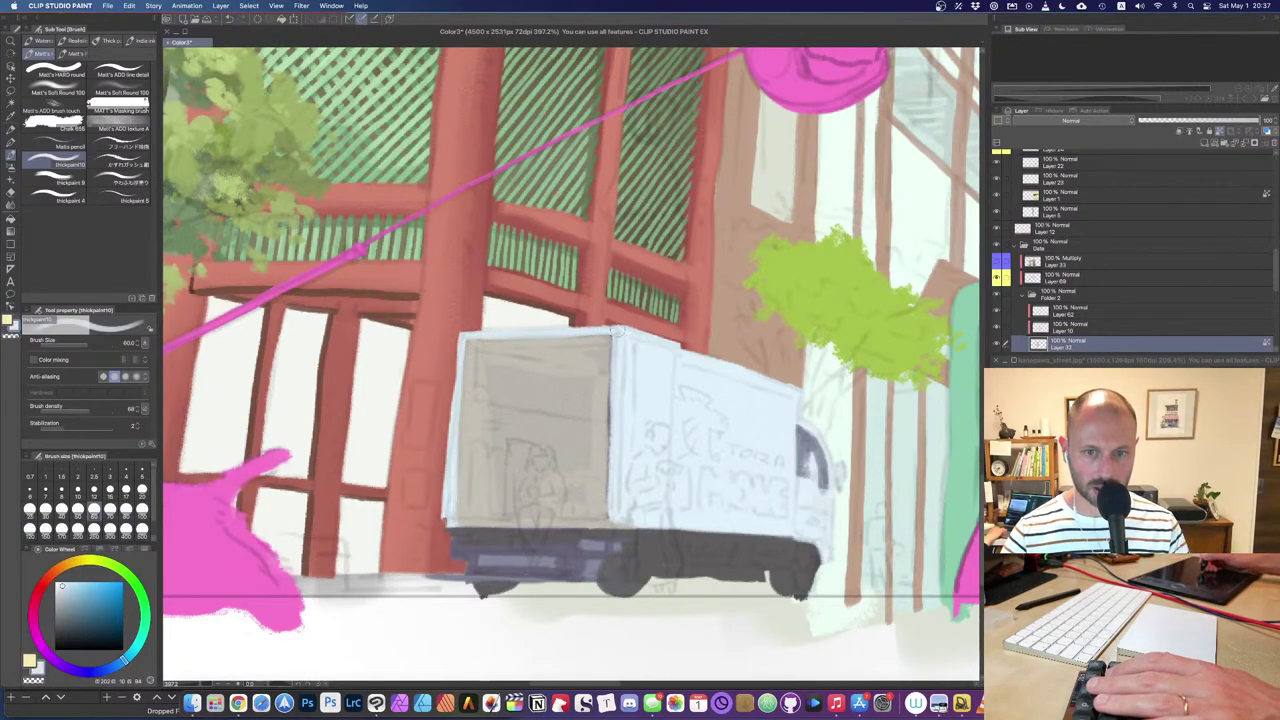
{"action": "left_click", "coordinate": [603, 373], "text": "alt"}
{"action": "left_click_drag", "start_coordinate": [604, 344], "coordinate": [610, 520]}
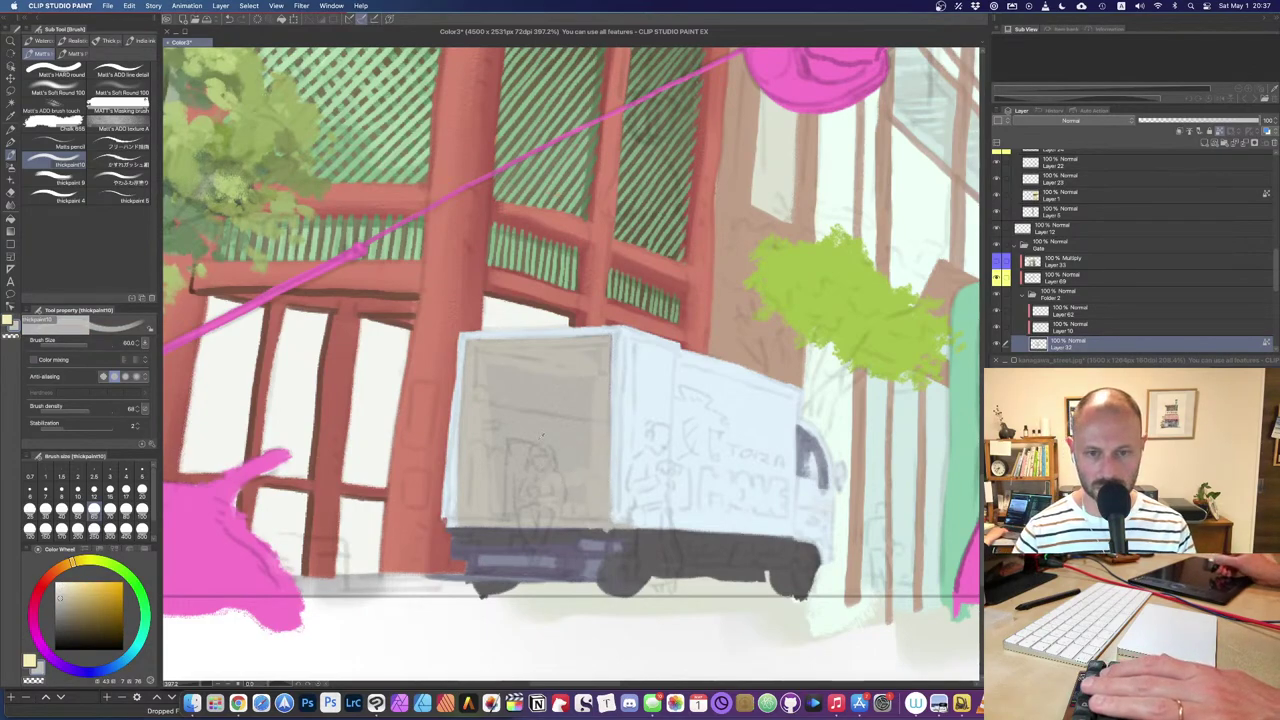
{"action": "left_click", "coordinate": [535, 440], "text": "alt"}
{"action": "key", "text": "]"}
{"action": "key", "text": "]"}
{"action": "key", "text": "]"}
{"action": "left_click_drag", "start_coordinate": [481, 409], "coordinate": [564, 428]}
{"action": "key", "text": "super+z"}
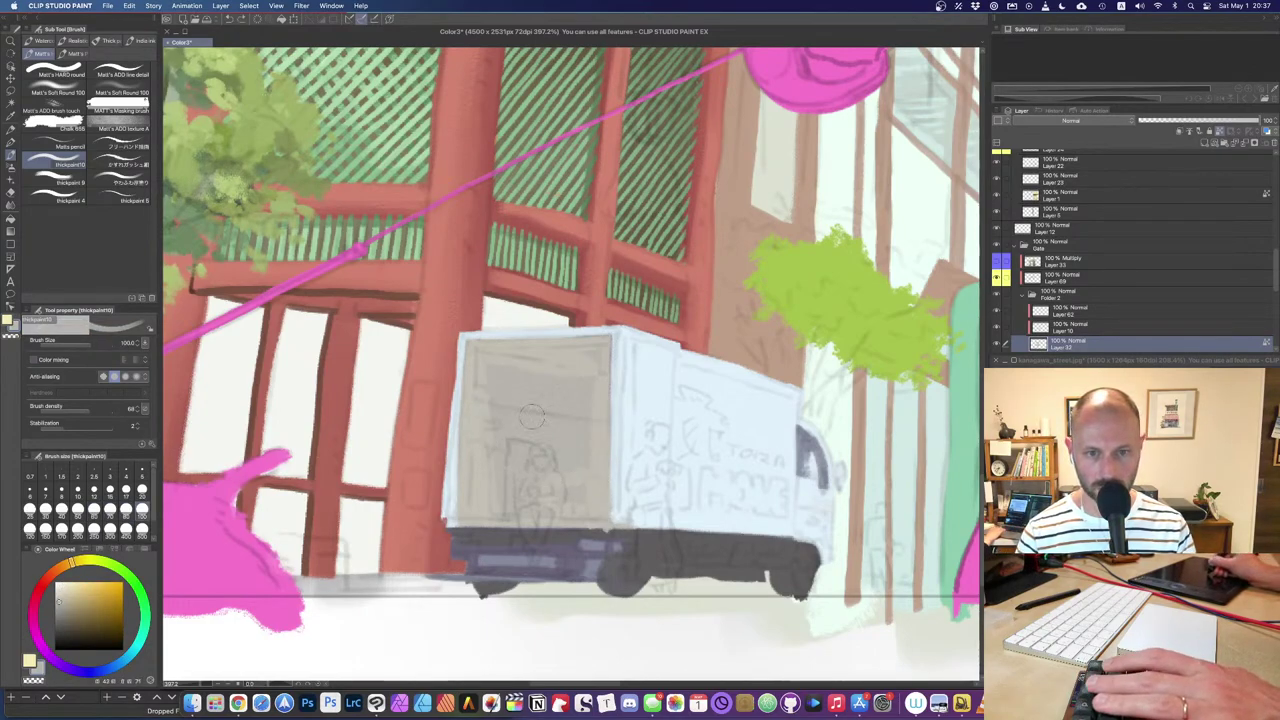
Step: Sample the dark grey under the cargo box and paint a broad dark band across the upper cargo interior
{"action": "left_click", "coordinate": [545, 538], "text": "alt"}
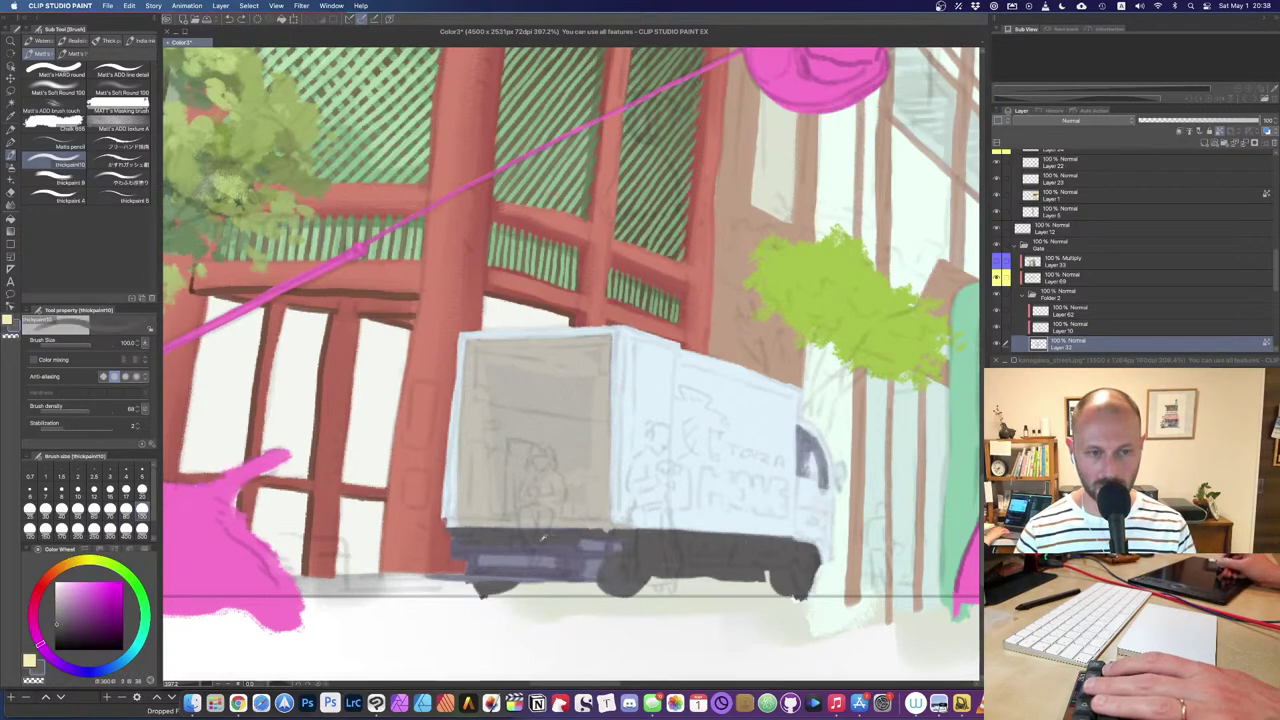
{"action": "left_click", "coordinate": [505, 370], "text": "alt"}
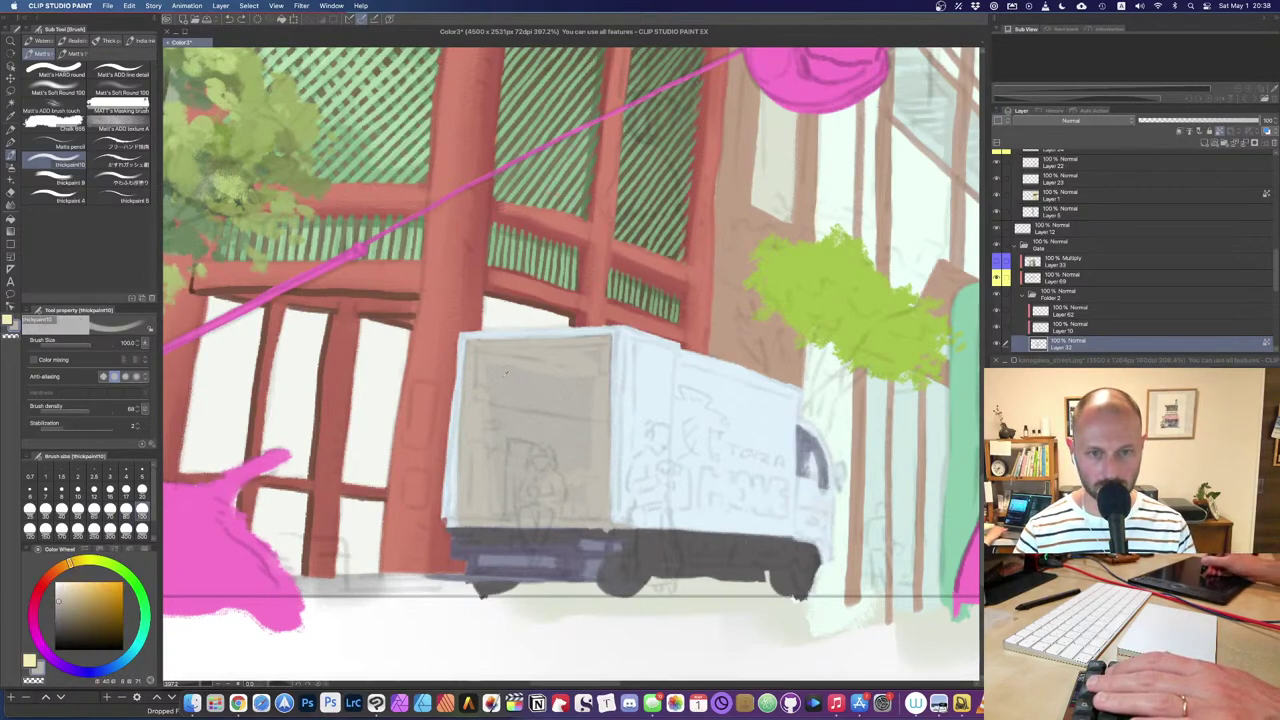
{"action": "left_click", "coordinate": [550, 540], "text": "alt"}
{"action": "key", "text": "bracketright"}
{"action": "key", "text": "bracketright"}
{"action": "mouse_move", "coordinate": [490, 355]}
{"action": "left_mouse_down"}
{"action": "mouse_move", "coordinate": [529, 381]}
{"action": "mouse_move", "coordinate": [484, 384]}
{"action": "mouse_move", "coordinate": [500, 361]}
{"action": "mouse_move", "coordinate": [565, 401]}
{"action": "mouse_move", "coordinate": [499, 401]}
{"action": "mouse_move", "coordinate": [588, 407]}
{"action": "mouse_move", "coordinate": [555, 379]}
{"action": "mouse_move", "coordinate": [588, 396]}
{"action": "mouse_move", "coordinate": [600, 384]}
{"action": "mouse_move", "coordinate": [598, 417]}
{"action": "mouse_move", "coordinate": [600, 401]}
{"action": "mouse_move", "coordinate": [580, 416]}
{"action": "mouse_move", "coordinate": [608, 381]}
{"action": "mouse_move", "coordinate": [606, 428]}
{"action": "left_mouse_up"}
{"action": "key", "text": "bracketleft"}
{"action": "key", "text": "bracketleft"}
{"action": "left_click_drag", "start_coordinate": [496, 351], "coordinate": [578, 378]}
Step: Paint dark grey along the top and left edges of the cargo opening with brush size 50
{"action": "key", "text": "bracketleft"}
{"action": "key", "text": "bracketleft"}
{"action": "key", "text": "bracketleft"}
{"action": "key", "text": "bracketleft"}
{"action": "left_click_drag", "start_coordinate": [476, 350], "coordinate": [601, 343]}
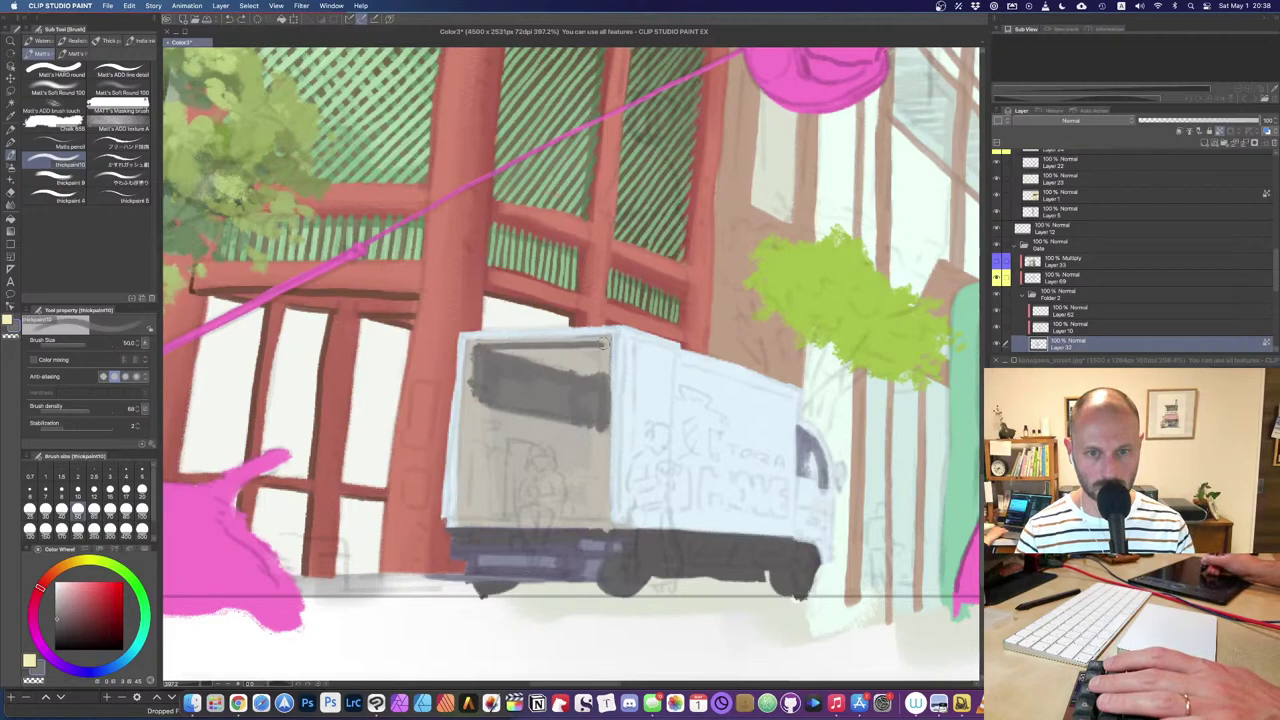
{"action": "left_click", "coordinate": [480, 346], "text": "alt"}
{"action": "left_click_drag", "start_coordinate": [471, 346], "coordinate": [470, 404]}
Step: Sample the interior beige and straighten the lower edge of the dark band with brush size 60
{"action": "left_click", "coordinate": [486, 373], "text": "alt"}
{"action": "left_click", "coordinate": [480, 416], "text": "alt"}
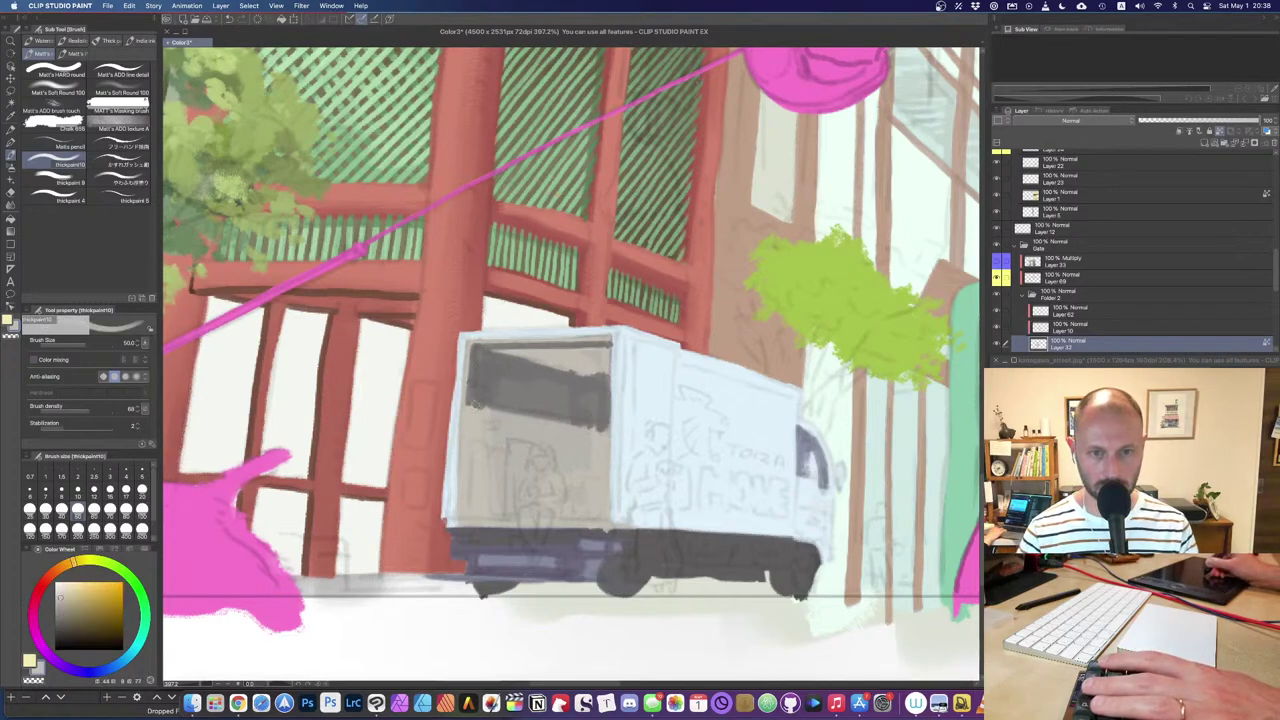
{"action": "key", "text": "bracketright"}
{"action": "key", "text": "bracketright"}
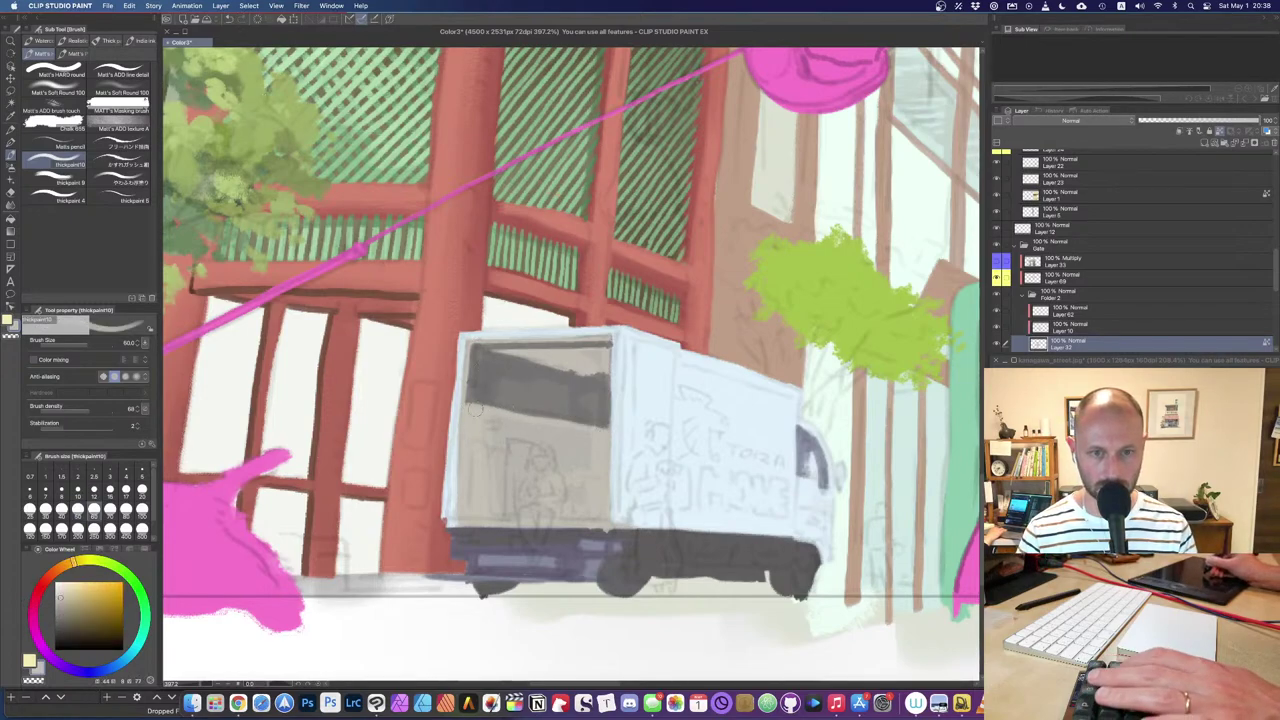
{"action": "left_click_drag", "start_coordinate": [540, 421], "coordinate": [606, 427]}
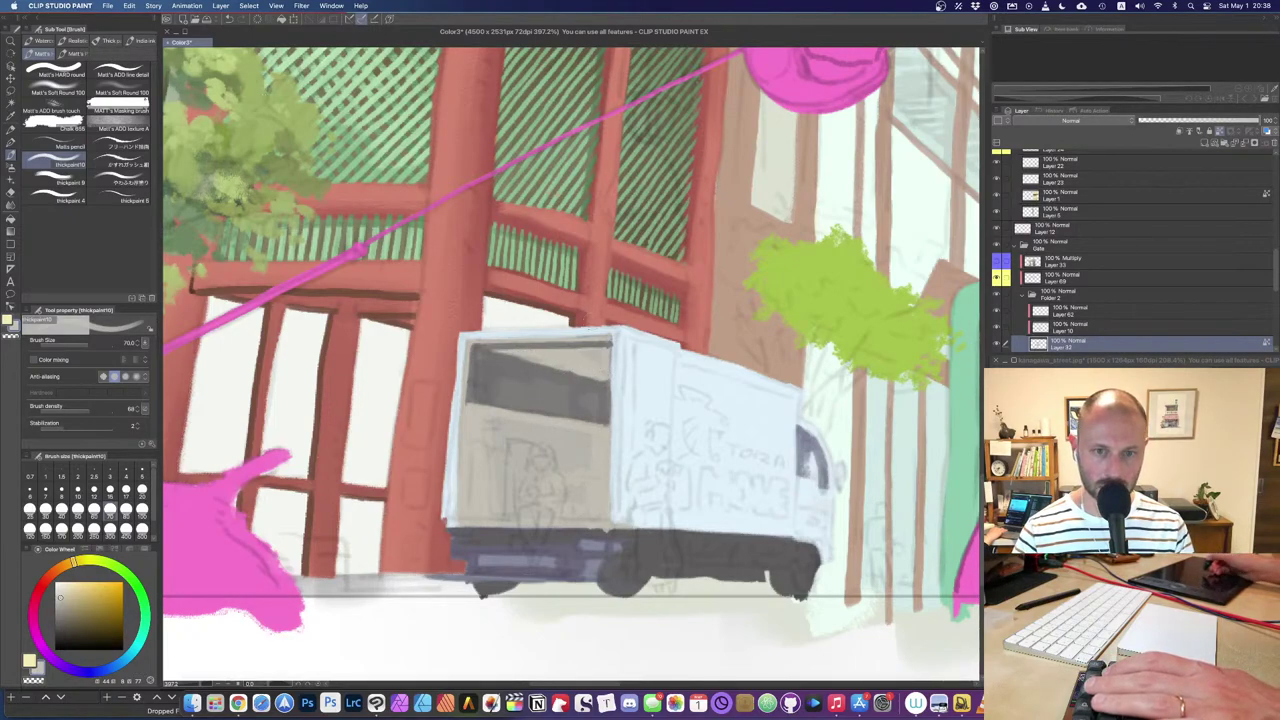
{"action": "key", "text": "bracketright"}
{"action": "key", "text": "bracketright"}
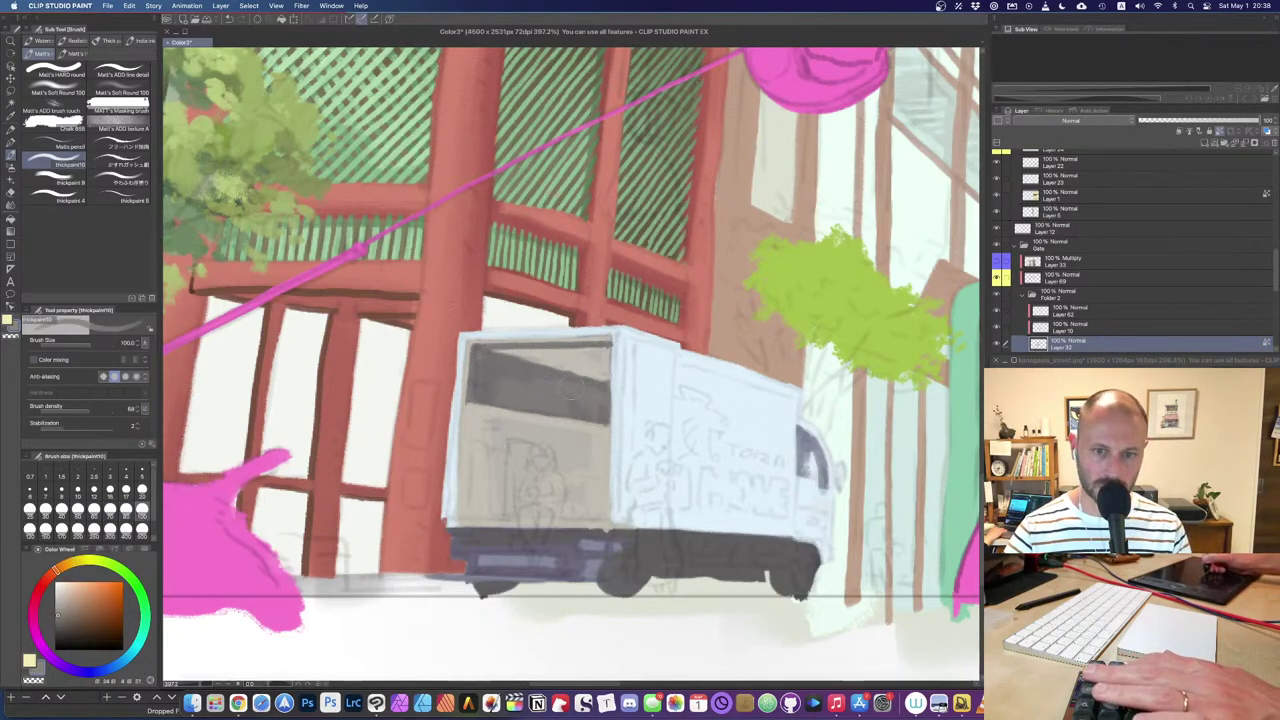
{"action": "left_click", "coordinate": [541, 383], "text": "alt"}
{"action": "mouse_move", "coordinate": [482, 450]}
{"action": "left_mouse_down"}
{"action": "mouse_move", "coordinate": [479, 510]}
{"action": "mouse_move", "coordinate": [485, 440]}
{"action": "mouse_move", "coordinate": [478, 520]}
{"action": "mouse_move", "coordinate": [585, 506]}
{"action": "left_mouse_up"}
{"action": "key", "text": "super+z"}
{"action": "key", "text": "super+z"}
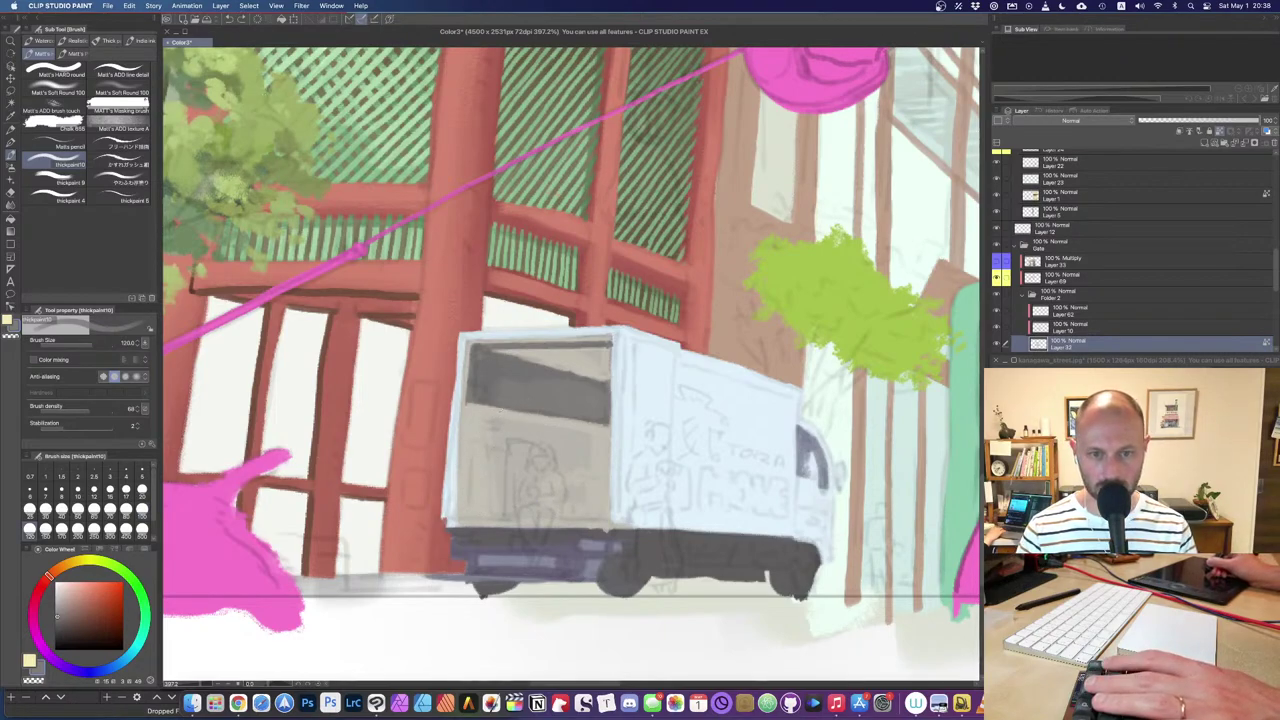
Step: Clean up the left part of the dark band's lower edge with a smaller beige brush, and enlarge the brush to 150
{"action": "left_click", "coordinate": [502, 409], "text": "alt"}
{"action": "key", "text": "bracketleft"}
{"action": "key", "text": "bracketleft"}
{"action": "key", "text": "bracketleft"}
{"action": "left_click_drag", "start_coordinate": [475, 402], "coordinate": [525, 415]}
{"action": "key", "text": "bracketright"}
{"action": "key", "text": "bracketright"}
{"action": "key", "text": "bracketright"}
{"action": "key", "text": "bracketright"}
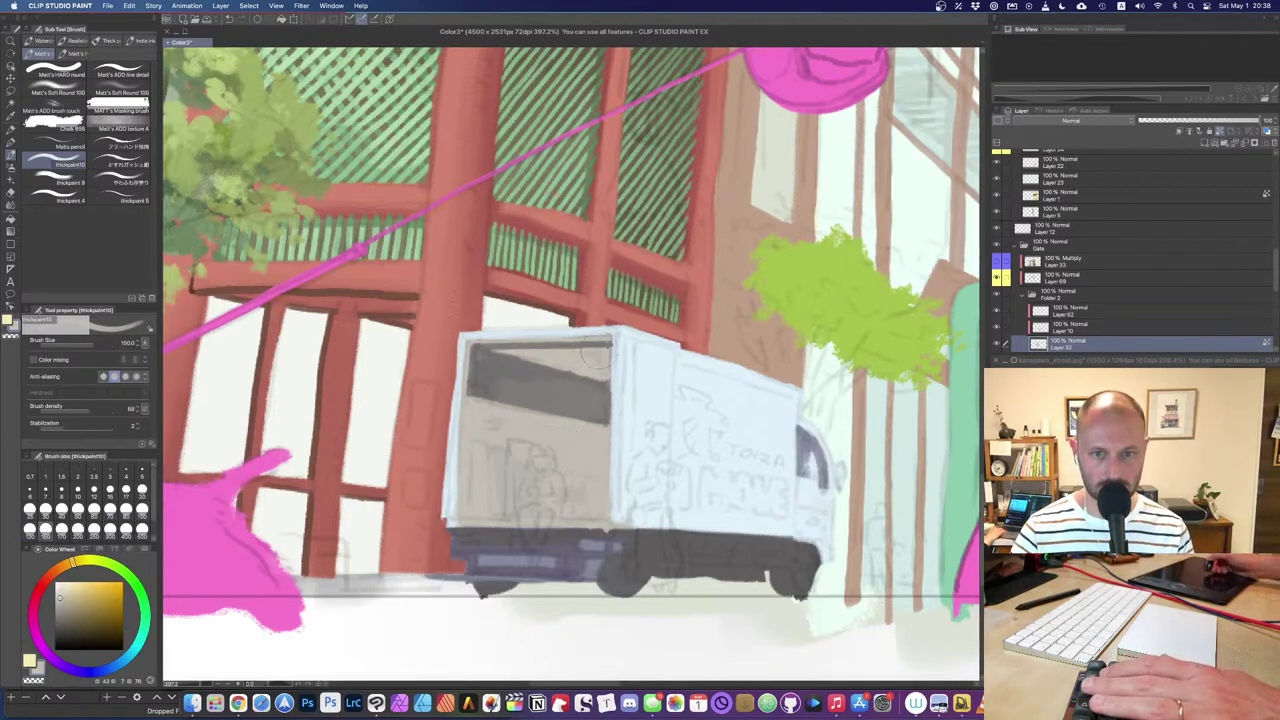
Step: Paint the blue vertical edges on both sides of the truck's rear opening with a size 70 brush
{"action": "left_click", "coordinate": [1132, 530]}
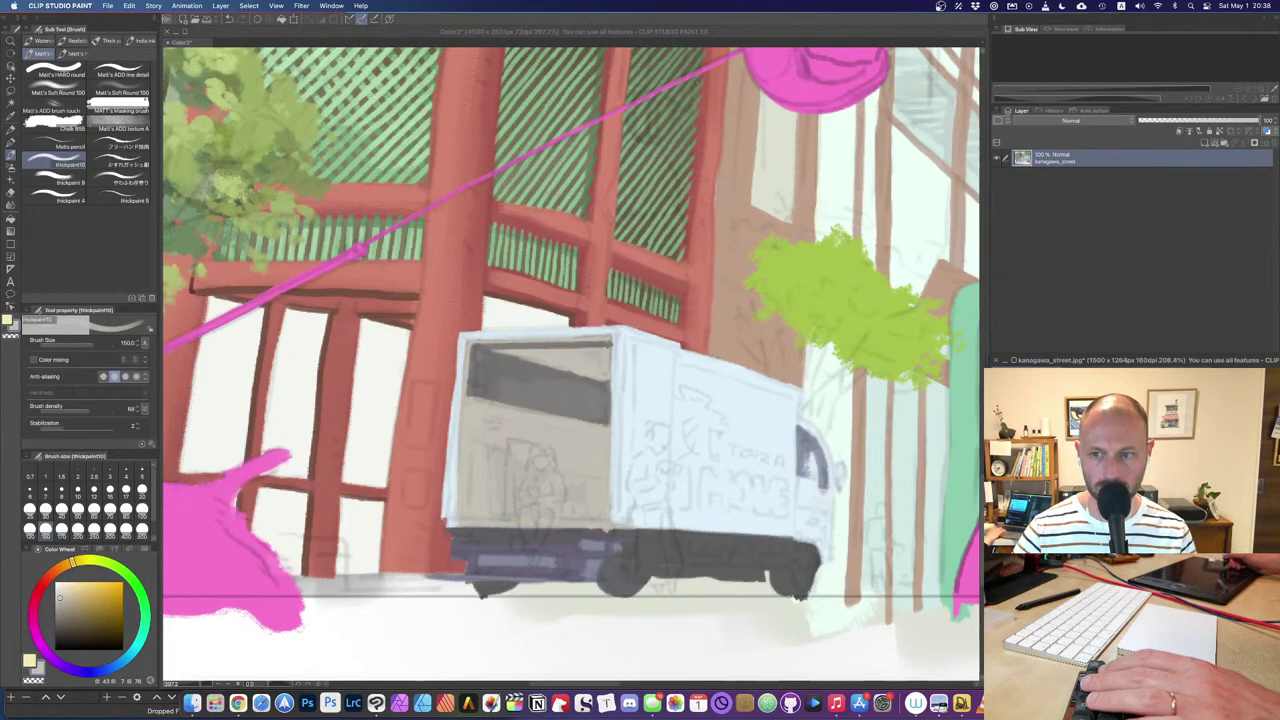
{"action": "left_click", "coordinate": [1132, 530], "text": "alt"}
{"action": "key", "text": "["}
{"action": "key", "text": "["}
{"action": "left_click", "coordinate": [627, 345]}
{"action": "key", "text": "["}
{"action": "key", "text": "bracketleft"}
{"action": "left_click_drag", "start_coordinate": [622, 326], "coordinate": [627, 522]}
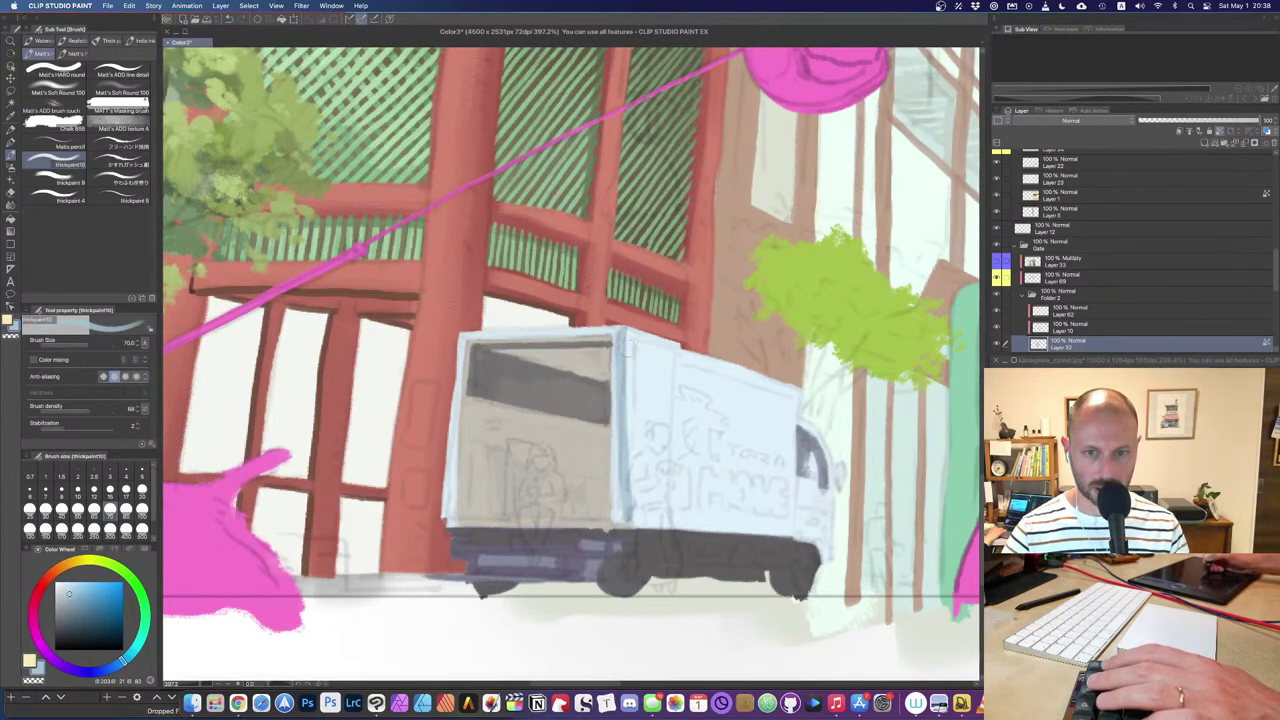
{"action": "key", "text": "super+z"}
{"action": "left_click_drag", "start_coordinate": [621, 326], "coordinate": [620, 520]}
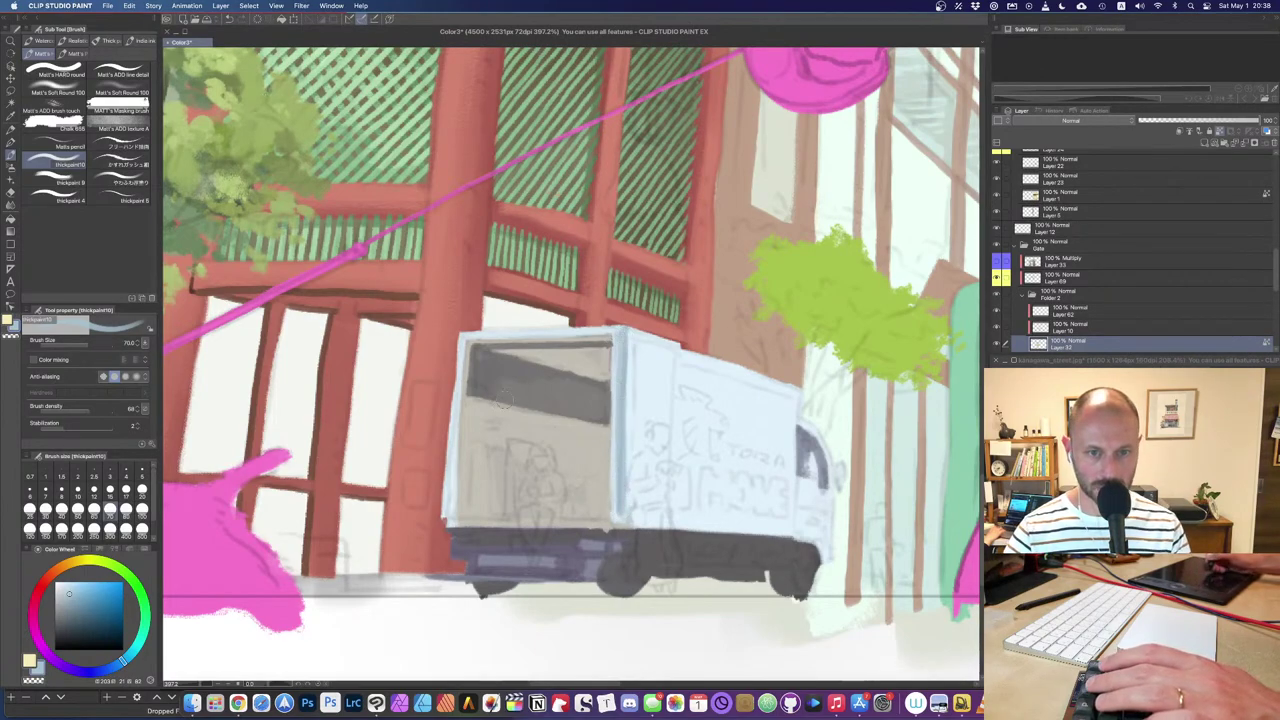
{"action": "left_click_drag", "start_coordinate": [464, 338], "coordinate": [450, 526]}
{"action": "left_click_drag", "start_coordinate": [557, 538], "coordinate": [592, 443]}
Step: Paint a pale sill along the bottom of the truck's rear opening at brush size 50, sampling colours from the truck
{"action": "left_click", "coordinate": [682, 300], "text": "alt"}
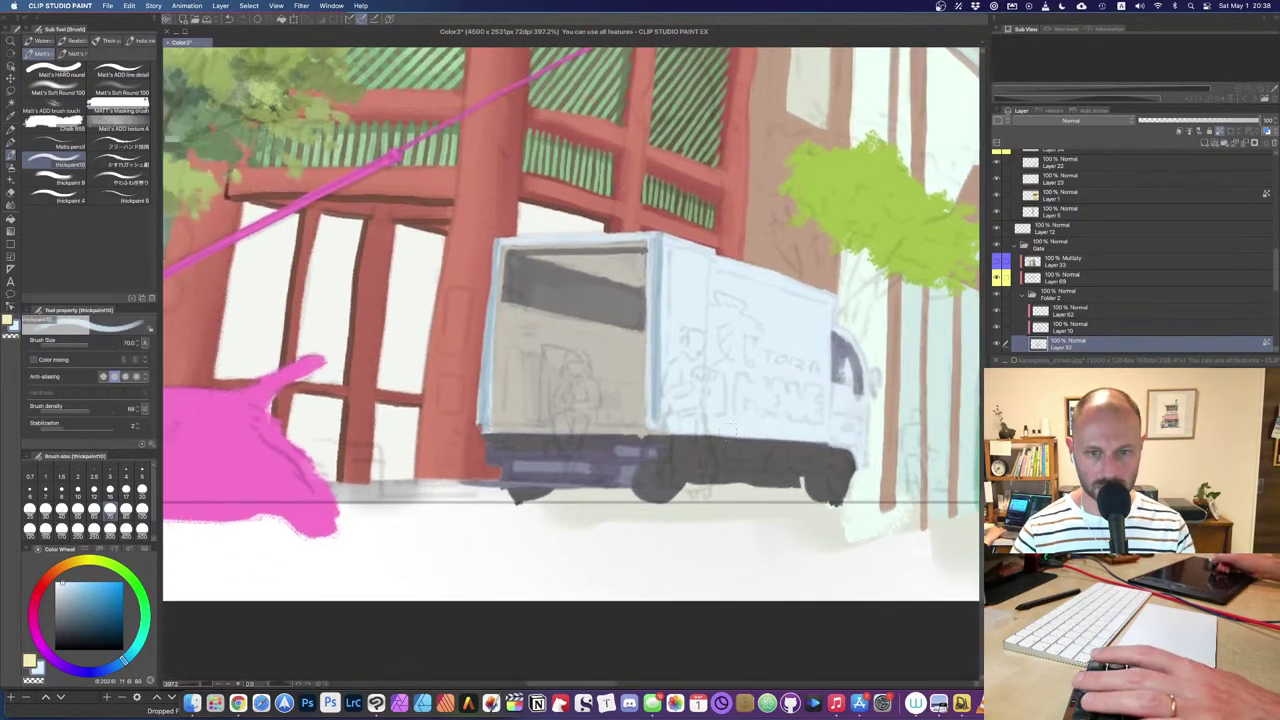
{"action": "key", "text": "bracketleft"}
{"action": "key", "text": "bracketleft"}
{"action": "left_click_drag", "start_coordinate": [484, 427], "coordinate": [646, 433]}
{"action": "key", "text": "super+z"}
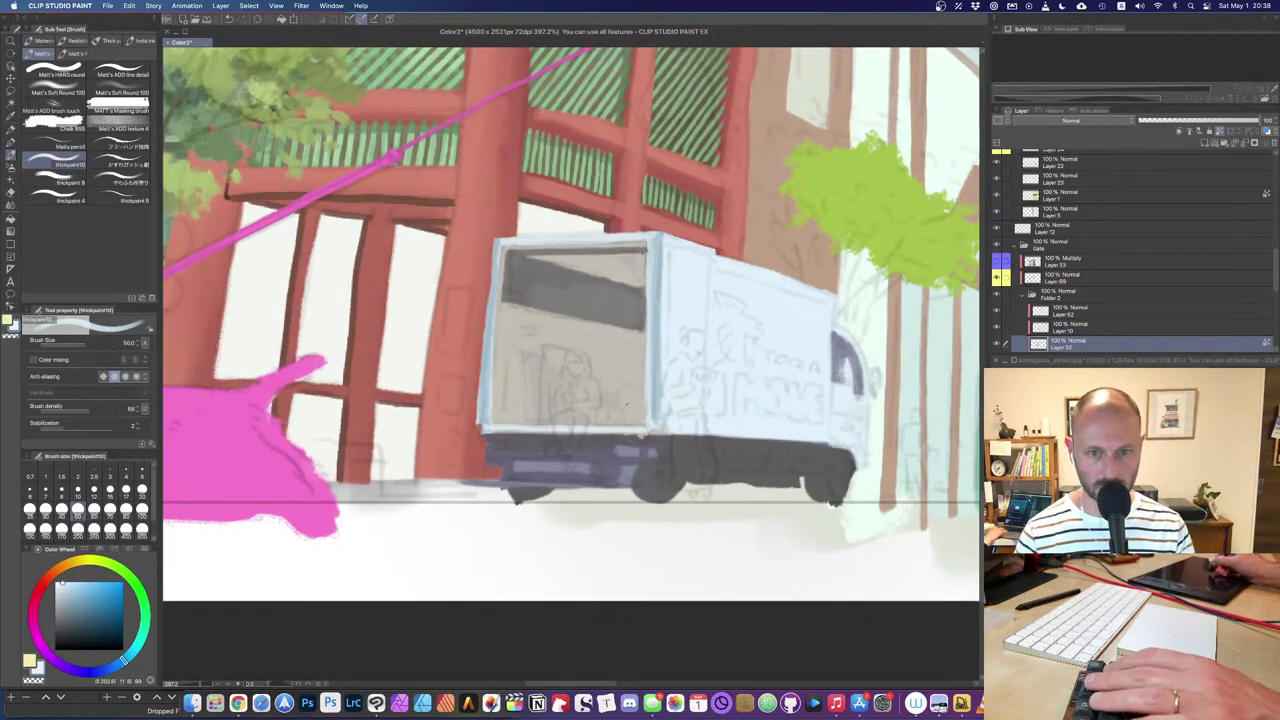
{"action": "left_click", "coordinate": [630, 420], "text": "alt"}
{"action": "left_click_drag", "start_coordinate": [490, 431], "coordinate": [650, 432]}
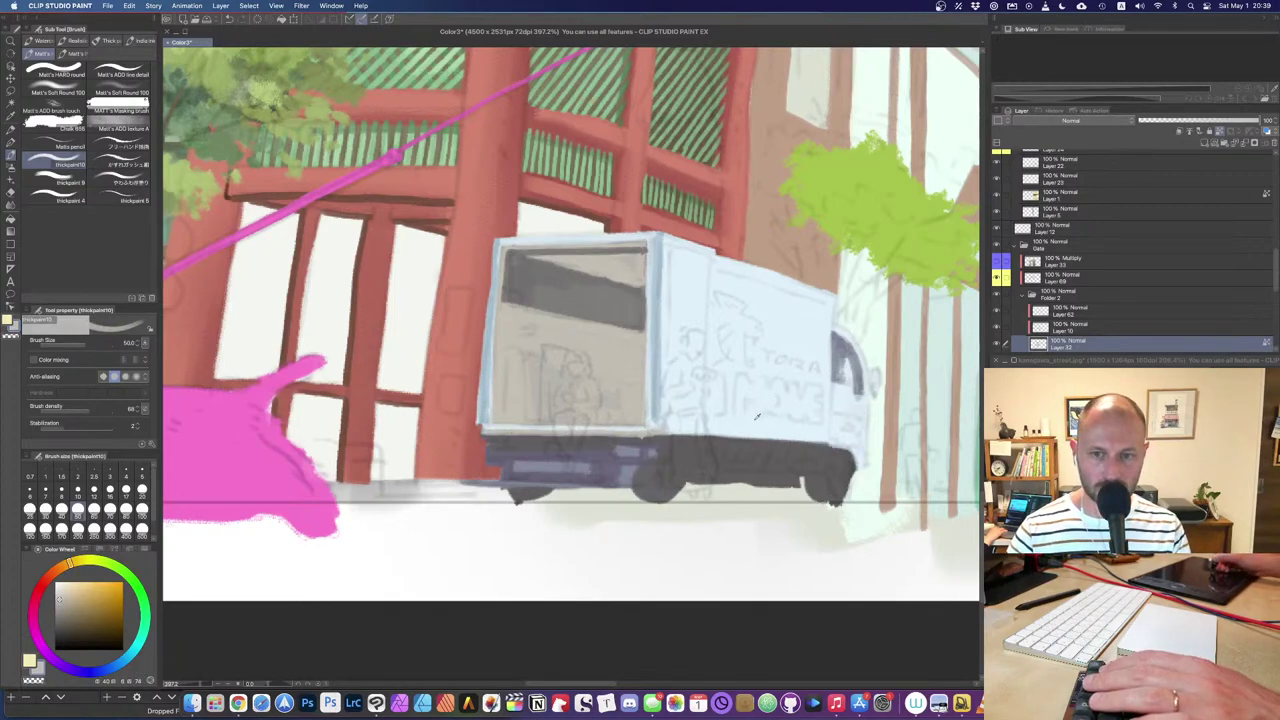
Step: Paint a light blue horizontal guard rail across the truck's dark underside between the wheels at brush size 70, tidying its front end
{"action": "left_click", "coordinate": [802, 399], "text": "alt"}
{"action": "key", "text": "]"}
{"action": "key", "text": "]"}
{"action": "key", "text": "]"}
{"action": "left_click_drag", "start_coordinate": [700, 466], "coordinate": [822, 465]}
{"action": "key", "text": "e"}
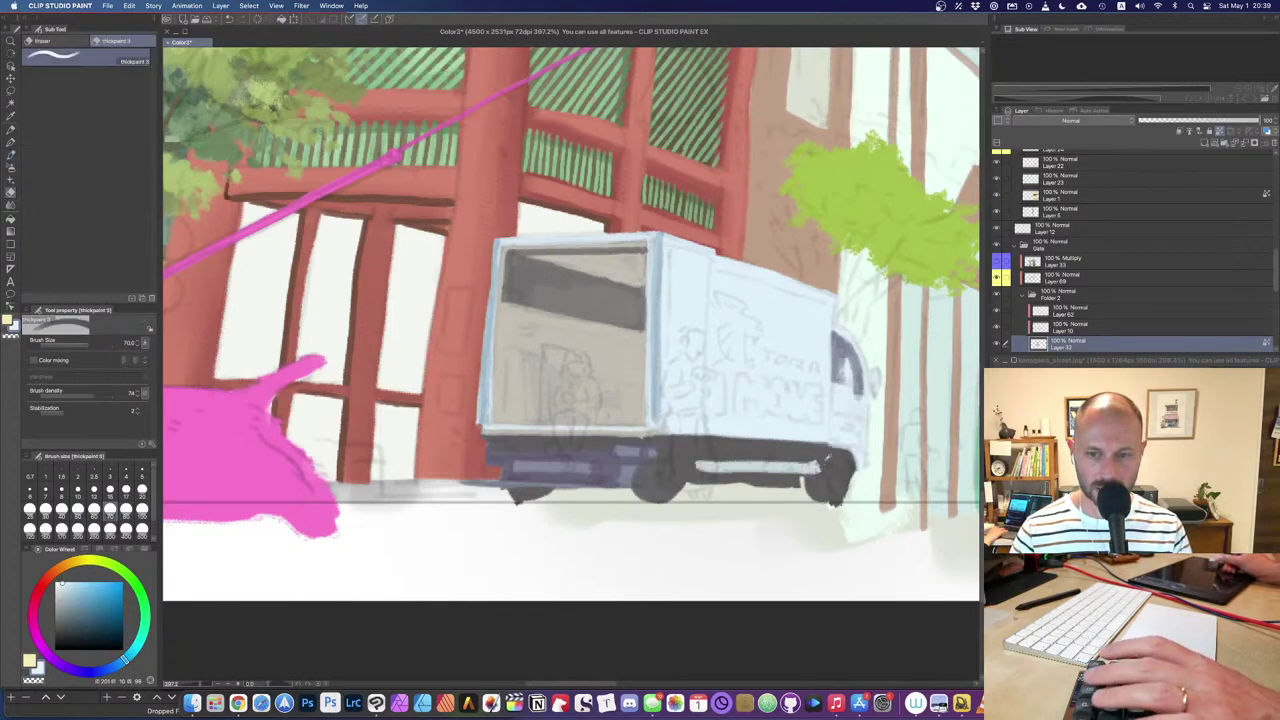
{"action": "left_click", "coordinate": [820, 462], "text": "alt"}
{"action": "key", "text": "b"}
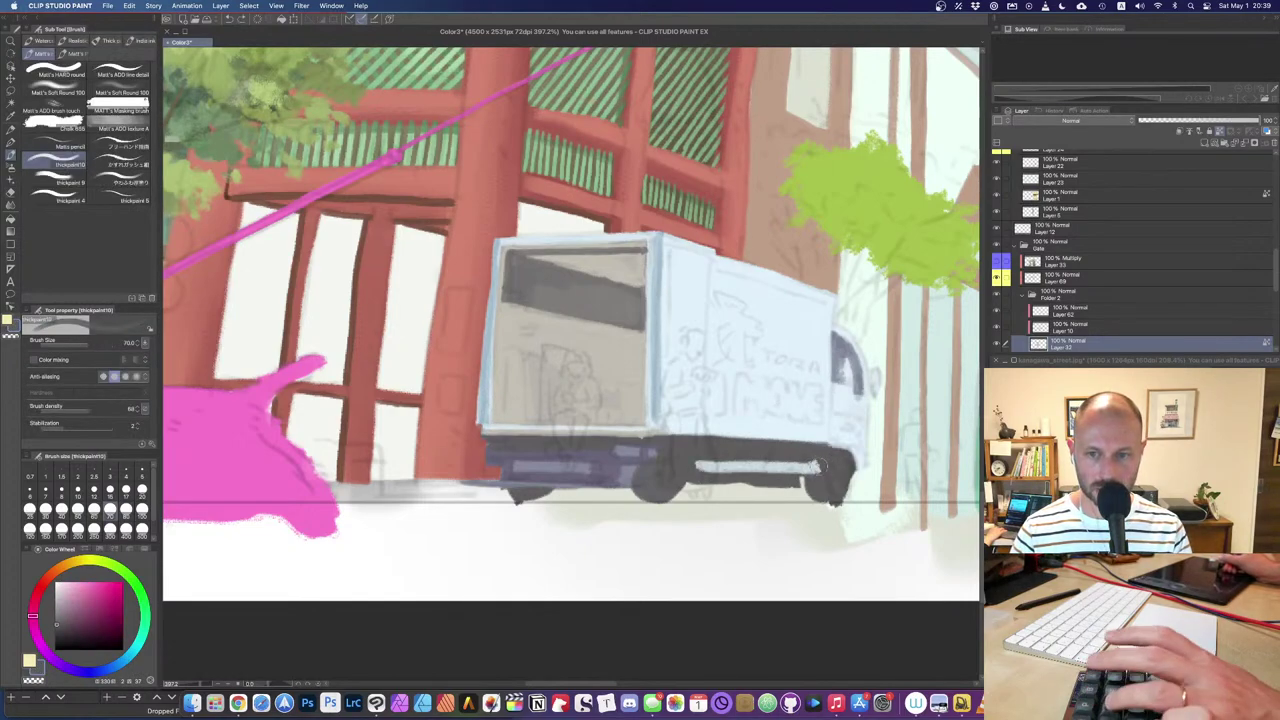
{"action": "key", "text": "bracketleft"}
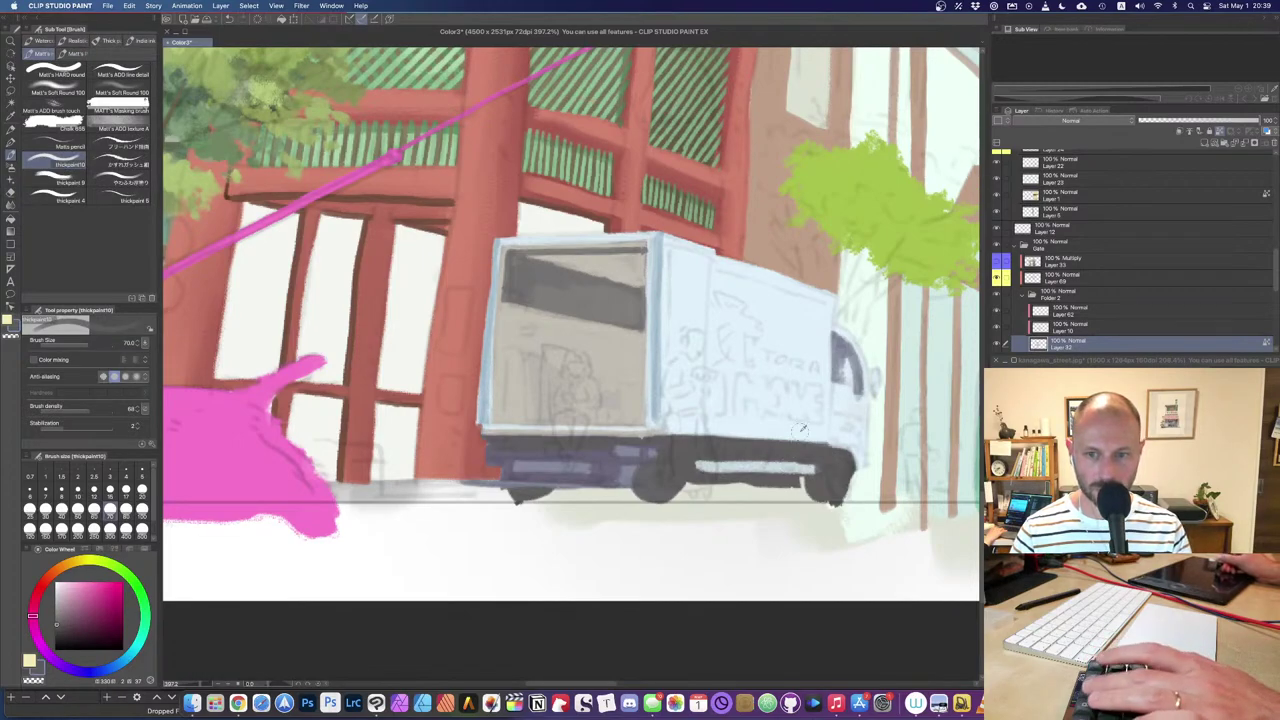
Step: Add slanted light brackets above the guard rail and a light hub on the front wheel
{"action": "left_click", "coordinate": [806, 432], "text": "alt"}
{"action": "key", "text": "bracketleft"}
{"action": "mouse_move", "coordinate": [796, 446]}
{"action": "left_mouse_down"}
{"action": "mouse_move", "coordinate": [721, 453]}
{"action": "mouse_move", "coordinate": [742, 448]}
{"action": "mouse_move", "coordinate": [729, 447]}
{"action": "mouse_move", "coordinate": [742, 459]}
{"action": "mouse_move", "coordinate": [723, 448]}
{"action": "mouse_move", "coordinate": [761, 449]}
{"action": "mouse_move", "coordinate": [754, 478]}
{"action": "mouse_move", "coordinate": [774, 482]}
{"action": "mouse_move", "coordinate": [692, 474]}
{"action": "left_mouse_up"}
{"action": "key", "text": "bracketright"}
{"action": "key", "text": "bracketright"}
{"action": "key", "text": "bracketright"}
{"action": "left_click", "coordinate": [706, 440], "text": "alt"}
{"action": "key", "text": "bracketleft"}
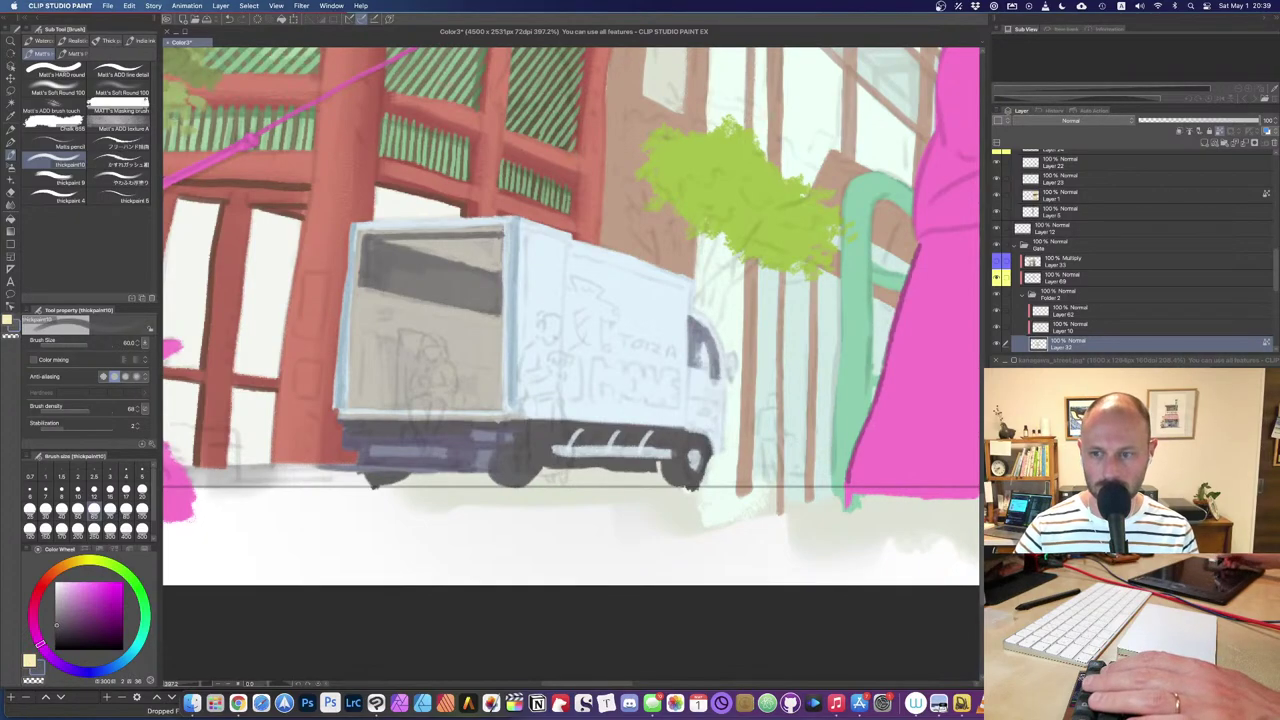
Step: Paint a dark inner edge down the left side of the truck's rear opening using a sampled interior shadow colour
{"action": "left_click", "coordinate": [1132, 500]}
{"action": "key", "text": "ctrl+Tab"}
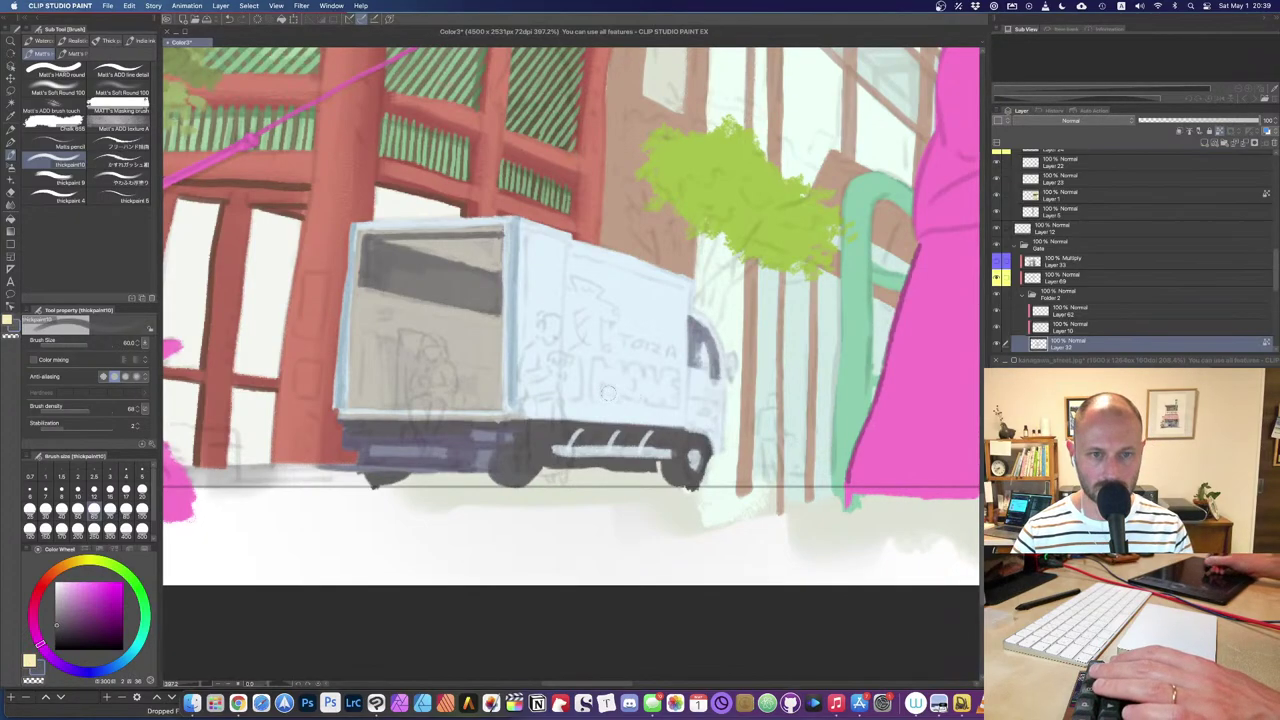
{"action": "left_click", "coordinate": [398, 288], "text": "alt"}
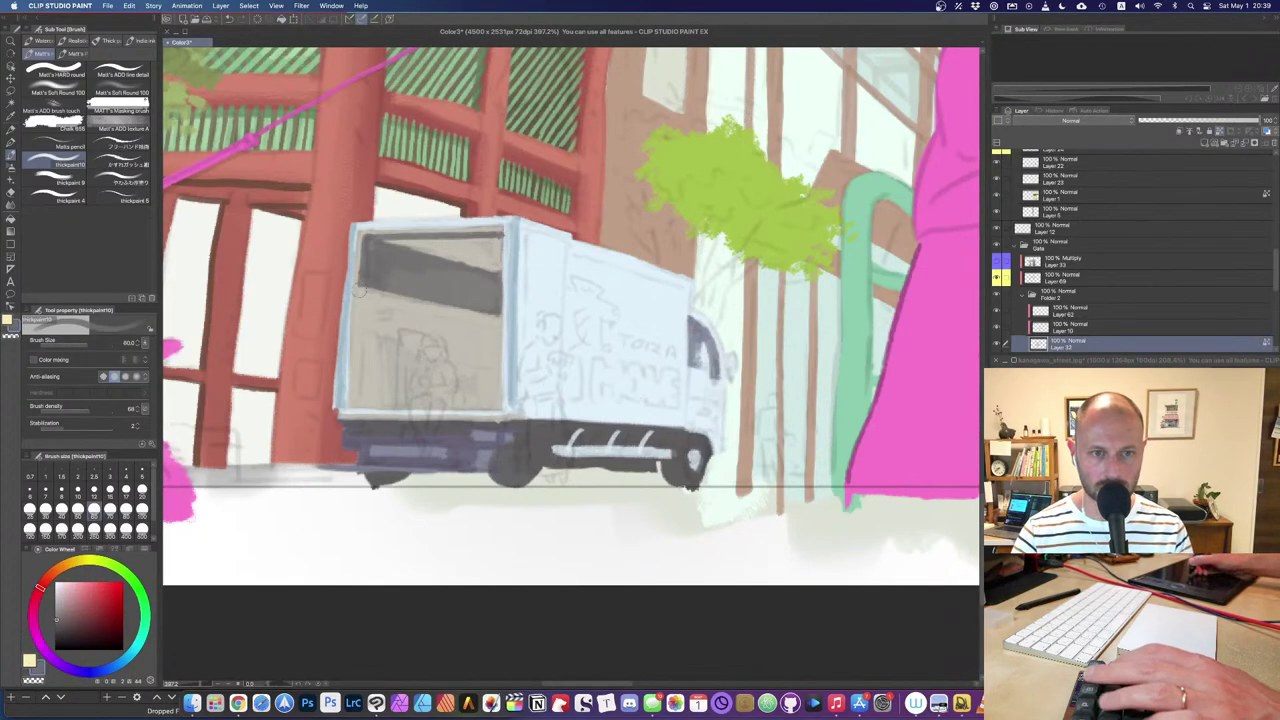
{"action": "left_click_drag", "start_coordinate": [362, 288], "coordinate": [360, 320]}
{"action": "key", "text": "super+z"}
{"action": "left_click_drag", "start_coordinate": [360, 276], "coordinate": [356, 408]}
{"action": "key", "text": "bracketright"}
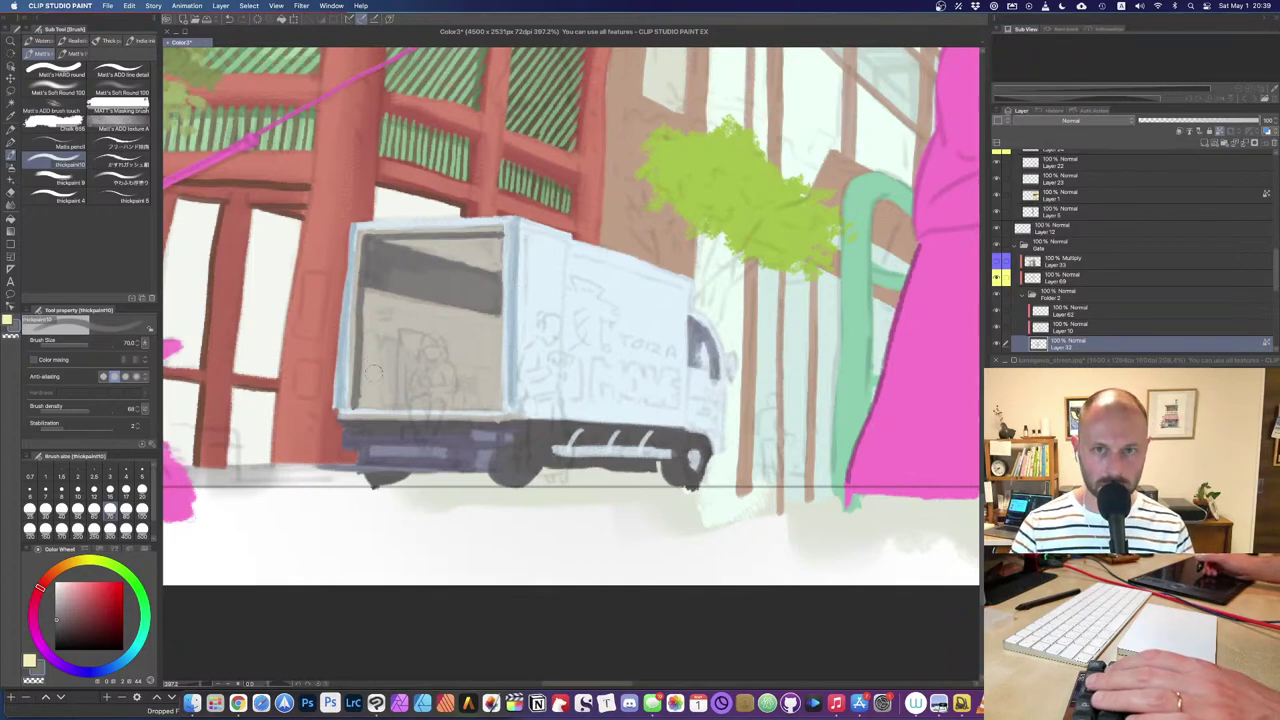
Step: Touch up the truck's rear wheel with its sampled dark tone at brush size 60
{"action": "left_click_drag", "start_coordinate": [404, 352], "coordinate": [614, 362]}
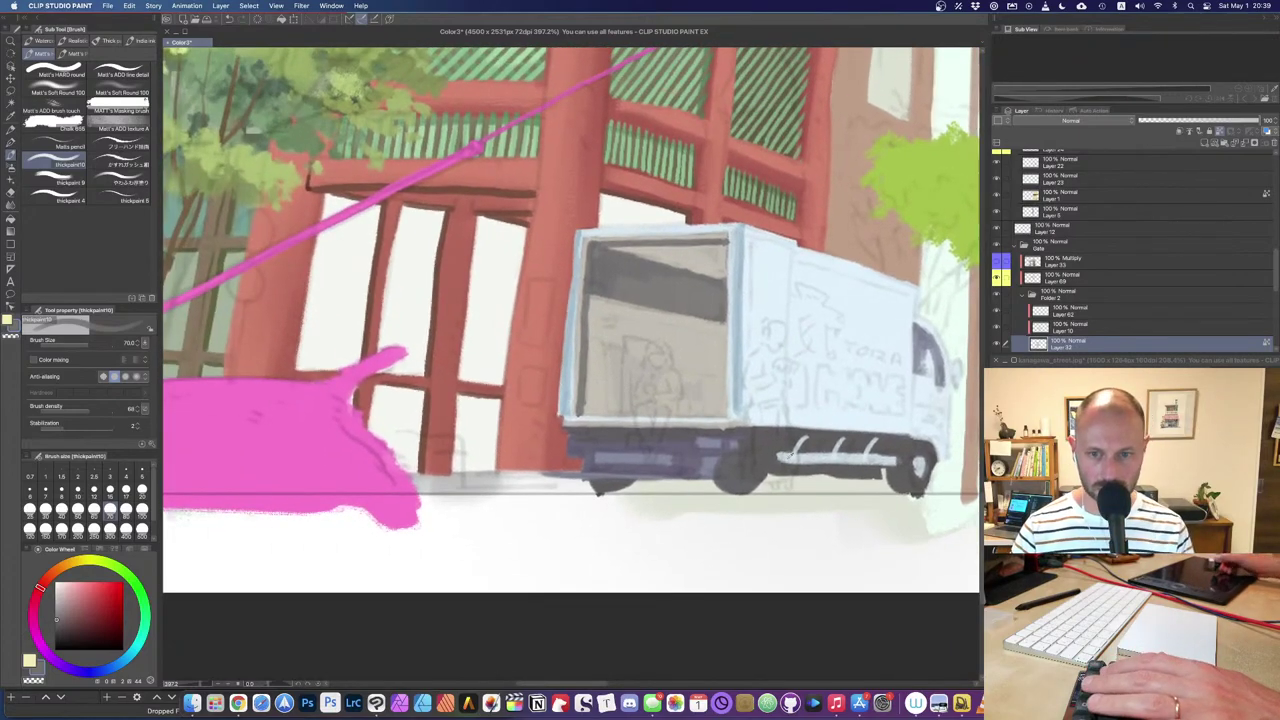
{"action": "left_click", "coordinate": [742, 472], "text": "alt"}
{"action": "key", "text": "bracketleft"}
{"action": "left_click_drag", "start_coordinate": [717, 476], "coordinate": [735, 488]}
Step: Paint a light blue bar along the lower edge of the truck's rear bumper at brush size 50
{"action": "left_click", "coordinate": [627, 473], "text": "alt"}
{"action": "left_click_drag", "start_coordinate": [650, 475], "coordinate": [696, 474]}
{"action": "key", "text": "super+z"}
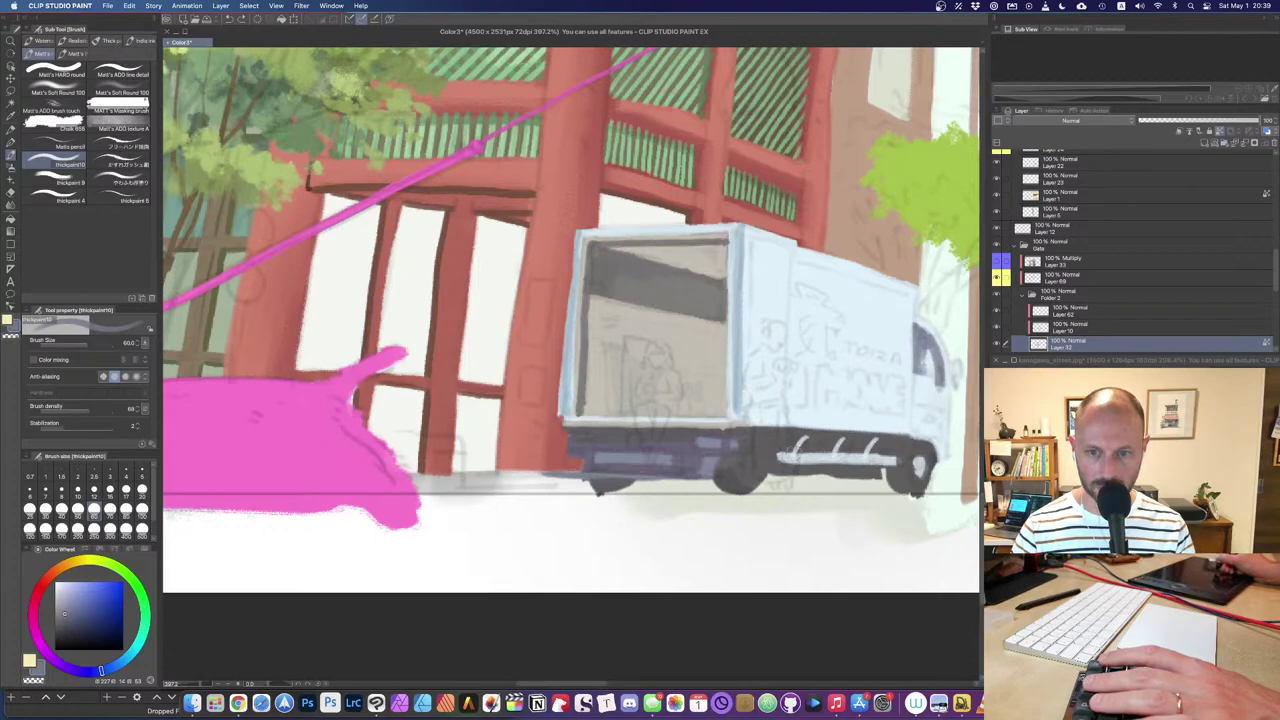
{"action": "left_click", "coordinate": [540, 480], "text": "alt"}
{"action": "key", "text": "bracketleft"}
{"action": "left_click_drag", "start_coordinate": [541, 474], "coordinate": [734, 476]}
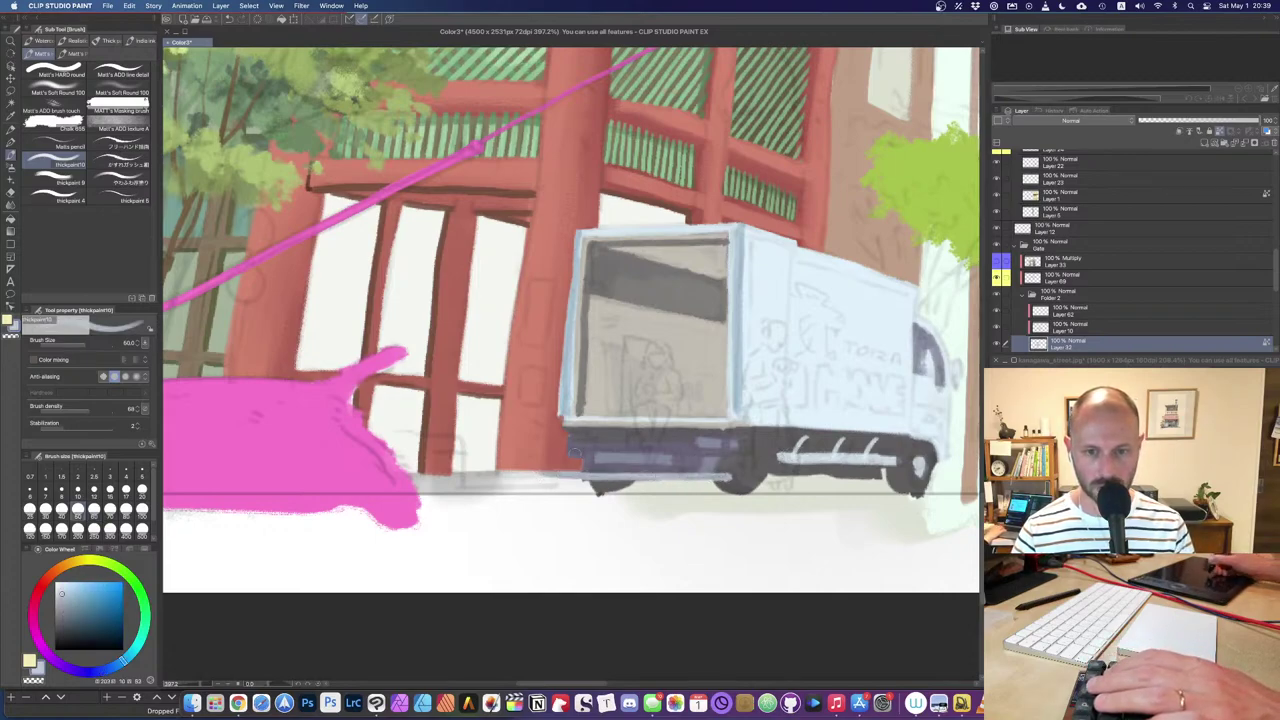
Step: Paint a light horizontal strip across the middle of the rear bumper and trim its edges with the bumper's dark purple
{"action": "mouse_move", "coordinate": [594, 457]}
{"action": "left_mouse_down"}
{"action": "mouse_move", "coordinate": [686, 451]}
{"action": "mouse_move", "coordinate": [696, 462]}
{"action": "left_mouse_up"}
{"action": "key", "text": "super+z"}
{"action": "key", "text": "bracketright"}
{"action": "left_click", "coordinate": [683, 444], "text": "alt"}
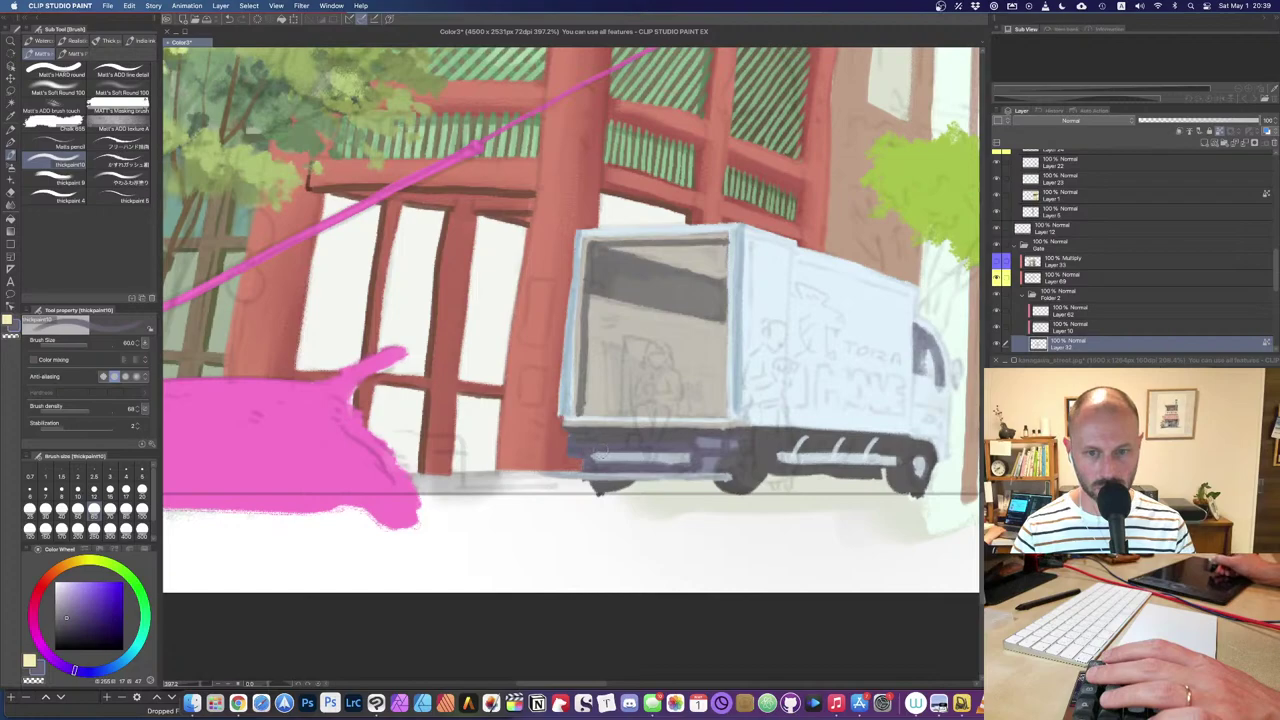
{"action": "left_click_drag", "start_coordinate": [596, 463], "coordinate": [690, 464]}
{"action": "key", "text": "super+z"}
{"action": "mouse_move", "coordinate": [597, 465]}
{"action": "left_mouse_down"}
{"action": "mouse_move", "coordinate": [671, 461]}
{"action": "mouse_move", "coordinate": [679, 448]}
{"action": "mouse_move", "coordinate": [722, 456]}
{"action": "left_mouse_up"}
{"action": "left_click", "coordinate": [741, 479], "text": "alt"}
{"action": "key", "text": "bracketright"}
Step: Check the street reference and paint an orange-red tail light at the left end of the truck's rear bumper at size 50
{"action": "left_click", "coordinate": [1134, 360]}
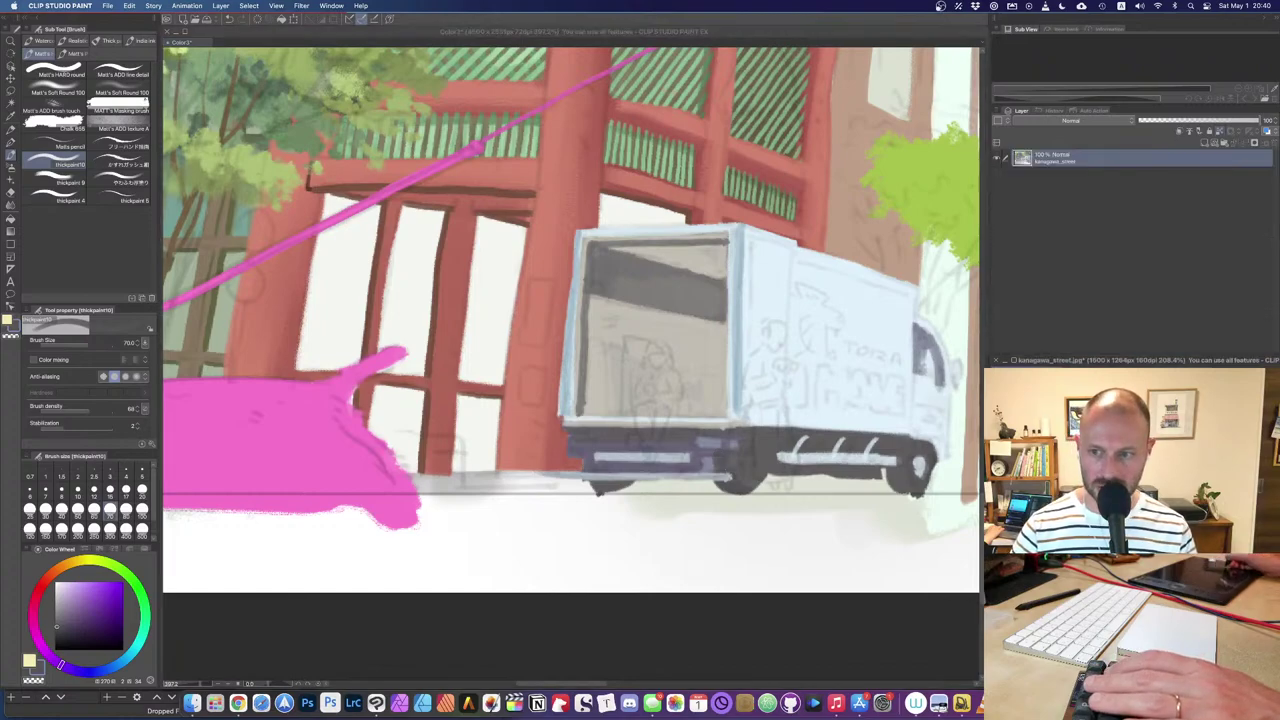
{"action": "left_click", "coordinate": [1132, 525], "text": "alt"}
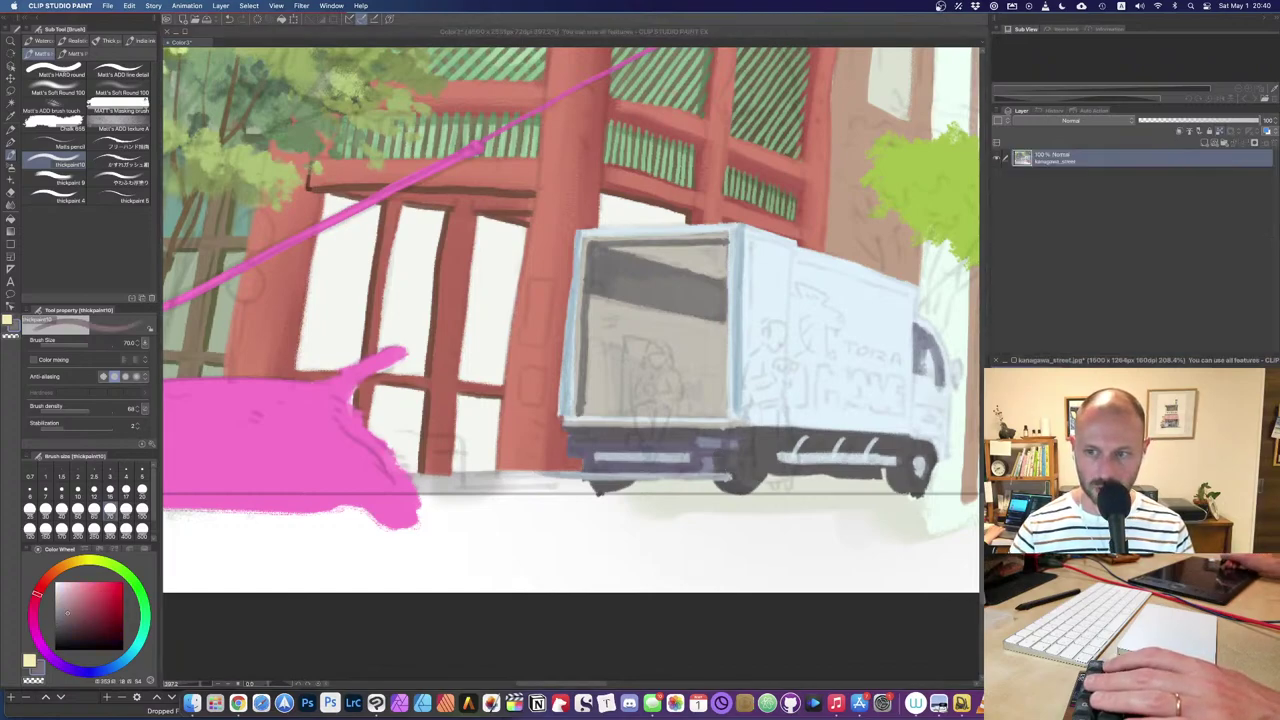
{"action": "left_click", "coordinate": [1132, 500], "text": "alt"}
{"action": "key", "text": "super+grave"}
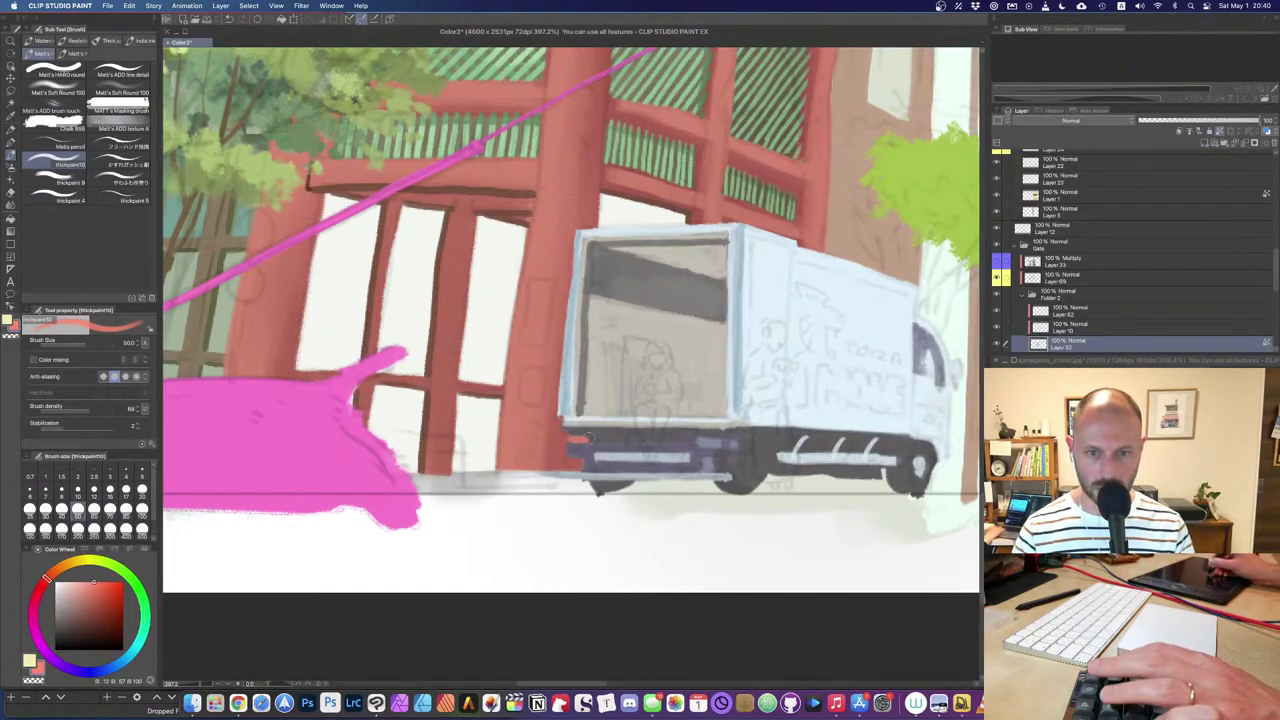
{"action": "mouse_move", "coordinate": [572, 440]}
{"action": "left_mouse_down"}
{"action": "mouse_move", "coordinate": [594, 433]}
{"action": "mouse_move", "coordinate": [585, 448]}
{"action": "mouse_move", "coordinate": [583, 433]}
{"action": "mouse_move", "coordinate": [596, 434]}
{"action": "mouse_move", "coordinate": [591, 446]}
{"action": "left_mouse_up"}
{"action": "left_click", "coordinate": [603, 437], "text": "alt"}
{"action": "left_click", "coordinate": [598, 438], "text": "alt"}
Step: Paint a matching tail light at the right end of the rear bumper and trim it with the bumper's dark tone
{"action": "left_click", "coordinate": [580, 440], "text": "alt"}
{"action": "key", "text": "]"}
{"action": "key", "text": "]"}
{"action": "left_click_drag", "start_coordinate": [706, 443], "coordinate": [738, 444]}
{"action": "left_click", "coordinate": [744, 444], "text": "alt"}
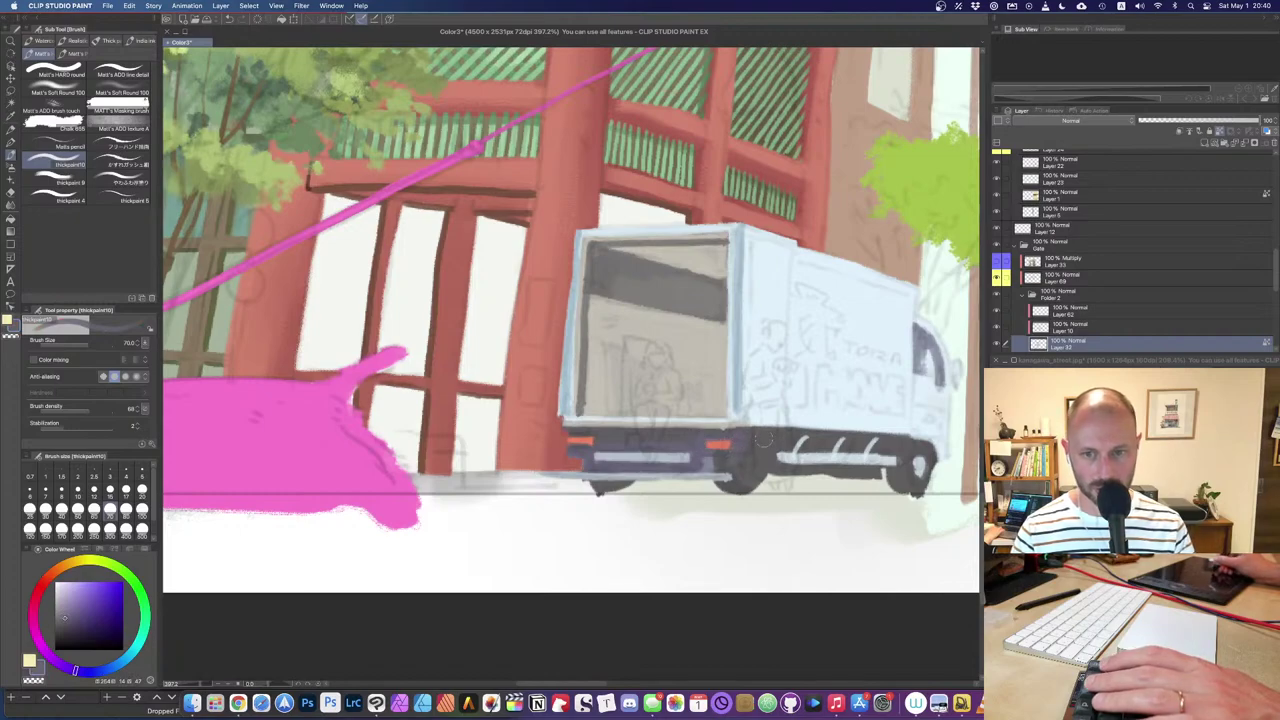
Step: Shade both tail lights with a sampled darker red, using a brush size of 40
{"action": "scroll", "coordinate": [760, 437], "scroll_direction": "up", "scroll_amount": 2}
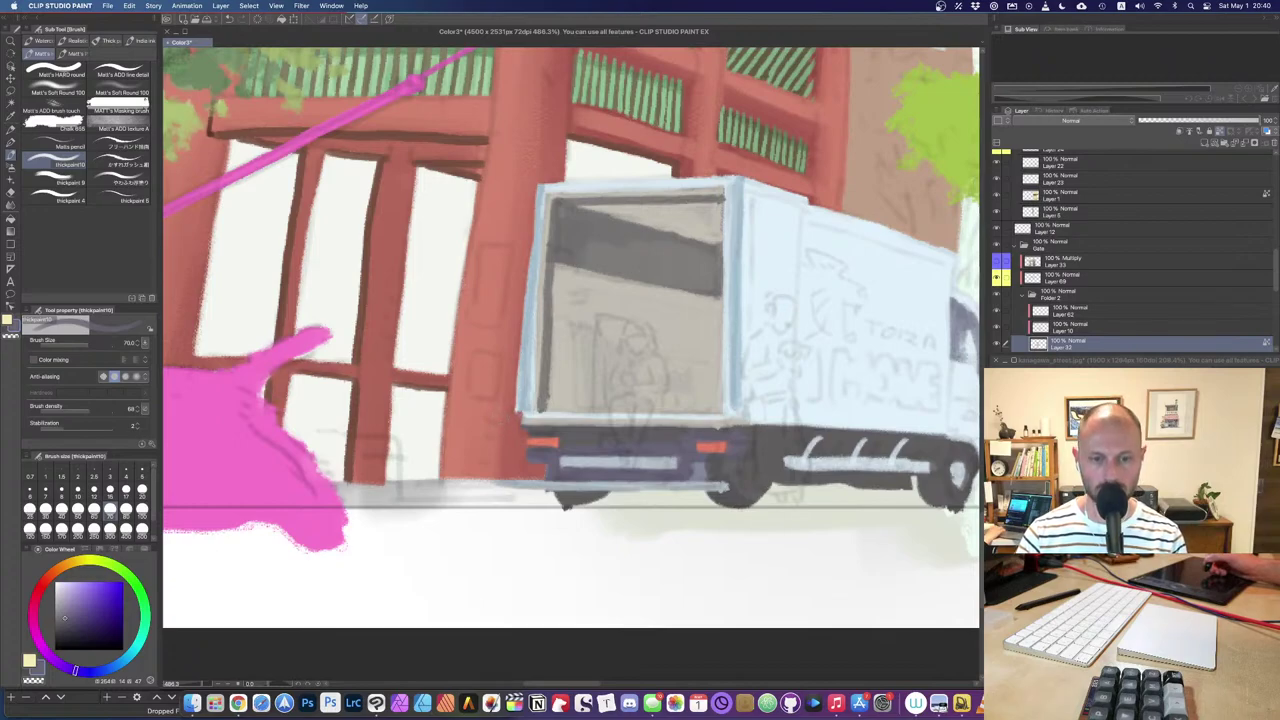
{"action": "left_click", "coordinate": [507, 440], "text": "alt"}
{"action": "key", "text": "bracketleft"}
{"action": "key", "text": "bracketleft"}
{"action": "key", "text": "bracketleft"}
{"action": "key", "text": "bracketleft"}
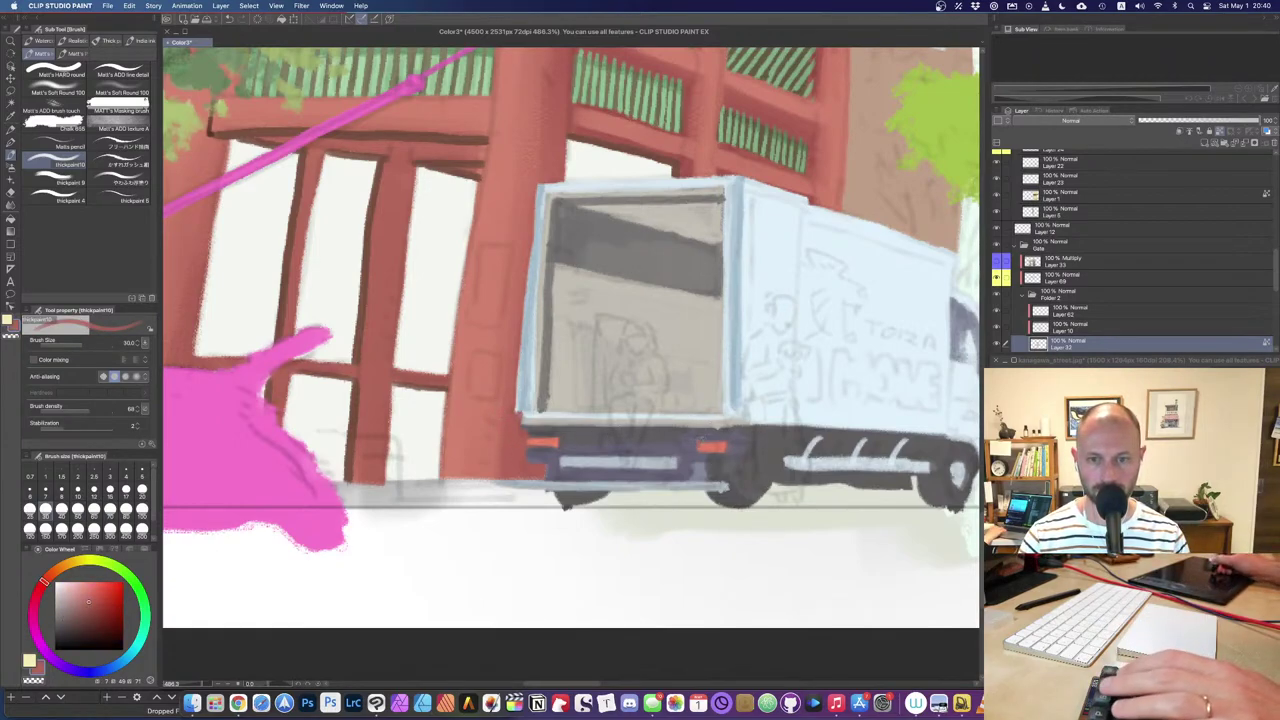
{"action": "key", "text": "bracketright"}
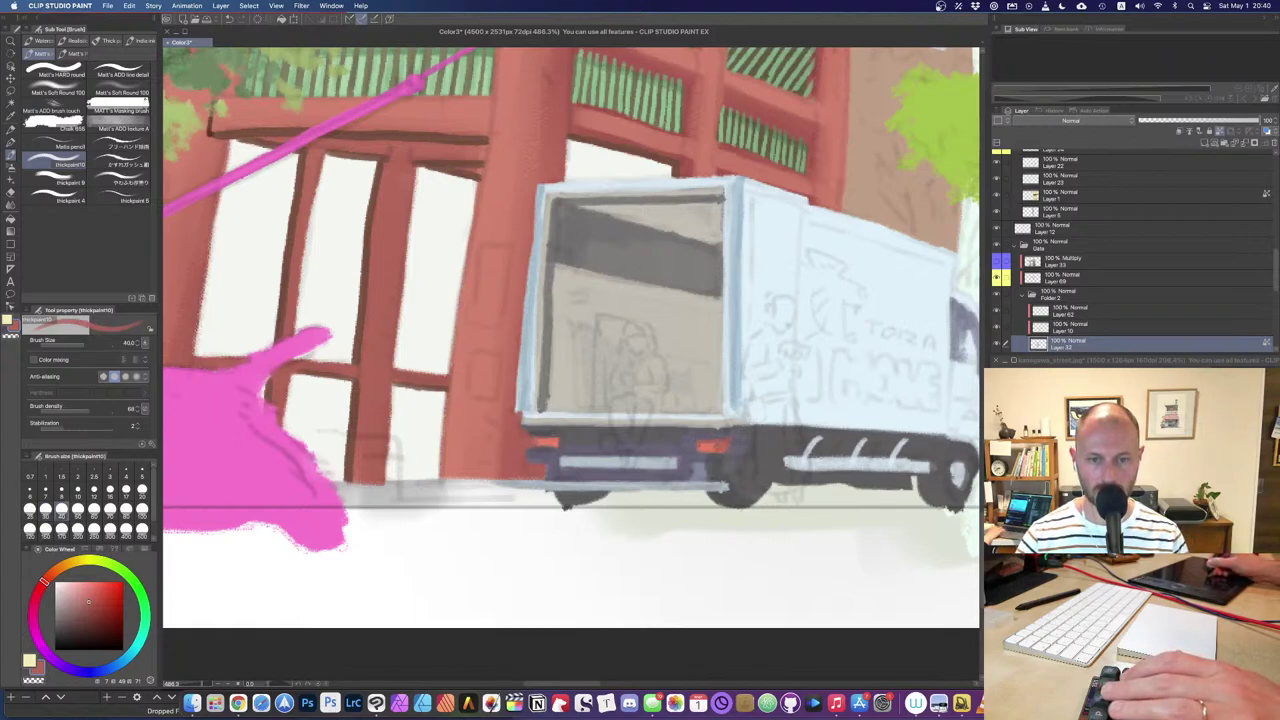
Step: Check the street reference, sample an orange from the tiger area and set the brush size to 80
{"action": "left_click", "coordinate": [1130, 460]}
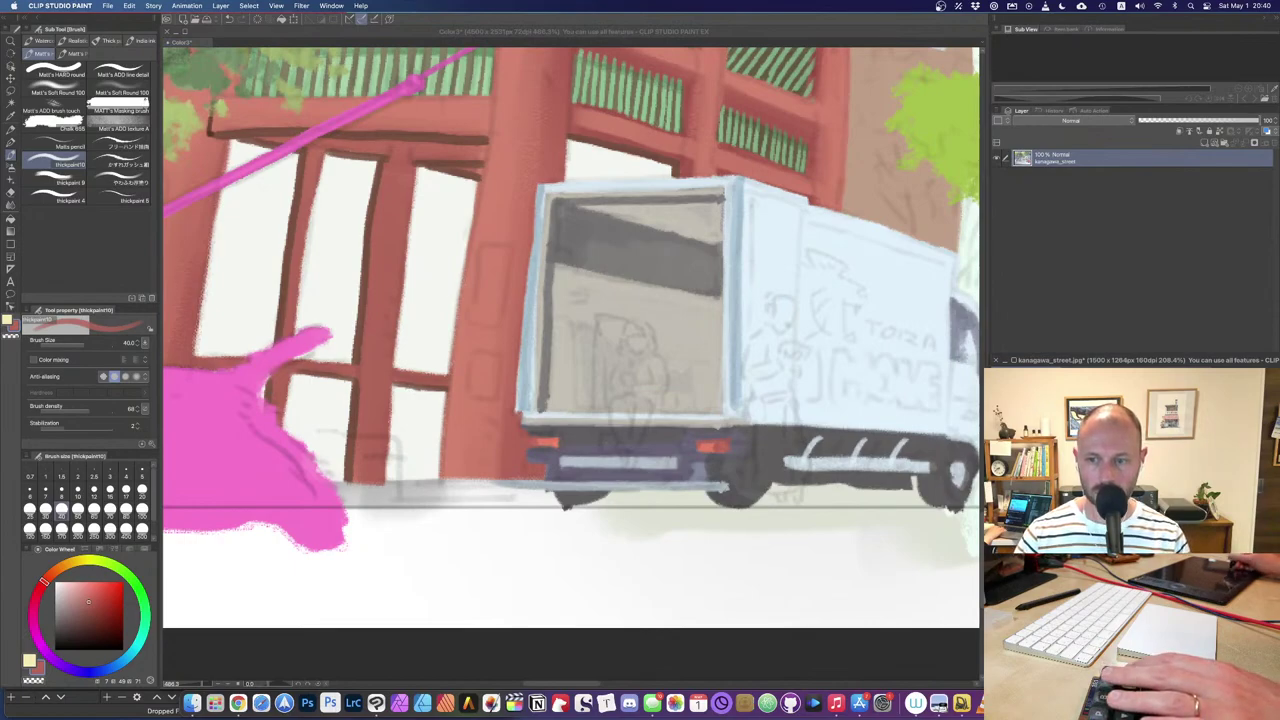
{"action": "left_click", "coordinate": [745, 507]}
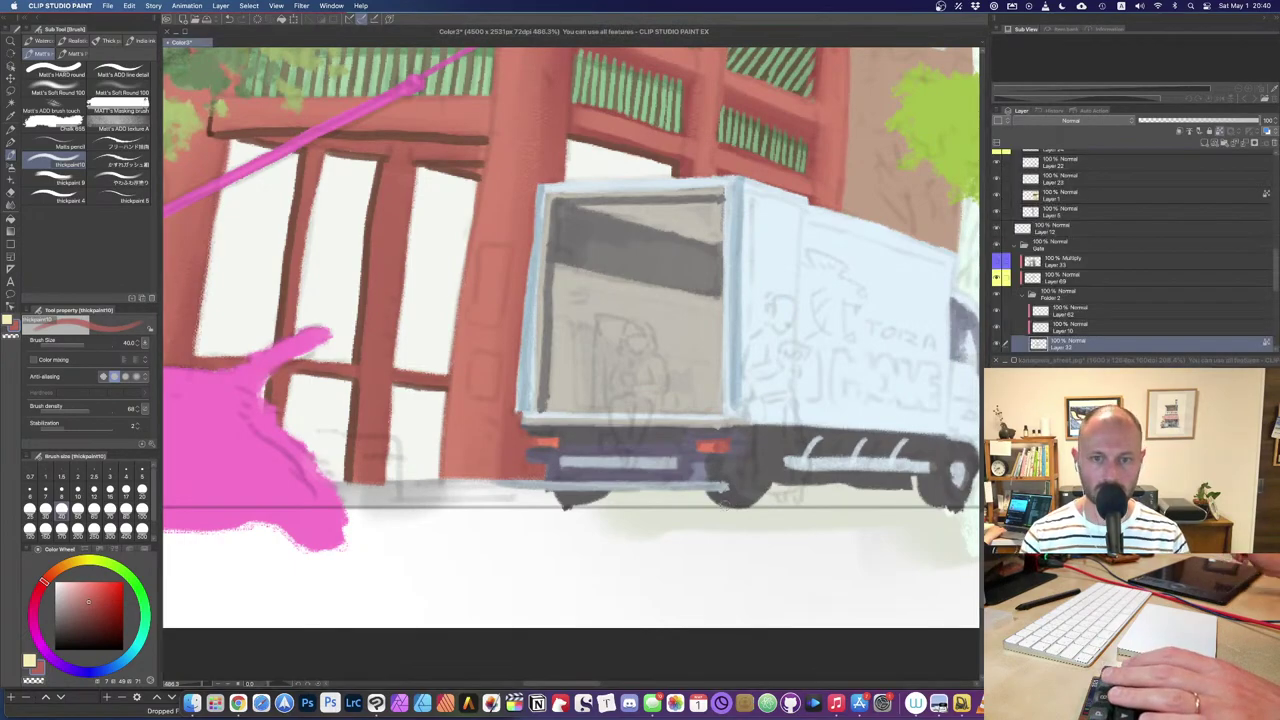
{"action": "scroll", "coordinate": [730, 508], "scroll_direction": "down", "scroll_amount": 10}
{"action": "scroll", "coordinate": [725, 509], "scroll_direction": "up", "scroll_amount": 8}
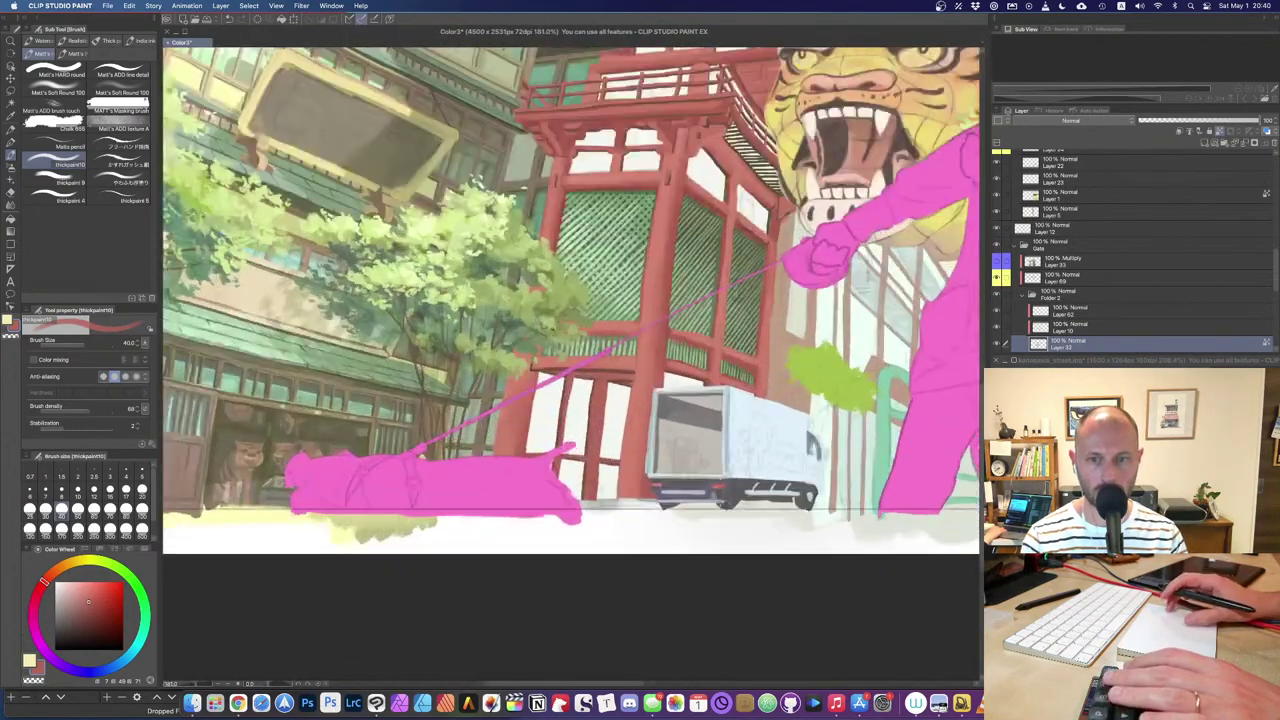
{"action": "left_click_drag", "start_coordinate": [778, 236], "coordinate": [686, 434]}
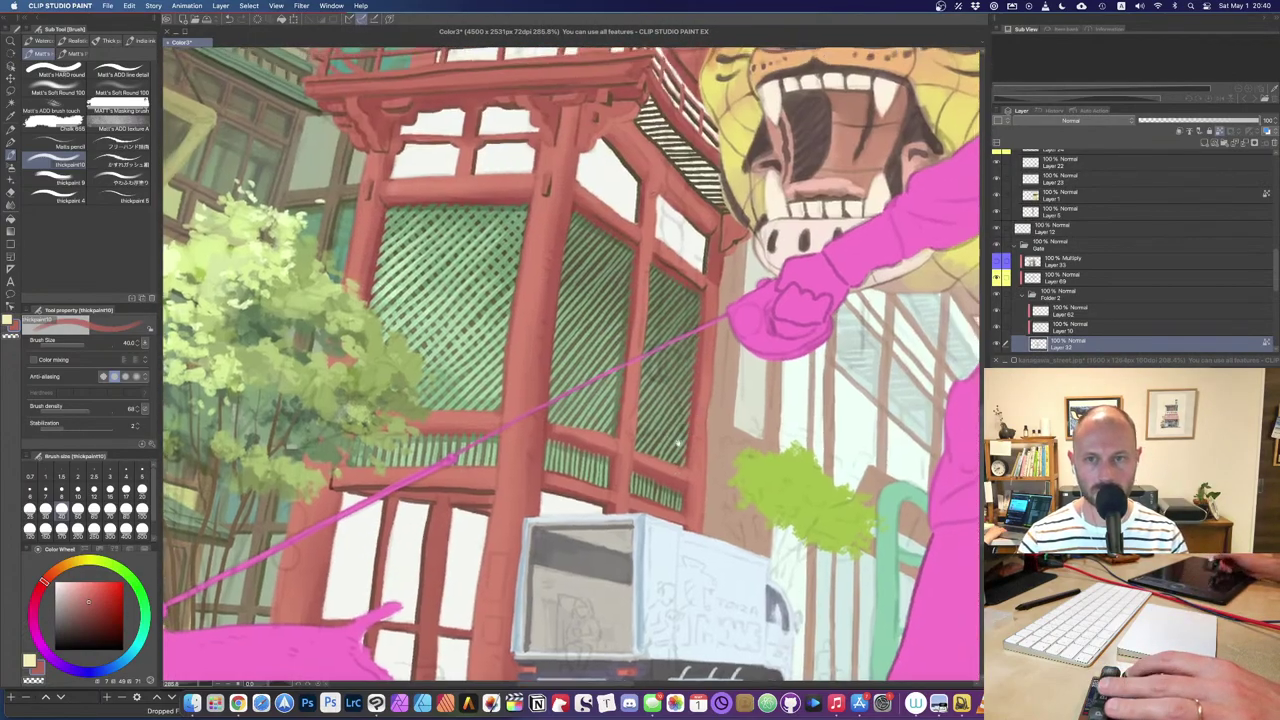
{"action": "left_click_drag", "start_coordinate": [828, 233], "coordinate": [690, 377]}
{"action": "left_click", "coordinate": [740, 211], "text": "alt"}
{"action": "left_click_drag", "start_coordinate": [658, 542], "coordinate": [683, 257]}
{"action": "scroll", "coordinate": [582, 462], "scroll_direction": "up", "scroll_amount": 1}
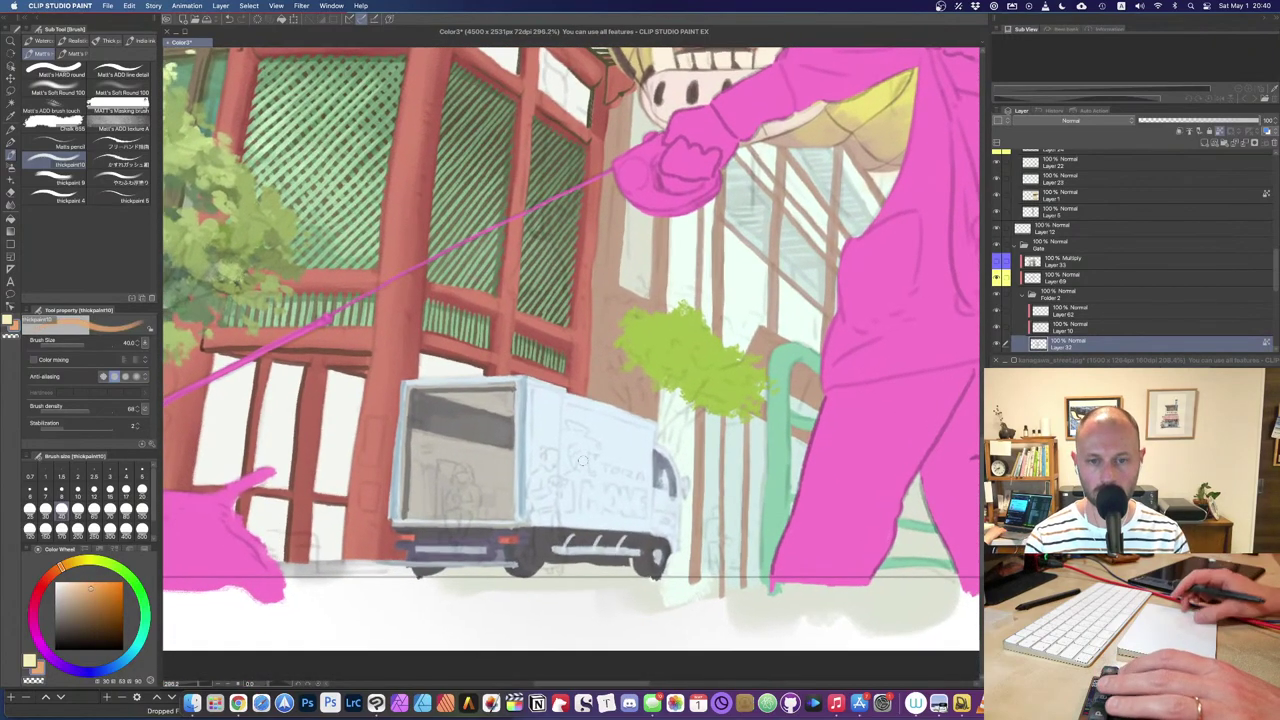
{"action": "key", "text": "bracketright"}
{"action": "key", "text": "bracketright"}
{"action": "key", "text": "bracketright"}
{"action": "key", "text": "bracketright"}
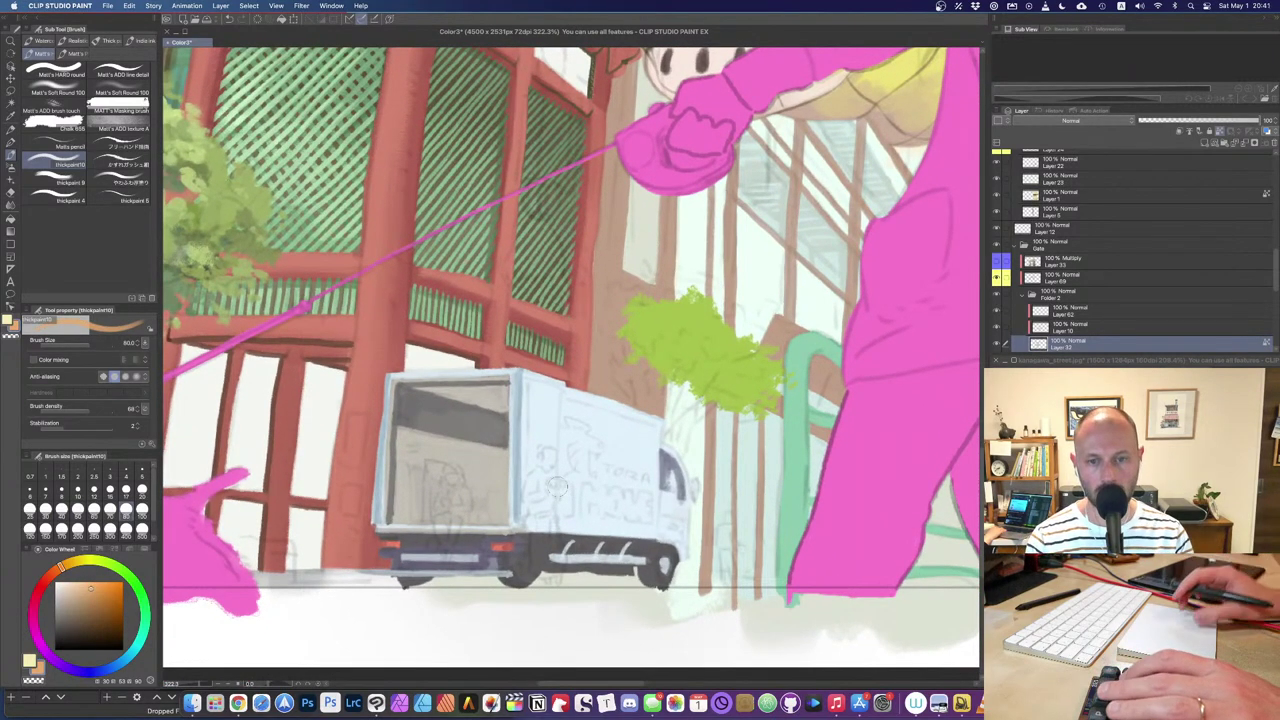
Step: Sample yellow from the tiger's face and fill the truck's side panel with it, reducing the brush for the panel edges
{"action": "scroll", "coordinate": [557, 487], "scroll_direction": "up", "scroll_amount": 2}
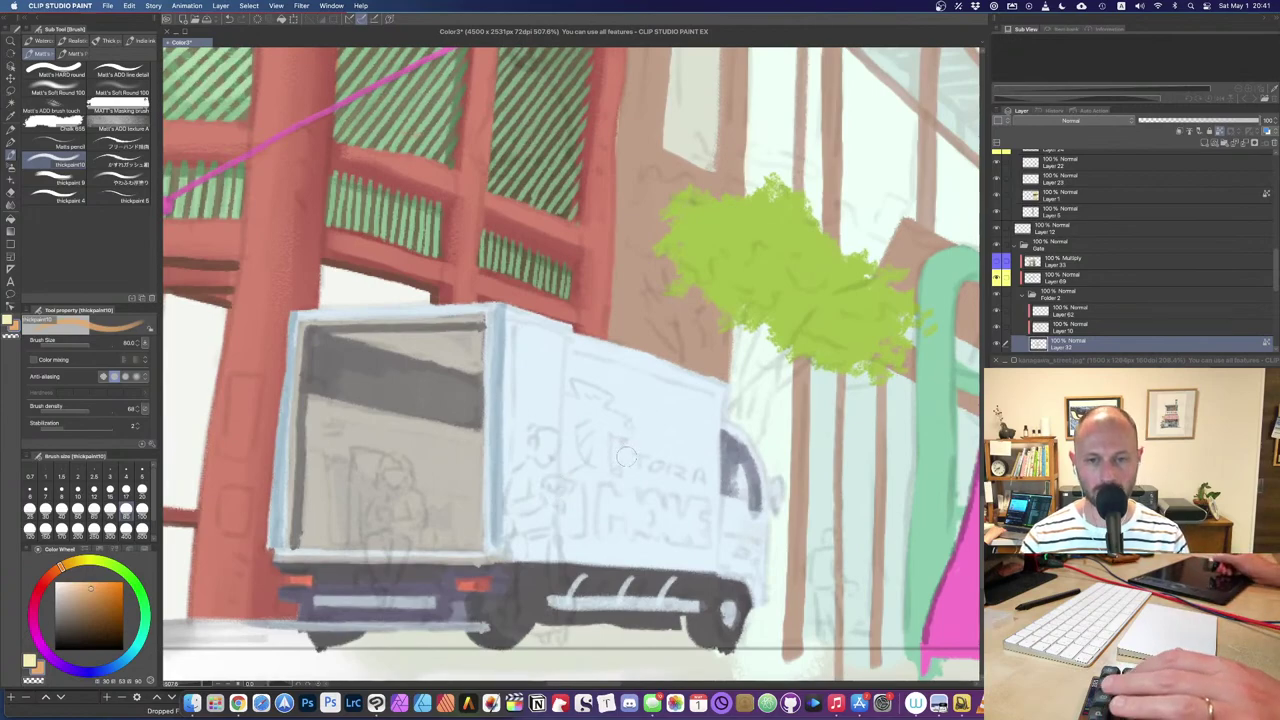
{"action": "scroll", "coordinate": [631, 438], "scroll_direction": "down", "scroll_amount": 5}
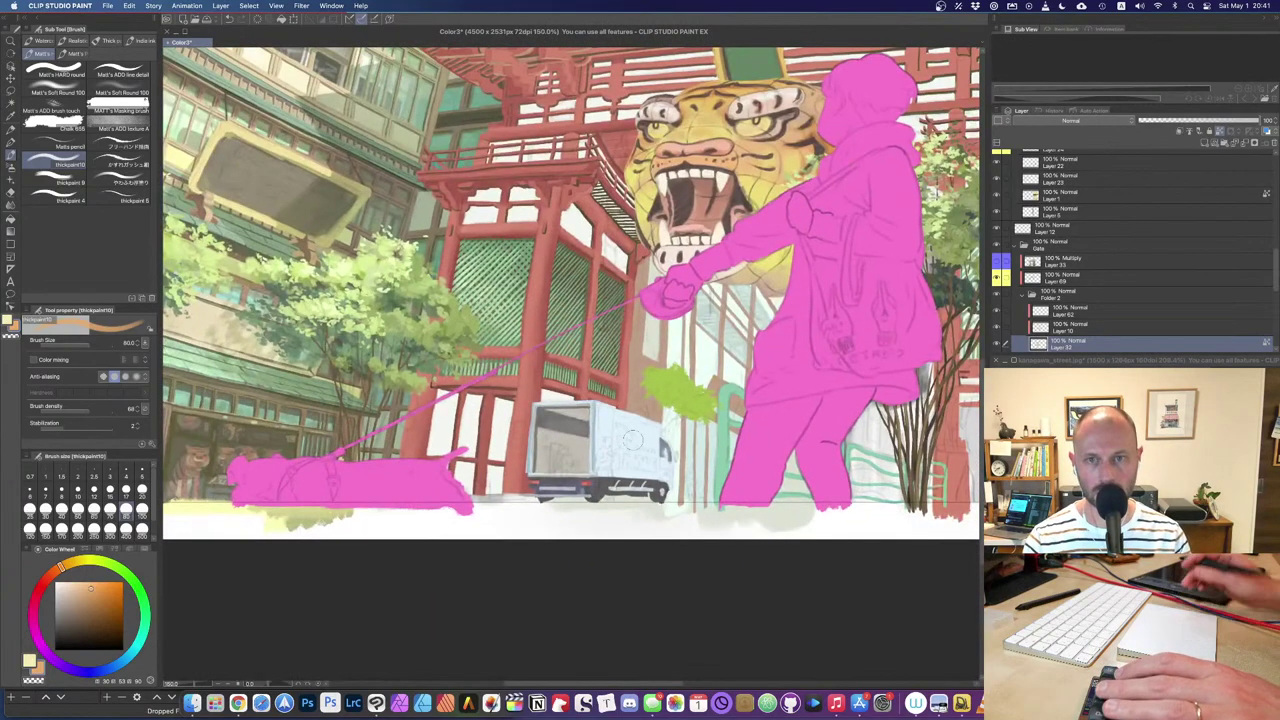
{"action": "left_click", "coordinate": [645, 196], "text": "alt"}
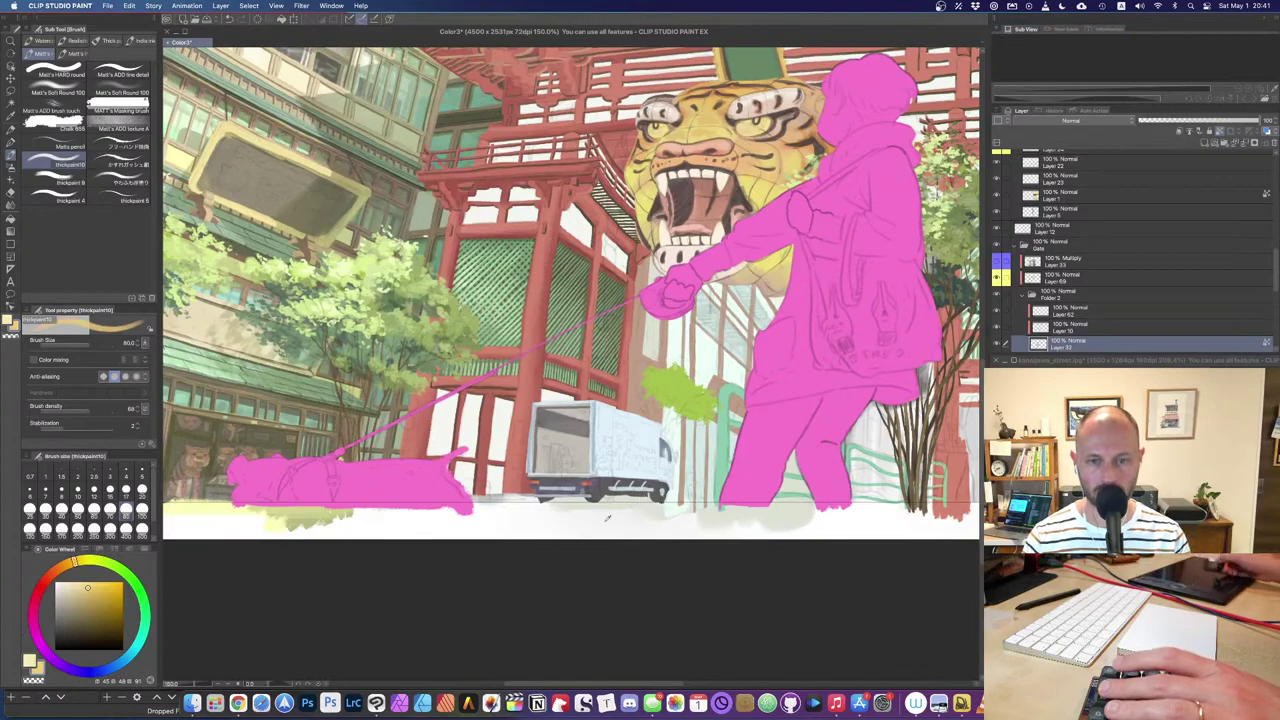
{"action": "scroll", "coordinate": [606, 517], "scroll_direction": "up", "scroll_amount": 2}
{"action": "scroll", "coordinate": [618, 381], "scroll_direction": "up", "scroll_amount": 2}
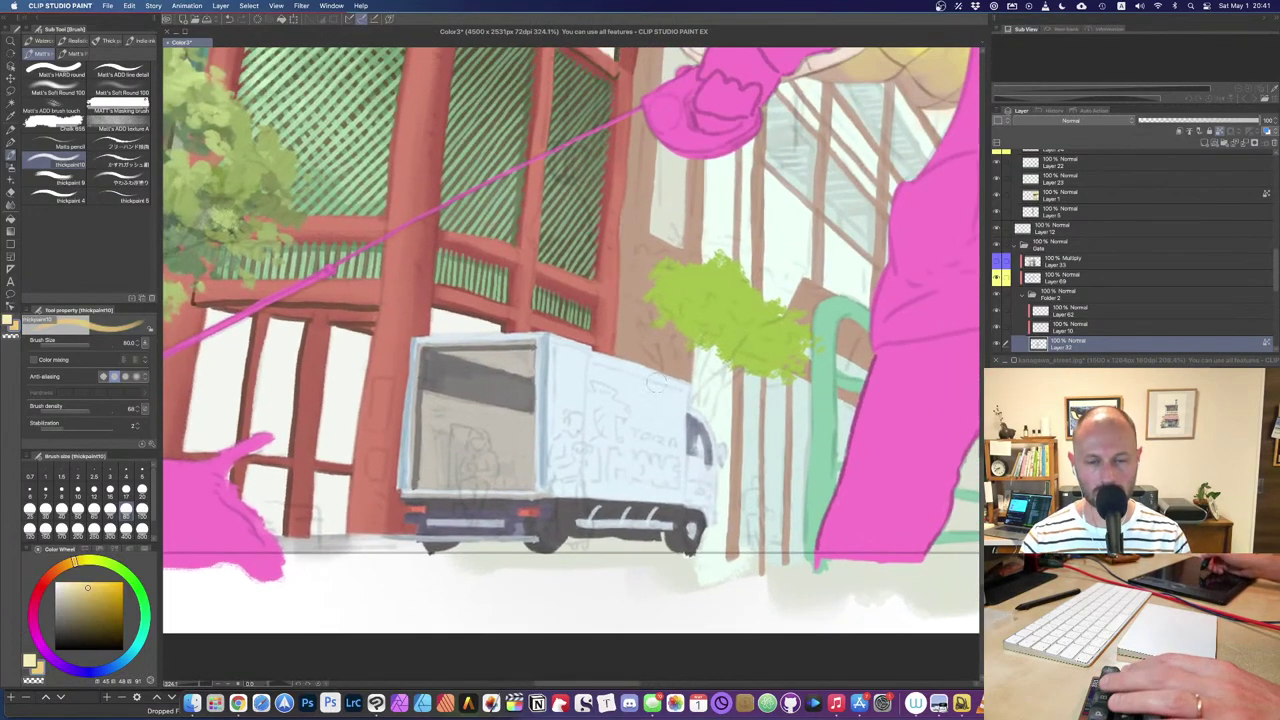
{"action": "mouse_move", "coordinate": [592, 362]}
{"action": "left_mouse_down"}
{"action": "mouse_move", "coordinate": [598, 420]}
{"action": "mouse_move", "coordinate": [595, 376]}
{"action": "mouse_move", "coordinate": [674, 392]}
{"action": "mouse_move", "coordinate": [668, 451]}
{"action": "mouse_move", "coordinate": [630, 439]}
{"action": "mouse_move", "coordinate": [599, 486]}
{"action": "mouse_move", "coordinate": [662, 487]}
{"action": "left_mouse_up"}
{"action": "key", "text": "["}
{"action": "key", "text": "["}
{"action": "mouse_move", "coordinate": [584, 487]}
{"action": "left_mouse_down"}
{"action": "mouse_move", "coordinate": [673, 490]}
{"action": "mouse_move", "coordinate": [584, 474]}
{"action": "mouse_move", "coordinate": [602, 431]}
{"action": "mouse_move", "coordinate": [582, 448]}
{"action": "mouse_move", "coordinate": [588, 478]}
{"action": "left_mouse_up"}
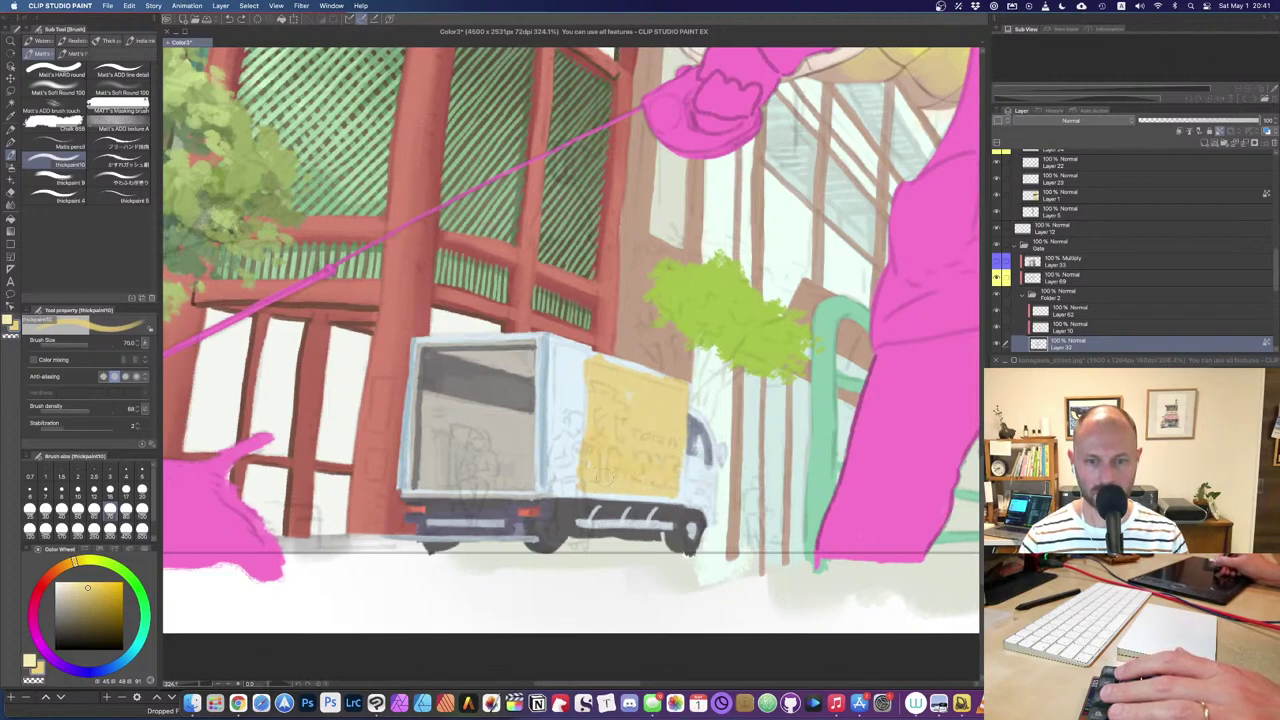
Step: Fill out the truck's yellow side panel at brush size 100, then trim its upper and rear edges with sampled pale blue at size 70
{"action": "key", "text": "bracketright"}
{"action": "key", "text": "bracketright"}
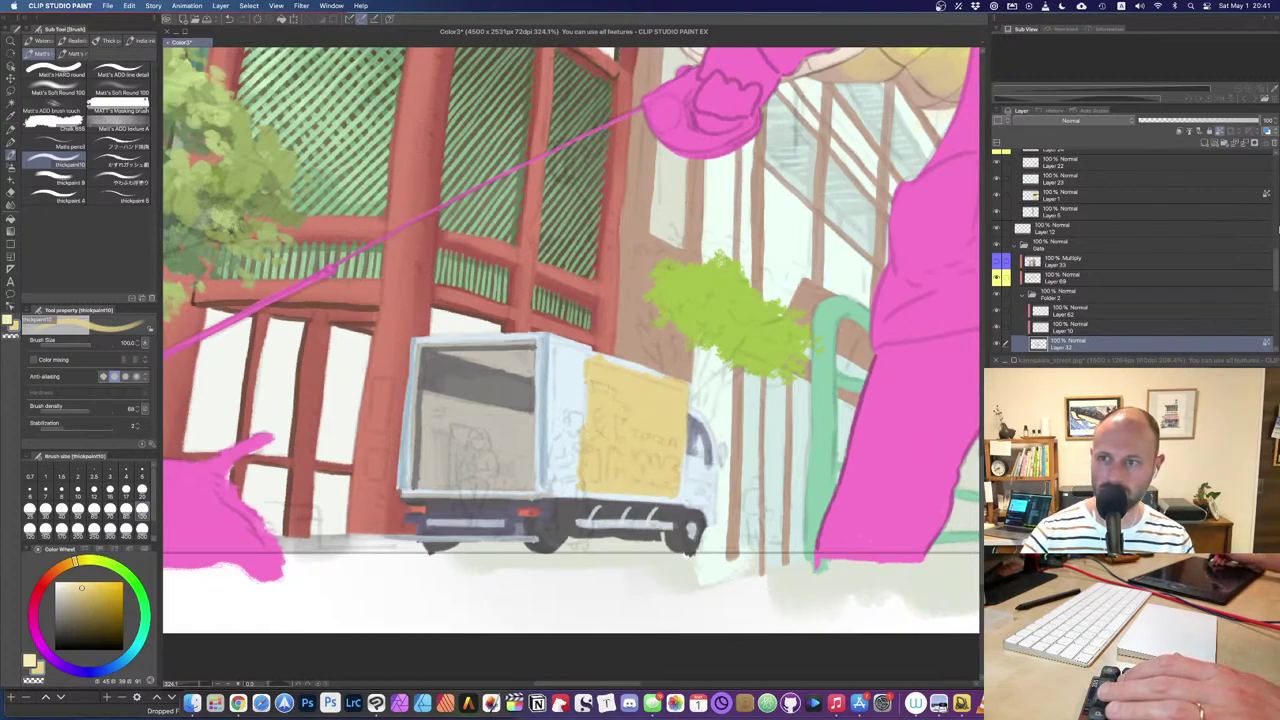
{"action": "left_click_drag", "start_coordinate": [1274, 268], "coordinate": [1272, 155]}
{"action": "scroll", "coordinate": [1272, 155], "scroll_direction": "down", "scroll_amount": 10}
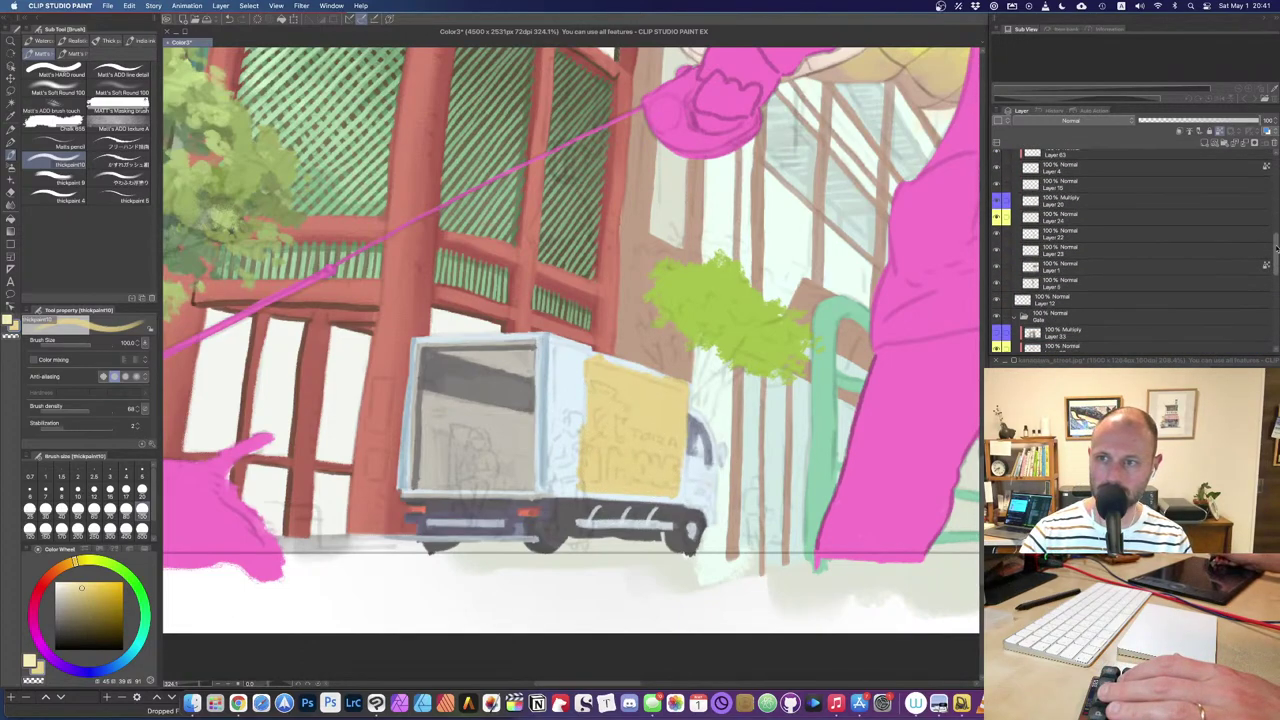
{"action": "left_click", "coordinate": [573, 352], "text": "alt"}
{"action": "key", "text": "["}
{"action": "key", "text": "["}
{"action": "left_click_drag", "start_coordinate": [582, 349], "coordinate": [688, 386]}
{"action": "key", "text": "super+z"}
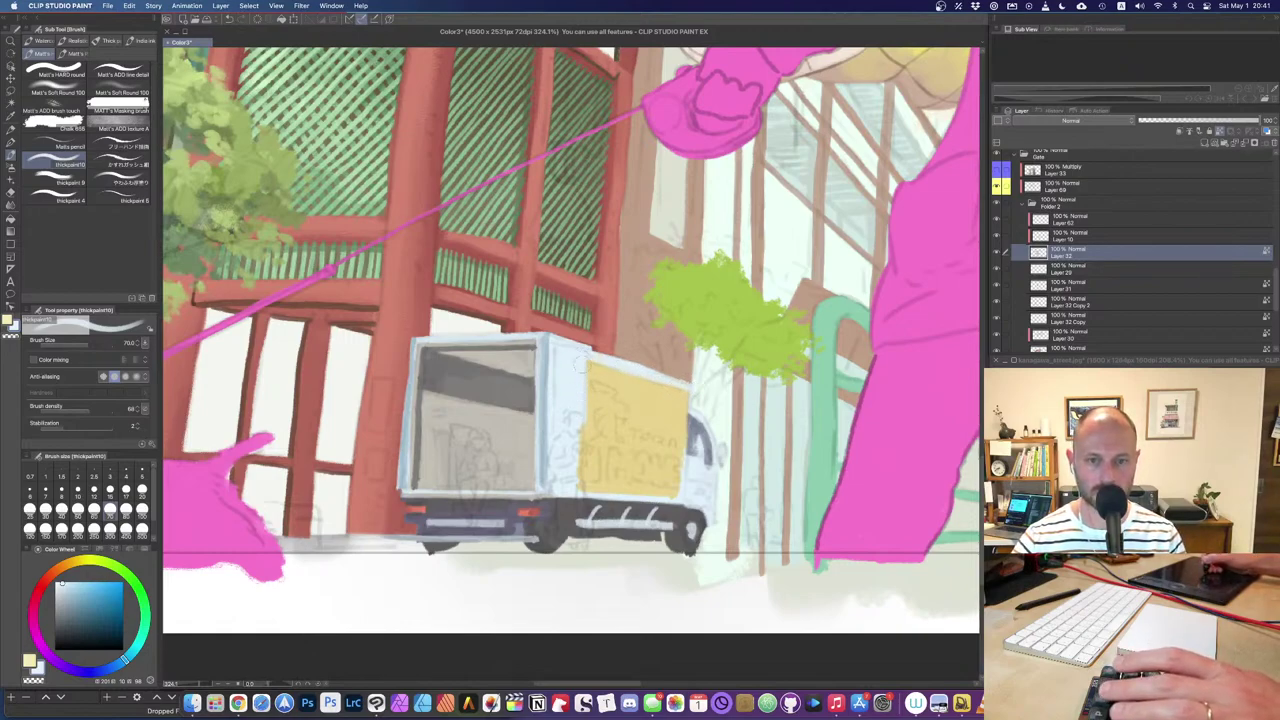
{"action": "left_click_drag", "start_coordinate": [576, 439], "coordinate": [582, 488]}
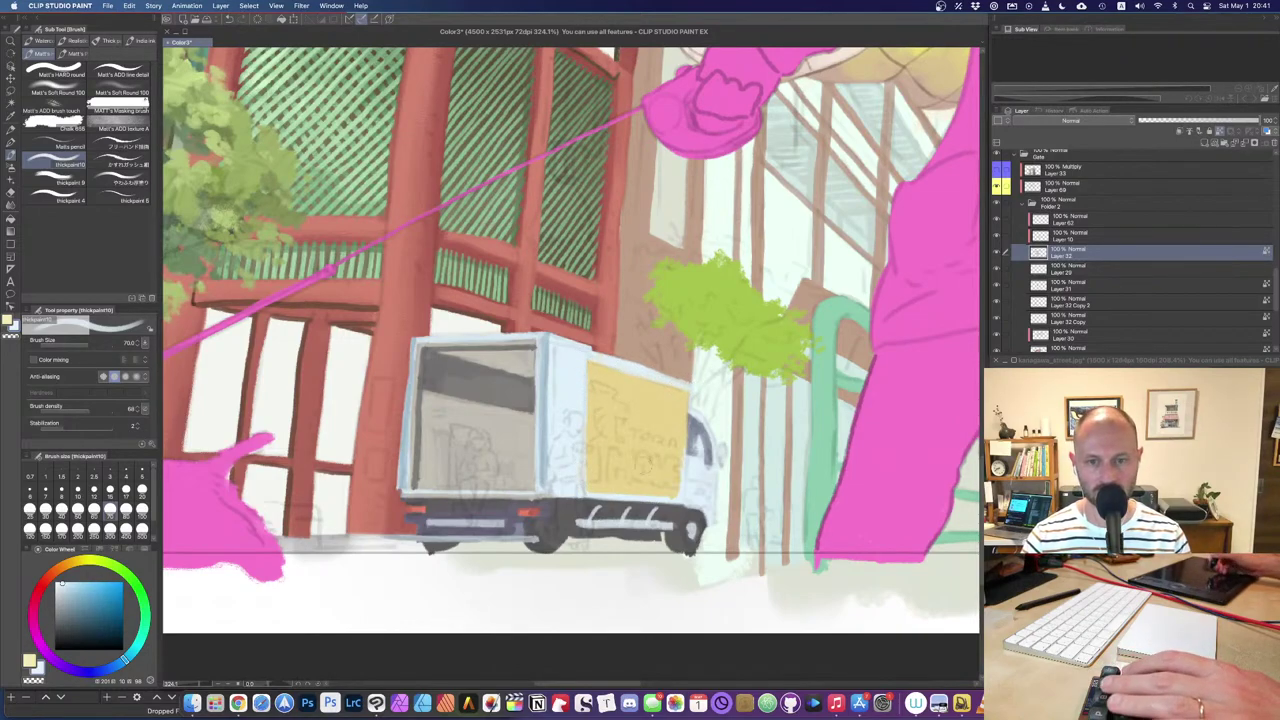
Step: Sample the truck's dark underside tone and line the lower edge of the box behind the yellow panel at brush size 40
{"action": "left_click", "coordinate": [539, 502], "text": "alt"}
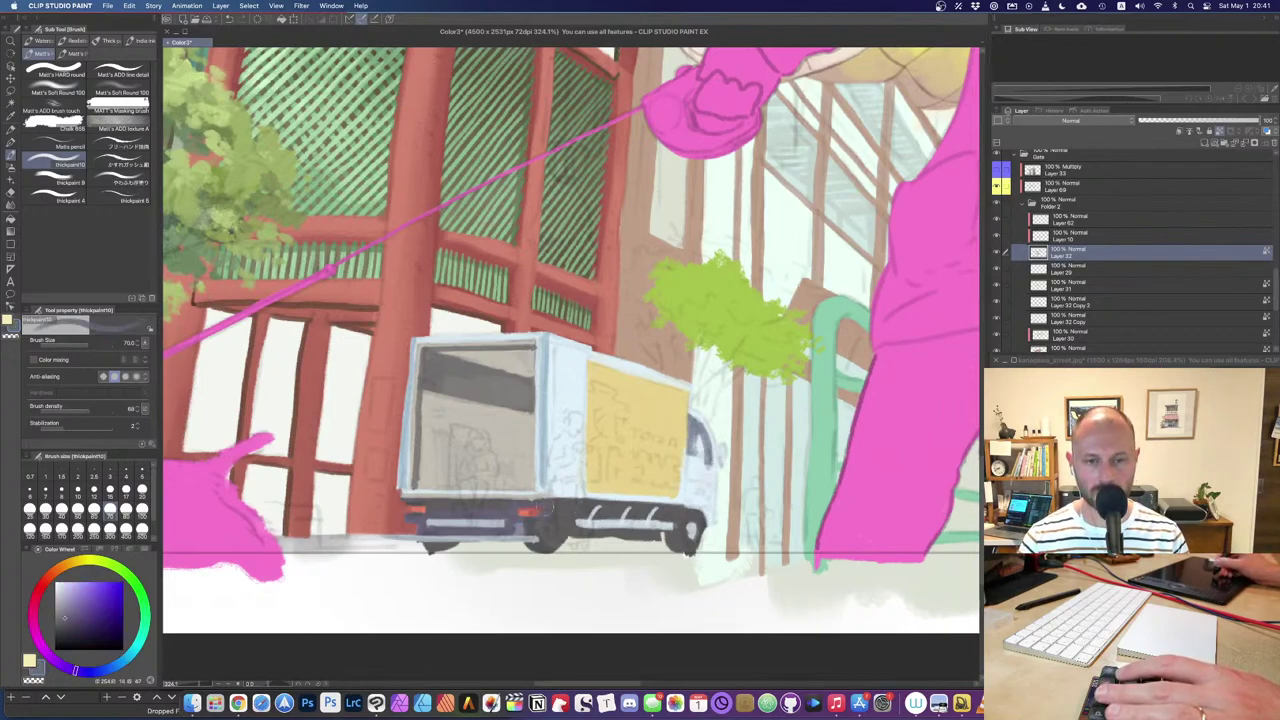
{"action": "key", "text": "bracketleft"}
{"action": "key", "text": "bracketleft"}
{"action": "key", "text": "bracketleft"}
{"action": "left_click_drag", "start_coordinate": [545, 489], "coordinate": [581, 491]}
{"action": "key", "text": "super+z"}
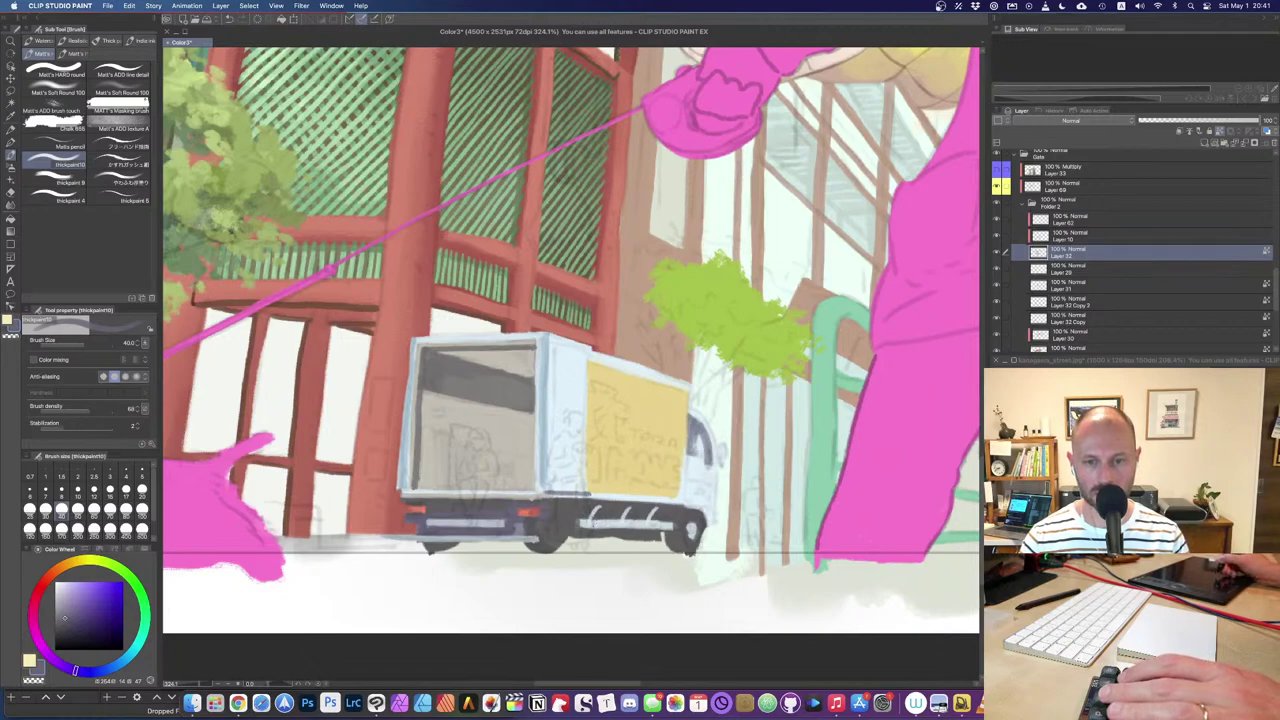
Step: Extend the yellow panel's front edge with sampled yellow at brush size 60 and clean its lower edge with sampled pale blue
{"action": "scroll", "coordinate": [606, 506], "scroll_direction": "up", "scroll_amount": 3}
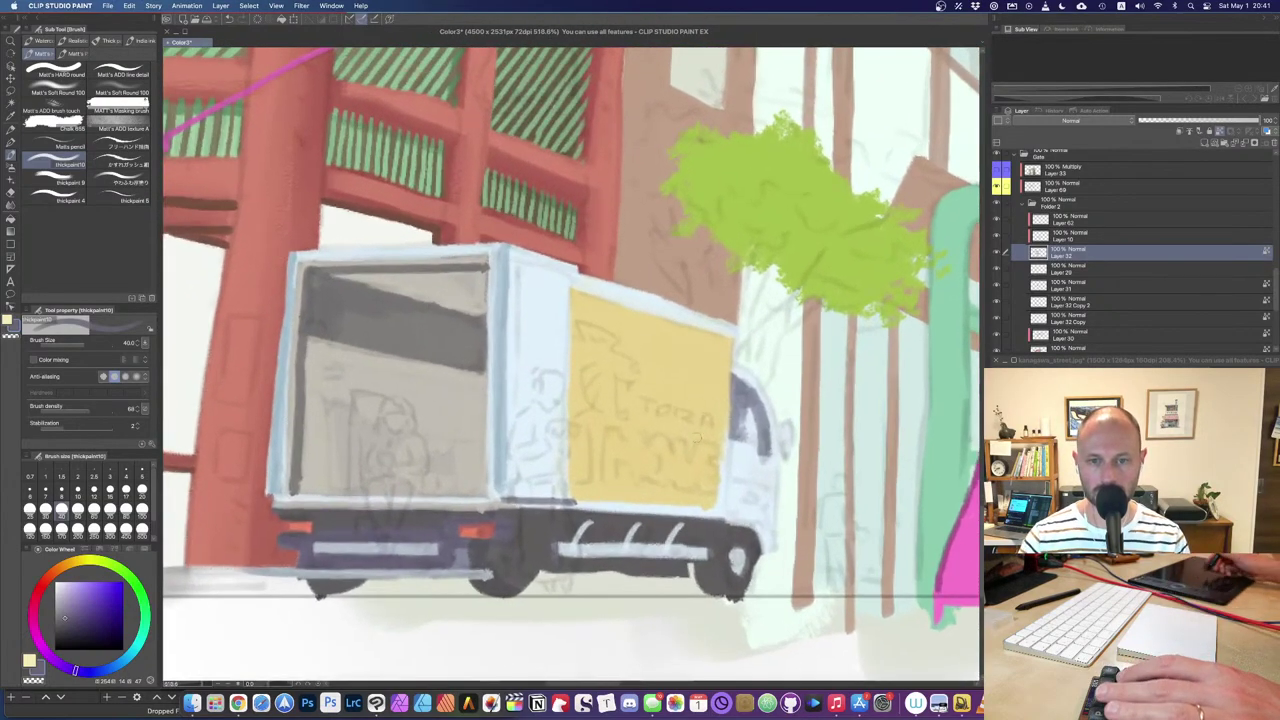
{"action": "left_click", "coordinate": [724, 389], "text": "alt"}
{"action": "key", "text": "bracketright"}
{"action": "key", "text": "bracketright"}
{"action": "left_click_drag", "start_coordinate": [726, 410], "coordinate": [722, 495]}
{"action": "left_click", "coordinate": [738, 478], "text": "alt"}
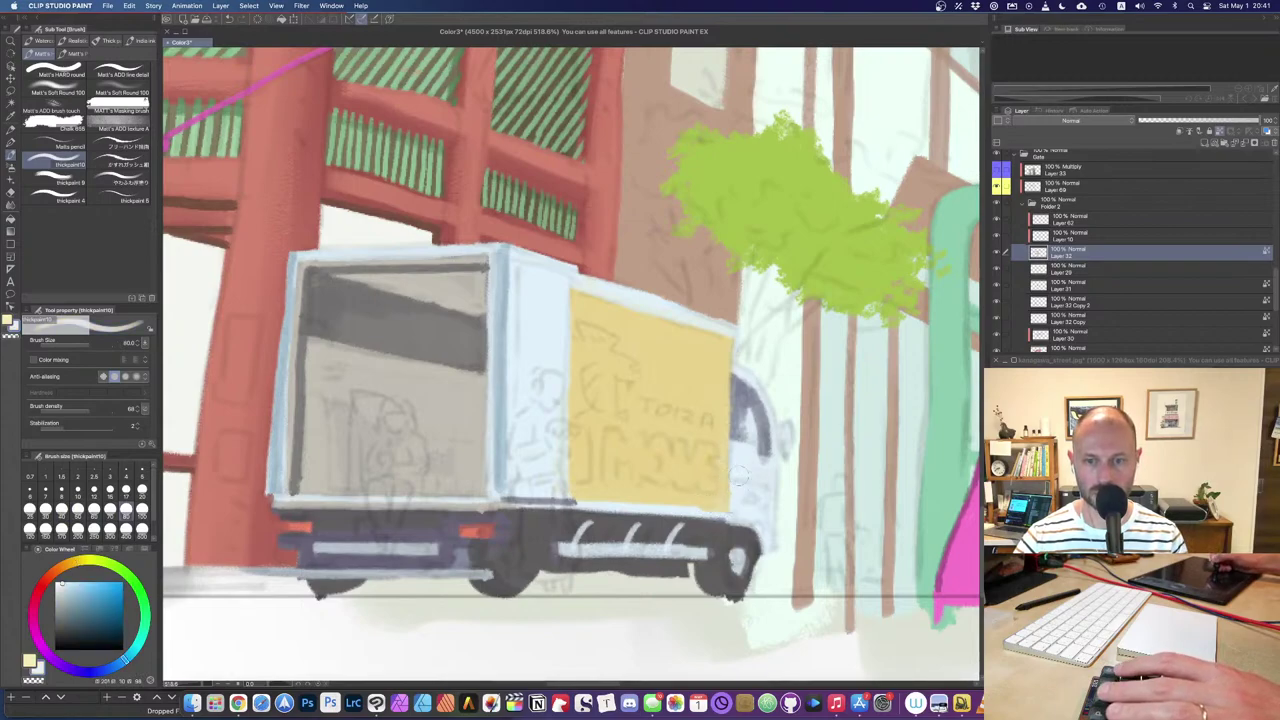
{"action": "left_click_drag", "start_coordinate": [695, 518], "coordinate": [729, 518]}
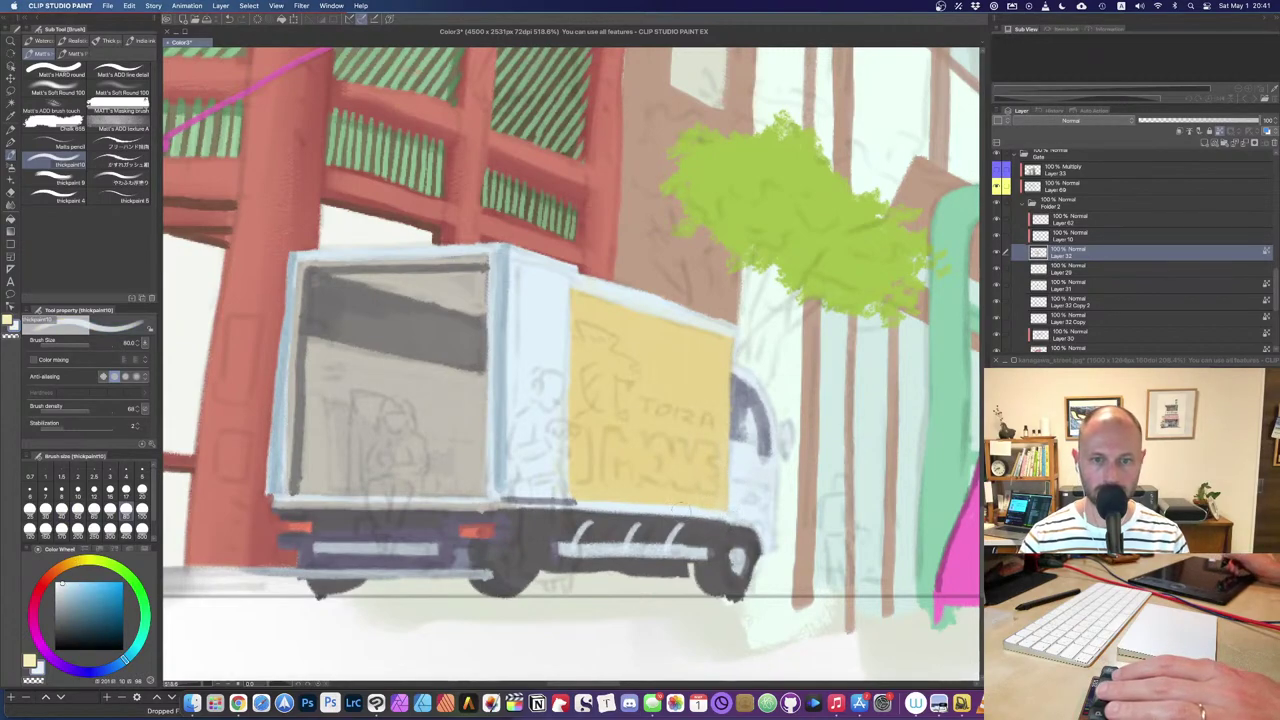
Step: Sample a dark tone and start blocking in the emblem's upper part over the sketch on the yellow panel
{"action": "left_click", "coordinate": [610, 438], "text": "alt"}
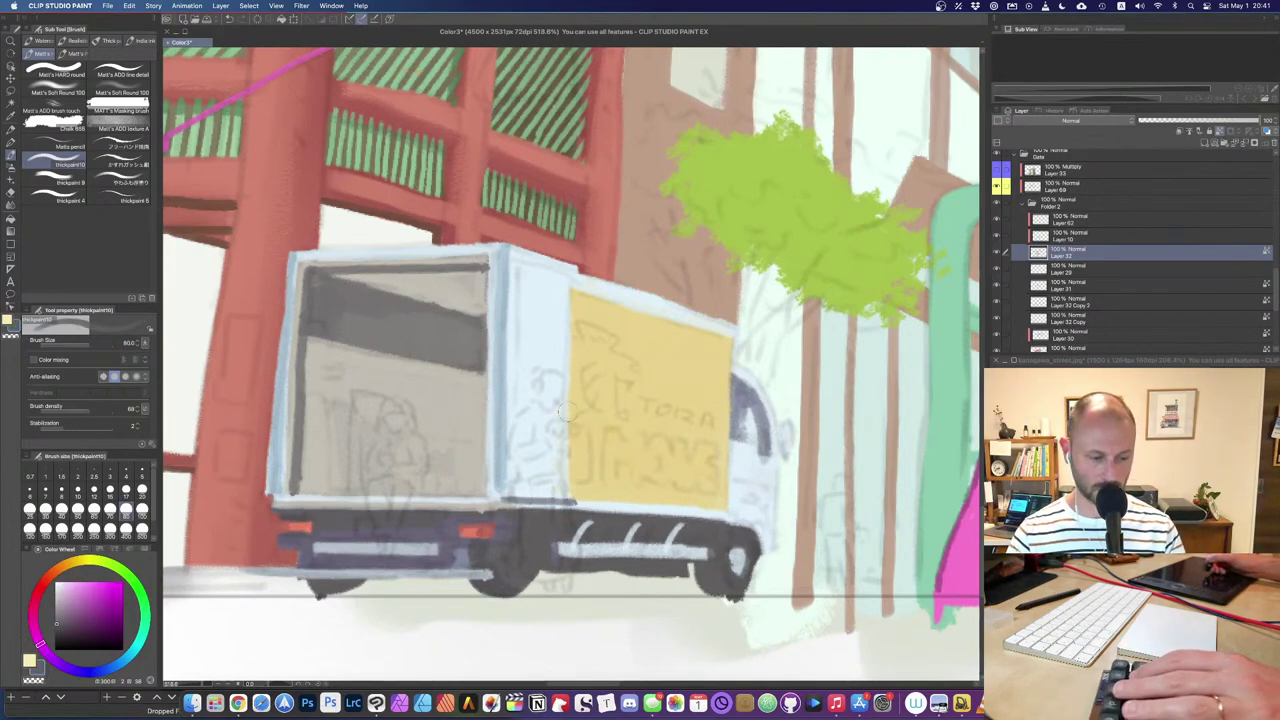
{"action": "key", "text": "]"}
{"action": "mouse_move", "coordinate": [582, 325]}
{"action": "left_mouse_down"}
{"action": "mouse_move", "coordinate": [603, 353]}
{"action": "mouse_move", "coordinate": [616, 338]}
{"action": "mouse_move", "coordinate": [600, 356]}
{"action": "mouse_move", "coordinate": [618, 330]}
{"action": "mouse_move", "coordinate": [642, 334]}
{"action": "mouse_move", "coordinate": [606, 330]}
{"action": "mouse_move", "coordinate": [632, 364]}
{"action": "left_mouse_up"}
{"action": "key", "text": "e"}
{"action": "left_click", "coordinate": [605, 316], "text": "alt"}
{"action": "key", "text": "super+z"}
{"action": "key", "text": "b"}
Step: Fill in the body of the dark emblem on the yellow panel with a smaller brush and a sampled dark tone
{"action": "key", "text": "bracketleft"}
{"action": "key", "text": "bracketleft"}
{"action": "key", "text": "bracketleft"}
{"action": "left_click", "coordinate": [601, 345], "text": "alt"}
{"action": "mouse_move", "coordinate": [592, 362]}
{"action": "left_mouse_down"}
{"action": "mouse_move", "coordinate": [612, 382]}
{"action": "mouse_move", "coordinate": [618, 410]}
{"action": "mouse_move", "coordinate": [604, 412]}
{"action": "left_mouse_up"}
{"action": "mouse_move", "coordinate": [570, 350]}
{"action": "left_mouse_down"}
{"action": "mouse_move", "coordinate": [590, 412]}
{"action": "mouse_move", "coordinate": [584, 398]}
{"action": "mouse_move", "coordinate": [620, 398]}
{"action": "mouse_move", "coordinate": [624, 418]}
{"action": "left_mouse_up"}
Step: Switch to the thickpaint 5 brush at size 12 and trim the emblem's front edge with sampled yellow
{"action": "left_click", "coordinate": [125, 197]}
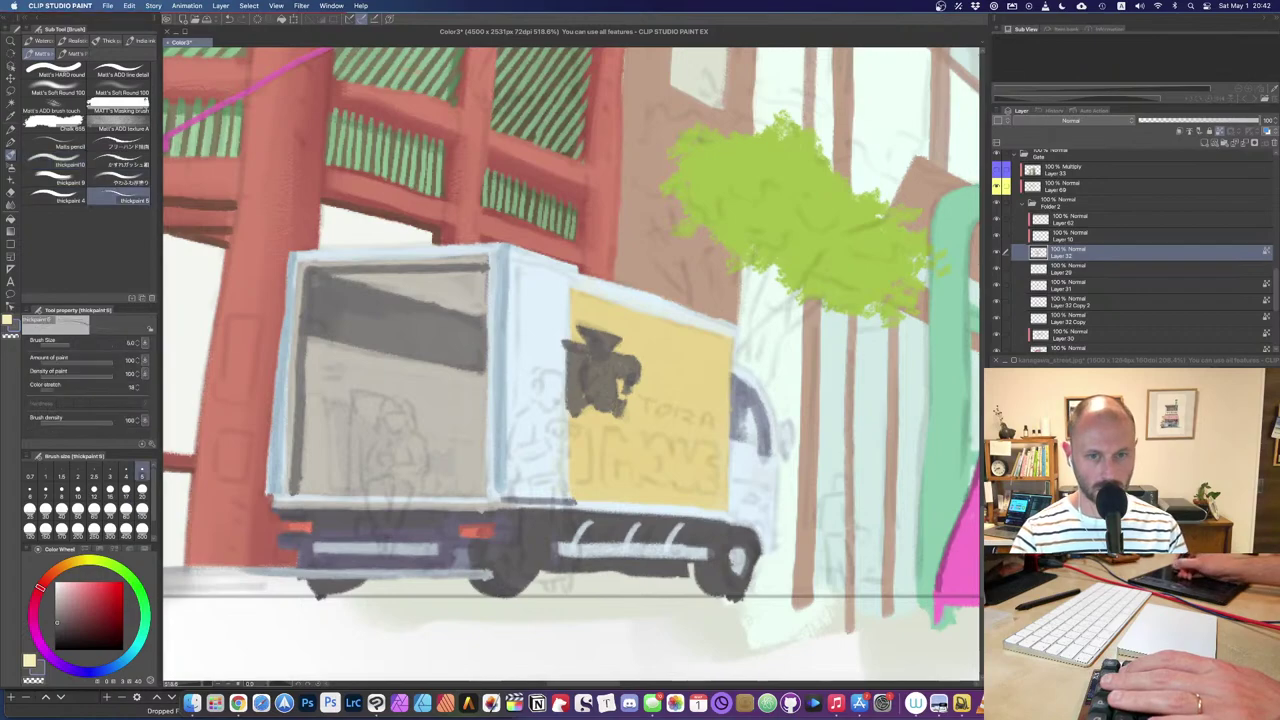
{"action": "left_click", "coordinate": [645, 378], "text": "alt"}
{"action": "key", "text": "bracketright"}
{"action": "key", "text": "bracketright"}
{"action": "key", "text": "bracketright"}
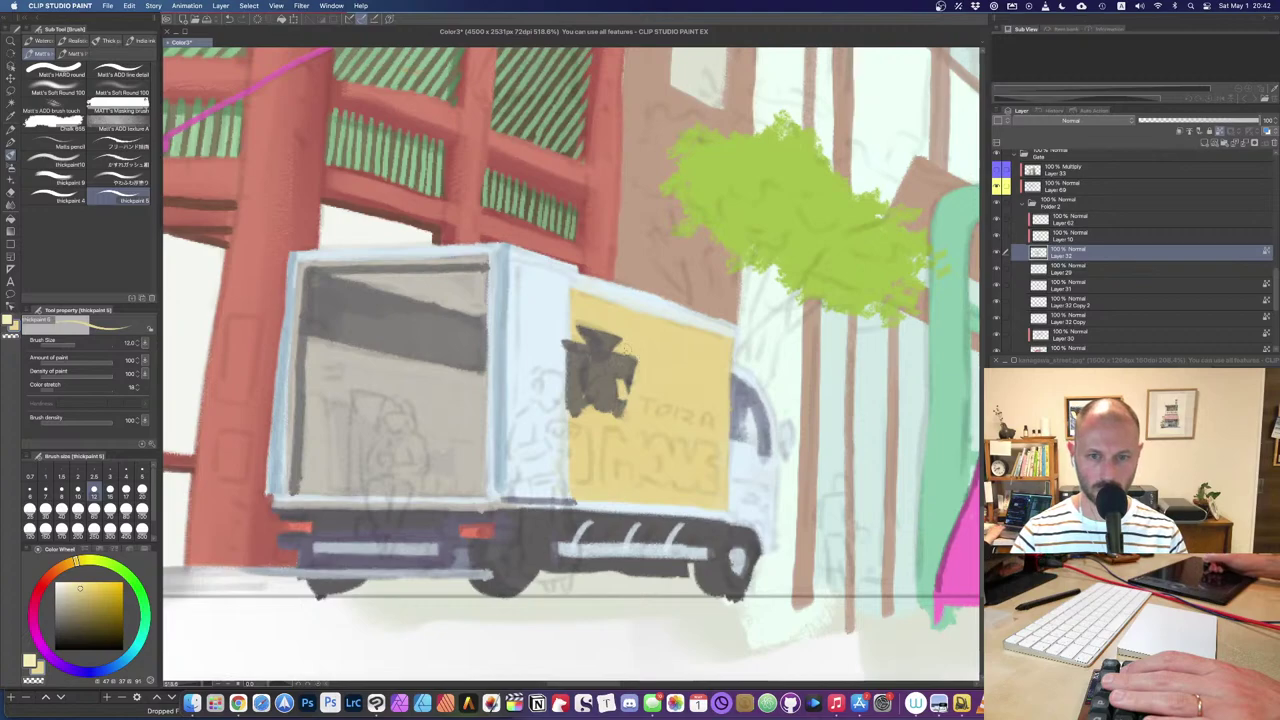
Step: Reshape the top of the emblem into a point with its sampled dark tone
{"action": "left_click", "coordinate": [613, 358], "text": "alt"}
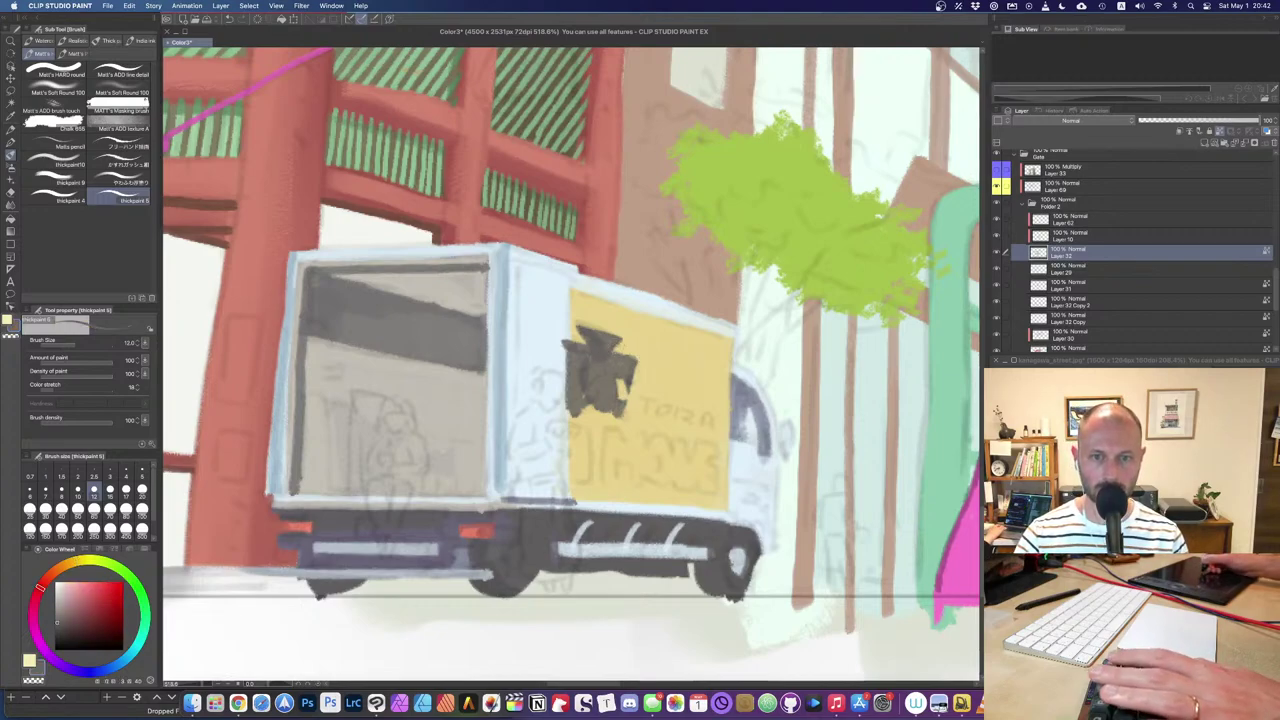
{"action": "key", "text": "e"}
{"action": "left_click", "coordinate": [606, 316], "text": "alt"}
{"action": "mouse_move", "coordinate": [595, 316]}
{"action": "left_mouse_down"}
{"action": "mouse_move", "coordinate": [586, 344]}
{"action": "mouse_move", "coordinate": [577, 338]}
{"action": "left_mouse_up"}
{"action": "key", "text": "super+z"}
{"action": "key", "text": "b"}
Step: Carve yellow gaps into the lower part of the emblem with sampled yellow, reducing the brush size to 10
{"action": "left_click", "coordinate": [600, 311], "text": "alt"}
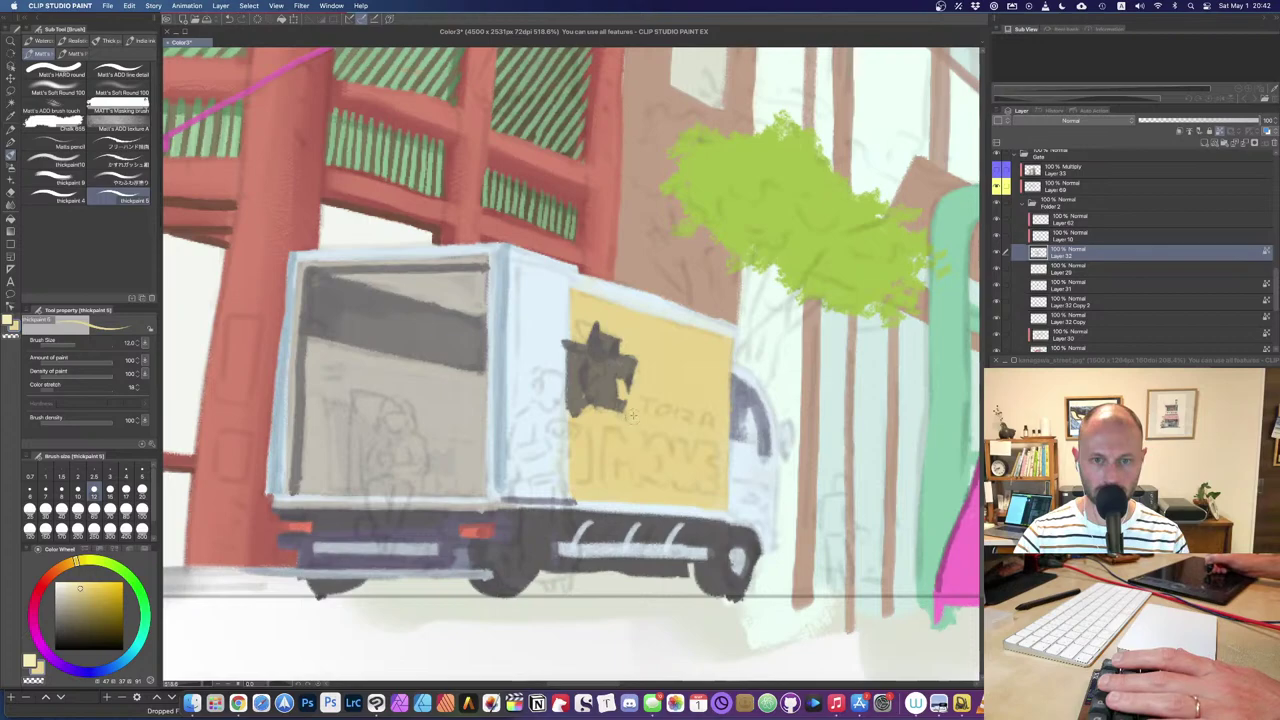
{"action": "left_click_drag", "start_coordinate": [600, 412], "coordinate": [616, 418]}
{"action": "key", "text": "super+z"}
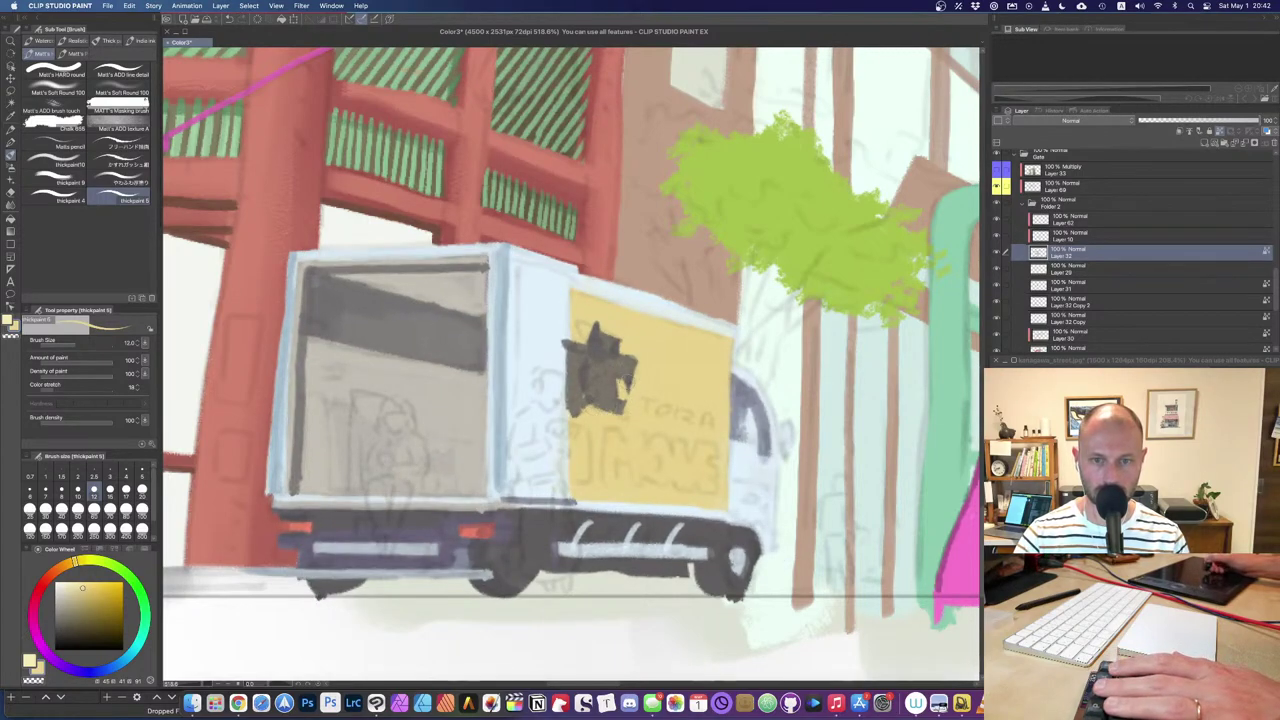
{"action": "key", "text": "super+z"}
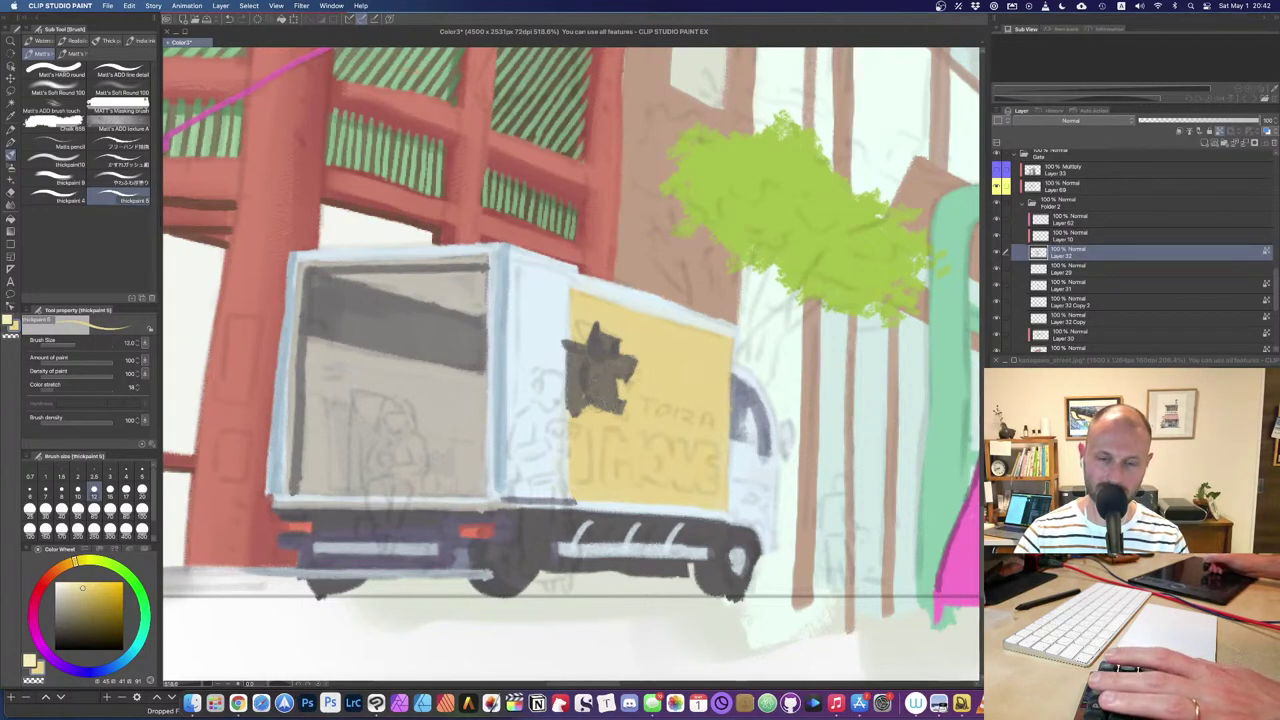
{"action": "key", "text": "["}
{"action": "mouse_move", "coordinate": [578, 381]}
{"action": "left_mouse_down"}
{"action": "mouse_move", "coordinate": [592, 367]}
{"action": "mouse_move", "coordinate": [583, 397]}
{"action": "left_mouse_up"}
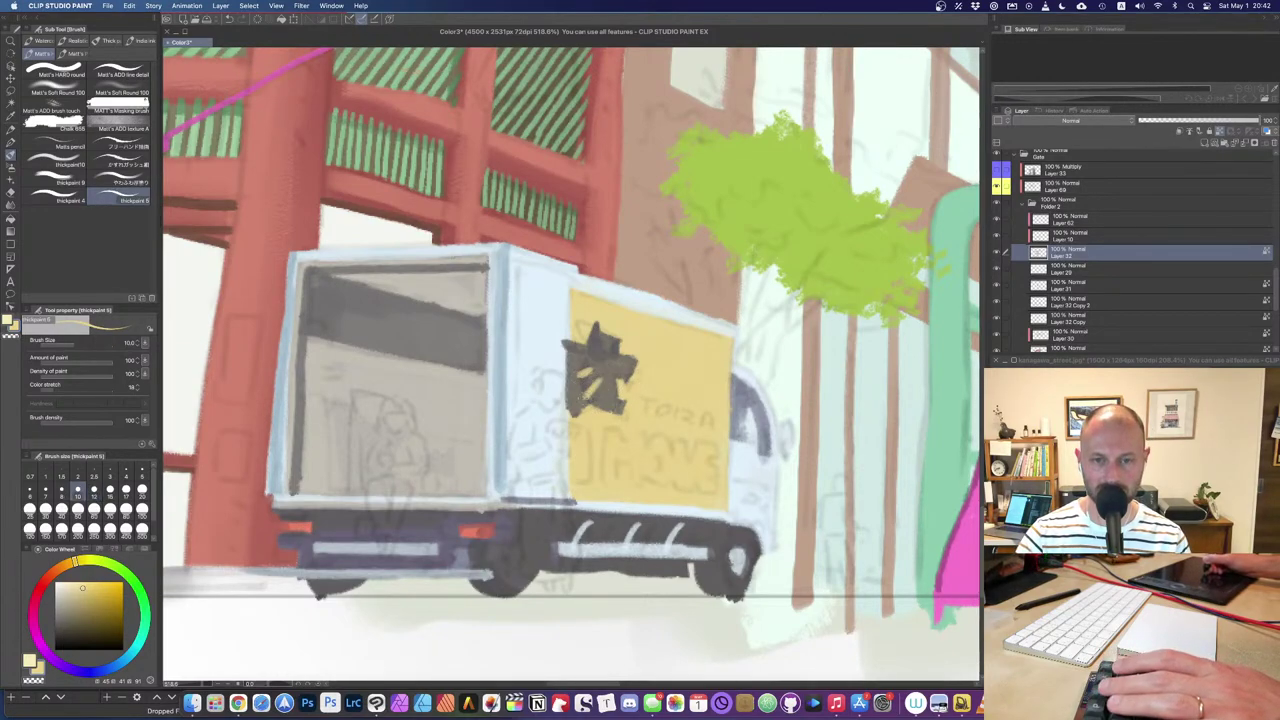
Step: Refine the emblem's rays with sampled tones and straighten the yellow panel's rear edge with sampled pale blue
{"action": "left_click", "coordinate": [603, 370], "text": "alt"}
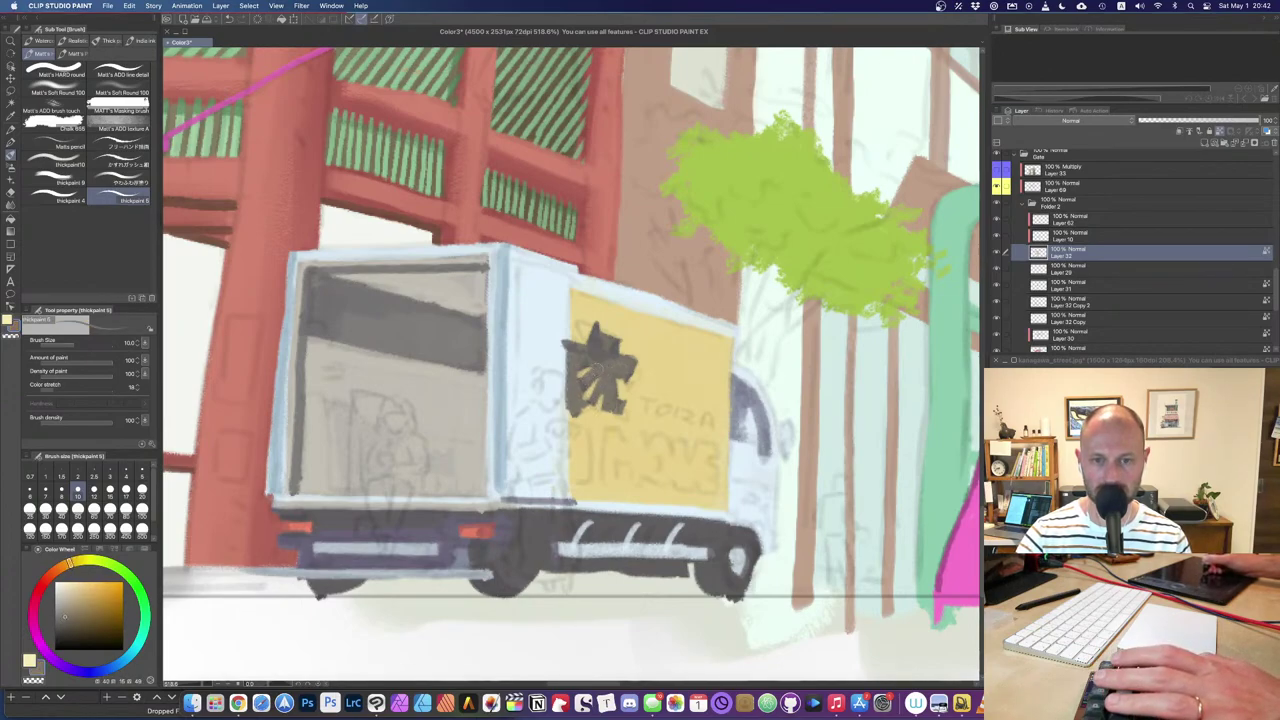
{"action": "left_click", "coordinate": [587, 365], "text": "alt"}
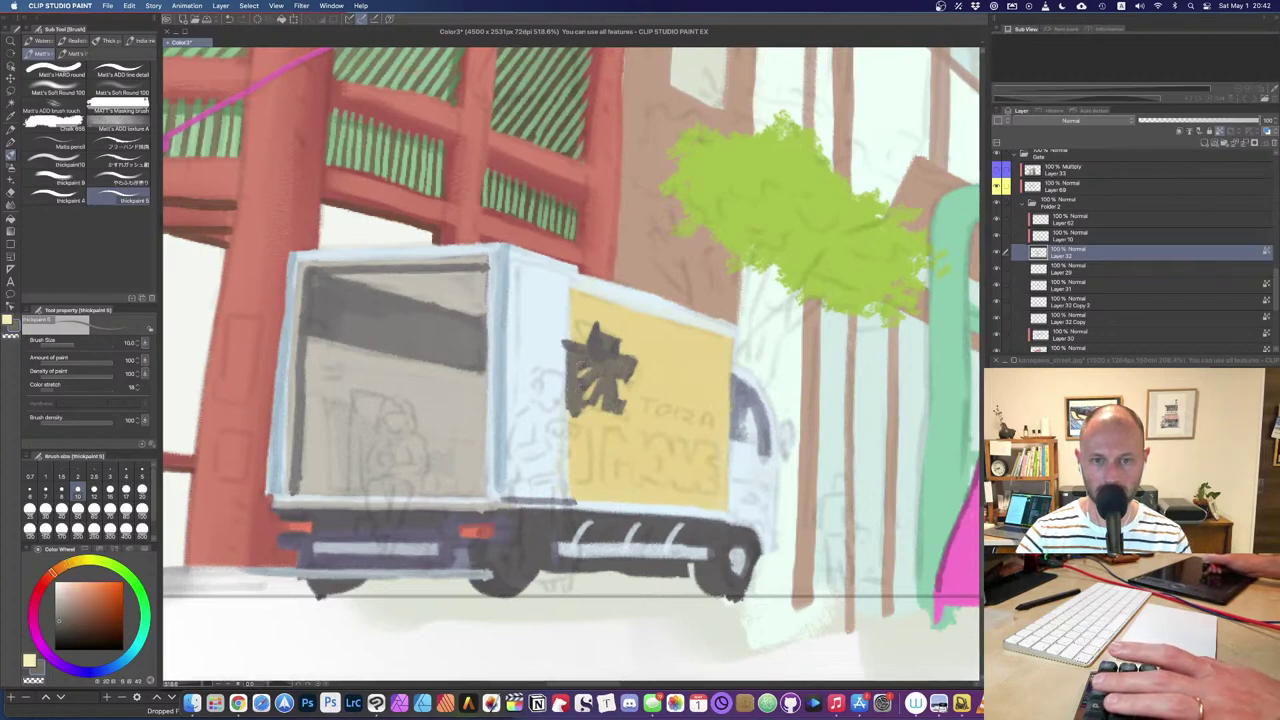
{"action": "key", "text": "super+z"}
{"action": "left_click", "coordinate": [584, 374], "text": "alt"}
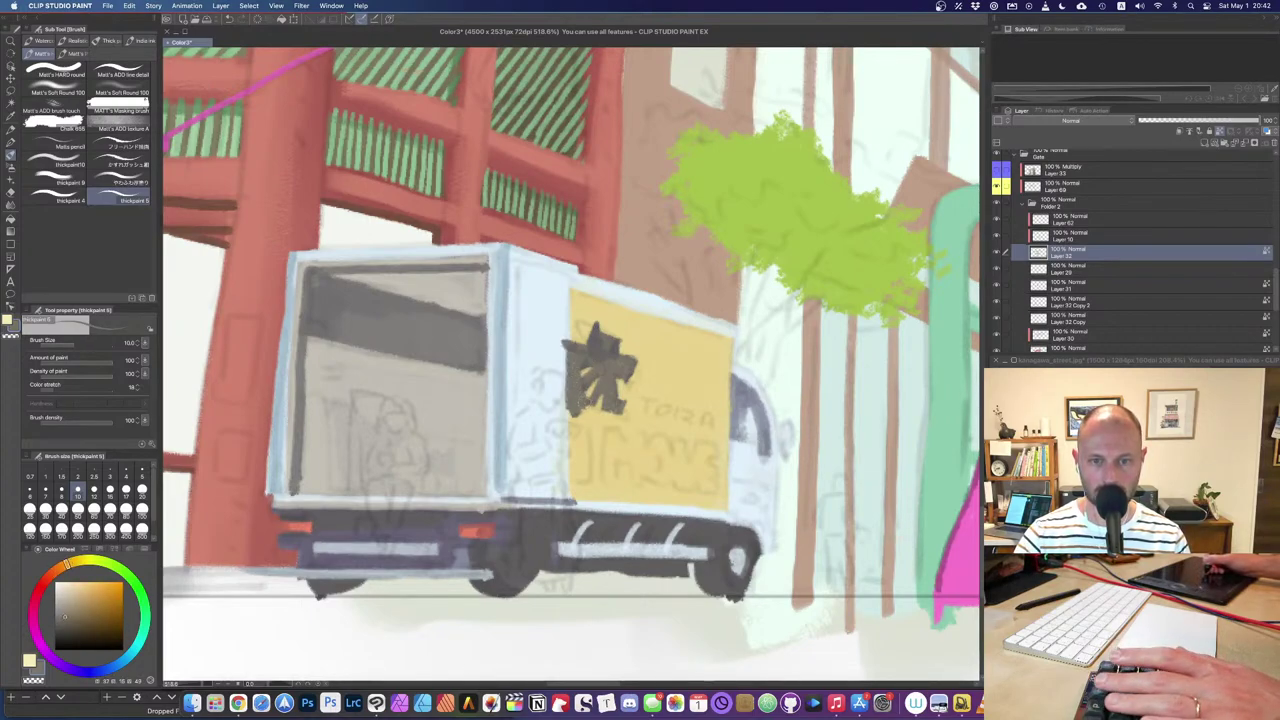
{"action": "left_click", "coordinate": [561, 382], "text": "alt"}
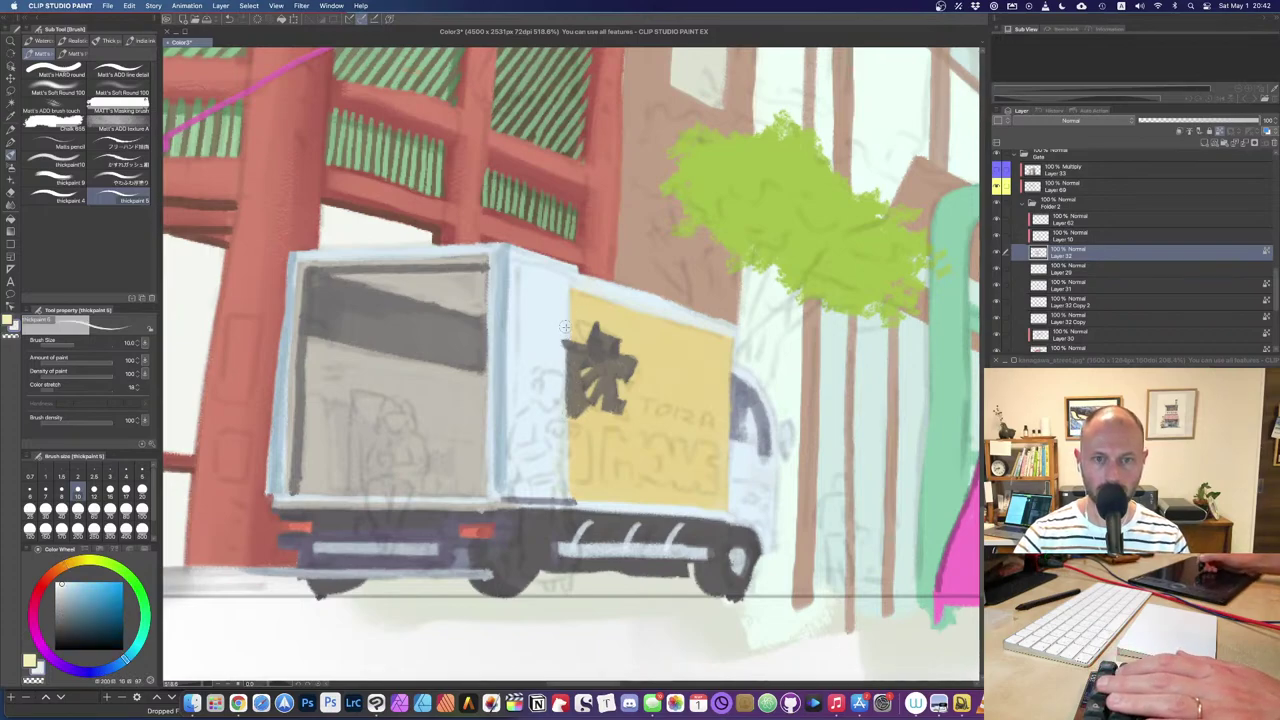
{"action": "left_click_drag", "start_coordinate": [569, 288], "coordinate": [569, 492]}
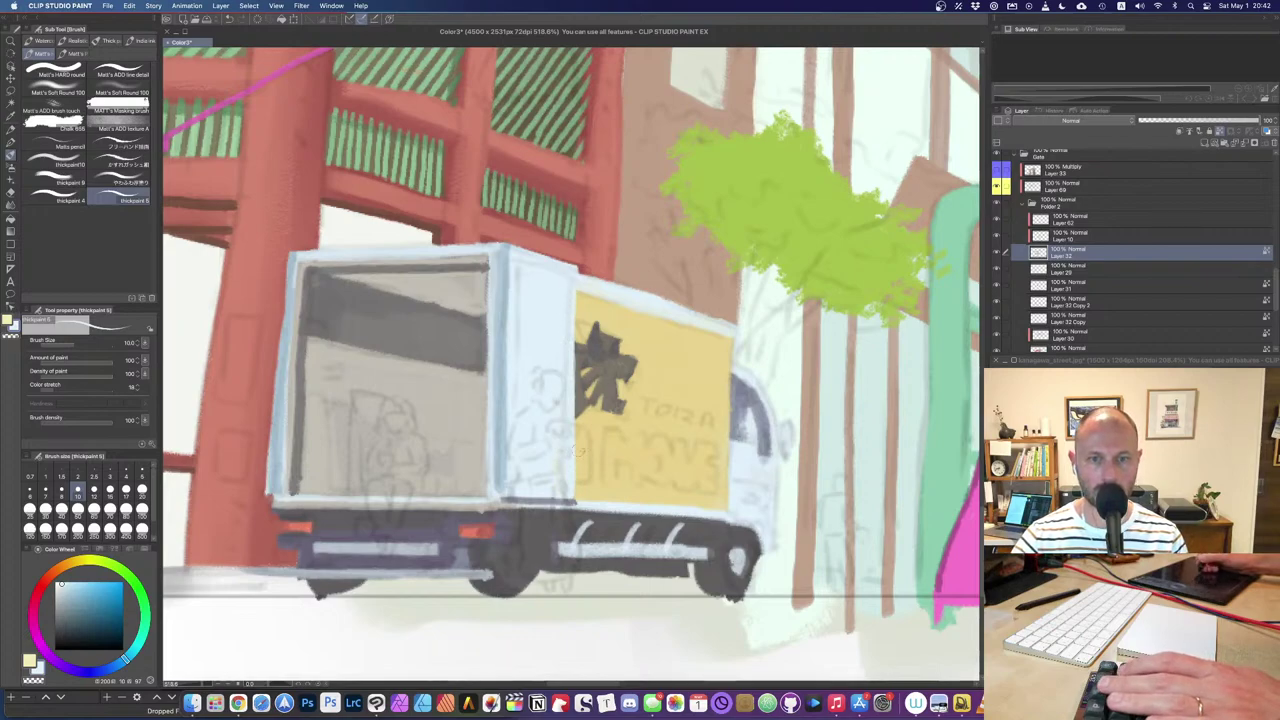
Step: Touch up the outline of the emblem's top and rear side with sampled colors
{"action": "left_click_drag", "start_coordinate": [699, 349], "coordinate": [595, 369]}
{"action": "left_click", "coordinate": [589, 337], "text": "alt"}
{"action": "left_click_drag", "start_coordinate": [488, 345], "coordinate": [501, 349]}
{"action": "left_click", "coordinate": [480, 356], "text": "alt"}
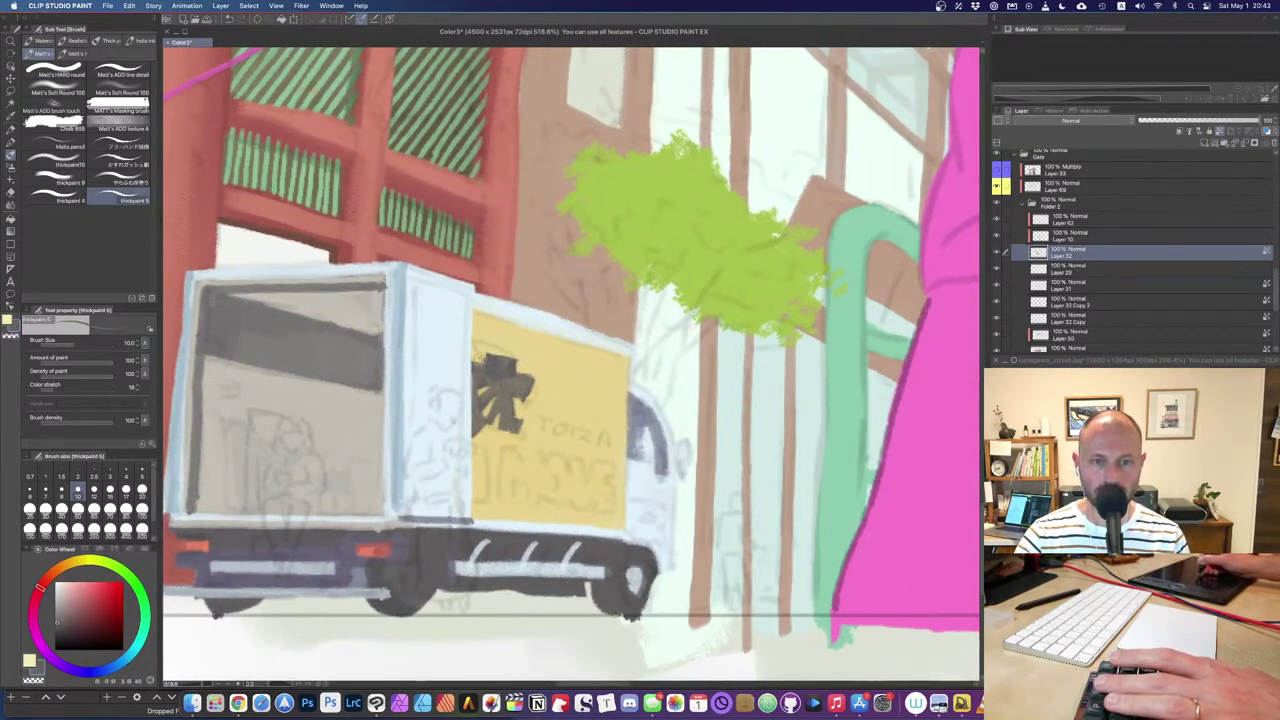
{"action": "left_click_drag", "start_coordinate": [482, 354], "coordinate": [470, 362]}
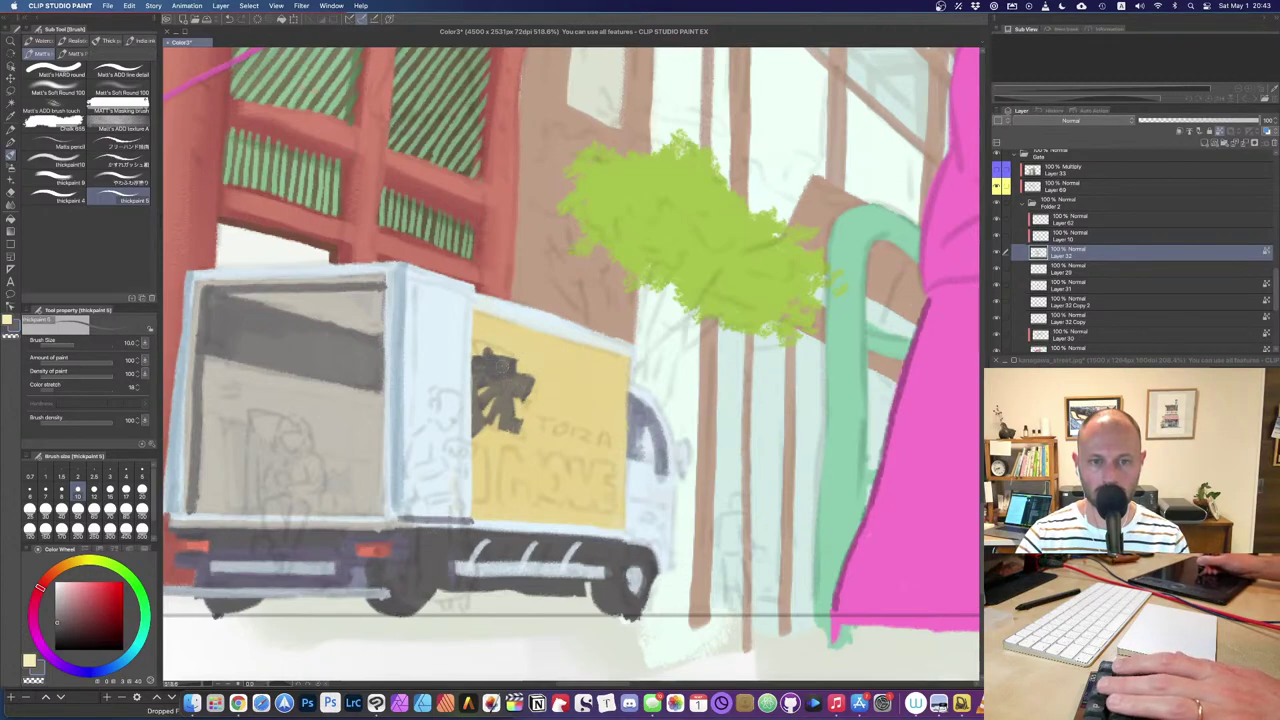
Step: Letter "IM" in the dark tone below the emblem at brush size 10
{"action": "scroll", "coordinate": [617, 421], "scroll_direction": "down", "scroll_amount": 2}
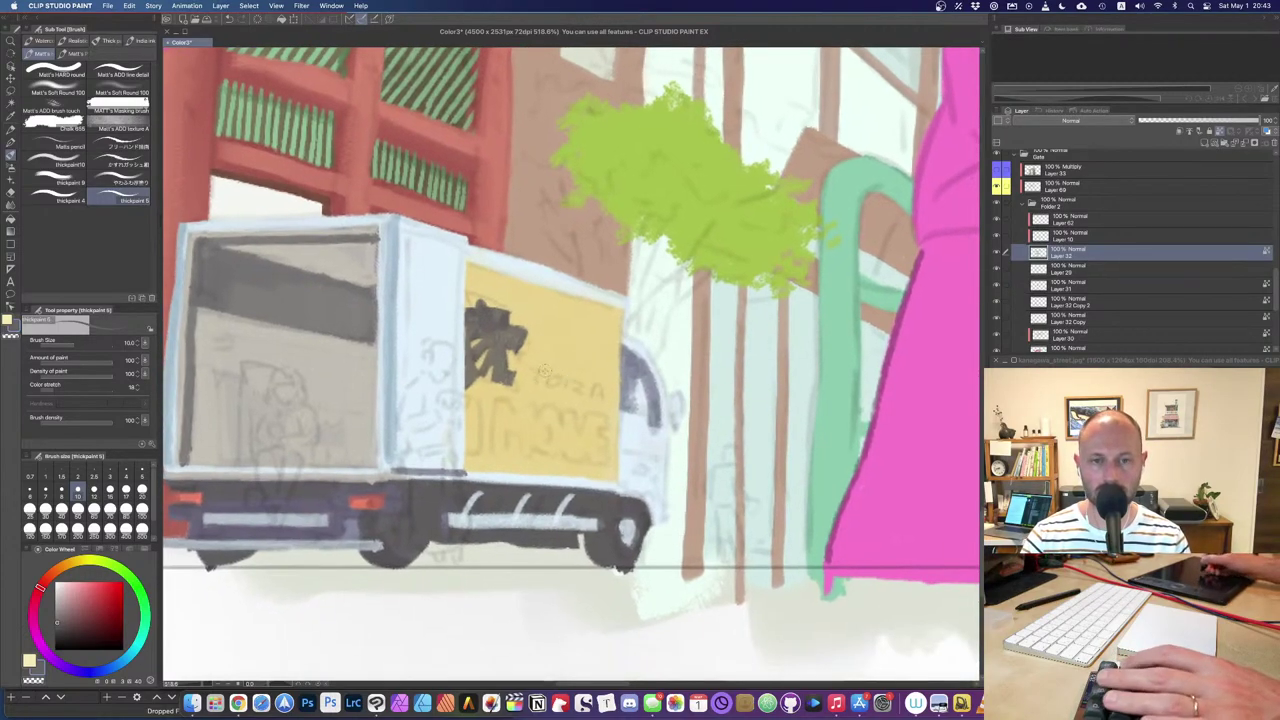
{"action": "left_click_drag", "start_coordinate": [494, 406], "coordinate": [494, 456]}
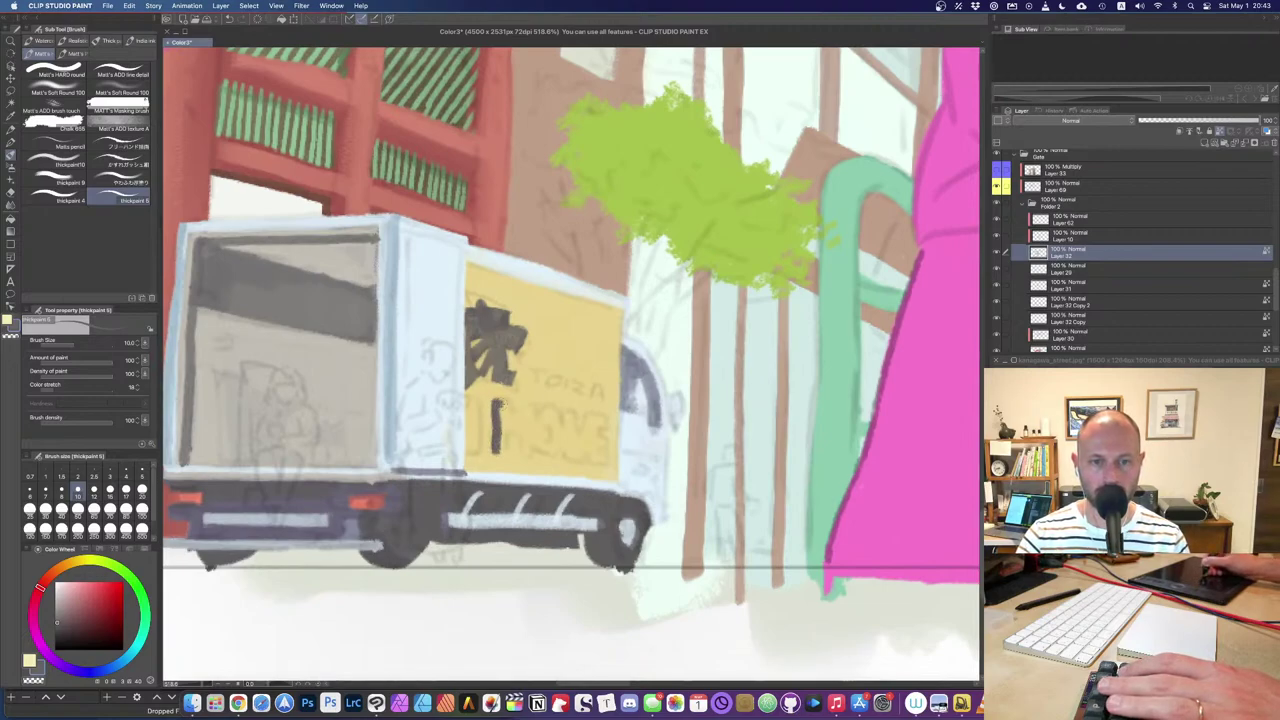
{"action": "mouse_move", "coordinate": [502, 408]}
{"action": "left_mouse_down"}
{"action": "mouse_move", "coordinate": [530, 405]}
{"action": "mouse_move", "coordinate": [530, 456]}
{"action": "left_mouse_up"}
{"action": "mouse_move", "coordinate": [496, 408]}
{"action": "left_mouse_down"}
{"action": "mouse_move", "coordinate": [516, 429]}
{"action": "mouse_move", "coordinate": [504, 456]}
{"action": "mouse_move", "coordinate": [476, 410]}
{"action": "mouse_move", "coordinate": [472, 450]}
{"action": "left_mouse_up"}
{"action": "mouse_move", "coordinate": [468, 398]}
{"action": "left_mouse_down"}
{"action": "mouse_move", "coordinate": [465, 452]}
{"action": "mouse_move", "coordinate": [481, 452]}
{"action": "left_mouse_up"}
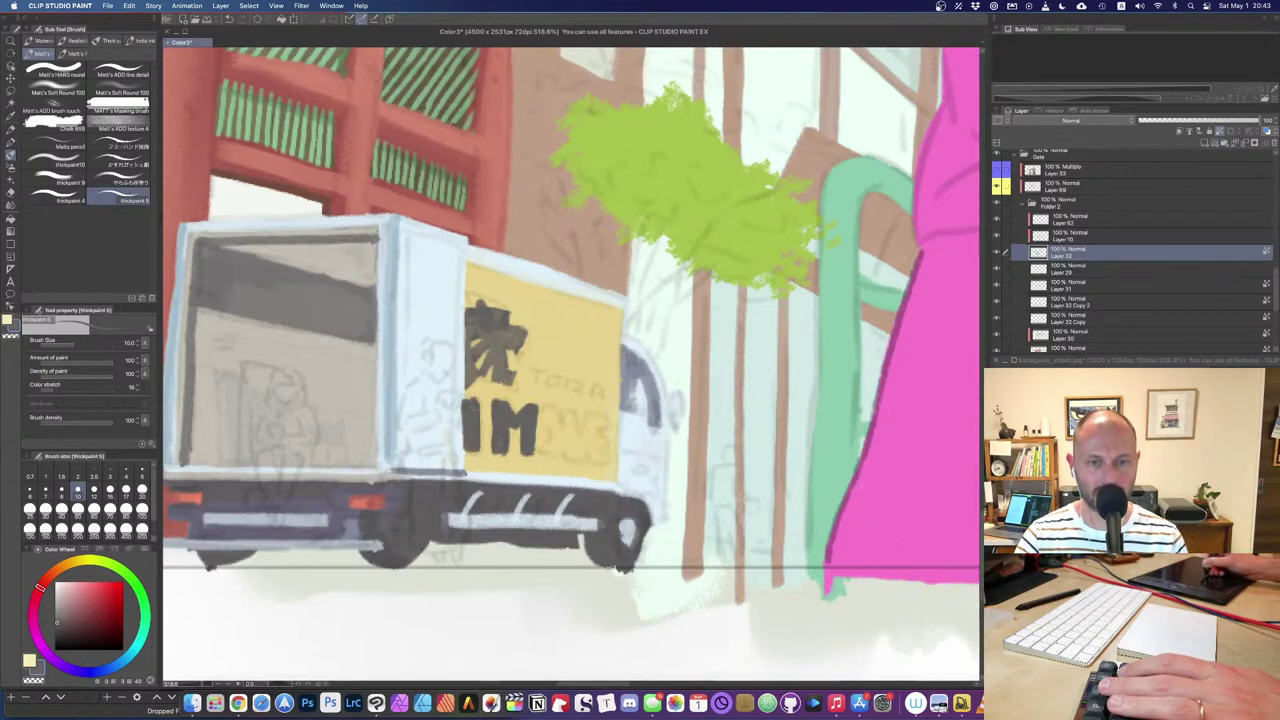
Step: Clean the panel edge beside the letter I with sampled pale blue and retouch the letter with sampled yellow and dark tones
{"action": "left_click", "coordinate": [454, 396], "text": "alt"}
{"action": "left_click_drag", "start_coordinate": [462, 388], "coordinate": [460, 458]}
{"action": "left_click", "coordinate": [478, 392], "text": "alt"}
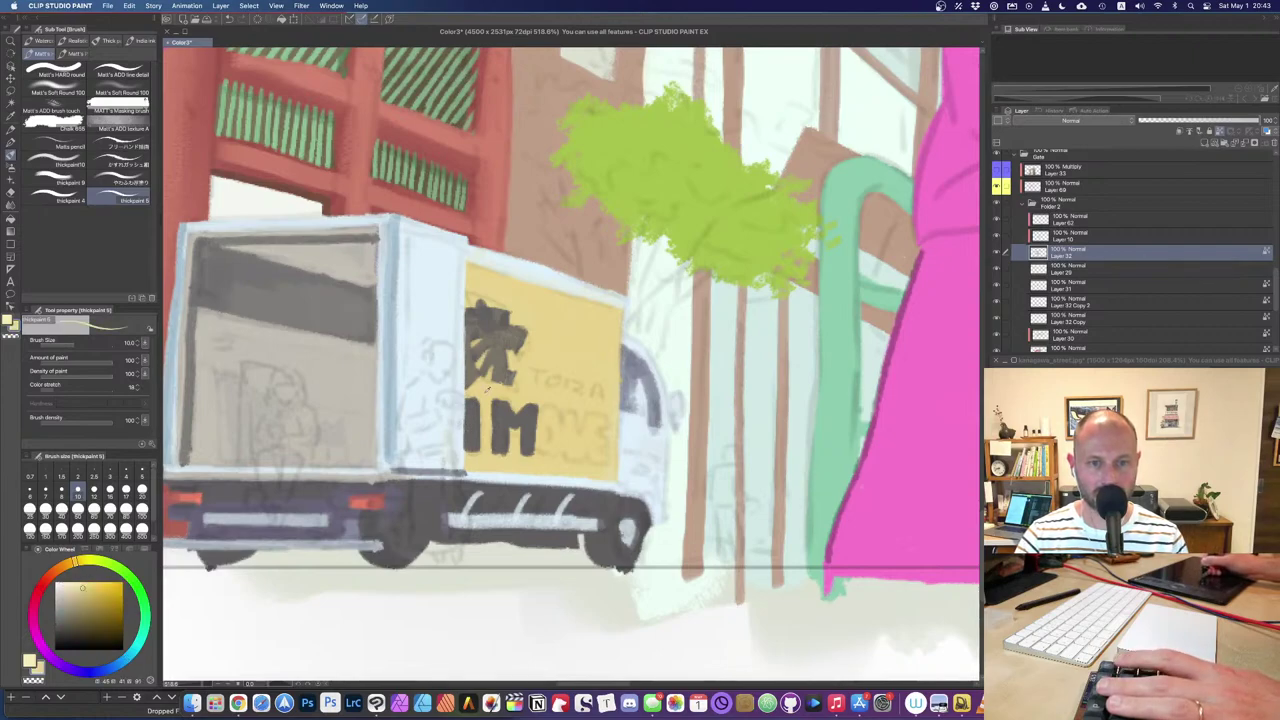
{"action": "left_click", "coordinate": [473, 425], "text": "alt"}
{"action": "mouse_move", "coordinate": [464, 396]}
{"action": "left_mouse_down"}
{"action": "mouse_move", "coordinate": [505, 403]}
{"action": "mouse_move", "coordinate": [466, 406]}
{"action": "left_mouse_up"}
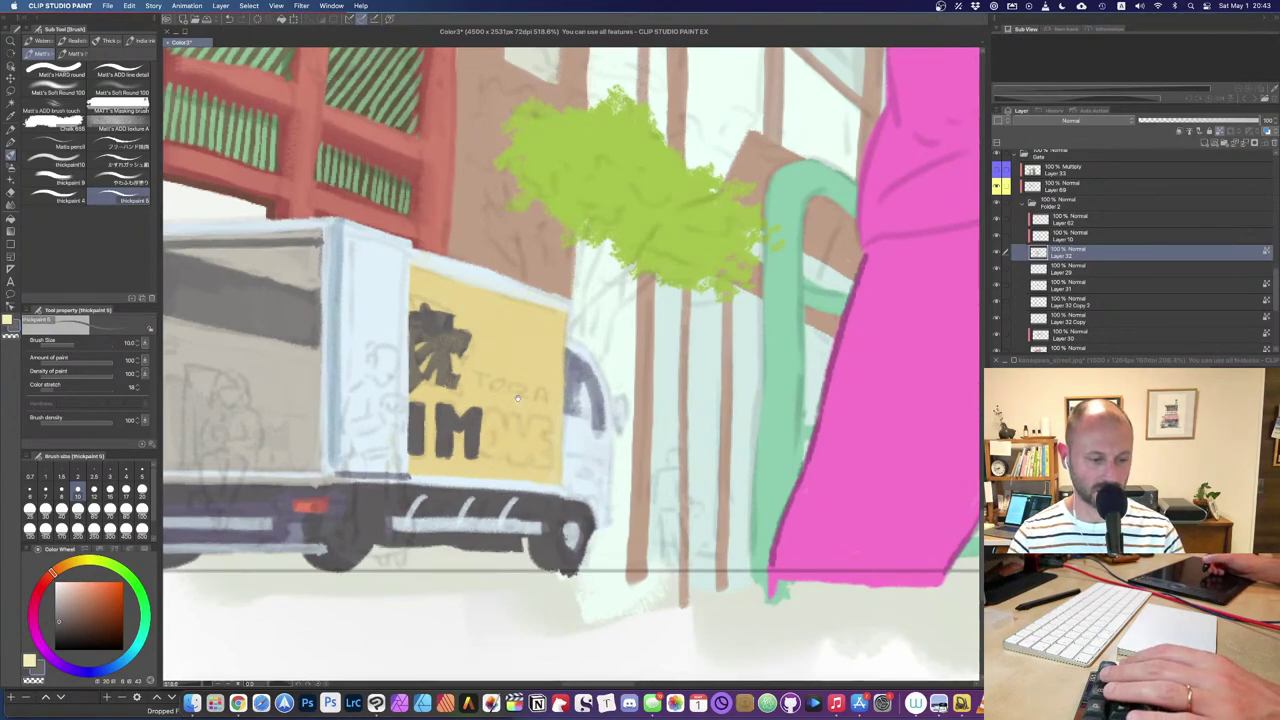
Step: Paint the dark letters O, V and E after the M to complete the word "MOVE" on the yellow panel
{"action": "left_click_drag", "start_coordinate": [521, 399], "coordinate": [498, 383]}
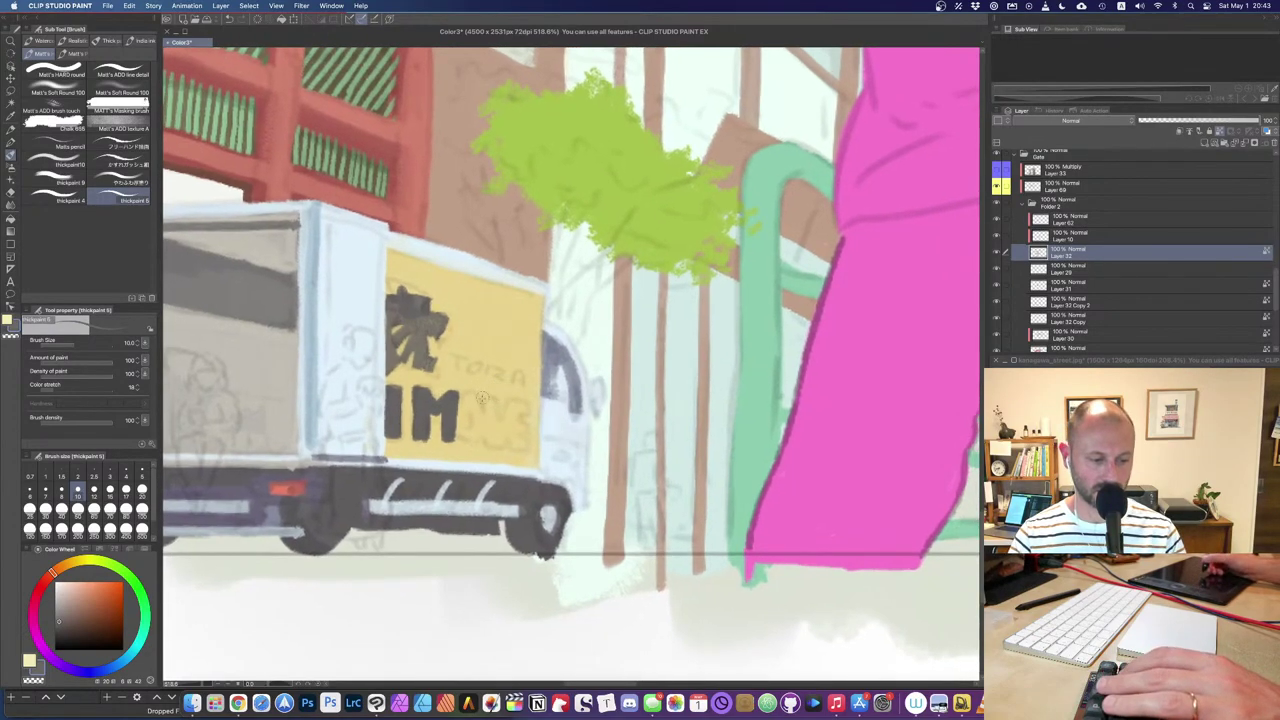
{"action": "scroll", "coordinate": [482, 398], "scroll_direction": "down", "scroll_amount": 2}
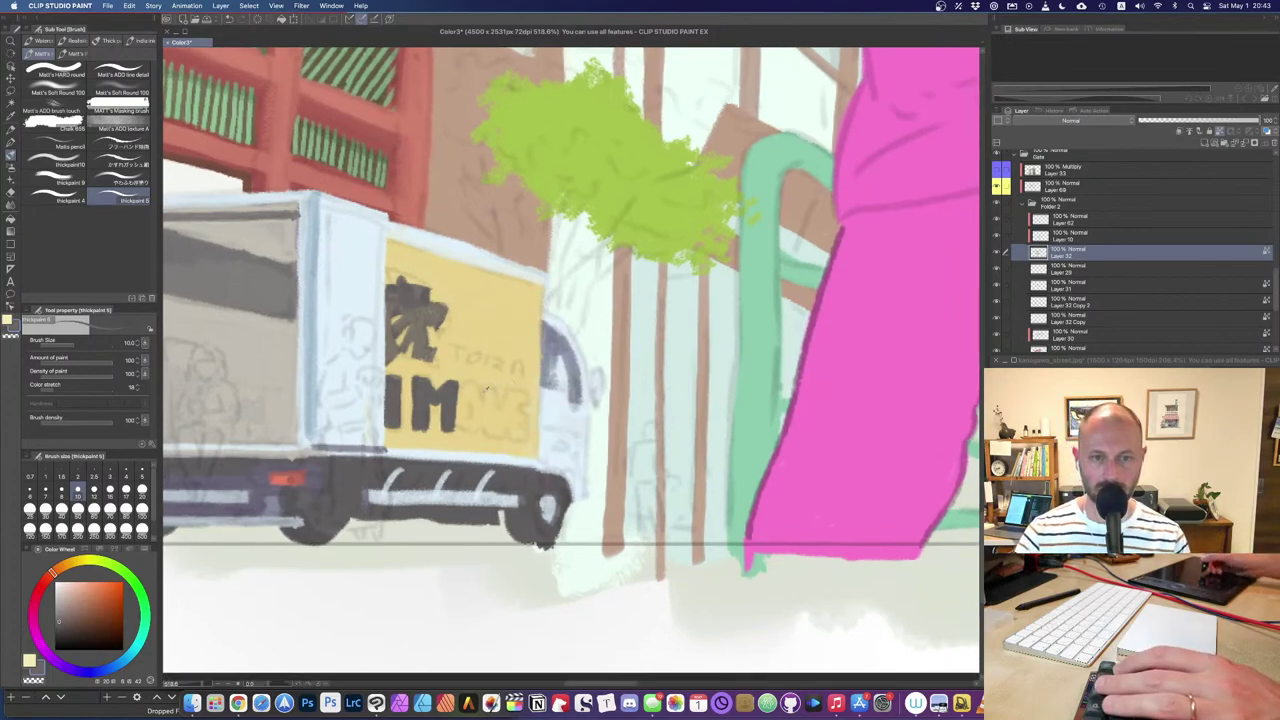
{"action": "left_click", "coordinate": [456, 391], "text": "alt"}
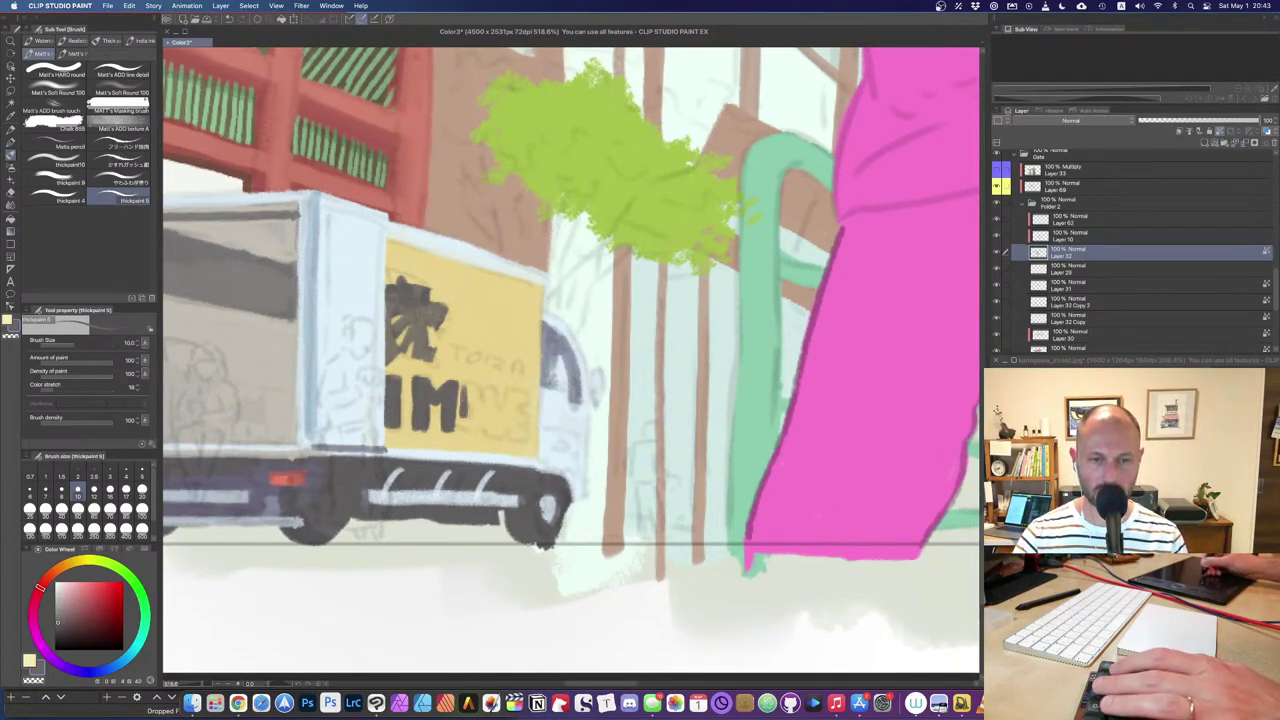
{"action": "left_click_drag", "start_coordinate": [466, 408], "coordinate": [478, 432]}
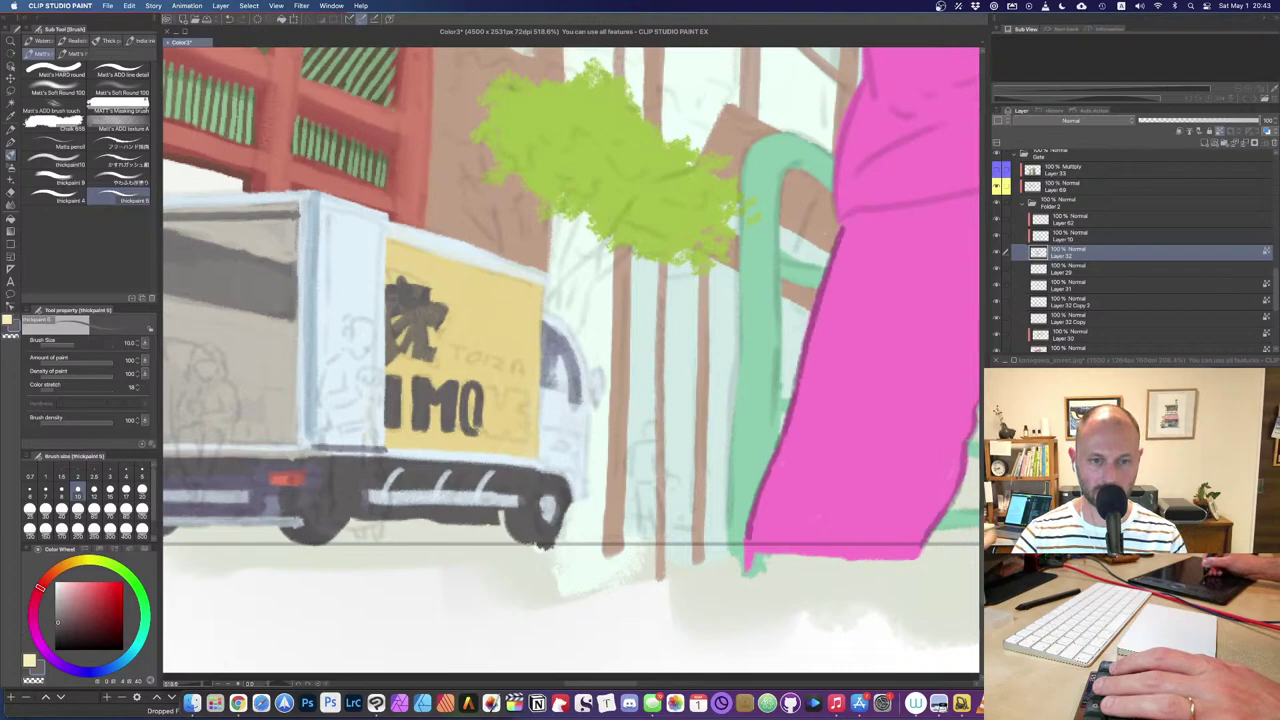
{"action": "mouse_move", "coordinate": [490, 387]}
{"action": "left_mouse_down"}
{"action": "mouse_move", "coordinate": [497, 428]}
{"action": "mouse_move", "coordinate": [516, 388]}
{"action": "mouse_move", "coordinate": [530, 412]}
{"action": "left_mouse_up"}
{"action": "mouse_move", "coordinate": [513, 420]}
{"action": "left_mouse_down"}
{"action": "mouse_move", "coordinate": [530, 421]}
{"action": "mouse_move", "coordinate": [514, 440]}
{"action": "mouse_move", "coordinate": [530, 440]}
{"action": "left_mouse_up"}
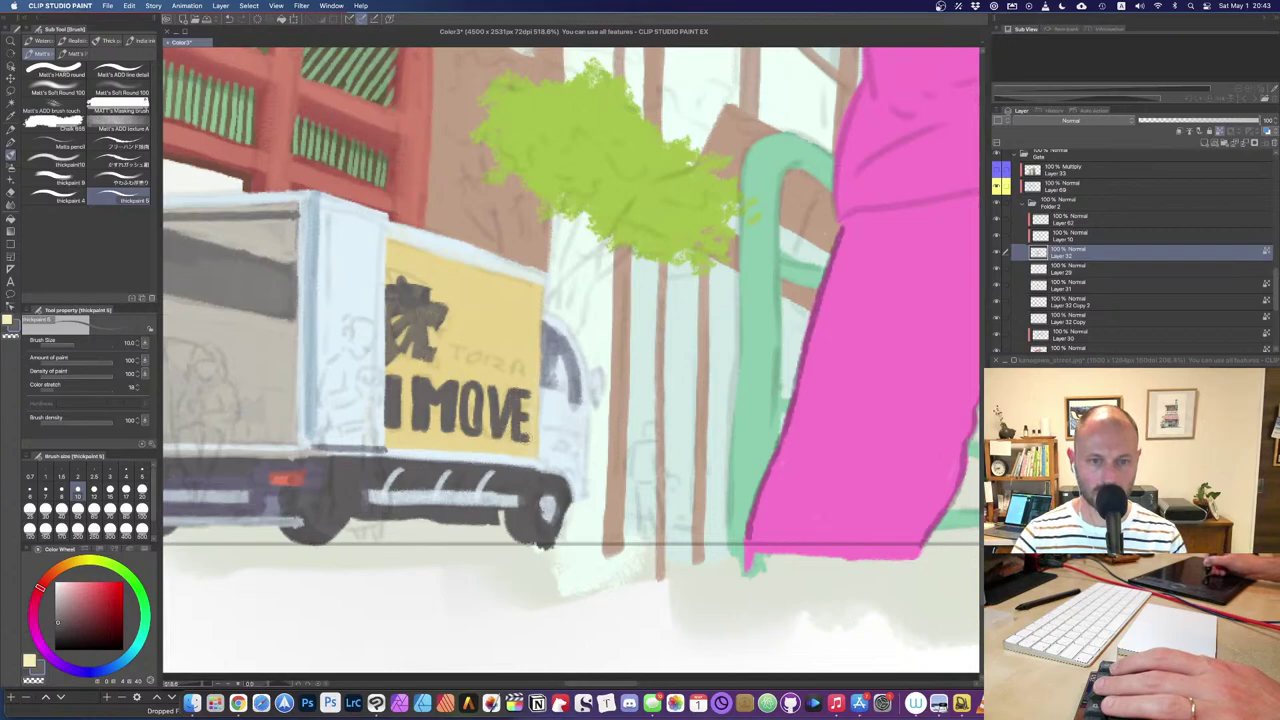
Step: Paint over the letter M with sampled panel yellow at brush size 17
{"action": "left_click", "coordinate": [446, 374], "text": "alt"}
{"action": "key", "text": "bracketright"}
{"action": "key", "text": "bracketright"}
{"action": "key", "text": "bracketright"}
{"action": "mouse_move", "coordinate": [442, 384]}
{"action": "left_mouse_down"}
{"action": "mouse_move", "coordinate": [447, 430]}
{"action": "mouse_move", "coordinate": [450, 402]}
{"action": "mouse_move", "coordinate": [421, 424]}
{"action": "left_mouse_up"}
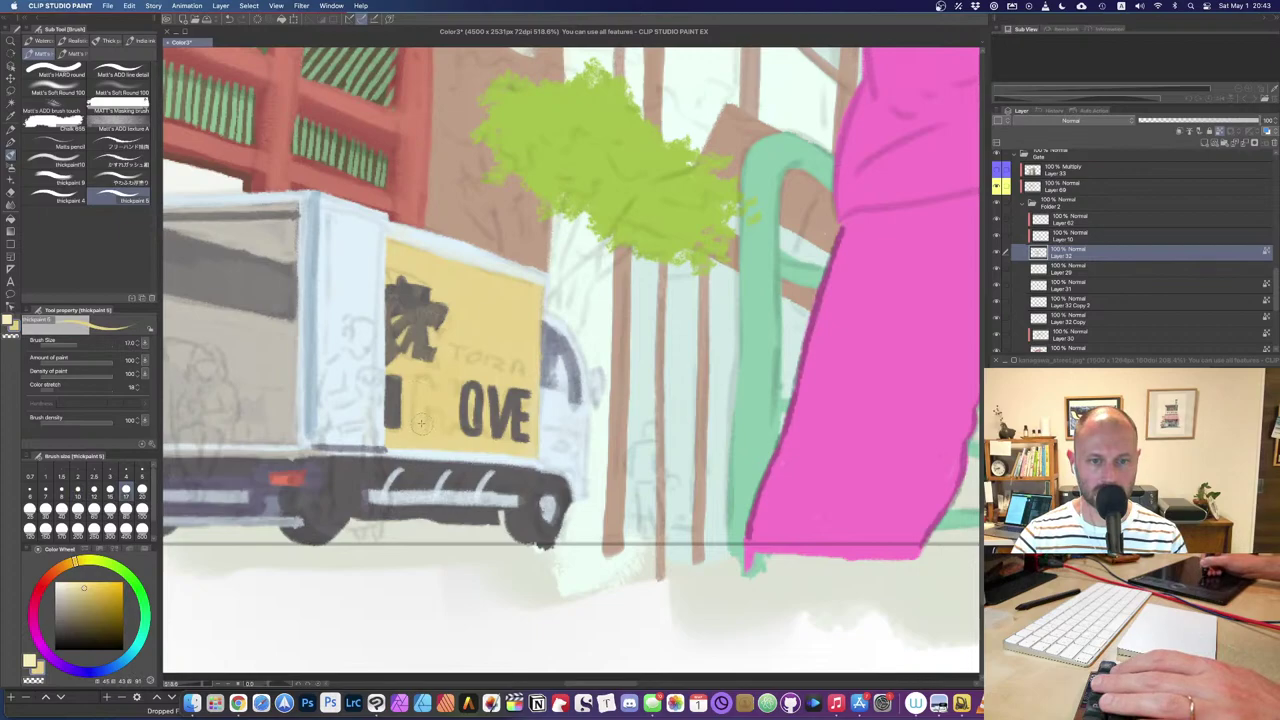
Step: Repaint the letter M between the I and the O in the sampled dark tone at brush size 10
{"action": "left_click", "coordinate": [501, 400], "text": "alt"}
{"action": "left_click_drag", "start_coordinate": [449, 382], "coordinate": [452, 428]}
{"action": "key", "text": "super+z"}
{"action": "key", "text": "bracketleft"}
{"action": "mouse_move", "coordinate": [449, 380]}
{"action": "left_mouse_down"}
{"action": "mouse_move", "coordinate": [448, 429]}
{"action": "mouse_move", "coordinate": [435, 400]}
{"action": "mouse_move", "coordinate": [423, 433]}
{"action": "mouse_move", "coordinate": [443, 396]}
{"action": "left_mouse_up"}
{"action": "key", "text": "bracketleft"}
{"action": "key", "text": "bracketleft"}
{"action": "left_click", "coordinate": [440, 372], "text": "alt"}
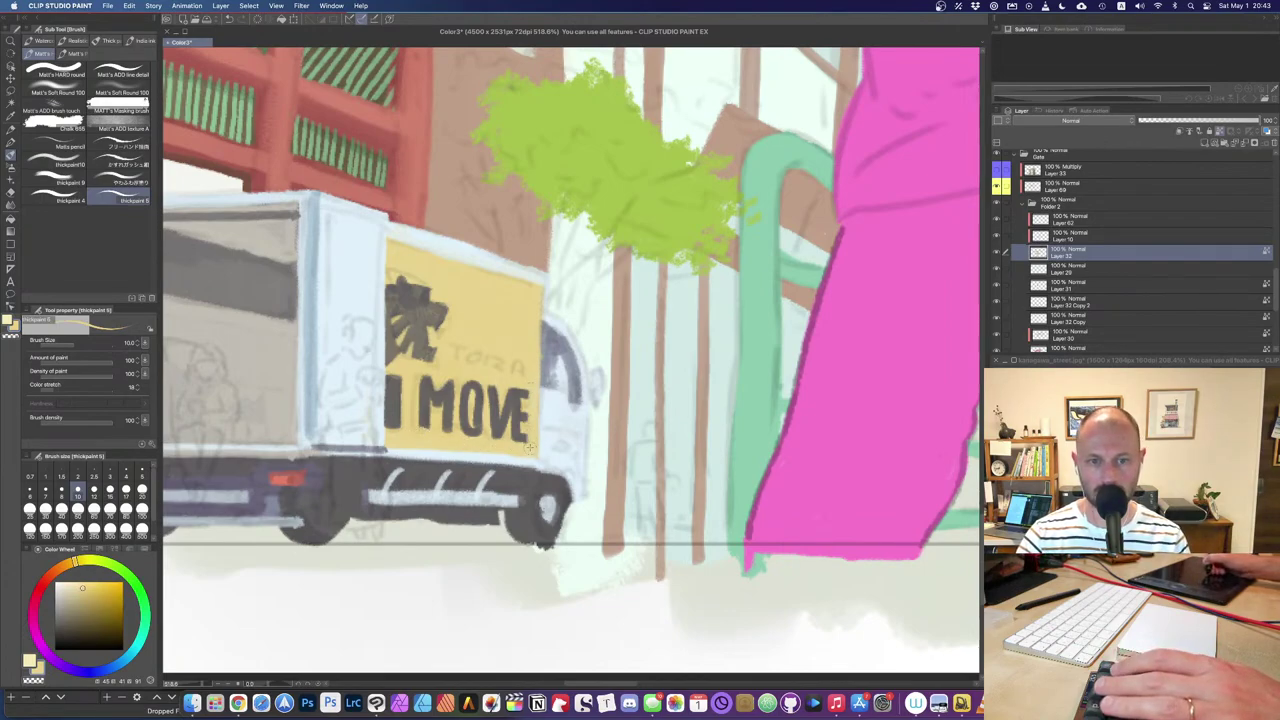
Step: Letter "TORA" in the sampled dark tone above "MOVE" at brush size 8
{"action": "left_click", "coordinate": [464, 362], "text": "alt"}
{"action": "key", "text": "bracketleft"}
{"action": "left_click_drag", "start_coordinate": [453, 352], "coordinate": [512, 369]}
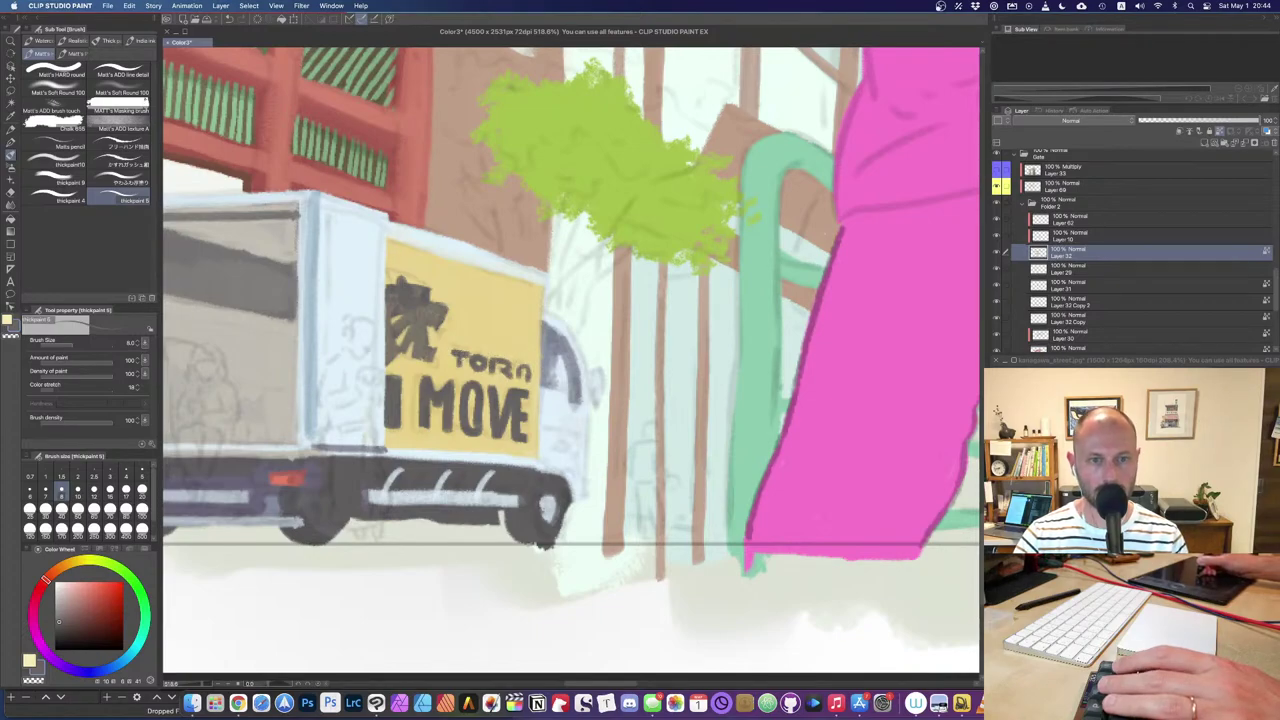
Step: Check how the truck's lettering reads within the whole street illustration
{"action": "left_click_drag", "start_coordinate": [552, 367], "coordinate": [560, 323]}
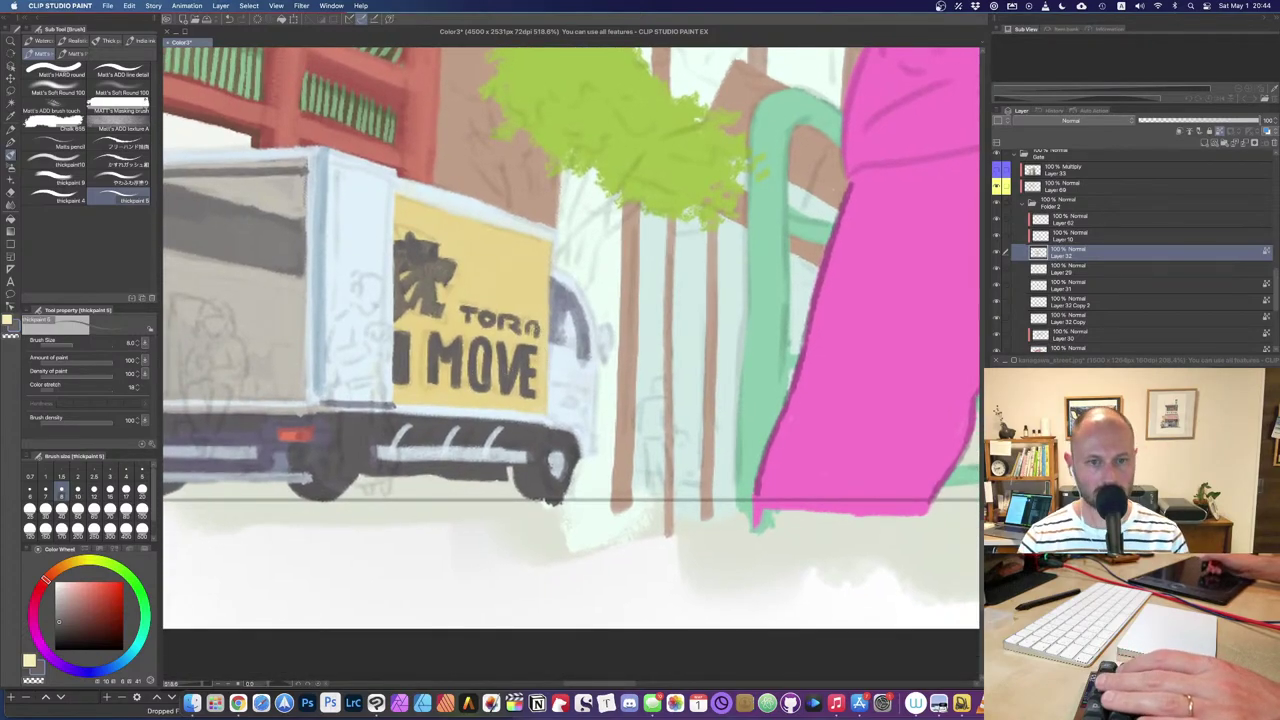
{"action": "key", "text": "super+minus"}
{"action": "key", "text": "super+minus"}
{"action": "key", "text": "super+minus"}
{"action": "key", "text": "super+minus"}
{"action": "key", "text": "super+minus"}
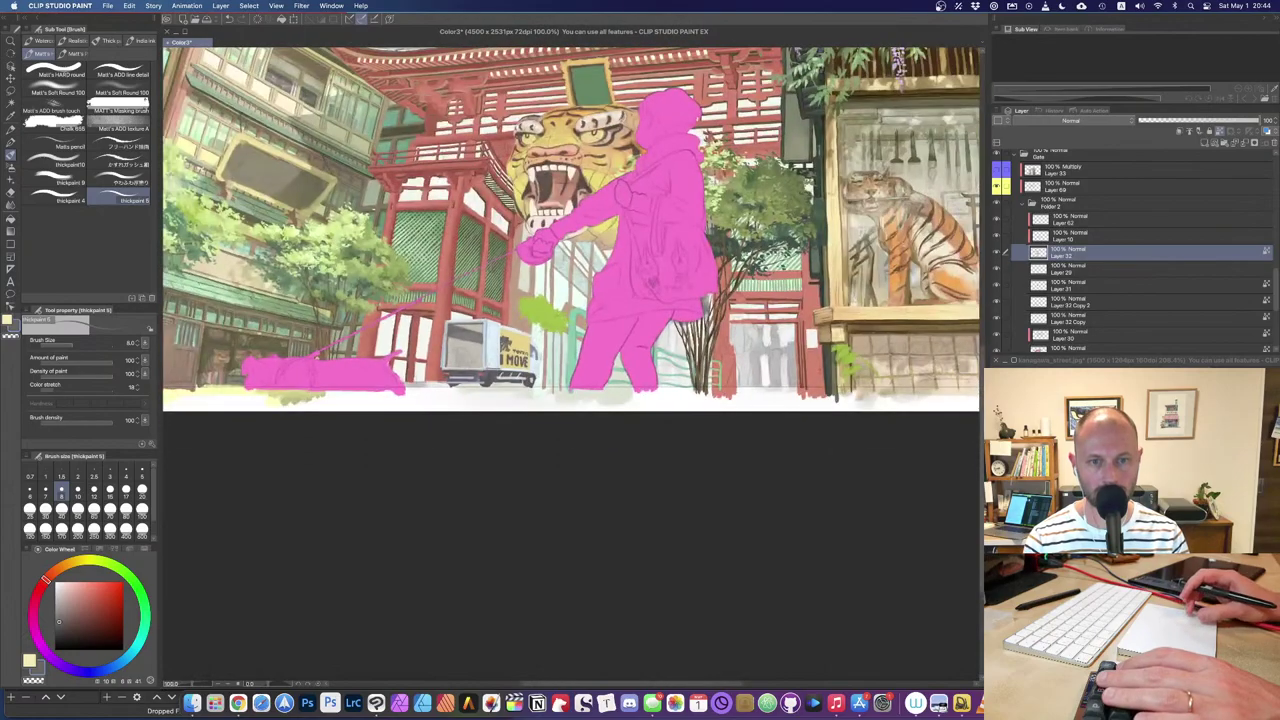
{"action": "scroll", "coordinate": [571, 229], "scroll_direction": "down", "scroll_amount": 5}
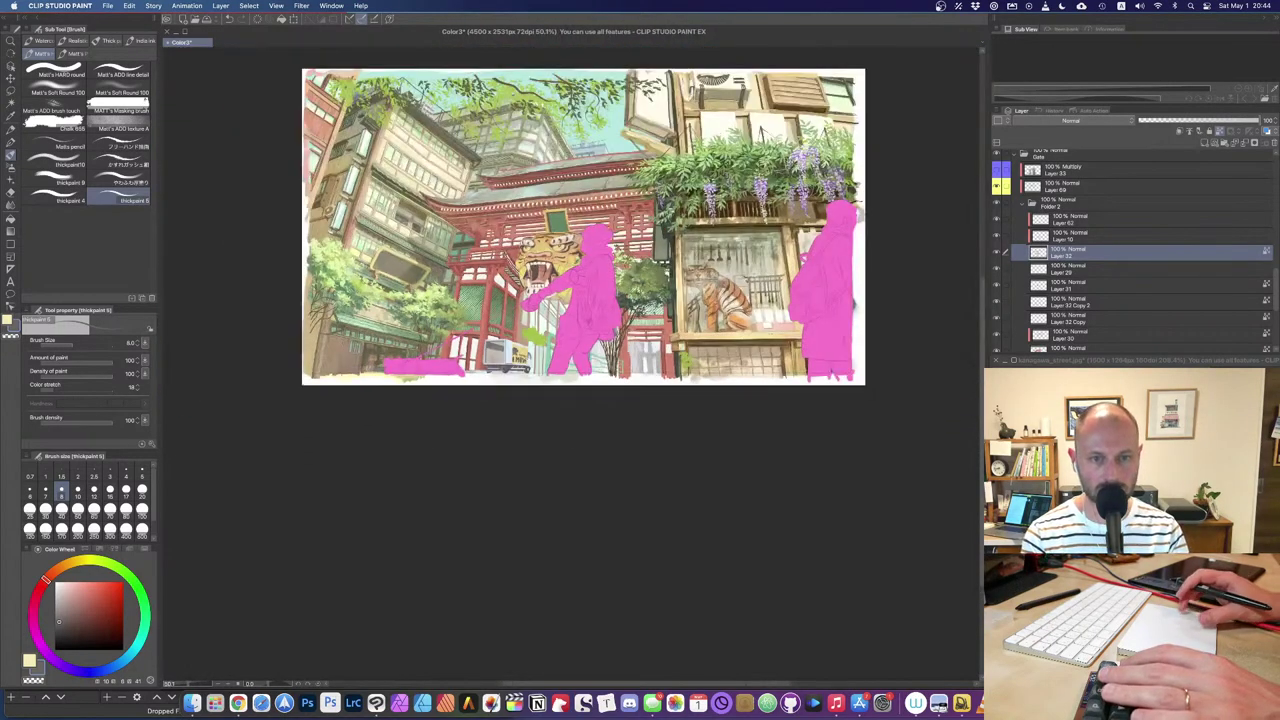
{"action": "scroll", "coordinate": [505, 352], "scroll_direction": "up", "scroll_amount": 10}
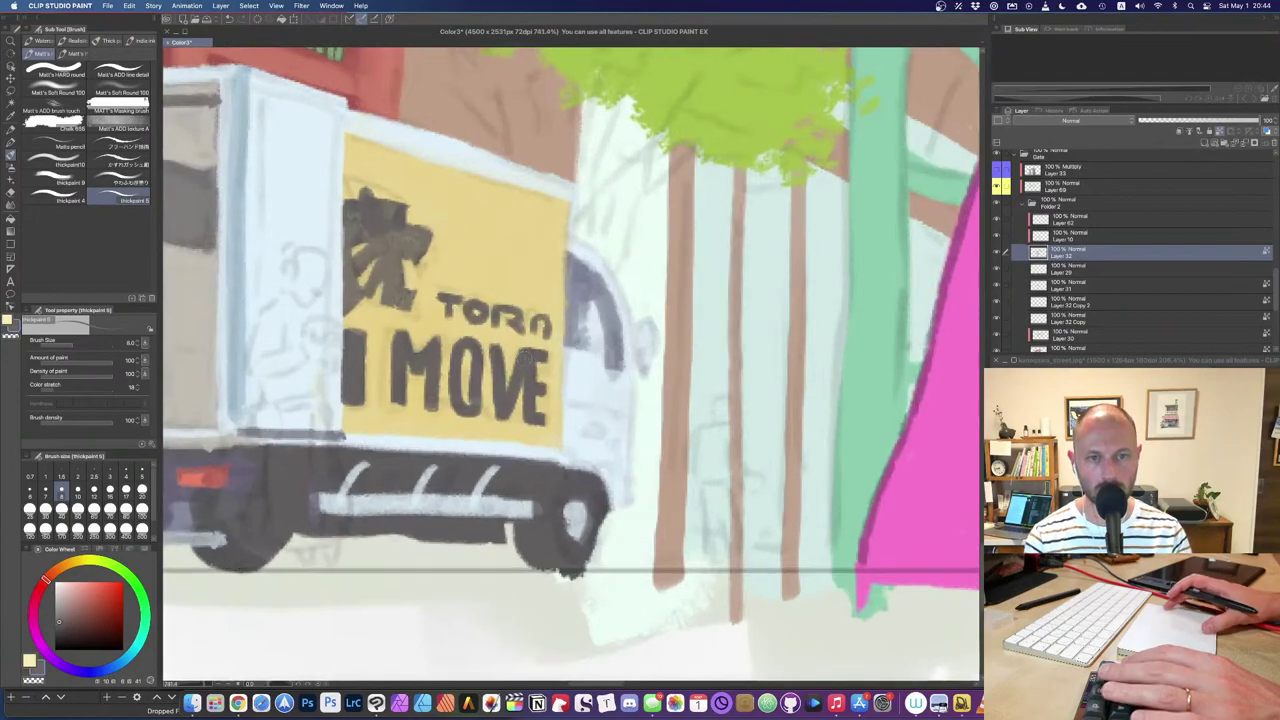
Step: Paint a grey-blue shadow line along the upper edge of the yellow side panel
{"action": "left_click_drag", "start_coordinate": [525, 358], "coordinate": [661, 534]}
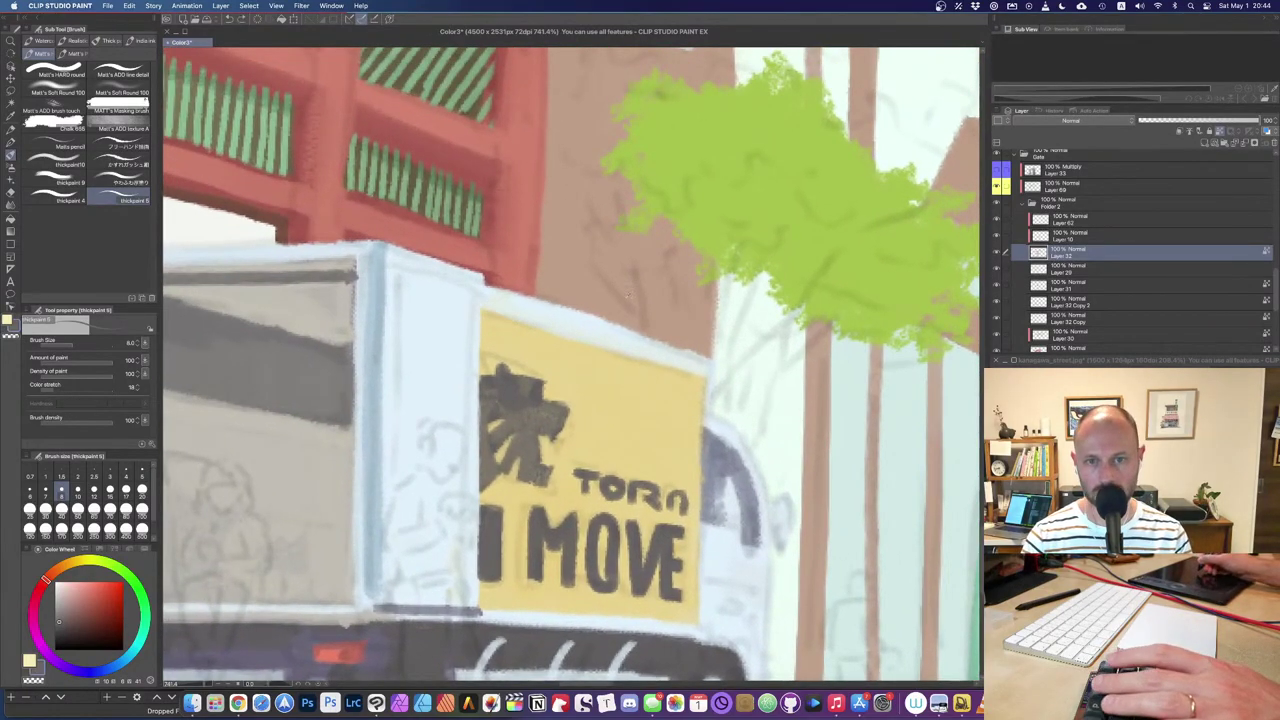
{"action": "left_click", "coordinate": [603, 312], "text": "alt"}
{"action": "left_click", "coordinate": [1064, 455]}
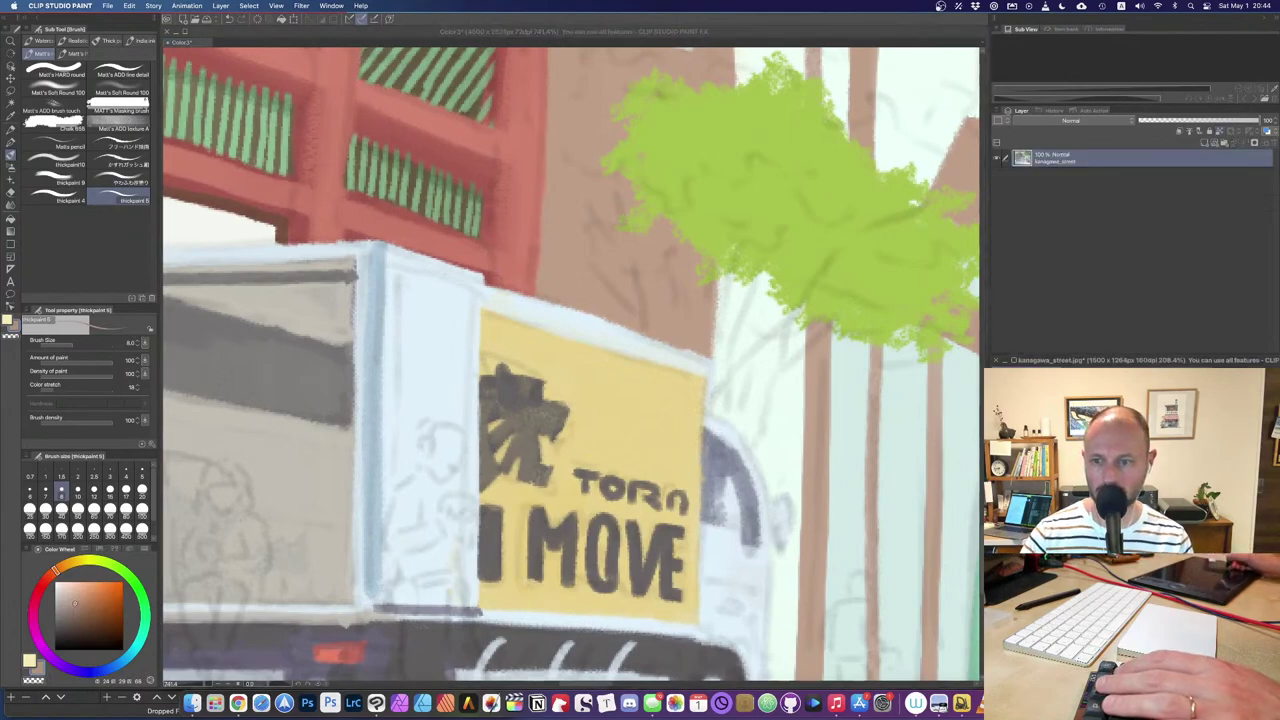
{"action": "left_click", "coordinate": [1064, 455], "text": "alt"}
{"action": "left_click", "coordinate": [497, 321]}
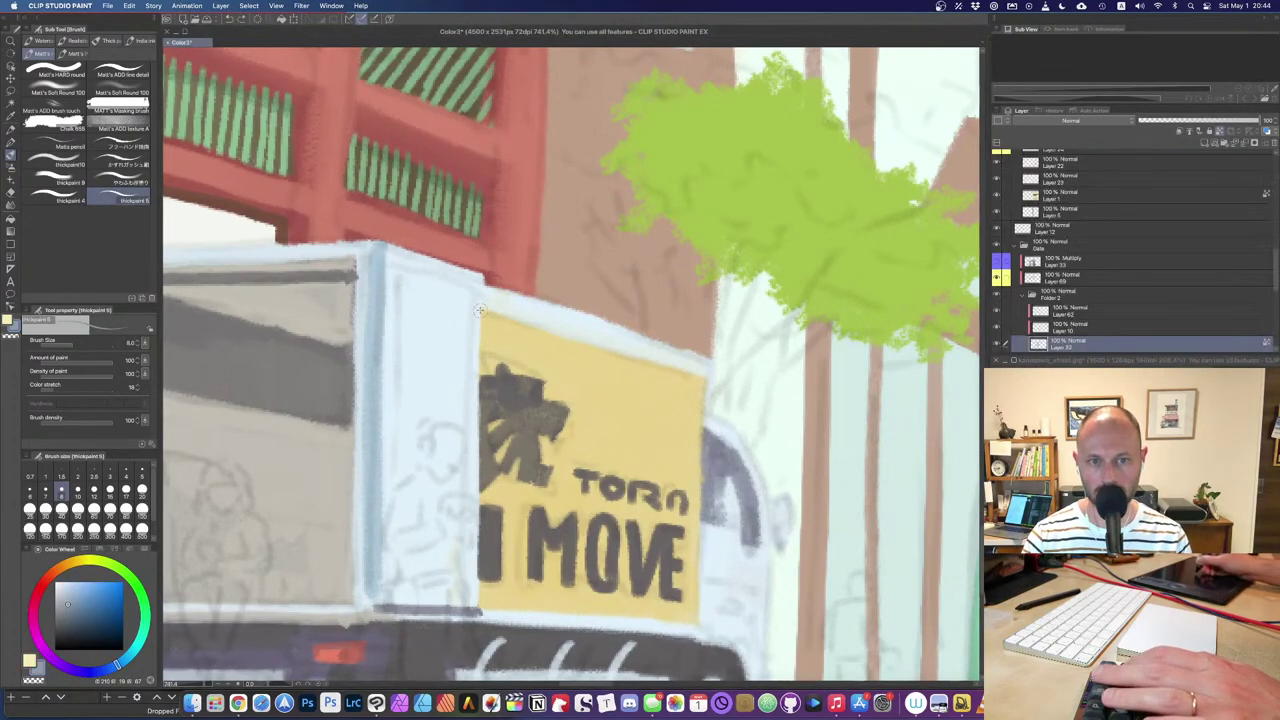
{"action": "left_click_drag", "start_coordinate": [484, 308], "coordinate": [704, 373]}
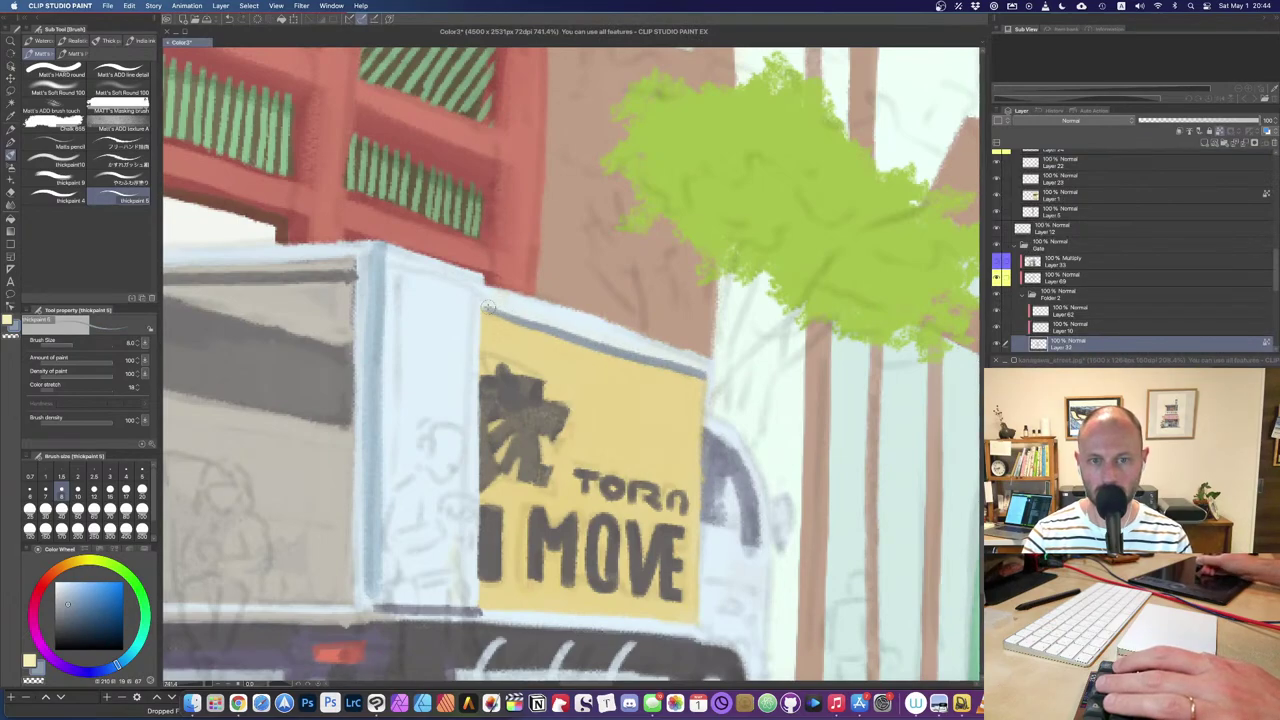
Step: Outline the narrow pale panel beside the yellow one with grey-blue lines down both of its sides
{"action": "mouse_move", "coordinate": [402, 266]}
{"action": "left_mouse_down"}
{"action": "mouse_move", "coordinate": [455, 283]}
{"action": "mouse_move", "coordinate": [407, 271]}
{"action": "mouse_move", "coordinate": [469, 293]}
{"action": "mouse_move", "coordinate": [465, 404]}
{"action": "left_mouse_up"}
{"action": "key", "text": "super+z"}
{"action": "key", "text": "super+z"}
{"action": "mouse_move", "coordinate": [470, 294]}
{"action": "left_mouse_down"}
{"action": "mouse_move", "coordinate": [465, 383]}
{"action": "mouse_move", "coordinate": [469, 291]}
{"action": "mouse_move", "coordinate": [466, 444]}
{"action": "left_mouse_up"}
{"action": "key", "text": "super+z"}
{"action": "key", "text": "super+z"}
{"action": "mouse_move", "coordinate": [466, 289]}
{"action": "left_mouse_down"}
{"action": "mouse_move", "coordinate": [466, 589]}
{"action": "mouse_move", "coordinate": [465, 539]}
{"action": "mouse_move", "coordinate": [461, 600]}
{"action": "left_mouse_up"}
{"action": "left_click", "coordinate": [474, 472], "text": "alt"}
{"action": "left_click", "coordinate": [468, 490], "text": "alt"}
{"action": "left_click_drag", "start_coordinate": [466, 289], "coordinate": [463, 312]}
{"action": "left_click_drag", "start_coordinate": [398, 270], "coordinate": [391, 578]}
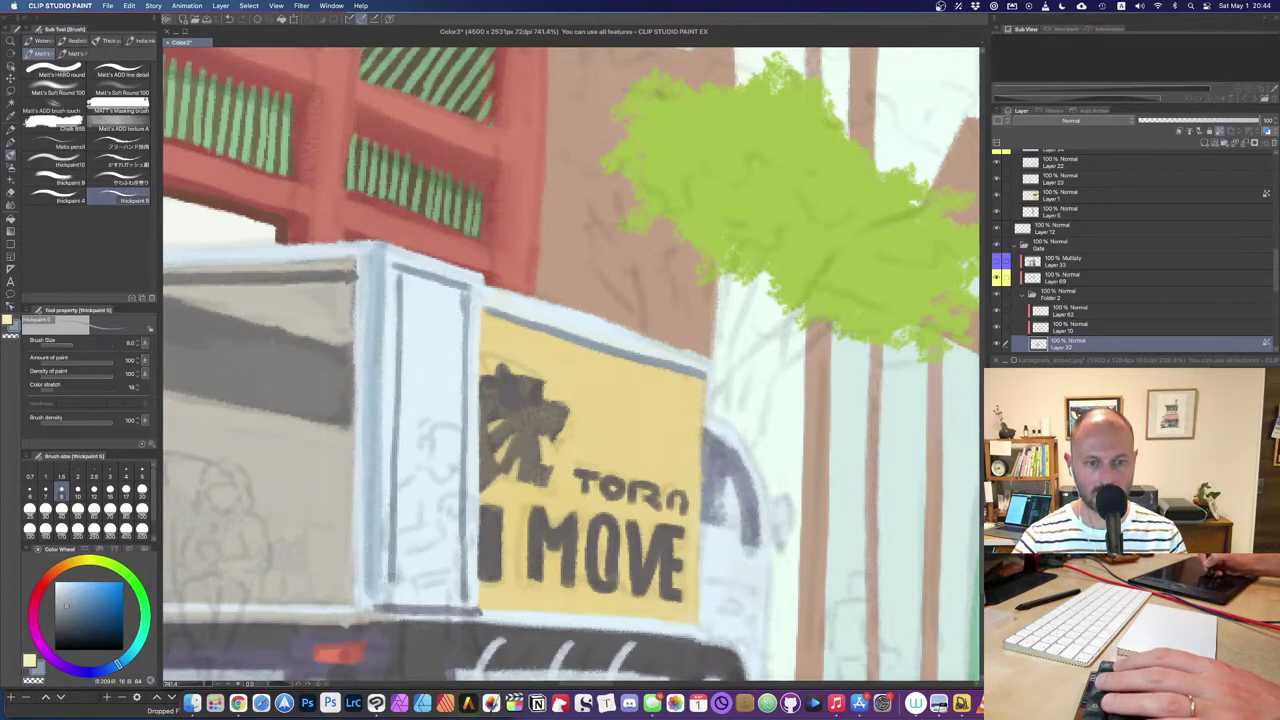
Step: Line the truck box's rear corner post in grey-blue and brighten its inner edge with sampled pale blue at brush size 10
{"action": "left_click_drag", "start_coordinate": [391, 440], "coordinate": [444, 413]}
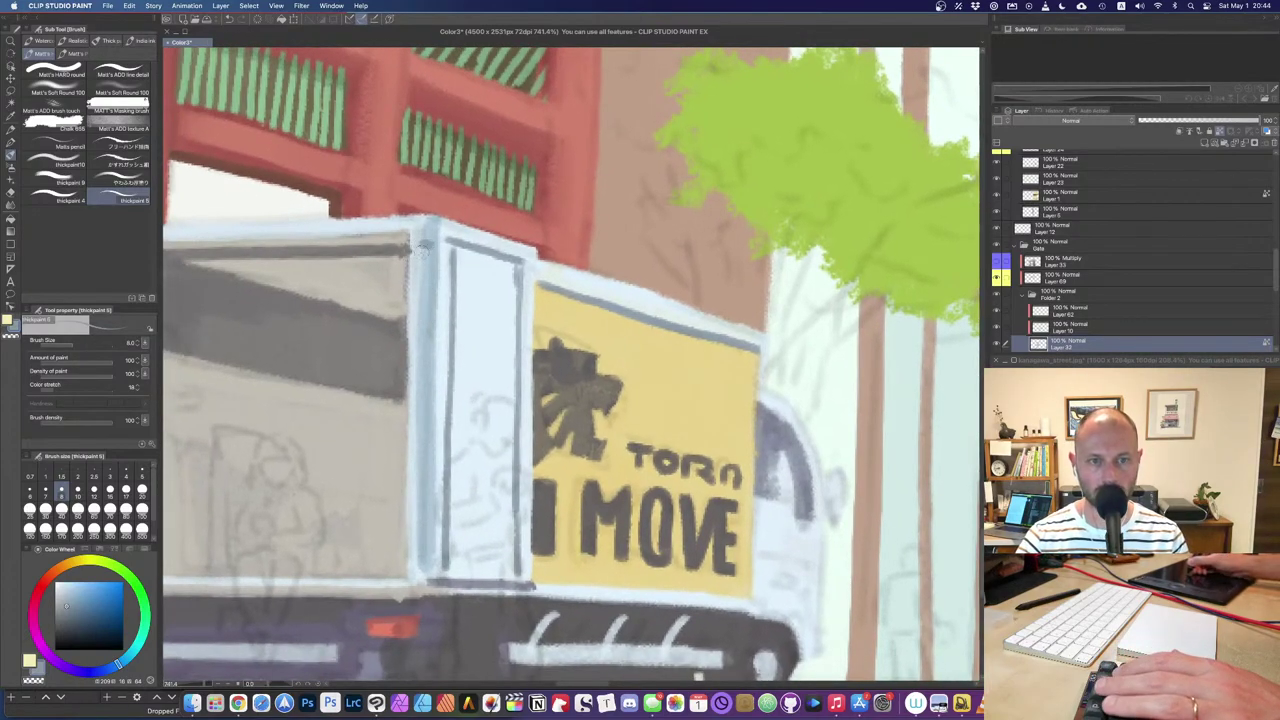
{"action": "left_click_drag", "start_coordinate": [420, 226], "coordinate": [416, 574]}
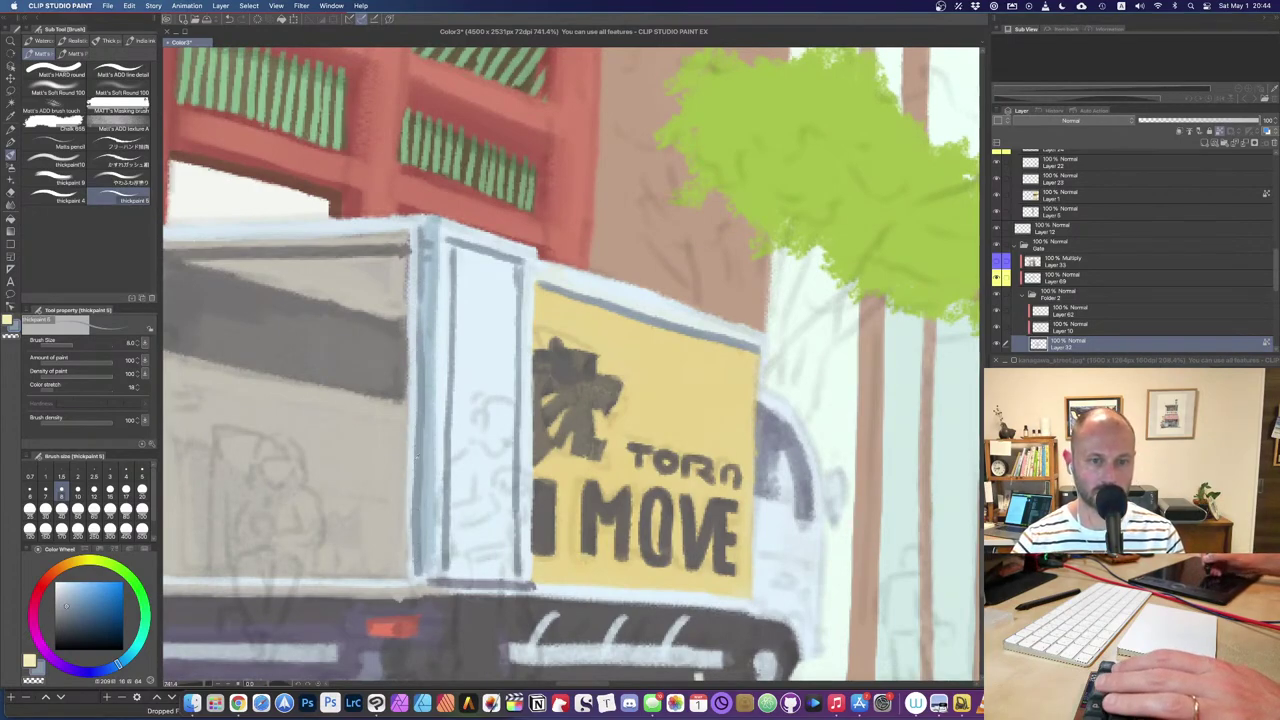
{"action": "left_click", "coordinate": [410, 445], "text": "alt"}
{"action": "left_click_drag", "start_coordinate": [413, 488], "coordinate": [406, 540]}
{"action": "left_click", "coordinate": [470, 313], "text": "alt"}
{"action": "key", "text": "]"}
{"action": "left_click_drag", "start_coordinate": [411, 235], "coordinate": [412, 580]}
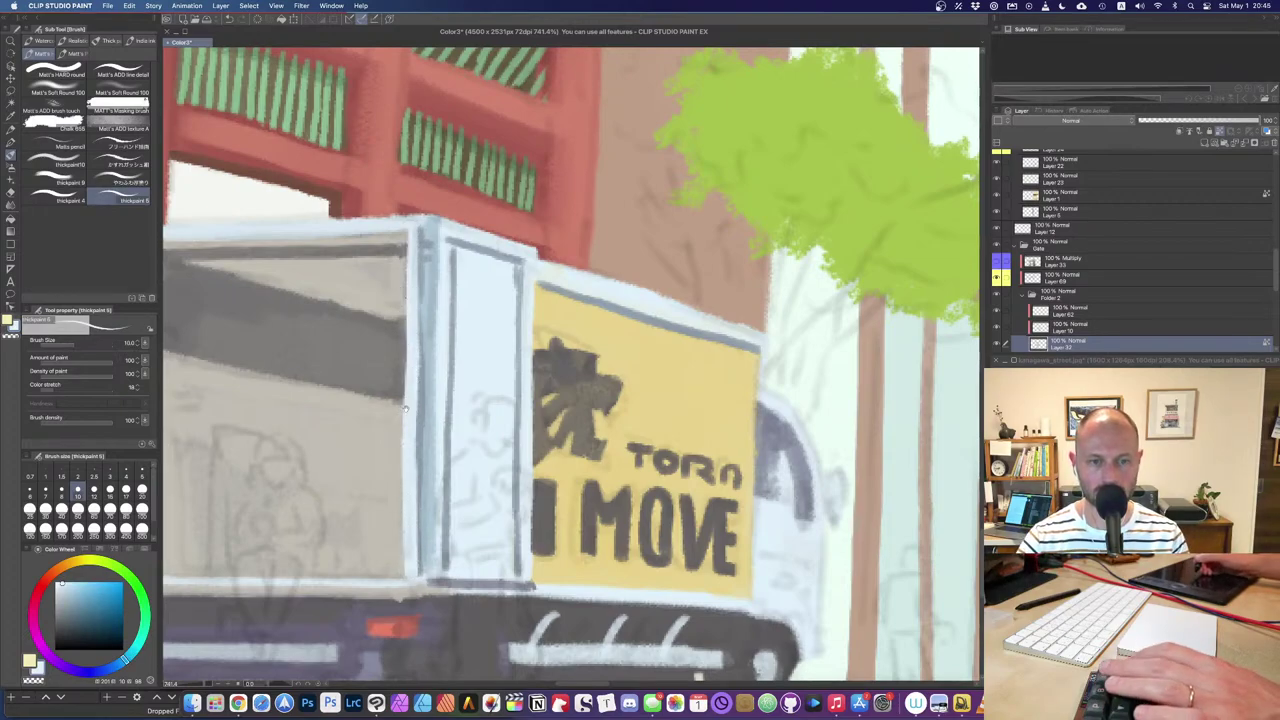
Step: Retouch the far side frame of the truck's rear opening with a sampled dark tone
{"action": "left_click_drag", "start_coordinate": [403, 406], "coordinate": [475, 476]}
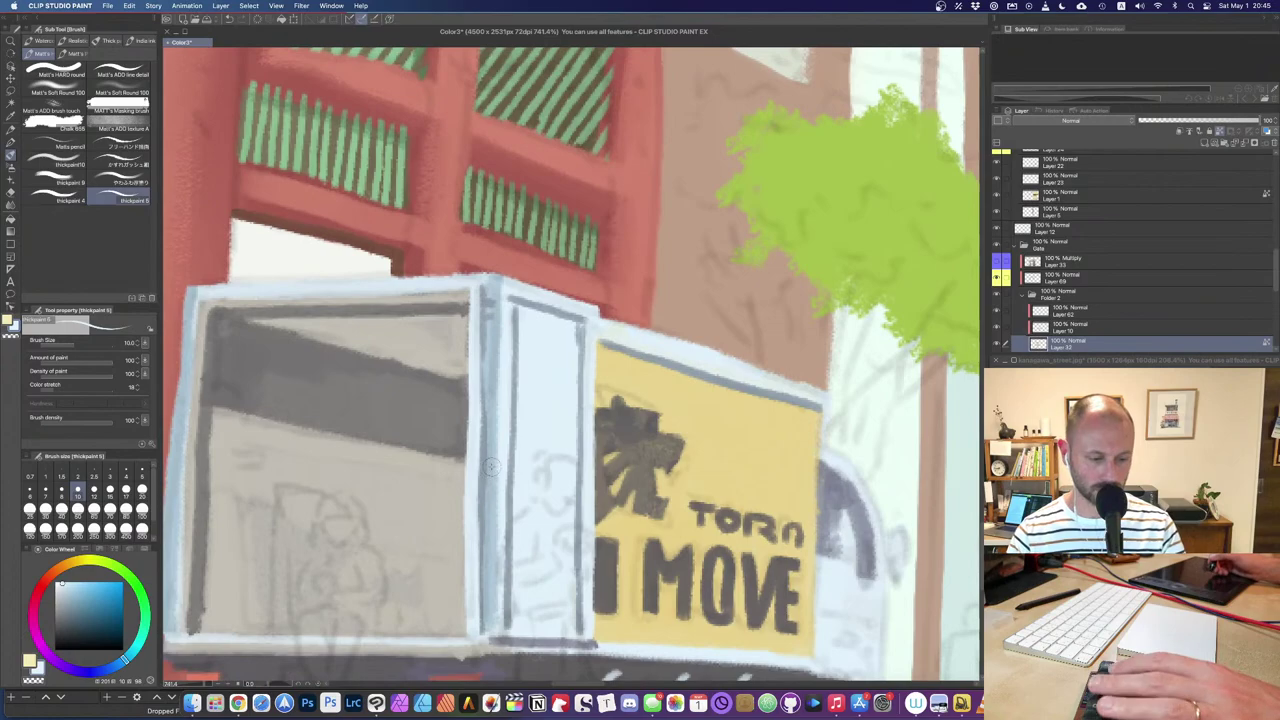
{"action": "left_click_drag", "start_coordinate": [475, 474], "coordinate": [527, 434]}
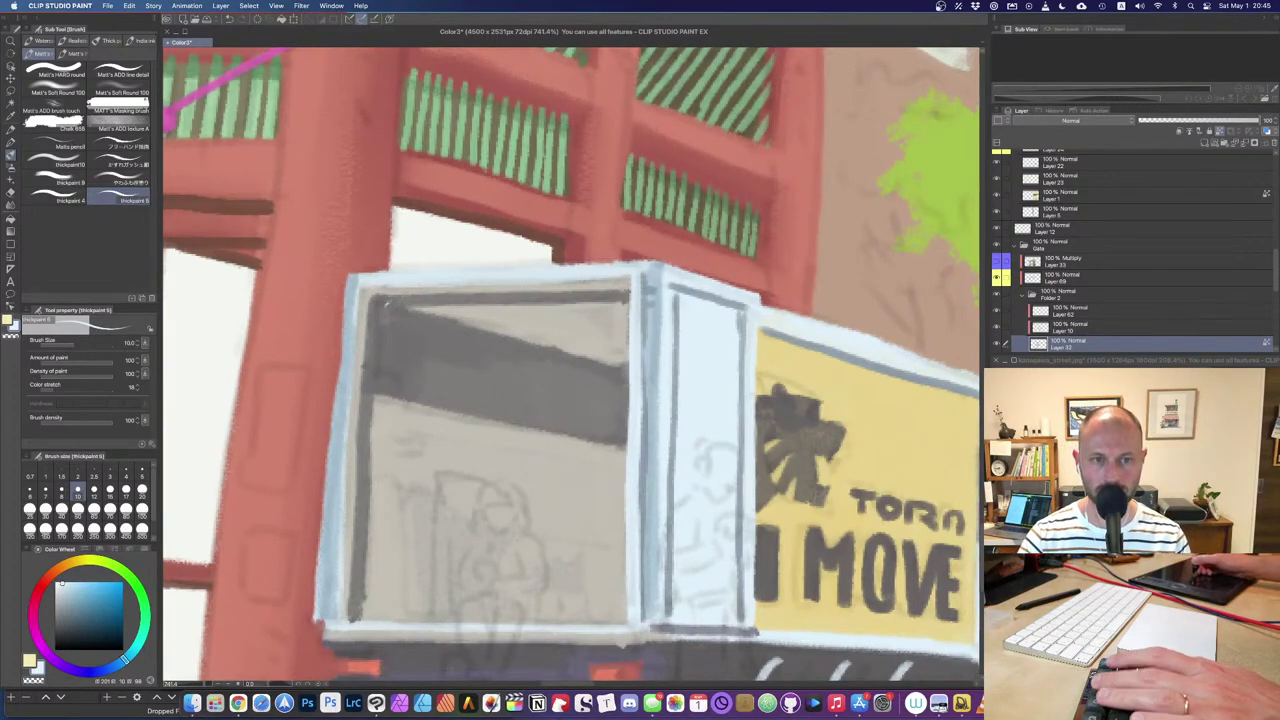
{"action": "left_click", "coordinate": [384, 306], "text": "alt"}
{"action": "left_click_drag", "start_coordinate": [358, 291], "coordinate": [359, 350]}
{"action": "key", "text": "super+z"}
{"action": "mouse_move", "coordinate": [357, 286]}
{"action": "left_mouse_down"}
{"action": "mouse_move", "coordinate": [329, 620]}
{"action": "mouse_move", "coordinate": [381, 476]}
{"action": "left_mouse_up"}
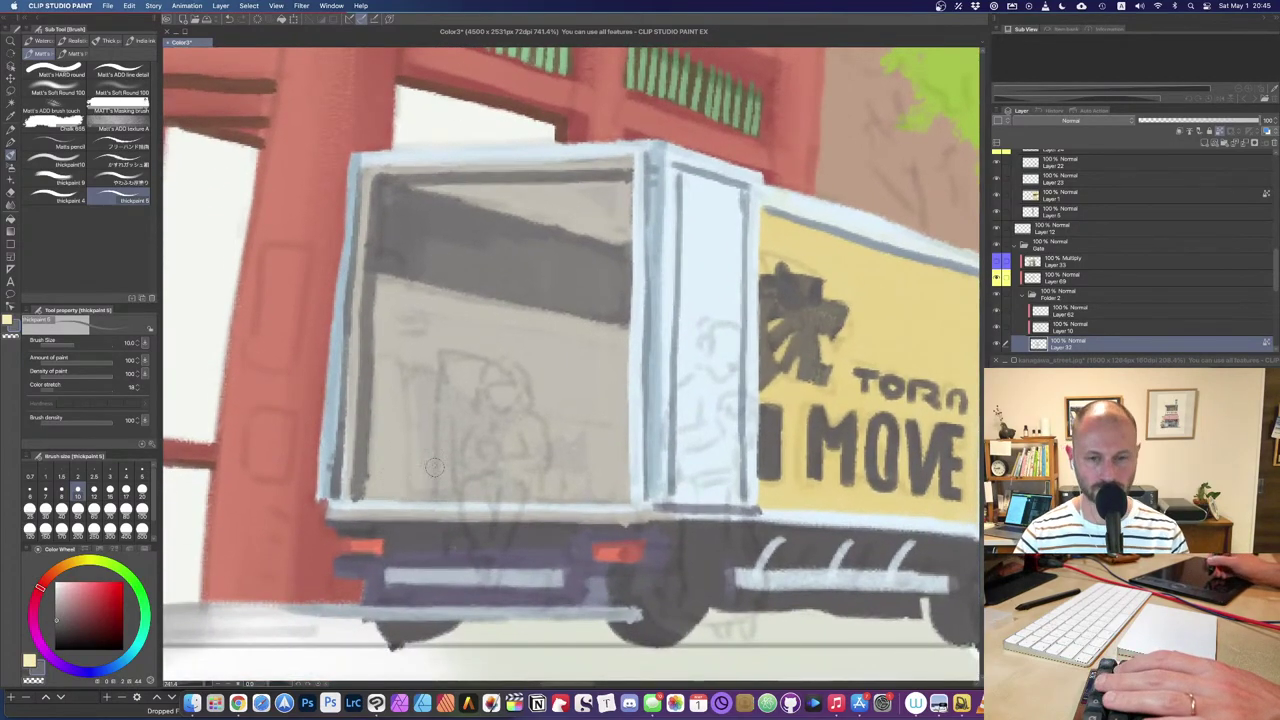
Step: Paint a pale blue-grey licence plate above the truck's rear bumper bar and sample the dark chassis tone
{"action": "left_click_drag", "start_coordinate": [443, 564], "coordinate": [480, 499]}
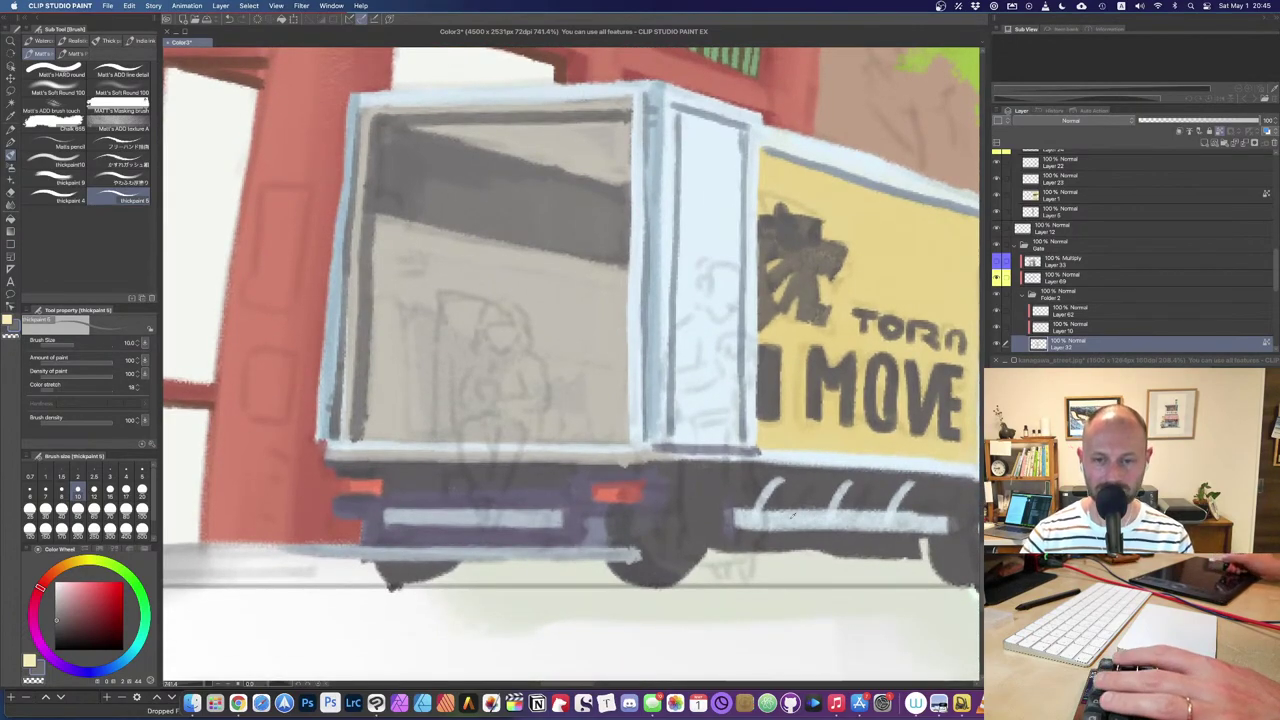
{"action": "left_click", "coordinate": [744, 520], "text": "alt"}
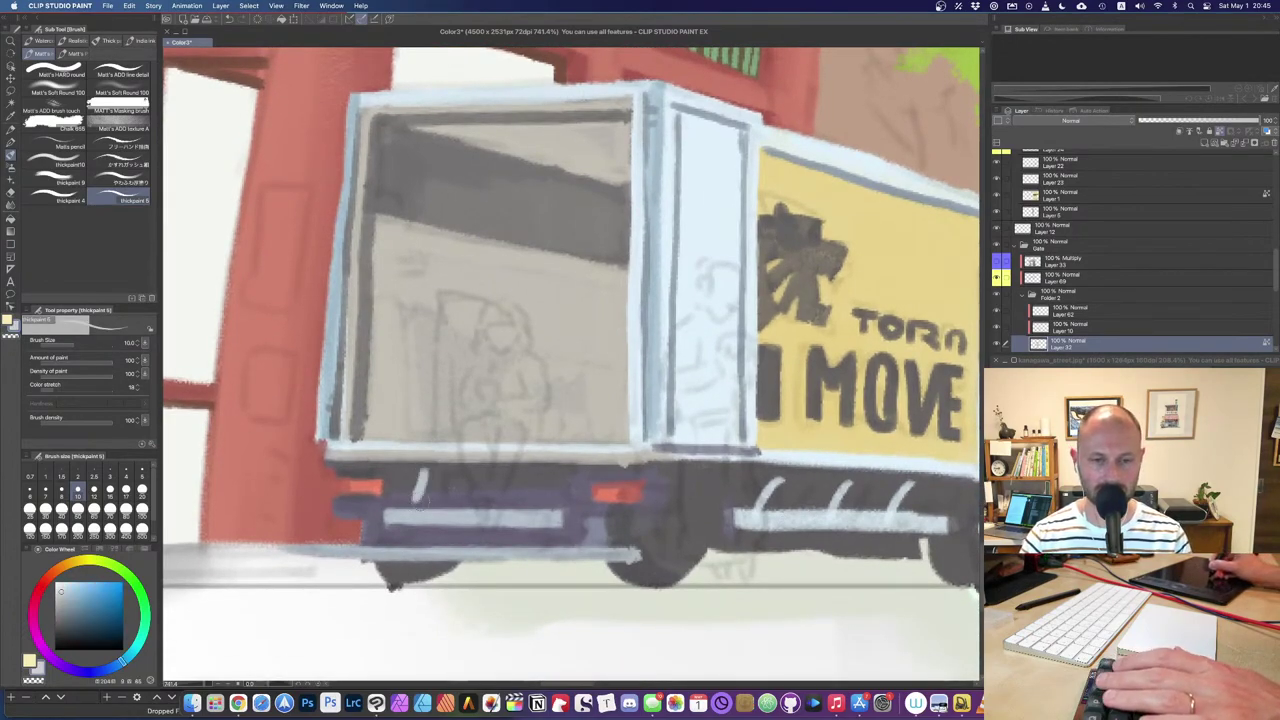
{"action": "mouse_move", "coordinate": [425, 480]}
{"action": "left_mouse_down"}
{"action": "mouse_move", "coordinate": [500, 480]}
{"action": "mouse_move", "coordinate": [446, 490]}
{"action": "mouse_move", "coordinate": [490, 490]}
{"action": "left_mouse_up"}
{"action": "mouse_move", "coordinate": [446, 478]}
{"action": "left_mouse_down"}
{"action": "mouse_move", "coordinate": [447, 495]}
{"action": "mouse_move", "coordinate": [496, 497]}
{"action": "mouse_move", "coordinate": [504, 471]}
{"action": "left_mouse_up"}
{"action": "left_click", "coordinate": [446, 467], "text": "alt"}
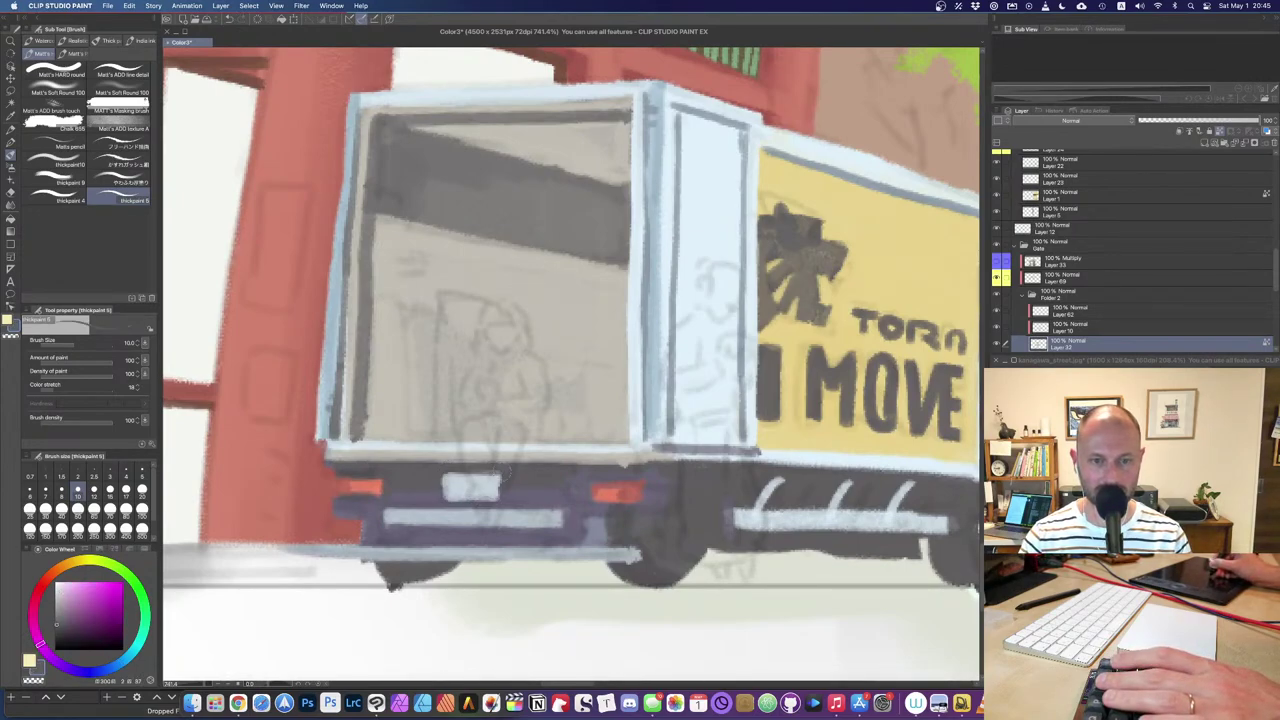
Step: Paint a thin pale rail joining the upper ends of the side guard's struts beneath the yellow panel
{"action": "left_click", "coordinate": [830, 516], "text": "alt"}
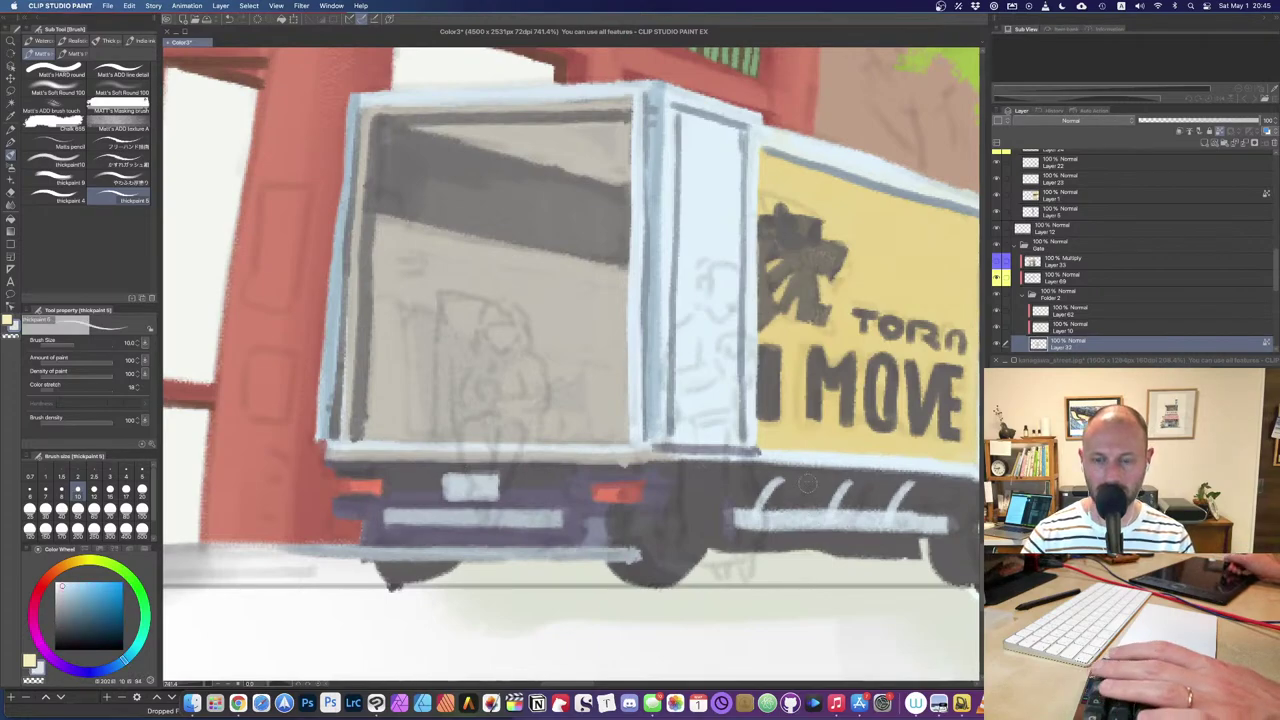
{"action": "left_click_drag", "start_coordinate": [785, 479], "coordinate": [896, 484]}
{"action": "key", "text": "super+z"}
{"action": "mouse_move", "coordinate": [787, 480]}
{"action": "left_mouse_down"}
{"action": "mouse_move", "coordinate": [927, 487]}
{"action": "mouse_move", "coordinate": [618, 474]}
{"action": "left_mouse_up"}
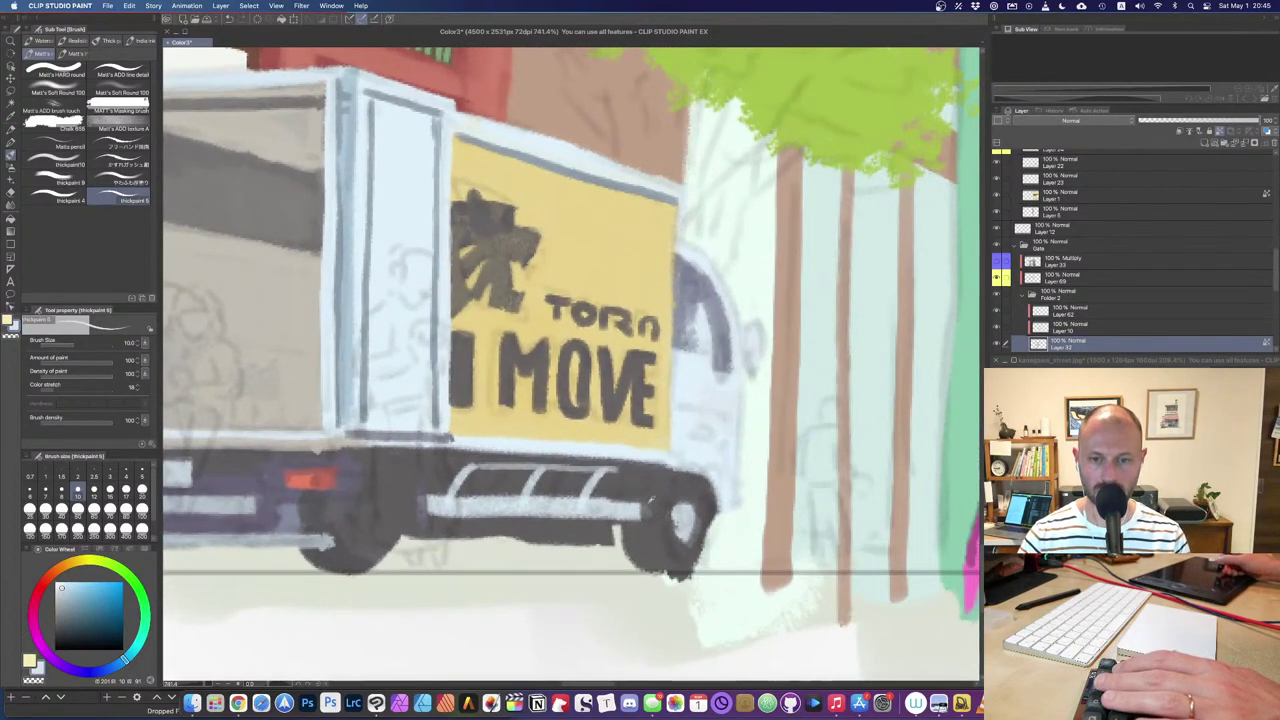
Step: Detail the front wheel's hub and paint a pale oval hub on the rear wheel at brush size 12
{"action": "left_click", "coordinate": [648, 510], "text": "alt"}
{"action": "left_click", "coordinate": [683, 520], "text": "alt"}
{"action": "mouse_move", "coordinate": [669, 508]}
{"action": "left_mouse_down"}
{"action": "mouse_move", "coordinate": [703, 502]}
{"action": "mouse_move", "coordinate": [676, 549]}
{"action": "mouse_move", "coordinate": [668, 530]}
{"action": "left_mouse_up"}
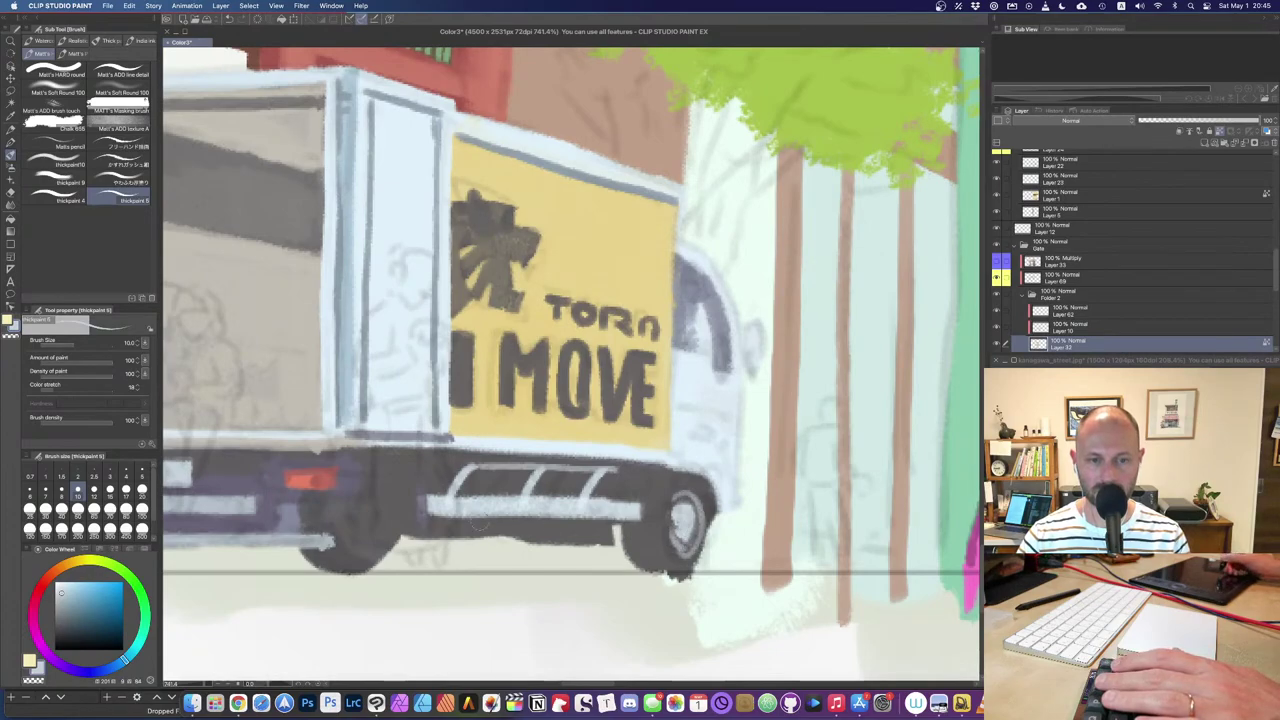
{"action": "mouse_move", "coordinate": [368, 481]}
{"action": "left_mouse_down"}
{"action": "mouse_move", "coordinate": [386, 507]}
{"action": "mouse_move", "coordinate": [365, 542]}
{"action": "left_mouse_up"}
{"action": "key", "text": "]"}
{"action": "left_click_drag", "start_coordinate": [371, 494], "coordinate": [365, 548]}
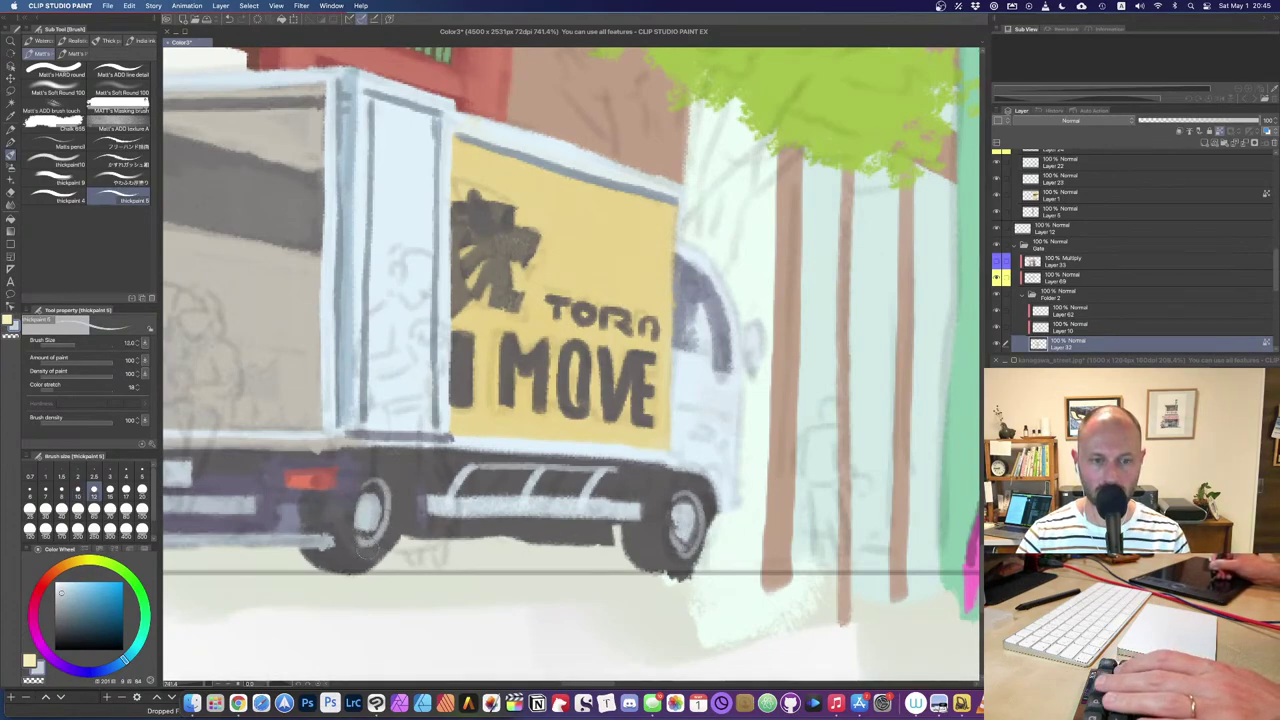
{"action": "left_click", "coordinate": [364, 556], "text": "alt"}
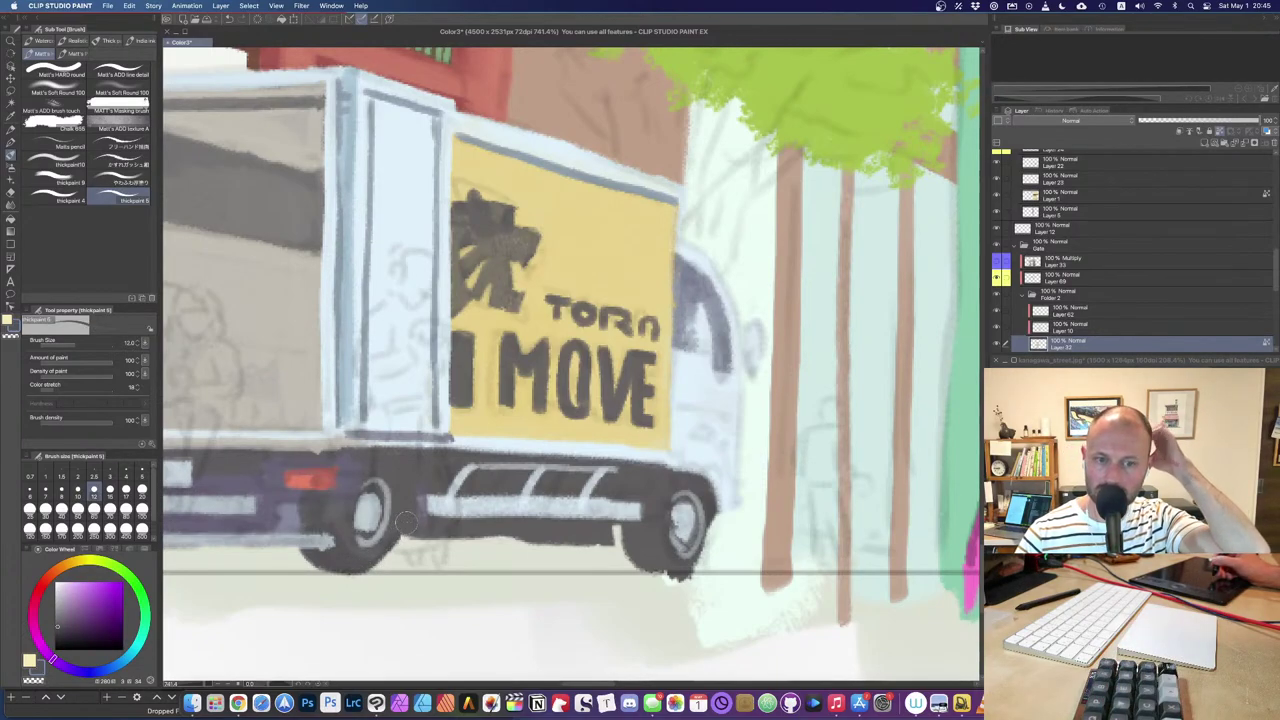
Step: Paint a dark side mirror and its mounting arm on the truck's cab with the sampled dark tone
{"action": "left_click", "coordinate": [632, 508], "text": "alt"}
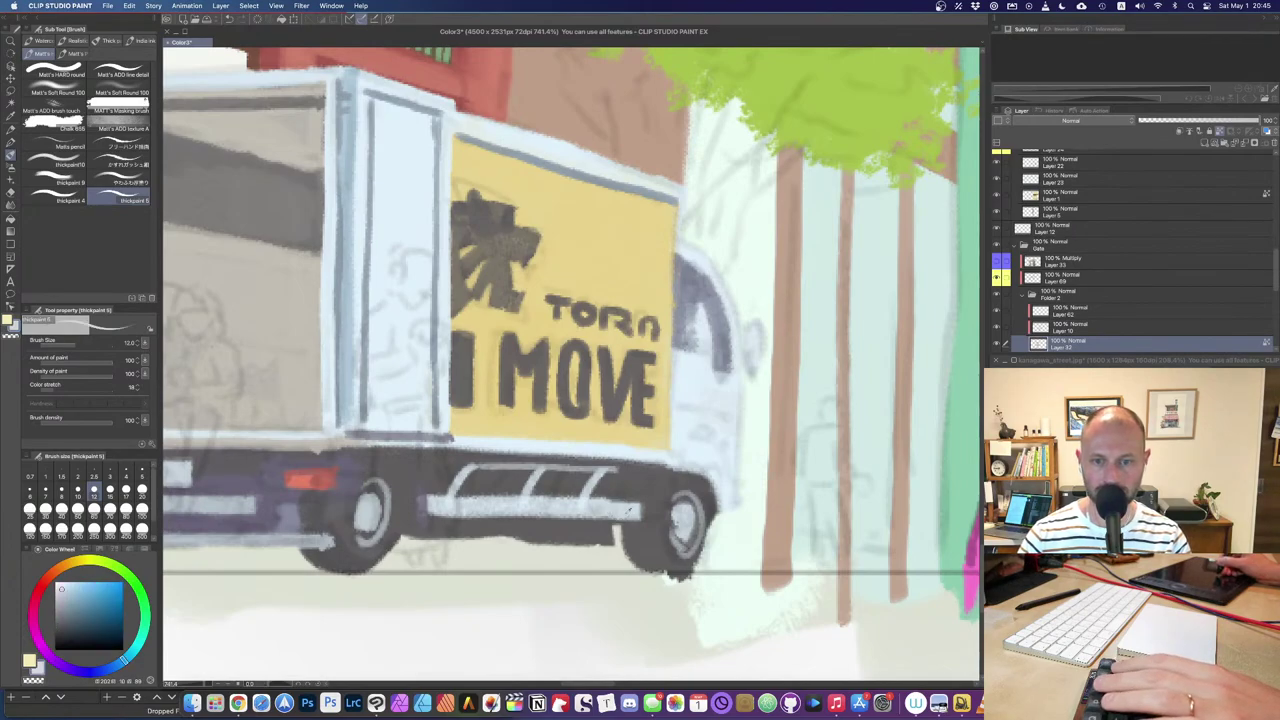
{"action": "left_click", "coordinate": [717, 358], "text": "alt"}
{"action": "left_click", "coordinate": [718, 373], "text": "alt"}
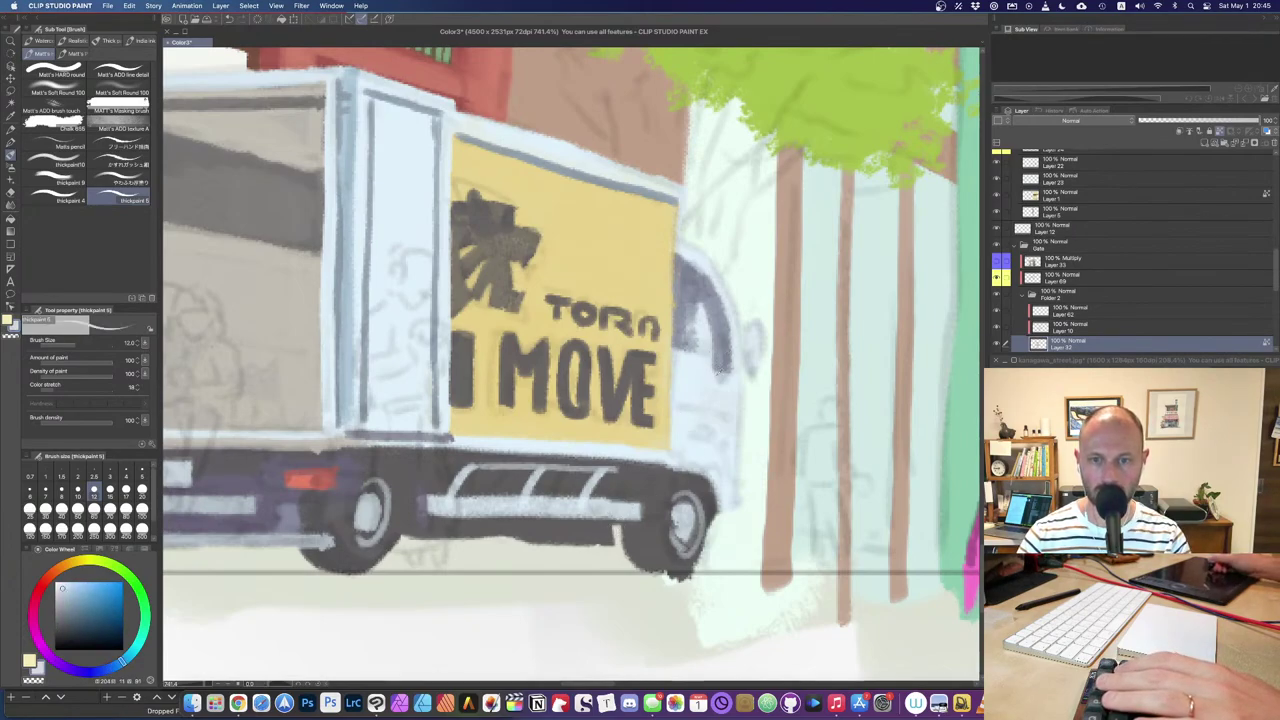
{"action": "left_click", "coordinate": [657, 374], "text": "alt"}
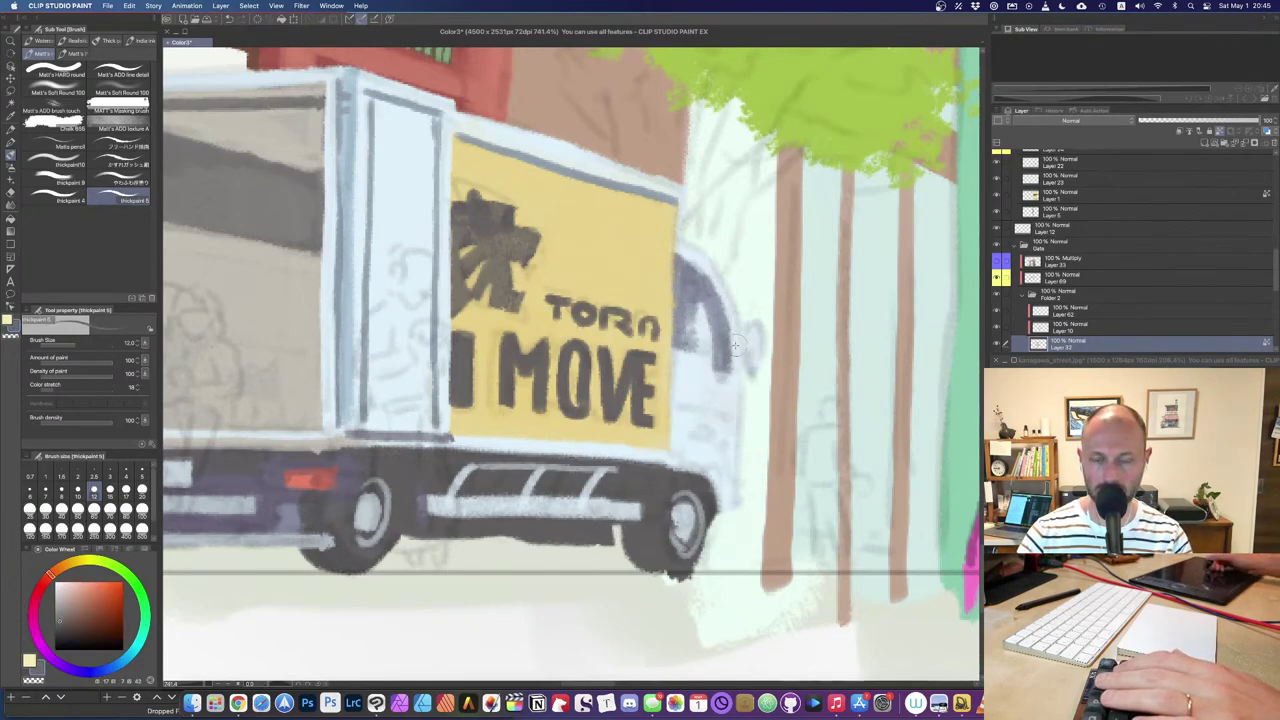
{"action": "mouse_move", "coordinate": [750, 322]}
{"action": "left_mouse_down"}
{"action": "mouse_move", "coordinate": [762, 360]}
{"action": "mouse_move", "coordinate": [760, 327]}
{"action": "mouse_move", "coordinate": [728, 372]}
{"action": "left_mouse_up"}
{"action": "key", "text": "["}
{"action": "key", "text": "["}
{"action": "key", "text": "]"}
{"action": "key", "text": "]"}
{"action": "key", "text": "]"}
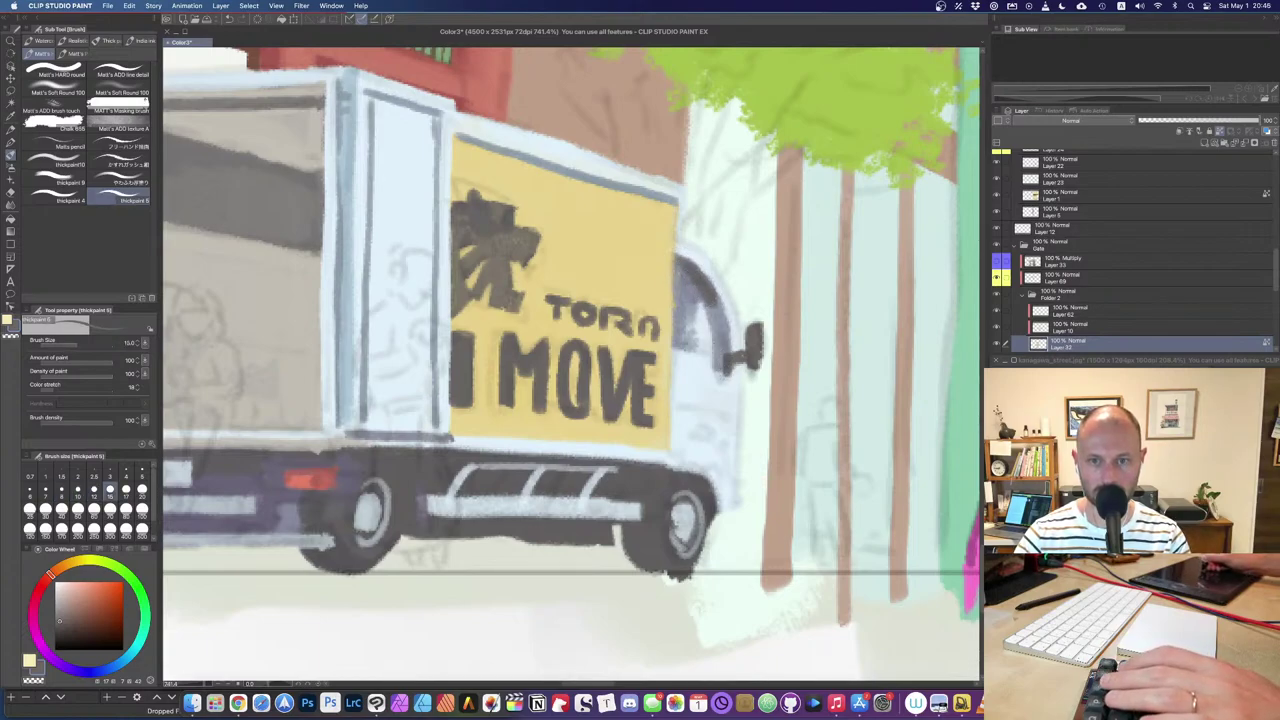
Step: Outline the cab's side window and add the door line below it in the dark tone at brush size 10
{"action": "key", "text": "bracketleft"}
{"action": "key", "text": "bracketleft"}
{"action": "mouse_move", "coordinate": [672, 258]}
{"action": "left_mouse_down"}
{"action": "mouse_move", "coordinate": [717, 285]}
{"action": "mouse_move", "coordinate": [729, 364]}
{"action": "left_mouse_up"}
{"action": "key", "text": "super+z"}
{"action": "mouse_move", "coordinate": [706, 266]}
{"action": "left_mouse_down"}
{"action": "mouse_move", "coordinate": [730, 352]}
{"action": "mouse_move", "coordinate": [706, 352]}
{"action": "mouse_move", "coordinate": [730, 380]}
{"action": "mouse_move", "coordinate": [692, 405]}
{"action": "mouse_move", "coordinate": [725, 409]}
{"action": "left_mouse_up"}
{"action": "key", "text": "super+z"}
{"action": "key", "text": "super+z"}
{"action": "key", "text": "super+z"}
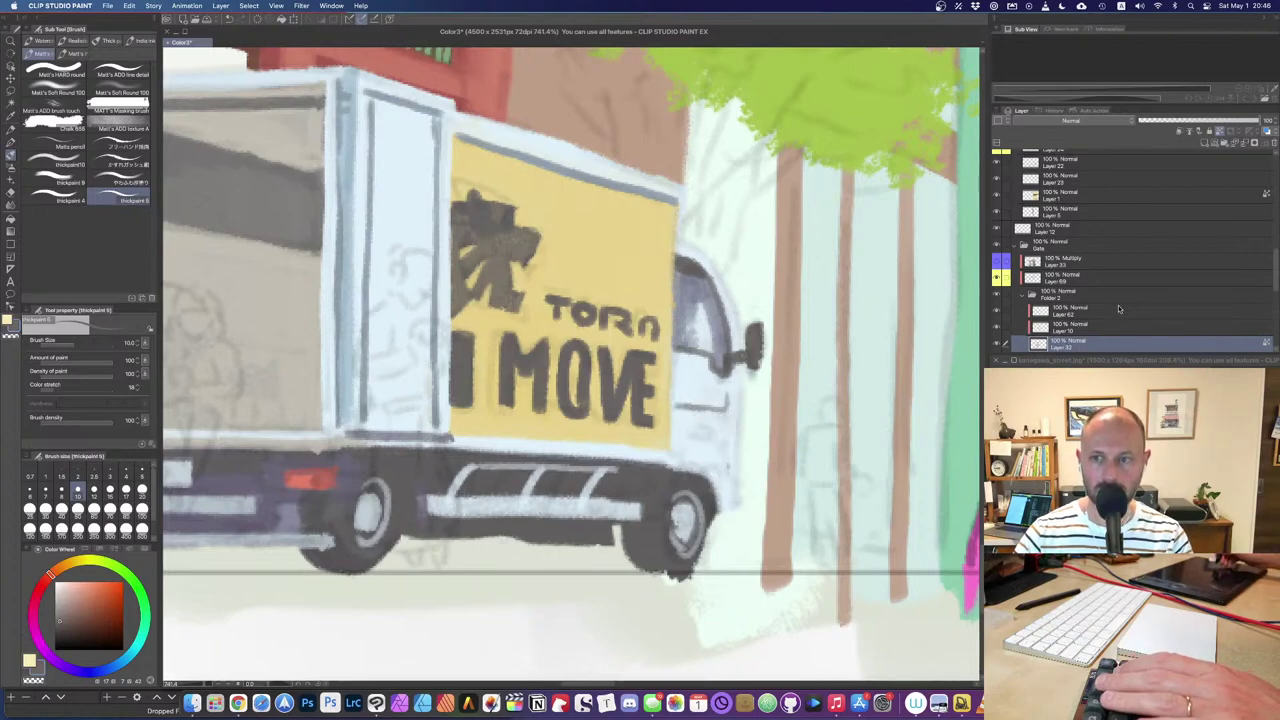
Step: Create a new layer above Layer 62 in Folder 2 and paint a small dark detail inside the upper cab window
{"action": "scroll", "coordinate": [1180, 300], "scroll_direction": "down", "scroll_amount": 2}
{"action": "left_click", "coordinate": [1092, 246]}
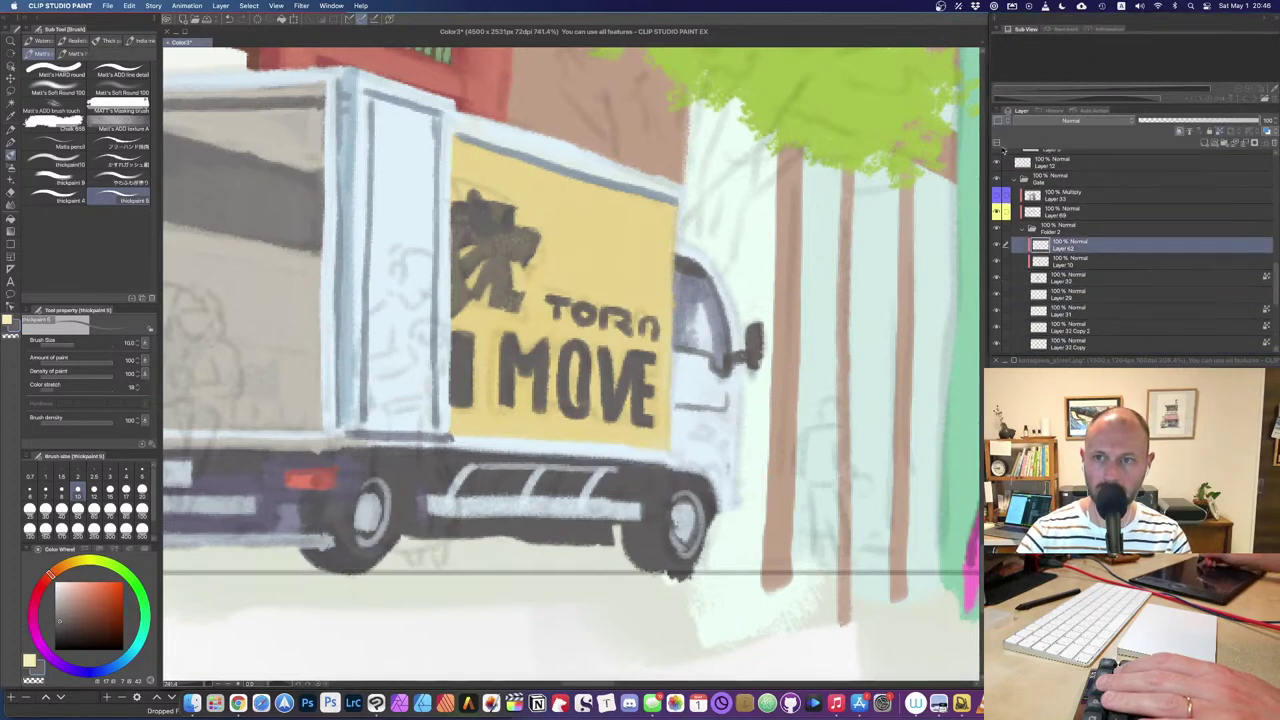
{"action": "left_click", "coordinate": [1205, 145]}
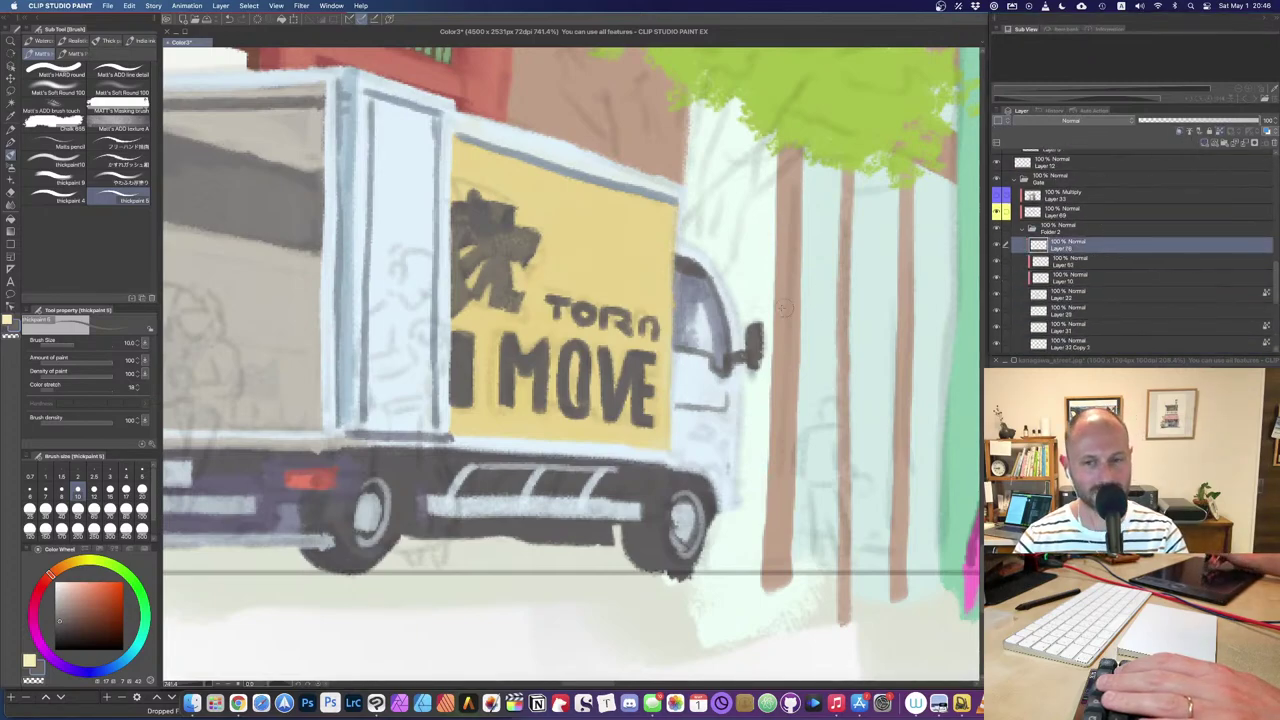
{"action": "left_click", "coordinate": [755, 345], "text": "alt"}
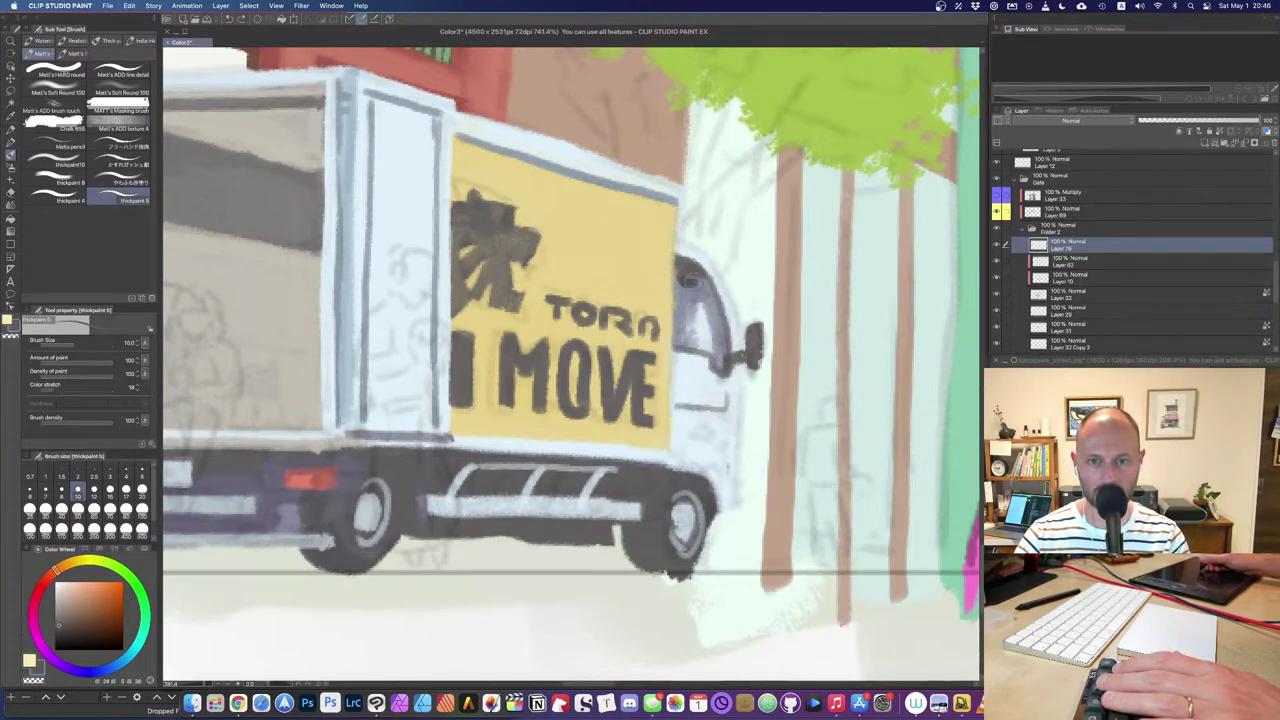
{"action": "left_click_drag", "start_coordinate": [703, 312], "coordinate": [653, 334]}
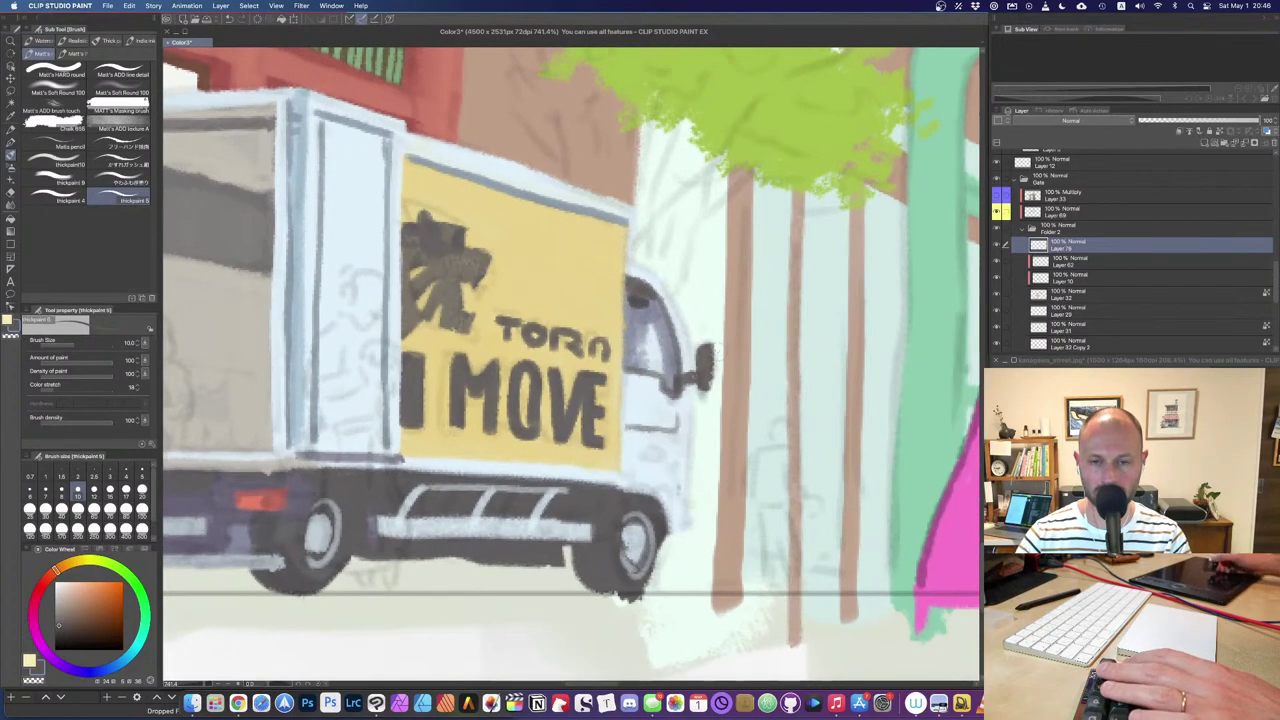
{"action": "left_click", "coordinate": [688, 394], "text": "alt"}
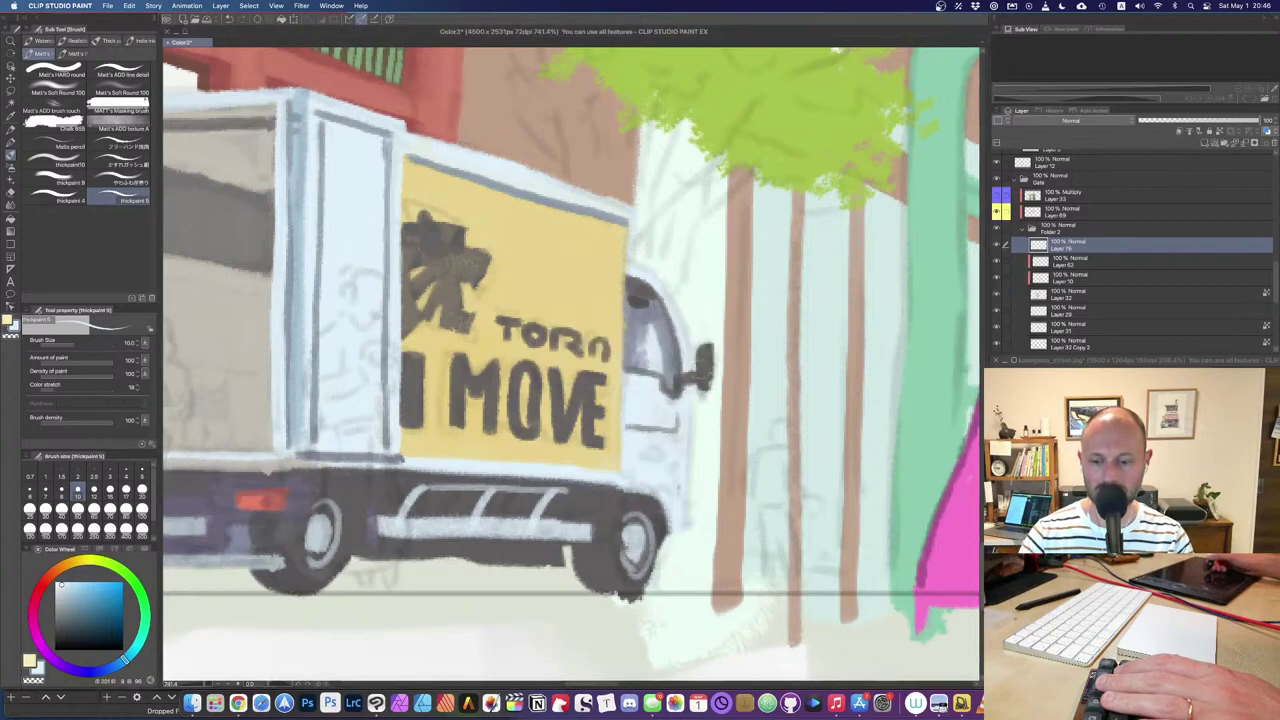
Step: Fill the cab's side mirror with a pale tone inside its dark rim, using colours sampled from the truck
{"action": "mouse_move", "coordinate": [700, 352]}
{"action": "left_mouse_down"}
{"action": "mouse_move", "coordinate": [718, 372]}
{"action": "mouse_move", "coordinate": [708, 387]}
{"action": "mouse_move", "coordinate": [684, 374]}
{"action": "left_mouse_up"}
{"action": "left_click", "coordinate": [705, 349], "text": "alt"}
{"action": "left_click", "coordinate": [708, 367], "text": "alt"}
{"action": "left_click", "coordinate": [699, 376], "text": "alt"}
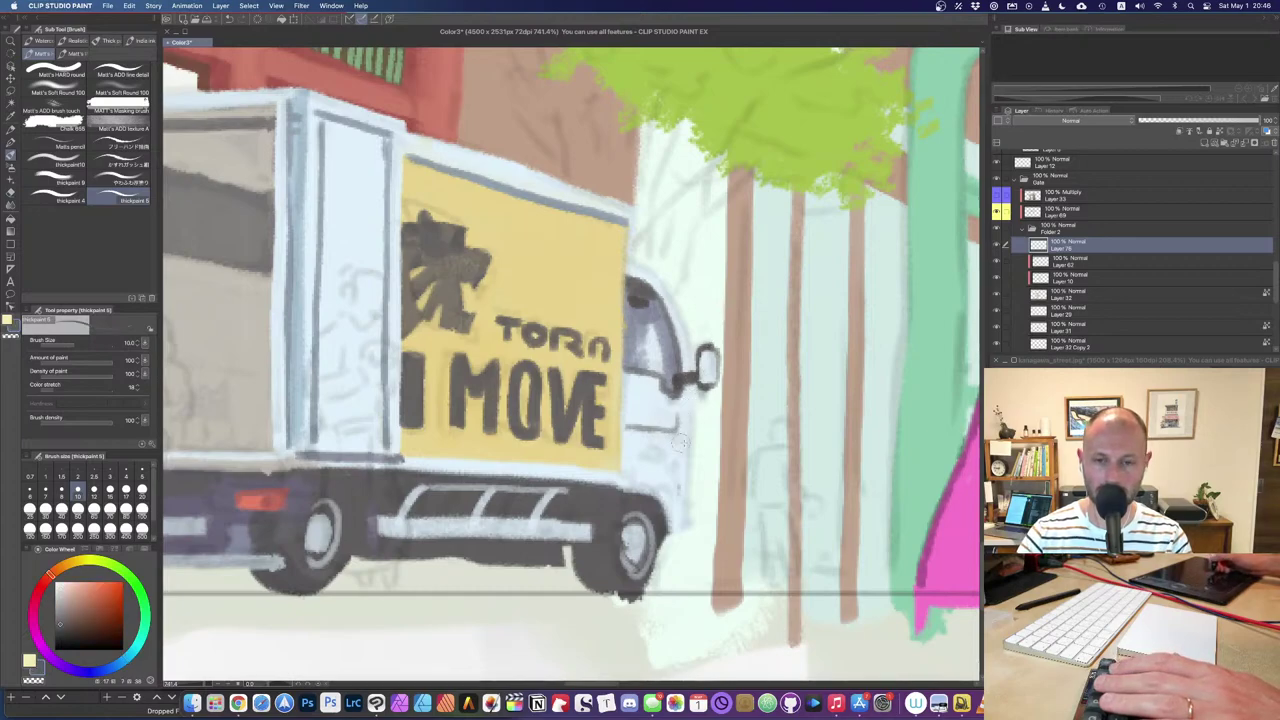
Step: Paint a small red light with dark edging and a thin dark bumper line low on the cab's front edge
{"action": "left_click_drag", "start_coordinate": [689, 460], "coordinate": [684, 488]}
{"action": "left_click", "coordinate": [679, 419], "text": "alt"}
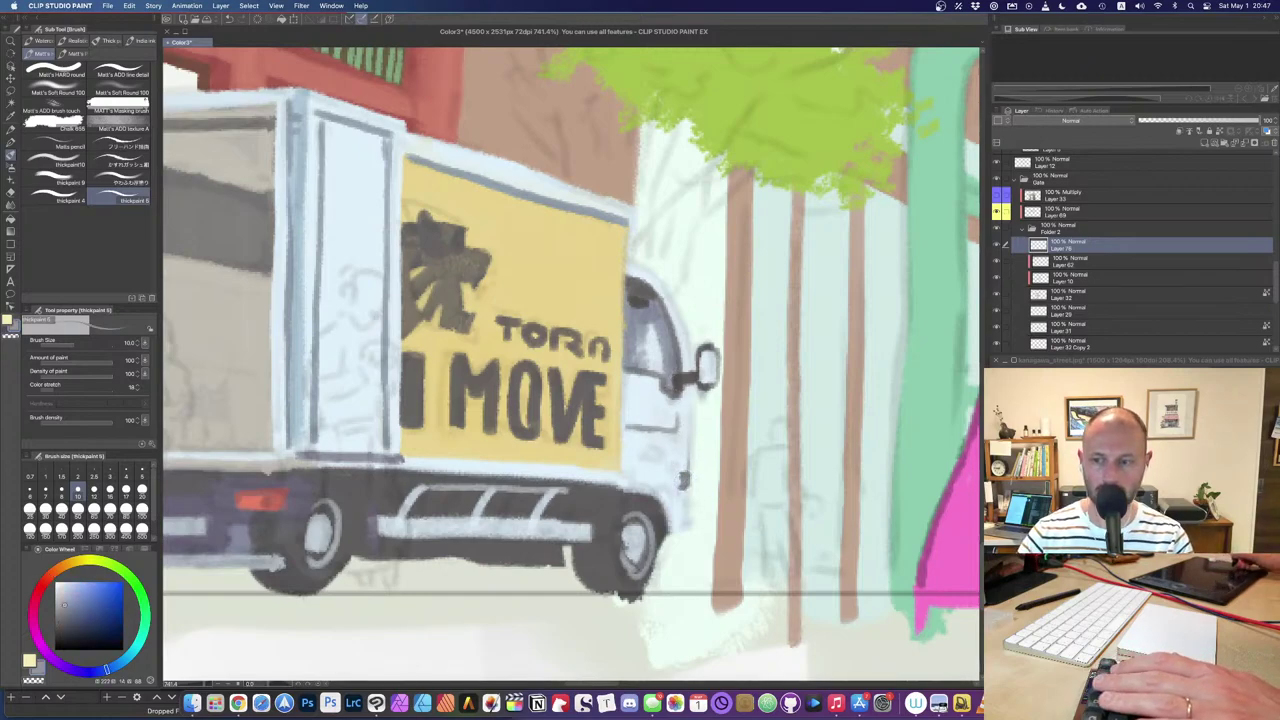
{"action": "left_click", "coordinate": [1130, 480]}
{"action": "left_click", "coordinate": [1130, 480], "text": "alt"}
{"action": "left_click", "coordinate": [696, 483]}
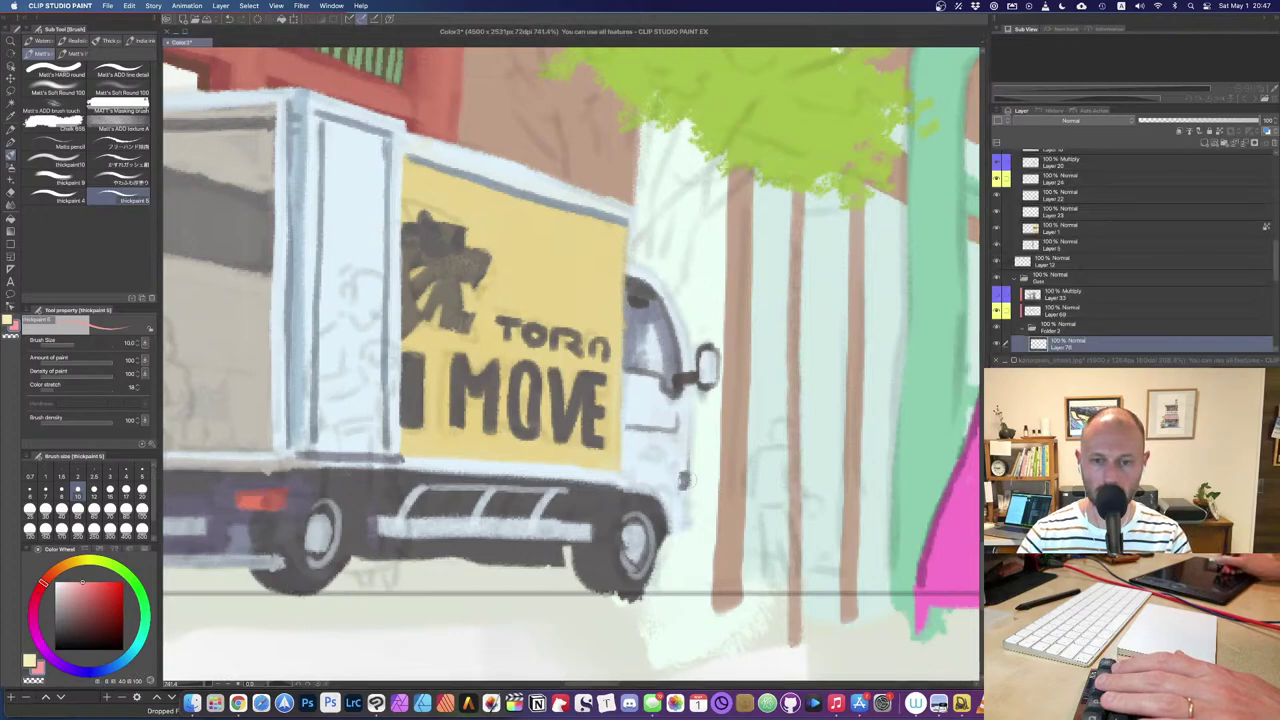
{"action": "left_click", "coordinate": [673, 468], "text": "alt"}
{"action": "left_click", "coordinate": [684, 384], "text": "alt"}
{"action": "left_click_drag", "start_coordinate": [692, 442], "coordinate": [694, 484]}
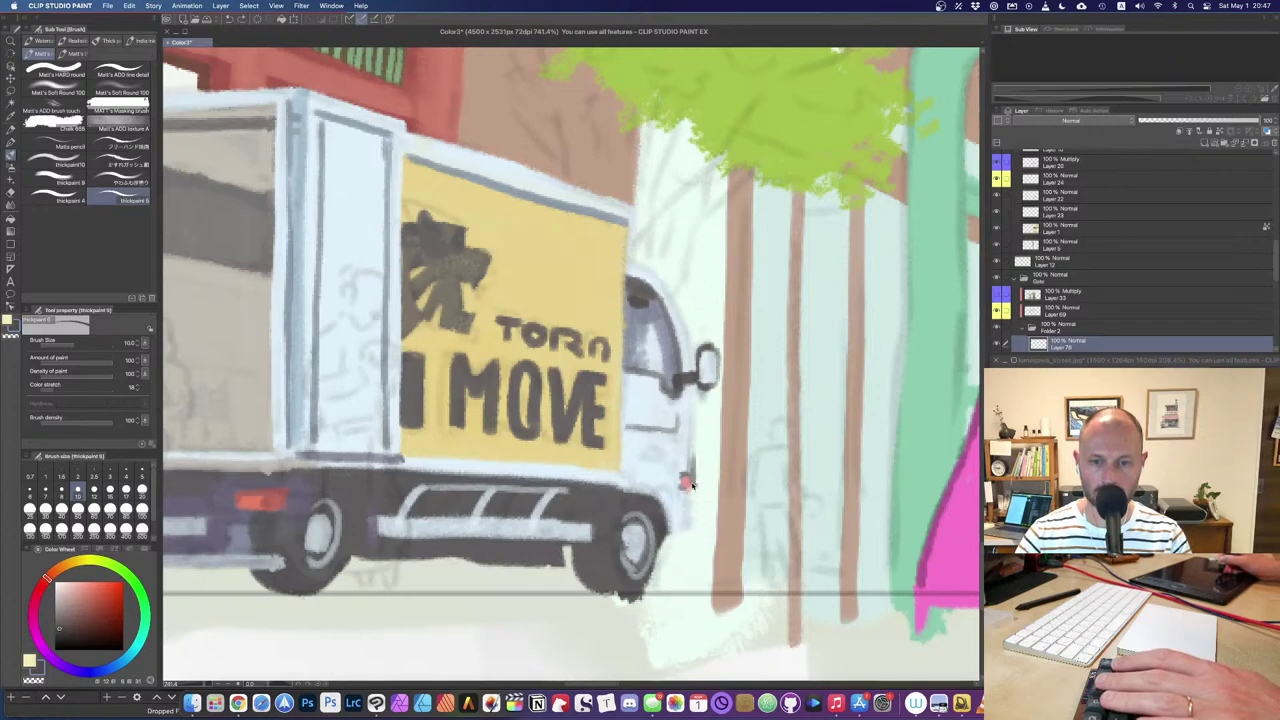
{"action": "mouse_move", "coordinate": [699, 488]}
{"action": "left_mouse_down"}
{"action": "mouse_move", "coordinate": [701, 527]}
{"action": "mouse_move", "coordinate": [674, 533]}
{"action": "mouse_move", "coordinate": [688, 535]}
{"action": "mouse_move", "coordinate": [668, 540]}
{"action": "mouse_move", "coordinate": [635, 593]}
{"action": "left_mouse_up"}
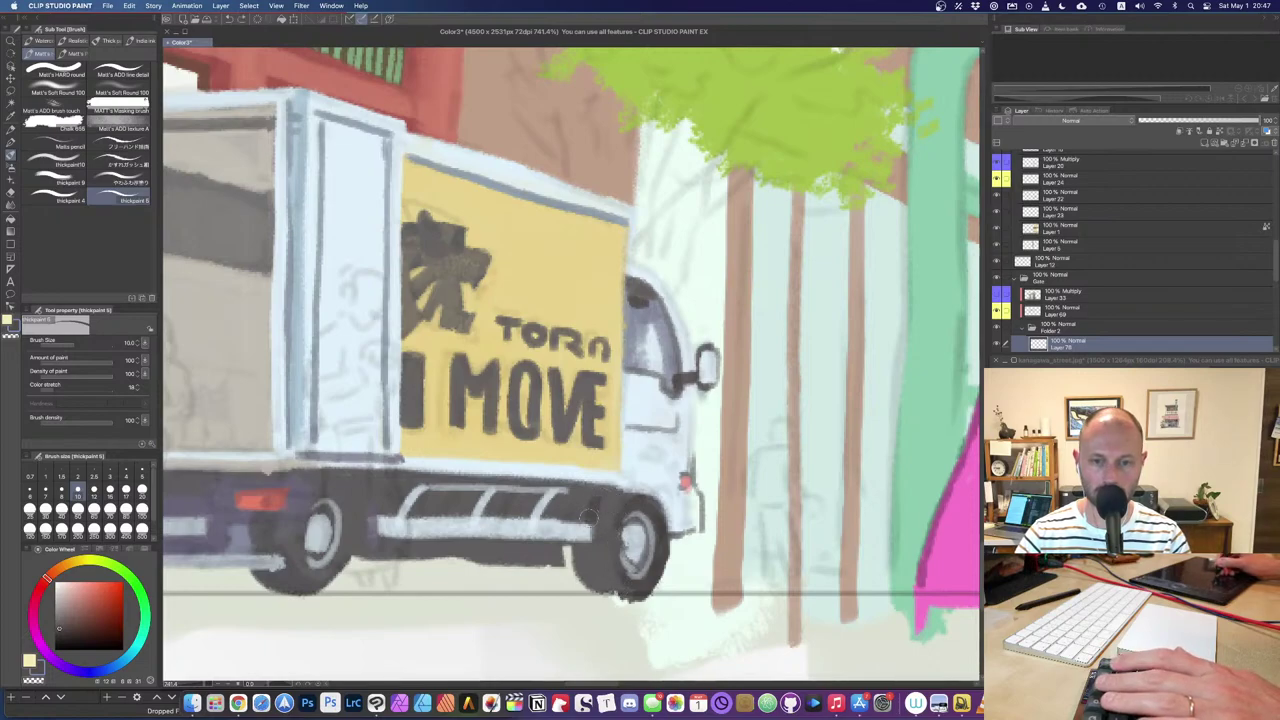
Step: Darken the area behind the front wheel and block in dark box shapes along the chassis underside
{"action": "left_click_drag", "start_coordinate": [573, 514], "coordinate": [599, 487]}
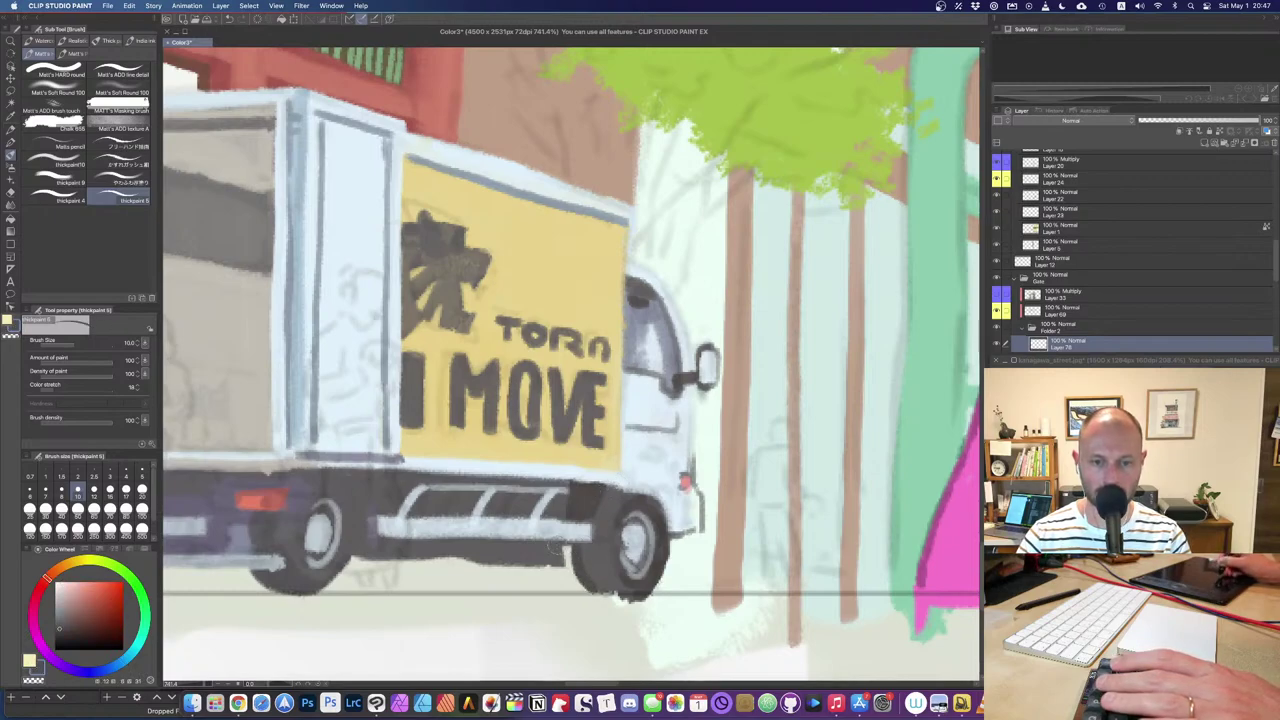
{"action": "left_click_drag", "start_coordinate": [470, 563], "coordinate": [535, 561]}
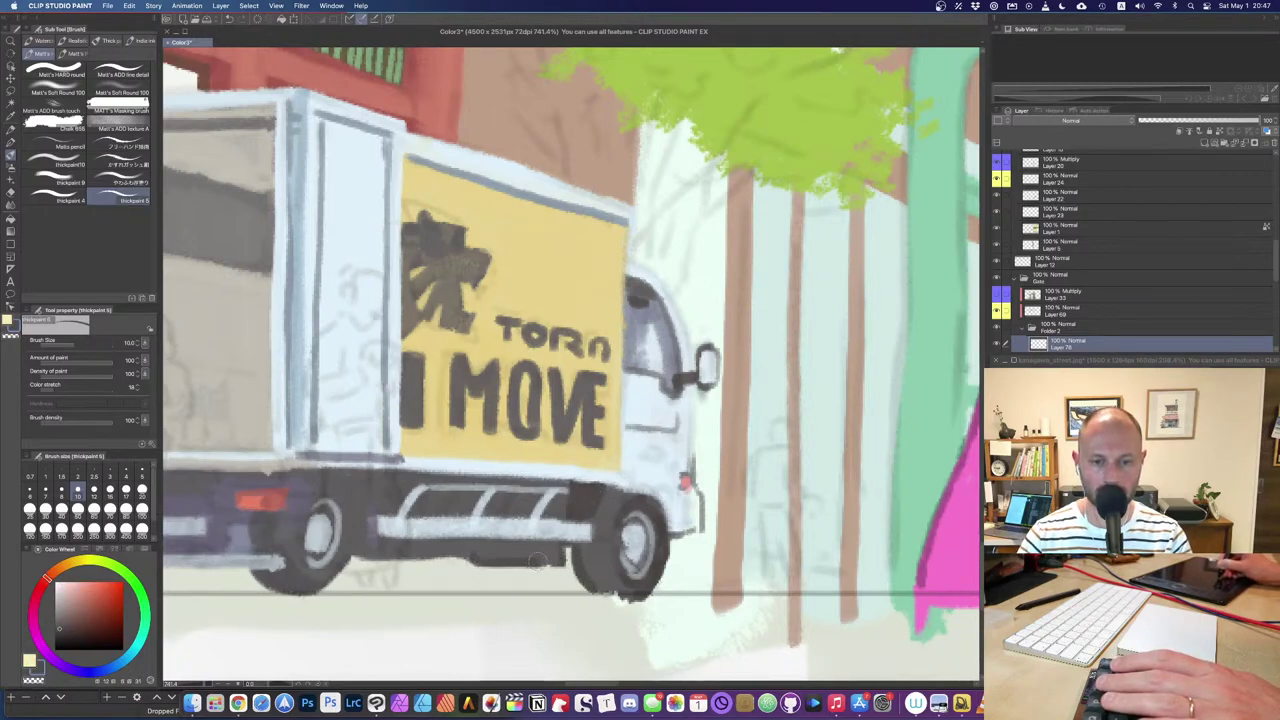
{"action": "left_click_drag", "start_coordinate": [357, 556], "coordinate": [467, 553]}
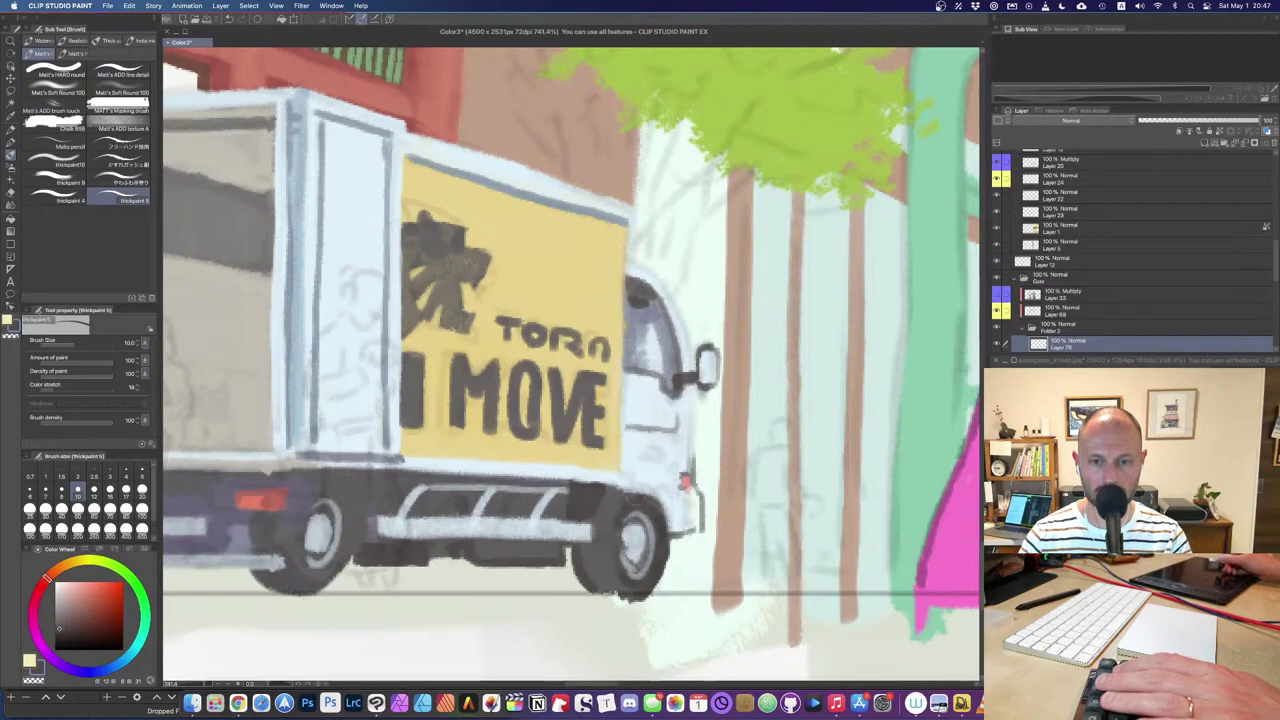
Step: Refine the cab's lower rear corner above the front wheel with sampled pale and dark tones at brush size 10
{"action": "left_click", "coordinate": [618, 483], "text": "alt"}
{"action": "mouse_move", "coordinate": [592, 479]}
{"action": "left_mouse_down"}
{"action": "mouse_move", "coordinate": [620, 488]}
{"action": "mouse_move", "coordinate": [581, 494]}
{"action": "mouse_move", "coordinate": [606, 493]}
{"action": "mouse_move", "coordinate": [585, 484]}
{"action": "left_mouse_up"}
{"action": "key", "text": "super+z"}
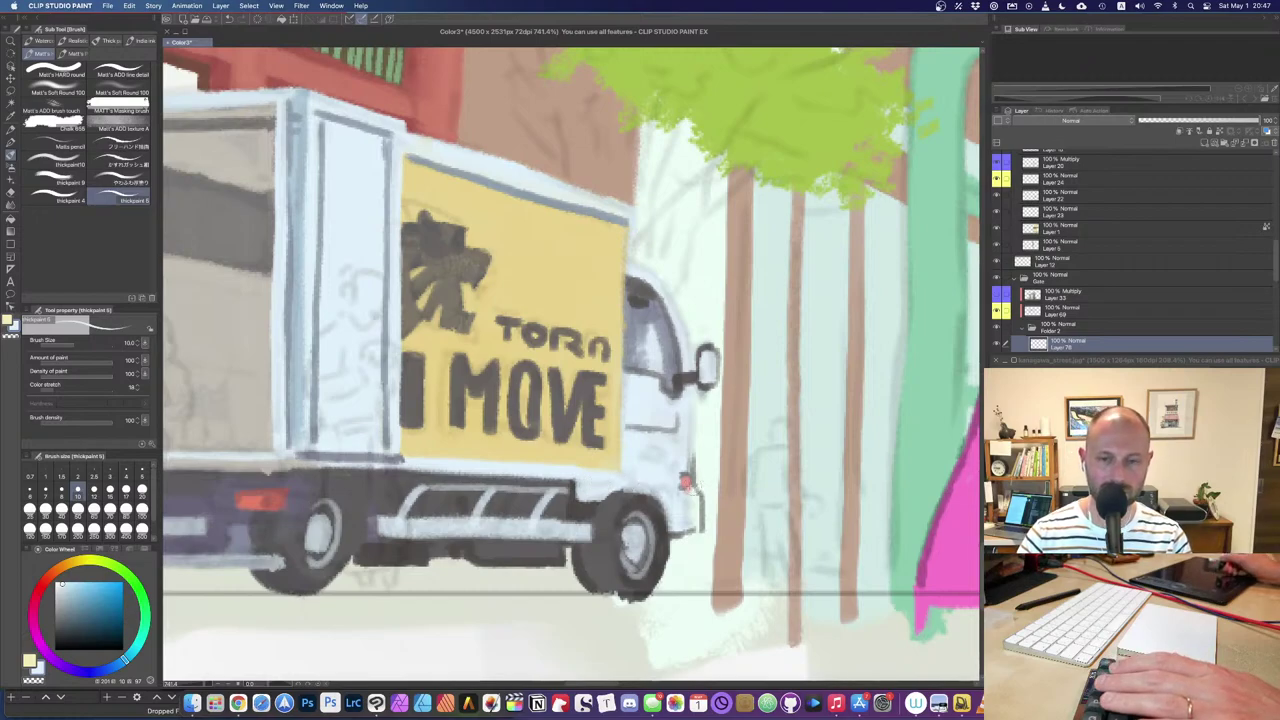
{"action": "left_click", "coordinate": [620, 490], "text": "alt"}
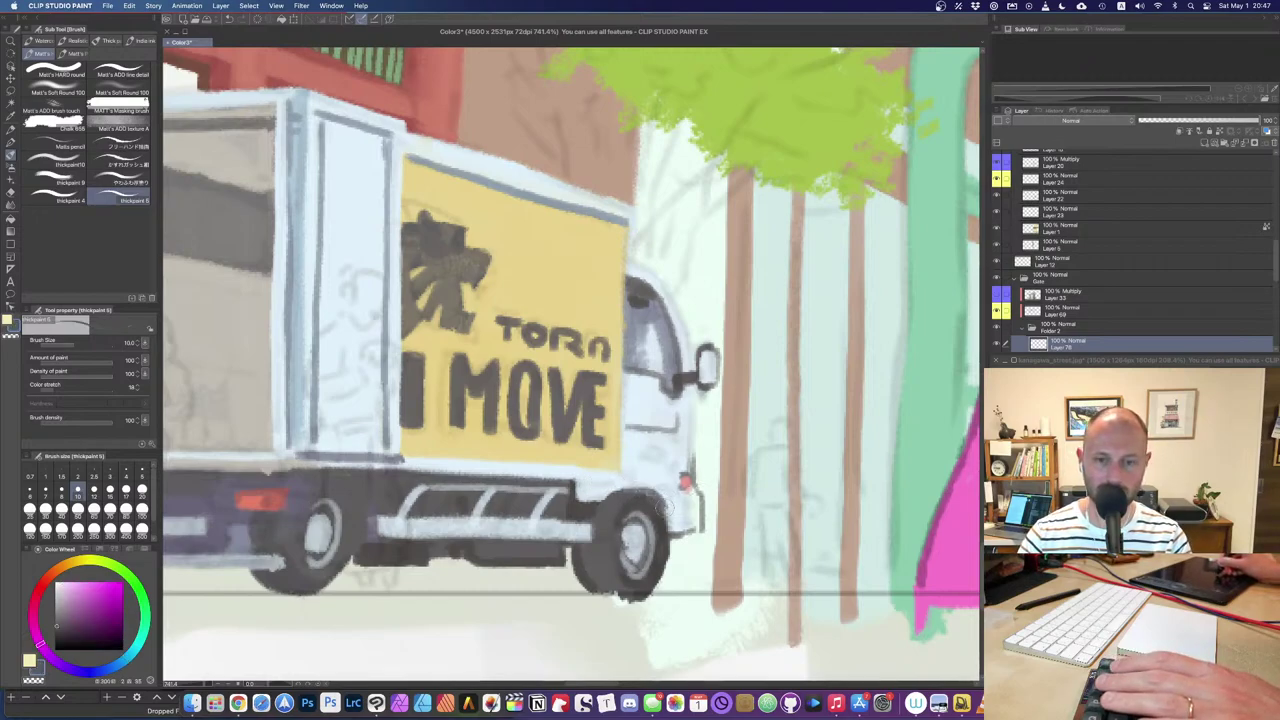
{"action": "left_click", "coordinate": [667, 513], "text": "alt"}
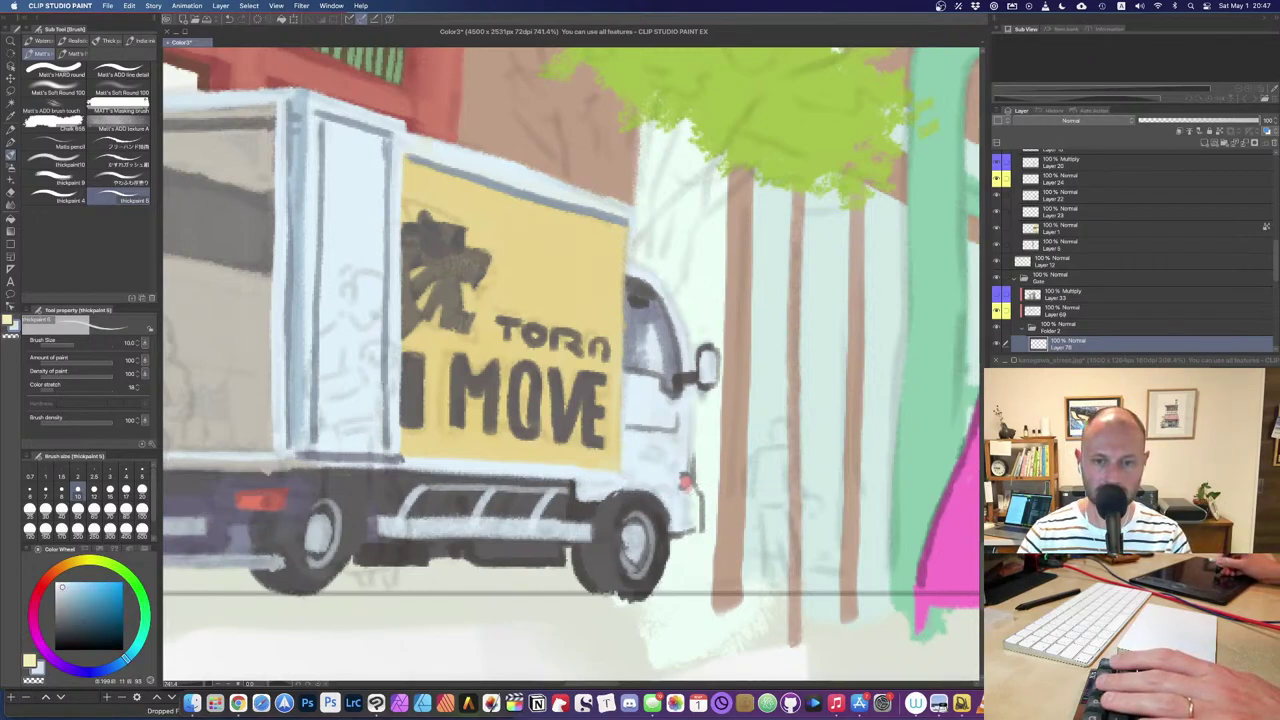
{"action": "mouse_move", "coordinate": [624, 478]}
{"action": "left_mouse_down"}
{"action": "mouse_move", "coordinate": [572, 504]}
{"action": "mouse_move", "coordinate": [576, 486]}
{"action": "mouse_move", "coordinate": [576, 511]}
{"action": "mouse_move", "coordinate": [593, 491]}
{"action": "mouse_move", "coordinate": [630, 494]}
{"action": "left_mouse_up"}
{"action": "left_click", "coordinate": [575, 508], "text": "alt"}
{"action": "left_click", "coordinate": [653, 475], "text": "alt"}
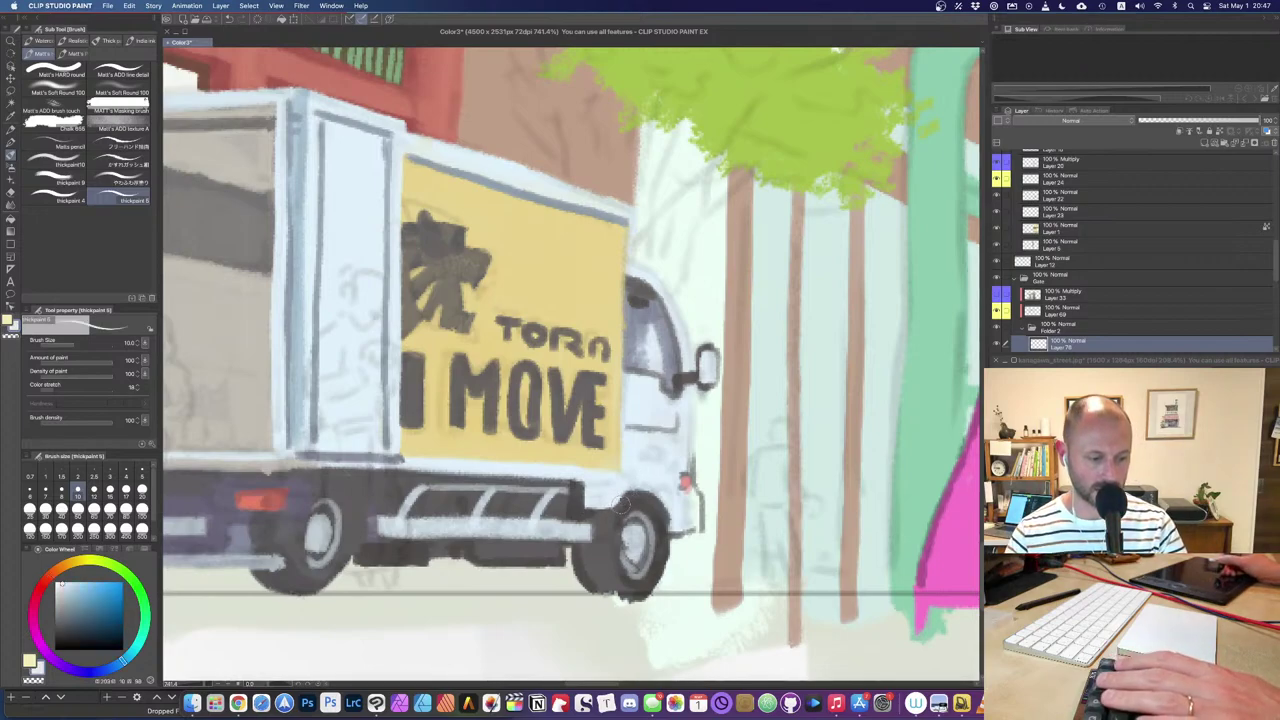
Step: Clean up the truck box's lower edge and darken the underbody around the rear wheel at brush size 12
{"action": "mouse_move", "coordinate": [626, 498]}
{"action": "left_mouse_down"}
{"action": "mouse_move", "coordinate": [627, 524]}
{"action": "mouse_move", "coordinate": [790, 489]}
{"action": "left_mouse_up"}
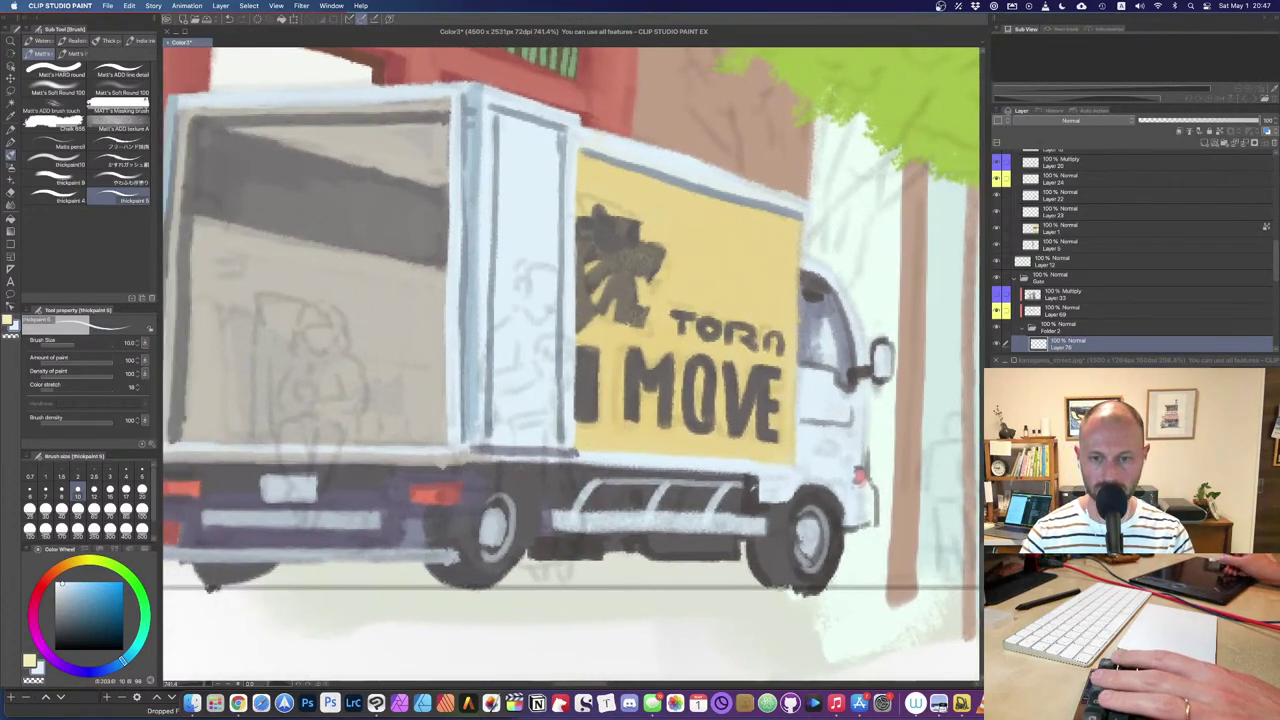
{"action": "left_click", "coordinate": [558, 468], "text": "alt"}
{"action": "key", "text": "]"}
{"action": "left_click_drag", "start_coordinate": [565, 468], "coordinate": [750, 472]}
{"action": "left_click", "coordinate": [522, 533], "text": "alt"}
{"action": "left_click_drag", "start_coordinate": [529, 535], "coordinate": [491, 583]}
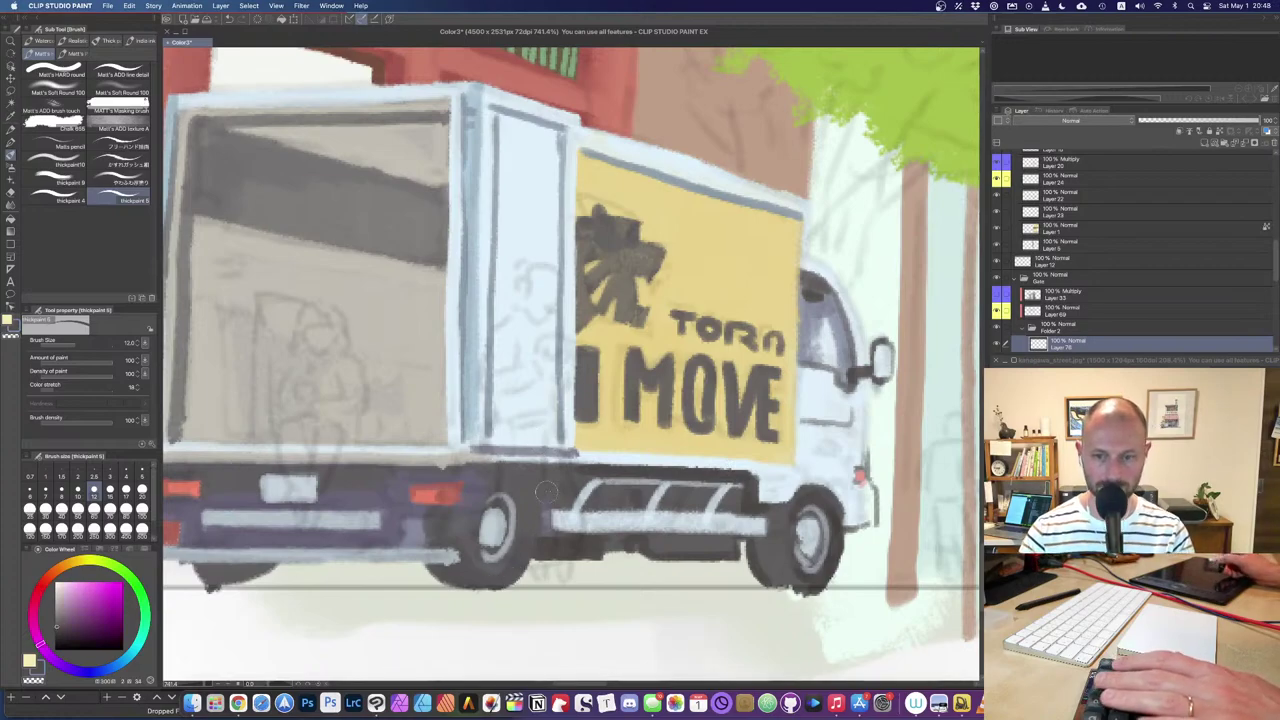
Step: Examine the truck against the surrounding buildings and inspect its side panel and underbody up close
{"action": "scroll", "coordinate": [546, 491], "scroll_direction": "down", "scroll_amount": 5}
{"action": "scroll", "coordinate": [546, 491], "scroll_direction": "up", "scroll_amount": 1}
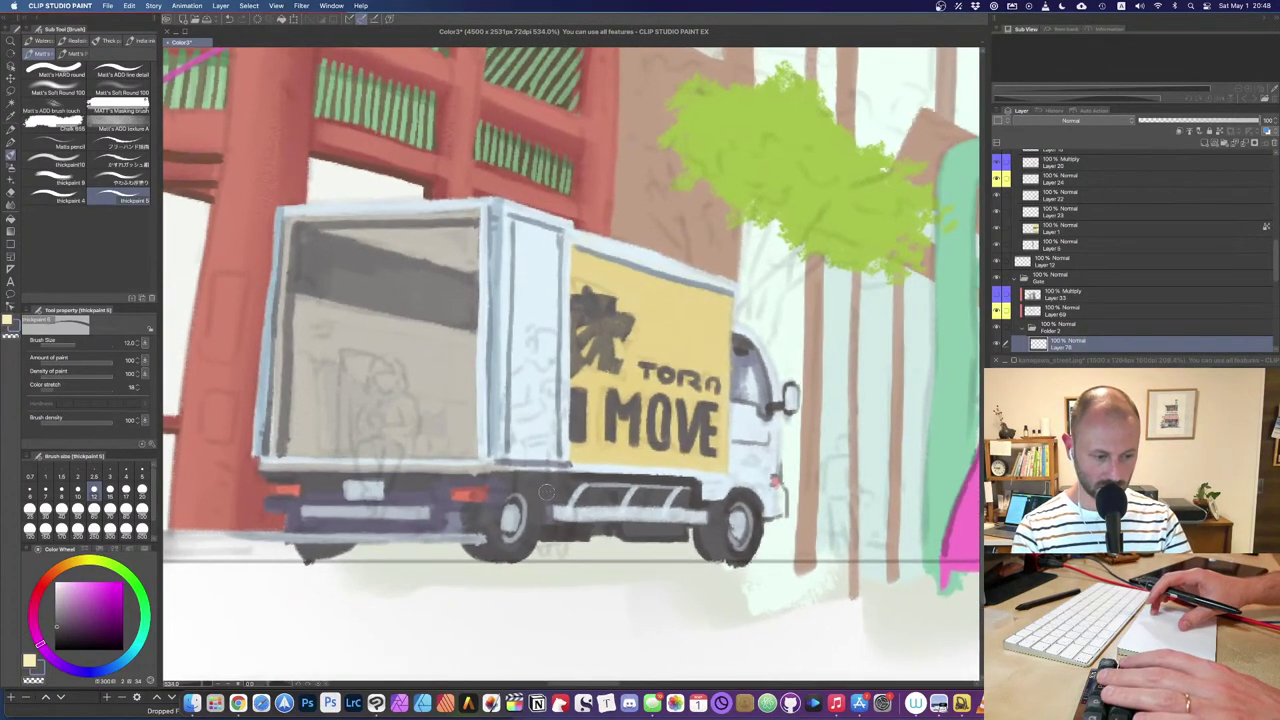
{"action": "scroll", "coordinate": [545, 490], "scroll_direction": "up", "scroll_amount": 5}
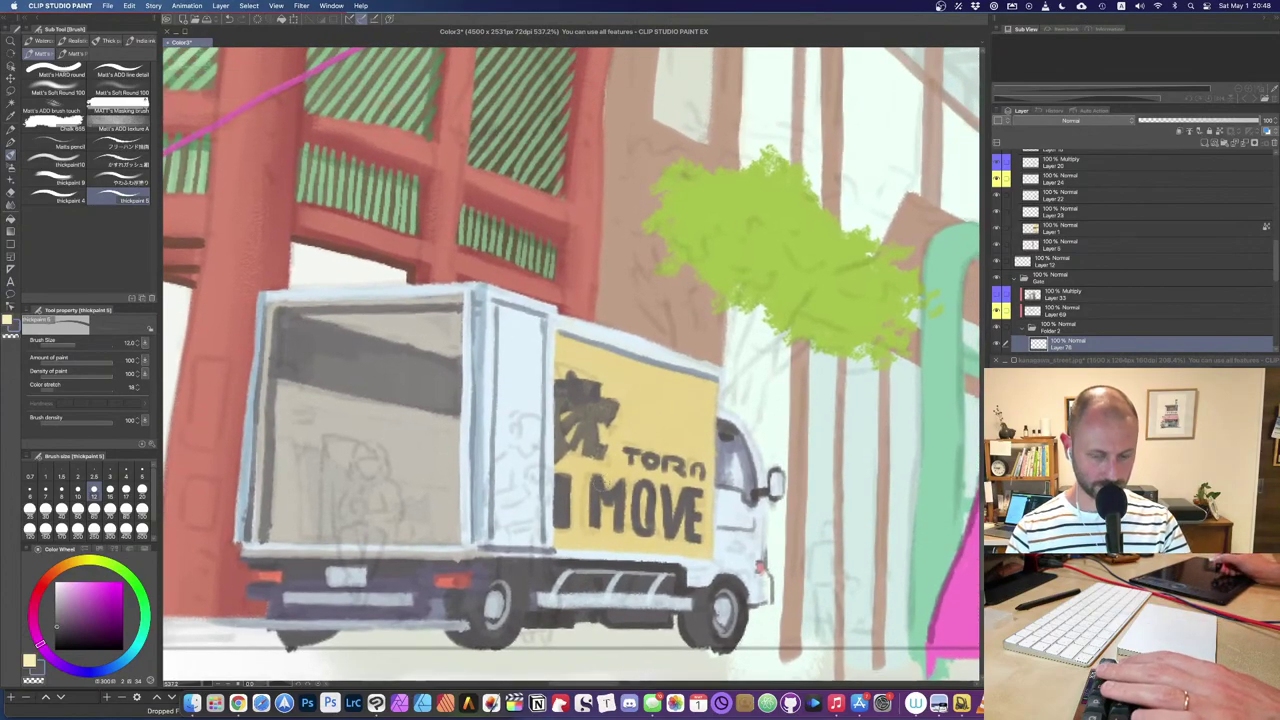
{"action": "scroll", "coordinate": [545, 490], "scroll_direction": "up", "scroll_amount": 2}
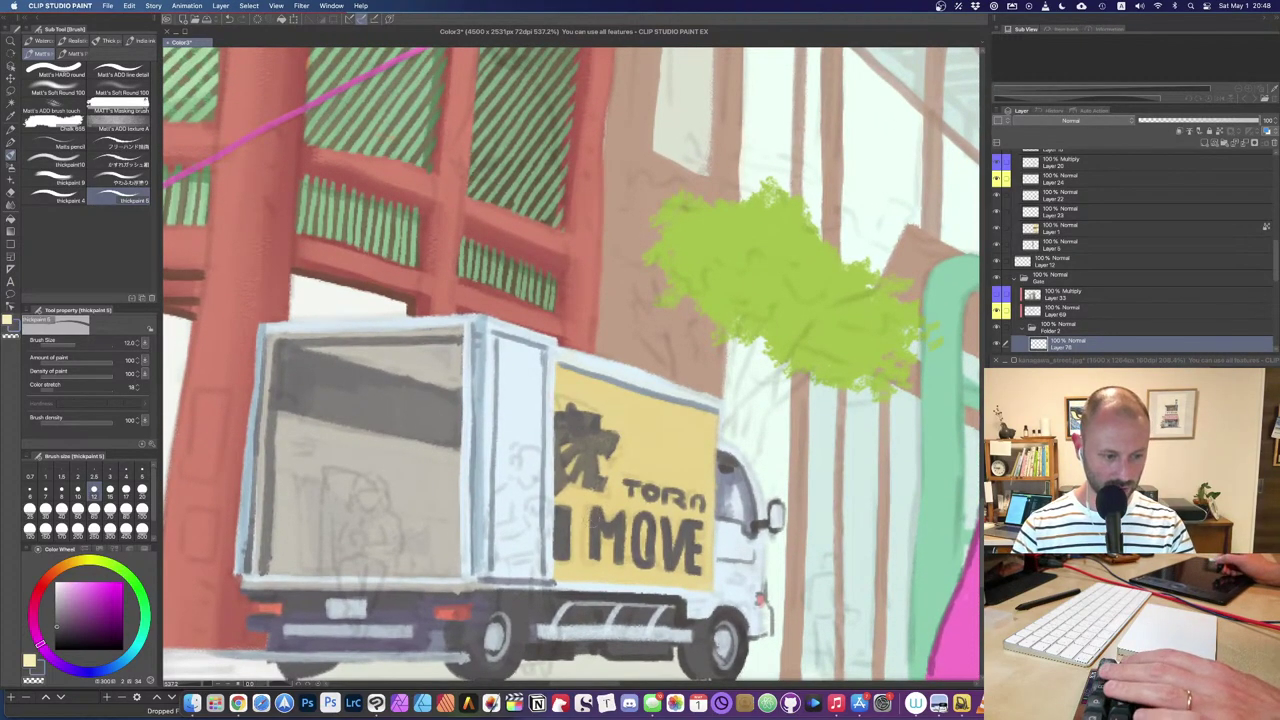
{"action": "scroll", "coordinate": [587, 531], "scroll_direction": "down", "scroll_amount": 2}
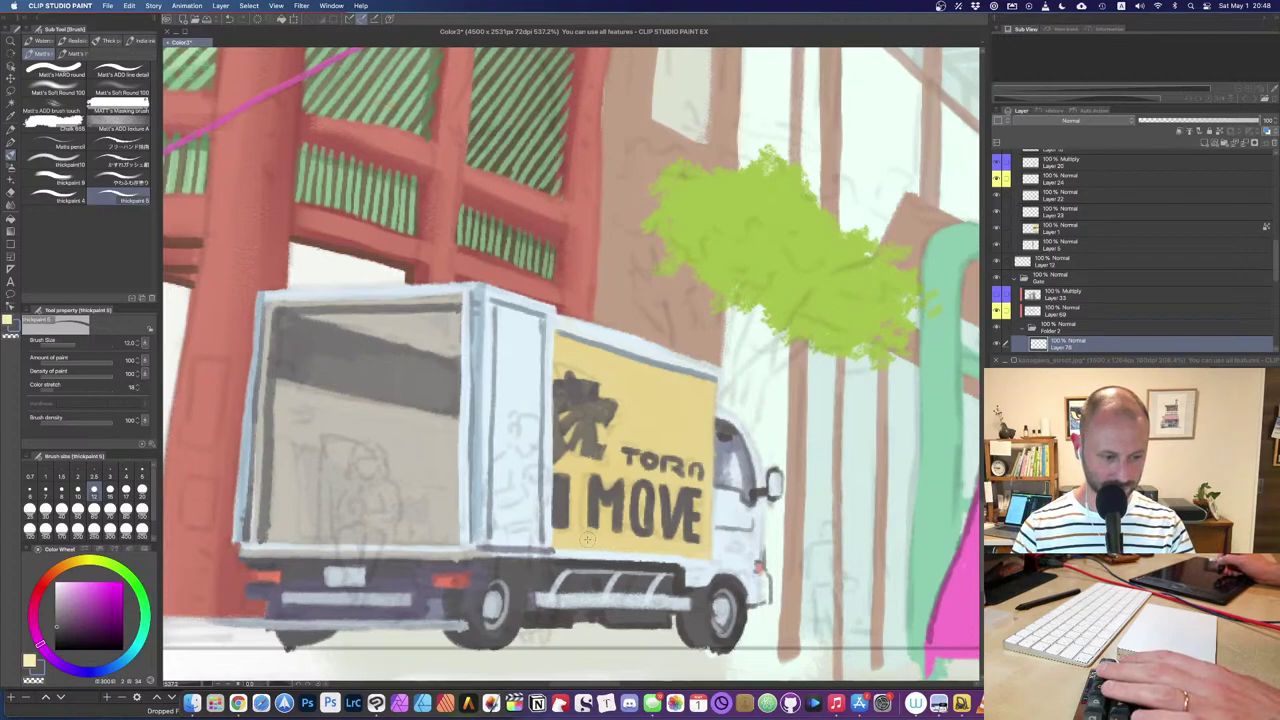
{"action": "scroll", "coordinate": [586, 545], "scroll_direction": "down", "scroll_amount": 2}
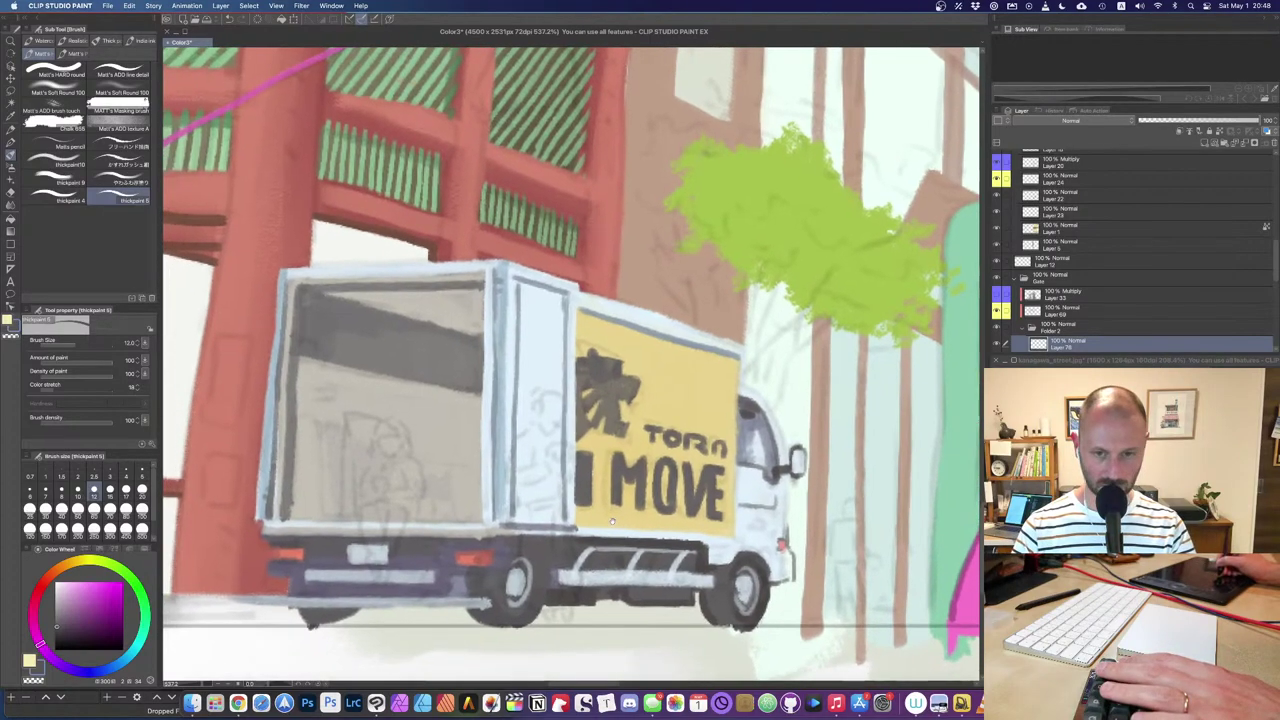
{"action": "scroll", "coordinate": [591, 513], "scroll_direction": "up", "scroll_amount": 5}
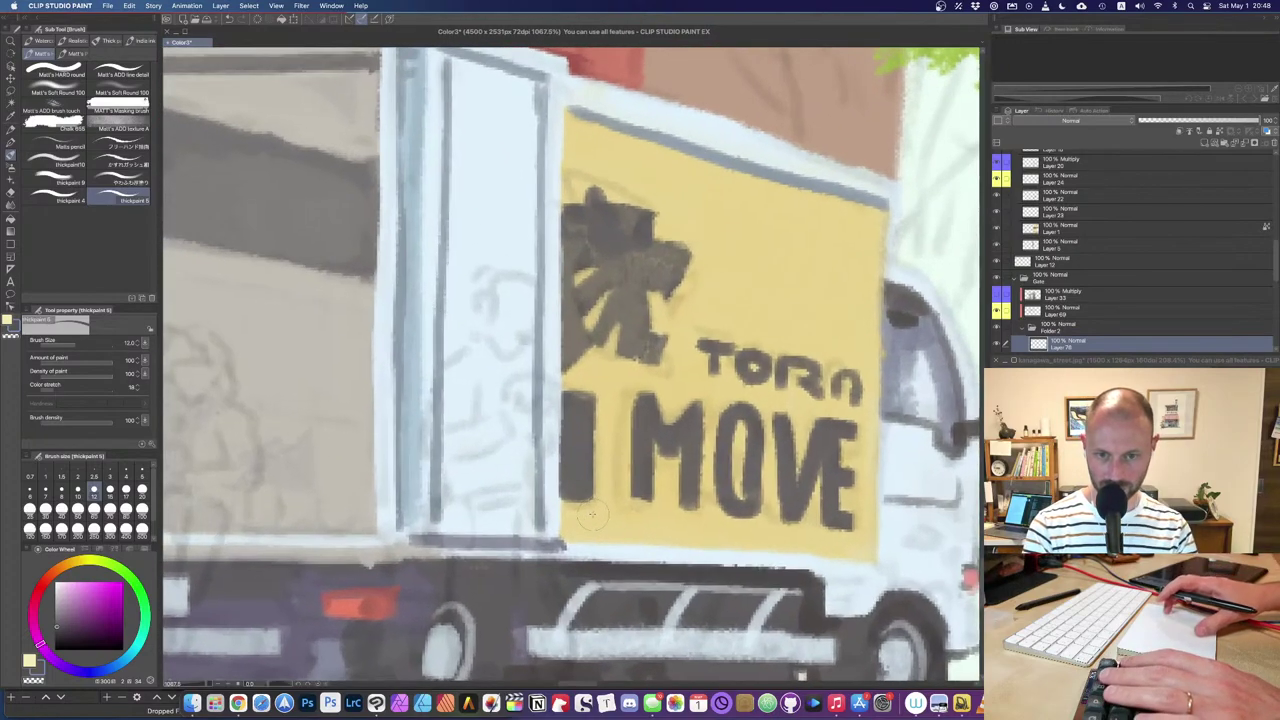
{"action": "scroll", "coordinate": [600, 460], "scroll_direction": "down", "scroll_amount": 3}
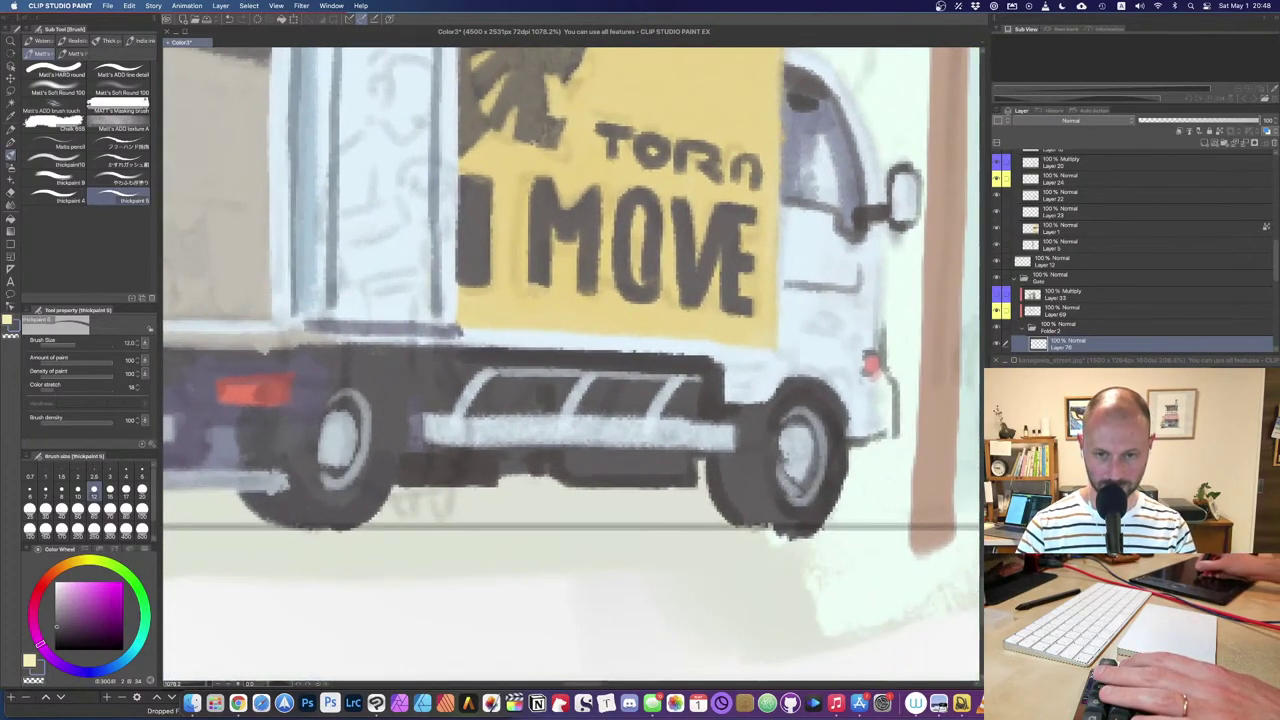
Step: Paint blue-grey box shapes below and behind the truck's side guard, reducing the brush size to 15
{"action": "left_click", "coordinate": [611, 433], "text": "alt"}
{"action": "key", "text": "bracketright"}
{"action": "key", "text": "bracketright"}
{"action": "mouse_move", "coordinate": [586, 474]}
{"action": "left_mouse_down"}
{"action": "mouse_move", "coordinate": [680, 476]}
{"action": "mouse_move", "coordinate": [670, 465]}
{"action": "mouse_move", "coordinate": [588, 476]}
{"action": "mouse_move", "coordinate": [643, 476]}
{"action": "left_mouse_up"}
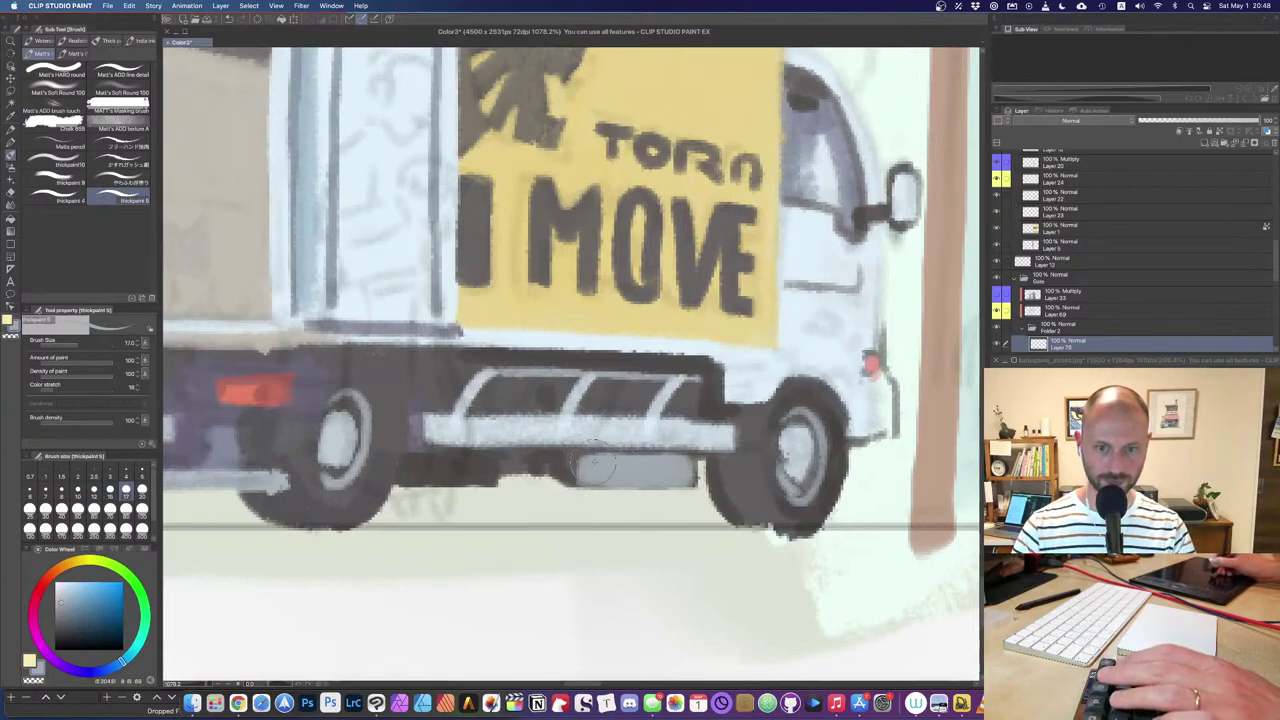
{"action": "key", "text": "bracketleft"}
{"action": "left_click_drag", "start_coordinate": [606, 402], "coordinate": [688, 409]}
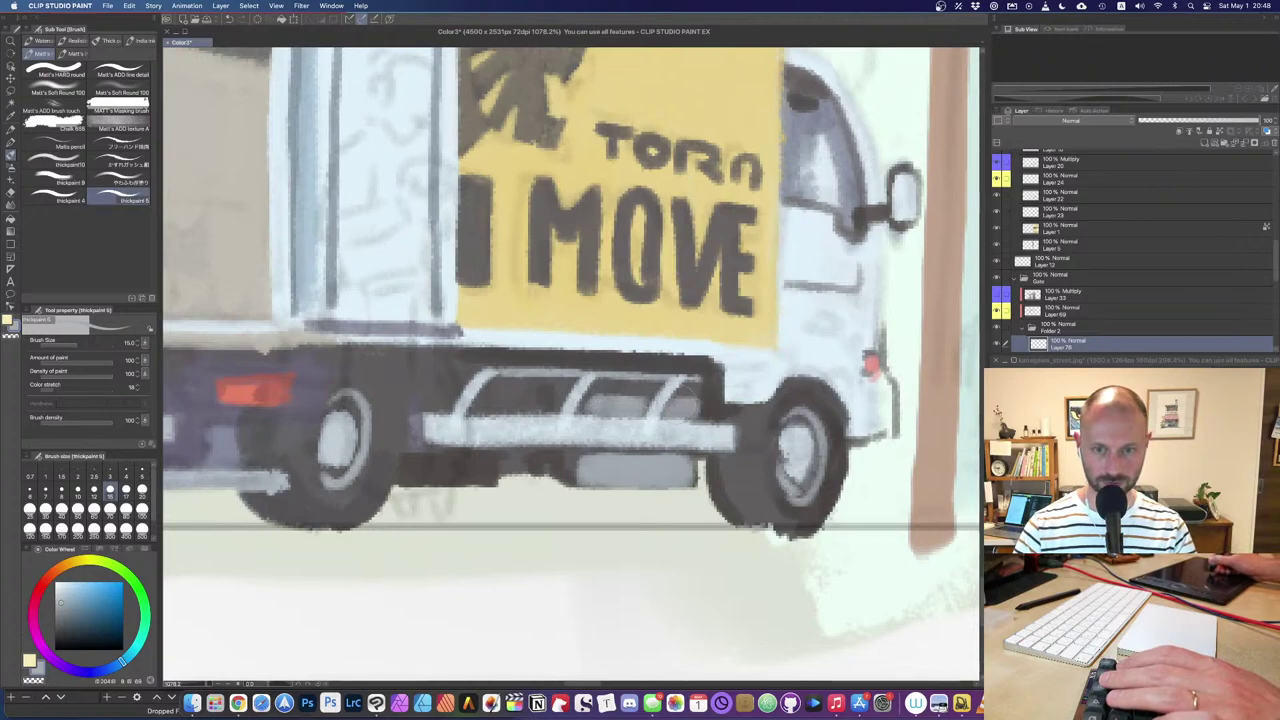
{"action": "mouse_move", "coordinate": [489, 468]}
{"action": "left_mouse_down"}
{"action": "mouse_move", "coordinate": [425, 472]}
{"action": "mouse_move", "coordinate": [485, 485]}
{"action": "mouse_move", "coordinate": [430, 472]}
{"action": "mouse_move", "coordinate": [495, 468]}
{"action": "mouse_move", "coordinate": [434, 470]}
{"action": "left_mouse_up"}
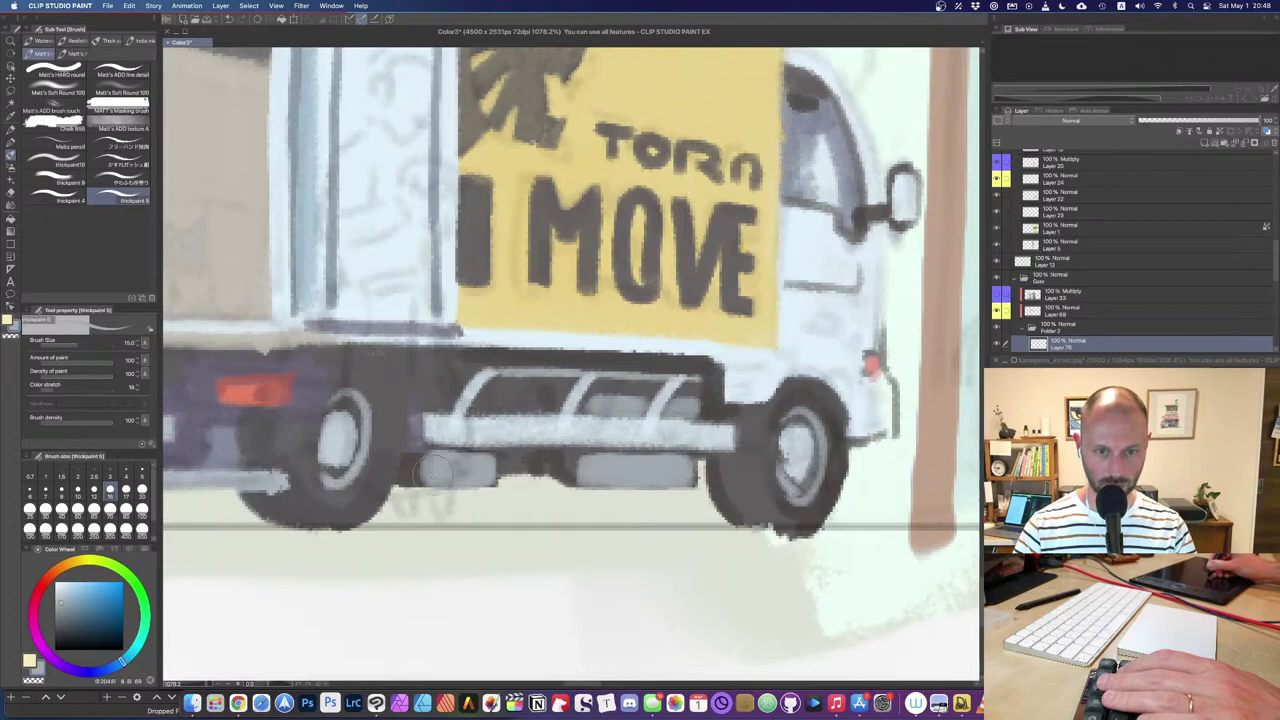
{"action": "mouse_move", "coordinate": [438, 380]}
{"action": "left_mouse_down"}
{"action": "mouse_move", "coordinate": [425, 459]}
{"action": "mouse_move", "coordinate": [445, 384]}
{"action": "mouse_move", "coordinate": [494, 394]}
{"action": "mouse_move", "coordinate": [482, 404]}
{"action": "mouse_move", "coordinate": [507, 392]}
{"action": "mouse_move", "coordinate": [482, 406]}
{"action": "mouse_move", "coordinate": [460, 379]}
{"action": "mouse_move", "coordinate": [432, 392]}
{"action": "mouse_move", "coordinate": [487, 402]}
{"action": "mouse_move", "coordinate": [423, 403]}
{"action": "left_mouse_up"}
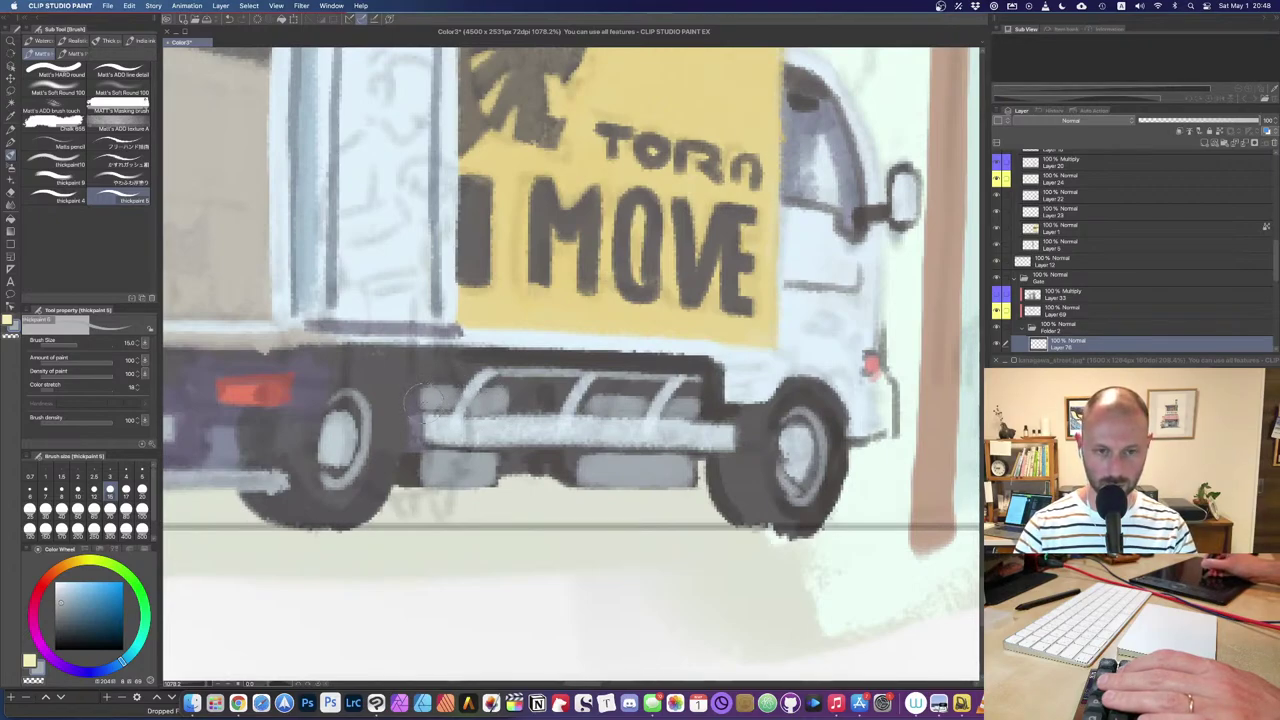
Step: Darken the gaps around the side guard and add small grey connecting parts between the boxes at brush size 10
{"action": "left_click", "coordinate": [411, 463], "text": "alt"}
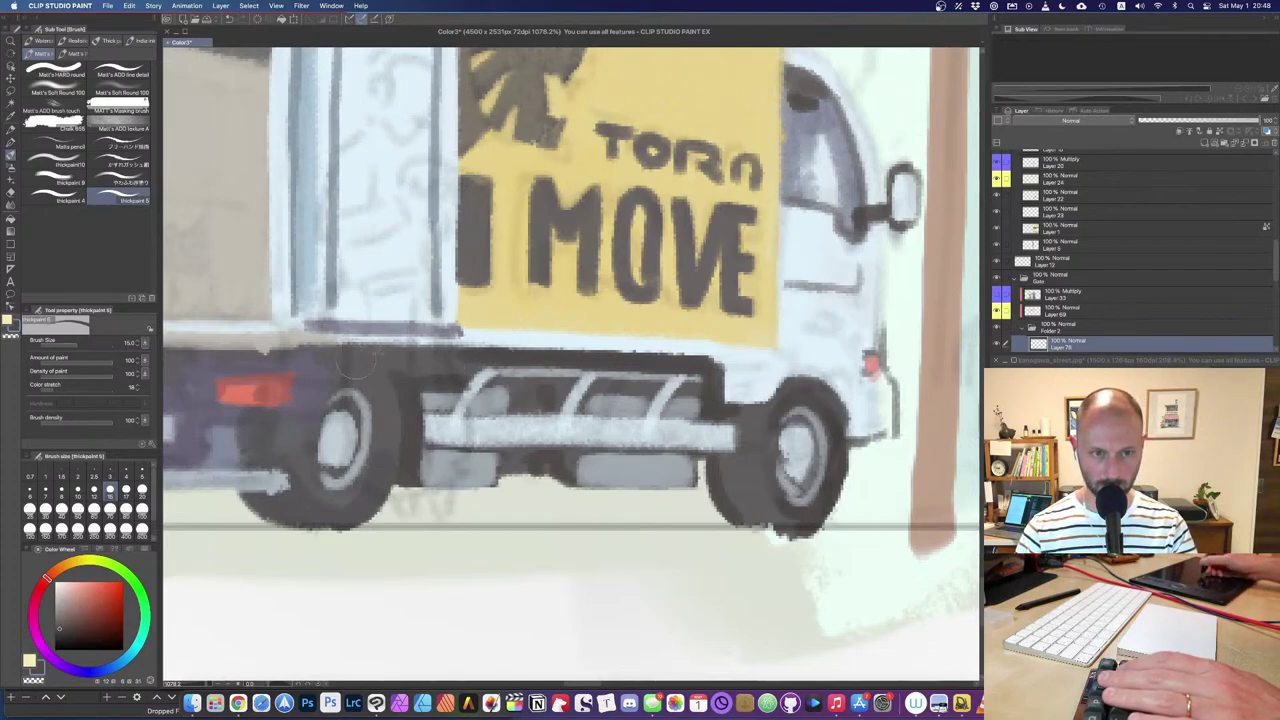
{"action": "mouse_move", "coordinate": [386, 362]}
{"action": "left_mouse_down"}
{"action": "mouse_move", "coordinate": [459, 356]}
{"action": "mouse_move", "coordinate": [427, 372]}
{"action": "mouse_move", "coordinate": [545, 380]}
{"action": "mouse_move", "coordinate": [494, 394]}
{"action": "mouse_move", "coordinate": [558, 392]}
{"action": "left_mouse_up"}
{"action": "key", "text": "bracketleft"}
{"action": "key", "text": "["}
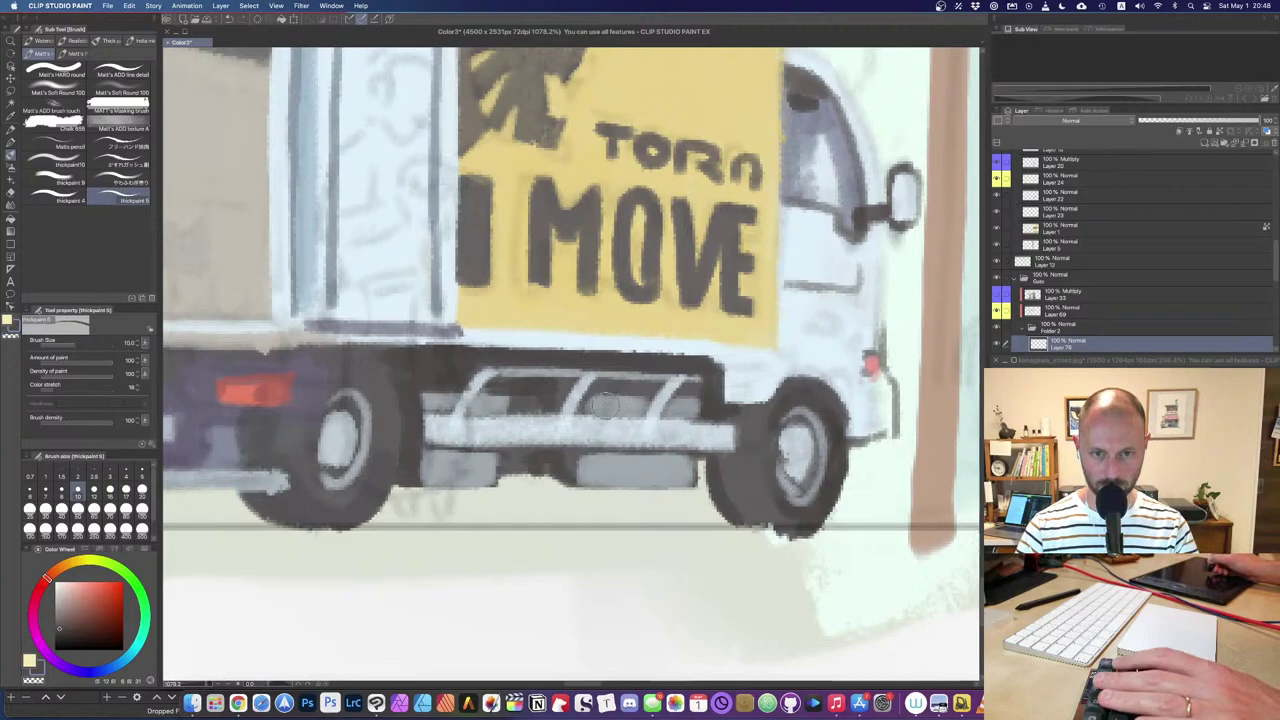
{"action": "left_click", "coordinate": [610, 400], "text": "alt"}
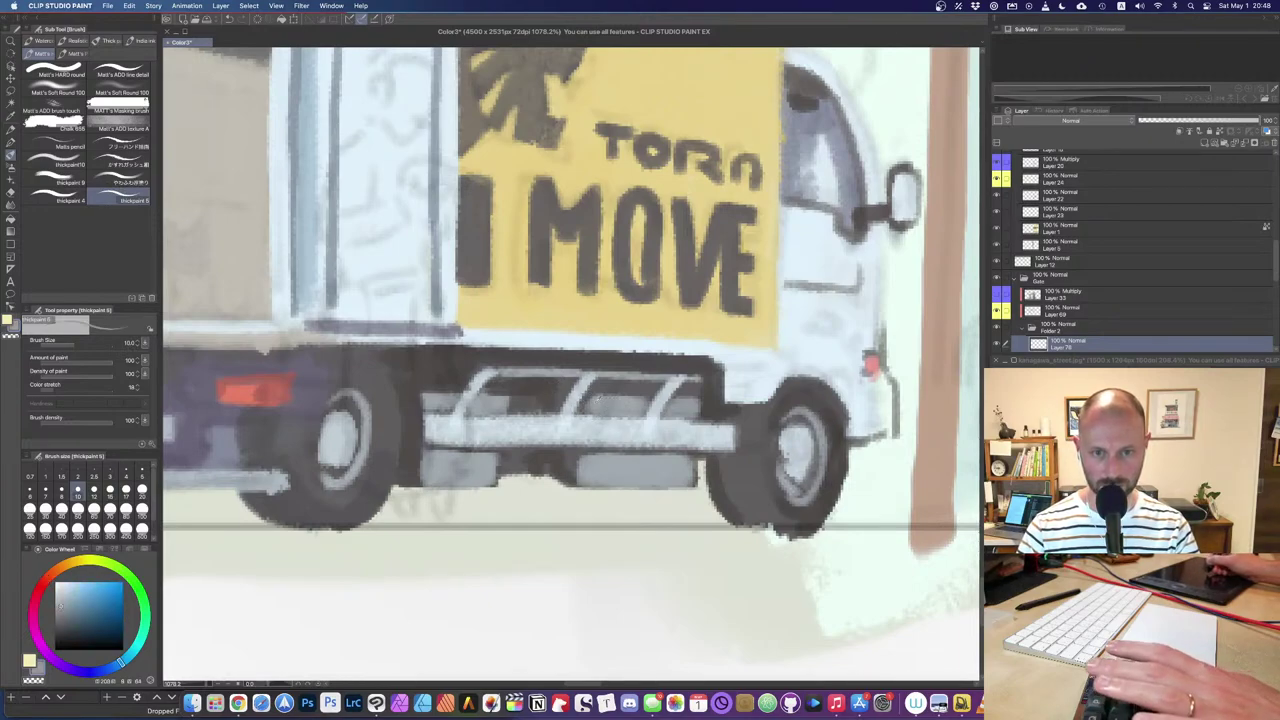
{"action": "left_click_drag", "start_coordinate": [537, 396], "coordinate": [560, 394]}
{"action": "left_click_drag", "start_coordinate": [530, 456], "coordinate": [570, 455]}
{"action": "left_click", "coordinate": [547, 382], "text": "alt"}
{"action": "left_click_drag", "start_coordinate": [534, 392], "coordinate": [563, 389]}
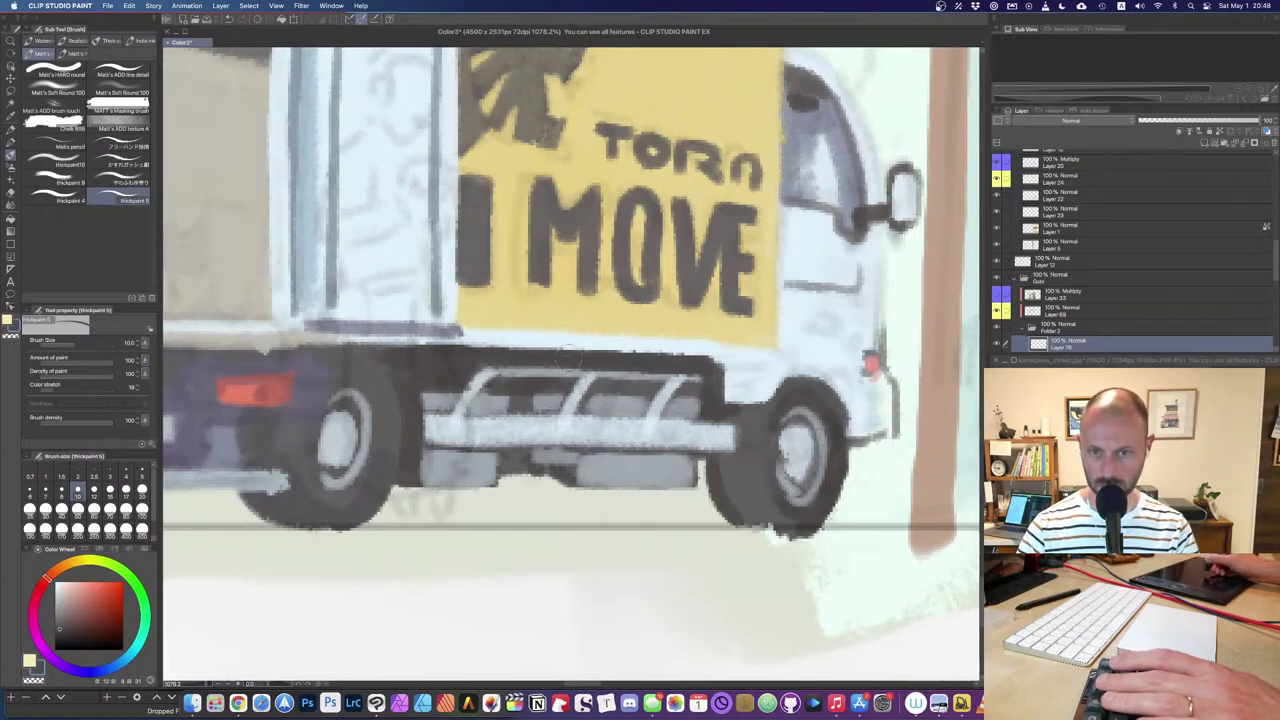
Step: Paint a pale horizontal rail with grey shading under the yellow side panel, finishing at brush size 8
{"action": "left_click", "coordinate": [449, 368], "text": "alt"}
{"action": "left_click_drag", "start_coordinate": [423, 356], "coordinate": [718, 360]}
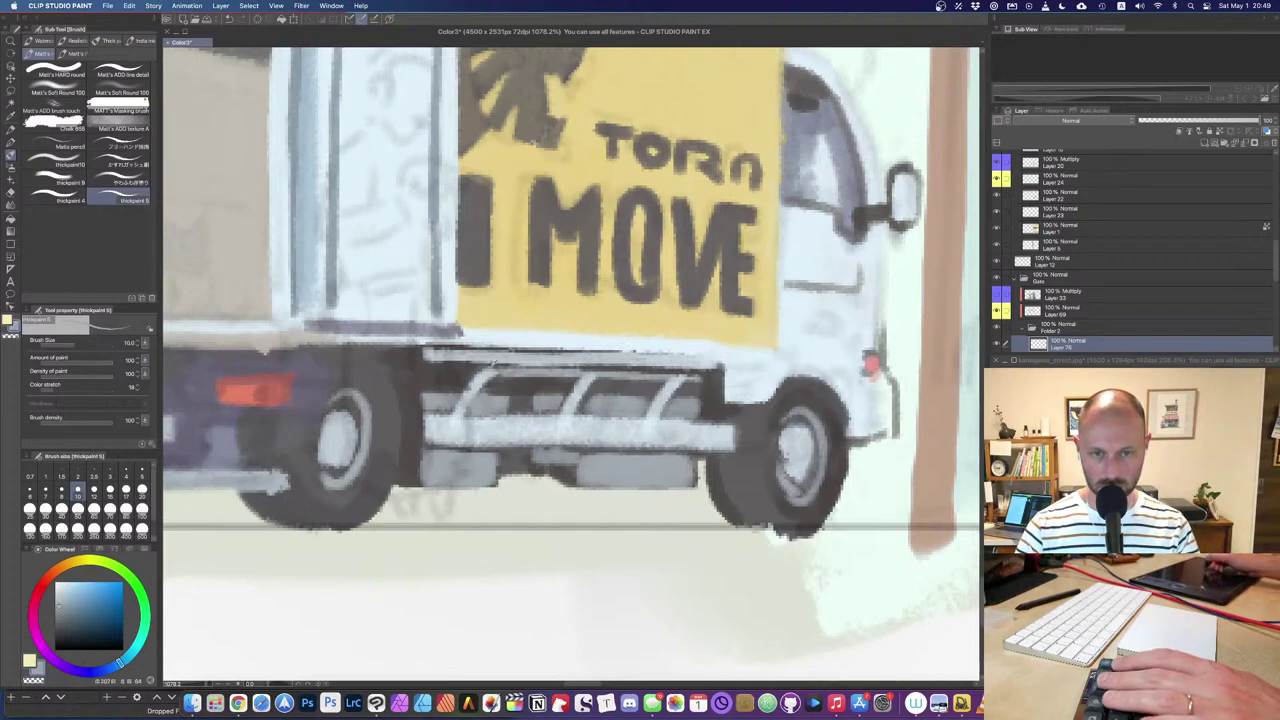
{"action": "left_click_drag", "start_coordinate": [466, 346], "coordinate": [707, 354]}
{"action": "left_click", "coordinate": [724, 353], "text": "alt"}
{"action": "left_click_drag", "start_coordinate": [574, 345], "coordinate": [726, 352]}
{"action": "key", "text": "["}
{"action": "left_click_drag", "start_coordinate": [418, 354], "coordinate": [726, 360]}
{"action": "left_click_drag", "start_coordinate": [473, 411], "coordinate": [661, 423]}
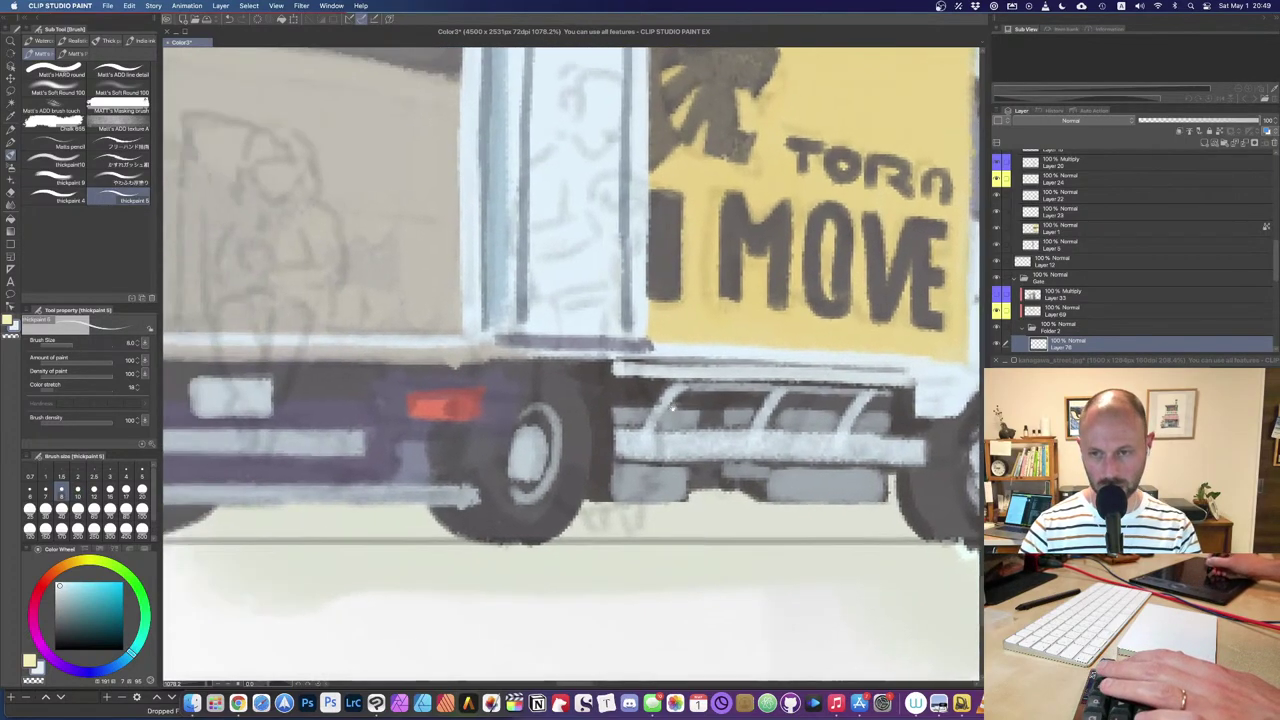
{"action": "scroll", "coordinate": [660, 422], "scroll_direction": "down", "scroll_amount": 10}
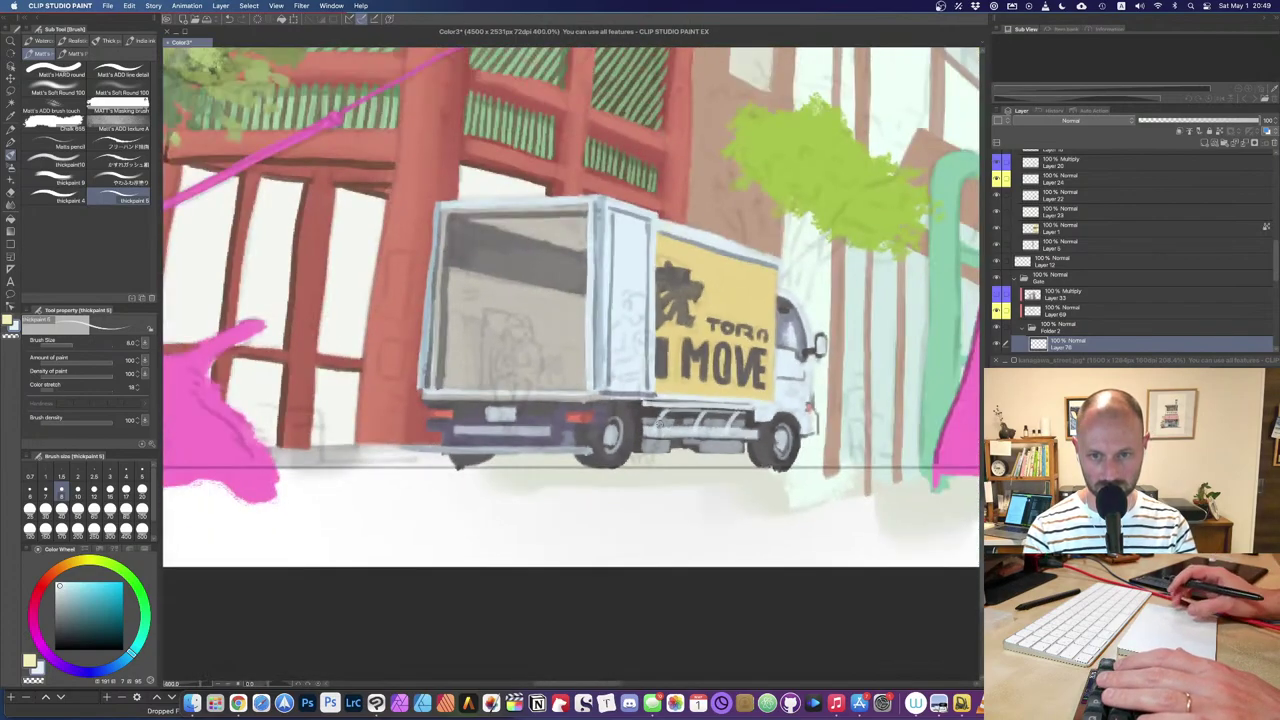
{"action": "scroll", "coordinate": [660, 422], "scroll_direction": "down", "scroll_amount": 2}
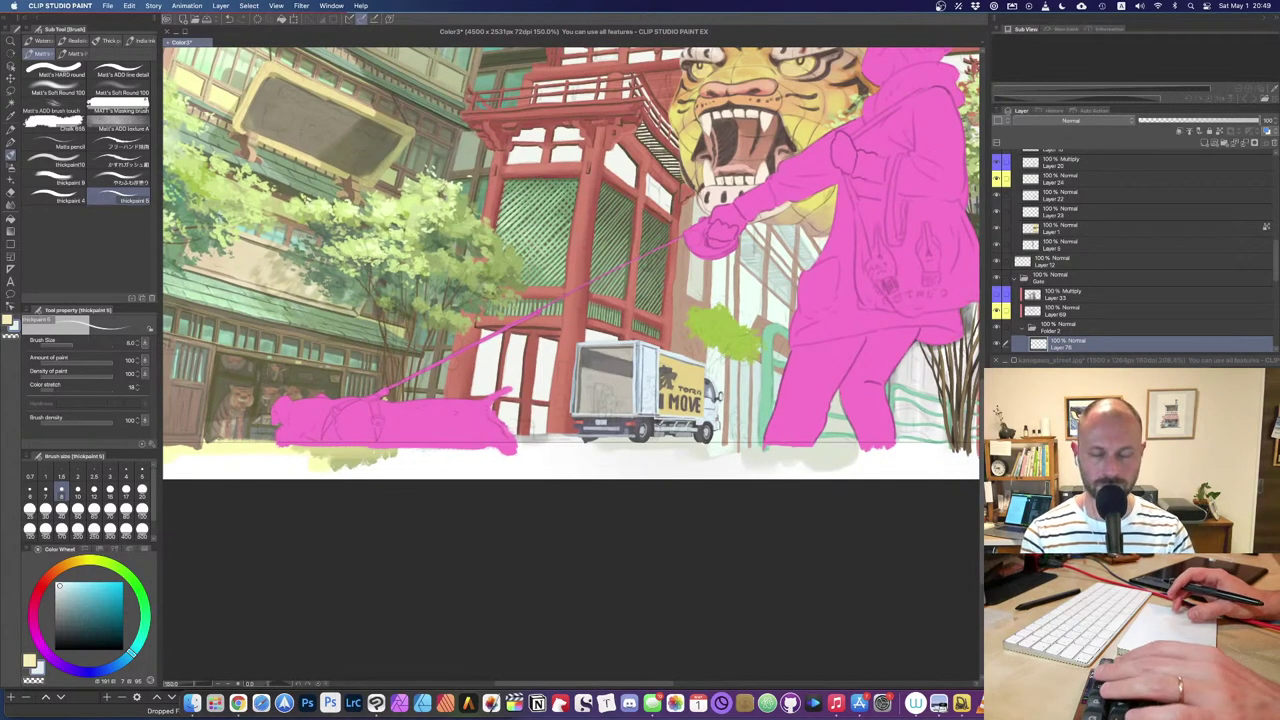
{"action": "scroll", "coordinate": [657, 423], "scroll_direction": "up", "scroll_amount": 8}
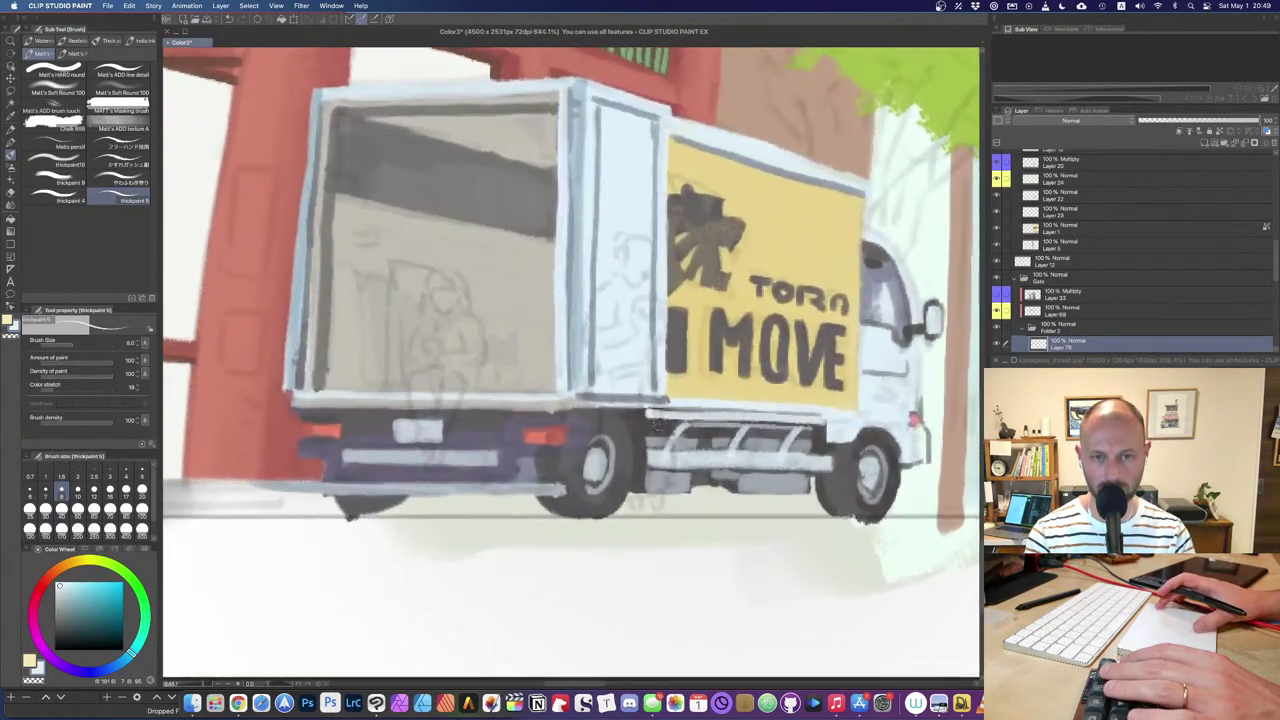
{"action": "left_click_drag", "start_coordinate": [663, 298], "coordinate": [649, 380]}
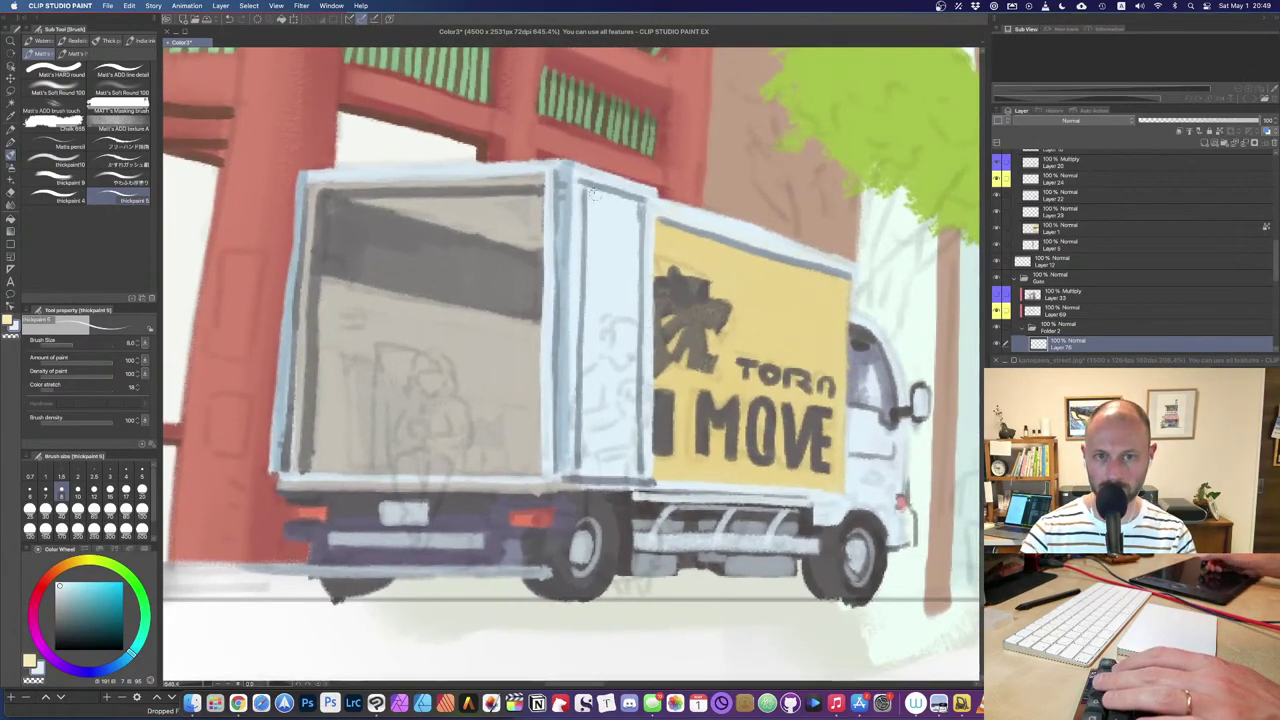
Step: Paint a grey-blue latch bar across the truck's side door at brush size 12, then widen the box's far rear edge in pale blue at size 10
{"action": "left_click", "coordinate": [598, 199], "text": "alt"}
{"action": "key", "text": "bracketright"}
{"action": "key", "text": "bracketright"}
{"action": "left_click_drag", "start_coordinate": [595, 374], "coordinate": [659, 380]}
{"action": "left_click_drag", "start_coordinate": [279, 375], "coordinate": [268, 376]}
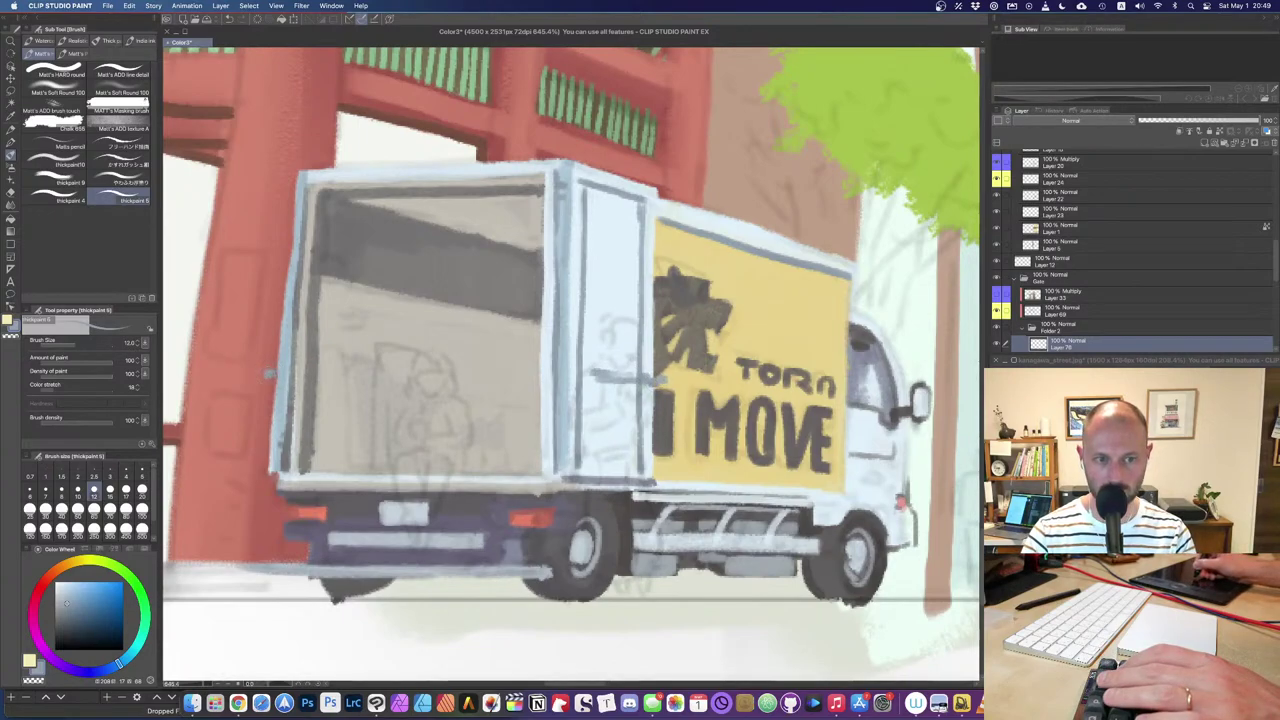
{"action": "left_click", "coordinate": [603, 200], "text": "alt"}
{"action": "key", "text": "["}
{"action": "left_click_drag", "start_coordinate": [296, 168], "coordinate": [268, 472]}
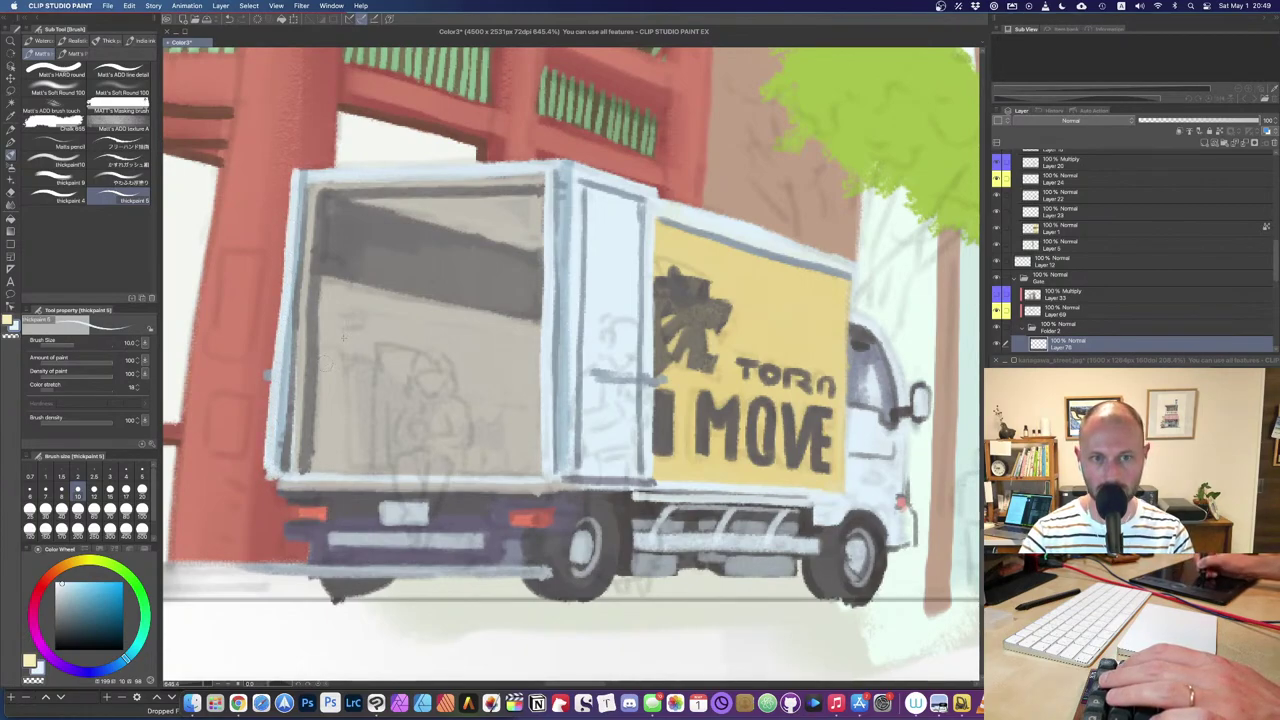
Step: Paint a dark grey line along the upper inside edge of the rear cargo opening and try a beige stroke beneath it
{"action": "left_click", "coordinate": [322, 222], "text": "alt"}
{"action": "left_click_drag", "start_coordinate": [314, 183], "coordinate": [388, 180]}
{"action": "key", "text": "super+z"}
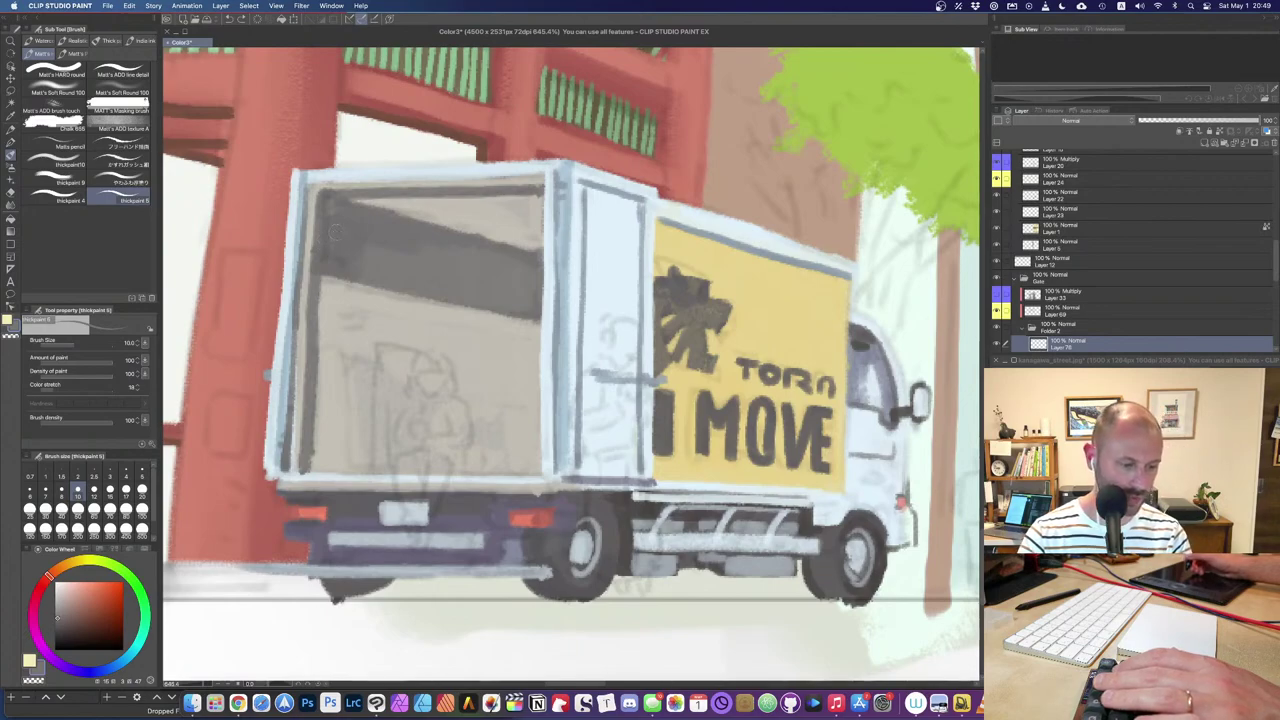
{"action": "left_click_drag", "start_coordinate": [314, 181], "coordinate": [550, 174]}
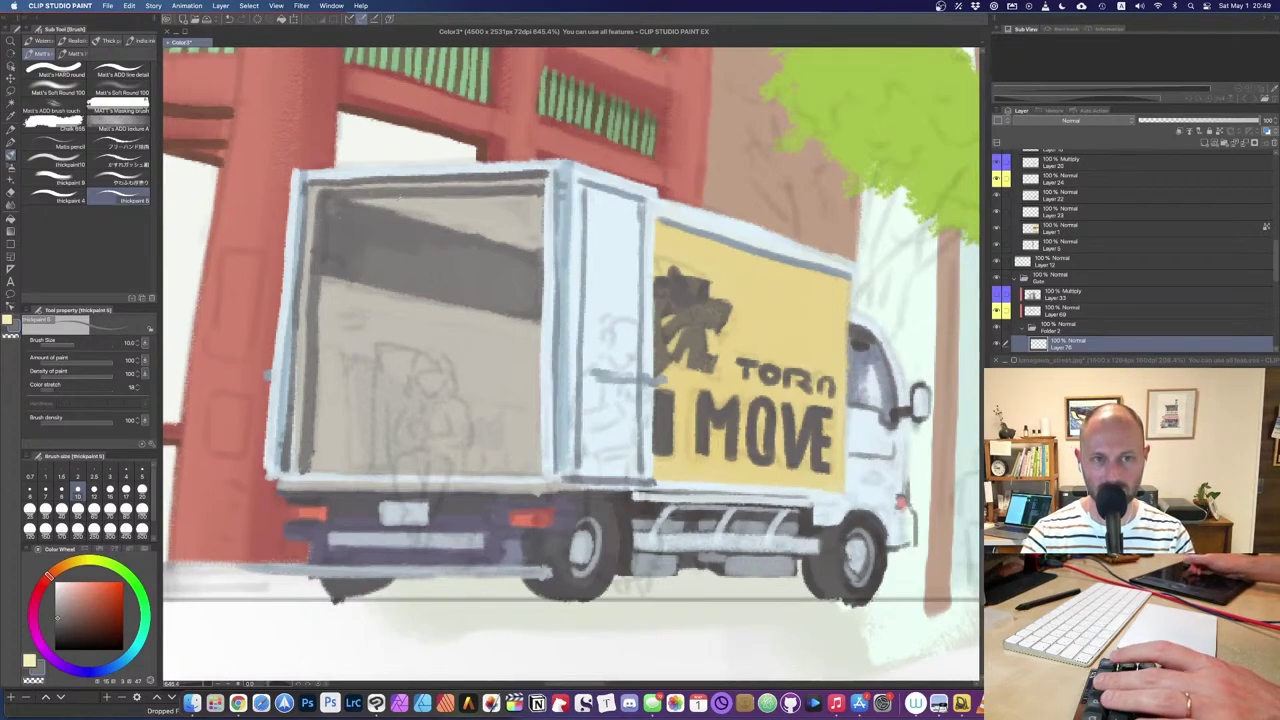
{"action": "left_click", "coordinate": [398, 198], "text": "alt"}
{"action": "left_click_drag", "start_coordinate": [314, 188], "coordinate": [538, 185]}
{"action": "key", "text": "super+z"}
{"action": "left_click_drag", "start_coordinate": [314, 189], "coordinate": [536, 182]}
{"action": "key", "text": "super+z"}
{"action": "key", "text": "super+z"}
{"action": "key", "text": "super+shift+z"}
Step: Switch to the cargo interior's layer and repaint the beige area above the dark band at brush size 15
{"action": "left_click_drag", "start_coordinate": [444, 240], "coordinate": [440, 292]}
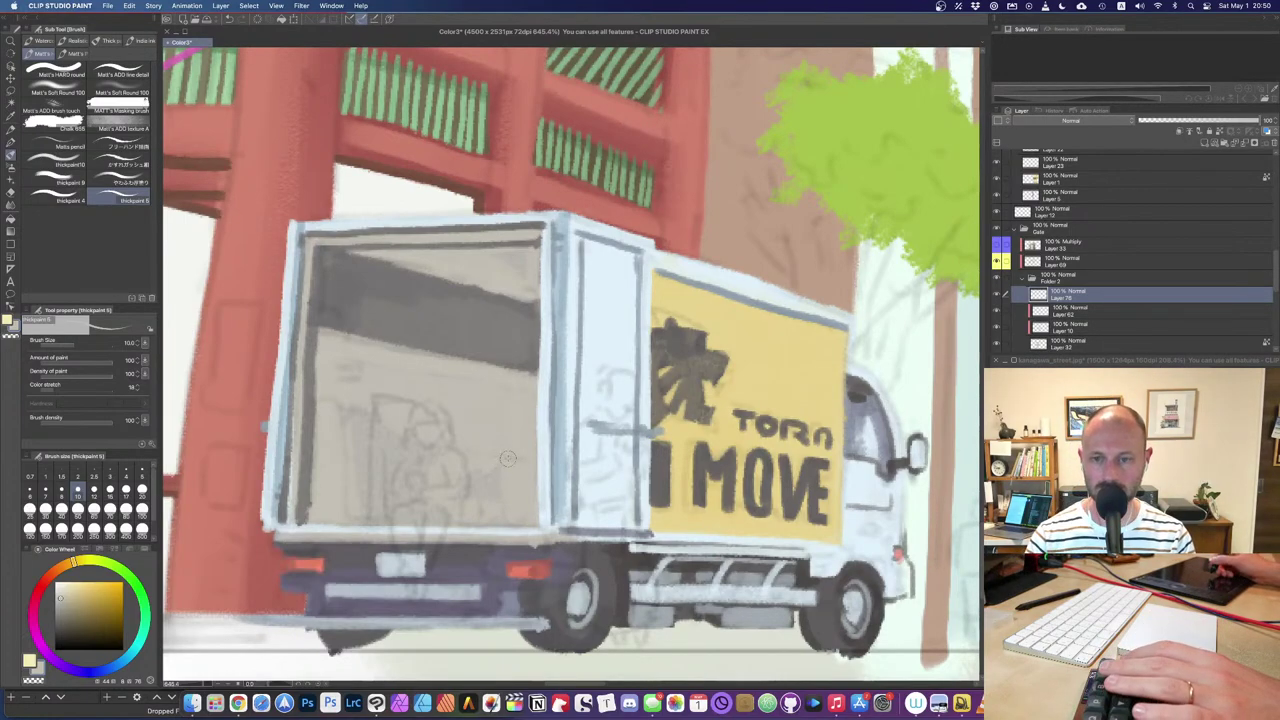
{"action": "left_click_drag", "start_coordinate": [398, 334], "coordinate": [418, 373]}
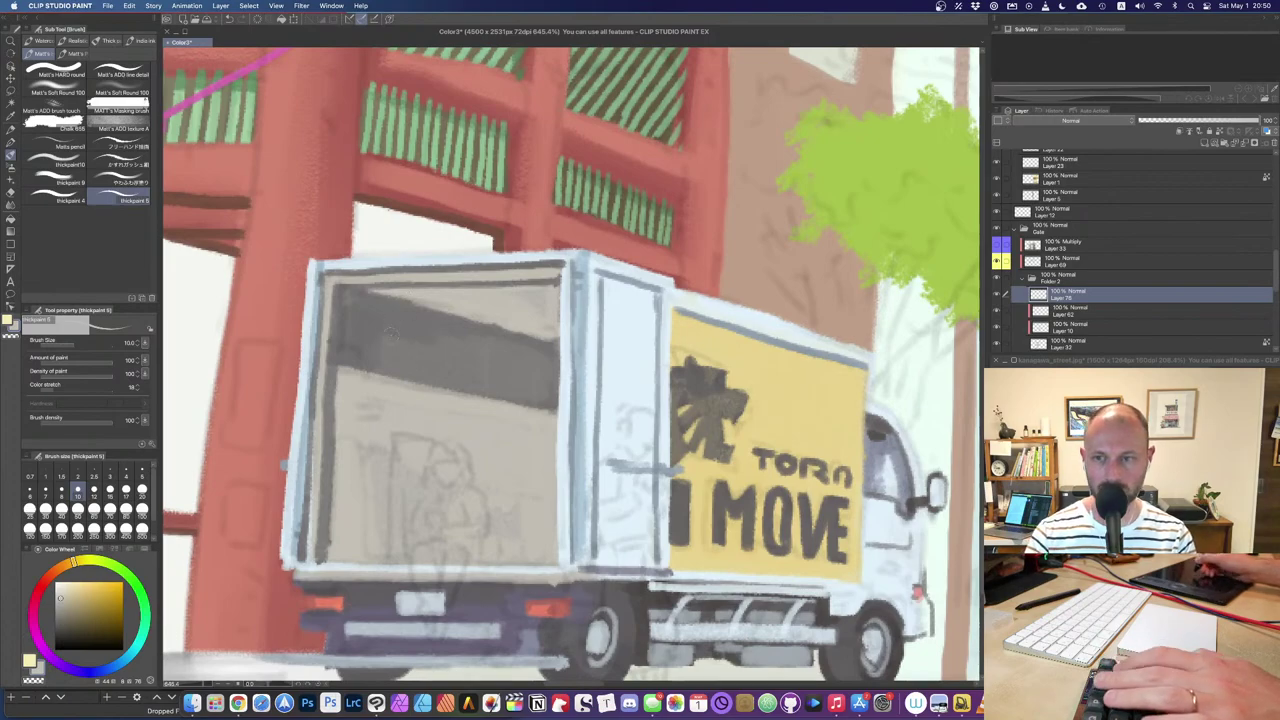
{"action": "left_click", "coordinate": [438, 349], "text": "shift+super"}
{"action": "left_click", "coordinate": [463, 311], "text": "alt"}
{"action": "key", "text": "bracketright"}
{"action": "key", "text": "bracketright"}
{"action": "left_click_drag", "start_coordinate": [350, 295], "coordinate": [510, 328]}
Step: Even out the dark grey band inside the cargo opening and clean up its edges, reducing the brush size to 10
{"action": "left_click", "coordinate": [358, 352], "text": "alt"}
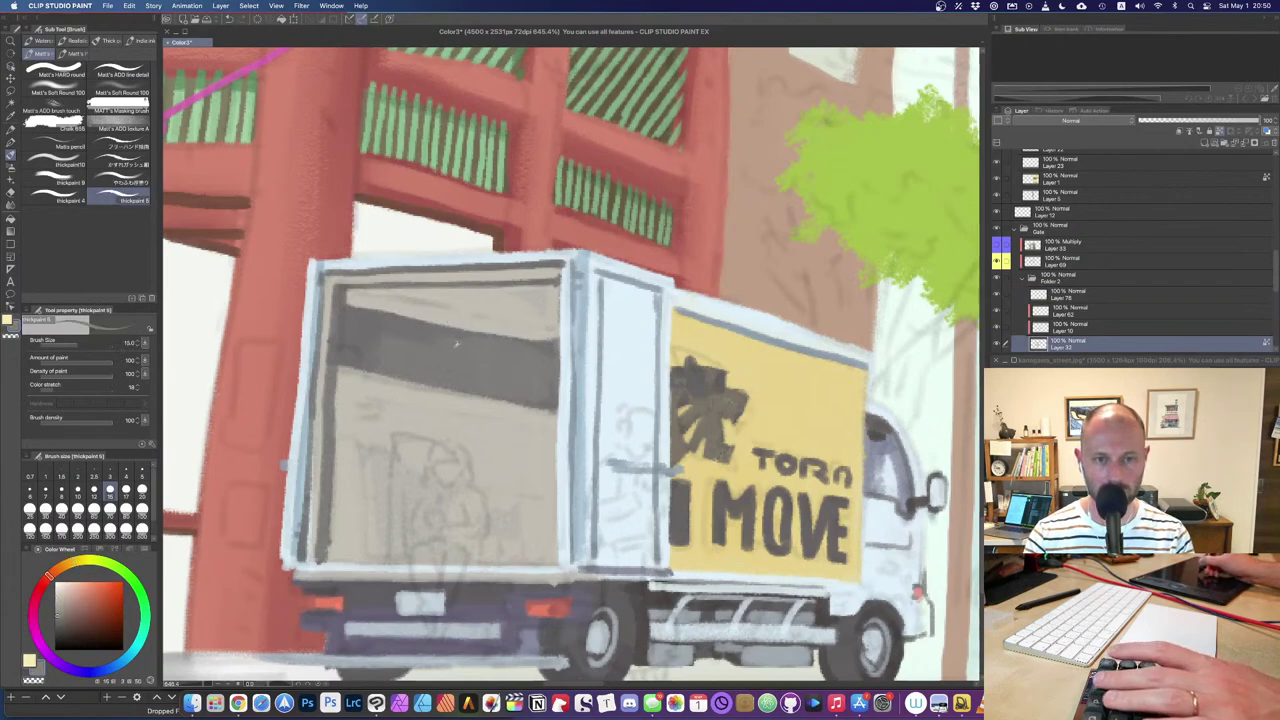
{"action": "left_click", "coordinate": [350, 362], "text": "alt"}
{"action": "left_click_drag", "start_coordinate": [342, 370], "coordinate": [512, 401]}
{"action": "left_click", "coordinate": [498, 380], "text": "alt"}
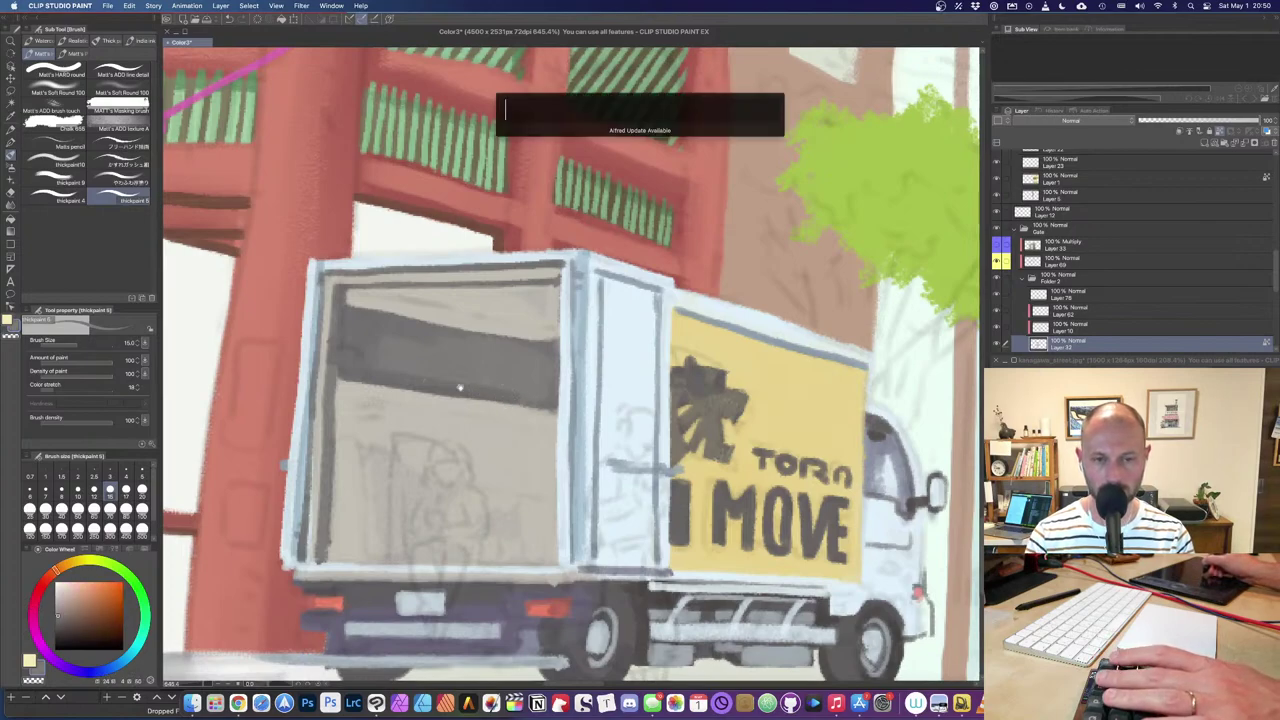
{"action": "left_click_drag", "start_coordinate": [408, 377], "coordinate": [492, 390]}
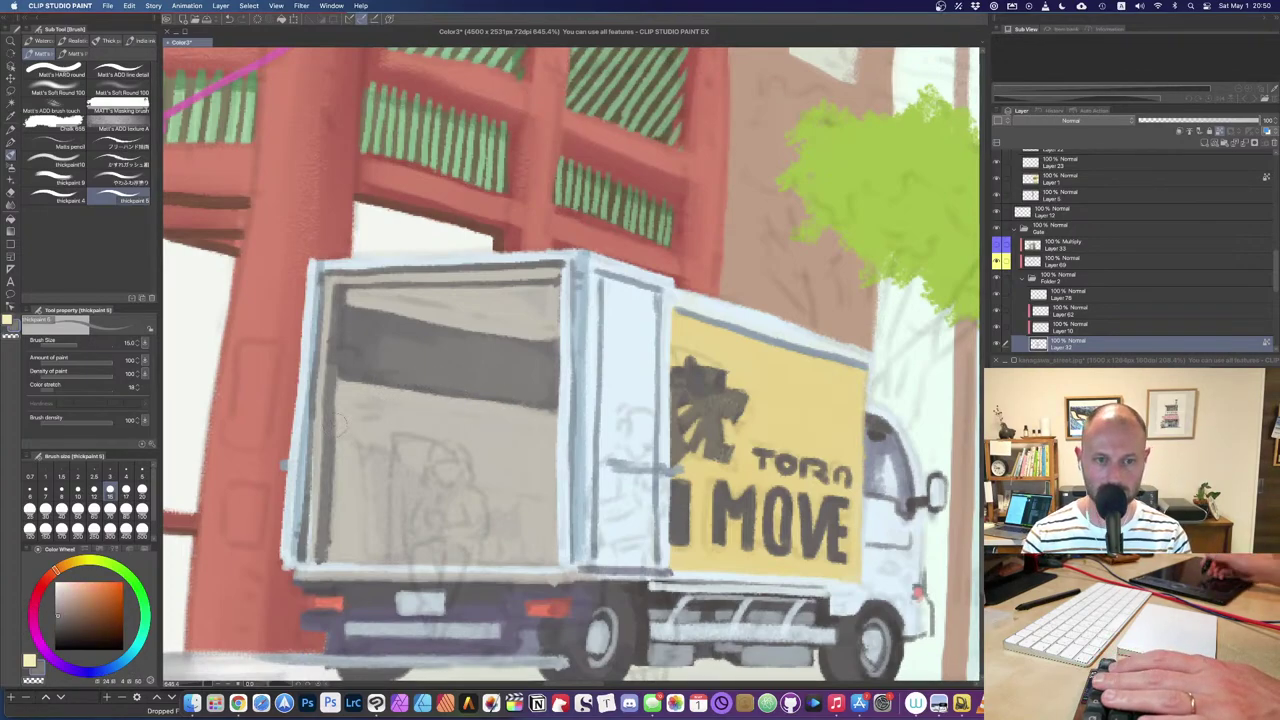
{"action": "left_click", "coordinate": [349, 360], "text": "alt"}
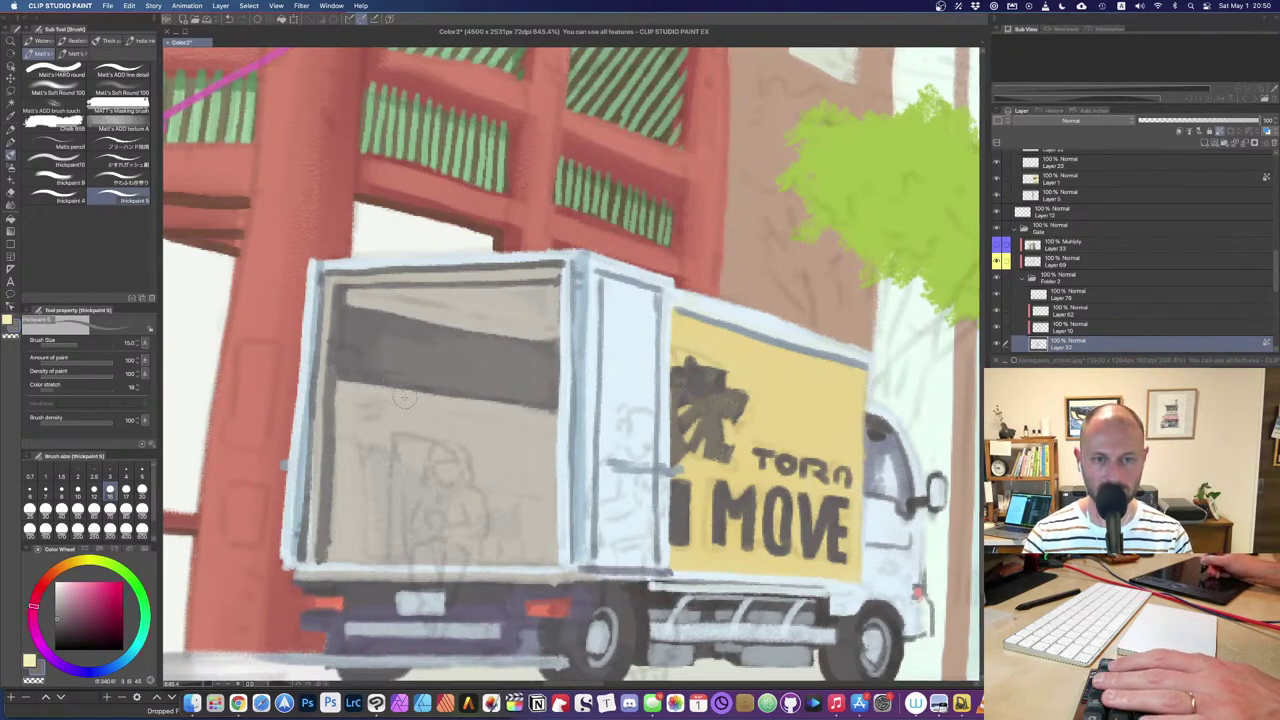
{"action": "left_click", "coordinate": [546, 315], "text": "alt"}
{"action": "key", "text": "["}
{"action": "key", "text": "["}
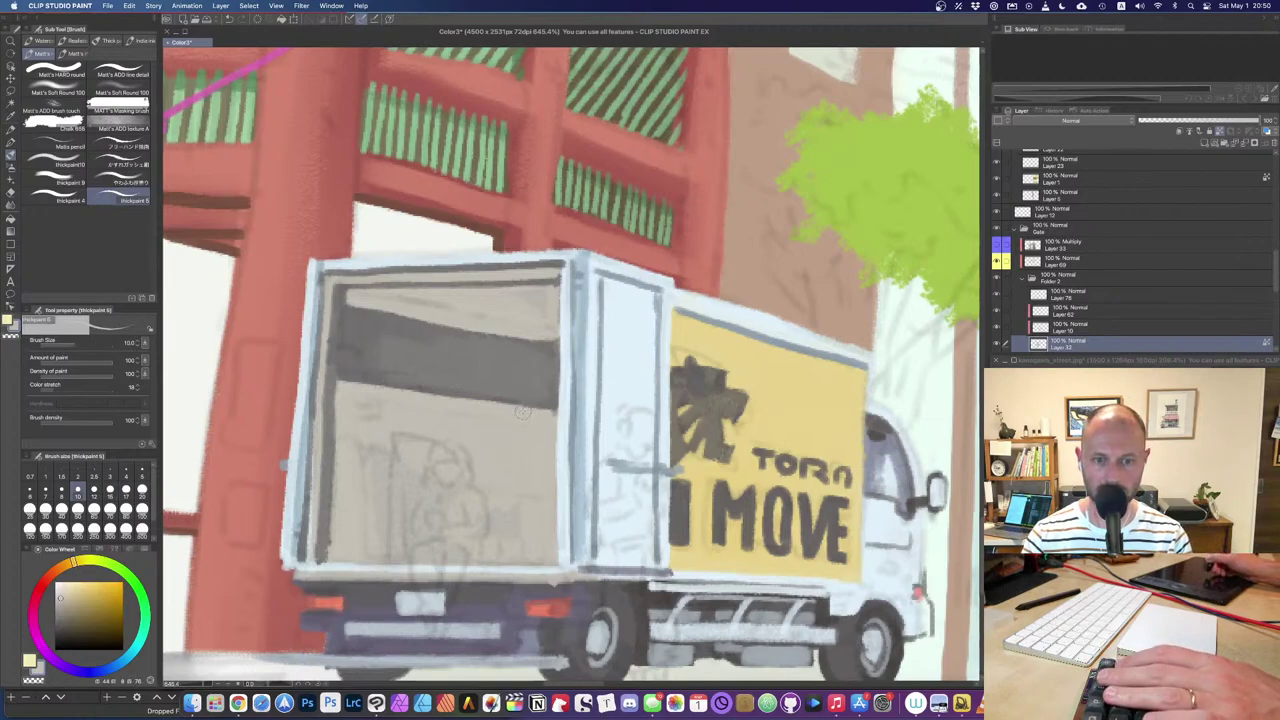
Step: Paint five vertical dark grey panel lines down the cargo interior below the dark band at brush size 15
{"action": "left_click", "coordinate": [504, 387], "text": "alt"}
{"action": "key", "text": "]"}
{"action": "key", "text": "]"}
{"action": "left_click_drag", "start_coordinate": [371, 386], "coordinate": [358, 558]}
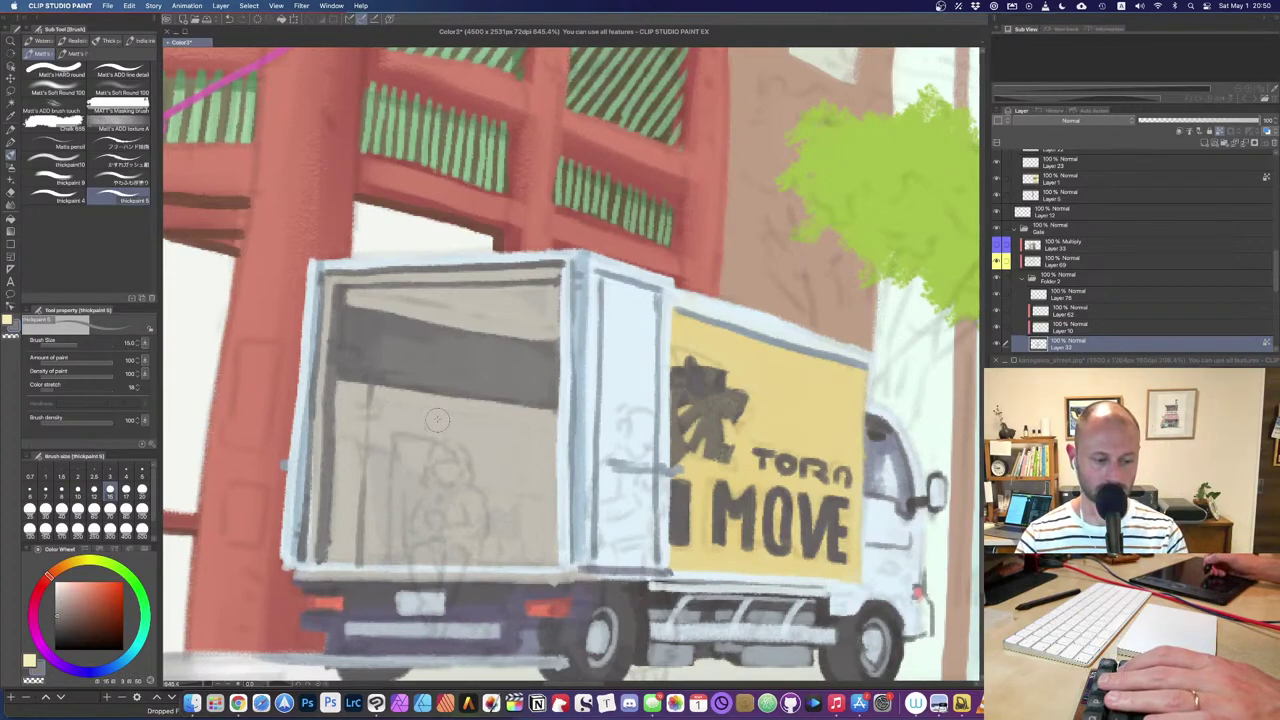
{"action": "left_click_drag", "start_coordinate": [406, 392], "coordinate": [403, 565]}
{"action": "left_click_drag", "start_coordinate": [444, 403], "coordinate": [436, 574]}
{"action": "key", "text": "super+z"}
{"action": "left_click_drag", "start_coordinate": [441, 400], "coordinate": [440, 566]}
{"action": "left_click_drag", "start_coordinate": [487, 401], "coordinate": [481, 566]}
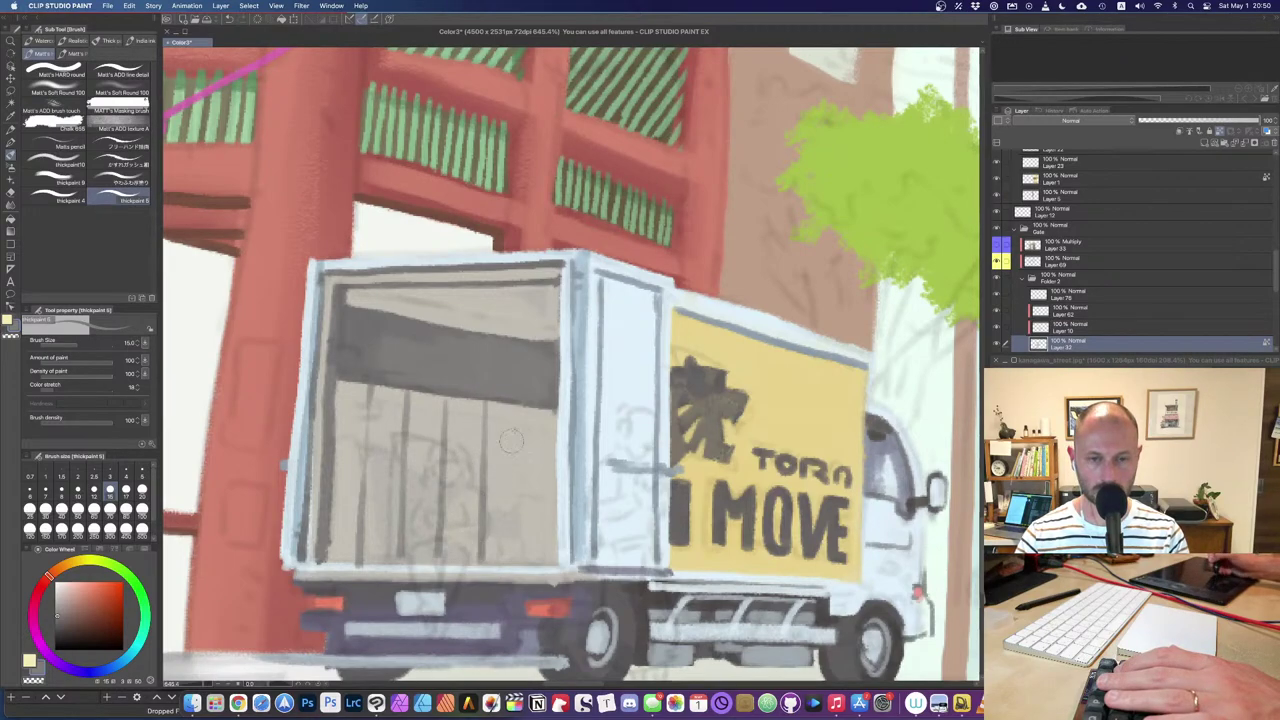
{"action": "left_click_drag", "start_coordinate": [516, 405], "coordinate": [526, 570]}
{"action": "key", "text": "super+z"}
{"action": "left_click_drag", "start_coordinate": [519, 405], "coordinate": [520, 566]}
Step: Fill the lower part of the cargo interior with a flat brownish-grey floor area at brush size 17
{"action": "left_click", "coordinate": [526, 480], "text": "alt"}
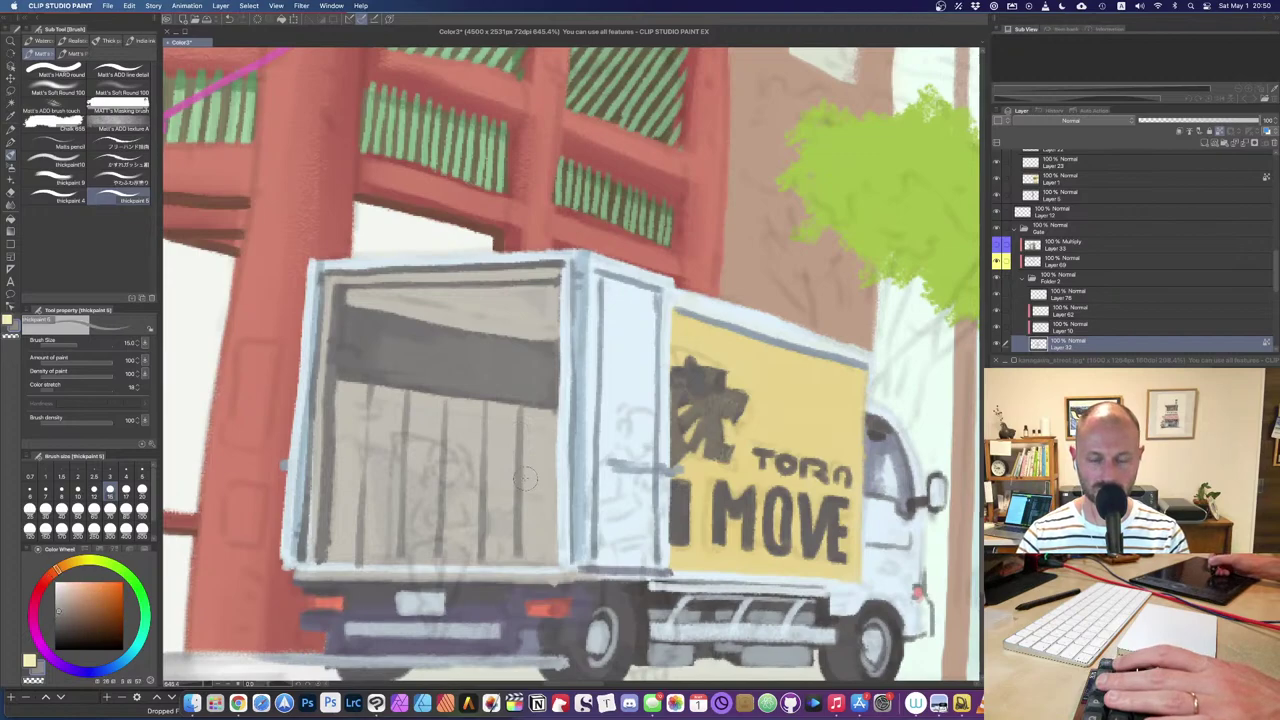
{"action": "key", "text": "bracketright"}
{"action": "mouse_move", "coordinate": [485, 502]}
{"action": "left_mouse_down"}
{"action": "mouse_move", "coordinate": [545, 503]}
{"action": "mouse_move", "coordinate": [539, 529]}
{"action": "mouse_move", "coordinate": [498, 511]}
{"action": "mouse_move", "coordinate": [473, 523]}
{"action": "mouse_move", "coordinate": [484, 547]}
{"action": "mouse_move", "coordinate": [535, 560]}
{"action": "left_mouse_up"}
{"action": "left_click_drag", "start_coordinate": [465, 495], "coordinate": [508, 508]}
{"action": "mouse_move", "coordinate": [340, 496]}
{"action": "left_mouse_down"}
{"action": "mouse_move", "coordinate": [470, 500]}
{"action": "mouse_move", "coordinate": [348, 494]}
{"action": "mouse_move", "coordinate": [350, 553]}
{"action": "mouse_move", "coordinate": [478, 551]}
{"action": "mouse_move", "coordinate": [410, 539]}
{"action": "mouse_move", "coordinate": [456, 509]}
{"action": "mouse_move", "coordinate": [416, 503]}
{"action": "mouse_move", "coordinate": [351, 524]}
{"action": "mouse_move", "coordinate": [355, 535]}
{"action": "mouse_move", "coordinate": [347, 492]}
{"action": "mouse_move", "coordinate": [425, 495]}
{"action": "left_mouse_up"}
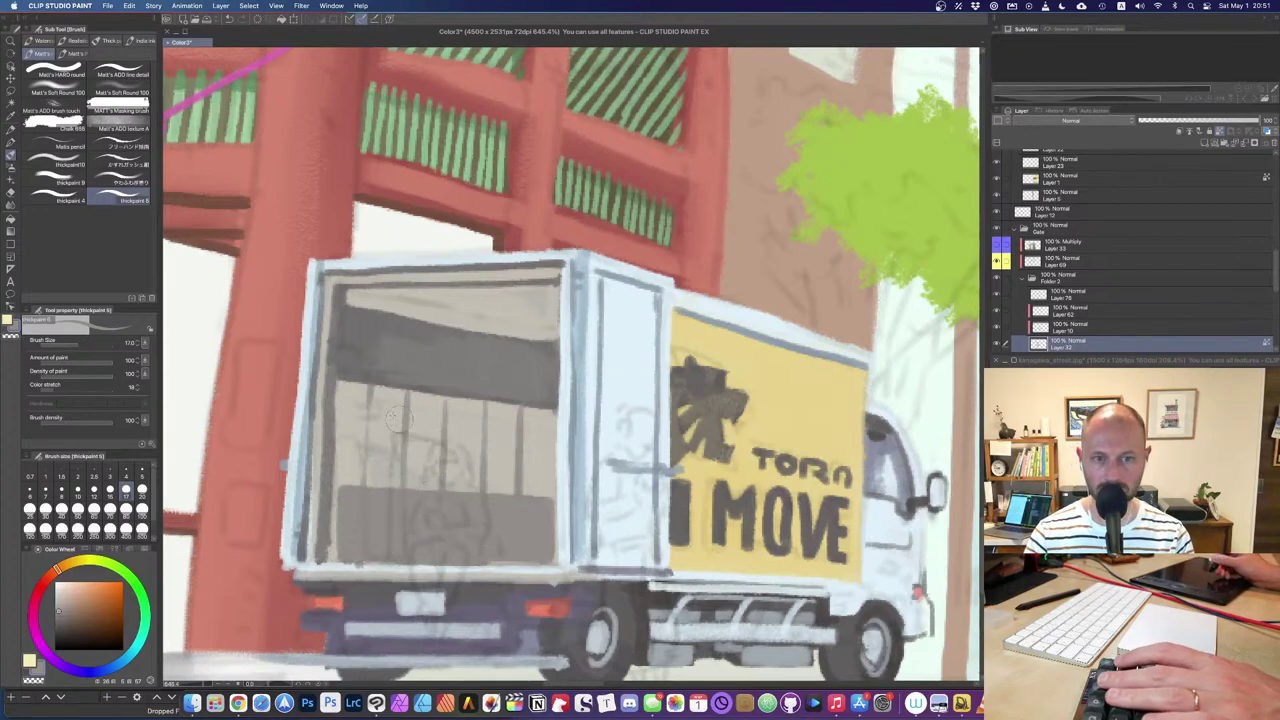
Step: Outline the upper and lower edges of the cargo floor area in darker grey at brush size 8
{"action": "left_click", "coordinate": [422, 384], "text": "alt"}
{"action": "key", "text": "["}
{"action": "key", "text": "["}
{"action": "key", "text": "["}
{"action": "key", "text": "["}
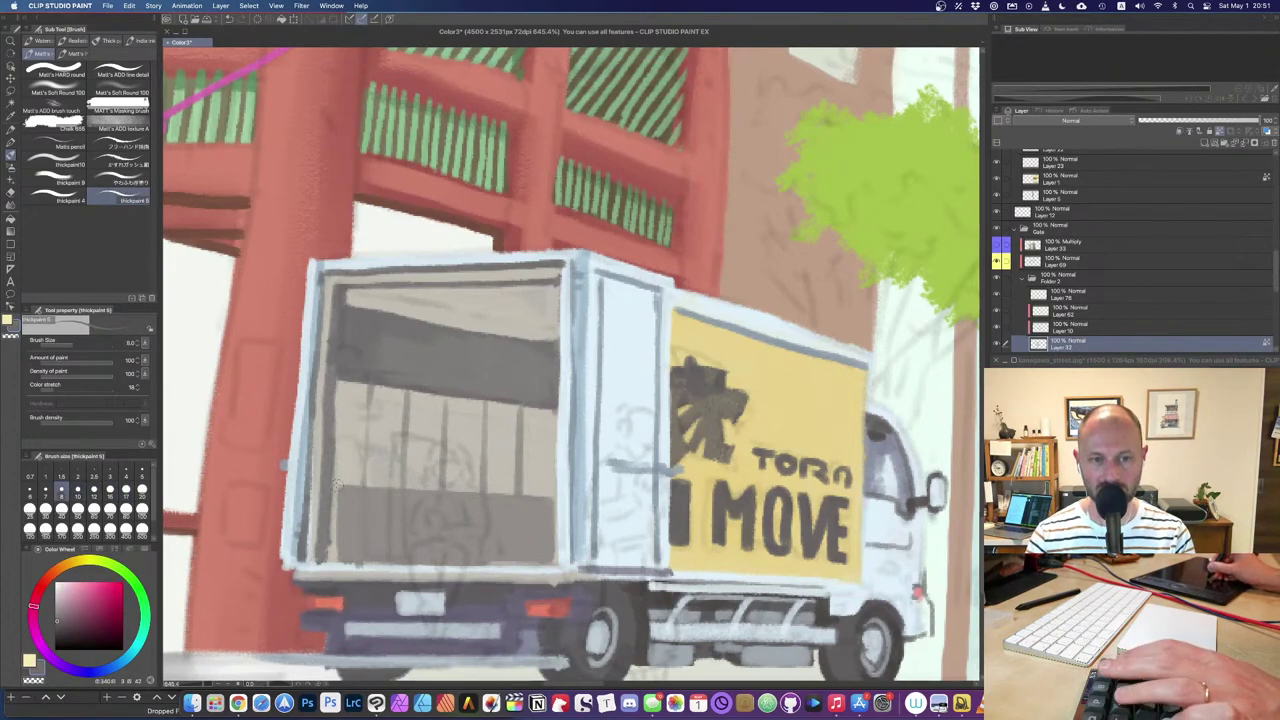
{"action": "left_click_drag", "start_coordinate": [390, 491], "coordinate": [535, 498]}
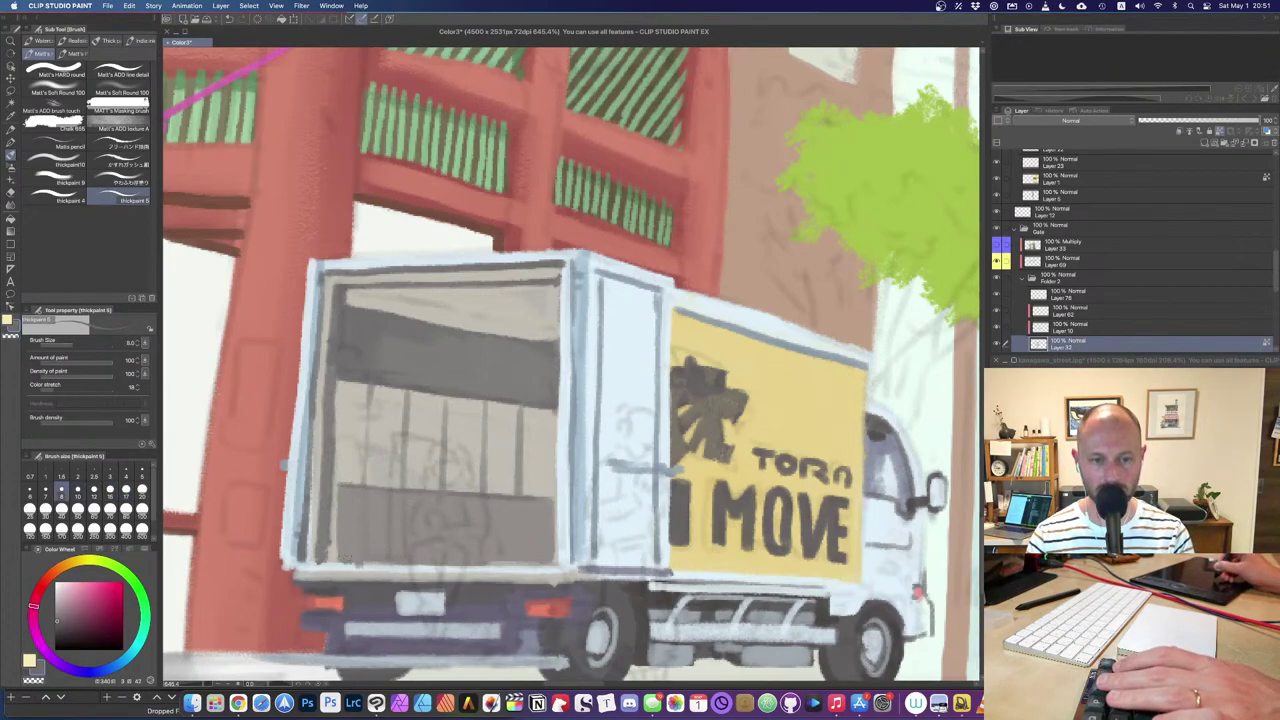
{"action": "left_click_drag", "start_coordinate": [358, 562], "coordinate": [546, 562]}
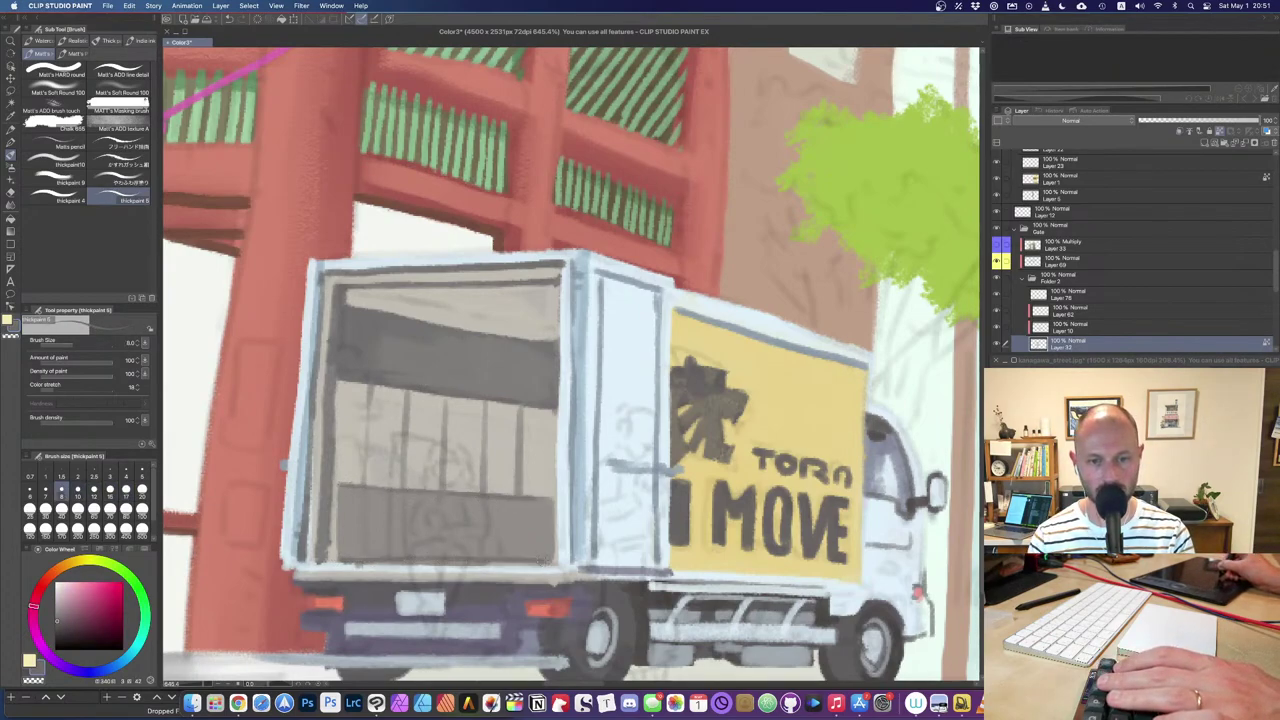
{"action": "left_click", "coordinate": [385, 567], "text": "alt"}
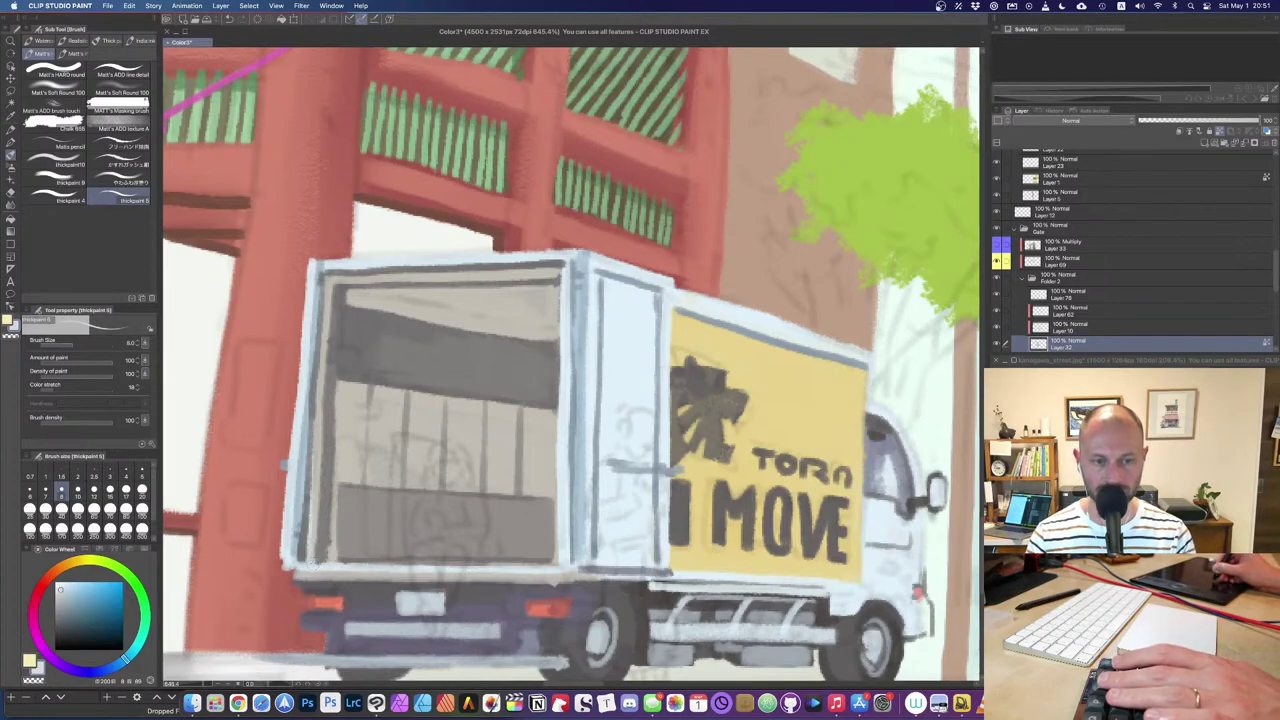
Step: Examine the truck within the whole street scene and return to a close view of its open rear
{"action": "left_click_drag", "start_coordinate": [390, 395], "coordinate": [330, 458]}
{"action": "left_click", "coordinate": [500, 328], "text": "alt"}
{"action": "left_click", "coordinate": [504, 322], "text": "alt"}
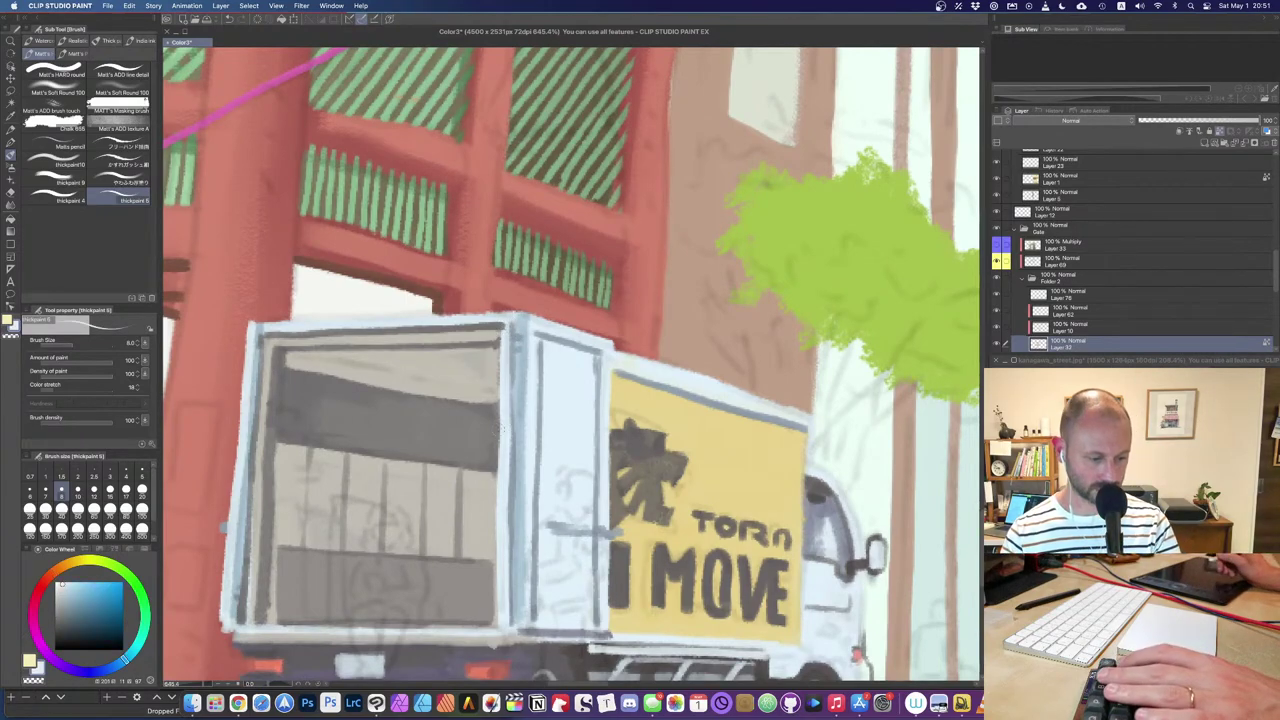
{"action": "scroll", "coordinate": [500, 429], "scroll_direction": "down", "scroll_amount": 10}
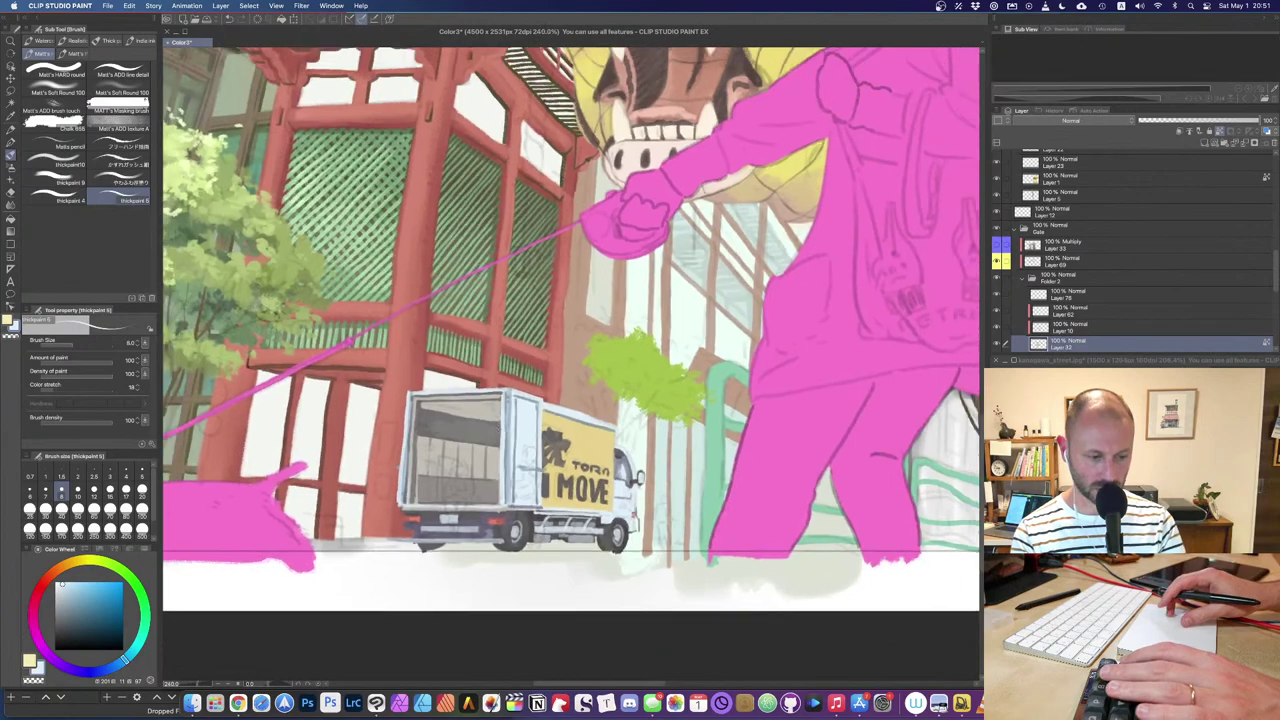
{"action": "scroll", "coordinate": [500, 429], "scroll_direction": "down", "scroll_amount": 1}
{"action": "left_click_drag", "start_coordinate": [608, 296], "coordinate": [504, 366]}
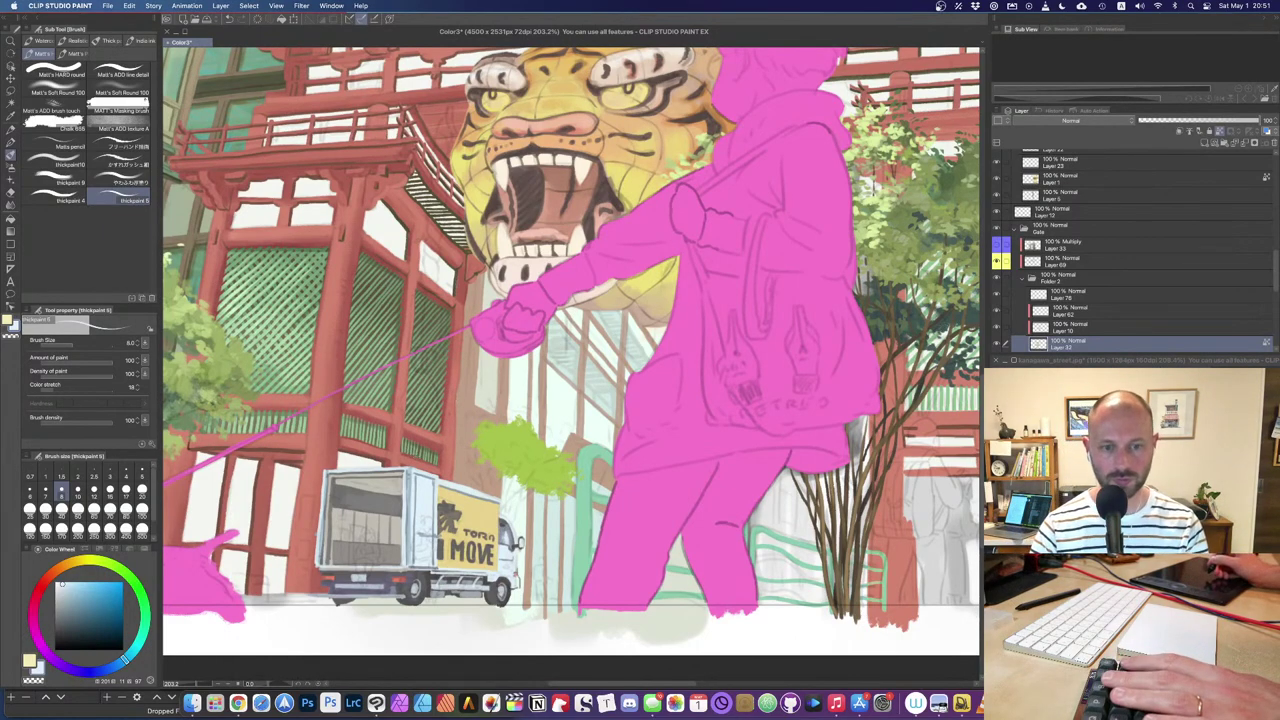
{"action": "left_click_drag", "start_coordinate": [420, 484], "coordinate": [496, 564]}
{"action": "scroll", "coordinate": [466, 491], "scroll_direction": "down", "scroll_amount": 5}
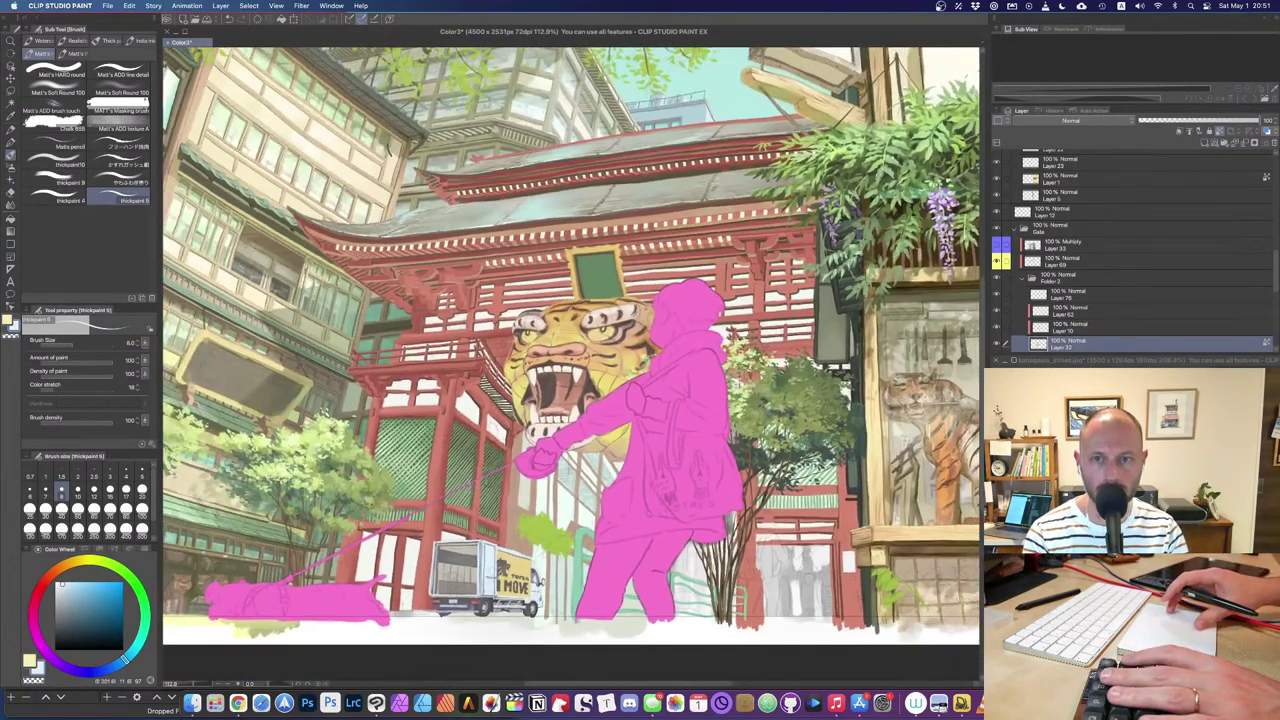
{"action": "left_click_drag", "start_coordinate": [529, 430], "coordinate": [523, 480]}
{"action": "scroll", "coordinate": [590, 467], "scroll_direction": "down", "scroll_amount": 3}
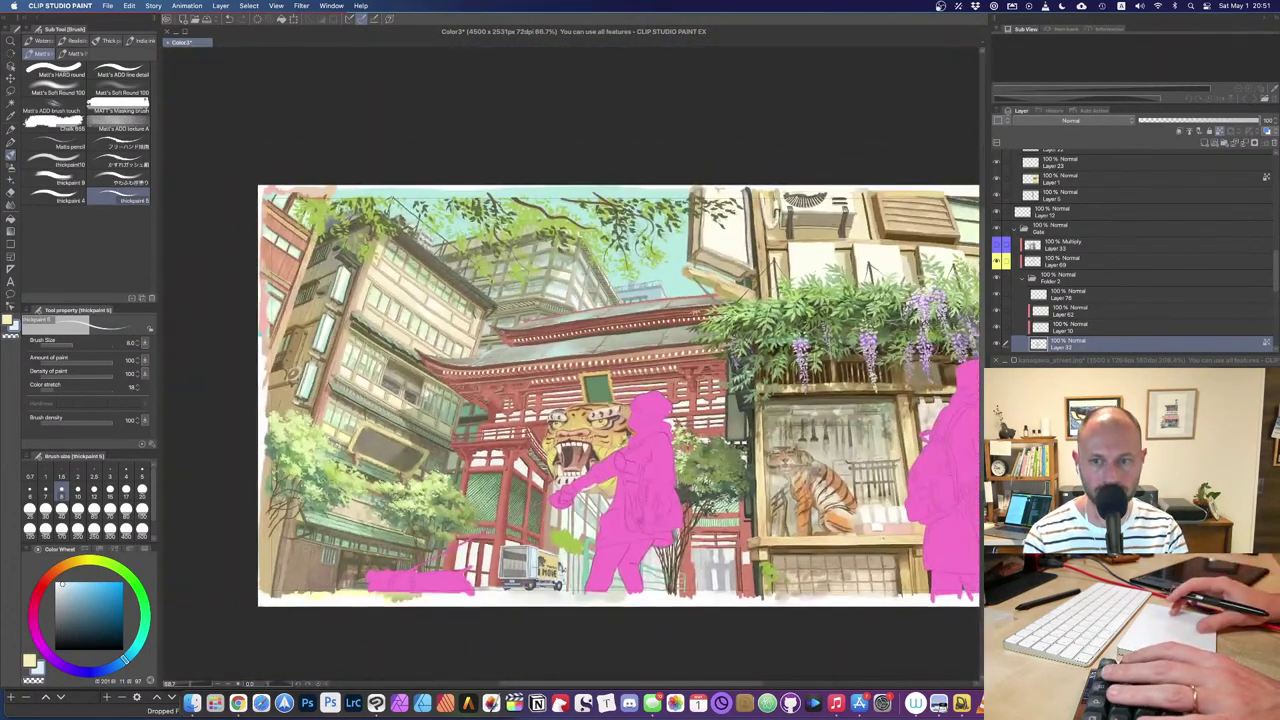
{"action": "scroll", "coordinate": [580, 460], "scroll_direction": "up", "scroll_amount": 1}
{"action": "left_click_drag", "start_coordinate": [600, 380], "coordinate": [350, 368]}
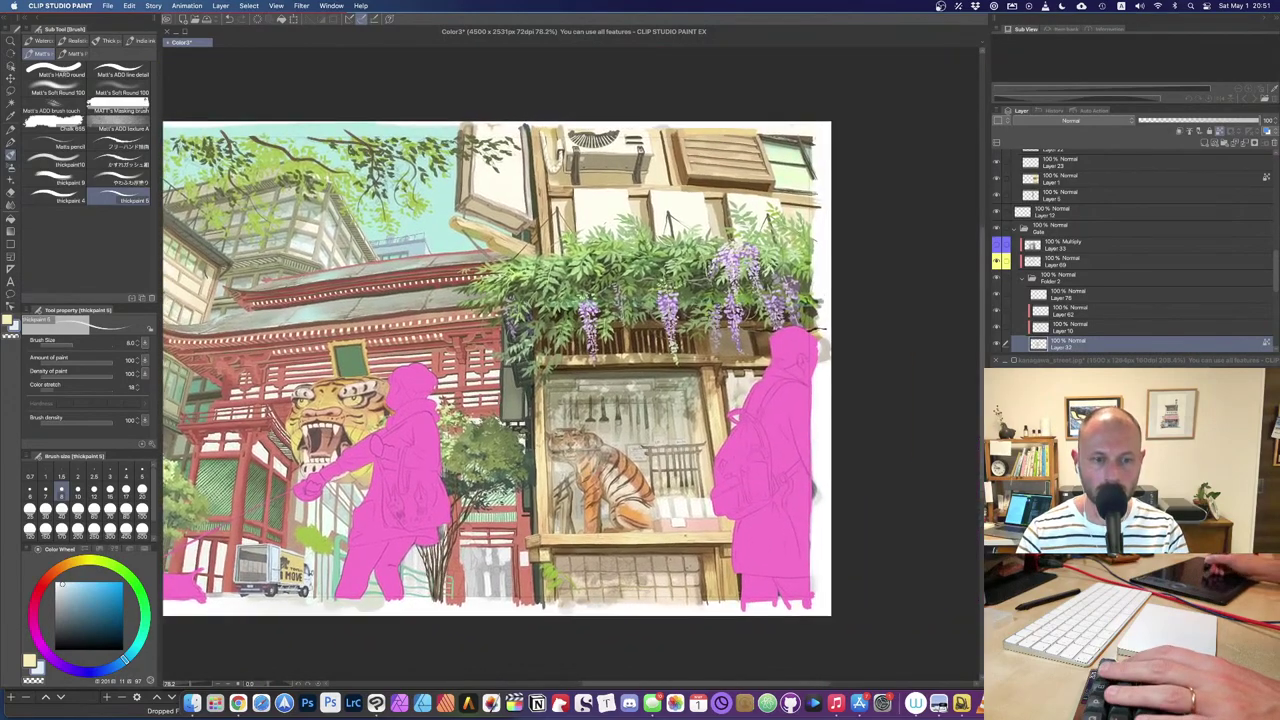
{"action": "left_click_drag", "start_coordinate": [400, 456], "coordinate": [516, 431]}
{"action": "left_click_drag", "start_coordinate": [560, 504], "coordinate": [630, 414]}
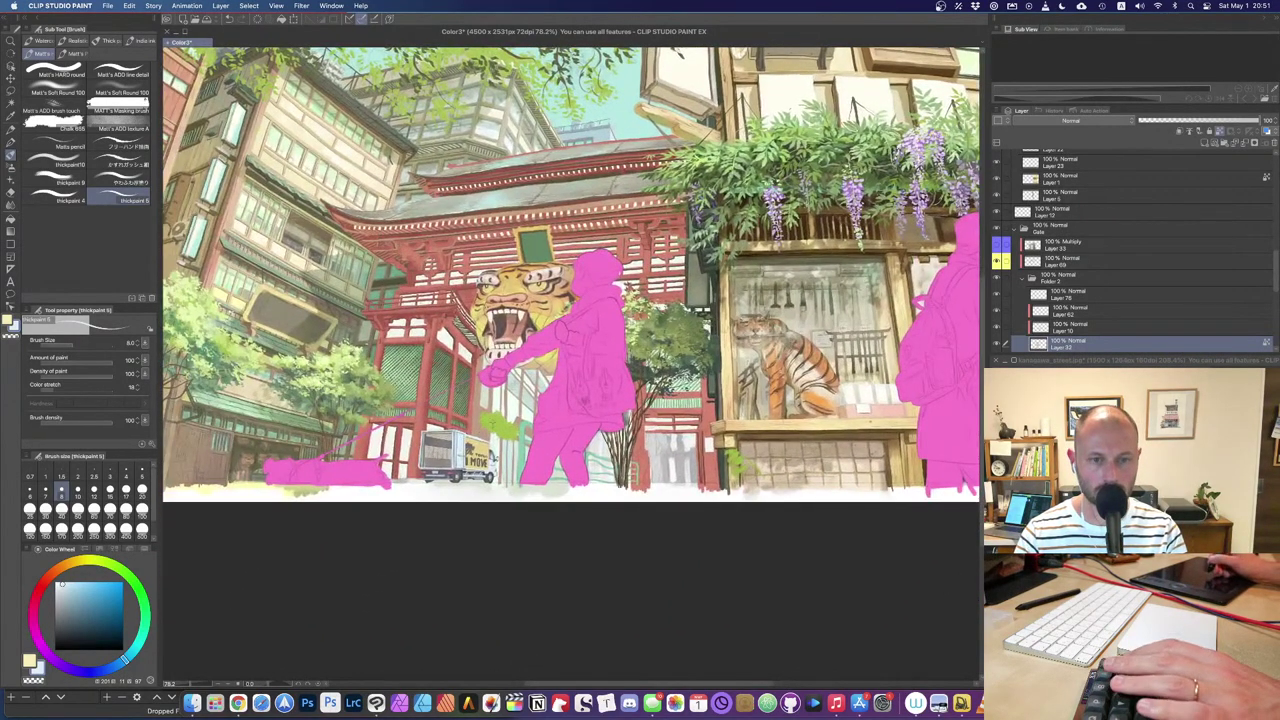
{"action": "scroll", "coordinate": [477, 427], "scroll_direction": "up", "scroll_amount": 10}
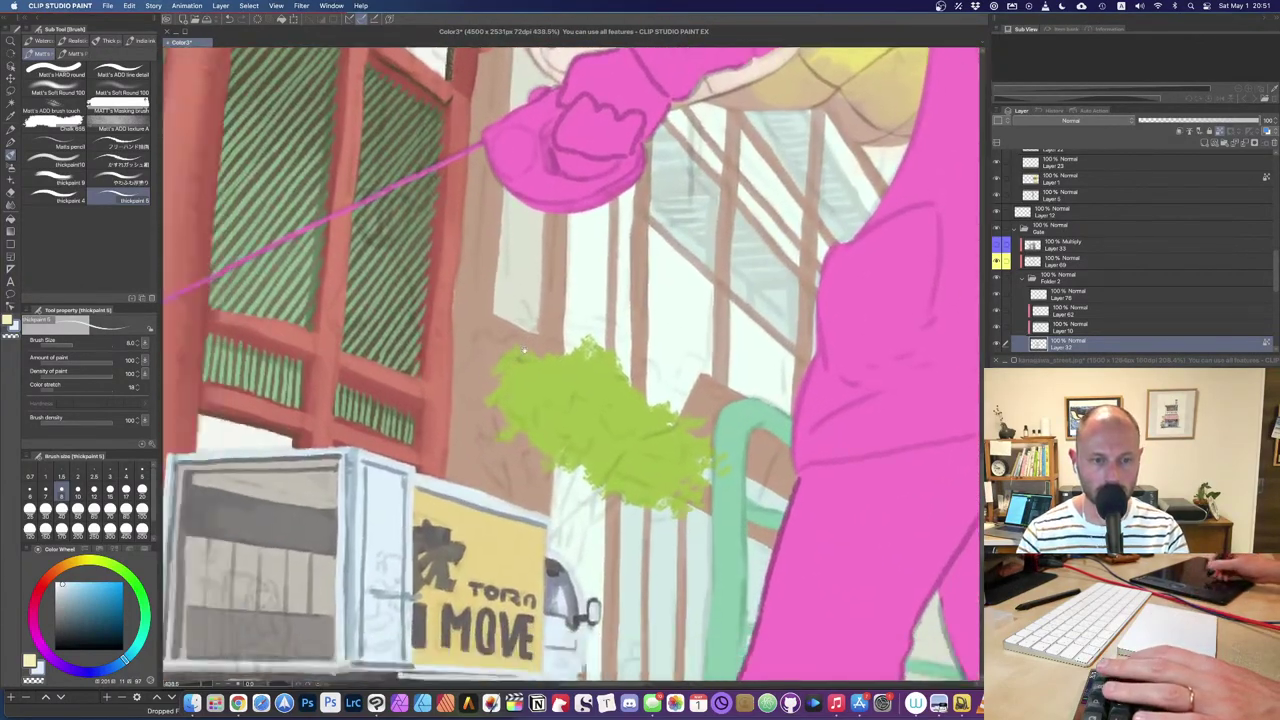
{"action": "left_click_drag", "start_coordinate": [524, 350], "coordinate": [866, 162]}
{"action": "scroll", "coordinate": [735, 240], "scroll_direction": "up", "scroll_amount": 3}
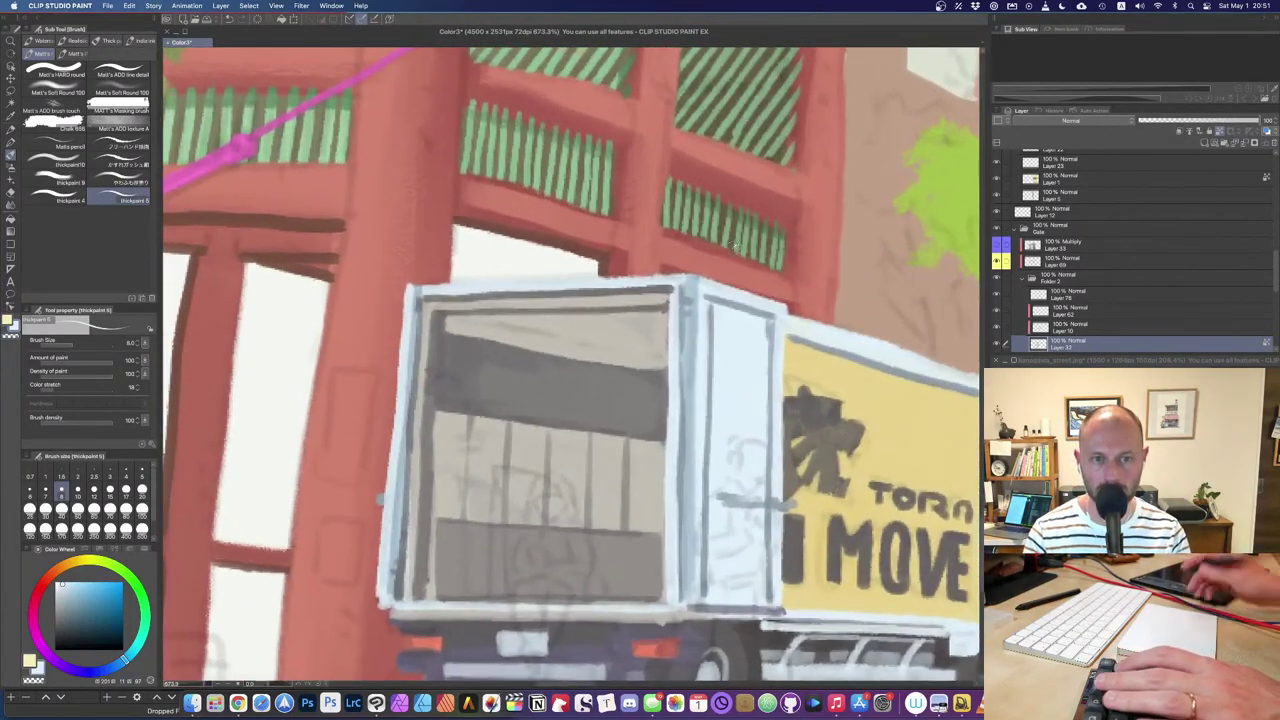
Step: Paint thin dark grey lines across the cargo ceiling and a horizontal rail line below the dark band at brush size 8
{"action": "left_click", "coordinate": [457, 380], "text": "alt"}
{"action": "left_click_drag", "start_coordinate": [458, 323], "coordinate": [657, 360]}
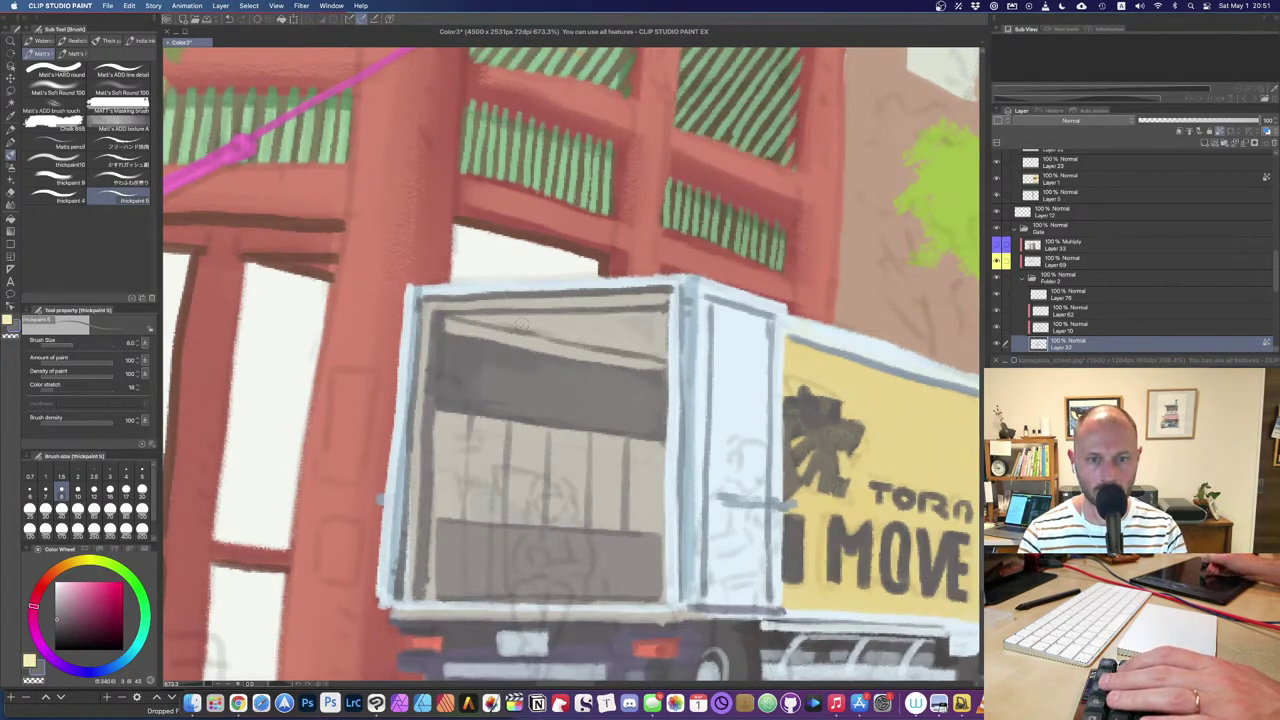
{"action": "mouse_move", "coordinate": [506, 325]}
{"action": "left_mouse_down"}
{"action": "mouse_move", "coordinate": [665, 325]}
{"action": "mouse_move", "coordinate": [576, 335]}
{"action": "mouse_move", "coordinate": [660, 334]}
{"action": "left_mouse_up"}
{"action": "mouse_move", "coordinate": [578, 344]}
{"action": "left_mouse_down"}
{"action": "mouse_move", "coordinate": [670, 352]}
{"action": "mouse_move", "coordinate": [634, 274]}
{"action": "left_mouse_up"}
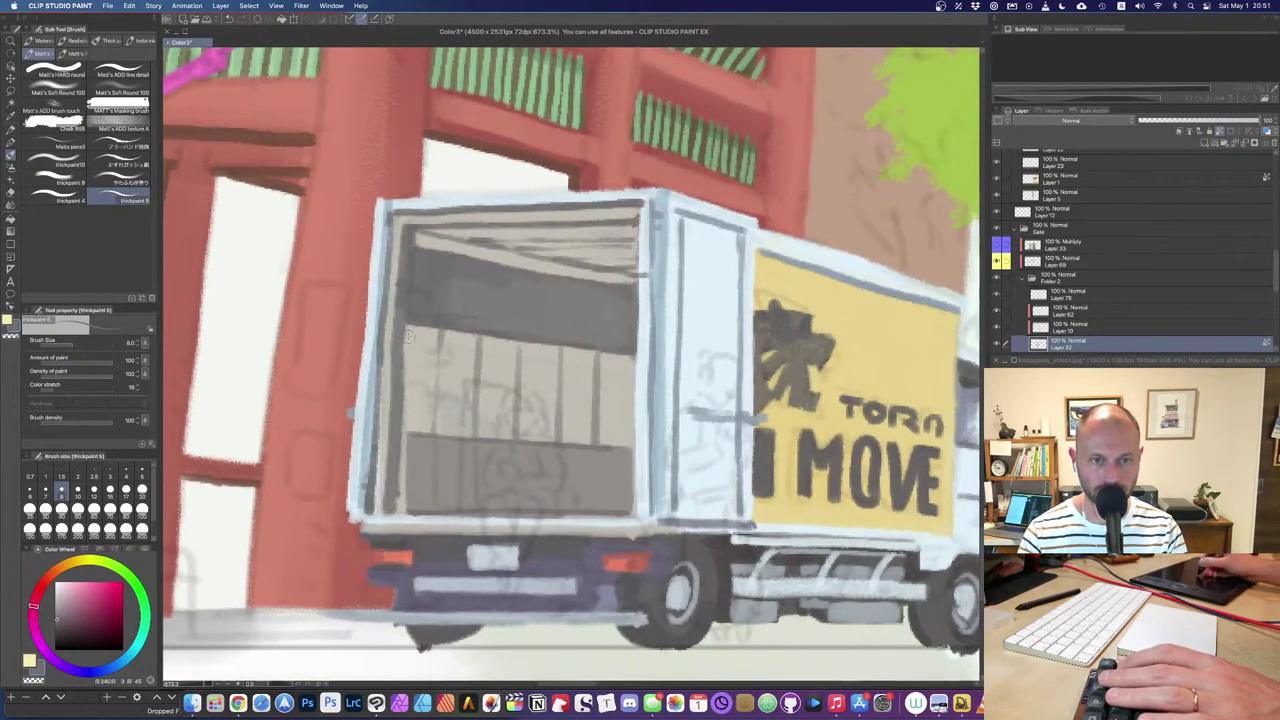
{"action": "left_click_drag", "start_coordinate": [464, 343], "coordinate": [645, 364]}
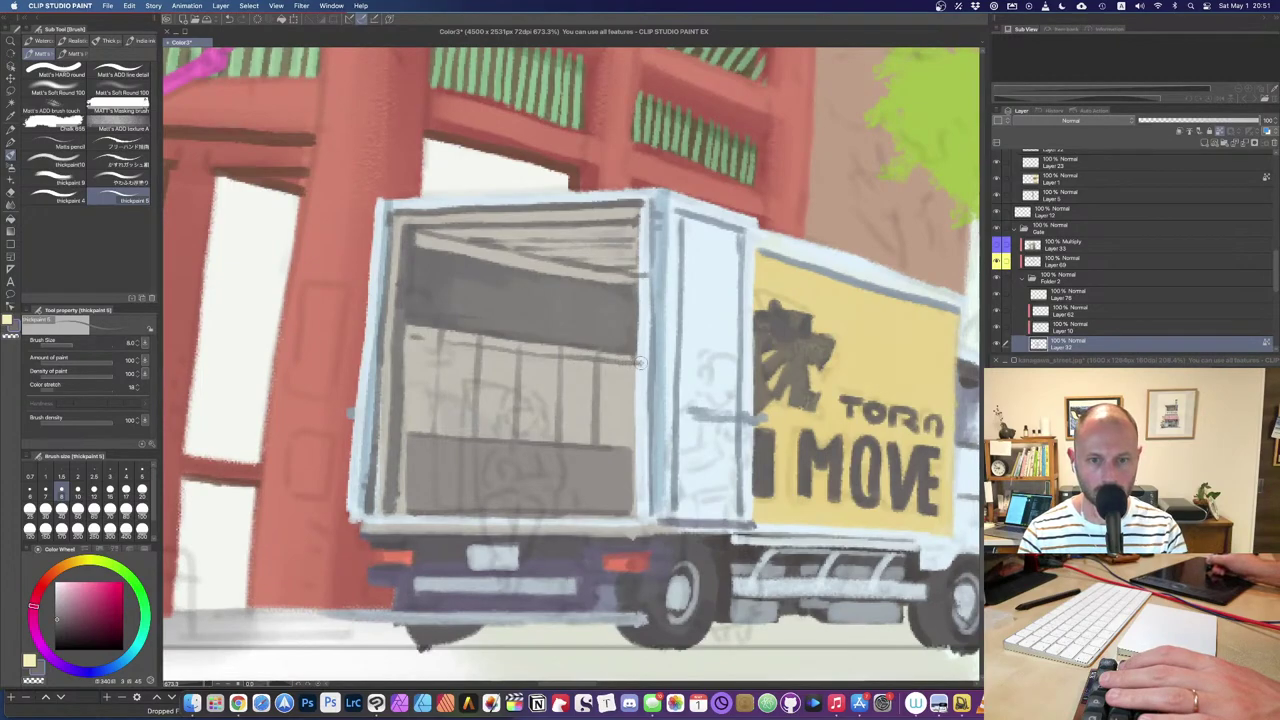
Step: Touch up the truck's two tail lights with red tones sampled from the lights themselves
{"action": "left_click_drag", "start_coordinate": [564, 498], "coordinate": [552, 452]}
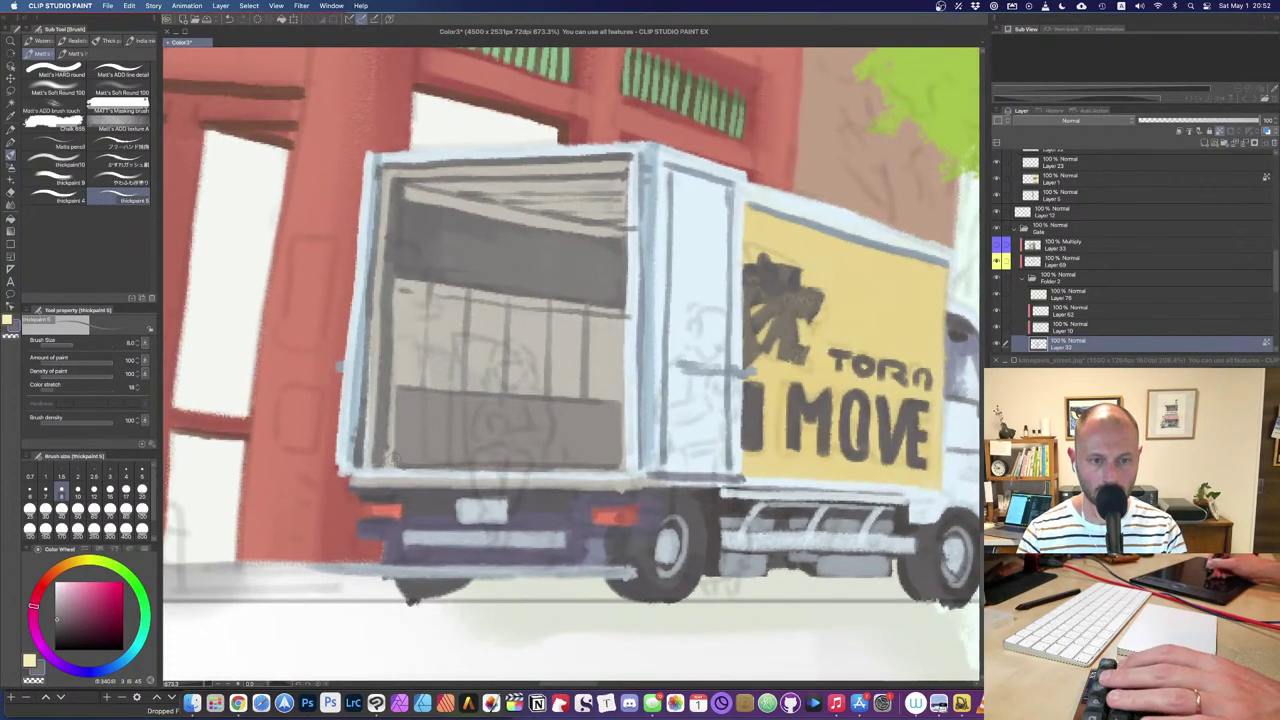
{"action": "left_click", "coordinate": [406, 507], "text": "alt"}
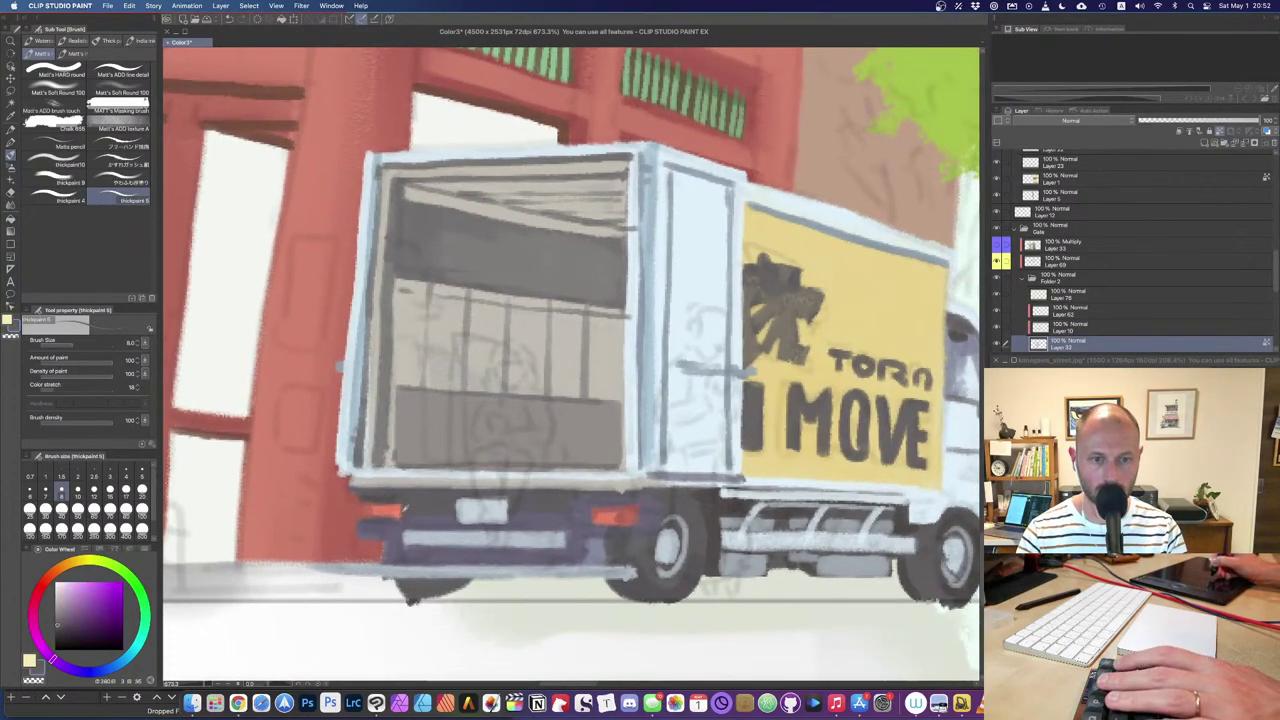
{"action": "left_click", "coordinate": [383, 511], "text": "alt"}
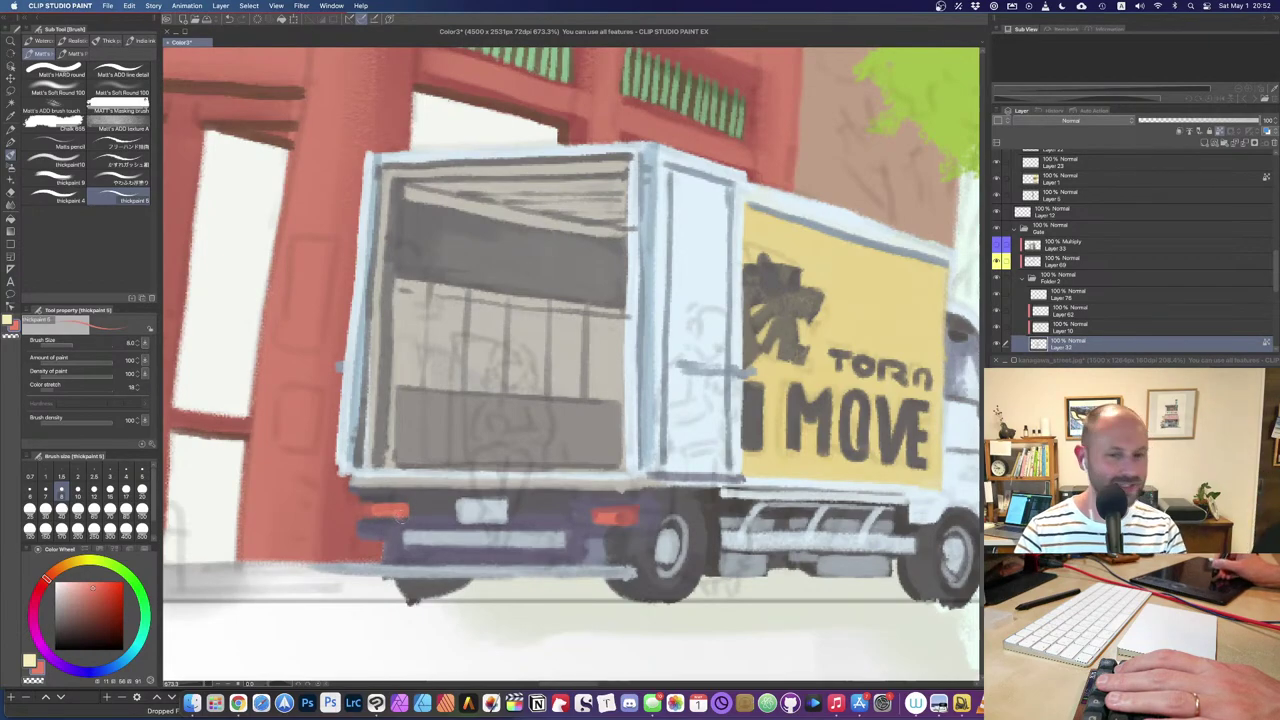
{"action": "left_click", "coordinate": [621, 514], "text": "alt"}
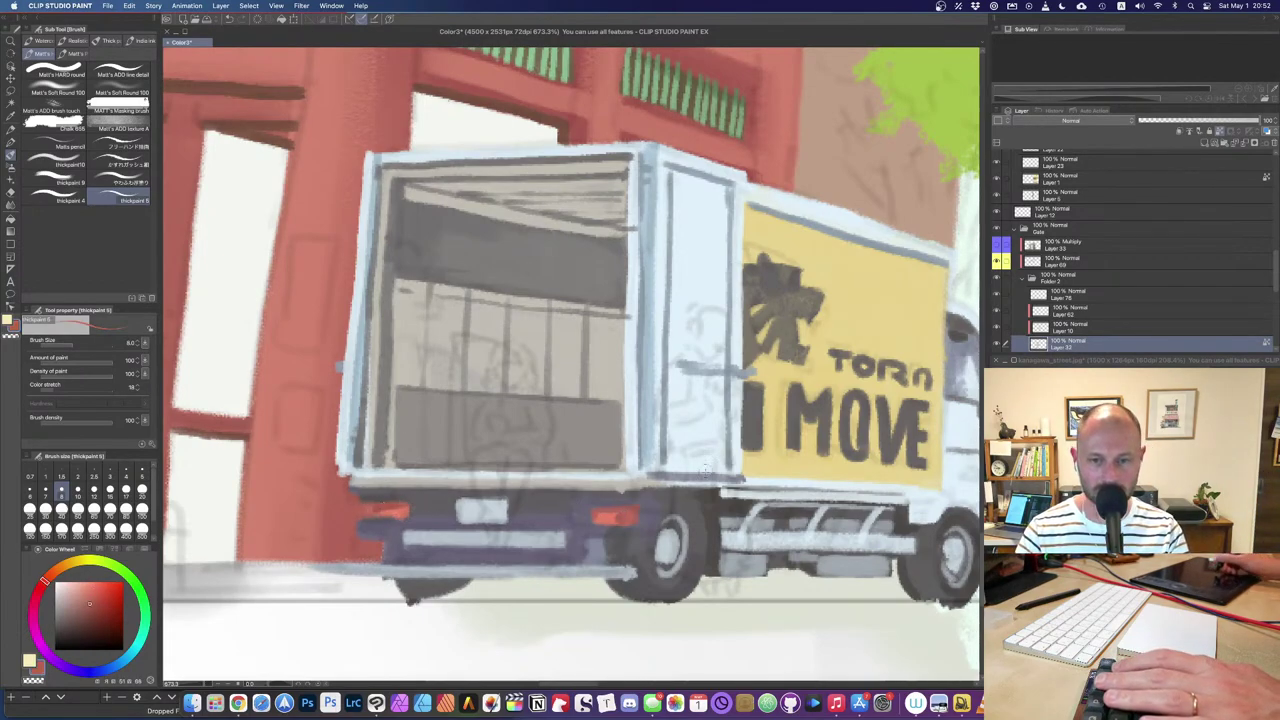
Step: On the topmost layer of the truck folder, paint the far rear wheel and dark marks by the rear bumper in dark grey at brush size 10
{"action": "scroll", "coordinate": [641, 541], "scroll_direction": "down", "scroll_amount": 2}
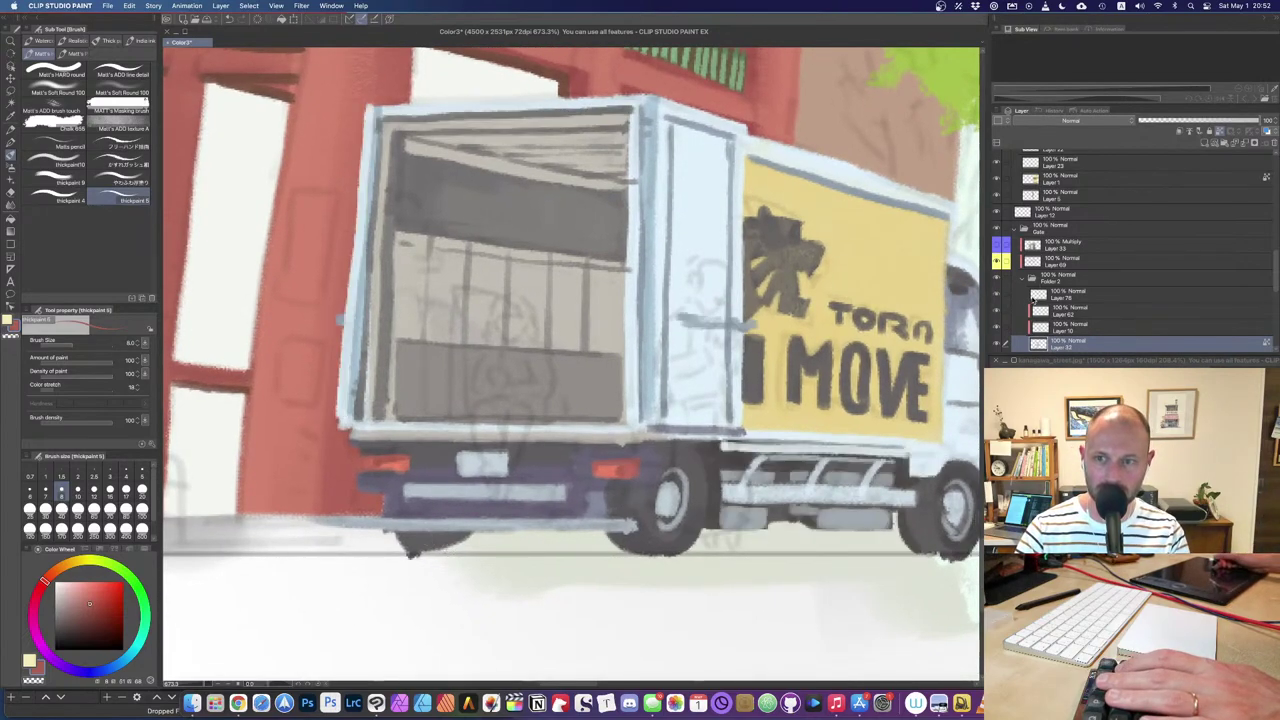
{"action": "left_click", "coordinate": [1040, 294]}
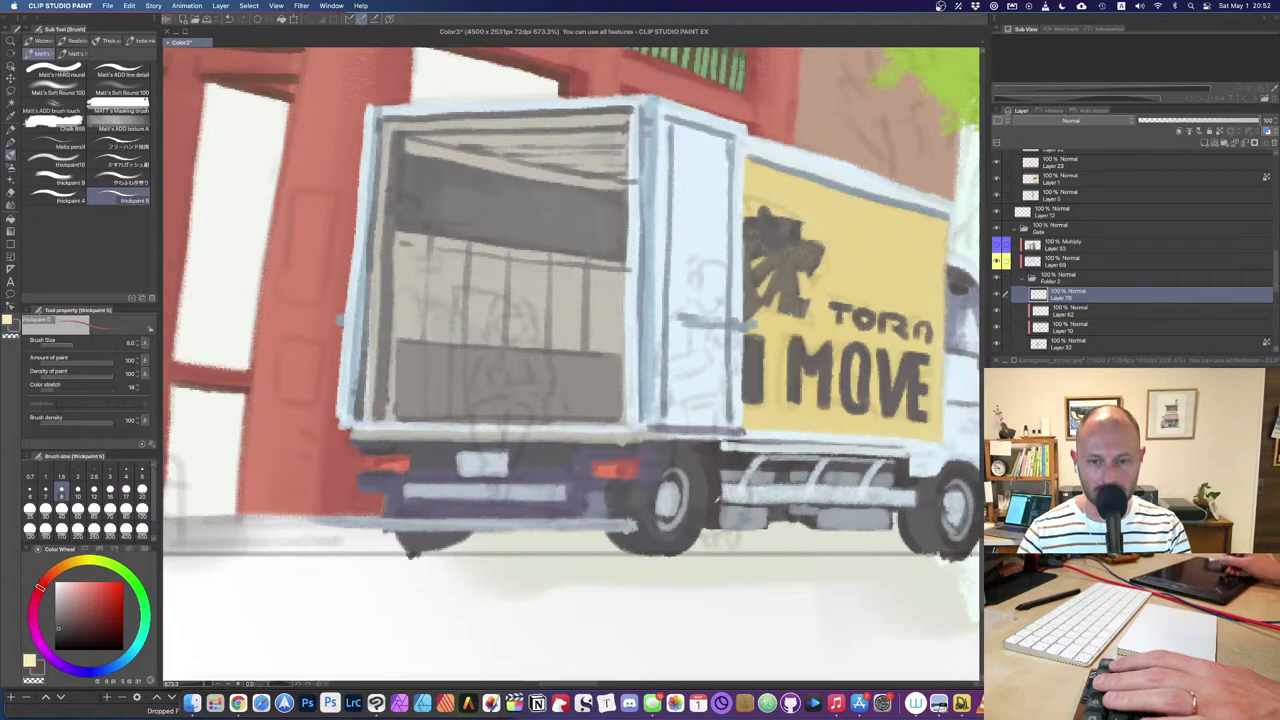
{"action": "left_click", "coordinate": [422, 546], "text": "alt"}
{"action": "key", "text": "]"}
{"action": "mouse_move", "coordinate": [416, 548]}
{"action": "left_mouse_down"}
{"action": "mouse_move", "coordinate": [468, 538]}
{"action": "mouse_move", "coordinate": [397, 539]}
{"action": "mouse_move", "coordinate": [479, 535]}
{"action": "mouse_move", "coordinate": [442, 551]}
{"action": "left_mouse_up"}
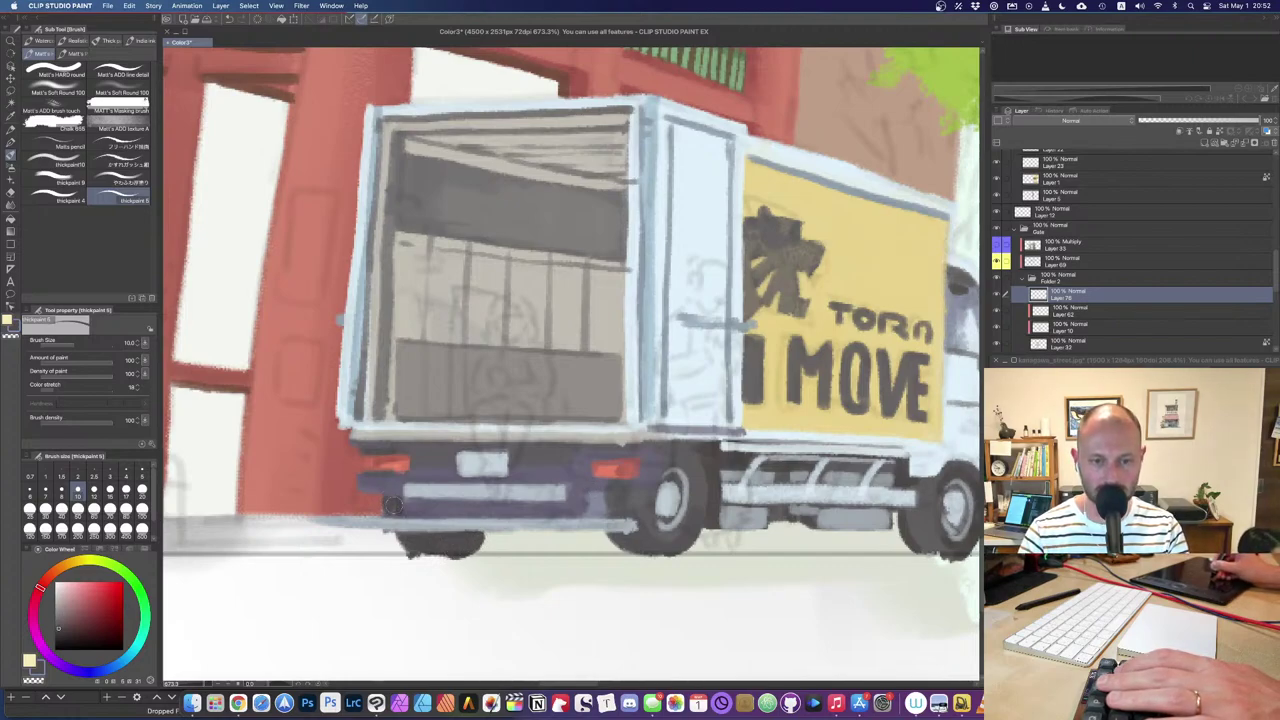
{"action": "key", "text": "super+z"}
{"action": "key", "text": "super+z"}
{"action": "left_click_drag", "start_coordinate": [393, 503], "coordinate": [405, 514]}
Step: Paint thin blue-grey lines and small brackets across the truck's dark rear bumper and under-frame with sampled colors
{"action": "left_click", "coordinate": [486, 510], "text": "alt"}
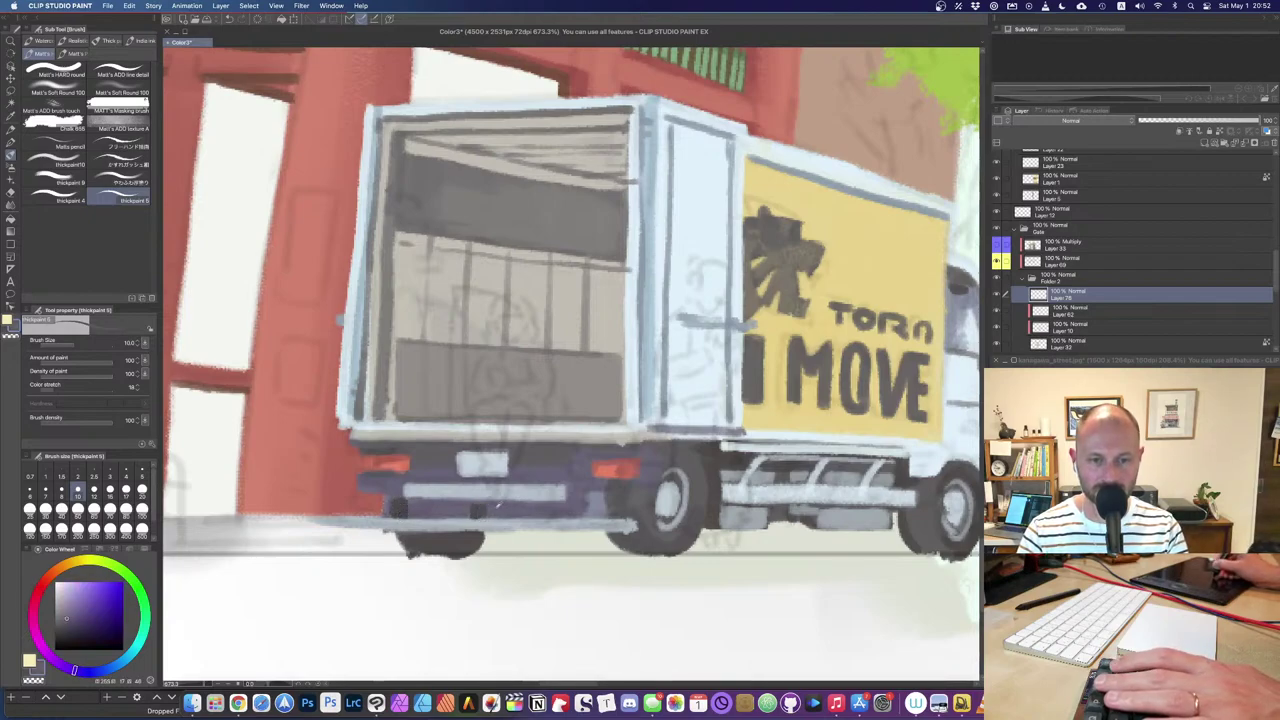
{"action": "left_click", "coordinate": [484, 492], "text": "alt"}
{"action": "left_click_drag", "start_coordinate": [430, 510], "coordinate": [546, 510]}
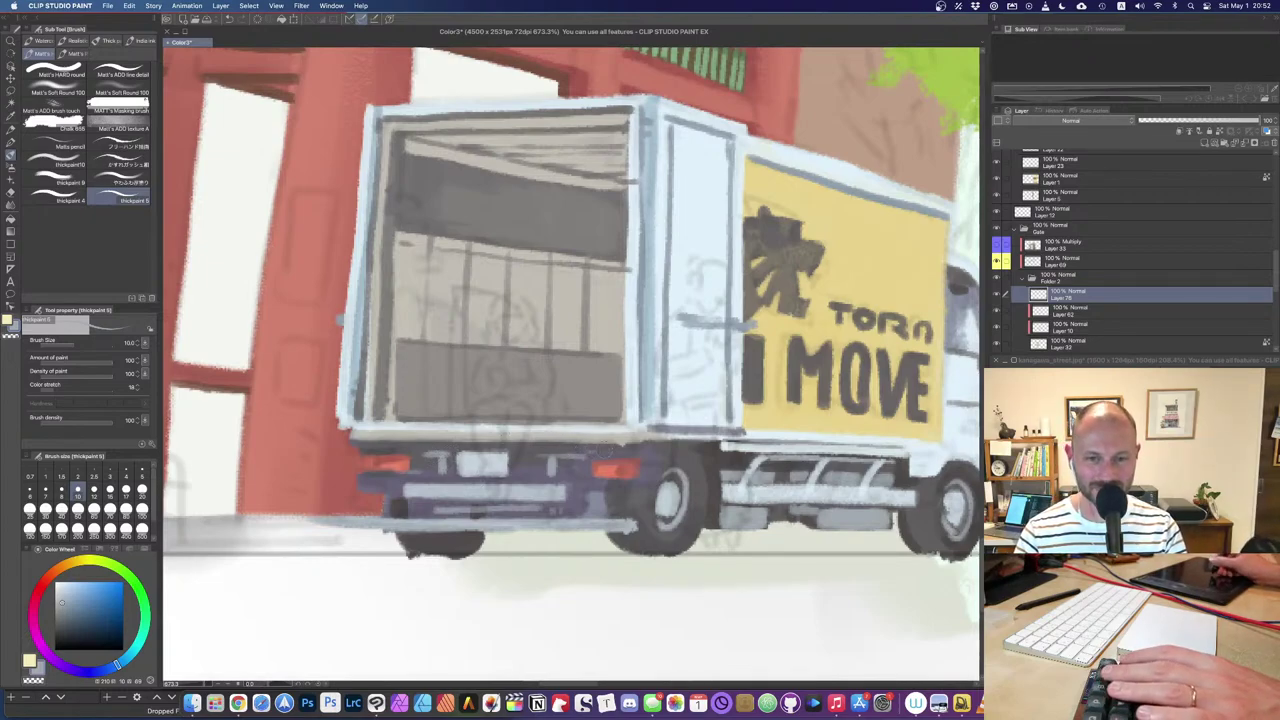
{"action": "left_click_drag", "start_coordinate": [367, 446], "coordinate": [630, 448]}
Step: Add small blue-grey lamps to the outer sides of both tail lights using colors sampled from the truck
{"action": "left_click", "coordinate": [711, 457], "text": "alt"}
{"action": "left_click", "coordinate": [685, 470], "text": "alt"}
{"action": "left_click", "coordinate": [679, 467], "text": "alt"}
{"action": "left_click", "coordinate": [658, 462], "text": "alt"}
{"action": "left_click", "coordinate": [650, 462], "text": "alt"}
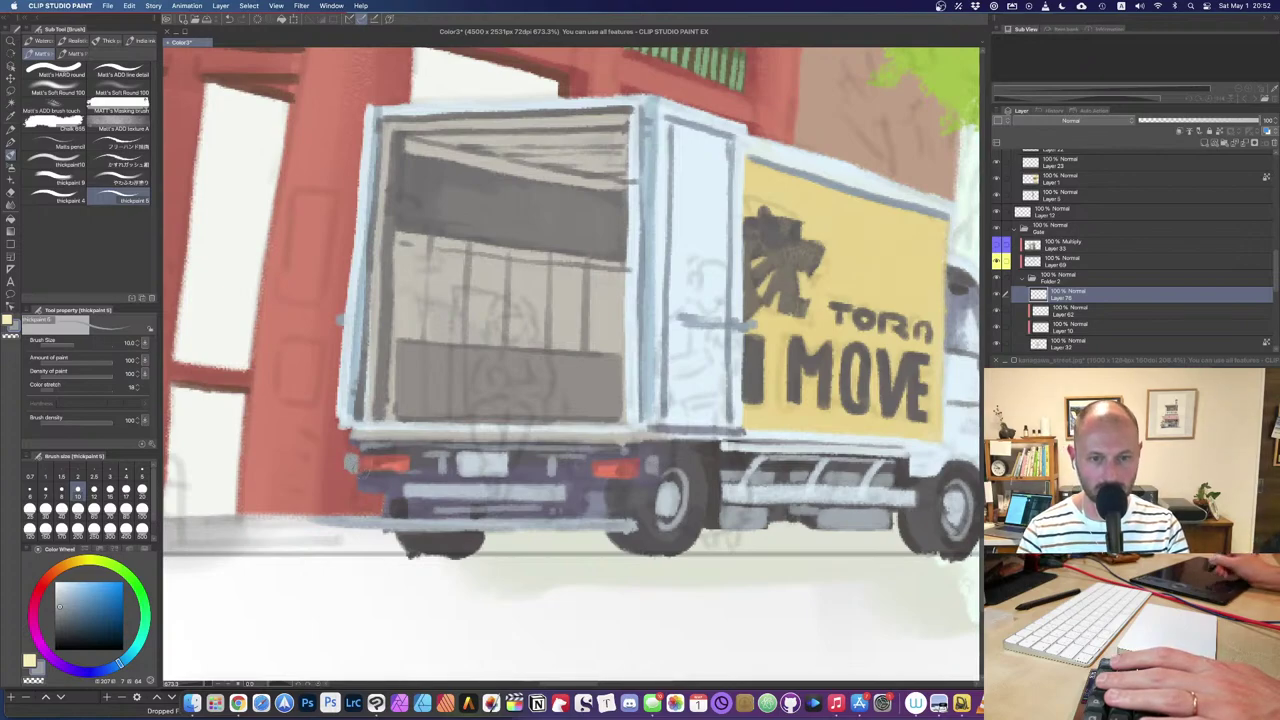
Step: Paint two vertical blue-grey struts flanking the licence plate and a dark underbody part hanging beneath the tail-lift platform
{"action": "key", "text": "ctrl+0"}
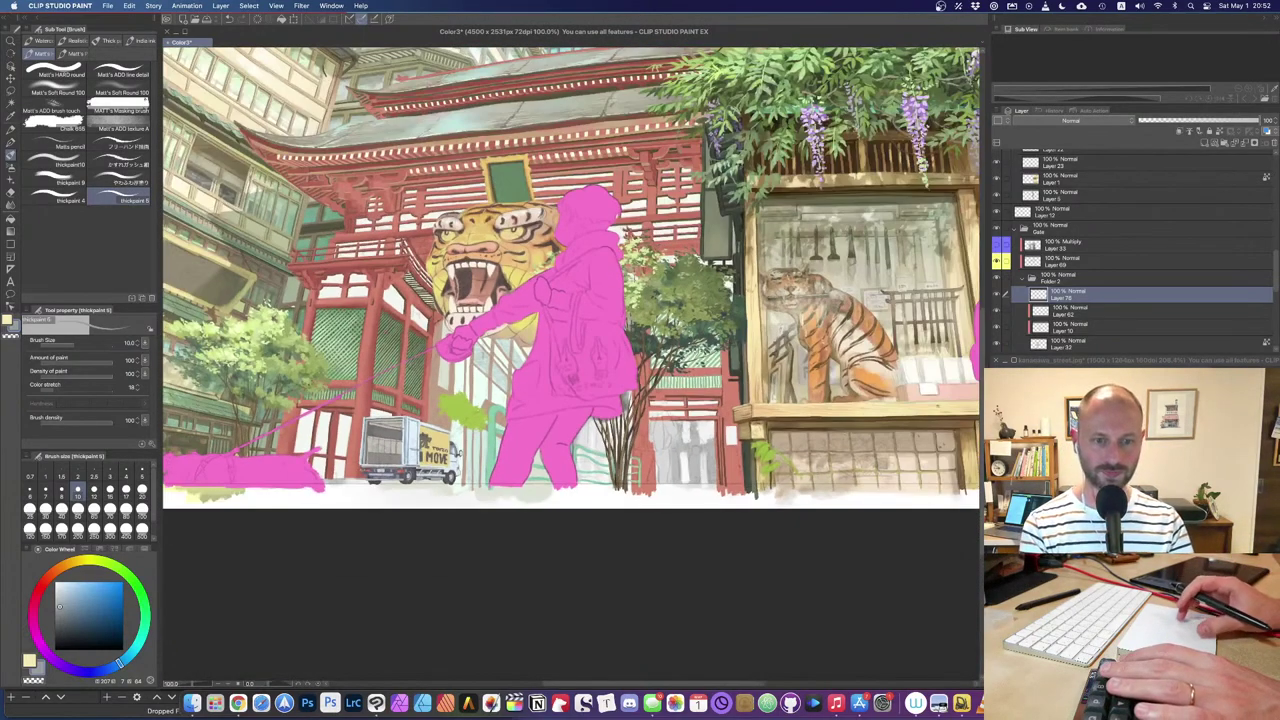
{"action": "scroll", "coordinate": [360, 470], "scroll_direction": "up", "scroll_amount": 8}
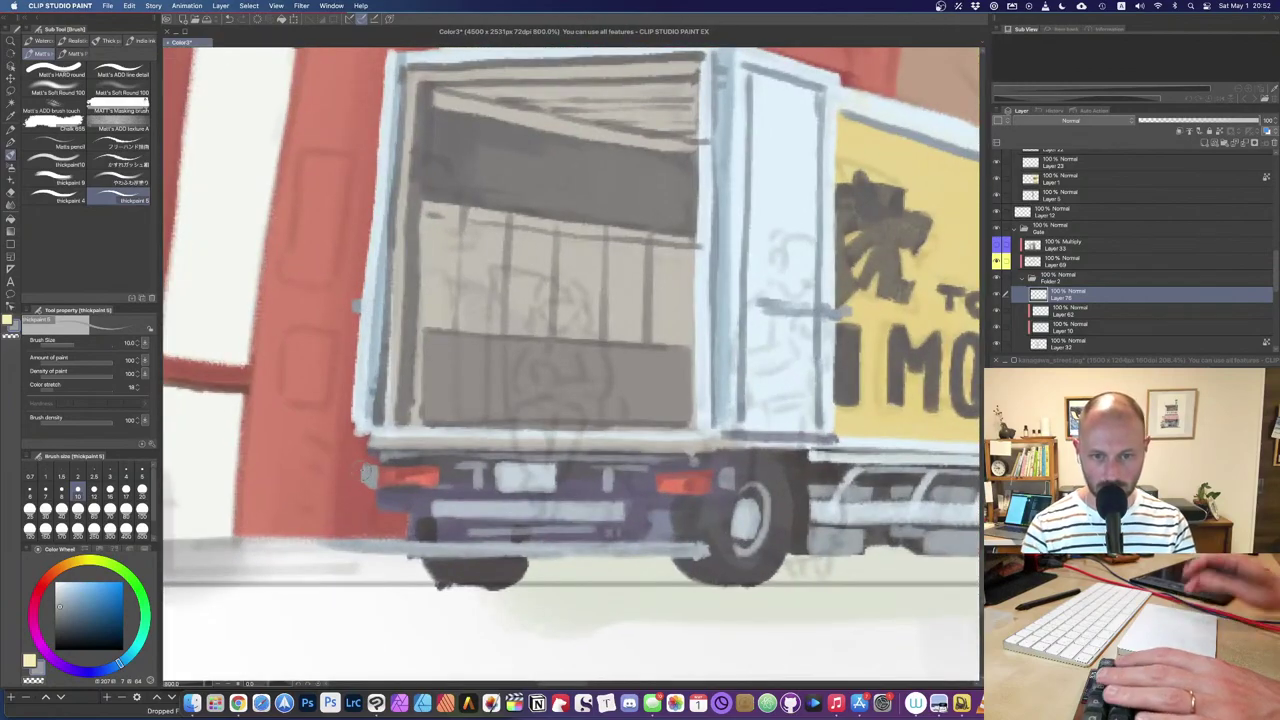
{"action": "left_click_drag", "start_coordinate": [463, 448], "coordinate": [461, 542]}
{"action": "left_click_drag", "start_coordinate": [606, 452], "coordinate": [606, 540]}
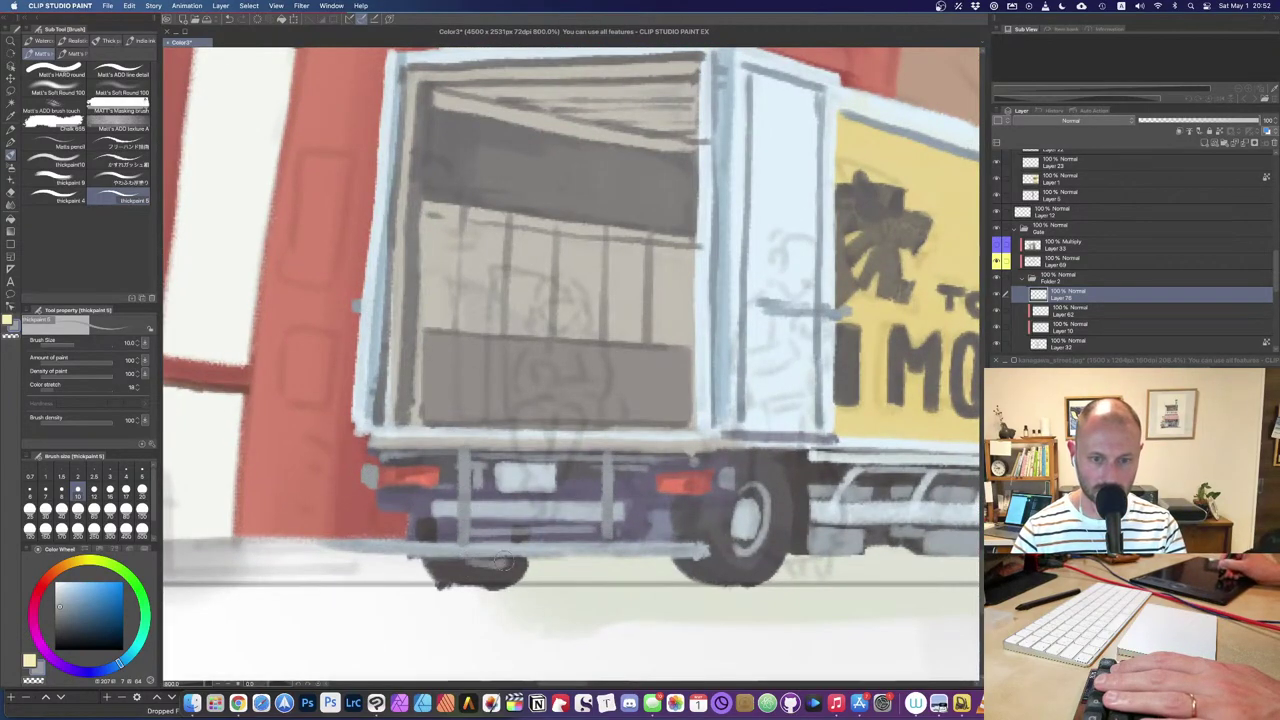
{"action": "left_click", "coordinate": [576, 558], "text": "alt"}
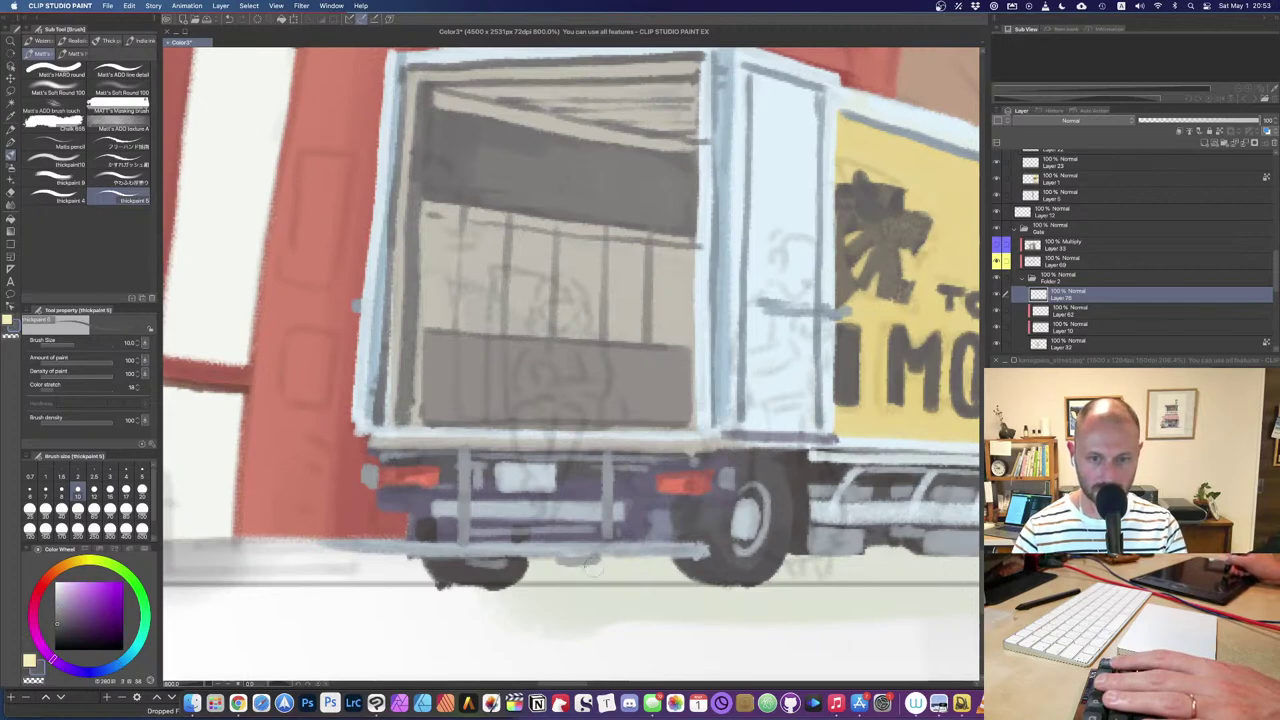
{"action": "mouse_move", "coordinate": [578, 560]}
{"action": "left_mouse_down"}
{"action": "mouse_move", "coordinate": [600, 564]}
{"action": "mouse_move", "coordinate": [572, 558]}
{"action": "left_mouse_up"}
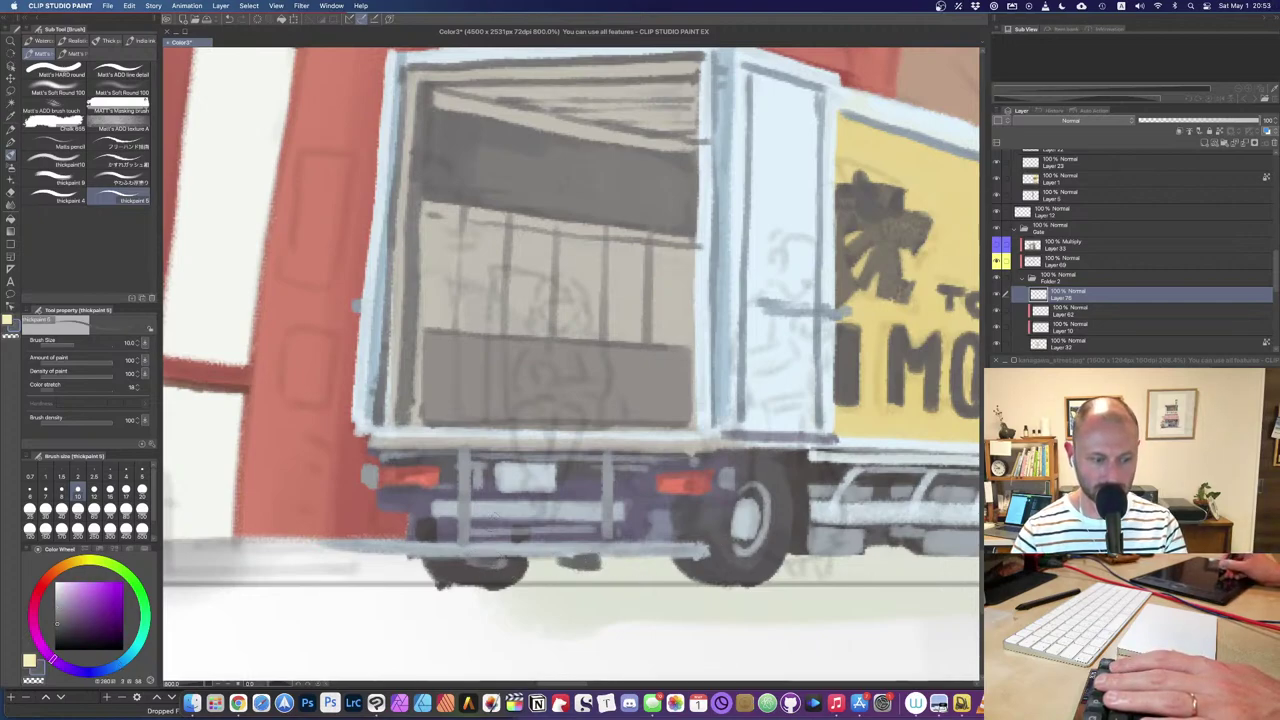
Step: Paint dark grey joints over the two vertical struts behind the tail lift at brush size 12
{"action": "key", "text": "bracketright"}
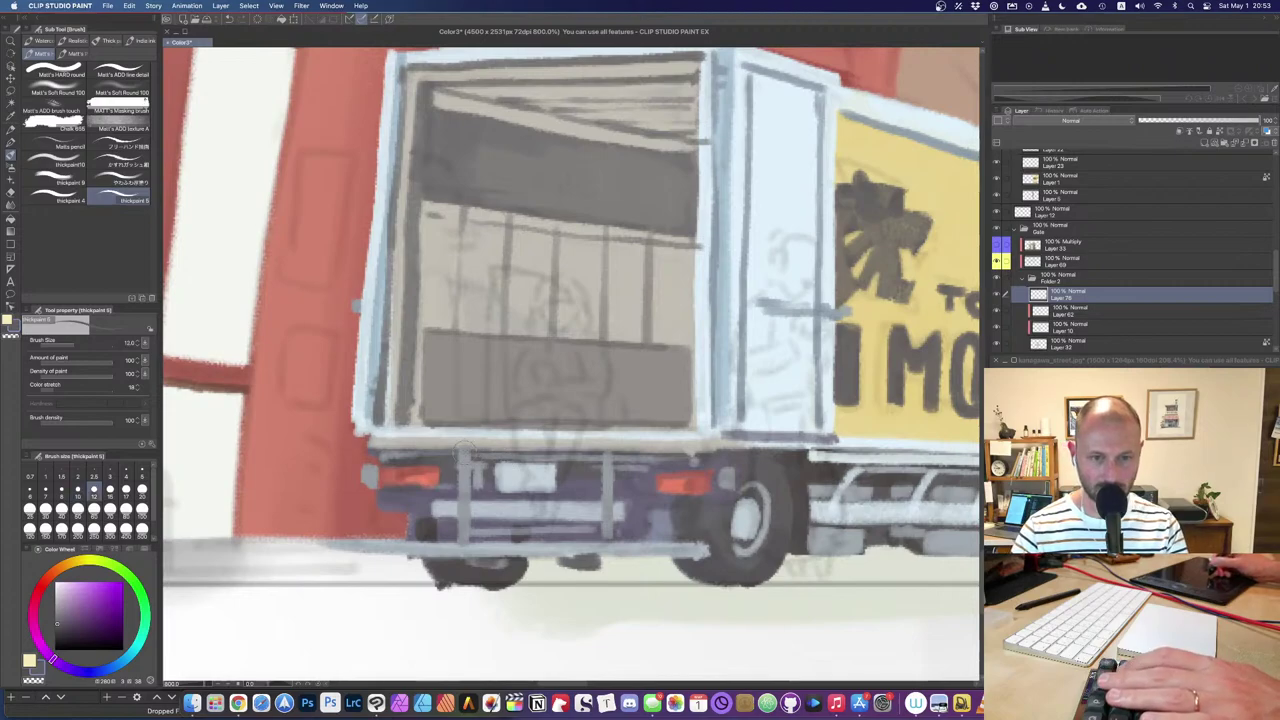
{"action": "left_click_drag", "start_coordinate": [459, 490], "coordinate": [470, 496]}
{"action": "left_click", "coordinate": [462, 497], "text": "alt"}
{"action": "left_click", "coordinate": [458, 502], "text": "alt"}
{"action": "left_click", "coordinate": [458, 501], "text": "alt"}
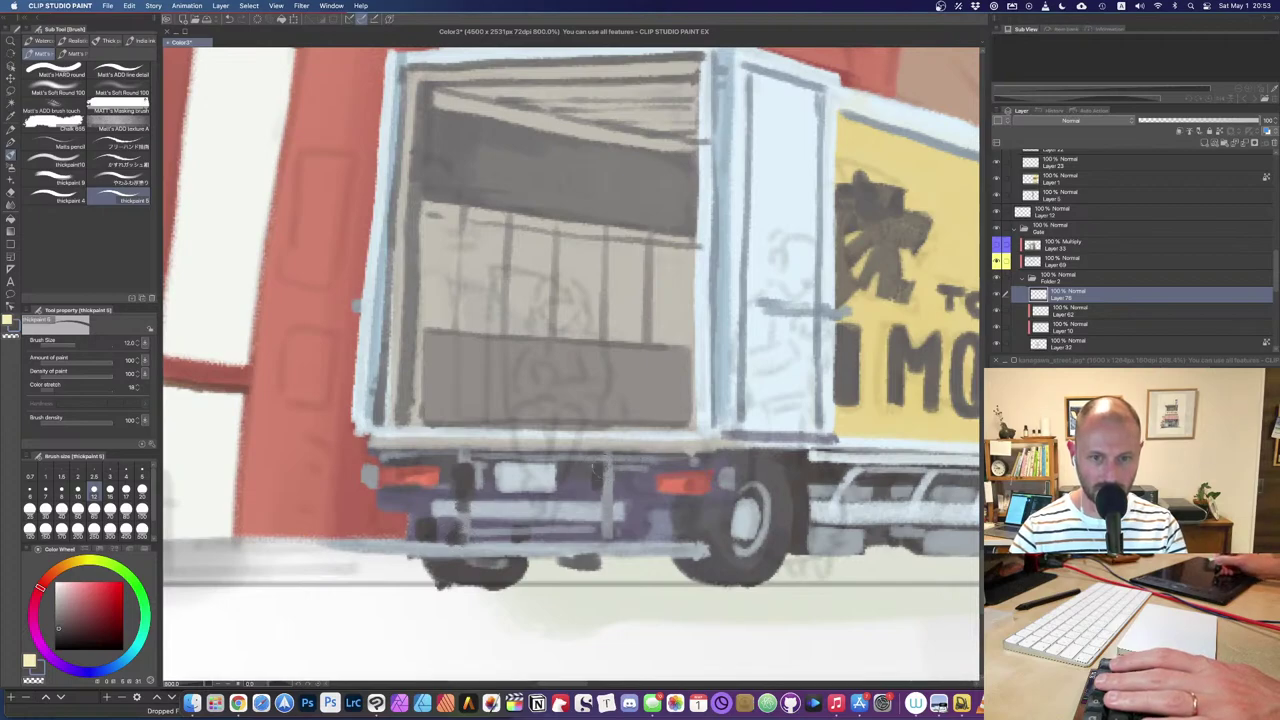
{"action": "left_click_drag", "start_coordinate": [603, 478], "coordinate": [604, 542]}
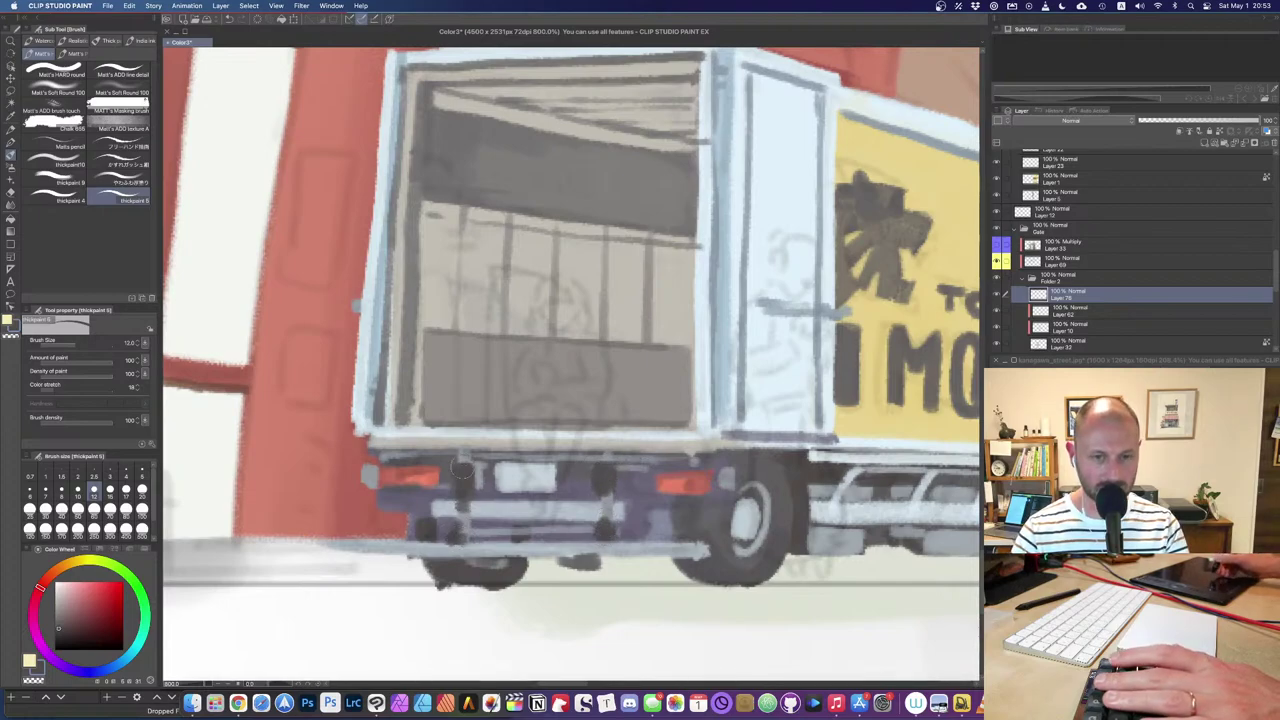
{"action": "left_click_drag", "start_coordinate": [459, 450], "coordinate": [480, 445]}
{"action": "key", "text": "e"}
{"action": "key", "text": "b"}
{"action": "left_click", "coordinate": [492, 437], "text": "alt"}
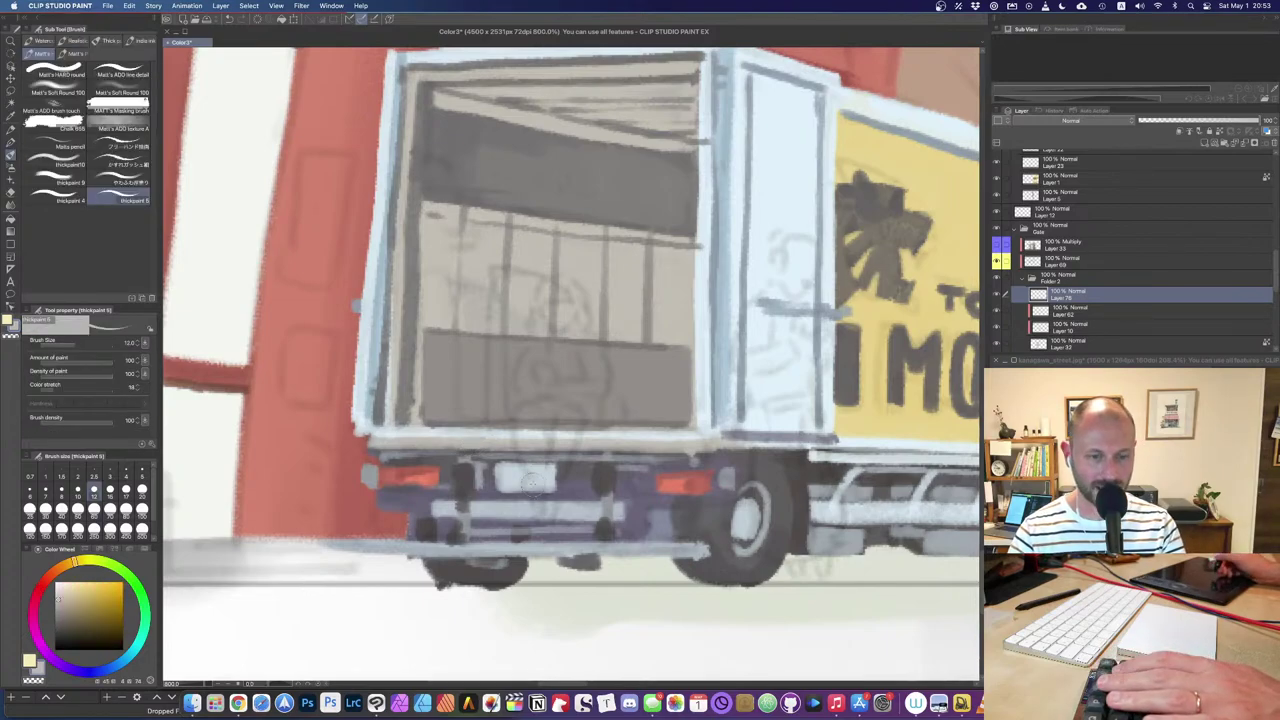
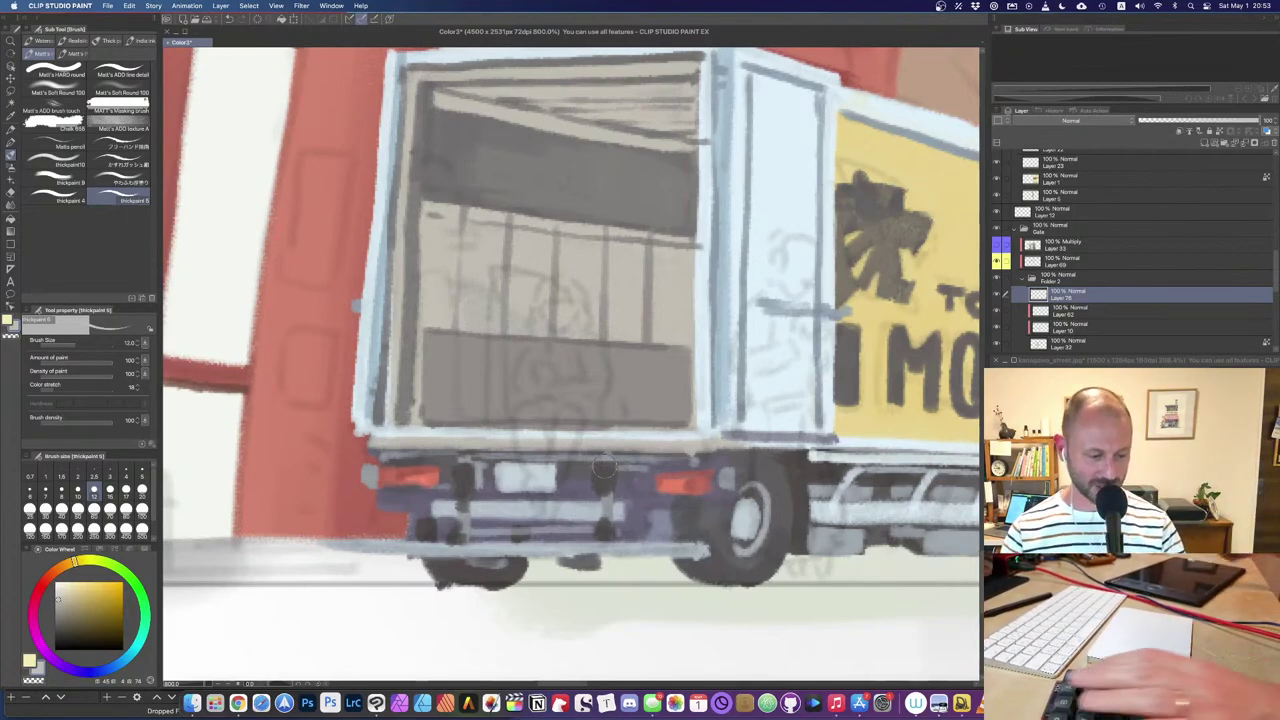
Step: Clean up the ends of the interior lines along the cargo opening's right frame with sampled grey and light blue at brush size 8
{"action": "left_click_drag", "start_coordinate": [696, 398], "coordinate": [705, 458]}
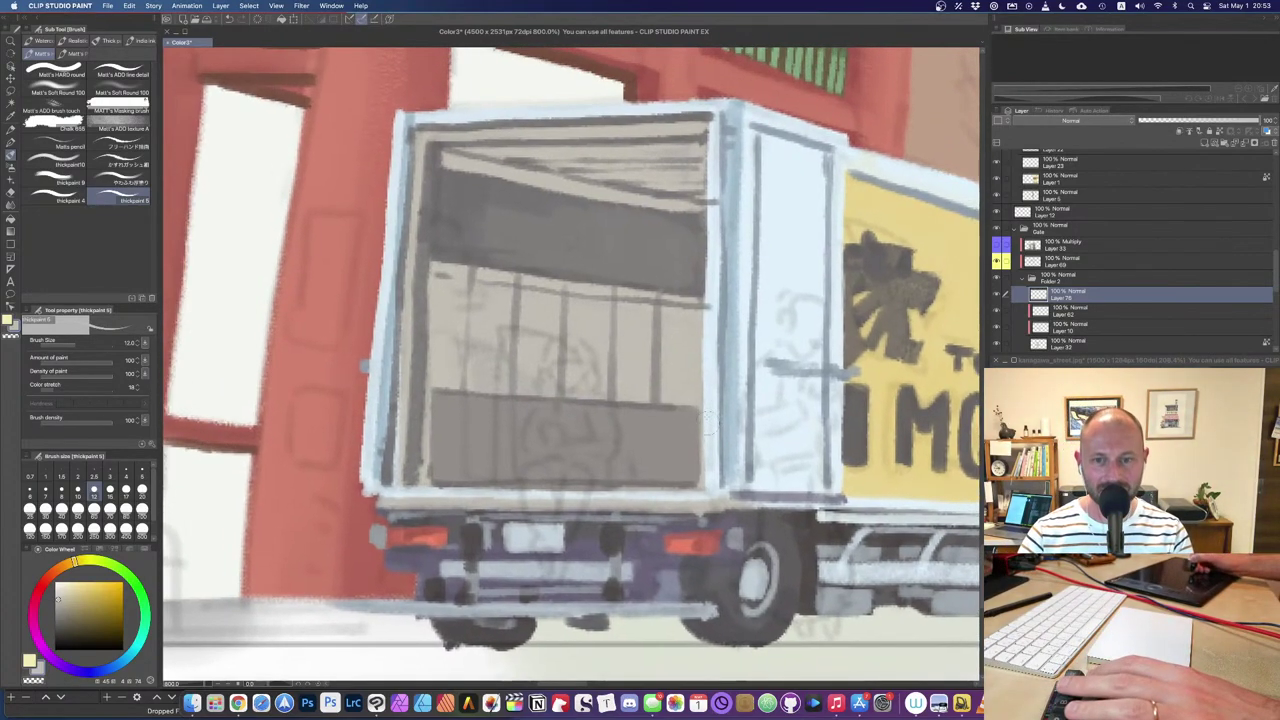
{"action": "left_click", "coordinate": [662, 246], "text": "alt"}
{"action": "key", "text": "["}
{"action": "key", "text": "["}
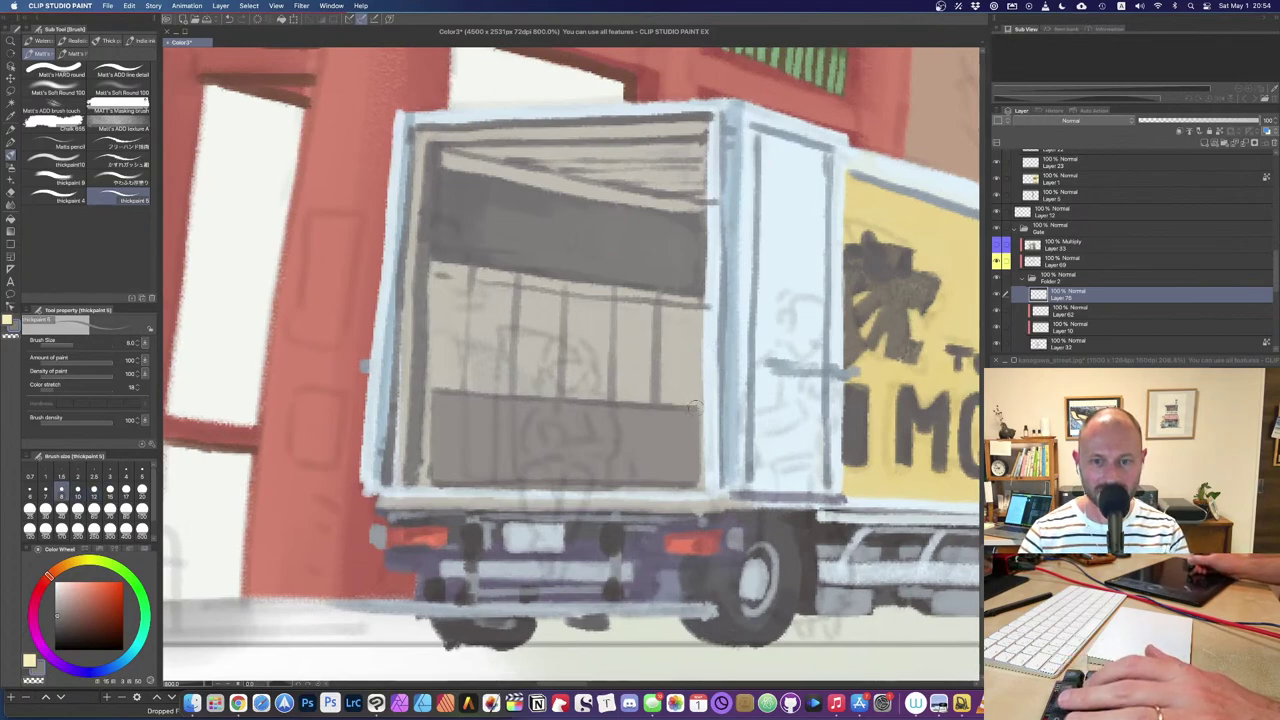
{"action": "left_click", "coordinate": [711, 292], "text": "alt"}
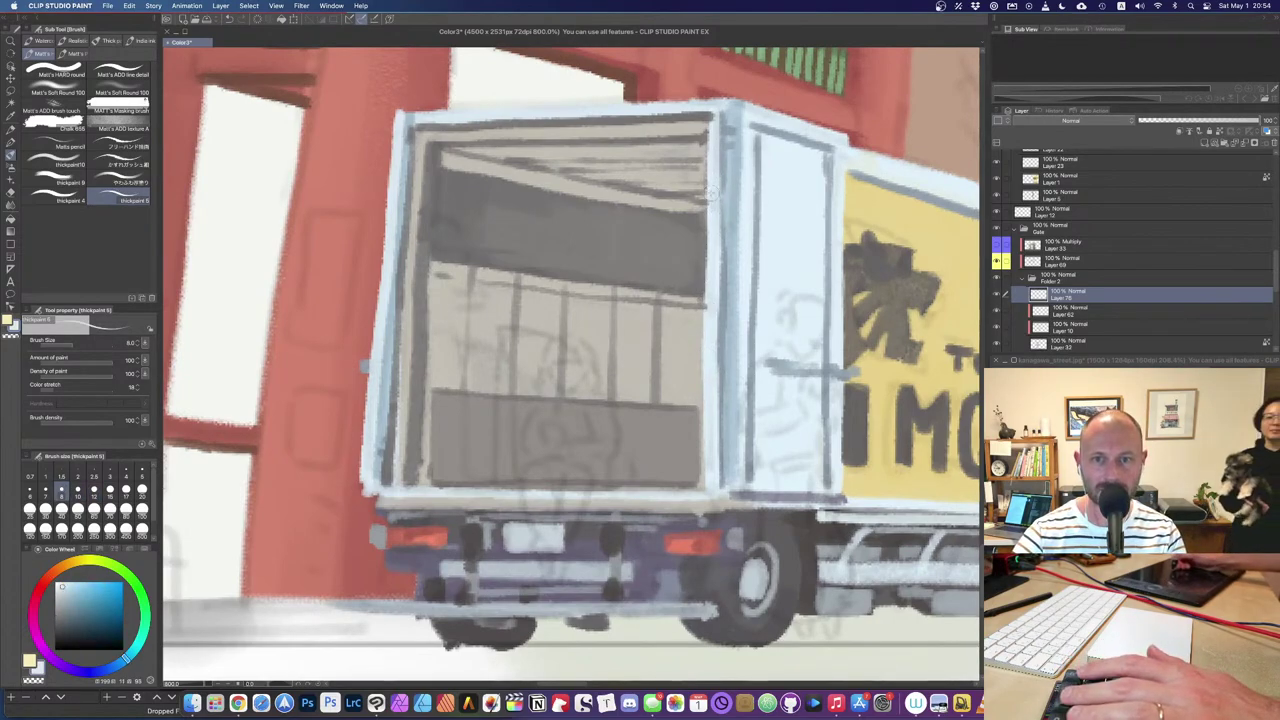
Step: Paint a thin dark grey line along the underside of the cargo box, just above the side guard
{"action": "left_click_drag", "start_coordinate": [606, 414], "coordinate": [537, 405]}
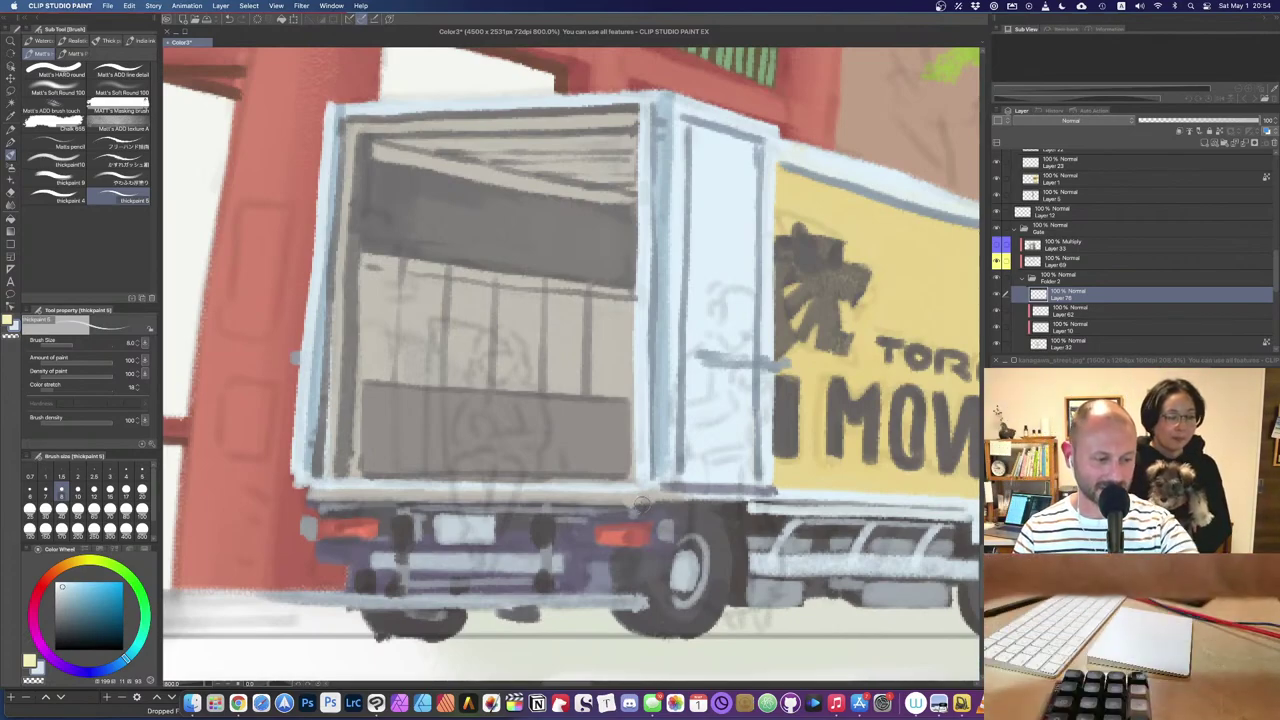
{"action": "left_click_drag", "start_coordinate": [695, 461], "coordinate": [729, 469]}
{"action": "left_click_drag", "start_coordinate": [803, 533], "coordinate": [526, 440]}
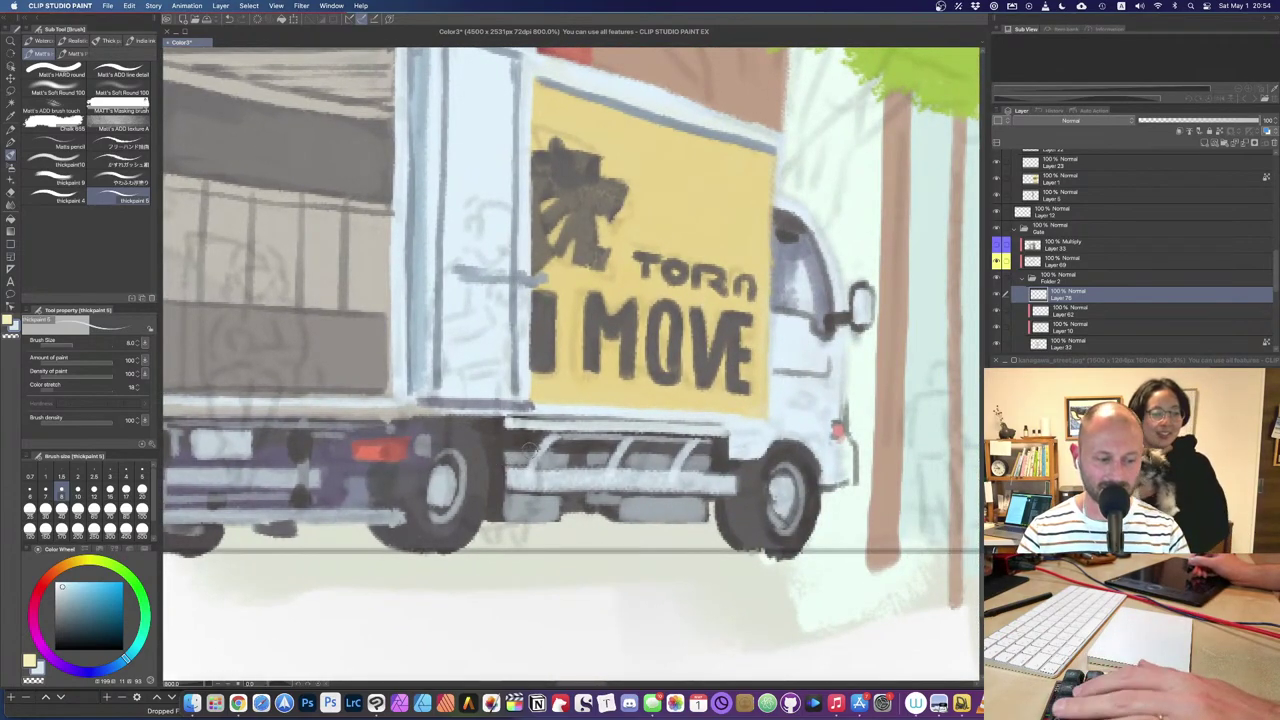
{"action": "left_click", "coordinate": [527, 440], "text": "alt"}
{"action": "left_click_drag", "start_coordinate": [510, 416], "coordinate": [726, 426]}
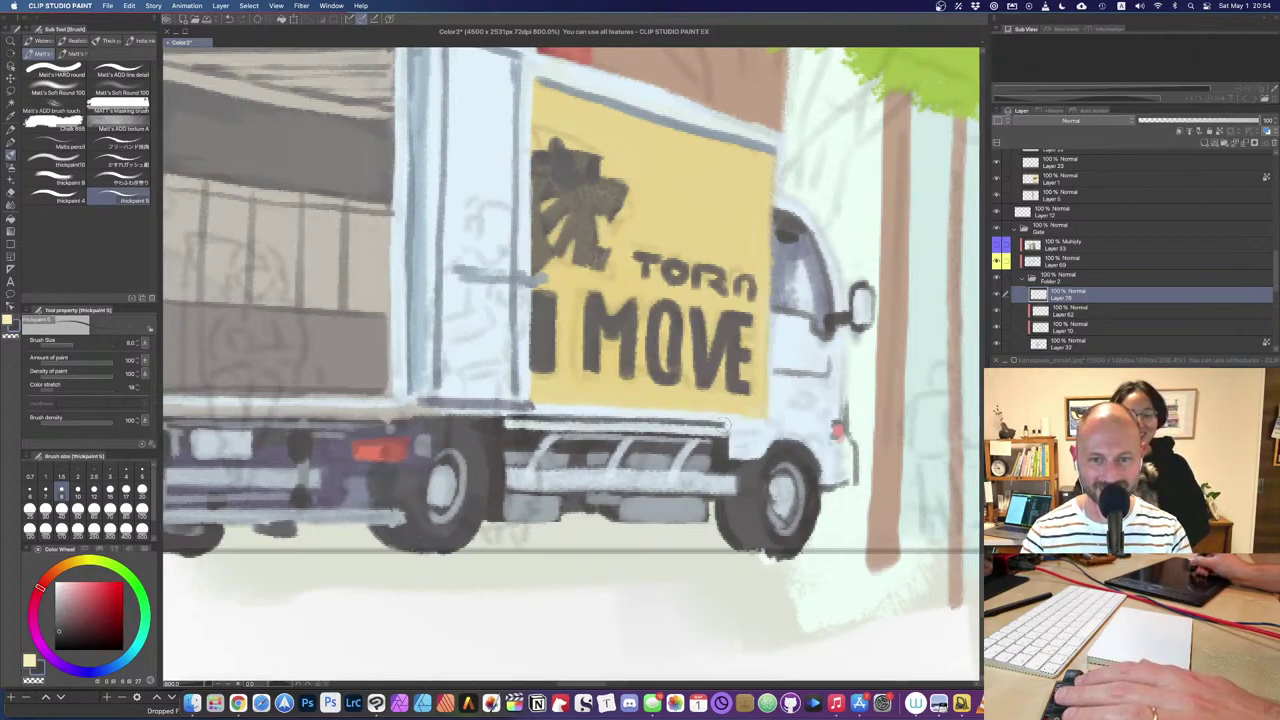
Step: Add dark and blue-grey panel lines, a door handle and edge shading to the side of the cab, using brush sizes 8 and 10
{"action": "left_click_drag", "start_coordinate": [814, 428], "coordinate": [757, 461]}
{"action": "left_click", "coordinate": [755, 461], "text": "alt"}
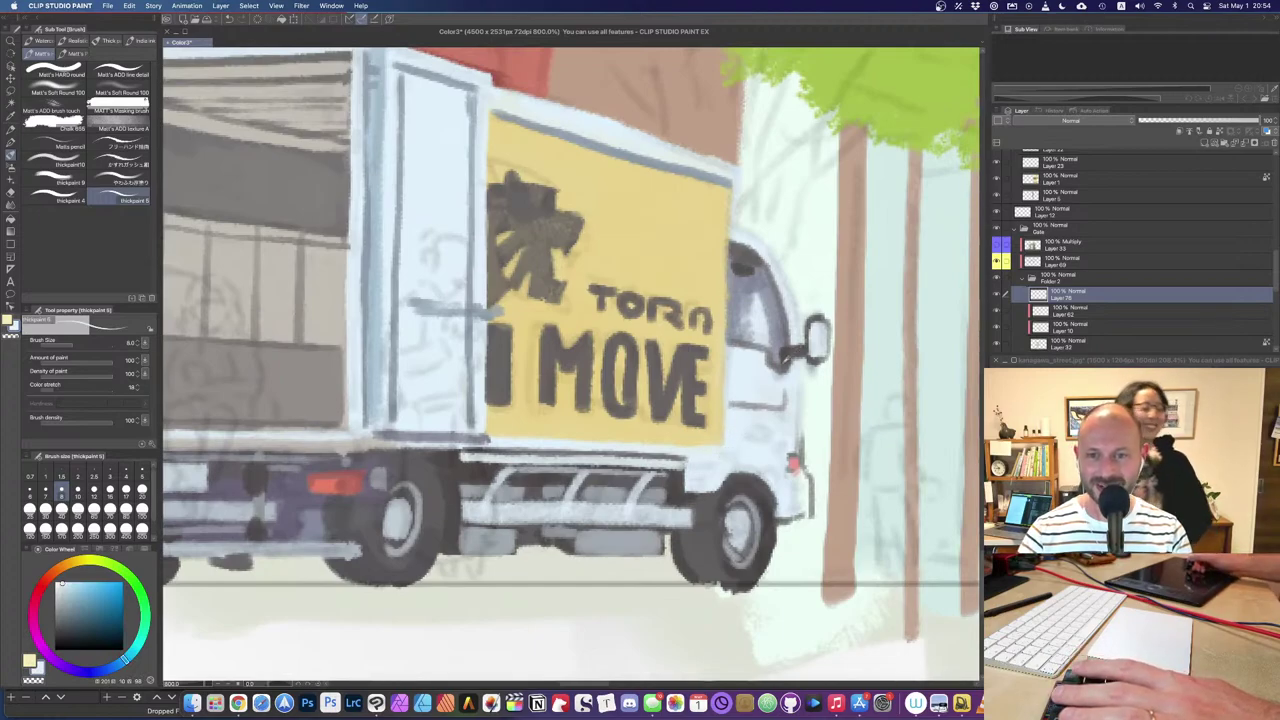
{"action": "left_click", "coordinate": [790, 355], "text": "alt"}
{"action": "left_click_drag", "start_coordinate": [718, 450], "coordinate": [718, 461]}
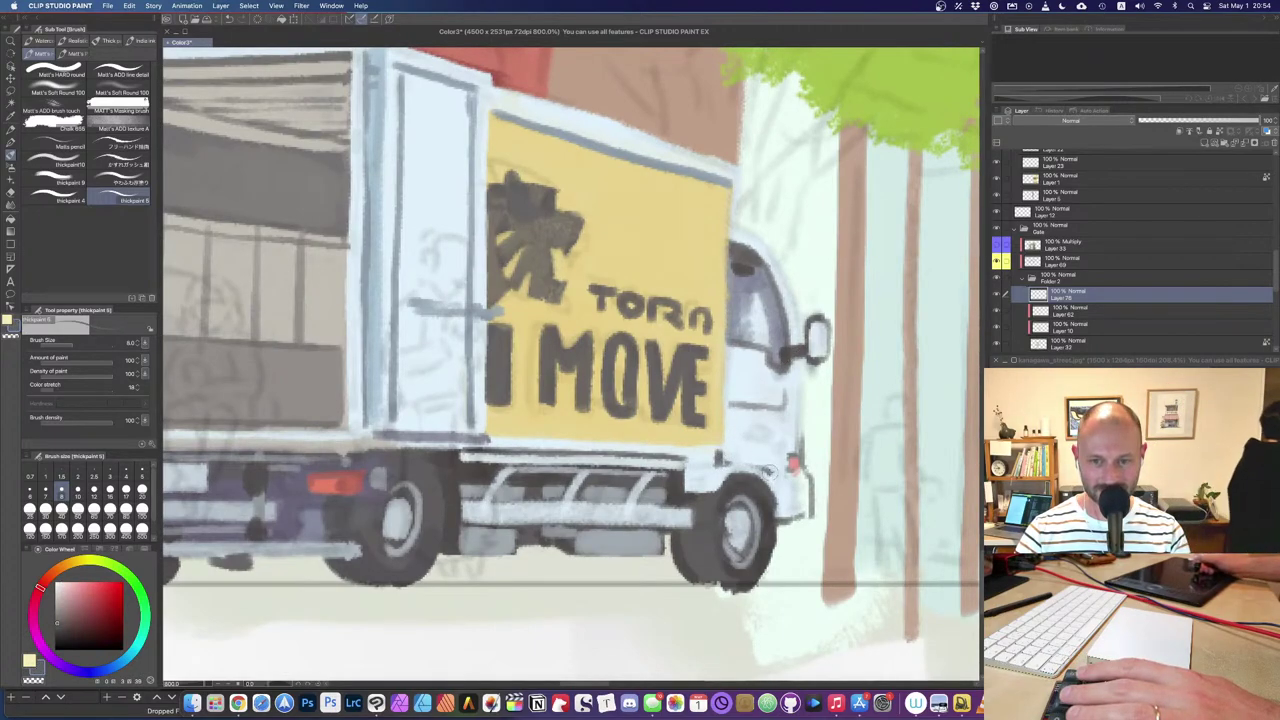
{"action": "left_click_drag", "start_coordinate": [786, 406], "coordinate": [781, 471]}
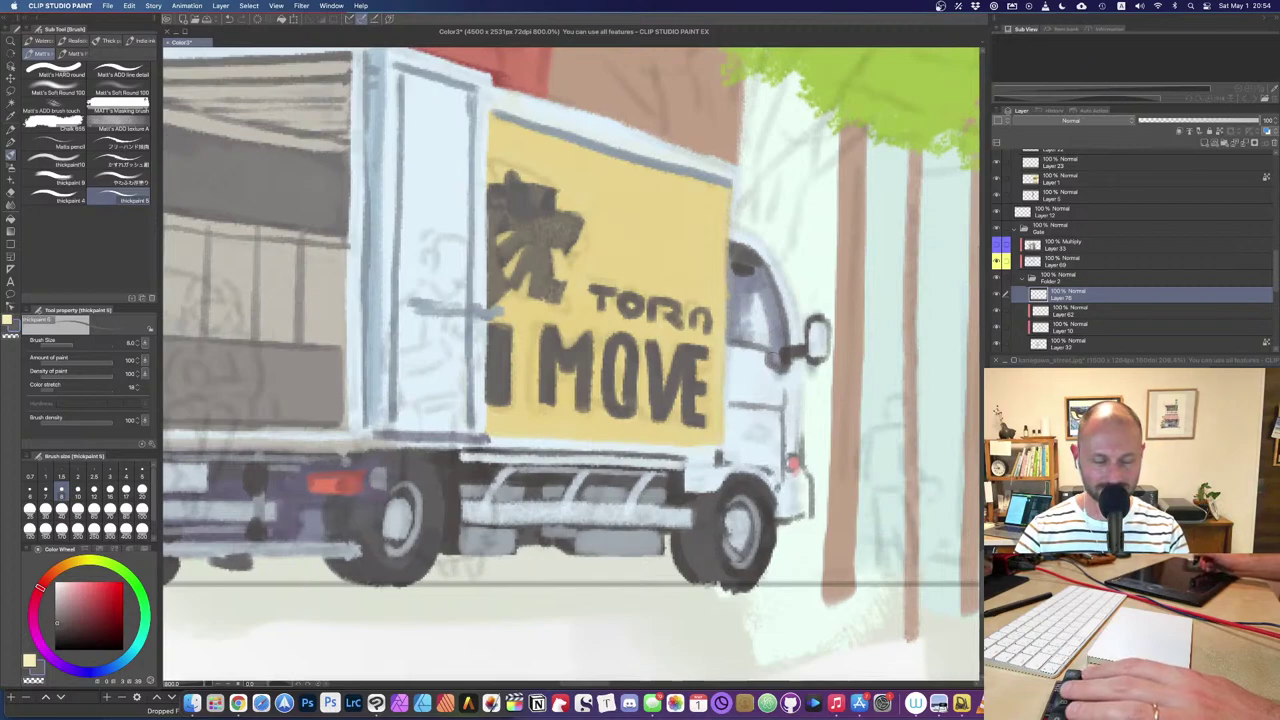
{"action": "left_click", "coordinate": [772, 441], "text": "alt"}
{"action": "key", "text": "]"}
{"action": "left_click_drag", "start_coordinate": [784, 412], "coordinate": [779, 464]}
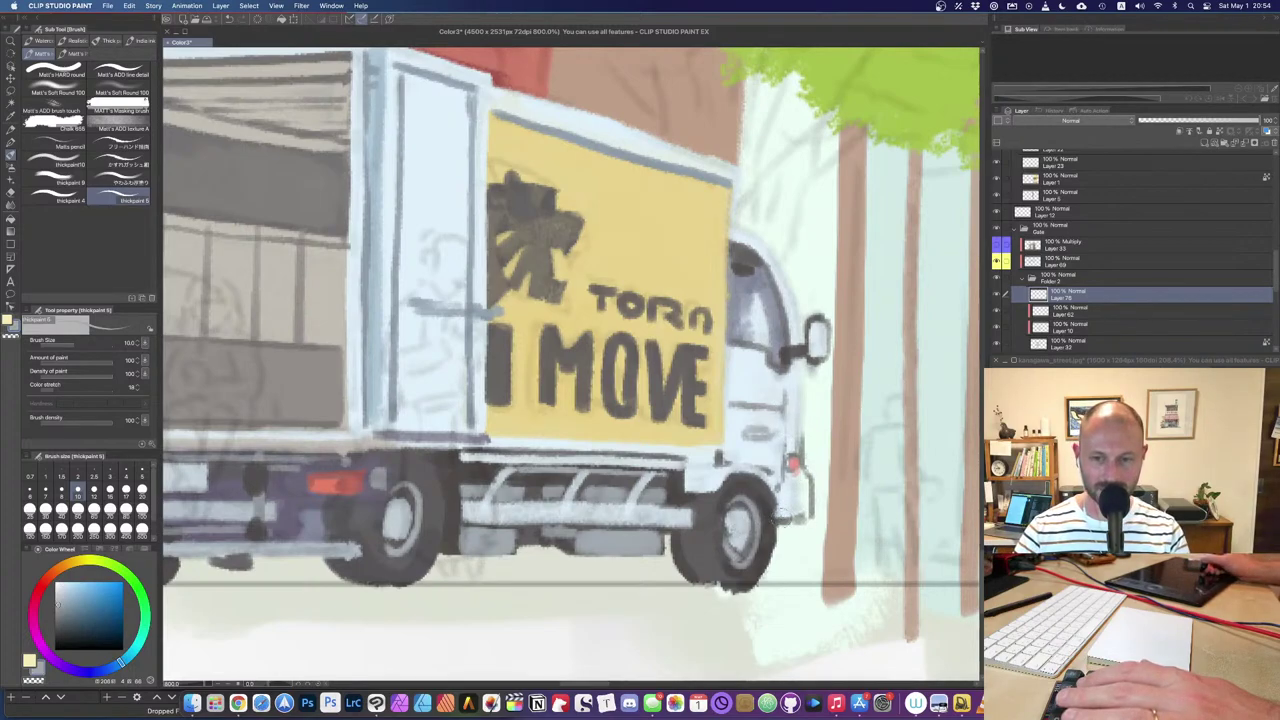
Step: Paint a small grey part under the cab's front bumper and refine the bumper edge with colors sampled from the truck
{"action": "left_click", "coordinate": [695, 541], "text": "alt"}
{"action": "left_click", "coordinate": [695, 541], "text": "alt"}
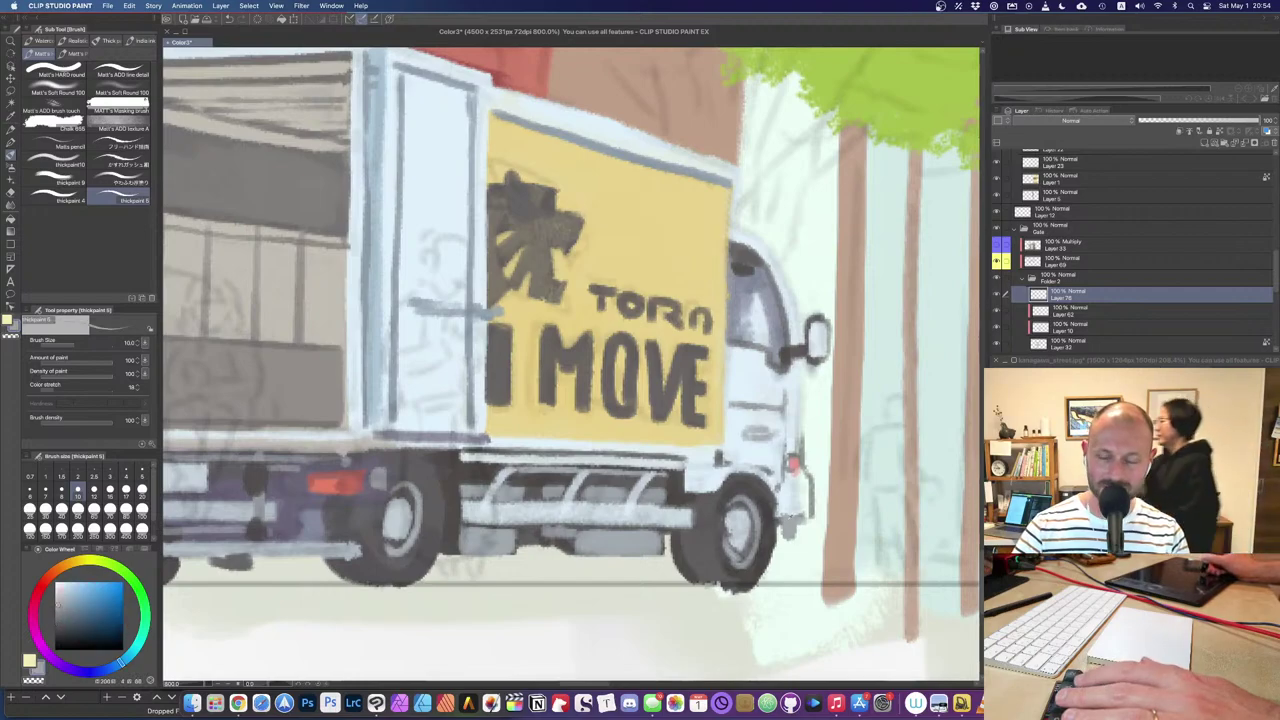
{"action": "left_click", "coordinate": [697, 540], "text": "alt"}
{"action": "mouse_move", "coordinate": [790, 540]}
{"action": "left_mouse_down"}
{"action": "mouse_move", "coordinate": [784, 528]}
{"action": "mouse_move", "coordinate": [792, 518]}
{"action": "mouse_move", "coordinate": [806, 529]}
{"action": "mouse_move", "coordinate": [795, 540]}
{"action": "mouse_move", "coordinate": [804, 513]}
{"action": "left_mouse_up"}
{"action": "left_click", "coordinate": [808, 510], "text": "alt"}
{"action": "left_click", "coordinate": [789, 527], "text": "alt"}
{"action": "left_click", "coordinate": [797, 498], "text": "alt"}
Step: Repaint the length of the tail-lift platform behind the truck in light blue at brush size 12
{"action": "scroll", "coordinate": [797, 512], "scroll_direction": "down", "scroll_amount": 8}
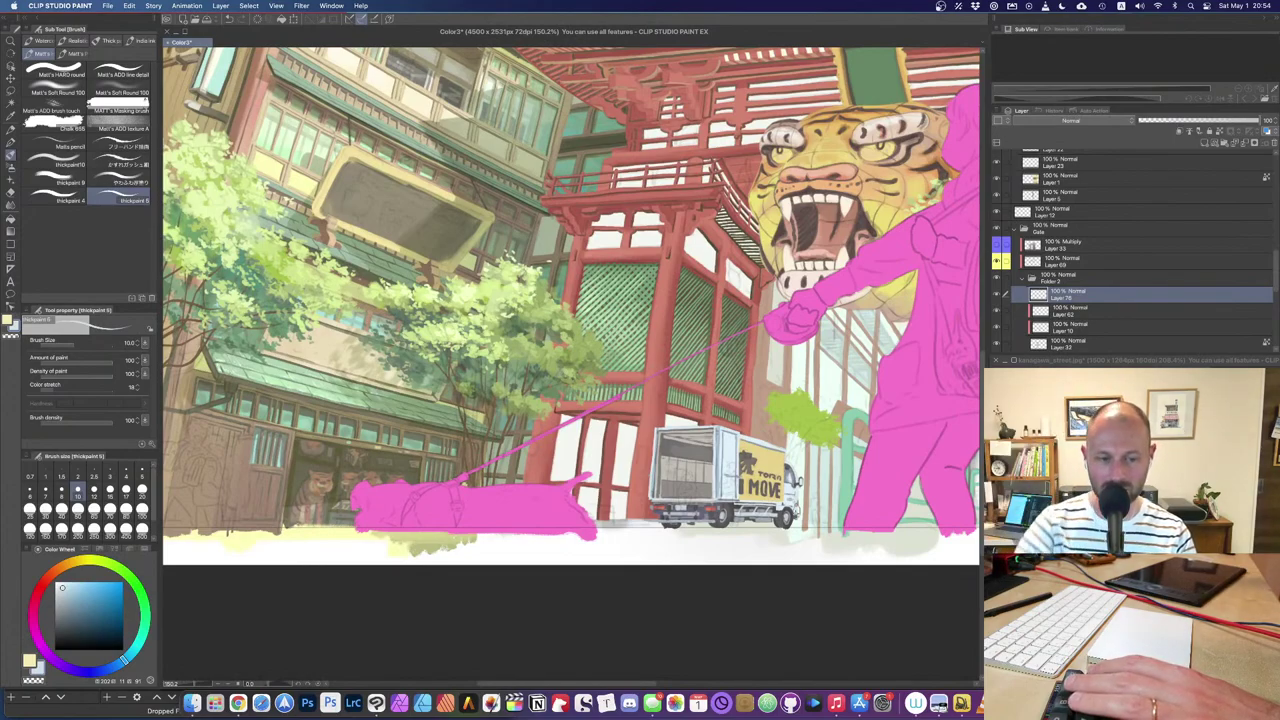
{"action": "left_click_drag", "start_coordinate": [656, 491], "coordinate": [582, 489]}
{"action": "scroll", "coordinate": [540, 495], "scroll_direction": "up", "scroll_amount": 6}
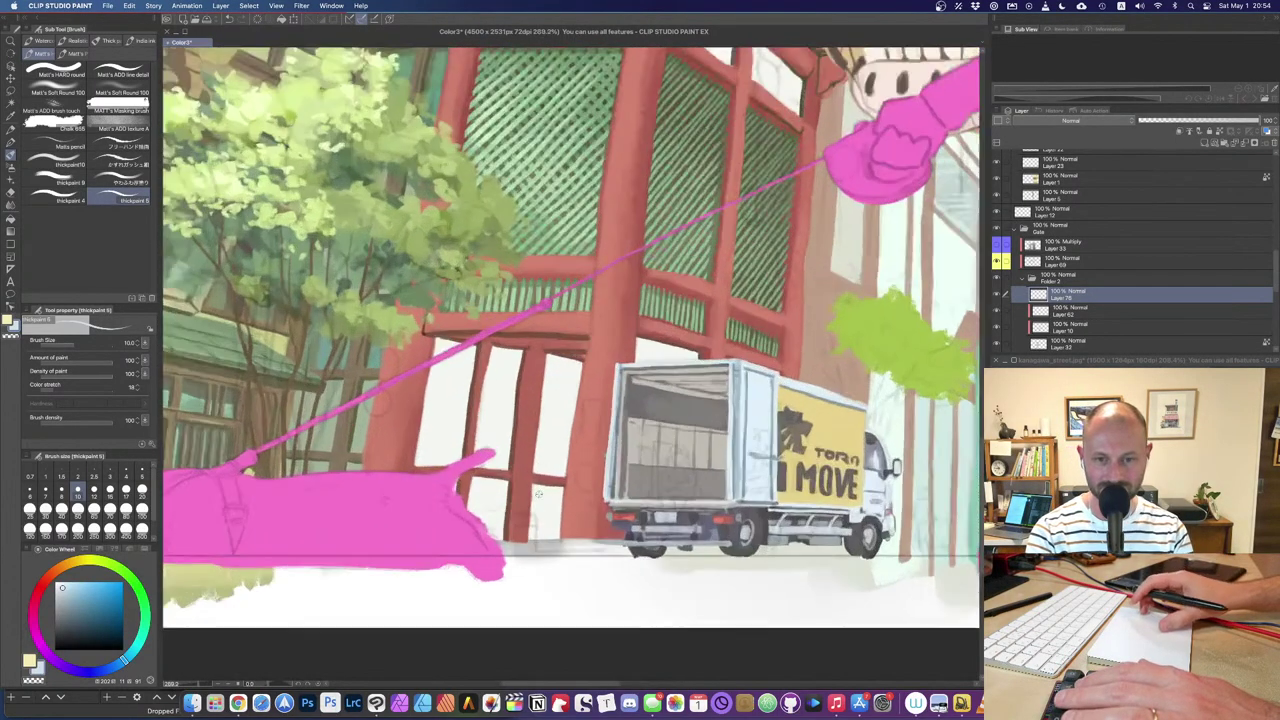
{"action": "scroll", "coordinate": [538, 493], "scroll_direction": "right", "scroll_amount": 3}
{"action": "scroll", "coordinate": [538, 493], "scroll_direction": "down", "scroll_amount": 2}
{"action": "key", "text": "bracketright"}
{"action": "left_click_drag", "start_coordinate": [424, 495], "coordinate": [650, 496]}
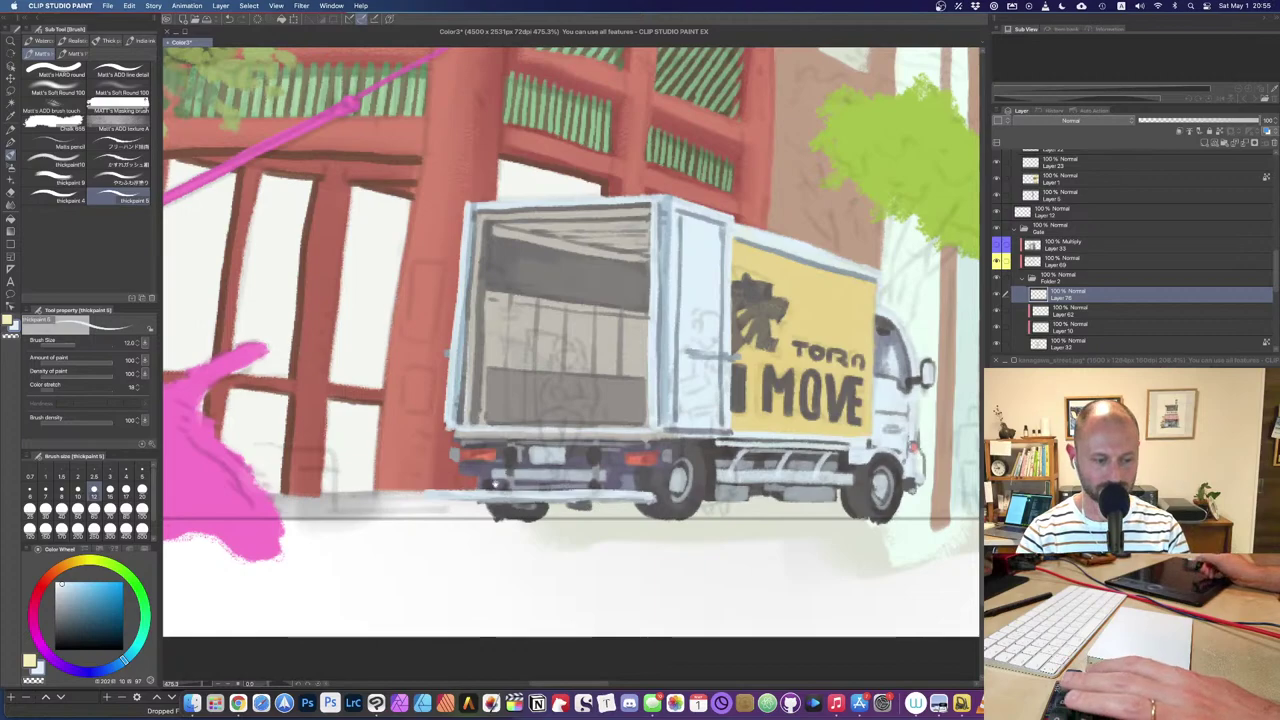
Step: Switch to the red building's layer, check it by toggling its visibility, and sample the pillar's red for a size 20 brush
{"action": "scroll", "coordinate": [580, 518], "scroll_direction": "left", "scroll_amount": 3}
{"action": "scroll", "coordinate": [580, 518], "scroll_direction": "up", "scroll_amount": 2}
{"action": "key", "text": "super+shift"}
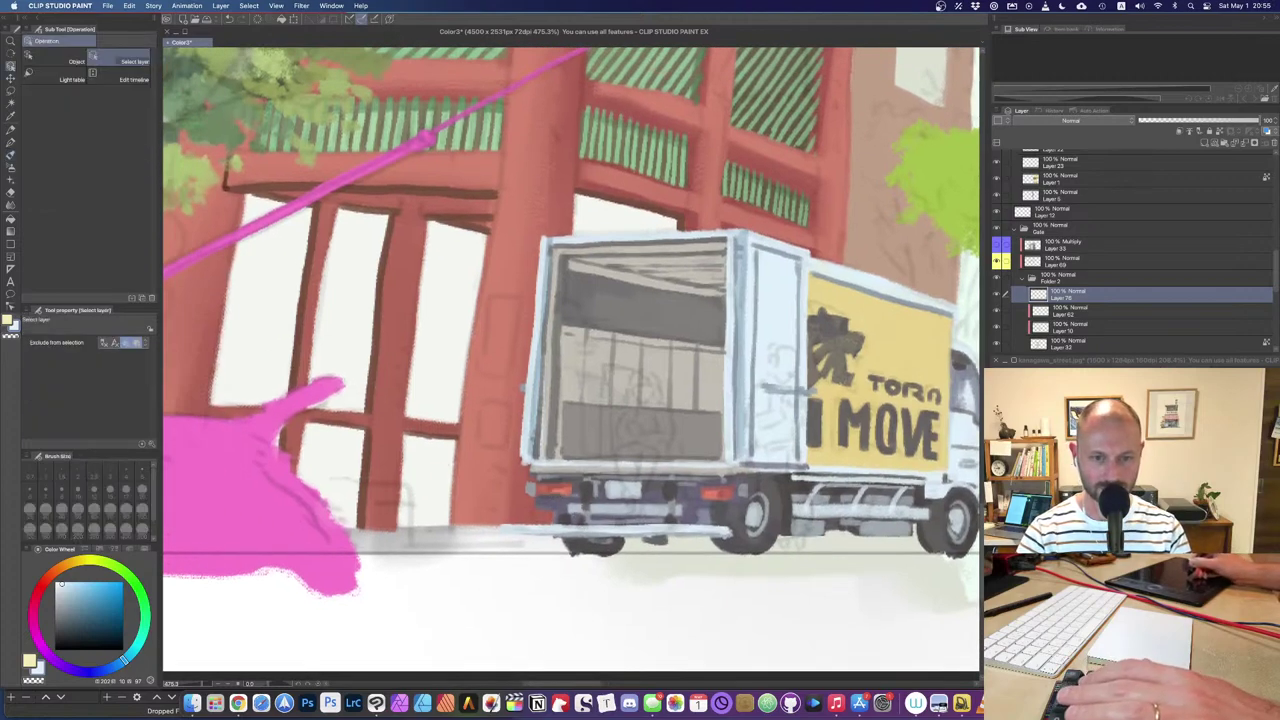
{"action": "left_click", "coordinate": [486, 495], "text": "shift+super"}
{"action": "left_click", "coordinate": [486, 500], "text": "alt"}
{"action": "key", "text": "bracketright"}
{"action": "key", "text": "bracketright"}
{"action": "key", "text": "bracketright"}
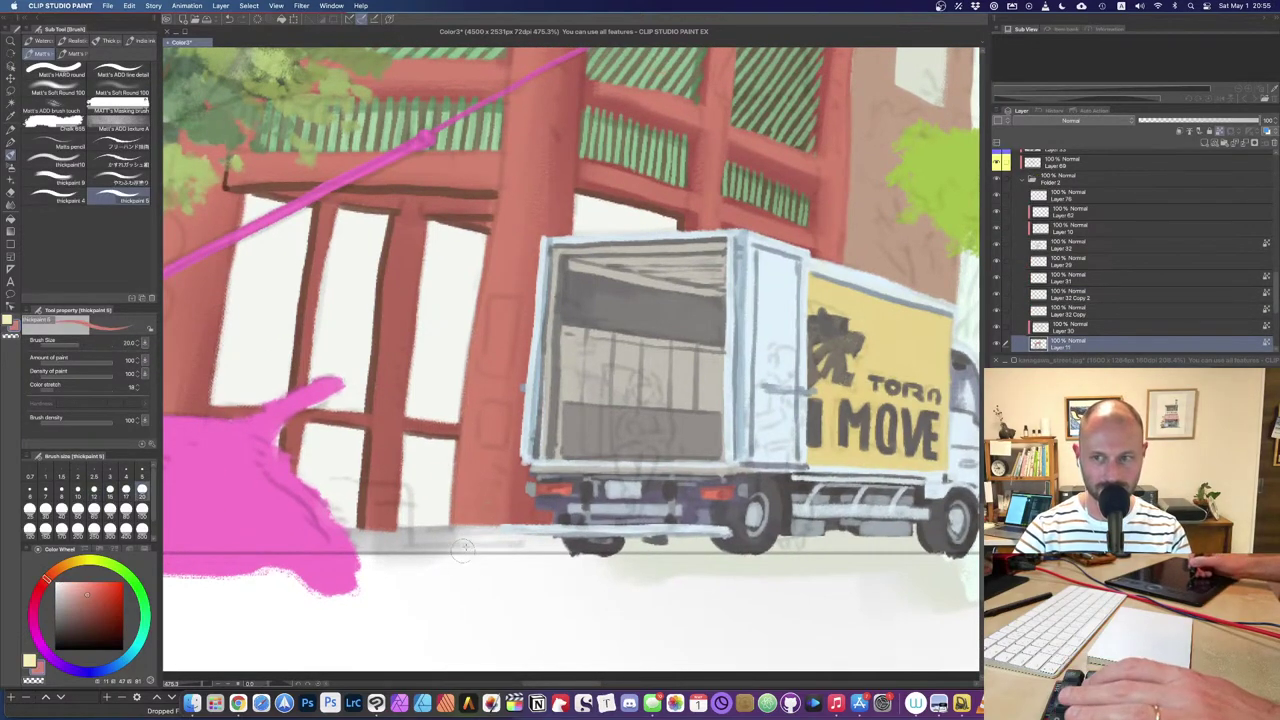
{"action": "left_click", "coordinate": [1000, 344]}
{"action": "left_click", "coordinate": [1000, 344]}
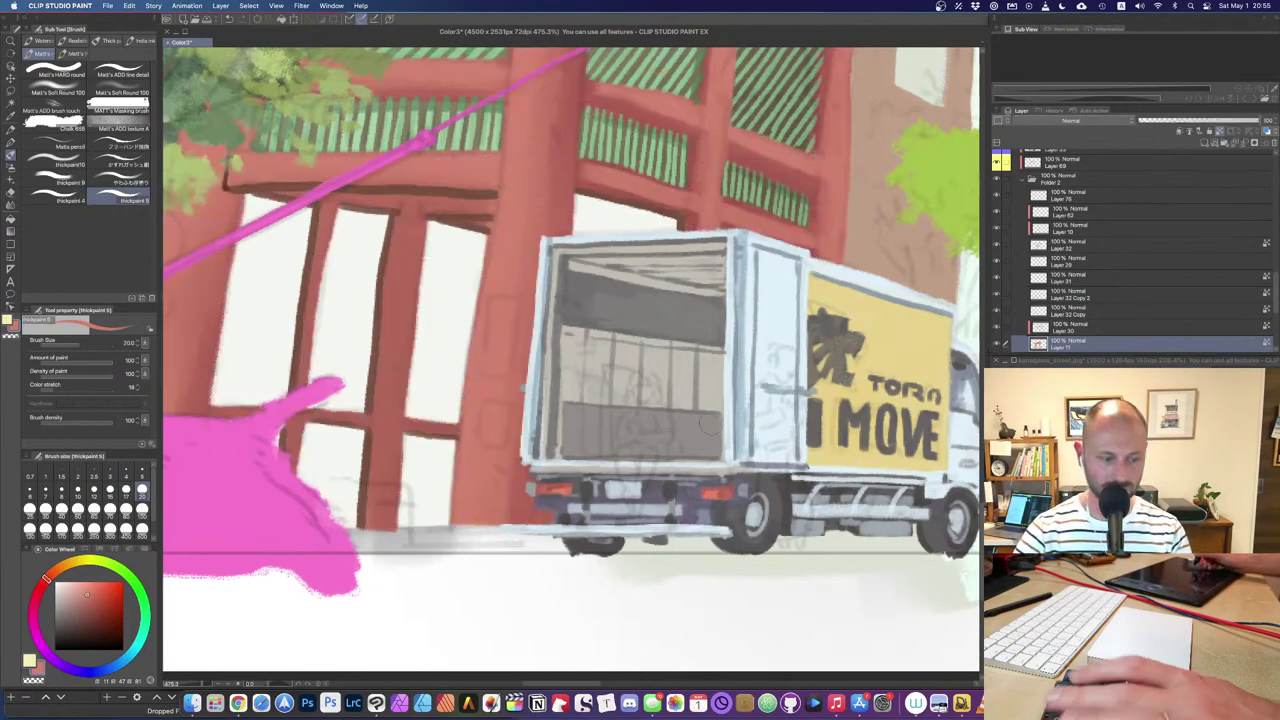
Step: Extend the building's wide and narrow red pillars down to the ground behind the truck, using brush sizes 40 and 30
{"action": "key", "text": "bracketright"}
{"action": "mouse_move", "coordinate": [462, 502]}
{"action": "left_mouse_down"}
{"action": "mouse_move", "coordinate": [463, 556]}
{"action": "mouse_move", "coordinate": [546, 554]}
{"action": "left_mouse_up"}
{"action": "left_click", "coordinate": [500, 480], "text": "alt"}
{"action": "key", "text": "bracketright"}
{"action": "key", "text": "bracketright"}
{"action": "mouse_move", "coordinate": [510, 510]}
{"action": "left_mouse_down"}
{"action": "mouse_move", "coordinate": [545, 570]}
{"action": "mouse_move", "coordinate": [576, 585]}
{"action": "left_mouse_up"}
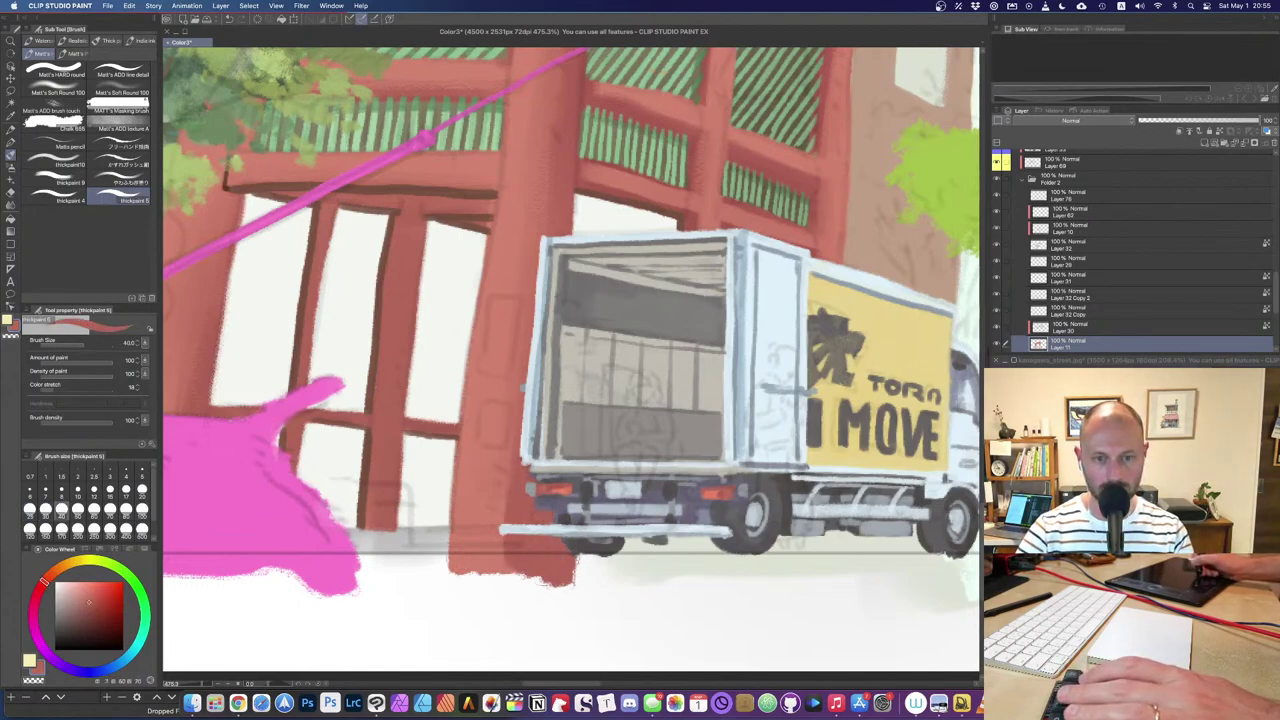
{"action": "key", "text": "bracketleft"}
{"action": "mouse_move", "coordinate": [376, 500]}
{"action": "left_mouse_down"}
{"action": "mouse_move", "coordinate": [390, 574]}
{"action": "mouse_move", "coordinate": [376, 584]}
{"action": "mouse_move", "coordinate": [363, 535]}
{"action": "left_mouse_up"}
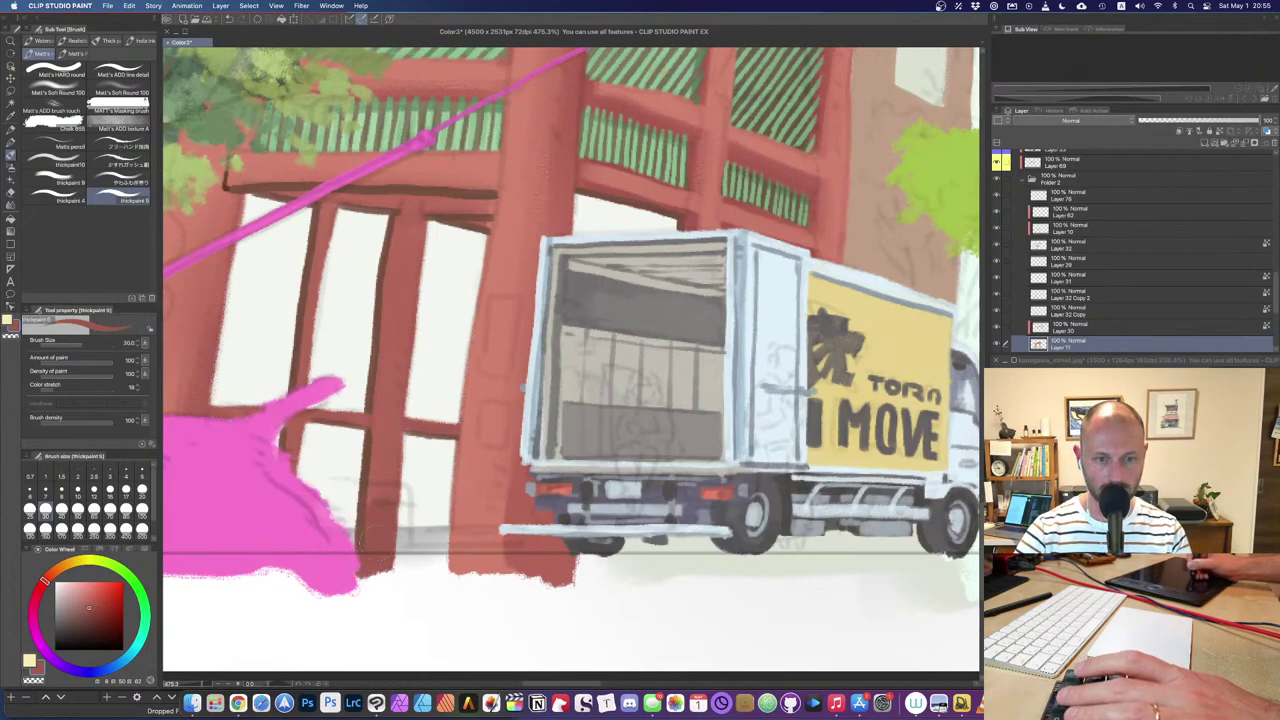
Step: Switch to the off-white panel layer, sample its white, and extend the panels between the red pillars down to the ground
{"action": "left_click", "coordinate": [428, 512], "text": "shift+super"}
{"action": "left_click", "coordinate": [424, 512], "text": "alt"}
{"action": "mouse_move", "coordinate": [416, 514]}
{"action": "left_mouse_down"}
{"action": "mouse_move", "coordinate": [413, 544]}
{"action": "mouse_move", "coordinate": [432, 545]}
{"action": "mouse_move", "coordinate": [400, 577]}
{"action": "left_mouse_up"}
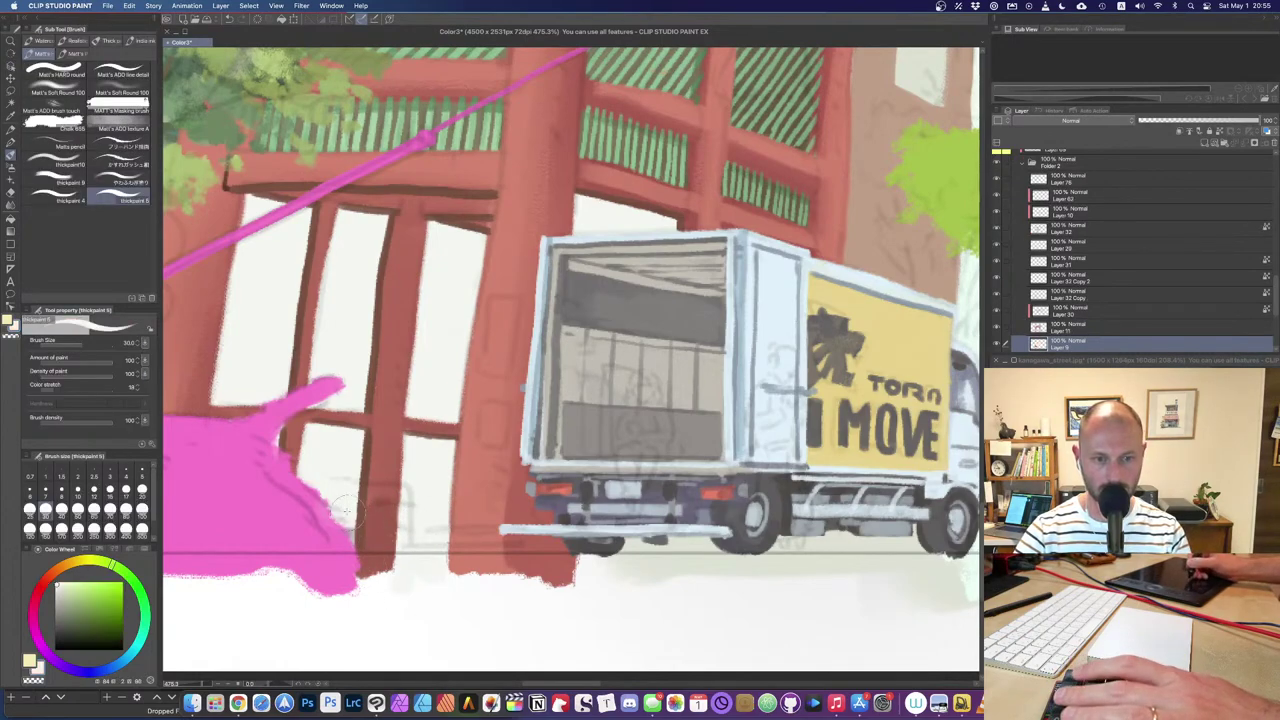
{"action": "left_click_drag", "start_coordinate": [446, 458], "coordinate": [443, 511]}
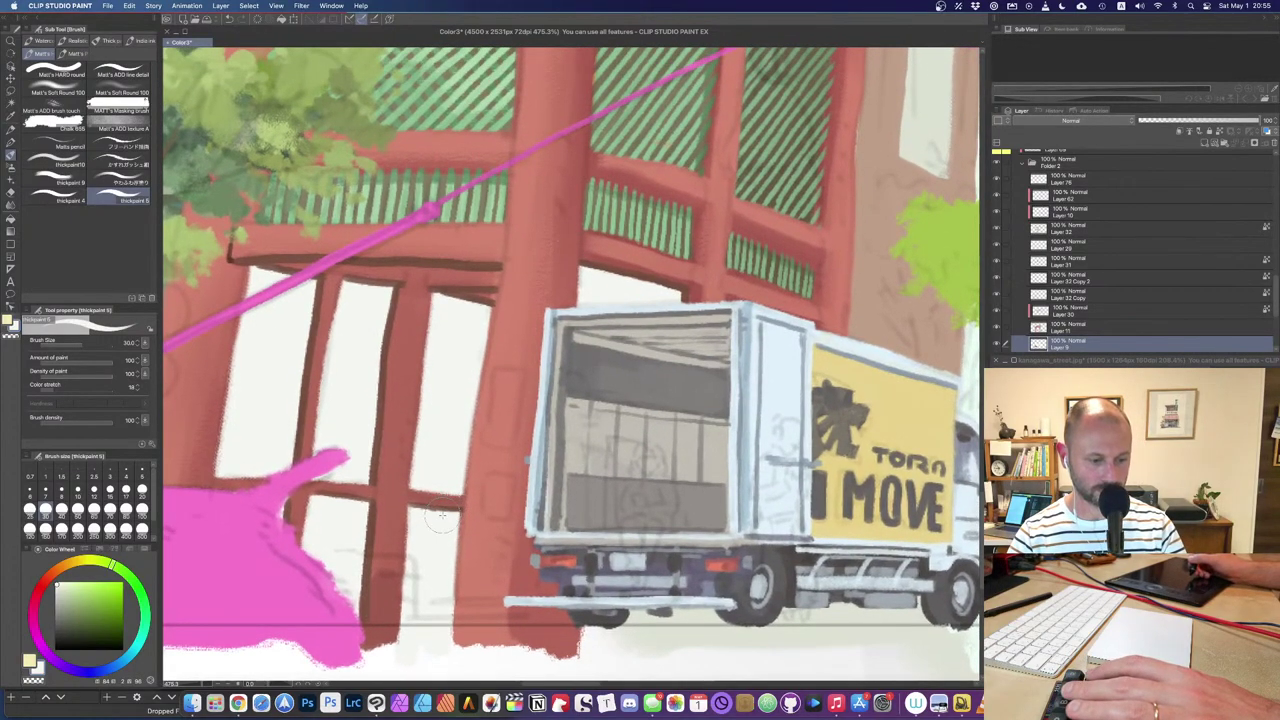
{"action": "left_click_drag", "start_coordinate": [427, 503], "coordinate": [477, 505]}
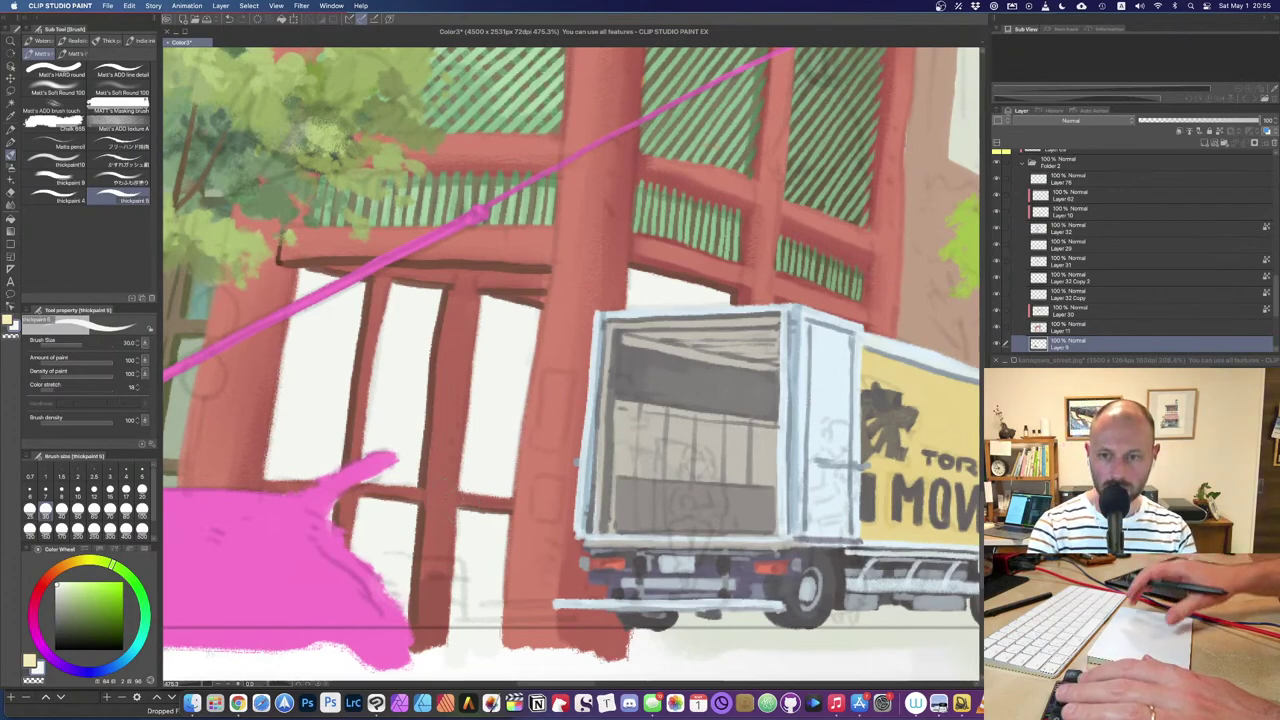
Step: Try a dark ground shadow along the pillar bases and under the truck, using a near-black sampled from the truck at brush size 17
{"action": "scroll", "coordinate": [460, 507], "scroll_direction": "down", "scroll_amount": 3}
{"action": "left_click_drag", "start_coordinate": [821, 367], "coordinate": [713, 317]}
{"action": "scroll", "coordinate": [685, 306], "scroll_direction": "up", "scroll_amount": 5}
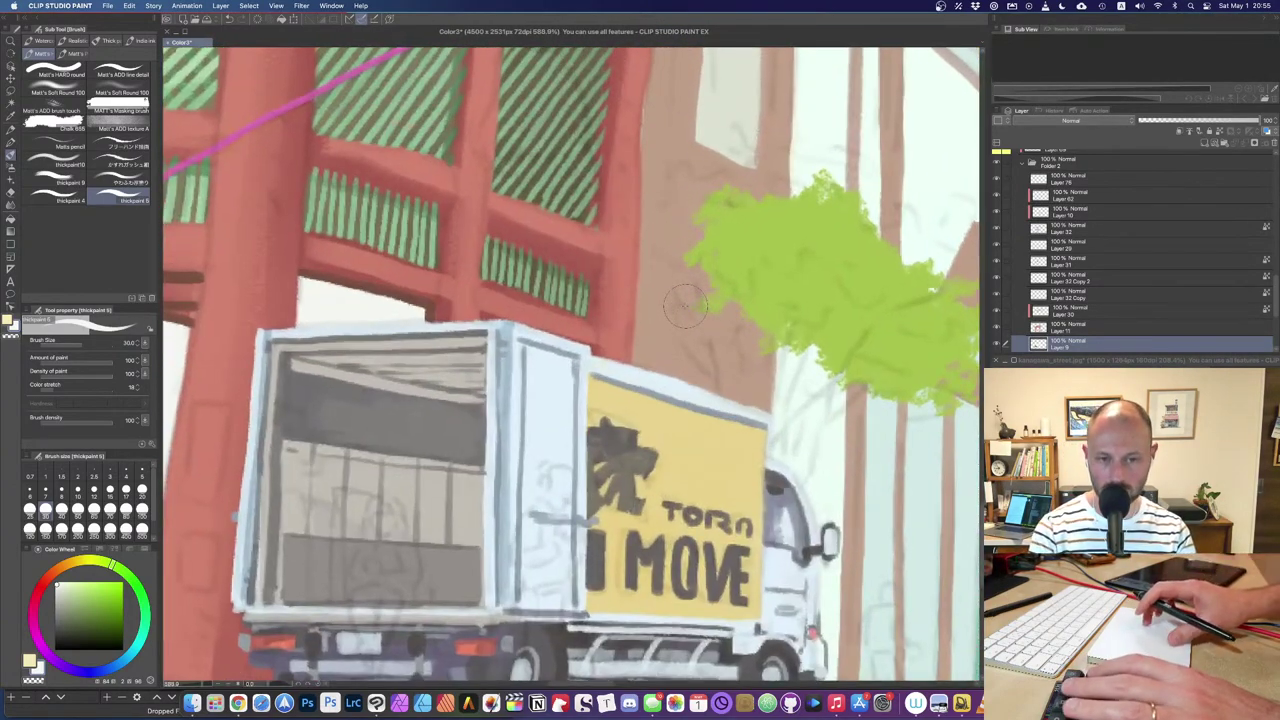
{"action": "left_click_drag", "start_coordinate": [480, 520], "coordinate": [774, 276]}
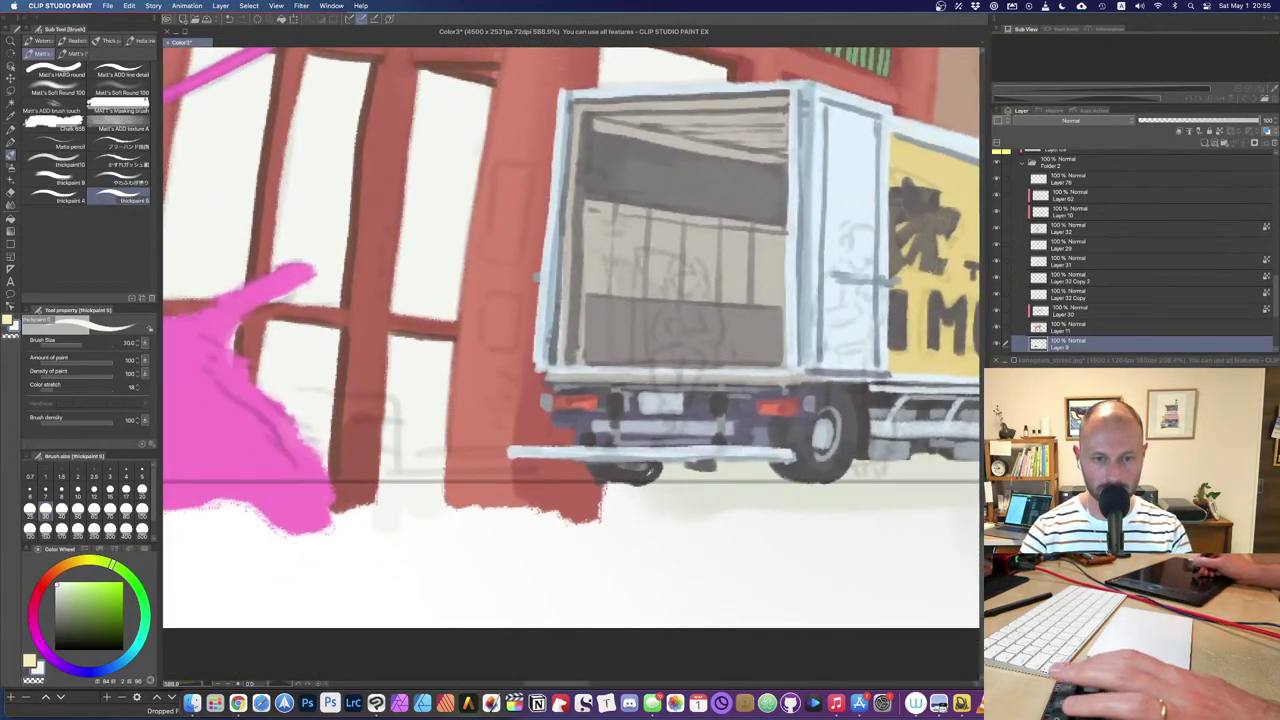
{"action": "left_click", "coordinate": [646, 475], "text": "alt"}
{"action": "key", "text": "bracketleft"}
{"action": "key", "text": "bracketleft"}
{"action": "key", "text": "bracketleft"}
{"action": "left_click_drag", "start_coordinate": [383, 482], "coordinate": [426, 479]}
{"action": "key", "text": "super+z"}
{"action": "left_click", "coordinate": [553, 483], "text": "shift+super"}
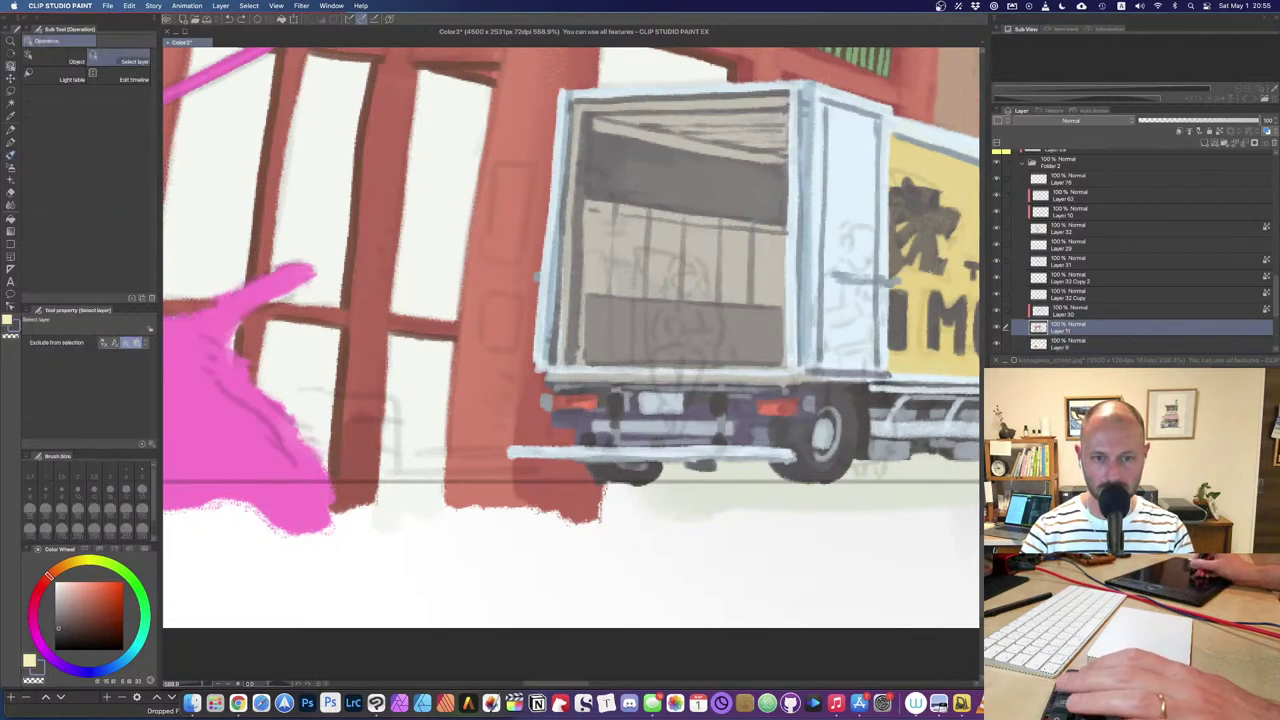
{"action": "mouse_move", "coordinate": [338, 486]}
{"action": "left_mouse_down"}
{"action": "mouse_move", "coordinate": [981, 483]}
{"action": "mouse_move", "coordinate": [836, 511]}
{"action": "left_mouse_up"}
{"action": "key", "text": "super+z"}
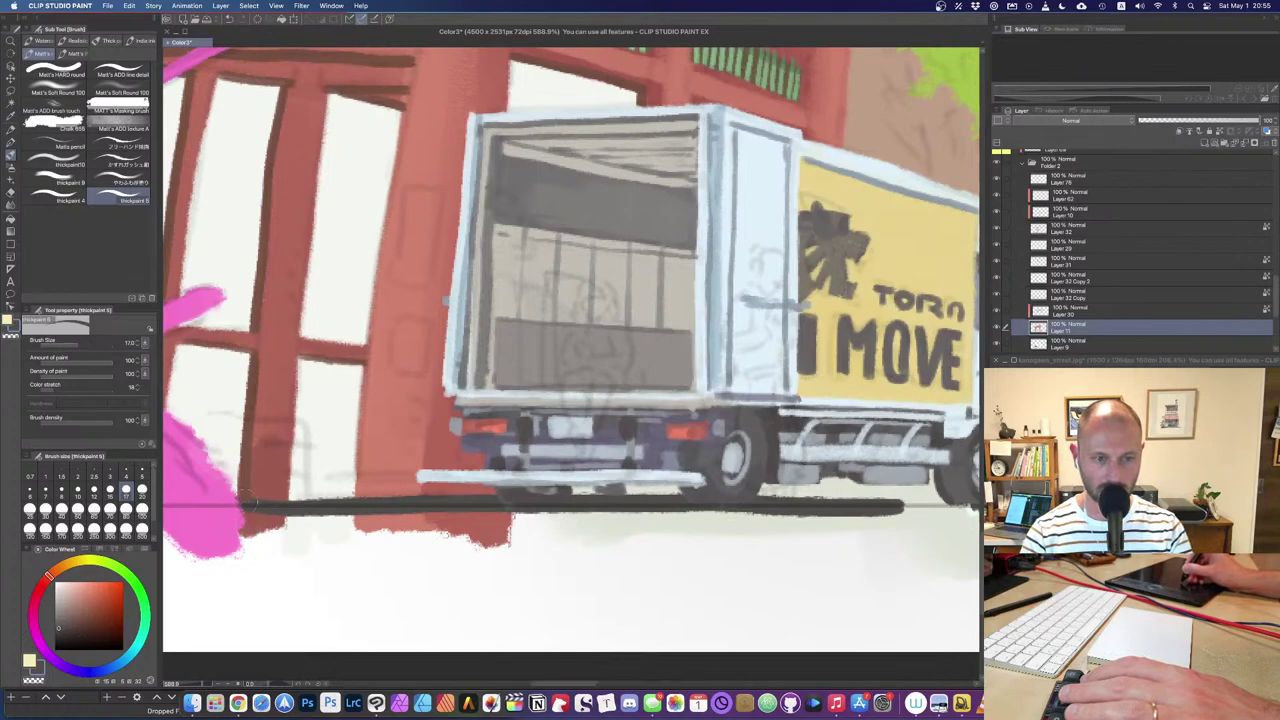
Step: Trim the dark ground line under the truck with the eraser and try extending it past the cab's front wheel
{"action": "key", "text": "e"}
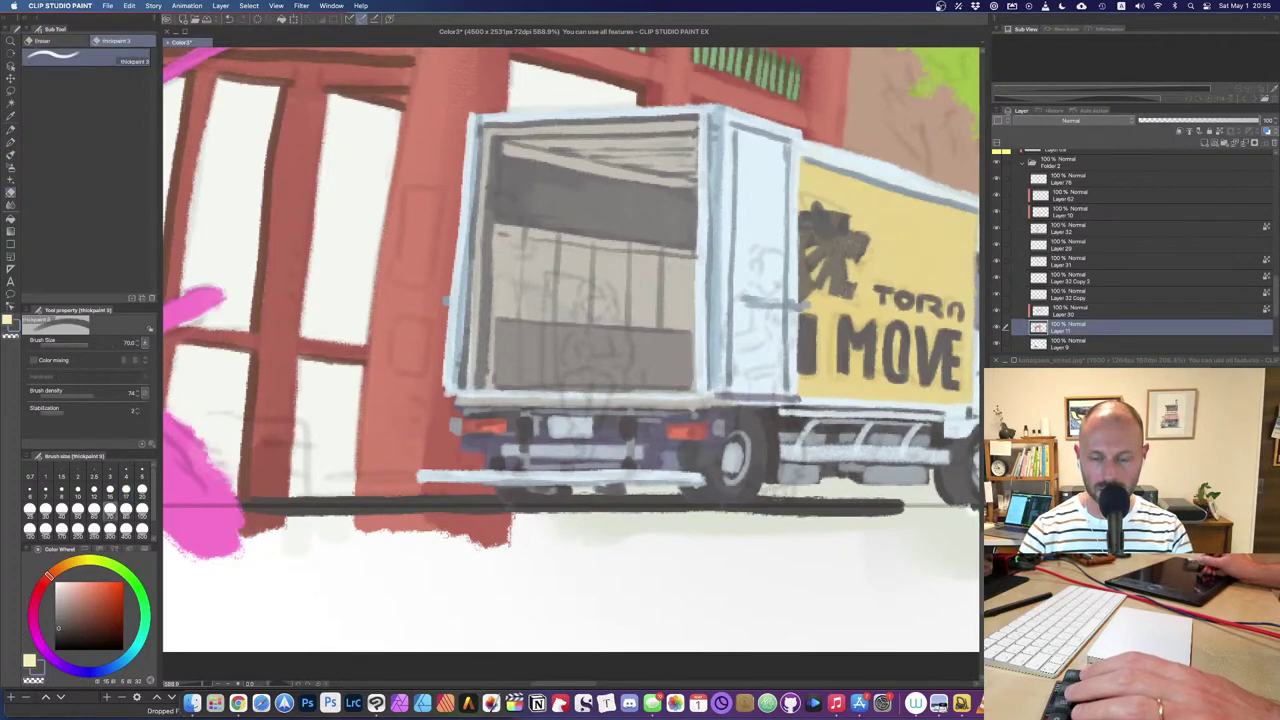
{"action": "mouse_move", "coordinate": [818, 490]}
{"action": "left_mouse_down"}
{"action": "mouse_move", "coordinate": [902, 494]}
{"action": "mouse_move", "coordinate": [505, 500]}
{"action": "left_mouse_up"}
{"action": "key", "text": "b"}
{"action": "left_click_drag", "start_coordinate": [600, 511], "coordinate": [722, 509]}
{"action": "key", "text": "super+z"}
{"action": "left_click_drag", "start_coordinate": [592, 511], "coordinate": [812, 515]}
{"action": "left_click_drag", "start_coordinate": [720, 505], "coordinate": [839, 504]}
{"action": "key", "text": "super+z"}
{"action": "left_click_drag", "start_coordinate": [717, 511], "coordinate": [840, 513]}
{"action": "key", "text": "super+z"}
{"action": "left_click_drag", "start_coordinate": [717, 506], "coordinate": [867, 511]}
{"action": "key", "text": "super+z"}
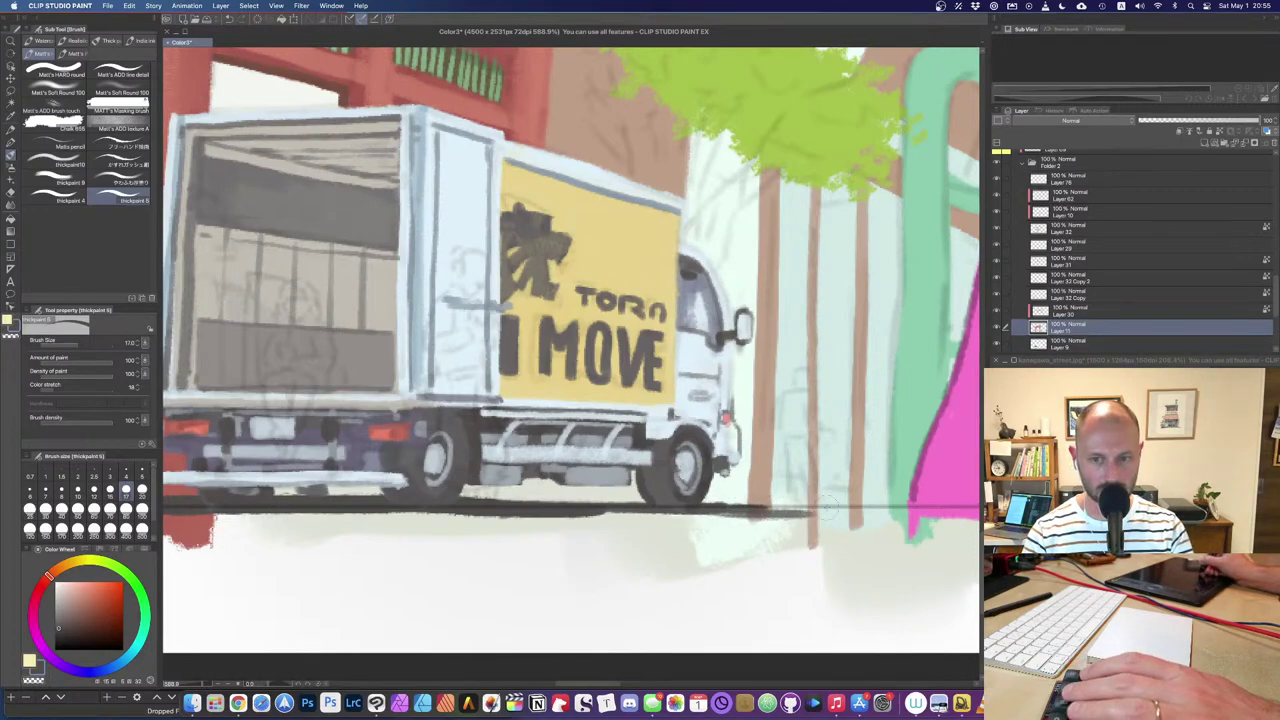
{"action": "key", "text": "e"}
{"action": "left_click_drag", "start_coordinate": [748, 508], "coordinate": [826, 506]}
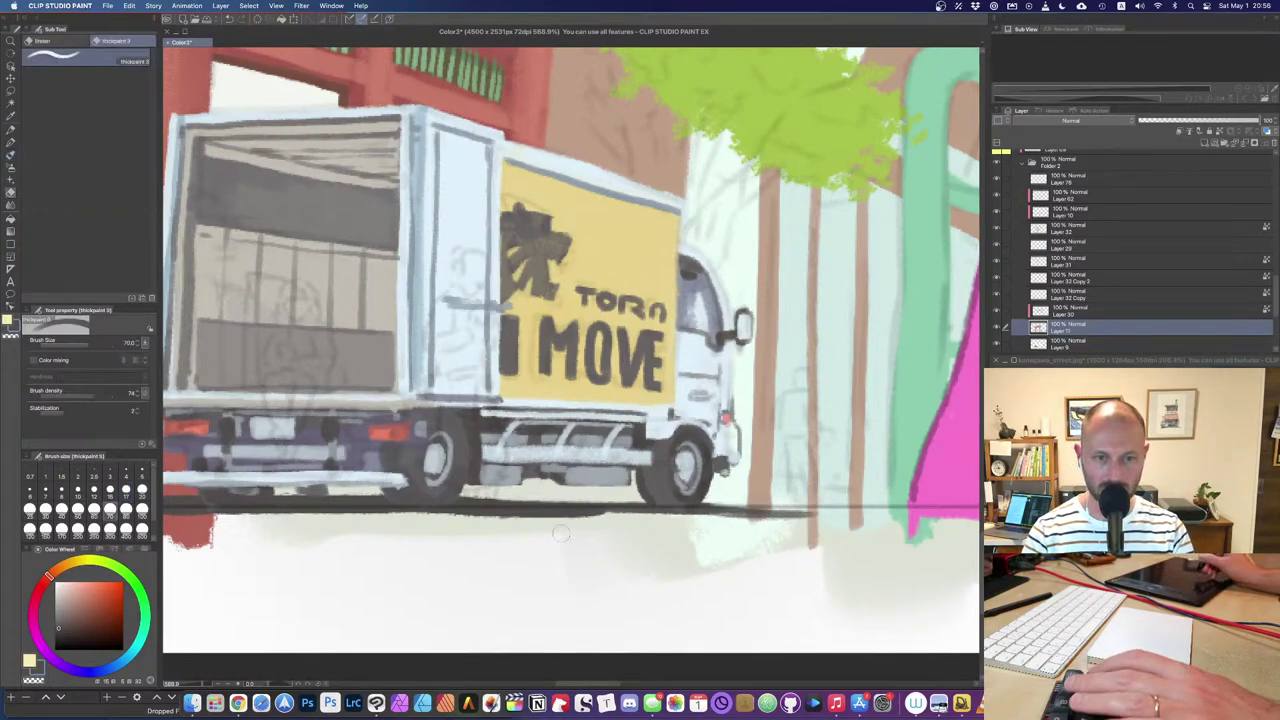
Step: Add a new raster layer at the top of Folder 2, above Layer 76
{"action": "scroll", "coordinate": [561, 534], "scroll_direction": "down", "scroll_amount": 10}
{"action": "scroll", "coordinate": [561, 535], "scroll_direction": "up", "scroll_amount": 5}
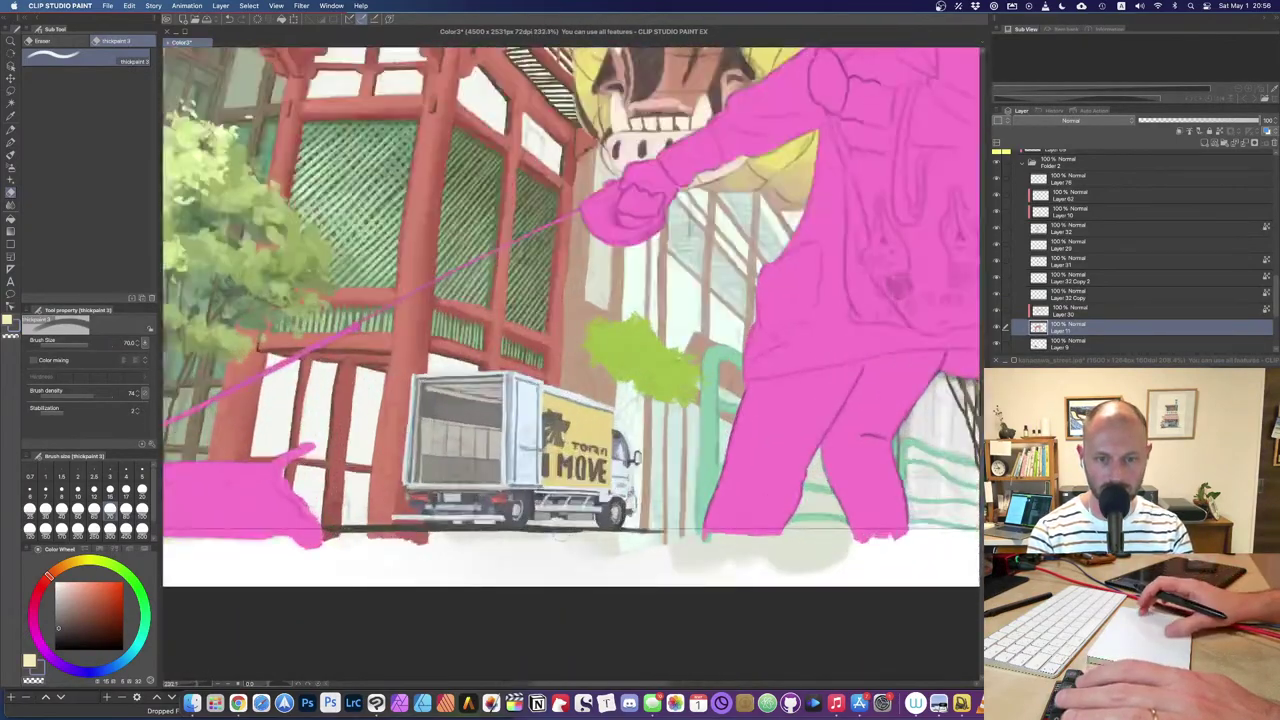
{"action": "scroll", "coordinate": [561, 535], "scroll_direction": "up", "scroll_amount": 1}
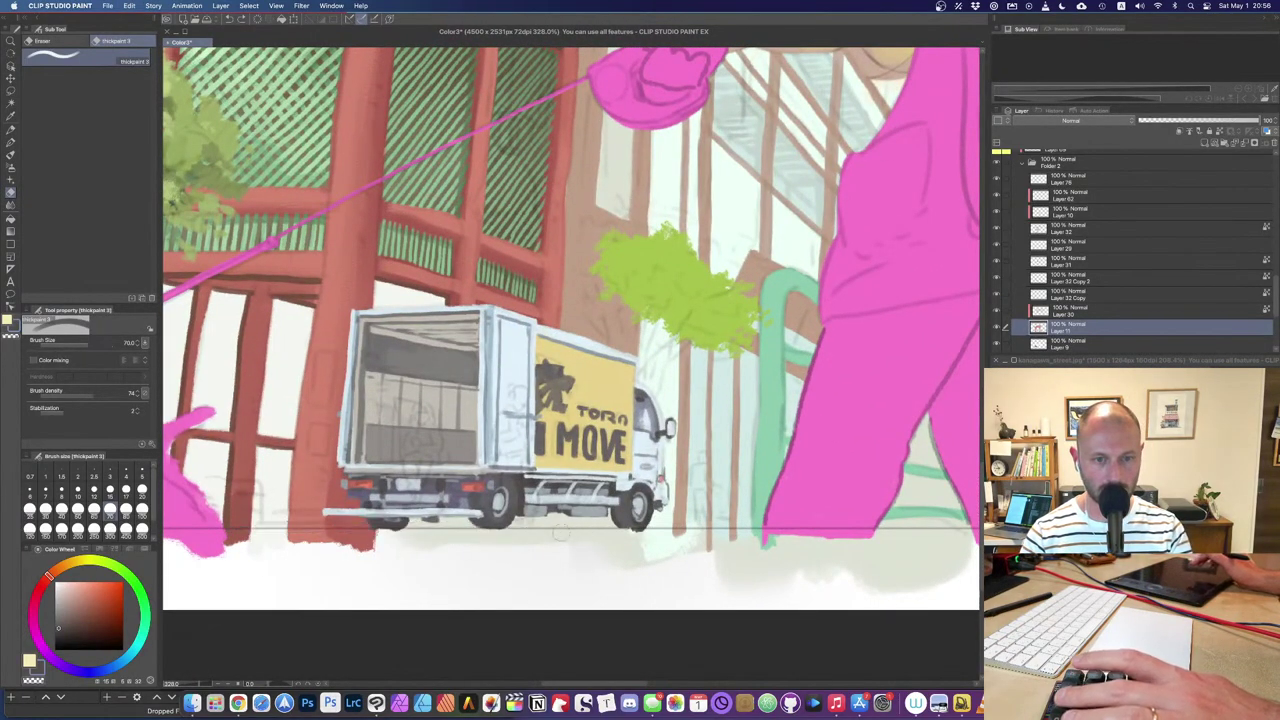
{"action": "left_click_drag", "start_coordinate": [561, 533], "coordinate": [858, 463]}
{"action": "scroll", "coordinate": [858, 463], "scroll_direction": "up", "scroll_amount": 1}
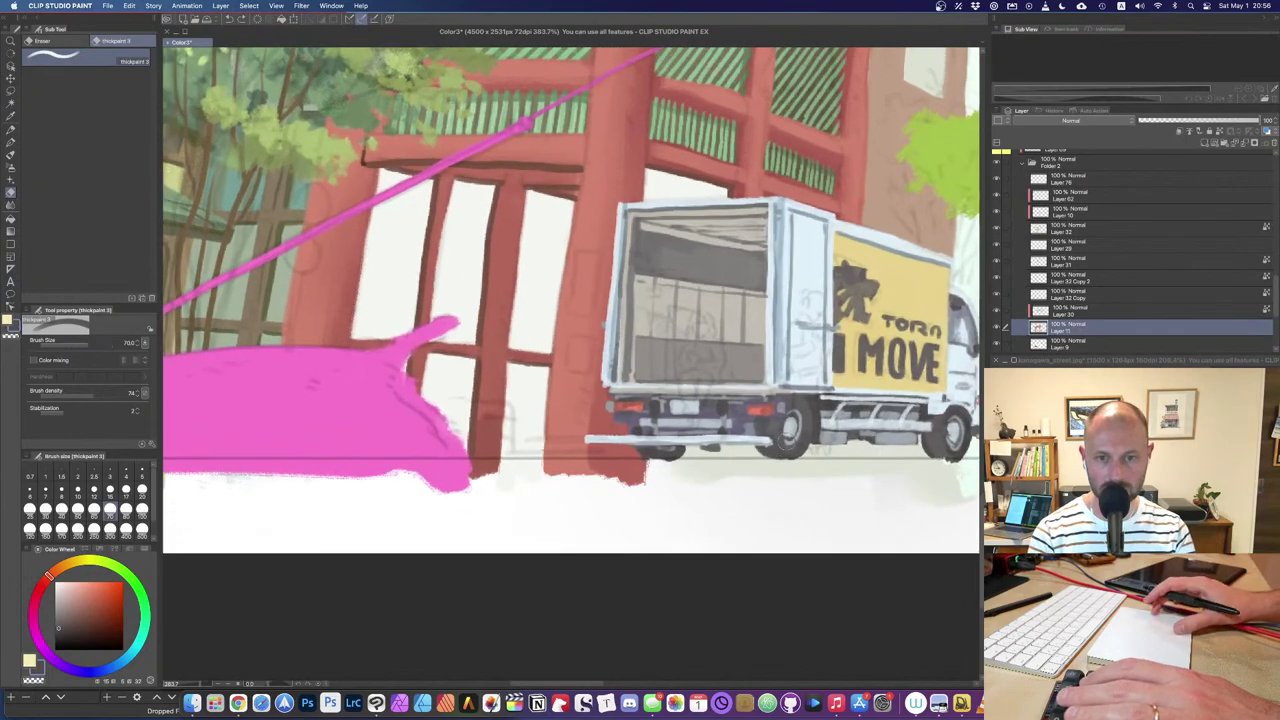
{"action": "key", "text": "o"}
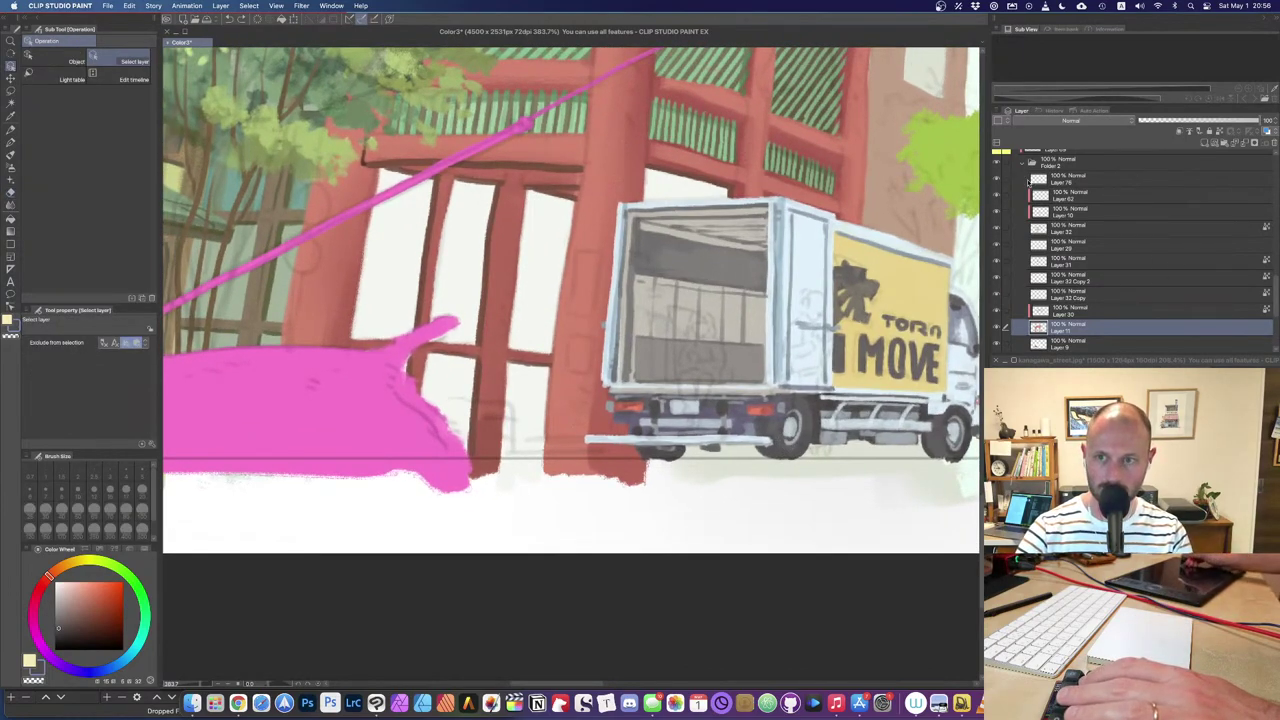
{"action": "left_click", "coordinate": [1086, 181]}
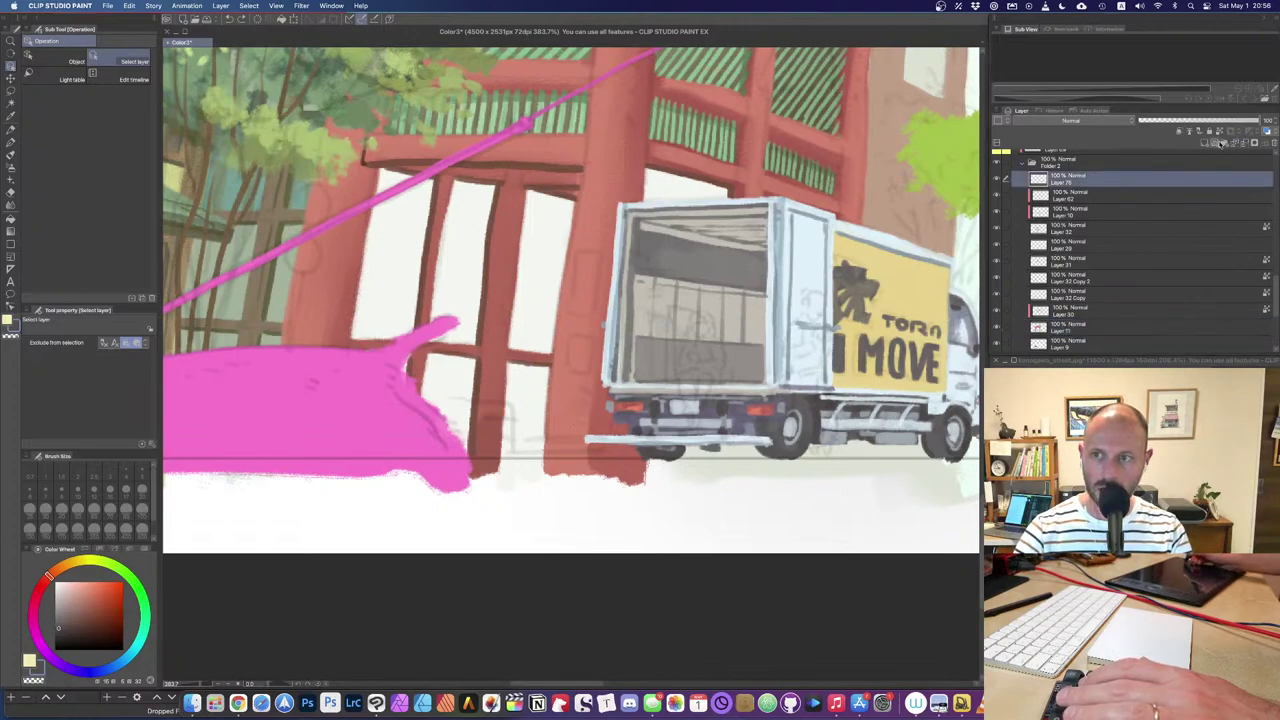
{"action": "left_click", "coordinate": [1204, 143]}
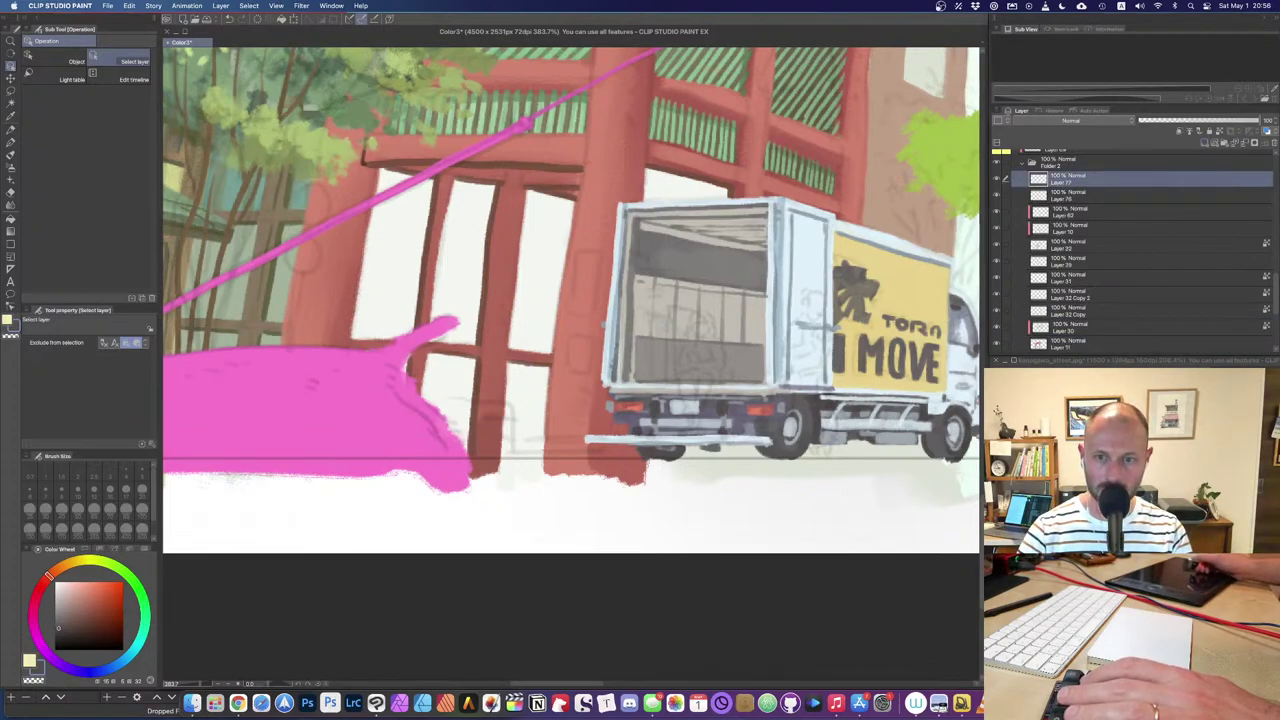
Step: Look through the layer stack and toggle the visibility of Folder 2 to check which artwork it holds
{"action": "scroll", "coordinate": [1270, 288], "scroll_direction": "down", "scroll_amount": 5}
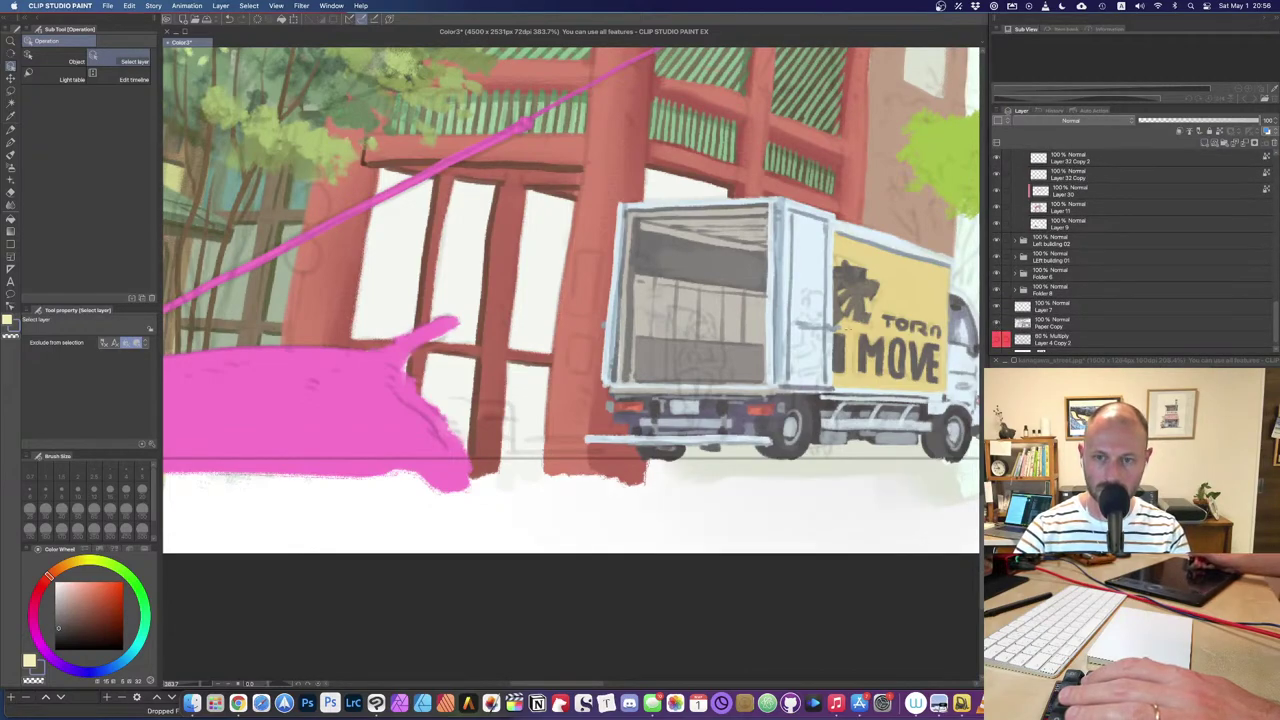
{"action": "scroll", "coordinate": [1007, 273], "scroll_direction": "up", "scroll_amount": 3}
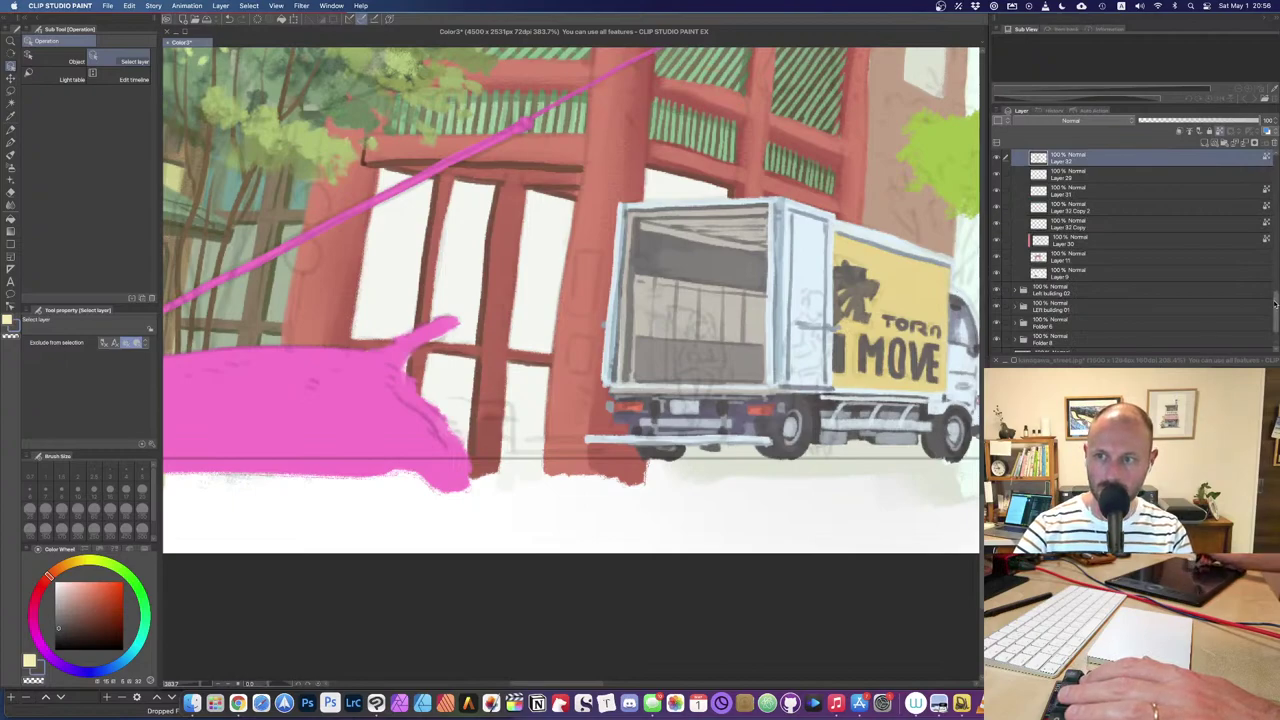
{"action": "scroll", "coordinate": [1060, 252], "scroll_direction": "up", "scroll_amount": 5}
{"action": "left_click", "coordinate": [996, 253]}
{"action": "left_click", "coordinate": [996, 253]}
{"action": "left_click", "coordinate": [996, 168]}
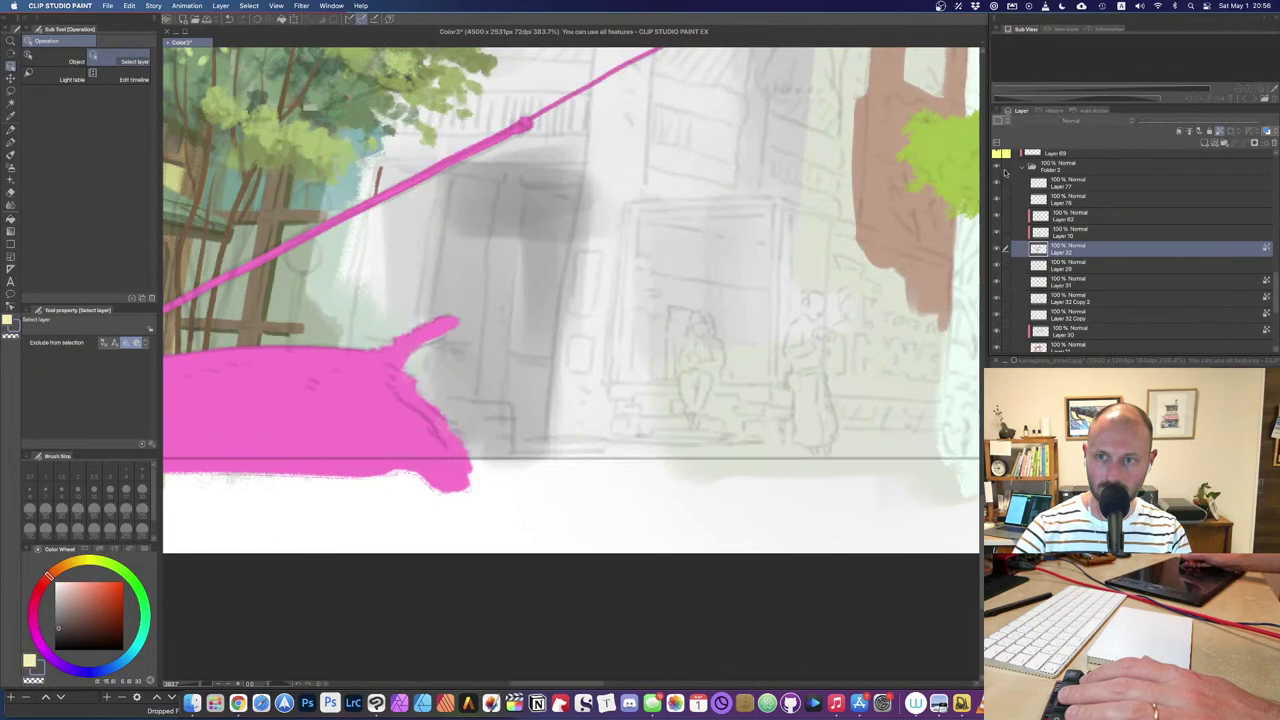
{"action": "left_click", "coordinate": [997, 169]}
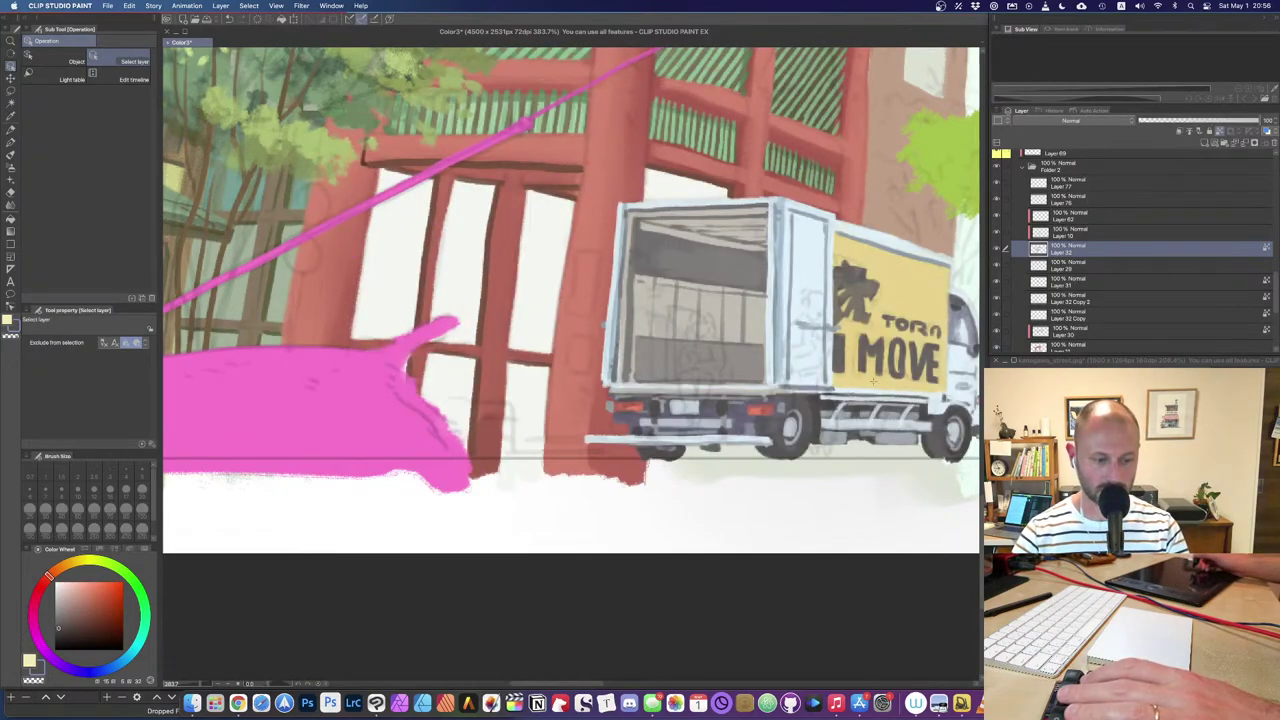
Step: Paint a grey shadow strip along the ground from the pillar bases to under the truck, on the red building's layer at brush size 30
{"action": "left_click_drag", "start_coordinate": [582, 499], "coordinate": [620, 408]}
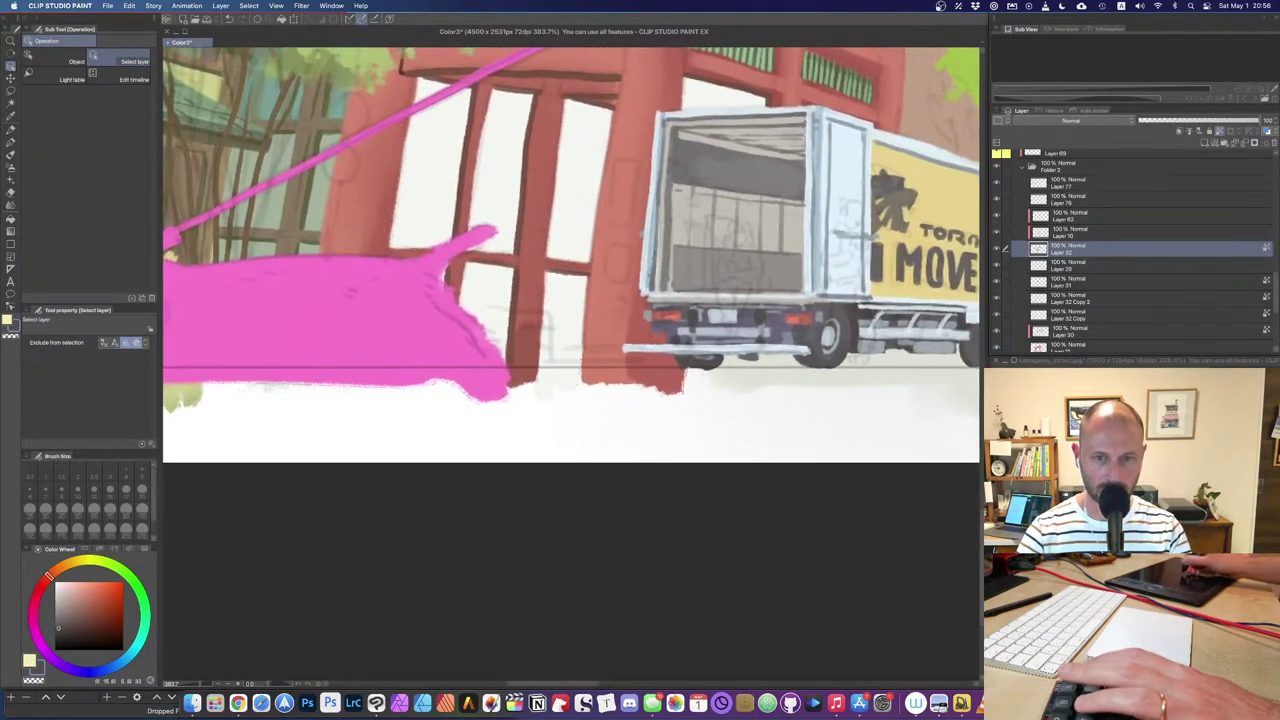
{"action": "left_click", "coordinate": [519, 361], "text": "shift+super"}
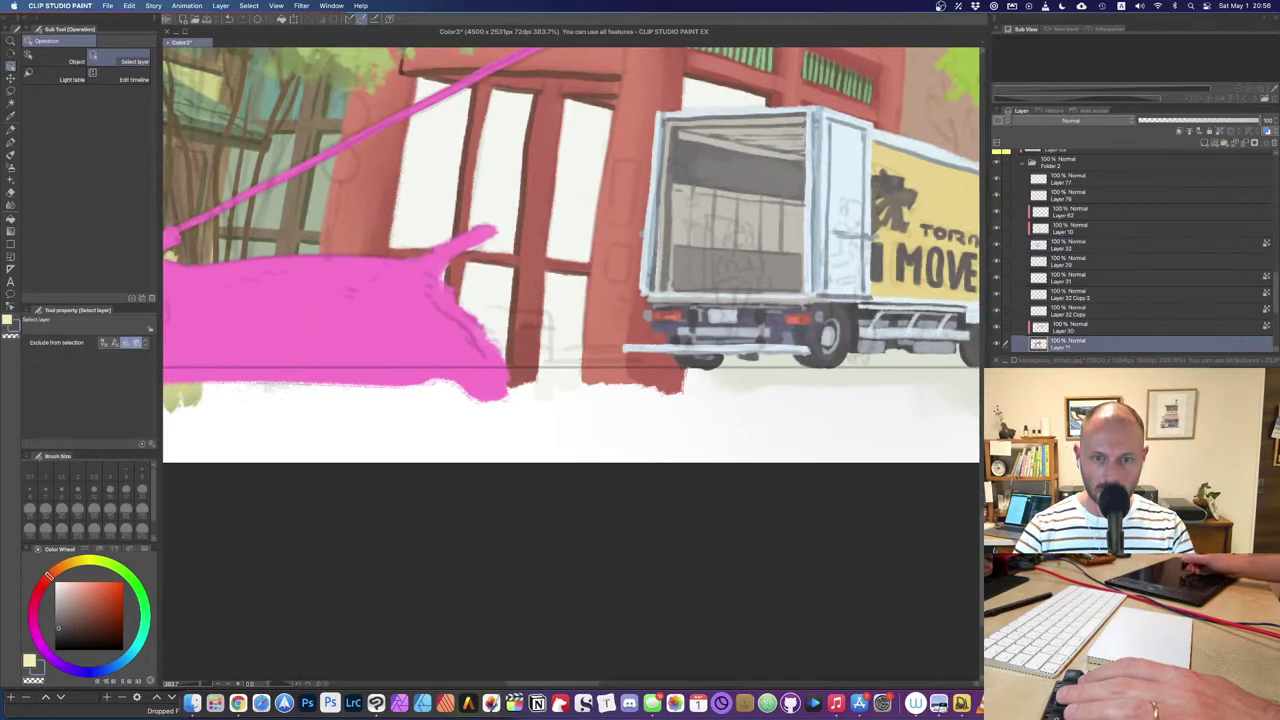
{"action": "left_click", "coordinate": [519, 361], "text": "alt"}
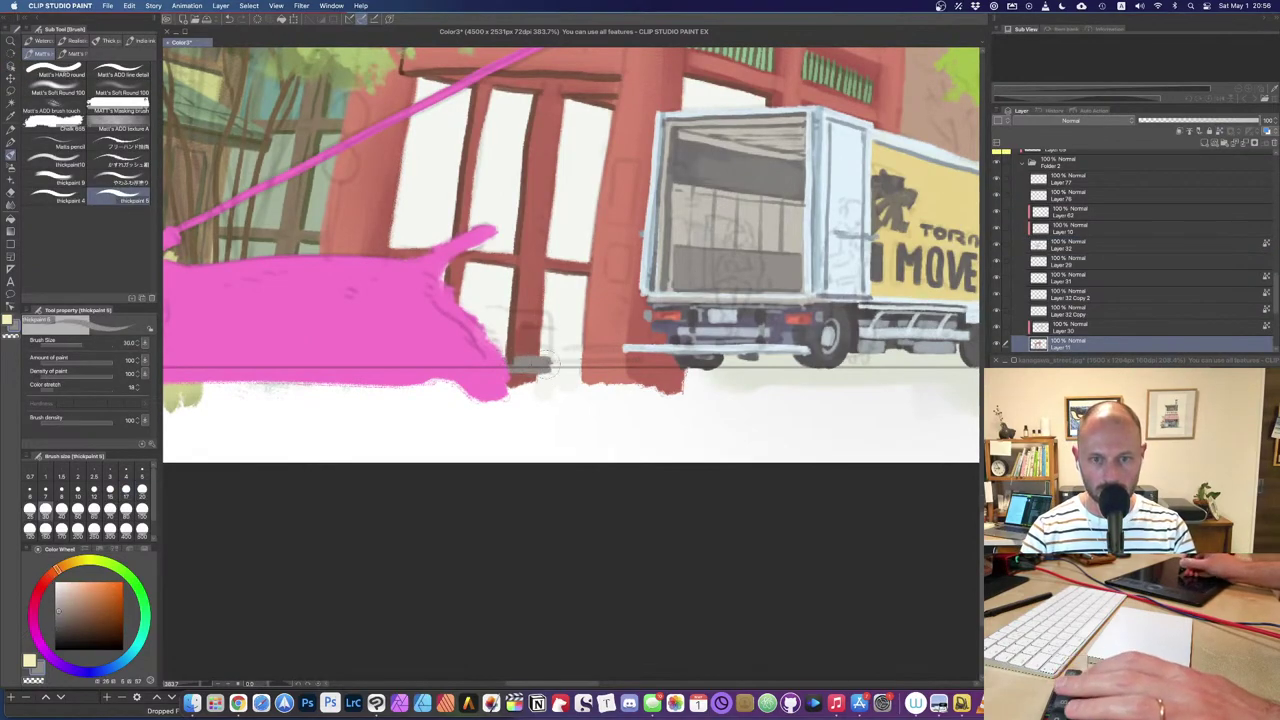
{"action": "left_click_drag", "start_coordinate": [505, 372], "coordinate": [886, 378]}
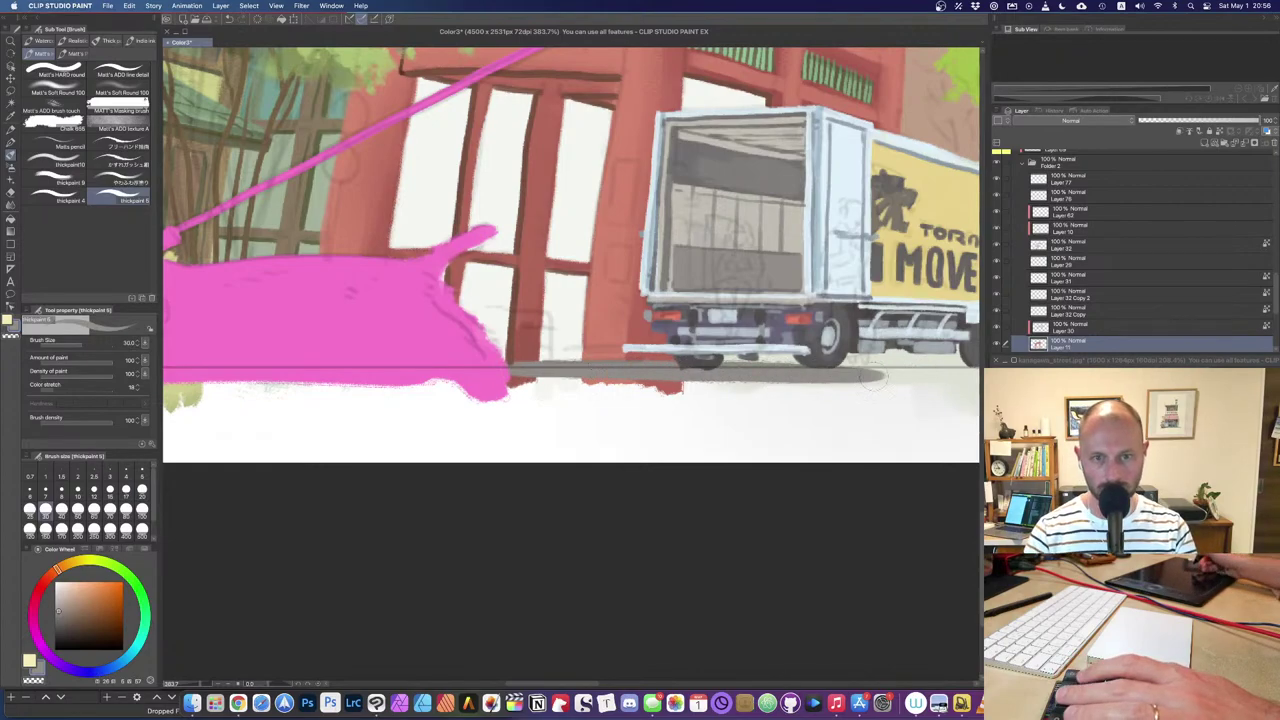
{"action": "key", "text": "e"}
{"action": "key", "text": "super+shift+n"}
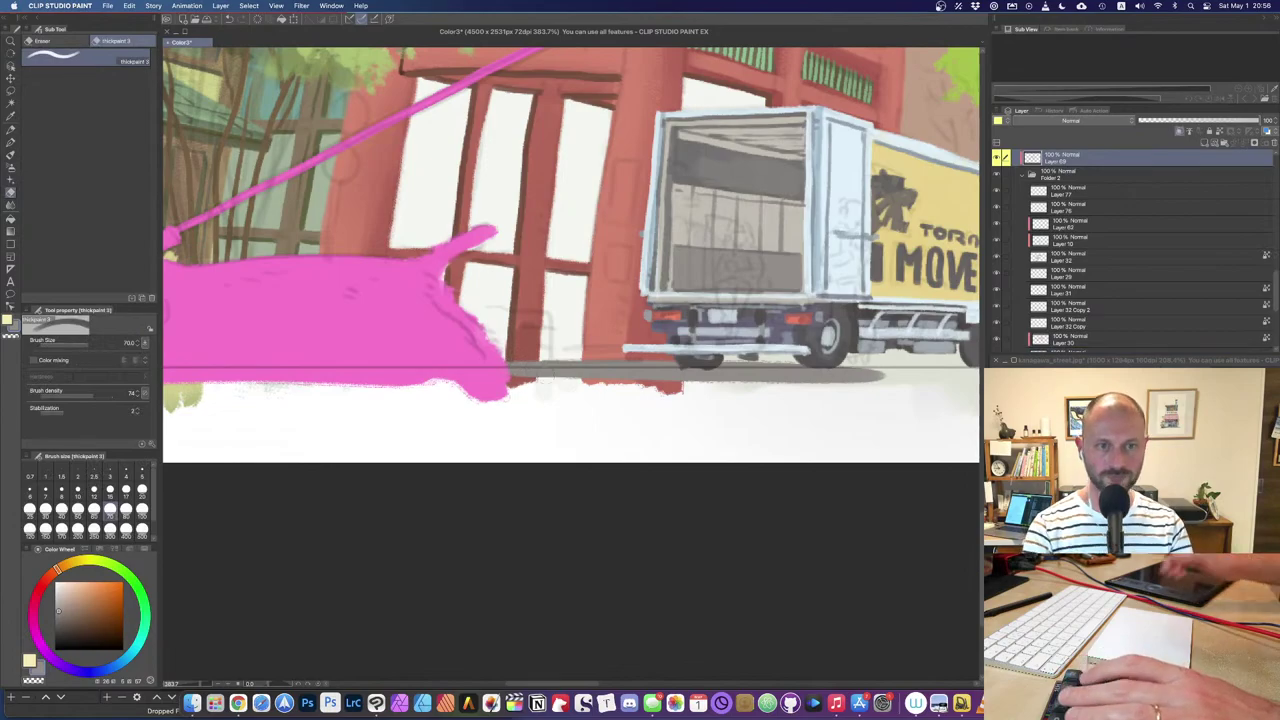
Step: Review the whole illustration, select the red building's layer, and toggle its visibility to check what it contains
{"action": "scroll", "coordinate": [556, 375], "scroll_direction": "down", "scroll_amount": 10}
{"action": "scroll", "coordinate": [556, 375], "scroll_direction": "up", "scroll_amount": 3}
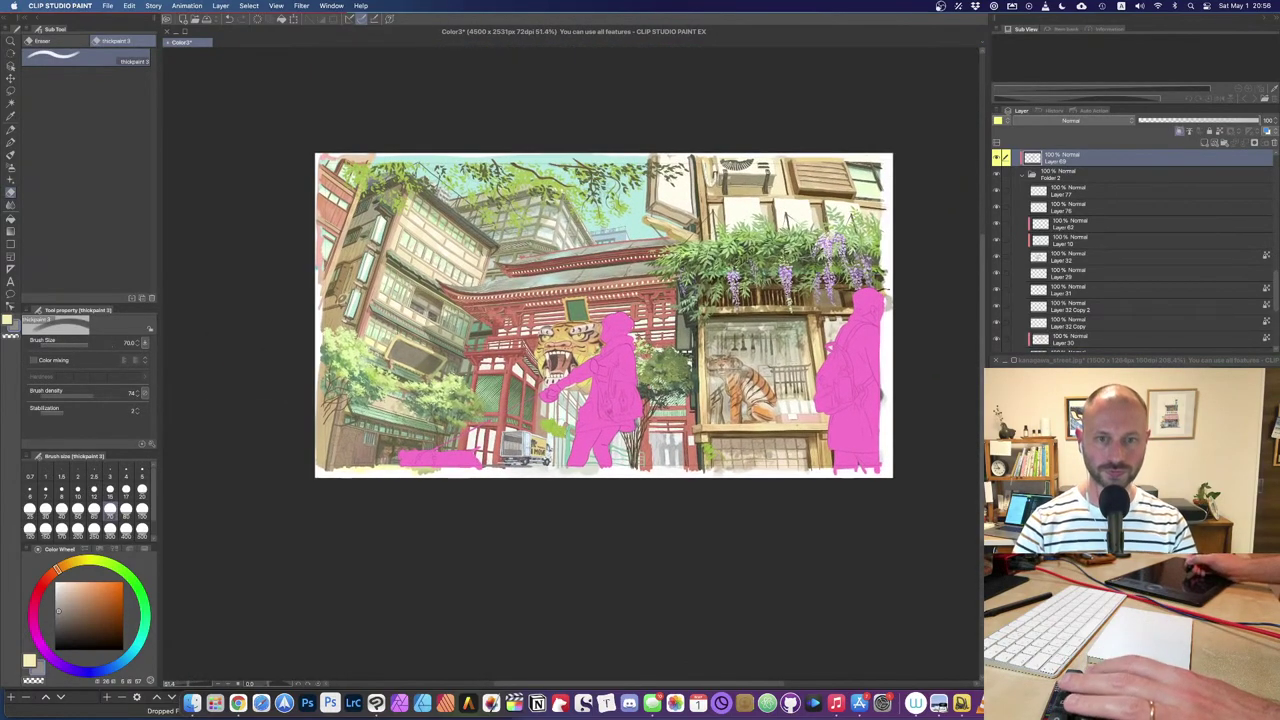
{"action": "scroll", "coordinate": [580, 408], "scroll_direction": "up", "scroll_amount": 5}
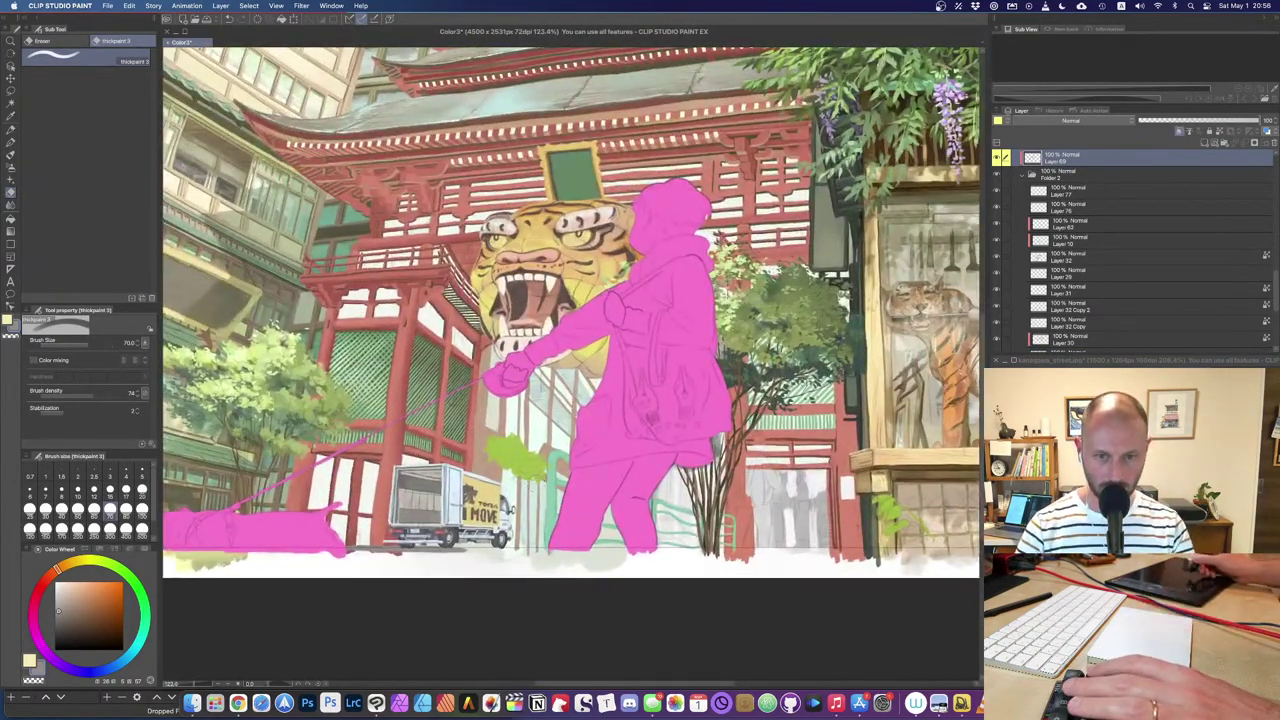
{"action": "left_click", "coordinate": [557, 501], "text": "shift+super"}
{"action": "key", "text": "b"}
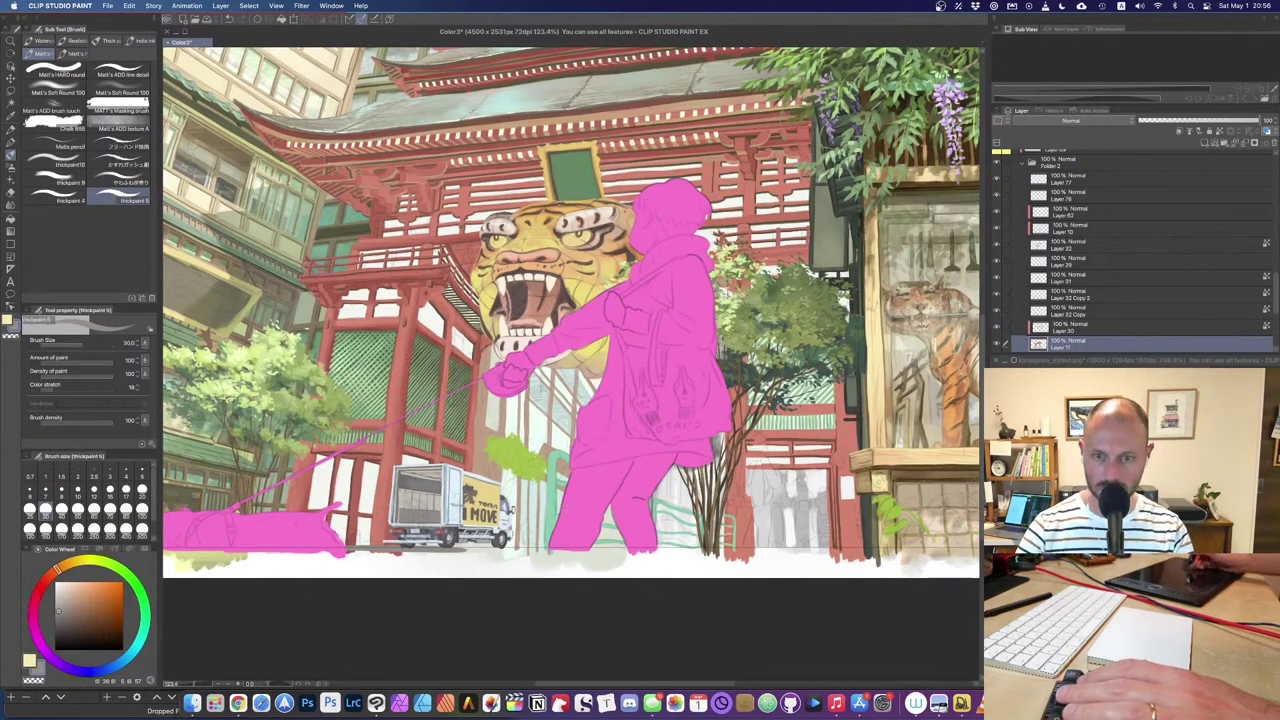
{"action": "left_click", "coordinate": [997, 343]}
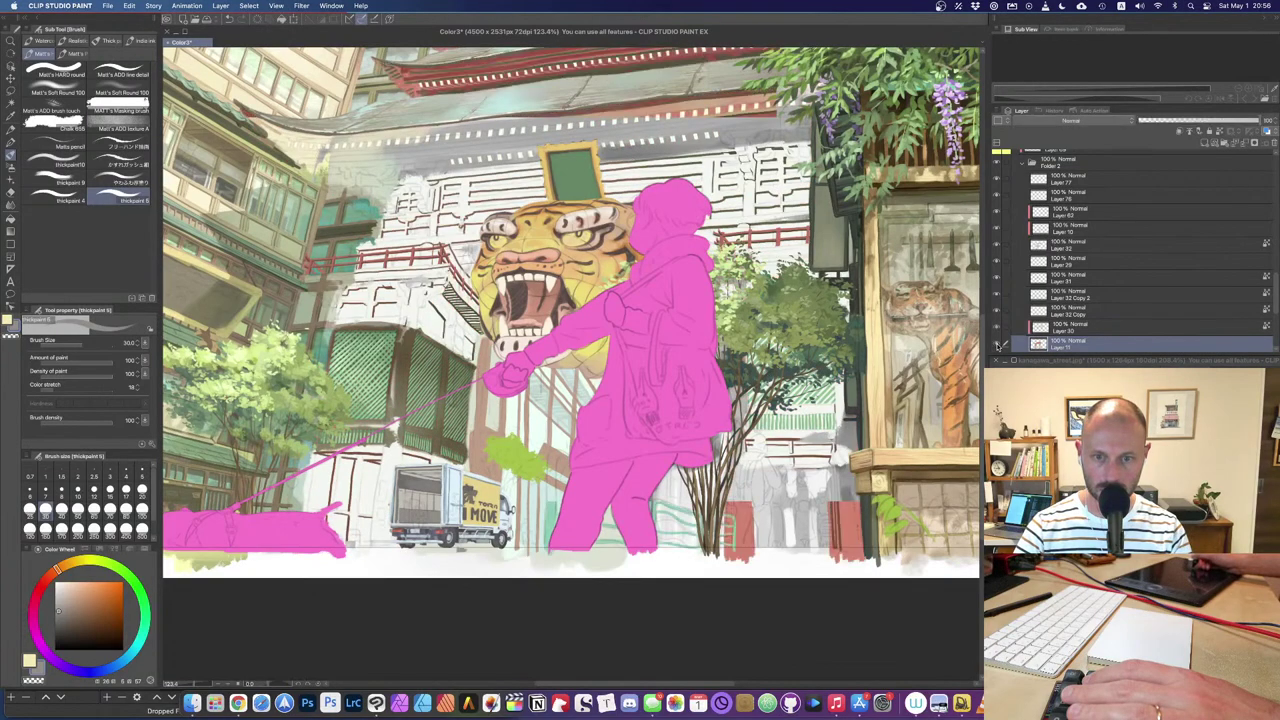
{"action": "left_click", "coordinate": [997, 343]}
{"action": "scroll", "coordinate": [1222, 302], "scroll_direction": "down", "scroll_amount": 4}
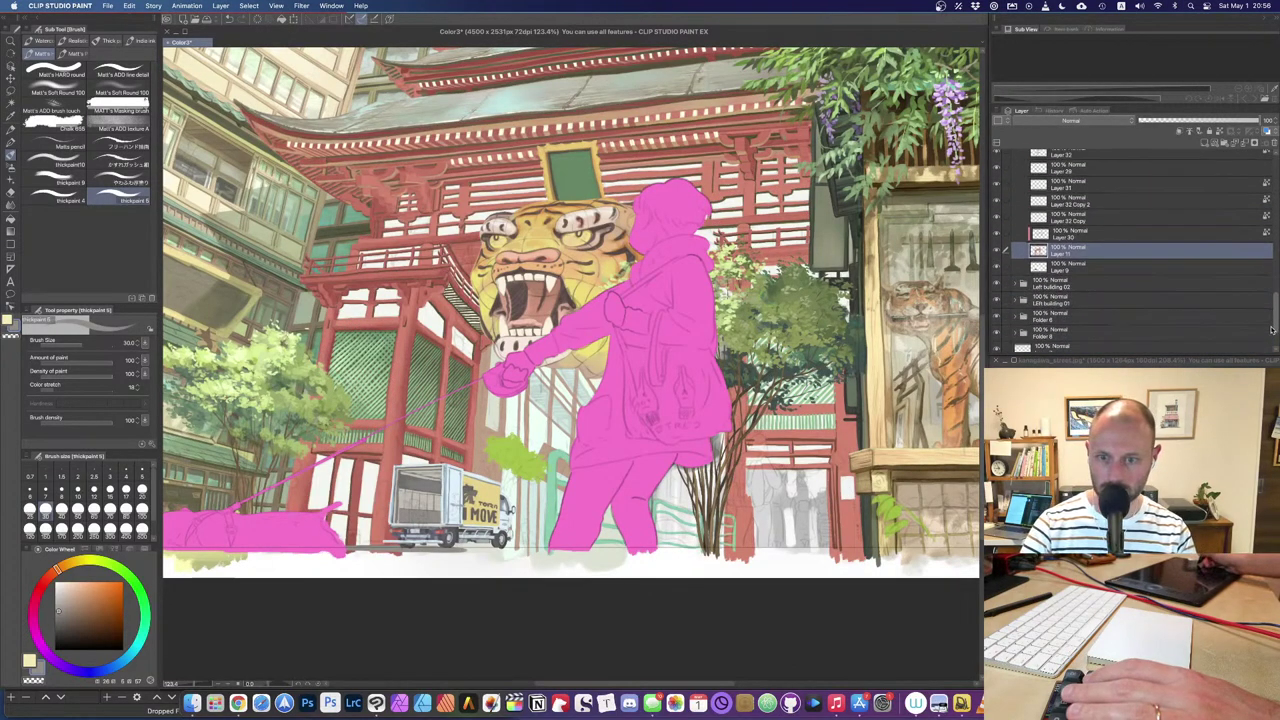
{"action": "left_click", "coordinate": [997, 241]}
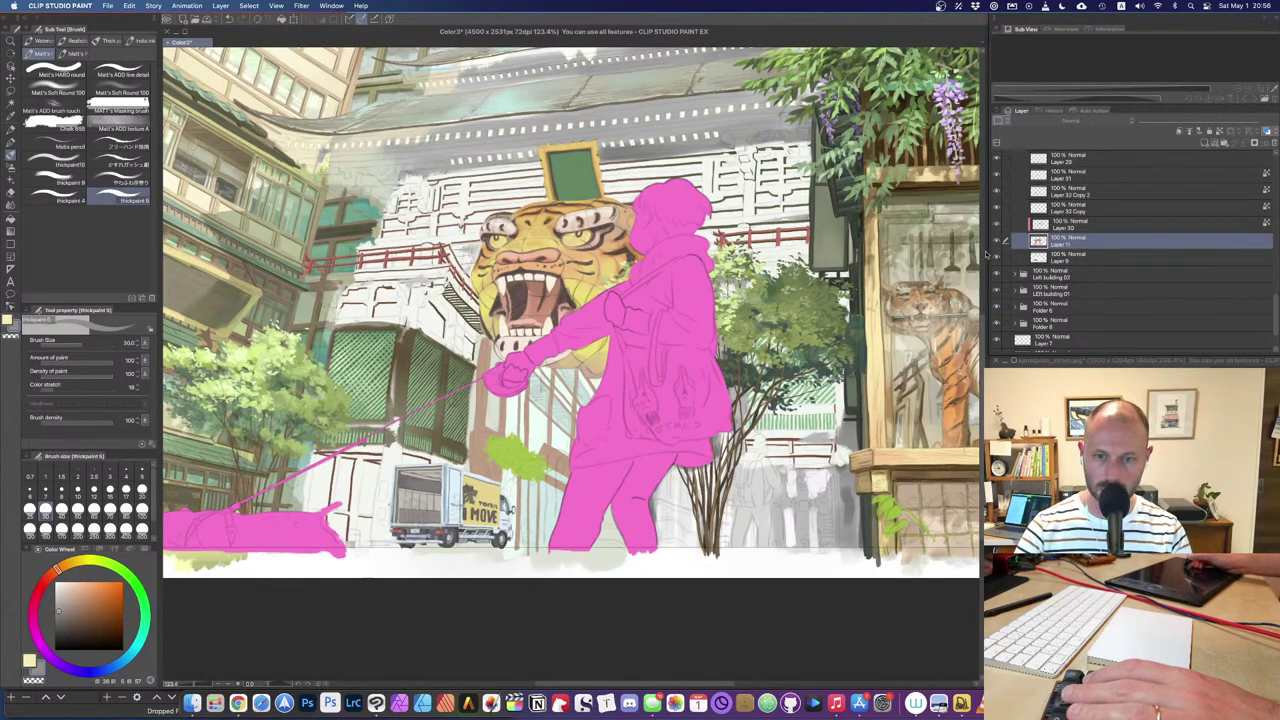
{"action": "left_click", "coordinate": [998, 242]}
Step: Lock the transparent pixels of Layer 11, sample the railing's light green, and set the brush size to 80
{"action": "left_click_drag", "start_coordinate": [480, 478], "coordinate": [600, 474]}
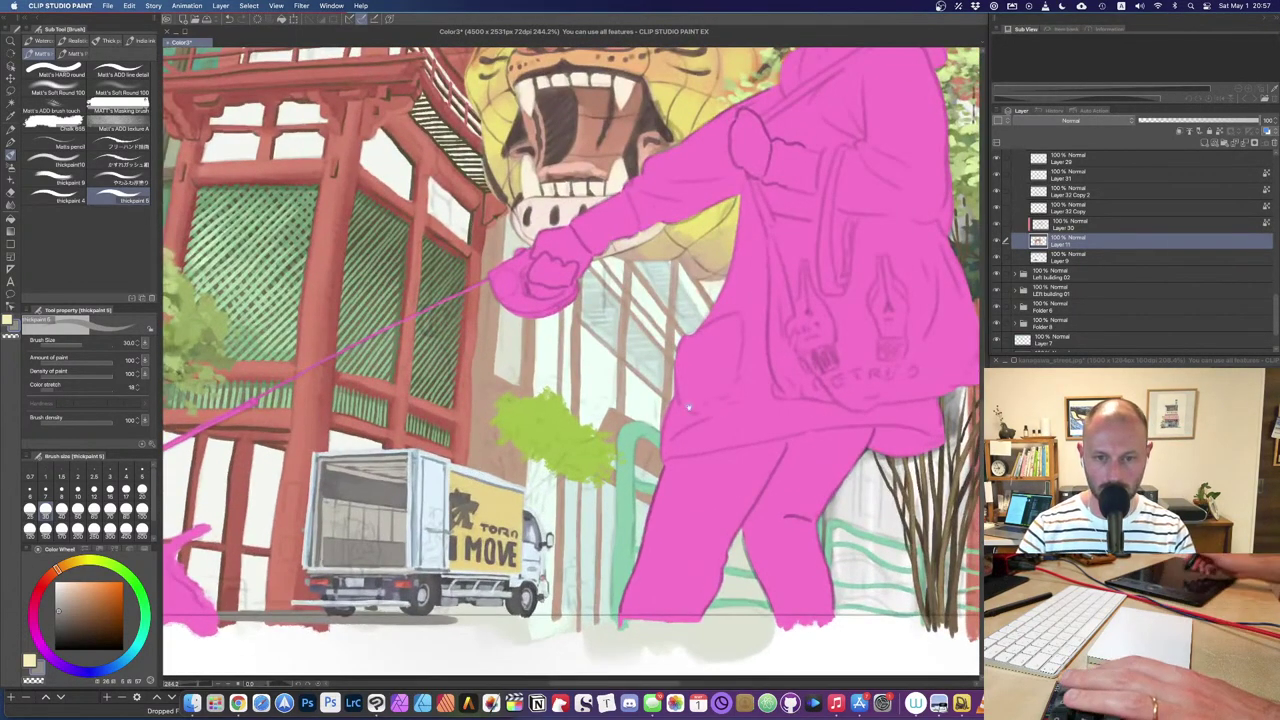
{"action": "left_click_drag", "start_coordinate": [706, 411], "coordinate": [465, 336]}
{"action": "key", "text": "shift+super"}
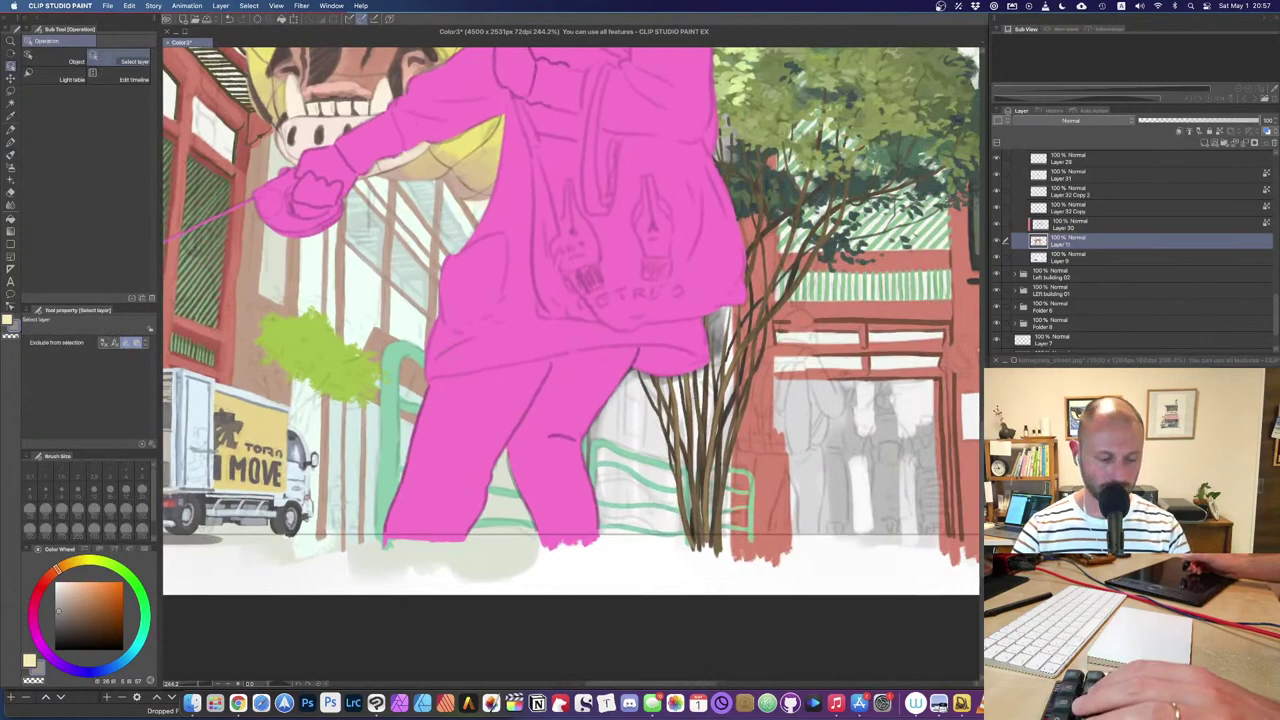
{"action": "key", "text": "b"}
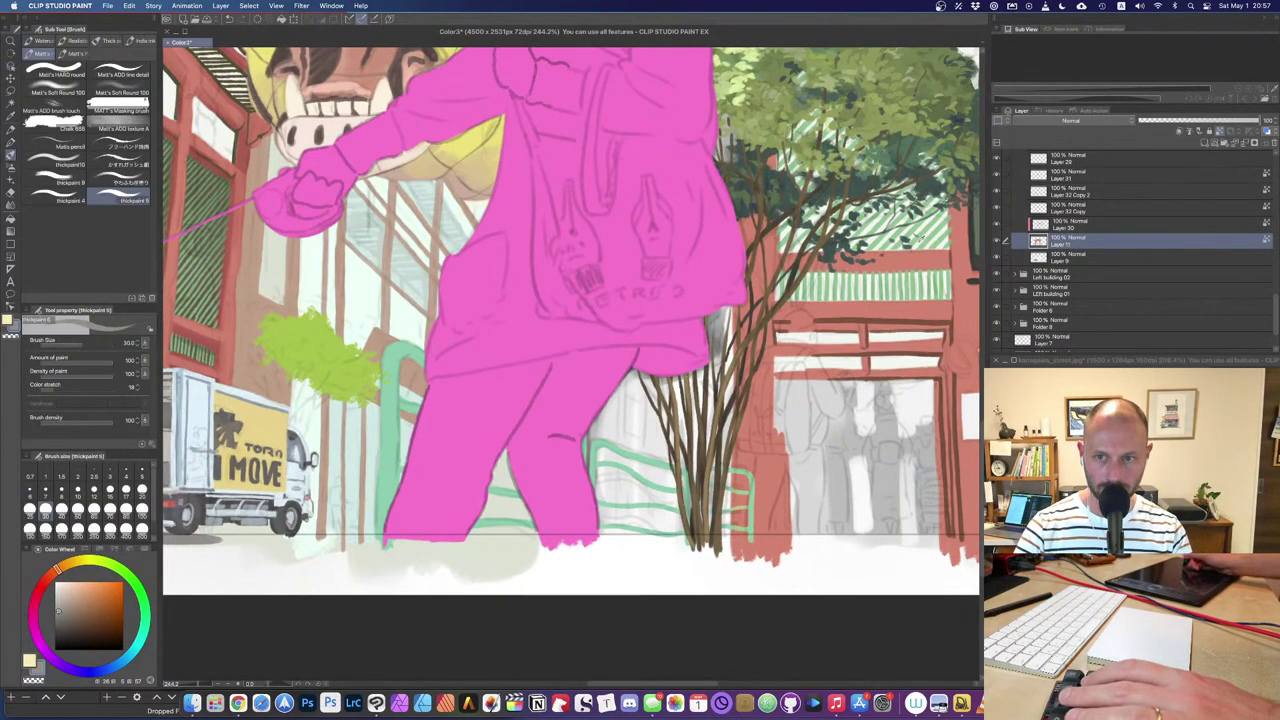
{"action": "left_click", "coordinate": [920, 231], "text": "alt"}
{"action": "key", "text": "bracketright"}
{"action": "key", "text": "bracketright"}
{"action": "key", "text": "bracketright"}
{"action": "key", "text": "bracketright"}
{"action": "key", "text": "bracketright"}
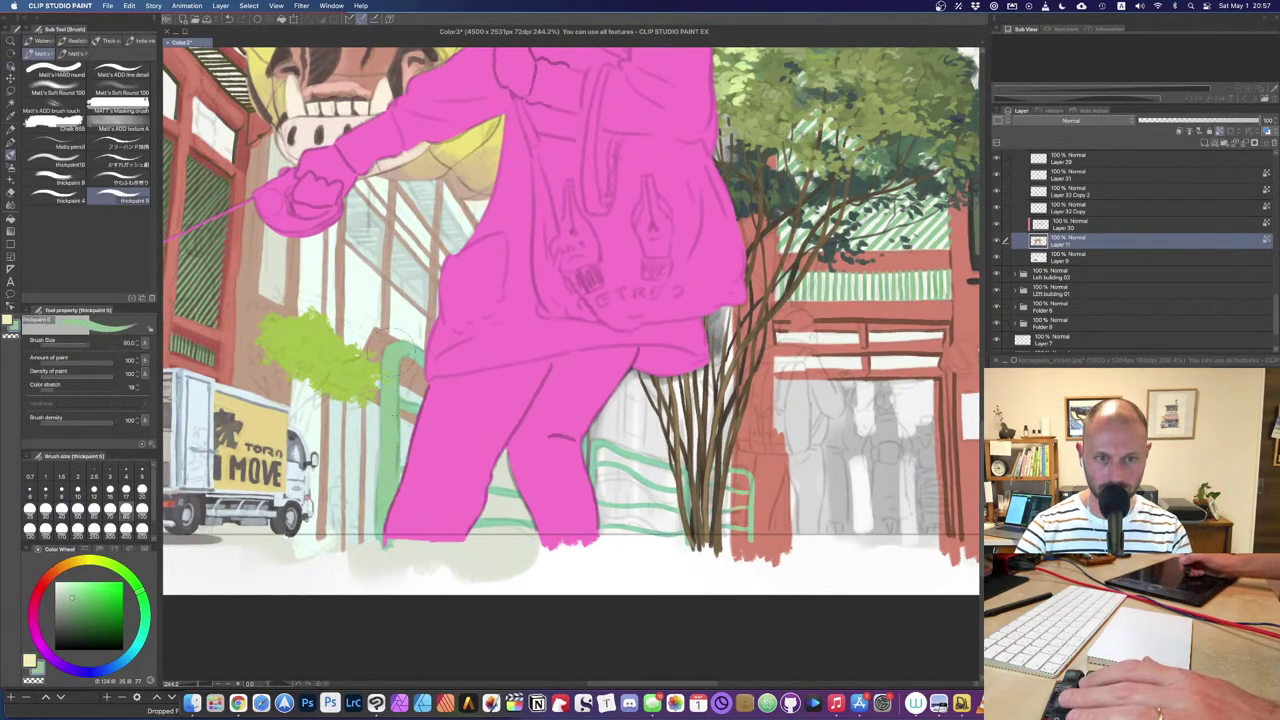
Step: Choose a darker, muted green and repaint the railing on both sides of the figure's legs
{"action": "left_click", "coordinate": [75, 606]}
{"action": "mouse_move", "coordinate": [140, 591]}
{"action": "left_mouse_down"}
{"action": "mouse_move", "coordinate": [149, 616]}
{"action": "mouse_move", "coordinate": [75, 614]}
{"action": "left_mouse_up"}
{"action": "mouse_move", "coordinate": [393, 345]}
{"action": "left_mouse_down"}
{"action": "mouse_move", "coordinate": [381, 373]}
{"action": "mouse_move", "coordinate": [418, 410]}
{"action": "left_mouse_up"}
{"action": "left_click_drag", "start_coordinate": [475, 523], "coordinate": [530, 525]}
{"action": "mouse_move", "coordinate": [585, 490]}
{"action": "left_mouse_down"}
{"action": "mouse_move", "coordinate": [622, 438]}
{"action": "mouse_move", "coordinate": [667, 543]}
{"action": "mouse_move", "coordinate": [694, 570]}
{"action": "left_mouse_up"}
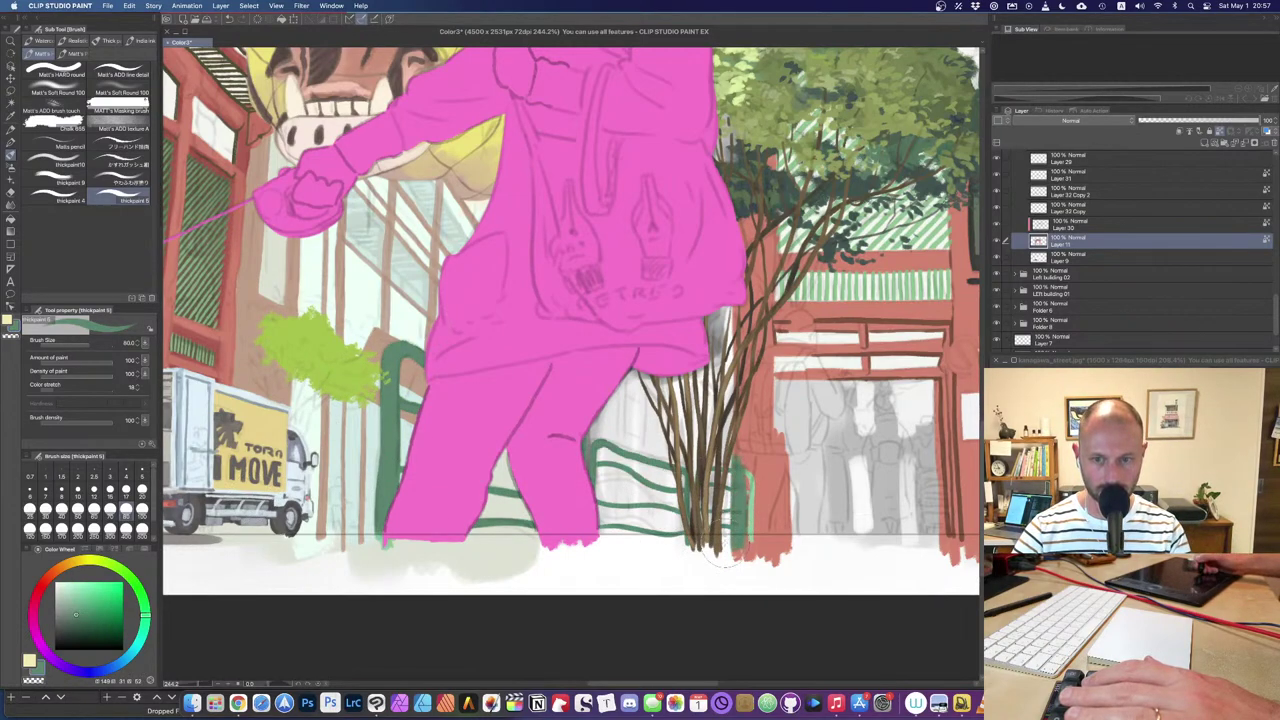
{"action": "scroll", "coordinate": [780, 480], "scroll_direction": "up", "scroll_amount": 5}
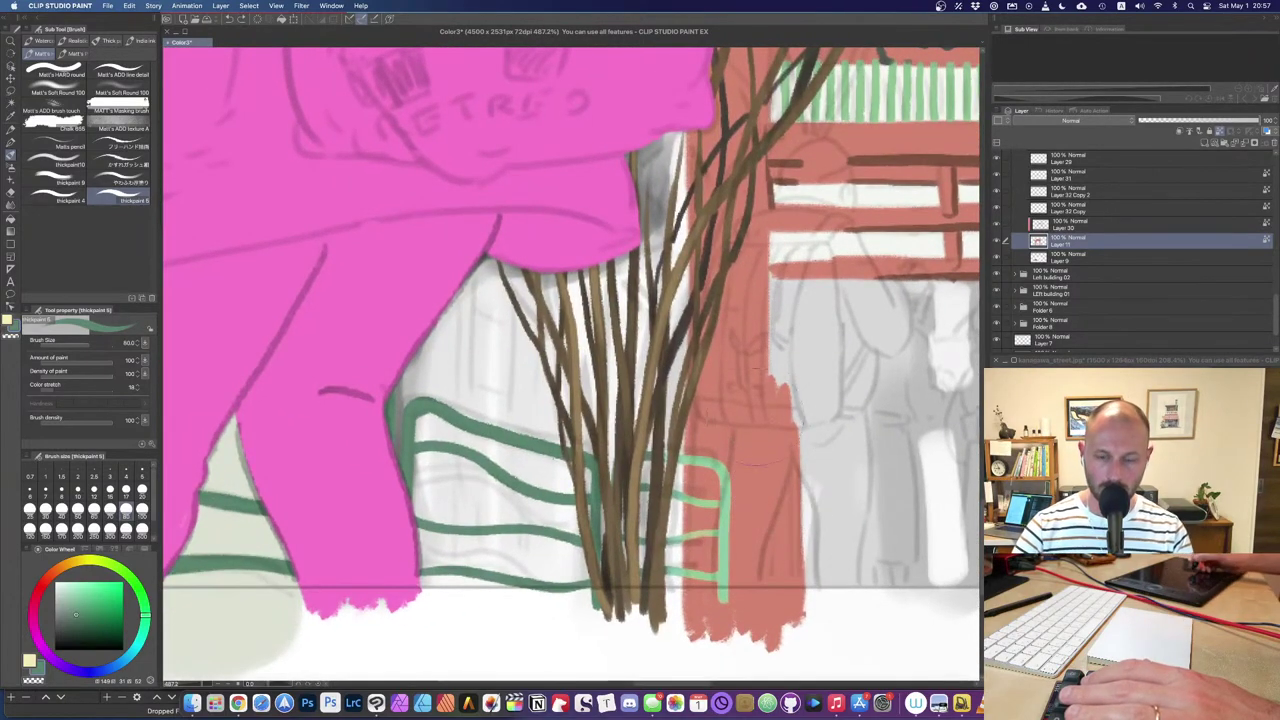
{"action": "key", "text": "w"}
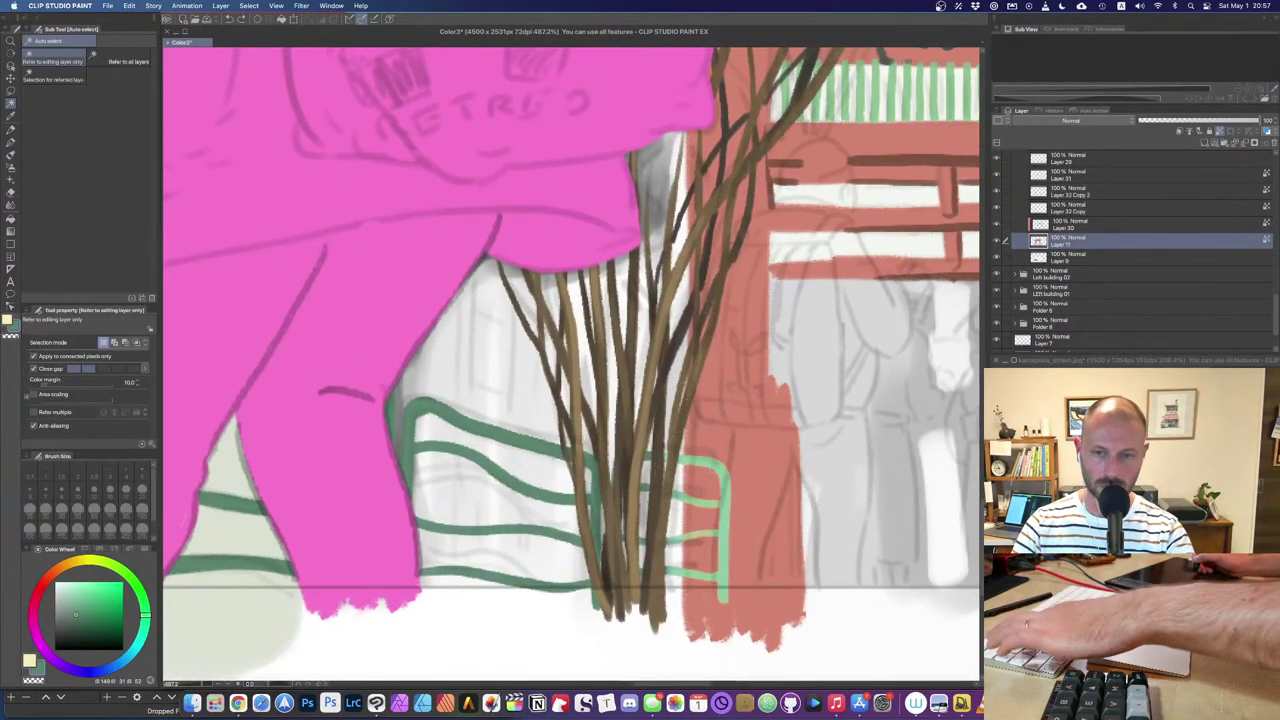
{"action": "left_click", "coordinate": [715, 467]}
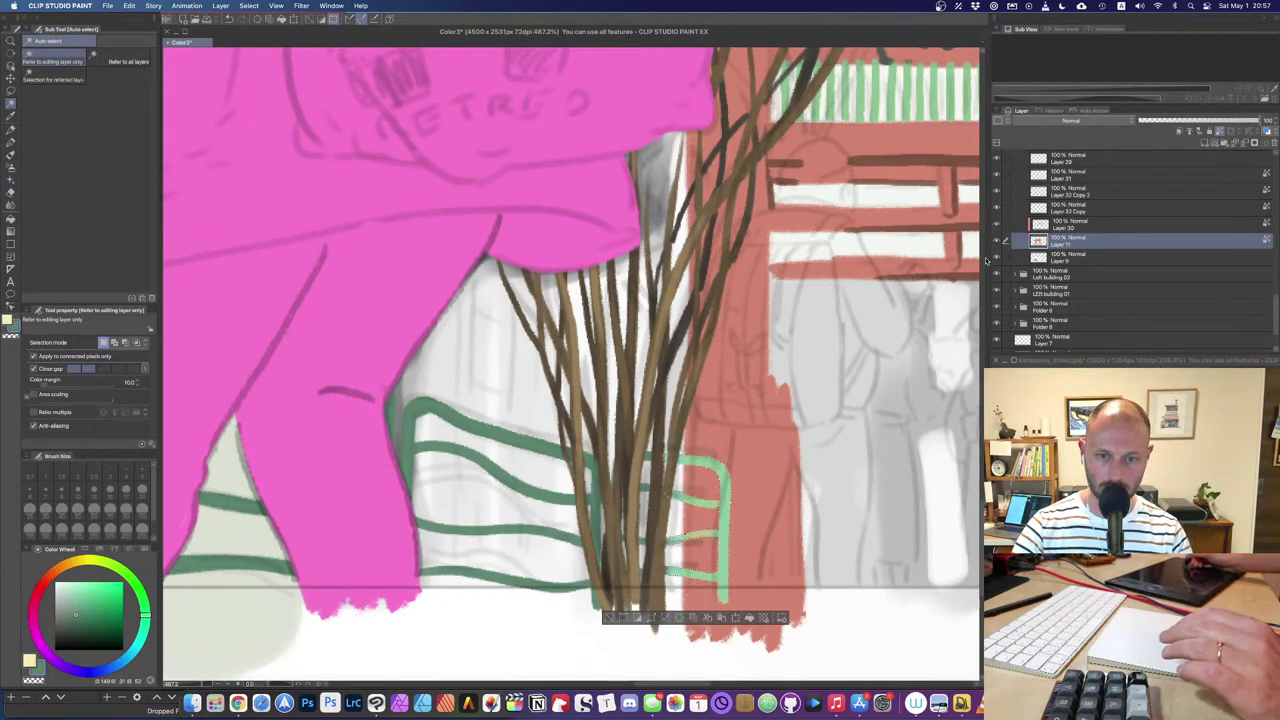
{"action": "scroll", "coordinate": [757, 413], "scroll_direction": "down", "scroll_amount": 5}
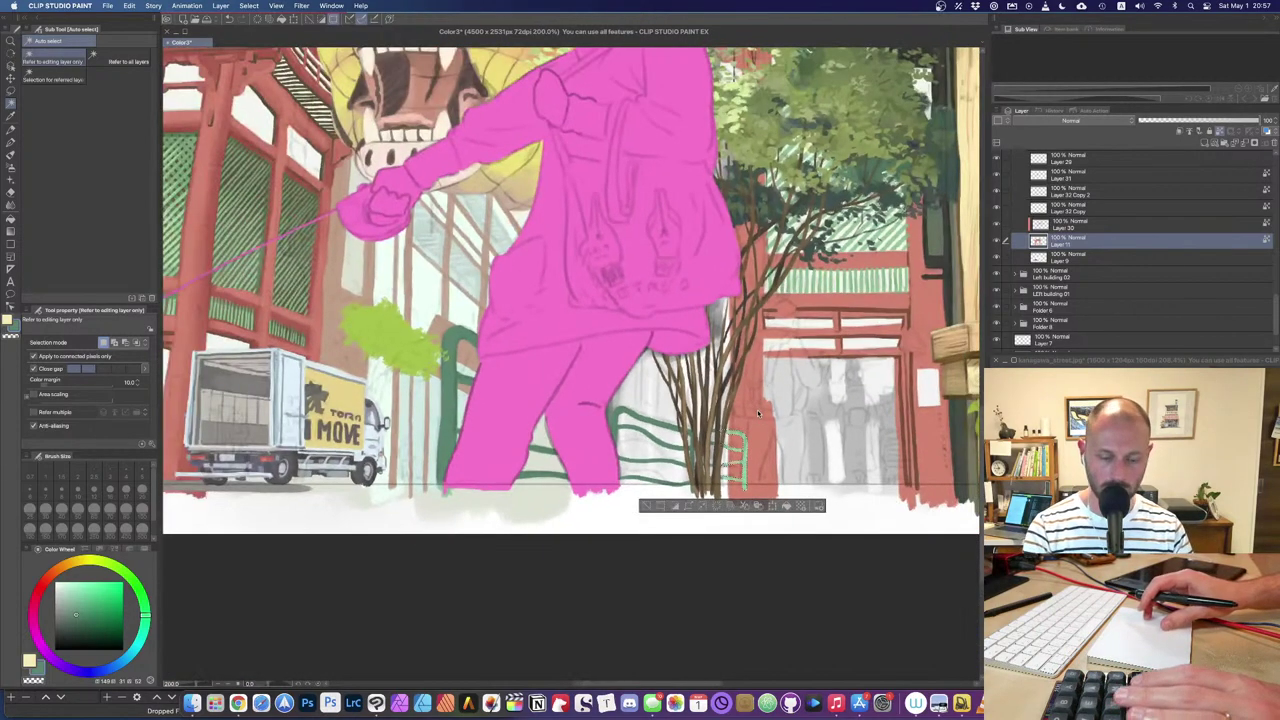
{"action": "key", "text": "o"}
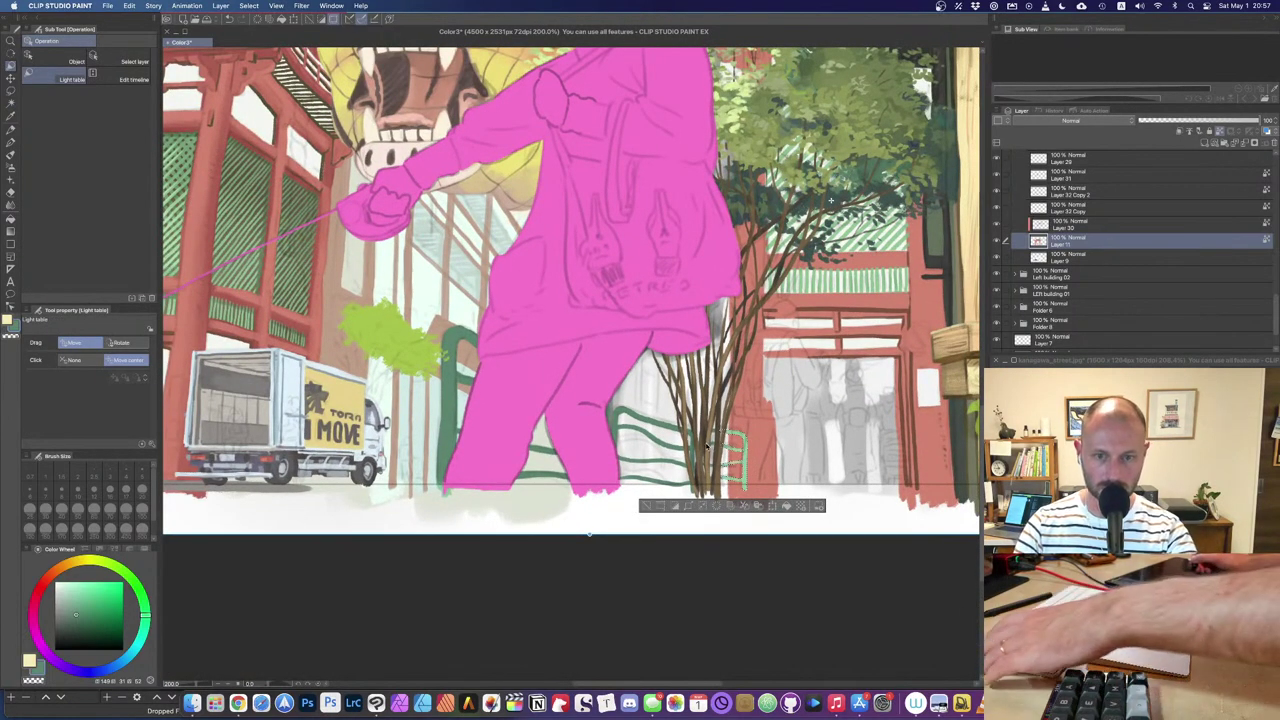
{"action": "left_click", "coordinate": [648, 506]}
{"action": "key", "text": "super+z"}
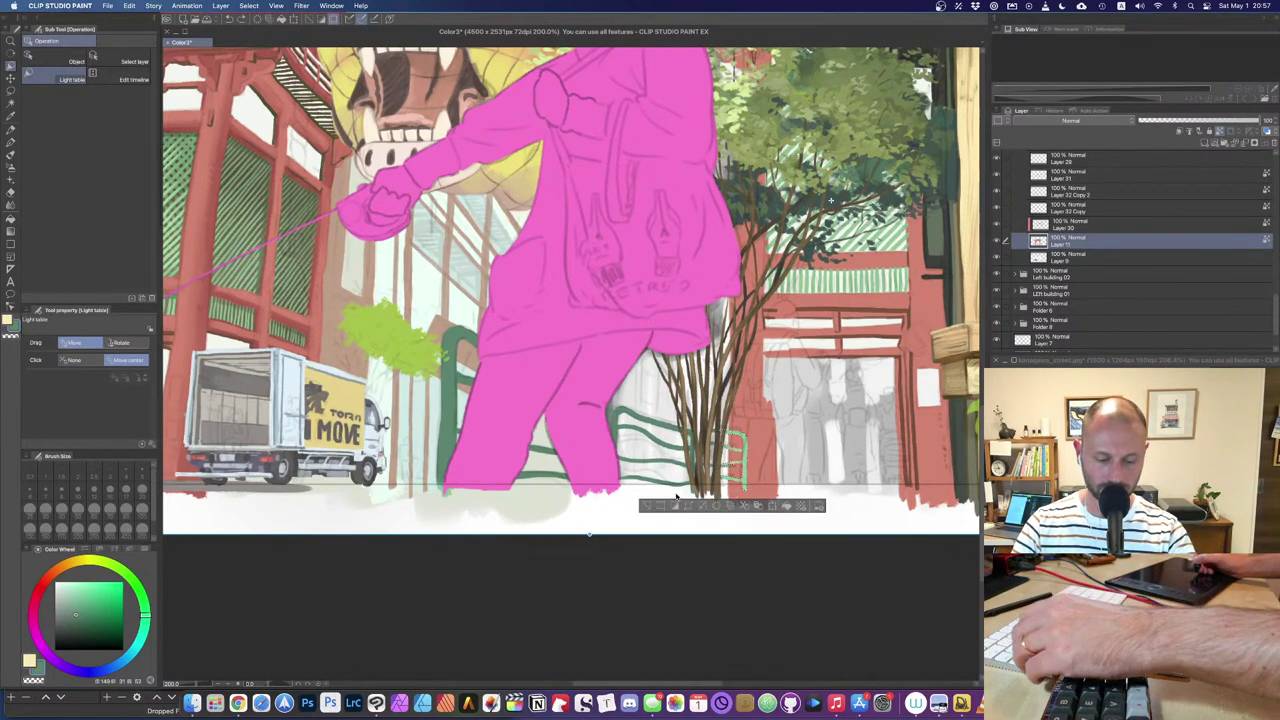
Step: Lasso the whole green railing on Layer 11, move it to its own layer by copying, deleting and pasting, and deselect
{"action": "key", "text": "m"}
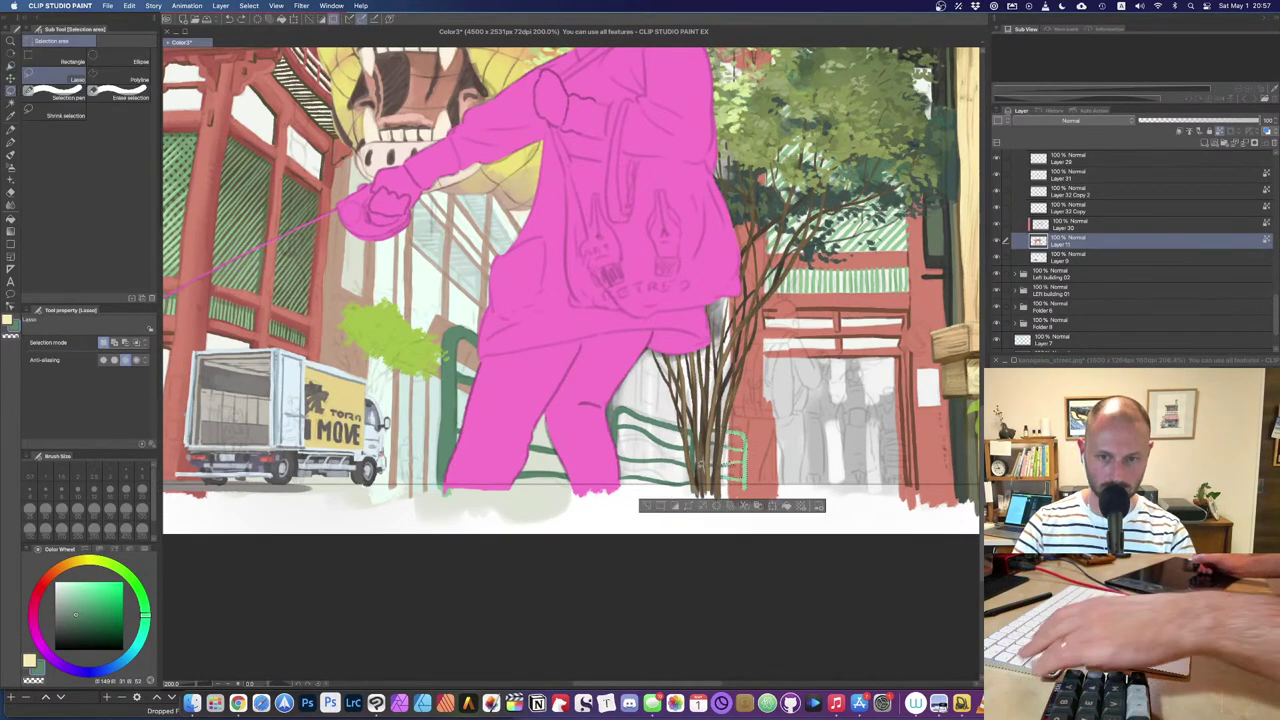
{"action": "left_click_drag", "start_coordinate": [614, 512], "coordinate": [412, 517]}
{"action": "left_click_drag", "start_coordinate": [474, 296], "coordinate": [724, 424]}
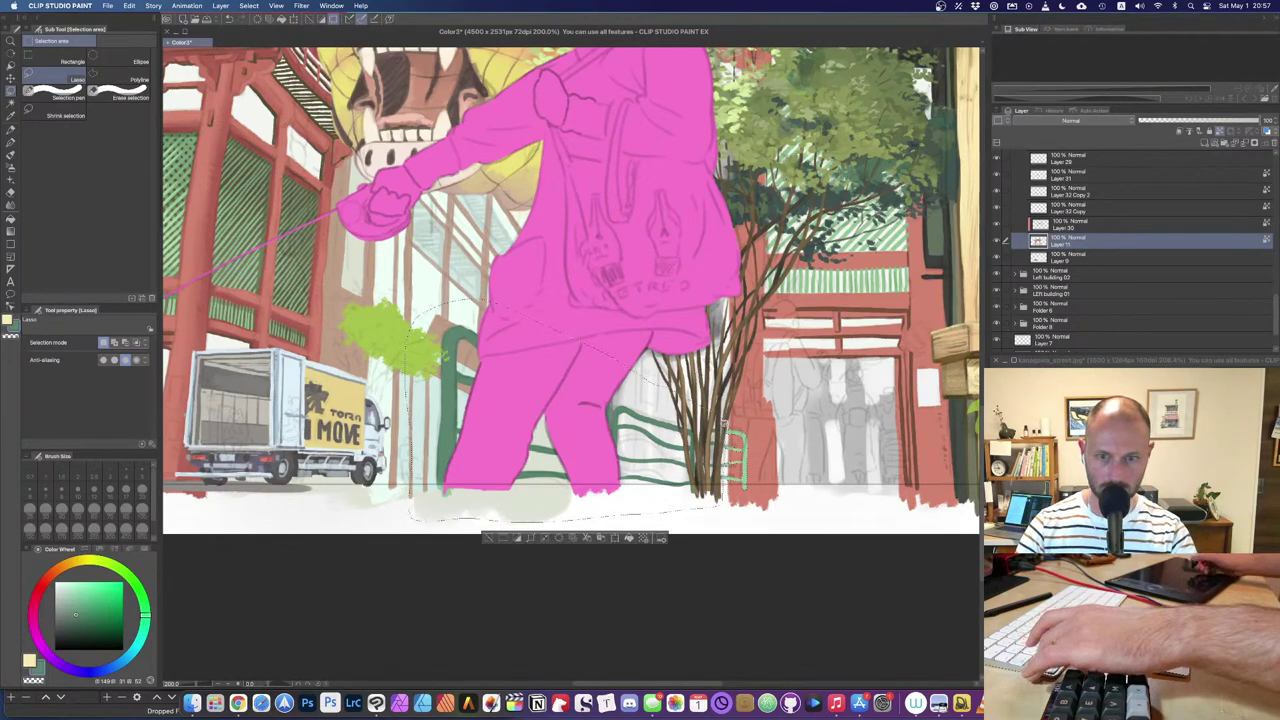
{"action": "key", "text": "super+c"}
{"action": "key", "text": "BackSpace"}
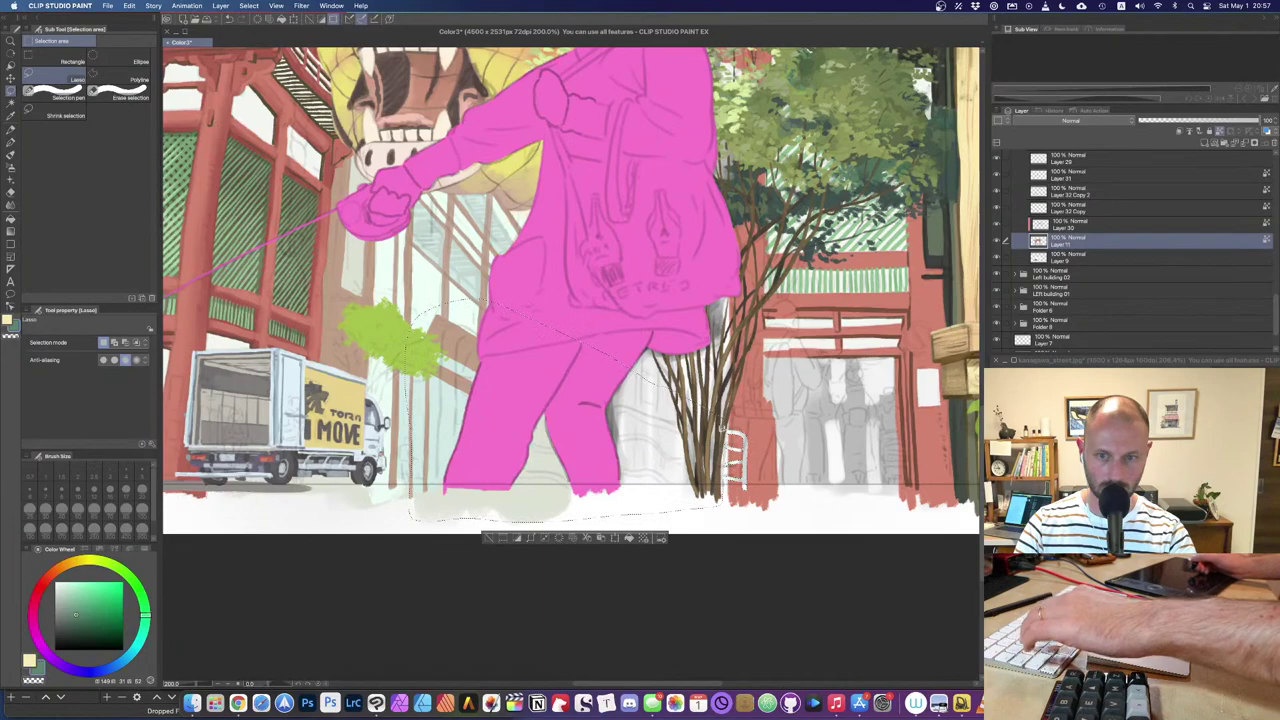
{"action": "key", "text": "super+v"}
{"action": "key", "text": "super+d"}
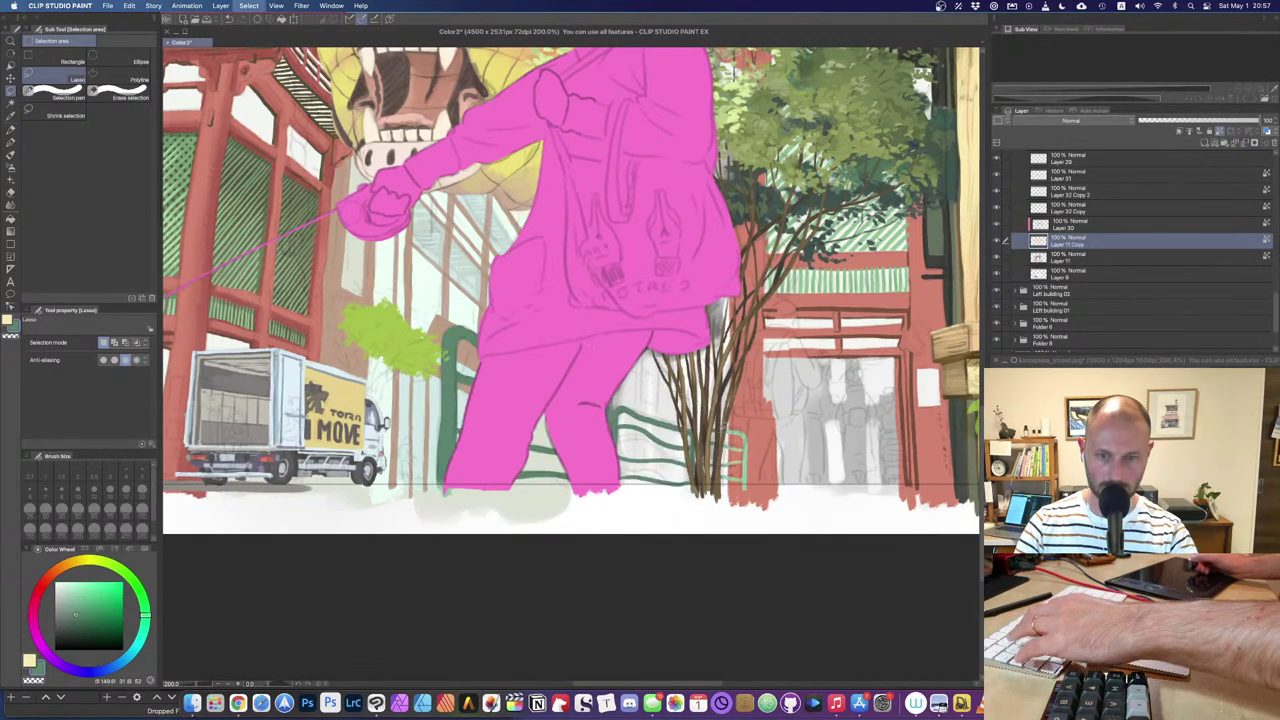
Step: Check the new railing layer by toggling its visibility, and paint the railing's light green end in the same dark green
{"action": "left_click", "coordinate": [996, 241]}
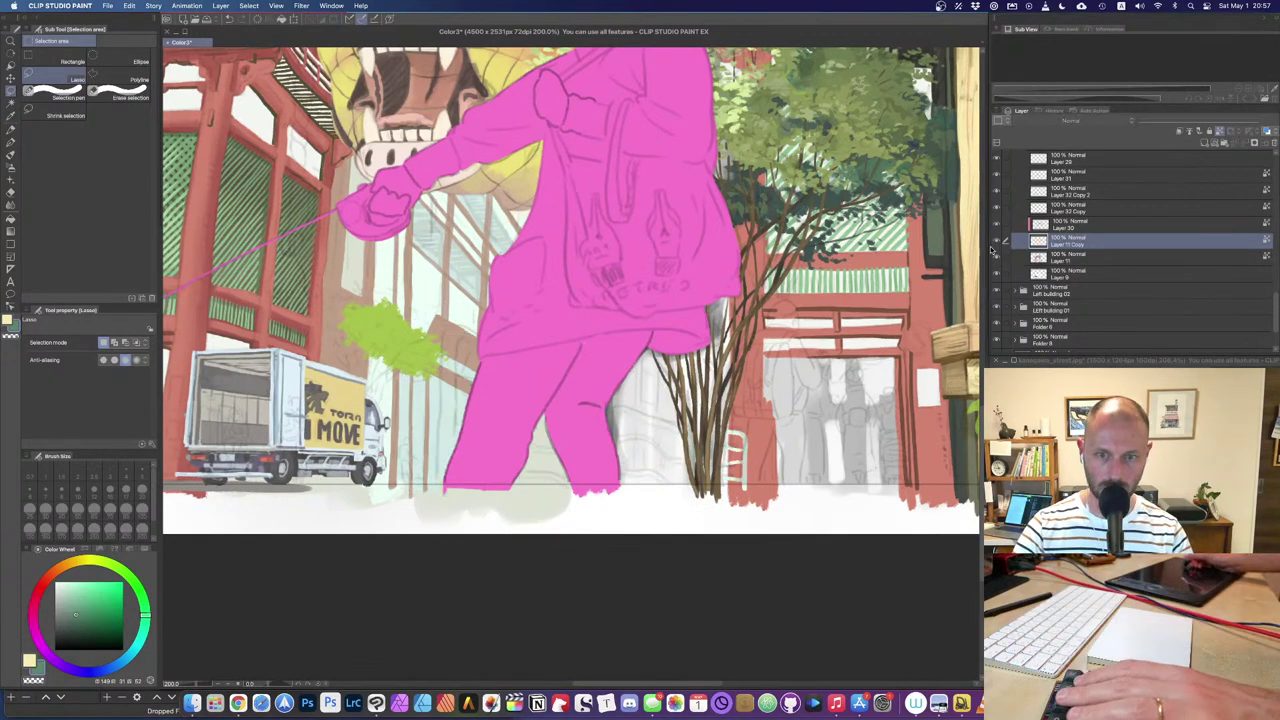
{"action": "left_click", "coordinate": [996, 241]}
{"action": "key", "text": "b"}
{"action": "key", "text": "bracketright"}
{"action": "left_click_drag", "start_coordinate": [742, 516], "coordinate": [784, 443]}
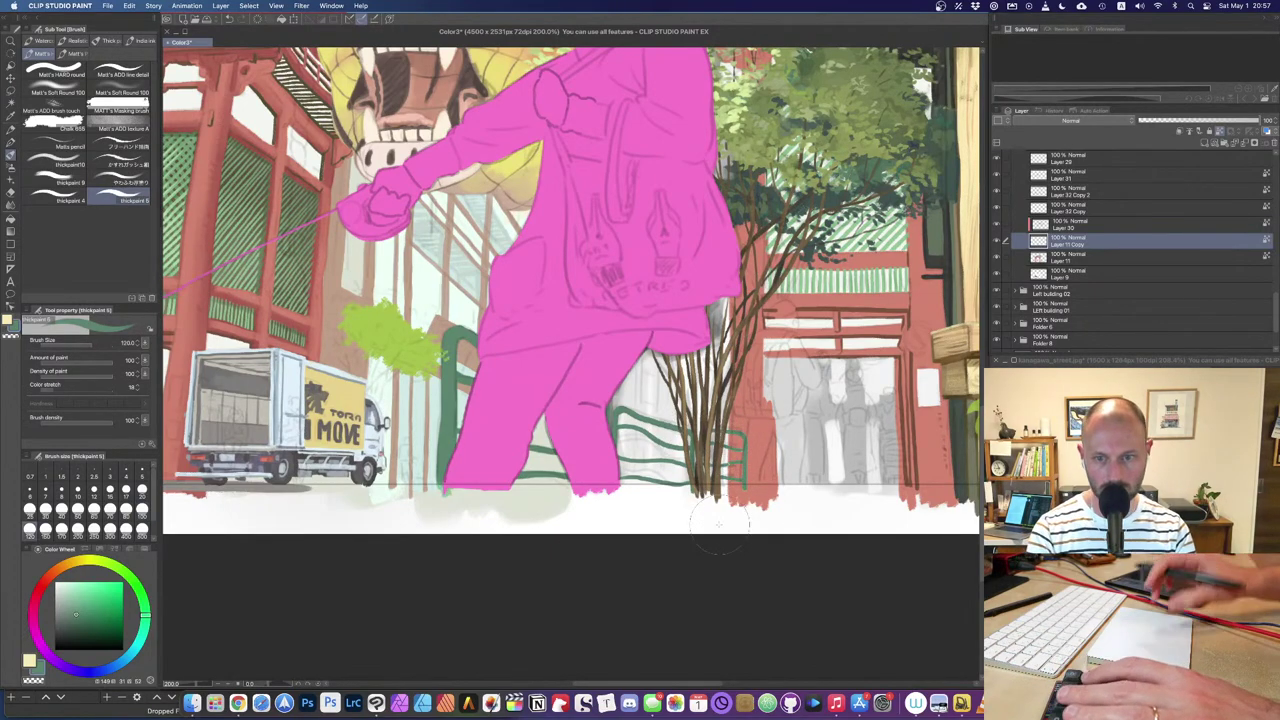
Step: On Layer 11, sample the pillar's red and fill the gap left behind the end of the railing
{"action": "scroll", "coordinate": [719, 518], "scroll_direction": "up", "scroll_amount": 5}
{"action": "key", "text": "super"}
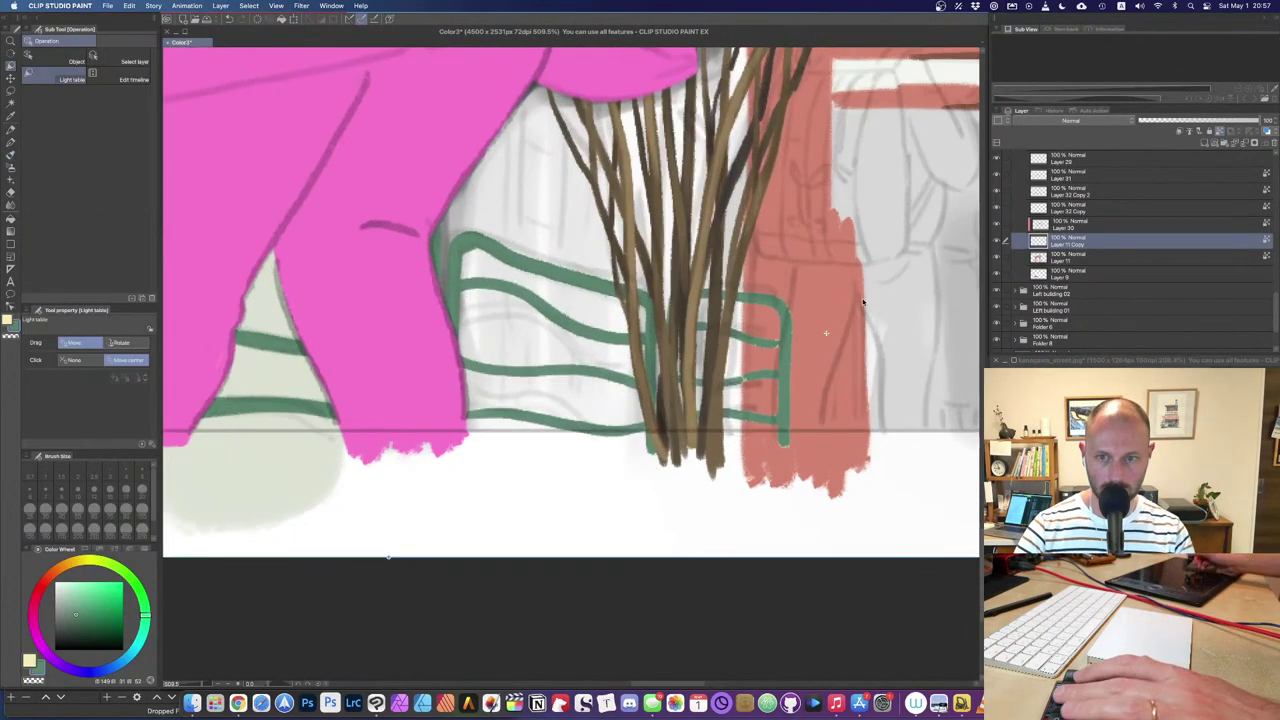
{"action": "key", "text": "super"}
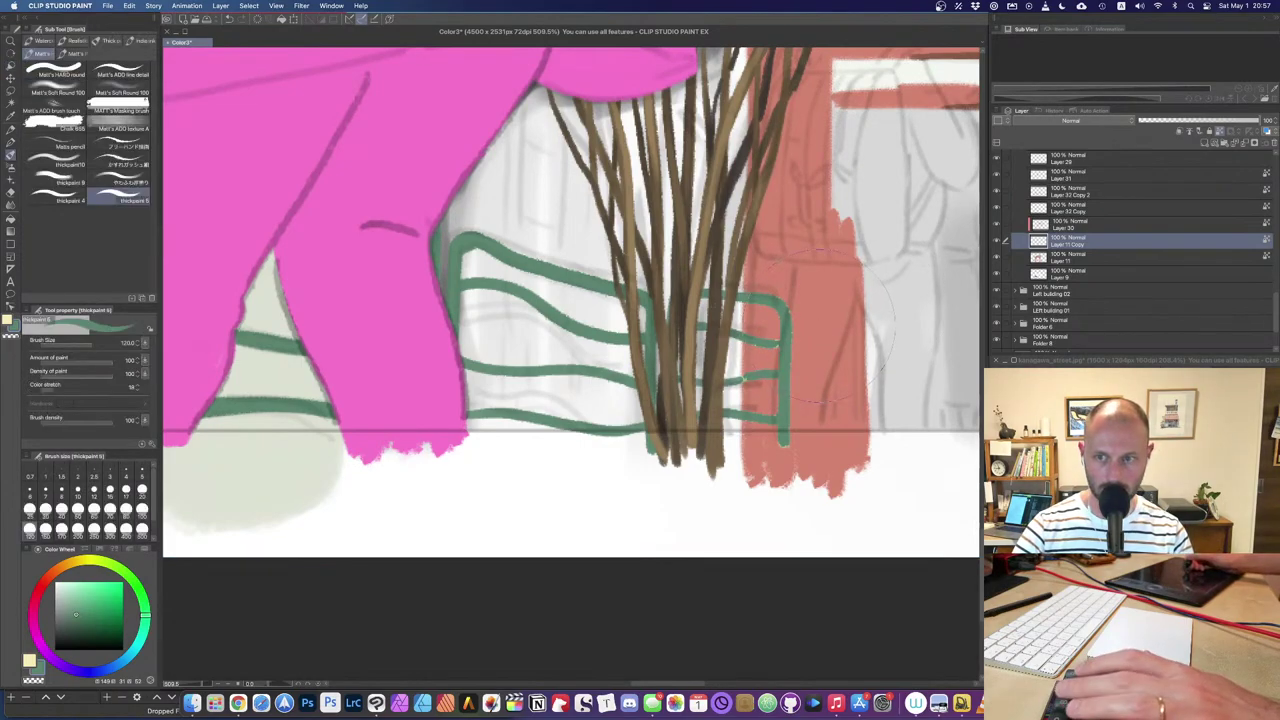
{"action": "key", "text": "bracketleft"}
{"action": "left_click", "coordinate": [996, 257]}
{"action": "left_click", "coordinate": [996, 257]}
{"action": "left_click", "coordinate": [1040, 258]}
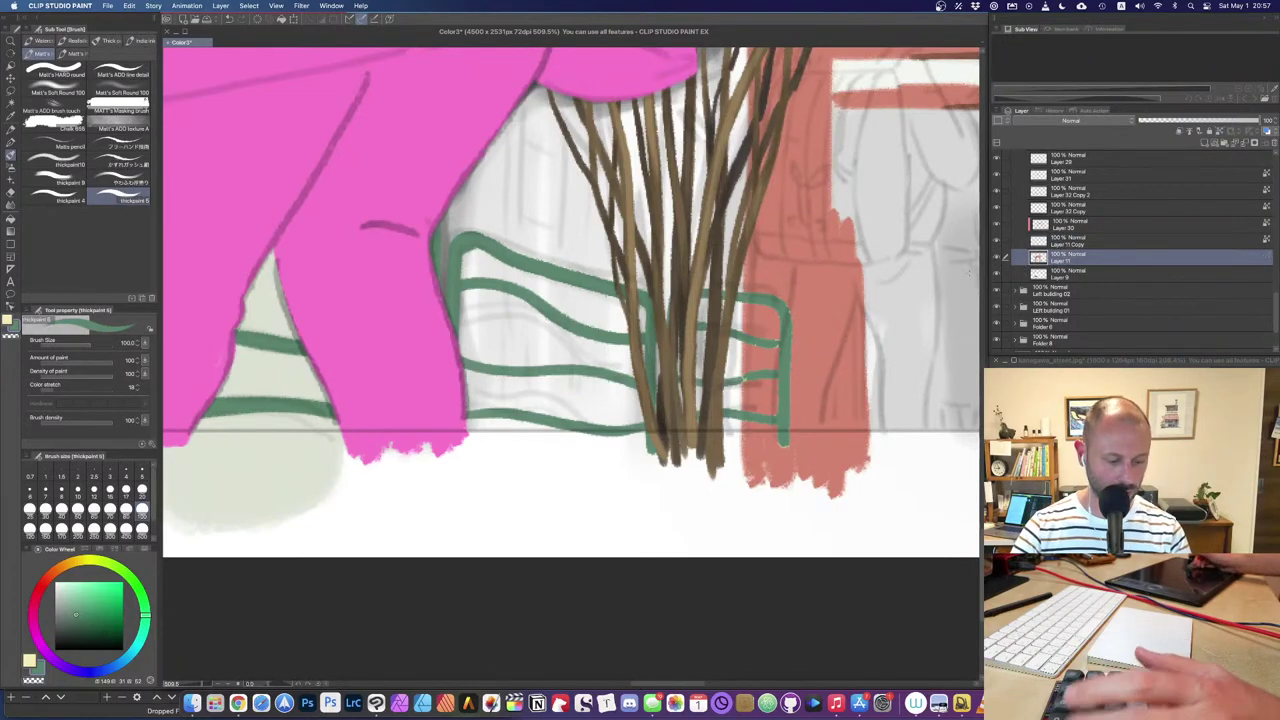
{"action": "key", "text": "bracketleft"}
{"action": "key", "text": "bracketleft"}
{"action": "key", "text": "bracketleft"}
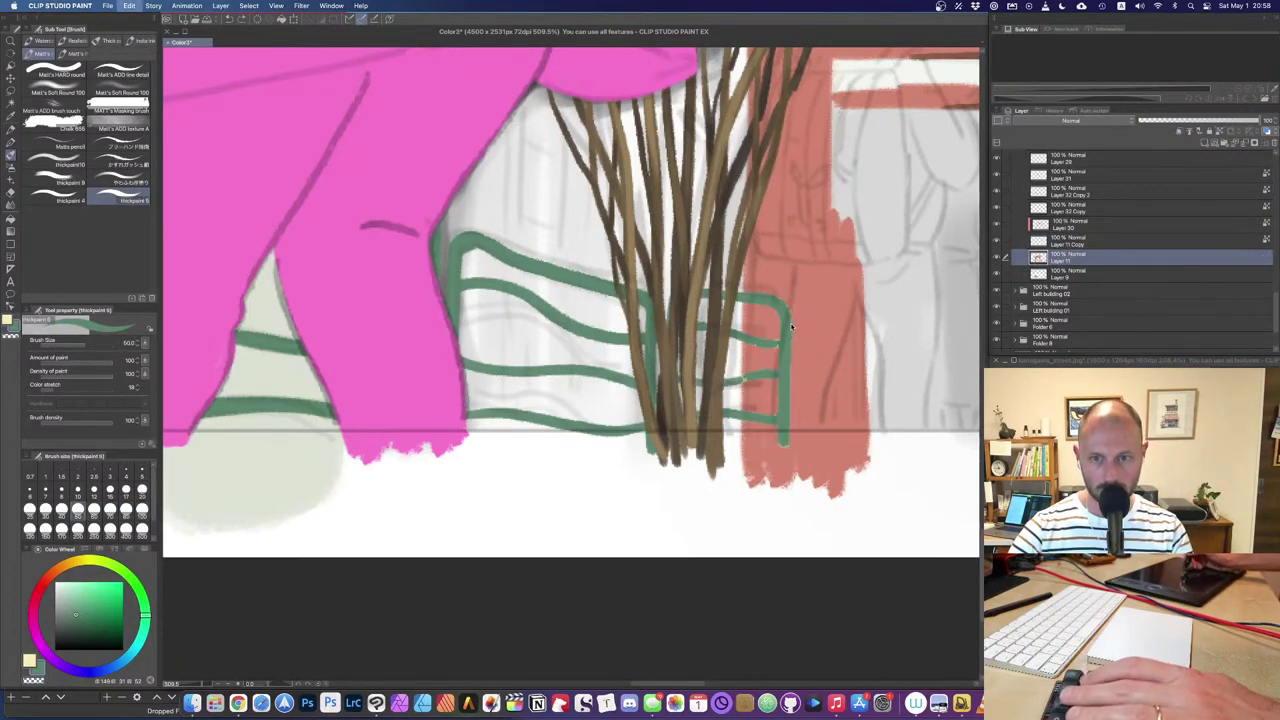
{"action": "left_click", "coordinate": [809, 311], "text": "alt"}
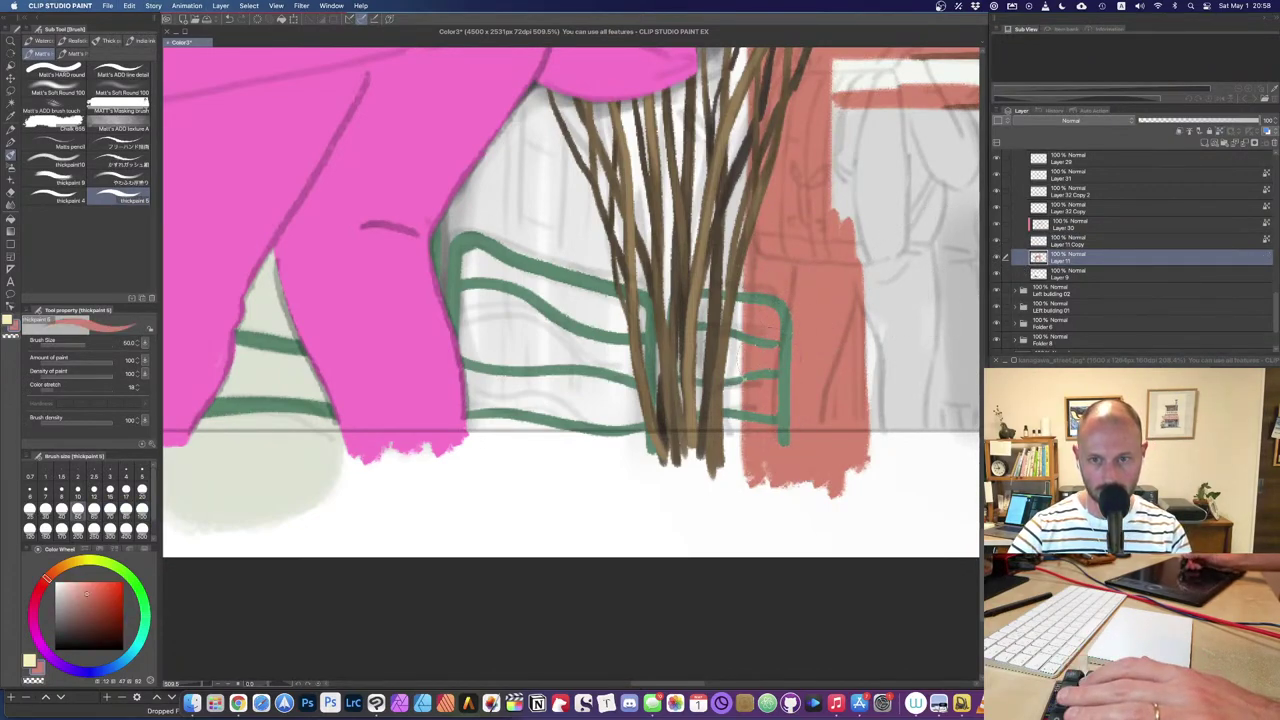
{"action": "scroll", "coordinate": [790, 335], "scroll_direction": "up", "scroll_amount": 2}
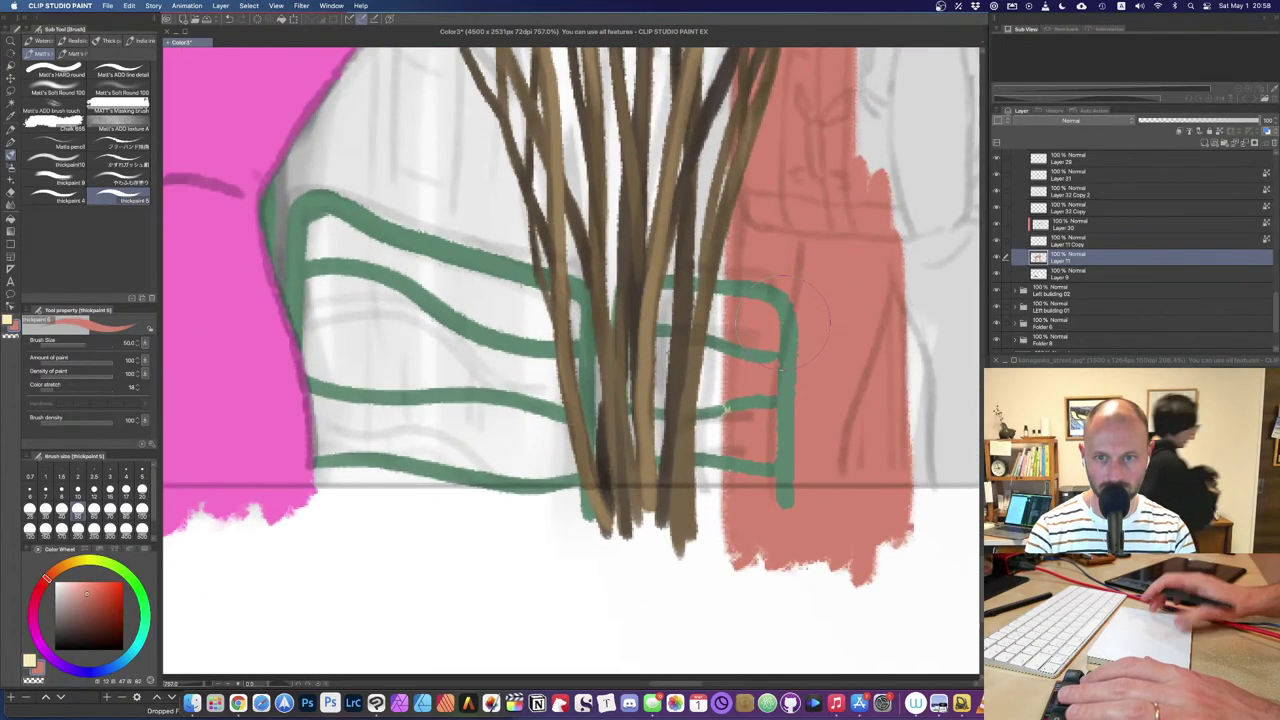
Step: Unlock the transparent pixels of Layer 11 Copy and erase the railing's end post and bar ends over the pillar, using eraser size 200
{"action": "key", "text": "o"}
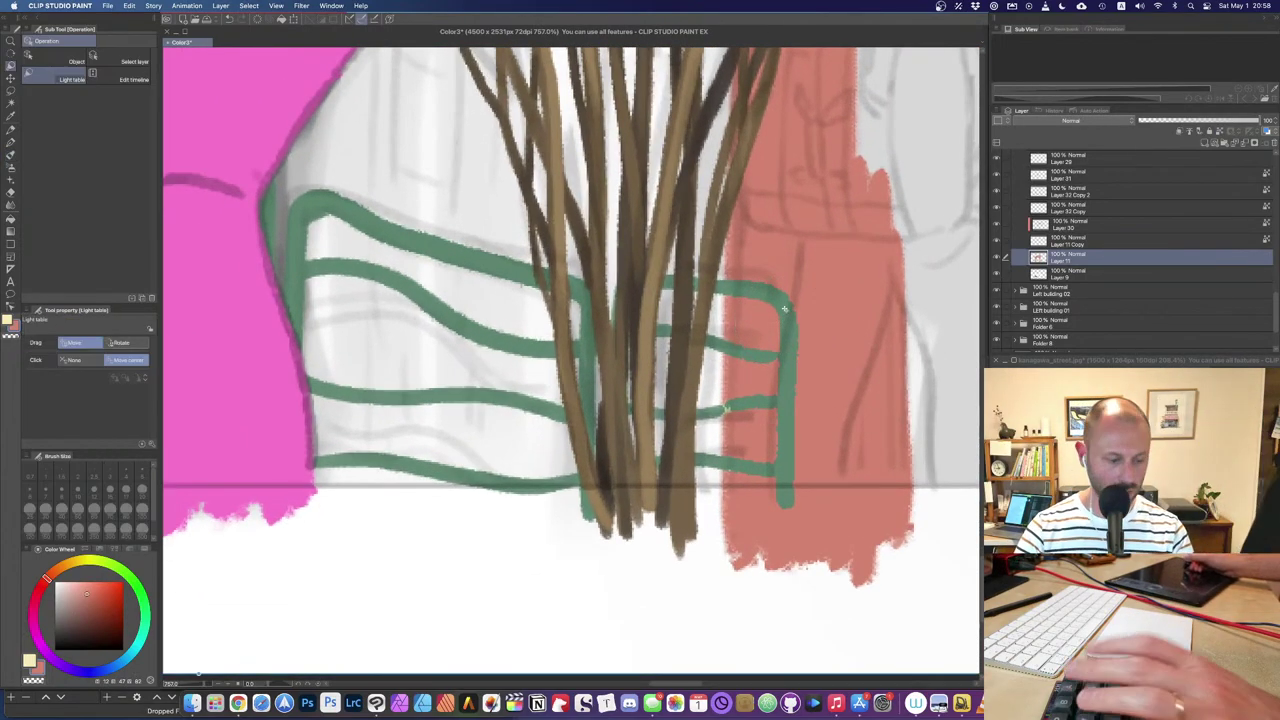
{"action": "key", "text": "e"}
{"action": "key", "text": "super+z"}
{"action": "key", "text": "bracketright"}
{"action": "key", "text": "bracketright"}
{"action": "key", "text": "bracketright"}
{"action": "key", "text": "bracketright"}
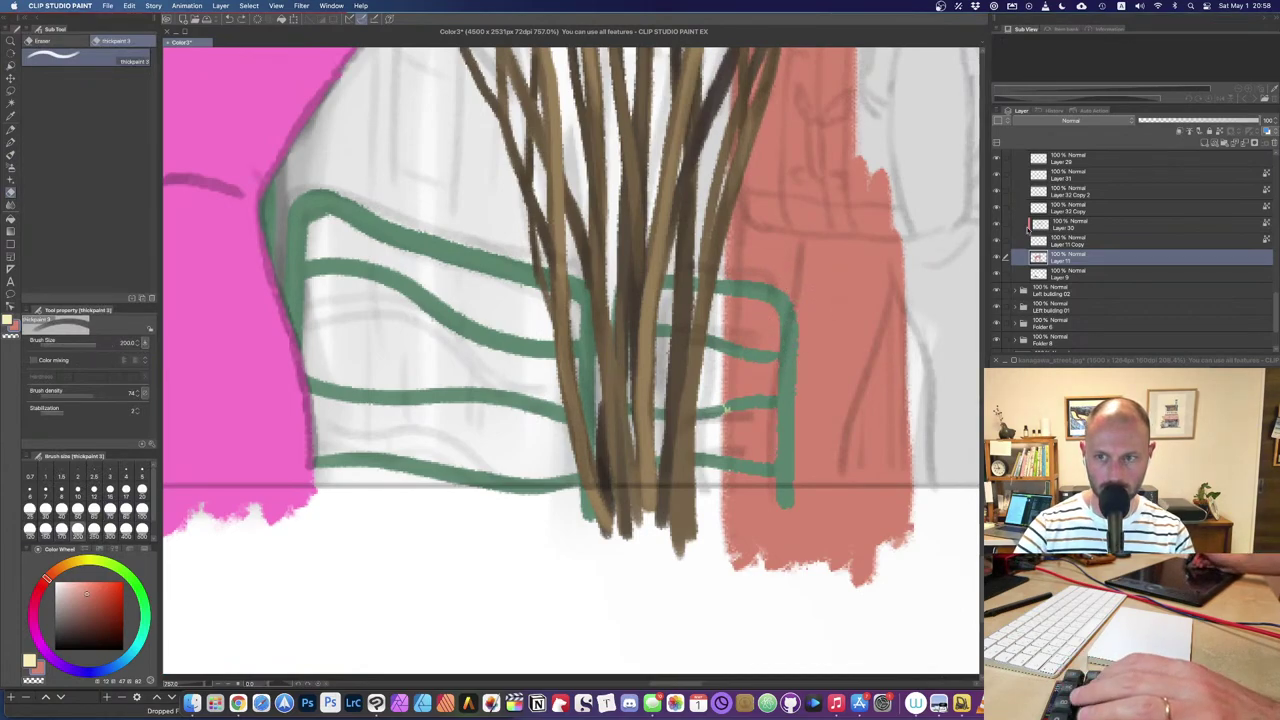
{"action": "left_click", "coordinate": [1032, 242]}
{"action": "key", "text": "slash"}
{"action": "mouse_move", "coordinate": [776, 291]}
{"action": "left_mouse_down"}
{"action": "mouse_move", "coordinate": [772, 335]}
{"action": "mouse_move", "coordinate": [790, 321]}
{"action": "mouse_move", "coordinate": [795, 464]}
{"action": "mouse_move", "coordinate": [784, 492]}
{"action": "left_mouse_up"}
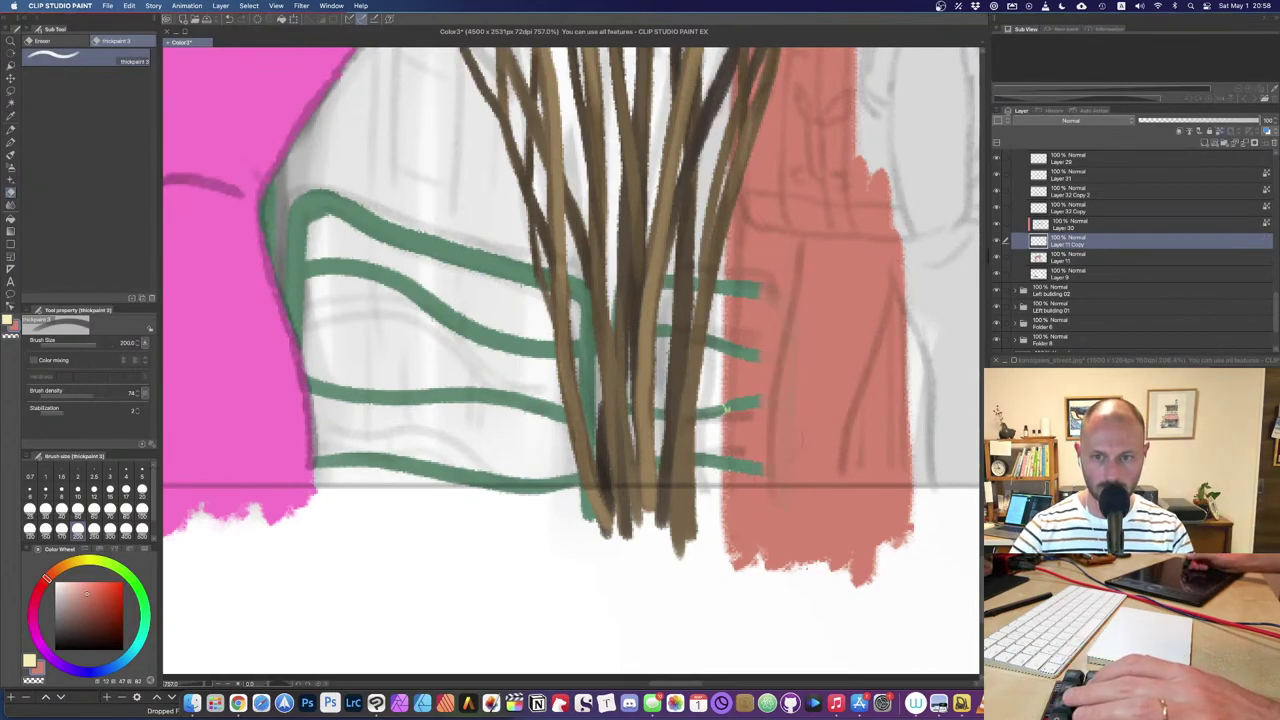
{"action": "mouse_move", "coordinate": [783, 300]}
{"action": "left_mouse_down"}
{"action": "mouse_move", "coordinate": [745, 355]}
{"action": "mouse_move", "coordinate": [775, 266]}
{"action": "left_mouse_up"}
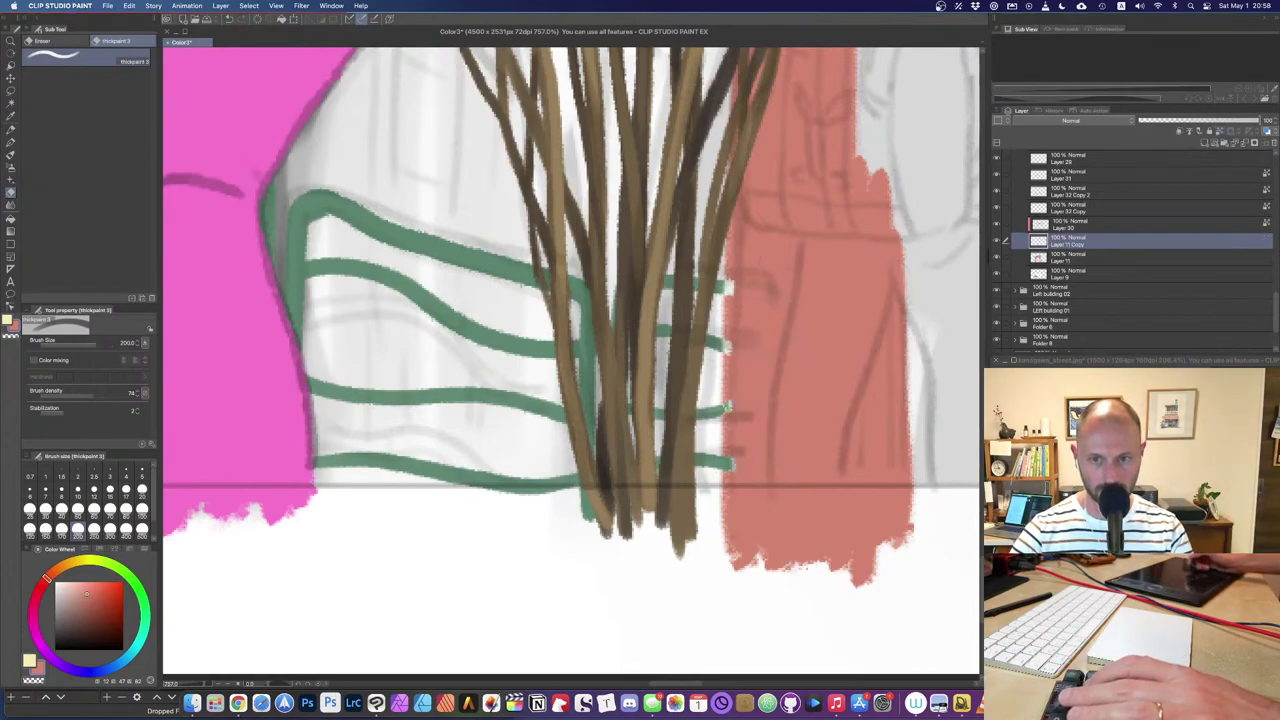
Step: Sample the railing's dark green and redraw the top bar's end and the end post over the red pillar at brush size 12
{"action": "key", "text": "b"}
{"action": "left_click", "coordinate": [532, 269], "text": "alt"}
{"action": "key", "text": "bracketleft"}
{"action": "key", "text": "bracketleft"}
{"action": "key", "text": "bracketleft"}
{"action": "key", "text": "bracketleft"}
{"action": "key", "text": "bracketleft"}
{"action": "key", "text": "bracketleft"}
{"action": "key", "text": "bracketleft"}
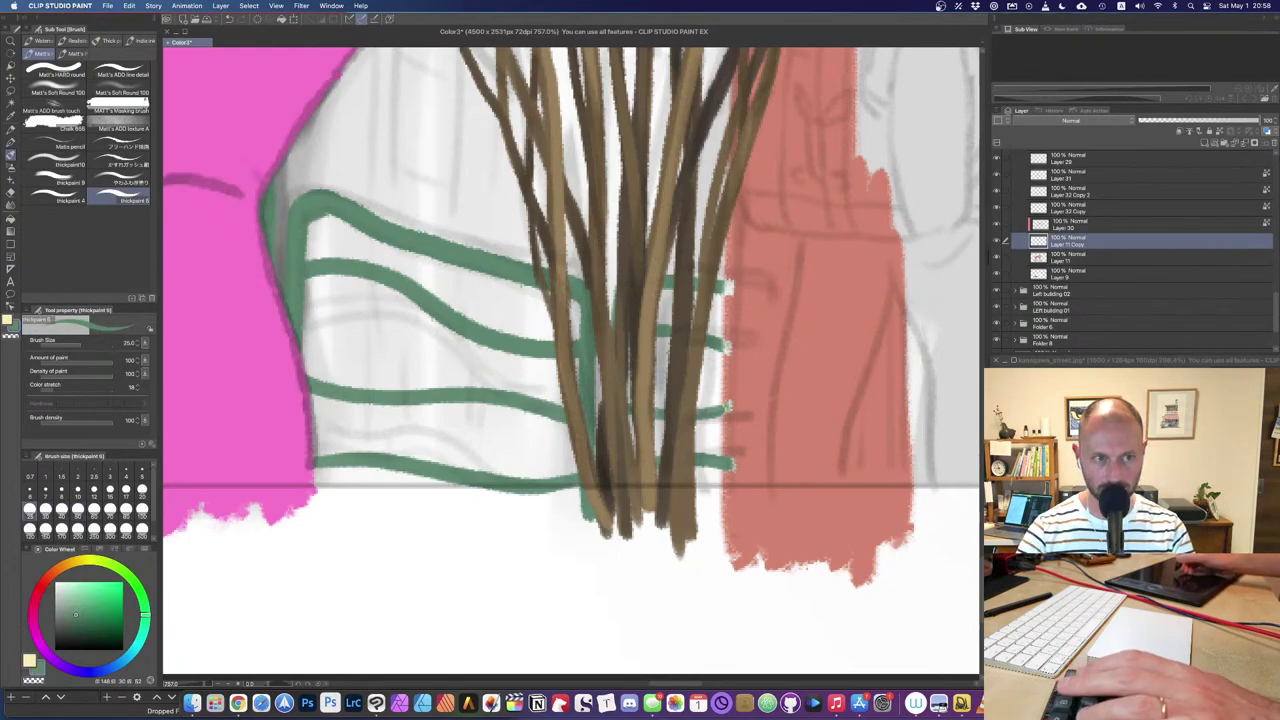
{"action": "mouse_move", "coordinate": [712, 287]}
{"action": "left_mouse_down"}
{"action": "mouse_move", "coordinate": [755, 290]}
{"action": "mouse_move", "coordinate": [738, 288]}
{"action": "mouse_move", "coordinate": [776, 315]}
{"action": "mouse_move", "coordinate": [784, 515]}
{"action": "left_mouse_up"}
{"action": "key", "text": "super+z"}
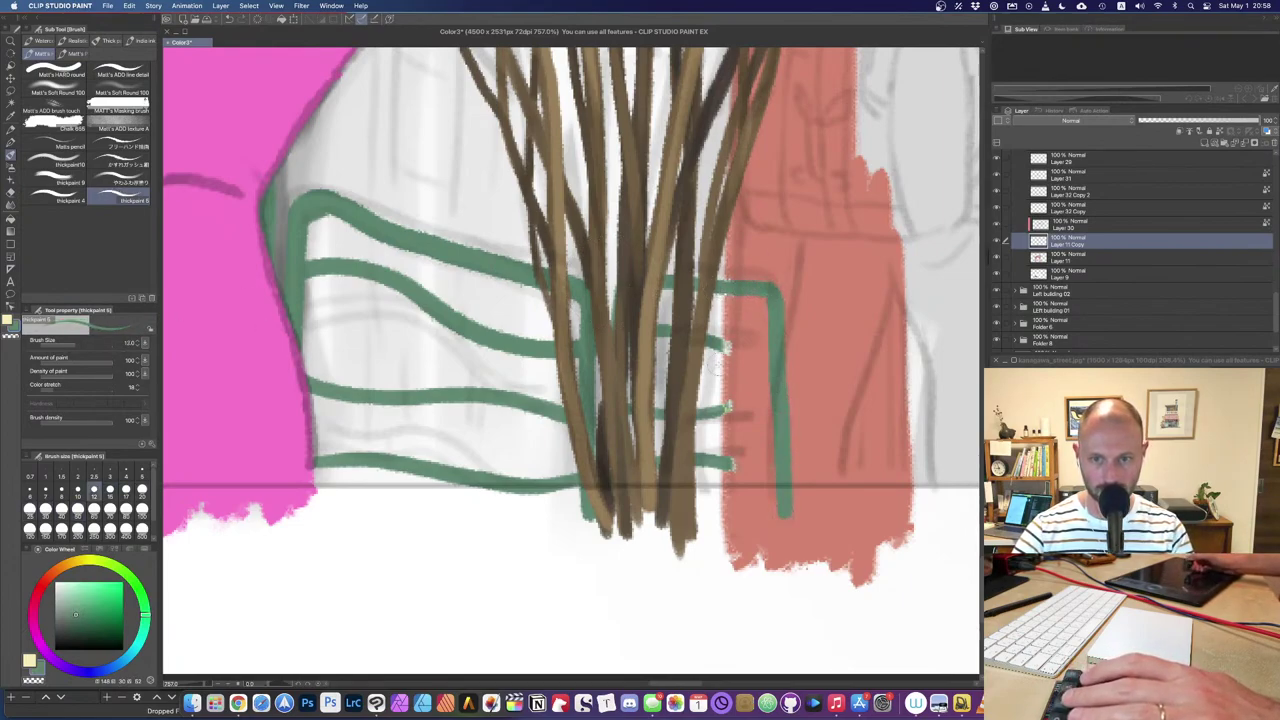
Step: Extend the three lower railing bars across the red pillar to meet the end post
{"action": "left_click_drag", "start_coordinate": [718, 342], "coordinate": [770, 352]}
{"action": "left_click_drag", "start_coordinate": [728, 406], "coordinate": [771, 399]}
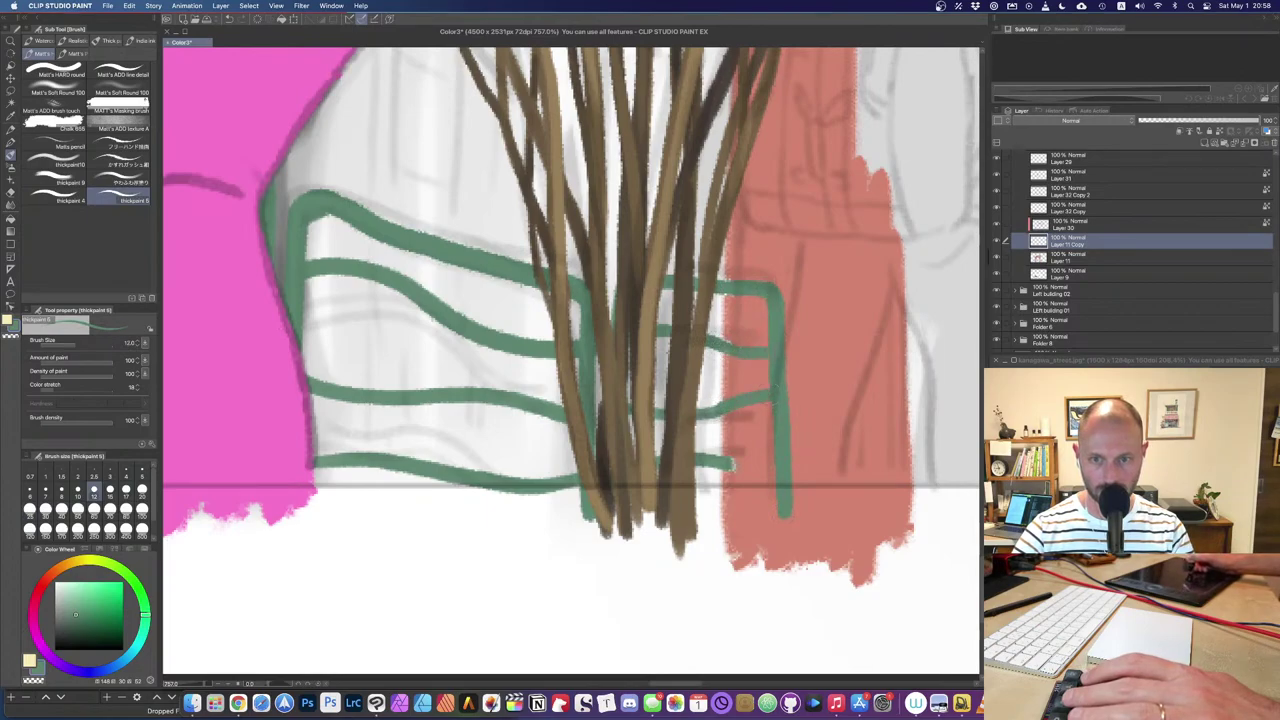
{"action": "left_click_drag", "start_coordinate": [730, 462], "coordinate": [775, 468]}
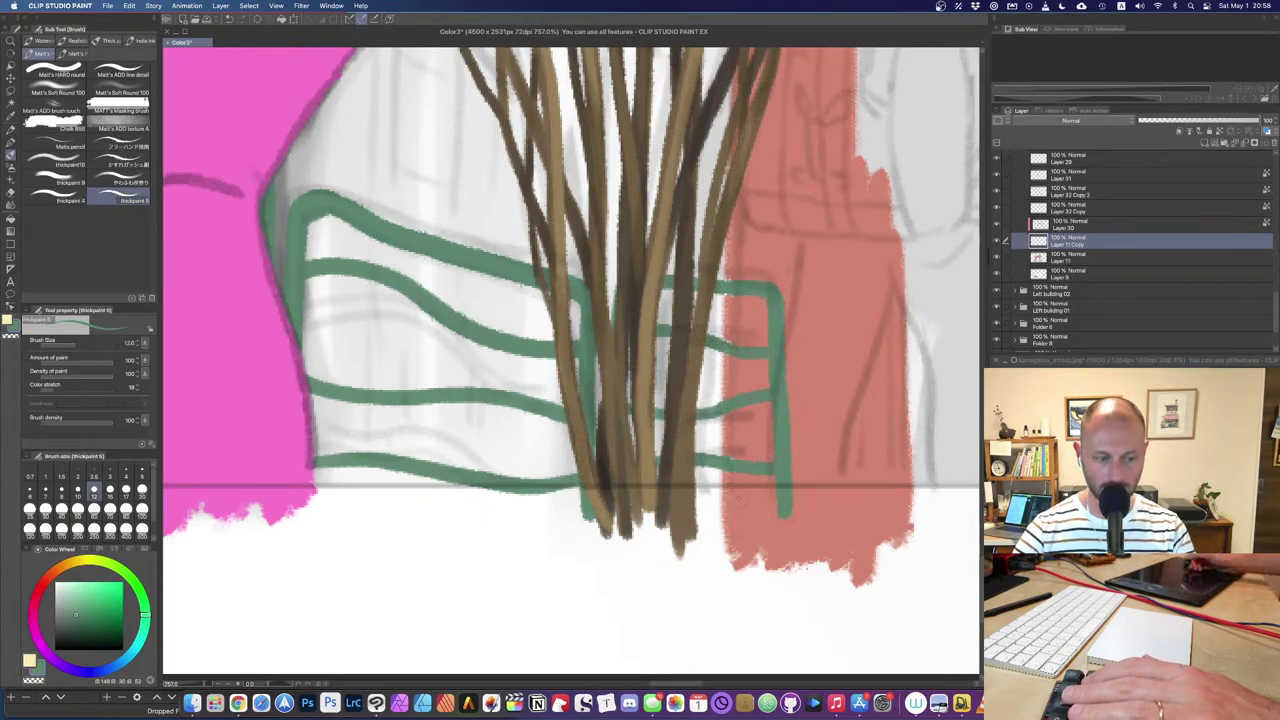
Step: Examine the railing around the figure's legs and toggle the visibility of Layer 11 Copy to check the separated artwork
{"action": "scroll", "coordinate": [738, 499], "scroll_direction": "down", "scroll_amount": 6}
{"action": "scroll", "coordinate": [738, 499], "scroll_direction": "up", "scroll_amount": 1}
{"action": "left_click_drag", "start_coordinate": [483, 345], "coordinate": [457, 466]}
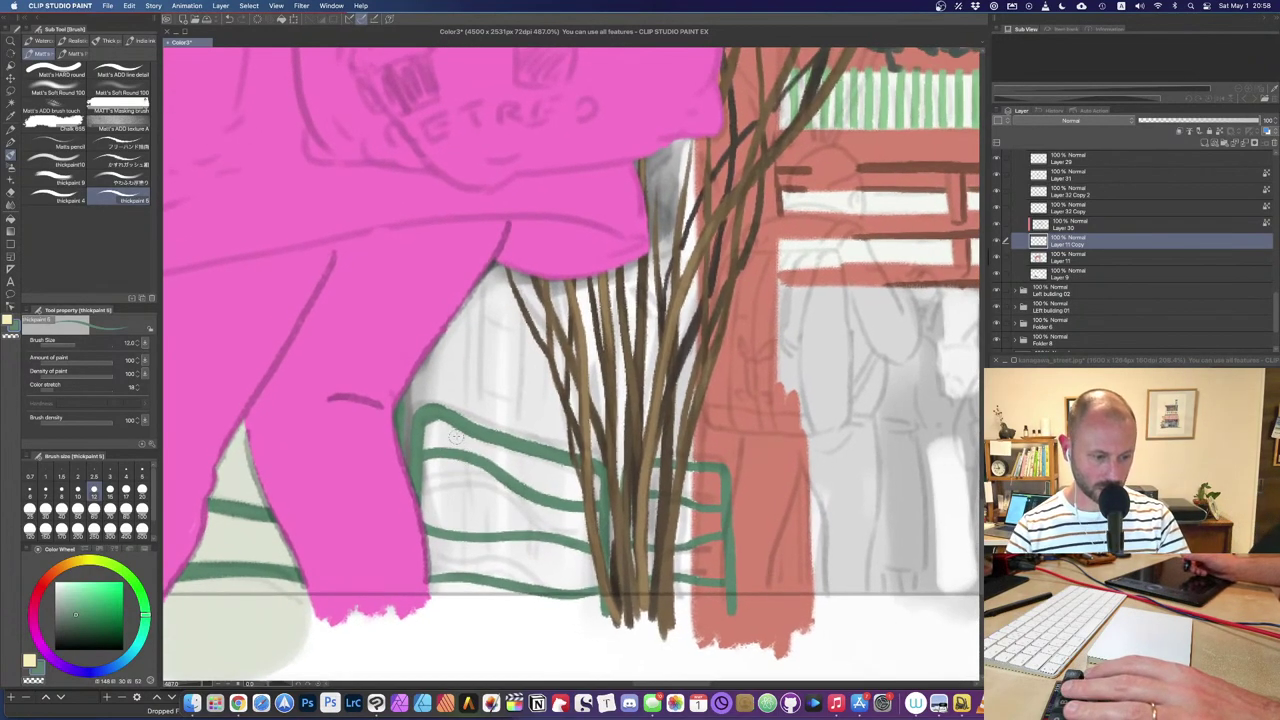
{"action": "left_click_drag", "start_coordinate": [474, 412], "coordinate": [697, 281]}
{"action": "scroll", "coordinate": [477, 421], "scroll_direction": "up", "scroll_amount": 4}
{"action": "left_click_drag", "start_coordinate": [521, 379], "coordinate": [564, 459]}
{"action": "scroll", "coordinate": [613, 383], "scroll_direction": "down", "scroll_amount": 5}
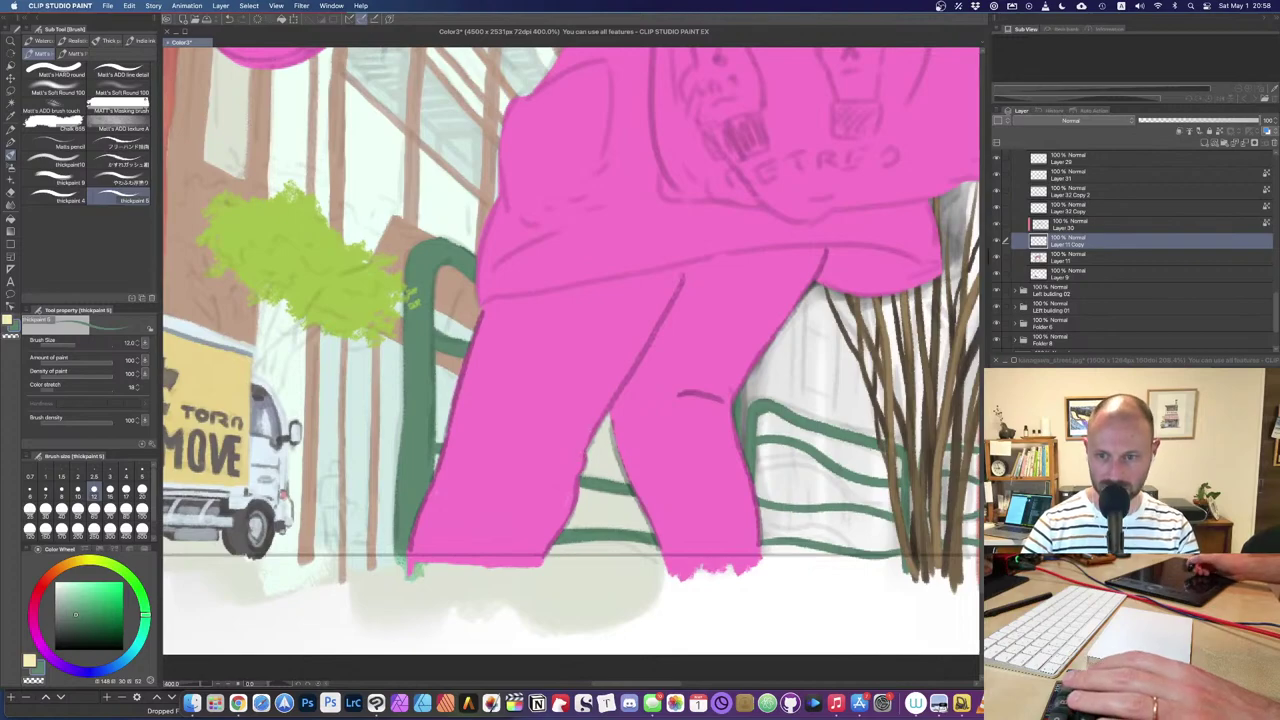
{"action": "left_click", "coordinate": [996, 241]}
{"action": "left_click", "coordinate": [996, 242]}
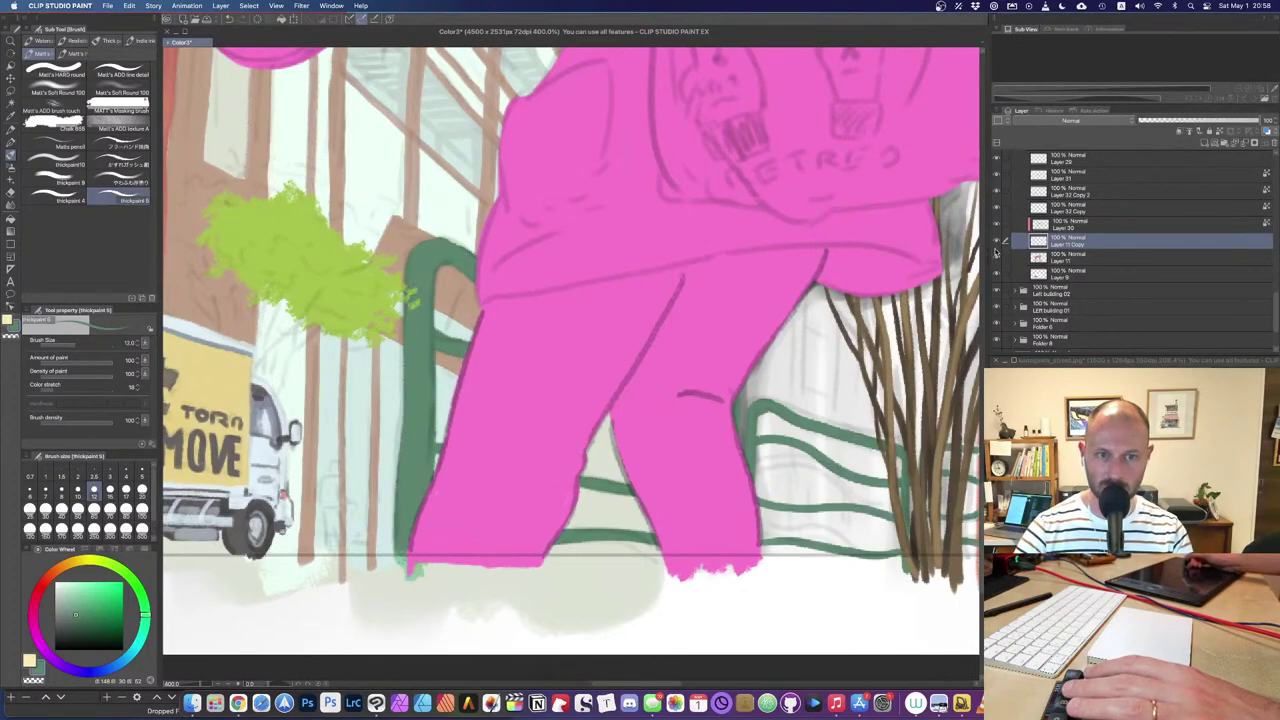
{"action": "left_click", "coordinate": [997, 242]}
{"action": "left_click", "coordinate": [997, 242]}
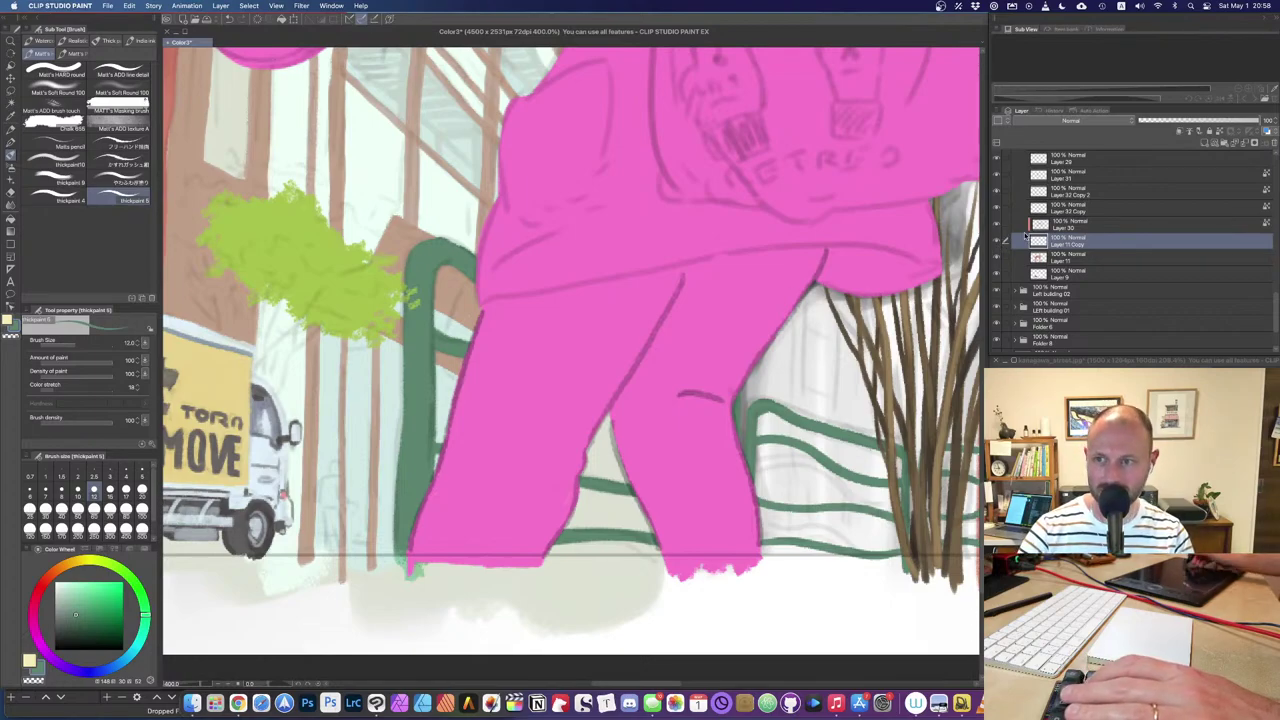
Step: Lock the transparent pixels of Layer 11 Copy and shade the thick railing post's lower part grey-brown using thickpaint 9 at size 60
{"action": "left_click", "coordinate": [996, 241]}
{"action": "left_click", "coordinate": [996, 242]}
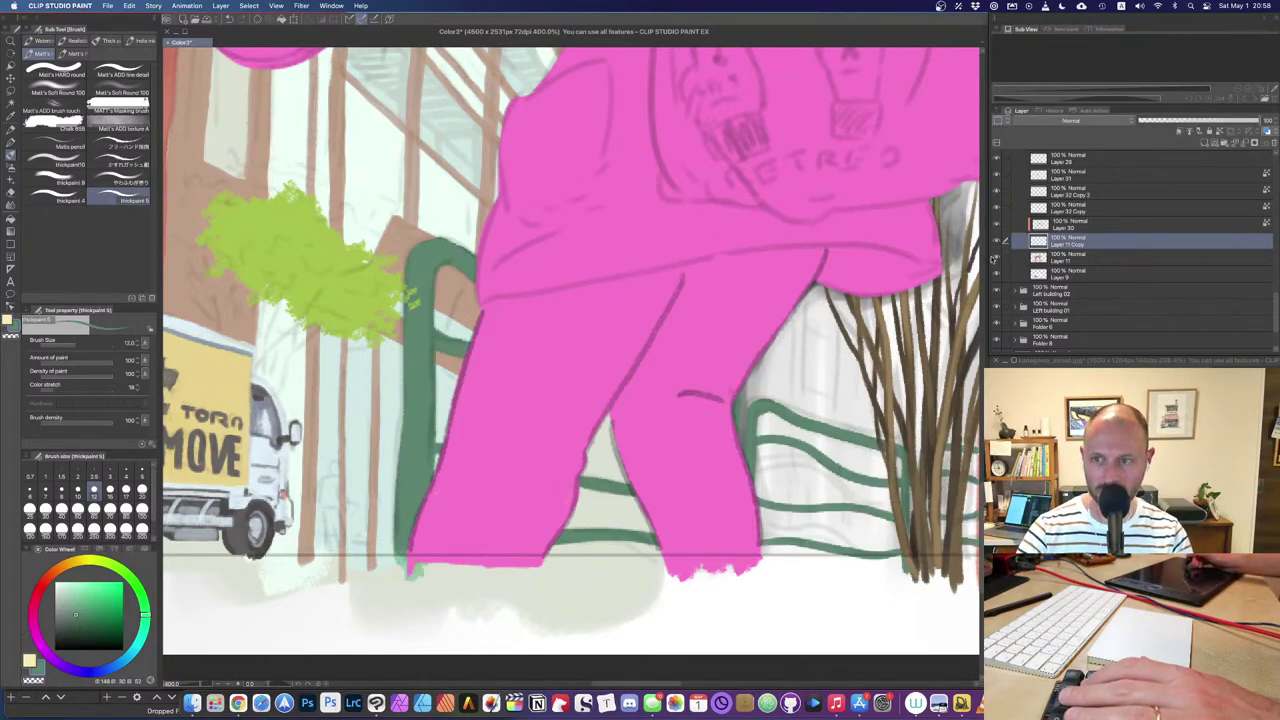
{"action": "key", "text": "bracketright"}
{"action": "key", "text": "bracketright"}
{"action": "key", "text": "bracketright"}
{"action": "key", "text": "bracketright"}
{"action": "key", "text": "bracketright"}
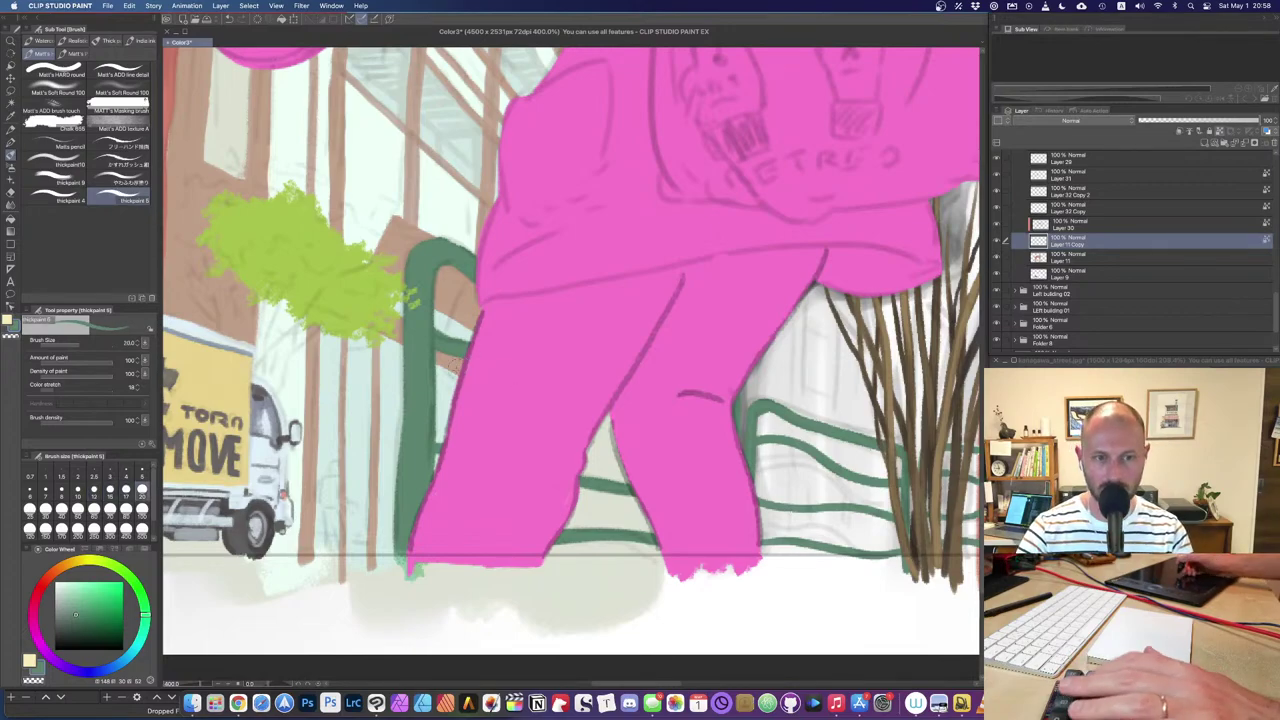
{"action": "left_click", "coordinate": [1140, 361]}
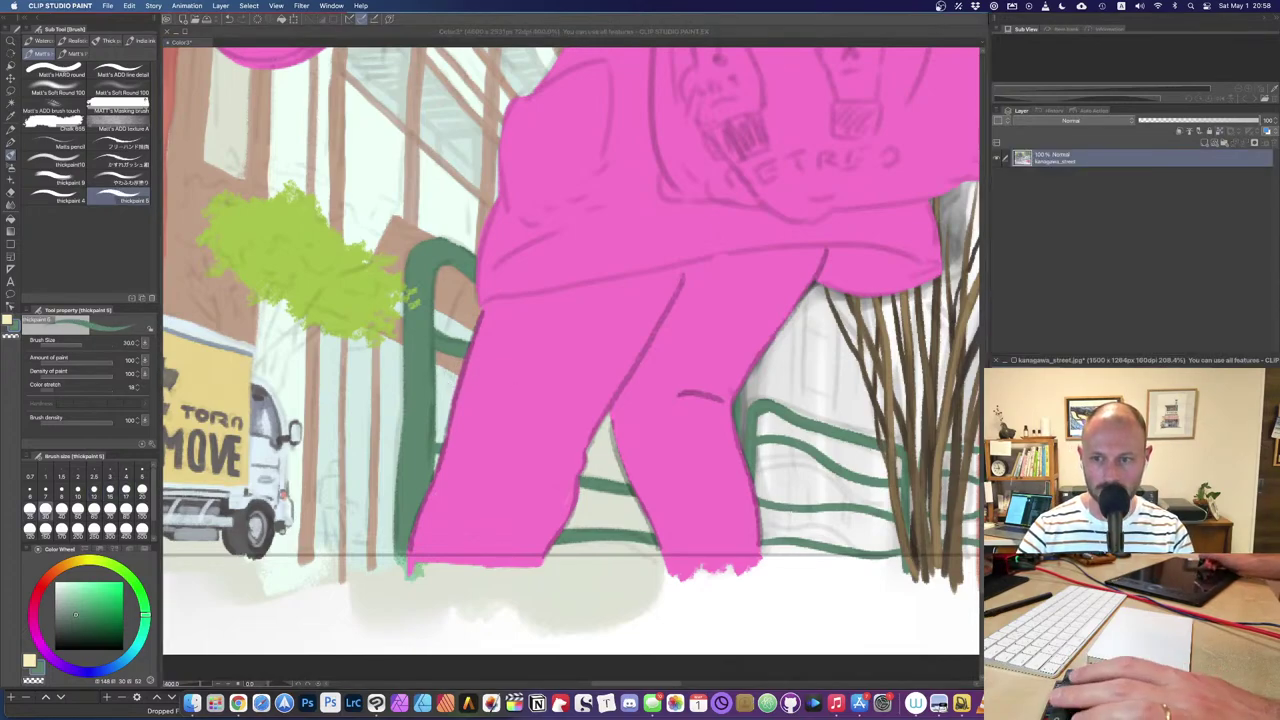
{"action": "key", "text": "ctrl+Tab"}
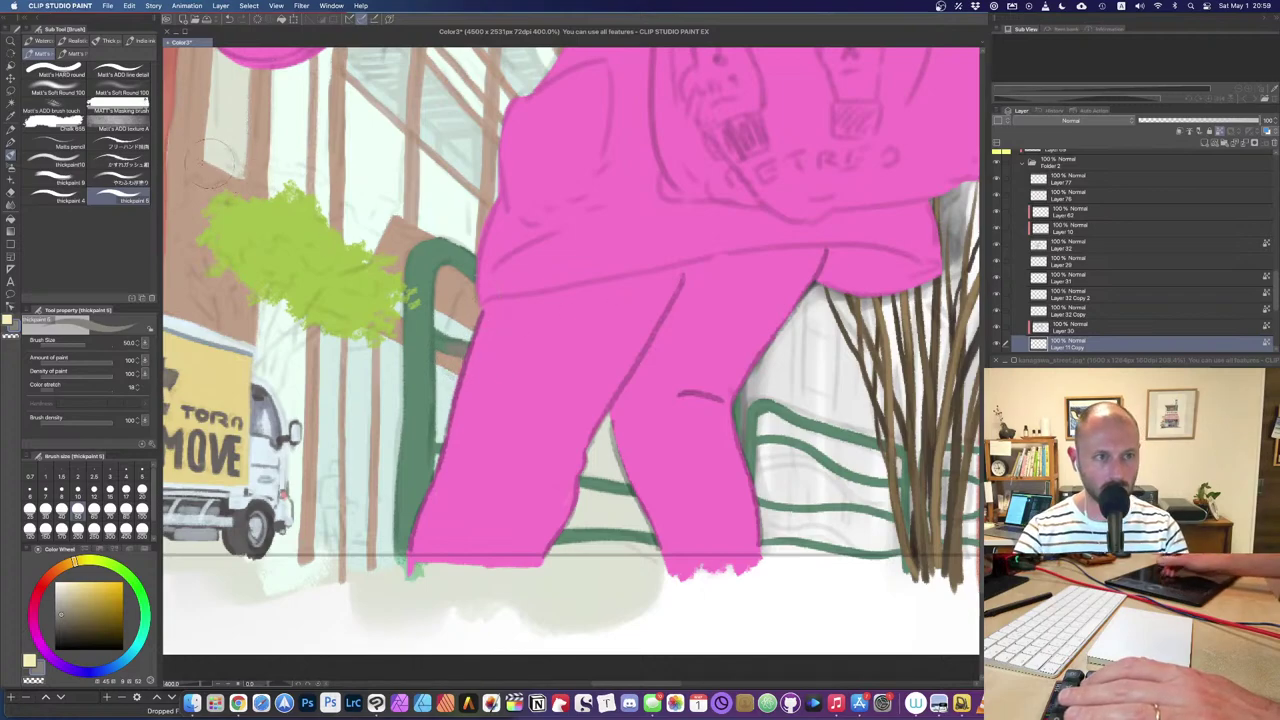
{"action": "left_click", "coordinate": [72, 178]}
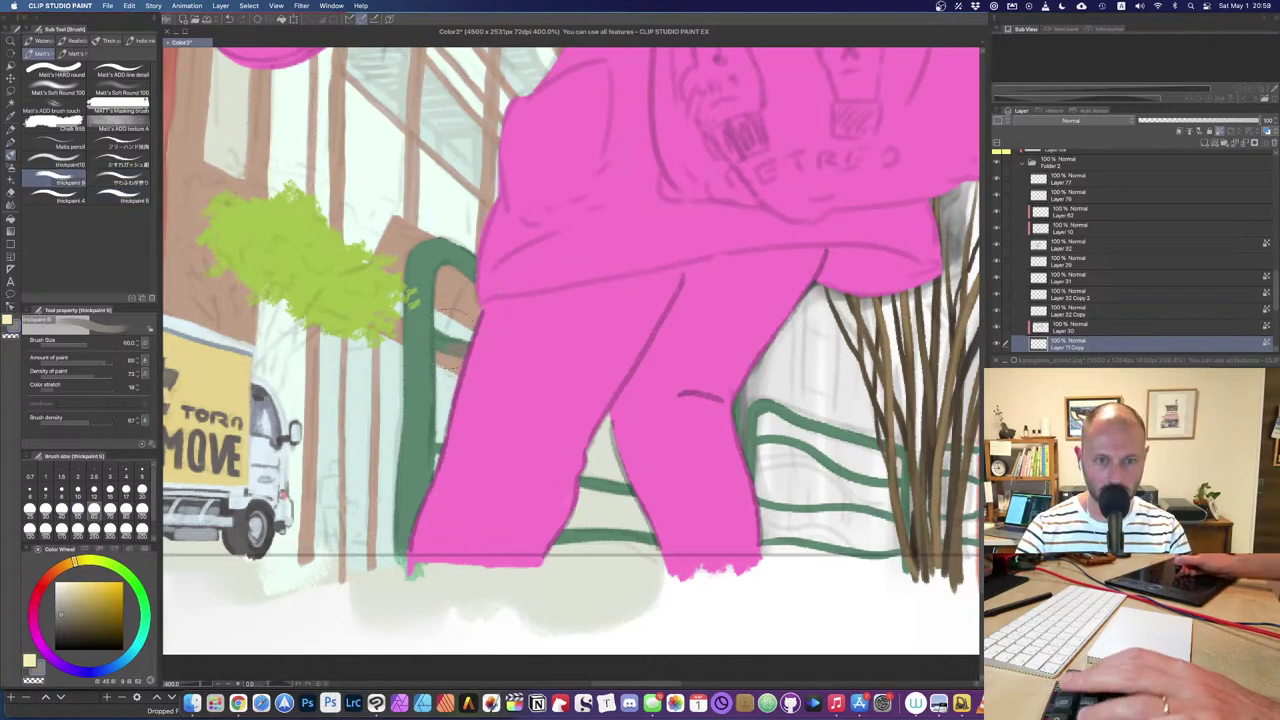
{"action": "left_click_drag", "start_coordinate": [425, 405], "coordinate": [413, 573]}
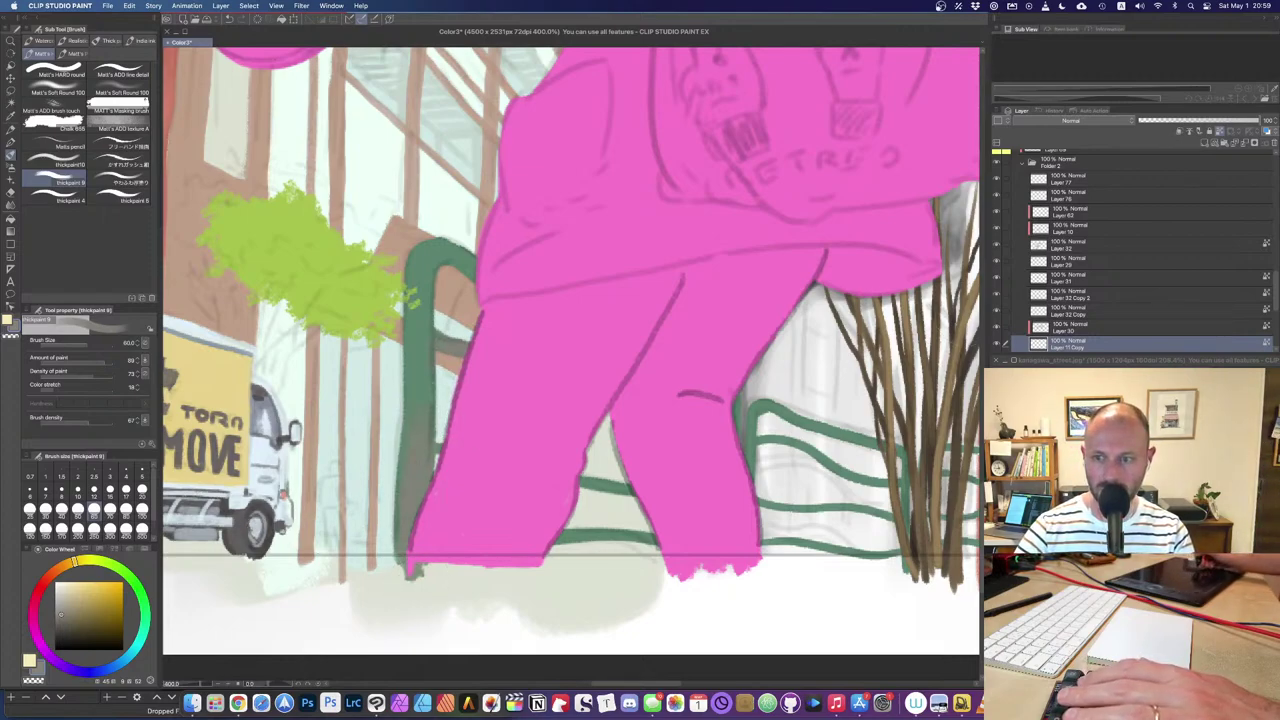
Step: Blend sampled grey and green tones over the railing's curved top and thick post with the brush at size 50
{"action": "left_click", "coordinate": [1132, 460]}
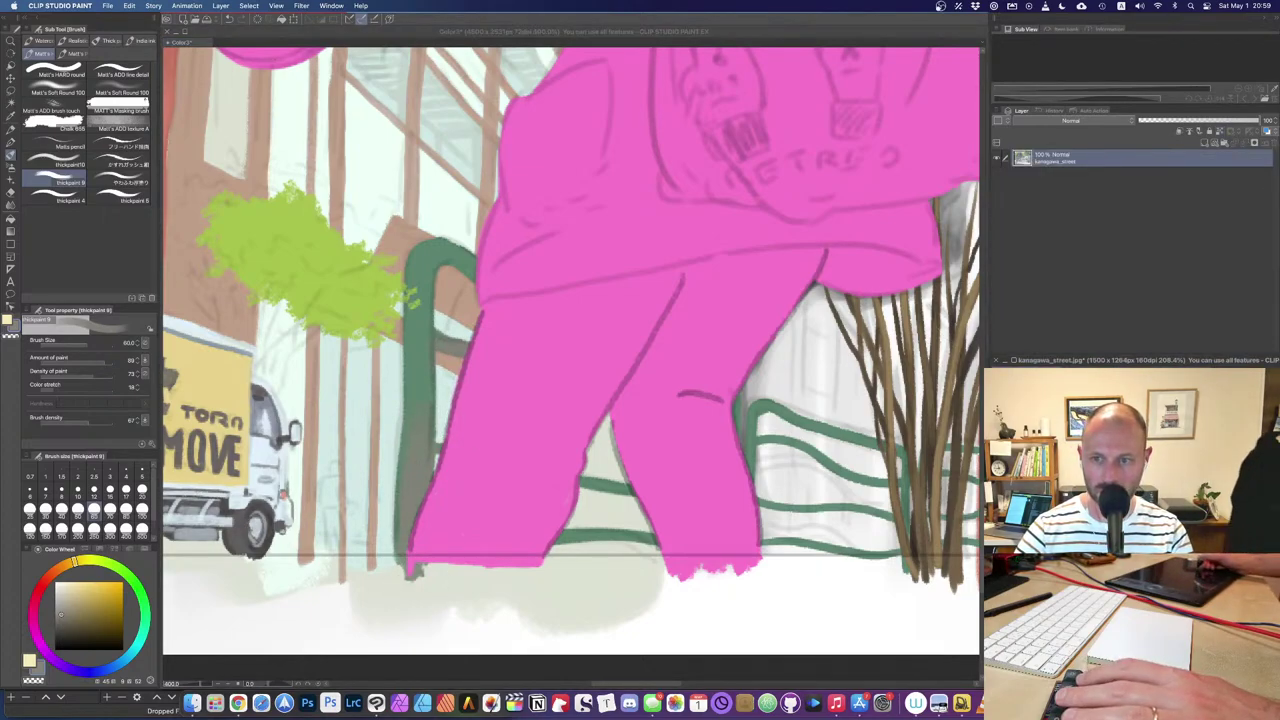
{"action": "left_click", "coordinate": [438, 240]}
{"action": "mouse_move", "coordinate": [442, 261]}
{"action": "left_mouse_down"}
{"action": "mouse_move", "coordinate": [415, 288]}
{"action": "mouse_move", "coordinate": [427, 326]}
{"action": "mouse_move", "coordinate": [420, 402]}
{"action": "left_mouse_up"}
{"action": "left_click", "coordinate": [432, 263], "text": "alt"}
{"action": "key", "text": "["}
{"action": "left_click_drag", "start_coordinate": [447, 252], "coordinate": [469, 270]}
{"action": "left_click", "coordinate": [460, 268], "text": "alt"}
{"action": "left_click", "coordinate": [453, 342], "text": "alt"}
{"action": "left_click_drag", "start_coordinate": [422, 322], "coordinate": [420, 384]}
{"action": "left_click_drag", "start_coordinate": [448, 252], "coordinate": [462, 260]}
{"action": "left_click", "coordinate": [761, 403], "text": "alt"}
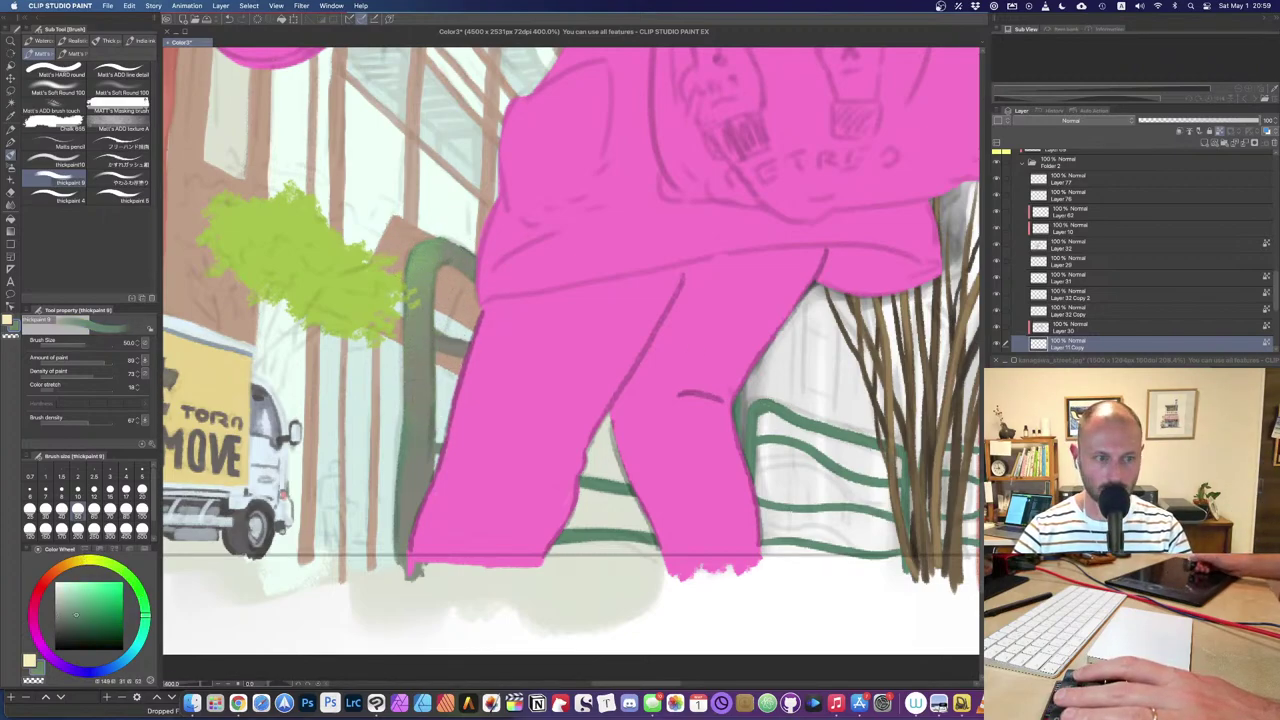
Step: Paint lighter green highlights on the railing's curved top, the bars between the legs and the thick post at brush size 20
{"action": "left_click_drag", "start_coordinate": [73, 612], "coordinate": [70, 608]}
{"action": "key", "text": "["}
{"action": "key", "text": "["}
{"action": "mouse_move", "coordinate": [425, 242]}
{"action": "left_mouse_down"}
{"action": "mouse_move", "coordinate": [446, 237]}
{"action": "mouse_move", "coordinate": [464, 256]}
{"action": "left_mouse_up"}
{"action": "key", "text": "bracketleft"}
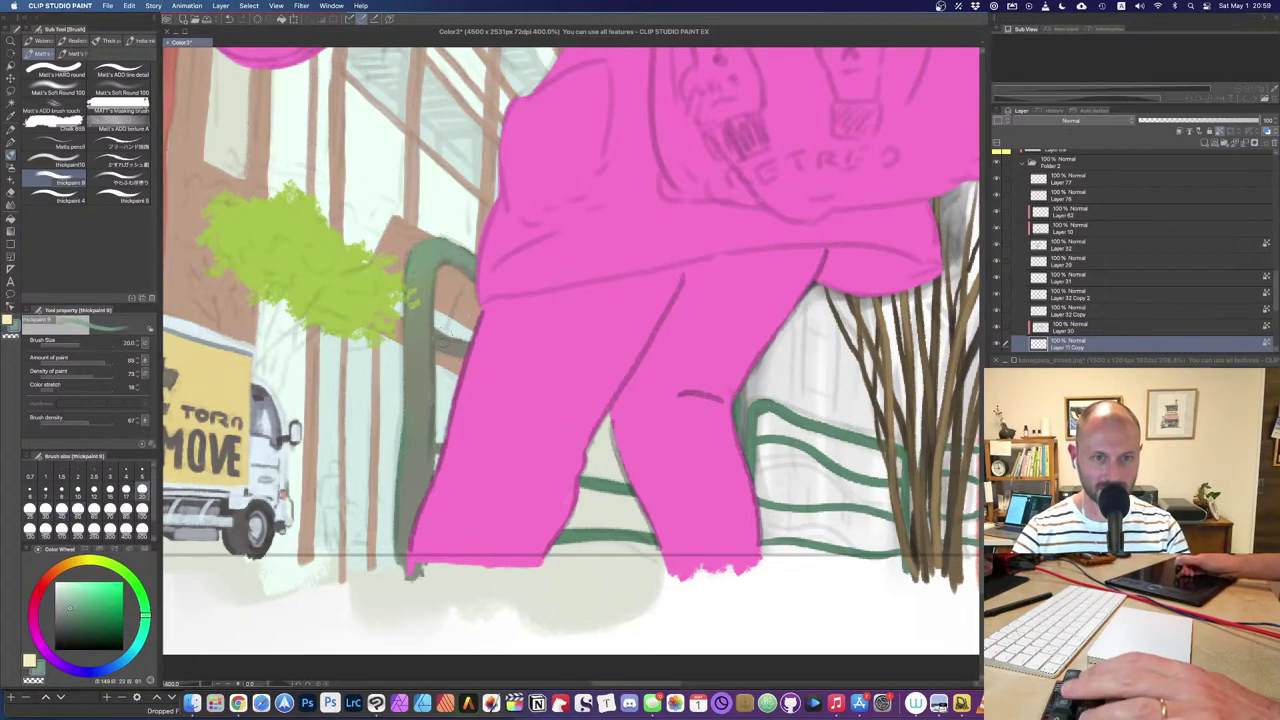
{"action": "left_click_drag", "start_coordinate": [580, 479], "coordinate": [632, 495]}
{"action": "mouse_move", "coordinate": [558, 537]}
{"action": "left_mouse_down"}
{"action": "mouse_move", "coordinate": [651, 538]}
{"action": "mouse_move", "coordinate": [638, 539]}
{"action": "left_mouse_up"}
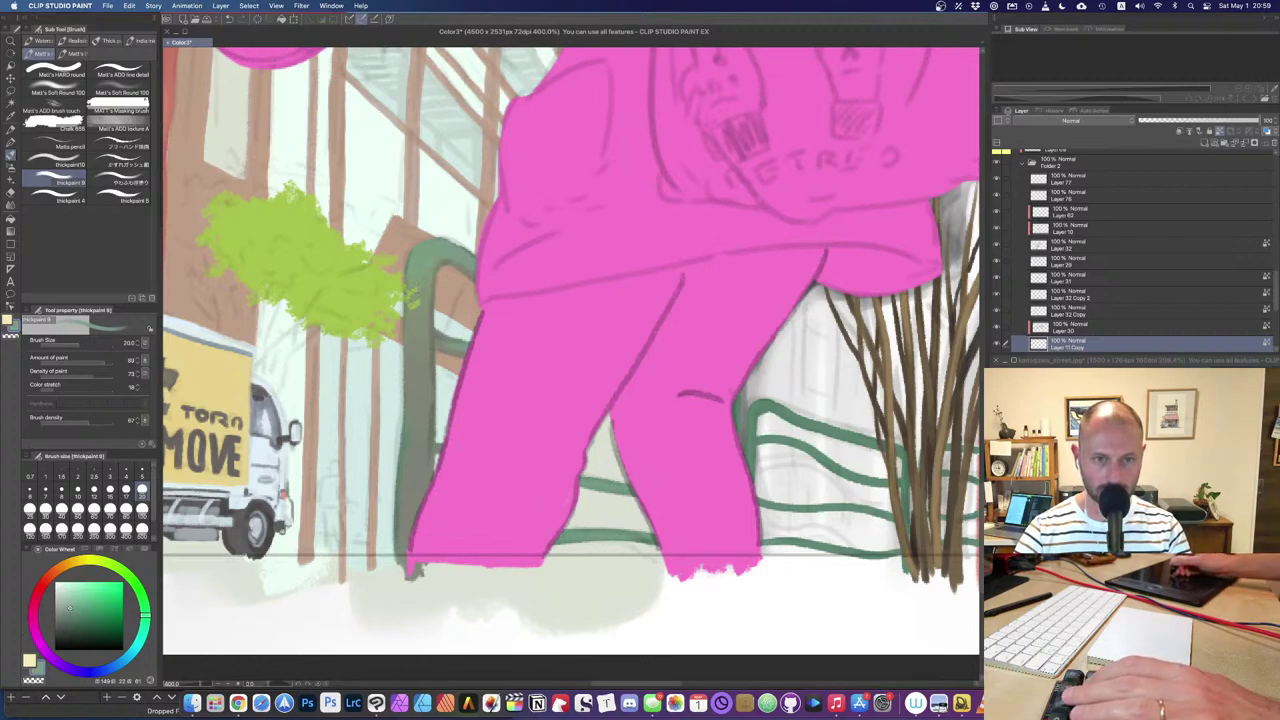
{"action": "left_click_drag", "start_coordinate": [416, 424], "coordinate": [414, 464]}
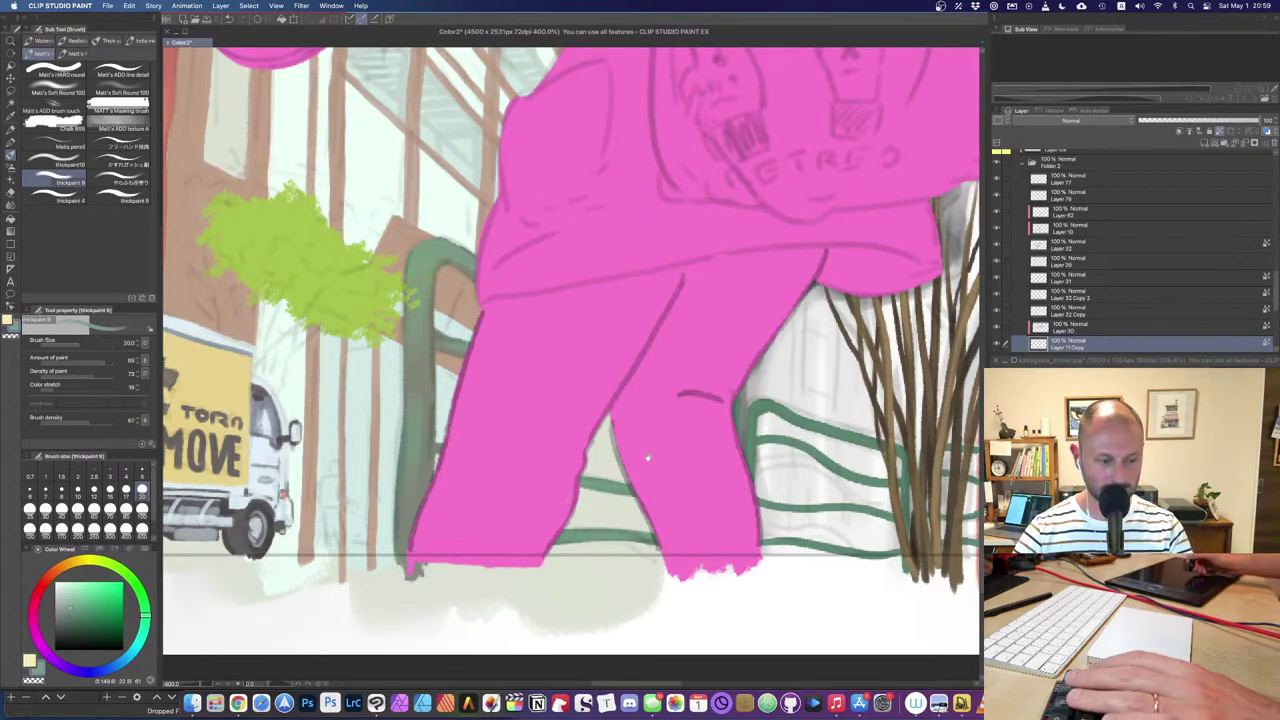
Step: Glaze a darker green over the thick railing post and the lower bars around the figure's legs at brush size 100
{"action": "left_click_drag", "start_coordinate": [648, 457], "coordinate": [484, 455]}
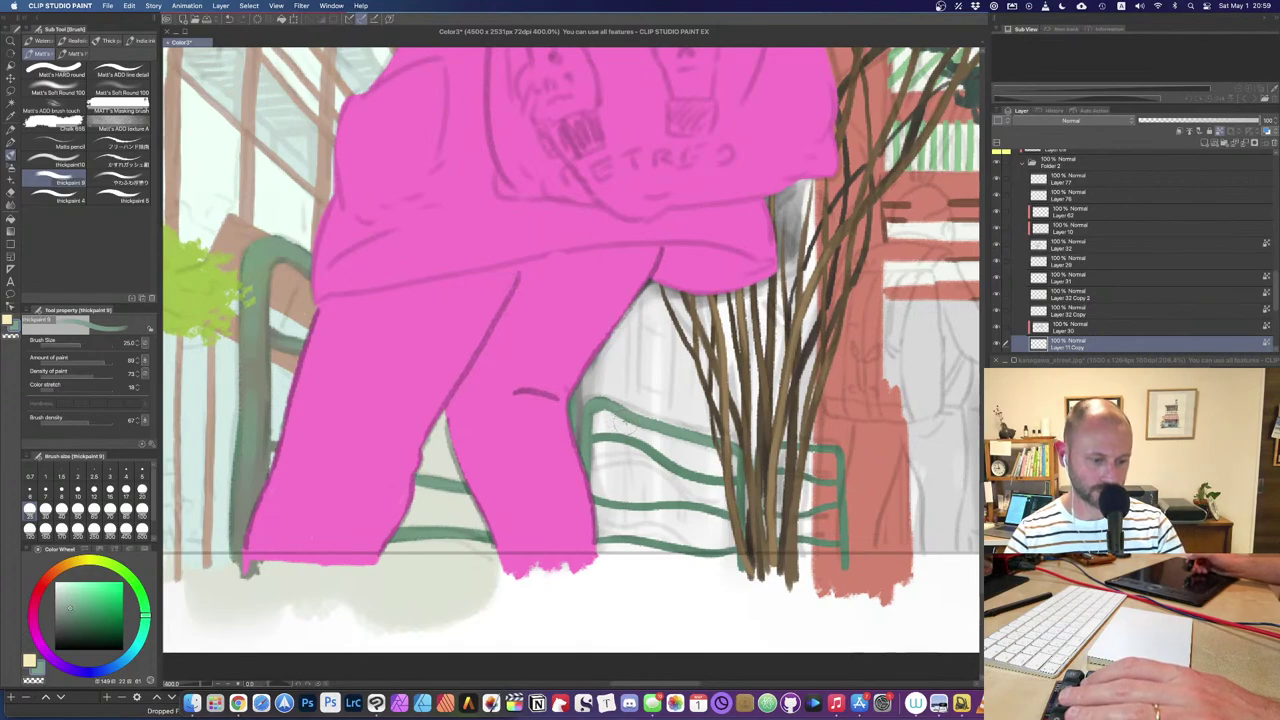
{"action": "key", "text": "bracketright"}
{"action": "key", "text": "bracketright"}
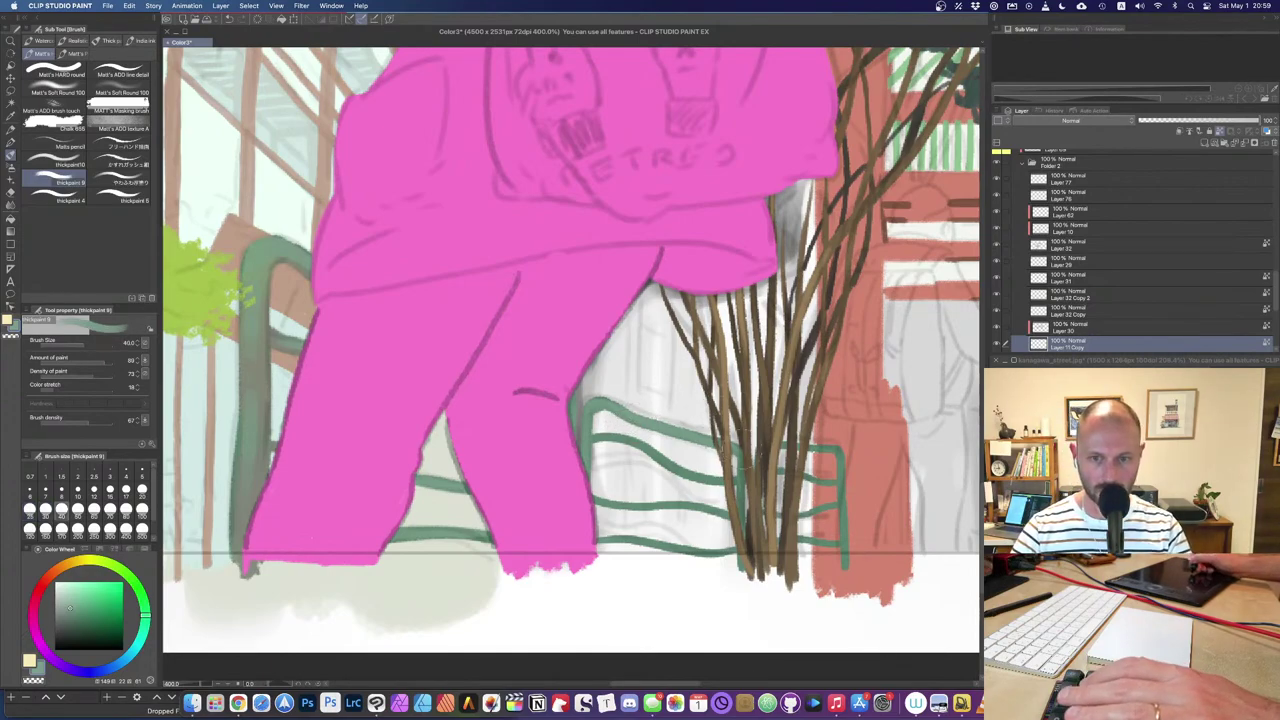
{"action": "key", "text": "bracketright"}
{"action": "key", "text": "bracketright"}
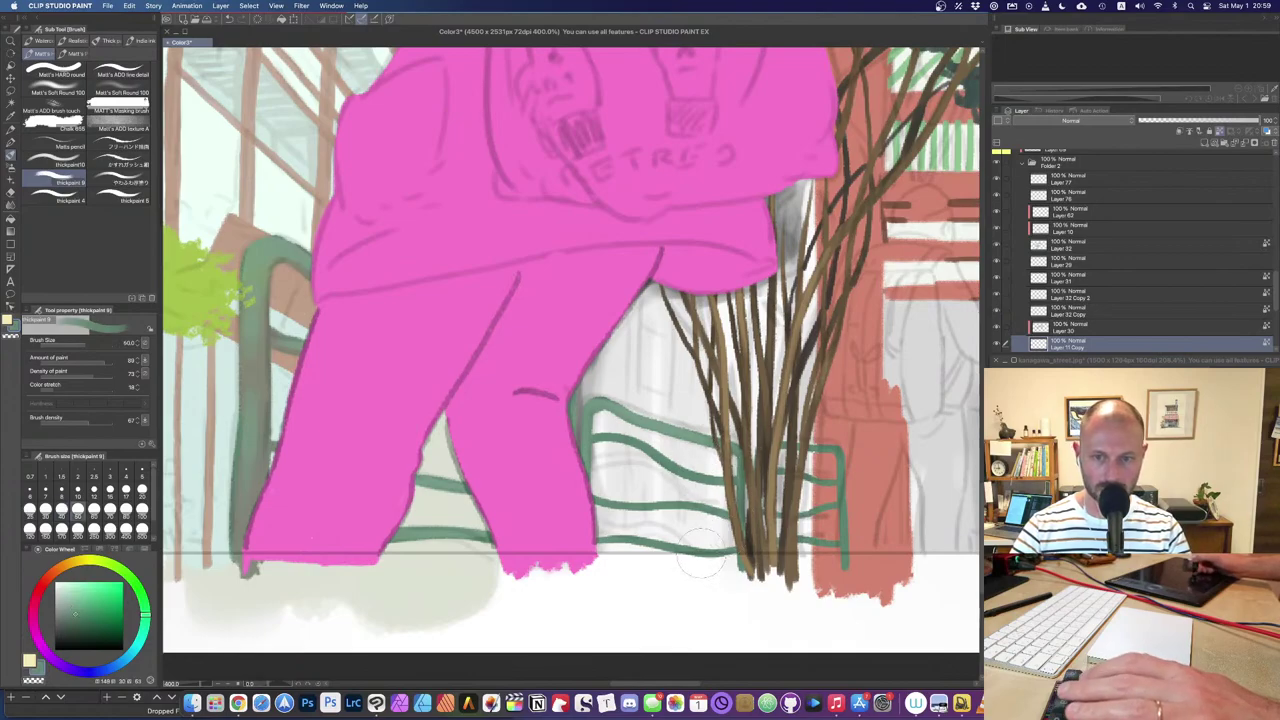
{"action": "scroll", "coordinate": [700, 553], "scroll_direction": "down", "scroll_amount": 16}
{"action": "scroll", "coordinate": [700, 553], "scroll_direction": "up", "scroll_amount": 5}
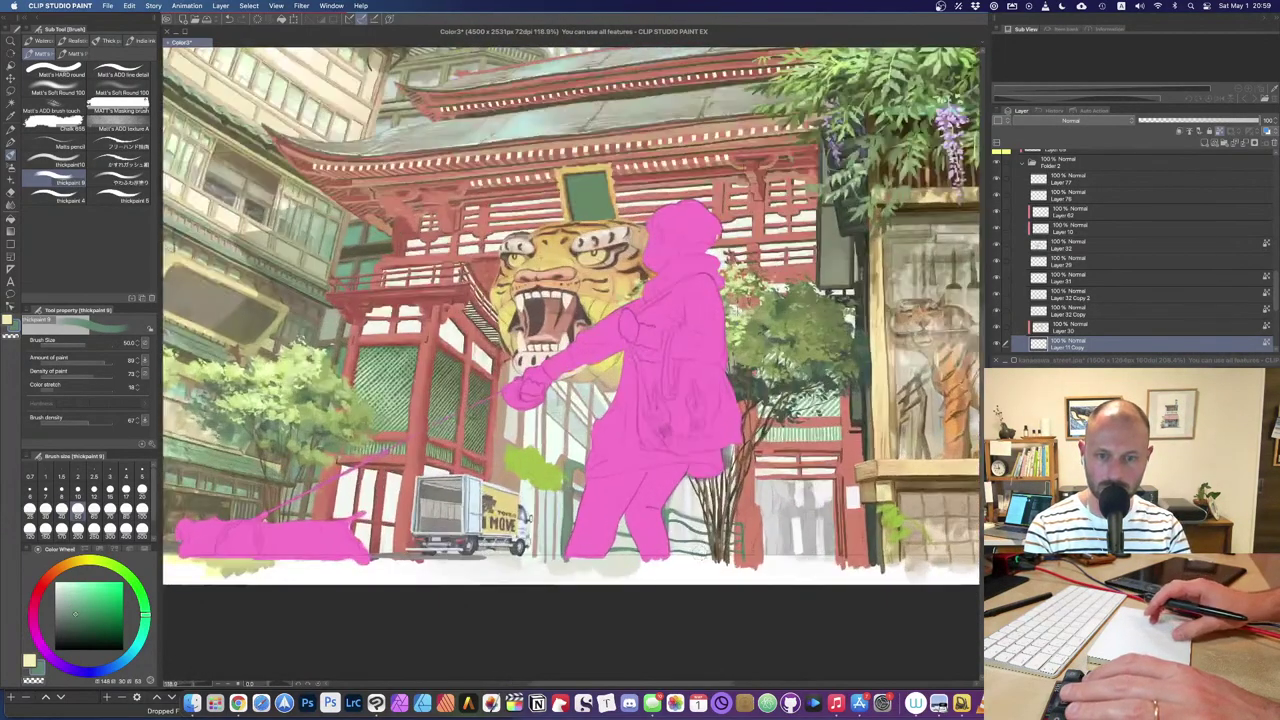
{"action": "key", "text": "bracketright"}
{"action": "key", "text": "bracketright"}
{"action": "key", "text": "bracketright"}
{"action": "key", "text": "bracketright"}
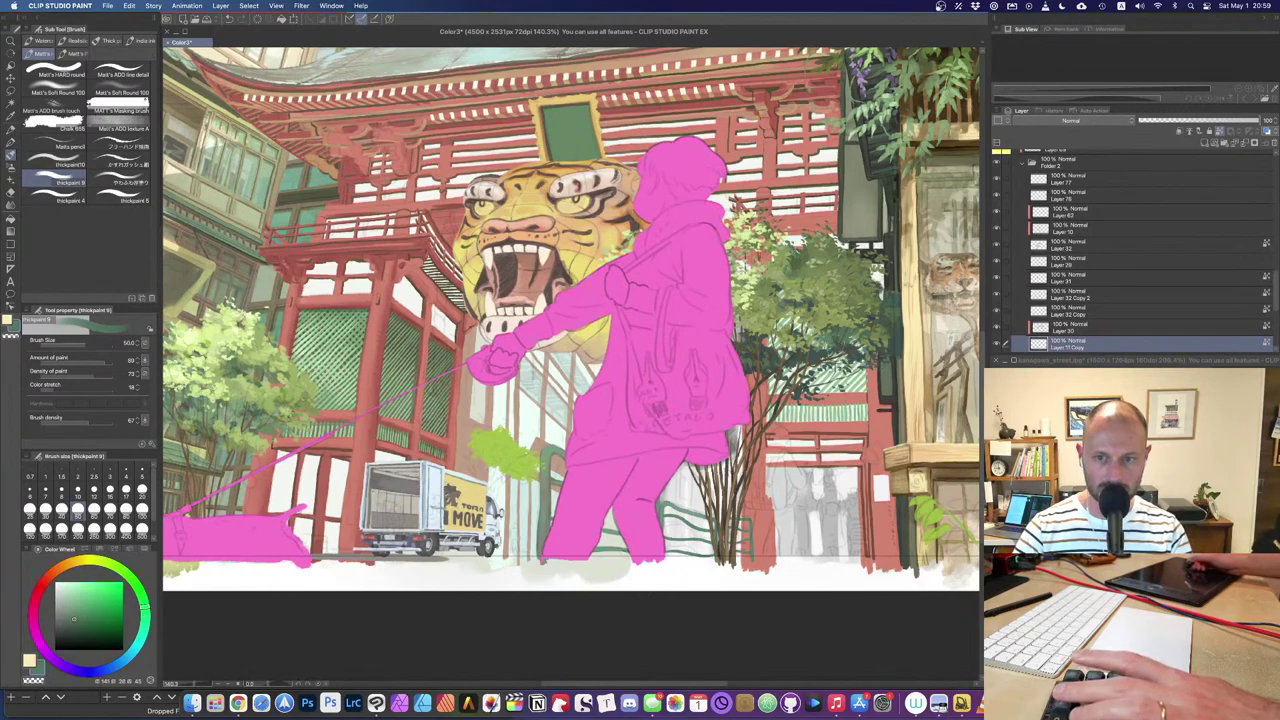
{"action": "left_click_drag", "start_coordinate": [558, 452], "coordinate": [545, 530]}
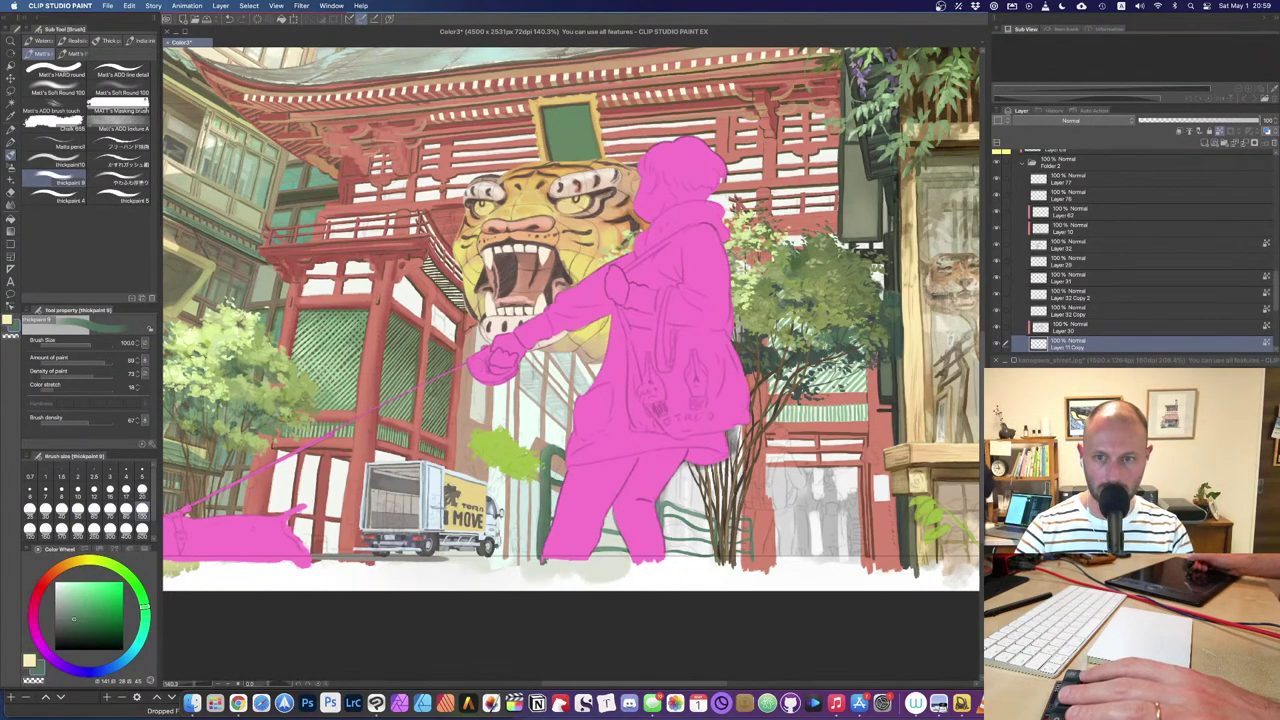
{"action": "mouse_move", "coordinate": [600, 549]}
{"action": "left_mouse_down"}
{"action": "mouse_move", "coordinate": [702, 513]}
{"action": "mouse_move", "coordinate": [698, 545]}
{"action": "left_mouse_up"}
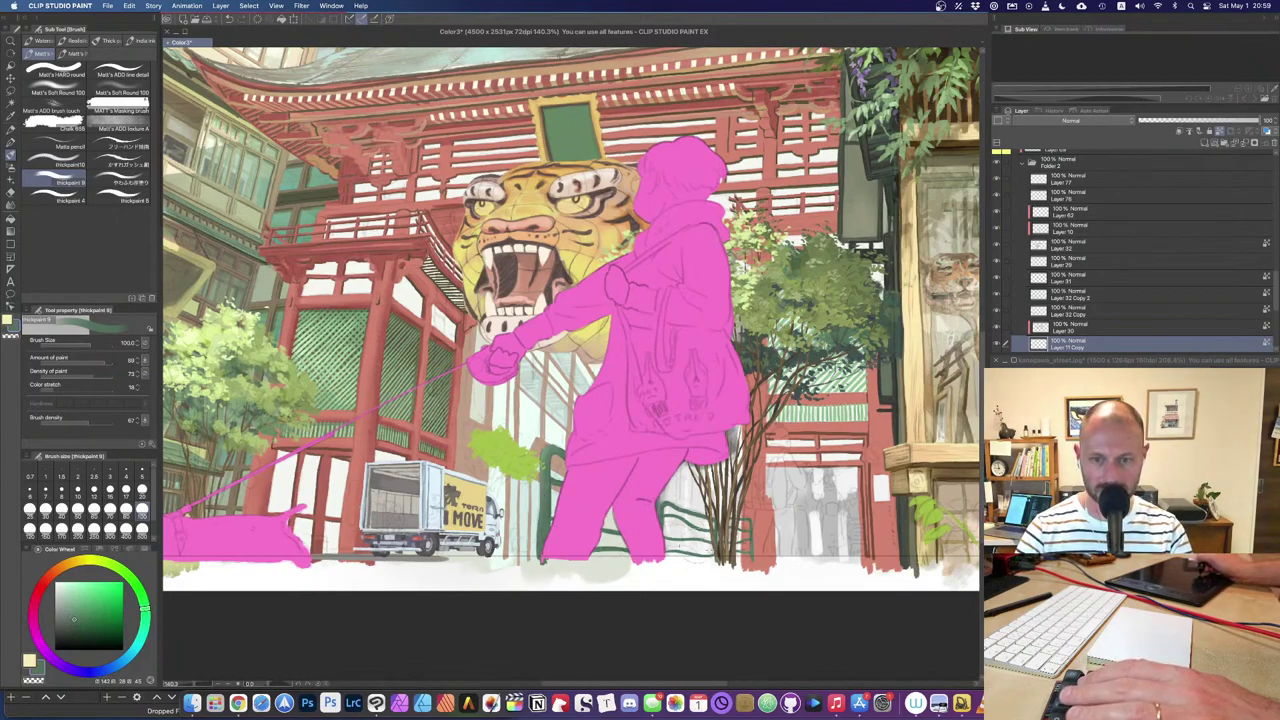
Step: Show the Multiply shading of Layer 33 and move Layer 11 Copy out of the gate folder to just below Layer 12
{"action": "scroll", "coordinate": [740, 577], "scroll_direction": "up", "scroll_amount": 3}
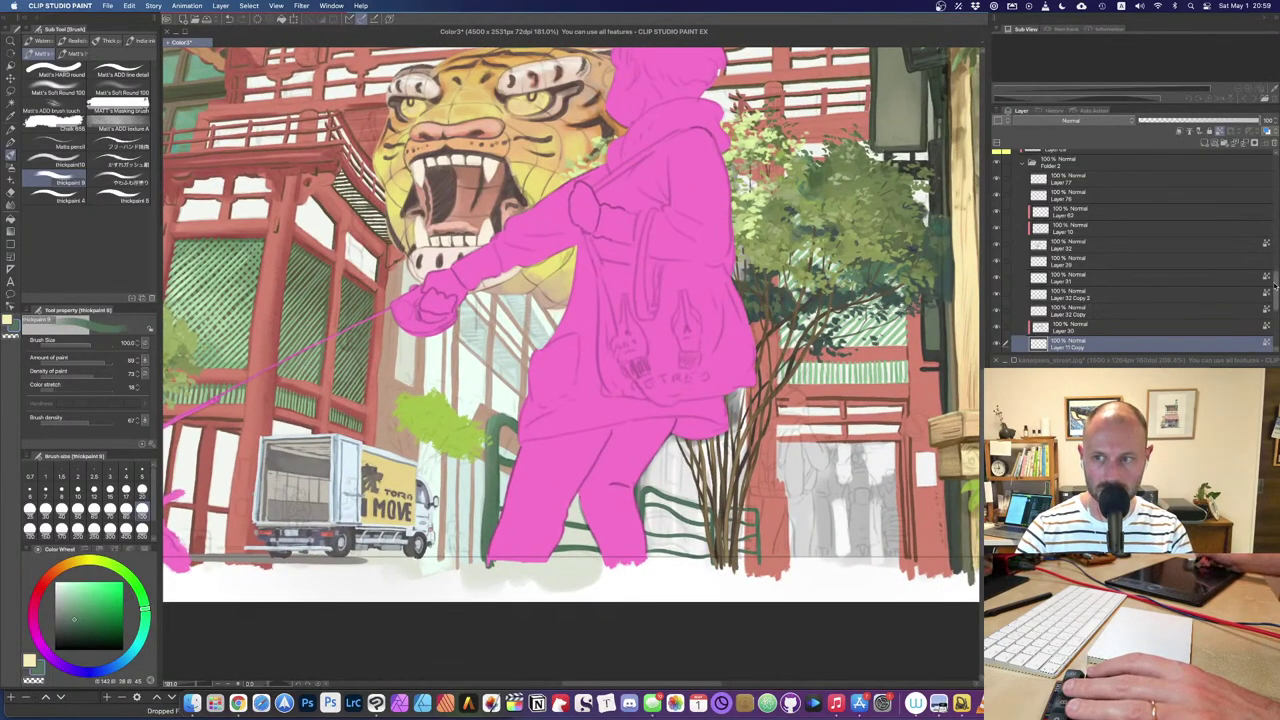
{"action": "scroll", "coordinate": [1102, 263], "scroll_direction": "up", "scroll_amount": 4}
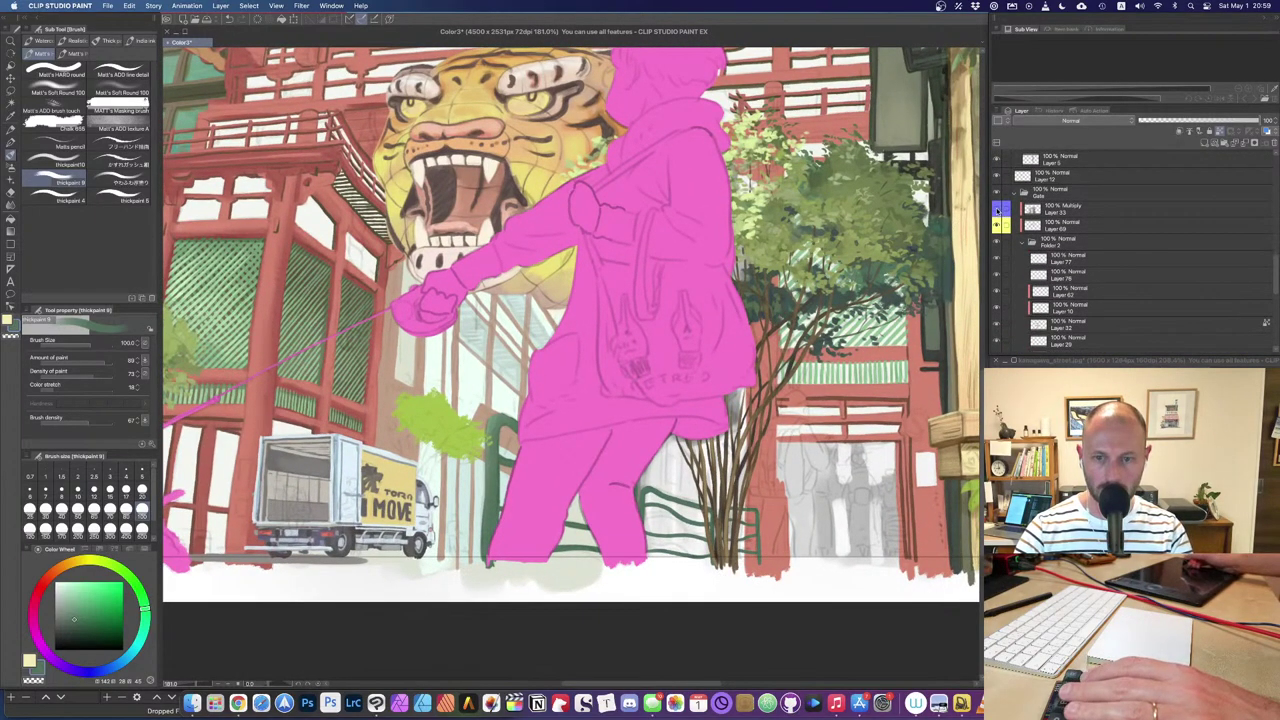
{"action": "left_click", "coordinate": [995, 223]}
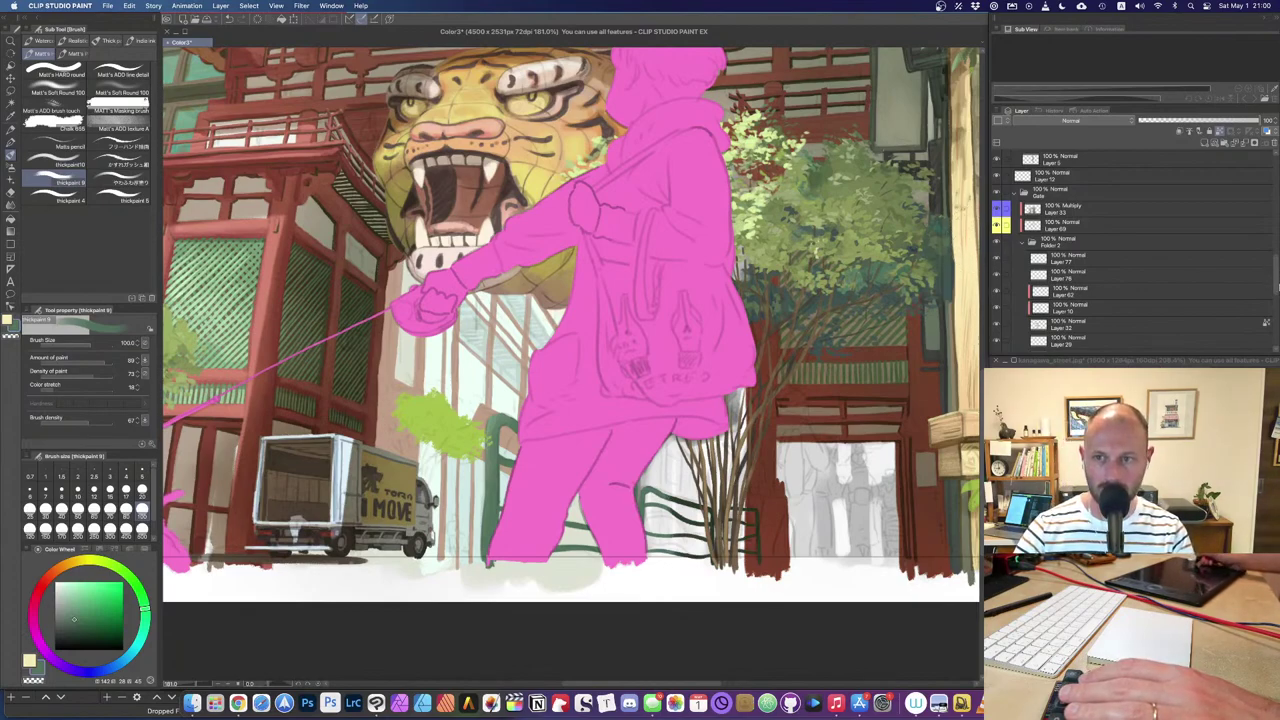
{"action": "scroll", "coordinate": [1270, 290], "scroll_direction": "down", "scroll_amount": 3}
{"action": "left_click_drag", "start_coordinate": [1047, 342], "coordinate": [1062, 172]}
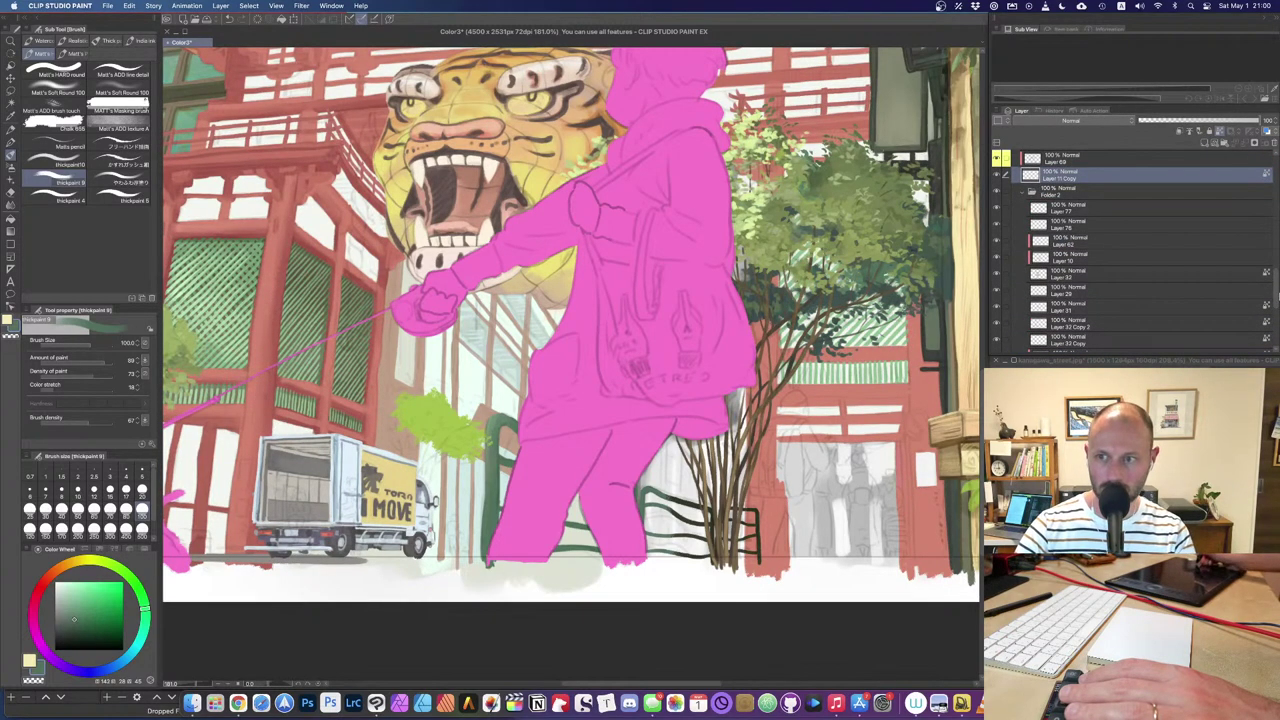
{"action": "scroll", "coordinate": [1229, 272], "scroll_direction": "up", "scroll_amount": 4}
{"action": "left_click_drag", "start_coordinate": [1033, 278], "coordinate": [1033, 228]}
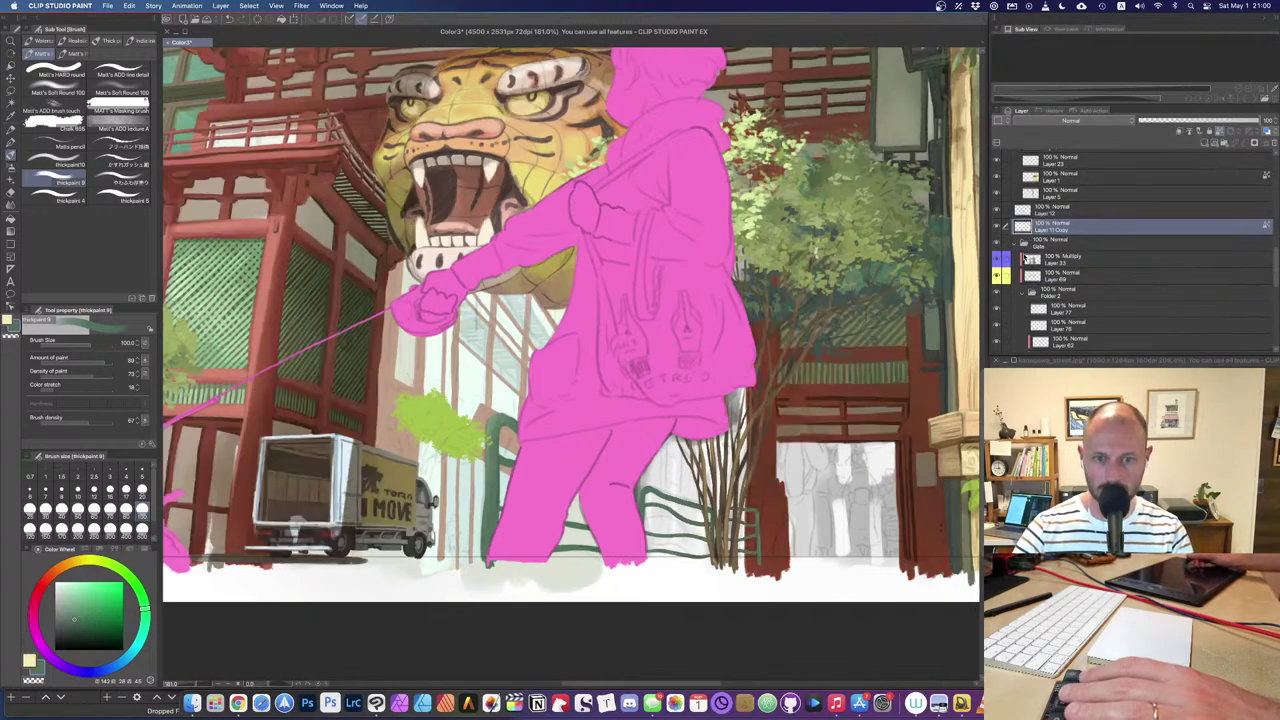
Step: Sample a very dark green and darken the railing's end post and the bars beside the tree stems
{"action": "left_click", "coordinate": [756, 512], "text": "alt"}
{"action": "left_click_drag", "start_coordinate": [756, 508], "coordinate": [760, 561]}
{"action": "left_click_drag", "start_coordinate": [714, 510], "coordinate": [674, 529]}
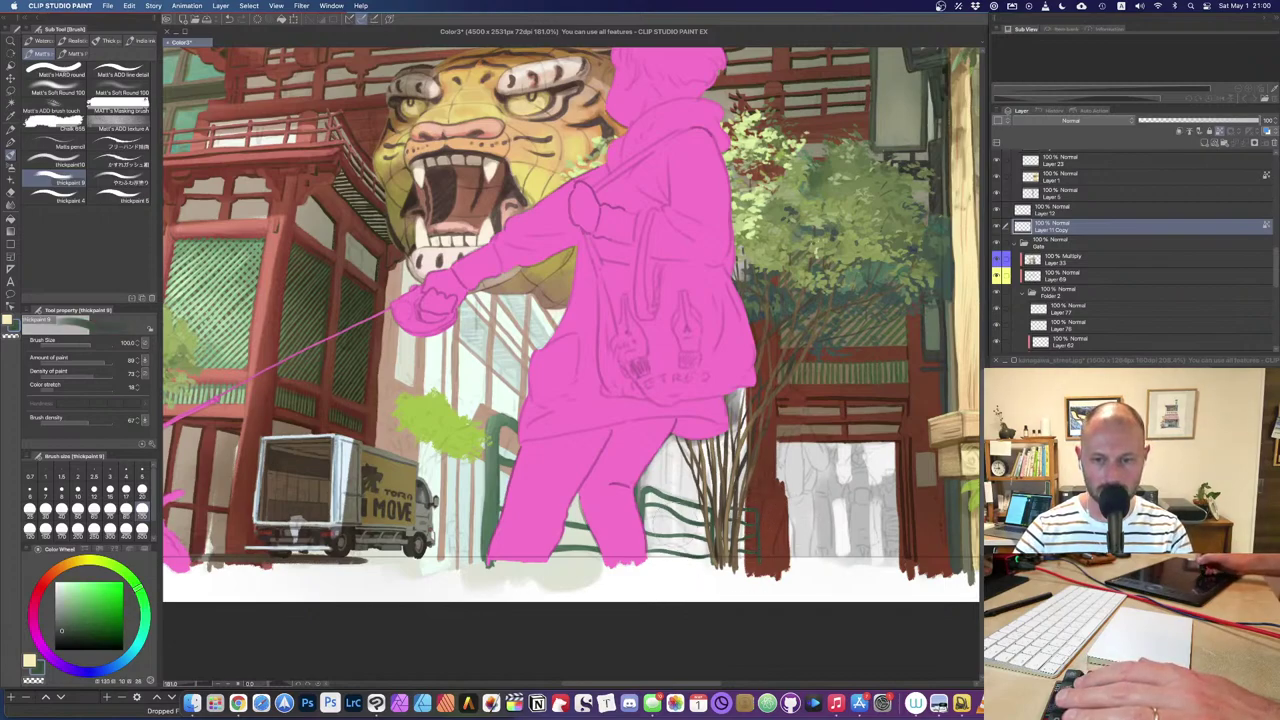
{"action": "key", "text": "bracketright"}
{"action": "key", "text": "bracketright"}
{"action": "mouse_move", "coordinate": [494, 455]}
{"action": "left_mouse_down"}
{"action": "mouse_move", "coordinate": [494, 564]}
{"action": "mouse_move", "coordinate": [495, 488]}
{"action": "left_mouse_up"}
{"action": "left_click_drag", "start_coordinate": [556, 547], "coordinate": [600, 550]}
{"action": "left_click_drag", "start_coordinate": [642, 510], "coordinate": [658, 490]}
{"action": "key", "text": "super+z"}
{"action": "key", "text": "super+z"}
{"action": "key", "text": "super+z"}
Step: Darken the lowest railing bar between the figure's legs with the very dark green
{"action": "left_click_drag", "start_coordinate": [564, 547], "coordinate": [592, 548]}
{"action": "key", "text": "bracketleft"}
{"action": "scroll", "coordinate": [448, 428], "scroll_direction": "down", "scroll_amount": 2}
{"action": "scroll", "coordinate": [448, 428], "scroll_direction": "up", "scroll_amount": 2}
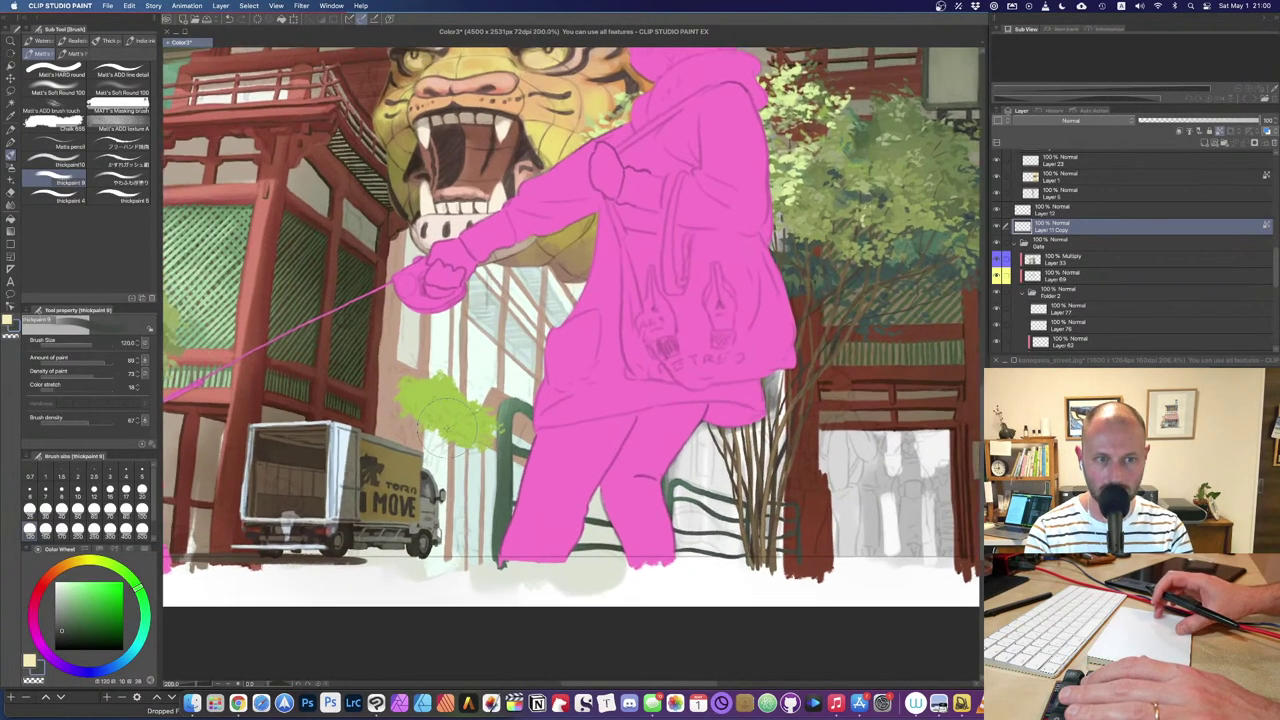
Step: Choose a slightly lighter, muted green and paint along the outer edge of the thick railing post at brush size 20
{"action": "scroll", "coordinate": [446, 424], "scroll_direction": "up", "scroll_amount": 5}
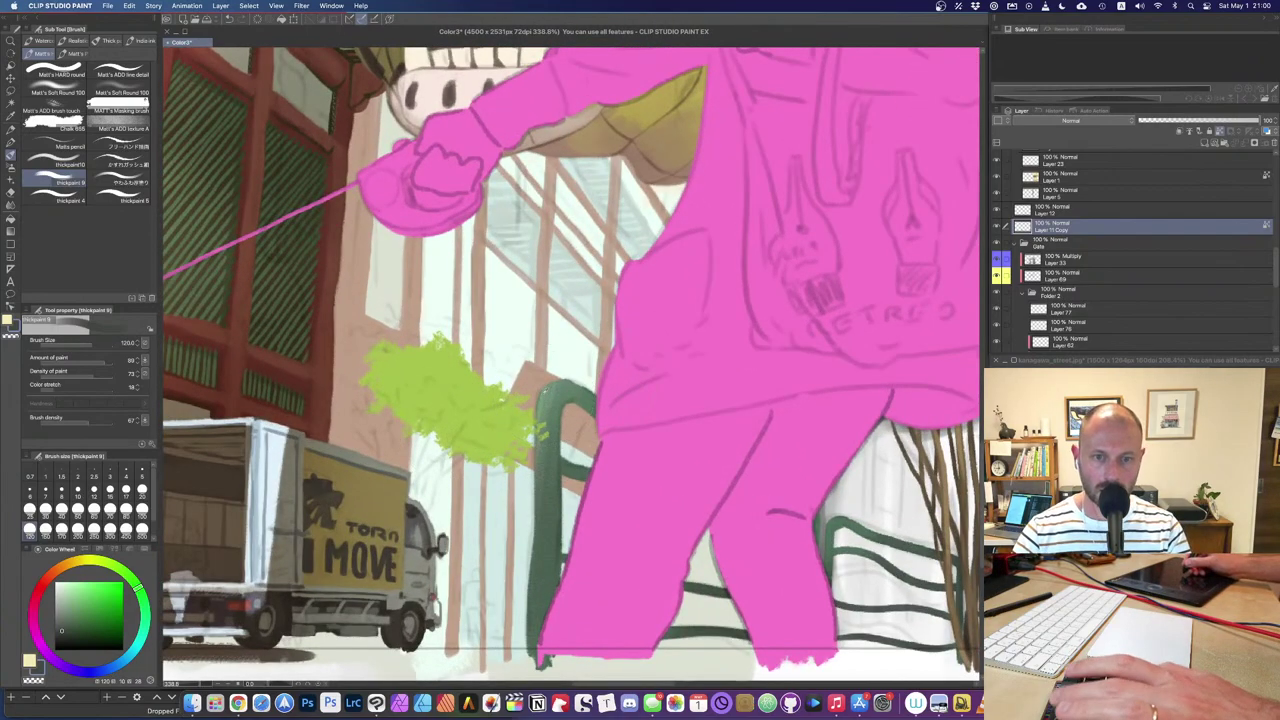
{"action": "key", "text": "bracketleft"}
{"action": "key", "text": "bracketleft"}
{"action": "key", "text": "bracketleft"}
{"action": "key", "text": "bracketleft"}
{"action": "key", "text": "bracketleft"}
{"action": "key", "text": "bracketleft"}
{"action": "key", "text": "bracketleft"}
{"action": "key", "text": "bracketleft"}
{"action": "key", "text": "bracketleft"}
{"action": "key", "text": "bracketleft"}
{"action": "left_click_drag", "start_coordinate": [70, 608], "coordinate": [70, 617]}
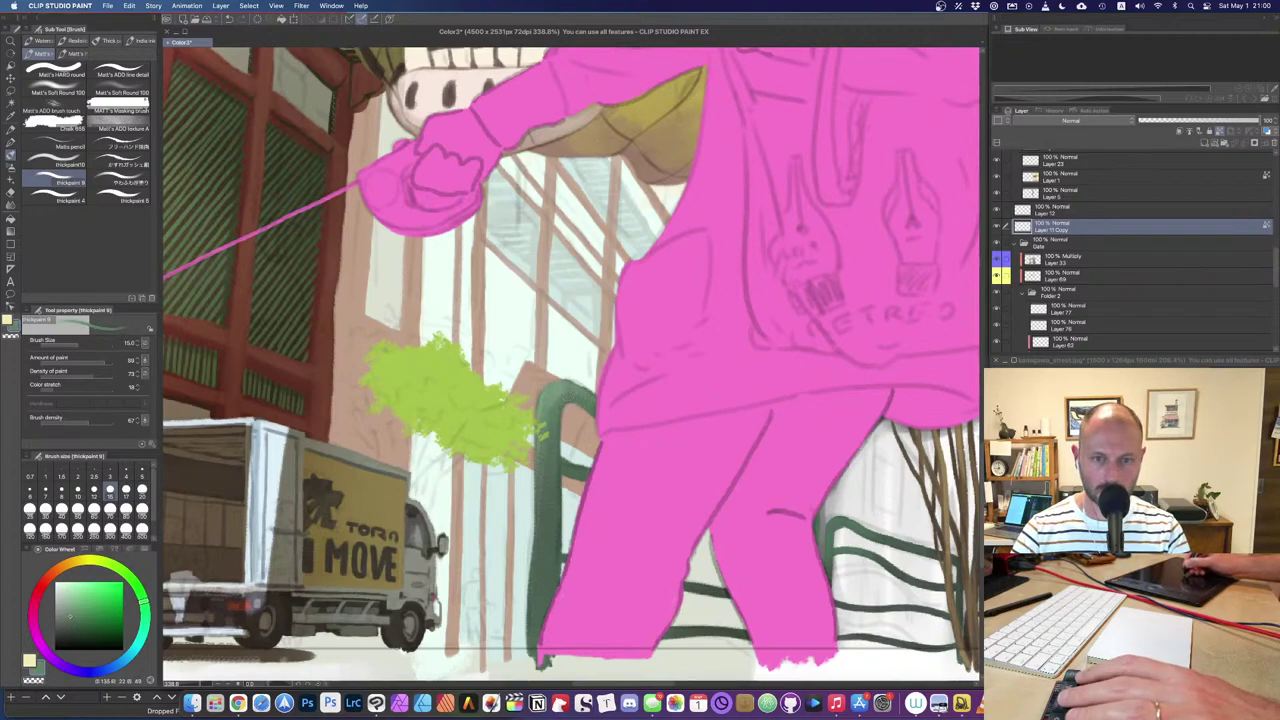
{"action": "key", "text": "bracketright"}
{"action": "key", "text": "bracketright"}
{"action": "left_click_drag", "start_coordinate": [540, 395], "coordinate": [541, 500]}
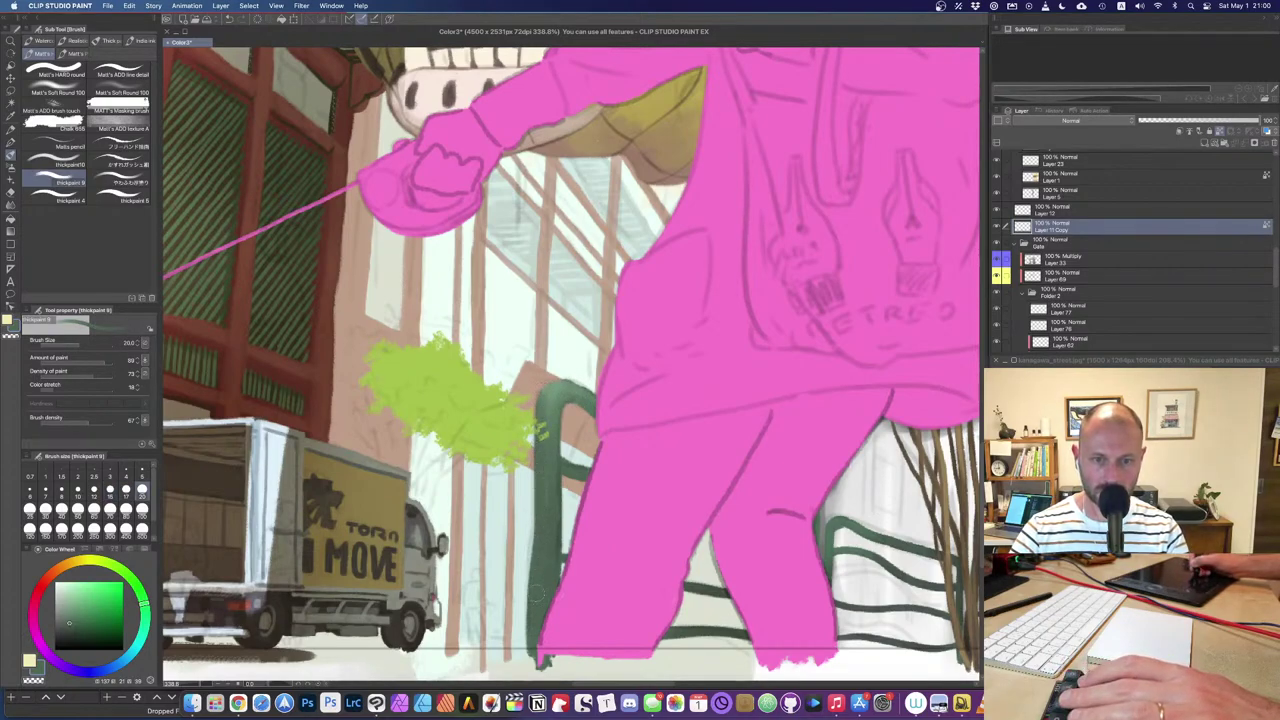
Step: Add a sampled lighter green highlight down the thick post and its curved top at size 17, consulting the street reference photo
{"action": "left_click", "coordinate": [555, 412], "text": "alt"}
{"action": "key", "text": "bracketleft"}
{"action": "left_click_drag", "start_coordinate": [547, 400], "coordinate": [549, 445]}
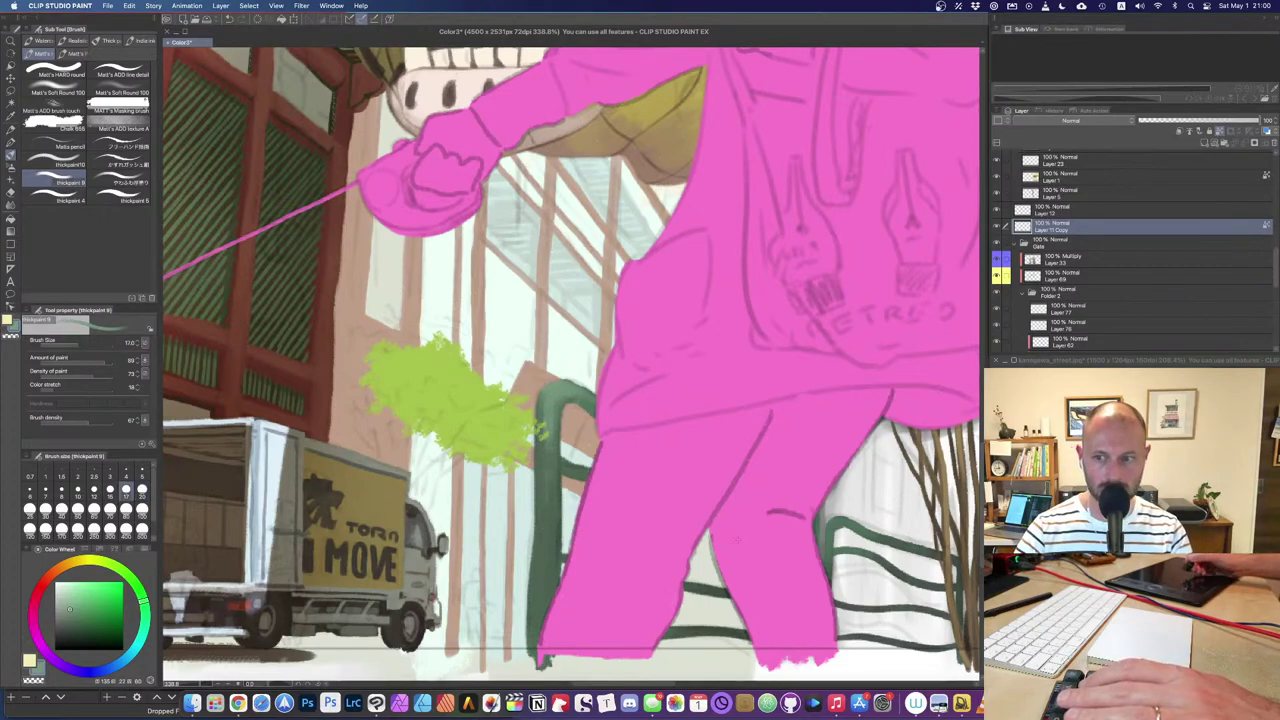
{"action": "left_click", "coordinate": [1130, 480]}
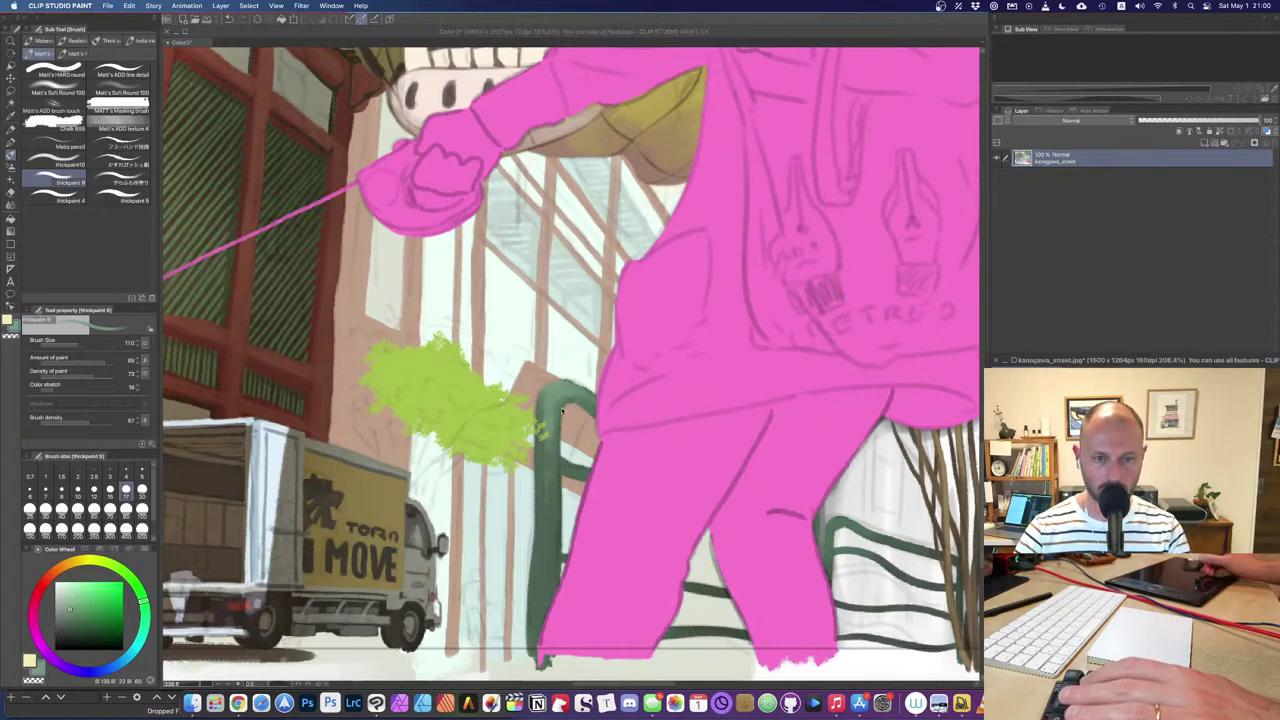
{"action": "left_click", "coordinate": [567, 390]}
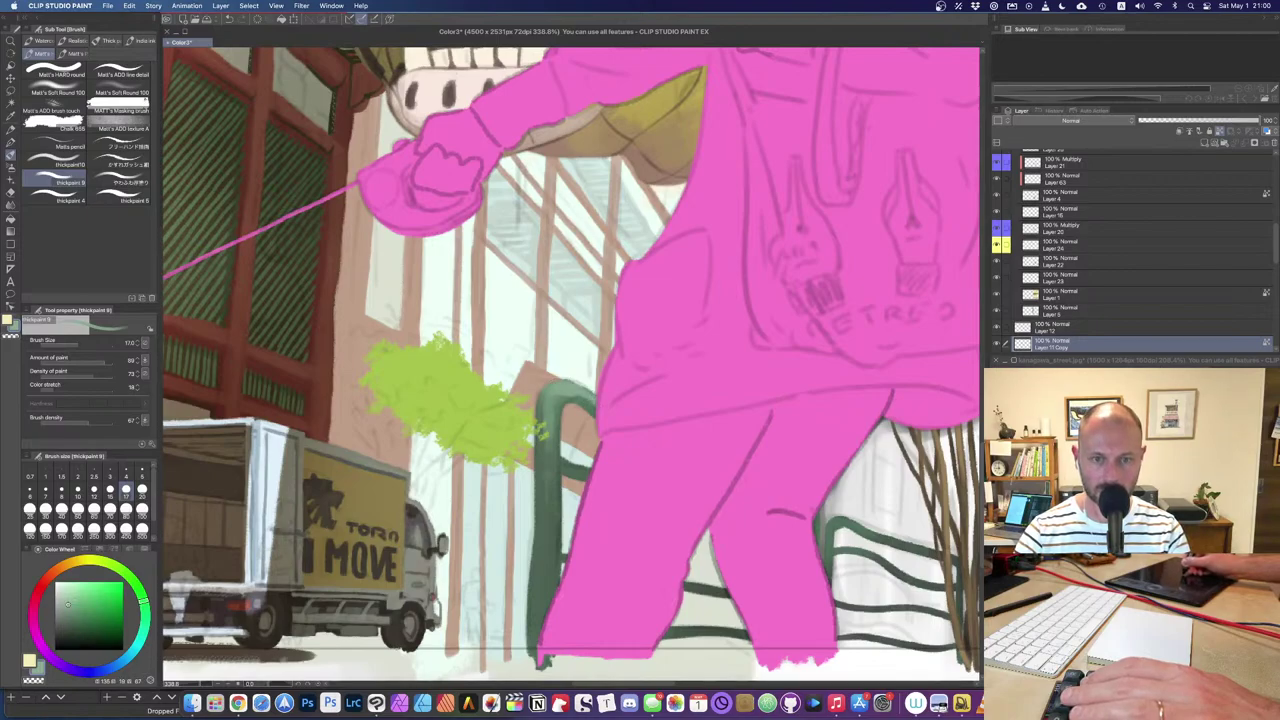
Step: Examine the wisteria-covered building, the tiger window display and the gate across the whole illustration
{"action": "scroll", "coordinate": [625, 399], "scroll_direction": "down", "scroll_amount": 5}
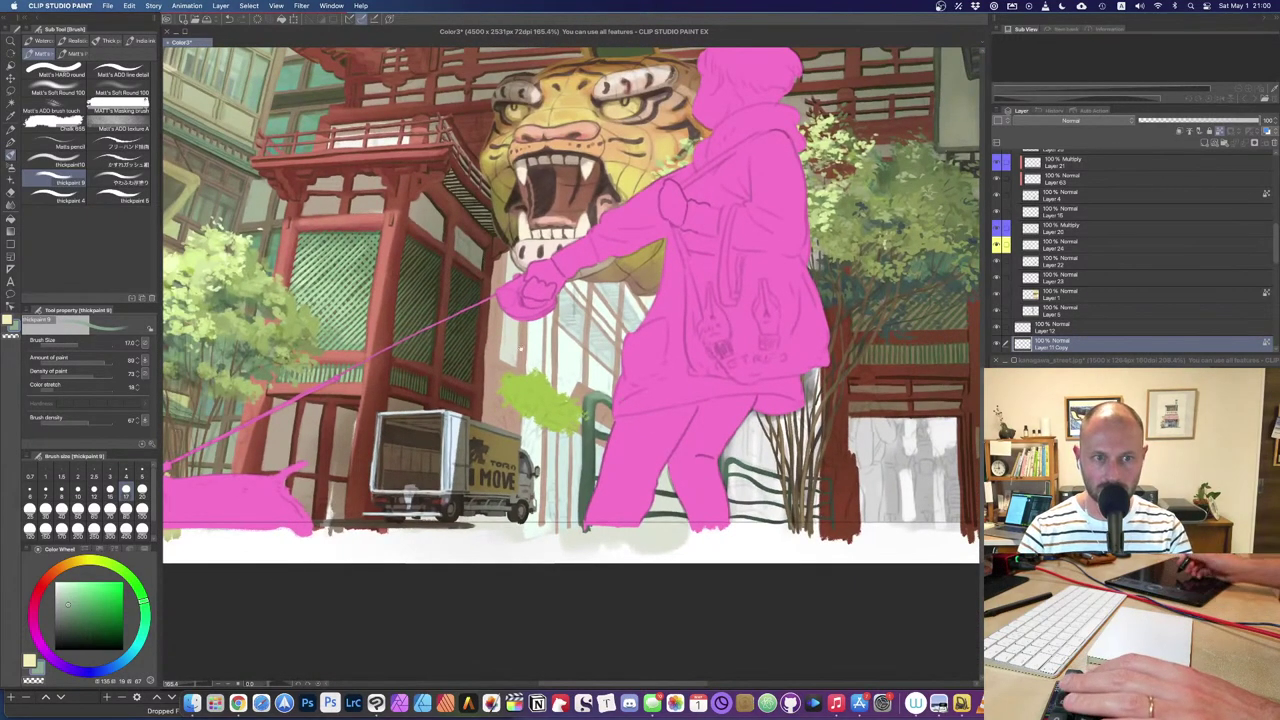
{"action": "left_click_drag", "start_coordinate": [521, 348], "coordinate": [130, 512]}
{"action": "left_click_drag", "start_coordinate": [678, 165], "coordinate": [508, 430]}
{"action": "left_click_drag", "start_coordinate": [868, 387], "coordinate": [681, 437]}
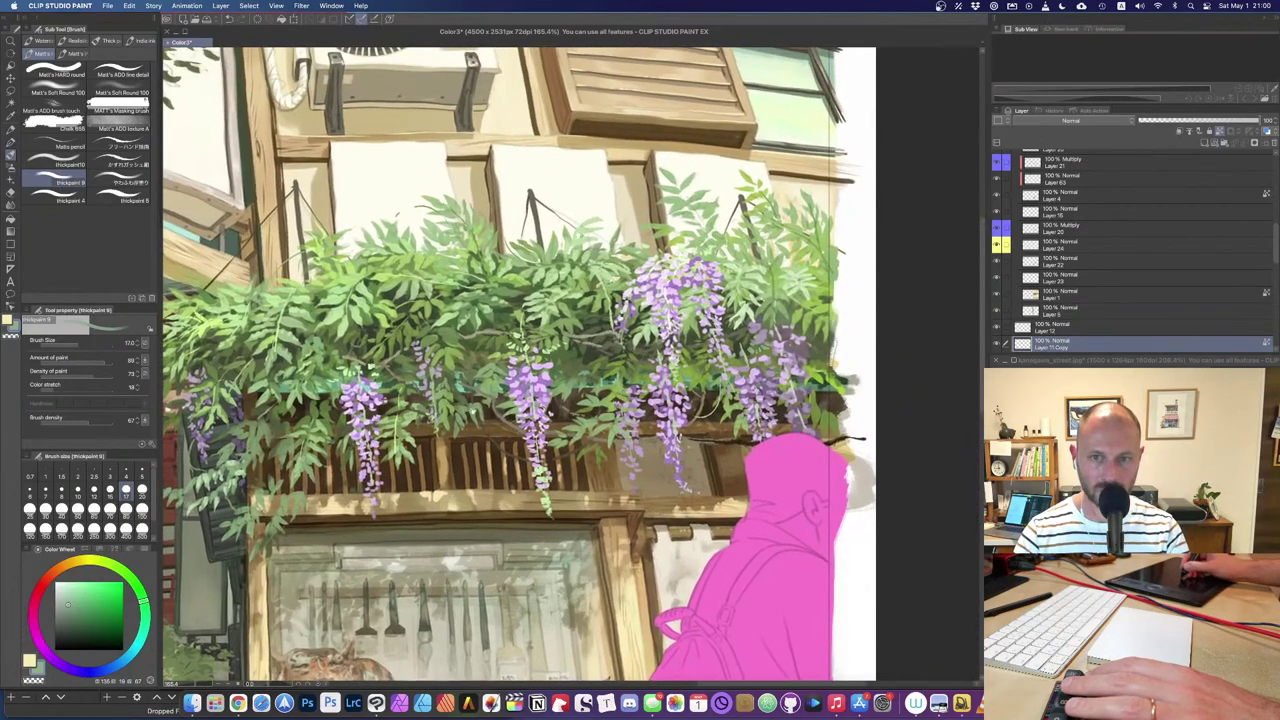
{"action": "scroll", "coordinate": [466, 414], "scroll_direction": "left", "scroll_amount": 5}
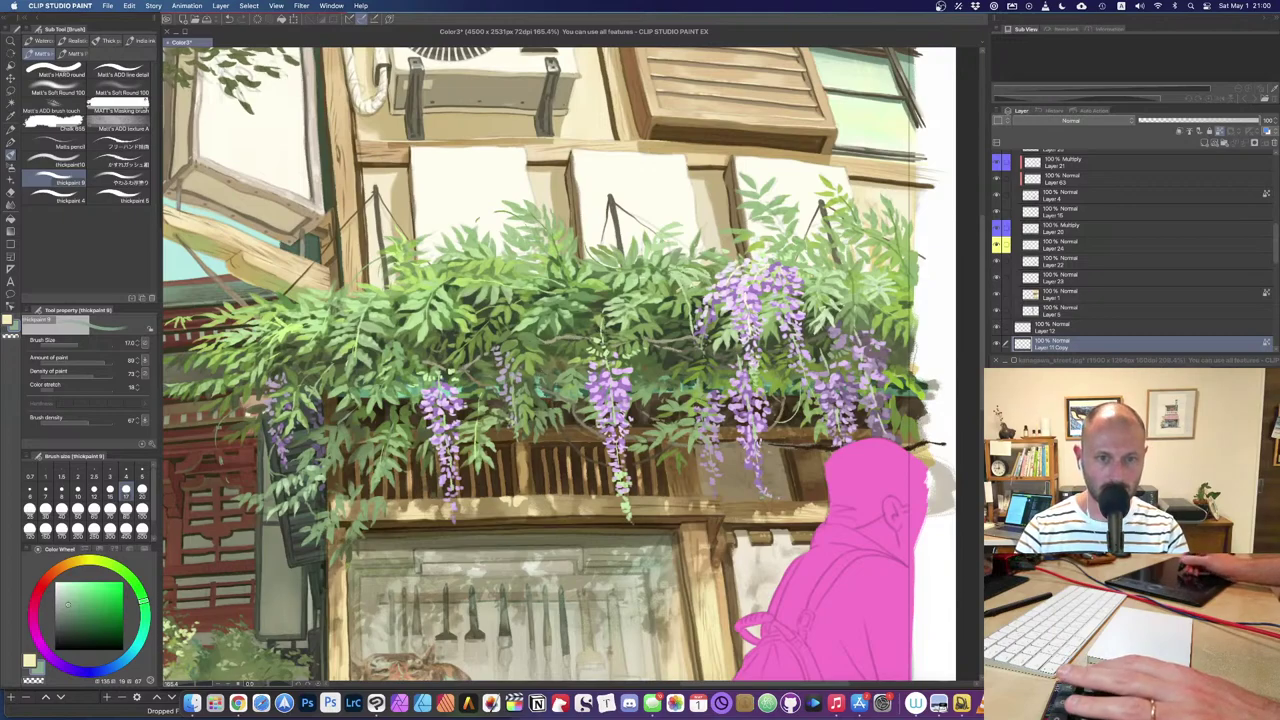
{"action": "left_click_drag", "start_coordinate": [400, 510], "coordinate": [837, 240]}
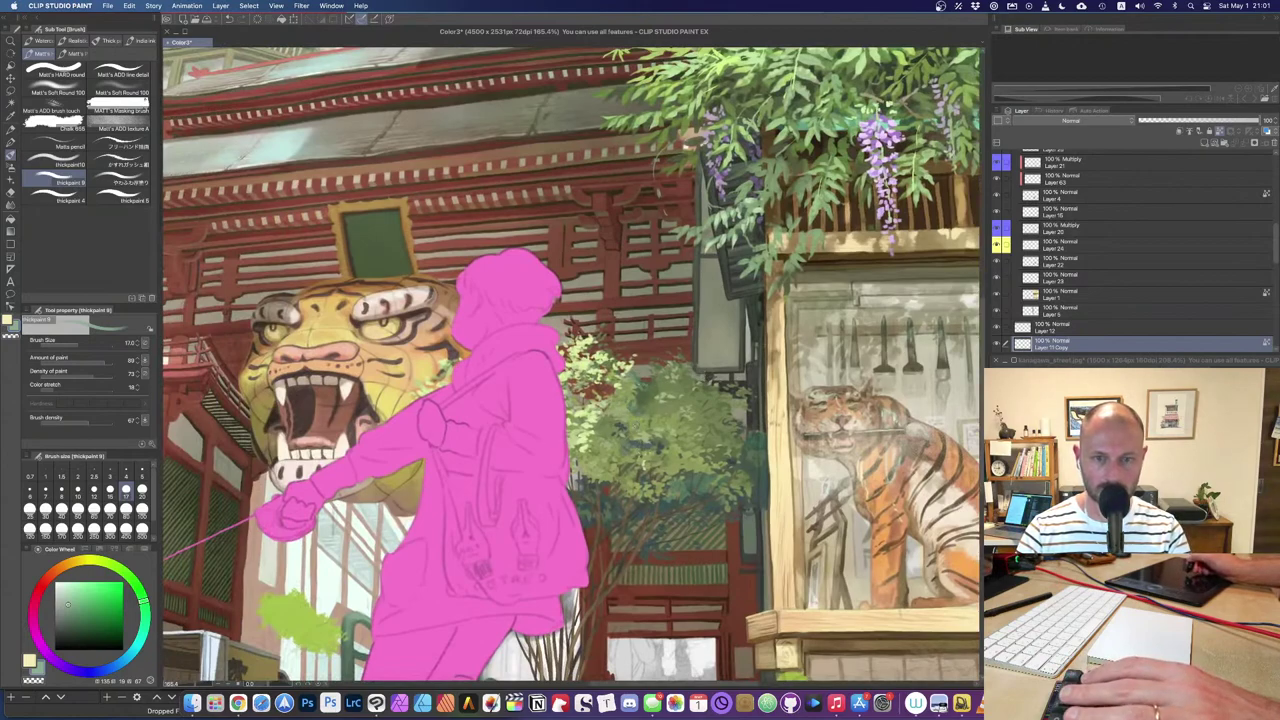
Step: Activate the layer holding the bright green bush patch between the moving truck and the green railing
{"action": "scroll", "coordinate": [574, 365], "scroll_direction": "down", "scroll_amount": 2}
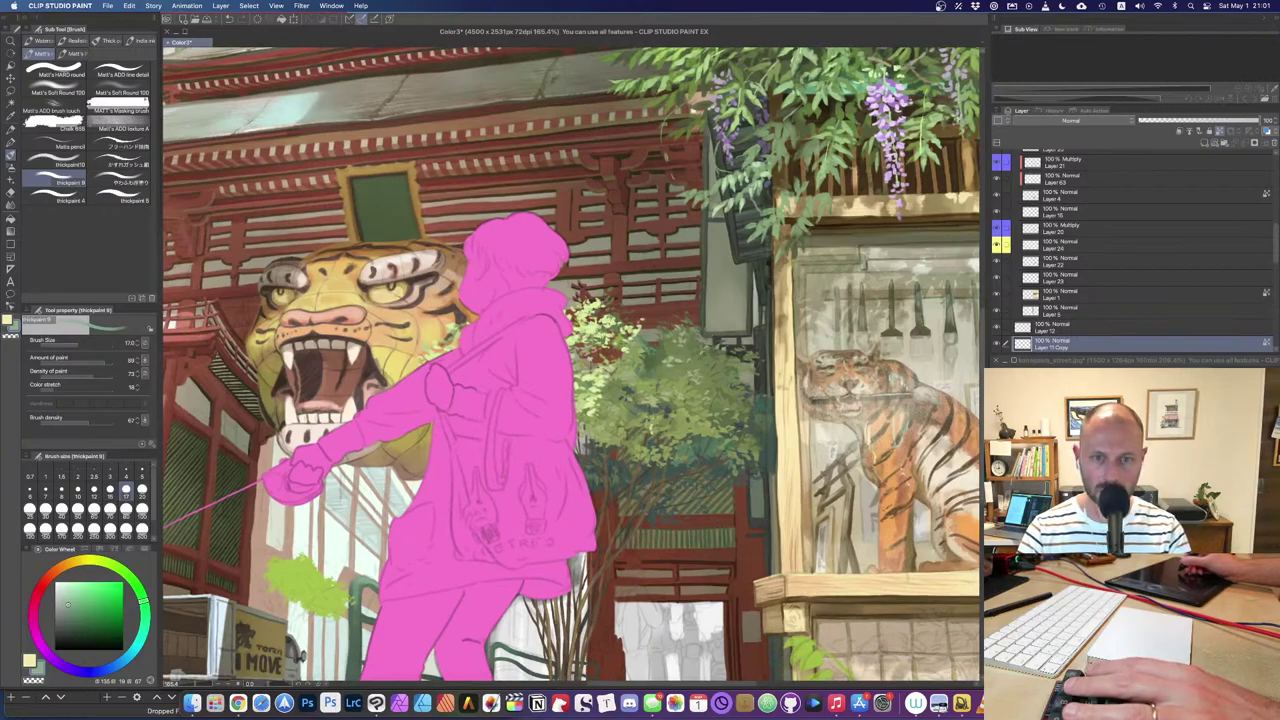
{"action": "left_click_drag", "start_coordinate": [537, 455], "coordinate": [737, 300]}
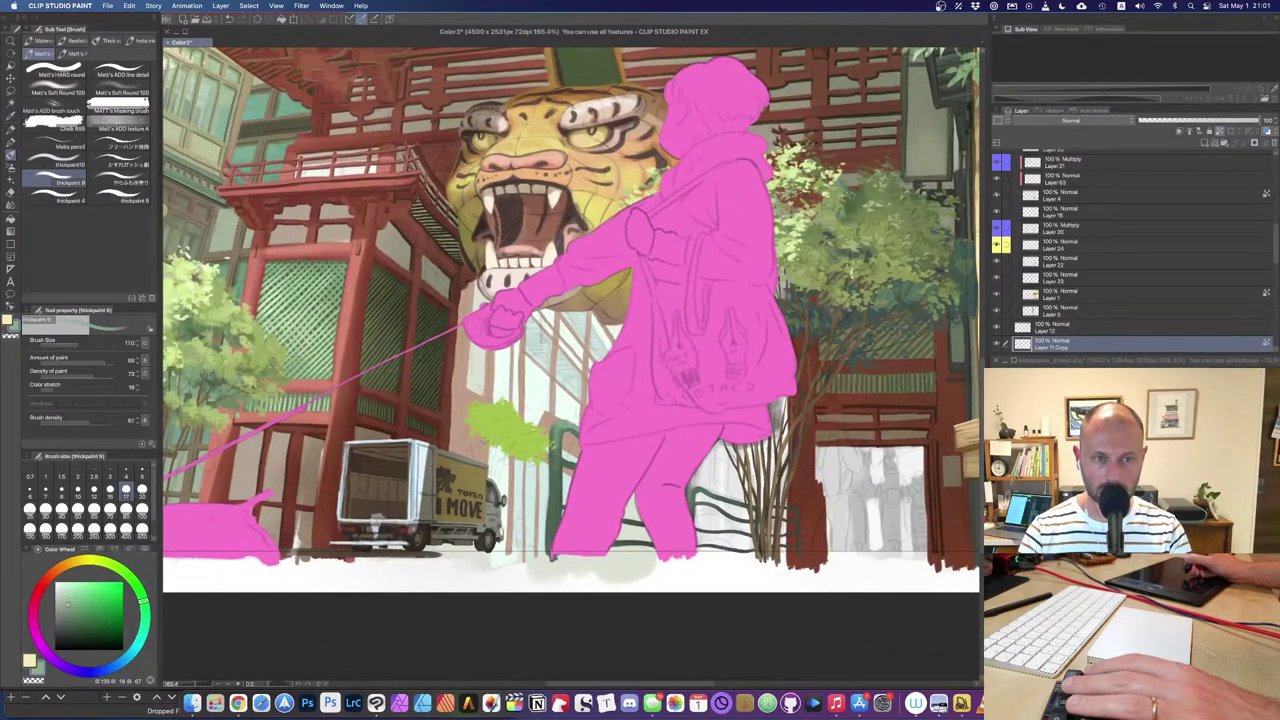
{"action": "left_click_drag", "start_coordinate": [484, 434], "coordinate": [558, 369]}
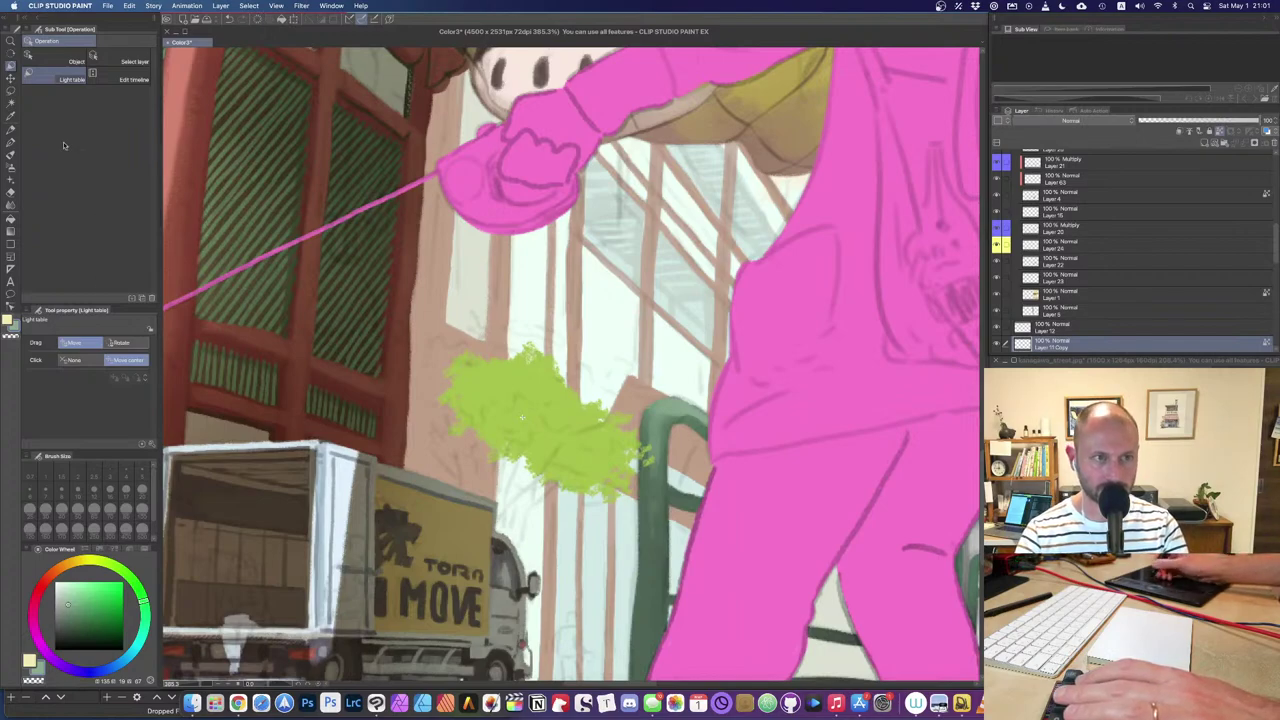
{"action": "left_click", "coordinate": [120, 62]}
{"action": "left_click", "coordinate": [491, 415]}
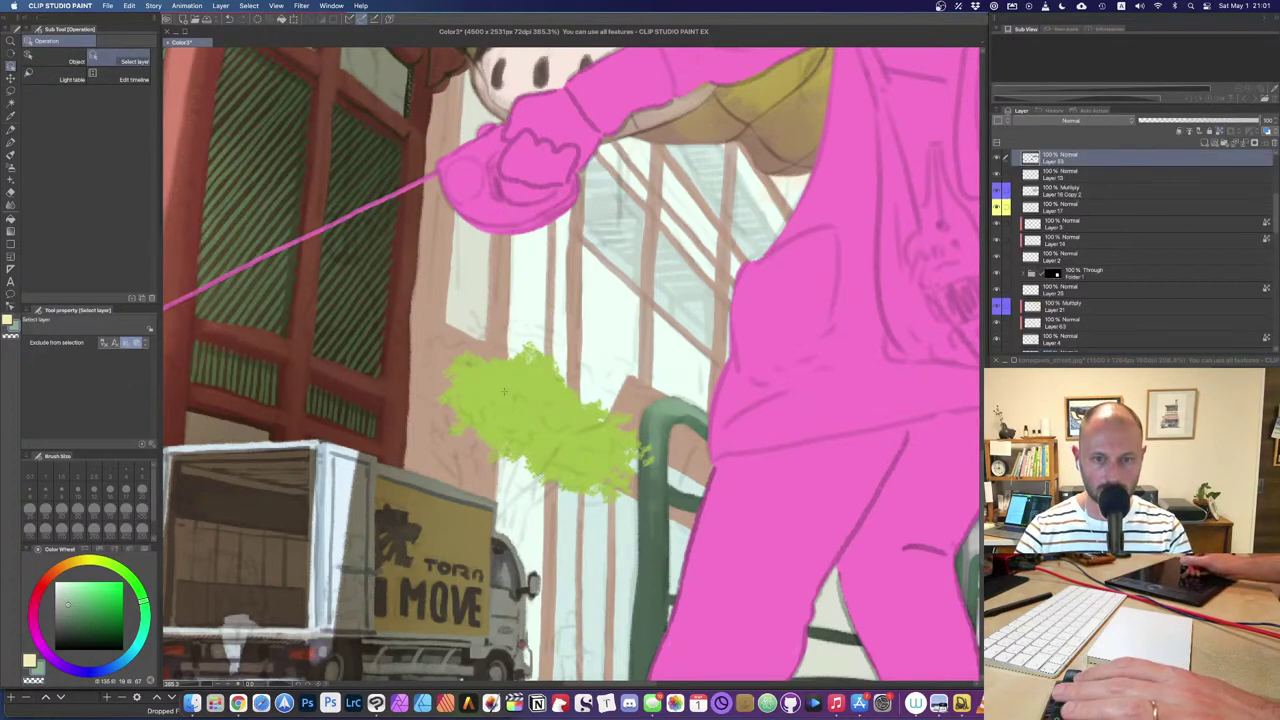
Step: Choose the thickpaint10 brush and enlarge it to size 200
{"action": "key", "text": "b"}
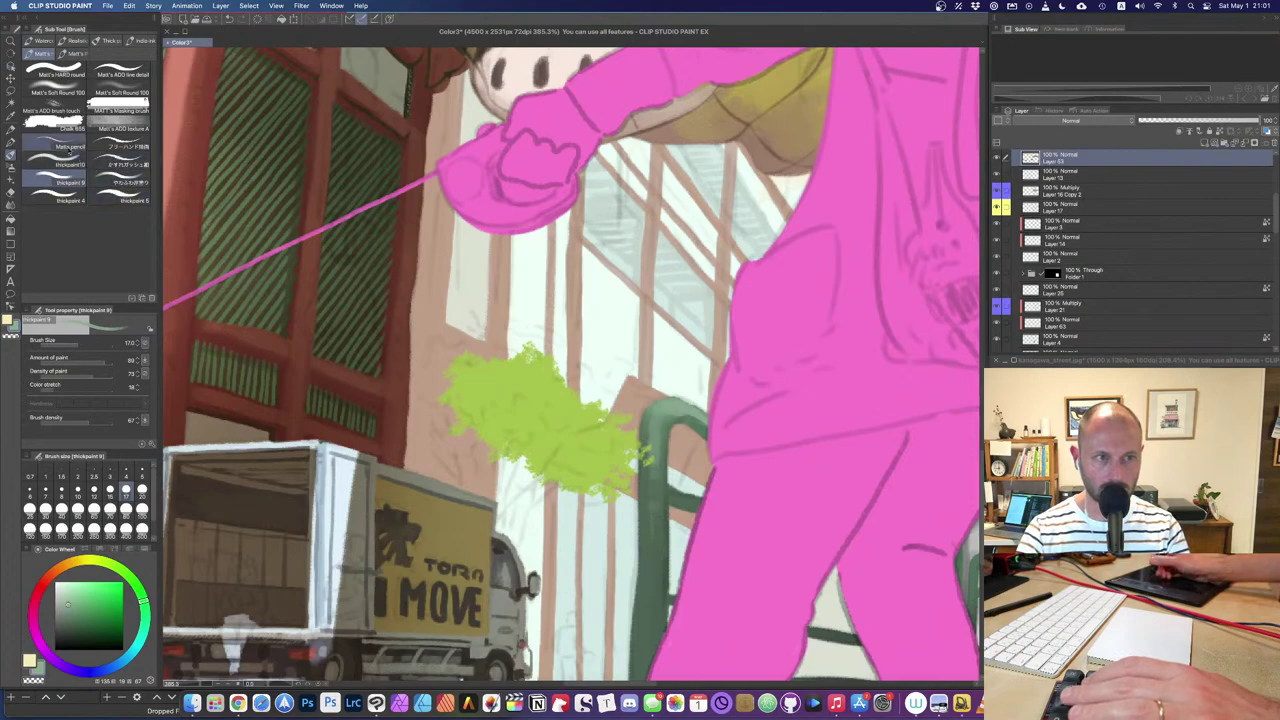
{"action": "left_click", "coordinate": [58, 164]}
{"action": "key", "text": "bracketleft"}
{"action": "key", "text": "bracketright"}
{"action": "key", "text": "bracketright"}
{"action": "key", "text": "bracketright"}
{"action": "key", "text": "bracketright"}
{"action": "key", "text": "bracketright"}
{"action": "key", "text": "bracketright"}
{"action": "key", "text": "bracketright"}
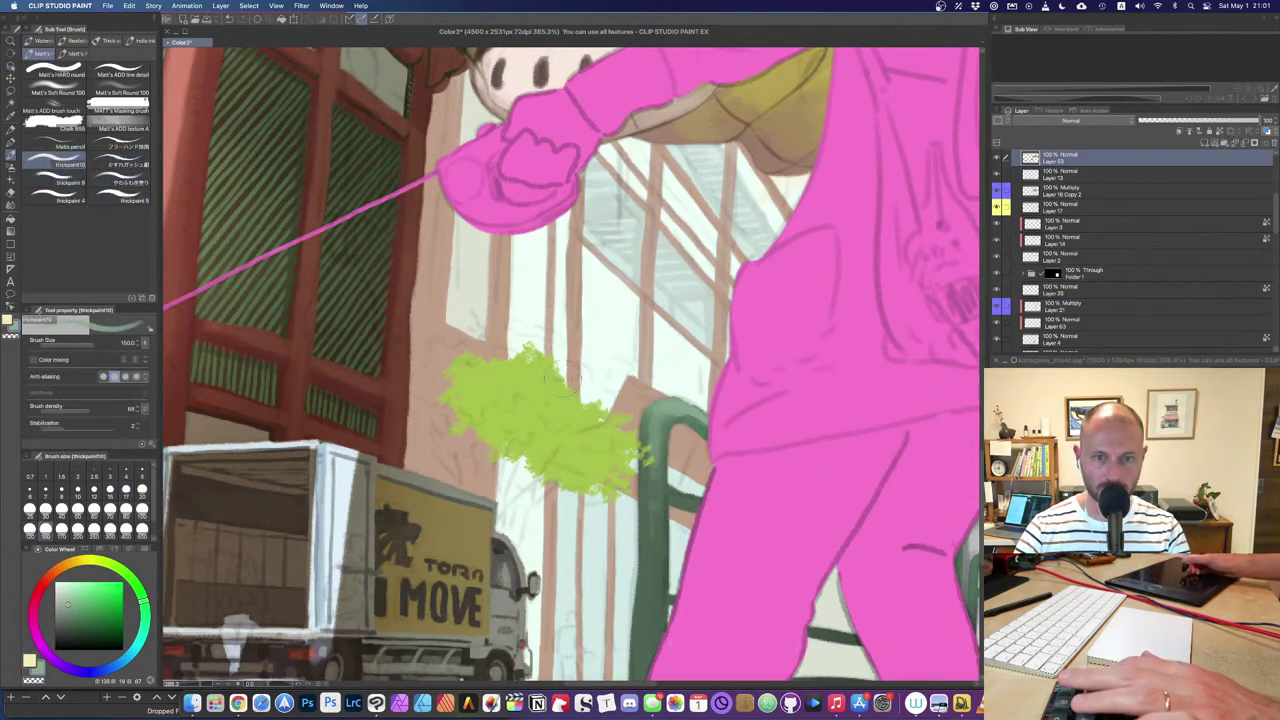
Step: Sample a foliage colour from the street reference photo, paint muted green leaf masses around the bright bush, and resample its bright green
{"action": "left_click", "coordinate": [1130, 480]}
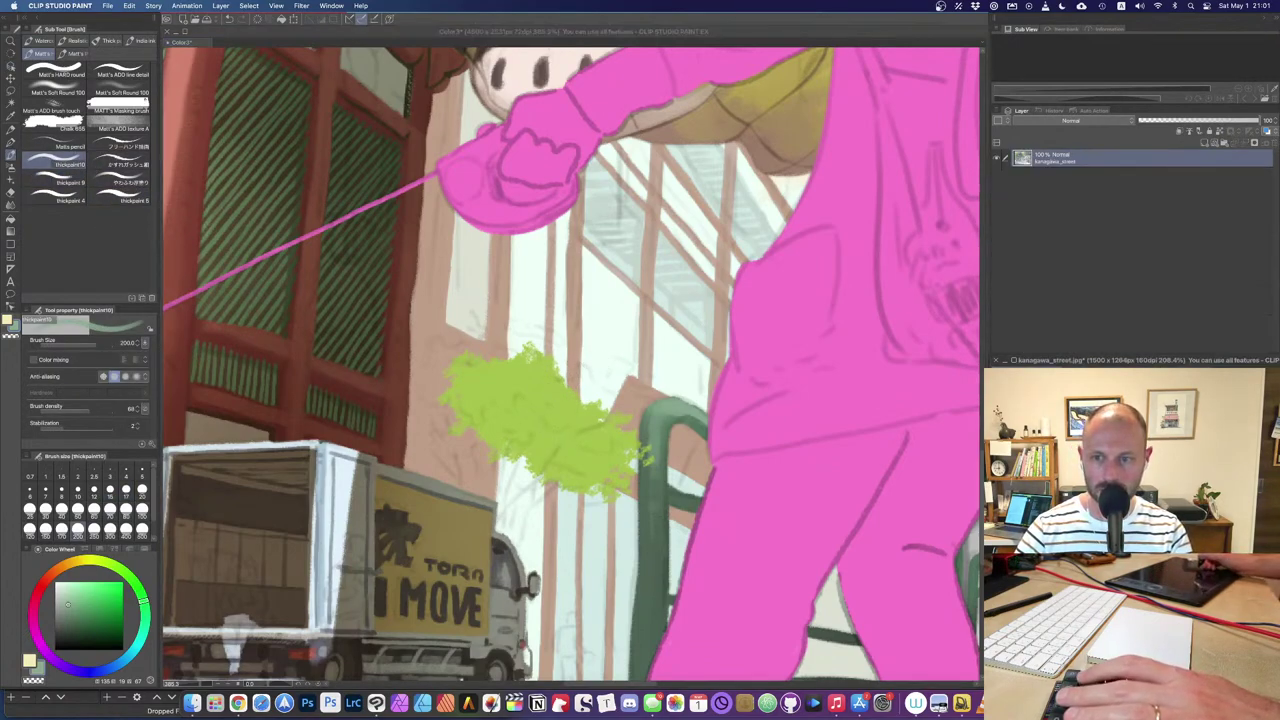
{"action": "left_click", "coordinate": [1130, 480], "text": "alt"}
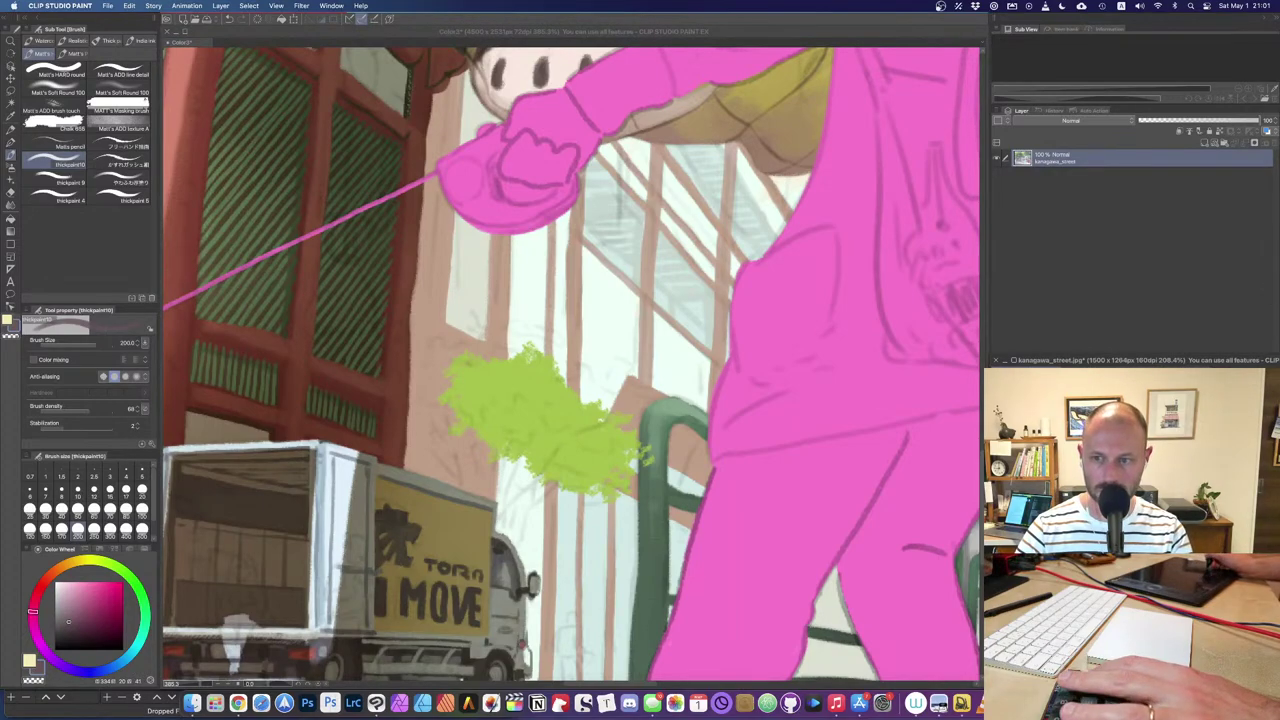
{"action": "left_click", "coordinate": [1130, 480], "text": "alt"}
{"action": "left_click", "coordinate": [484, 436]}
{"action": "mouse_move", "coordinate": [484, 436]}
{"action": "left_mouse_down"}
{"action": "mouse_move", "coordinate": [436, 430]}
{"action": "mouse_move", "coordinate": [402, 455]}
{"action": "mouse_move", "coordinate": [495, 470]}
{"action": "mouse_move", "coordinate": [585, 535]}
{"action": "mouse_move", "coordinate": [535, 475]}
{"action": "mouse_move", "coordinate": [555, 420]}
{"action": "mouse_move", "coordinate": [612, 475]}
{"action": "mouse_move", "coordinate": [585, 445]}
{"action": "left_mouse_up"}
{"action": "mouse_move", "coordinate": [490, 484]}
{"action": "left_mouse_down"}
{"action": "mouse_move", "coordinate": [516, 440]}
{"action": "mouse_move", "coordinate": [505, 390]}
{"action": "mouse_move", "coordinate": [518, 444]}
{"action": "mouse_move", "coordinate": [600, 425]}
{"action": "mouse_move", "coordinate": [625, 440]}
{"action": "left_mouse_up"}
{"action": "left_click", "coordinate": [540, 395], "text": "alt"}
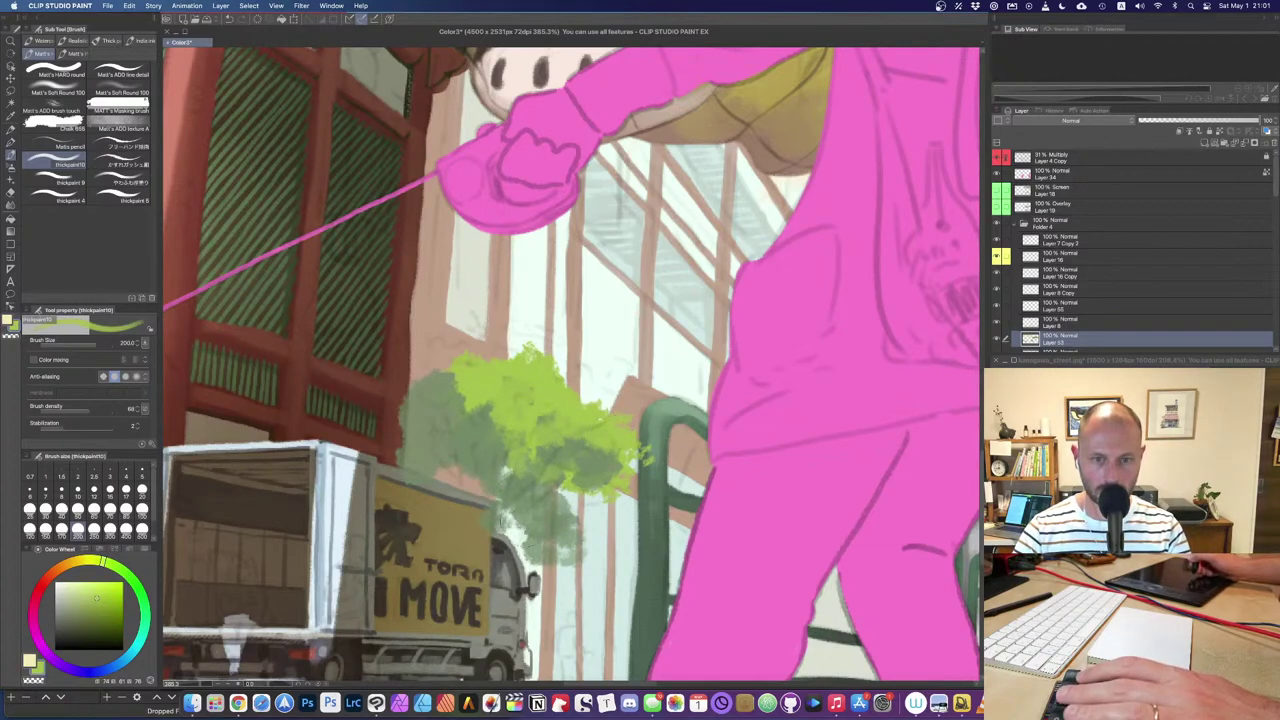
Step: Erase the muted green foliage along the truck's edge and the red gate pillar with a smaller eraser
{"action": "key", "text": "e"}
{"action": "key", "text": "bracketleft"}
{"action": "key", "text": "bracketleft"}
{"action": "key", "text": "bracketleft"}
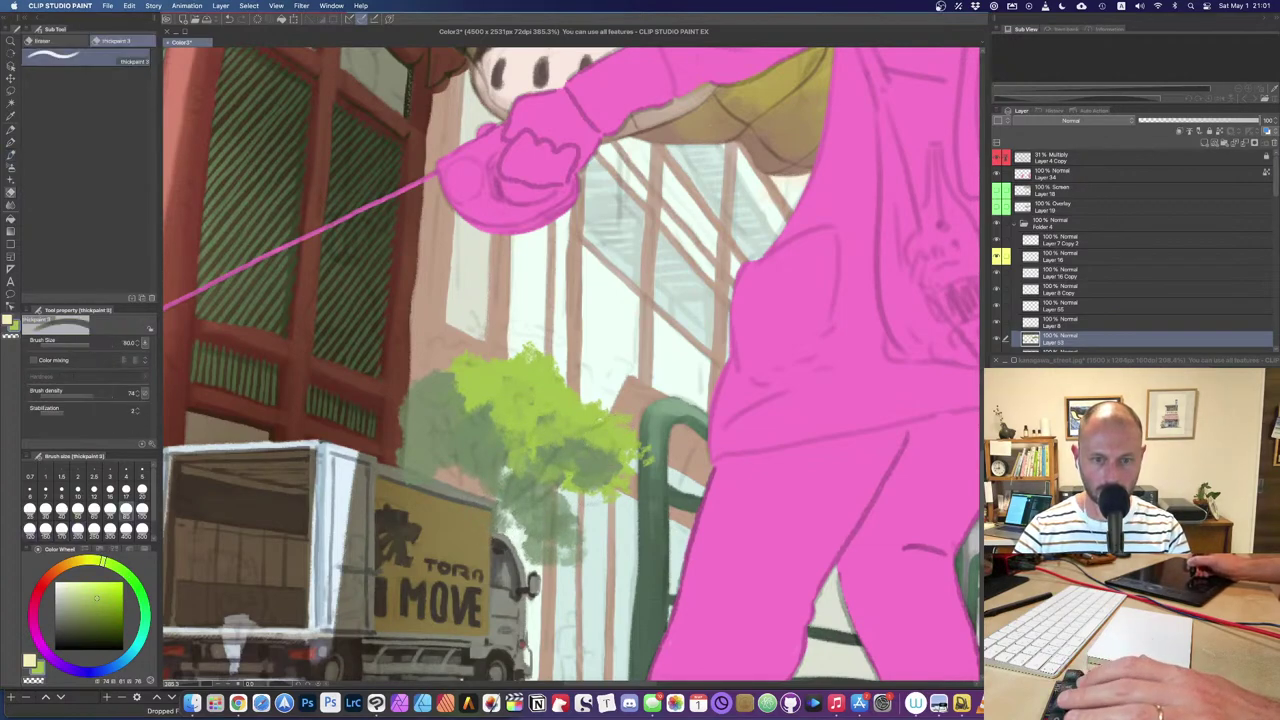
{"action": "left_click_drag", "start_coordinate": [493, 498], "coordinate": [497, 532]}
{"action": "left_click_drag", "start_coordinate": [406, 393], "coordinate": [399, 466]}
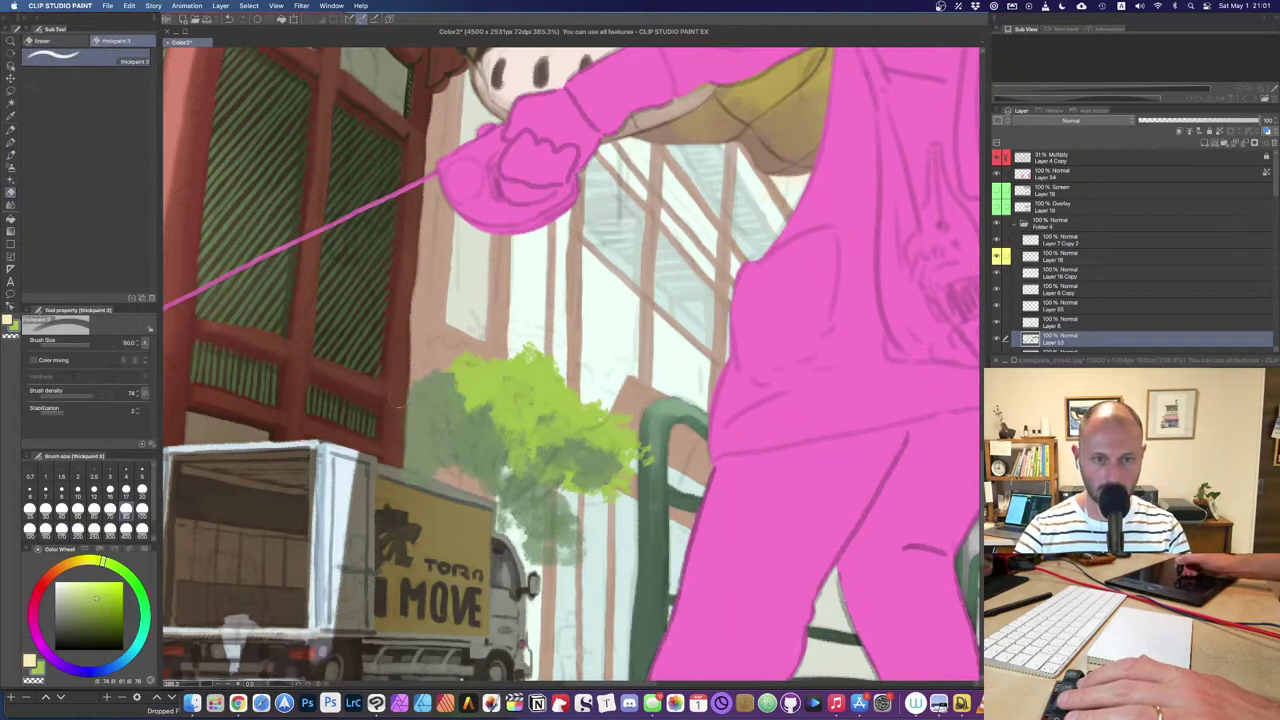
Step: Dab leaf clusters into the bush's lower edge and middle with a smaller thickpaint10 brush, resampling a green from the foliage
{"action": "key", "text": "b"}
{"action": "key", "text": "bracketleft"}
{"action": "key", "text": "bracketleft"}
{"action": "key", "text": "bracketleft"}
{"action": "mouse_move", "coordinate": [510, 478]}
{"action": "left_mouse_down"}
{"action": "mouse_move", "coordinate": [502, 522]}
{"action": "mouse_move", "coordinate": [515, 532]}
{"action": "left_mouse_up"}
{"action": "left_click", "coordinate": [523, 482], "text": "alt"}
{"action": "left_click_drag", "start_coordinate": [543, 452], "coordinate": [531, 467]}
{"action": "mouse_move", "coordinate": [532, 394]}
{"action": "left_mouse_down"}
{"action": "mouse_move", "coordinate": [530, 413]}
{"action": "mouse_move", "coordinate": [539, 399]}
{"action": "mouse_move", "coordinate": [473, 452]}
{"action": "left_mouse_up"}
Step: Sample the bright green and break up the bush's lower edge and centre with more leaf strokes using a slightly larger brush
{"action": "left_click", "coordinate": [505, 405], "text": "alt"}
{"action": "key", "text": "bracketright"}
{"action": "mouse_move", "coordinate": [491, 465]}
{"action": "left_mouse_down"}
{"action": "mouse_move", "coordinate": [485, 482]}
{"action": "mouse_move", "coordinate": [506, 494]}
{"action": "left_mouse_up"}
{"action": "left_click_drag", "start_coordinate": [529, 461], "coordinate": [521, 471]}
{"action": "mouse_move", "coordinate": [522, 432]}
{"action": "left_mouse_down"}
{"action": "mouse_move", "coordinate": [510, 456]}
{"action": "mouse_move", "coordinate": [470, 440]}
{"action": "mouse_move", "coordinate": [478, 458]}
{"action": "left_mouse_up"}
Step: Paint sampled muted green shadows into the bush's side nearest the red gate at brush size 200
{"action": "key", "text": "bracketright"}
{"action": "key", "text": "bracketright"}
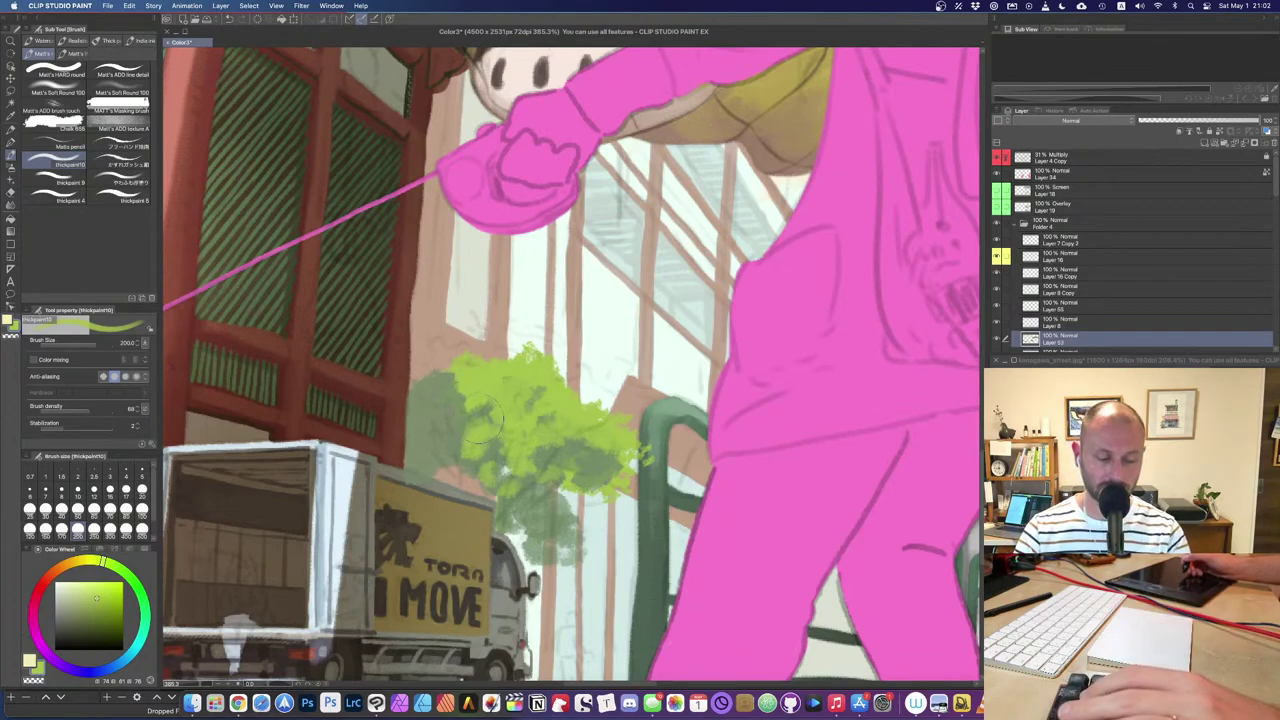
{"action": "left_click", "coordinate": [434, 402], "text": "alt"}
{"action": "mouse_move", "coordinate": [453, 394]}
{"action": "left_mouse_down"}
{"action": "mouse_move", "coordinate": [486, 432]}
{"action": "mouse_move", "coordinate": [494, 417]}
{"action": "mouse_move", "coordinate": [486, 447]}
{"action": "mouse_move", "coordinate": [506, 472]}
{"action": "mouse_move", "coordinate": [539, 432]}
{"action": "mouse_move", "coordinate": [485, 474]}
{"action": "left_mouse_up"}
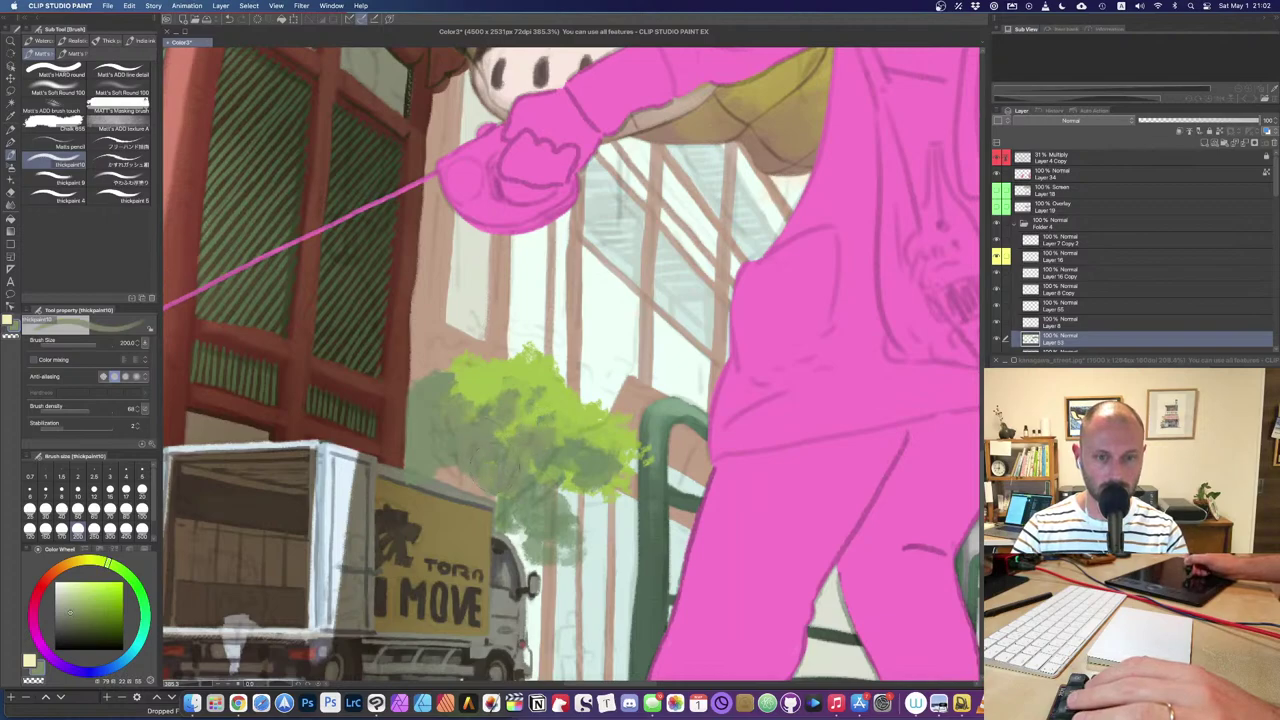
{"action": "left_click", "coordinate": [488, 470], "text": "alt"}
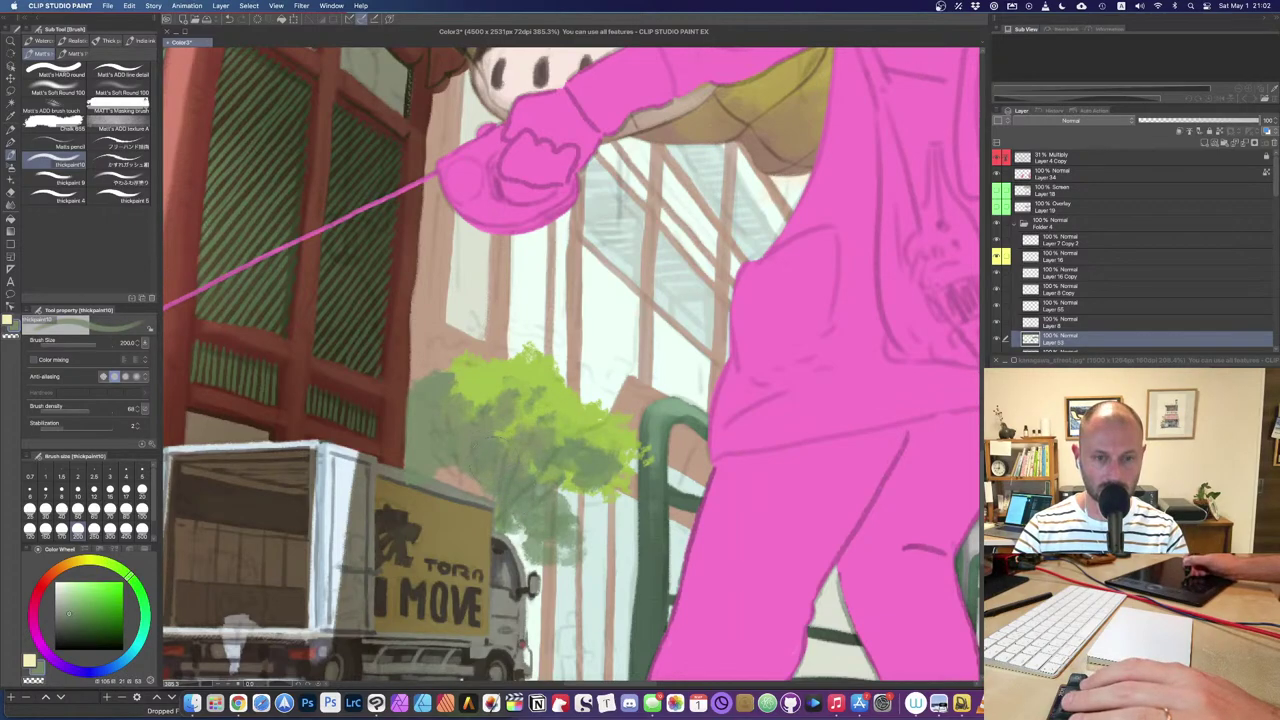
Step: Sample another green from the street reference photo and add it to the middle of the bush
{"action": "left_click", "coordinate": [1132, 500]}
{"action": "left_click", "coordinate": [1132, 500], "text": "alt"}
{"action": "left_click", "coordinate": [502, 428]}
{"action": "mouse_move", "coordinate": [498, 424]}
{"action": "left_mouse_down"}
{"action": "mouse_move", "coordinate": [525, 453]}
{"action": "mouse_move", "coordinate": [443, 455]}
{"action": "left_mouse_up"}
{"action": "key", "text": "e"}
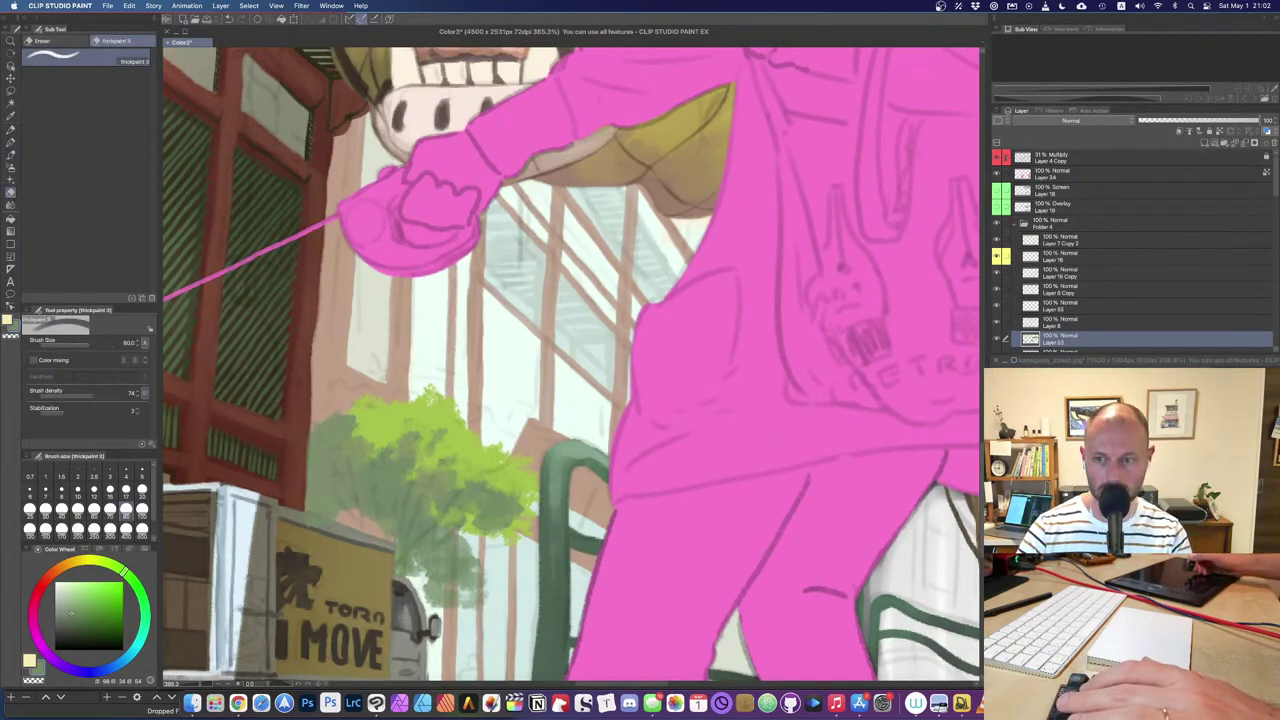
Step: Paint light yellow-green highlights over the crown of the bush with thickpaint10, consulting the street reference photo
{"action": "left_click", "coordinate": [1132, 500]}
{"action": "key", "text": "["}
{"action": "key", "text": "b"}
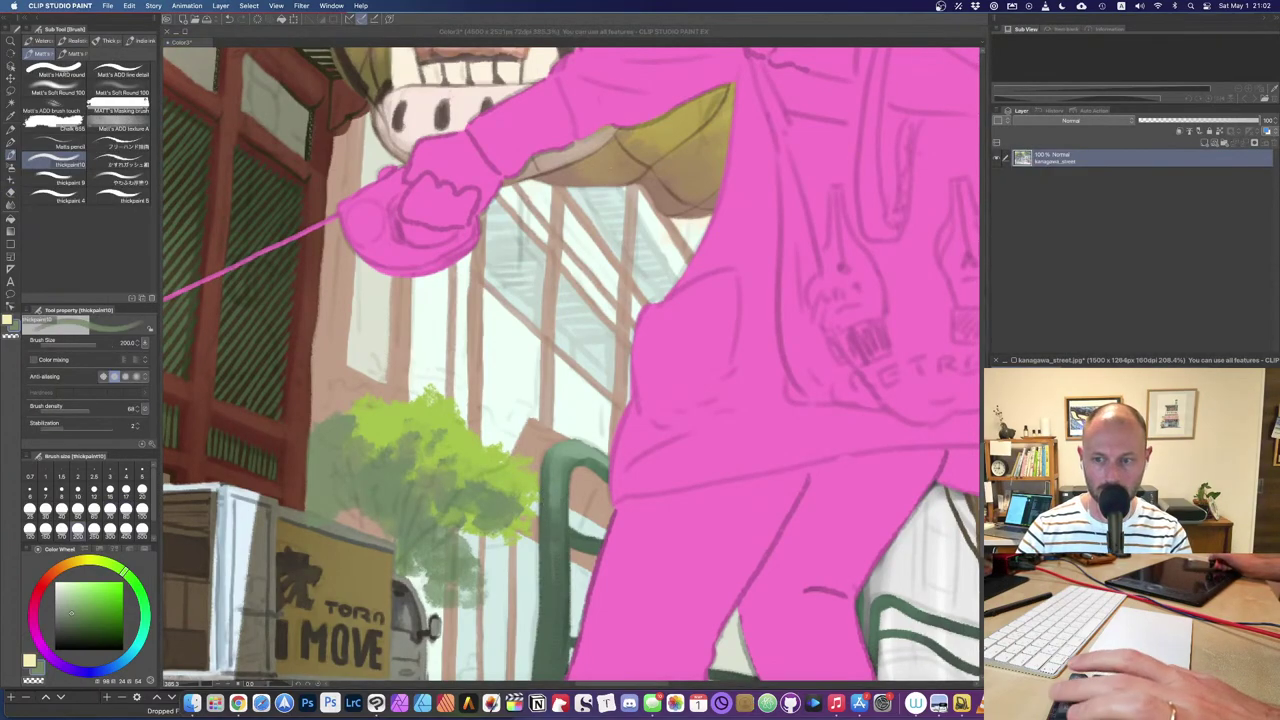
{"action": "key", "text": "ctrl+Tab"}
{"action": "mouse_move", "coordinate": [453, 424]}
{"action": "left_mouse_down"}
{"action": "mouse_move", "coordinate": [458, 452]}
{"action": "mouse_move", "coordinate": [508, 444]}
{"action": "left_mouse_up"}
{"action": "key", "text": "]"}
{"action": "key", "text": "]"}
{"action": "mouse_move", "coordinate": [425, 392]}
{"action": "left_mouse_down"}
{"action": "mouse_move", "coordinate": [422, 426]}
{"action": "mouse_move", "coordinate": [400, 385]}
{"action": "mouse_move", "coordinate": [355, 394]}
{"action": "mouse_move", "coordinate": [372, 405]}
{"action": "mouse_move", "coordinate": [345, 450]}
{"action": "mouse_move", "coordinate": [405, 450]}
{"action": "left_mouse_up"}
{"action": "left_click", "coordinate": [446, 411], "text": "shift+super"}
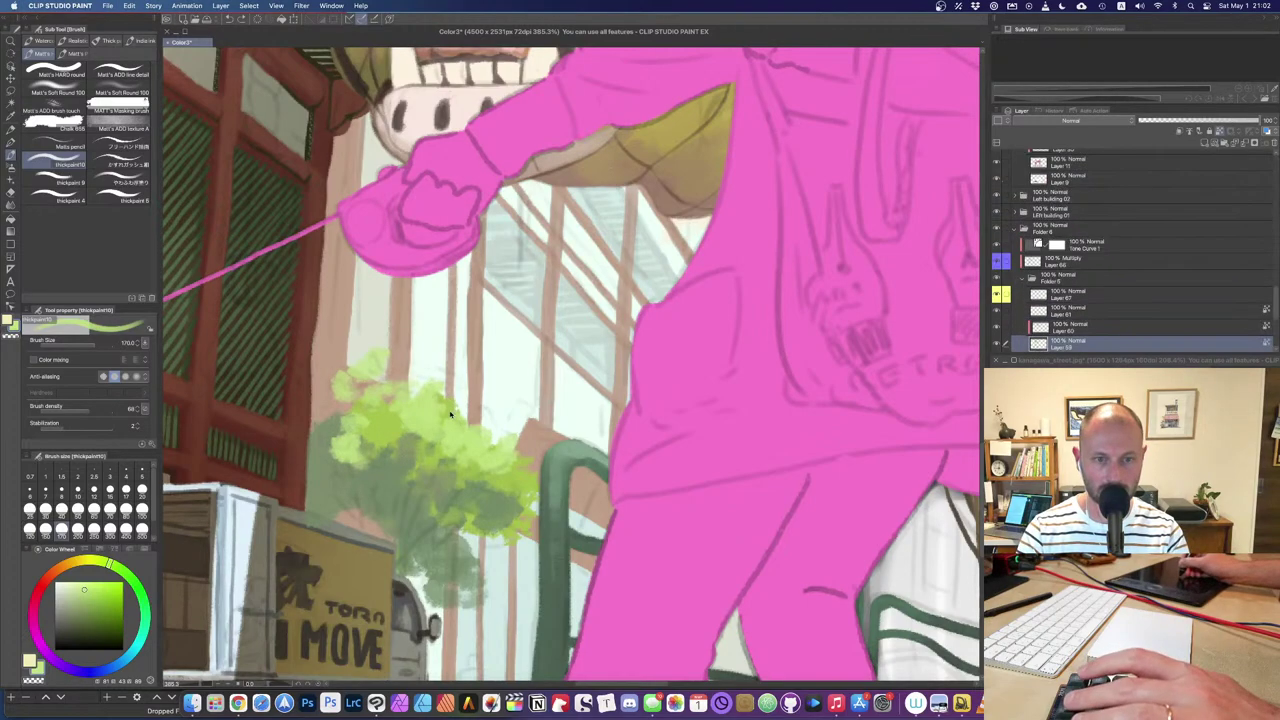
Step: On Layer 53, sample muted green from the small tree behind the truck and paint shadow tones into its foliage
{"action": "left_click", "coordinate": [446, 411], "text": "shift+super"}
{"action": "key", "text": "super+z"}
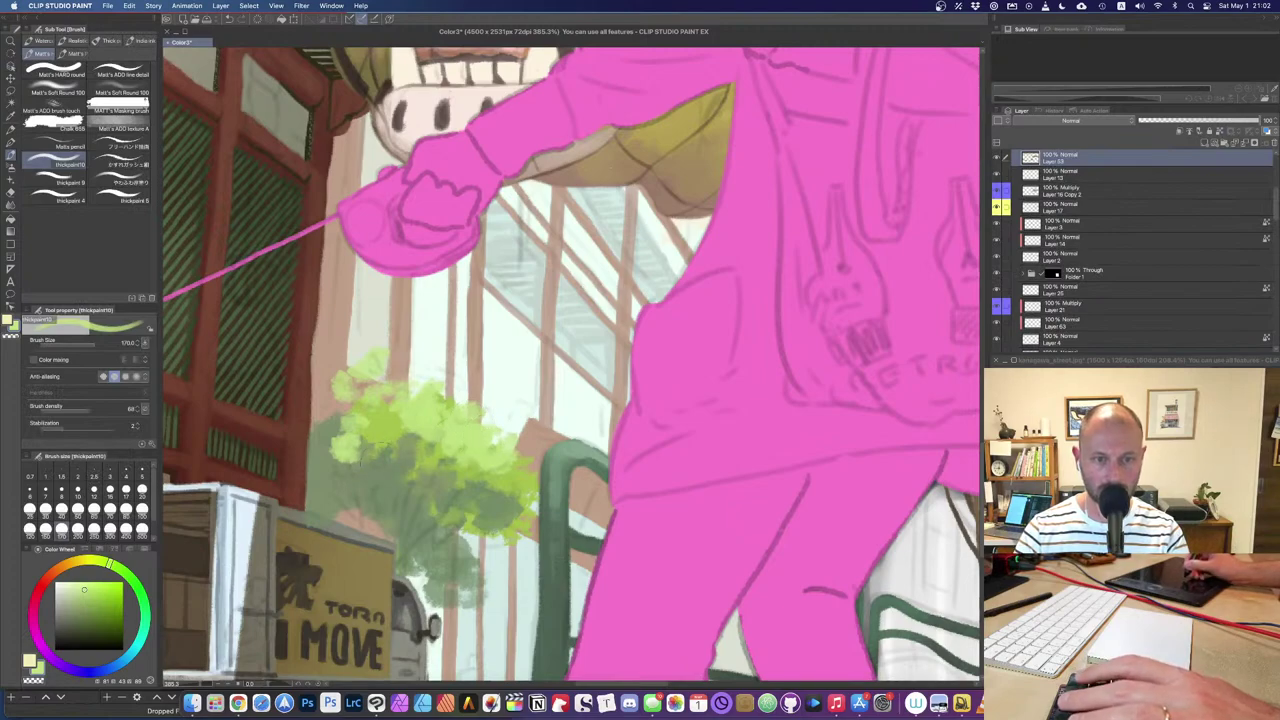
{"action": "left_click", "coordinate": [403, 454], "text": "alt"}
{"action": "mouse_move", "coordinate": [350, 452]}
{"action": "left_mouse_down"}
{"action": "mouse_move", "coordinate": [347, 415]}
{"action": "mouse_move", "coordinate": [354, 450]}
{"action": "left_mouse_up"}
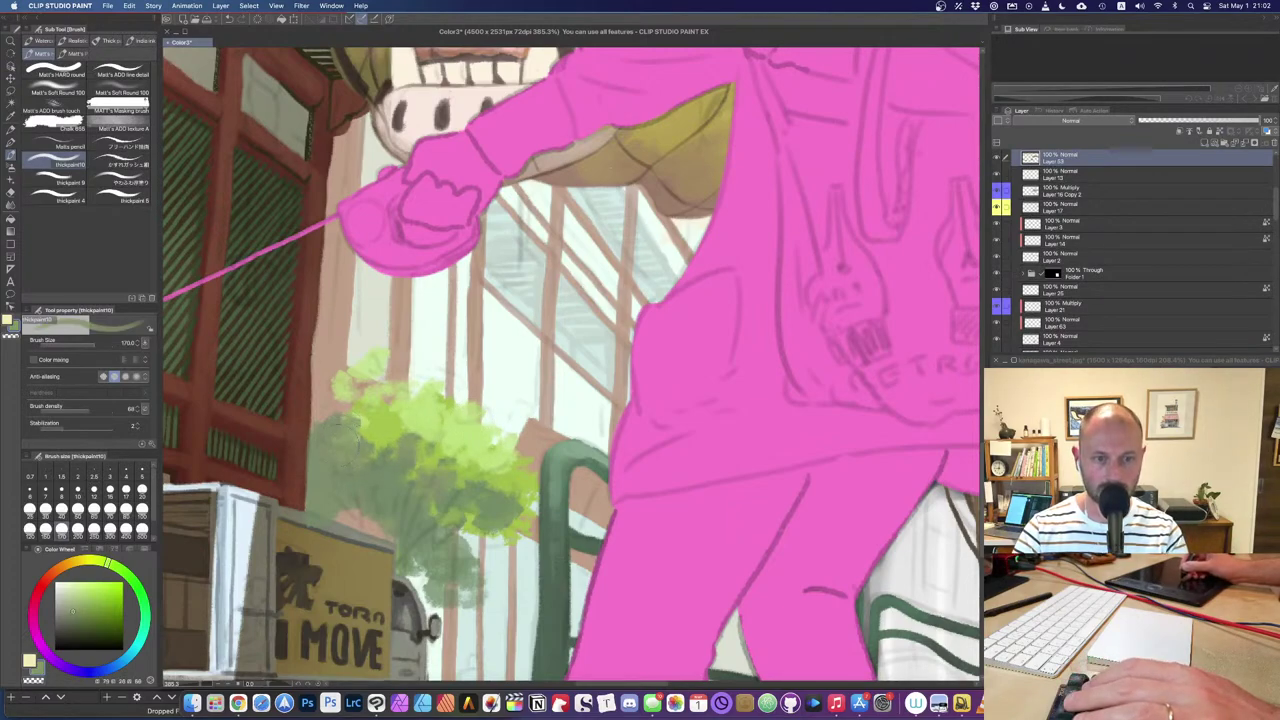
{"action": "left_click", "coordinate": [418, 420], "text": "alt"}
{"action": "left_click", "coordinate": [360, 452]}
{"action": "left_click_drag", "start_coordinate": [361, 453], "coordinate": [374, 476]}
{"action": "mouse_move", "coordinate": [354, 410]}
{"action": "left_mouse_down"}
{"action": "mouse_move", "coordinate": [343, 479]}
{"action": "mouse_move", "coordinate": [358, 457]}
{"action": "mouse_move", "coordinate": [370, 492]}
{"action": "mouse_move", "coordinate": [408, 461]}
{"action": "left_mouse_up"}
{"action": "left_click", "coordinate": [364, 492], "text": "alt"}
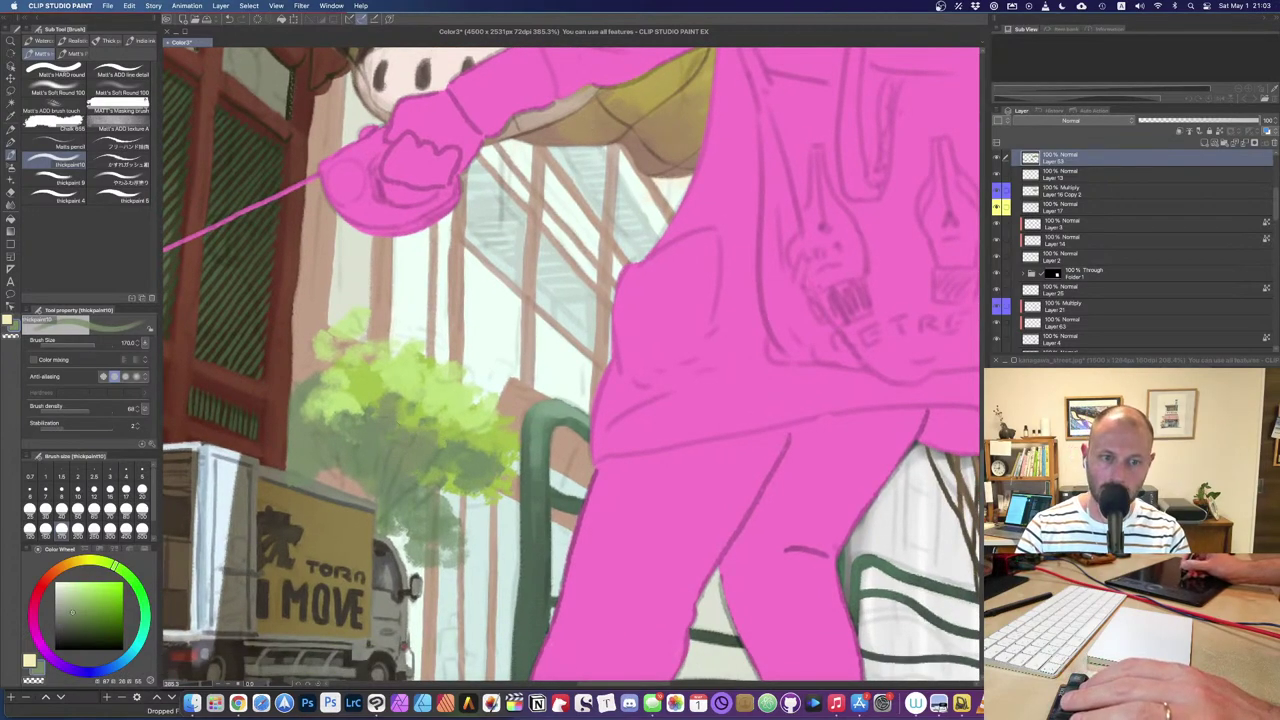
Step: Erase part of the small tree's lower shadow foliage with the eraser set to size 150
{"action": "key", "text": "e"}
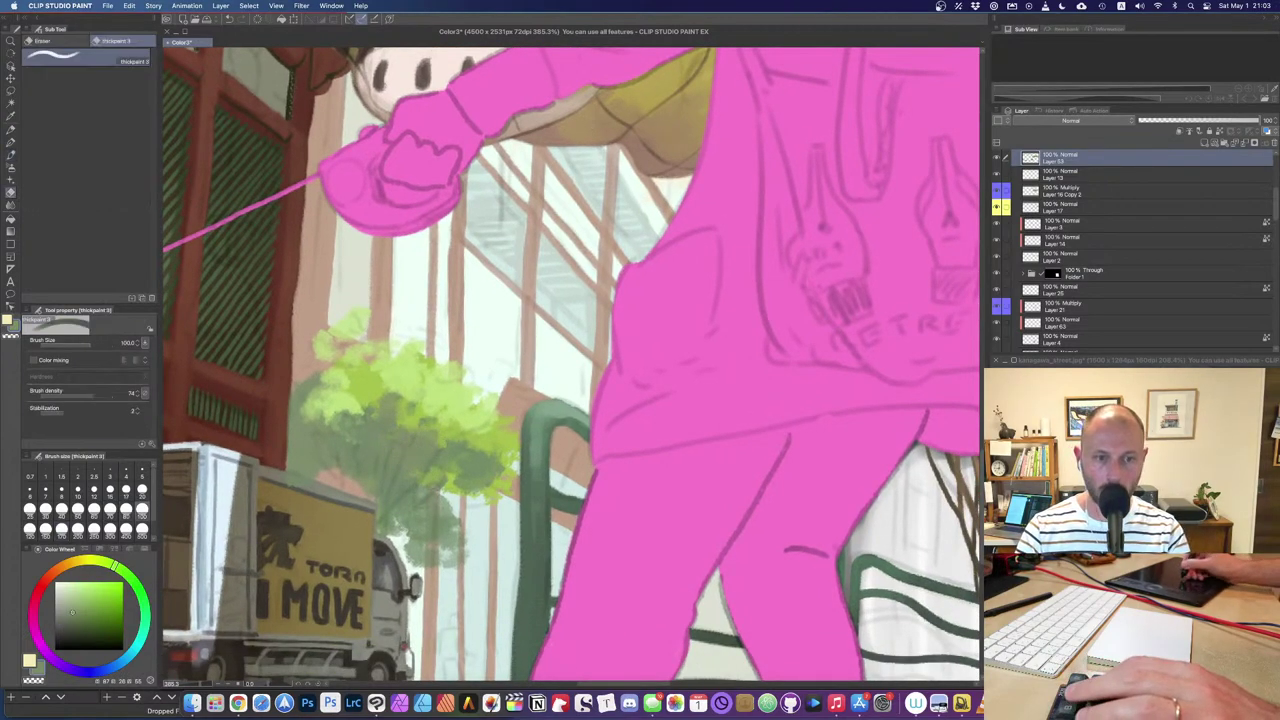
{"action": "key", "text": "bracketright"}
{"action": "key", "text": "bracketright"}
{"action": "mouse_move", "coordinate": [372, 462]}
{"action": "left_mouse_down"}
{"action": "mouse_move", "coordinate": [369, 442]}
{"action": "mouse_move", "coordinate": [356, 476]}
{"action": "mouse_move", "coordinate": [378, 470]}
{"action": "left_mouse_up"}
Step: Sample muted greens from the small tree and paint soft shadow foliage along its lower edge
{"action": "key", "text": "b"}
{"action": "left_click", "coordinate": [383, 458], "text": "alt"}
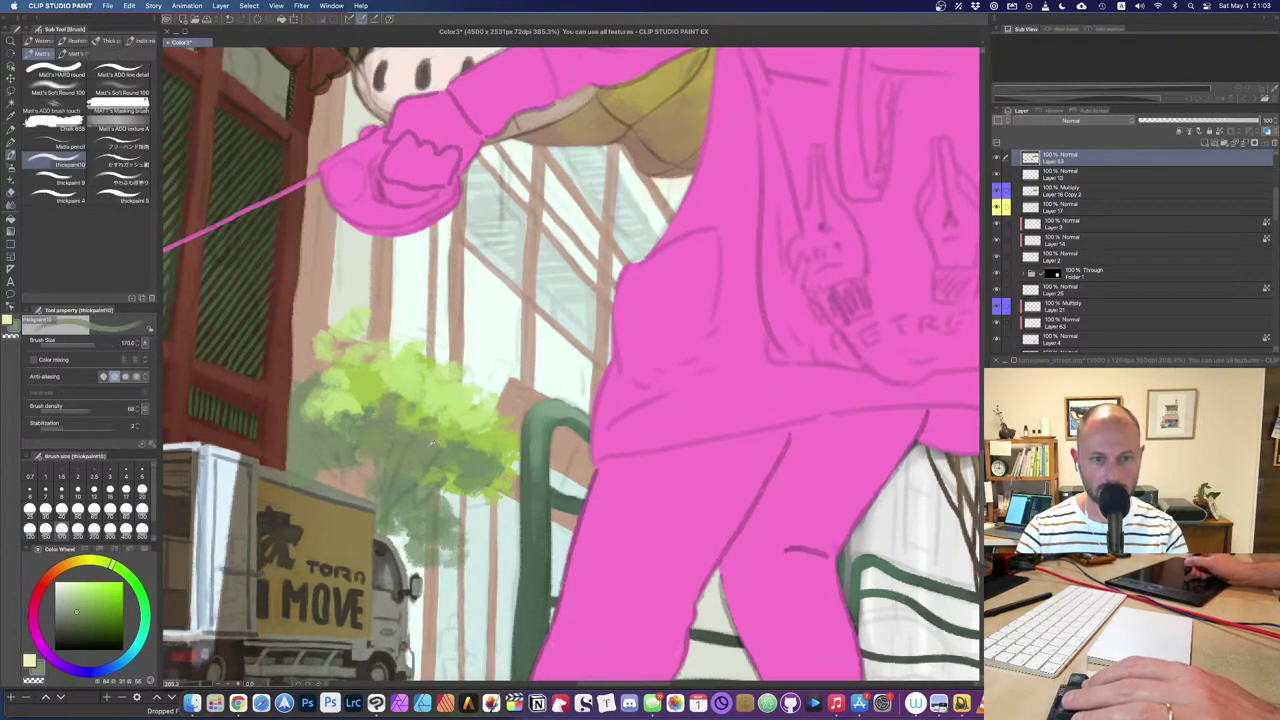
{"action": "left_click", "coordinate": [362, 459], "text": "alt"}
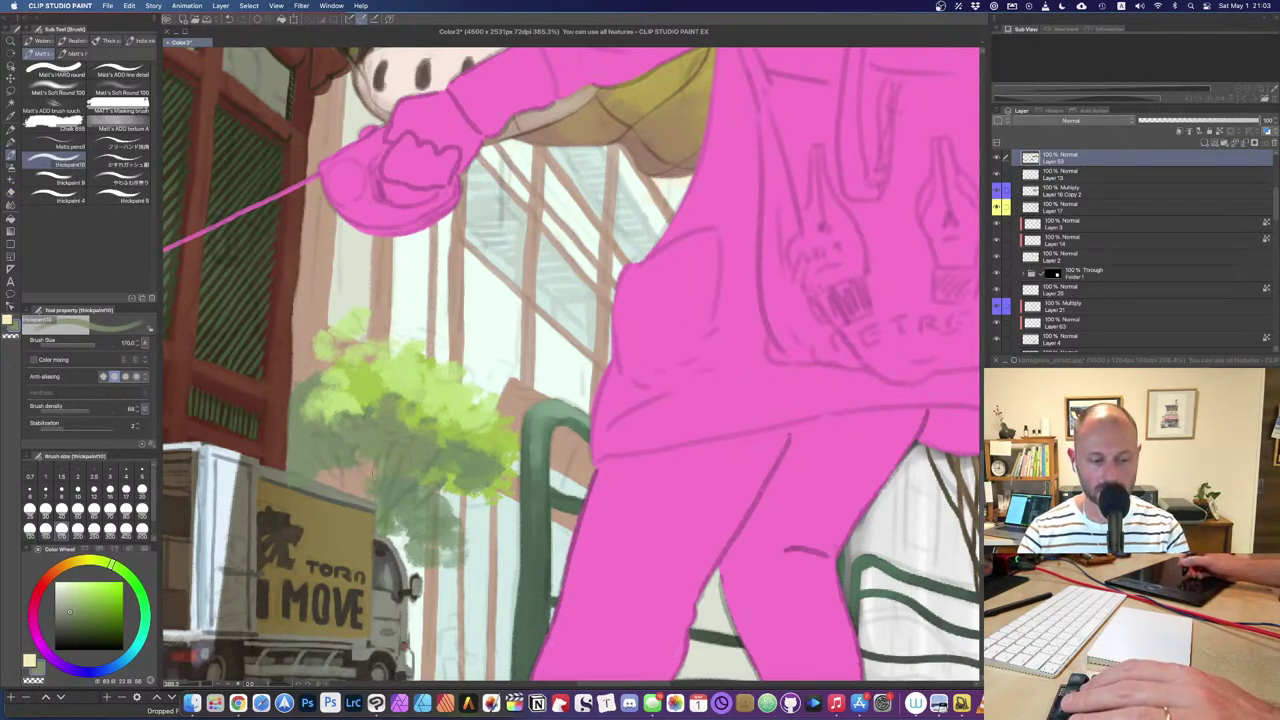
{"action": "left_click", "coordinate": [480, 468], "text": "alt"}
{"action": "left_click_drag", "start_coordinate": [484, 480], "coordinate": [508, 518]}
{"action": "scroll", "coordinate": [504, 503], "scroll_direction": "down", "scroll_amount": 10}
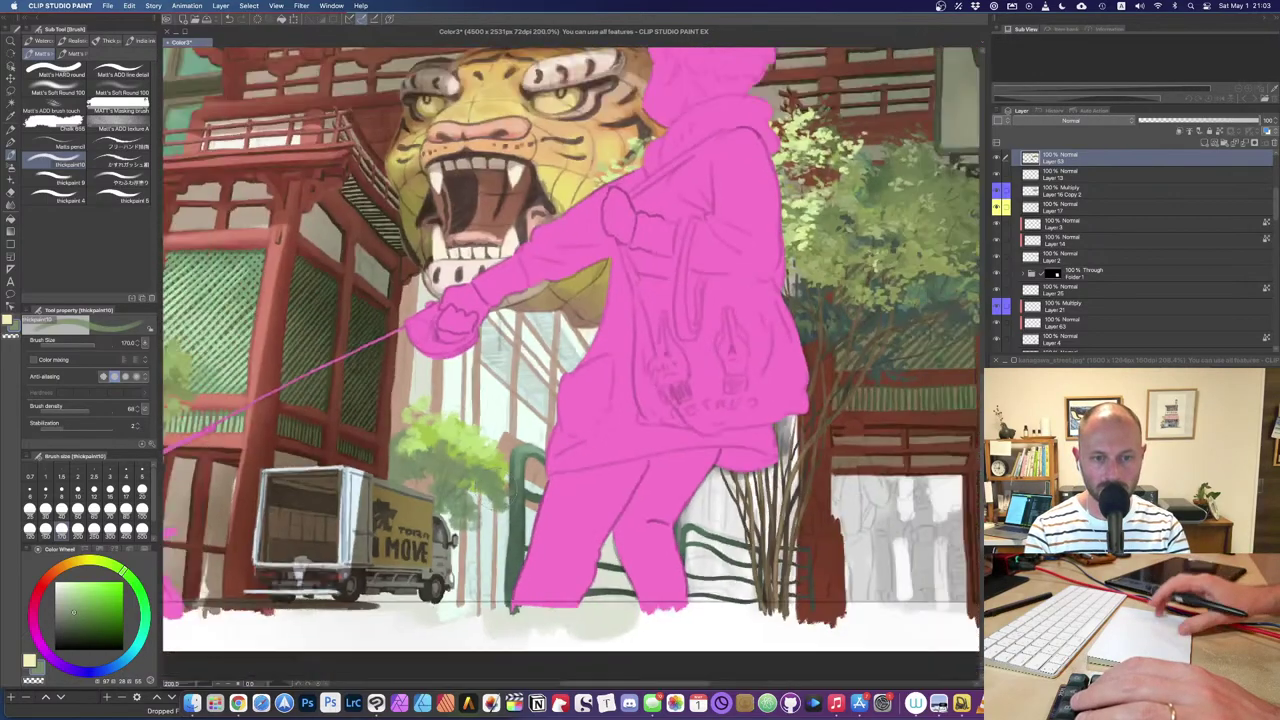
Step: Sample light yellow-green from the tree beside the figure and paint highlights onto the small tree's crown
{"action": "scroll", "coordinate": [490, 490], "scroll_direction": "up", "scroll_amount": 4}
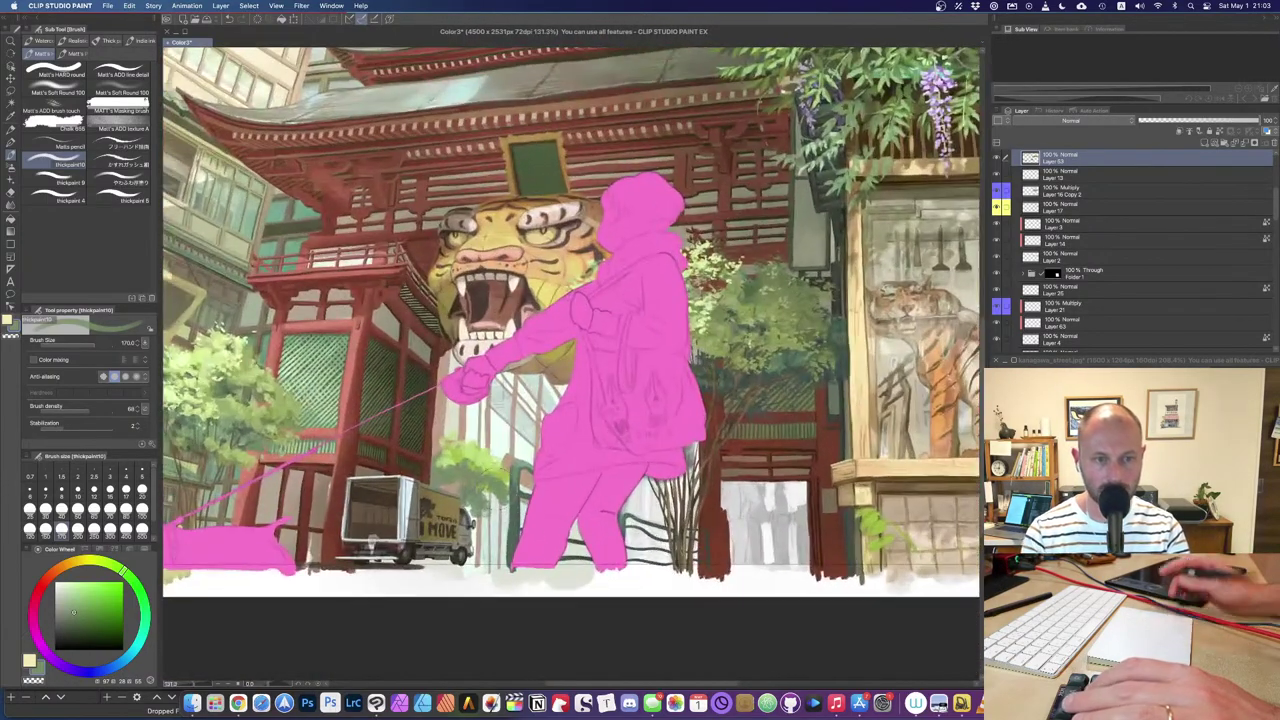
{"action": "left_click", "coordinate": [712, 268], "text": "alt"}
{"action": "scroll", "coordinate": [242, 390], "scroll_direction": "up", "scroll_amount": 6}
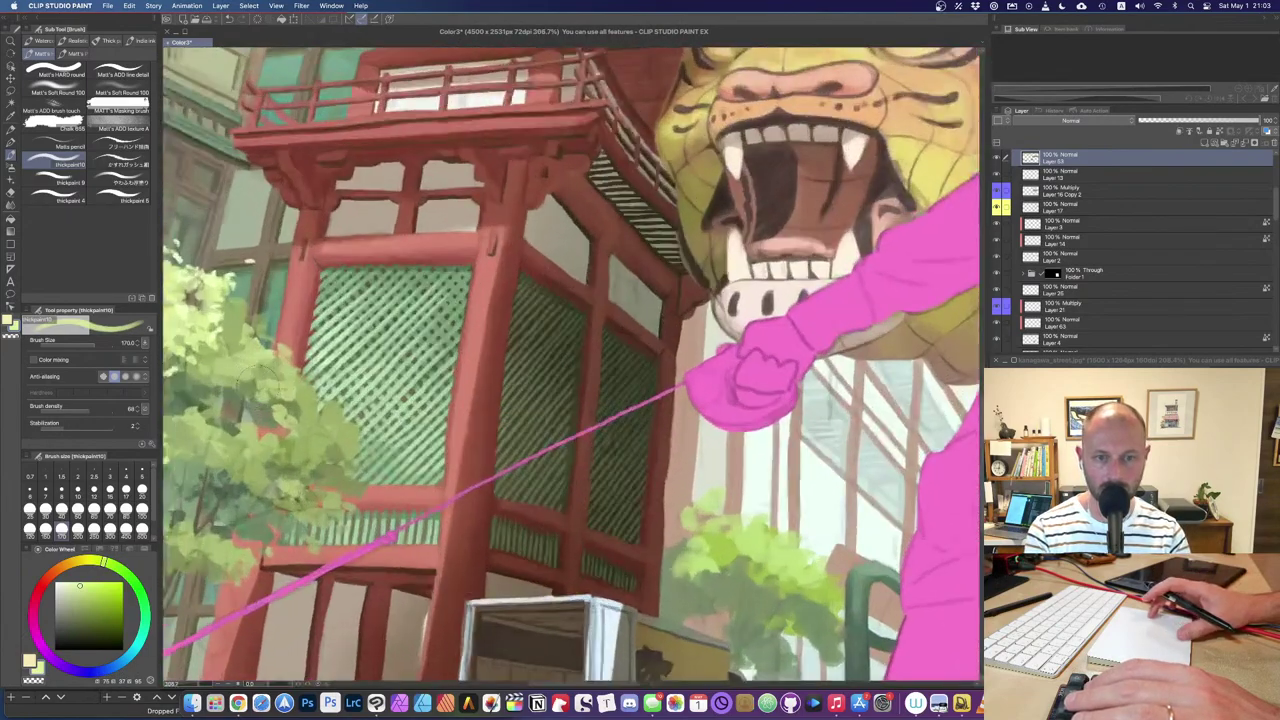
{"action": "mouse_move", "coordinate": [955, 560]}
{"action": "left_mouse_down"}
{"action": "mouse_move", "coordinate": [526, 458]}
{"action": "mouse_move", "coordinate": [508, 458]}
{"action": "mouse_move", "coordinate": [480, 535]}
{"action": "mouse_move", "coordinate": [465, 540]}
{"action": "mouse_move", "coordinate": [520, 520]}
{"action": "mouse_move", "coordinate": [500, 490]}
{"action": "mouse_move", "coordinate": [455, 500]}
{"action": "mouse_move", "coordinate": [449, 488]}
{"action": "mouse_move", "coordinate": [444, 508]}
{"action": "left_mouse_up"}
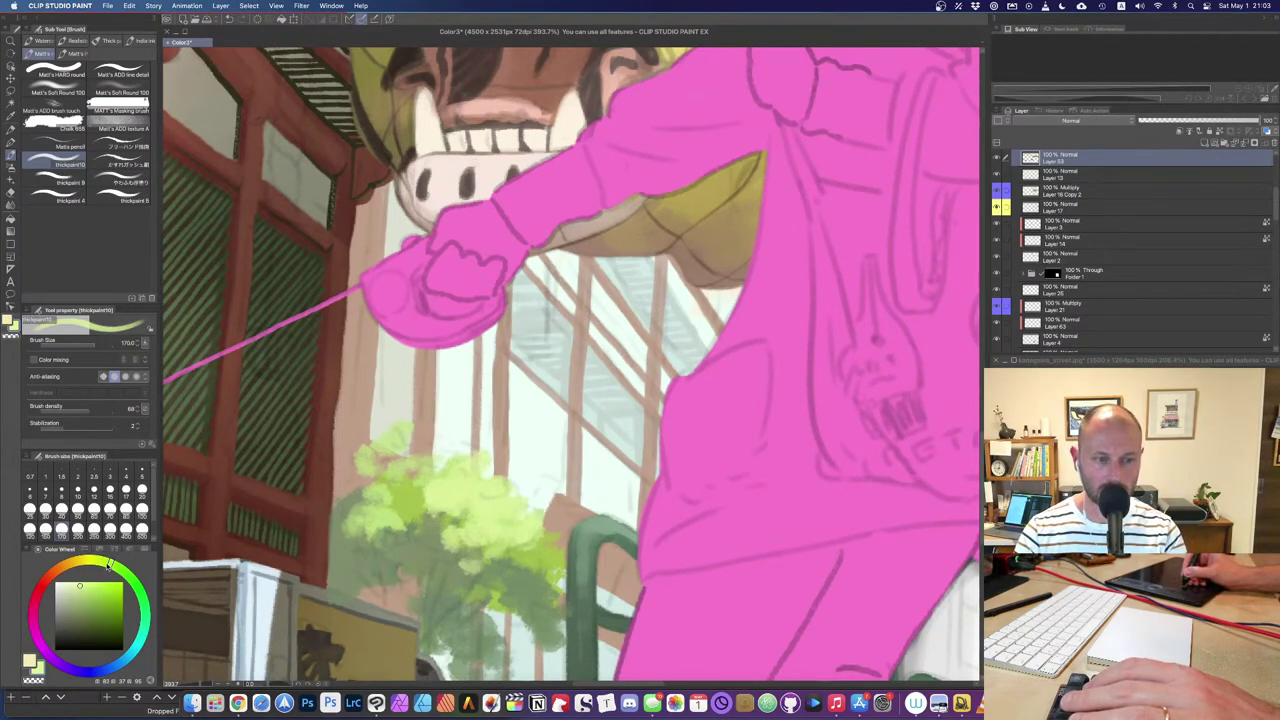
{"action": "mouse_move", "coordinate": [440, 502]}
{"action": "left_mouse_down"}
{"action": "mouse_move", "coordinate": [412, 520]}
{"action": "mouse_move", "coordinate": [399, 500]}
{"action": "mouse_move", "coordinate": [430, 528]}
{"action": "left_mouse_up"}
{"action": "scroll", "coordinate": [424, 610], "scroll_direction": "down", "scroll_amount": 8}
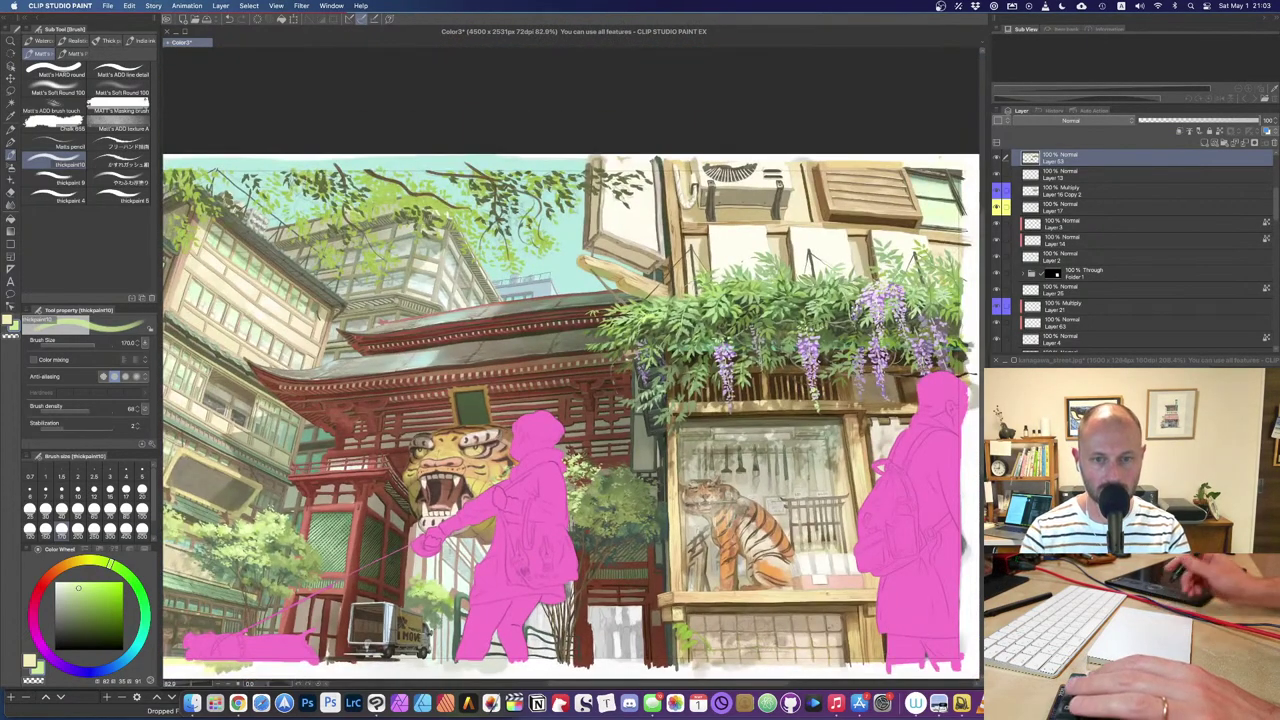
Step: Extend the light yellow-green leaf clumps across the small tree's right side and out to its left edge
{"action": "left_click_drag", "start_coordinate": [523, 573], "coordinate": [705, 447]}
{"action": "scroll", "coordinate": [655, 503], "scroll_direction": "up", "scroll_amount": 10}
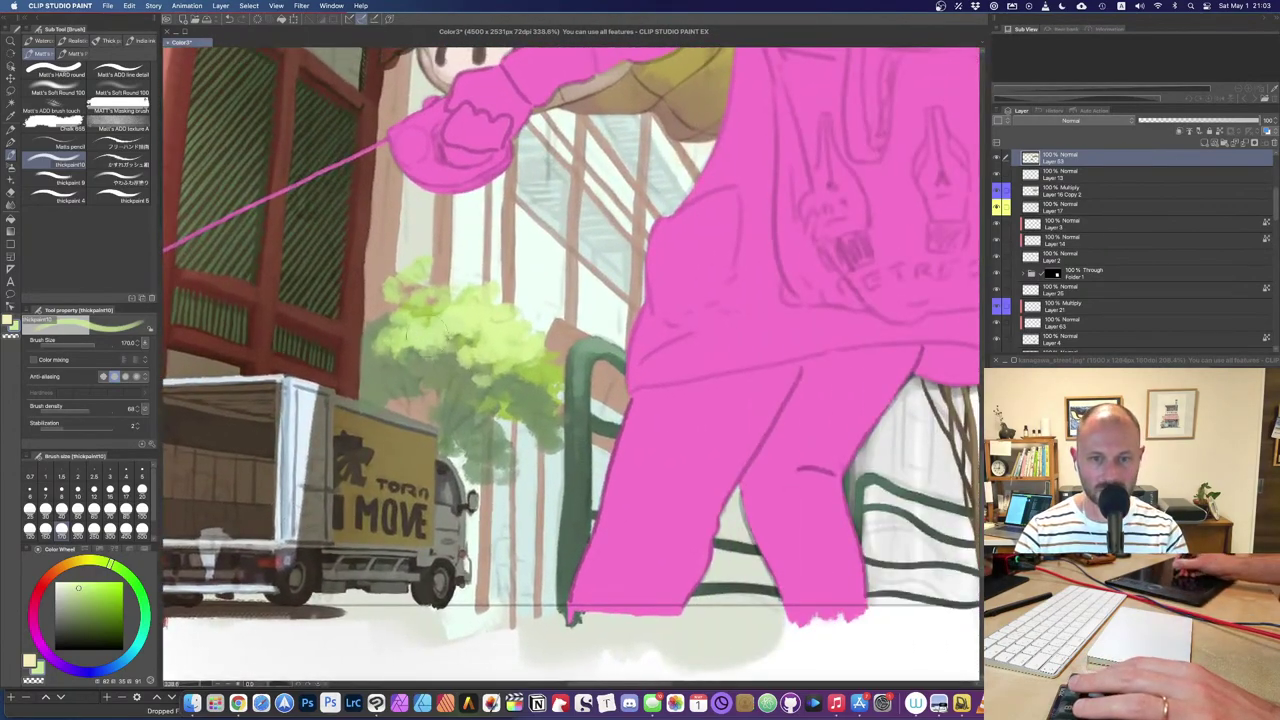
{"action": "mouse_move", "coordinate": [471, 368]}
{"action": "left_mouse_down"}
{"action": "mouse_move", "coordinate": [477, 383]}
{"action": "mouse_move", "coordinate": [441, 390]}
{"action": "mouse_move", "coordinate": [545, 422]}
{"action": "left_mouse_up"}
{"action": "mouse_move", "coordinate": [528, 372]}
{"action": "left_mouse_down"}
{"action": "mouse_move", "coordinate": [548, 400]}
{"action": "mouse_move", "coordinate": [550, 385]}
{"action": "left_mouse_up"}
{"action": "key", "text": "e"}
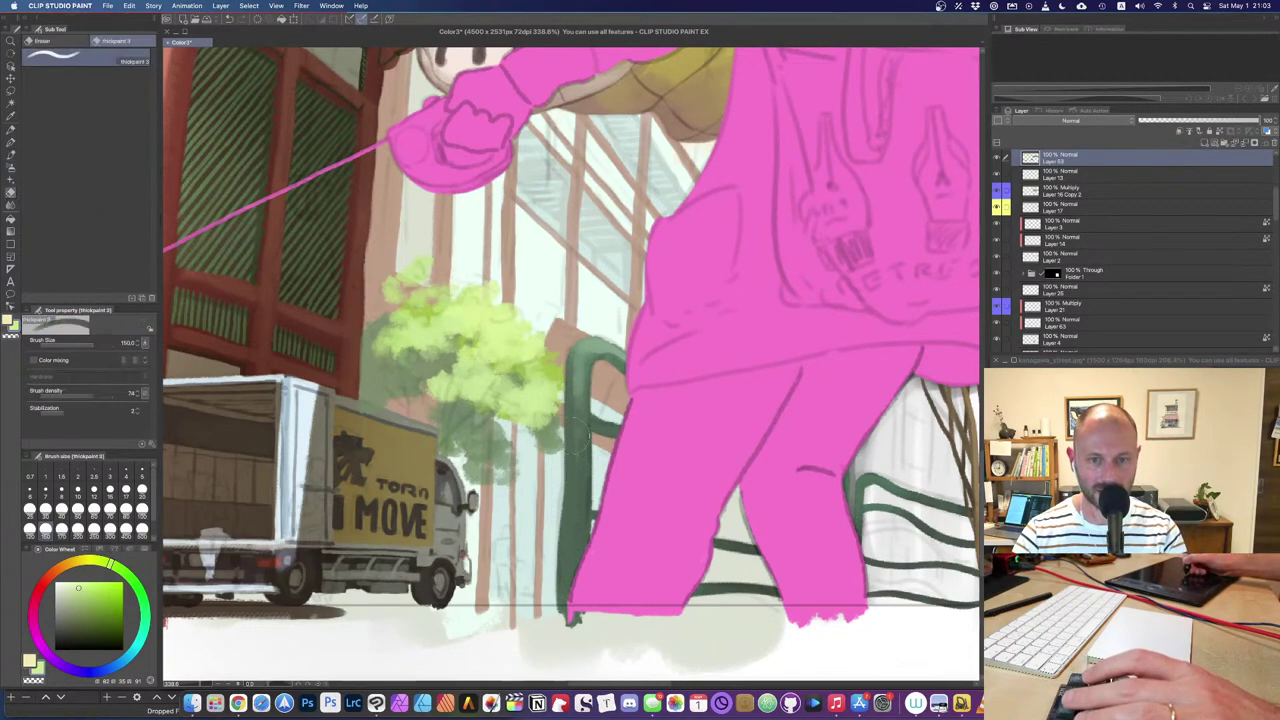
{"action": "key", "text": "b"}
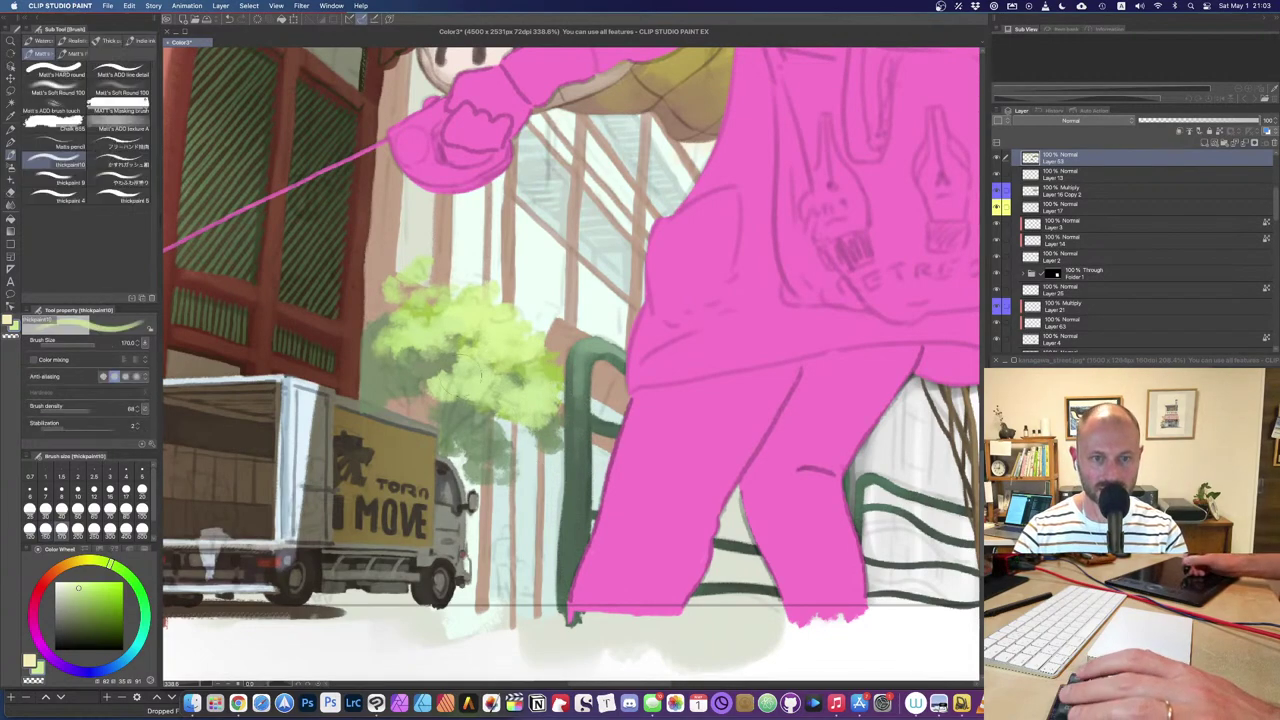
{"action": "mouse_move", "coordinate": [392, 310]}
{"action": "left_mouse_down"}
{"action": "mouse_move", "coordinate": [372, 316]}
{"action": "mouse_move", "coordinate": [388, 311]}
{"action": "left_mouse_up"}
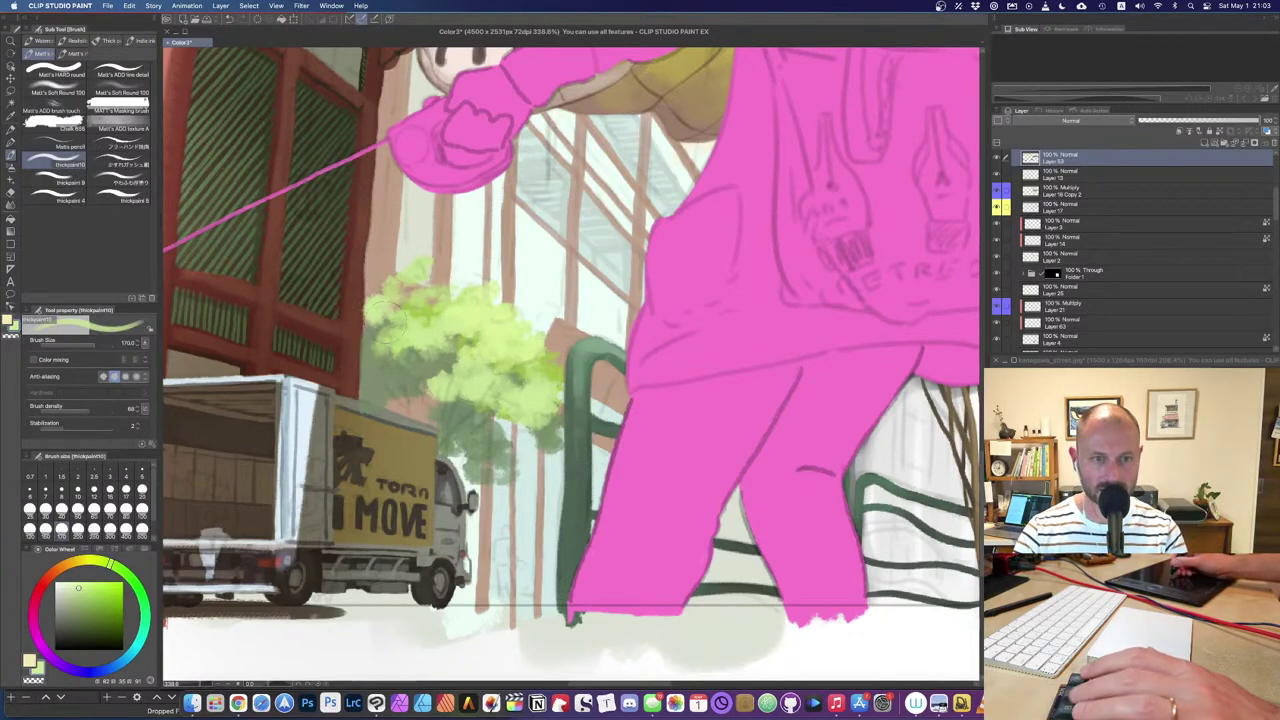
{"action": "key", "text": "e"}
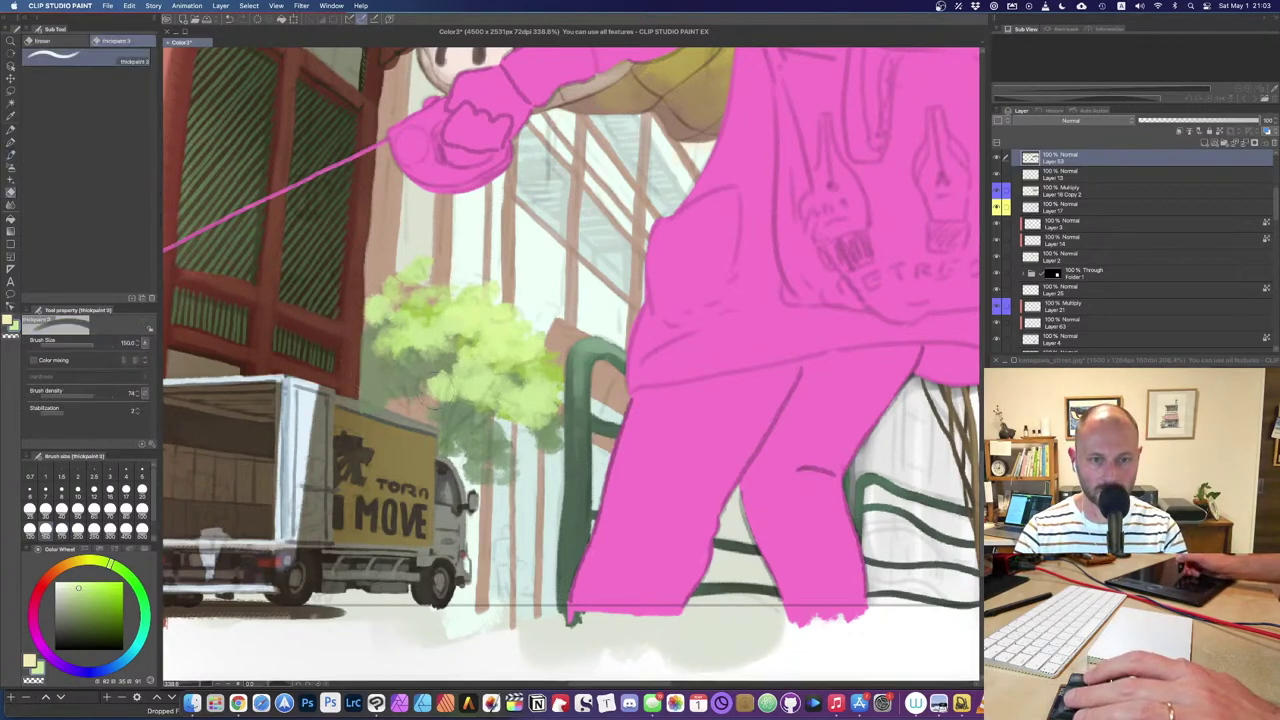
Step: Examine the small tree within the whole scene and compare it with Layer 53 hidden and shown
{"action": "scroll", "coordinate": [433, 388], "scroll_direction": "down", "scroll_amount": 5}
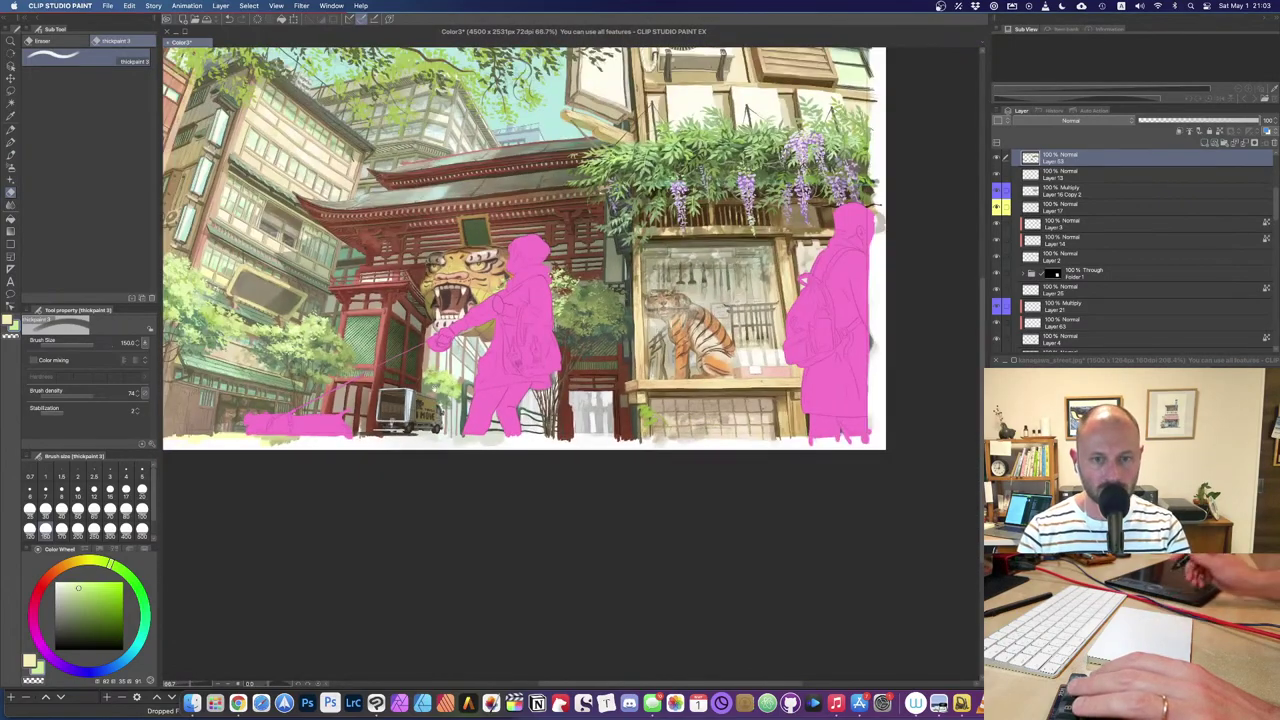
{"action": "left_click_drag", "start_coordinate": [378, 454], "coordinate": [587, 448]}
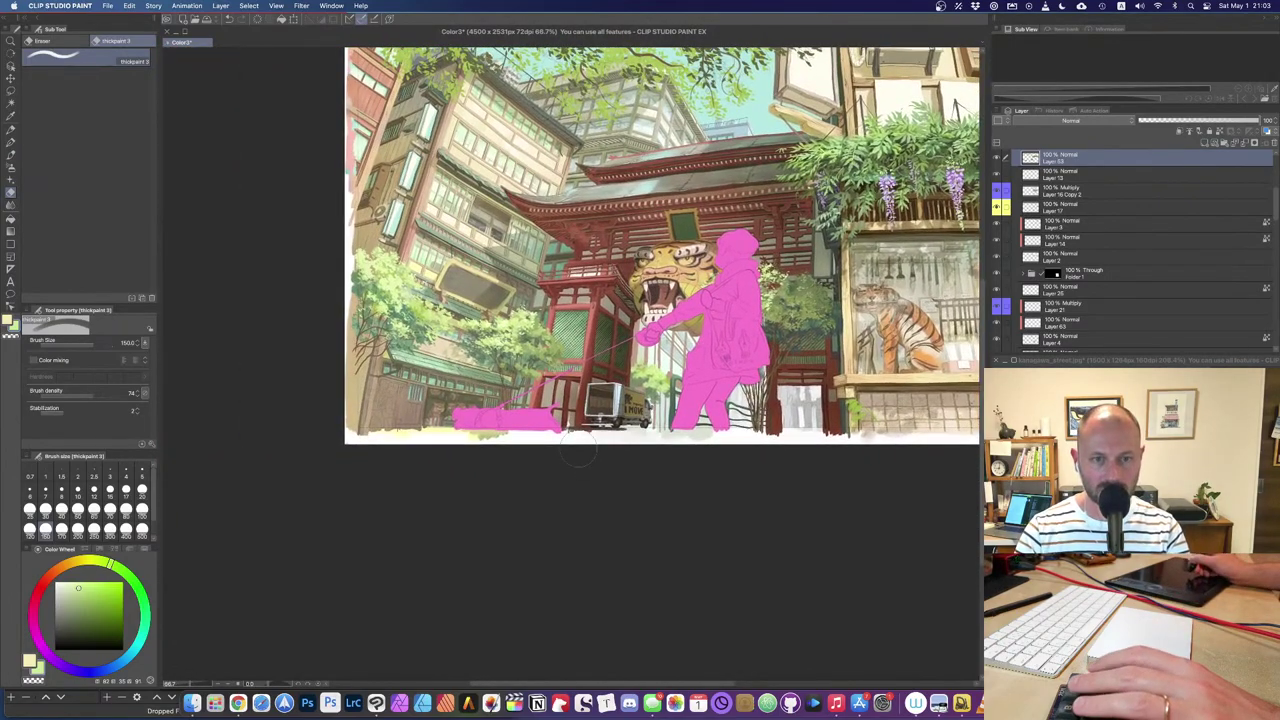
{"action": "left_click_drag", "start_coordinate": [670, 415], "coordinate": [576, 504]}
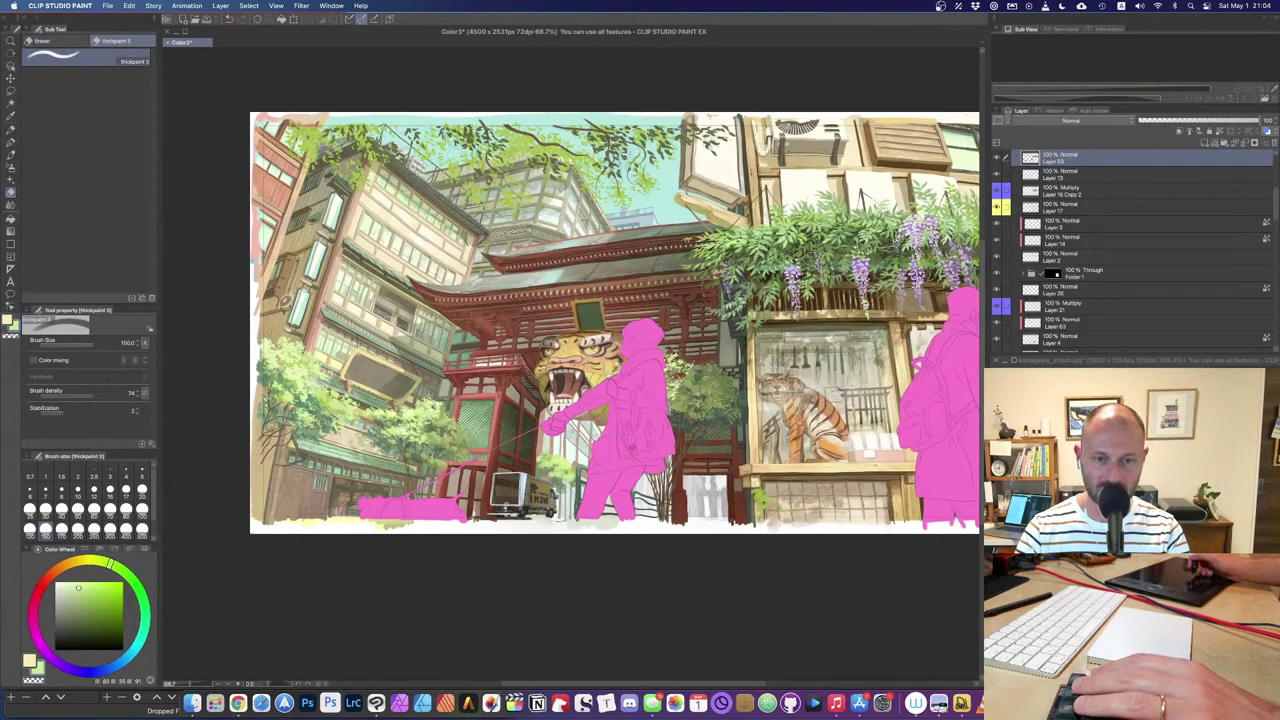
{"action": "scroll", "coordinate": [520, 490], "scroll_direction": "up", "scroll_amount": 8}
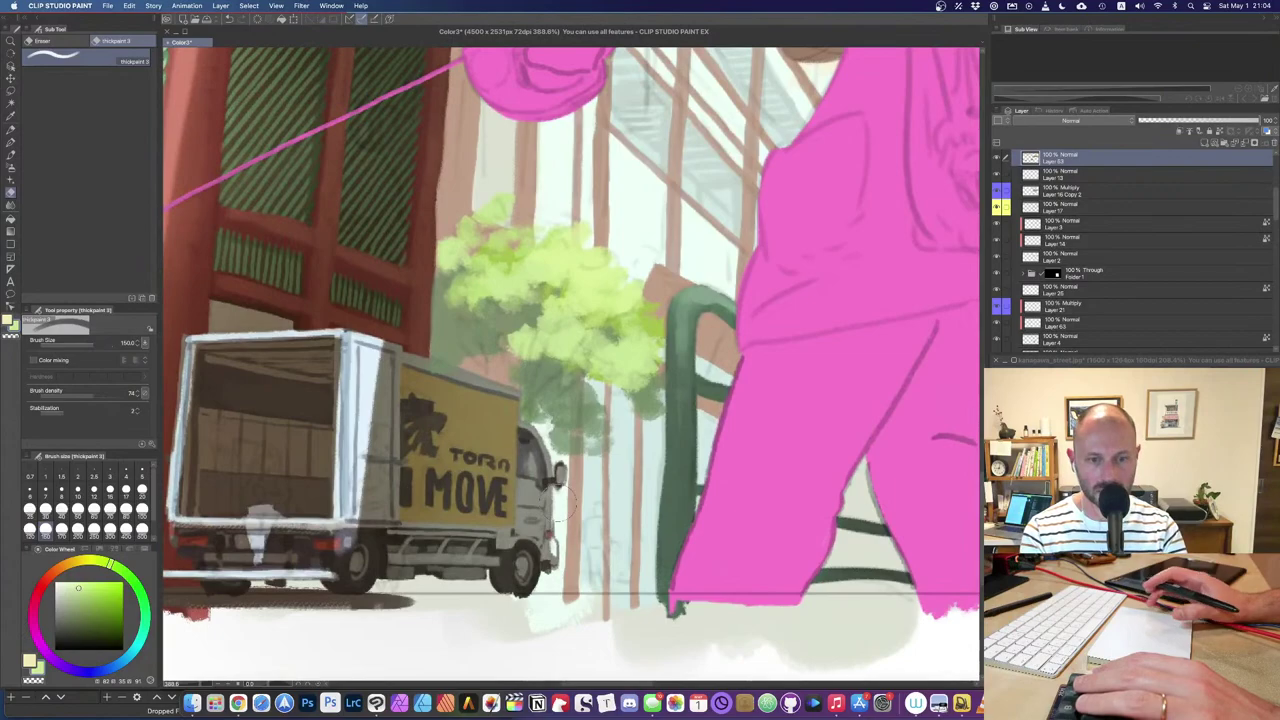
{"action": "scroll", "coordinate": [575, 508], "scroll_direction": "up", "scroll_amount": 1}
{"action": "scroll", "coordinate": [571, 505], "scroll_direction": "up", "scroll_amount": 3}
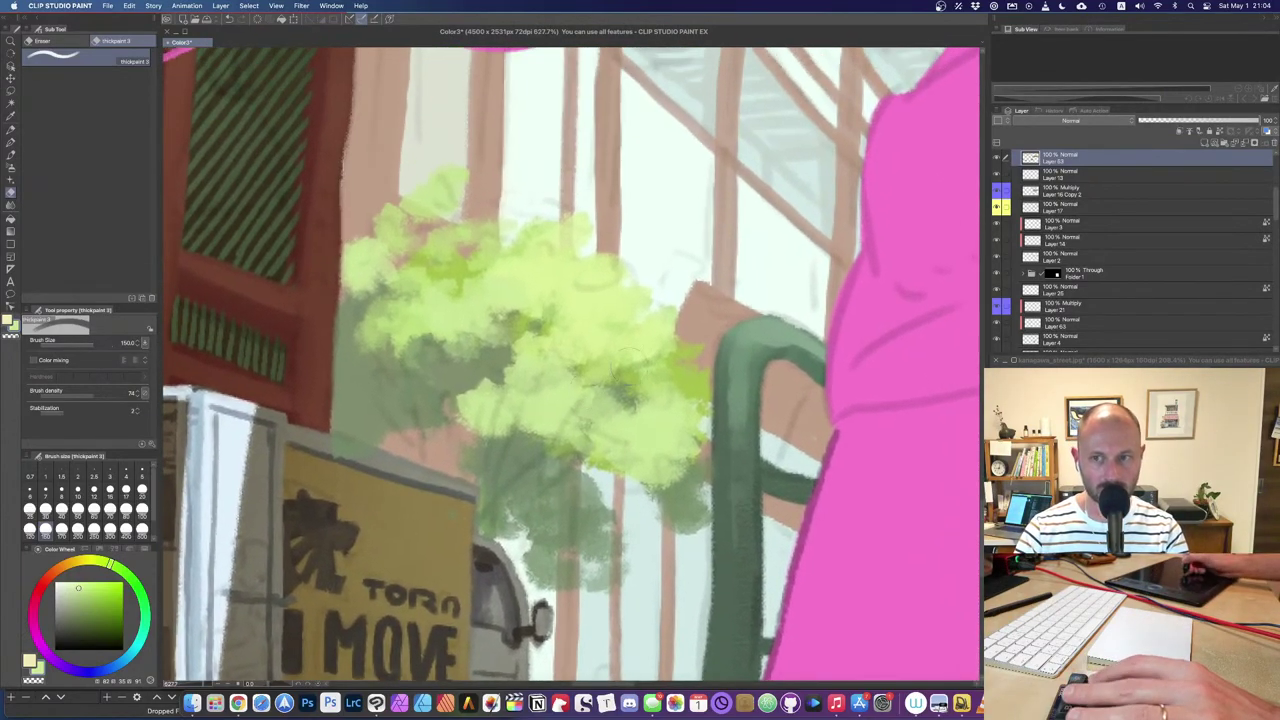
{"action": "scroll", "coordinate": [1150, 210], "scroll_direction": "up", "scroll_amount": 3}
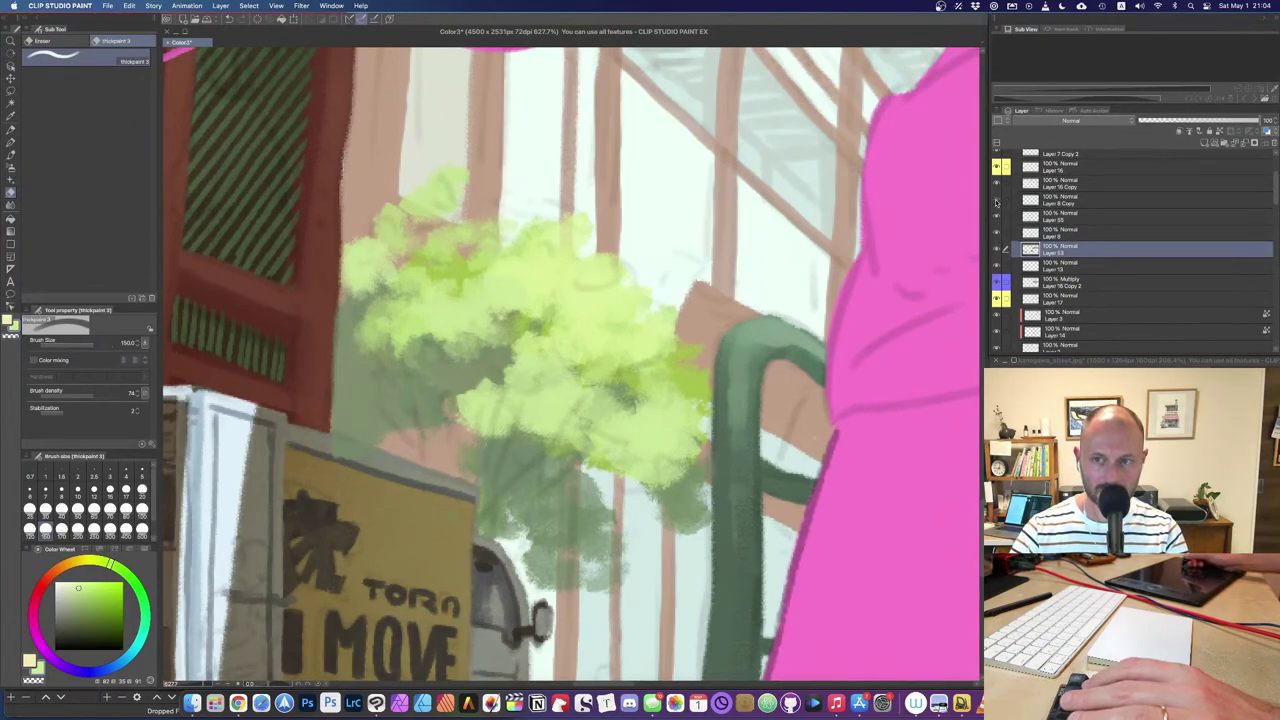
{"action": "left_click", "coordinate": [996, 248]}
{"action": "left_click", "coordinate": [996, 248]}
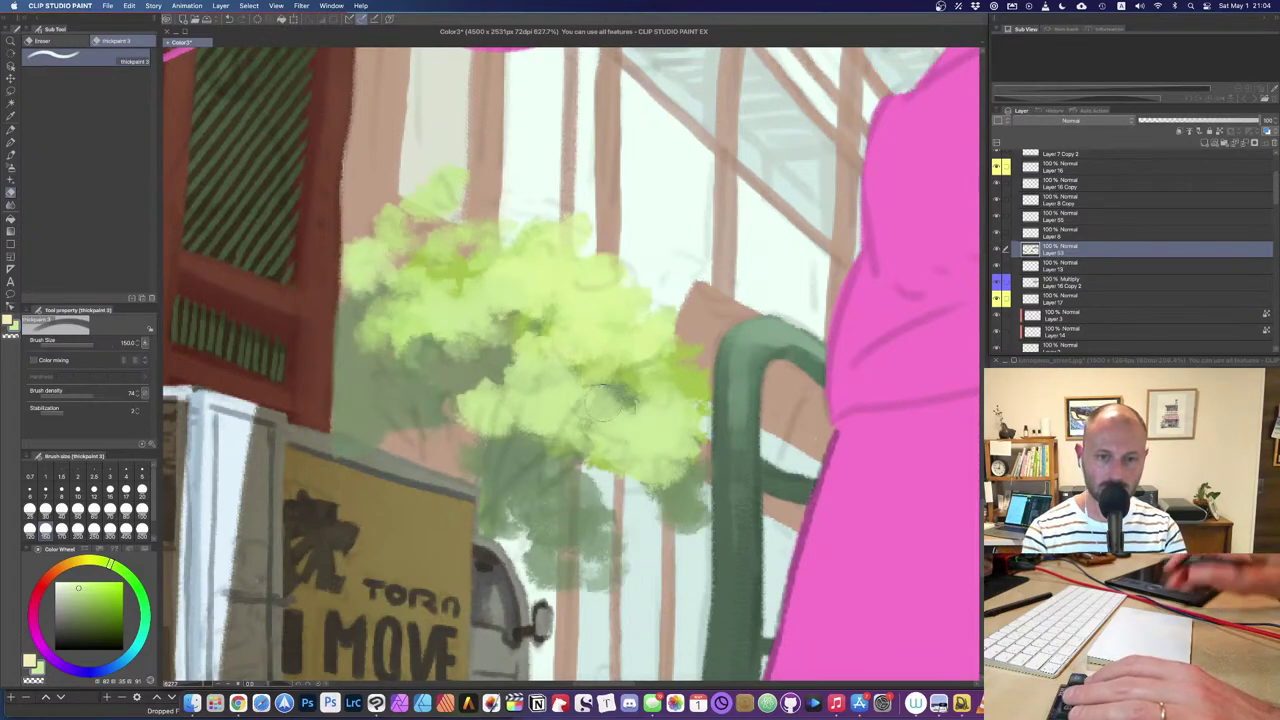
Step: Compare the painting with the layer directly above Layer 53 hidden and shown to identify its contents
{"action": "key", "text": "super+0"}
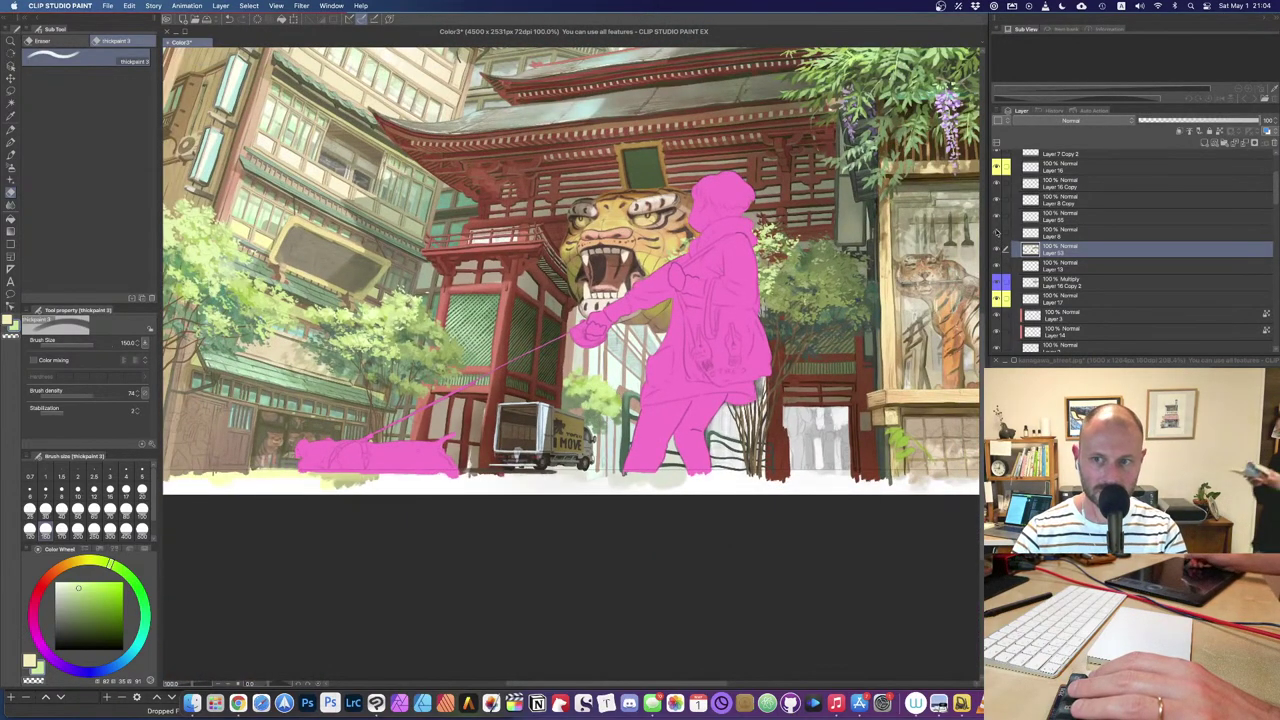
{"action": "left_click", "coordinate": [997, 232]}
{"action": "left_click", "coordinate": [997, 234]}
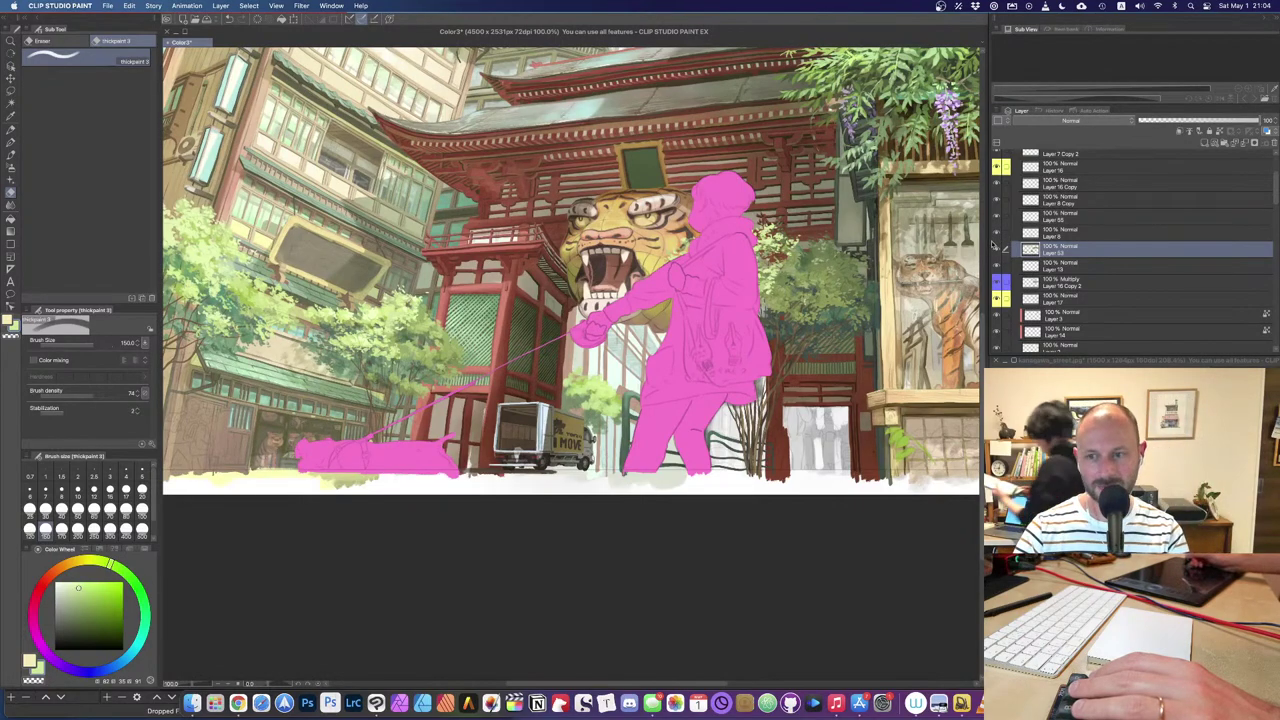
{"action": "left_click", "coordinate": [996, 232]}
{"action": "left_click", "coordinate": [996, 232]}
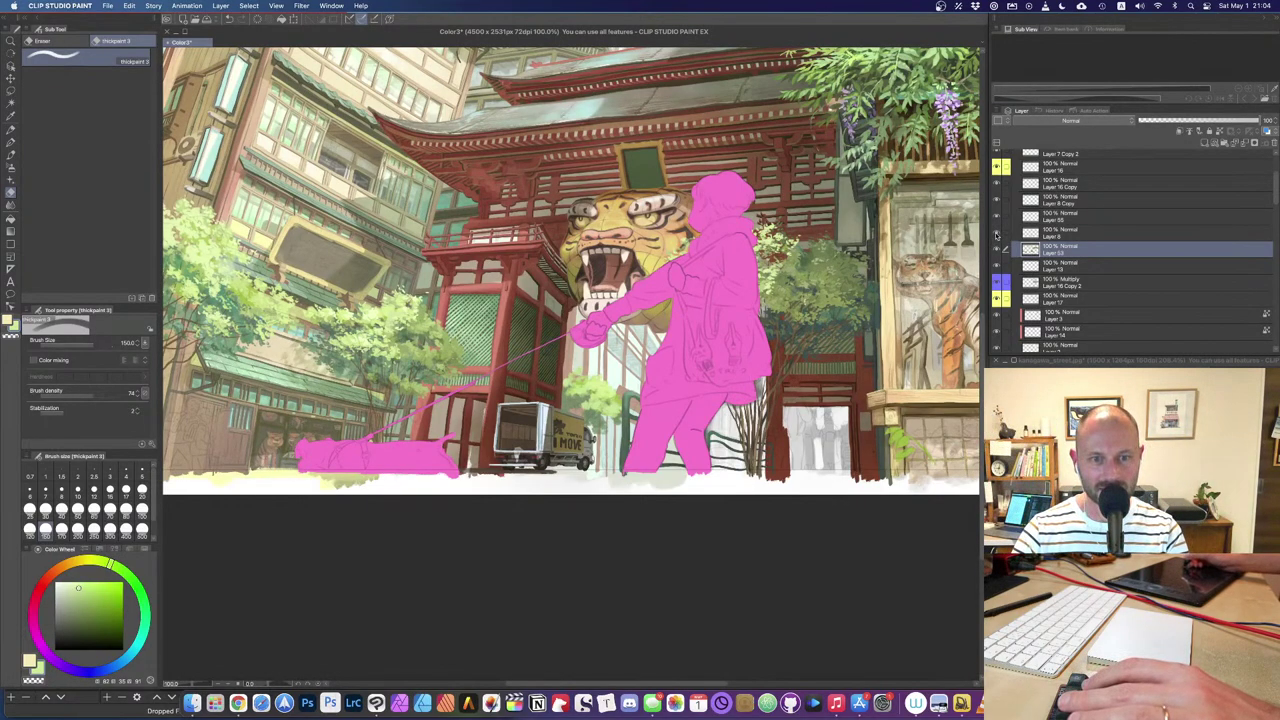
{"action": "left_click", "coordinate": [996, 232]}
{"action": "left_click", "coordinate": [996, 232]}
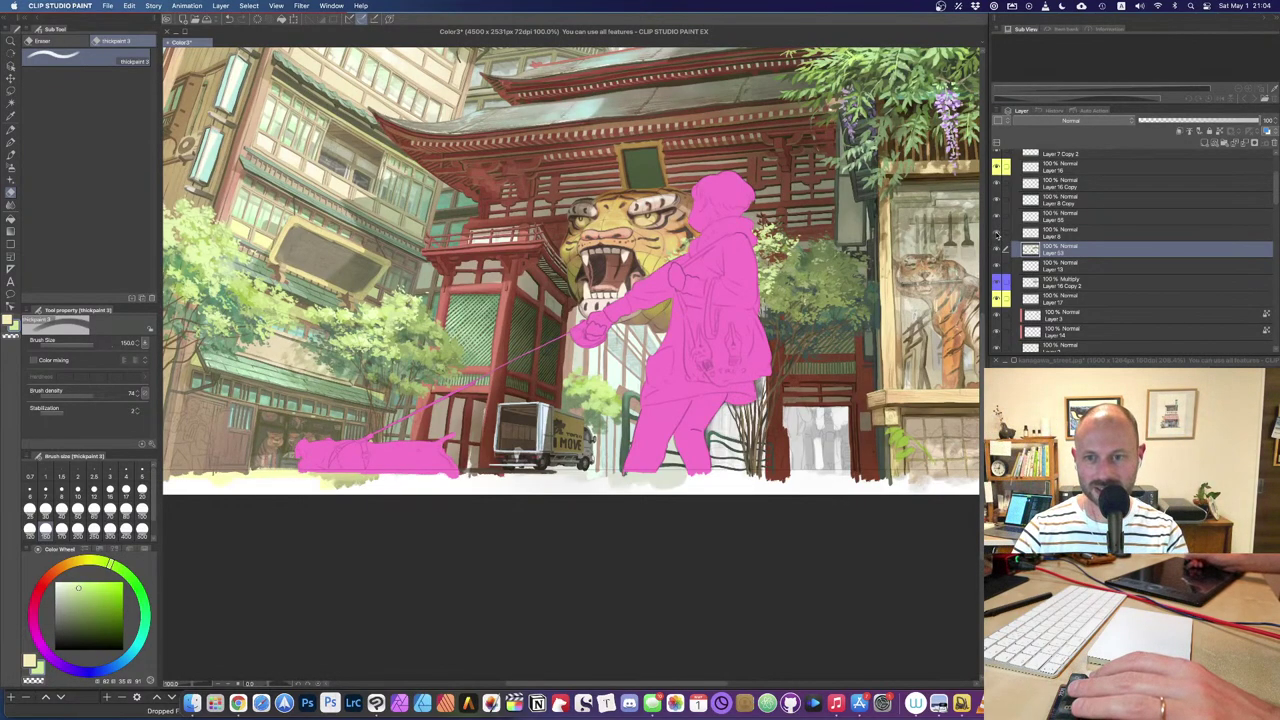
{"action": "left_click", "coordinate": [996, 232]}
{"action": "left_click", "coordinate": [996, 232]}
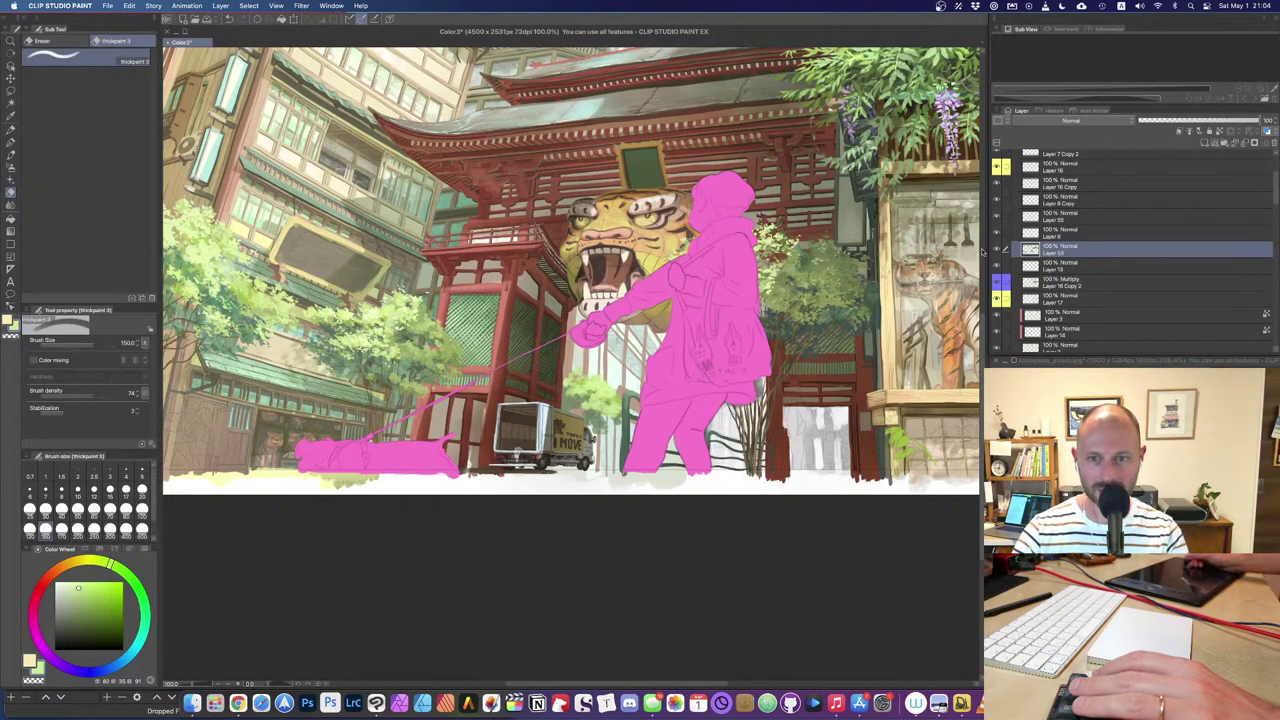
{"action": "left_click", "coordinate": [996, 232]}
{"action": "left_click", "coordinate": [996, 232]}
Step: On the layer directly above Layer 53, draw thin dark brown branches at the small tree's left using the thickpaint 5 brush at size 10
{"action": "left_click", "coordinate": [1028, 237]}
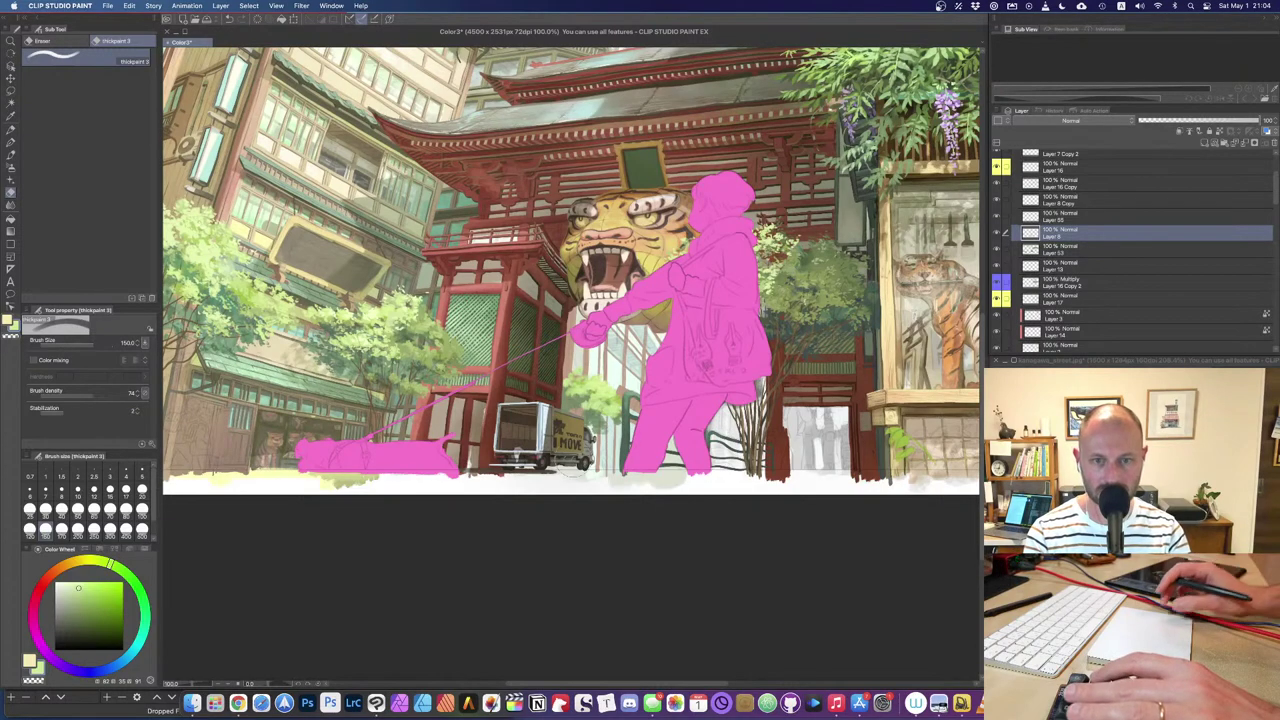
{"action": "scroll", "coordinate": [573, 455], "scroll_direction": "up", "scroll_amount": 3}
{"action": "scroll", "coordinate": [573, 455], "scroll_direction": "up", "scroll_amount": 5}
{"action": "left_click_drag", "start_coordinate": [760, 320], "coordinate": [332, 384]}
{"action": "key", "text": "b"}
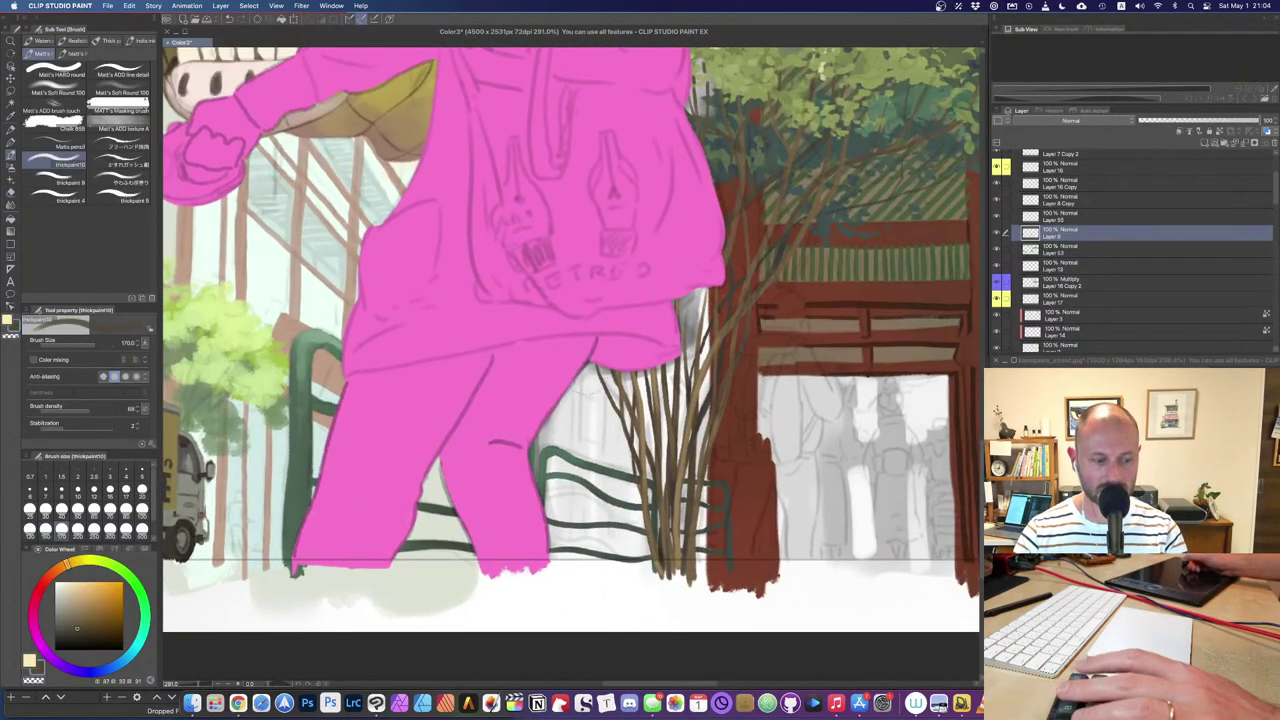
{"action": "scroll", "coordinate": [452, 400], "scroll_direction": "up", "scroll_amount": 4}
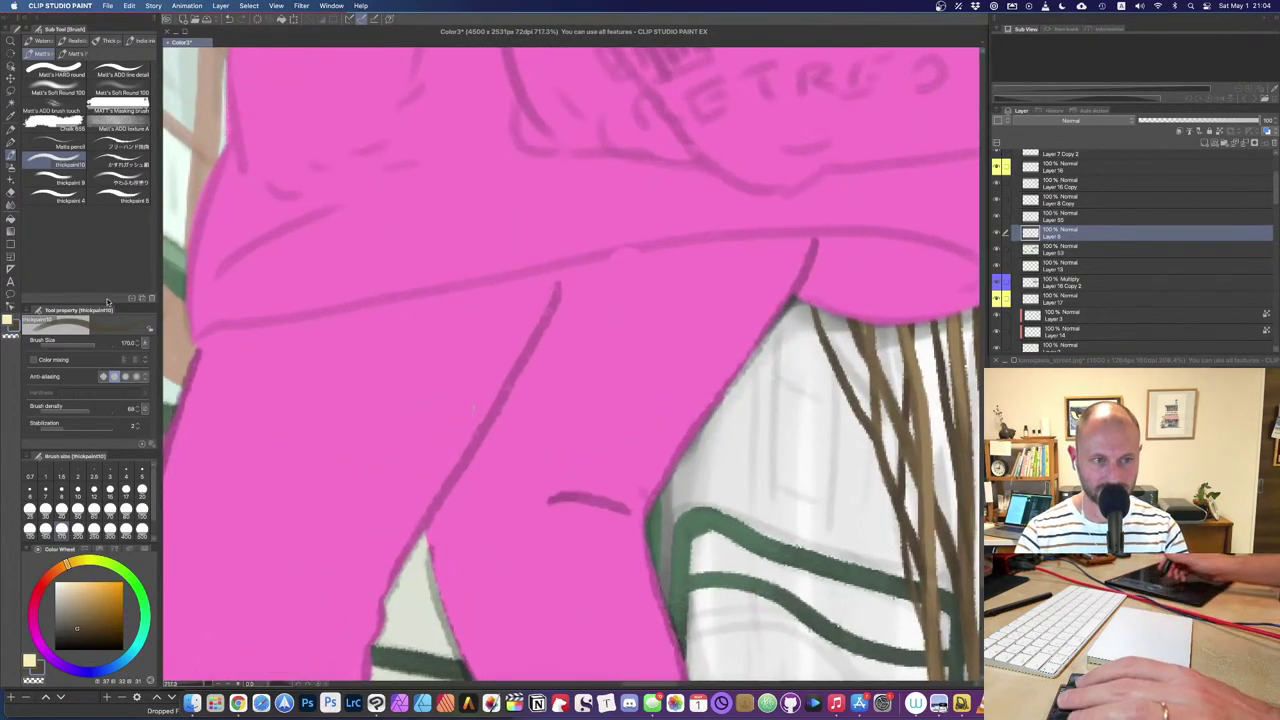
{"action": "left_click", "coordinate": [119, 196]}
{"action": "left_click_drag", "start_coordinate": [391, 309], "coordinate": [677, 237]}
{"action": "left_click_drag", "start_coordinate": [183, 141], "coordinate": [505, 230]}
{"action": "key", "text": "bracketleft"}
{"action": "key", "text": "bracketleft"}
{"action": "key", "text": "bracketleft"}
{"action": "key", "text": "bracketleft"}
{"action": "key", "text": "bracketleft"}
{"action": "key", "text": "bracketleft"}
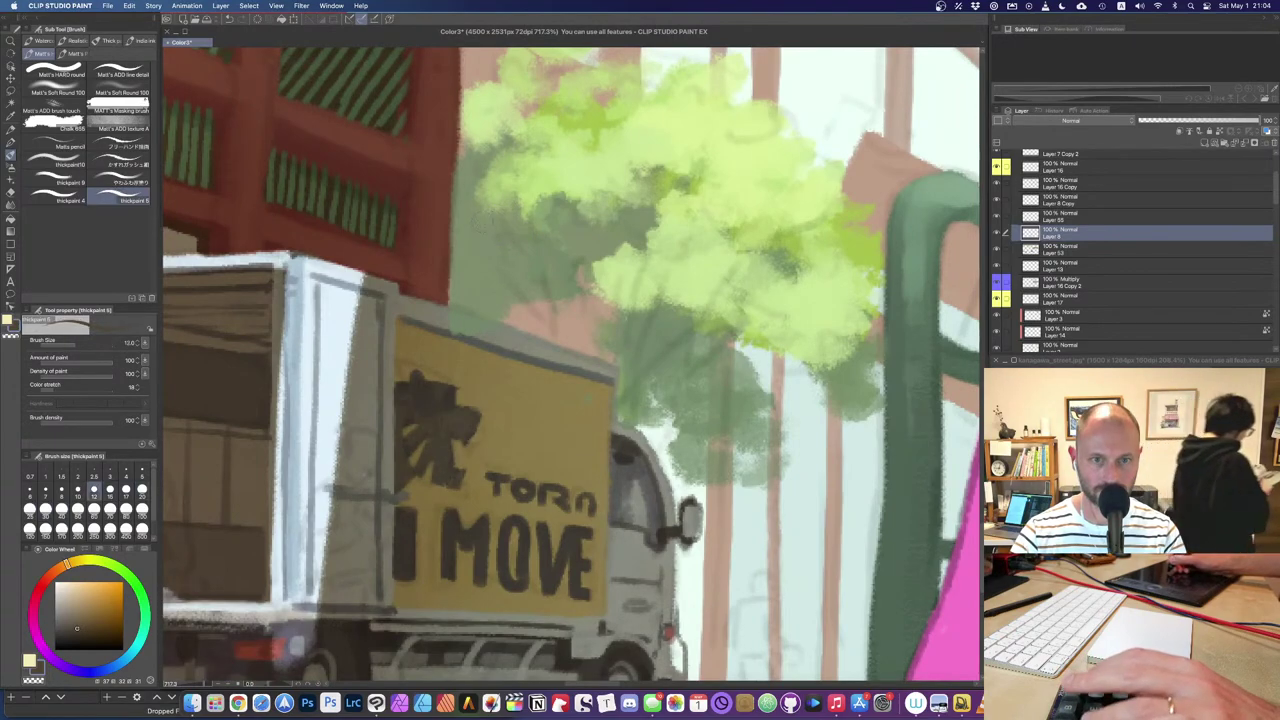
{"action": "left_click_drag", "start_coordinate": [482, 232], "coordinate": [564, 350]}
{"action": "left_click_drag", "start_coordinate": [528, 226], "coordinate": [595, 360]}
{"action": "mouse_move", "coordinate": [575, 214]}
{"action": "left_mouse_down"}
{"action": "mouse_move", "coordinate": [580, 356]}
{"action": "mouse_move", "coordinate": [612, 252]}
{"action": "left_mouse_up"}
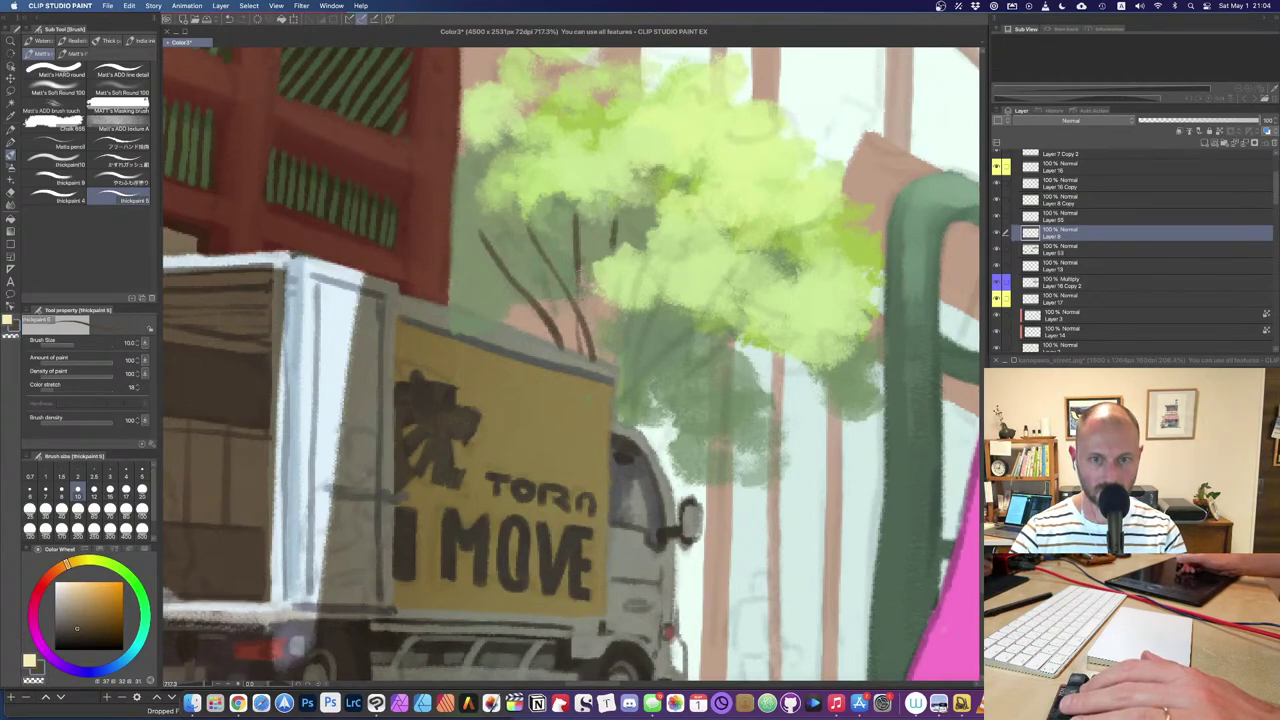
Step: Draw two thin dark brown branches under the small tree's right foliage down towards the truck cab, redoing unsatisfactory strokes
{"action": "left_click_drag", "start_coordinate": [651, 312], "coordinate": [625, 434]}
{"action": "key", "text": "super+z"}
{"action": "left_click_drag", "start_coordinate": [651, 312], "coordinate": [627, 434]}
{"action": "left_click_drag", "start_coordinate": [694, 323], "coordinate": [636, 444]}
{"action": "key", "text": "super+z"}
{"action": "left_click_drag", "start_coordinate": [692, 325], "coordinate": [645, 456]}
{"action": "left_click_drag", "start_coordinate": [676, 316], "coordinate": [669, 400]}
{"action": "key", "text": "super+z"}
{"action": "key", "text": "super+z"}
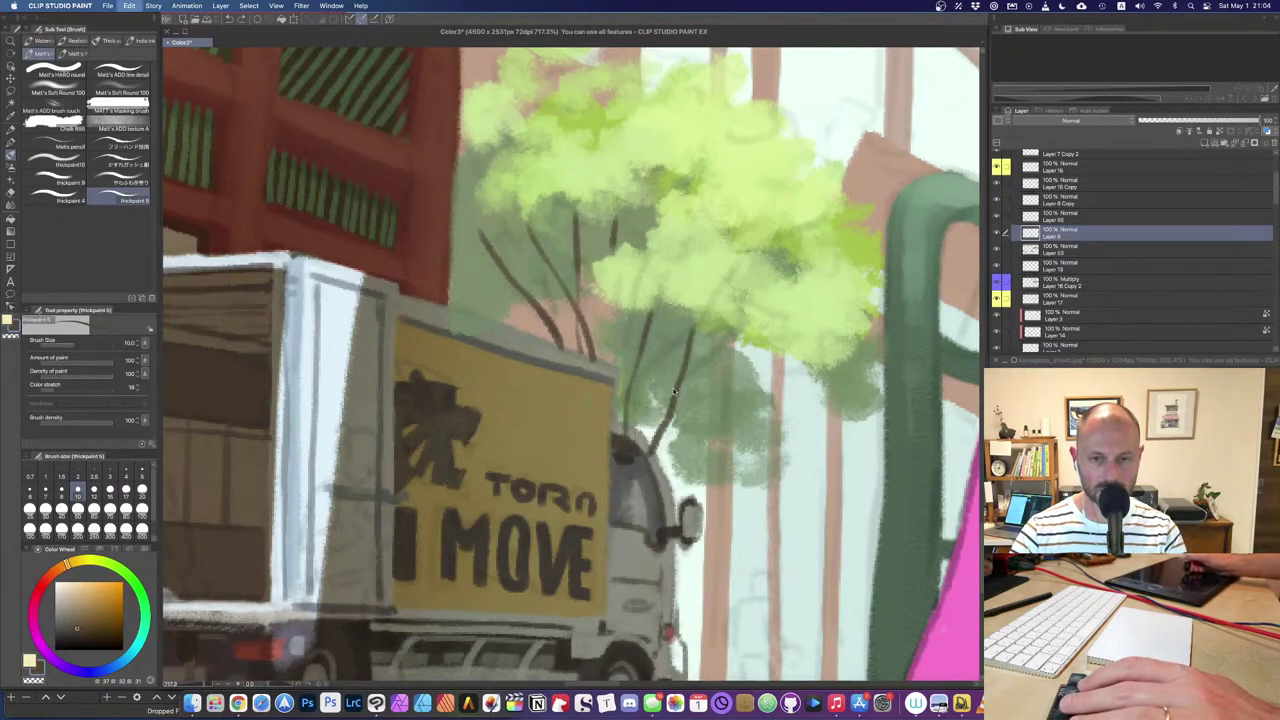
{"action": "left_click_drag", "start_coordinate": [677, 306], "coordinate": [645, 466]}
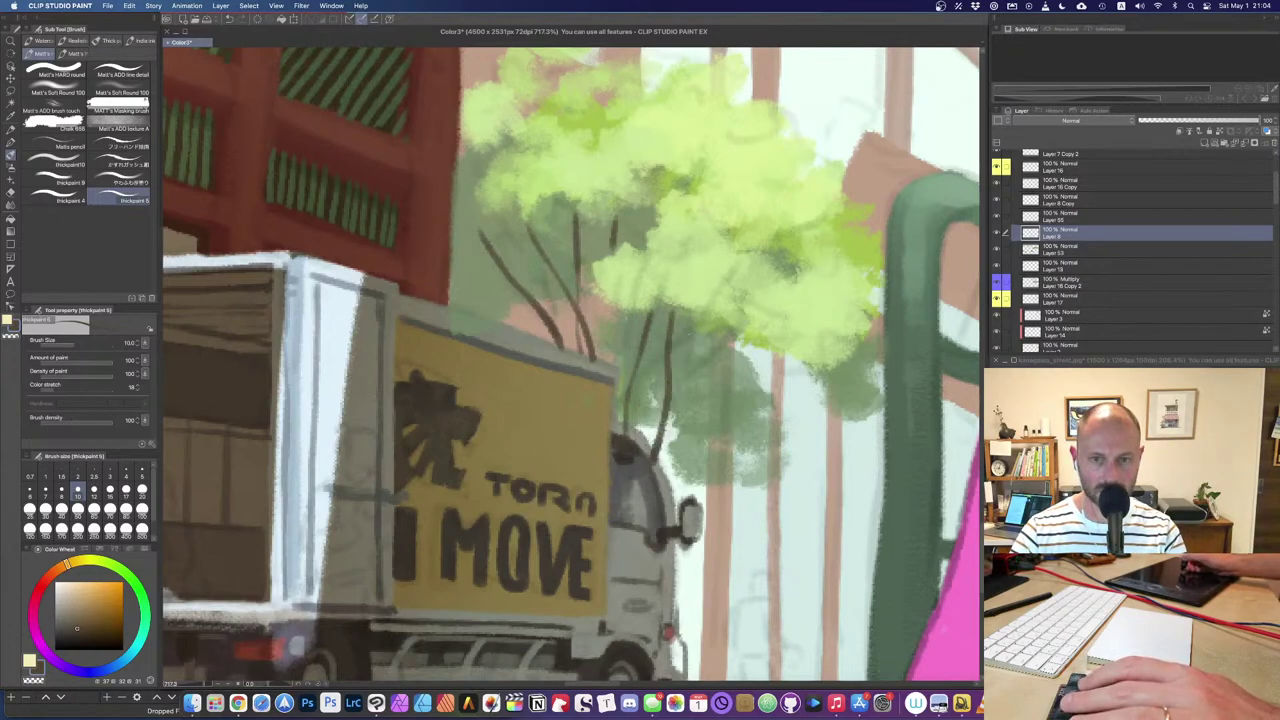
Step: Add more thin dark brown branches beneath the small tree's foliage at its left and above the truck cab, redoing unsatisfactory strokes
{"action": "left_click_drag", "start_coordinate": [634, 214], "coordinate": [631, 248]}
{"action": "mouse_move", "coordinate": [608, 306]}
{"action": "left_mouse_down"}
{"action": "mouse_move", "coordinate": [650, 444]}
{"action": "mouse_move", "coordinate": [636, 474]}
{"action": "left_mouse_up"}
{"action": "key", "text": "e"}
{"action": "key", "text": "super+z"}
{"action": "left_click_drag", "start_coordinate": [559, 345], "coordinate": [597, 363]}
{"action": "key", "text": "b"}
{"action": "key", "text": "super+z"}
{"action": "left_click_drag", "start_coordinate": [513, 238], "coordinate": [530, 332]}
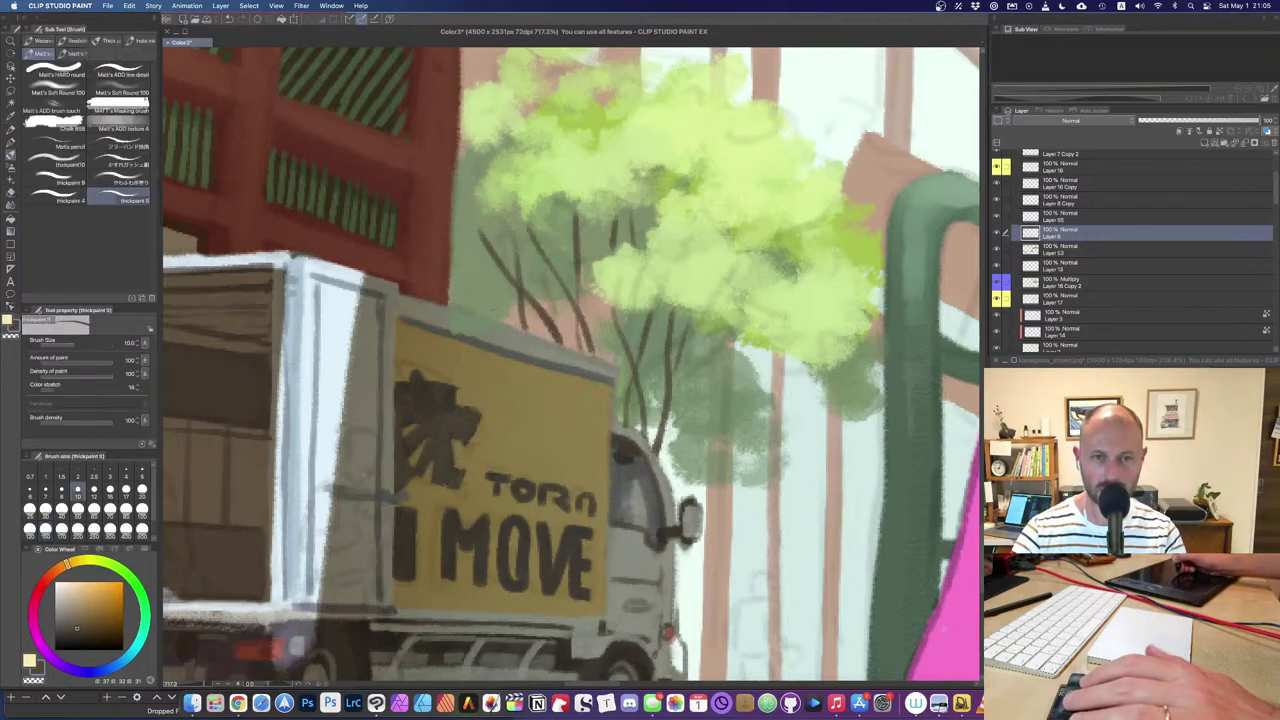
Step: Draw a curved branch along the small tree's left edge and a slanting one from the right foliage down to the trunk
{"action": "left_click_drag", "start_coordinate": [463, 212], "coordinate": [494, 296]}
{"action": "key", "text": "super+z"}
{"action": "left_click_drag", "start_coordinate": [454, 212], "coordinate": [518, 328]}
{"action": "left_click_drag", "start_coordinate": [728, 335], "coordinate": [668, 390]}
{"action": "key", "text": "super+z"}
{"action": "left_click_drag", "start_coordinate": [724, 340], "coordinate": [630, 430]}
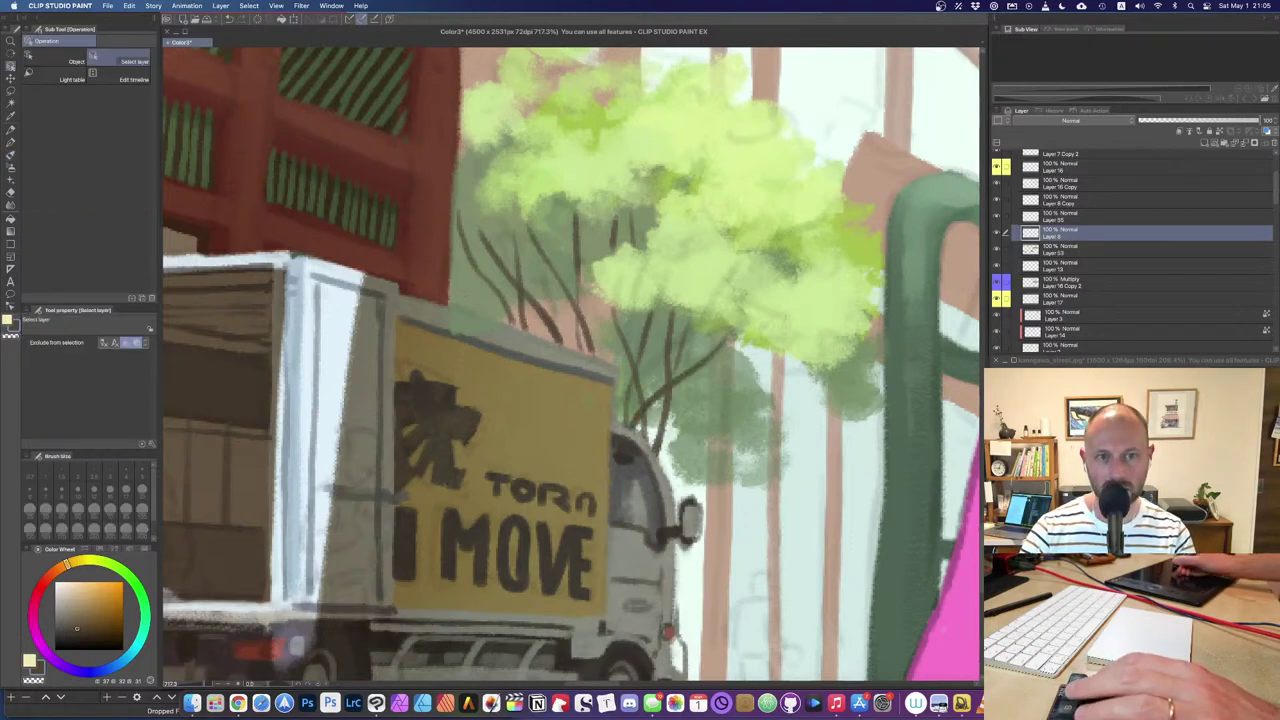
Step: Try to draw extra twigs off the small tree's right branch on Layer 53 and undo them
{"action": "left_click", "coordinate": [452, 331], "text": "shift+super"}
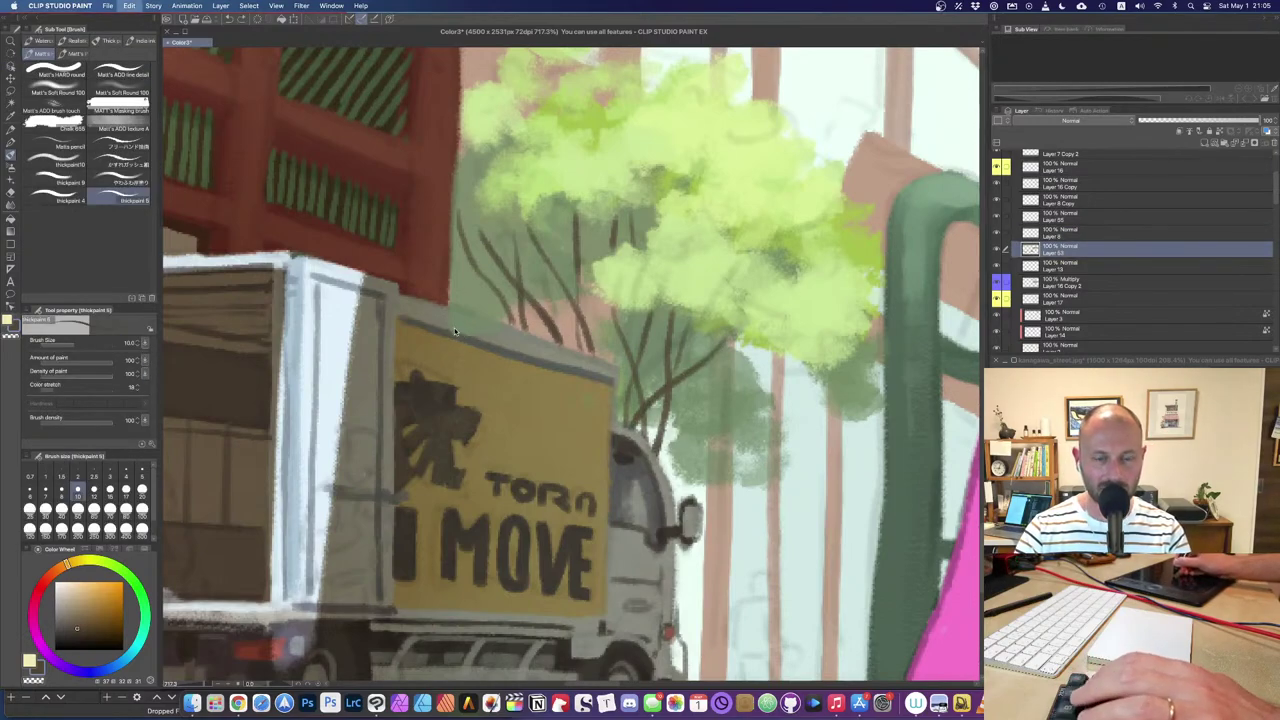
{"action": "key", "text": "e"}
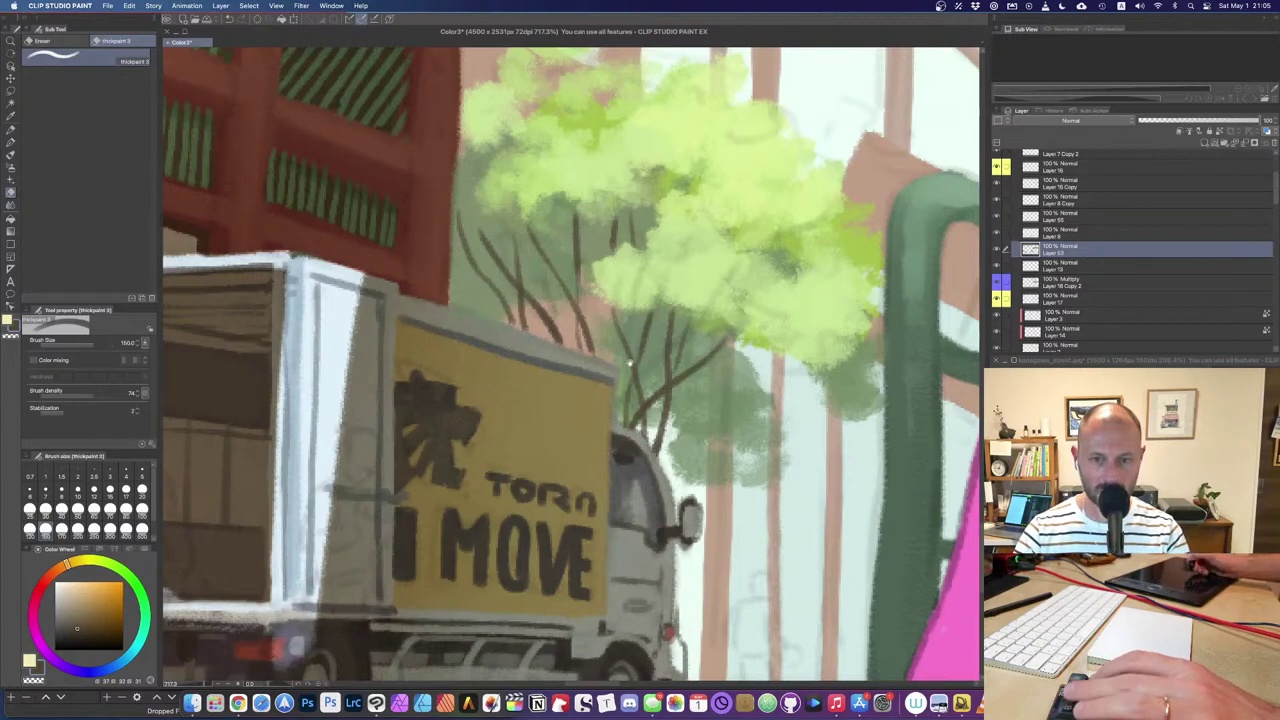
{"action": "scroll", "coordinate": [630, 373], "scroll_direction": "up", "scroll_amount": 5}
{"action": "key", "text": "b"}
{"action": "left_click_drag", "start_coordinate": [775, 484], "coordinate": [740, 498]}
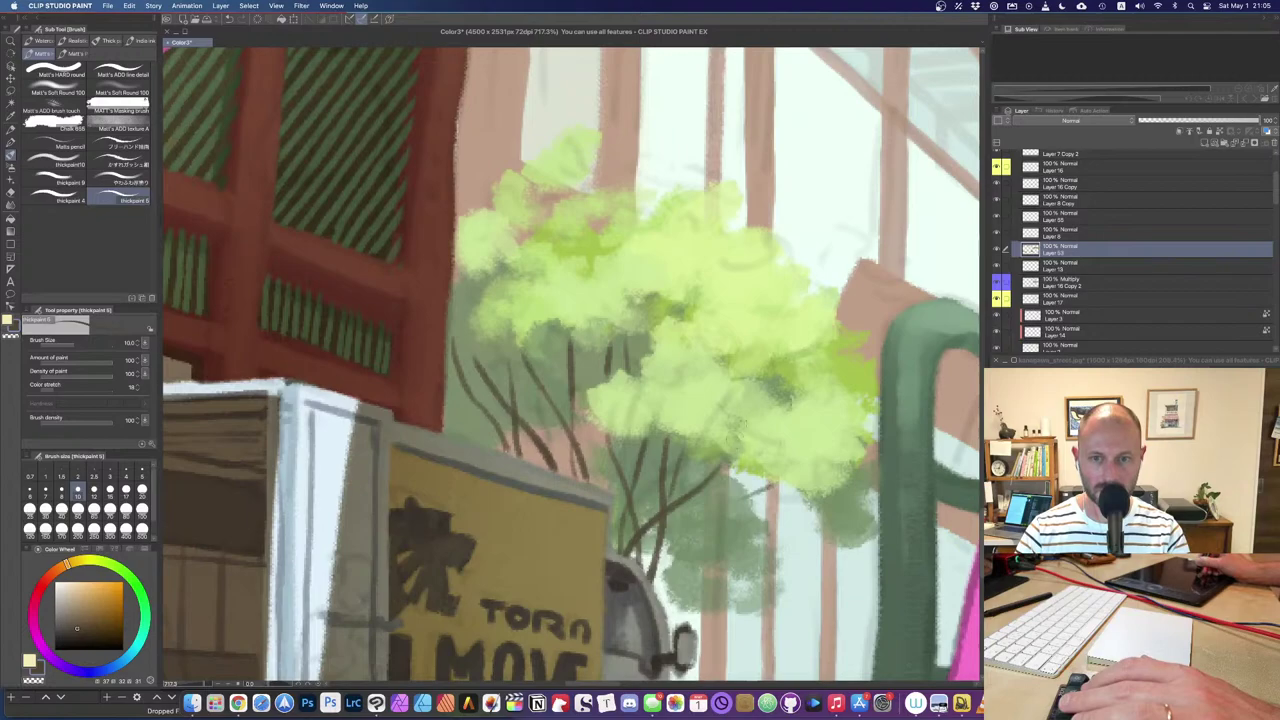
{"action": "left_click_drag", "start_coordinate": [783, 370], "coordinate": [762, 395]}
{"action": "key", "text": "super+z"}
{"action": "left_click_drag", "start_coordinate": [775, 487], "coordinate": [664, 521]}
{"action": "key", "text": "super+z"}
{"action": "left_click_drag", "start_coordinate": [772, 484], "coordinate": [698, 505]}
{"action": "key", "text": "super+z"}
{"action": "key", "text": "super+z"}
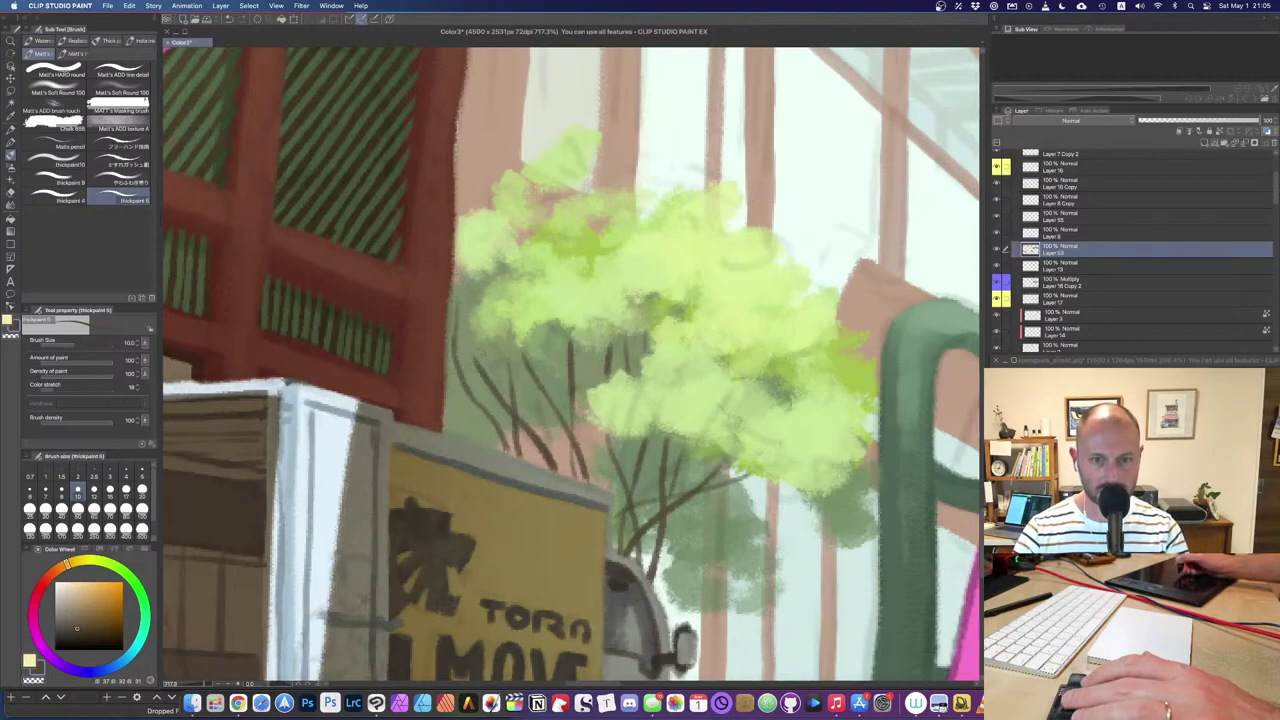
Step: Examine the small tree within the street scene and compare it with Layer 53 hidden and shown
{"action": "scroll", "coordinate": [590, 478], "scroll_direction": "down", "scroll_amount": 3}
{"action": "scroll", "coordinate": [537, 415], "scroll_direction": "down", "scroll_amount": 12}
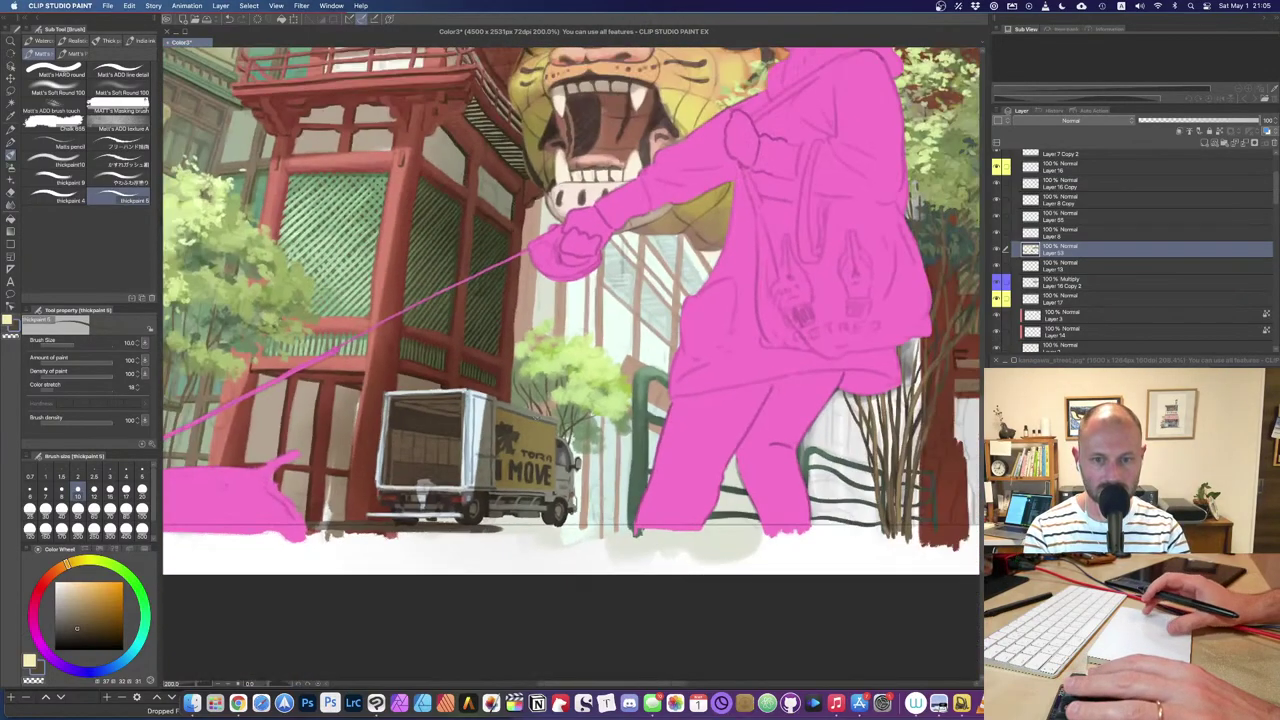
{"action": "scroll", "coordinate": [537, 415], "scroll_direction": "up", "scroll_amount": 10}
{"action": "scroll", "coordinate": [490, 435], "scroll_direction": "up", "scroll_amount": 2}
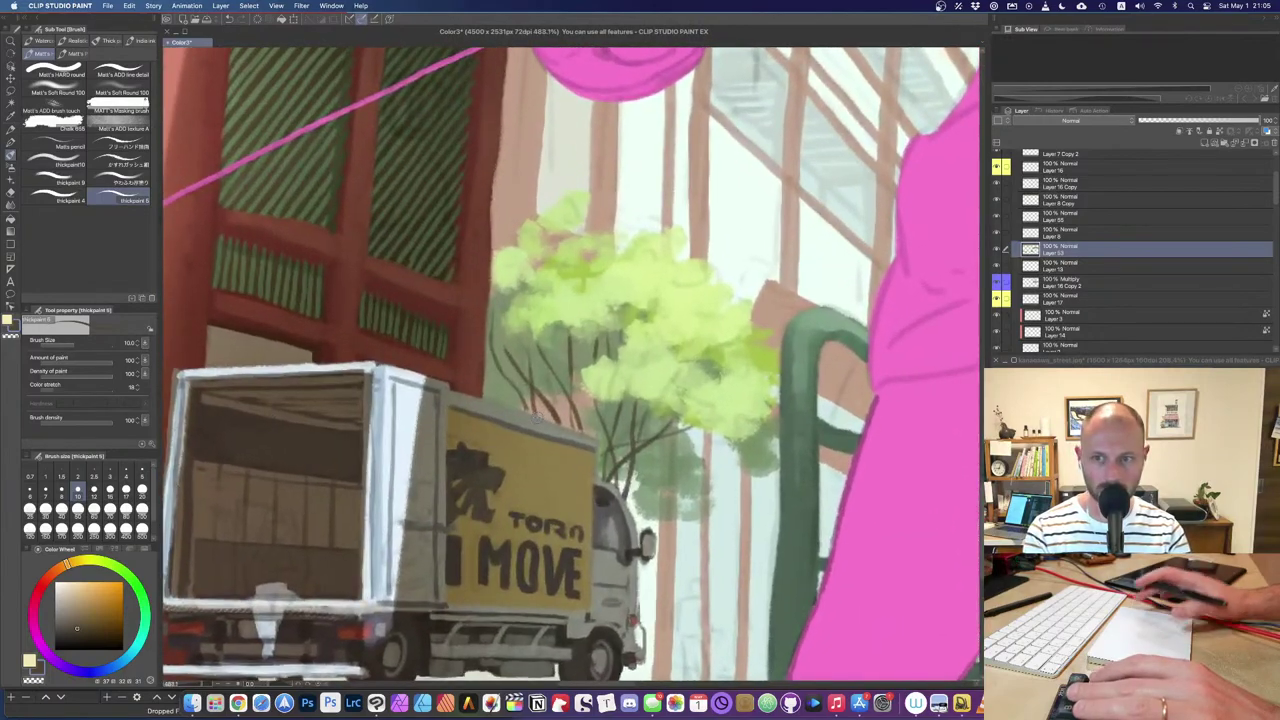
{"action": "left_click", "coordinate": [996, 250]}
{"action": "left_click", "coordinate": [996, 250]}
Step: Lock the branch layer's transparent pixels and try tinting the left branches with a sampled reddish brown using the thickpaint10 brush at size 200
{"action": "key", "text": "super+shift"}
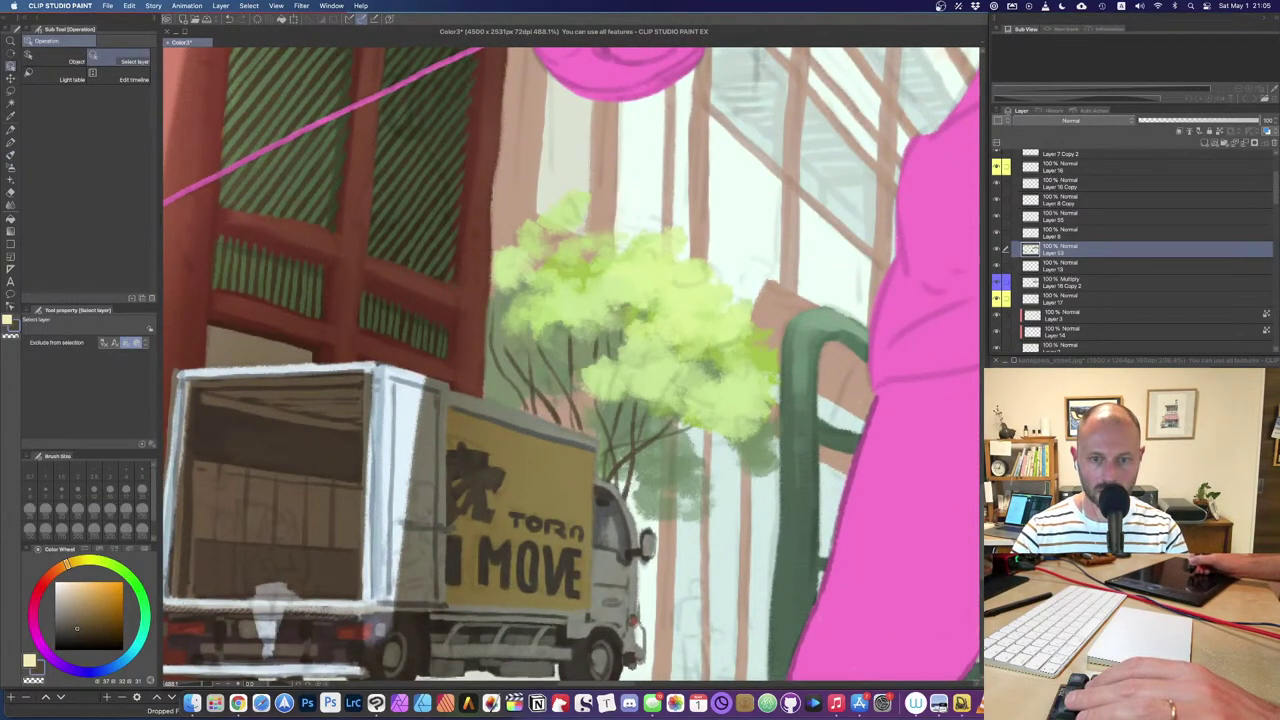
{"action": "left_click", "coordinate": [688, 400]}
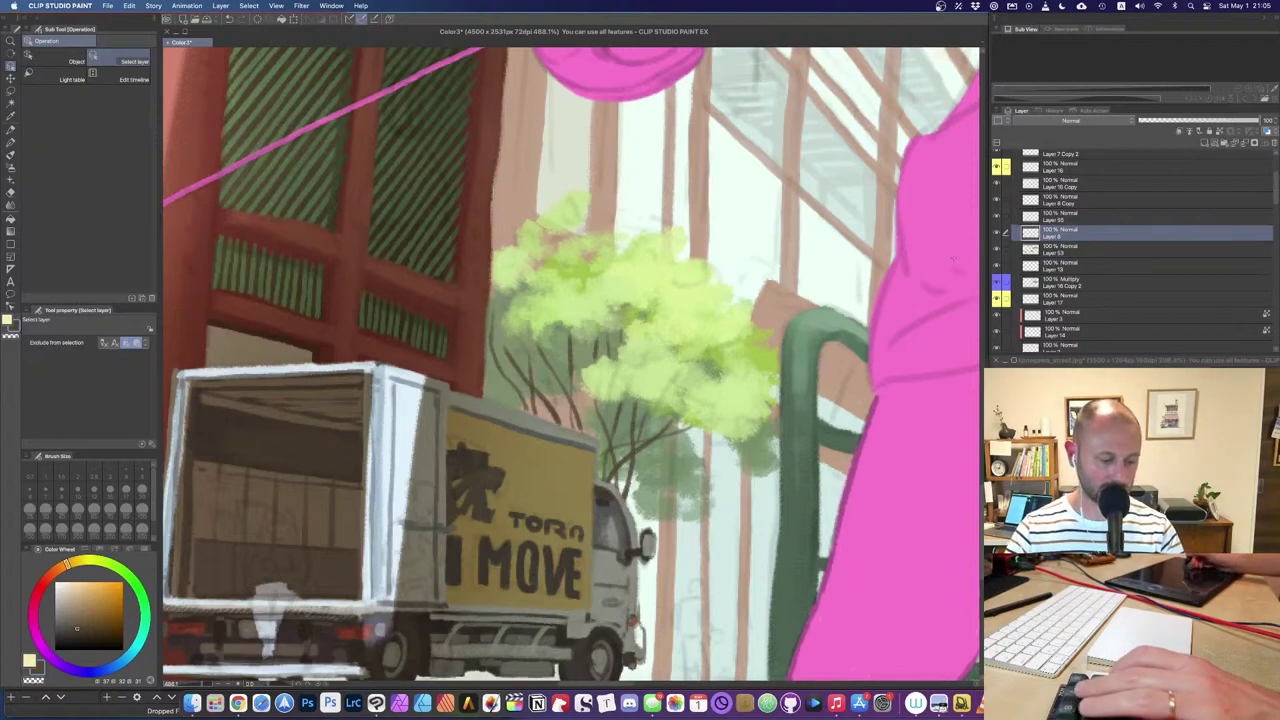
{"action": "key", "text": "b"}
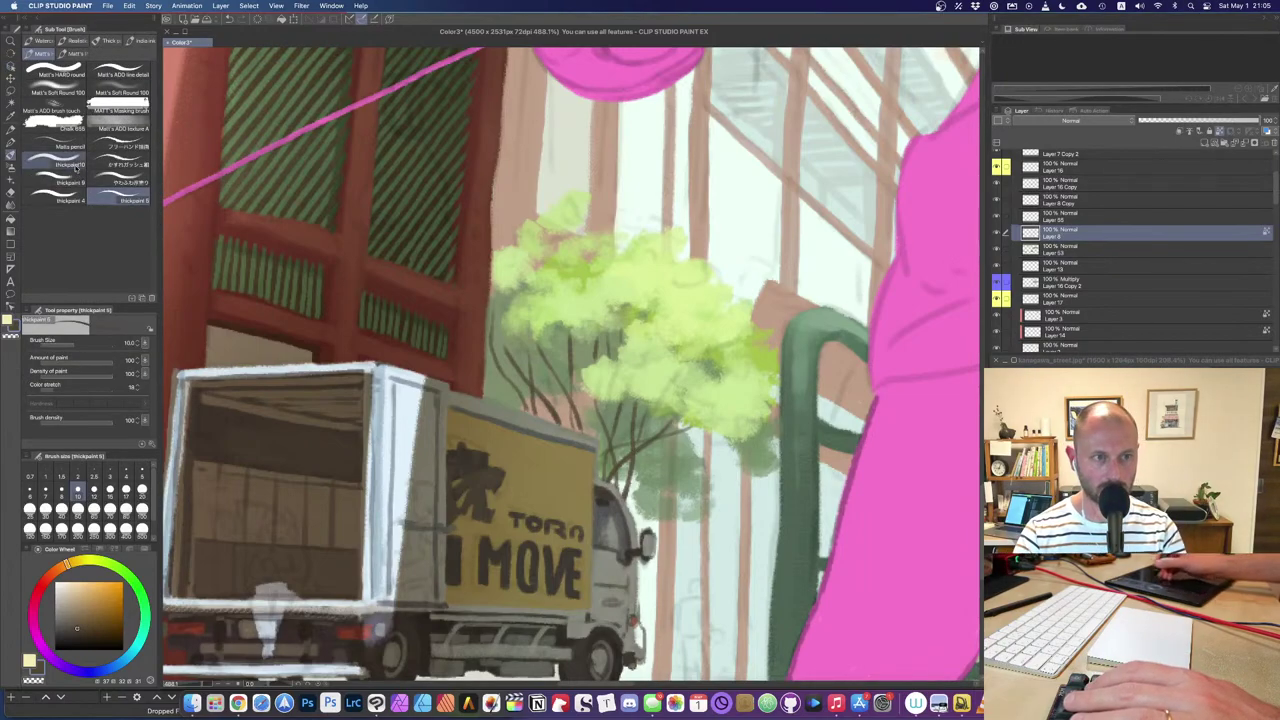
{"action": "left_click", "coordinate": [58, 162]}
{"action": "left_click", "coordinate": [596, 197], "text": "alt"}
{"action": "key", "text": "]"}
{"action": "left_click_drag", "start_coordinate": [494, 336], "coordinate": [550, 408]}
{"action": "key", "text": "super+z"}
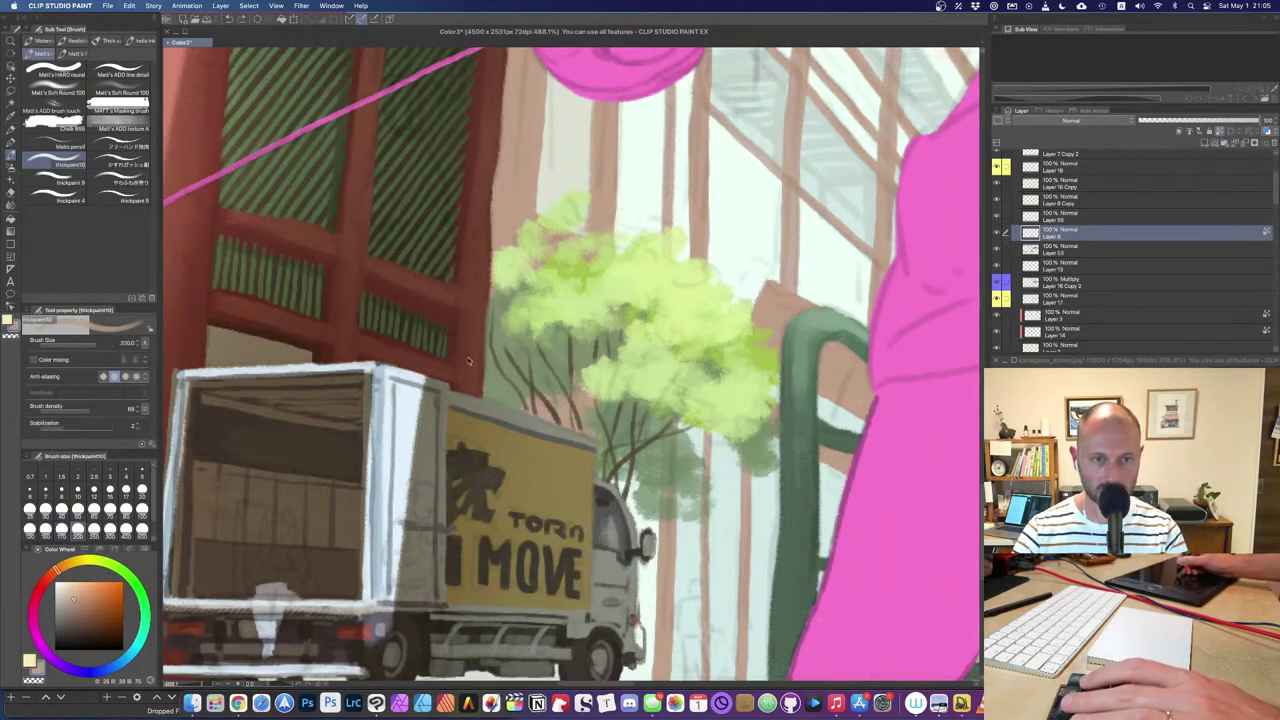
Step: Sample darker browns from the scene to recolor the small tree's branches with the thickpaint10 brush
{"action": "left_click", "coordinate": [472, 360], "text": "shift+super"}
{"action": "left_click", "coordinate": [254, 347], "text": "shift+super"}
{"action": "left_click", "coordinate": [253, 346], "text": "alt"}
{"action": "left_click", "coordinate": [470, 328], "text": "alt"}
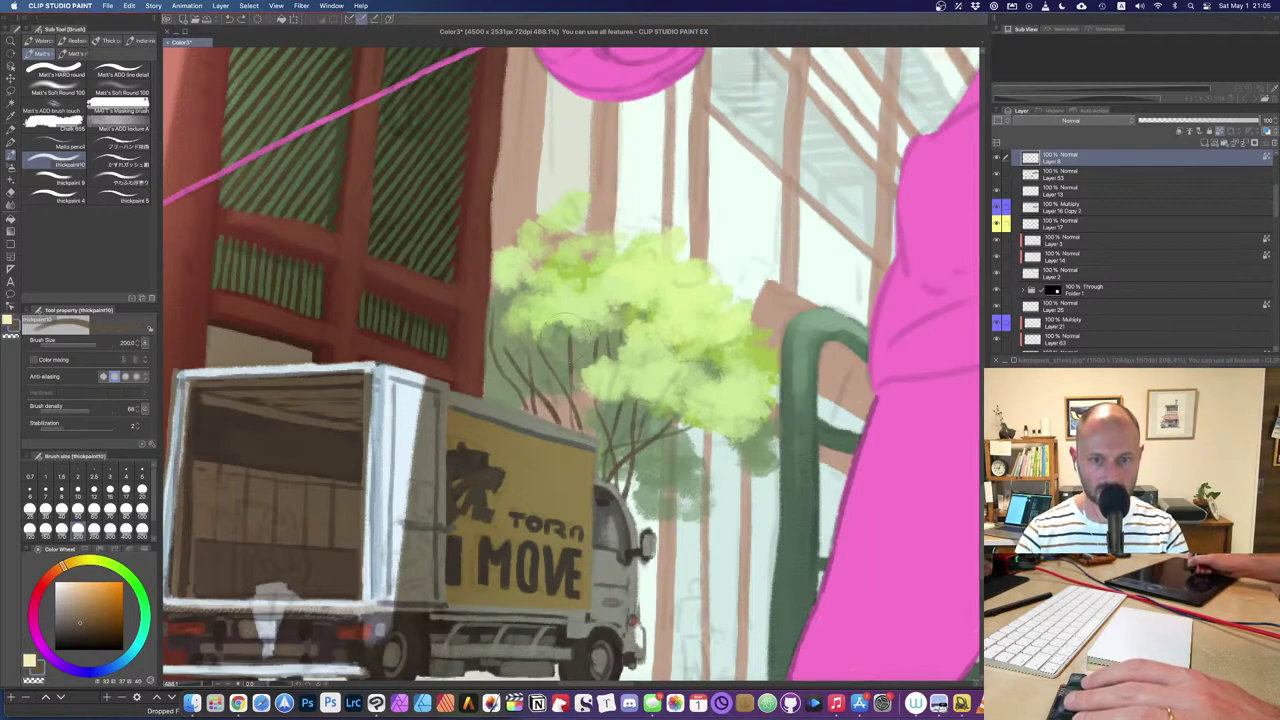
{"action": "left_click", "coordinate": [589, 449], "text": "alt"}
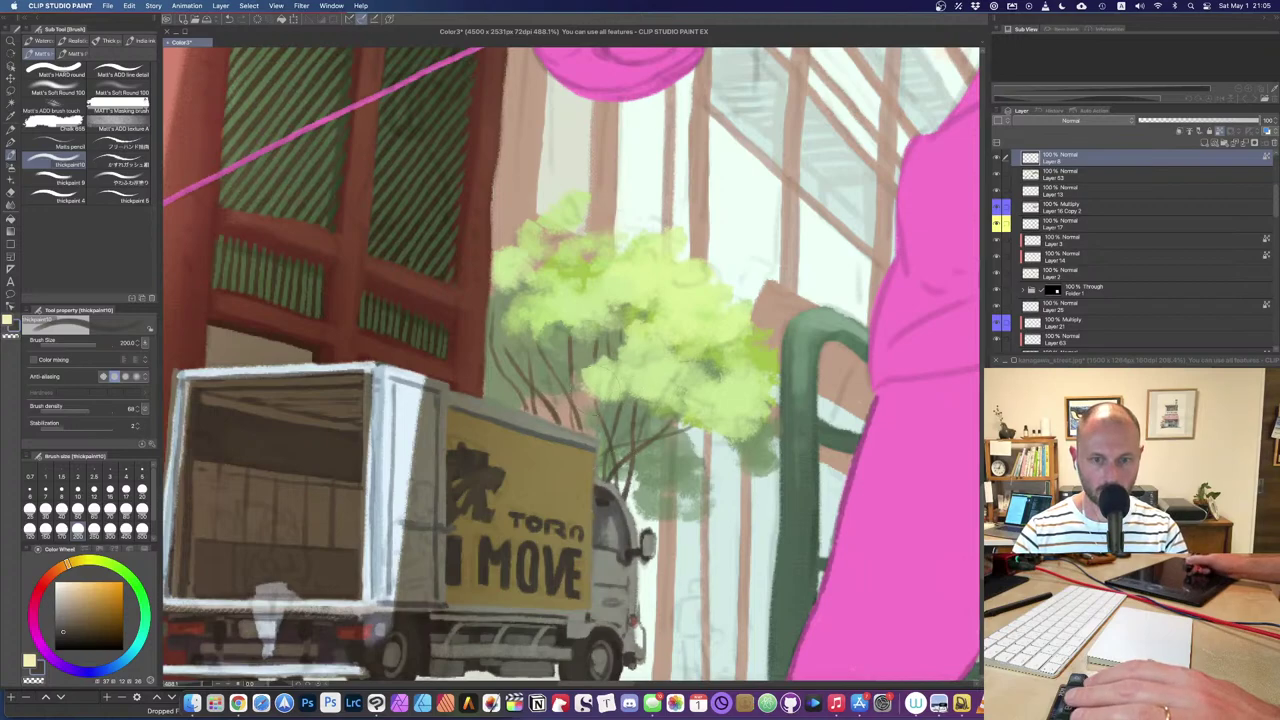
Step: On Layer 53, dab pale yellow-green highlight leaves over the small tree's foliage with the thickpaint 5 brush at size 10
{"action": "scroll", "coordinate": [559, 448], "scroll_direction": "down", "scroll_amount": 4}
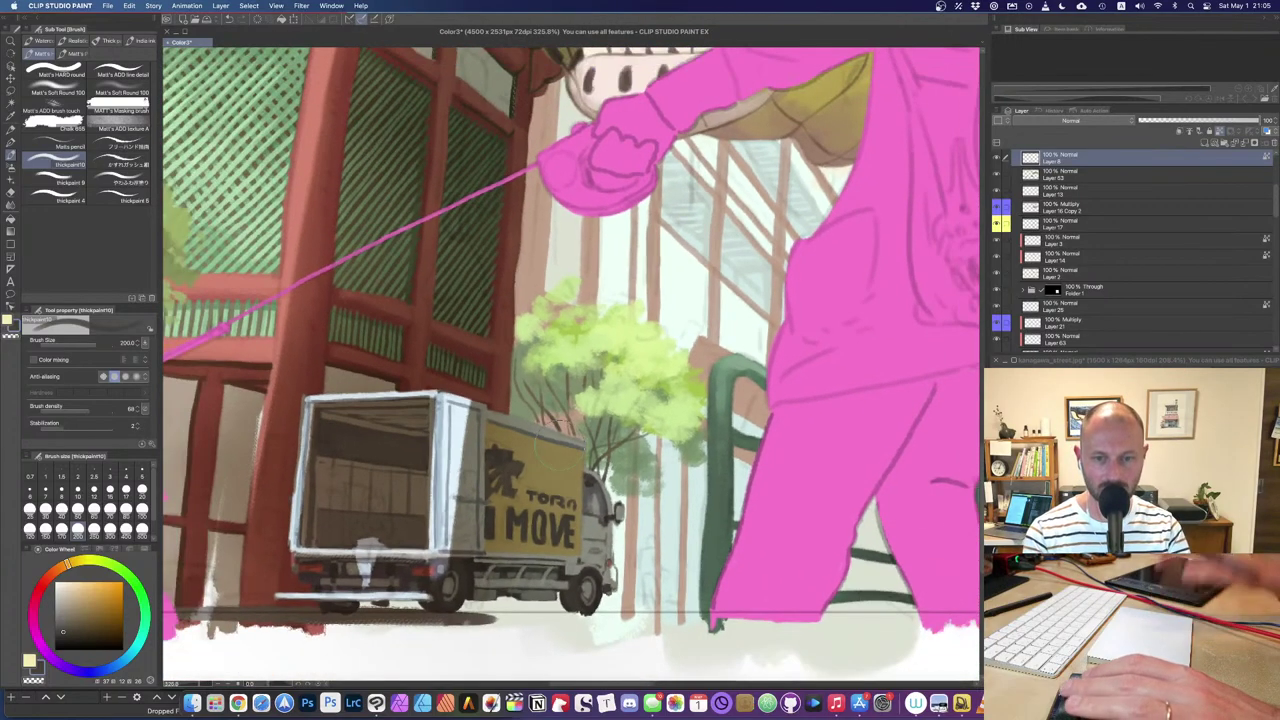
{"action": "scroll", "coordinate": [571, 366], "scroll_direction": "down", "scroll_amount": 5}
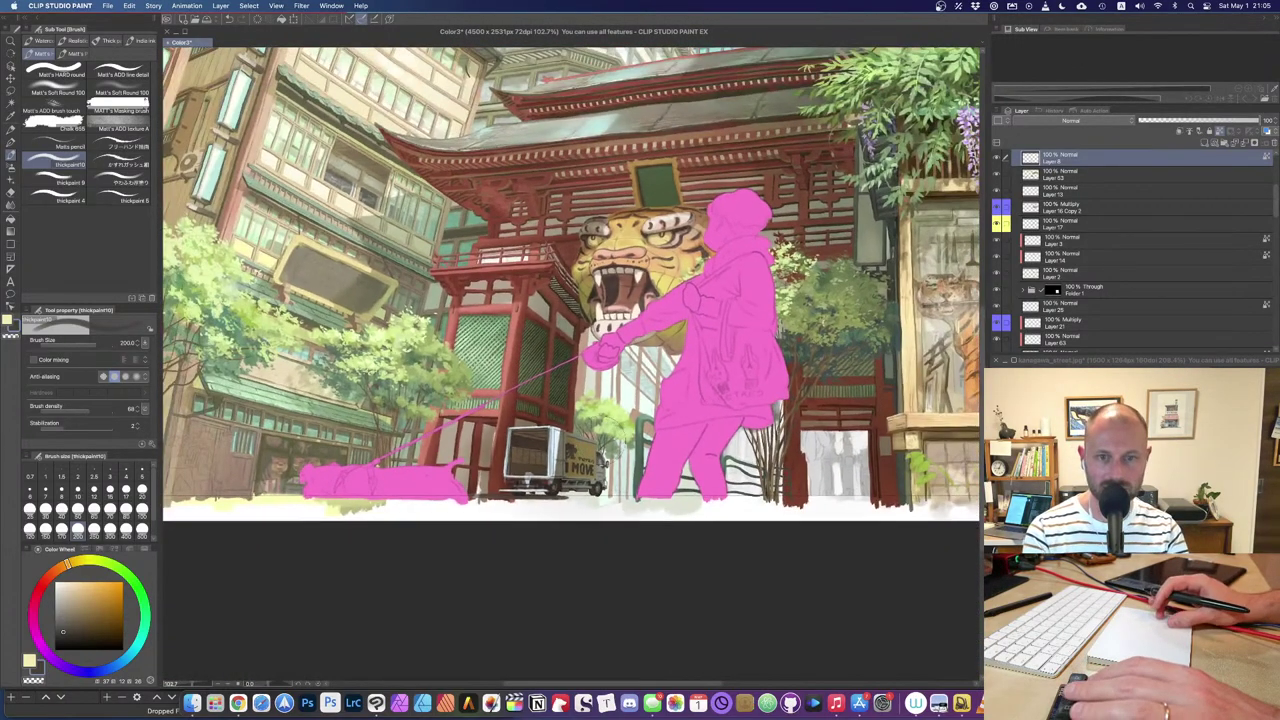
{"action": "scroll", "coordinate": [571, 366], "scroll_direction": "down", "scroll_amount": 1}
{"action": "scroll", "coordinate": [590, 310], "scroll_direction": "up", "scroll_amount": 1}
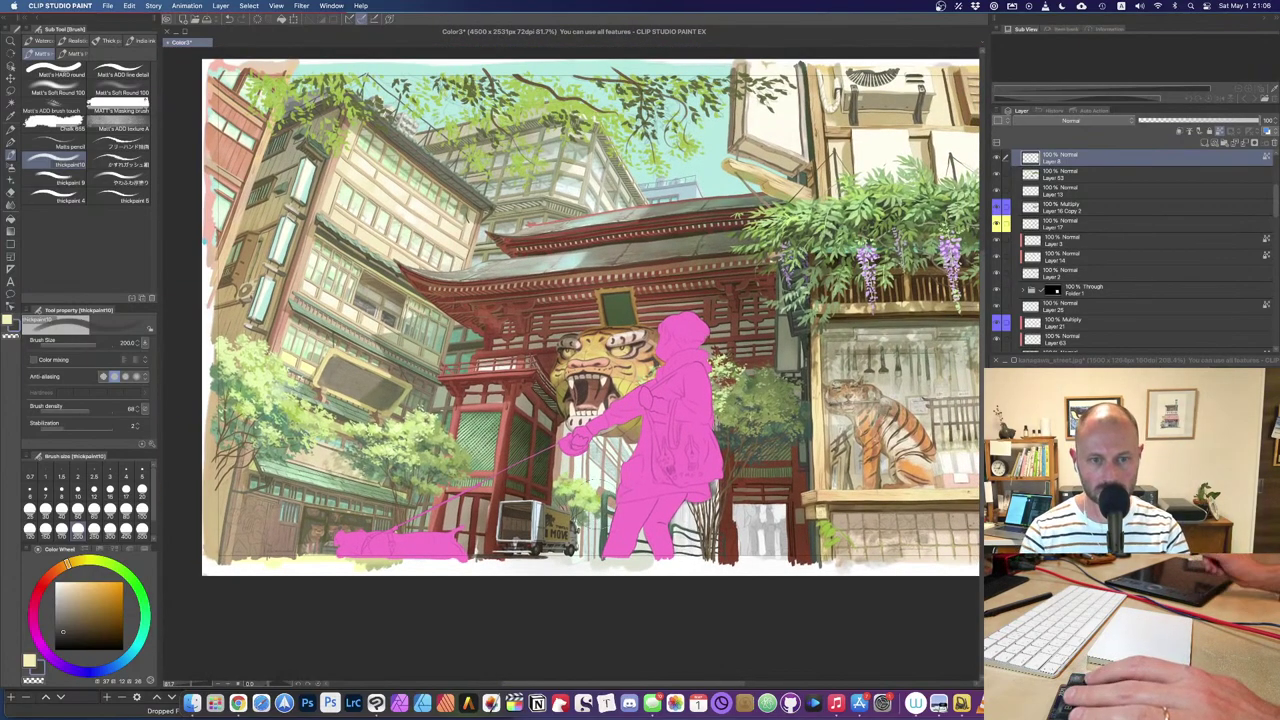
{"action": "scroll", "coordinate": [590, 500], "scroll_direction": "up", "scroll_amount": 10}
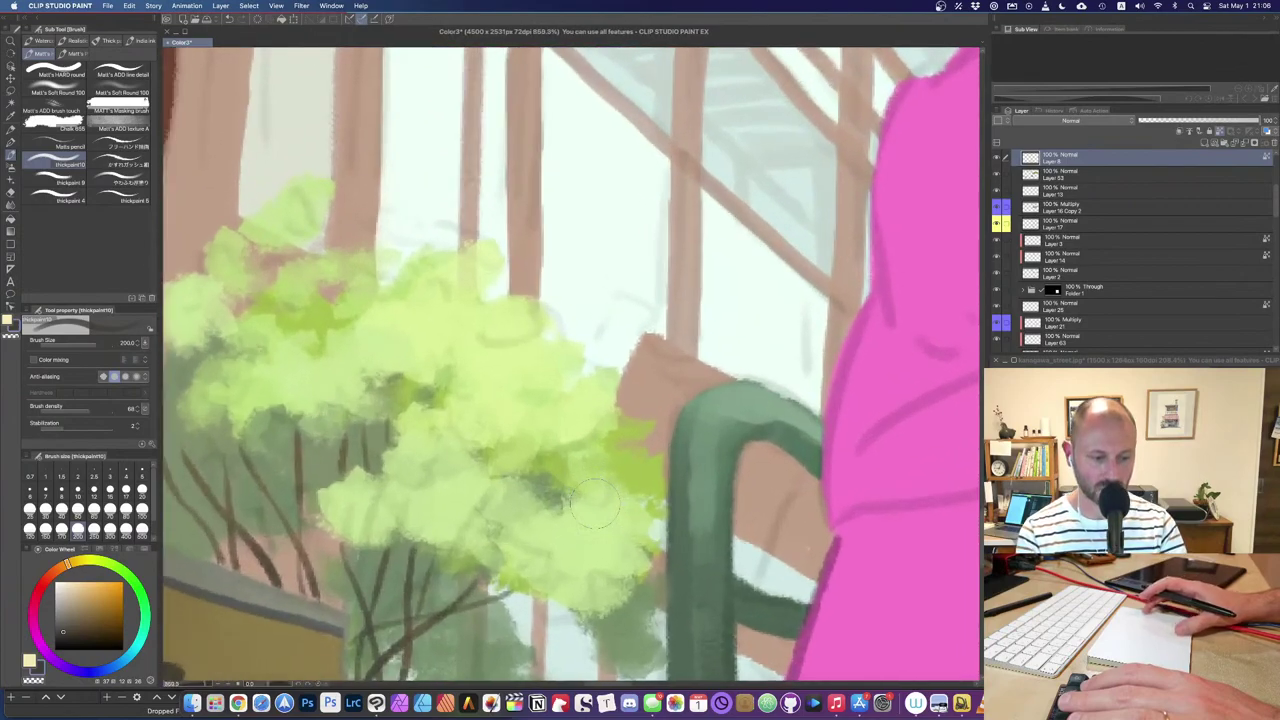
{"action": "left_click_drag", "start_coordinate": [574, 400], "coordinate": [562, 450]}
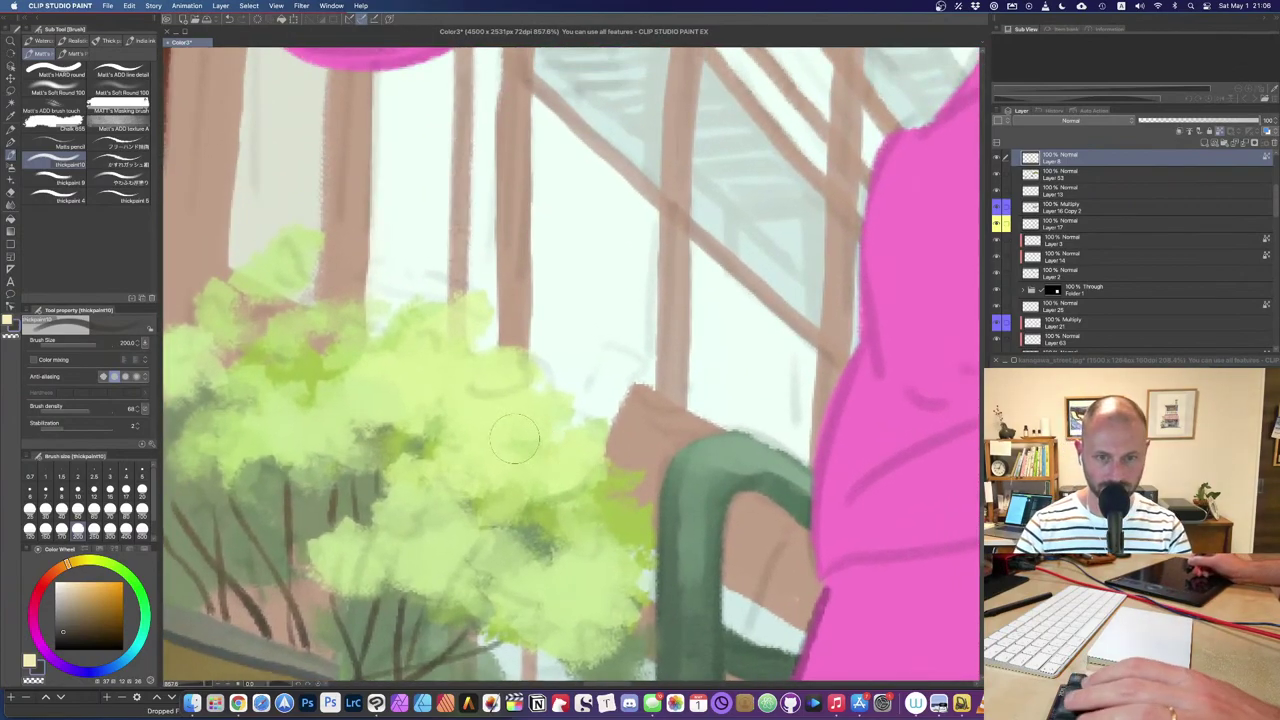
{"action": "left_click", "coordinate": [480, 467], "text": "shift+super"}
{"action": "scroll", "coordinate": [480, 467], "scroll_direction": "down", "scroll_amount": 5}
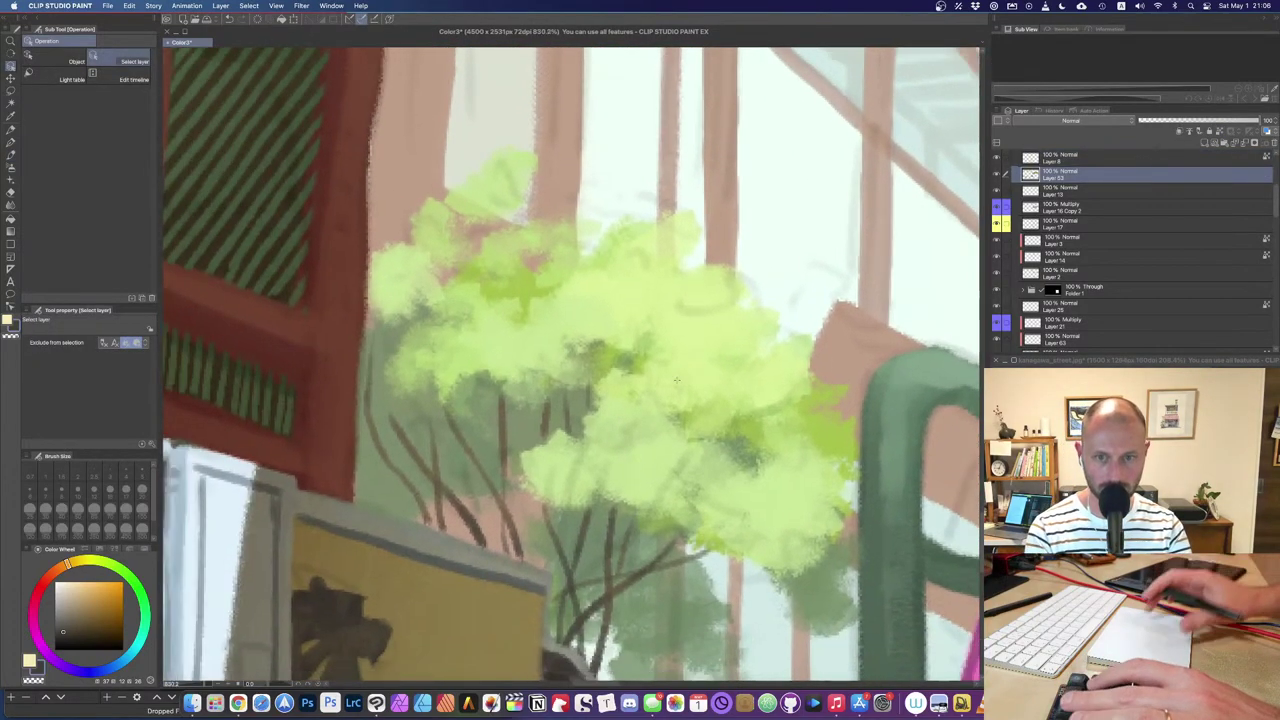
{"action": "key", "text": "p"}
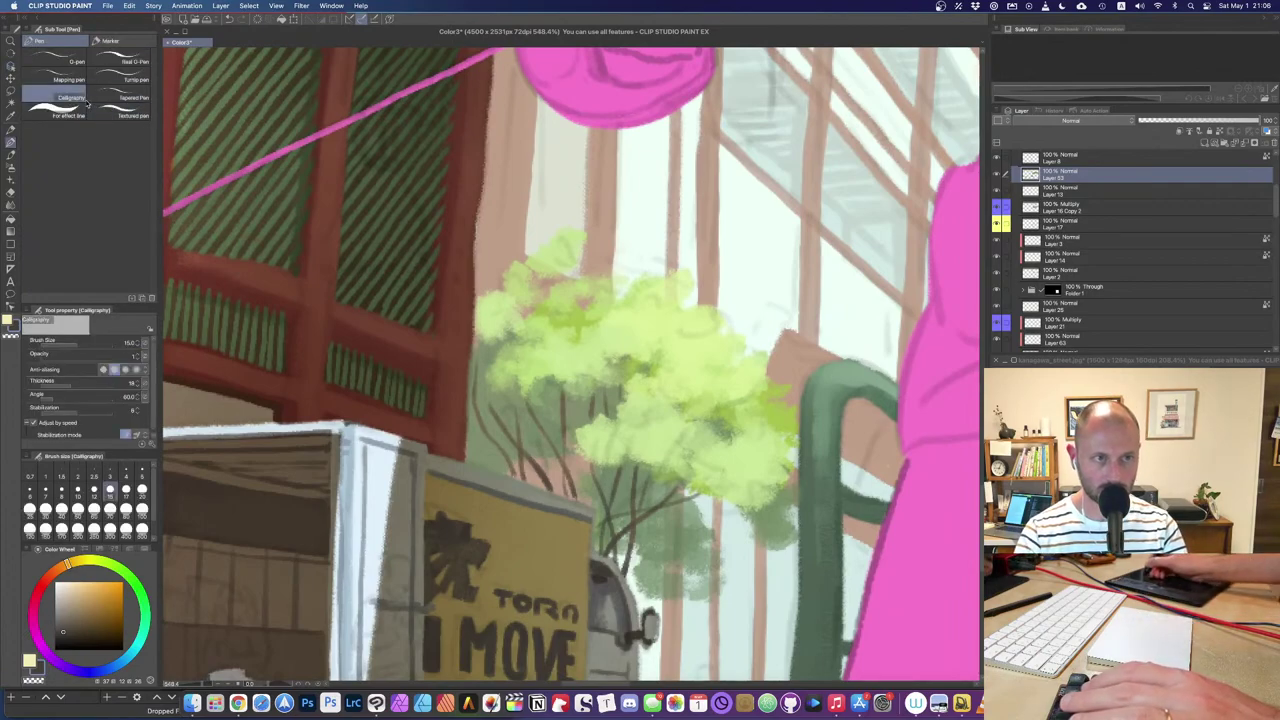
{"action": "key", "text": "b"}
{"action": "left_click", "coordinate": [114, 196]}
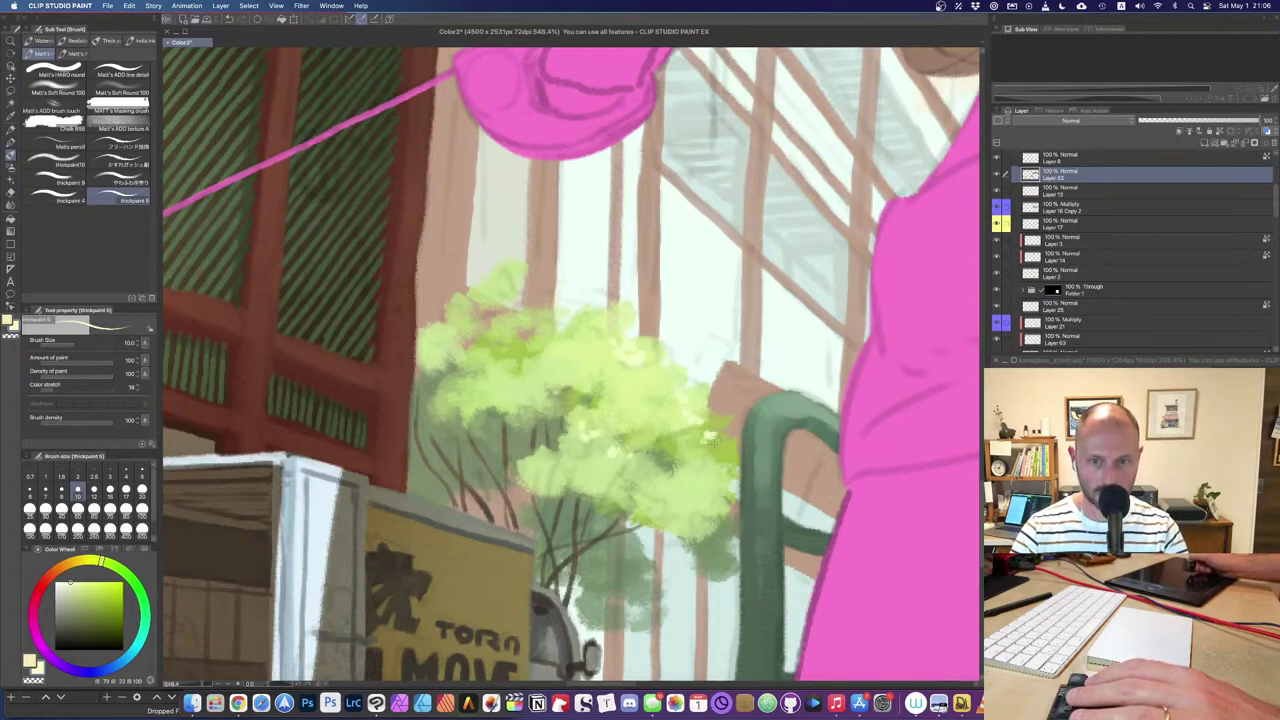
{"action": "left_click_drag", "start_coordinate": [681, 459], "coordinate": [696, 463]}
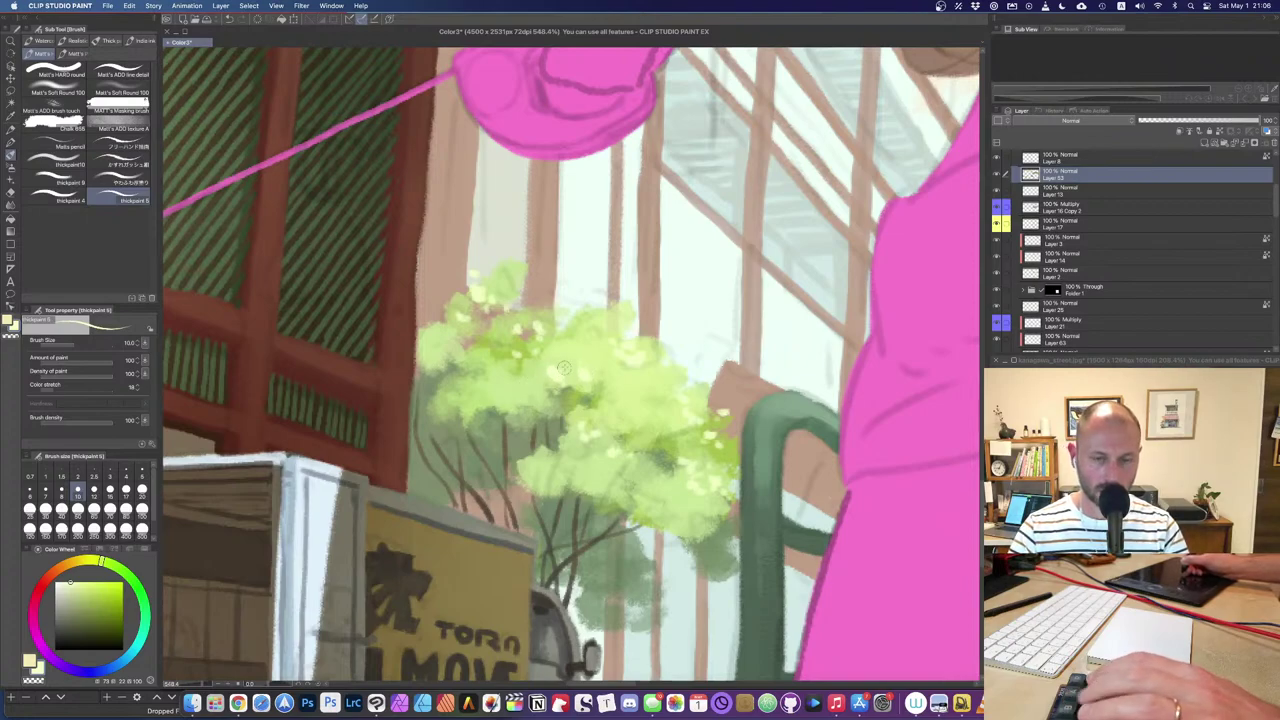
Step: Refine the small tree's left and middle foliage with light greens sampled from it, varying the thickpaint 5 brush between sizes 8 and 15
{"action": "key", "text": "bracketright"}
{"action": "key", "text": "bracketleft"}
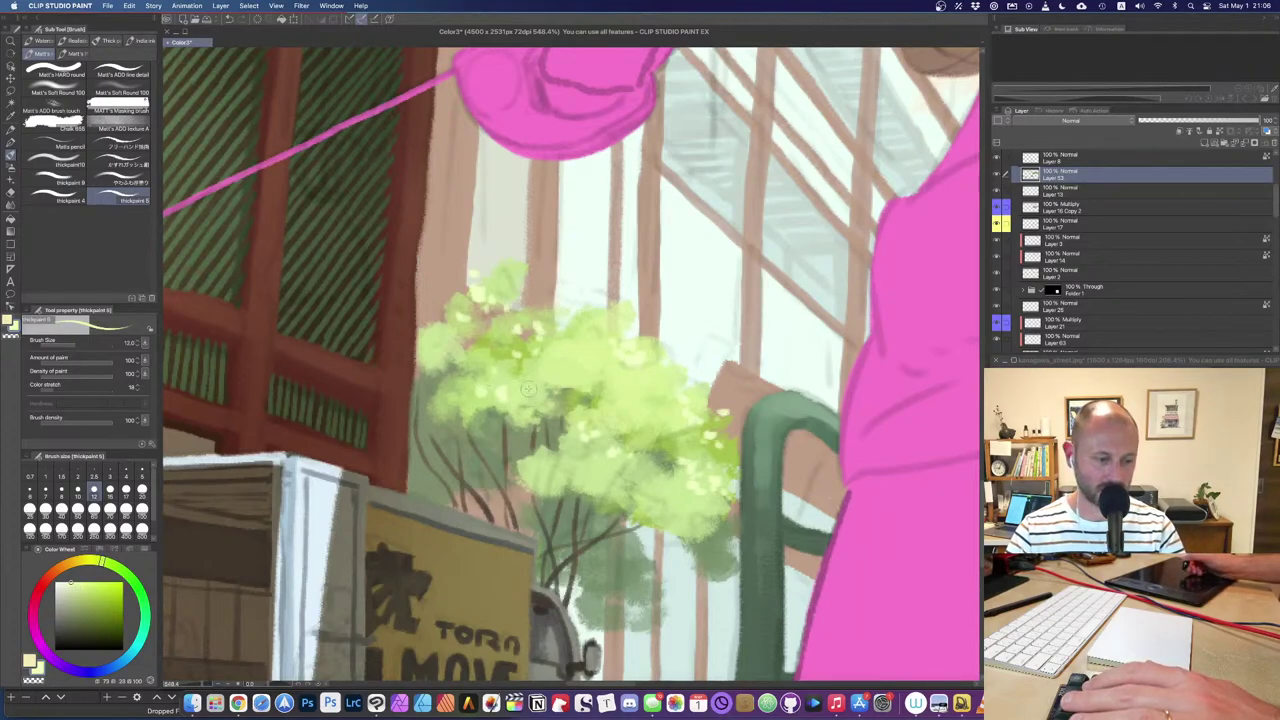
{"action": "key", "text": "bracketleft"}
{"action": "key", "text": "bracketleft"}
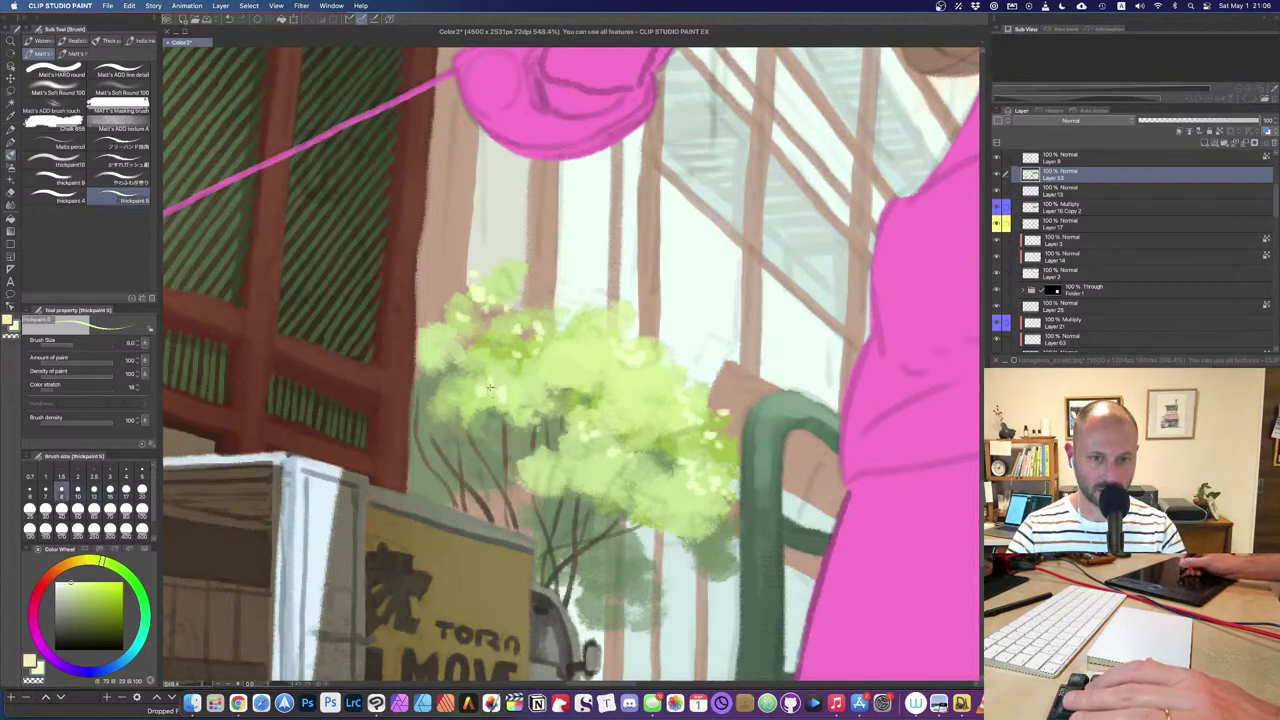
{"action": "key", "text": "bracketright"}
{"action": "key", "text": "bracketright"}
{"action": "key", "text": "bracketright"}
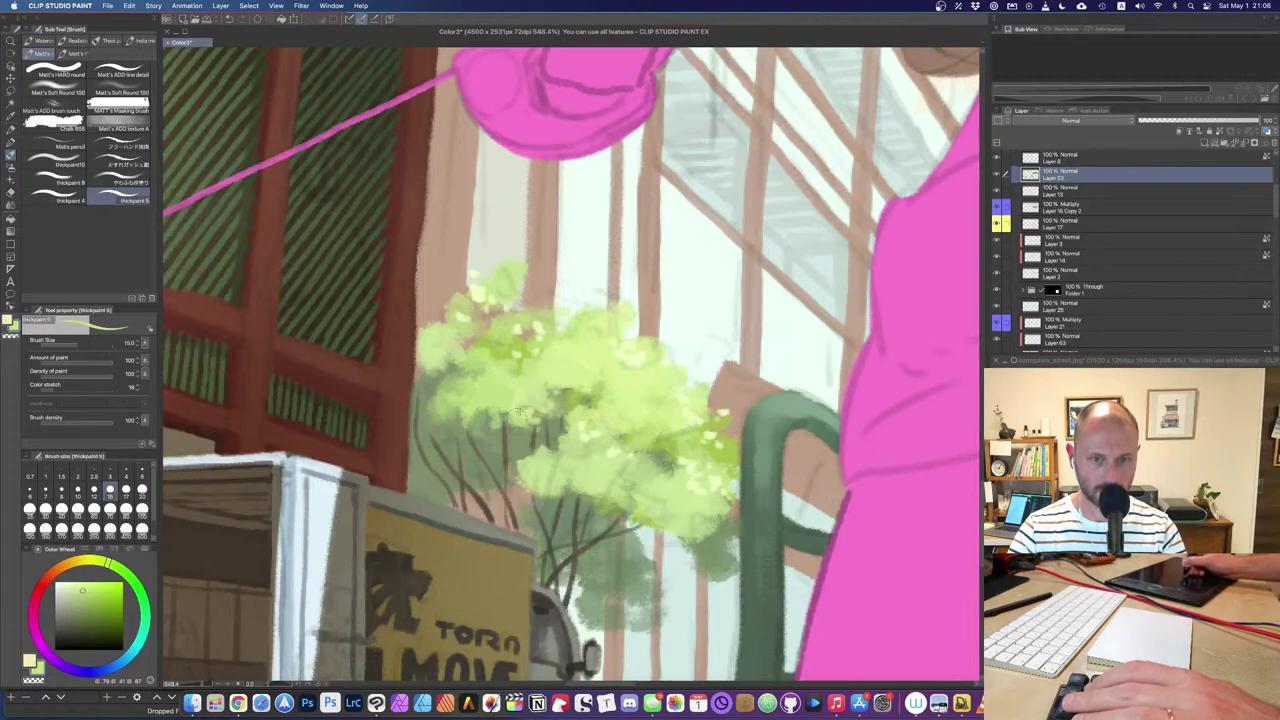
{"action": "left_click", "coordinate": [515, 382], "text": "alt"}
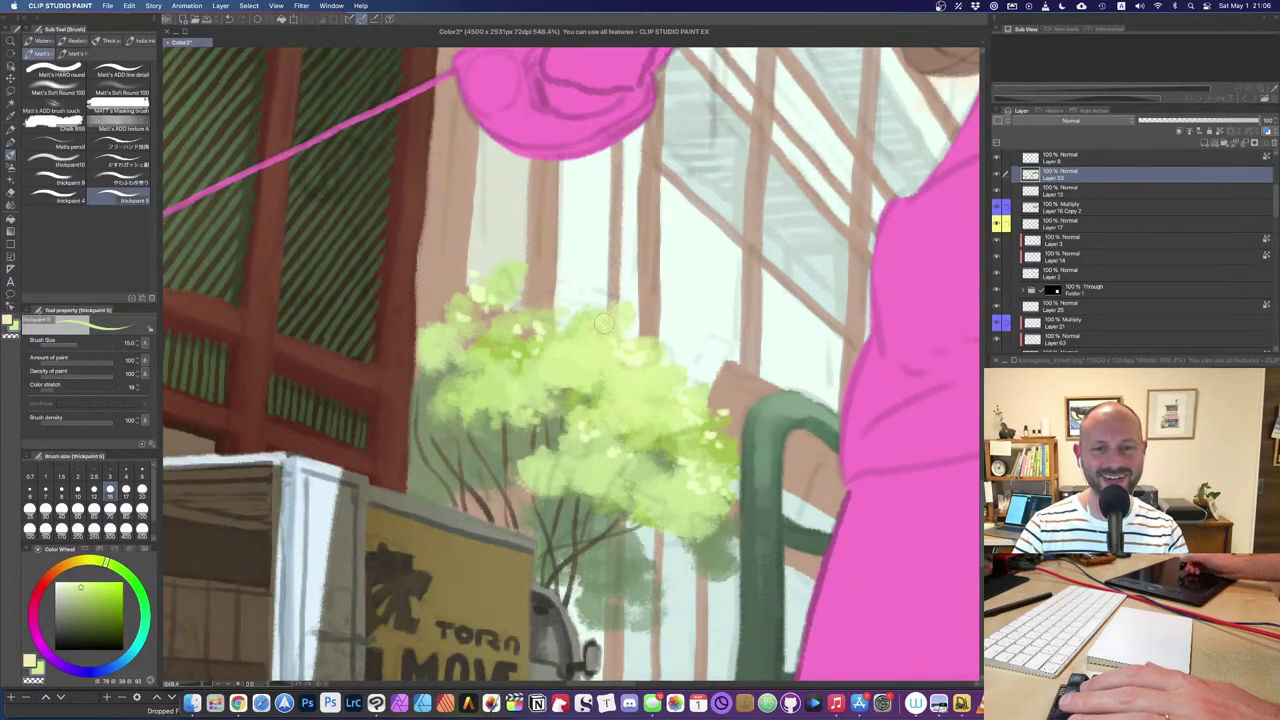
{"action": "left_click", "coordinate": [585, 374], "text": "alt"}
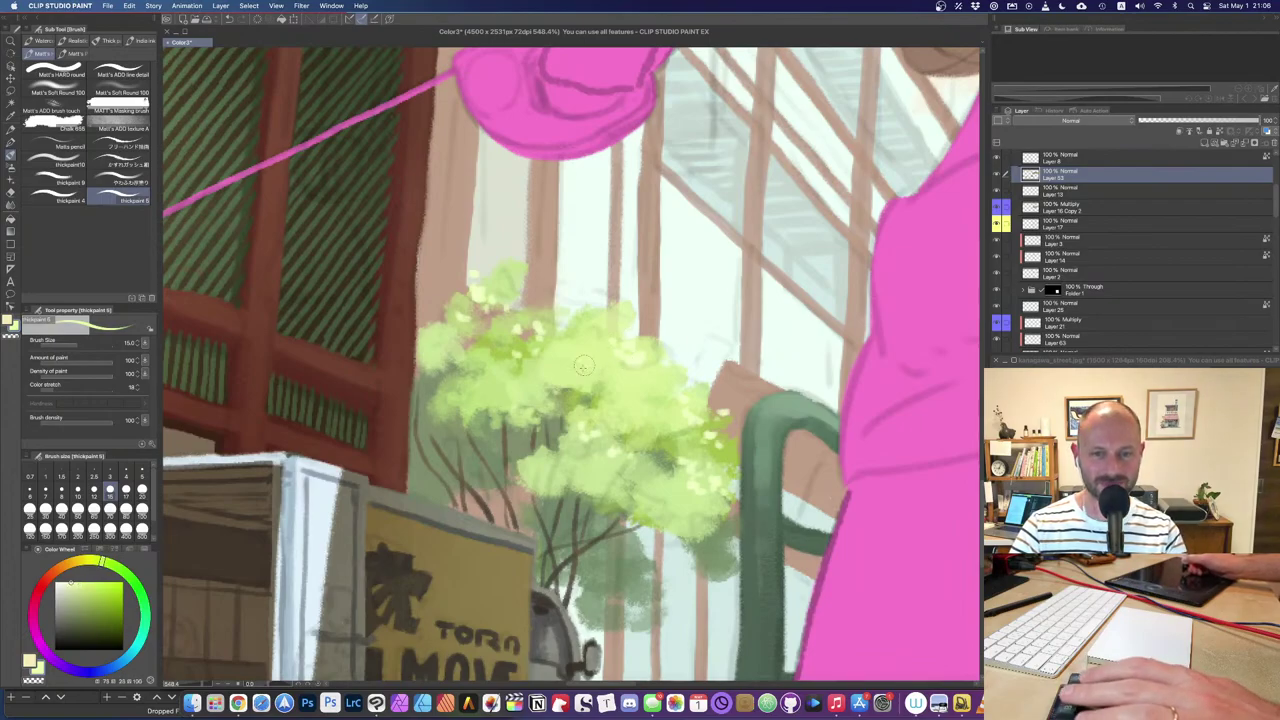
Step: Compare the small tree with the whole scene and the larger tree's foliage beside the gate, sampling darker greens
{"action": "key", "text": "super+minus"}
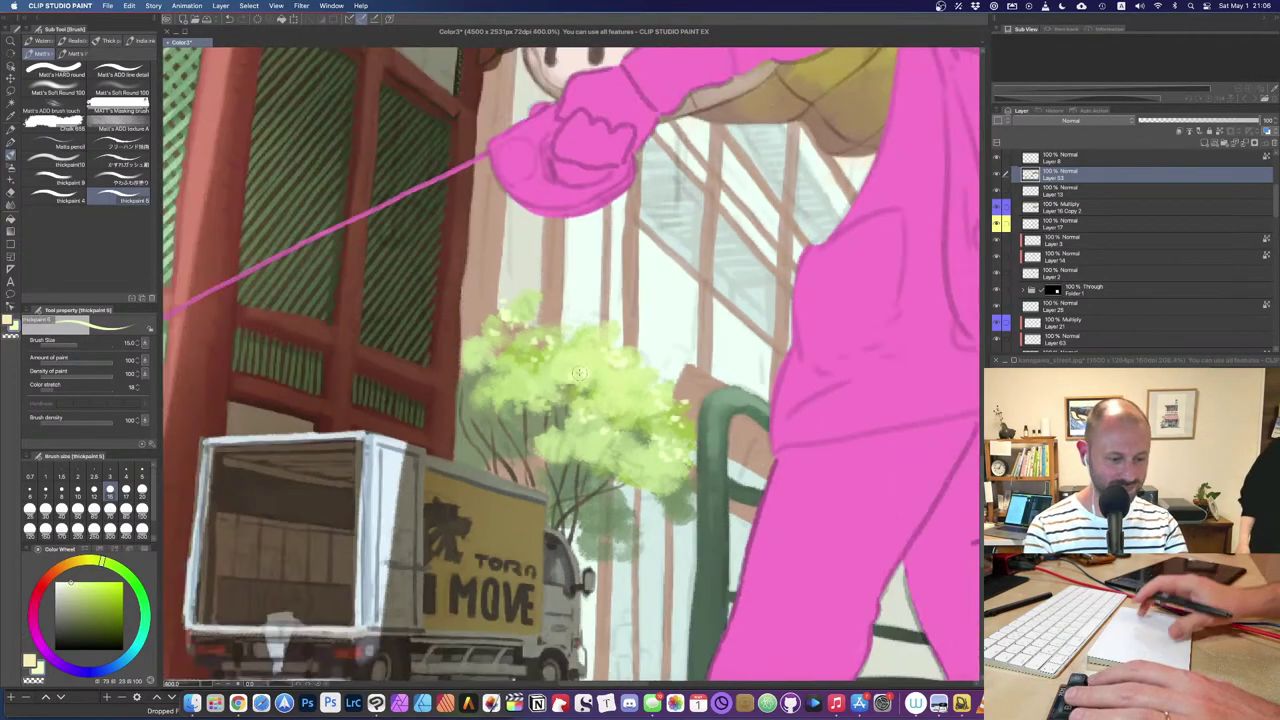
{"action": "scroll", "coordinate": [579, 373], "scroll_direction": "down", "scroll_amount": 10}
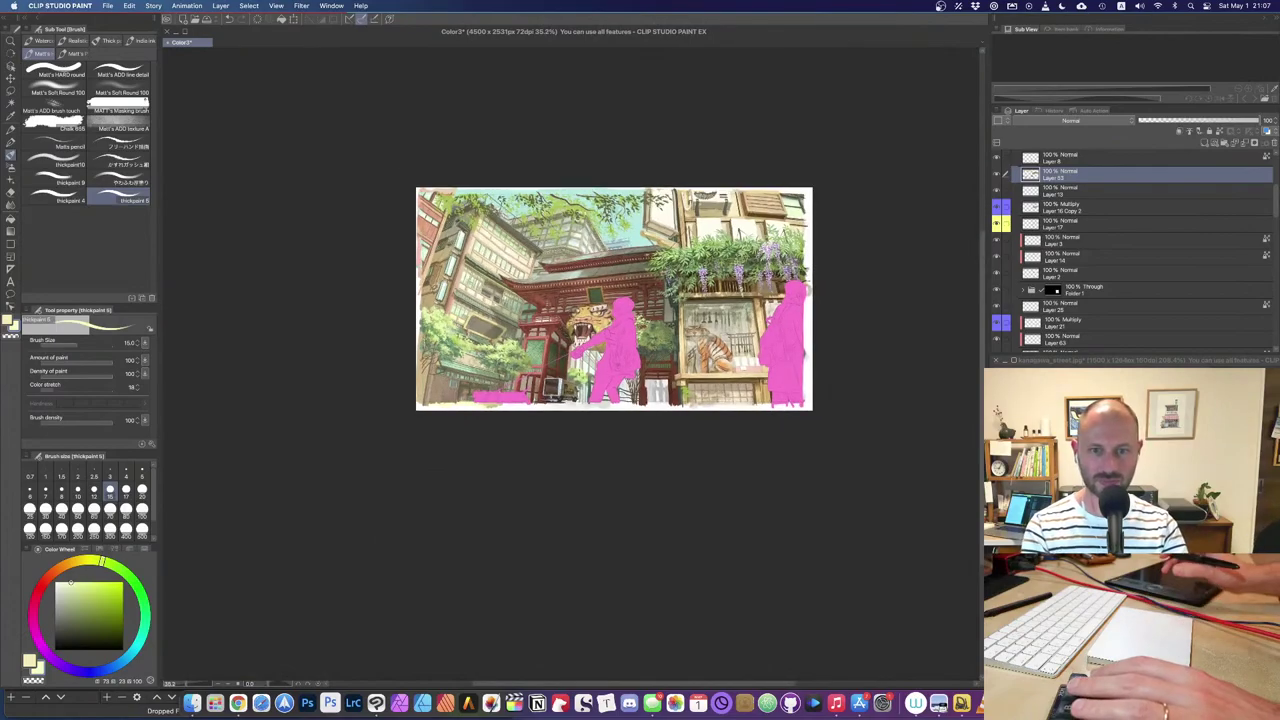
{"action": "scroll", "coordinate": [578, 371], "scroll_direction": "up", "scroll_amount": 5}
{"action": "scroll", "coordinate": [585, 371], "scroll_direction": "up", "scroll_amount": 8}
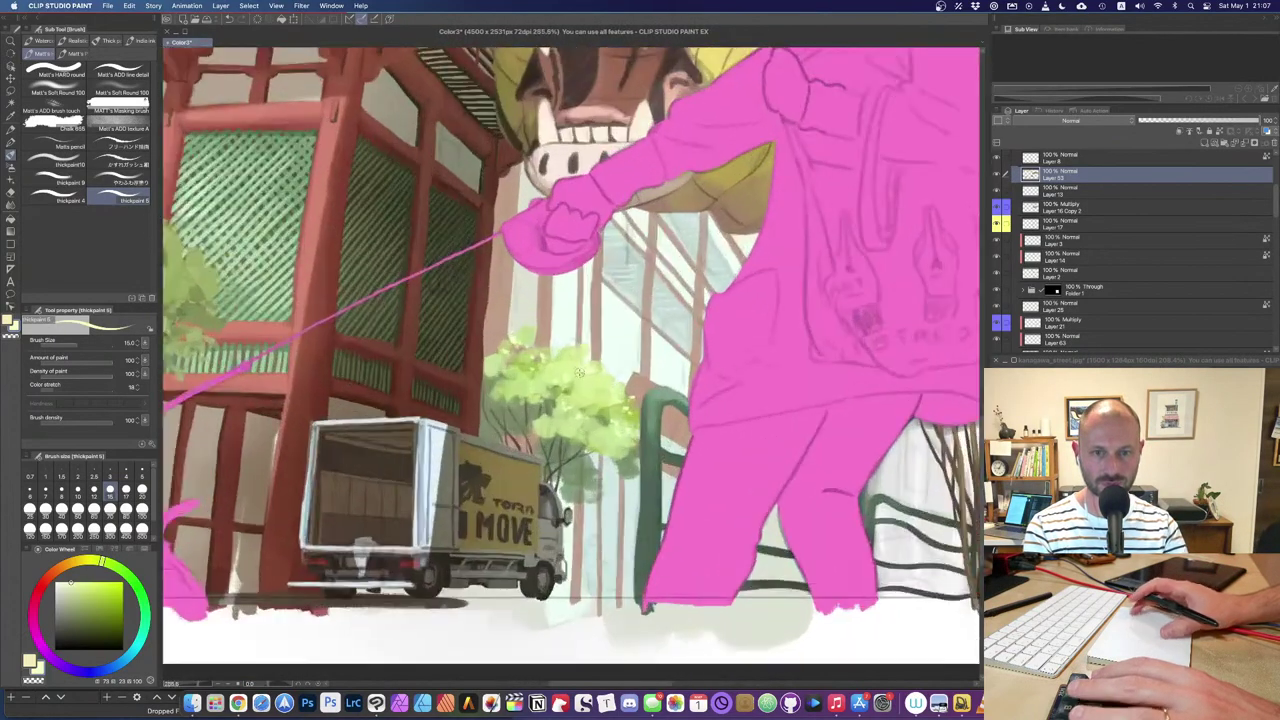
{"action": "key", "text": "o"}
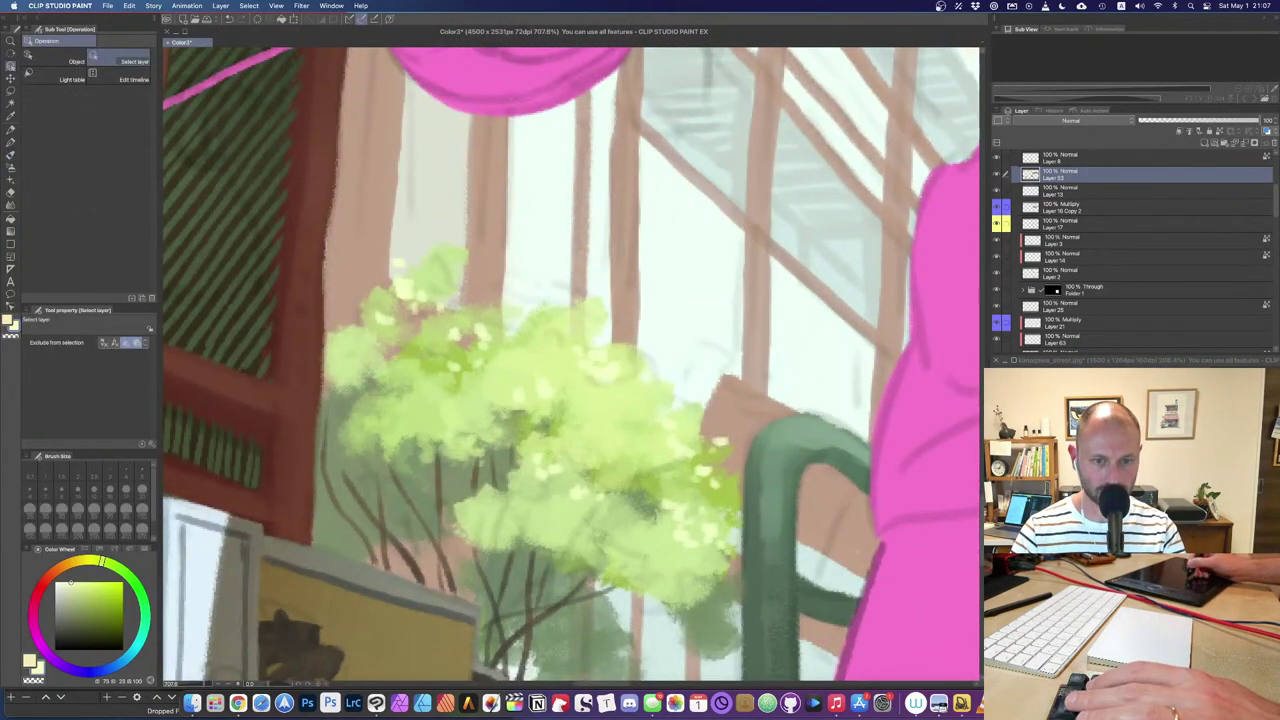
{"action": "key", "text": "b"}
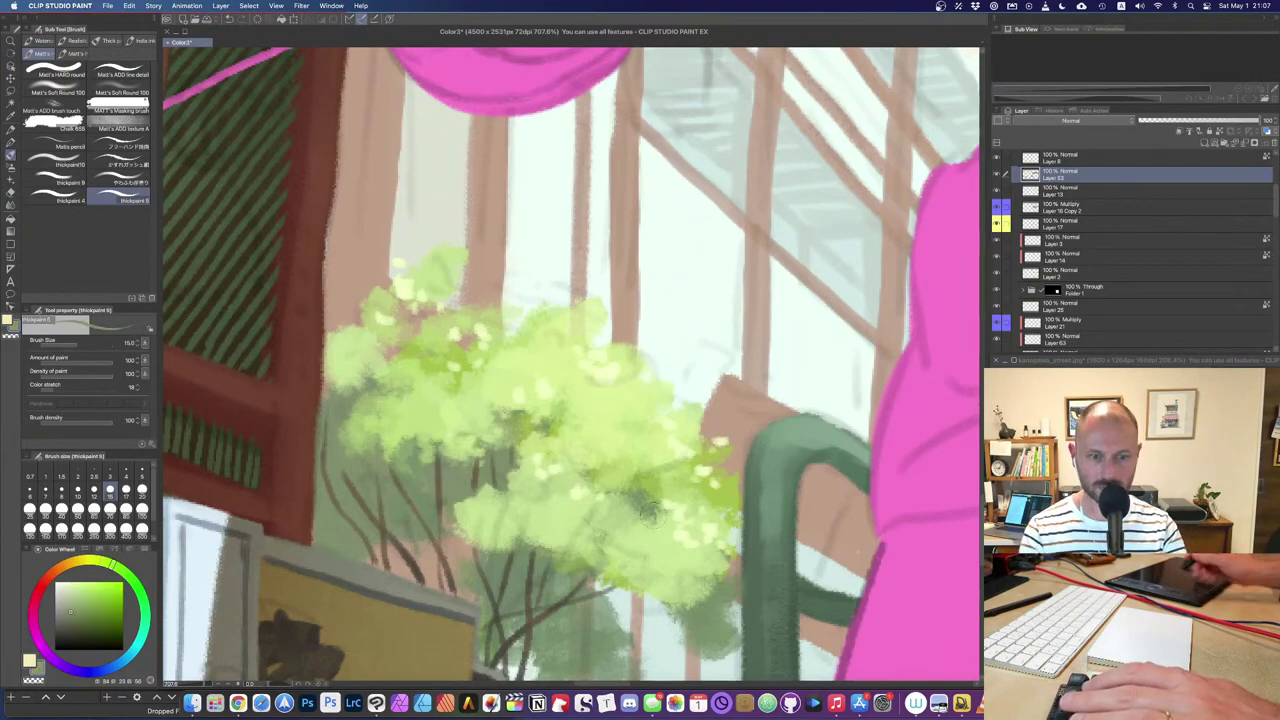
{"action": "scroll", "coordinate": [652, 513], "scroll_direction": "down", "scroll_amount": 8}
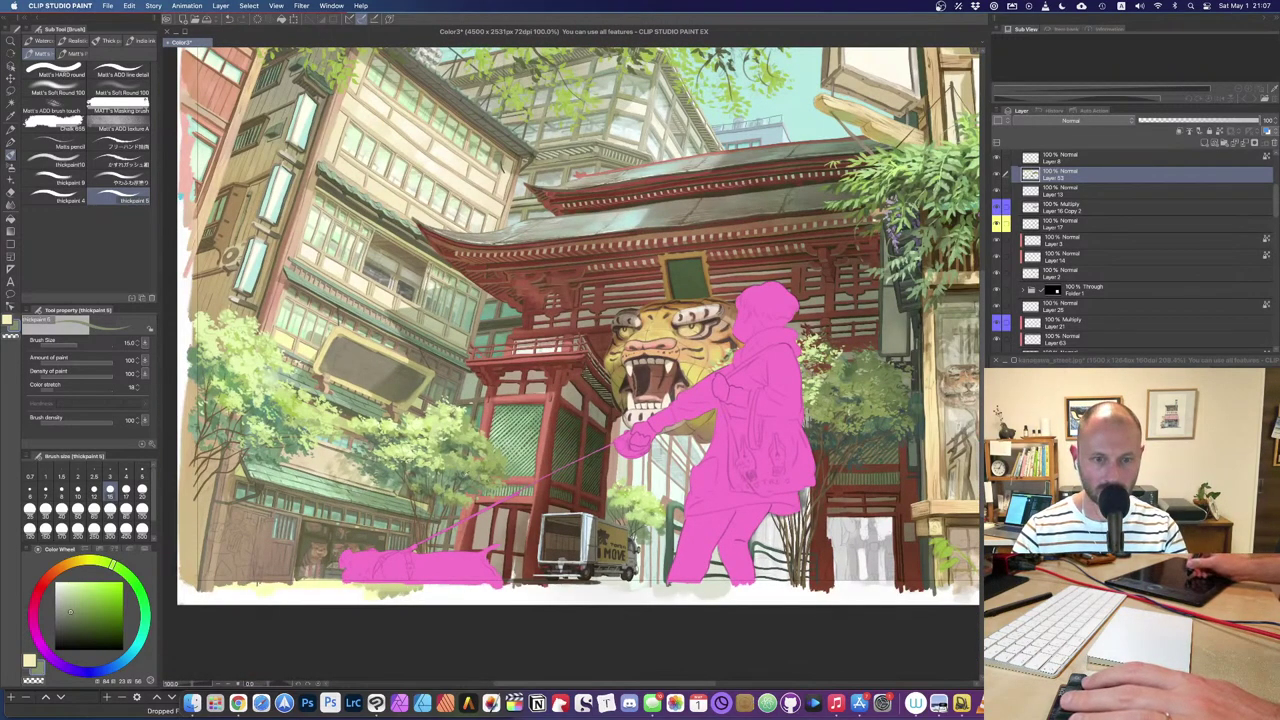
{"action": "left_click", "coordinate": [862, 425], "text": "alt"}
{"action": "scroll", "coordinate": [445, 495], "scroll_direction": "up", "scroll_amount": 10}
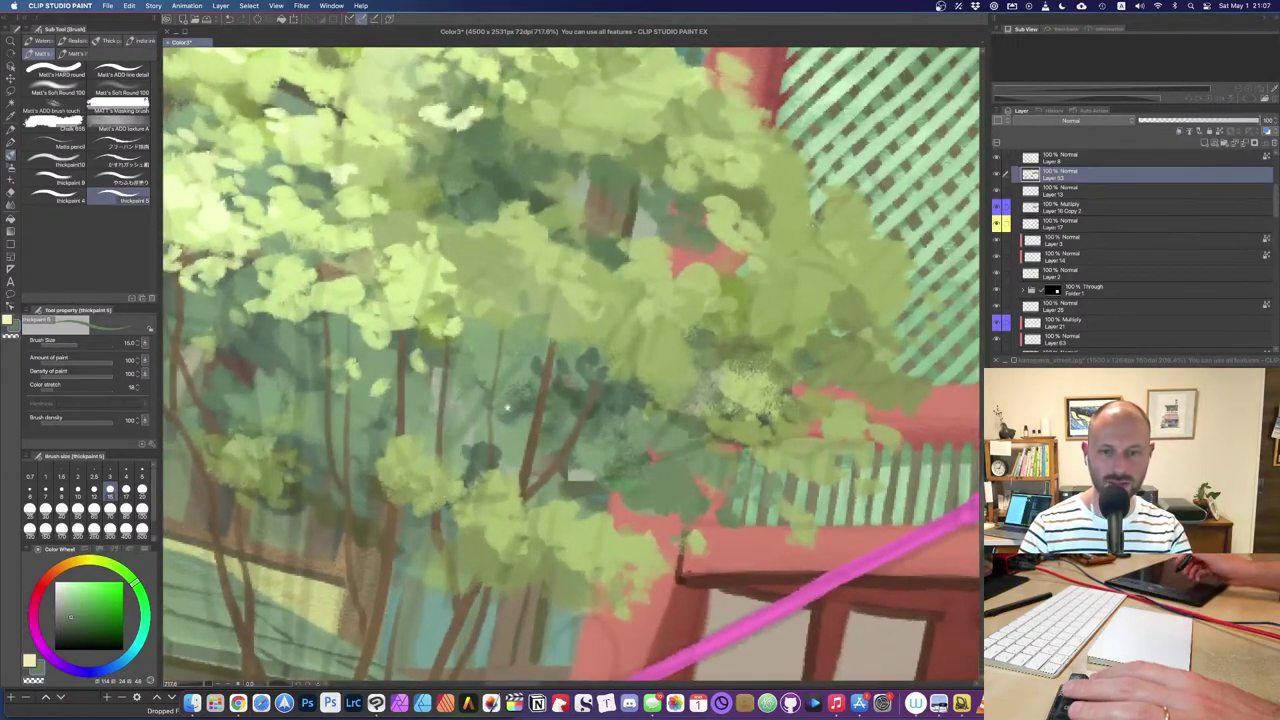
Step: Dab dark green leaves around the lower shaded foliage of the small tree with the thickpaint 5 brush at size 15
{"action": "left_click_drag", "start_coordinate": [750, 404], "coordinate": [395, 349]}
{"action": "left_click_drag", "start_coordinate": [760, 430], "coordinate": [369, 415]}
{"action": "left_click_drag", "start_coordinate": [960, 488], "coordinate": [576, 339]}
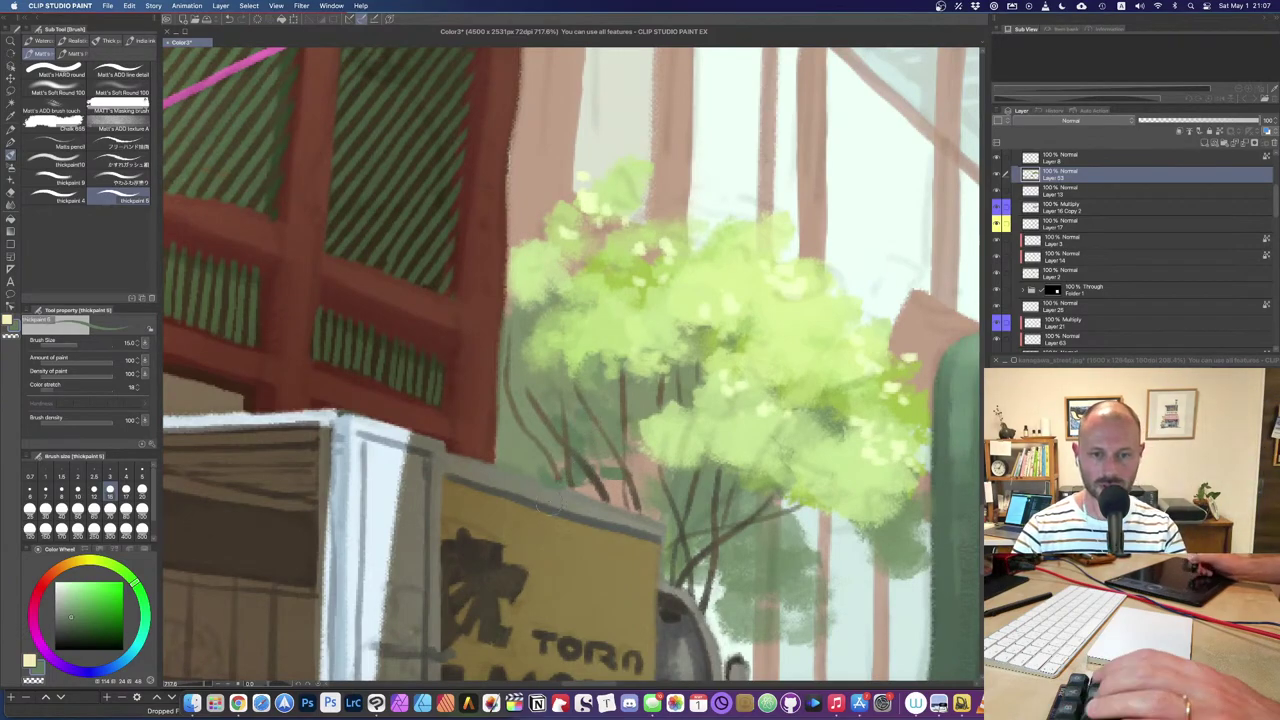
{"action": "key", "text": "e"}
{"action": "key", "text": "b"}
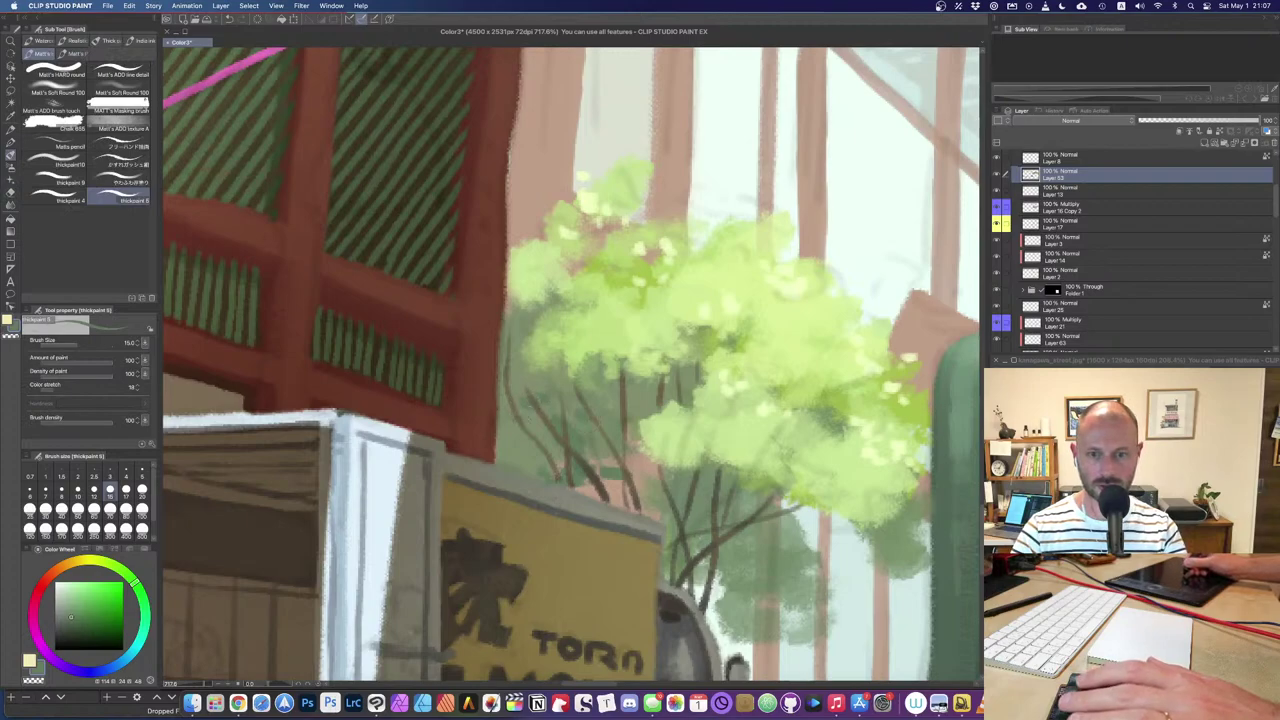
{"action": "left_click_drag", "start_coordinate": [758, 548], "coordinate": [746, 552]}
{"action": "left_click", "coordinate": [820, 594]}
{"action": "left_click", "coordinate": [834, 597]}
{"action": "left_click", "coordinate": [849, 614]}
{"action": "left_click", "coordinate": [862, 577]}
{"action": "left_click", "coordinate": [882, 578]}
{"action": "left_click", "coordinate": [895, 548]}
{"action": "left_click", "coordinate": [916, 579]}
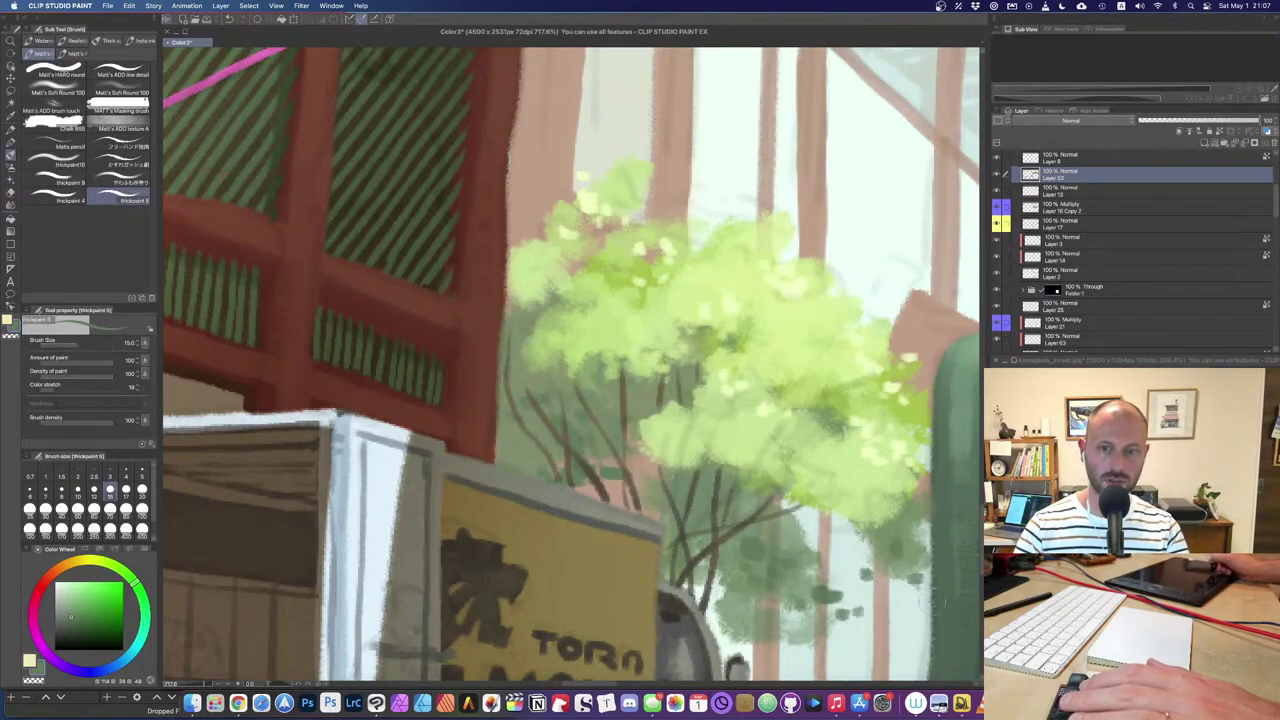
Step: Examine the small tree within the whole street scene, comparing the picture with Layer 53 hidden and shown
{"action": "scroll", "coordinate": [932, 602], "scroll_direction": "down", "scroll_amount": 10}
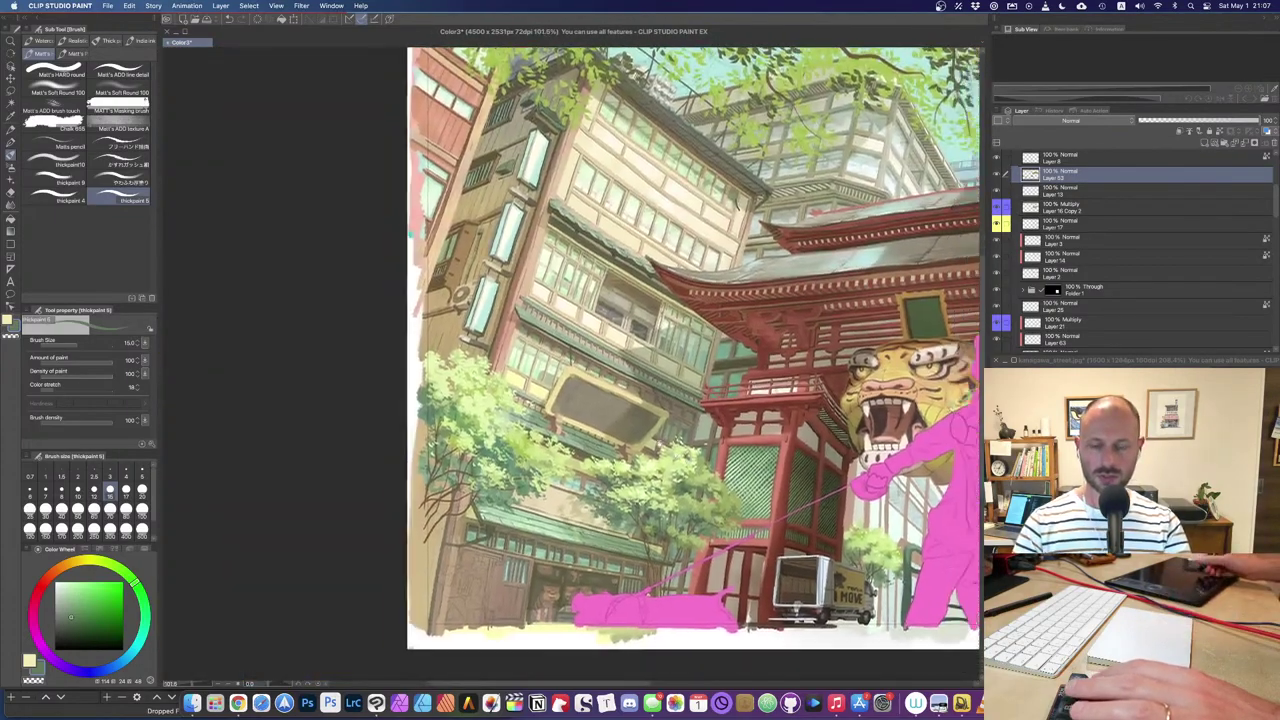
{"action": "left_click_drag", "start_coordinate": [648, 596], "coordinate": [534, 516]}
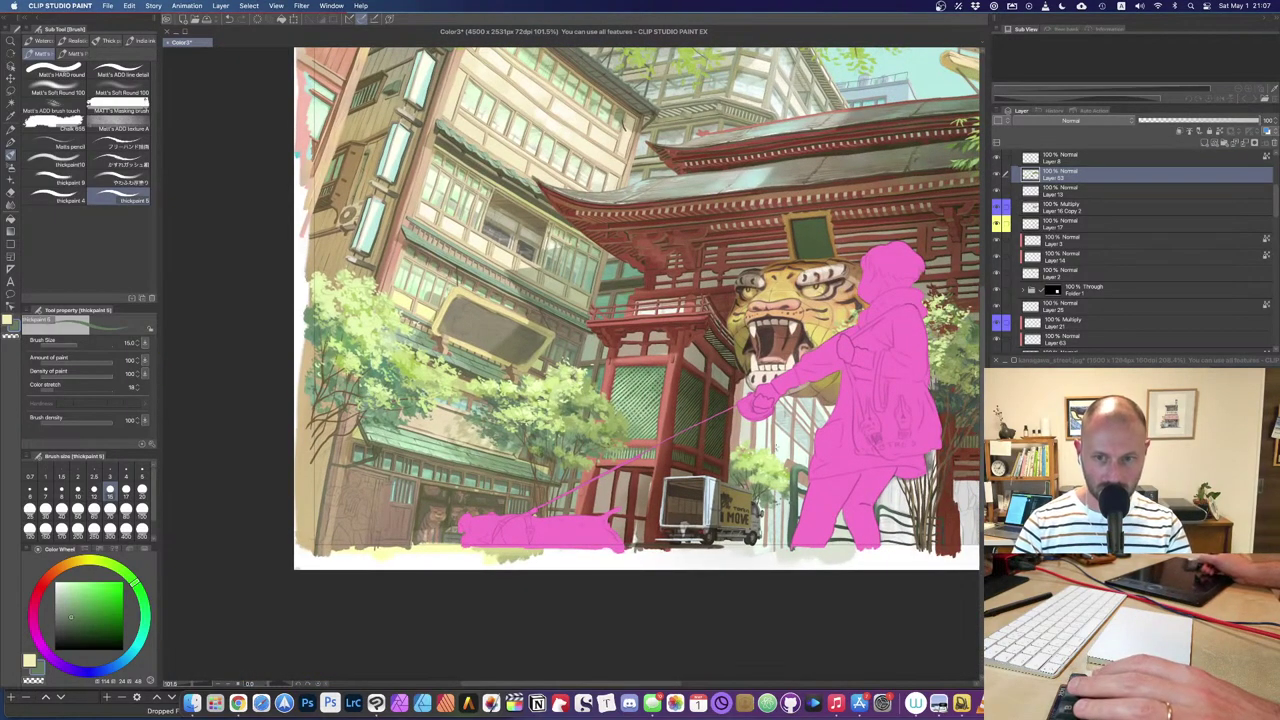
{"action": "scroll", "coordinate": [638, 348], "scroll_direction": "right", "scroll_amount": 5}
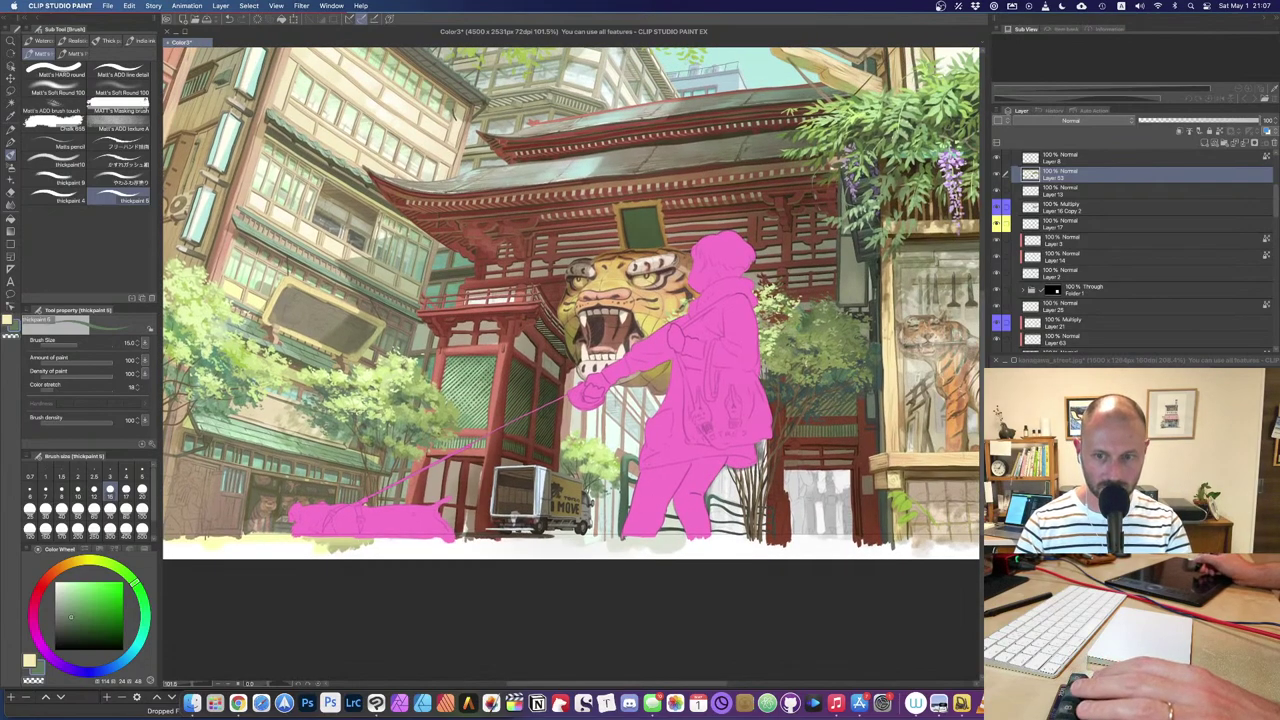
{"action": "scroll", "coordinate": [571, 316], "scroll_direction": "up", "scroll_amount": 2}
{"action": "scroll", "coordinate": [571, 316], "scroll_direction": "right", "scroll_amount": 1}
{"action": "scroll", "coordinate": [580, 495], "scroll_direction": "up", "scroll_amount": 5}
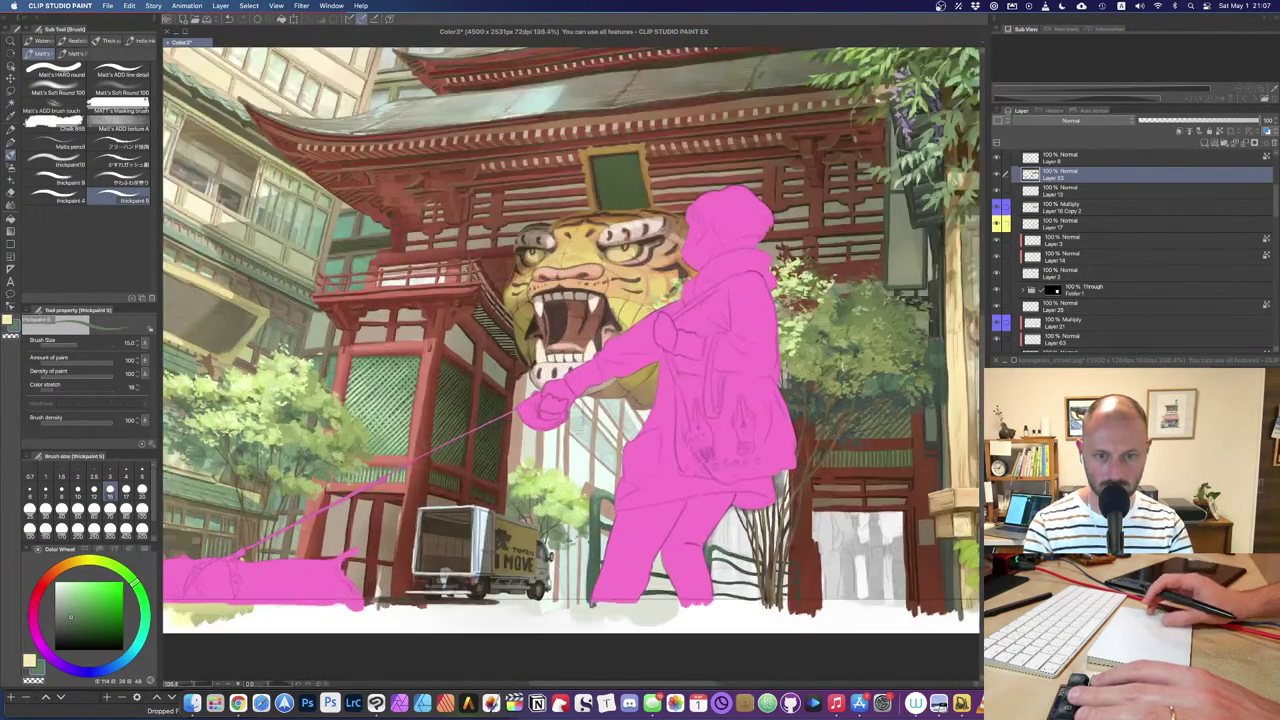
{"action": "left_click", "coordinate": [997, 175]}
{"action": "left_click", "coordinate": [997, 175]}
Step: Select the small tree behind the truck with a lasso and duplicate it onto its own layer
{"action": "key", "text": "m"}
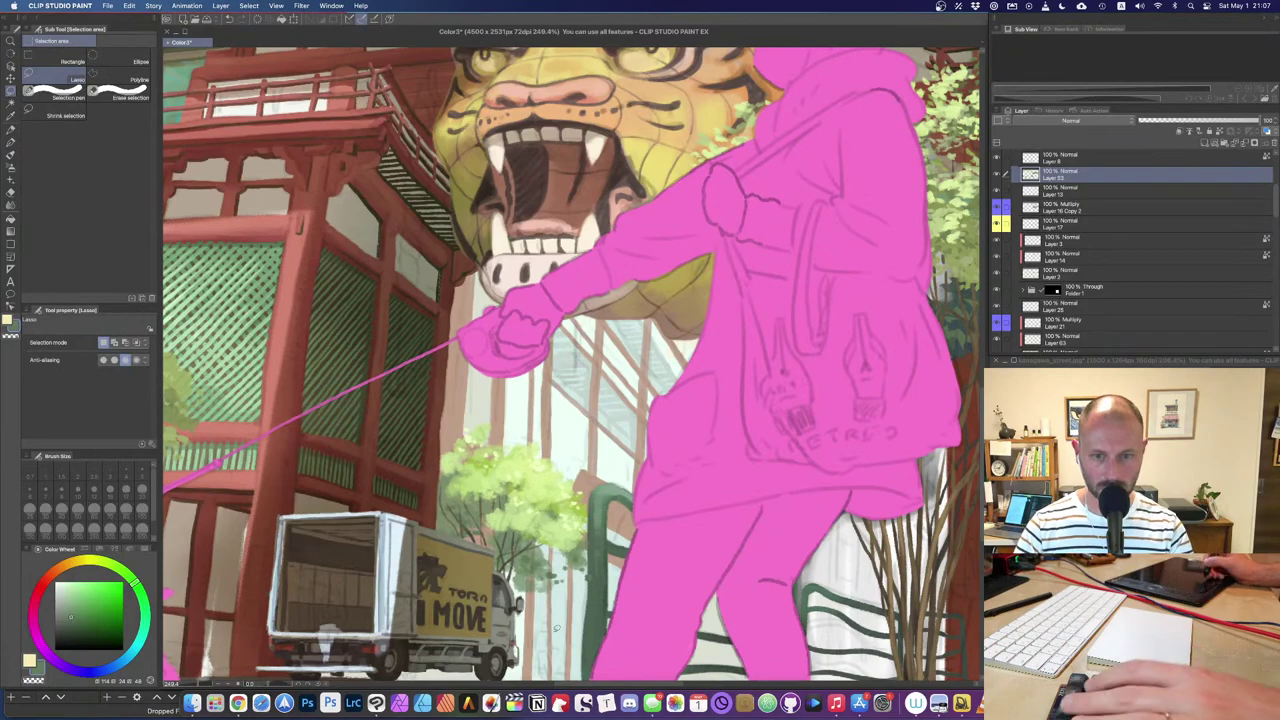
{"action": "left_click_drag", "start_coordinate": [372, 452], "coordinate": [372, 455]}
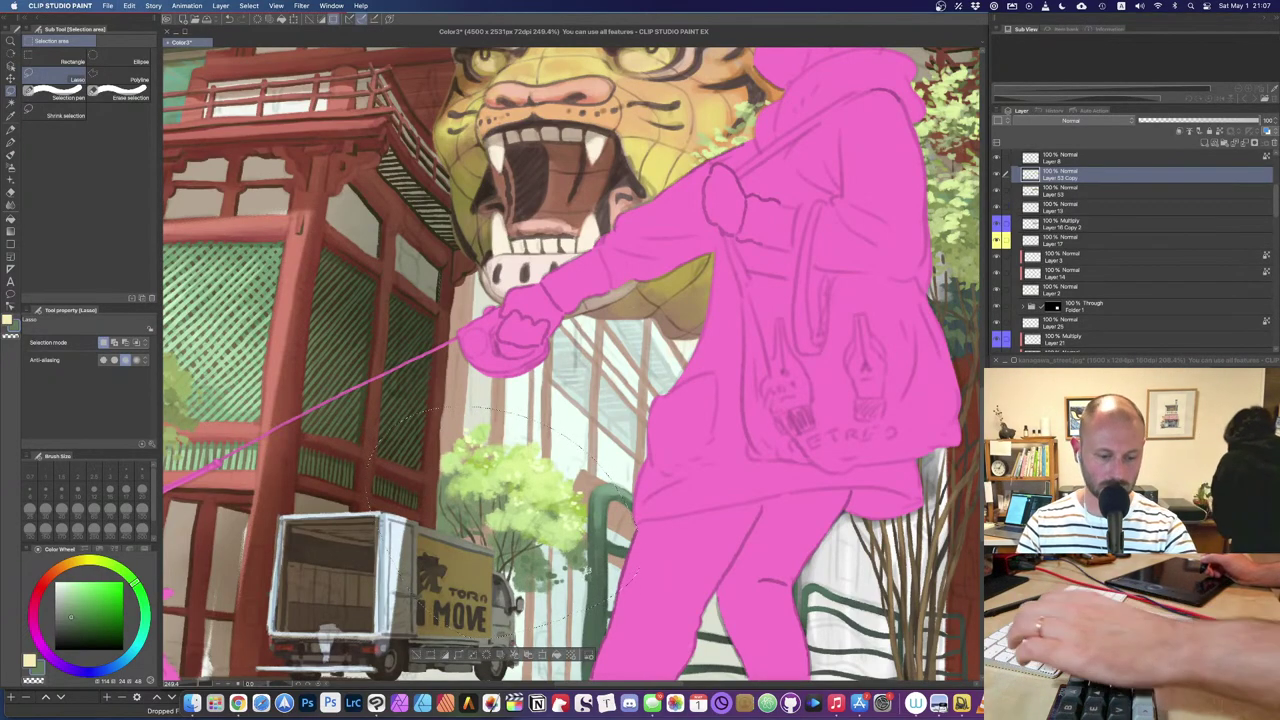
{"action": "key", "text": "ctrl+c"}
{"action": "key", "text": "ctrl+v"}
Step: Flip the copied tree horizontally, place it over the gate's doorway beside the tiger shop, rotate it clockwise and clear the selection
{"action": "key", "text": "ctrl+t"}
{"action": "right_click", "coordinate": [553, 490]}
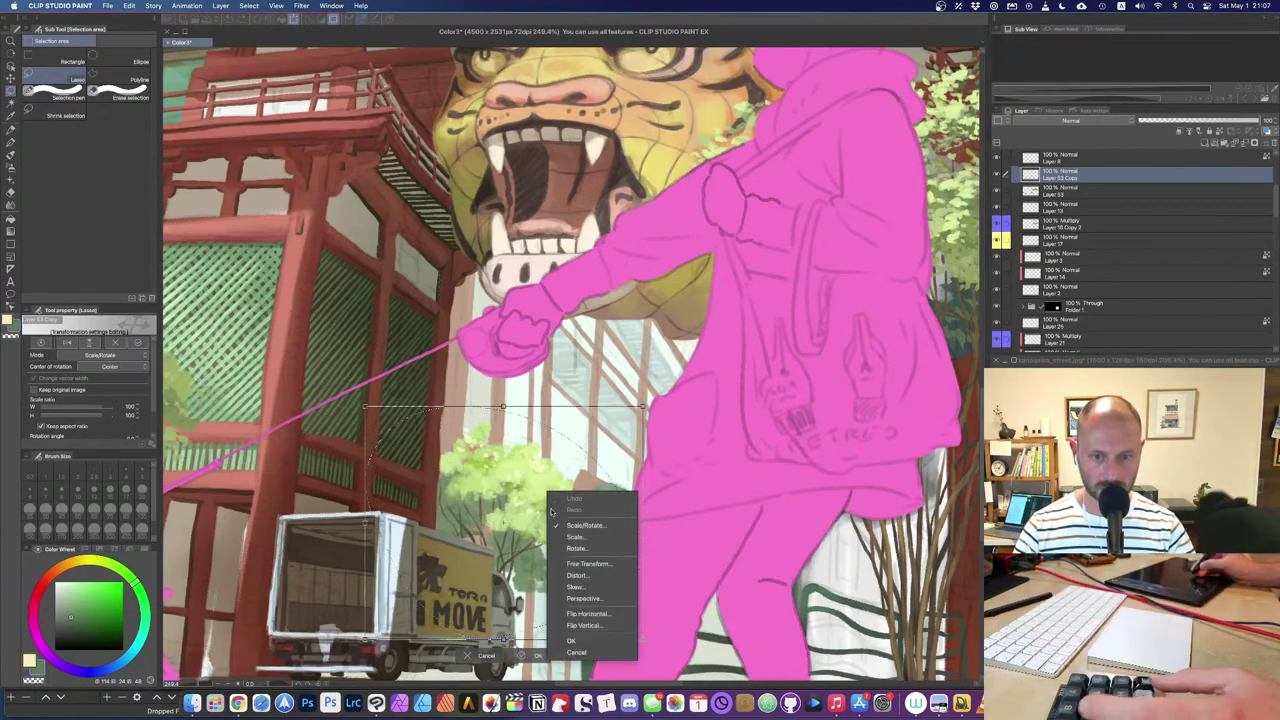
{"action": "left_click", "coordinate": [597, 615]}
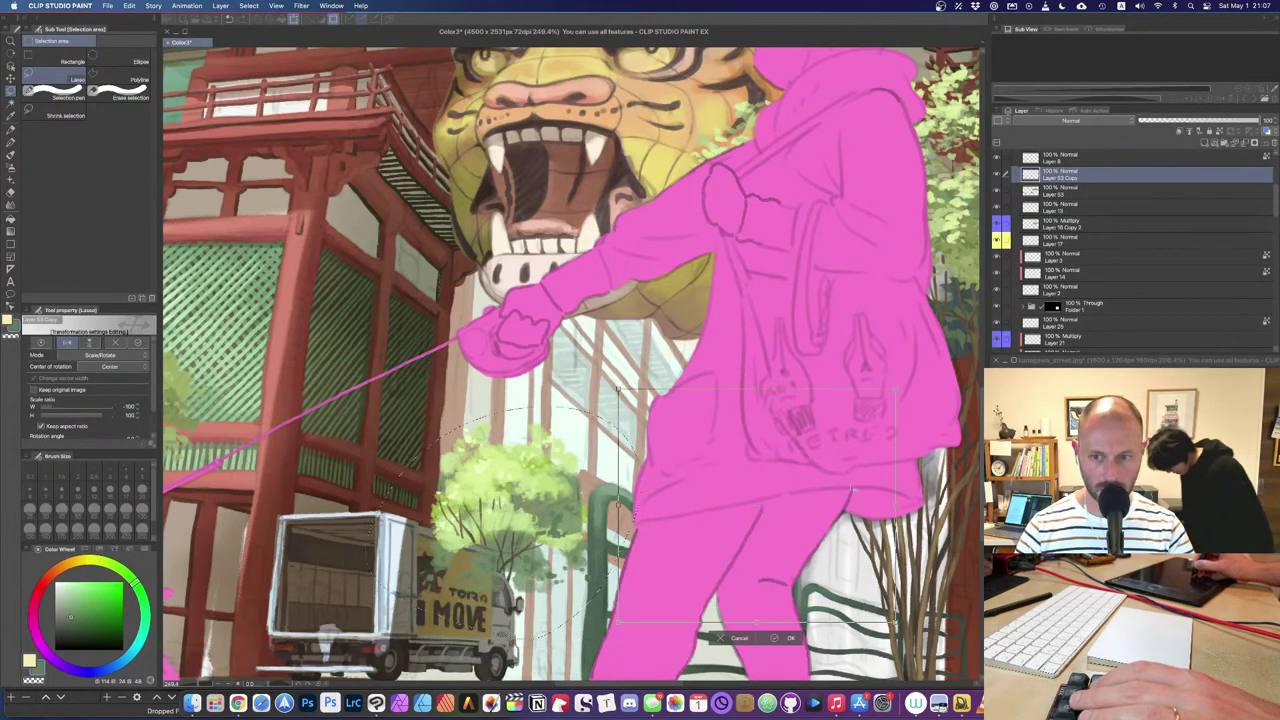
{"action": "left_click_drag", "start_coordinate": [420, 500], "coordinate": [910, 500]}
{"action": "left_click_drag", "start_coordinate": [812, 499], "coordinate": [304, 444]}
{"action": "left_click_drag", "start_coordinate": [499, 445], "coordinate": [624, 473]}
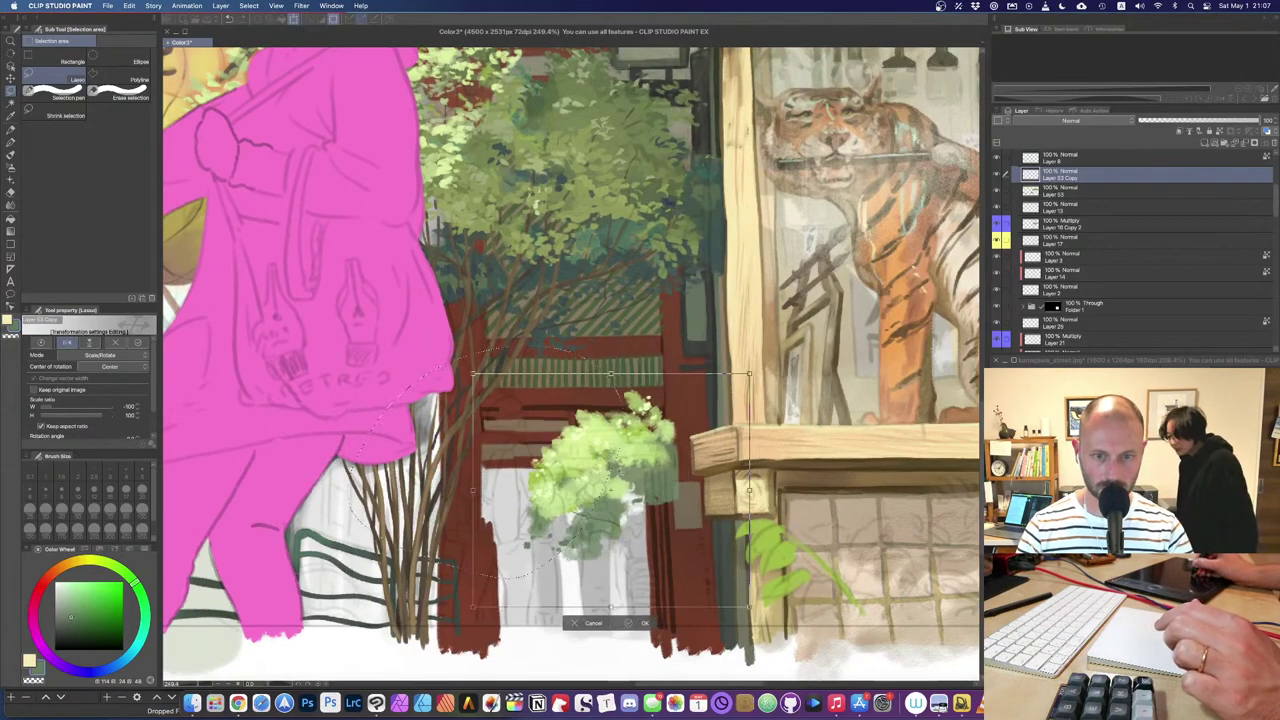
{"action": "left_click_drag", "start_coordinate": [800, 400], "coordinate": [820, 496]}
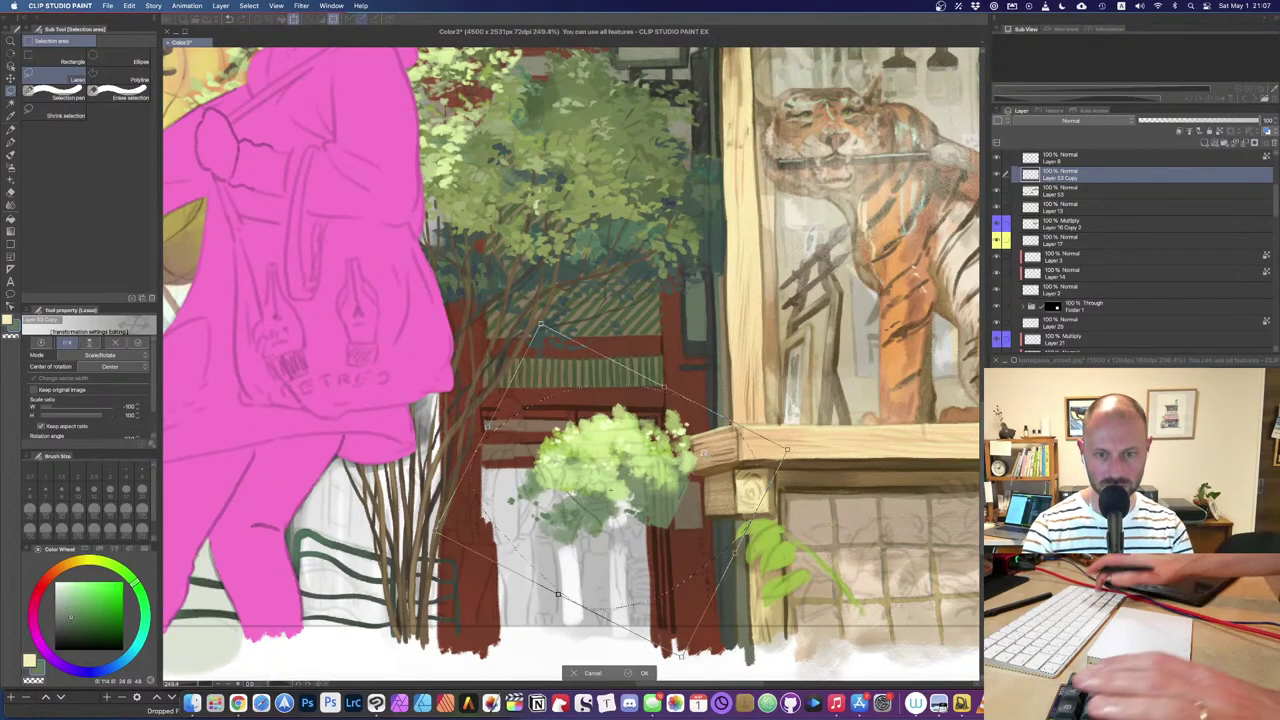
{"action": "key", "text": "Return"}
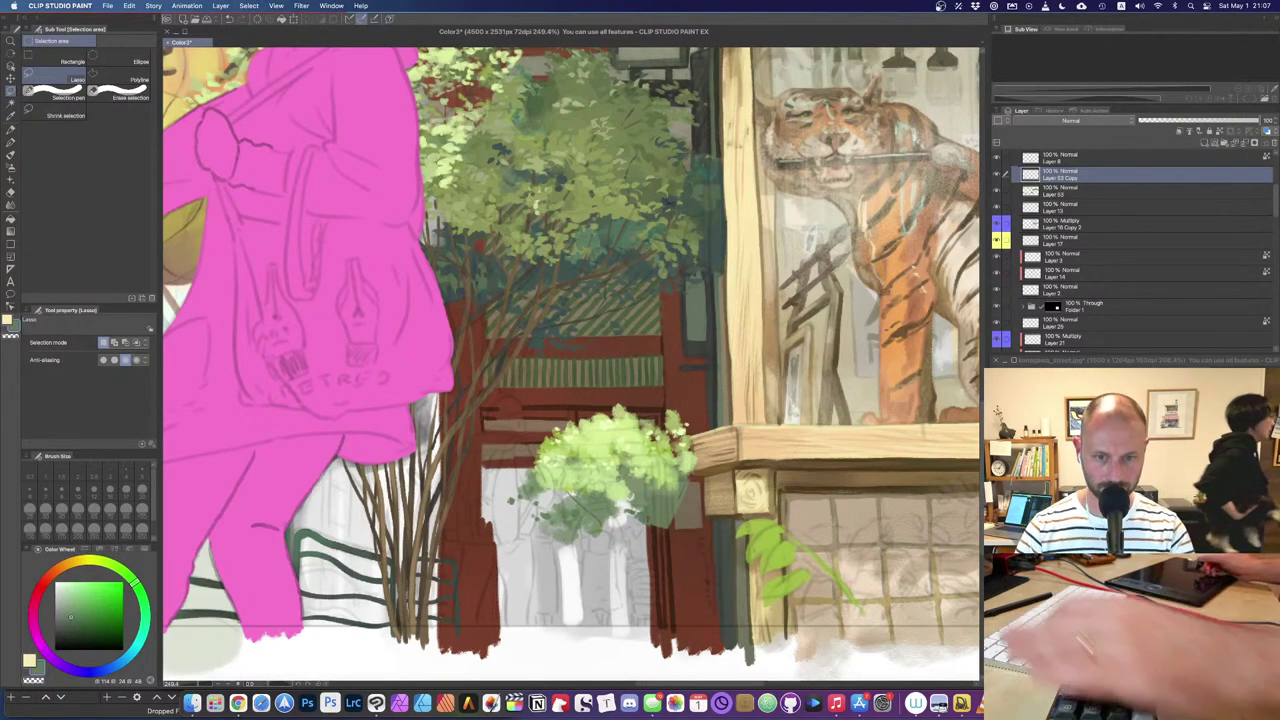
{"action": "left_click_drag", "start_coordinate": [575, 508], "coordinate": [583, 512]}
{"action": "key", "text": "super+d"}
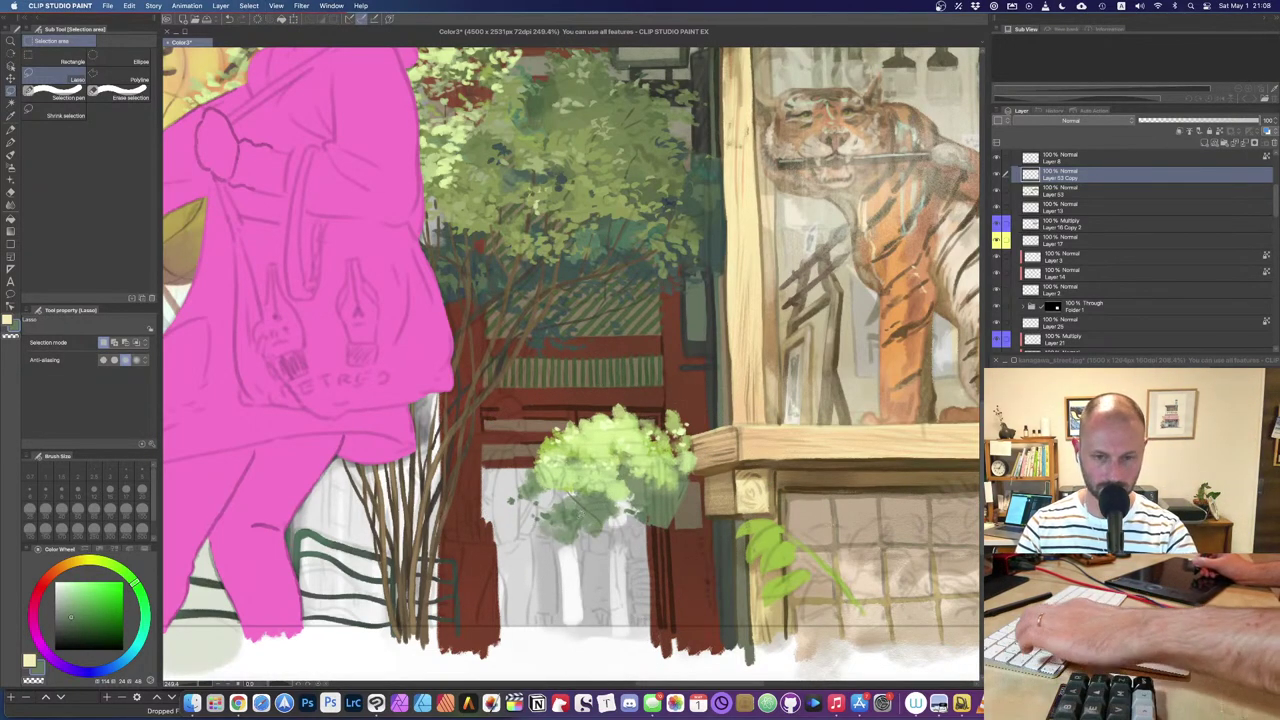
Step: Repaint the copied tree in dark green sampled from the larger tree using thickpaint10 at size 300, and move its layer beneath the Gate folder
{"action": "key", "text": "b"}
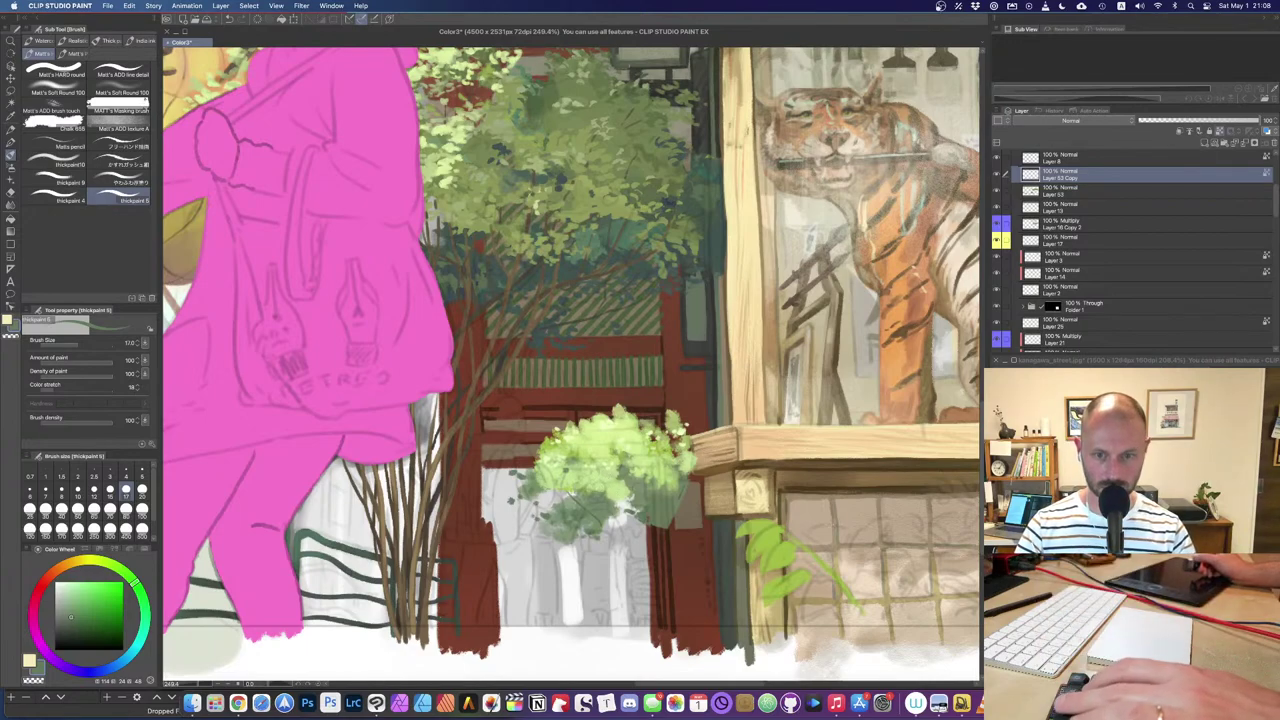
{"action": "left_click", "coordinate": [622, 252], "text": "alt"}
{"action": "key", "text": "bracketright"}
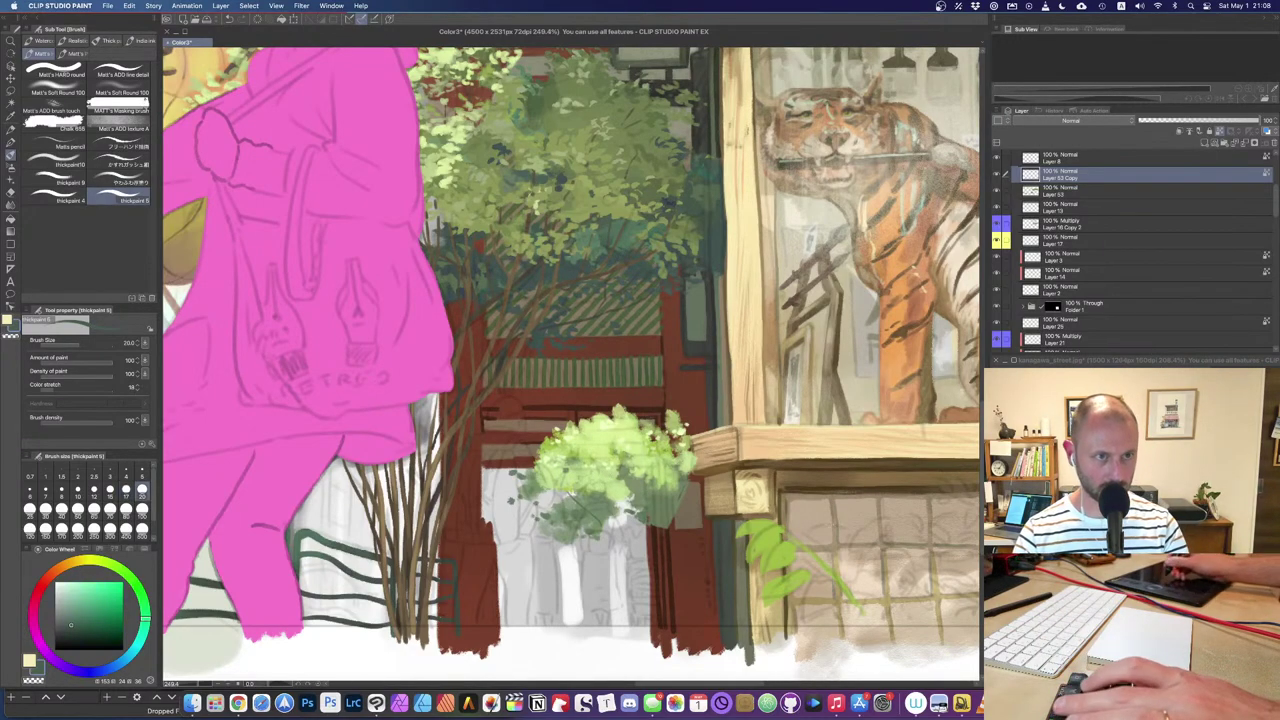
{"action": "key", "text": "bracketright"}
{"action": "key", "text": "bracketright"}
{"action": "key", "text": "bracketright"}
{"action": "key", "text": "bracketright"}
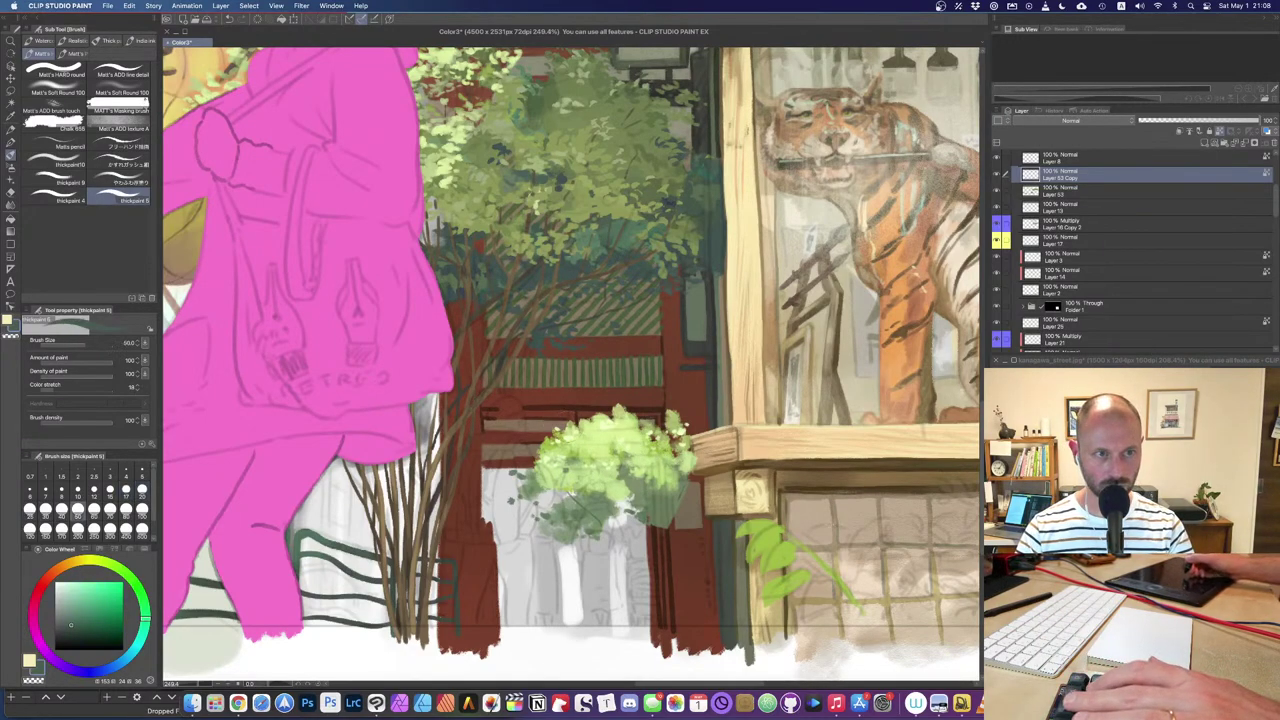
{"action": "left_click", "coordinate": [57, 162]}
{"action": "mouse_move", "coordinate": [590, 460]}
{"action": "left_mouse_down"}
{"action": "mouse_move", "coordinate": [614, 476]}
{"action": "mouse_move", "coordinate": [601, 451]}
{"action": "mouse_move", "coordinate": [545, 478]}
{"action": "mouse_move", "coordinate": [652, 474]}
{"action": "mouse_move", "coordinate": [612, 432]}
{"action": "mouse_move", "coordinate": [638, 440]}
{"action": "mouse_move", "coordinate": [560, 455]}
{"action": "mouse_move", "coordinate": [555, 468]}
{"action": "left_mouse_up"}
{"action": "left_click_drag", "start_coordinate": [617, 406], "coordinate": [617, 438]}
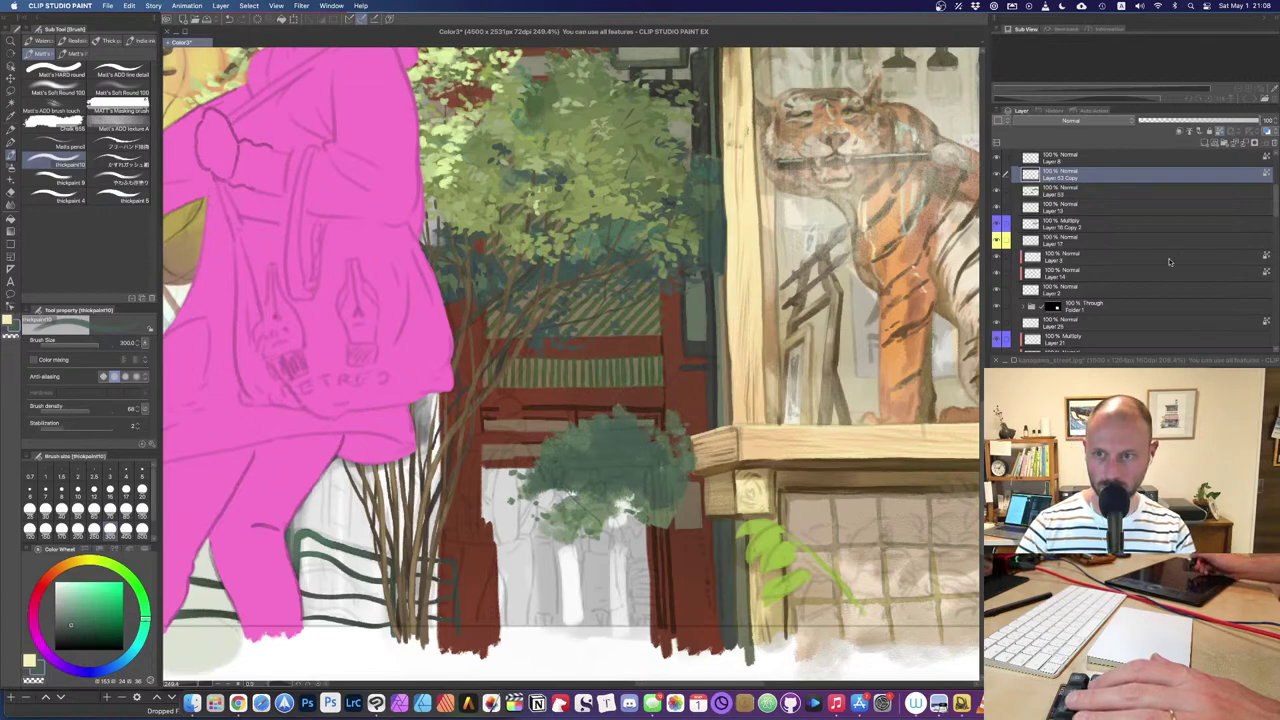
{"action": "left_click_drag", "start_coordinate": [1128, 179], "coordinate": [1014, 300]}
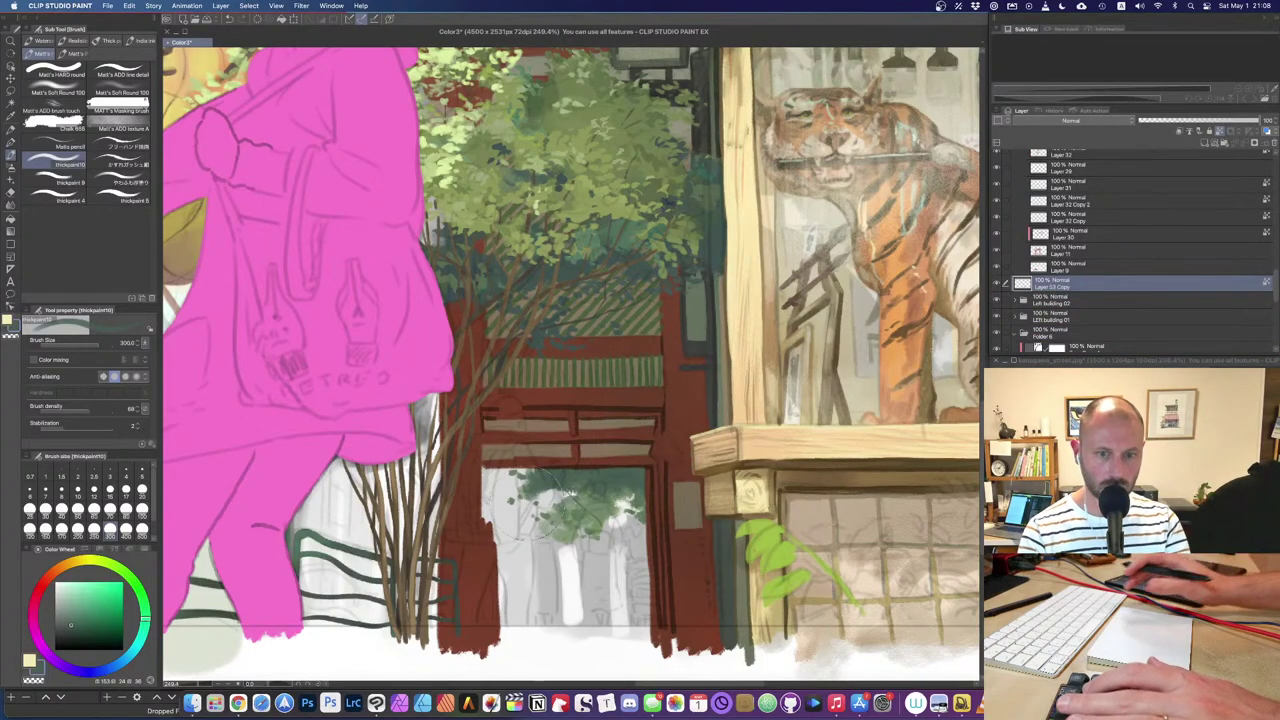
Step: Review the whole street scene to judge how the dark tree behind the gate fits the composition
{"action": "scroll", "coordinate": [533, 508], "scroll_direction": "down", "scroll_amount": 3}
{"action": "key", "text": "super+minus"}
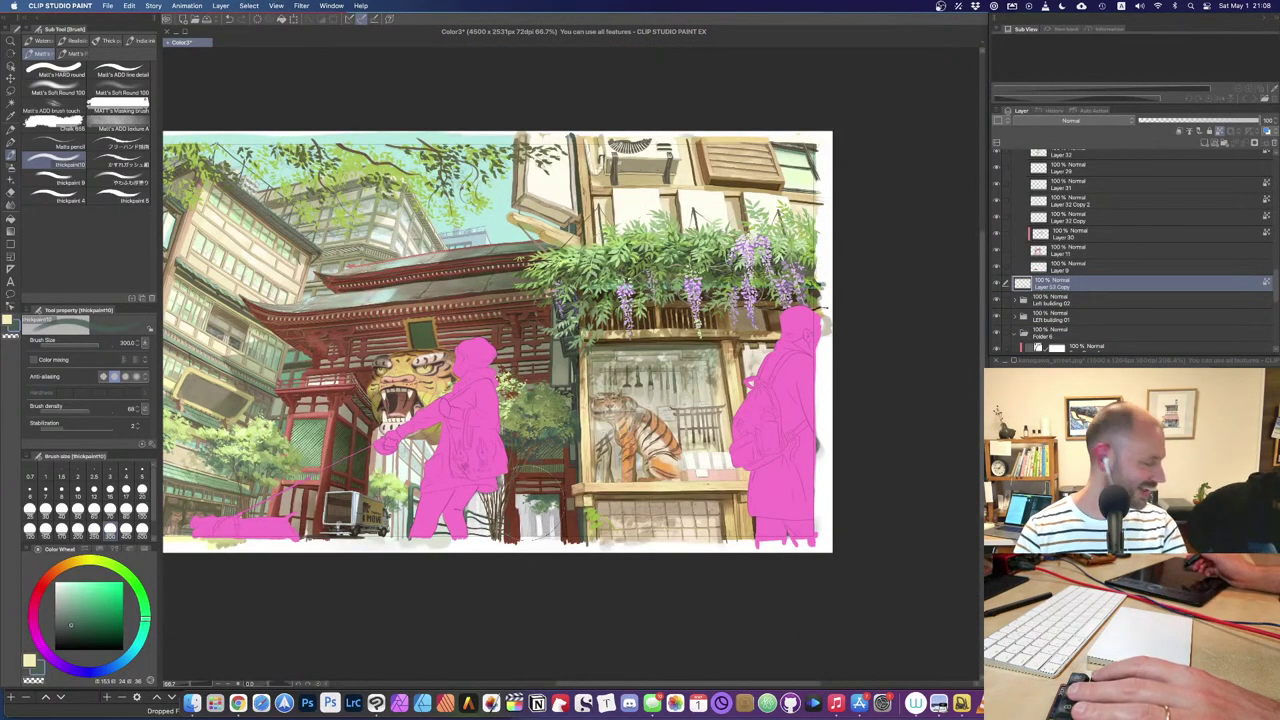
{"action": "left_click_drag", "start_coordinate": [524, 554], "coordinate": [518, 520]}
{"action": "scroll", "coordinate": [425, 600], "scroll_direction": "down", "scroll_amount": 3}
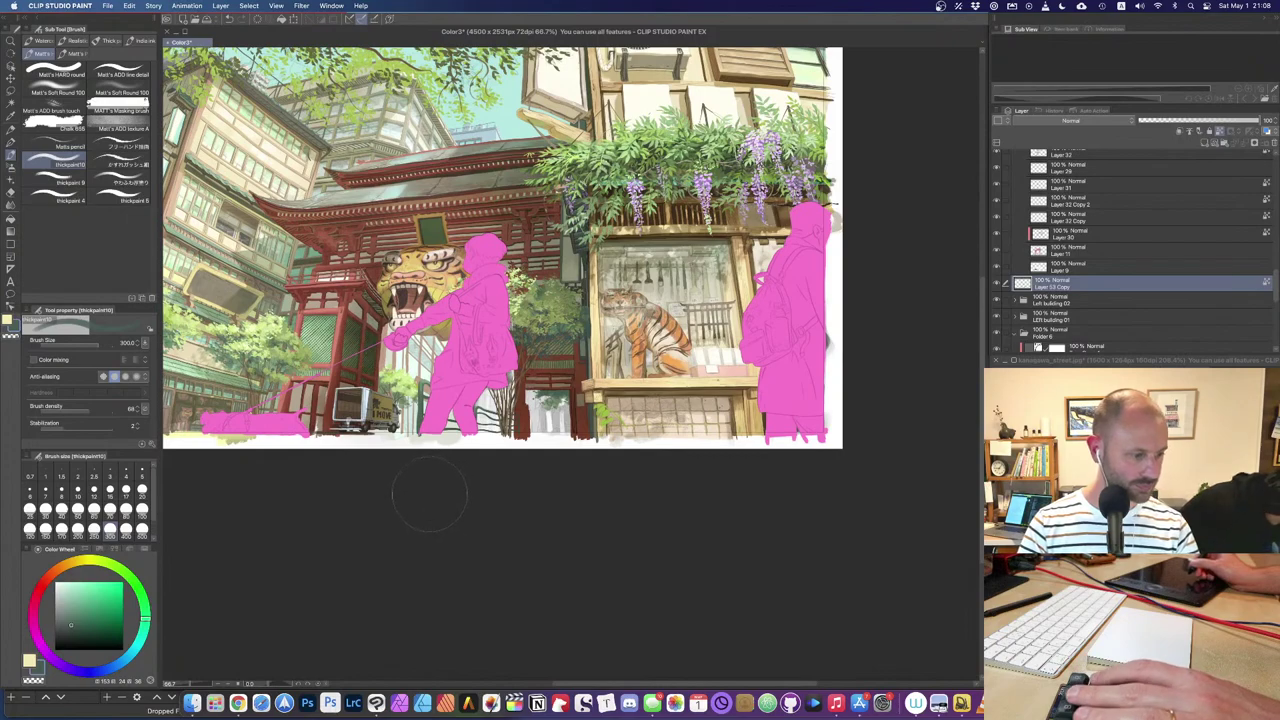
{"action": "scroll", "coordinate": [470, 500], "scroll_direction": "up", "scroll_amount": 2}
{"action": "scroll", "coordinate": [457, 508], "scroll_direction": "up", "scroll_amount": 2}
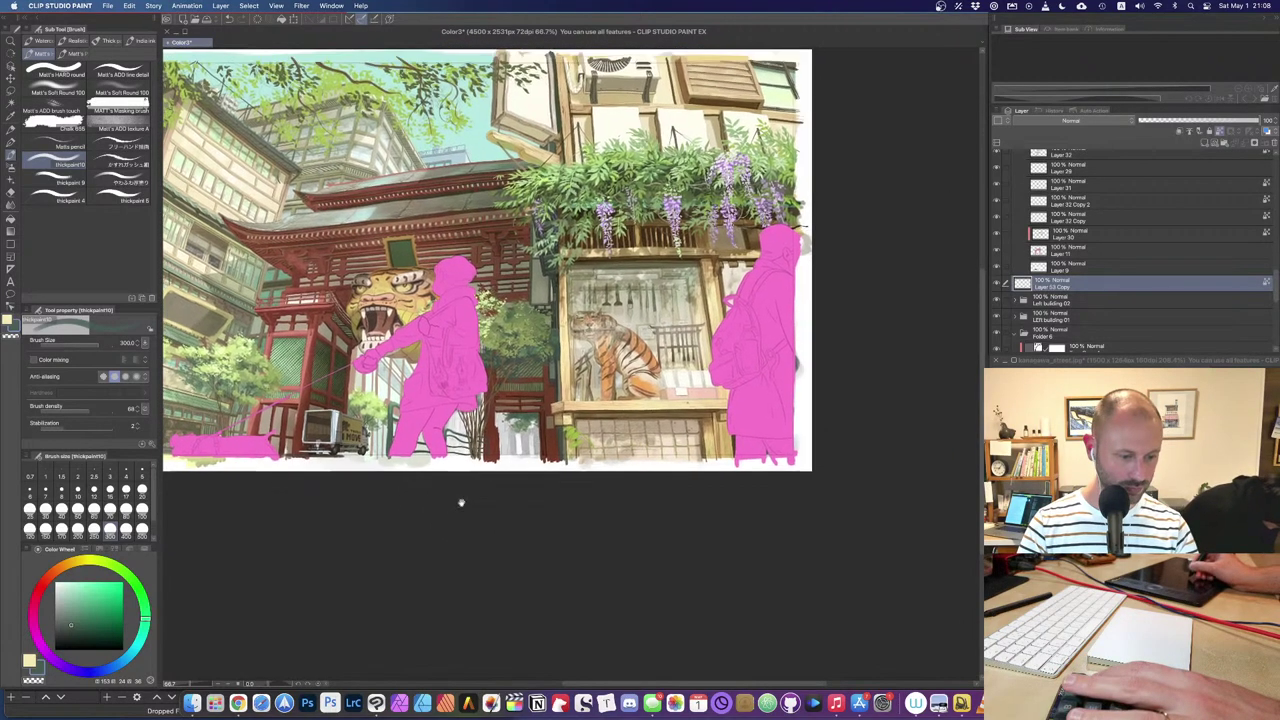
{"action": "scroll", "coordinate": [451, 503], "scroll_direction": "up", "scroll_amount": 3}
{"action": "scroll", "coordinate": [451, 503], "scroll_direction": "left", "scroll_amount": 5}
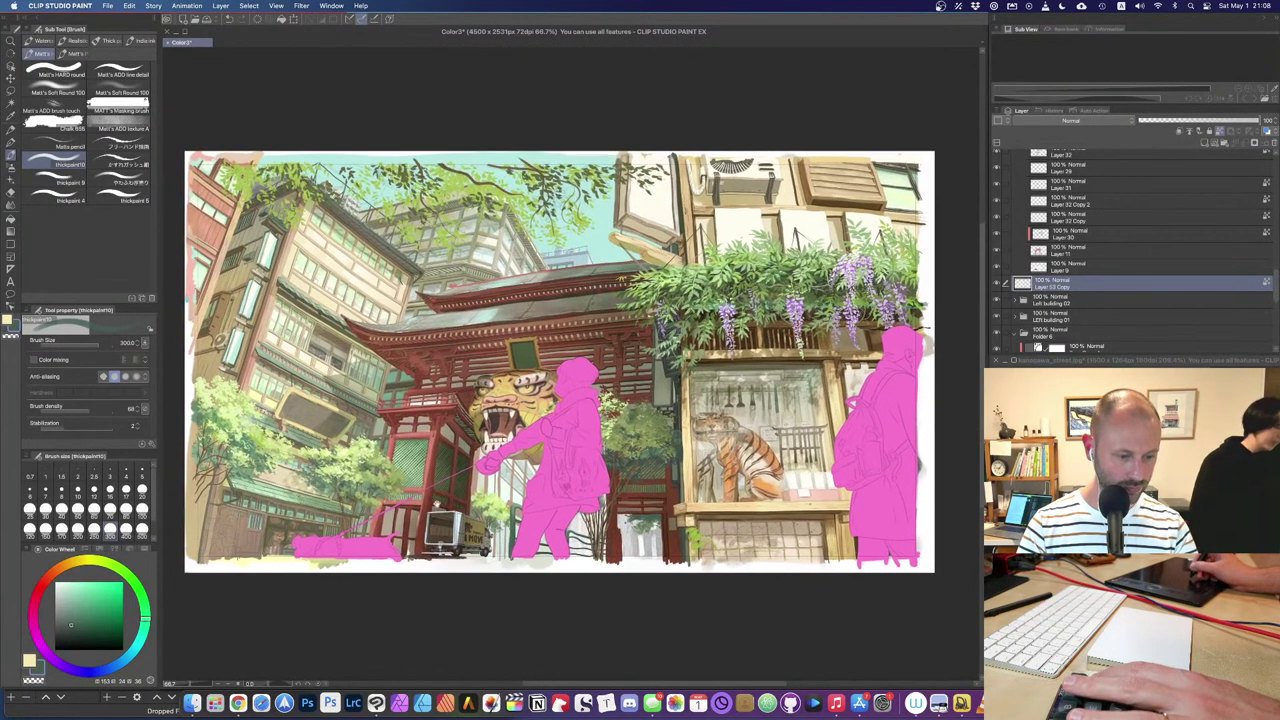
{"action": "left_click_drag", "start_coordinate": [437, 505], "coordinate": [473, 568]}
{"action": "scroll", "coordinate": [595, 425], "scroll_direction": "down", "scroll_amount": 2}
{"action": "scroll", "coordinate": [595, 425], "scroll_direction": "left", "scroll_amount": 1}
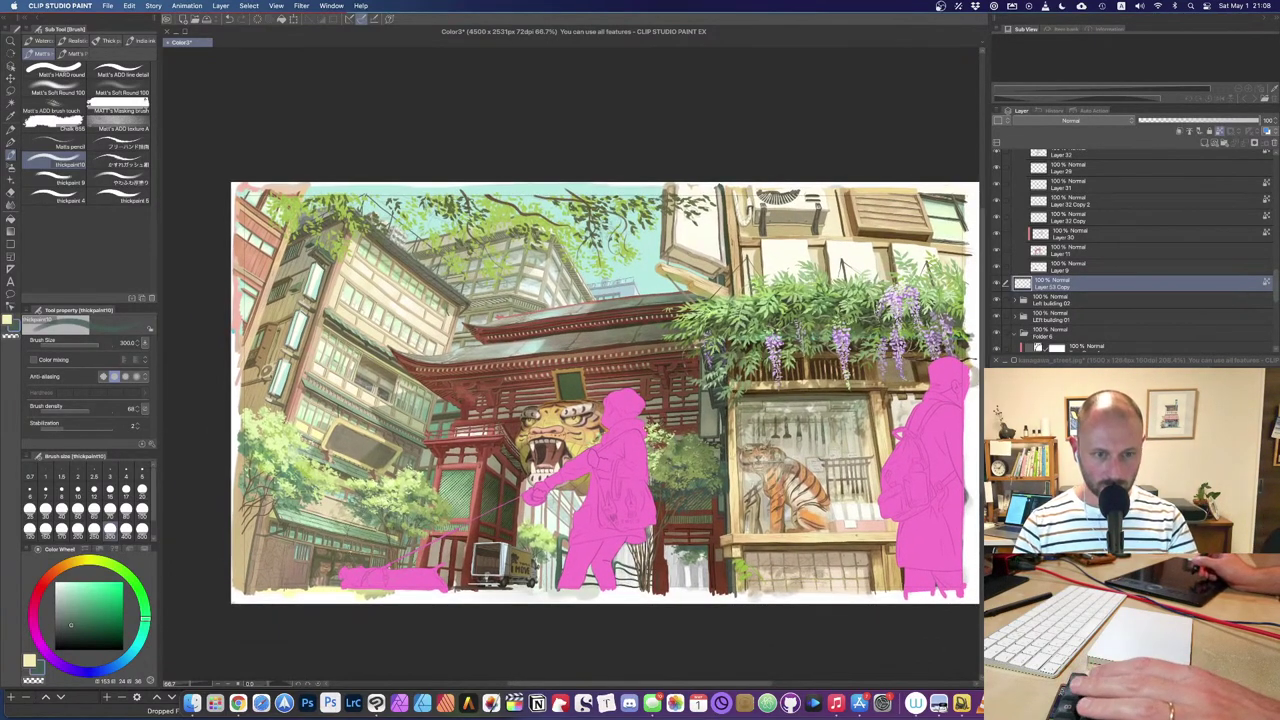
{"action": "scroll", "coordinate": [340, 475], "scroll_direction": "up", "scroll_amount": 5}
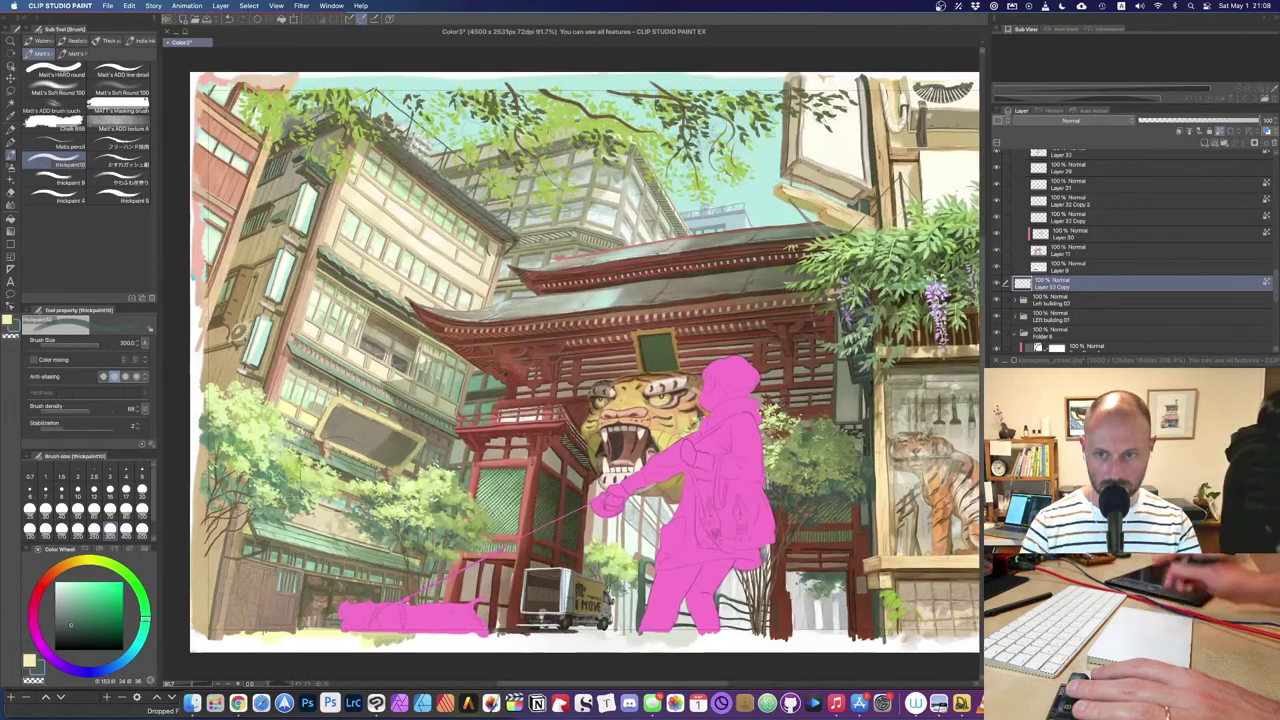
Step: Hide the characters' line art on Layer 4 Copy and straighten the canvas rotation
{"action": "scroll", "coordinate": [1180, 252], "scroll_direction": "up", "scroll_amount": 10}
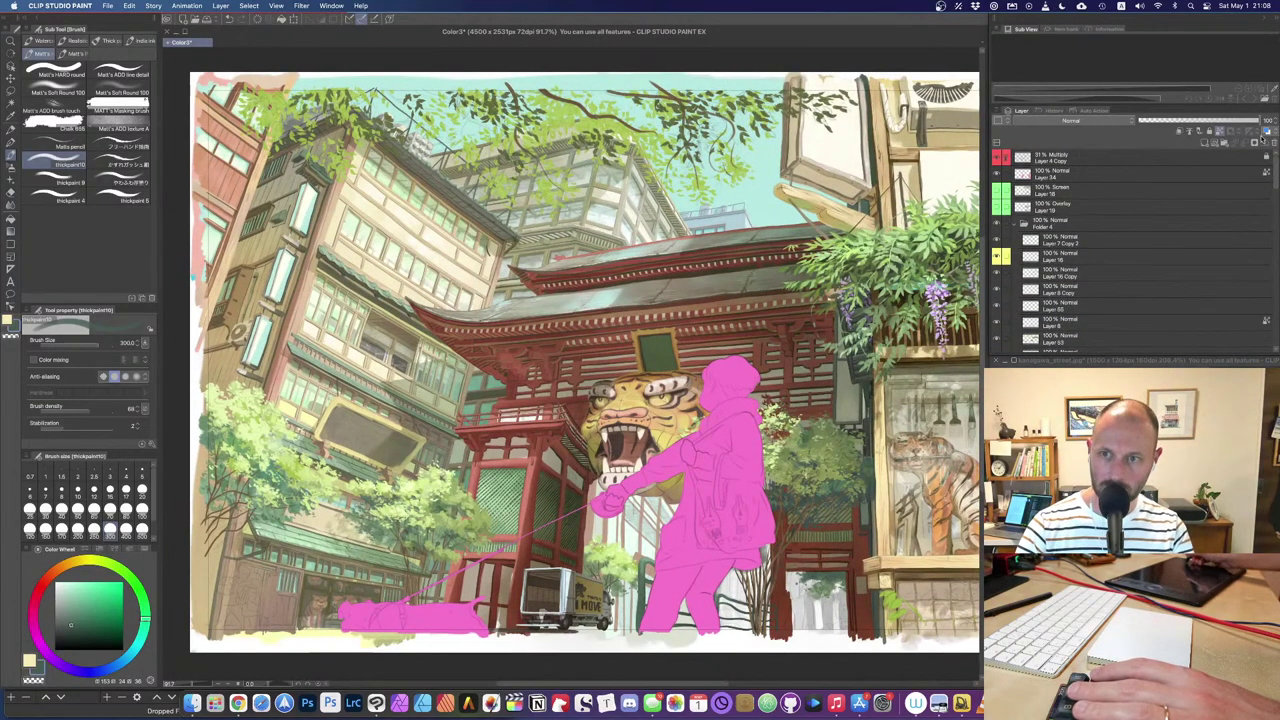
{"action": "left_click", "coordinate": [997, 158]}
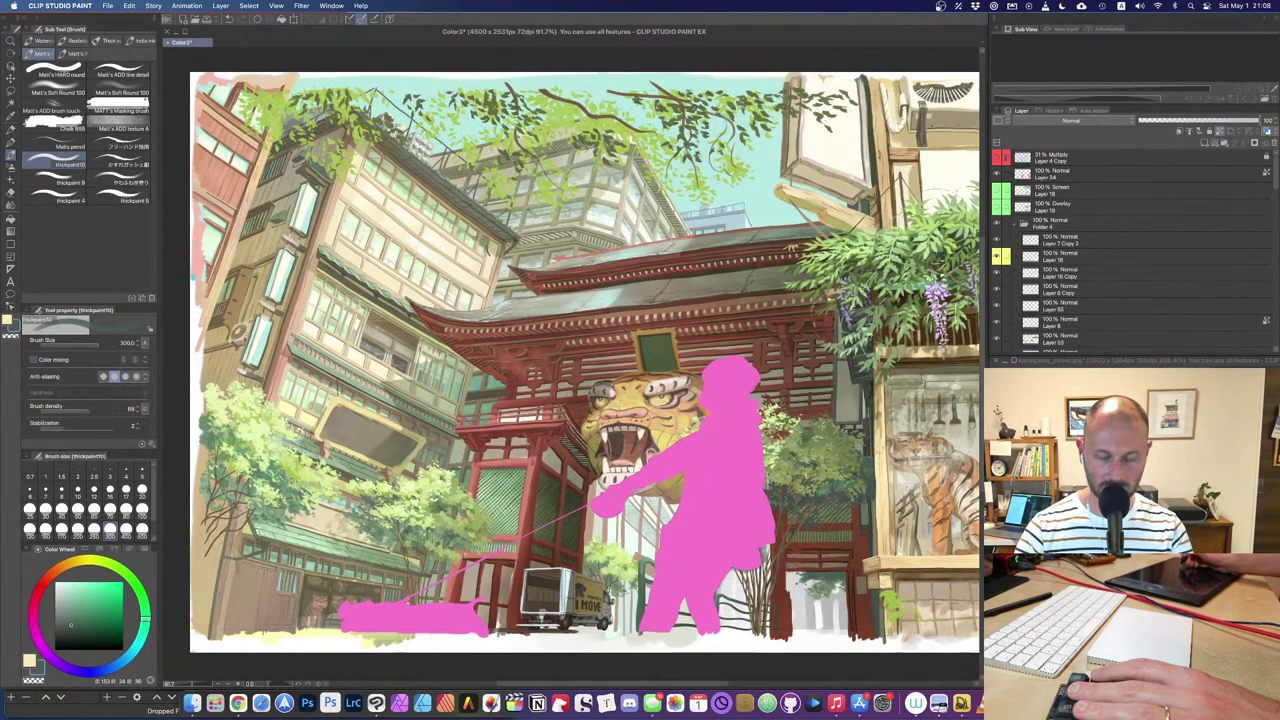
{"action": "scroll", "coordinate": [735, 356], "scroll_direction": "down", "scroll_amount": 3}
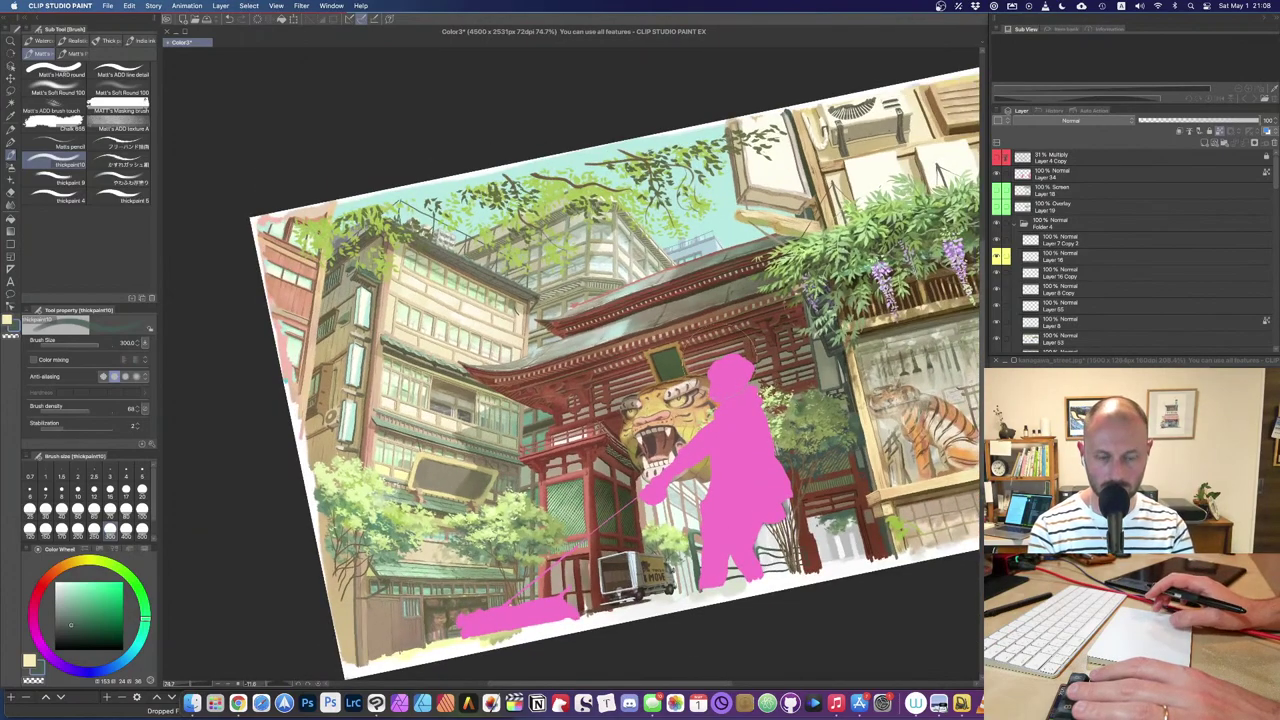
{"action": "key", "text": "super+at"}
{"action": "scroll", "coordinate": [735, 376], "scroll_direction": "up", "scroll_amount": 1}
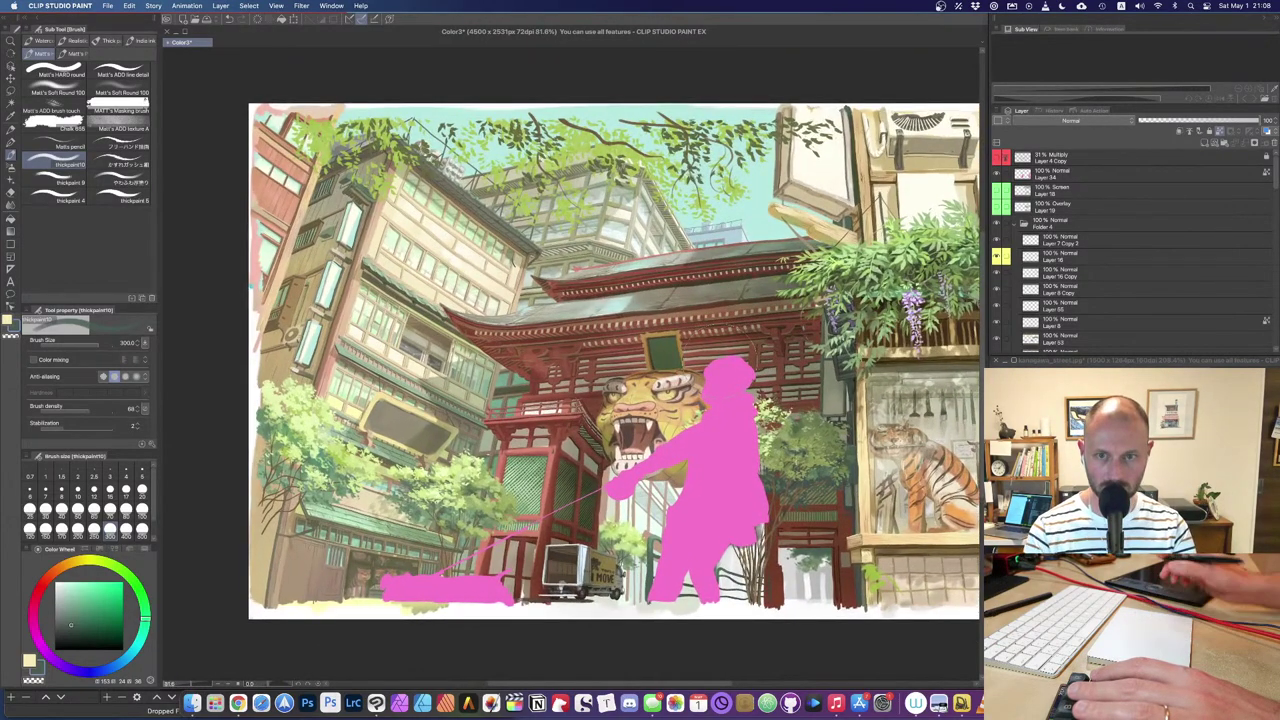
Step: Collapse Folder 4 and the Gate folder in the layer list, with the view on the ground below the building with the green roof
{"action": "left_click_drag", "start_coordinate": [553, 499], "coordinate": [737, 435]}
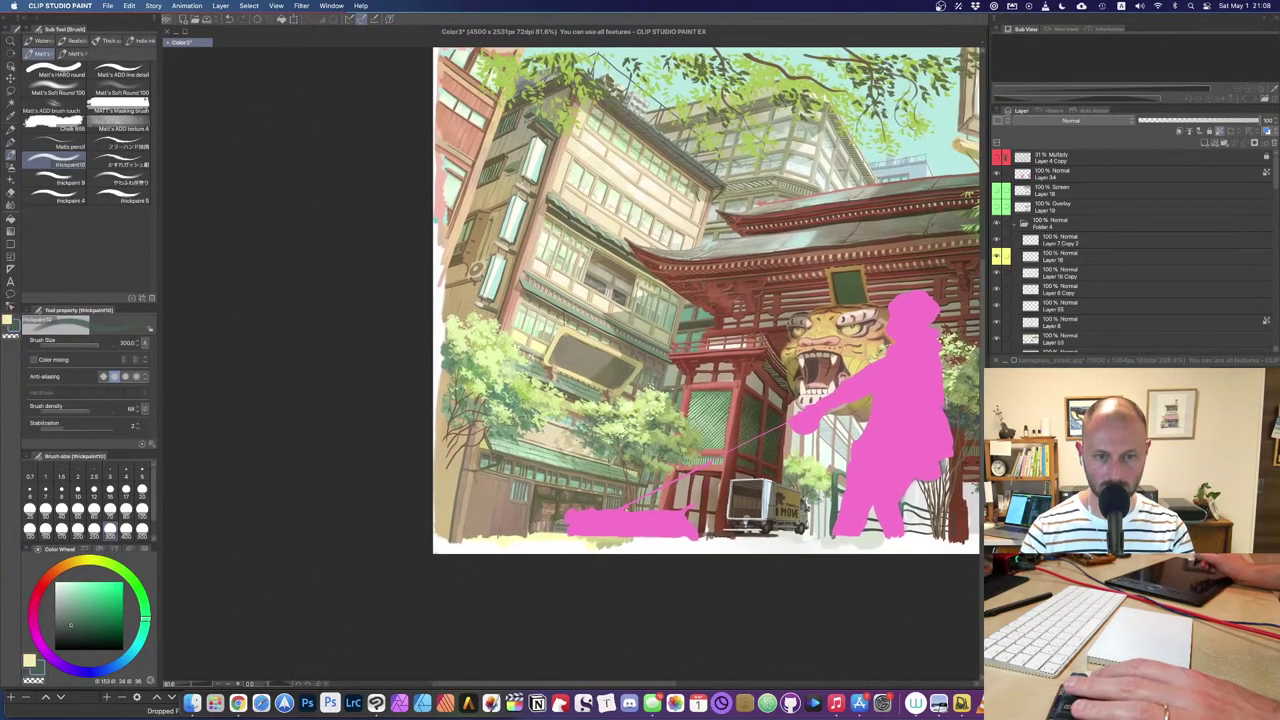
{"action": "left_click_drag", "start_coordinate": [627, 496], "coordinate": [607, 377]}
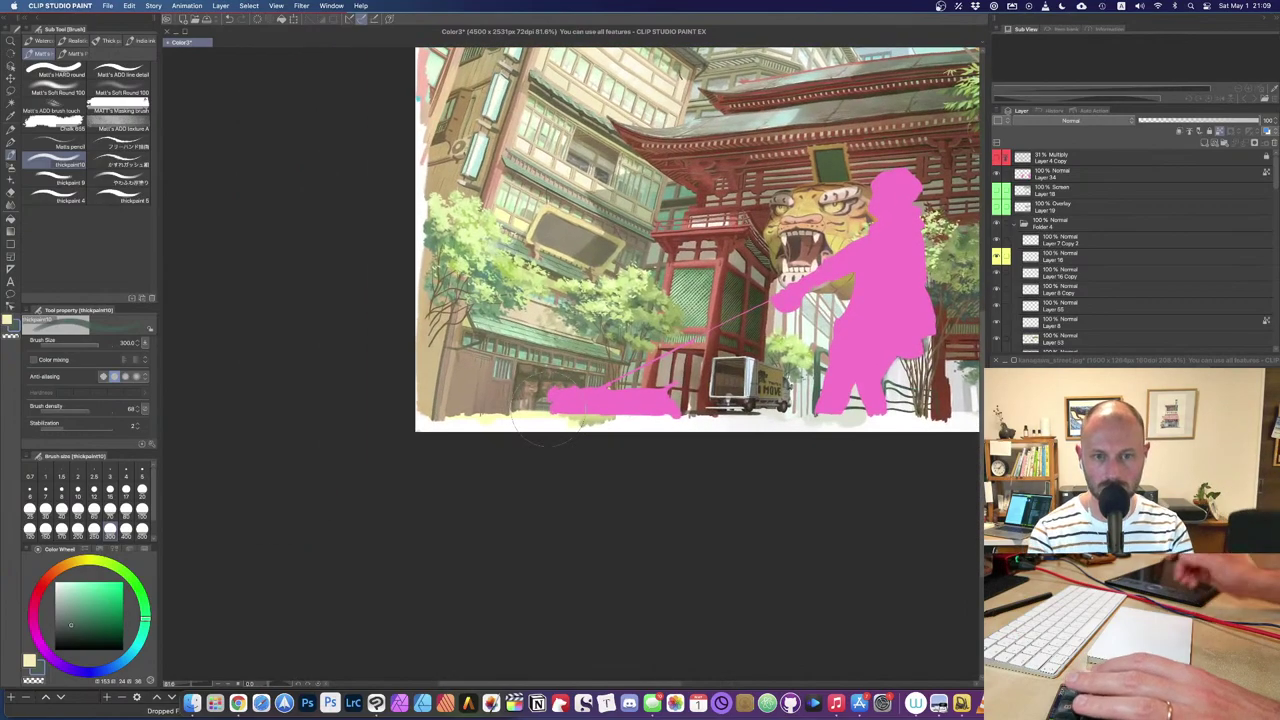
{"action": "scroll", "coordinate": [549, 409], "scroll_direction": "up", "scroll_amount": 5}
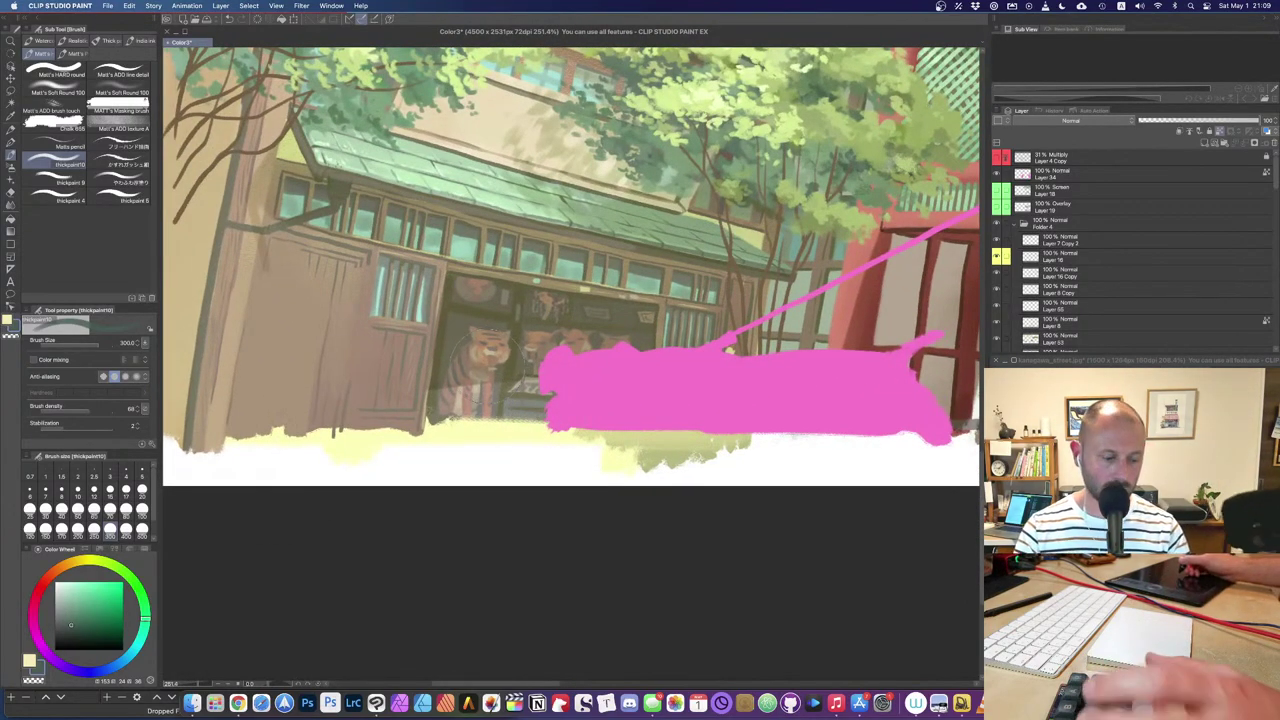
{"action": "key", "text": "e"}
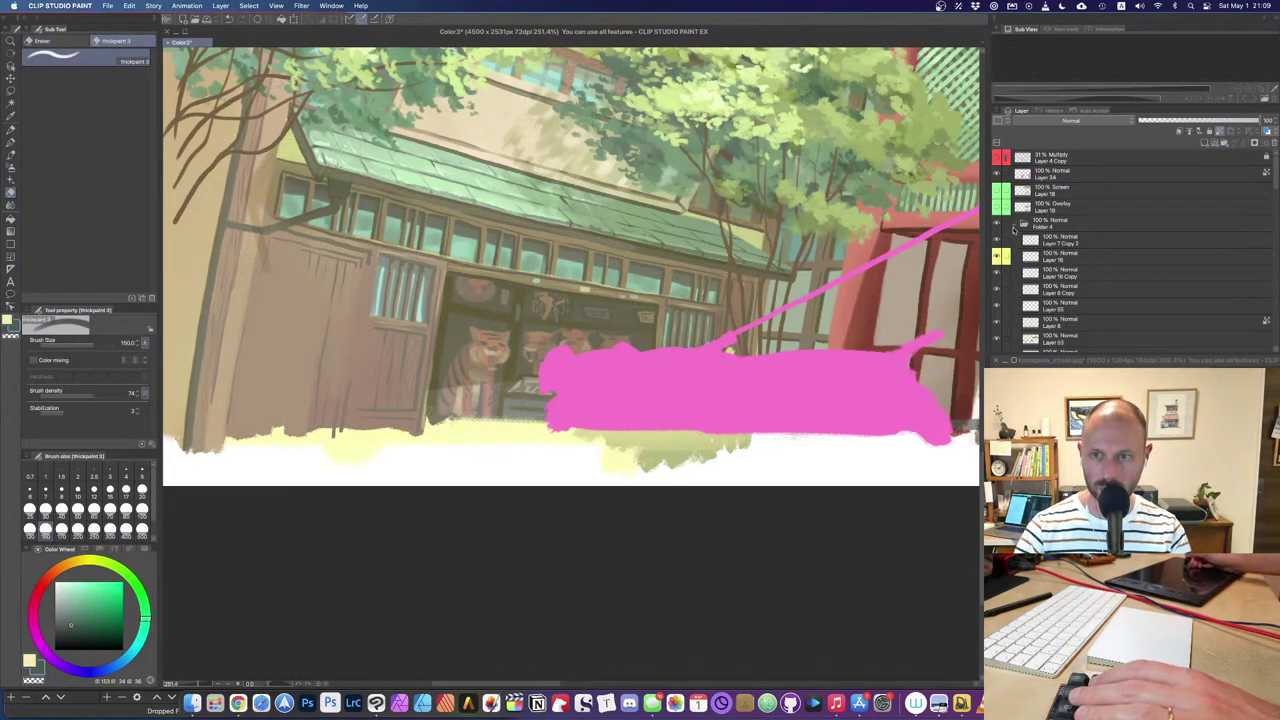
{"action": "left_click", "coordinate": [1014, 228]}
{"action": "left_click", "coordinate": [997, 289]}
{"action": "left_click", "coordinate": [997, 289]}
{"action": "left_click", "coordinate": [1015, 276]}
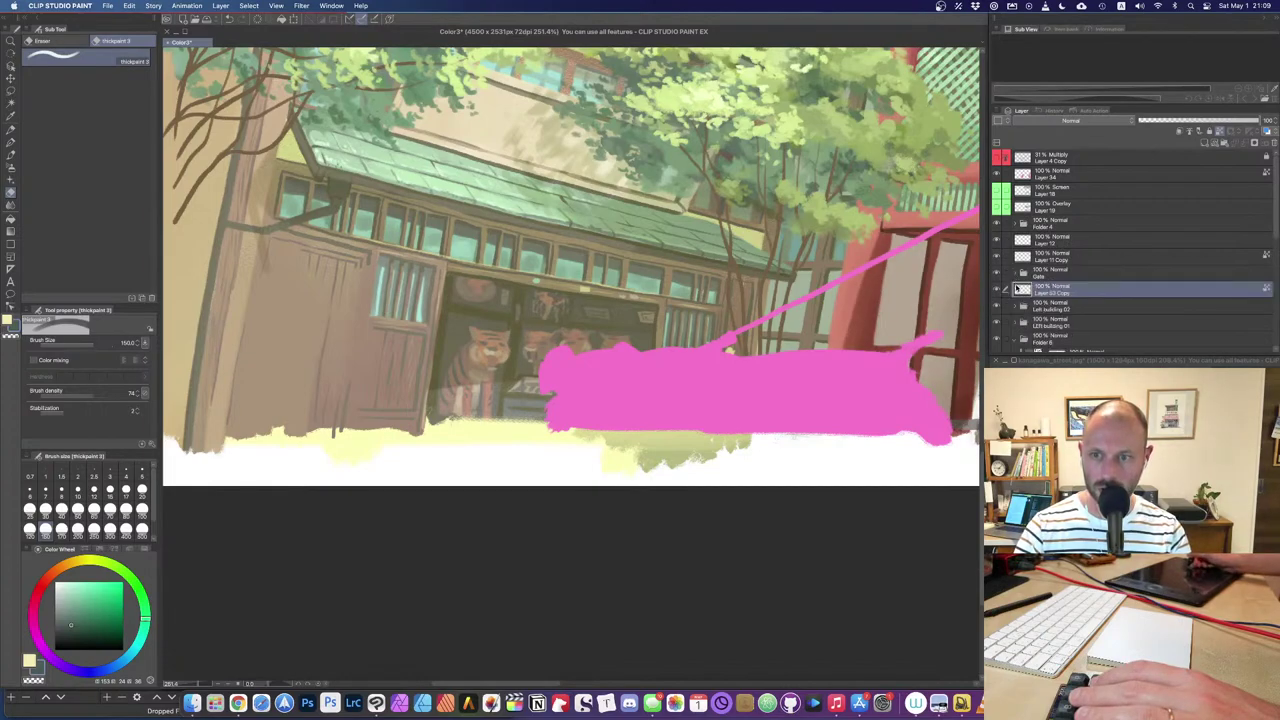
Step: Select the ground-level shadow layer, Layer 41 in the Left building 01 folder, and toggle layer visibility to check the shadows
{"action": "left_click", "coordinate": [1015, 341]}
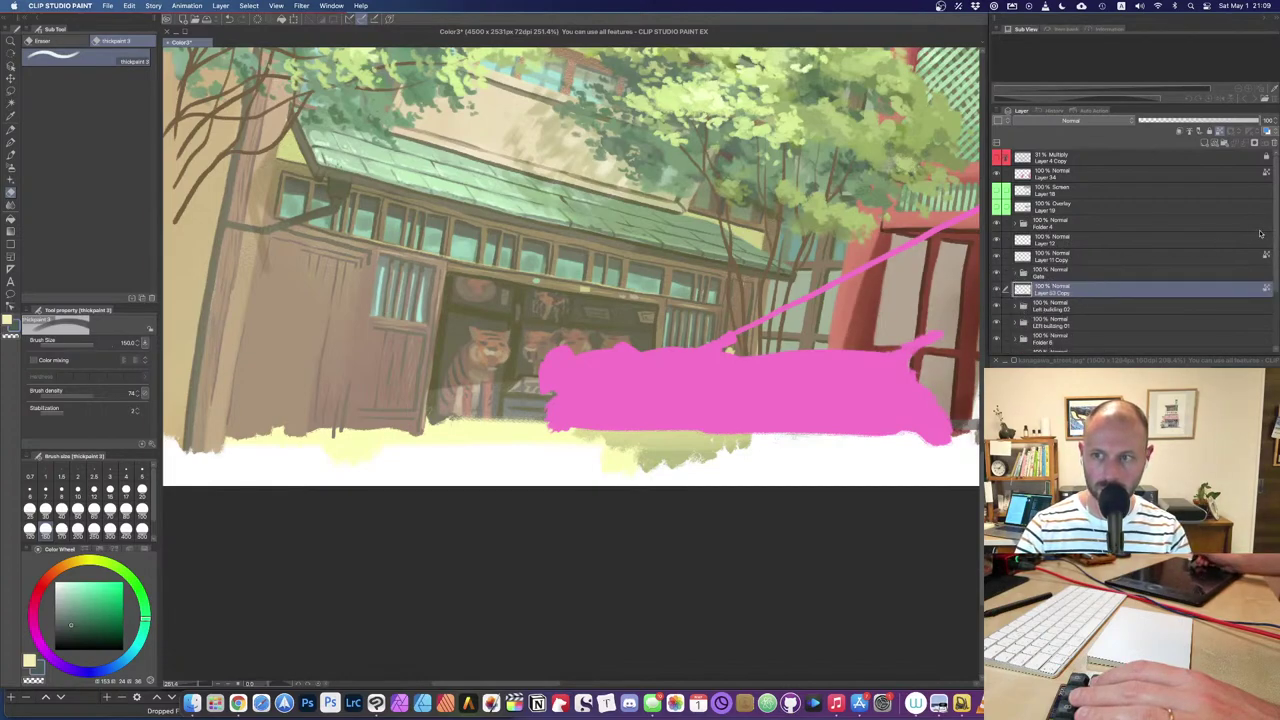
{"action": "scroll", "coordinate": [1260, 234], "scroll_direction": "down", "scroll_amount": 3}
{"action": "key", "text": "o"}
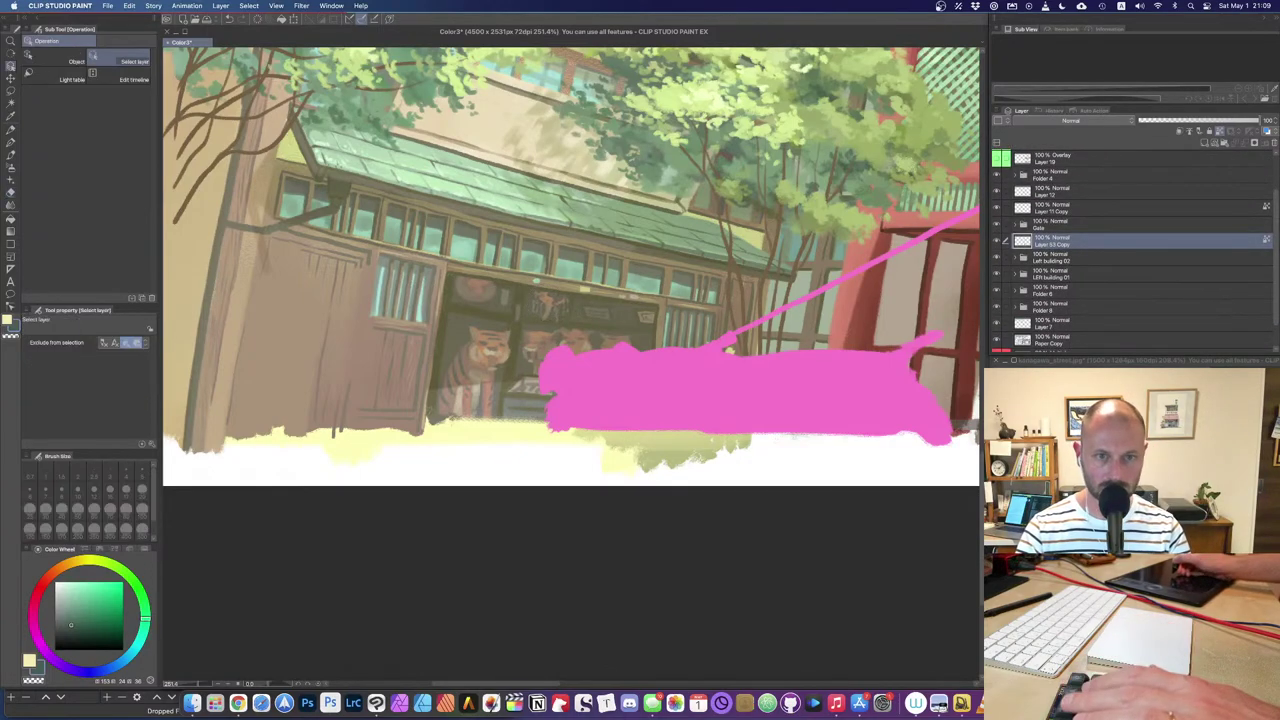
{"action": "left_click", "coordinate": [690, 452]}
{"action": "left_click", "coordinate": [998, 345]}
{"action": "left_click", "coordinate": [998, 343]}
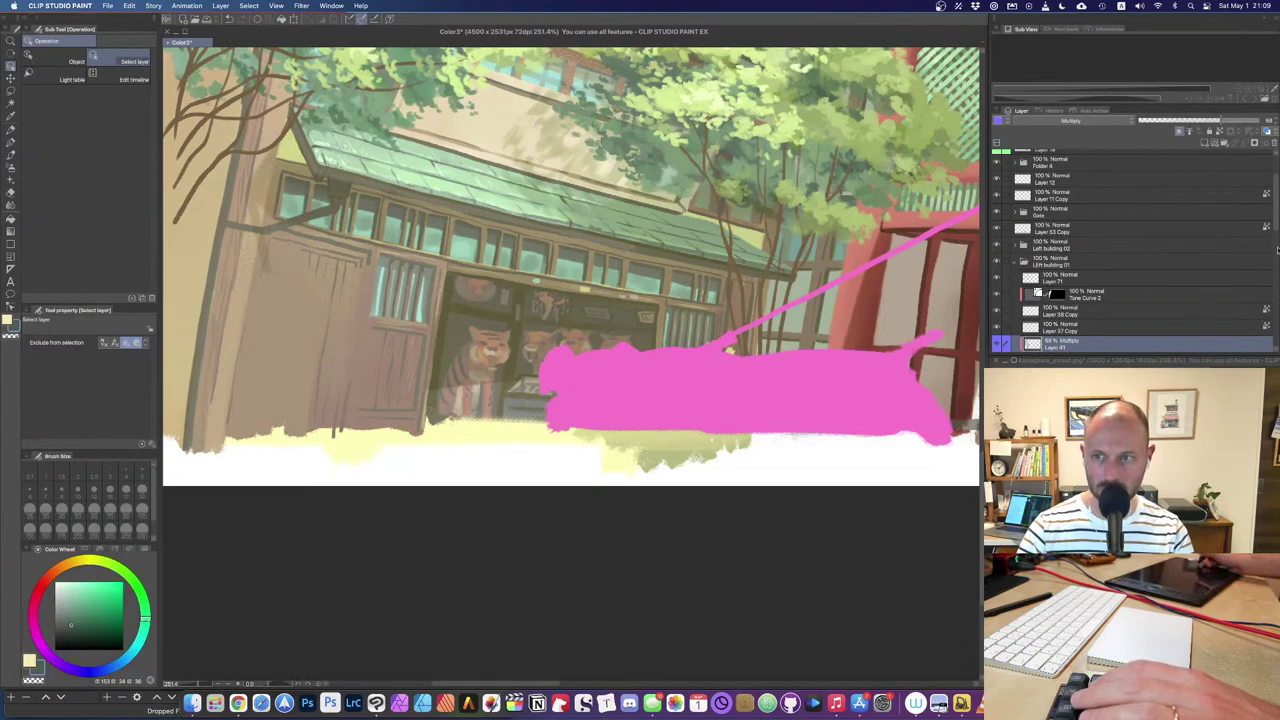
{"action": "scroll", "coordinate": [1270, 230], "scroll_direction": "down", "scroll_amount": 3}
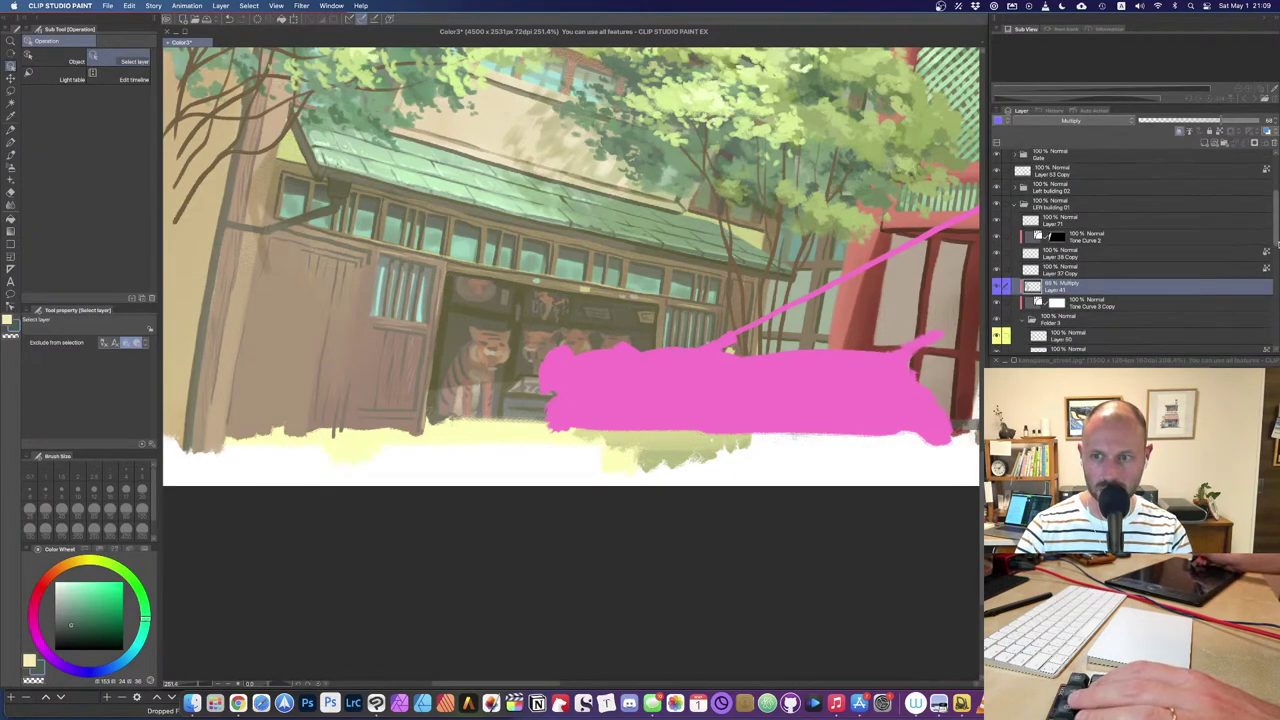
{"action": "left_click", "coordinate": [996, 255]}
{"action": "left_click", "coordinate": [995, 256]}
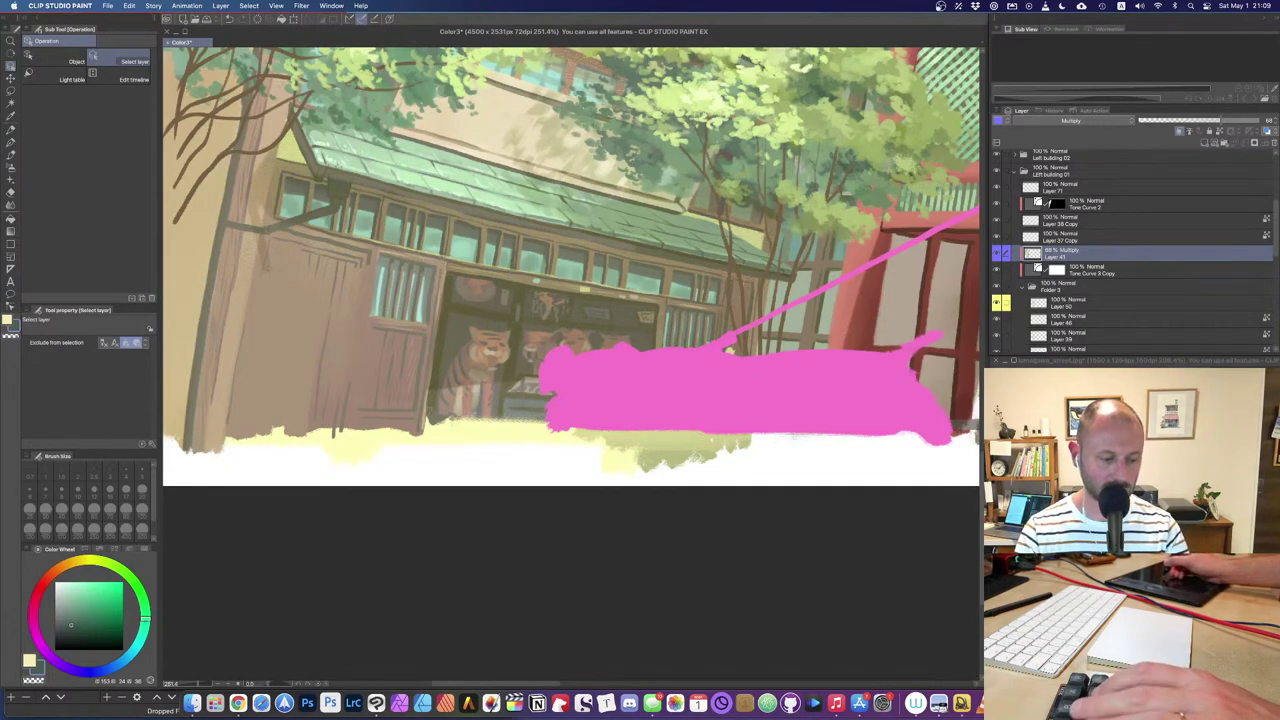
Step: Switch to the thickpaint10 brush and raise the opacity of the Multiply shadow layer, Layer 41, to 100%
{"action": "key", "text": "e"}
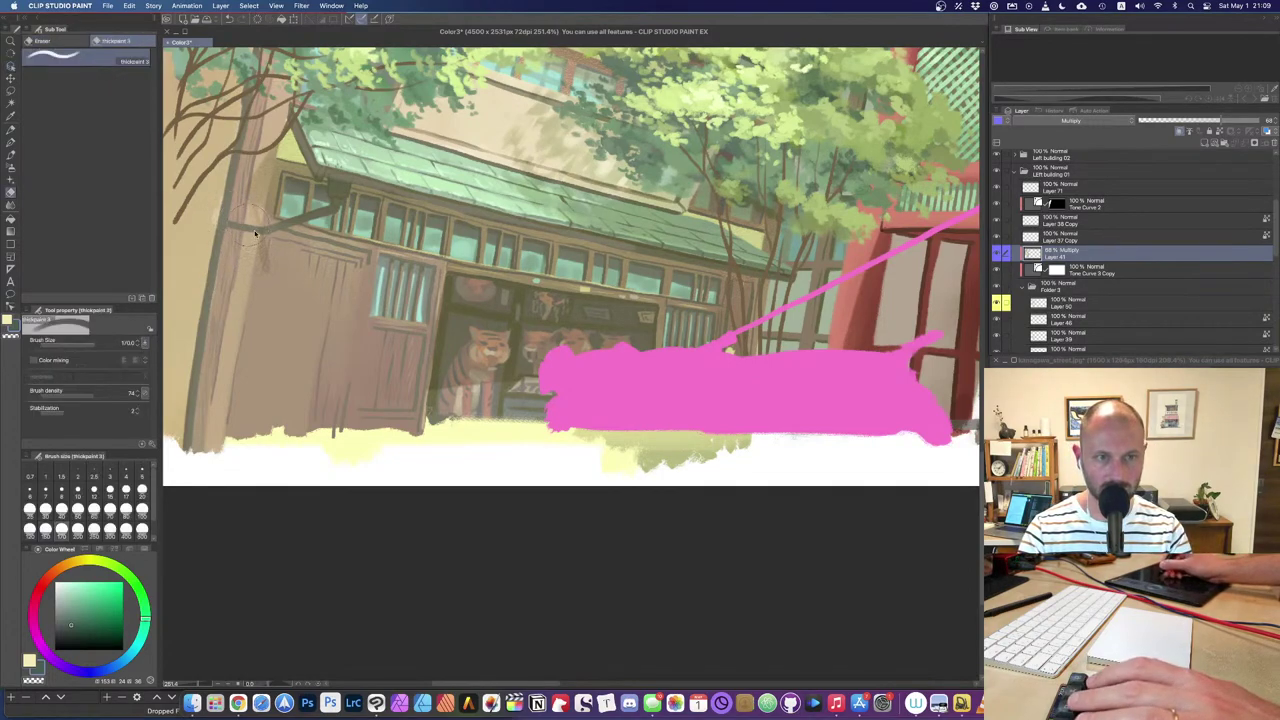
{"action": "key", "text": "b"}
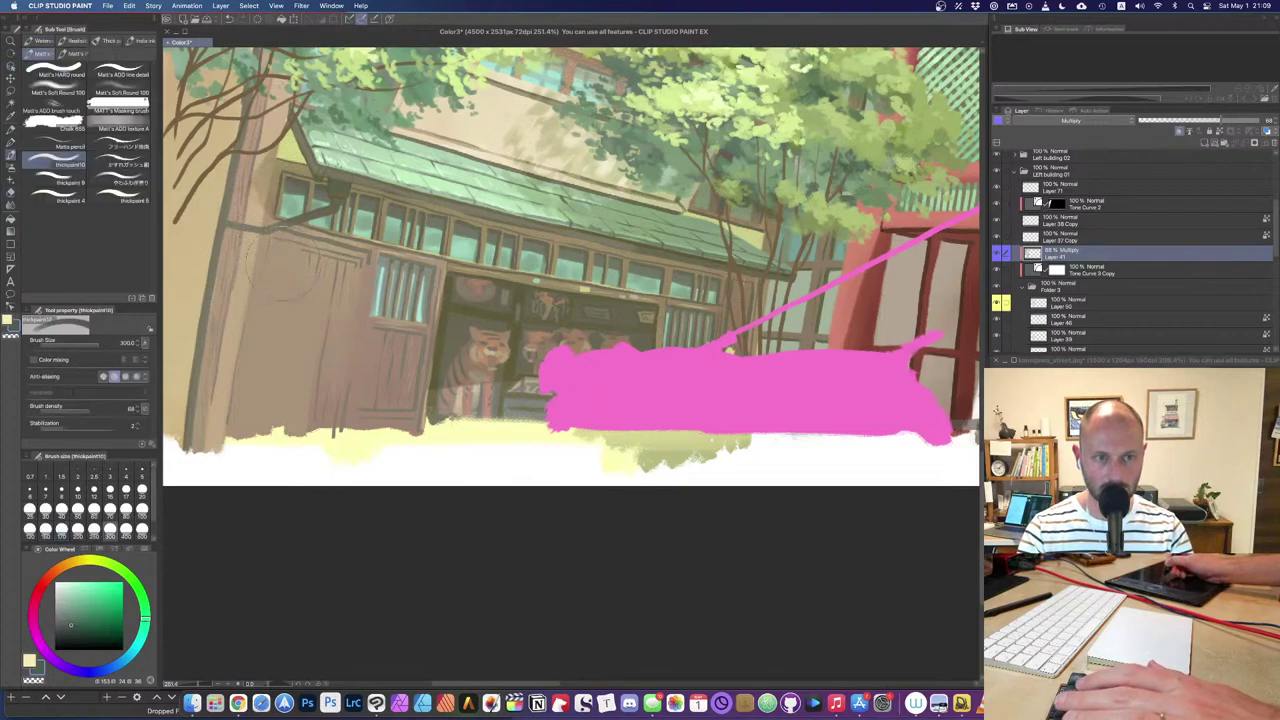
{"action": "left_click", "coordinate": [1225, 121]}
{"action": "left_click", "coordinate": [1110, 121]}
{"action": "left_click", "coordinate": [1231, 121]}
{"action": "left_click_drag", "start_coordinate": [1246, 122], "coordinate": [1265, 121]}
Step: Sample the shadow colour with Layer 41 temporarily in Normal mode, restore Multiply, and paint shadow beneath the wooden post's bracket with a smaller brush
{"action": "left_click", "coordinate": [1113, 121]}
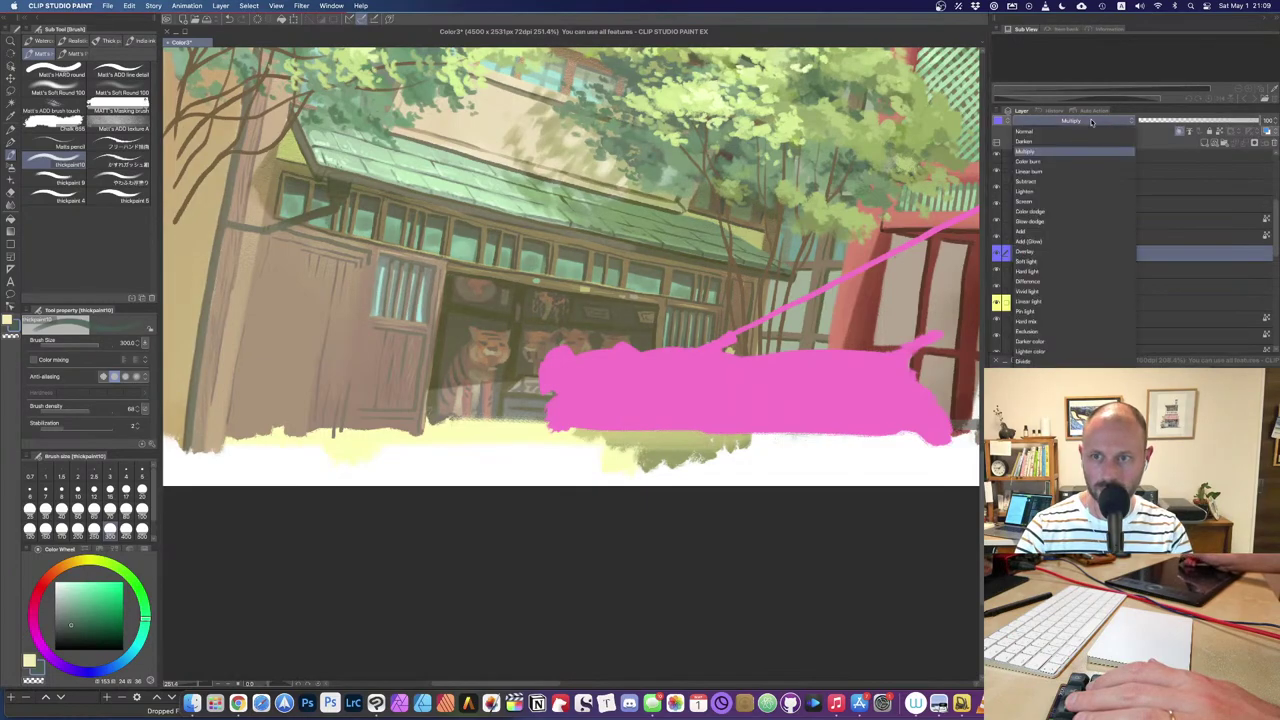
{"action": "left_click", "coordinate": [1073, 126]}
{"action": "left_click", "coordinate": [333, 245], "text": "alt"}
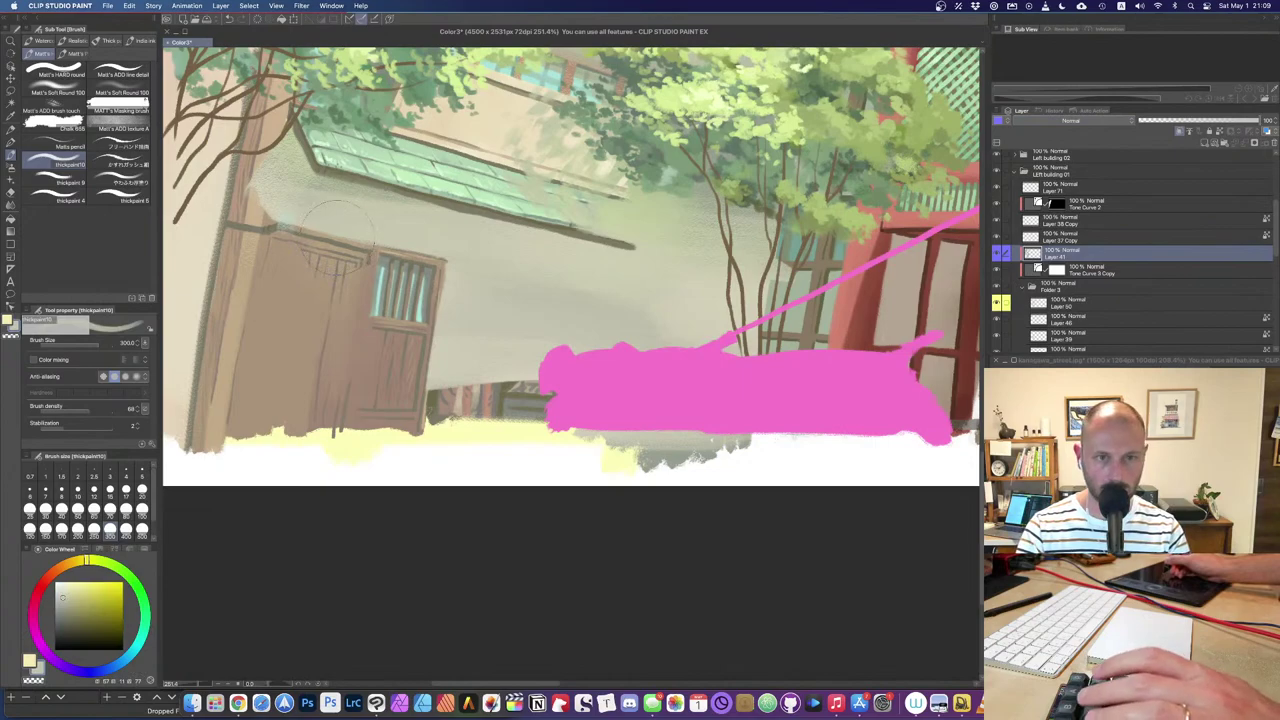
{"action": "key", "text": "ctrl+z"}
{"action": "key", "text": "bracketleft"}
{"action": "key", "text": "bracketleft"}
{"action": "key", "text": "bracketleft"}
{"action": "key", "text": "bracketleft"}
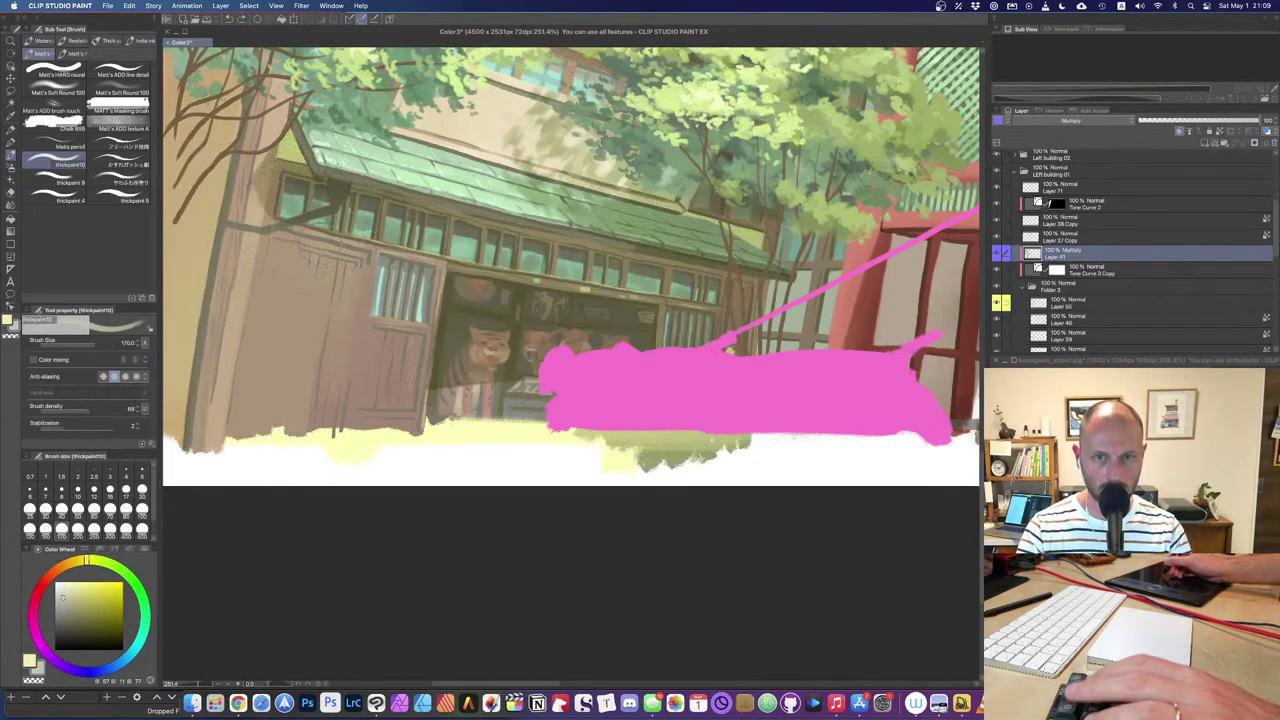
{"action": "key", "text": "bracketleft"}
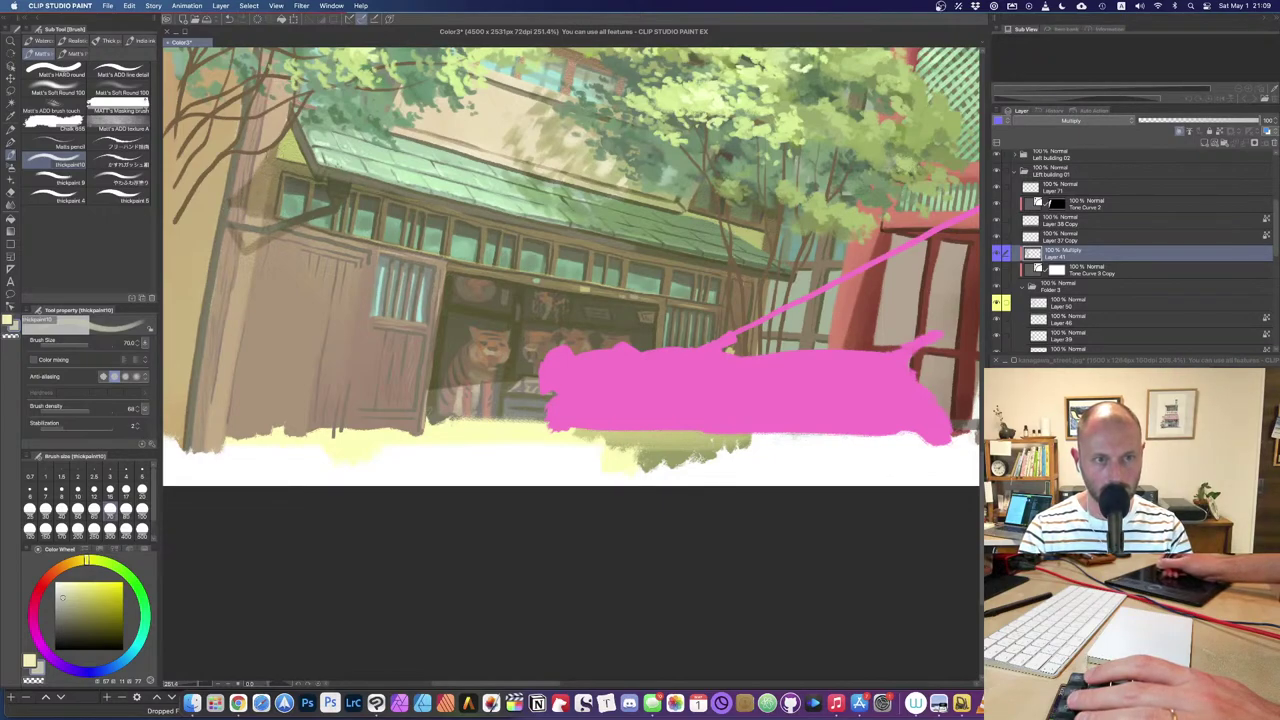
Step: Erase the shadow over the face and chest of the tiger in the shop entrance with the thickpaint eraser at size 70
{"action": "key", "text": "e"}
{"action": "key", "text": "bracketleft"}
{"action": "key", "text": "bracketleft"}
{"action": "key", "text": "bracketleft"}
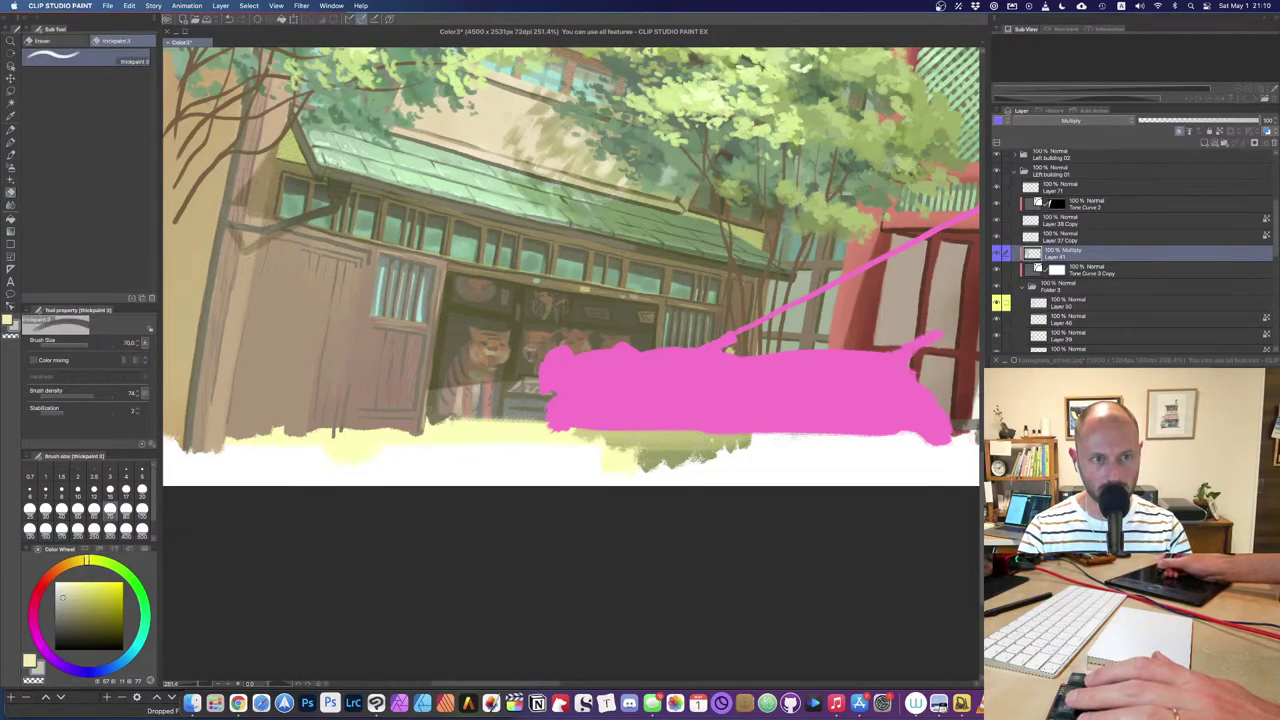
{"action": "key", "text": "b"}
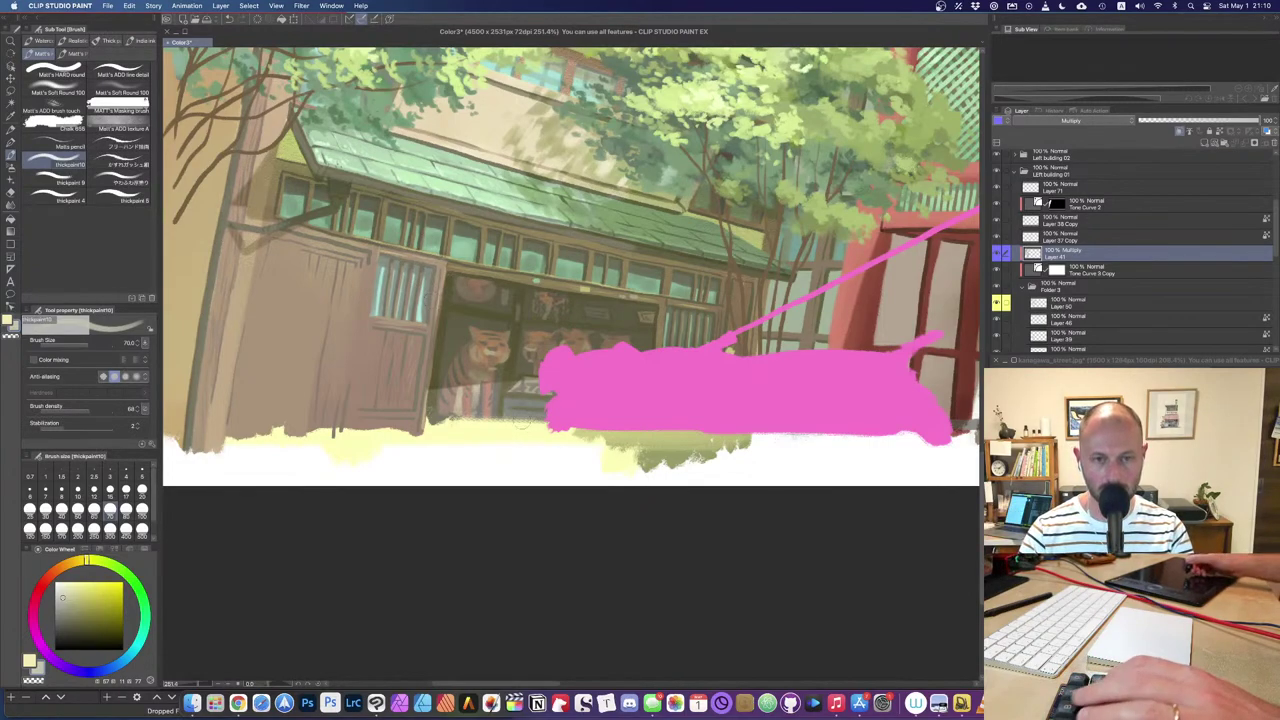
{"action": "key", "text": "e"}
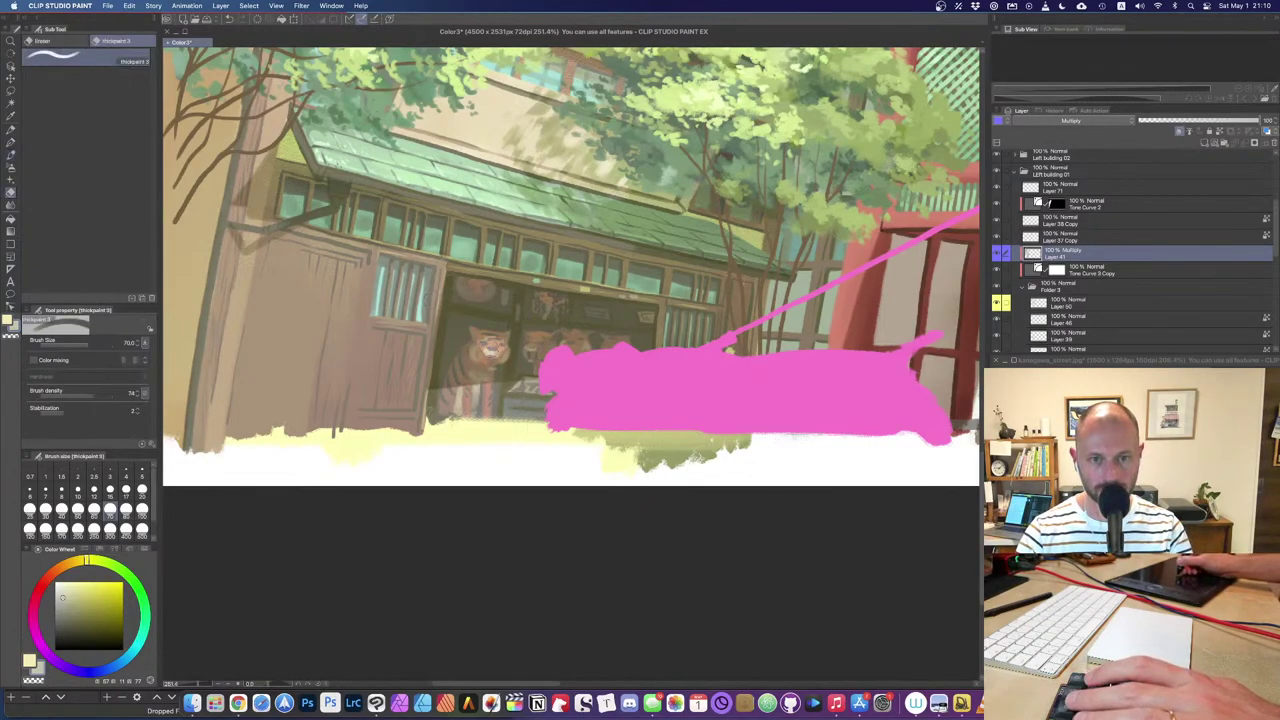
{"action": "mouse_move", "coordinate": [489, 360]}
{"action": "left_mouse_down"}
{"action": "mouse_move", "coordinate": [490, 382]}
{"action": "mouse_move", "coordinate": [458, 376]}
{"action": "left_mouse_up"}
{"action": "key", "text": "b"}
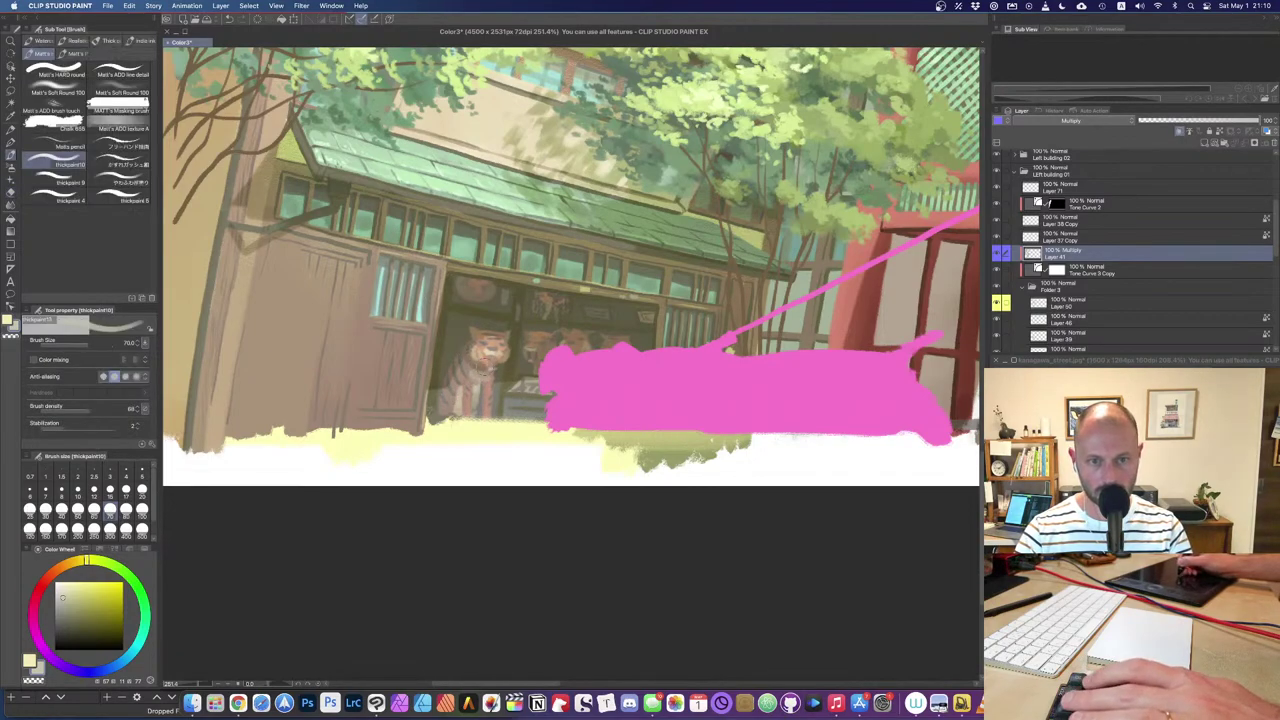
Step: Reshape the shadow over the tiger's body and the shop doorway, alternating thickpaint10 and the eraser at size 70
{"action": "mouse_move", "coordinate": [478, 395]}
{"action": "left_mouse_down"}
{"action": "mouse_move", "coordinate": [457, 422]}
{"action": "mouse_move", "coordinate": [436, 383]}
{"action": "mouse_move", "coordinate": [430, 422]}
{"action": "left_mouse_up"}
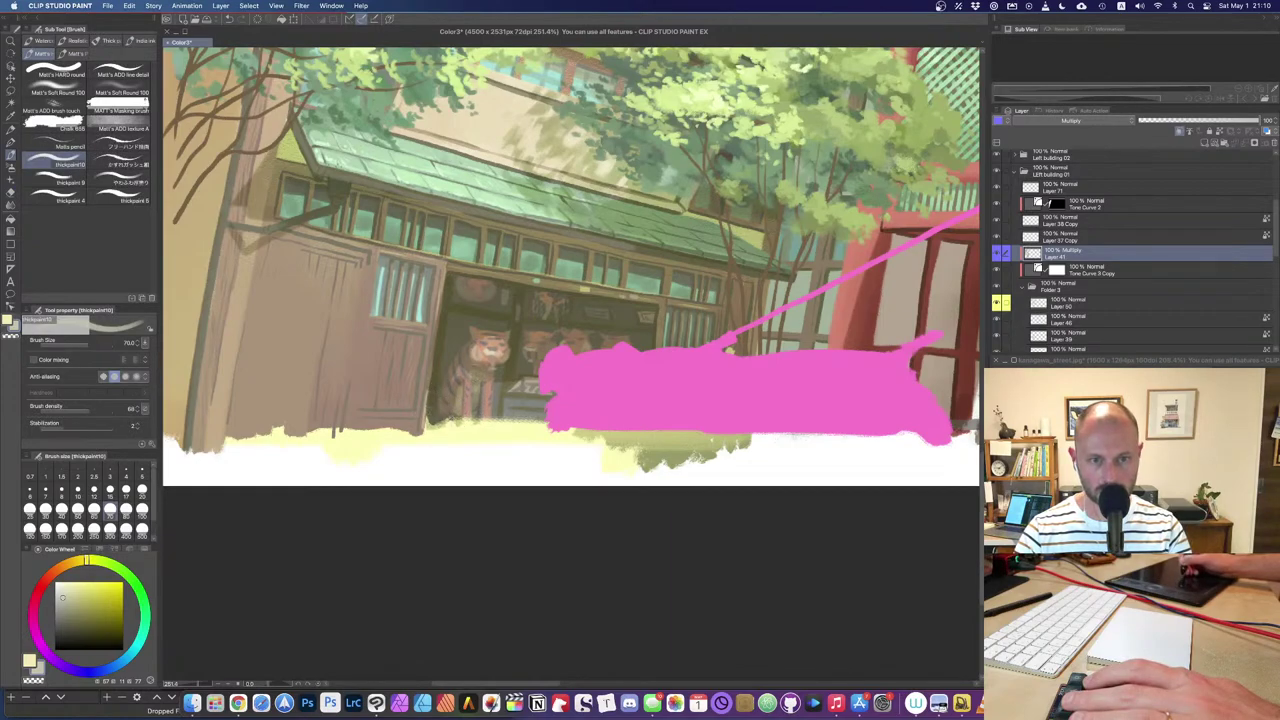
{"action": "key", "text": "e"}
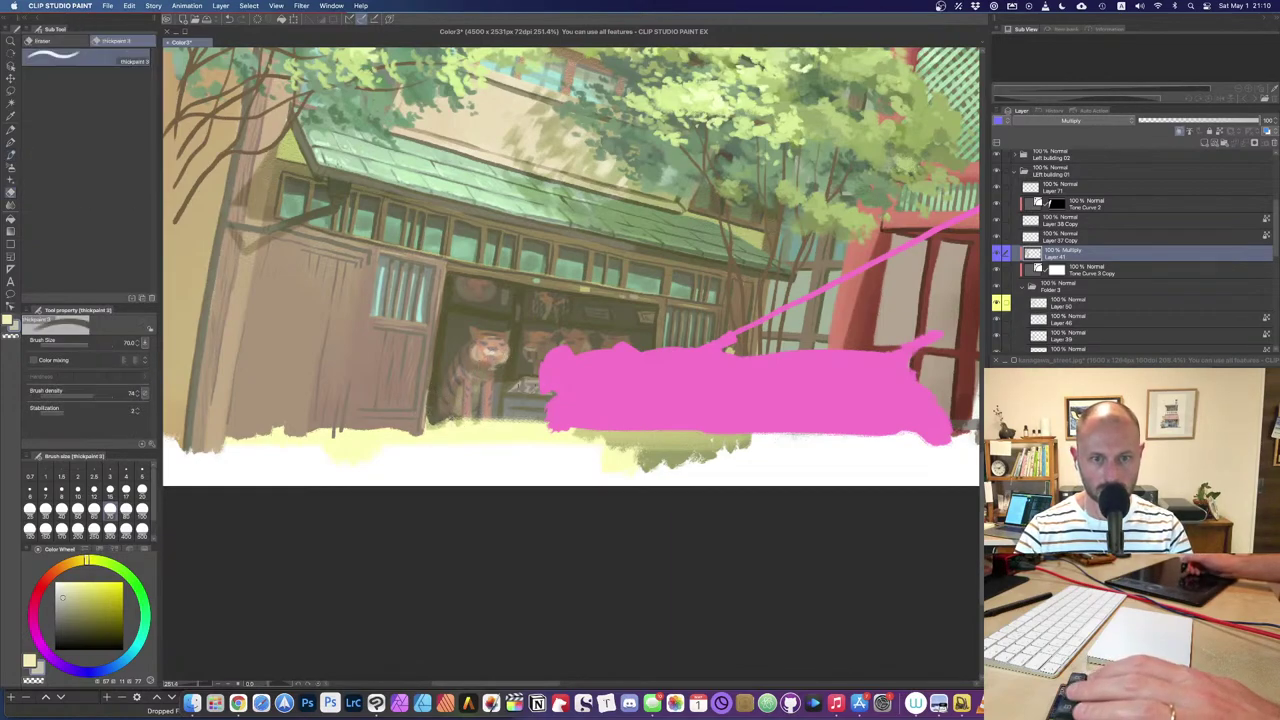
{"action": "key", "text": "b"}
{"action": "left_click_drag", "start_coordinate": [511, 376], "coordinate": [495, 421]}
{"action": "key", "text": "e"}
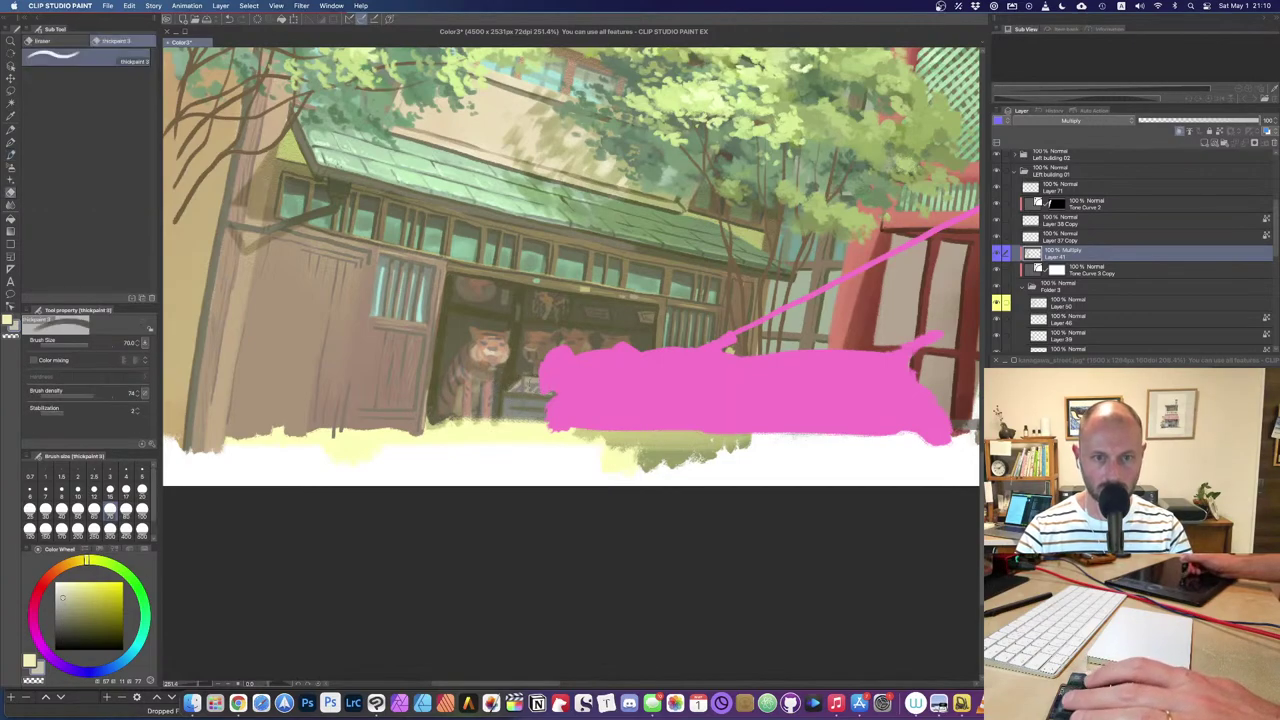
{"action": "left_click_drag", "start_coordinate": [417, 328], "coordinate": [477, 382]}
{"action": "key", "text": "b"}
{"action": "mouse_move", "coordinate": [436, 312]}
{"action": "left_mouse_down"}
{"action": "mouse_move", "coordinate": [468, 320]}
{"action": "mouse_move", "coordinate": [488, 348]}
{"action": "mouse_move", "coordinate": [480, 378]}
{"action": "left_mouse_up"}
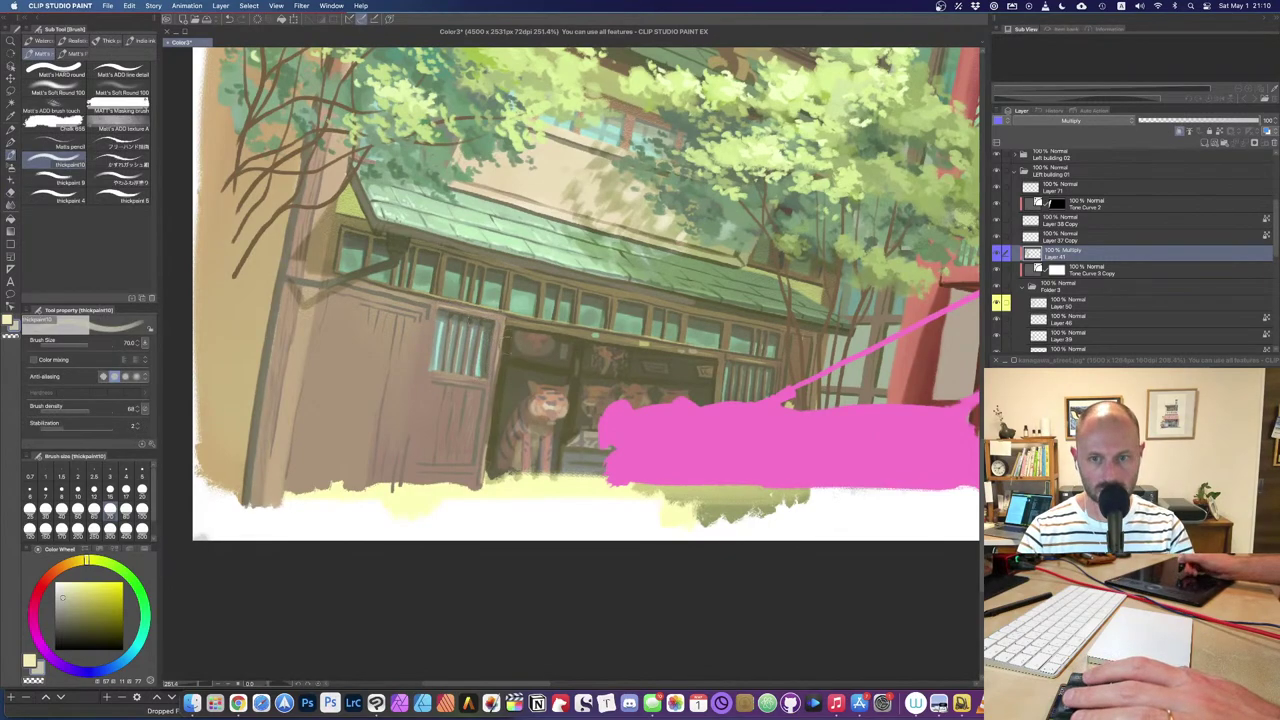
Step: Enlarge the eraser to 120 and soften the shadow along the wooden post and wall beside the shop door
{"action": "left_click_drag", "start_coordinate": [602, 331], "coordinate": [776, 406]}
{"action": "key", "text": "e"}
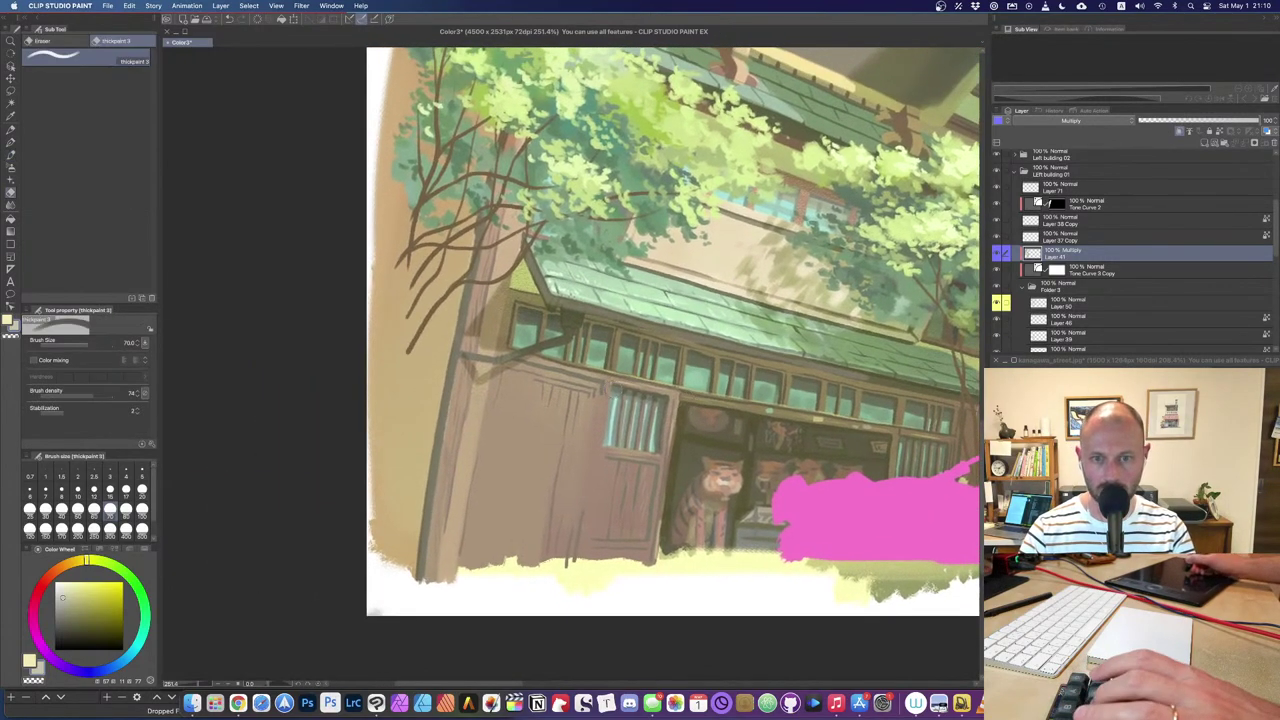
{"action": "key", "text": "bracketright"}
{"action": "key", "text": "bracketright"}
{"action": "key", "text": "bracketright"}
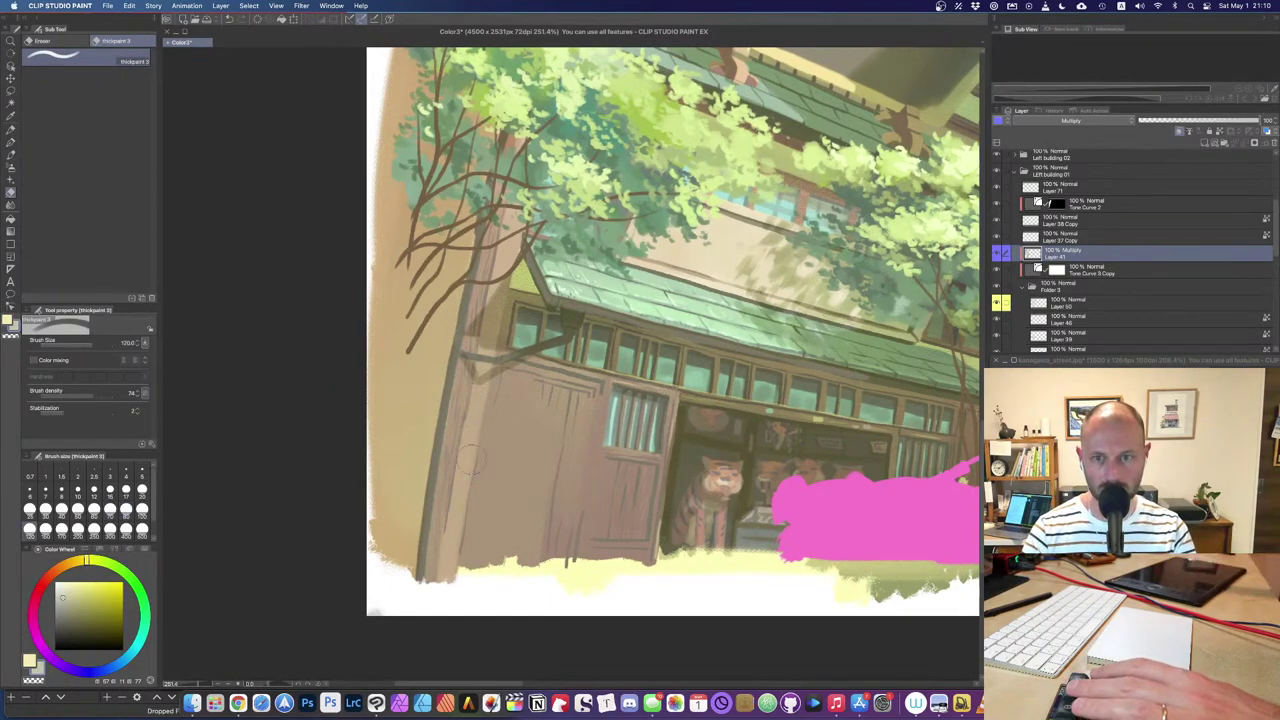
{"action": "left_click_drag", "start_coordinate": [564, 352], "coordinate": [418, 557]}
Step: Touch up the Multiply shadow on the blank hanging sign with the brush and the eraser
{"action": "scroll", "coordinate": [446, 428], "scroll_direction": "down", "scroll_amount": 3}
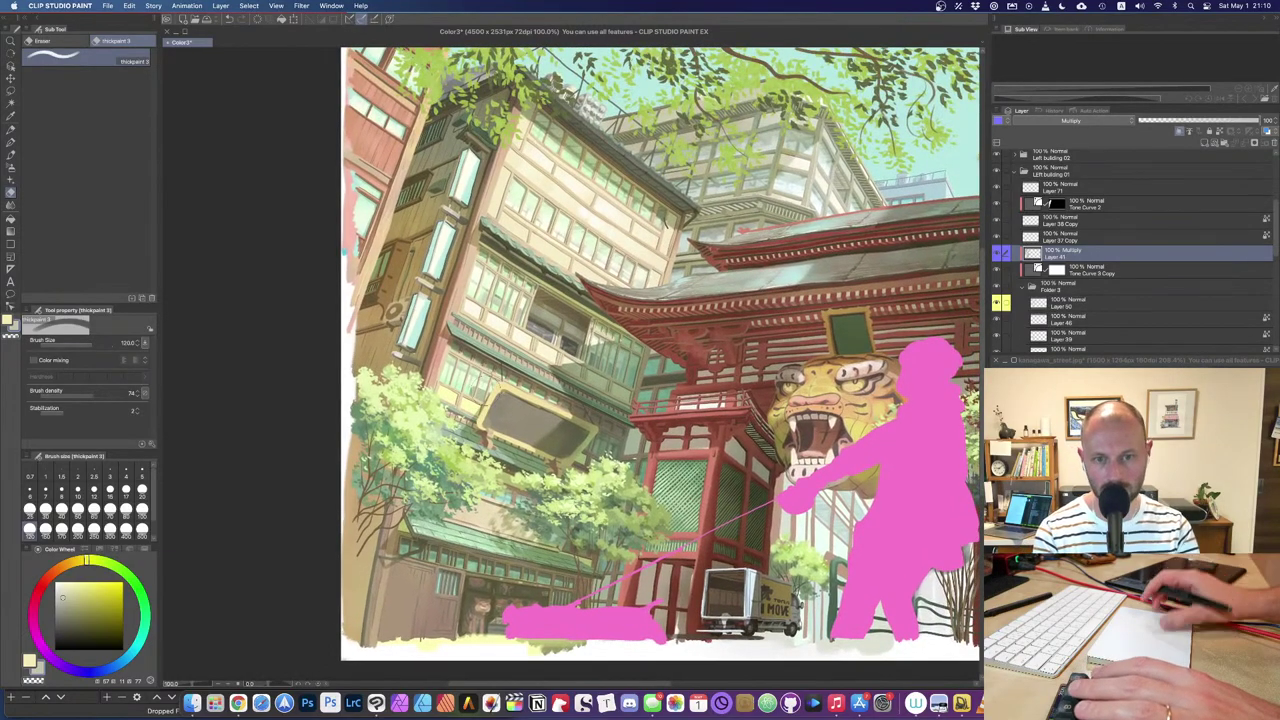
{"action": "scroll", "coordinate": [523, 406], "scroll_direction": "up", "scroll_amount": 5}
{"action": "key", "text": "b"}
{"action": "mouse_move", "coordinate": [523, 405]}
{"action": "left_mouse_down"}
{"action": "mouse_move", "coordinate": [545, 398]}
{"action": "mouse_move", "coordinate": [732, 487]}
{"action": "left_mouse_up"}
{"action": "key", "text": "e"}
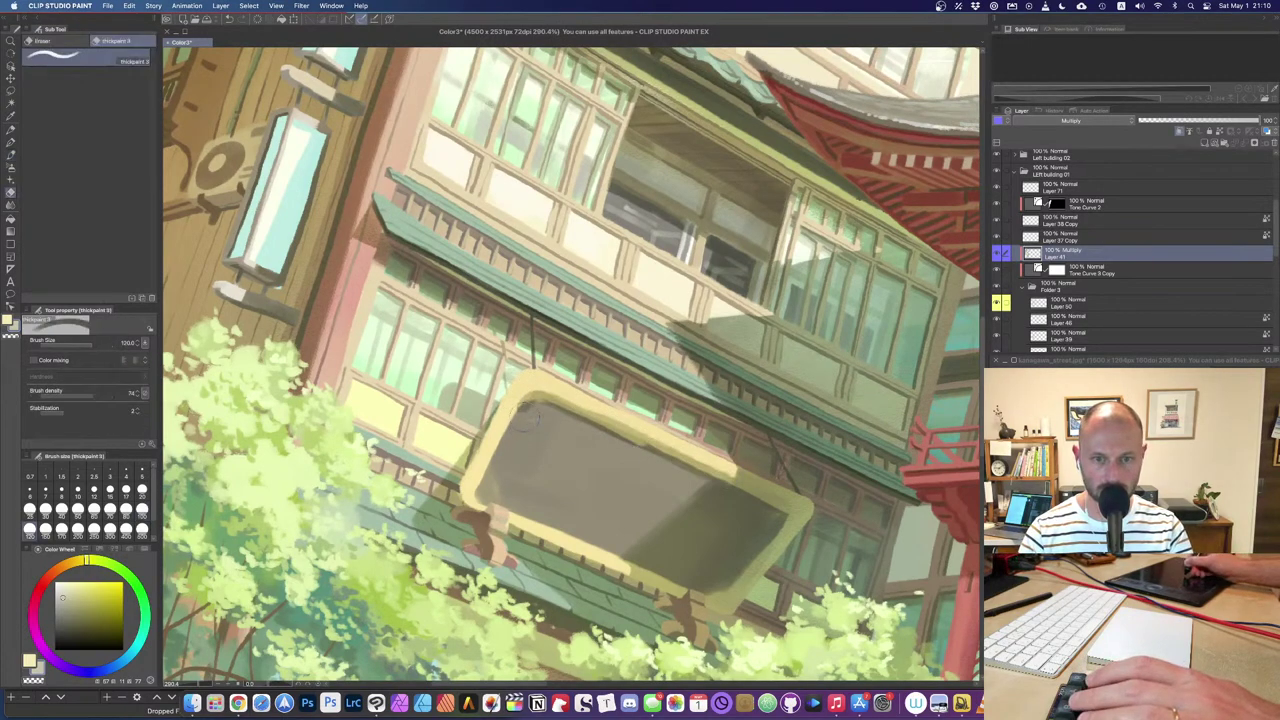
{"action": "scroll", "coordinate": [545, 456], "scroll_direction": "up", "scroll_amount": 5}
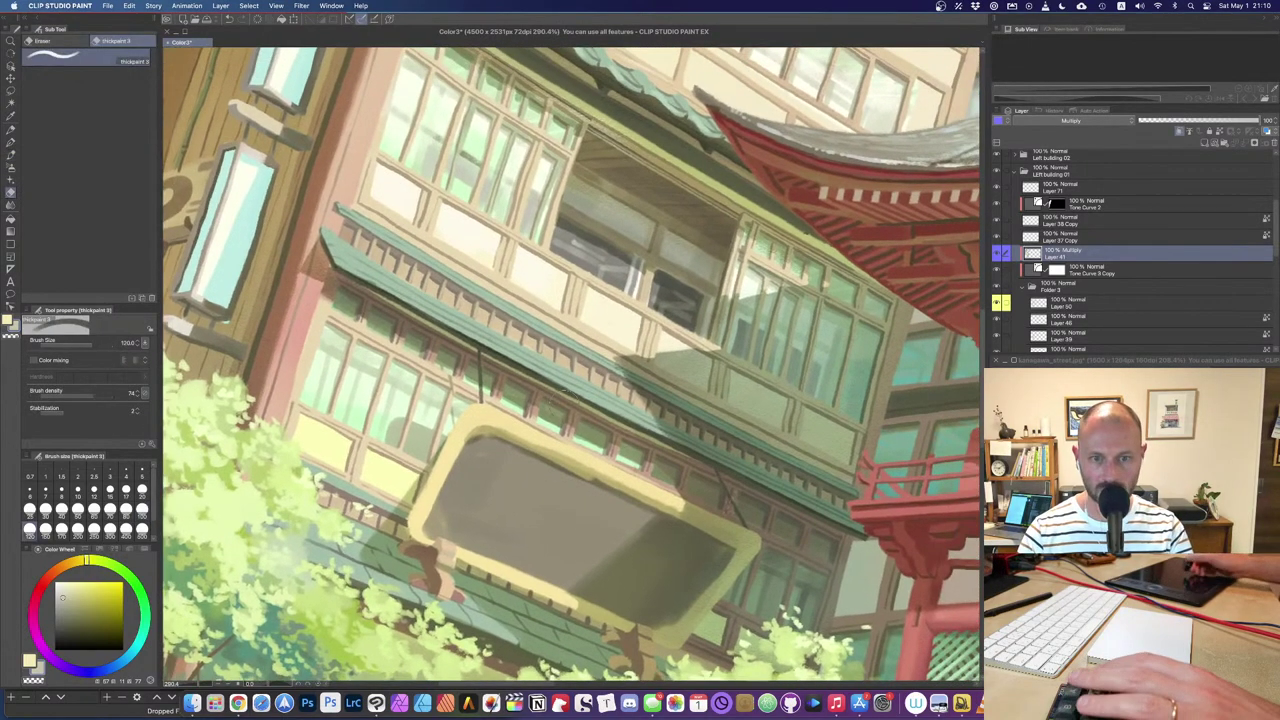
{"action": "key", "text": "super+alt+0"}
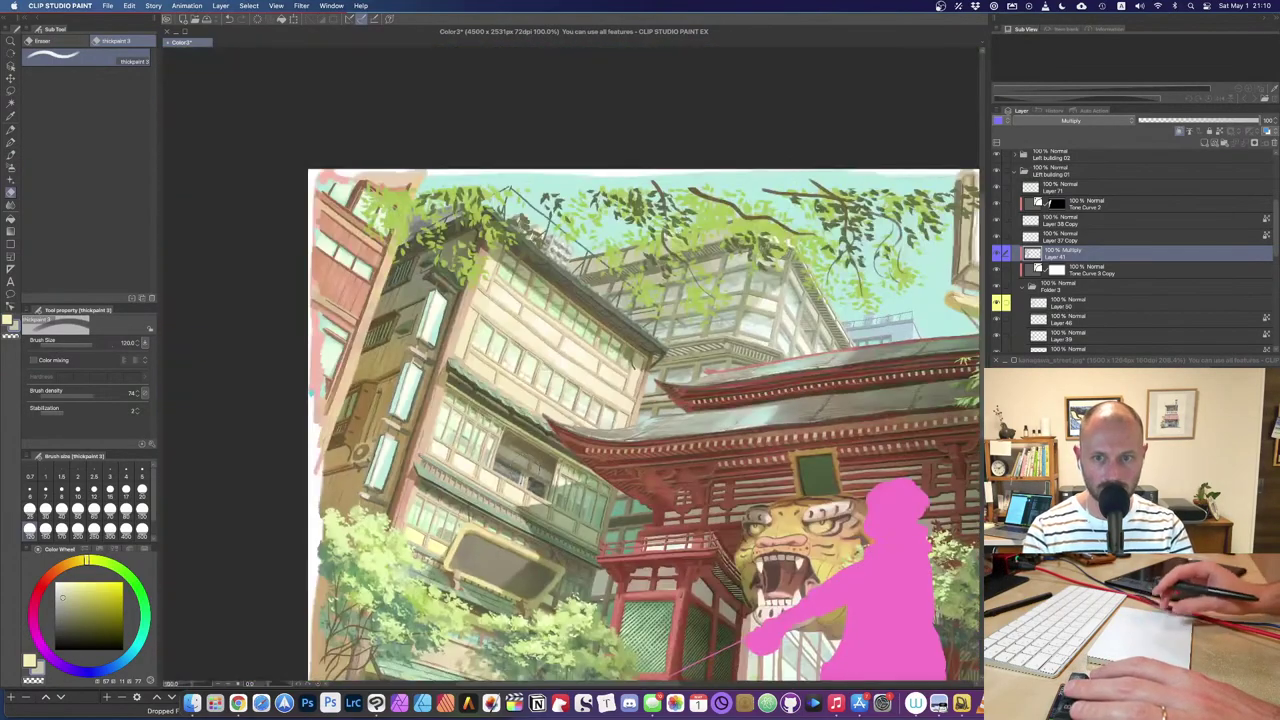
Step: Select Layer 71 and erase the stray dark stroke on the upper-floor wall below the roof corner
{"action": "scroll", "coordinate": [645, 357], "scroll_direction": "up", "scroll_amount": 6}
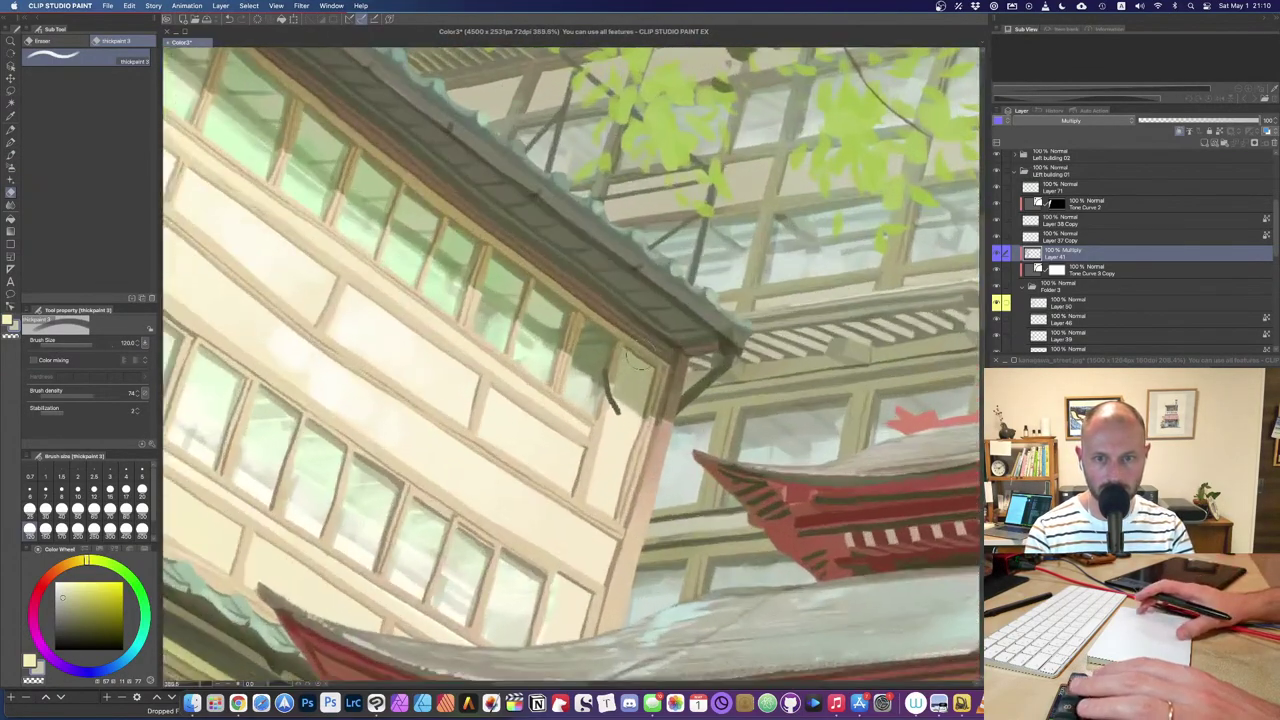
{"action": "left_click", "coordinate": [607, 412], "text": "shift+super"}
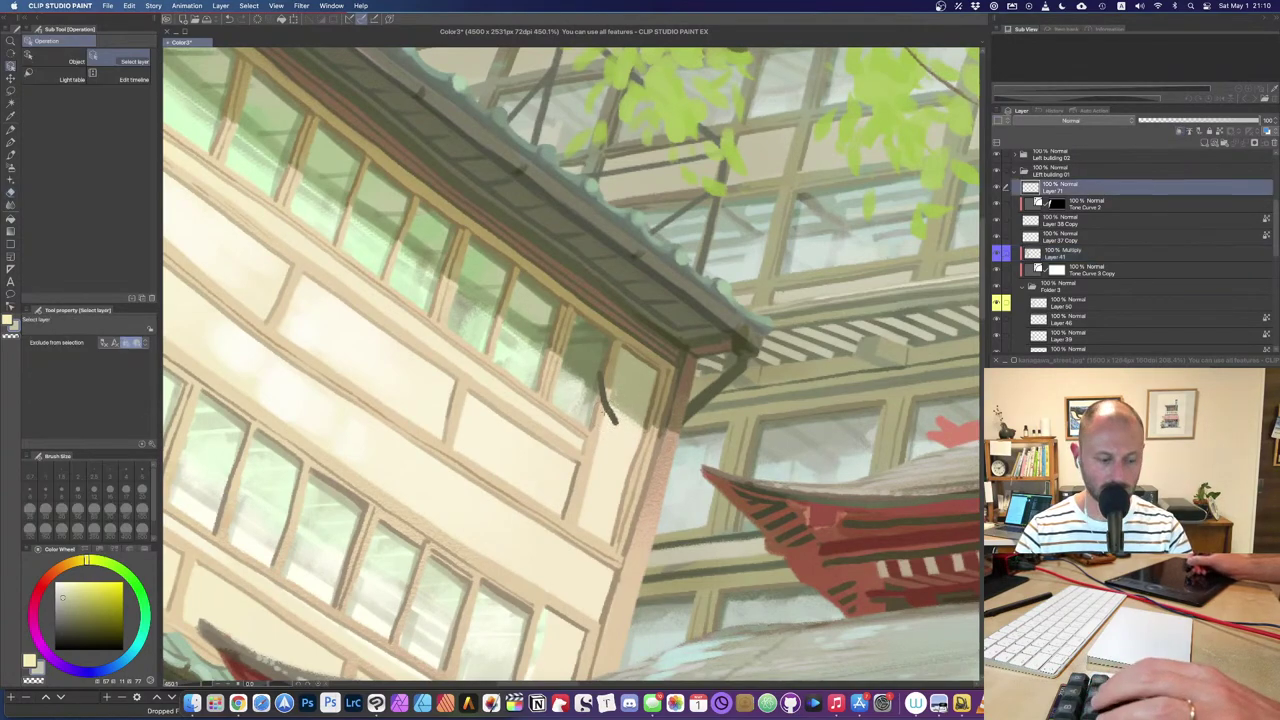
{"action": "left_click_drag", "start_coordinate": [604, 381], "coordinate": [613, 417]}
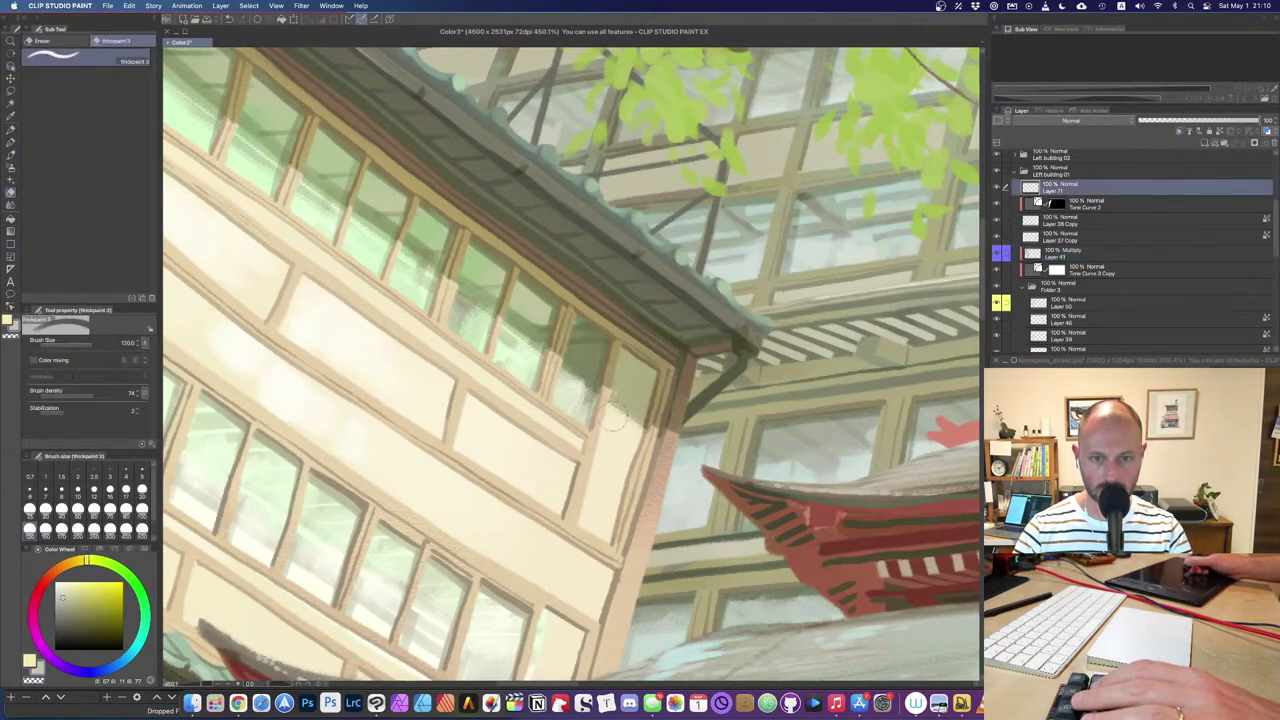
Step: Show the characters' line art on Layer 4 Copy with the whole street scene in view
{"action": "scroll", "coordinate": [612, 462], "scroll_direction": "down", "scroll_amount": 6}
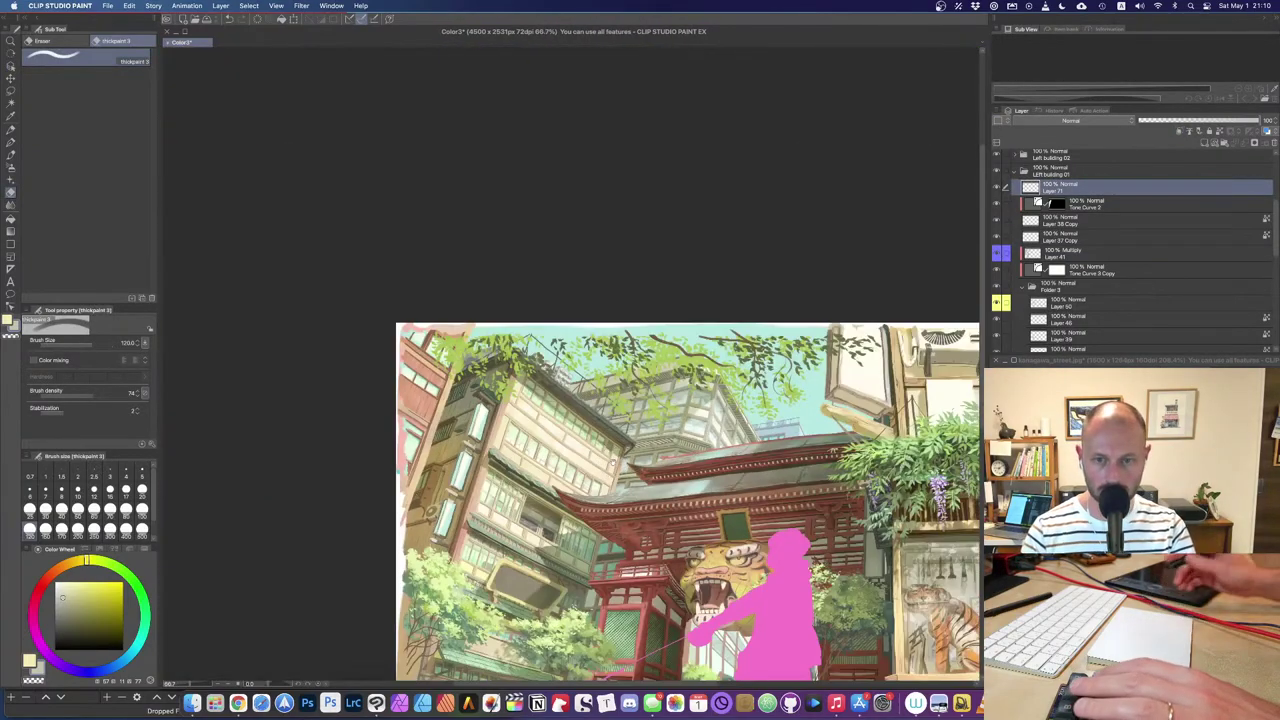
{"action": "left_click_drag", "start_coordinate": [724, 479], "coordinate": [409, 360]}
{"action": "left_click_drag", "start_coordinate": [491, 468], "coordinate": [584, 402]}
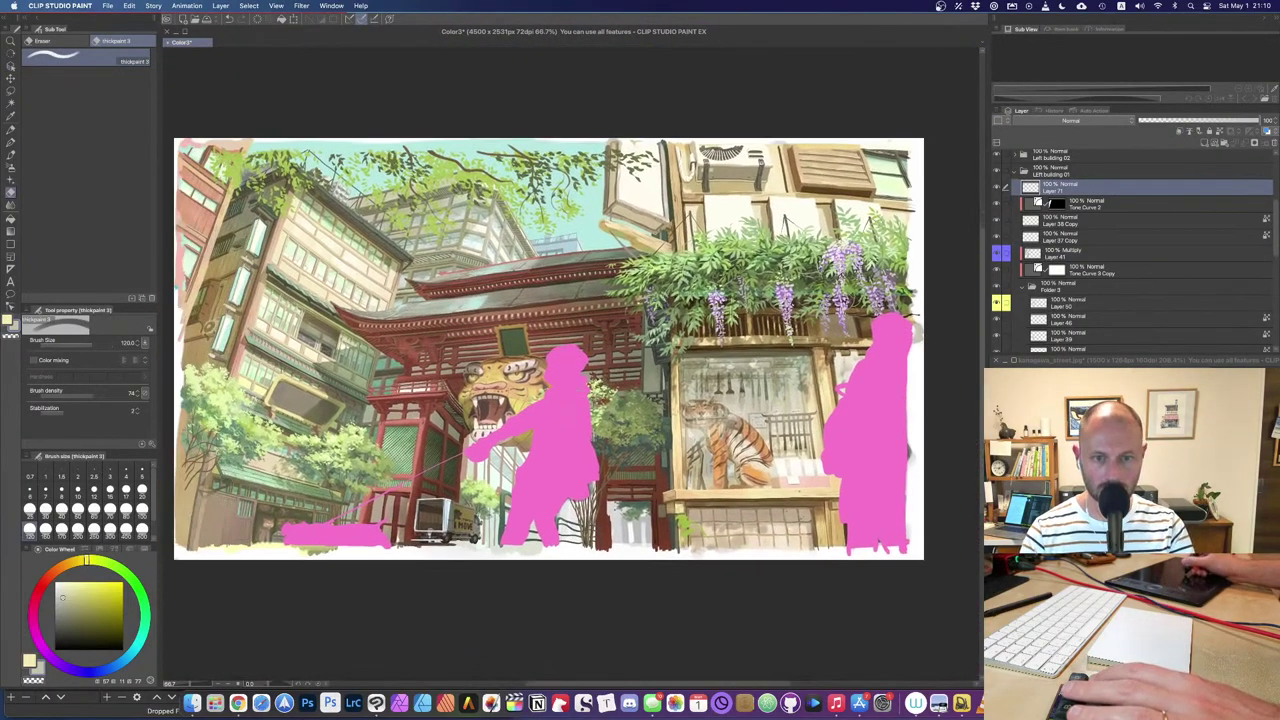
{"action": "scroll", "coordinate": [559, 340], "scroll_direction": "down", "scroll_amount": 1}
{"action": "scroll", "coordinate": [559, 340], "scroll_direction": "left", "scroll_amount": 1}
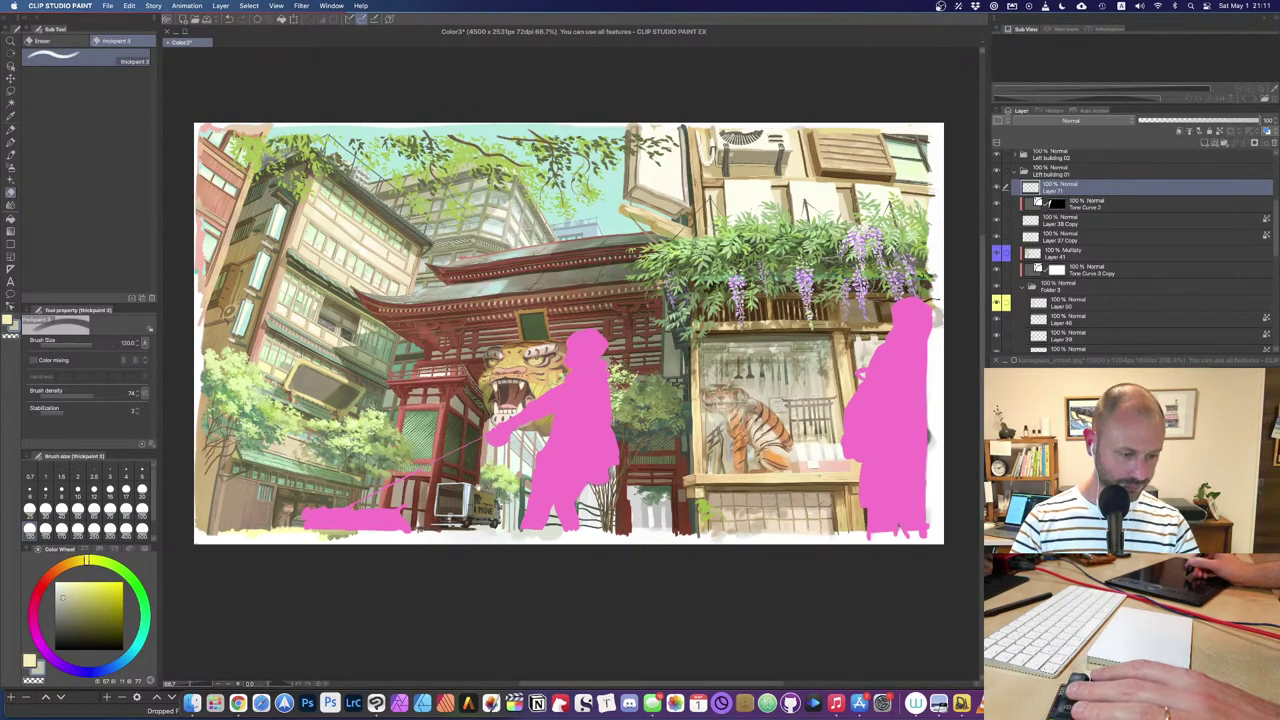
{"action": "scroll", "coordinate": [570, 323], "scroll_direction": "down", "scroll_amount": 1}
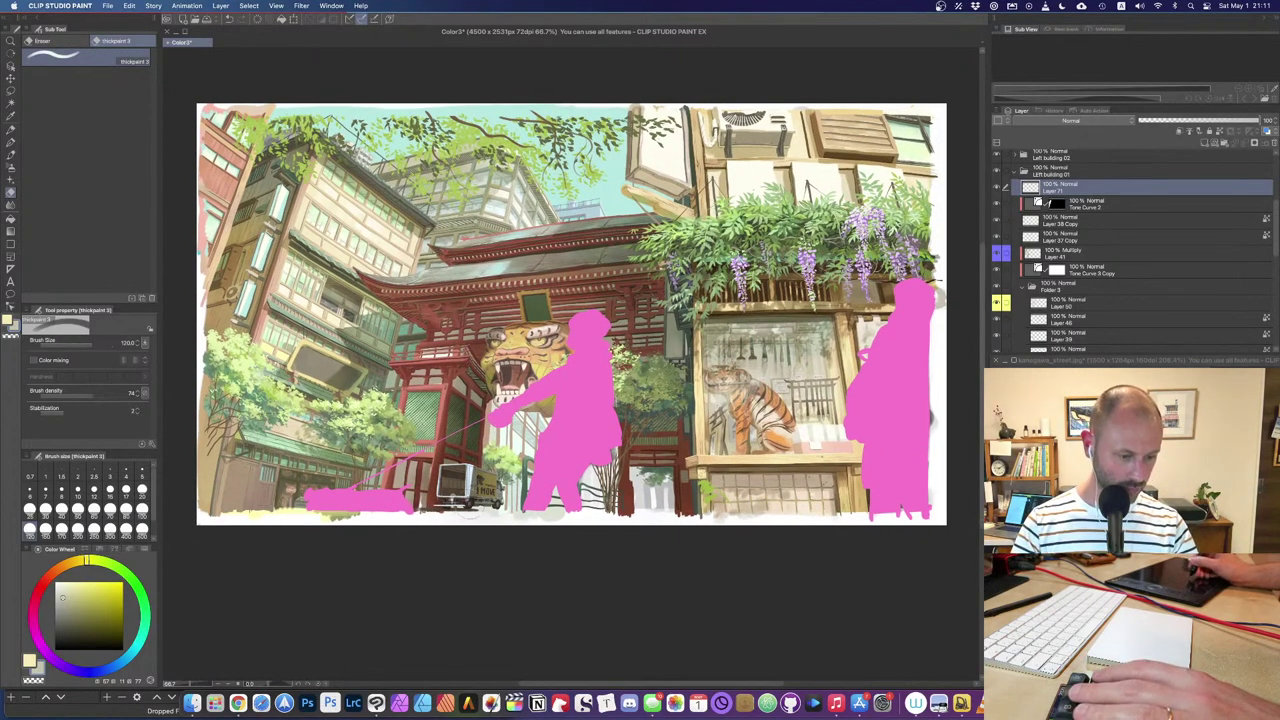
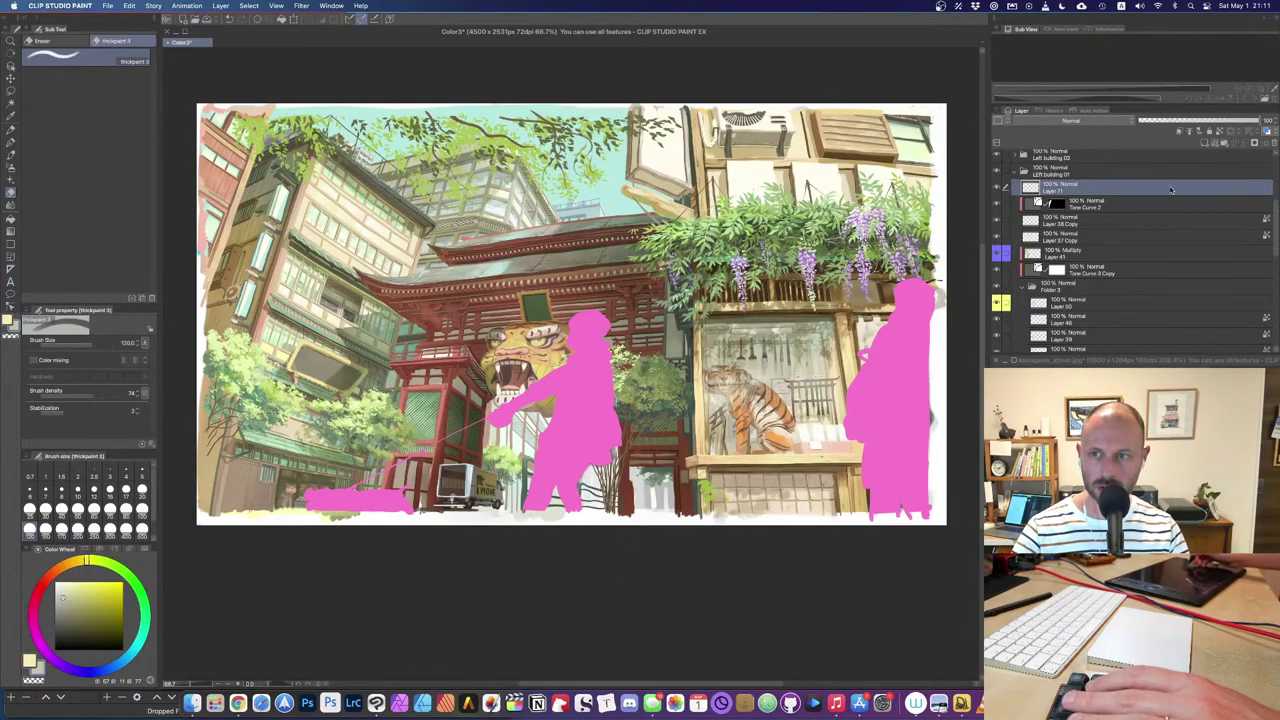
{"action": "scroll", "coordinate": [1004, 160], "scroll_direction": "up", "scroll_amount": 5}
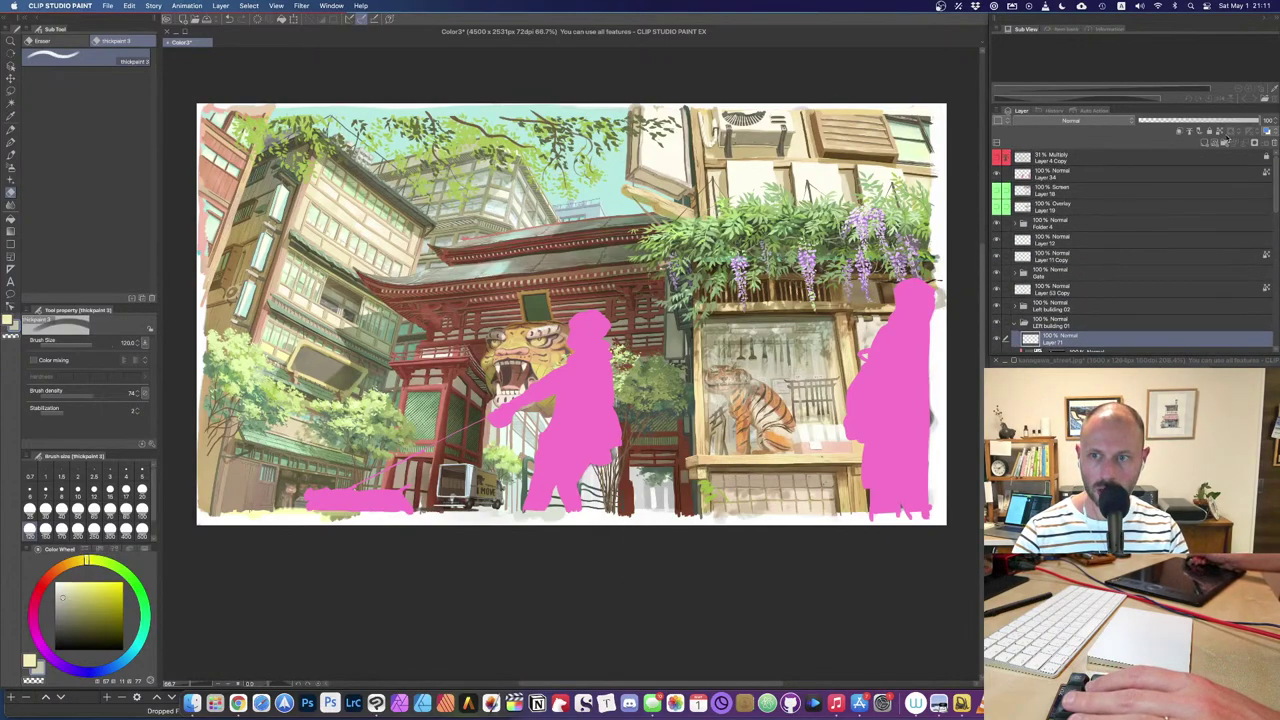
{"action": "left_click", "coordinate": [997, 158]}
{"action": "left_click", "coordinate": [996, 160]}
{"action": "left_click", "coordinate": [996, 160]}
{"action": "left_click", "coordinate": [996, 162]}
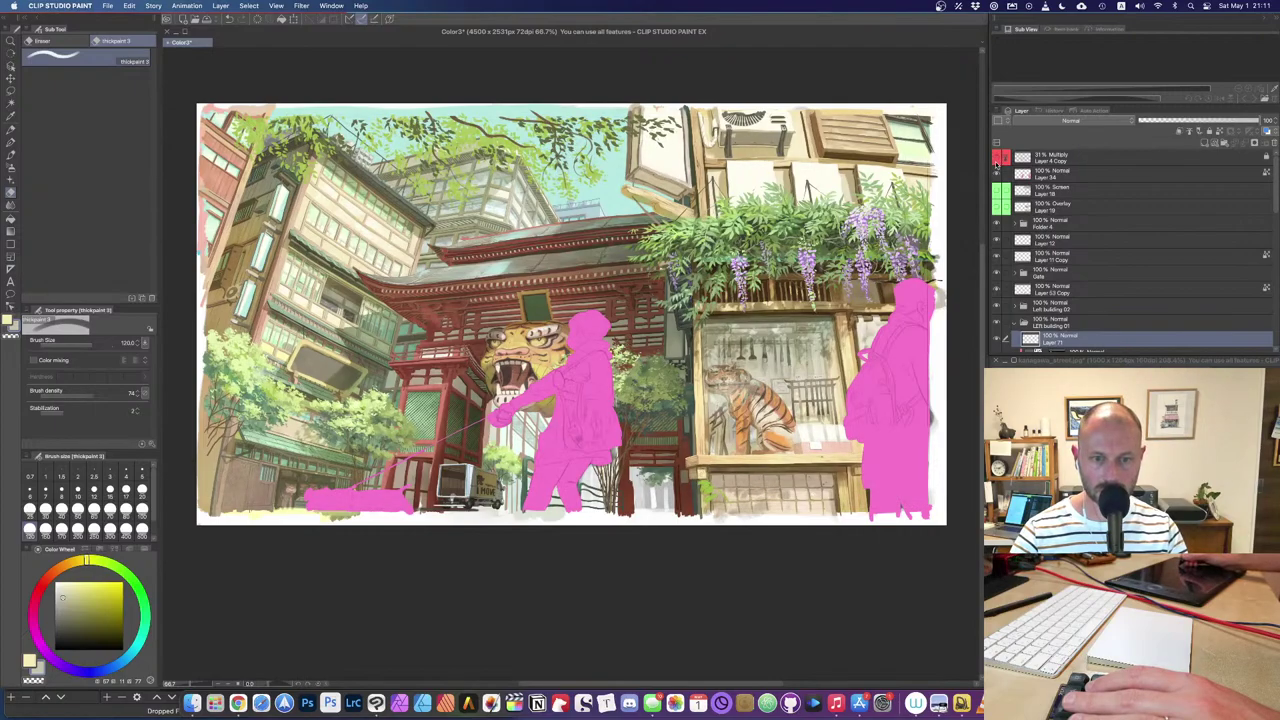
Step: Focus on the moving truck beside the gate and collapse the Left building 01 layer folder
{"action": "scroll", "coordinate": [471, 514], "scroll_direction": "up", "scroll_amount": 8}
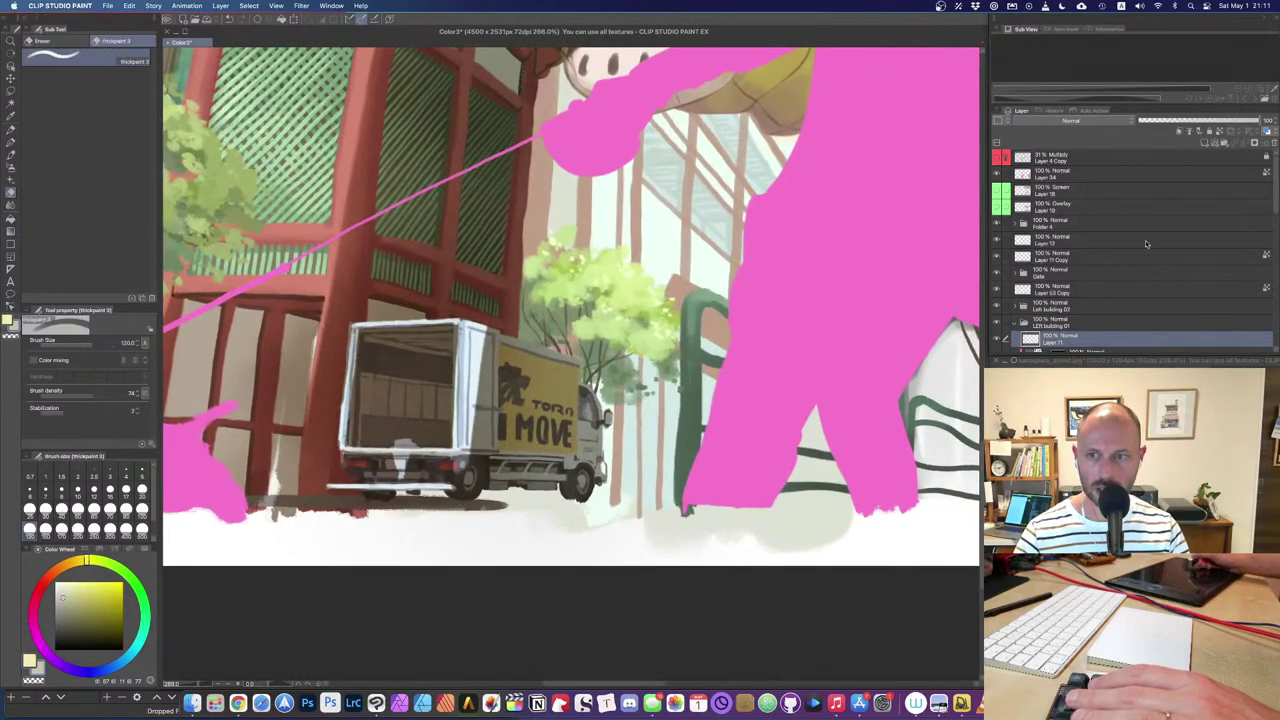
{"action": "scroll", "coordinate": [1127, 256], "scroll_direction": "down", "scroll_amount": 4}
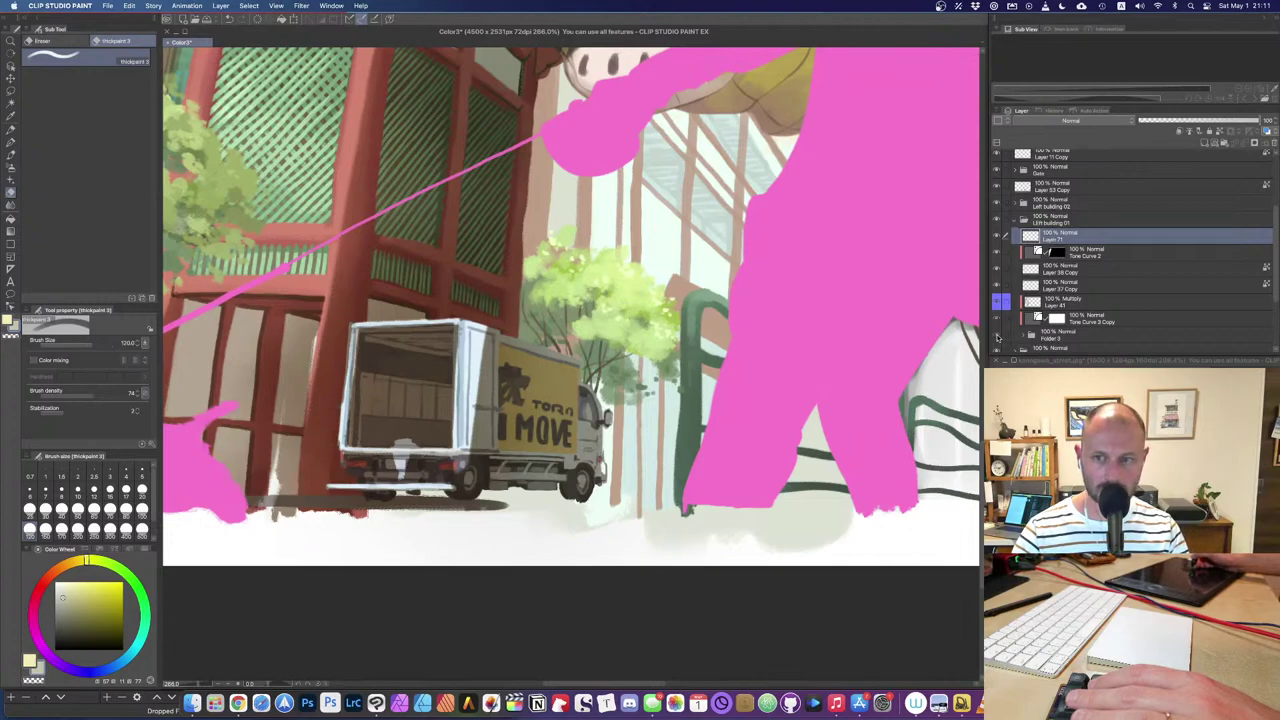
{"action": "scroll", "coordinate": [1000, 295], "scroll_direction": "down", "scroll_amount": 3}
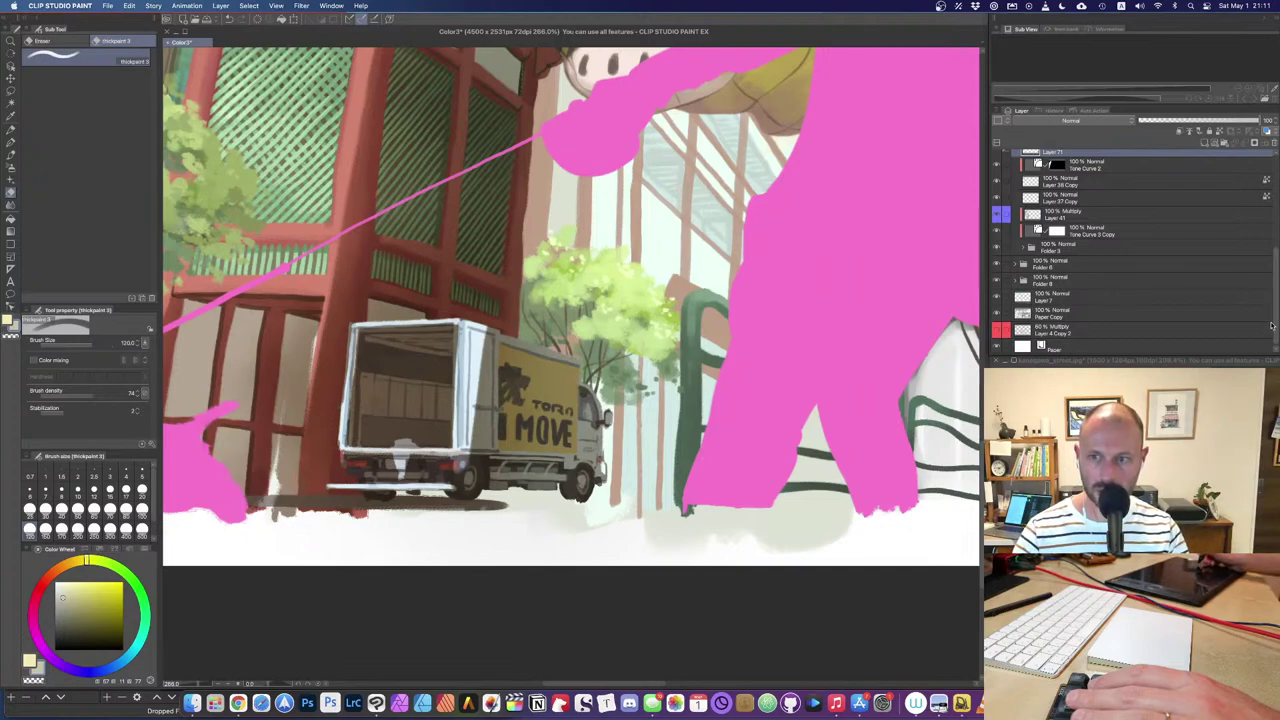
{"action": "scroll", "coordinate": [1271, 325], "scroll_direction": "up", "scroll_amount": 4}
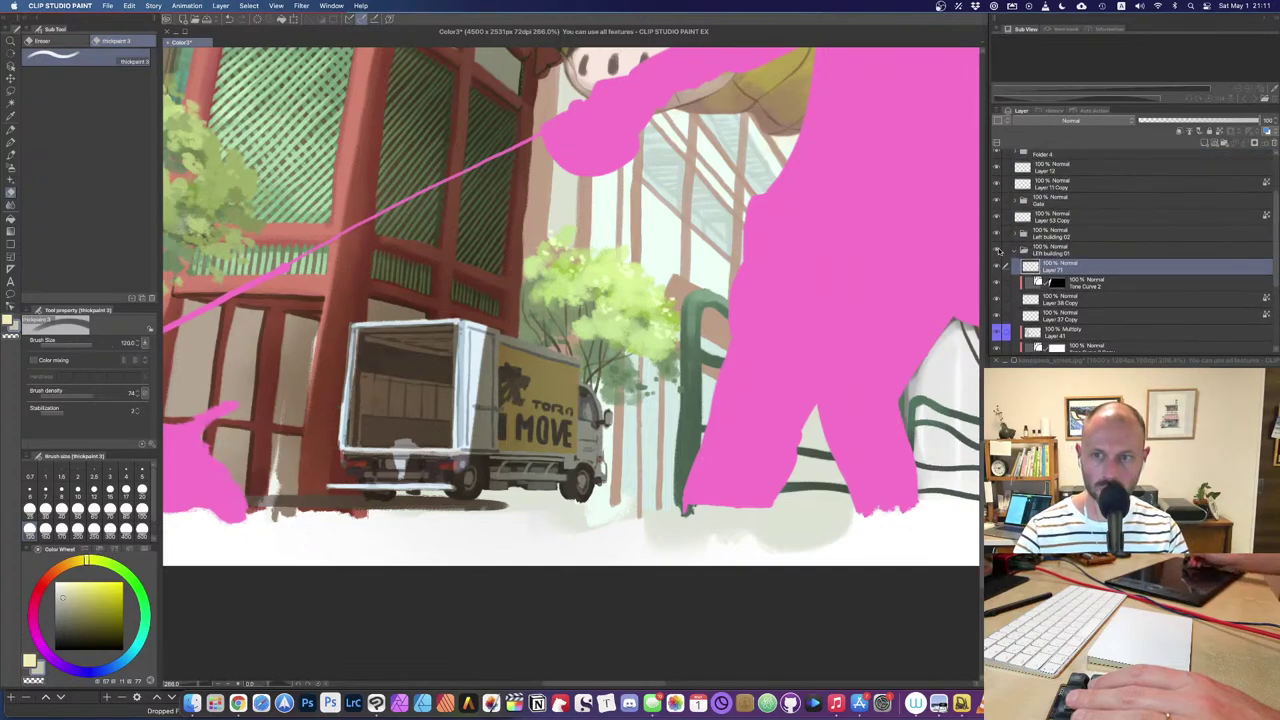
{"action": "left_click", "coordinate": [1015, 251]}
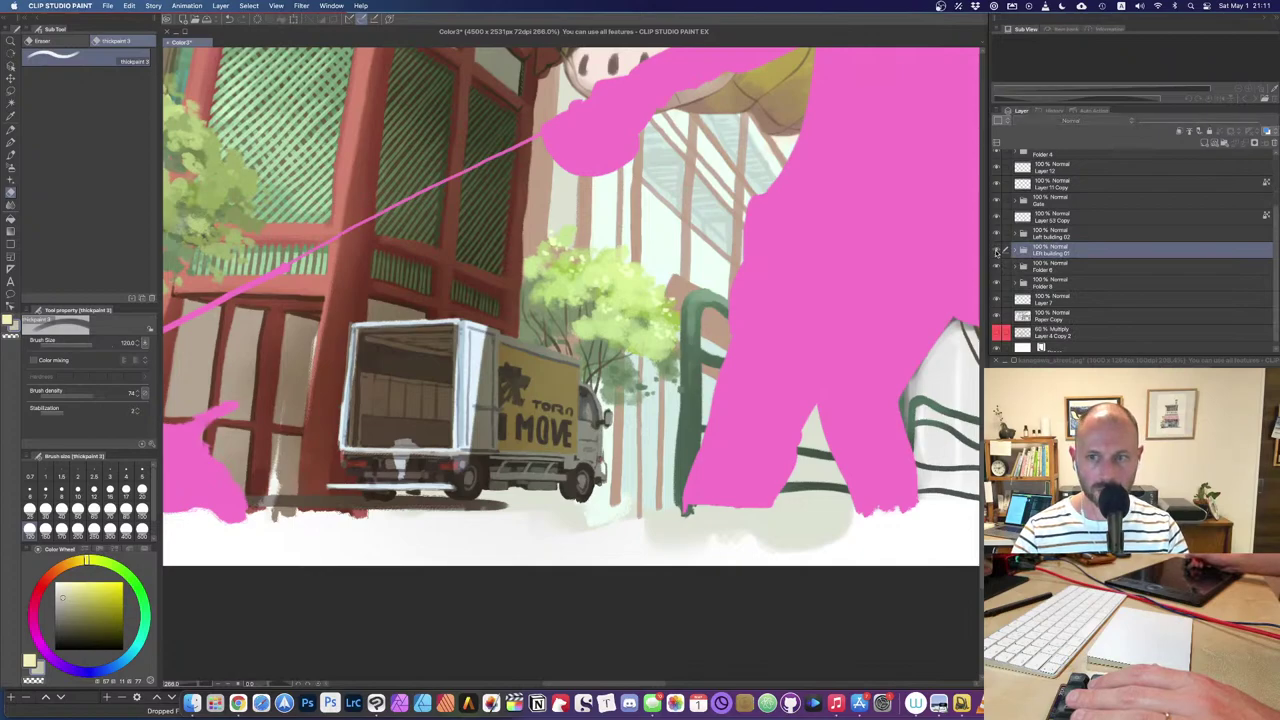
Step: Check the Gate folder, its Folder 2 and the neighbouring layers by toggling visibility to locate the moving truck's artwork
{"action": "left_click", "coordinate": [996, 201]}
{"action": "left_click", "coordinate": [997, 201]}
{"action": "left_click", "coordinate": [1015, 201]}
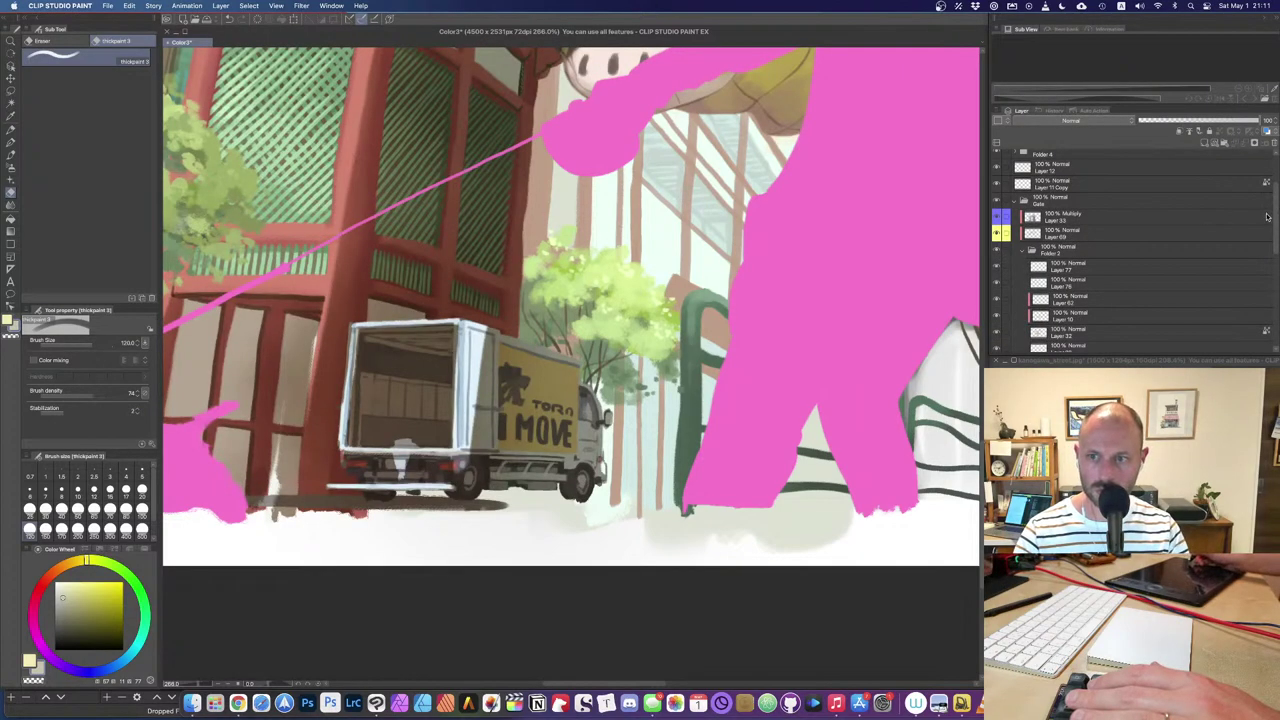
{"action": "left_click", "coordinate": [1024, 252]}
{"action": "left_click", "coordinate": [996, 249]}
{"action": "left_click", "coordinate": [996, 249]}
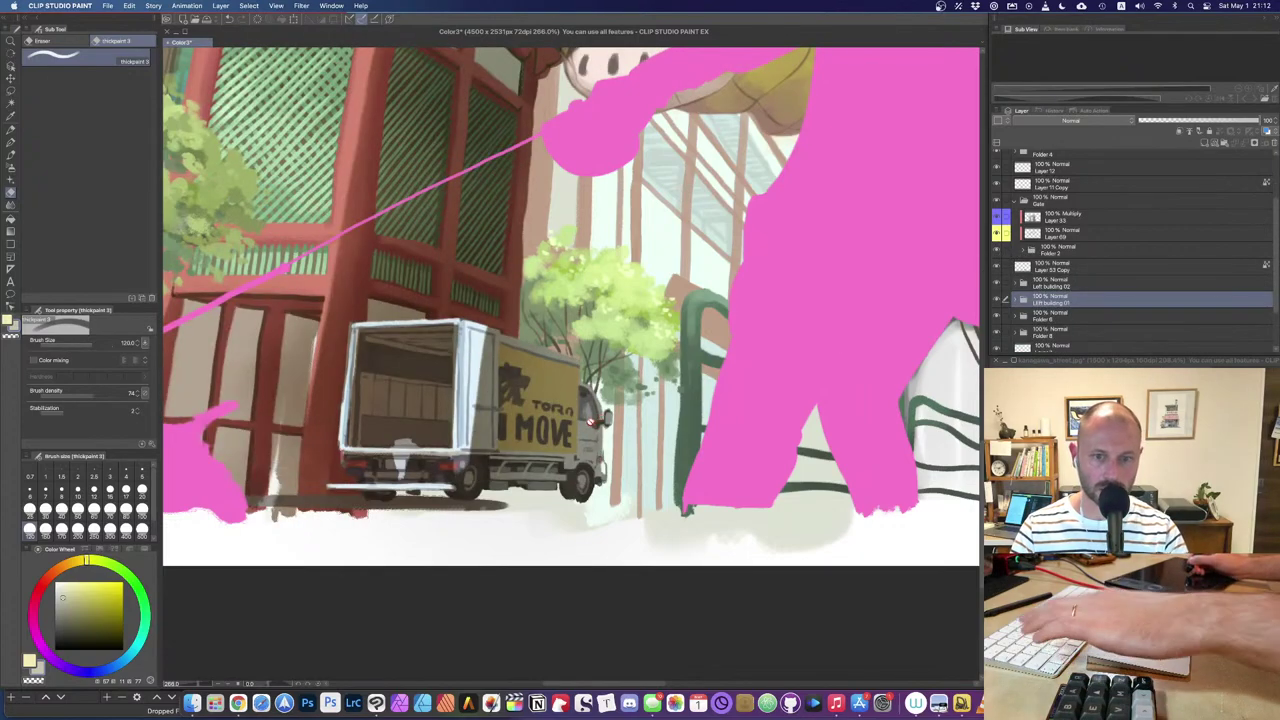
{"action": "left_click", "coordinate": [997, 317]}
{"action": "left_click", "coordinate": [997, 317]}
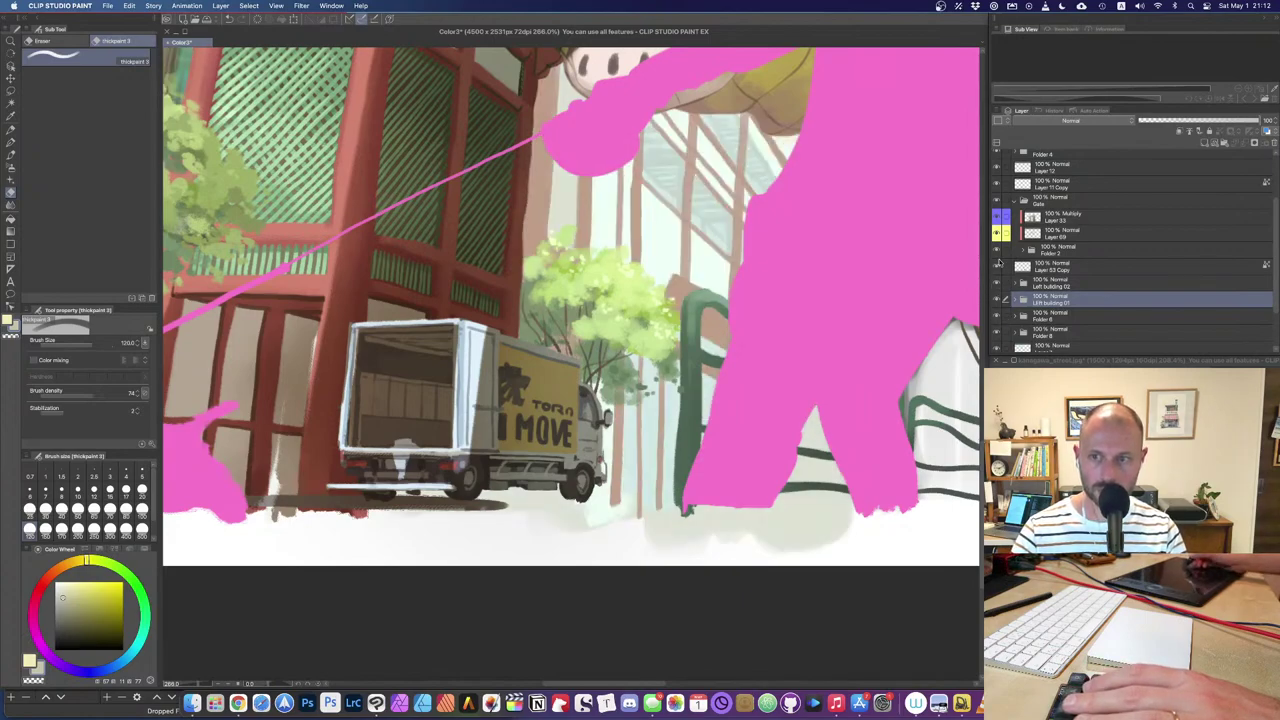
{"action": "left_click", "coordinate": [996, 252]}
{"action": "left_click", "coordinate": [996, 252]}
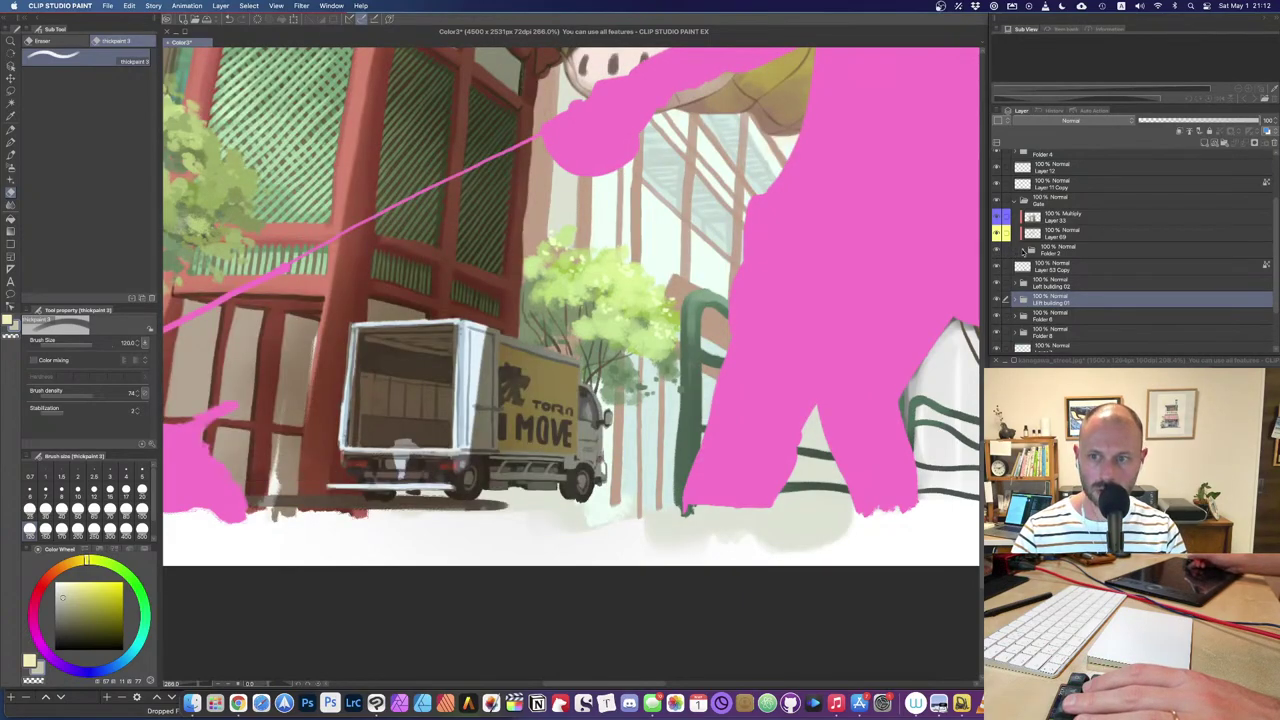
{"action": "left_click", "coordinate": [1022, 251]}
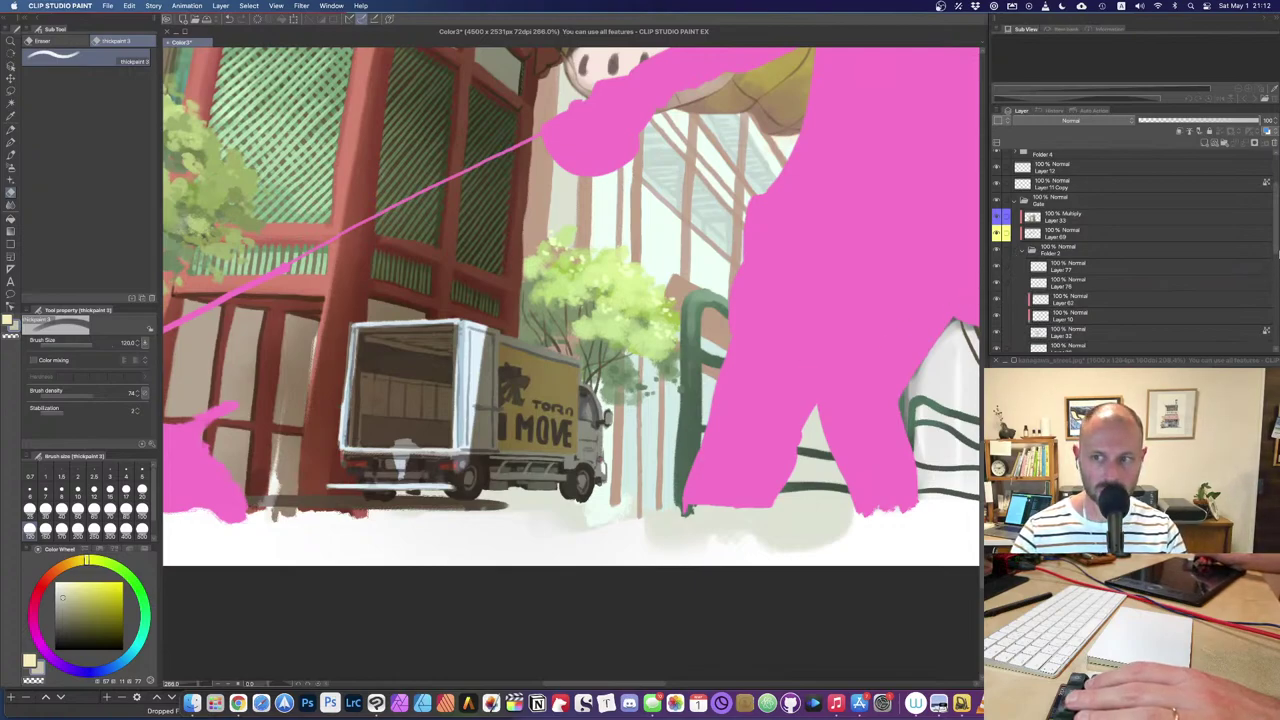
{"action": "scroll", "coordinate": [1030, 270], "scroll_direction": "down", "scroll_amount": 5}
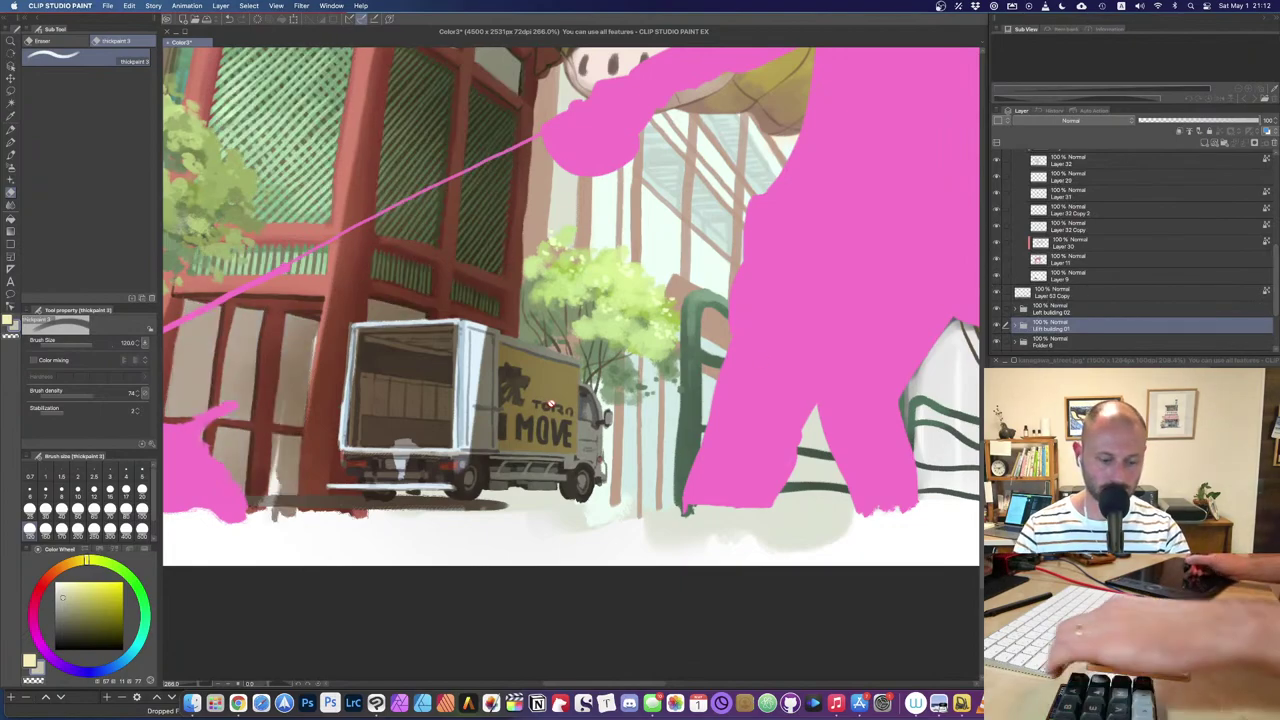
Step: Pick the layer under the truck's open door on the canvas and toggle its visibility to check its contents
{"action": "key", "text": "m"}
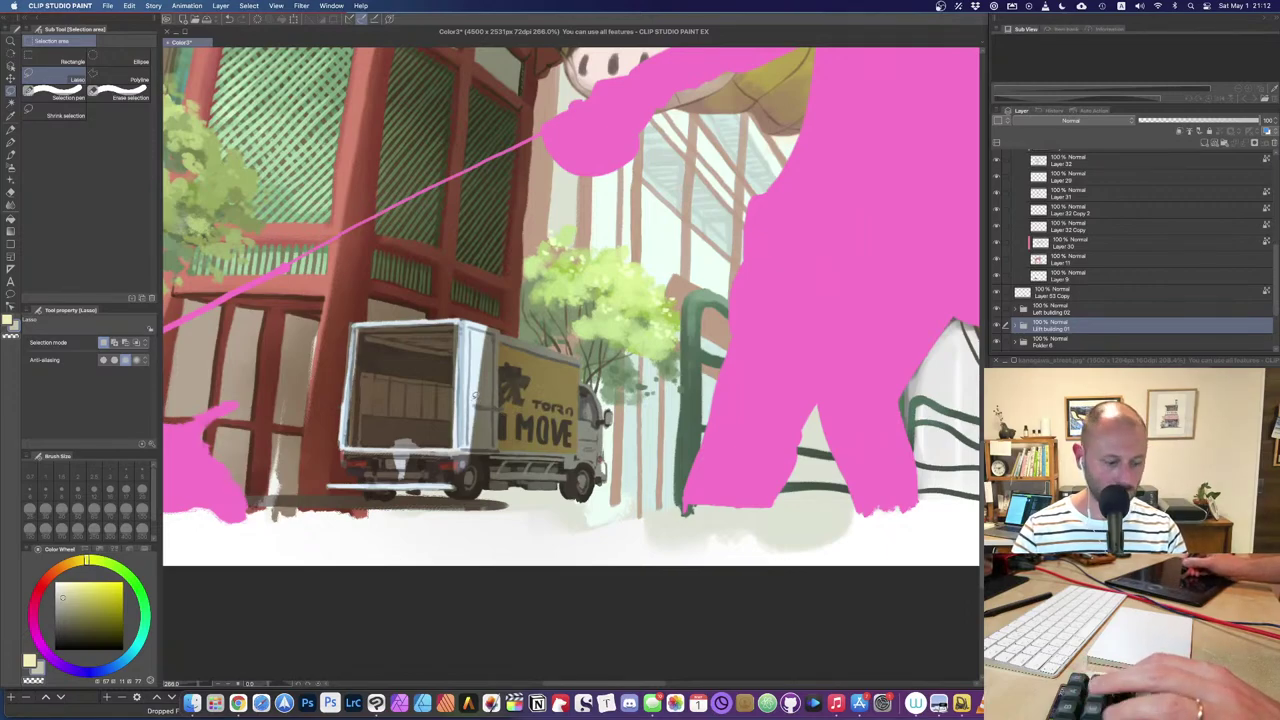
{"action": "key", "text": "d"}
{"action": "left_click", "coordinate": [474, 399]}
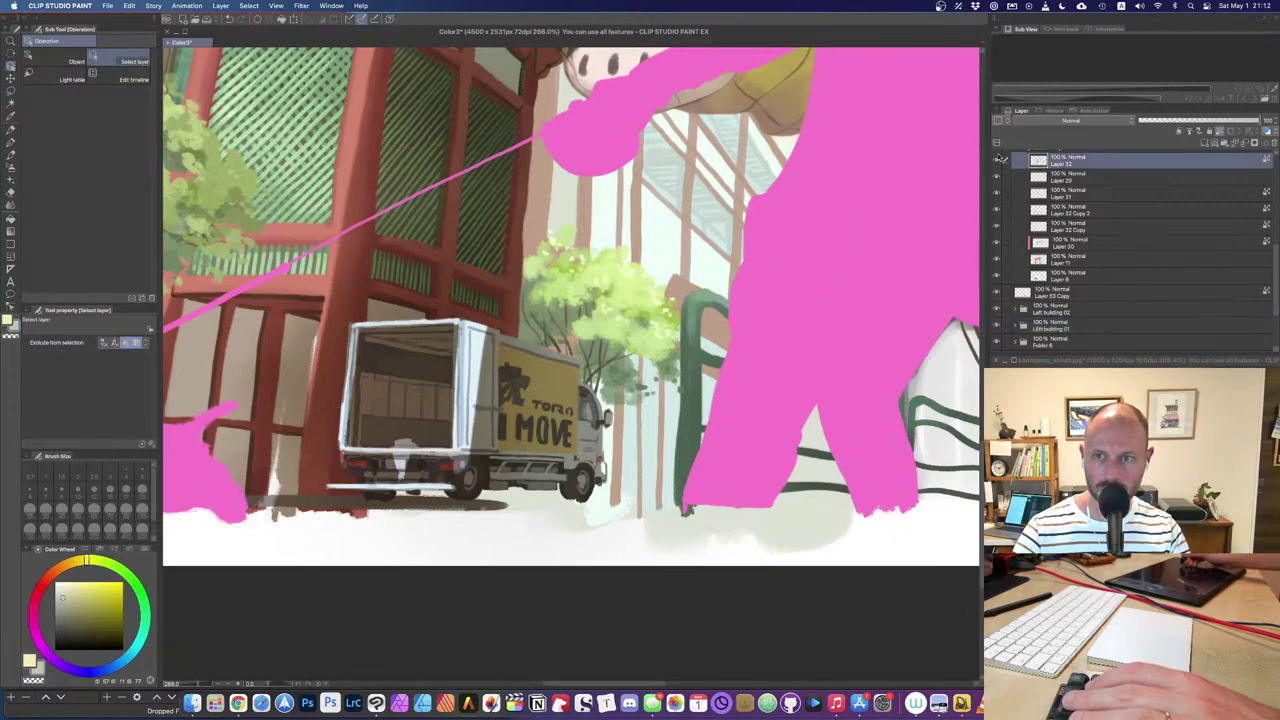
{"action": "left_click", "coordinate": [997, 160]}
{"action": "left_click", "coordinate": [997, 160]}
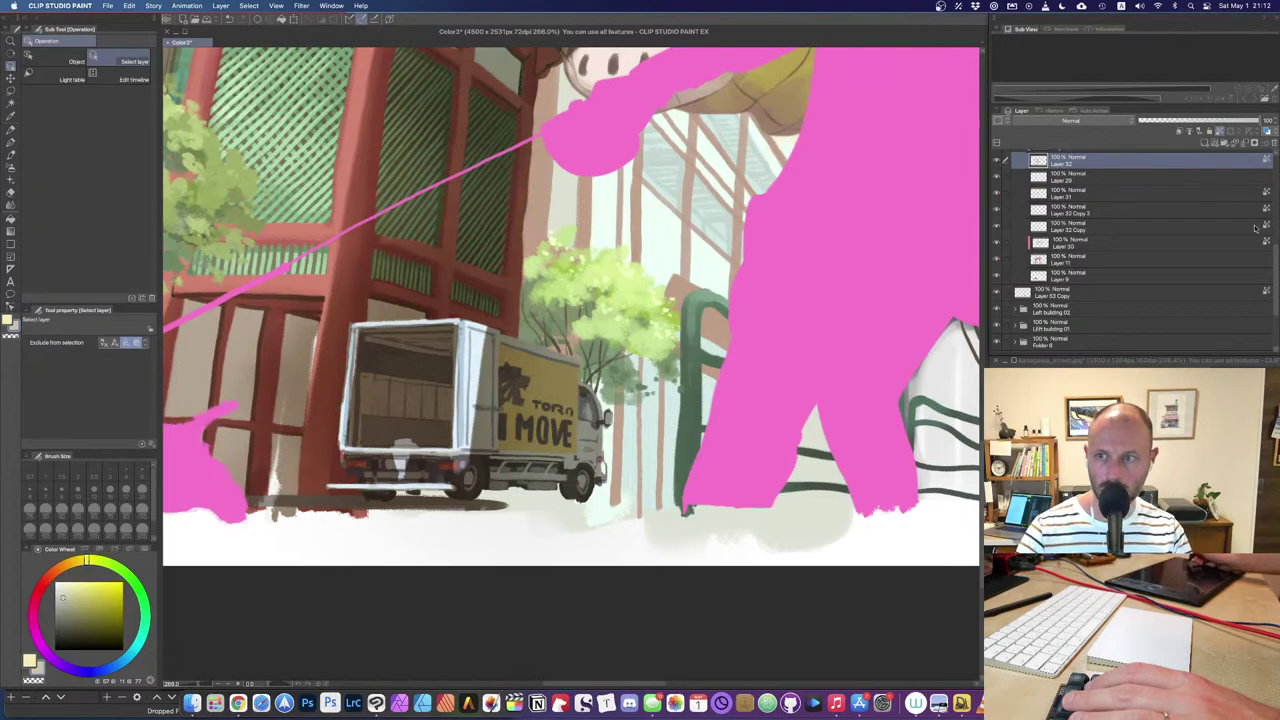
{"action": "scroll", "coordinate": [1257, 220], "scroll_direction": "up", "scroll_amount": 5}
{"action": "left_click", "coordinate": [996, 244]}
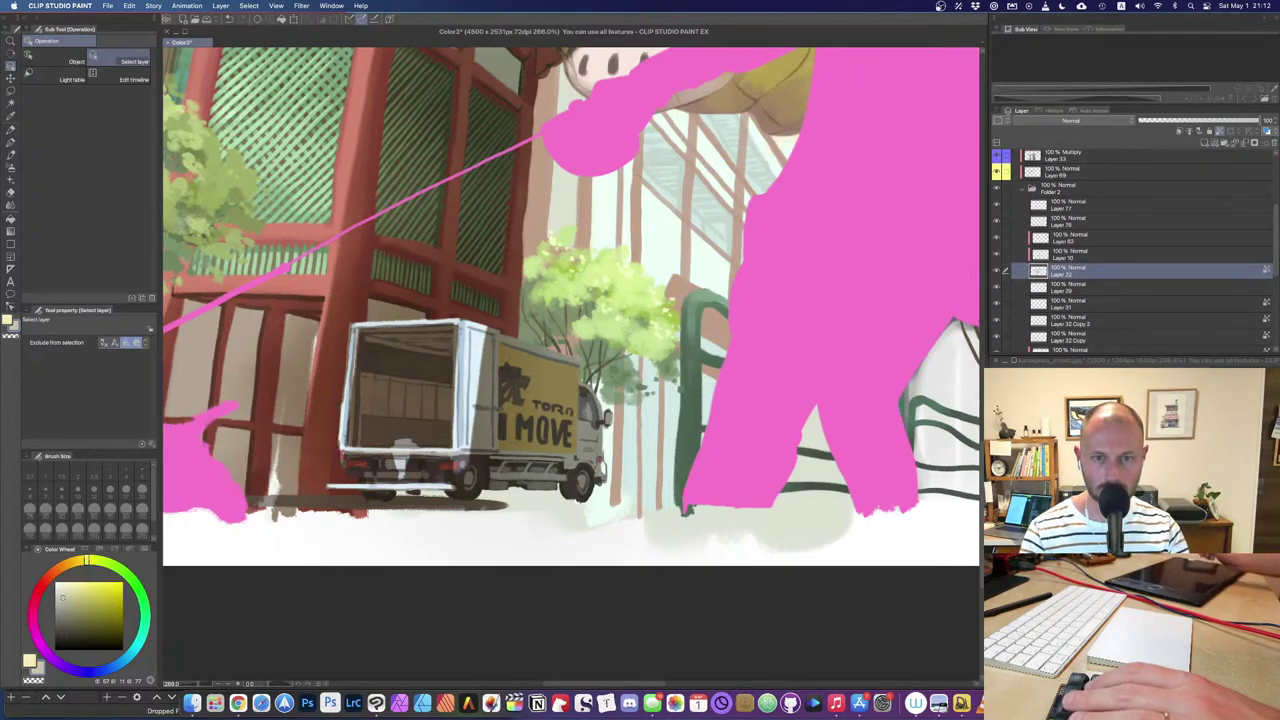
Step: Select the Screen layer in Folder 1 that holds the glass reflection over the tiger in the shop window
{"action": "scroll", "coordinate": [972, 274], "scroll_direction": "down", "scroll_amount": 8}
{"action": "left_click_drag", "start_coordinate": [802, 302], "coordinate": [674, 453]}
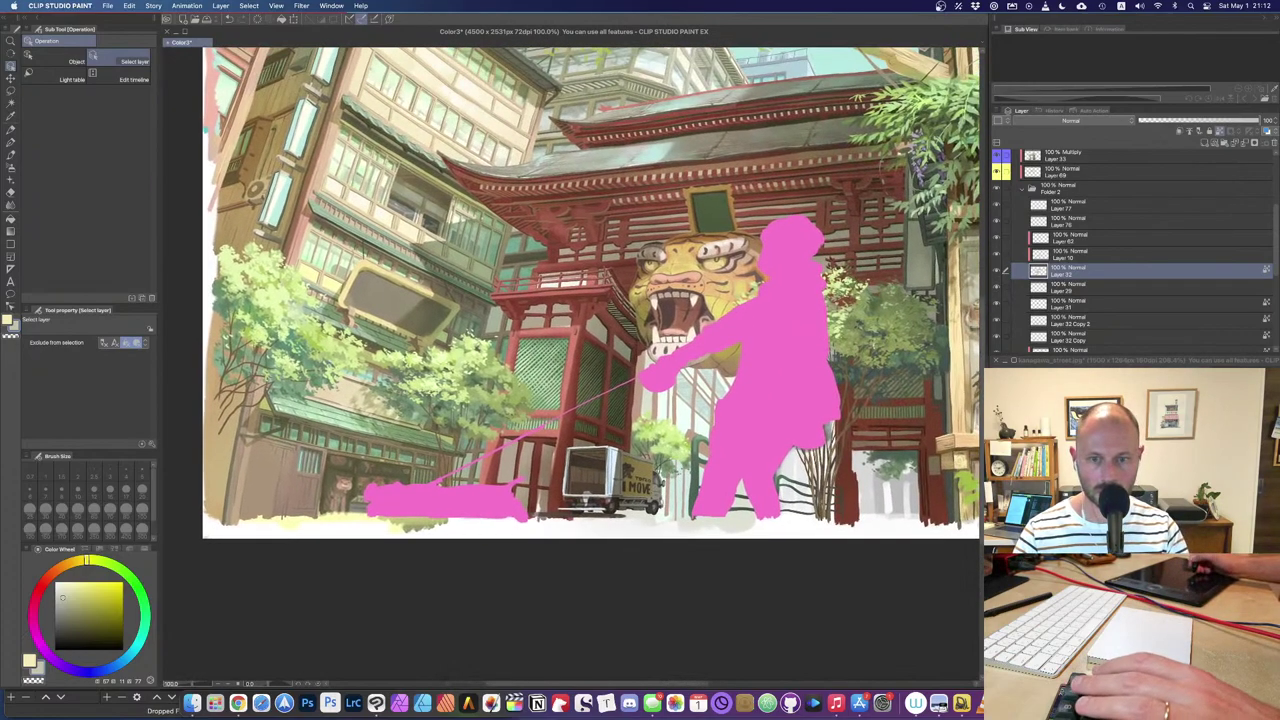
{"action": "left_click_drag", "start_coordinate": [780, 300], "coordinate": [609, 410]}
{"action": "left_click_drag", "start_coordinate": [735, 403], "coordinate": [587, 390]}
{"action": "scroll", "coordinate": [786, 380], "scroll_direction": "up", "scroll_amount": 8}
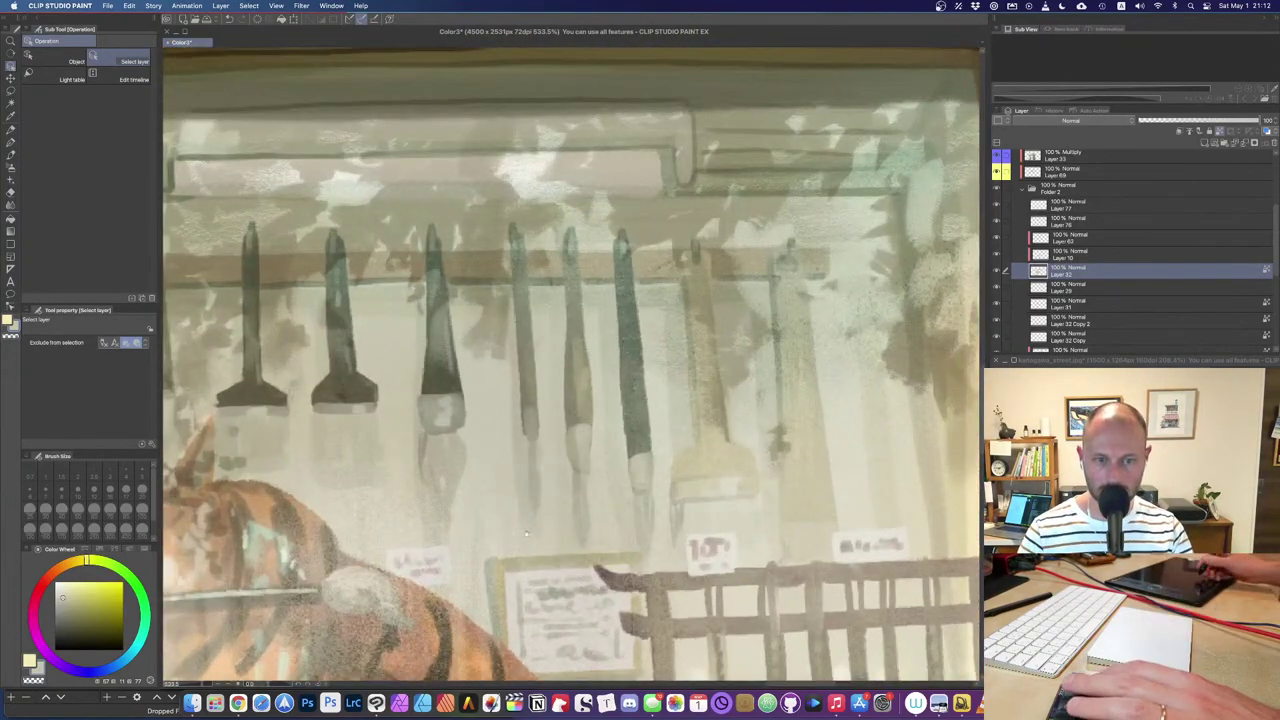
{"action": "left_click_drag", "start_coordinate": [527, 533], "coordinate": [522, 206]}
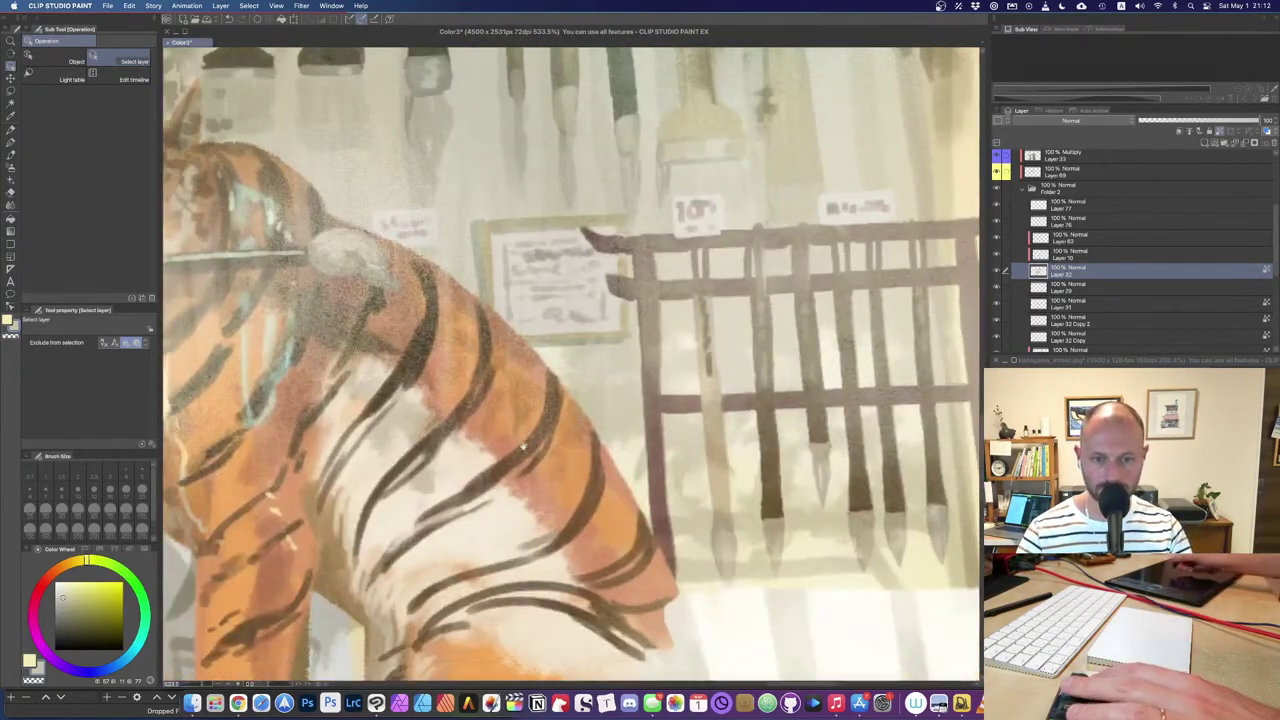
{"action": "left_click_drag", "start_coordinate": [500, 468], "coordinate": [550, 202]}
{"action": "scroll", "coordinate": [570, 360], "scroll_direction": "down", "scroll_amount": 3}
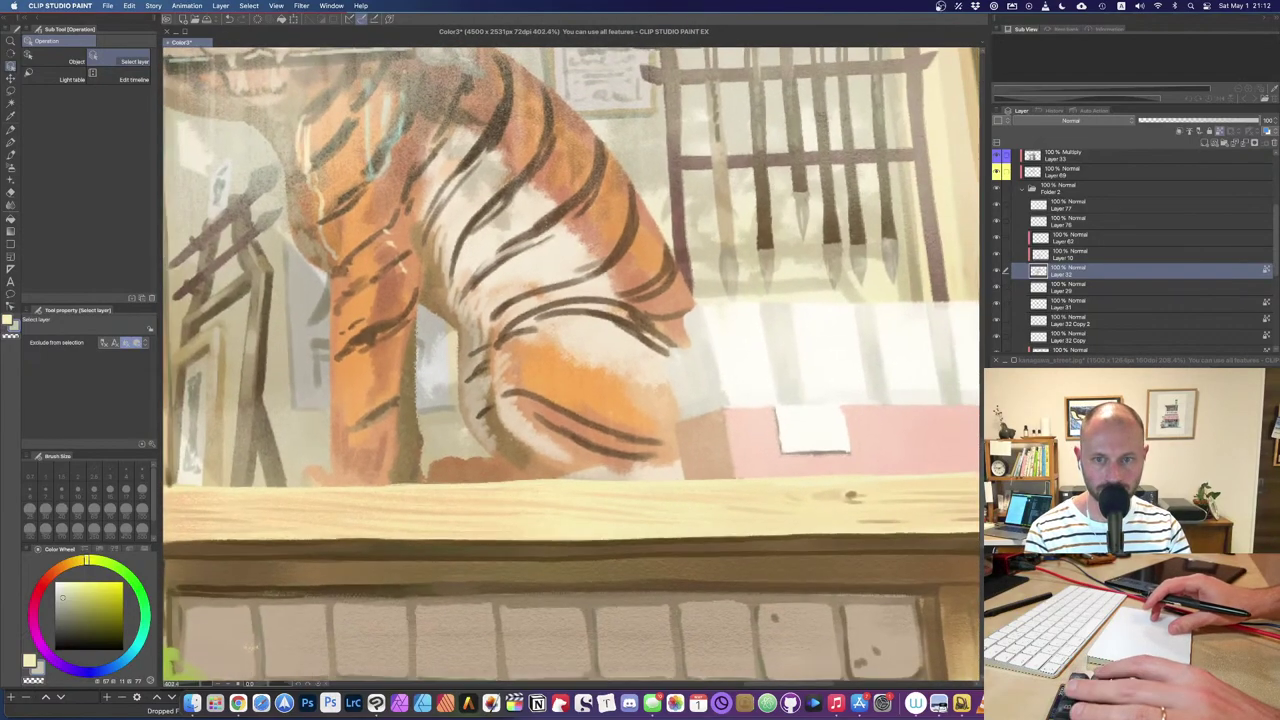
{"action": "left_click", "coordinate": [808, 353]}
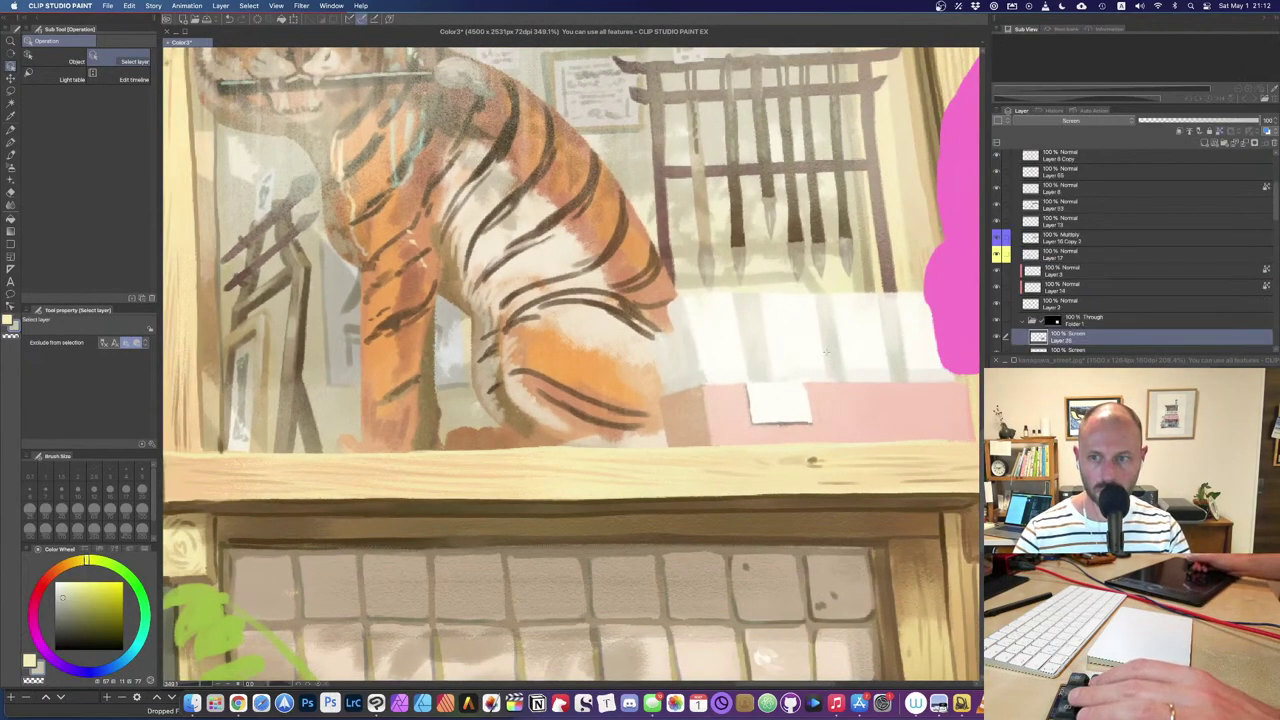
{"action": "scroll", "coordinate": [1273, 207], "scroll_direction": "down", "scroll_amount": 5}
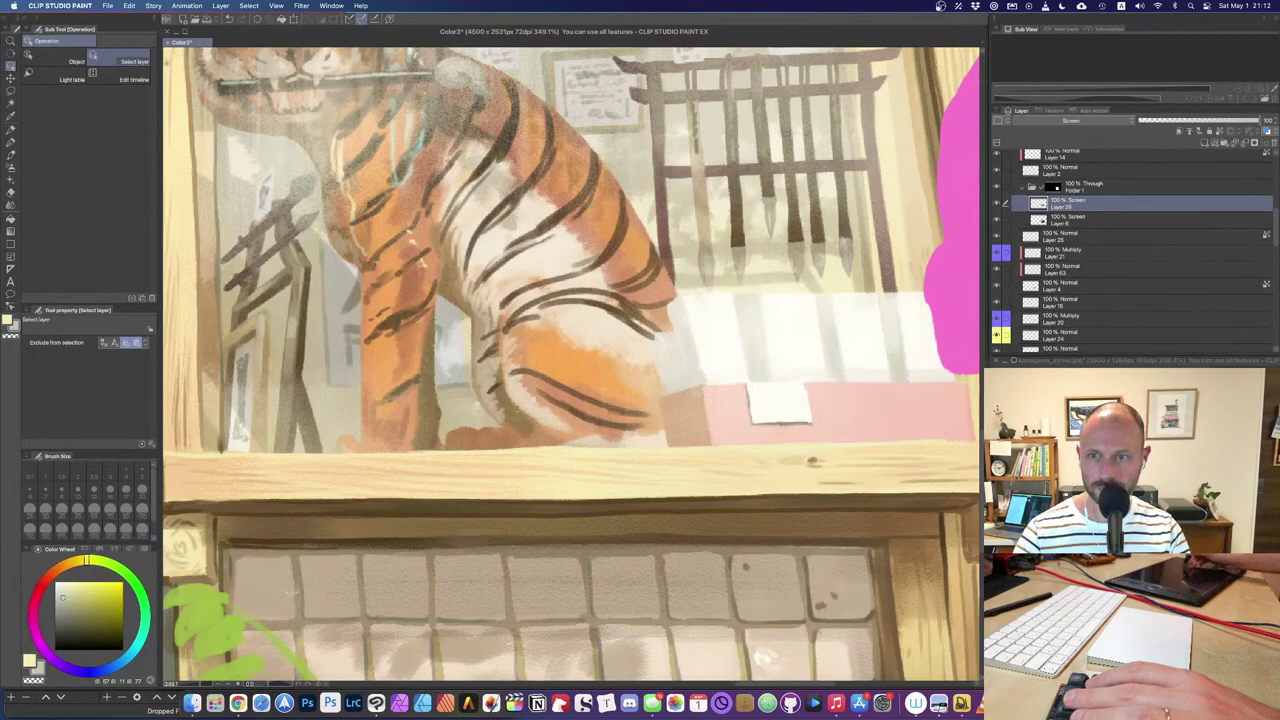
Step: Hide both Screen layers in Folder 1 and Multiply Layer 21, and select Layer 4 with the tiger's stripes
{"action": "left_click", "coordinate": [998, 203]}
{"action": "left_click", "coordinate": [997, 254]}
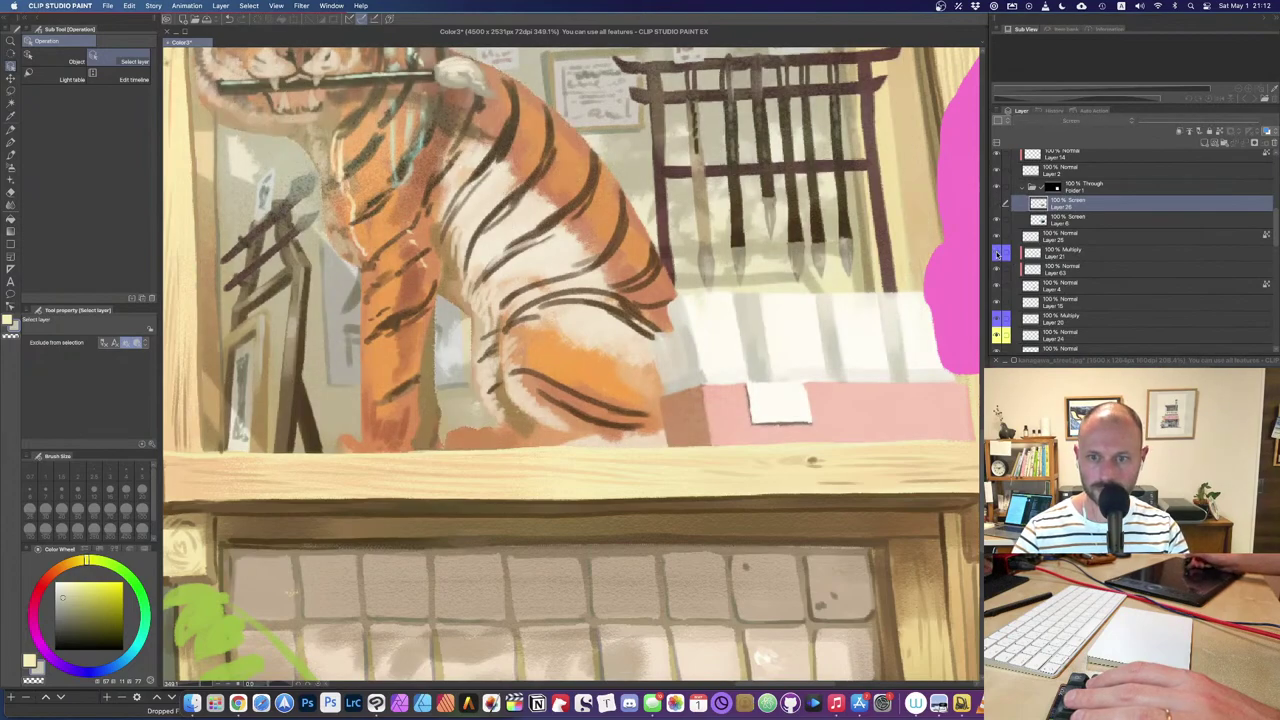
{"action": "left_click", "coordinate": [998, 254]}
{"action": "left_click", "coordinate": [998, 254]}
{"action": "left_click", "coordinate": [997, 254]}
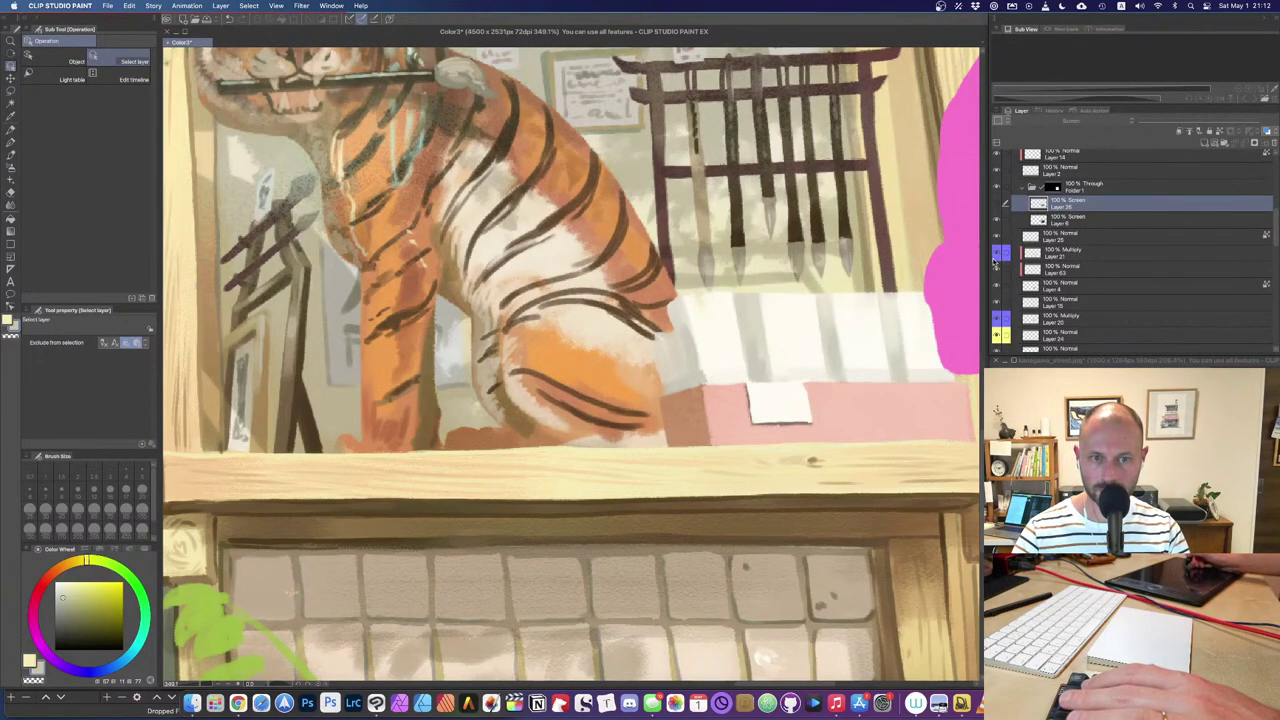
{"action": "left_click", "coordinate": [997, 254]}
{"action": "left_click_drag", "start_coordinate": [560, 330], "coordinate": [622, 364]}
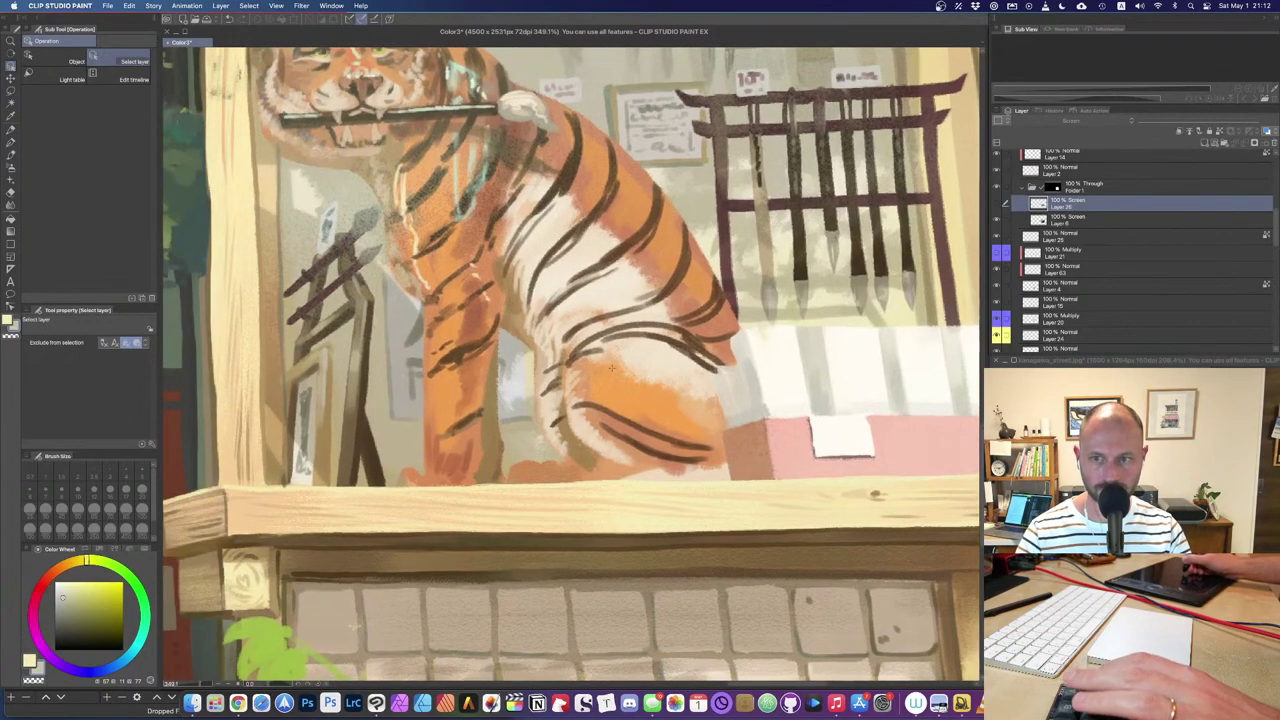
{"action": "left_click", "coordinate": [1075, 219]}
{"action": "left_click", "coordinate": [996, 220]}
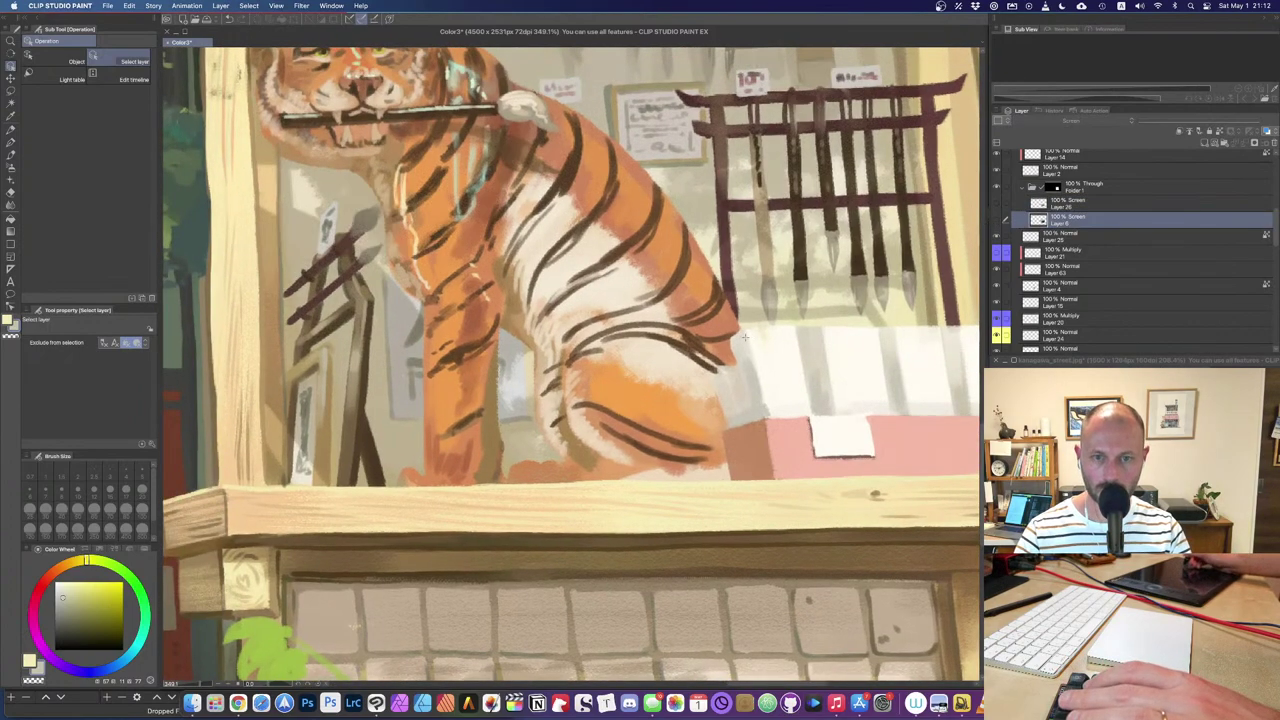
{"action": "left_click", "coordinate": [1060, 285]}
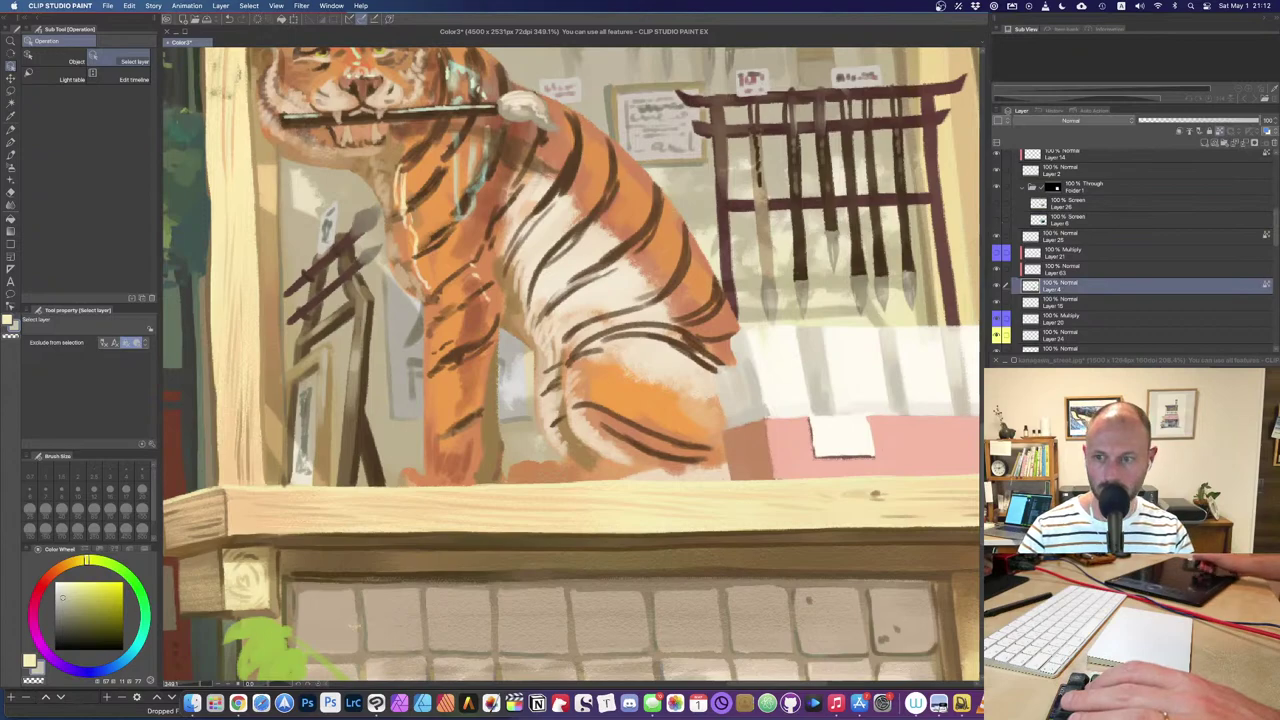
Step: Bring up the tiger reference photo P1020077 over the painting to study it, and put it back in its place
{"action": "left_click", "coordinate": [1100, 362]}
{"action": "left_click", "coordinate": [1080, 371]}
{"action": "key", "text": "ctrl+Tab"}
{"action": "left_click_drag", "start_coordinate": [1165, 364], "coordinate": [457, 201]}
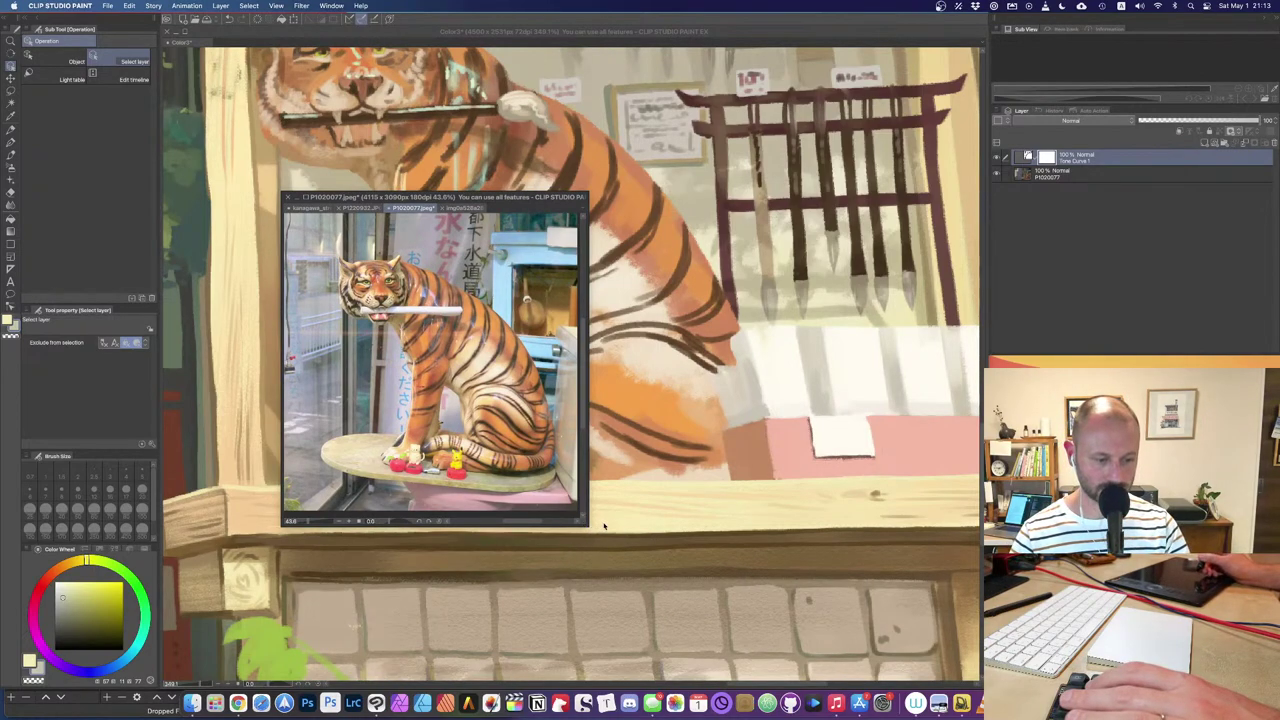
{"action": "left_click_drag", "start_coordinate": [463, 196], "coordinate": [1158, 366]}
{"action": "left_click", "coordinate": [631, 369]}
{"action": "left_click_drag", "start_coordinate": [657, 209], "coordinate": [666, 314]}
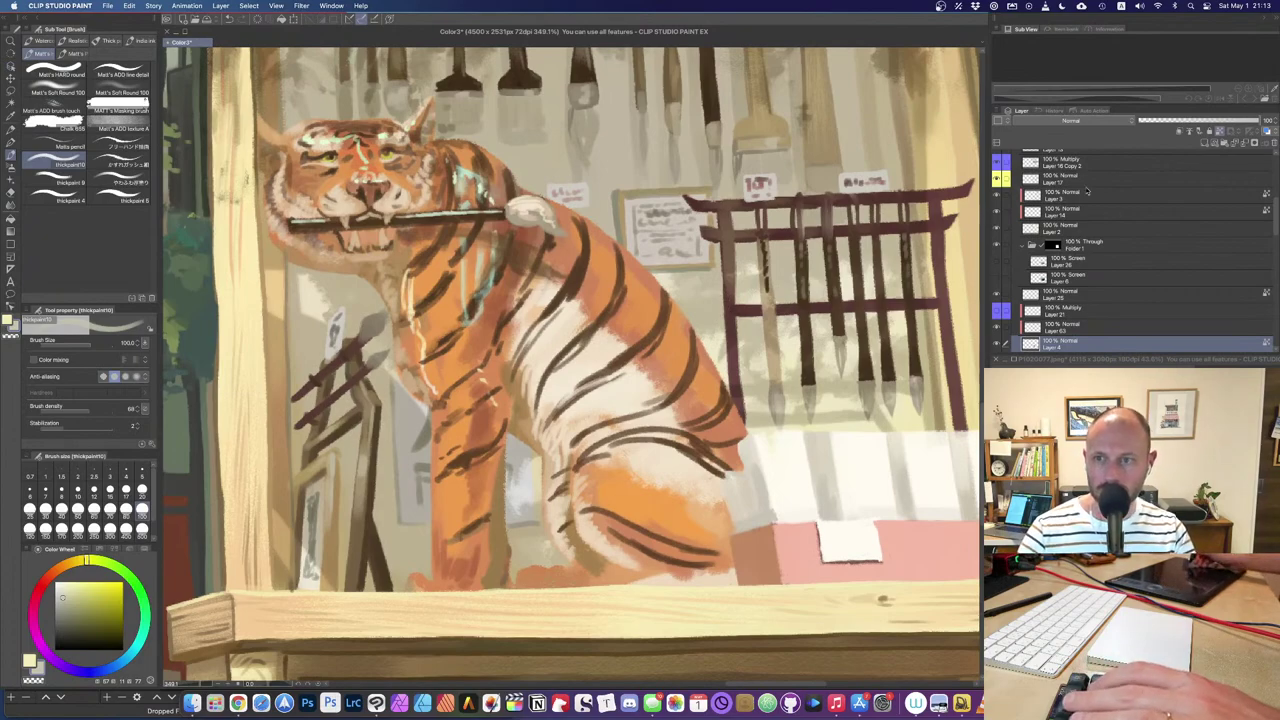
{"action": "left_click_drag", "start_coordinate": [600, 400], "coordinate": [629, 286]}
{"action": "left_click", "coordinate": [474, 463], "text": "alt"}
{"action": "key", "text": "e"}
{"action": "mouse_move", "coordinate": [468, 455]}
{"action": "left_mouse_down"}
{"action": "mouse_move", "coordinate": [478, 473]}
{"action": "mouse_move", "coordinate": [484, 452]}
{"action": "left_mouse_up"}
{"action": "key", "text": "super+z"}
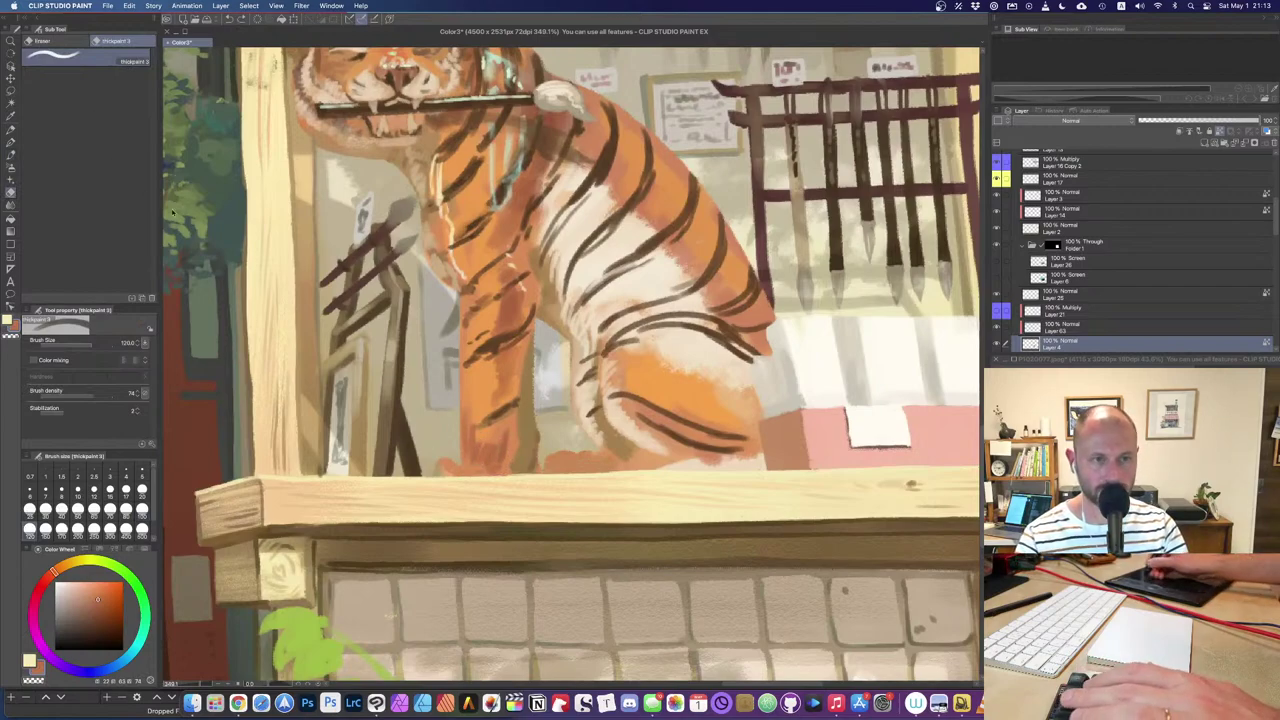
Step: Tint the dark stripes on the tiger's foreleg and chest with sampled orange, using Matt's Soft Round 100 enlarged to 50
{"action": "key", "text": "b"}
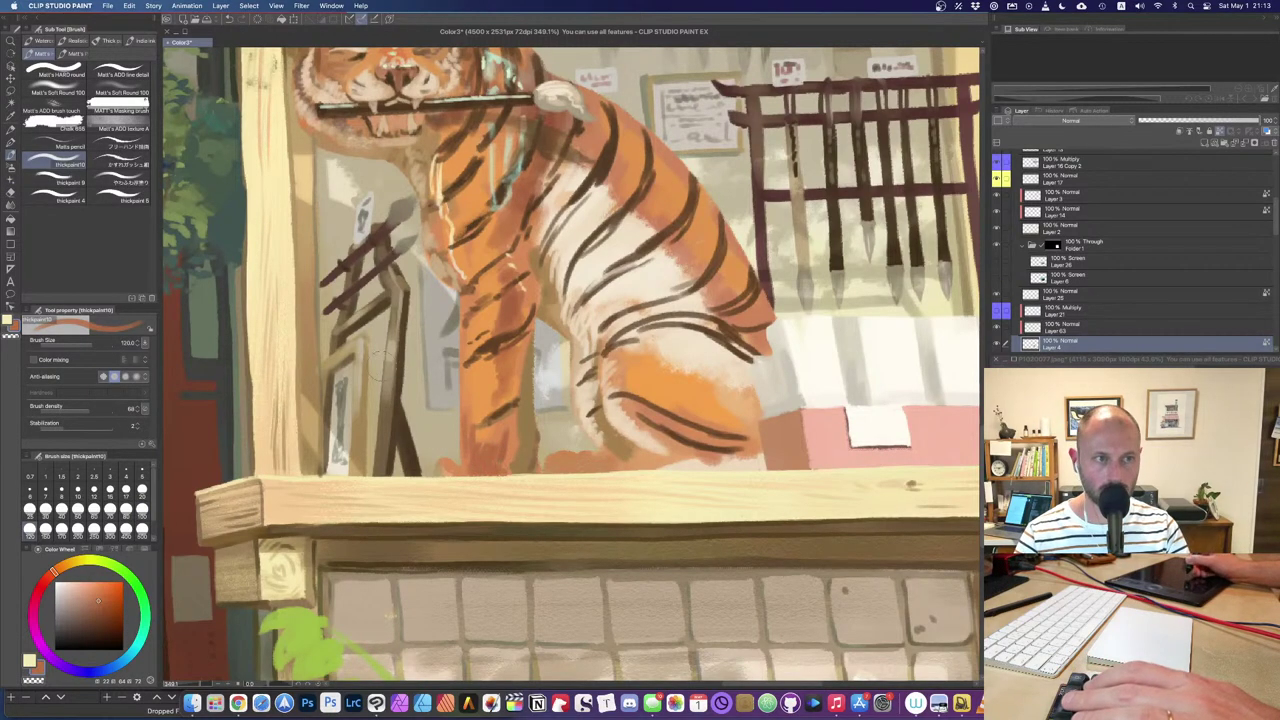
{"action": "left_click", "coordinate": [120, 90]}
{"action": "key", "text": "bracketleft"}
{"action": "key", "text": "bracketleft"}
{"action": "key", "text": "bracketleft"}
{"action": "key", "text": "bracketleft"}
{"action": "key", "text": "bracketleft"}
{"action": "key", "text": "bracketleft"}
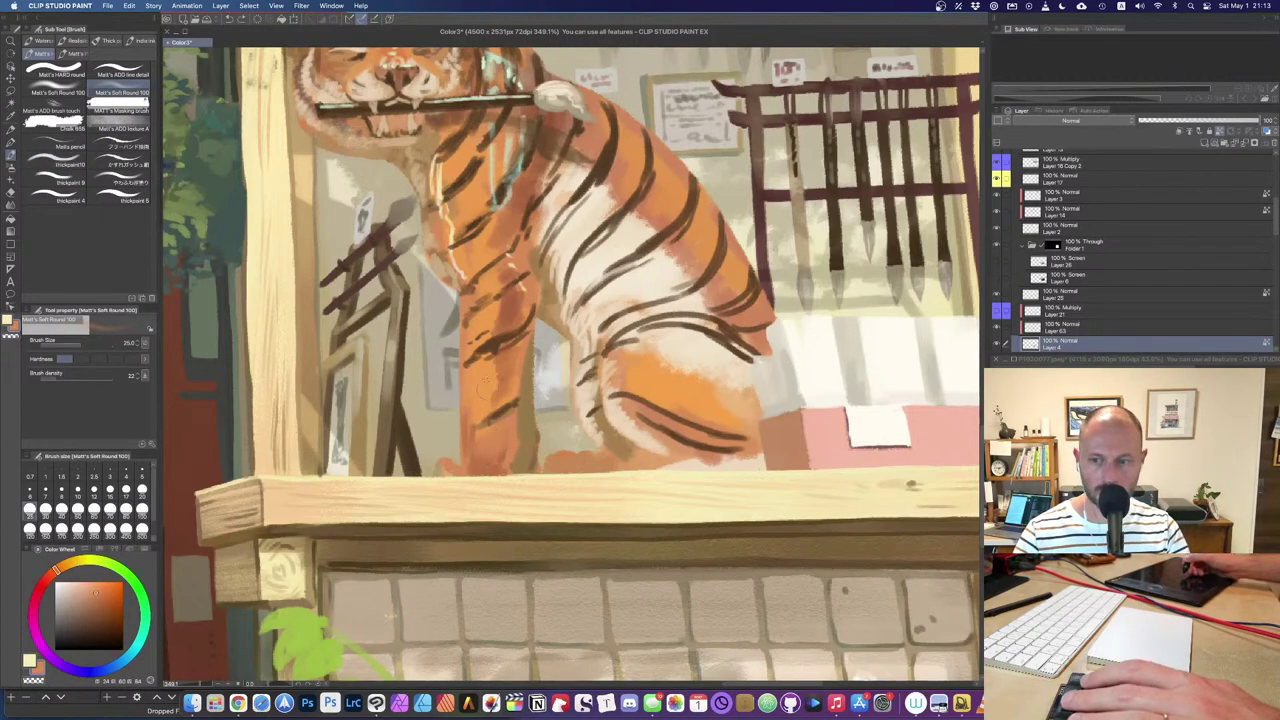
{"action": "key", "text": "super+z"}
{"action": "left_click", "coordinate": [487, 336], "text": "alt"}
{"action": "key", "text": "bracketright"}
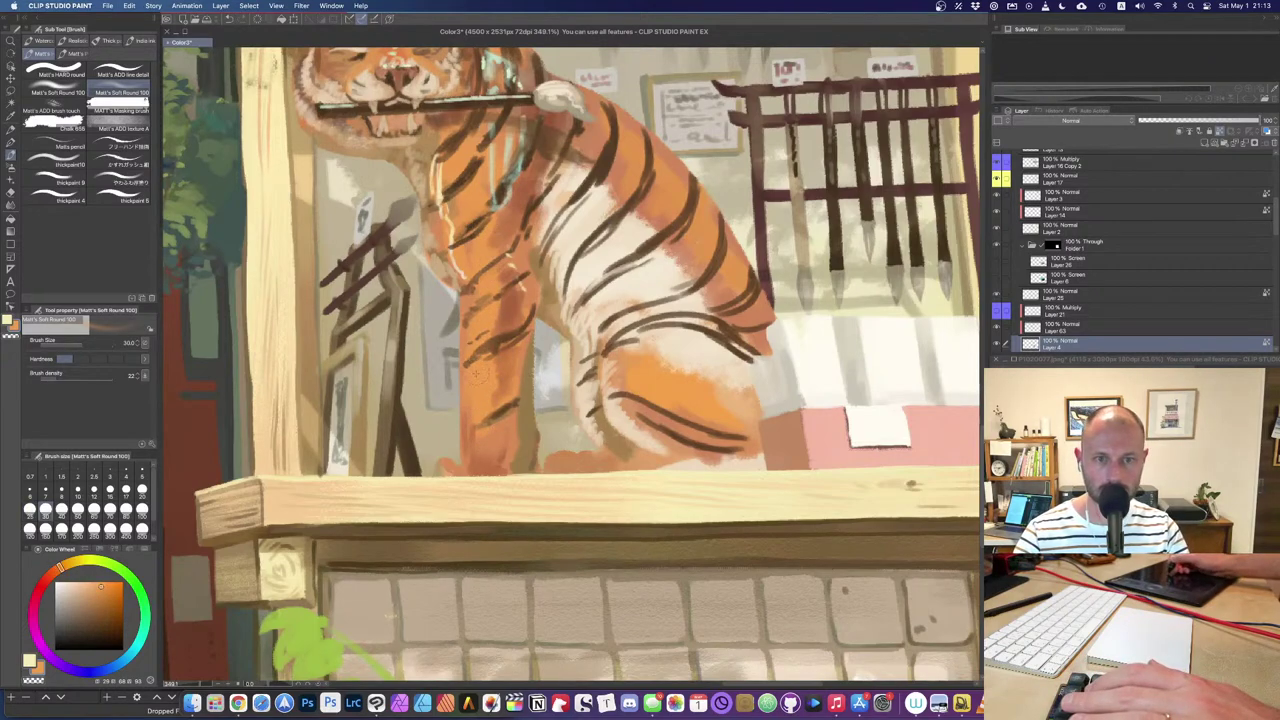
{"action": "key", "text": "bracketright"}
{"action": "key", "text": "bracketright"}
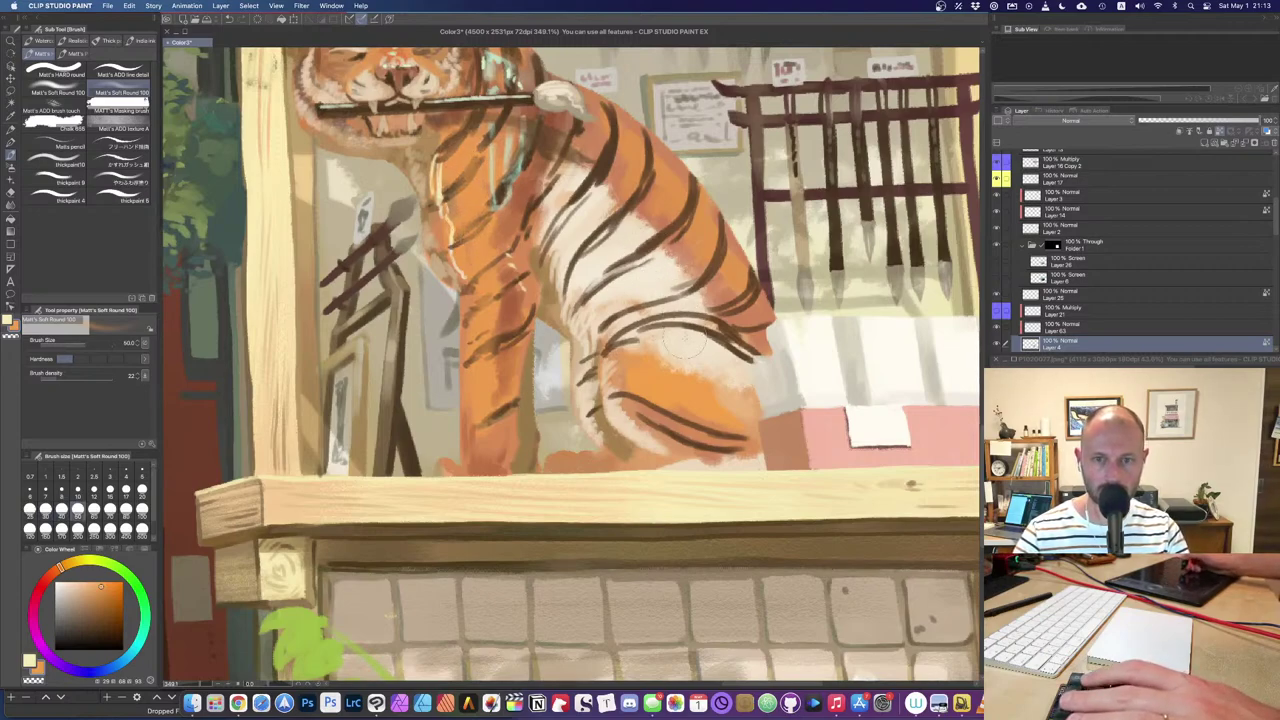
Step: Soften the stripes across the tiger's white flank with sampled white and those along its back with sampled orange
{"action": "left_click", "coordinate": [690, 344], "text": "alt"}
{"action": "mouse_move", "coordinate": [676, 330]}
{"action": "left_mouse_down"}
{"action": "mouse_move", "coordinate": [642, 272]}
{"action": "mouse_move", "coordinate": [577, 213]}
{"action": "mouse_move", "coordinate": [629, 240]}
{"action": "mouse_move", "coordinate": [672, 308]}
{"action": "mouse_move", "coordinate": [598, 230]}
{"action": "left_mouse_up"}
{"action": "left_click", "coordinate": [640, 165], "text": "alt"}
{"action": "mouse_move", "coordinate": [604, 138]}
{"action": "left_mouse_down"}
{"action": "mouse_move", "coordinate": [612, 165]}
{"action": "mouse_move", "coordinate": [706, 238]}
{"action": "mouse_move", "coordinate": [744, 288]}
{"action": "left_mouse_up"}
{"action": "left_click_drag", "start_coordinate": [710, 270], "coordinate": [733, 383]}
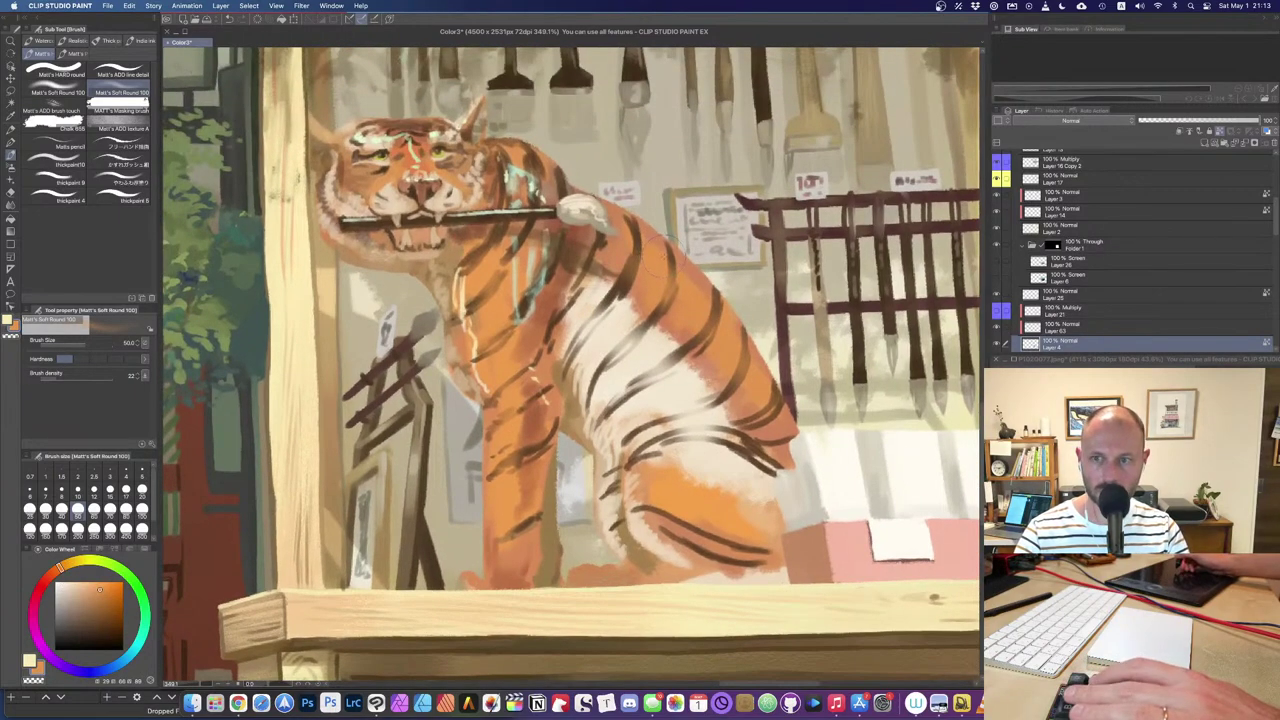
{"action": "left_click", "coordinate": [648, 232], "text": "alt"}
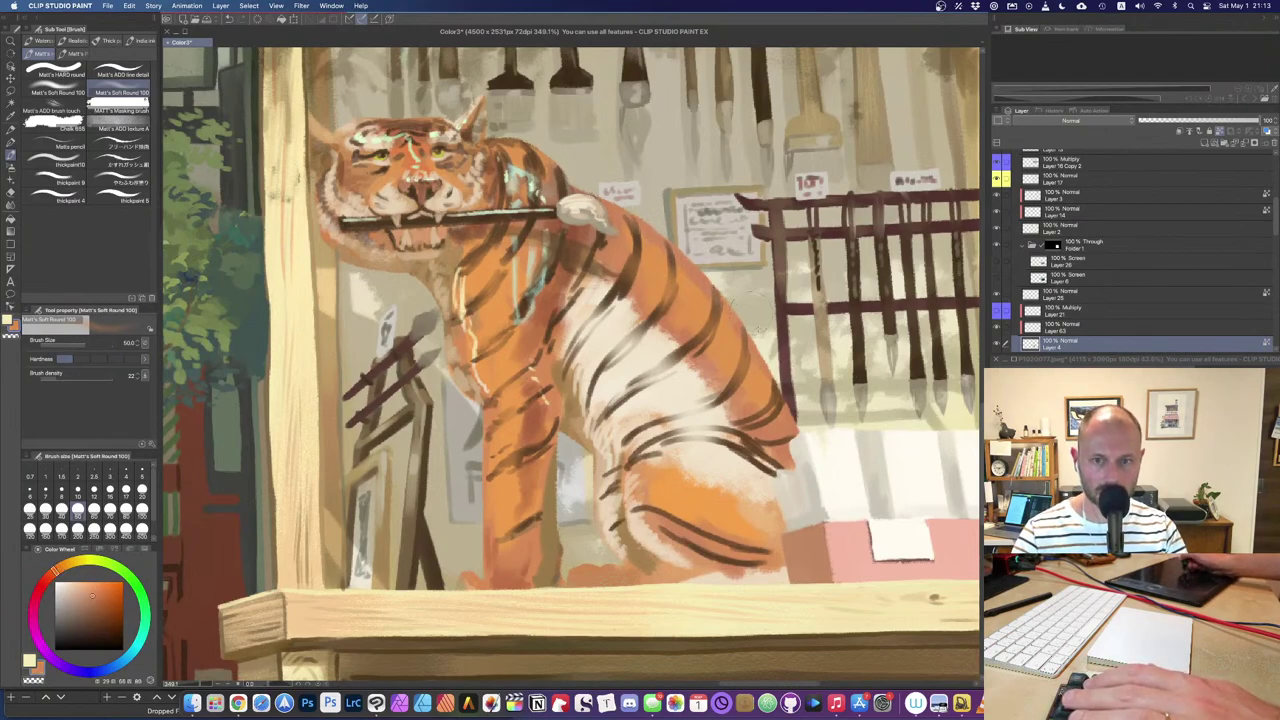
Step: Undo the last softening stroke on the tiger and reduce Matt's Soft Round 100 to size 40
{"action": "key", "text": "super+z"}
{"action": "key", "text": "["}
{"action": "mouse_move", "coordinate": [469, 265]}
{"action": "left_mouse_down"}
{"action": "mouse_move", "coordinate": [415, 238]}
{"action": "mouse_move", "coordinate": [475, 269]}
{"action": "mouse_move", "coordinate": [474, 308]}
{"action": "left_mouse_up"}
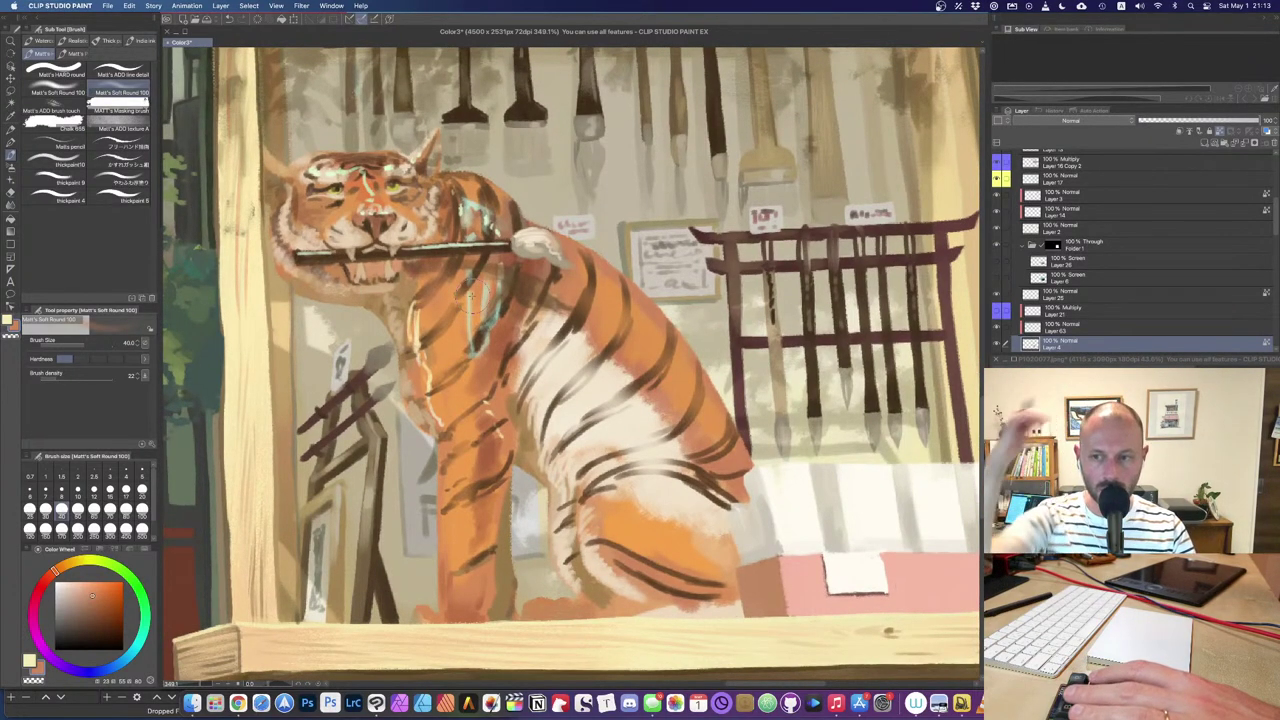
{"action": "left_click_drag", "start_coordinate": [472, 297], "coordinate": [480, 323]}
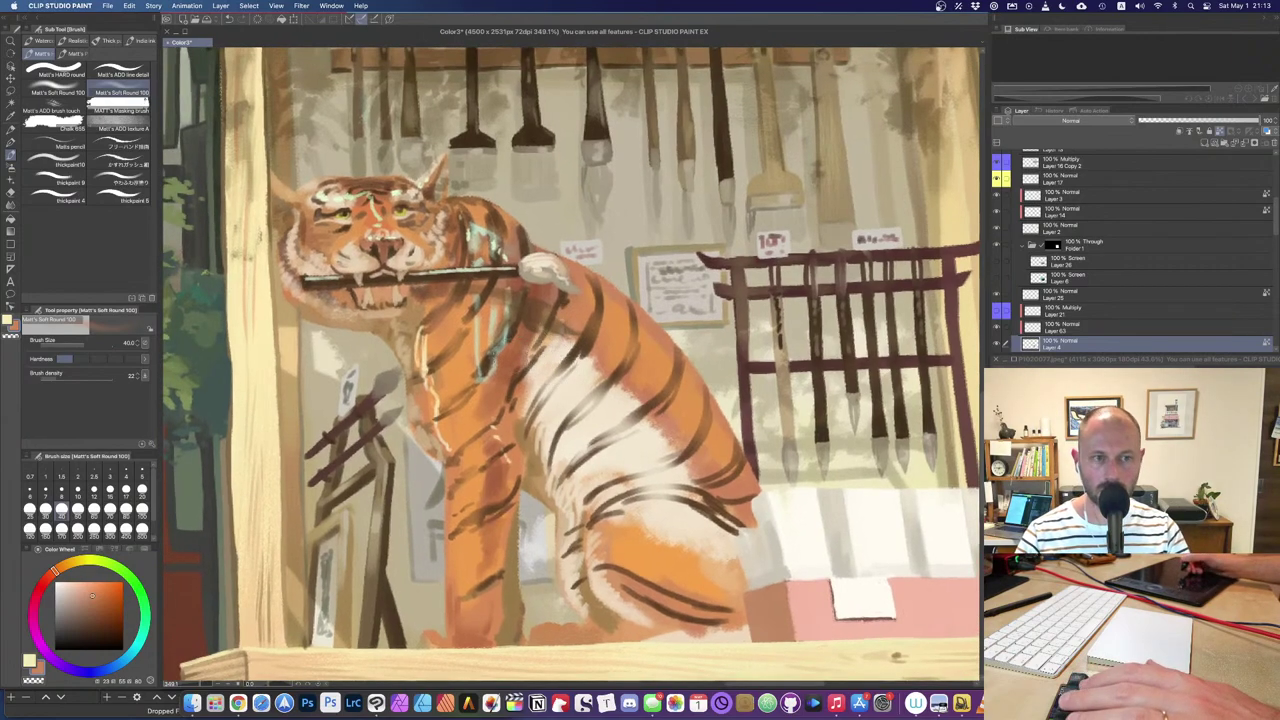
Step: Switch to the thickpaint 9 brush, reduce it to size 10, and mix an orange-brown for the tiger's fur
{"action": "left_click", "coordinate": [57, 182]}
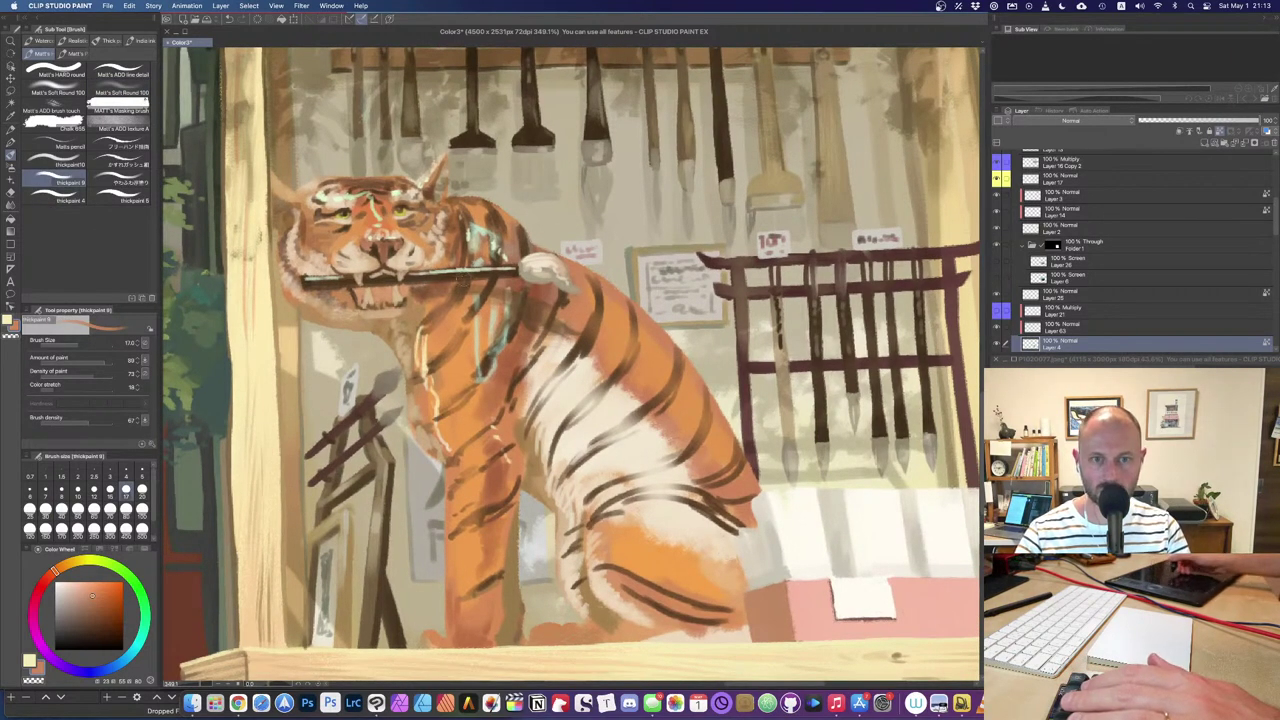
{"action": "key", "text": "bracketleft"}
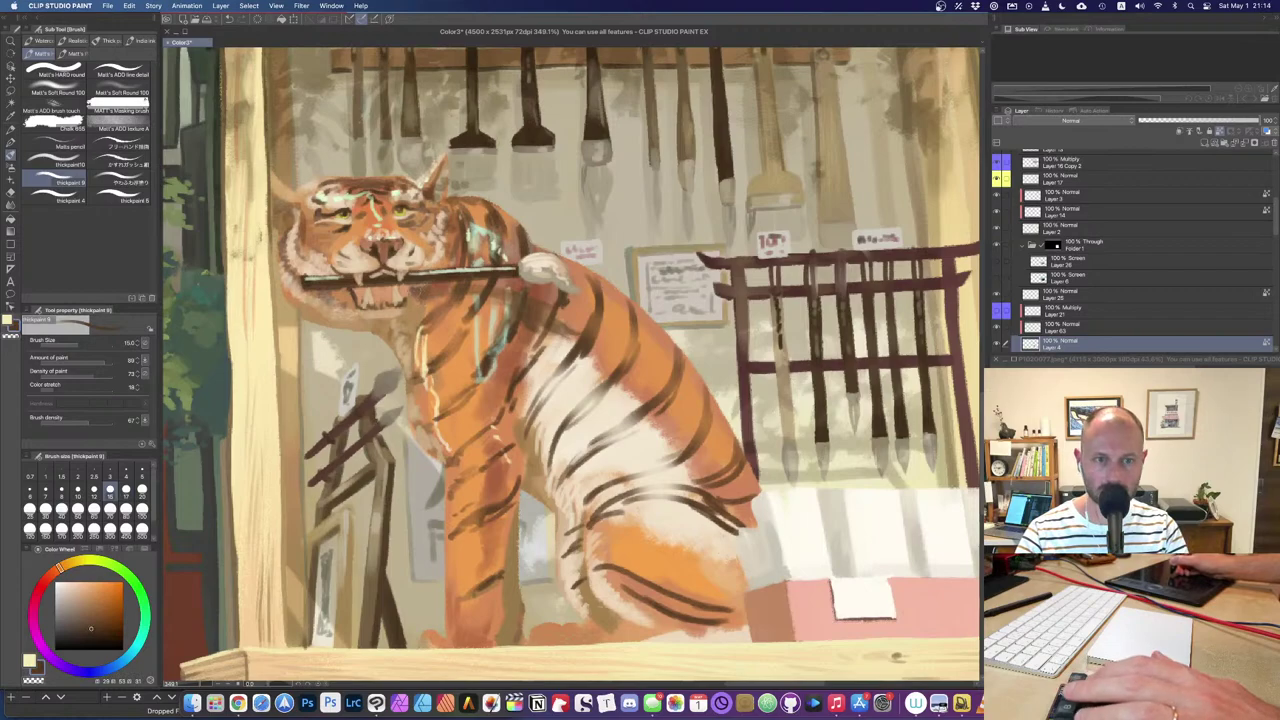
{"action": "key", "text": "super+z"}
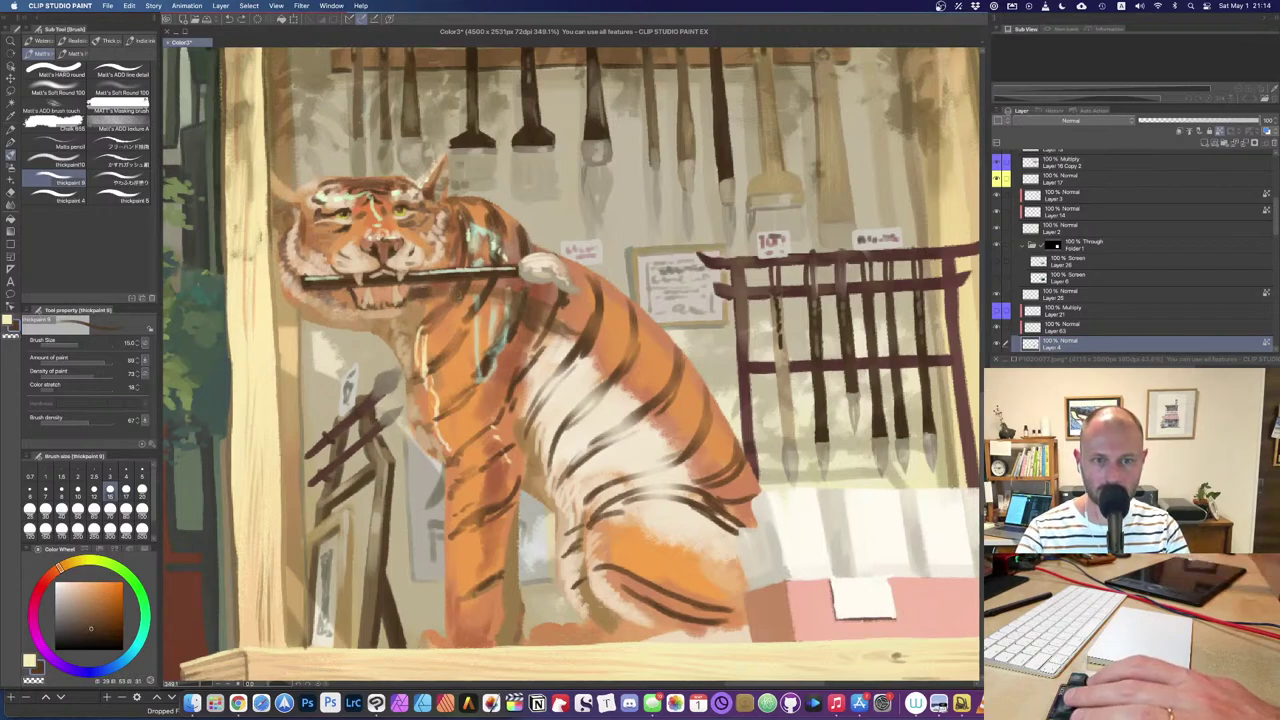
{"action": "key", "text": "bracketright"}
{"action": "key", "text": "bracketright"}
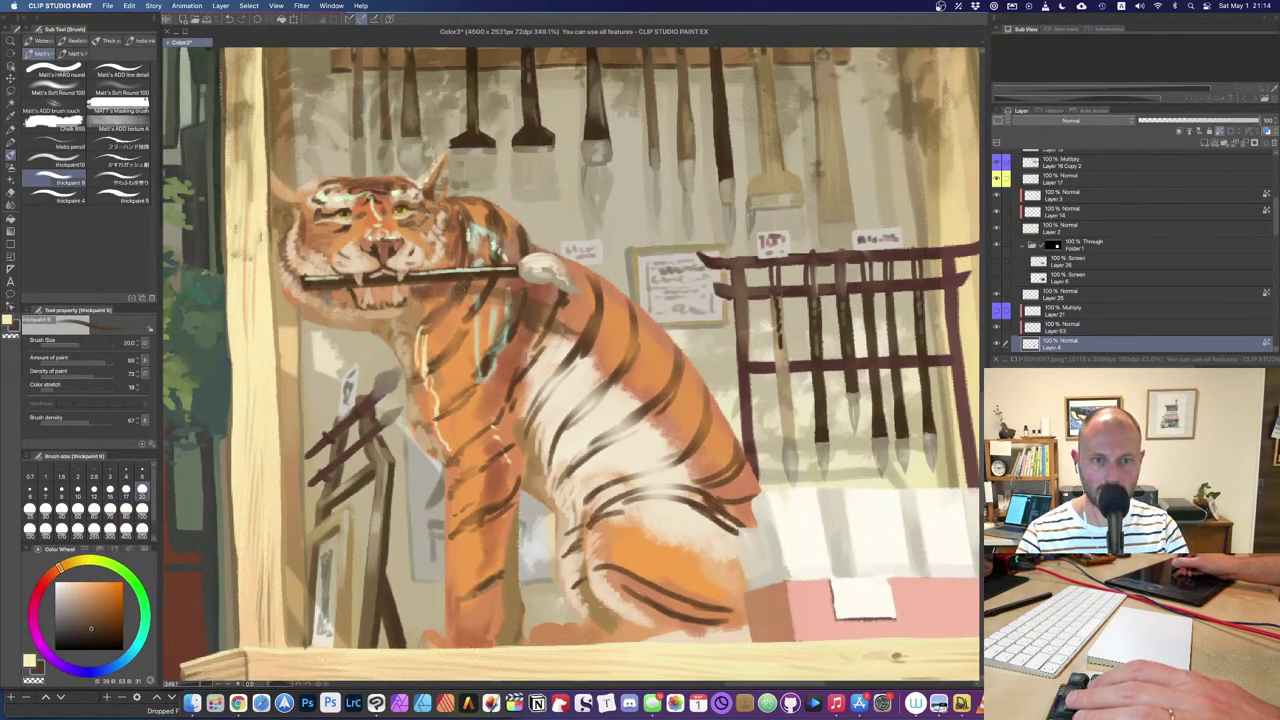
{"action": "key", "text": "bracketleft"}
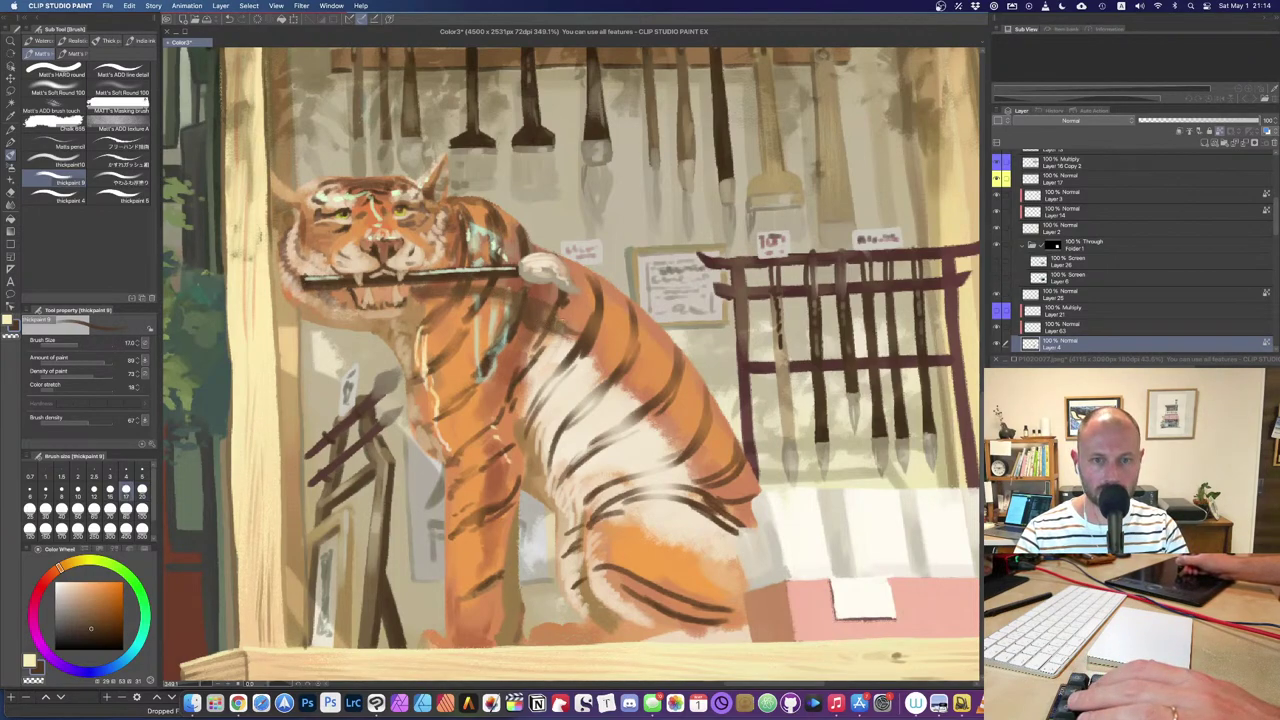
{"action": "key", "text": "bracketleft"}
{"action": "key", "text": "bracketleft"}
{"action": "key", "text": "bracketleft"}
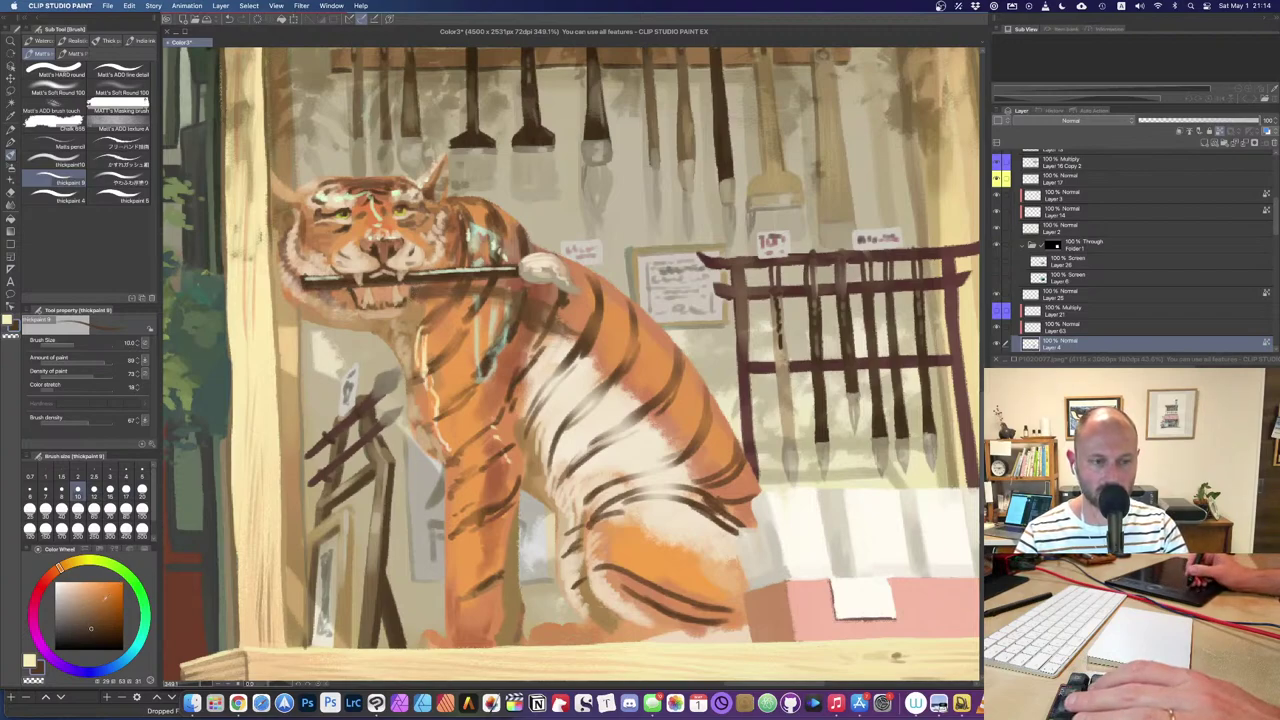
{"action": "left_click_drag", "start_coordinate": [119, 619], "coordinate": [126, 608]}
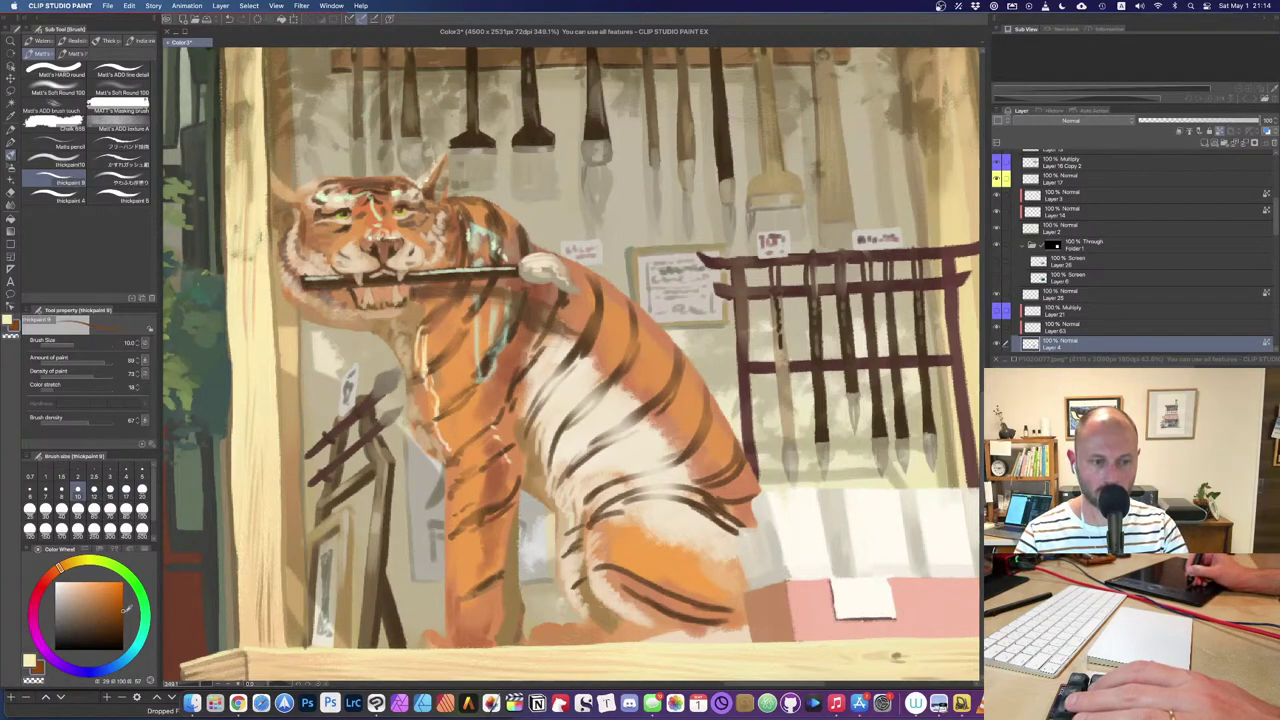
{"action": "left_click", "coordinate": [53, 617]}
{"action": "mouse_move", "coordinate": [46, 621]}
{"action": "left_mouse_down"}
{"action": "mouse_move", "coordinate": [80, 629]}
{"action": "mouse_move", "coordinate": [106, 615]}
{"action": "mouse_move", "coordinate": [92, 596]}
{"action": "left_mouse_up"}
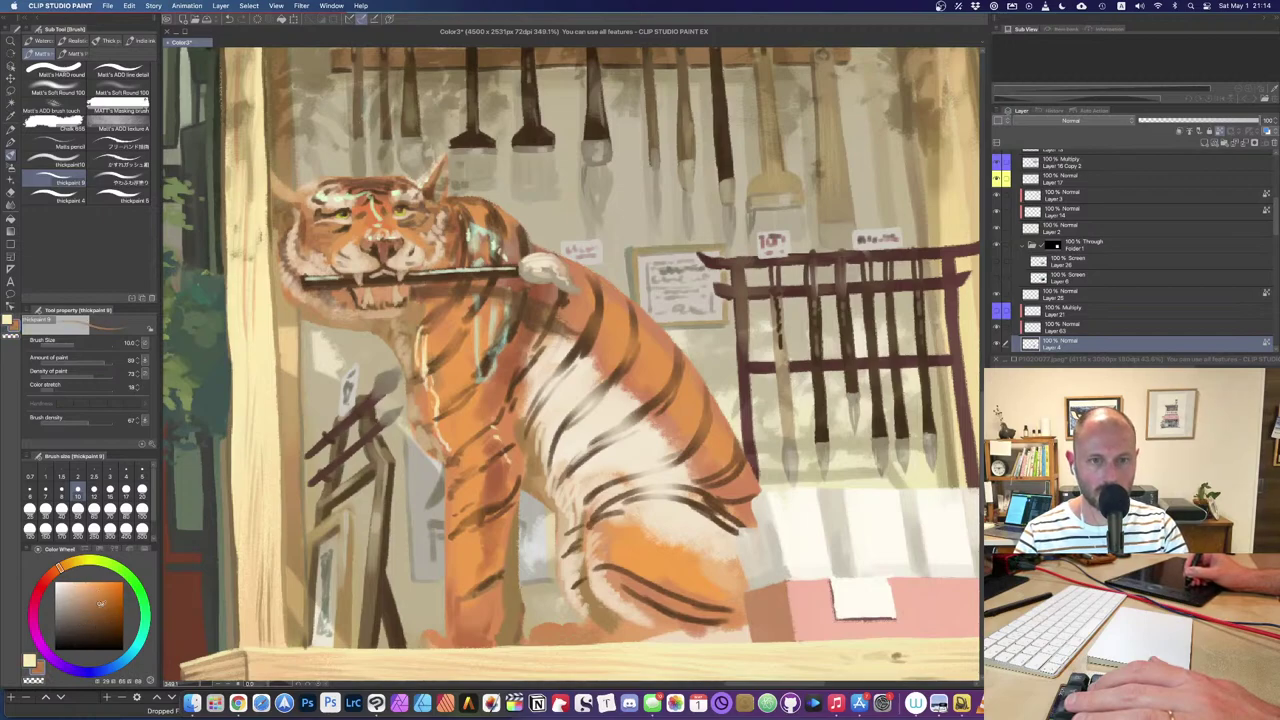
Step: Touch up the fur where the tiger's shoulder meets the white flank with sampled colours, using thickpaint 9 up to size 17
{"action": "key", "text": "bracketright"}
{"action": "key", "text": "bracketright"}
{"action": "key", "text": "bracketright"}
{"action": "left_click", "coordinate": [518, 318], "text": "alt"}
{"action": "left_click_drag", "start_coordinate": [524, 296], "coordinate": [512, 332]}
{"action": "left_click", "coordinate": [517, 330], "text": "alt"}
{"action": "key", "text": "bracketleft"}
{"action": "key", "text": "bracketleft"}
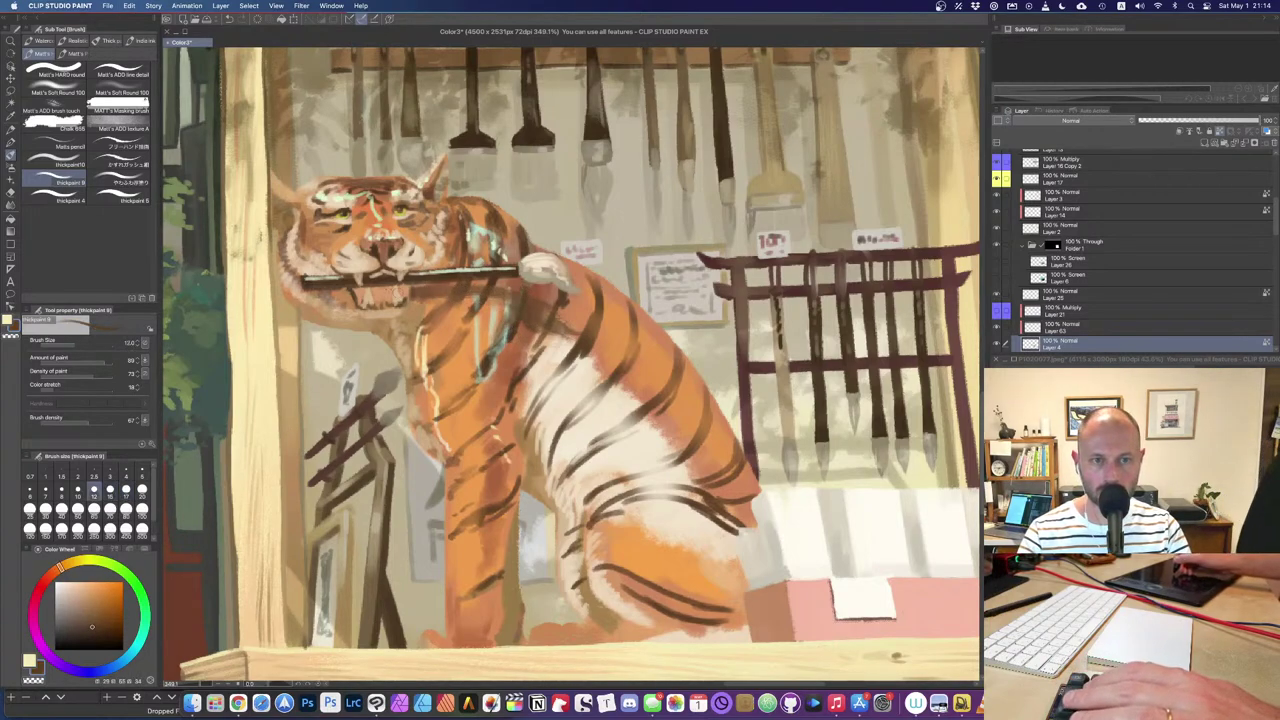
Step: Refine the tiger's face and mouth with sampled dark and pale tones, reducing thickpaint 9 from 12 to 8
{"action": "left_click", "coordinate": [397, 290], "text": "alt"}
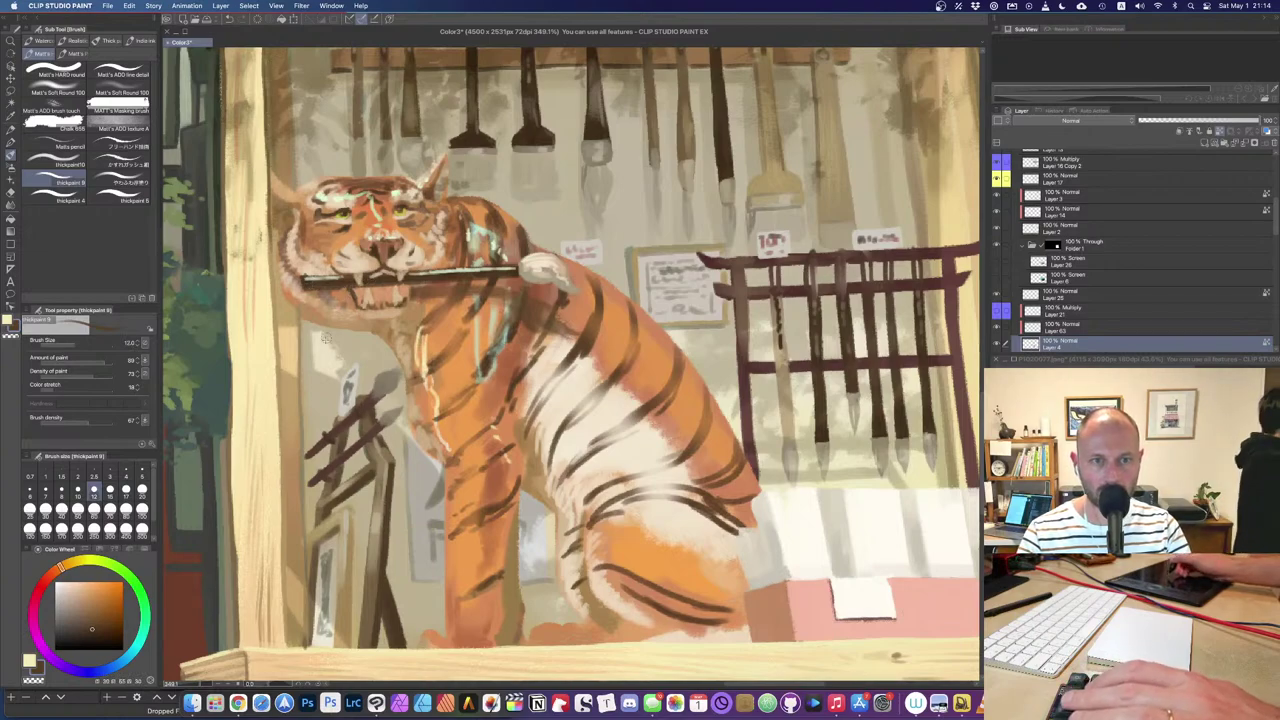
{"action": "left_click_drag", "start_coordinate": [326, 336], "coordinate": [328, 403]}
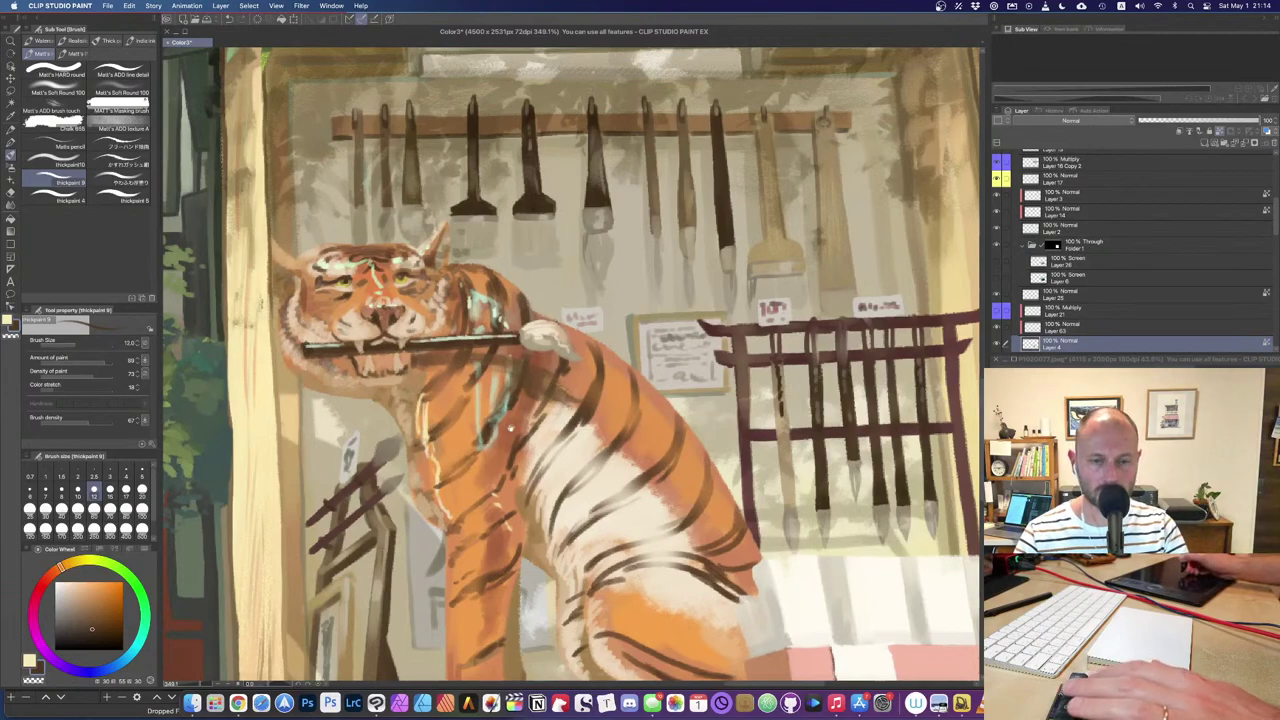
{"action": "left_click_drag", "start_coordinate": [509, 432], "coordinate": [513, 392]}
{"action": "left_click", "coordinate": [418, 223], "text": "alt"}
{"action": "key", "text": "["}
{"action": "key", "text": "["}
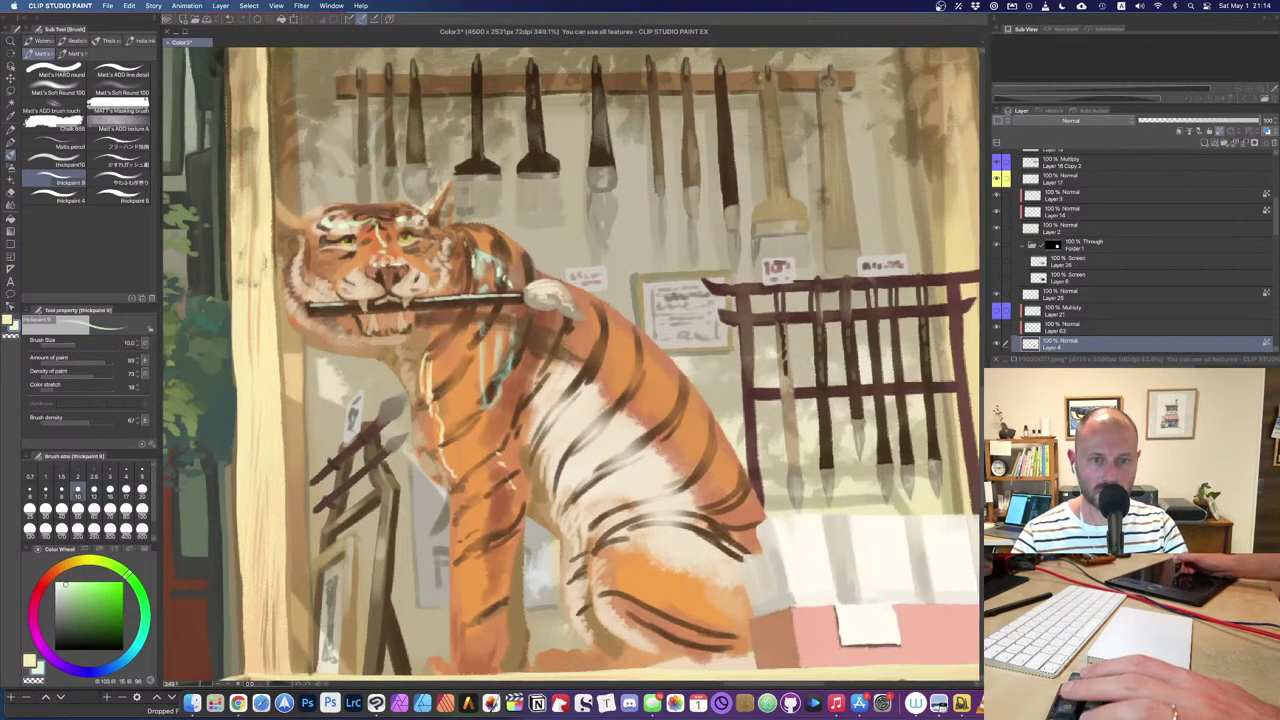
{"action": "left_click_drag", "start_coordinate": [480, 290], "coordinate": [483, 273]}
{"action": "left_click", "coordinate": [418, 325], "text": "alt"}
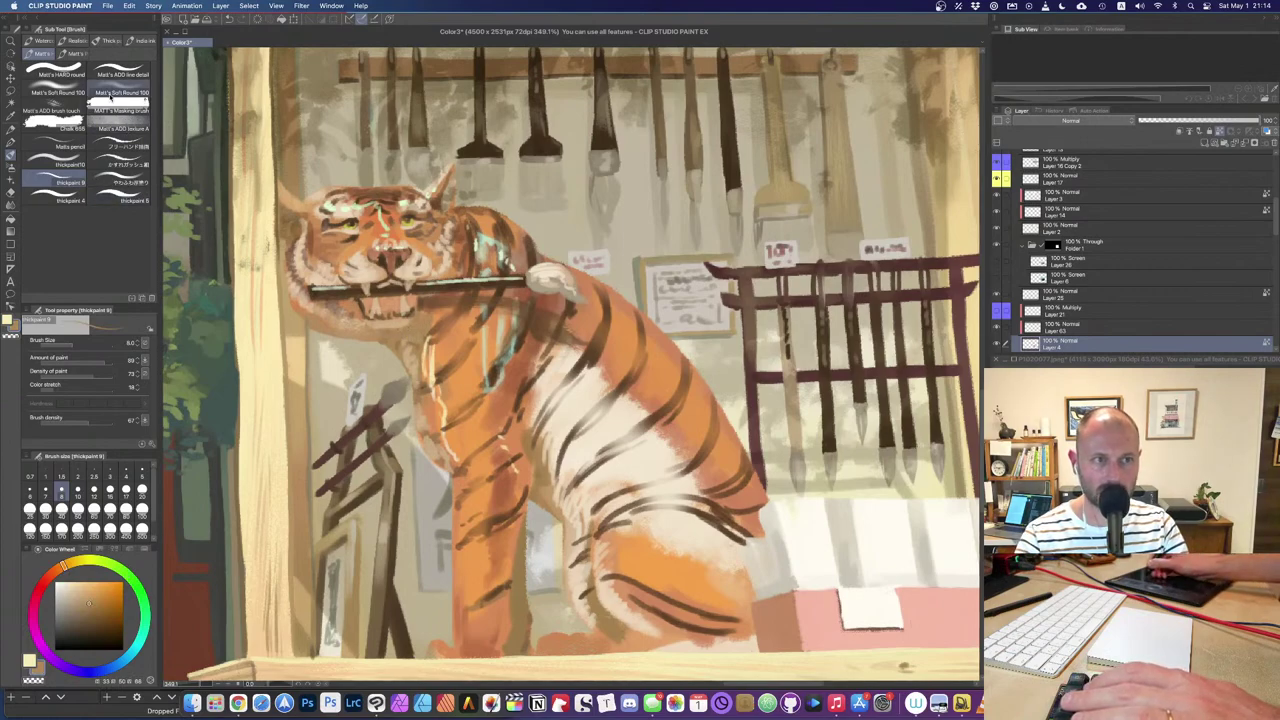
Step: Soften the tiger's cheek and jaw with sampled cream and brown tones, using Matt's Soft Round 100 at size 20
{"action": "left_click", "coordinate": [115, 93]}
{"action": "key", "text": "bracketleft"}
{"action": "key", "text": "bracketleft"}
{"action": "key", "text": "bracketleft"}
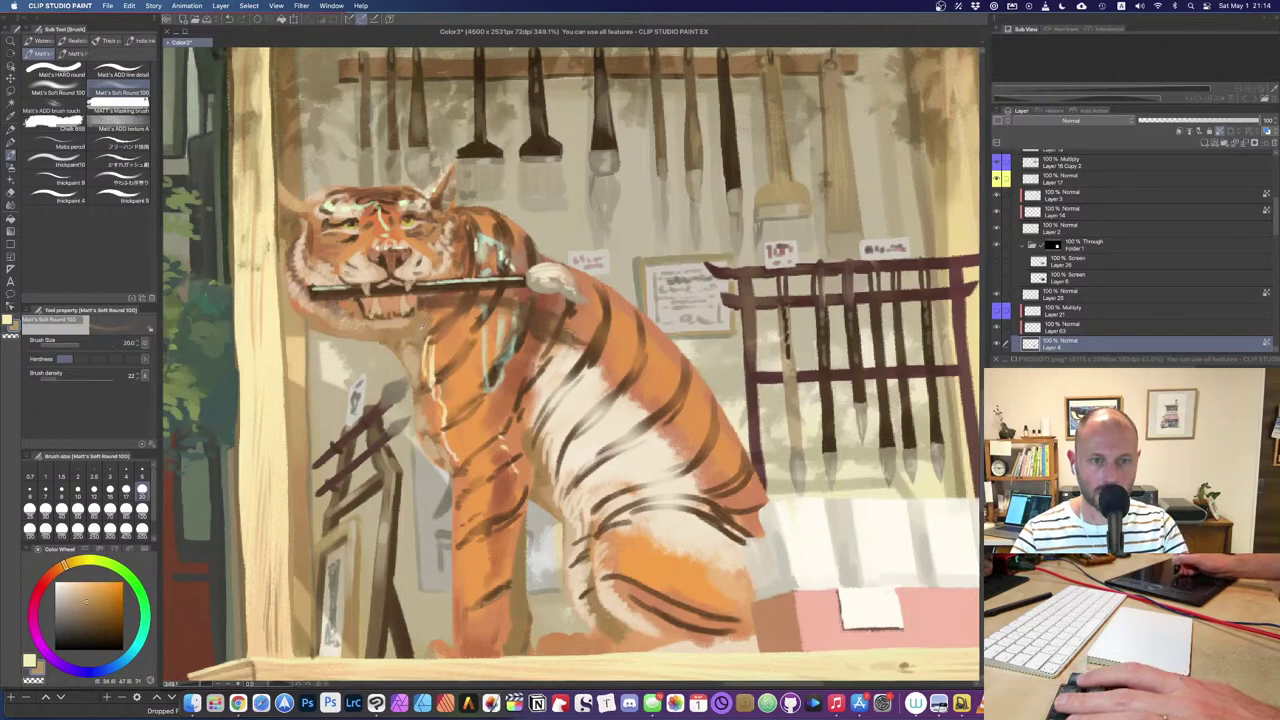
{"action": "left_click", "coordinate": [462, 338], "text": "alt"}
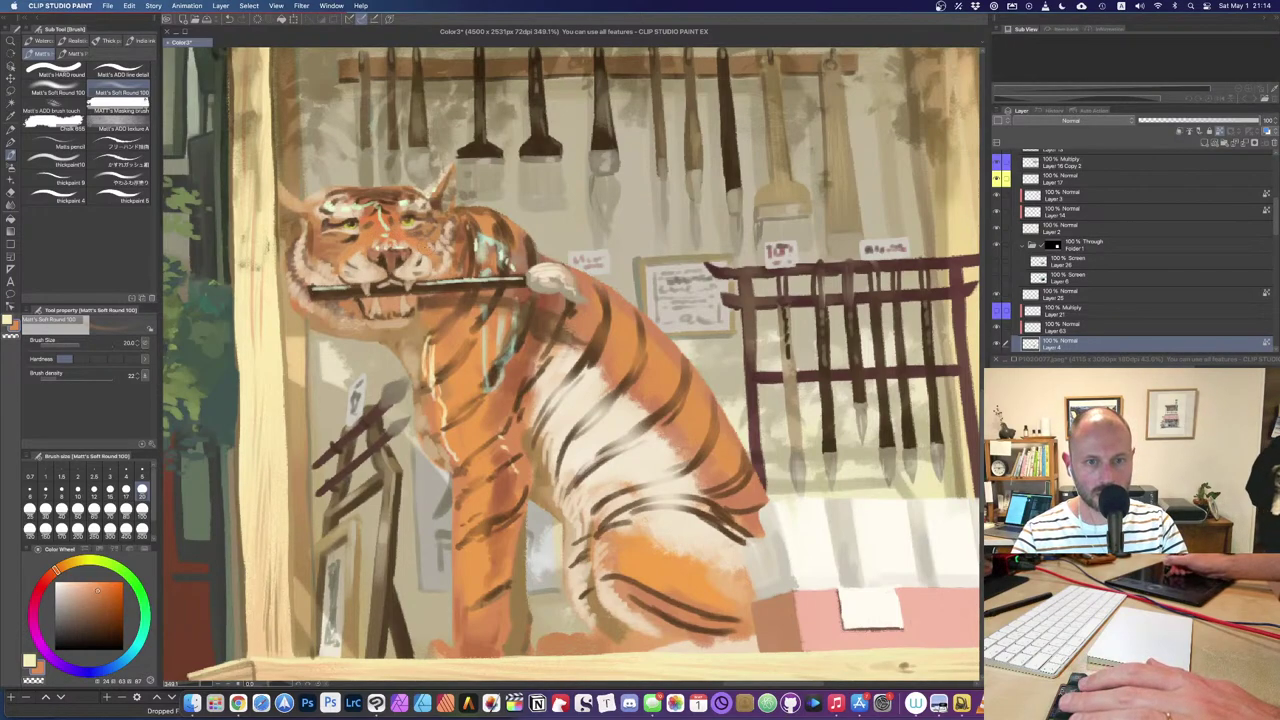
{"action": "left_click", "coordinate": [322, 266], "text": "alt"}
{"action": "left_click_drag", "start_coordinate": [310, 250], "coordinate": [325, 266]}
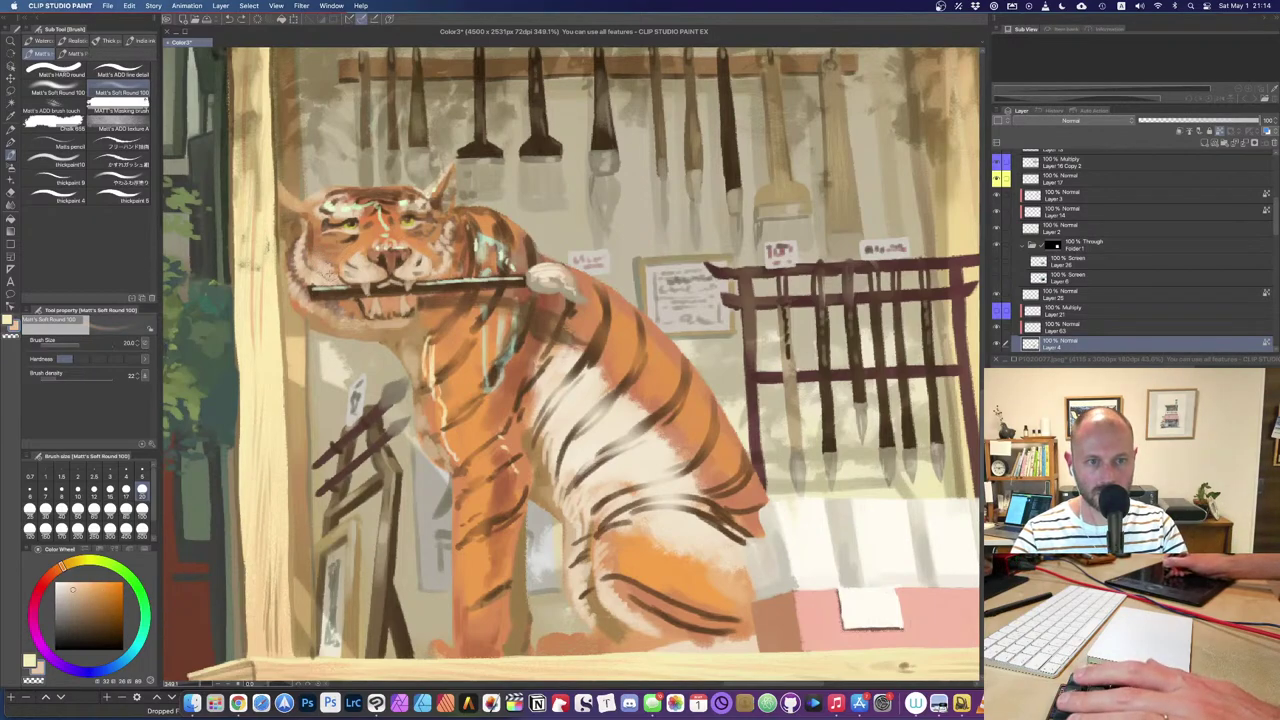
{"action": "left_click", "coordinate": [299, 302], "text": "alt"}
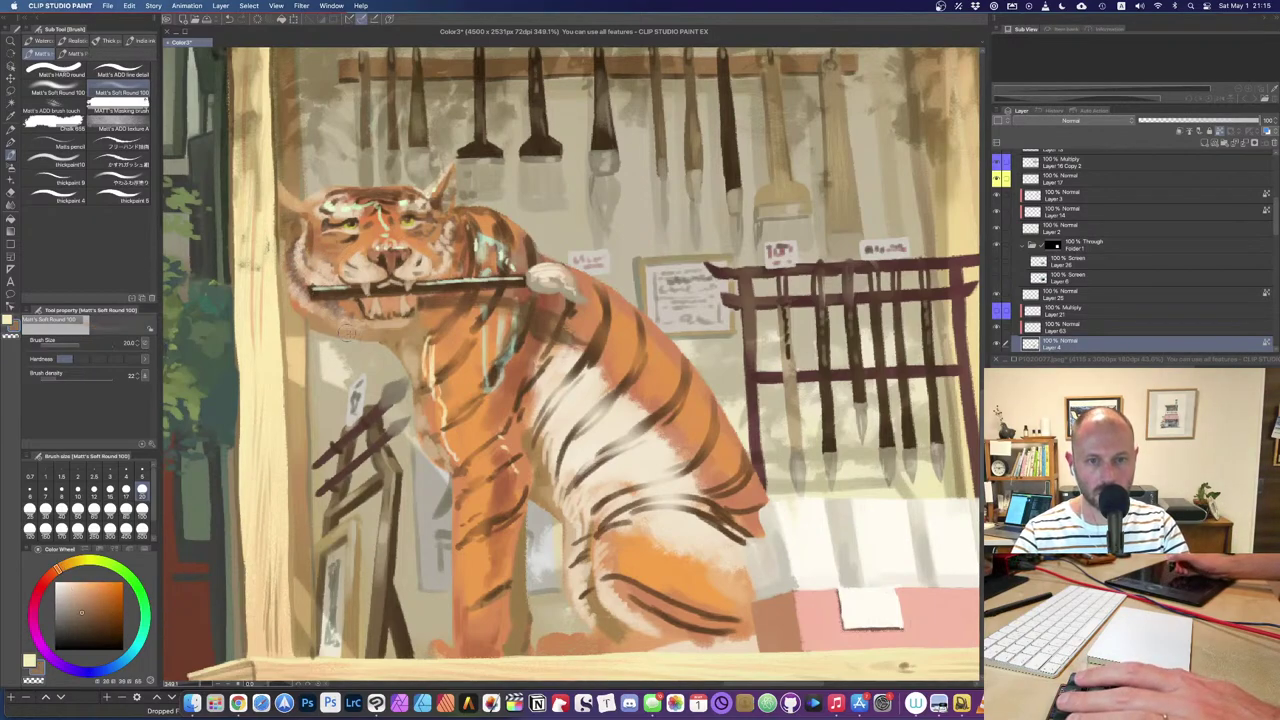
{"action": "left_click", "coordinate": [339, 323], "text": "alt"}
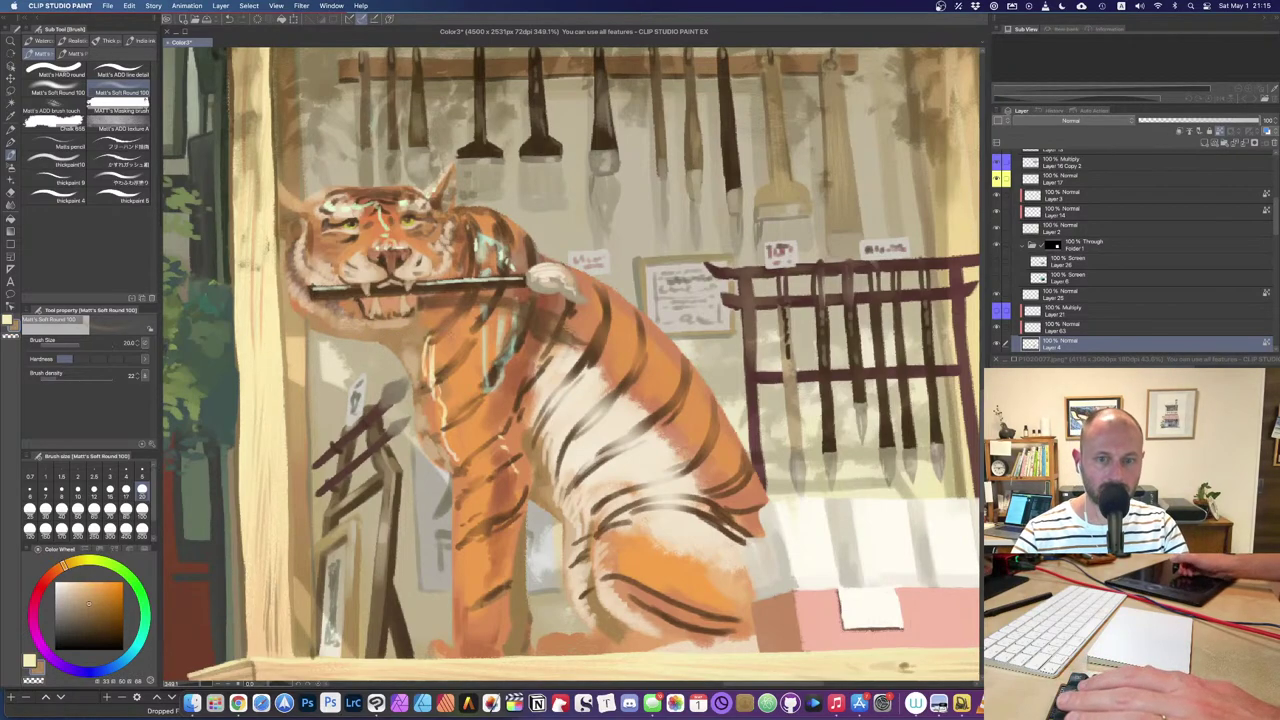
Step: Try lightening the edge of the tiger's belly behind the foreleg with a sampled pale cream
{"action": "left_click_drag", "start_coordinate": [520, 371], "coordinate": [466, 296]}
{"action": "left_click", "coordinate": [521, 383], "text": "alt"}
{"action": "left_click", "coordinate": [521, 383], "text": "alt"}
{"action": "left_click", "coordinate": [520, 383], "text": "alt"}
{"action": "left_click", "coordinate": [520, 383], "text": "alt"}
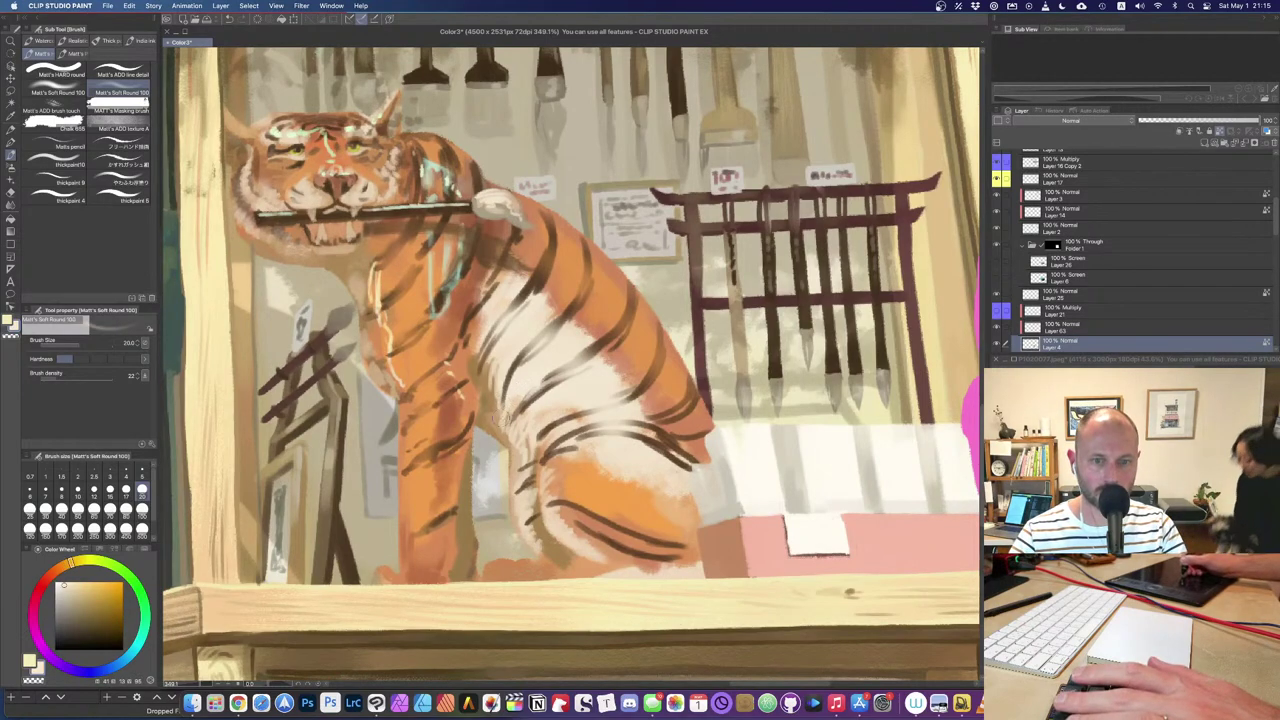
{"action": "left_click_drag", "start_coordinate": [502, 404], "coordinate": [518, 437]}
{"action": "key", "text": "super+z"}
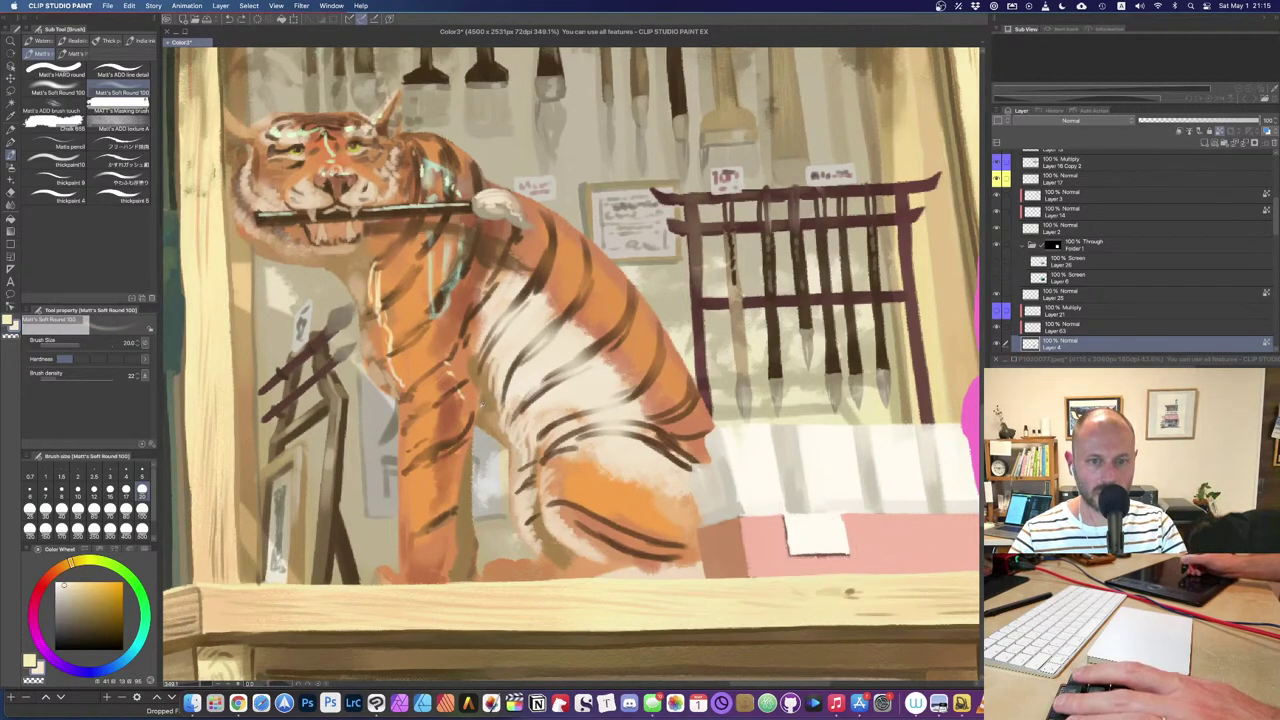
Step: Blend the stripes on the tiger's upper foreleg and shoulder with sampled oranges, enlarging Matt's Soft Round 100 to 30
{"action": "left_click", "coordinate": [462, 404], "text": "alt"}
{"action": "left_click_drag", "start_coordinate": [457, 398], "coordinate": [464, 410]}
{"action": "left_click", "coordinate": [440, 388], "text": "alt"}
{"action": "left_click", "coordinate": [430, 384], "text": "alt"}
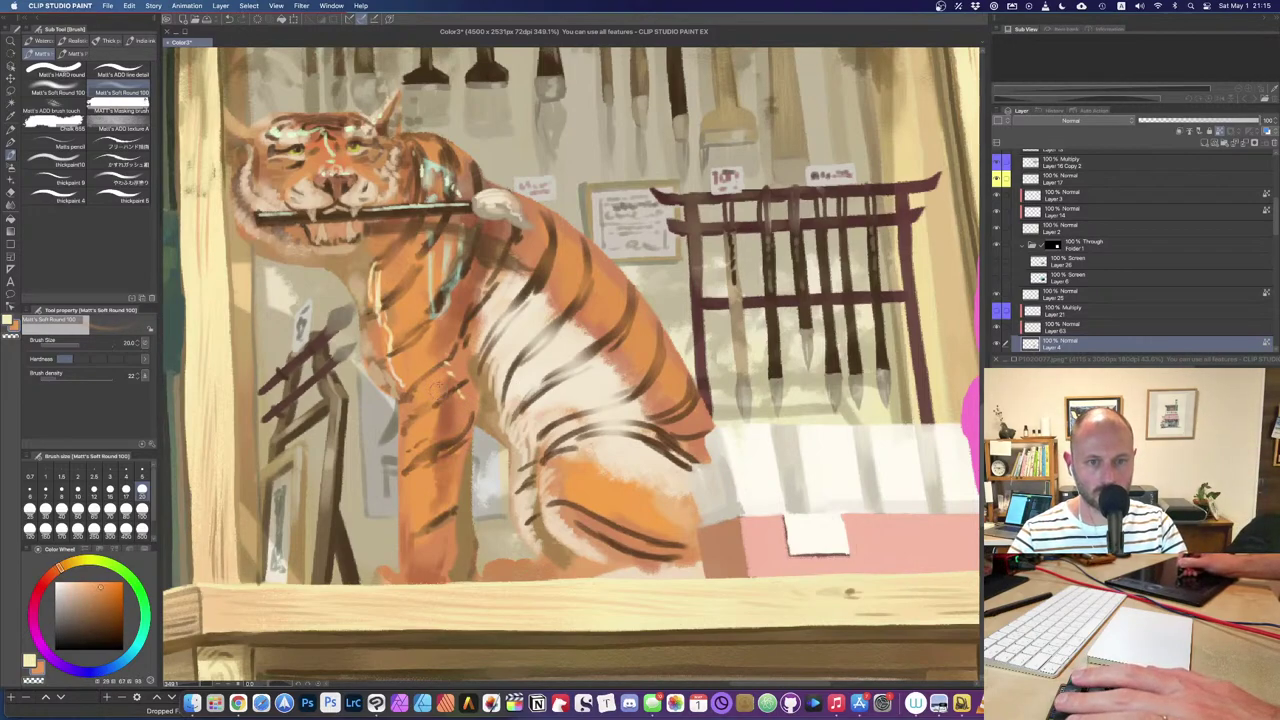
{"action": "left_click", "coordinate": [448, 326], "text": "alt"}
{"action": "key", "text": "bracketright"}
{"action": "key", "text": "bracketright"}
{"action": "left_click_drag", "start_coordinate": [450, 319], "coordinate": [446, 327]}
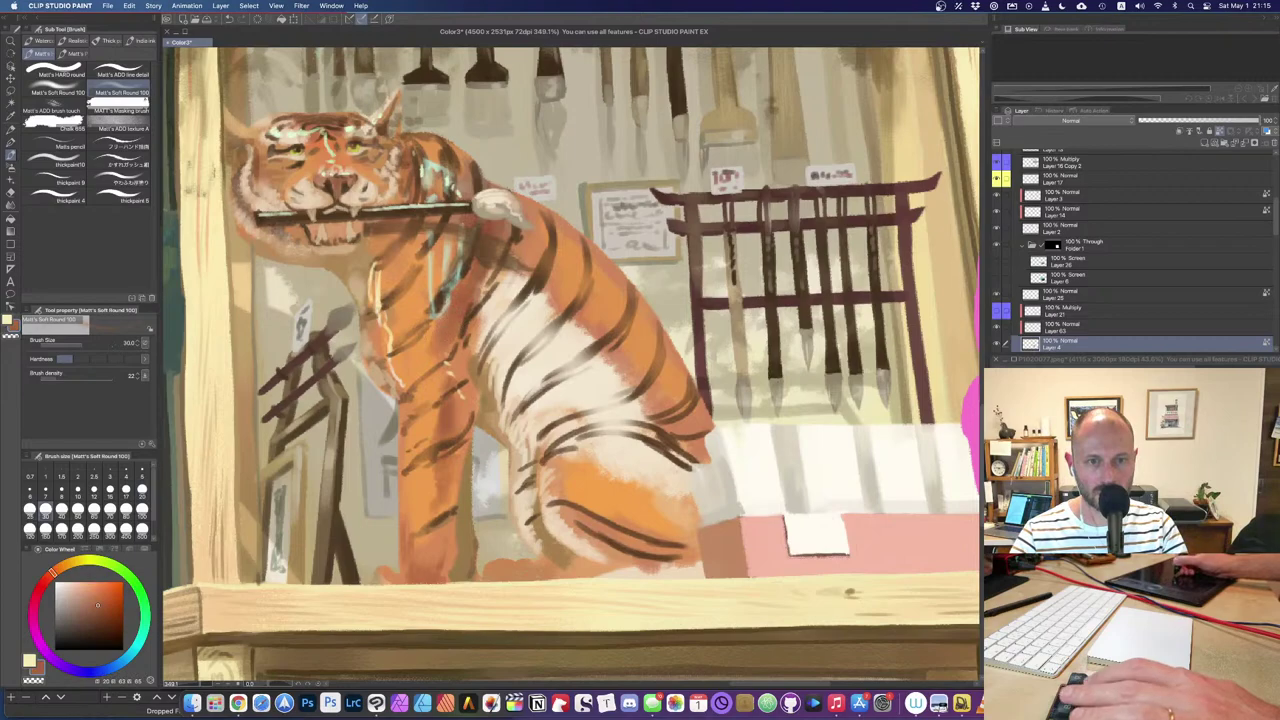
{"action": "left_click", "coordinate": [432, 351], "text": "alt"}
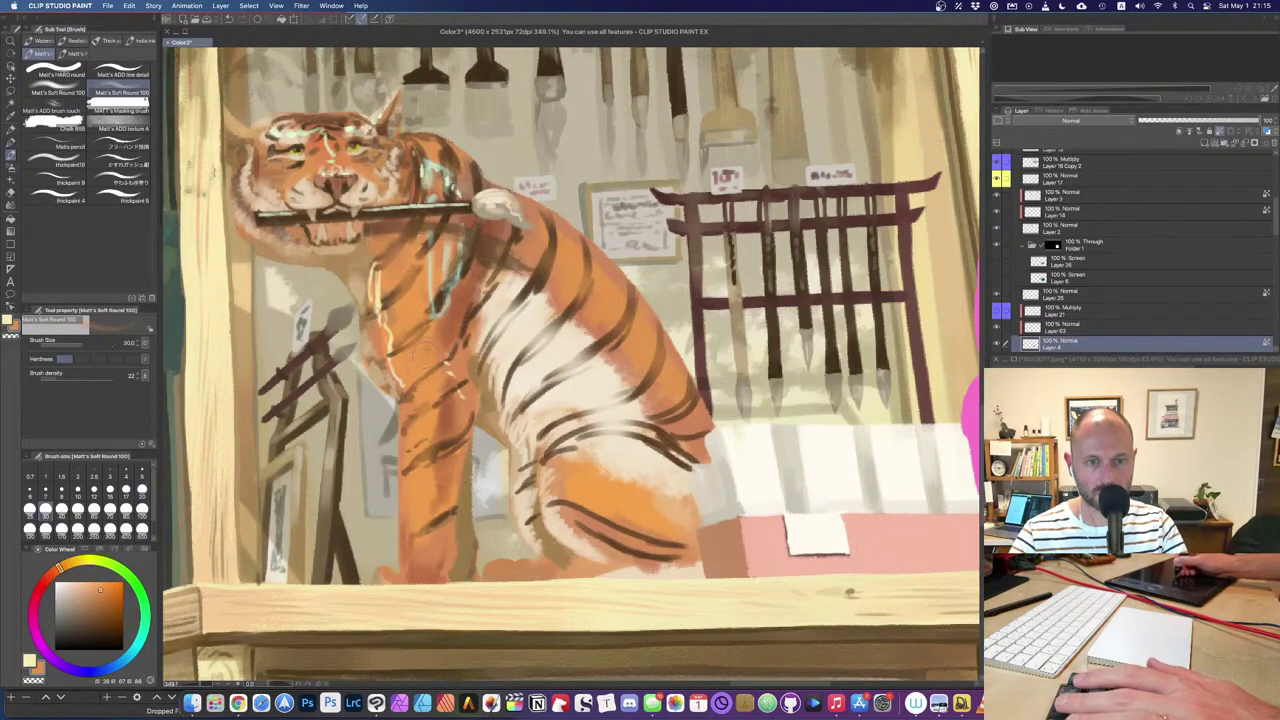
Step: Blend the white and orange fur on the tiger's thigh with sampled tones, using Matt's Soft Round 100 at size 50
{"action": "left_click_drag", "start_coordinate": [531, 424], "coordinate": [498, 360]}
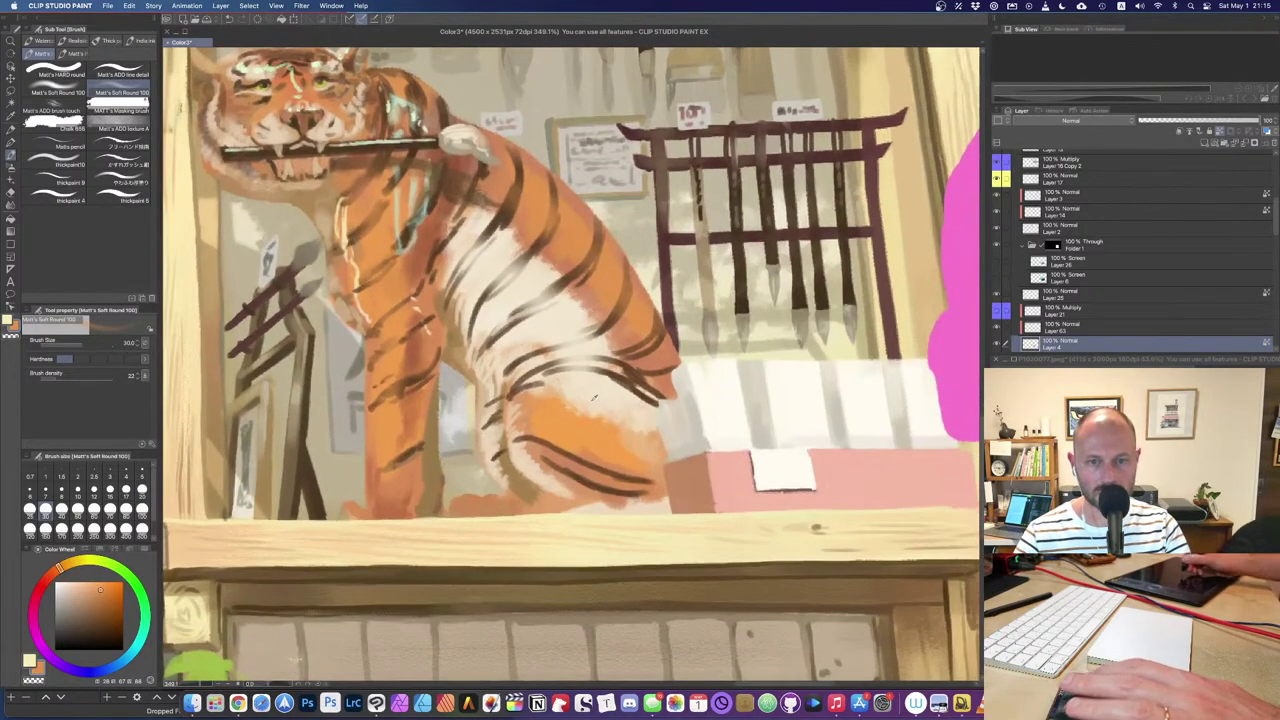
{"action": "left_click", "coordinate": [588, 392], "text": "alt"}
{"action": "key", "text": "bracketright"}
{"action": "key", "text": "bracketright"}
{"action": "left_click_drag", "start_coordinate": [556, 400], "coordinate": [608, 420]}
{"action": "left_click", "coordinate": [569, 410], "text": "alt"}
{"action": "left_click", "coordinate": [566, 406], "text": "alt"}
{"action": "left_click_drag", "start_coordinate": [568, 408], "coordinate": [640, 430]}
Step: Repaint the underside of the tiger's haunch with sampled orange and cream, using the thickpaint10 brush reduced to 70
{"action": "left_click", "coordinate": [577, 491], "text": "alt"}
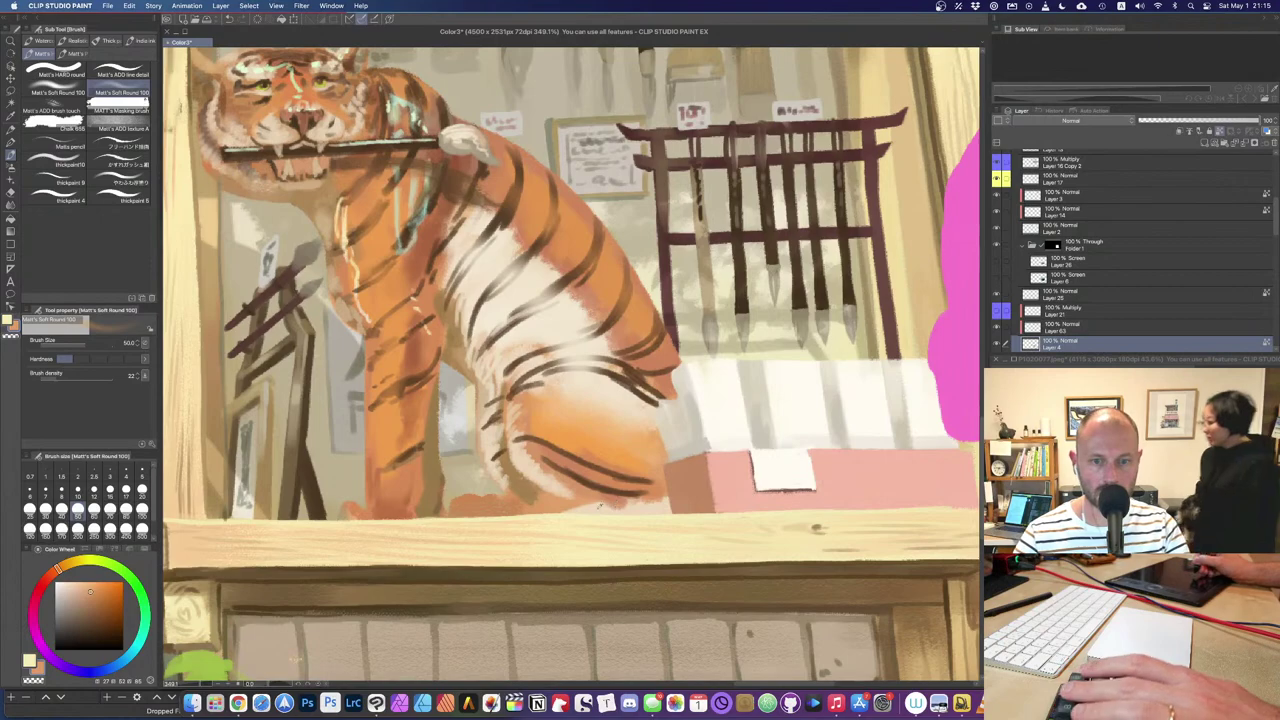
{"action": "left_click", "coordinate": [58, 163]}
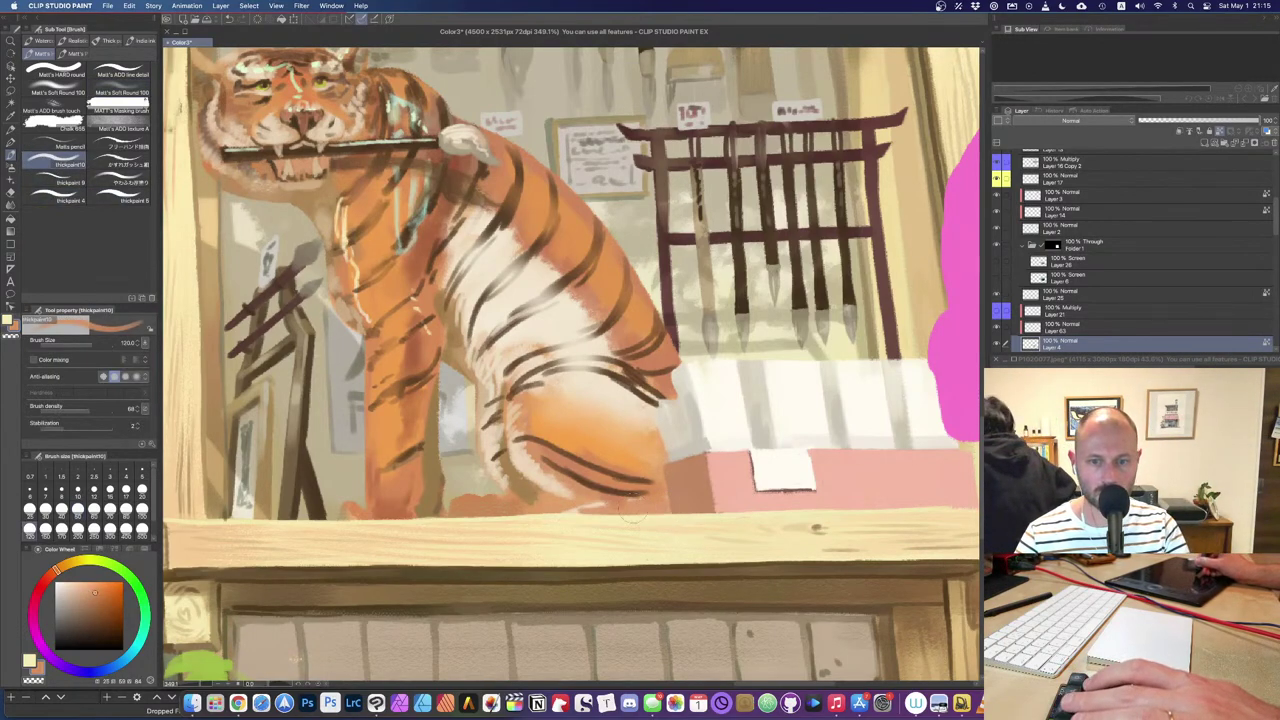
{"action": "left_click", "coordinate": [577, 508], "text": "alt"}
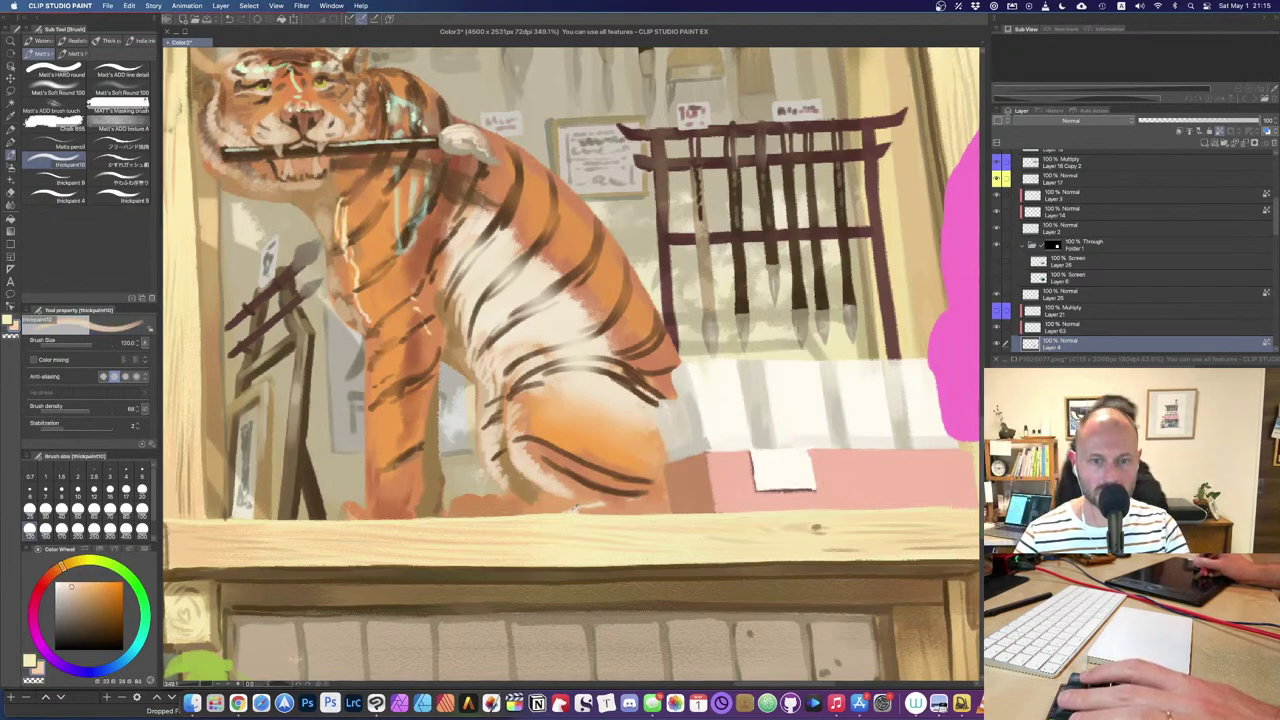
{"action": "left_click", "coordinate": [573, 513], "text": "alt"}
{"action": "key", "text": "bracketleft"}
{"action": "key", "text": "bracketleft"}
{"action": "key", "text": "bracketleft"}
{"action": "mouse_move", "coordinate": [571, 513]}
{"action": "left_mouse_down"}
{"action": "mouse_move", "coordinate": [630, 499]}
{"action": "mouse_move", "coordinate": [662, 510]}
{"action": "mouse_move", "coordinate": [628, 497]}
{"action": "mouse_move", "coordinate": [664, 492]}
{"action": "left_mouse_up"}
Step: Paint a long dark brown stripe across the upper part of the tiger's thigh with thickpaint10 at size 70
{"action": "left_click", "coordinate": [622, 491], "text": "alt"}
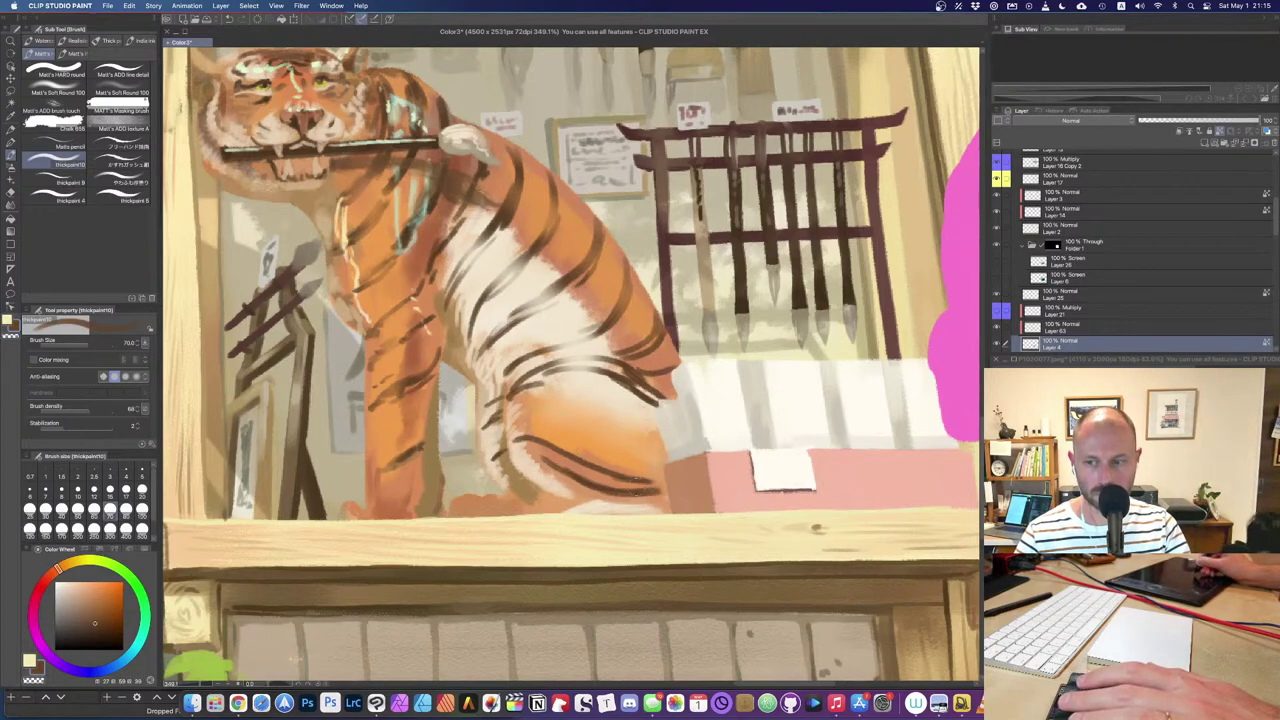
{"action": "key", "text": "bracketleft"}
{"action": "key", "text": "bracketleft"}
{"action": "key", "text": "bracketright"}
{"action": "key", "text": "bracketright"}
{"action": "mouse_move", "coordinate": [525, 406]}
{"action": "left_mouse_down"}
{"action": "mouse_move", "coordinate": [614, 406]}
{"action": "mouse_move", "coordinate": [586, 404]}
{"action": "mouse_move", "coordinate": [656, 439]}
{"action": "left_mouse_up"}
{"action": "left_click_drag", "start_coordinate": [605, 405], "coordinate": [664, 448]}
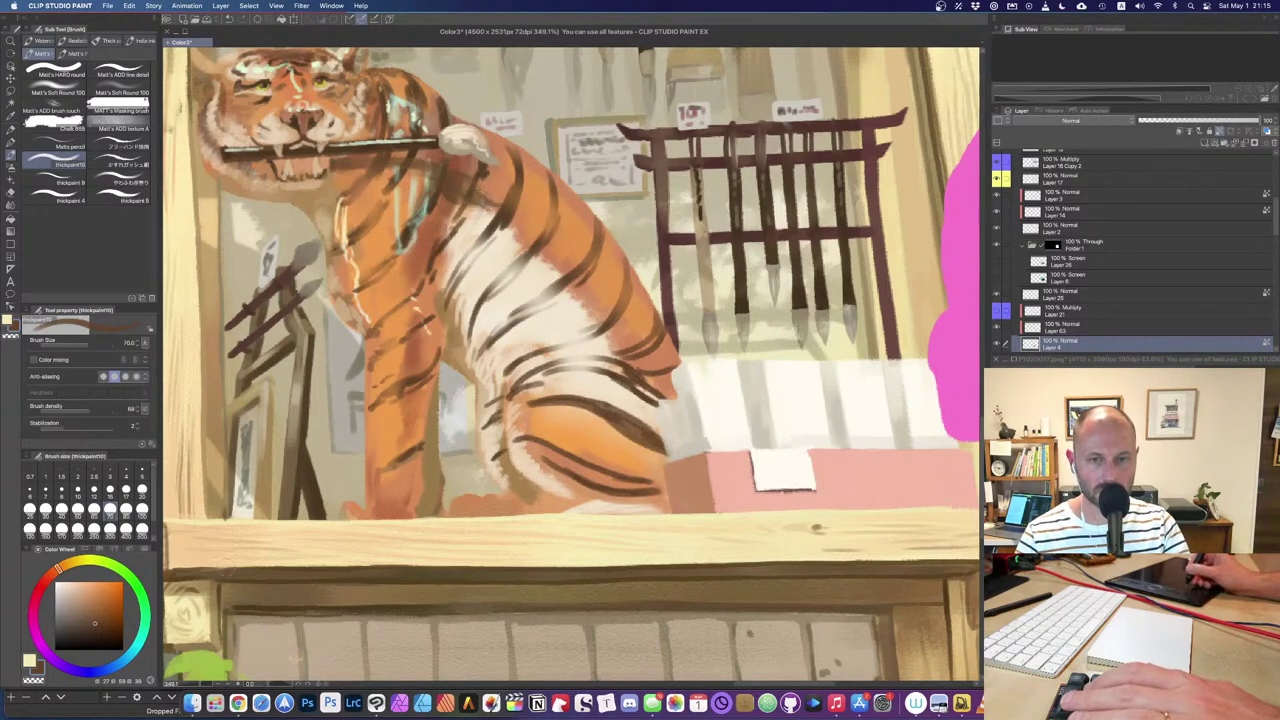
Step: Undo the cream stroke along the new thigh stripe and rework its rear end in sampled dark brown with thickpaint10 at 60
{"action": "left_click", "coordinate": [608, 390], "text": "alt"}
{"action": "left_click_drag", "start_coordinate": [614, 407], "coordinate": [664, 442]}
{"action": "key", "text": "super+z"}
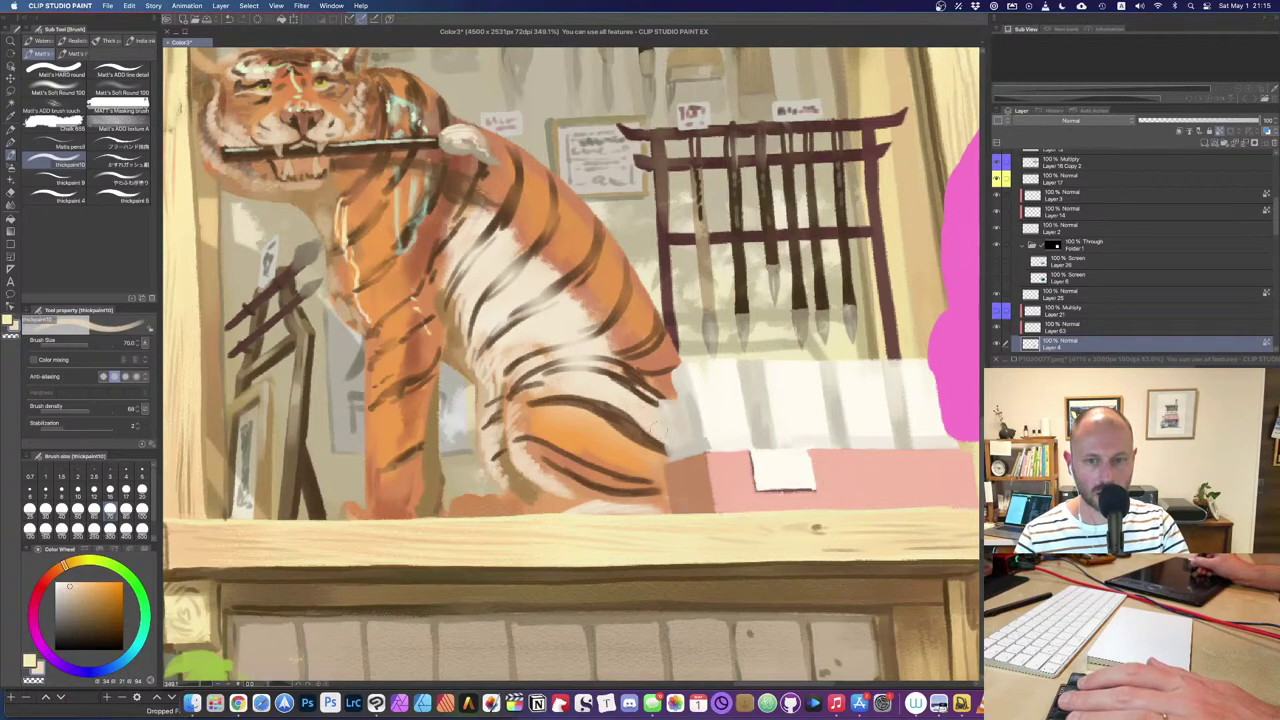
{"action": "left_click", "coordinate": [636, 396], "text": "alt"}
{"action": "left_click", "coordinate": [637, 393], "text": "alt"}
{"action": "key", "text": "["}
{"action": "left_click_drag", "start_coordinate": [618, 425], "coordinate": [661, 449]}
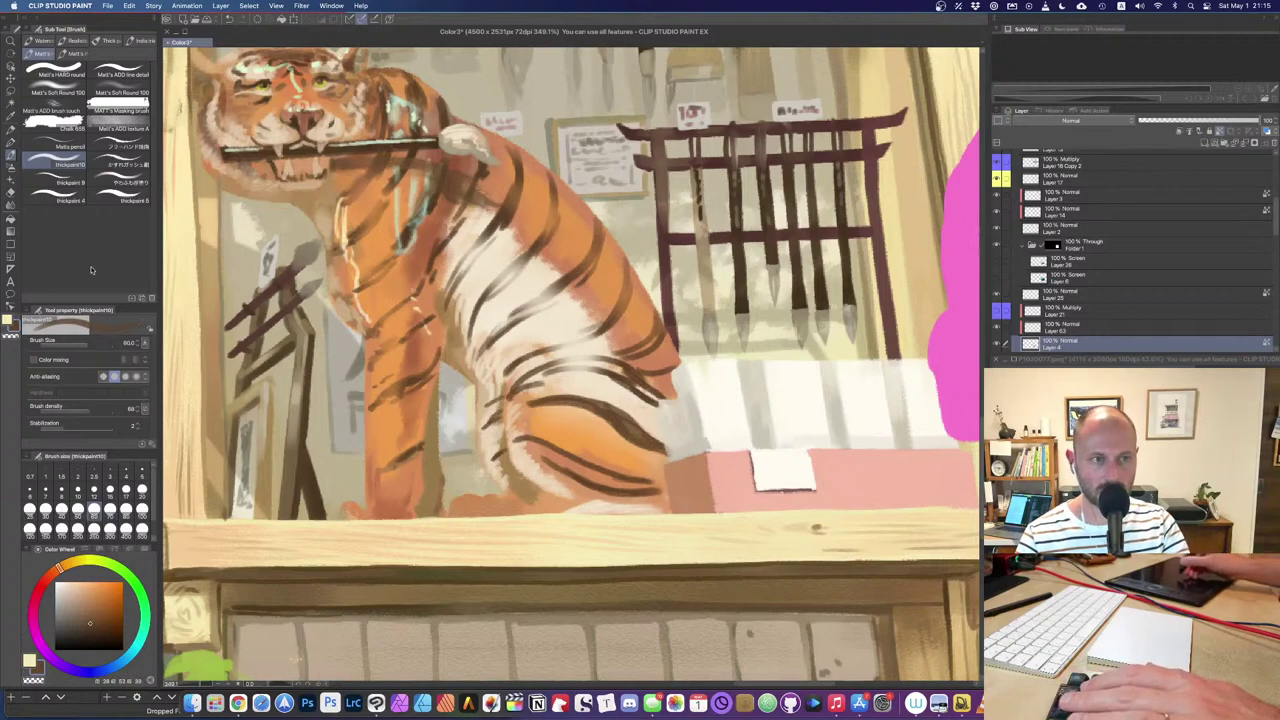
Step: Undo the soft cream tint over the thigh stripe and tint the area with sampled orange, using Matt's Soft Round 100 at size 50
{"action": "left_click", "coordinate": [121, 92]}
{"action": "left_click", "coordinate": [589, 385], "text": "alt"}
{"action": "left_click", "coordinate": [602, 402], "text": "alt"}
{"action": "left_click", "coordinate": [602, 381], "text": "alt"}
{"action": "mouse_move", "coordinate": [591, 411]}
{"action": "left_mouse_down"}
{"action": "mouse_move", "coordinate": [622, 428]}
{"action": "mouse_move", "coordinate": [606, 436]}
{"action": "left_mouse_up"}
{"action": "key", "text": "super+z"}
{"action": "key", "text": "super+z"}
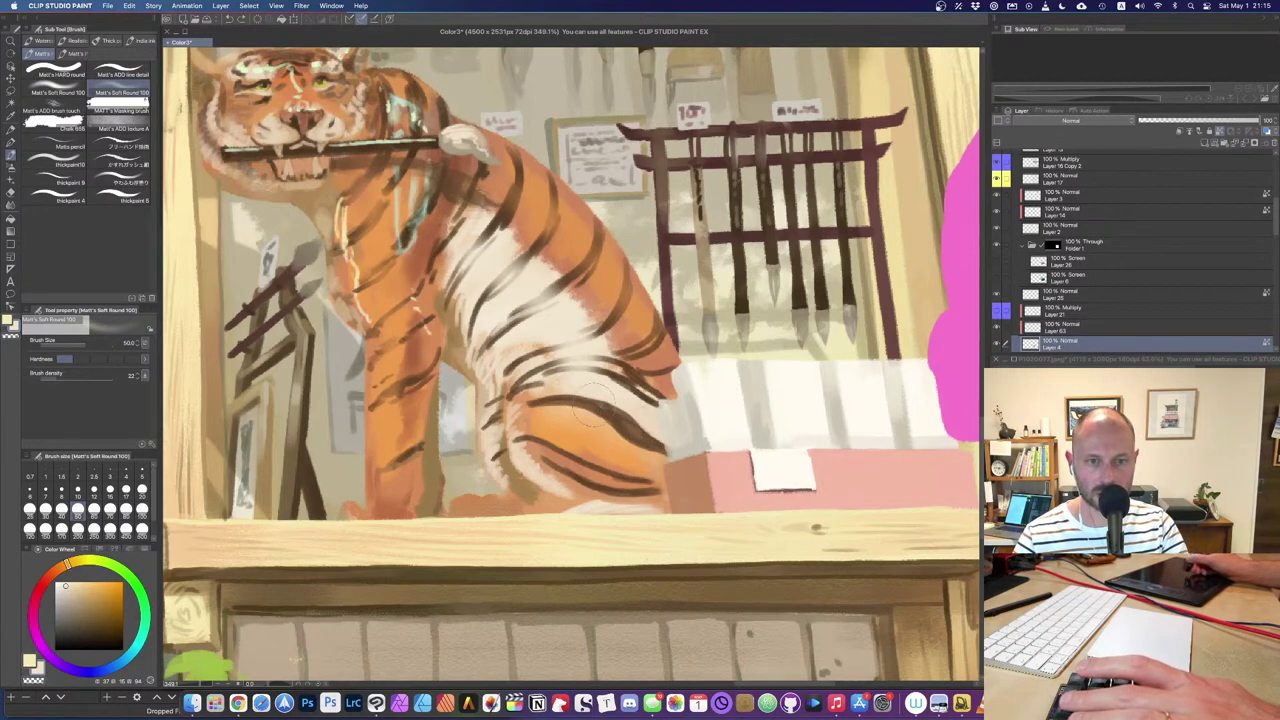
{"action": "left_click", "coordinate": [576, 230], "text": "alt"}
{"action": "left_click_drag", "start_coordinate": [572, 404], "coordinate": [620, 445]}
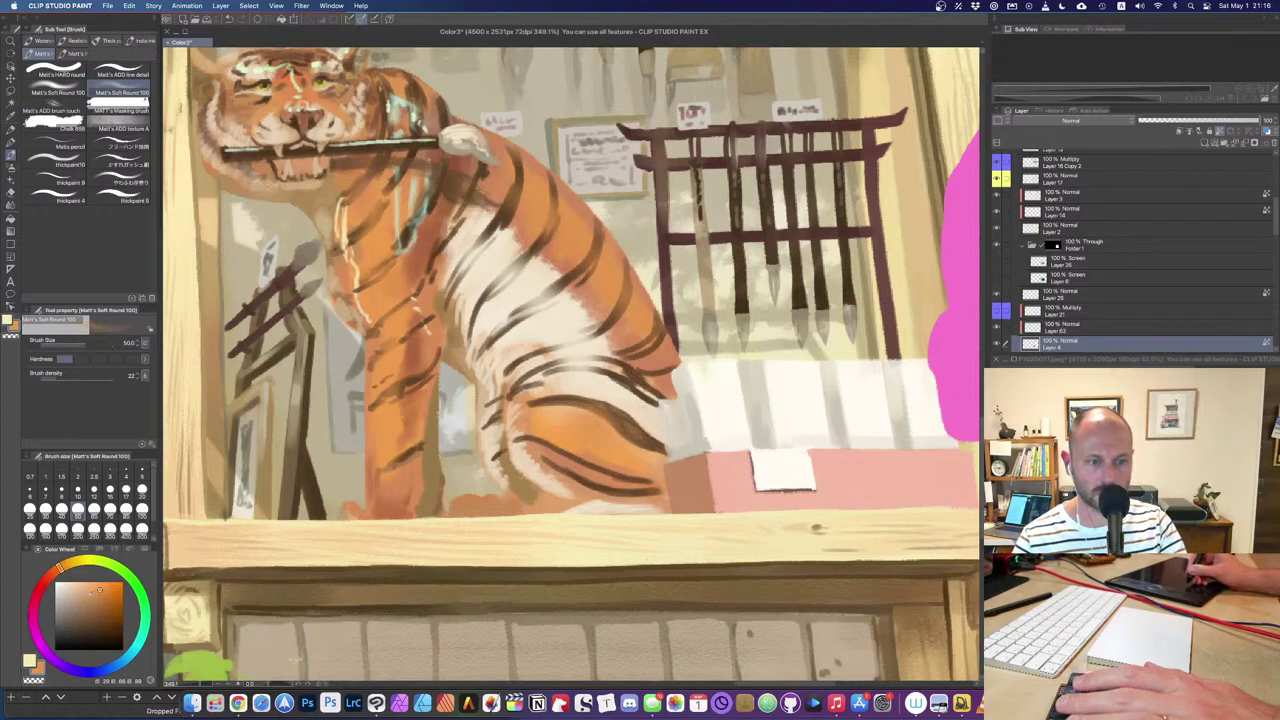
Step: Tint the tiger's thigh in yellow-orange with Matt's Soft Round 100, undo the last two strokes, and reduce the brush size to 40
{"action": "left_click_drag", "start_coordinate": [64, 569], "coordinate": [74, 573]}
{"action": "left_click", "coordinate": [99, 587]}
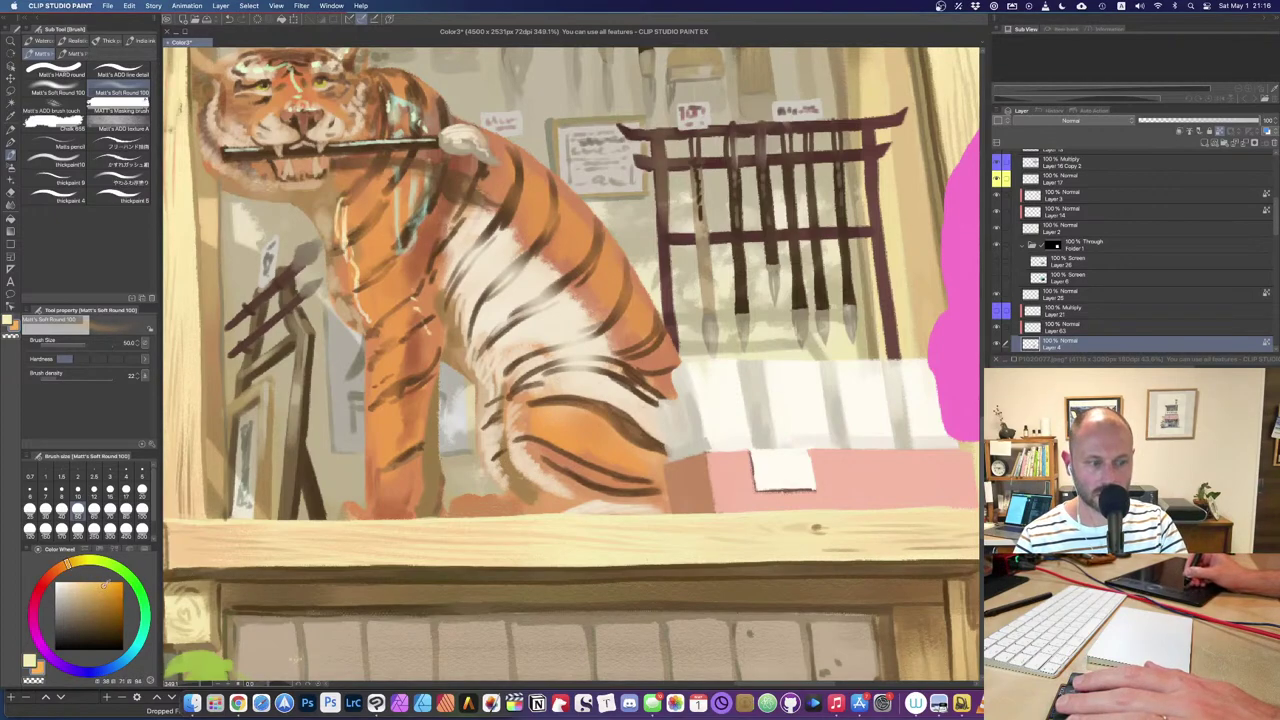
{"action": "mouse_move", "coordinate": [574, 400]}
{"action": "left_mouse_down"}
{"action": "mouse_move", "coordinate": [632, 448]}
{"action": "mouse_move", "coordinate": [549, 387]}
{"action": "mouse_move", "coordinate": [581, 429]}
{"action": "mouse_move", "coordinate": [648, 442]}
{"action": "left_mouse_up"}
{"action": "key", "text": "super+z"}
{"action": "key", "text": "super+z"}
{"action": "key", "text": "["}
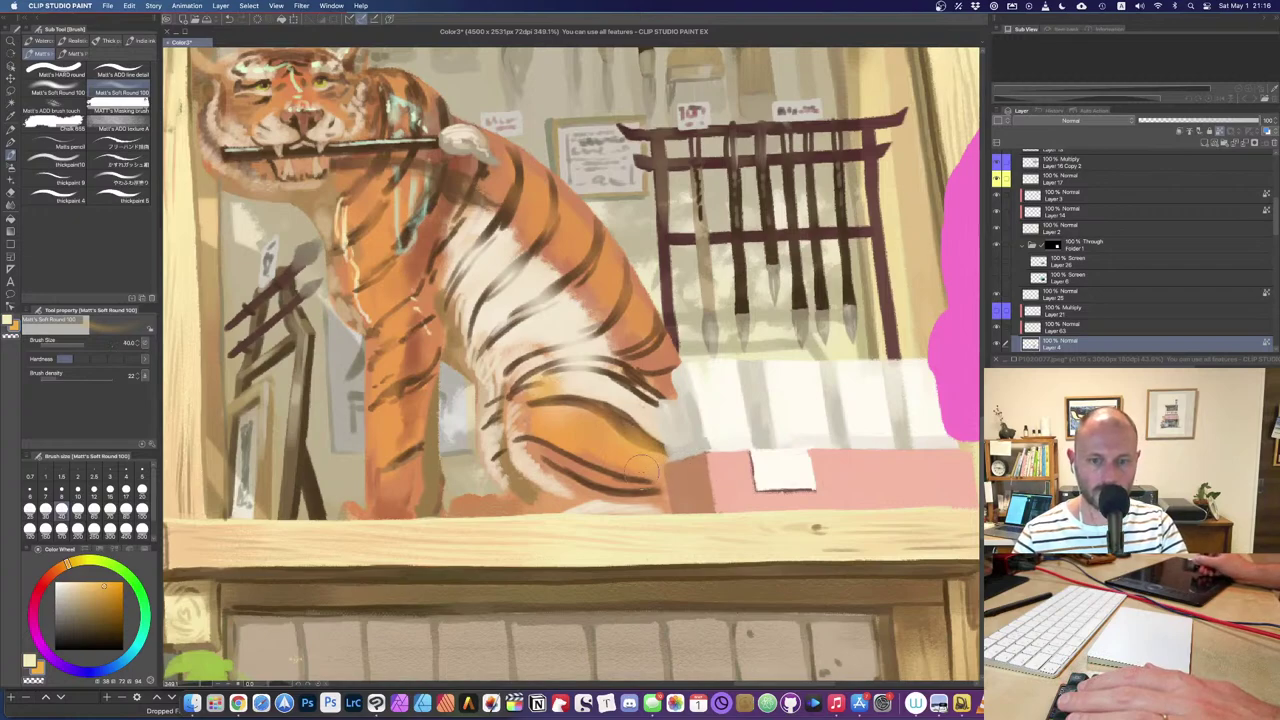
Step: Tint the rear of the thigh in olive yellow and orange at size 40, and undo the last stroke
{"action": "left_click_drag", "start_coordinate": [93, 602], "coordinate": [122, 608]}
{"action": "left_click_drag", "start_coordinate": [69, 564], "coordinate": [81, 561]}
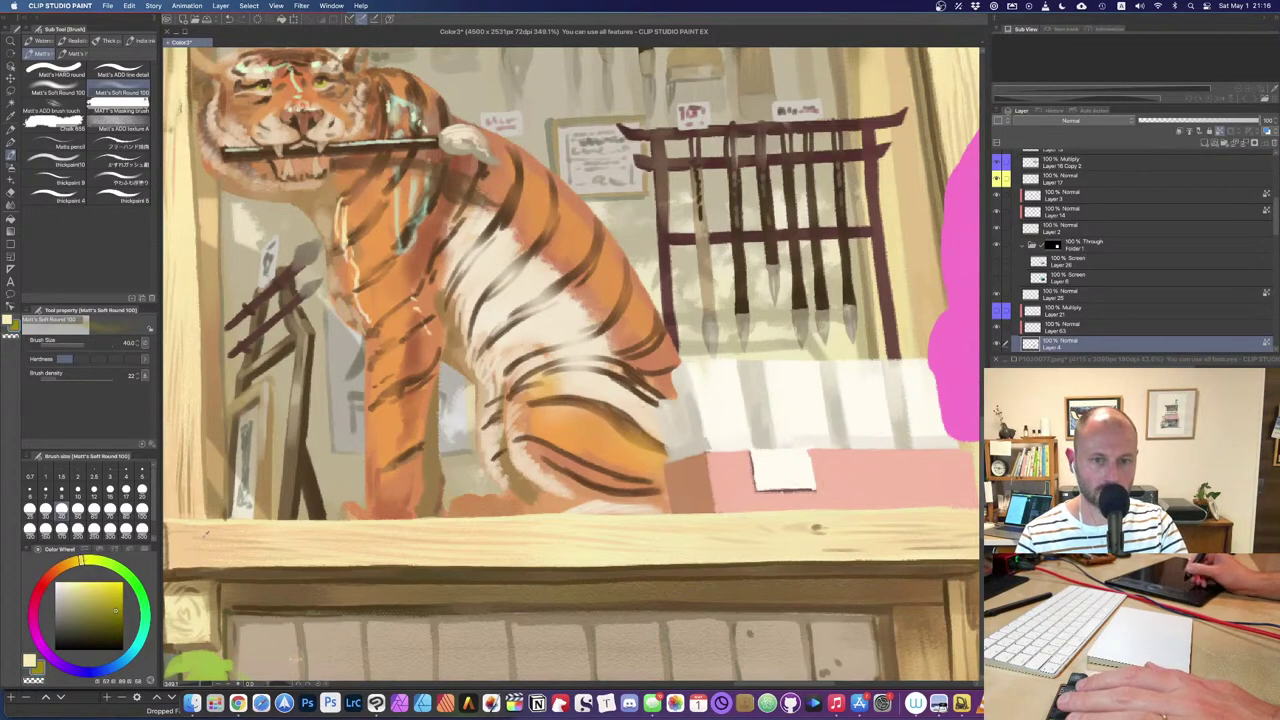
{"action": "left_click", "coordinate": [63, 566]}
{"action": "left_click", "coordinate": [100, 587]}
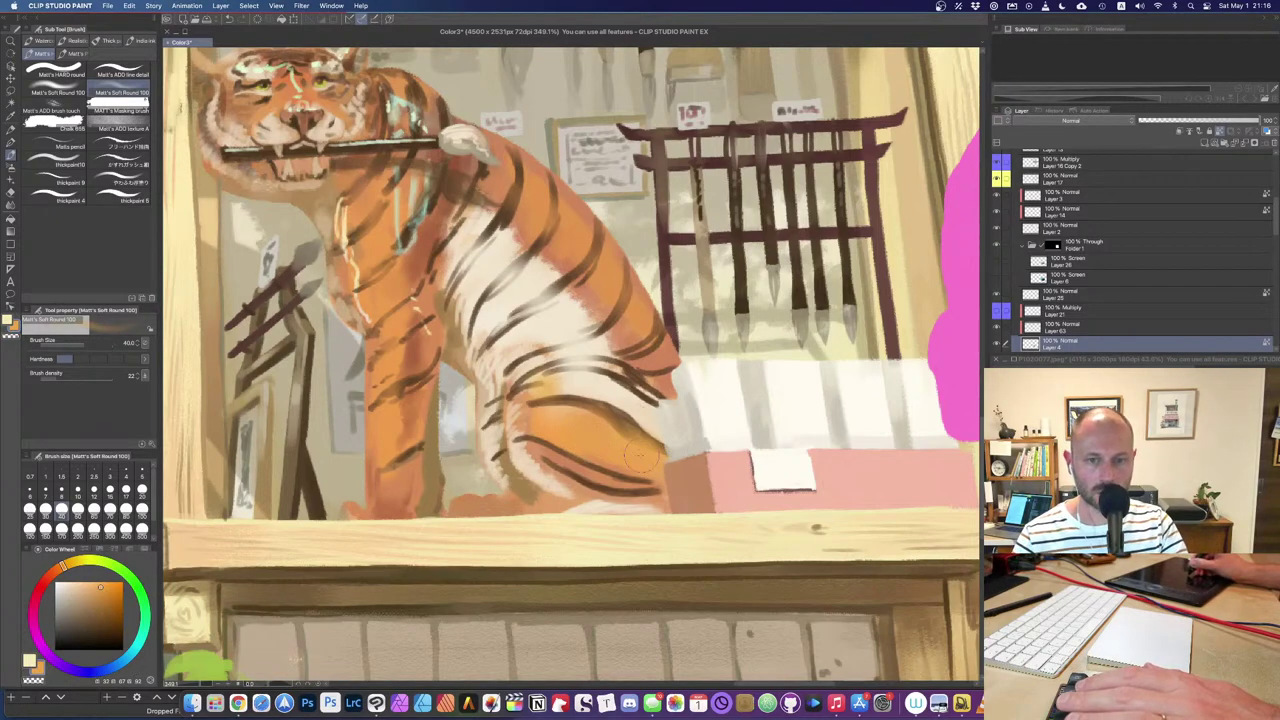
{"action": "key", "text": "super+z"}
{"action": "scroll", "coordinate": [654, 466], "scroll_direction": "down", "scroll_amount": 3}
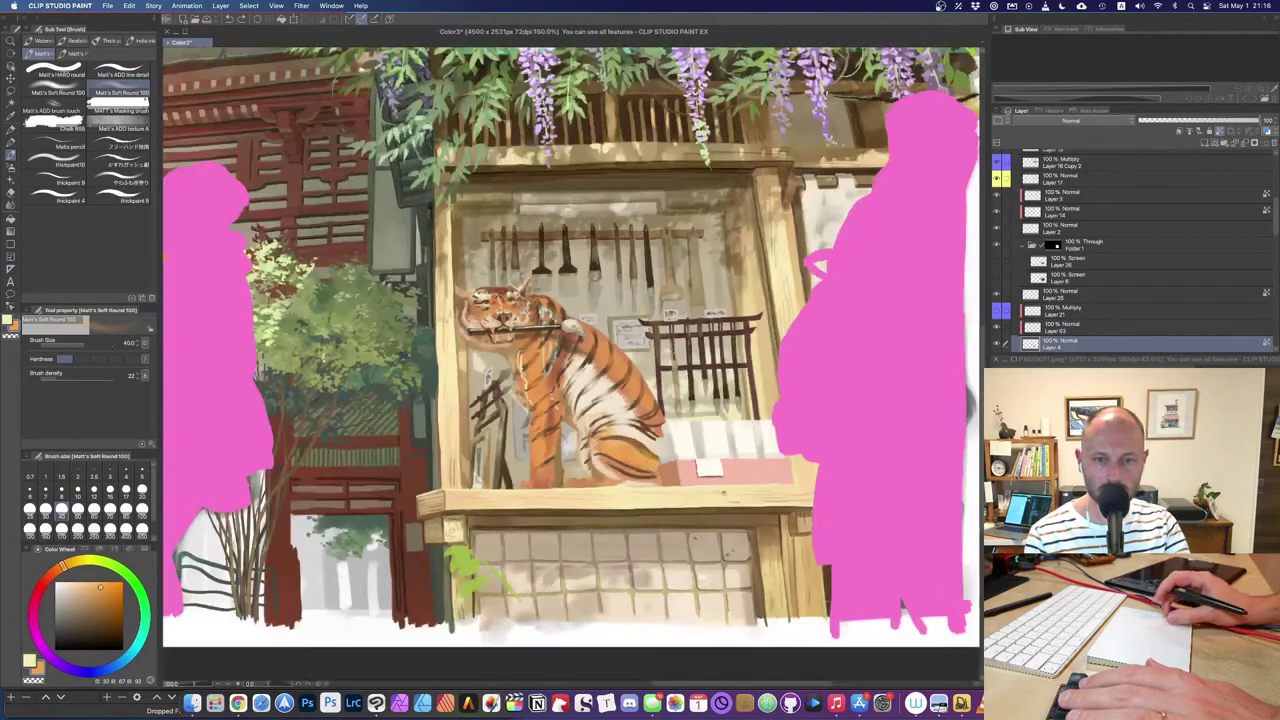
{"action": "scroll", "coordinate": [654, 466], "scroll_direction": "down", "scroll_amount": 3}
{"action": "scroll", "coordinate": [654, 466], "scroll_direction": "up", "scroll_amount": 5}
{"action": "key", "text": "super+plus"}
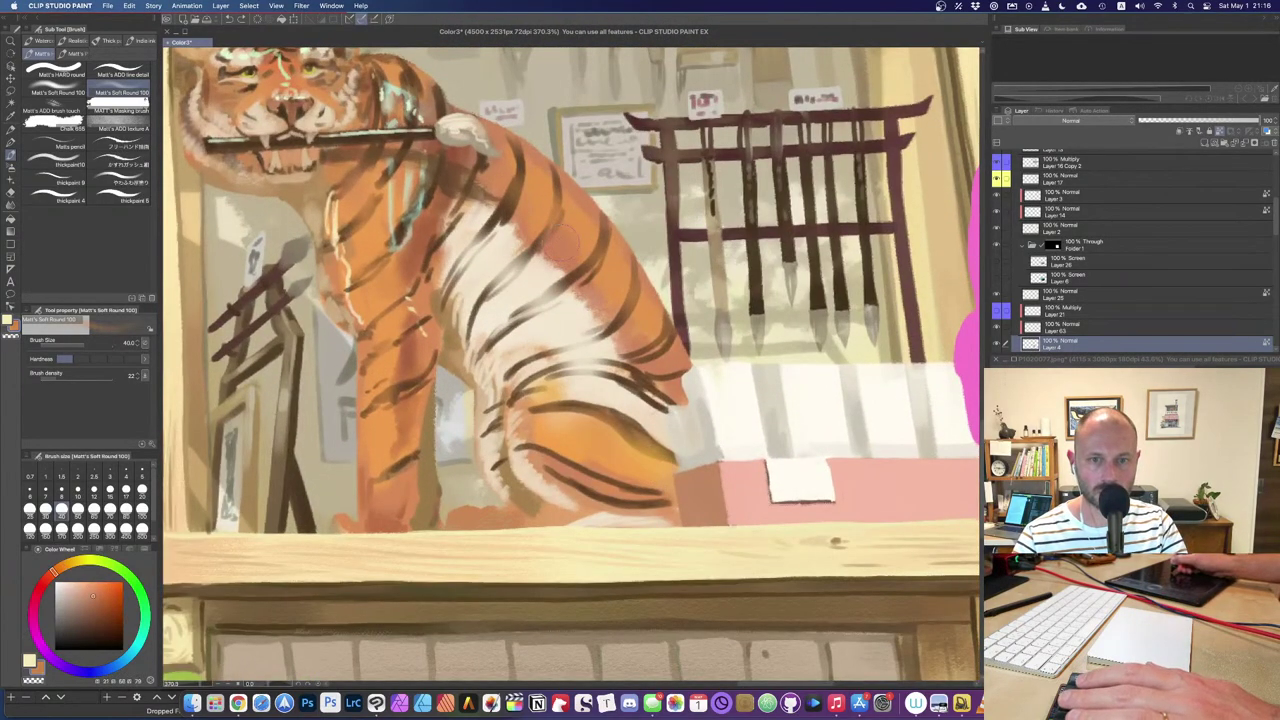
Step: Tint the orange fur on the tiger's back, and shade the hind foot area in sampled brown with Matt's Soft Round 100 at size 30
{"action": "left_click_drag", "start_coordinate": [514, 208], "coordinate": [536, 220]}
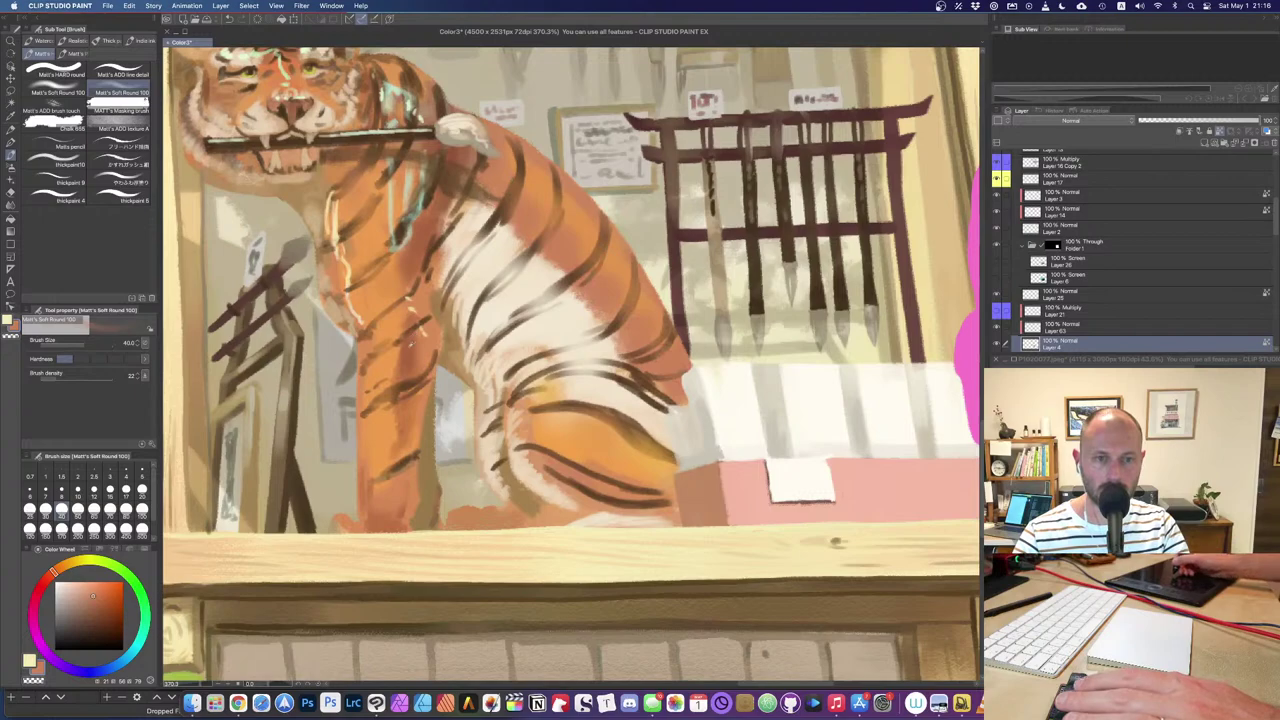
{"action": "left_click", "coordinate": [447, 350], "text": "alt"}
{"action": "key", "text": "["}
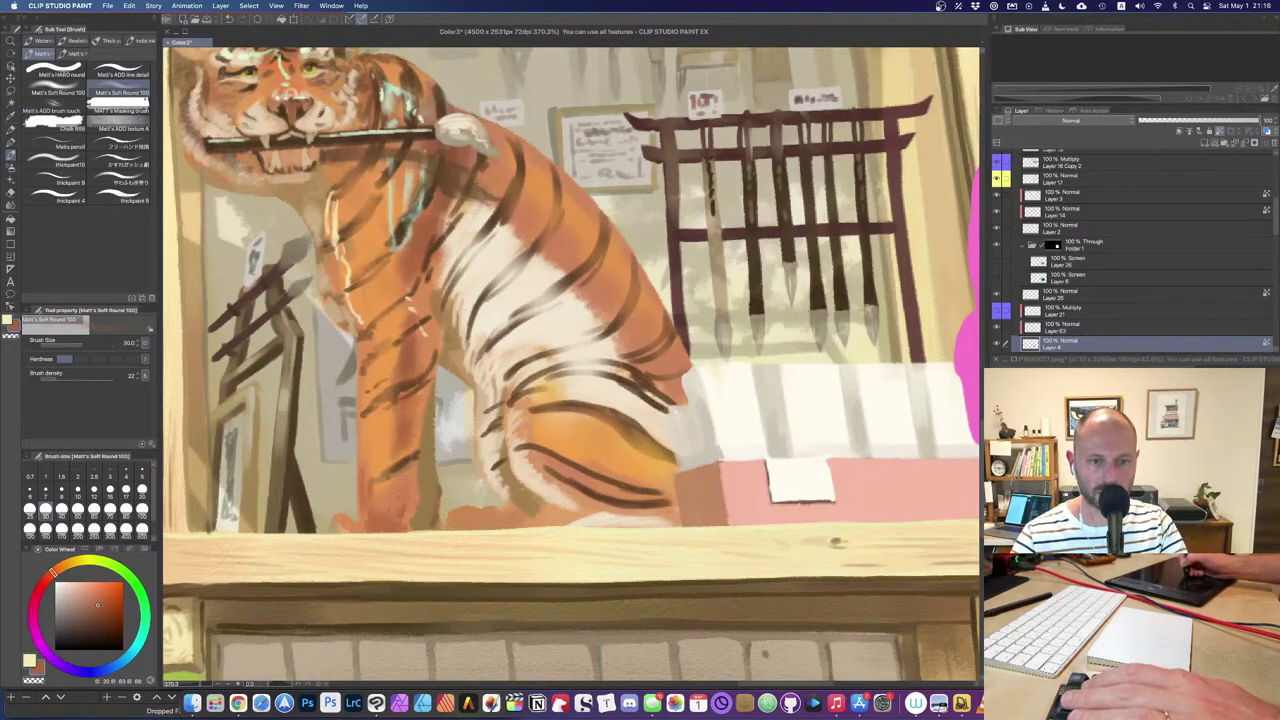
{"action": "left_click_drag", "start_coordinate": [506, 512], "coordinate": [530, 518]}
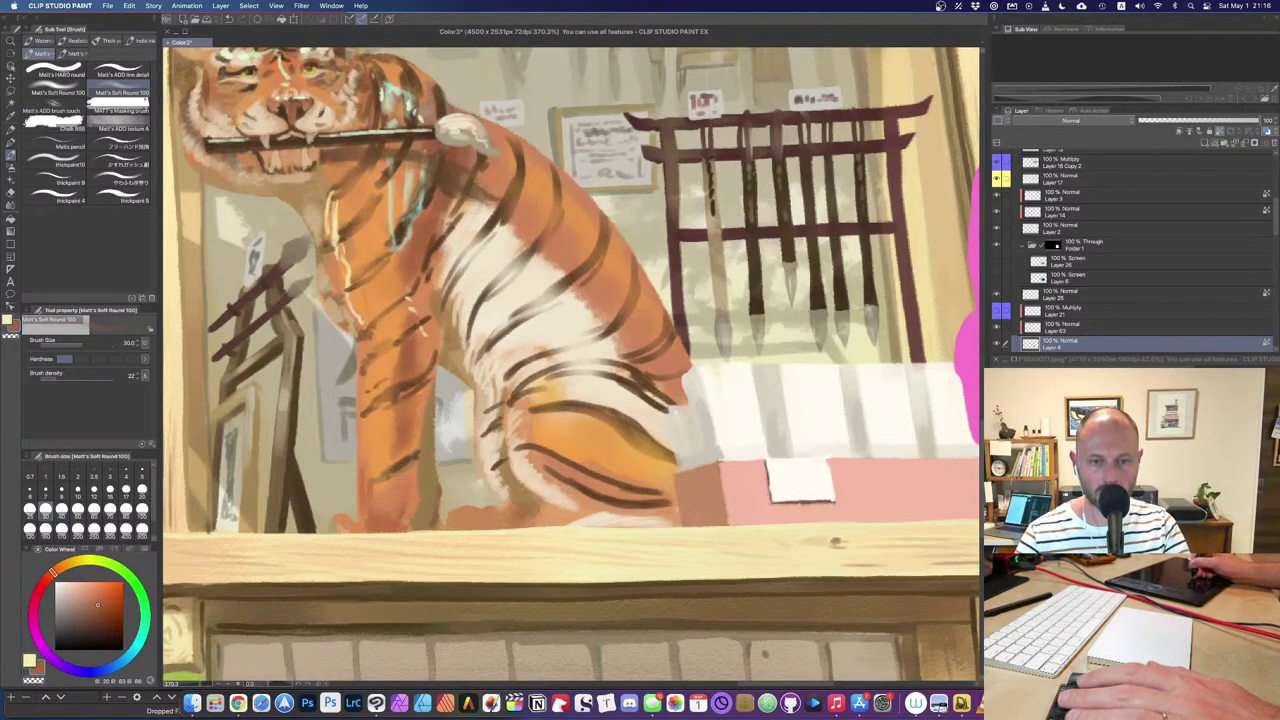
{"action": "left_click", "coordinate": [530, 500], "text": "alt"}
{"action": "left_click", "coordinate": [545, 480], "text": "alt"}
{"action": "left_click", "coordinate": [530, 500], "text": "alt"}
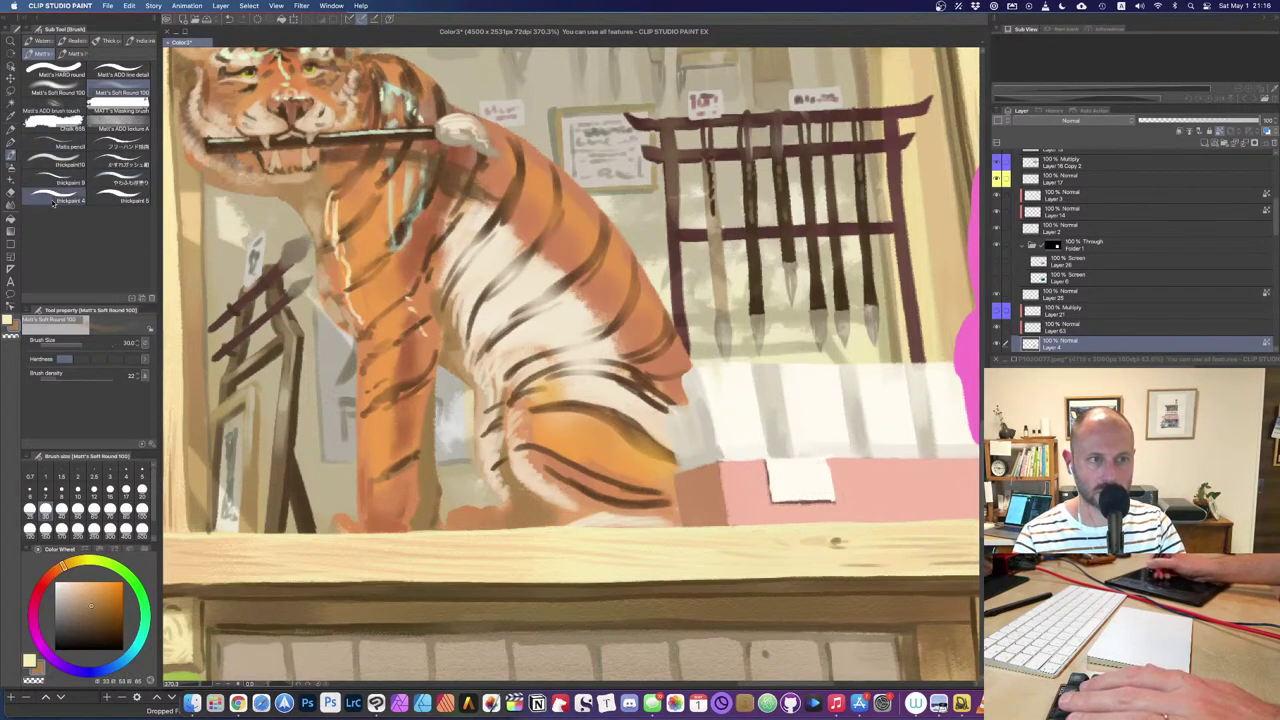
Step: Paint sampled cream and orange along the underside of the haunch with thickpaint10 at size 60, and undo the last two strokes
{"action": "left_click", "coordinate": [62, 163]}
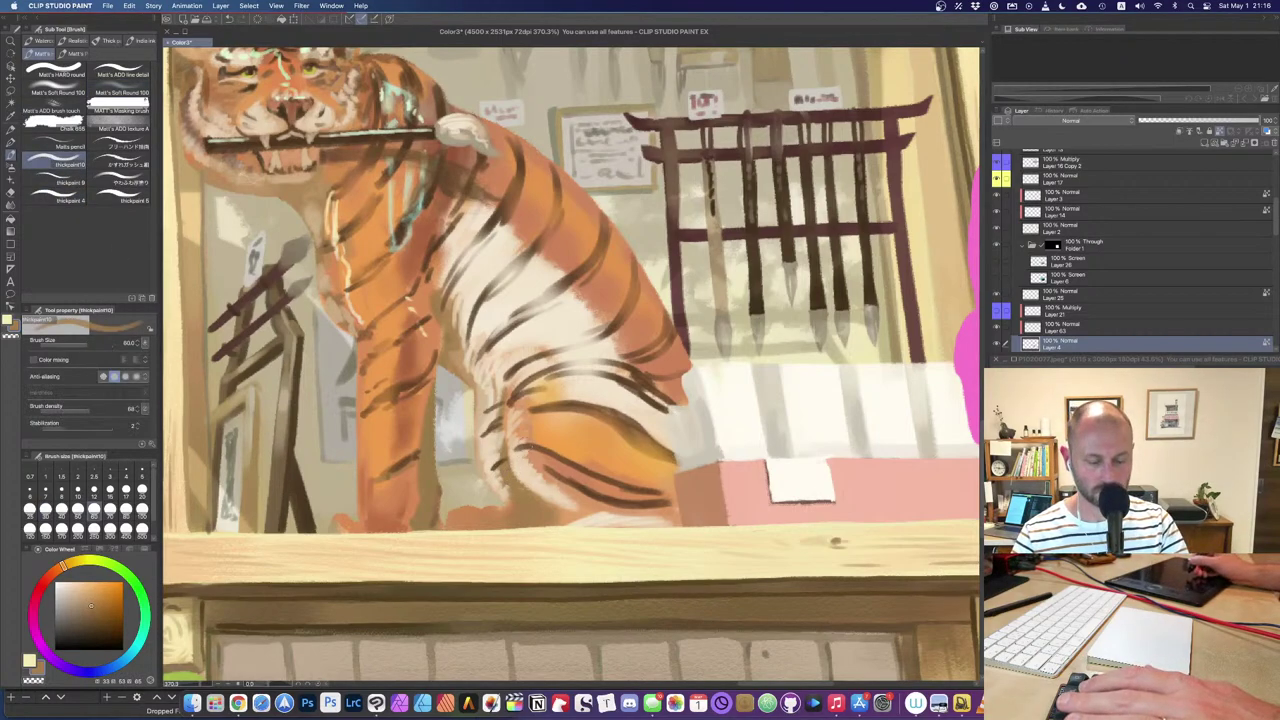
{"action": "left_click", "coordinate": [555, 496], "text": "alt"}
{"action": "left_click", "coordinate": [551, 490], "text": "alt"}
{"action": "left_click", "coordinate": [553, 492], "text": "alt"}
{"action": "mouse_move", "coordinate": [556, 500]}
{"action": "left_mouse_down"}
{"action": "mouse_move", "coordinate": [576, 508]}
{"action": "mouse_move", "coordinate": [562, 510]}
{"action": "left_mouse_up"}
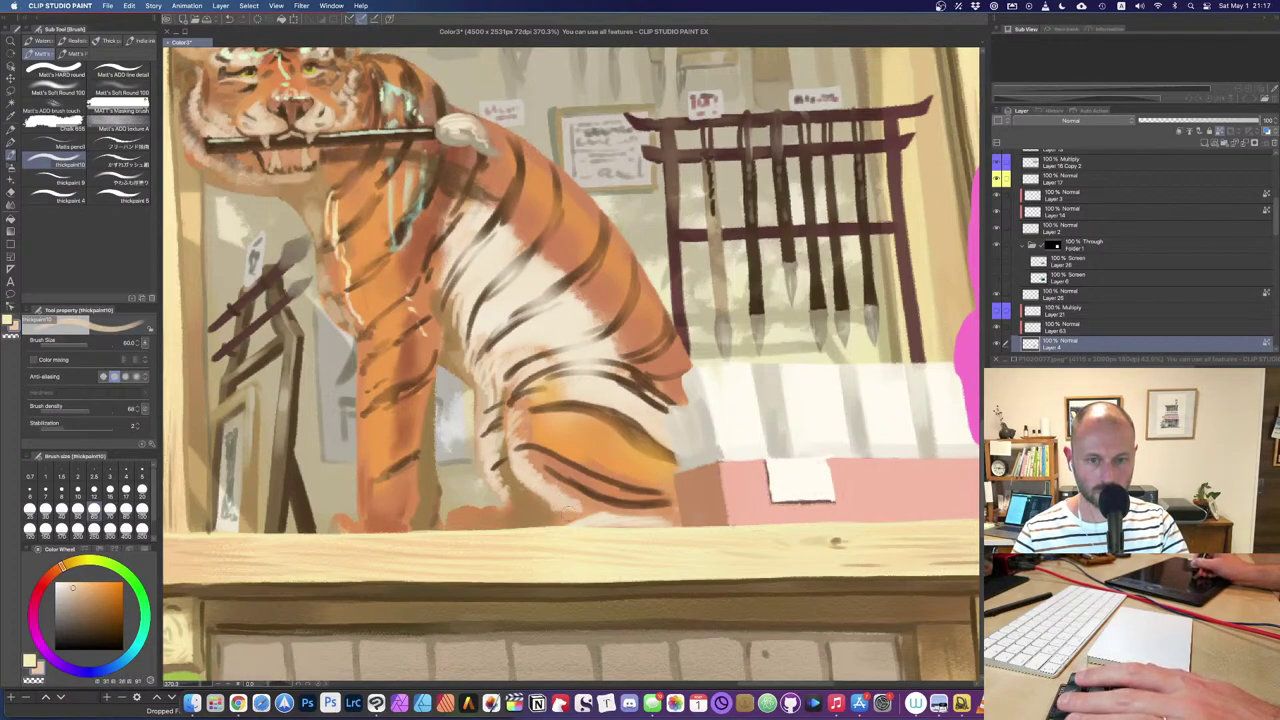
{"action": "left_click", "coordinate": [563, 517], "text": "alt"}
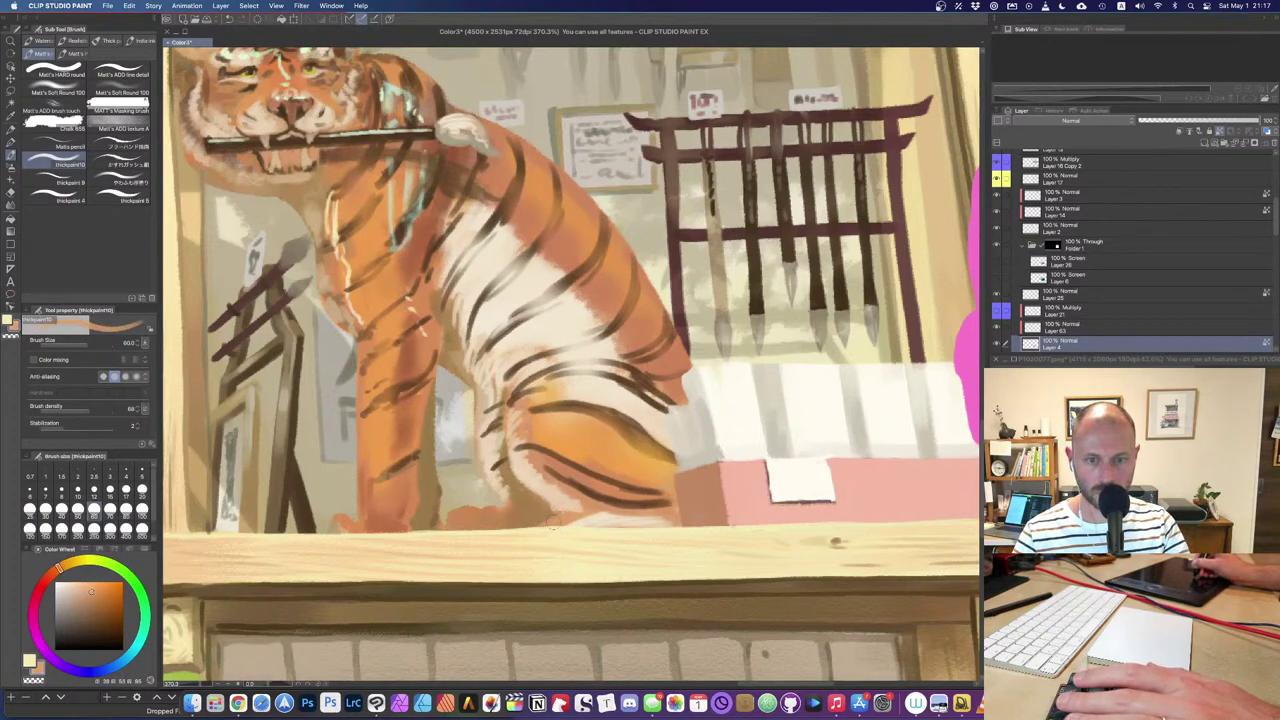
{"action": "mouse_move", "coordinate": [556, 520]}
{"action": "left_mouse_down"}
{"action": "mouse_move", "coordinate": [498, 530]}
{"action": "mouse_move", "coordinate": [563, 526]}
{"action": "left_mouse_up"}
{"action": "key", "text": "super+z"}
{"action": "key", "text": "super+z"}
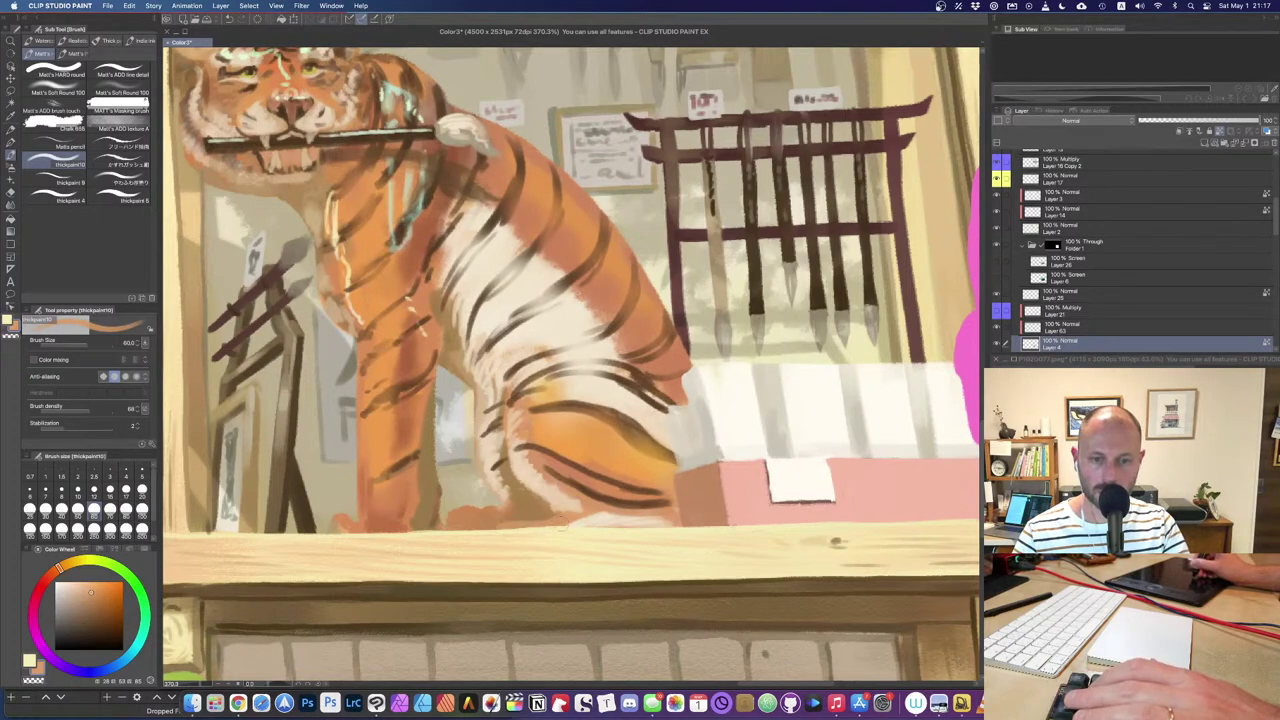
Step: Repaint the front part of the lower thigh stripe in sampled dark brown with an enlarged thickpaint10 brush
{"action": "left_click", "coordinate": [544, 512], "text": "alt"}
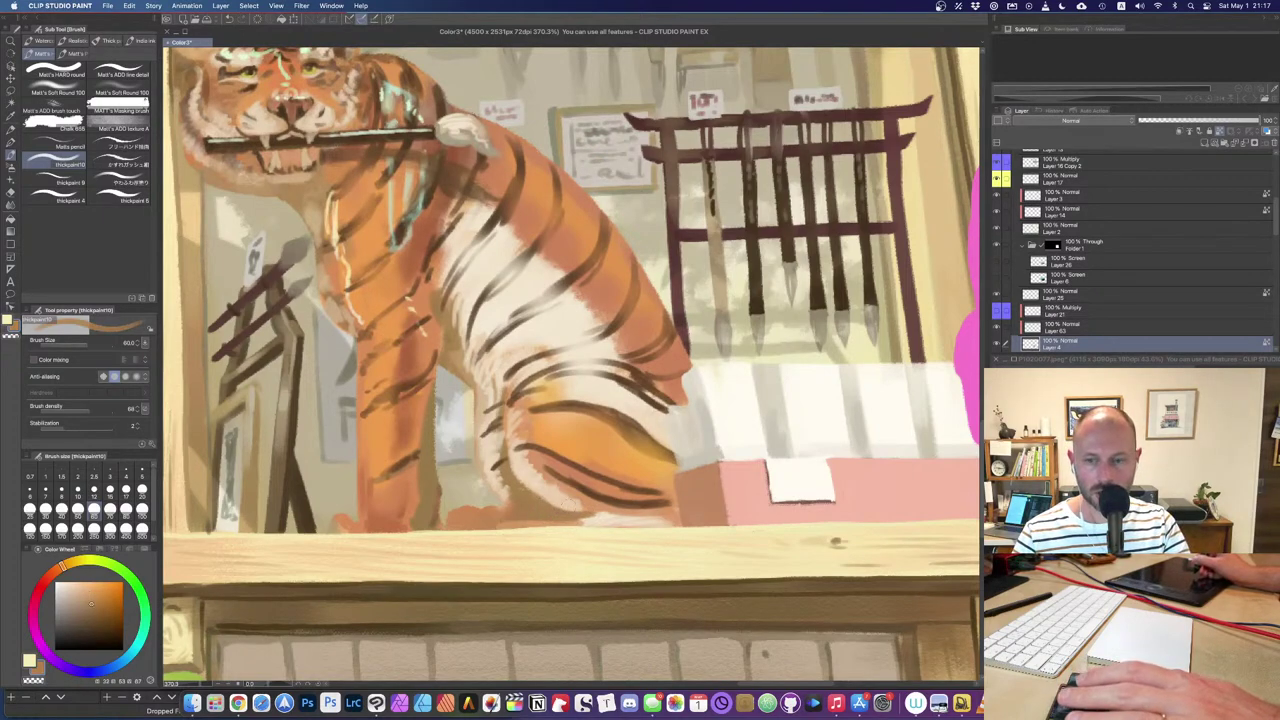
{"action": "left_click", "coordinate": [576, 484], "text": "alt"}
{"action": "key", "text": "]"}
{"action": "key", "text": "]"}
{"action": "left_click_drag", "start_coordinate": [529, 460], "coordinate": [549, 470]}
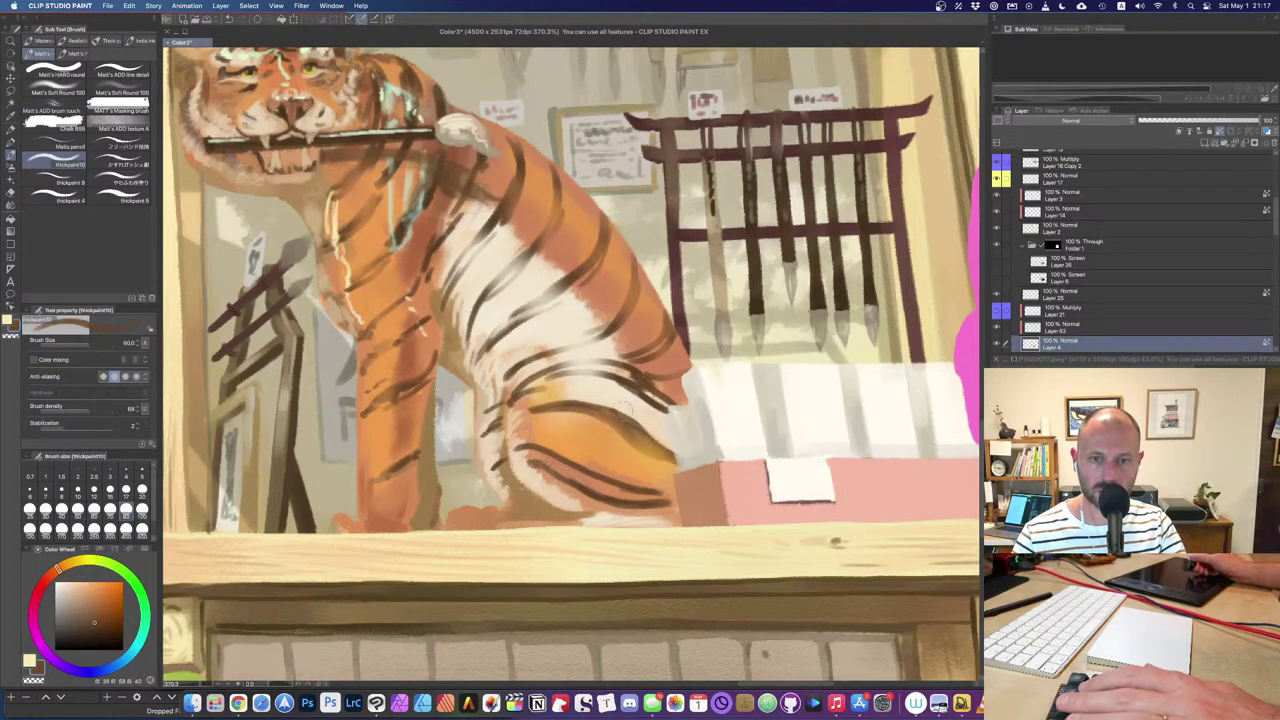
Step: Undo the first stroke along the upper thigh stripe and darken both thigh stripes' rear ends in sampled brown at size 60
{"action": "left_click", "coordinate": [588, 405], "text": "alt"}
{"action": "key", "text": "["}
{"action": "left_click_drag", "start_coordinate": [586, 408], "coordinate": [668, 460]}
{"action": "key", "text": "super+z"}
{"action": "left_click", "coordinate": [608, 411], "text": "alt"}
{"action": "key", "text": "["}
{"action": "mouse_move", "coordinate": [636, 430]}
{"action": "left_mouse_down"}
{"action": "mouse_move", "coordinate": [688, 467]}
{"action": "mouse_move", "coordinate": [674, 494]}
{"action": "left_mouse_up"}
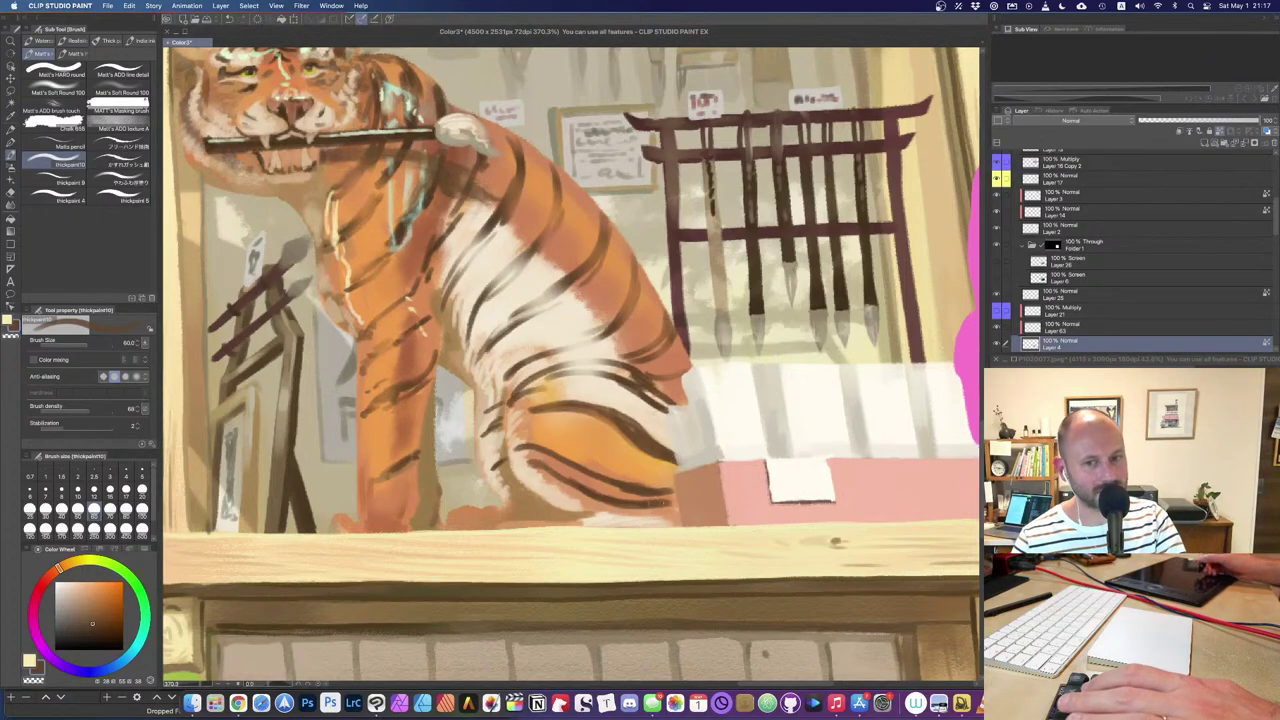
{"action": "mouse_move", "coordinate": [652, 494]}
{"action": "left_mouse_down"}
{"action": "mouse_move", "coordinate": [677, 505]}
{"action": "mouse_move", "coordinate": [681, 485]}
{"action": "left_mouse_up"}
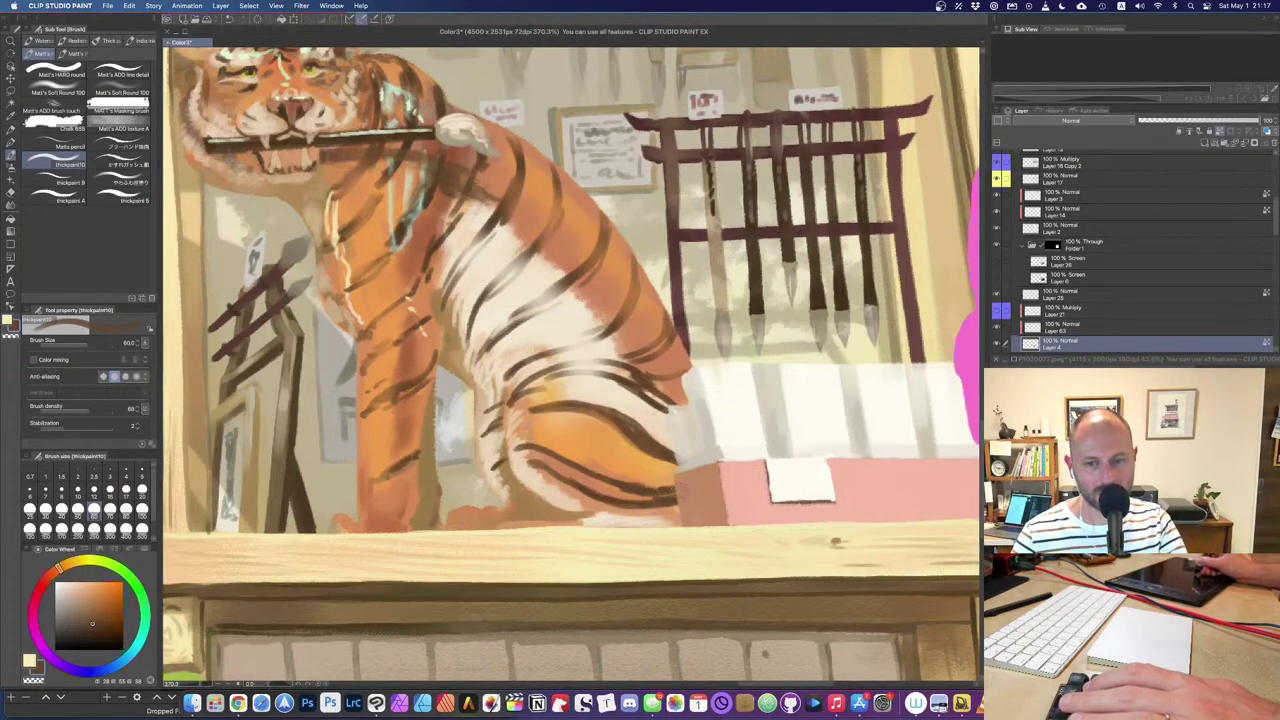
Step: Deepen the rear ends of both thigh stripes with a darker sampled brown, using size 70 for the upper stripe
{"action": "left_click", "coordinate": [843, 283], "text": "alt"}
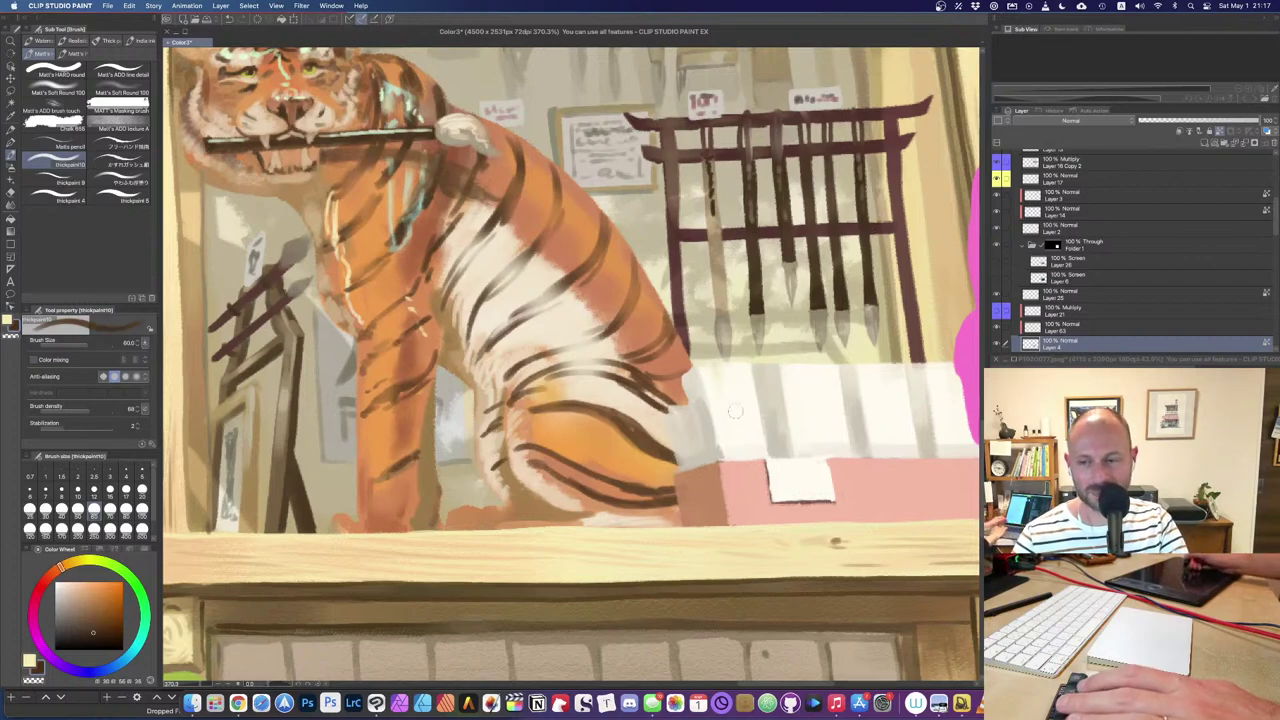
{"action": "key", "text": "bracketleft"}
{"action": "key", "text": "bracketleft"}
{"action": "key", "text": "bracketright"}
{"action": "left_click_drag", "start_coordinate": [618, 485], "coordinate": [674, 490]}
{"action": "key", "text": "bracketright"}
{"action": "key", "text": "bracketright"}
{"action": "left_click_drag", "start_coordinate": [630, 431], "coordinate": [676, 456]}
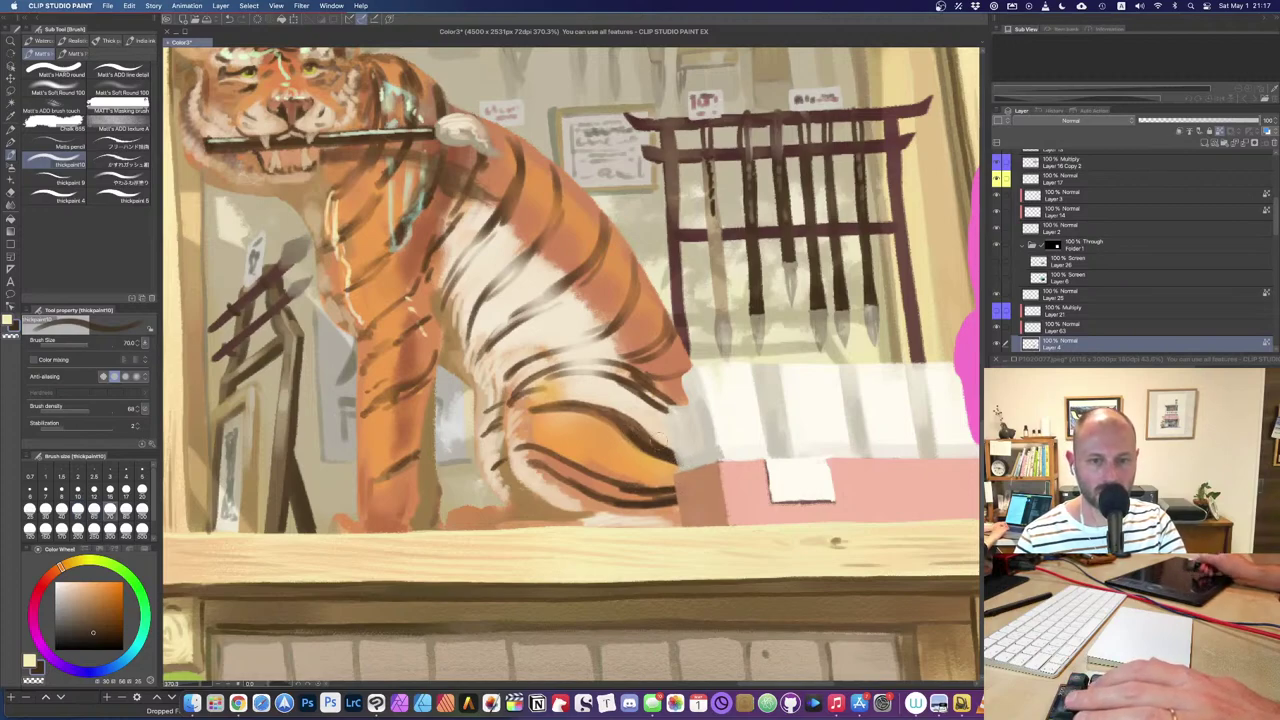
Step: Curve the upper thigh stripe down around the front of the thigh in dark brown with thickpaint10 at size 40
{"action": "key", "text": "bracketleft"}
{"action": "key", "text": "bracketleft"}
{"action": "key", "text": "bracketleft"}
{"action": "left_click_drag", "start_coordinate": [529, 411], "coordinate": [514, 443]}
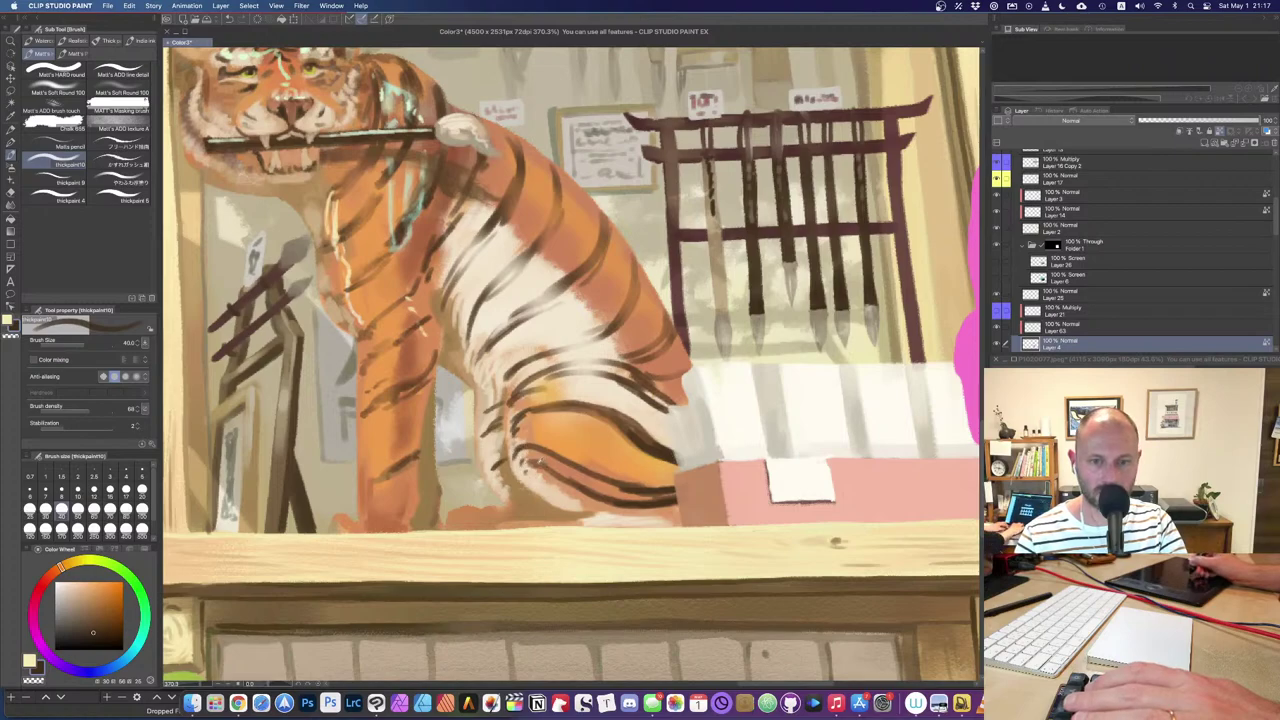
{"action": "left_click", "coordinate": [526, 462], "text": "alt"}
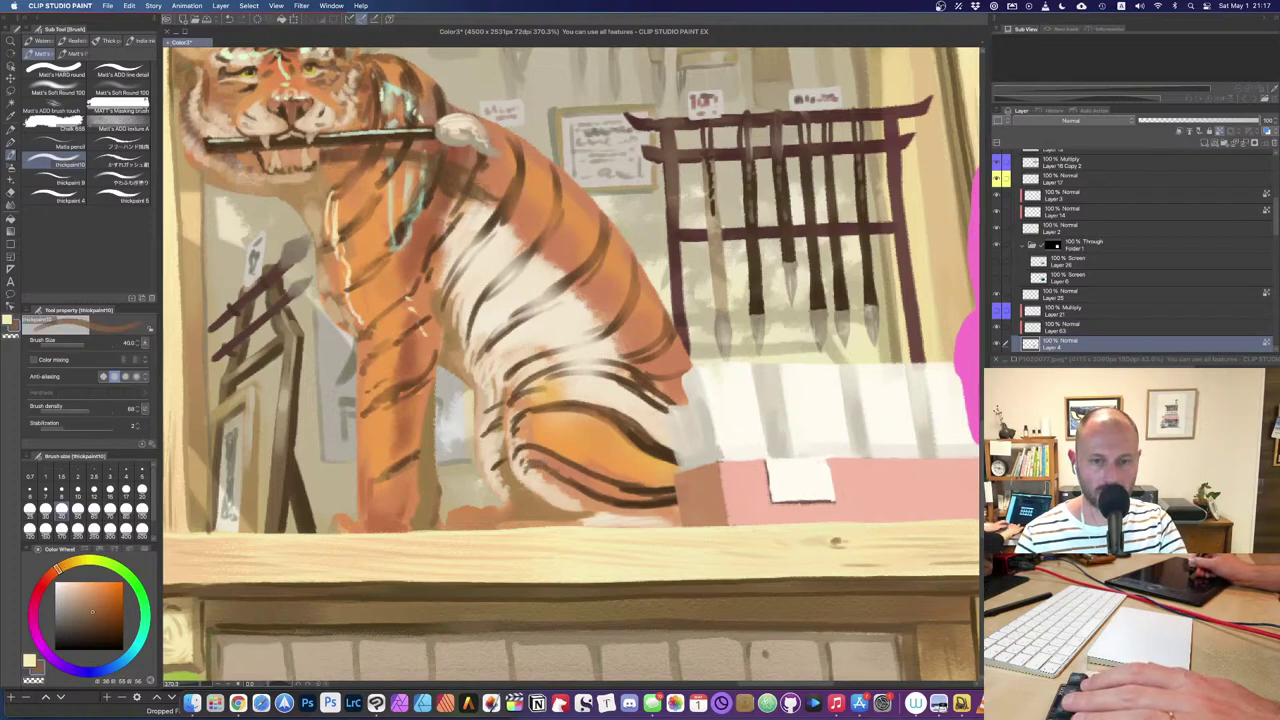
{"action": "left_click", "coordinate": [540, 466], "text": "alt"}
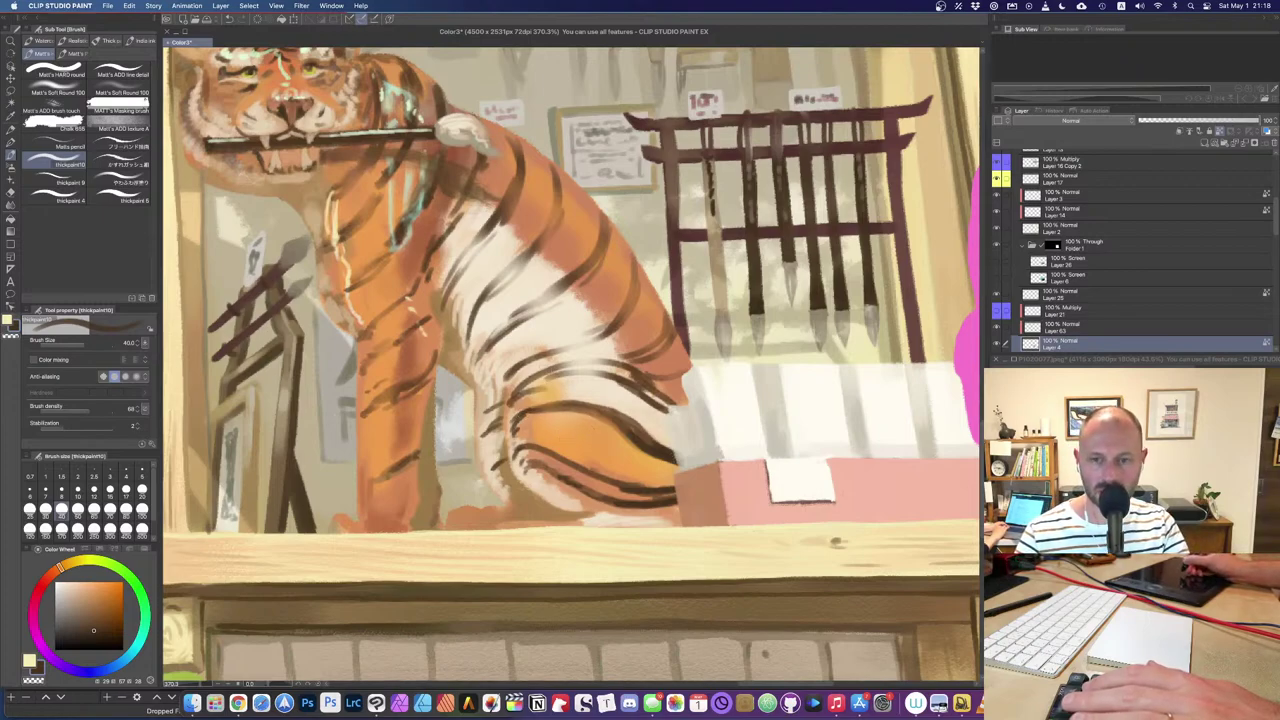
Step: Fill the upper front of the thigh with sampled yellow-orange, and touch up the stripe above it in sampled dark brown
{"action": "left_click", "coordinate": [543, 394], "text": "alt"}
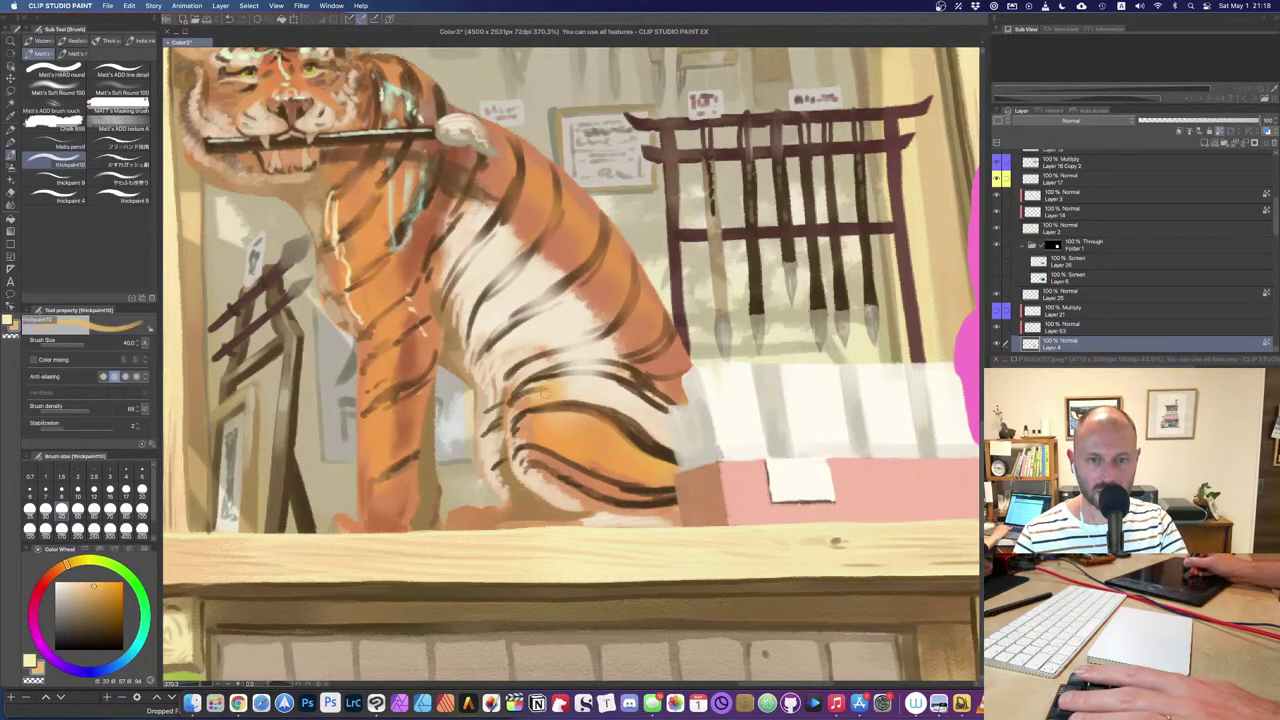
{"action": "left_click_drag", "start_coordinate": [538, 387], "coordinate": [512, 398]}
{"action": "left_click", "coordinate": [577, 371], "text": "alt"}
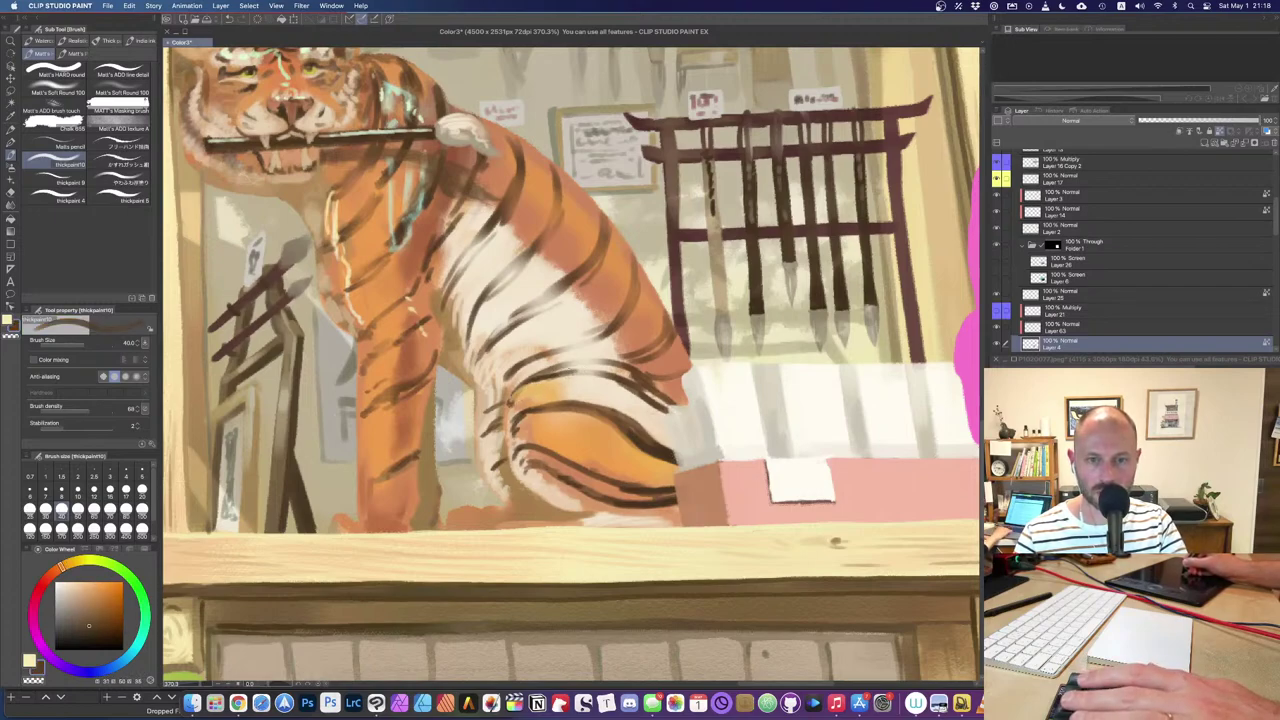
{"action": "left_click", "coordinate": [579, 369], "text": "alt"}
{"action": "left_click_drag", "start_coordinate": [584, 368], "coordinate": [596, 372]}
Step: Break up the stripe above the thigh with sampled cream fur strokes, using thickpaint10 at size 50
{"action": "left_click", "coordinate": [590, 372], "text": "alt"}
{"action": "key", "text": "bracketright"}
{"action": "key", "text": "bracketright"}
{"action": "key", "text": "bracketright"}
{"action": "left_click", "coordinate": [584, 354], "text": "alt"}
{"action": "key", "text": "bracketleft"}
{"action": "key", "text": "bracketleft"}
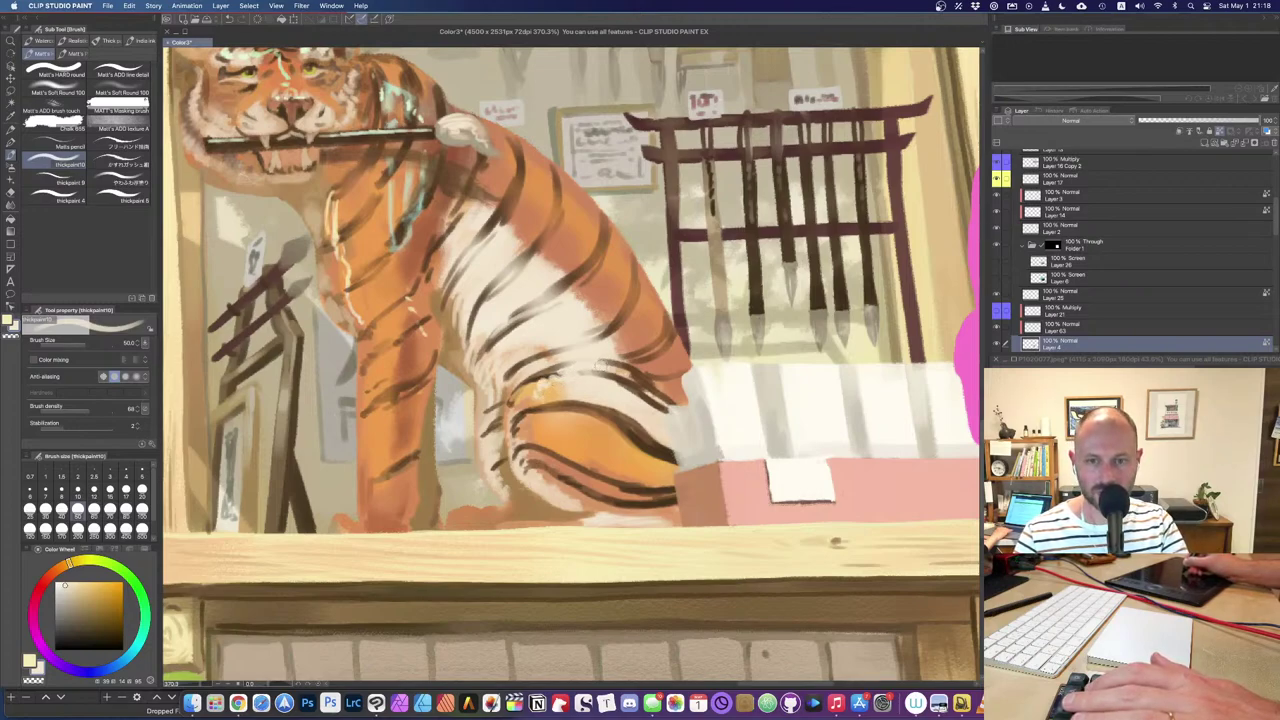
{"action": "left_click_drag", "start_coordinate": [620, 375], "coordinate": [658, 395]}
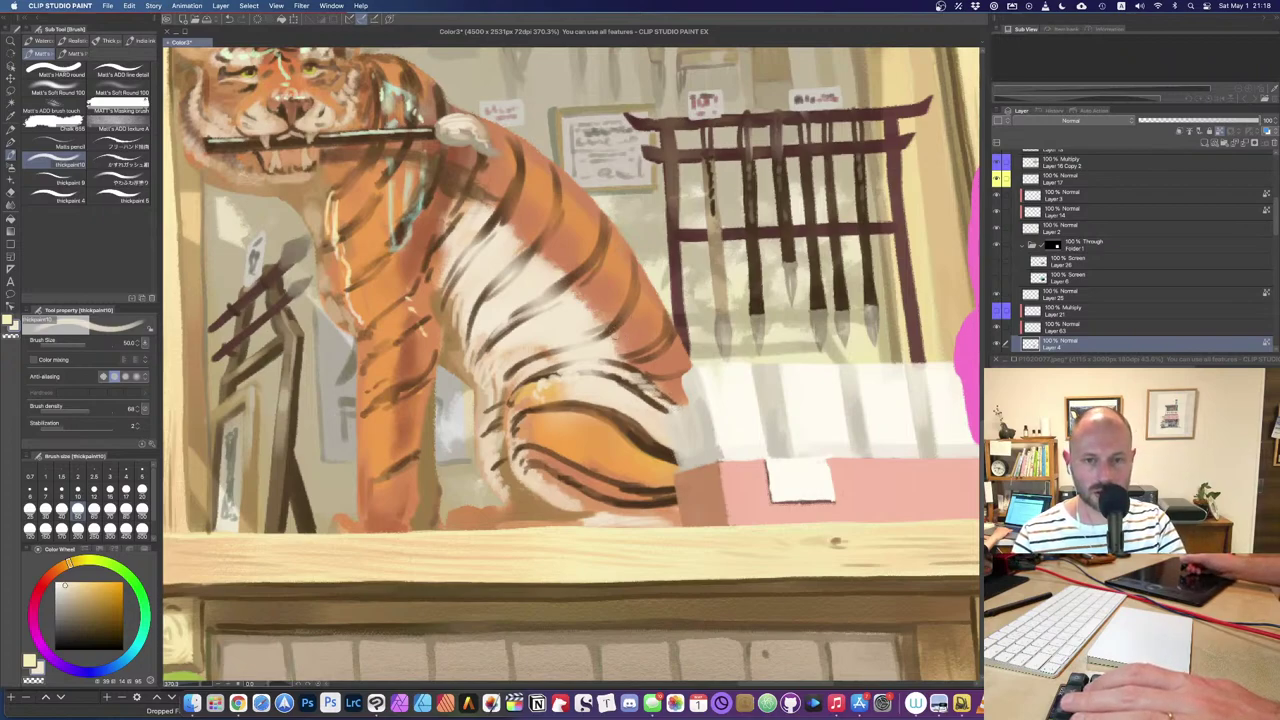
Step: Rework the edge between the orange flank and cream belly in sampled orange and cream with thickpaint10 at size 100
{"action": "left_click", "coordinate": [610, 346], "text": "alt"}
{"action": "left_click", "coordinate": [613, 343], "text": "alt"}
{"action": "key", "text": "]"}
{"action": "key", "text": "]"}
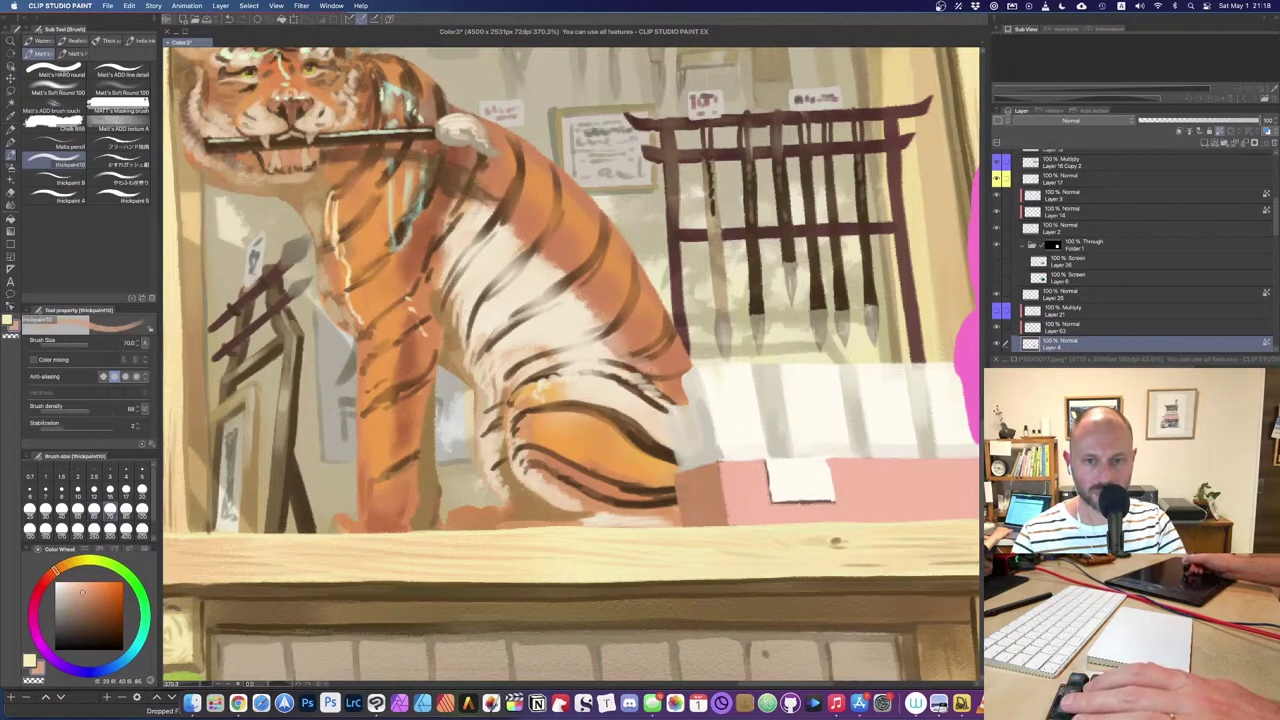
{"action": "key", "text": "bracketright"}
{"action": "left_click", "coordinate": [588, 305], "text": "alt"}
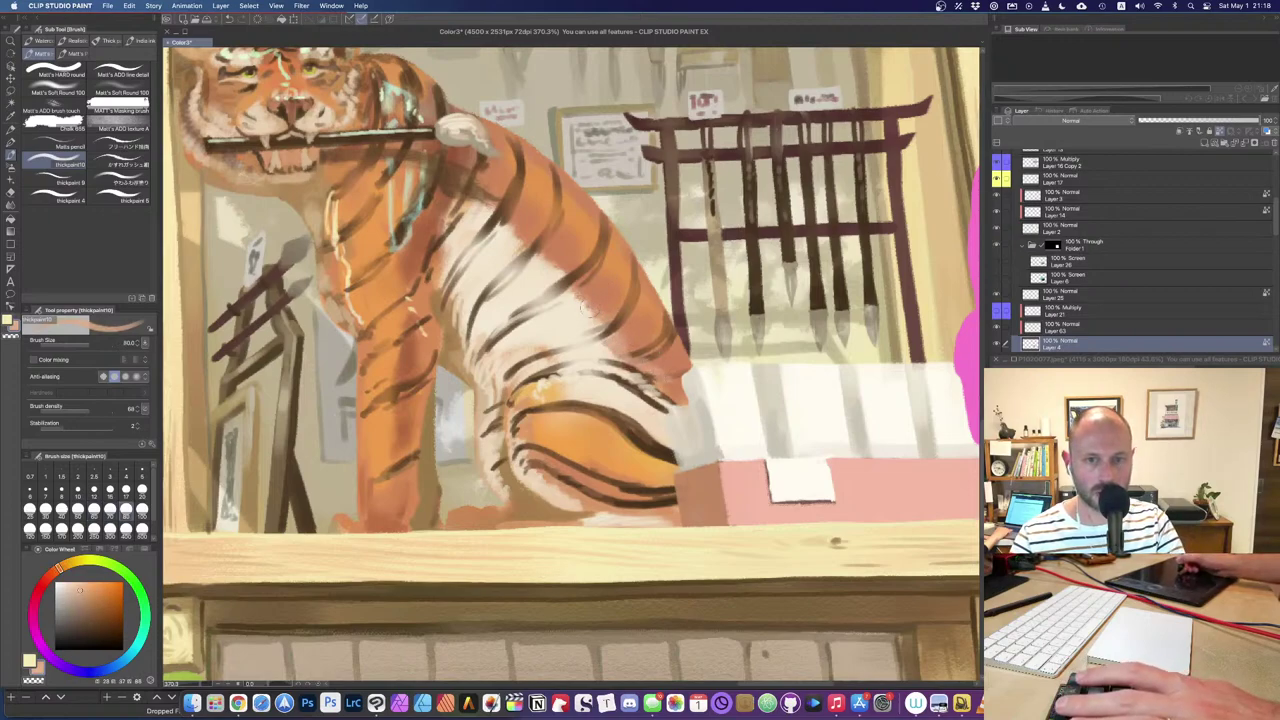
{"action": "key", "text": "bracketright"}
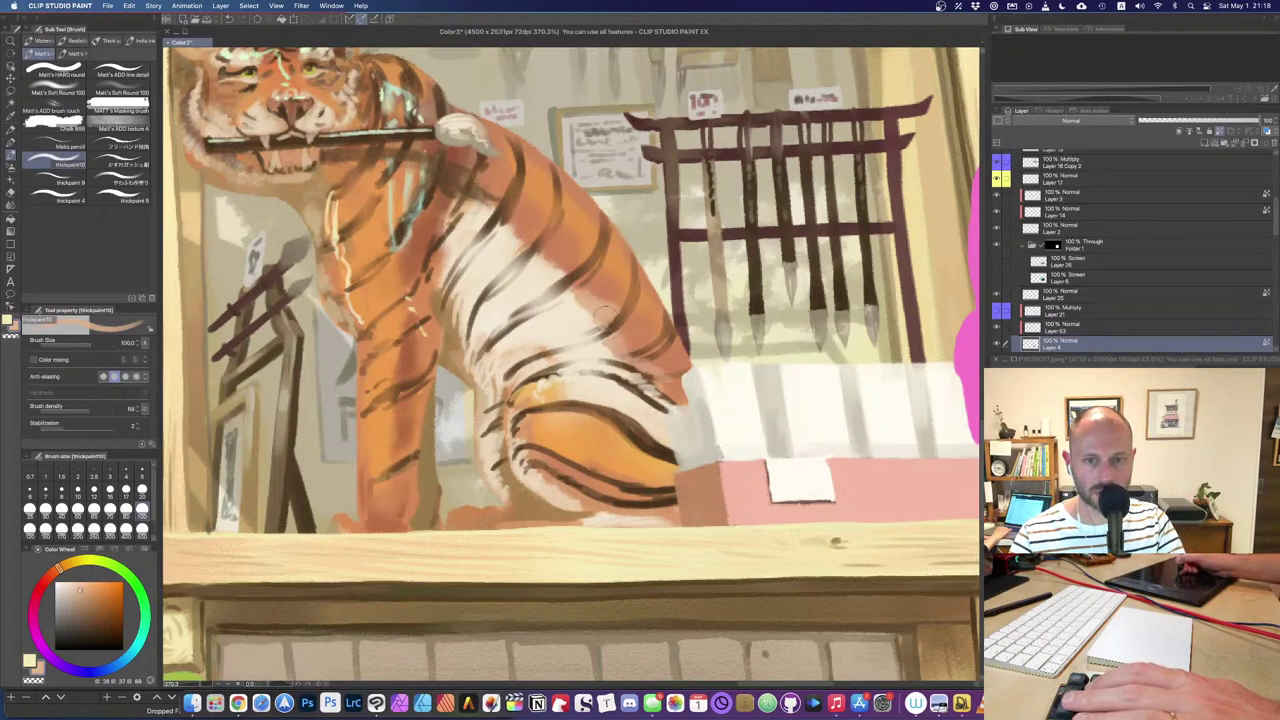
{"action": "left_click", "coordinate": [580, 315], "text": "alt"}
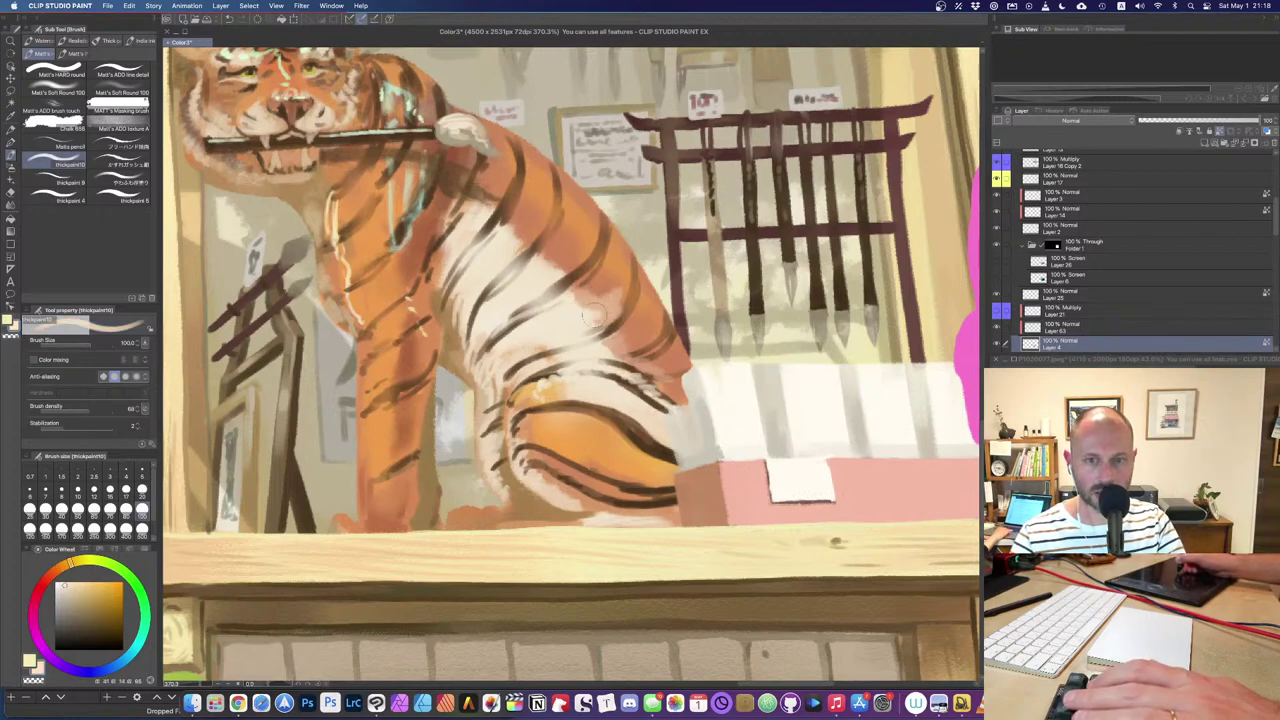
{"action": "left_click", "coordinate": [600, 312], "text": "alt"}
{"action": "left_click_drag", "start_coordinate": [593, 317], "coordinate": [575, 297]}
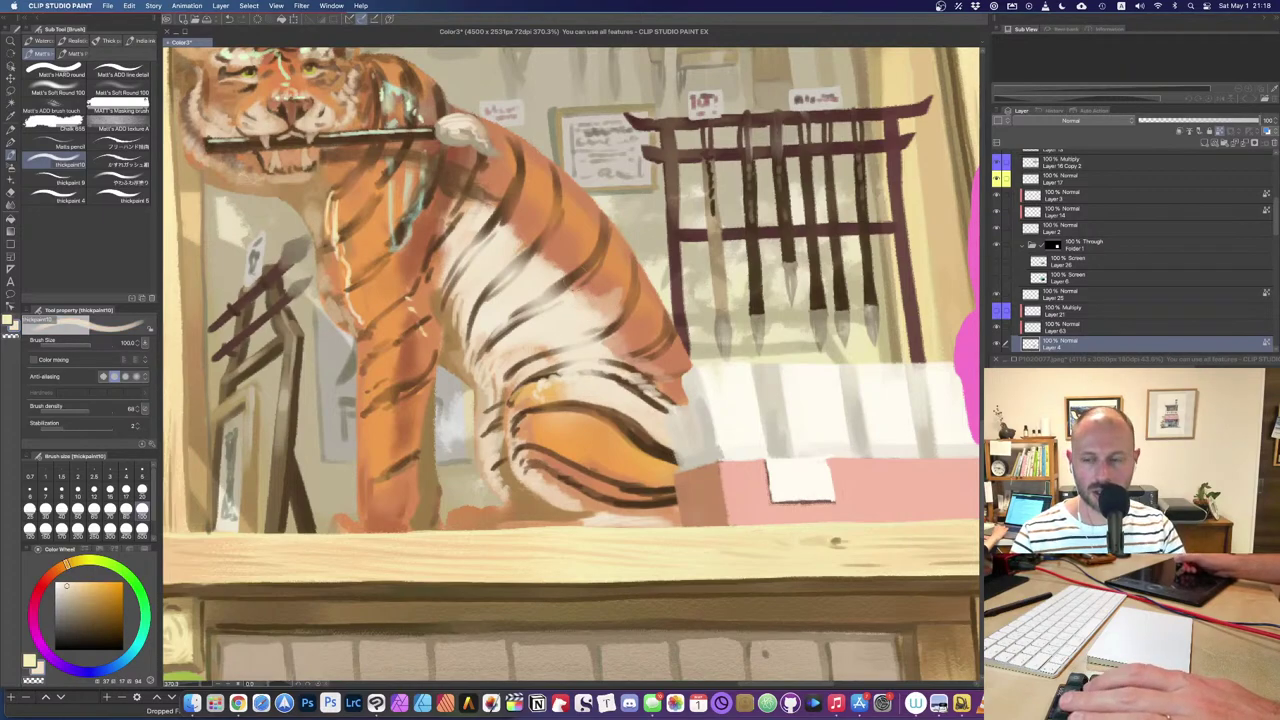
Step: Blend the border between the orange back and cream flank with short strokes of sampled orange and cream
{"action": "left_click", "coordinate": [548, 258], "text": "alt"}
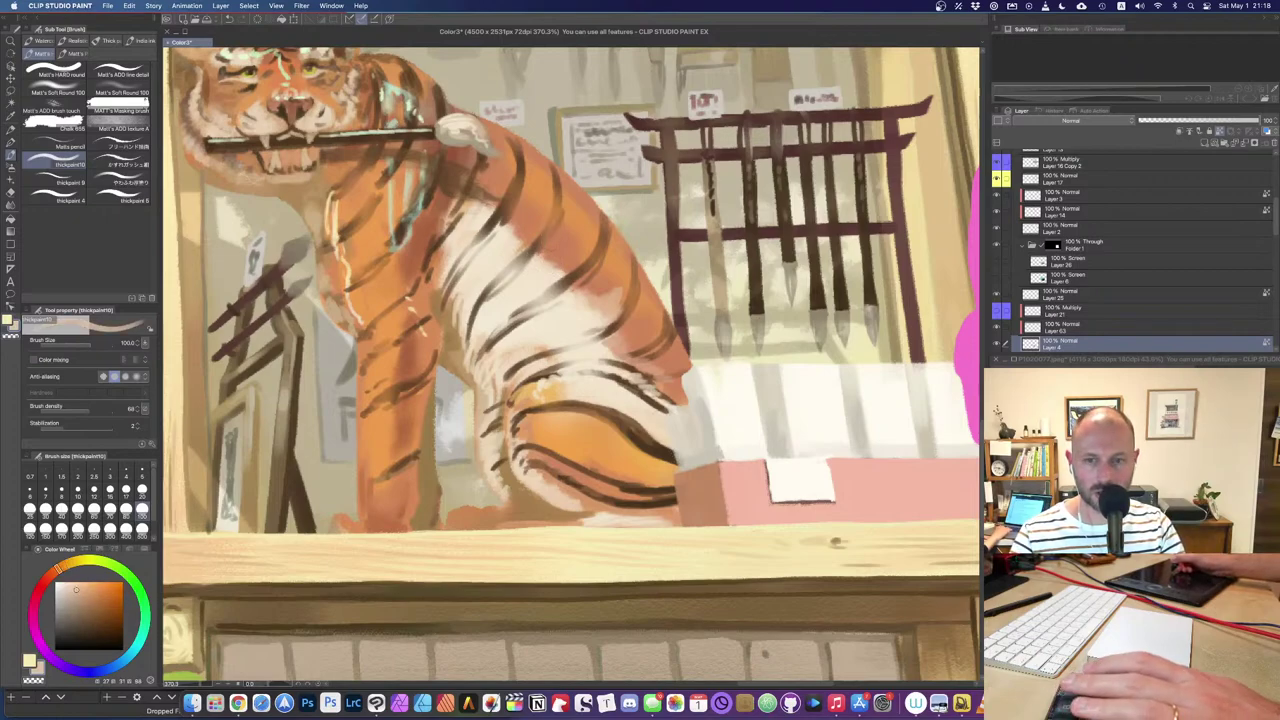
{"action": "mouse_move", "coordinate": [547, 245]}
{"action": "left_mouse_down"}
{"action": "mouse_move", "coordinate": [565, 264]}
{"action": "mouse_move", "coordinate": [560, 238]}
{"action": "mouse_move", "coordinate": [546, 258]}
{"action": "left_mouse_up"}
{"action": "left_click", "coordinate": [536, 272], "text": "alt"}
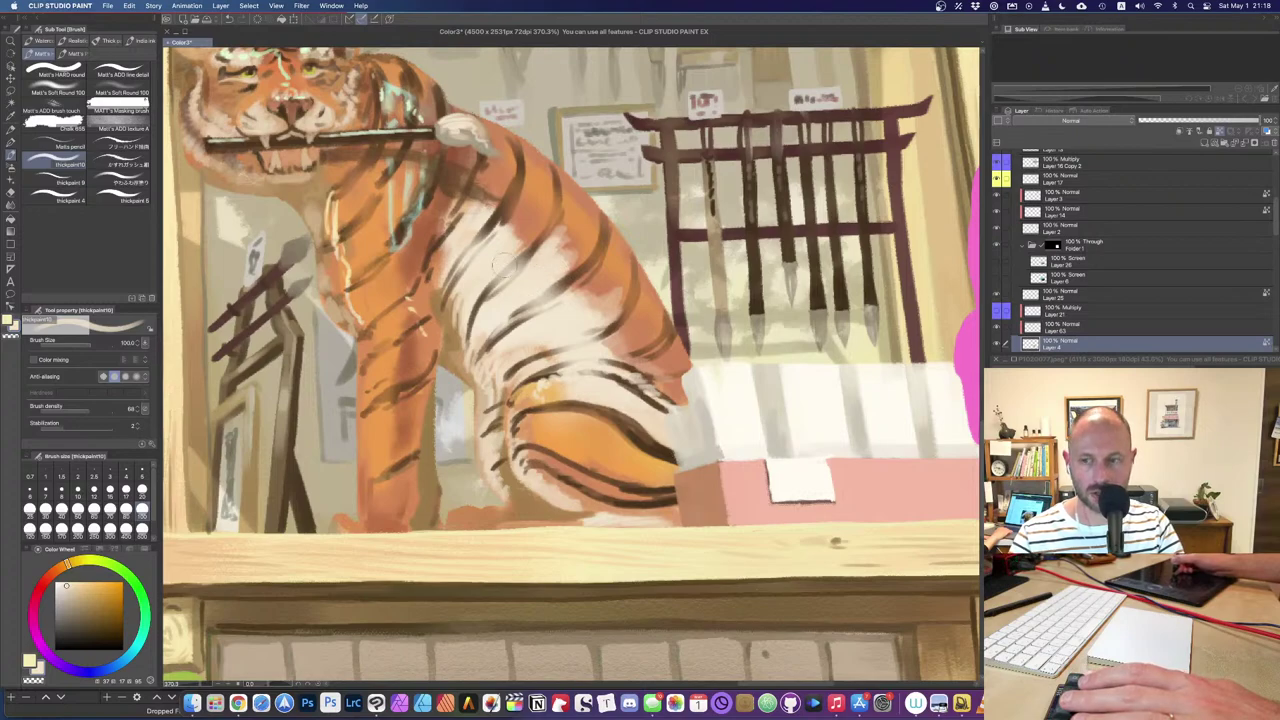
{"action": "left_click_drag", "start_coordinate": [510, 228], "coordinate": [530, 230]}
{"action": "left_click", "coordinate": [574, 235], "text": "alt"}
{"action": "key", "text": "["}
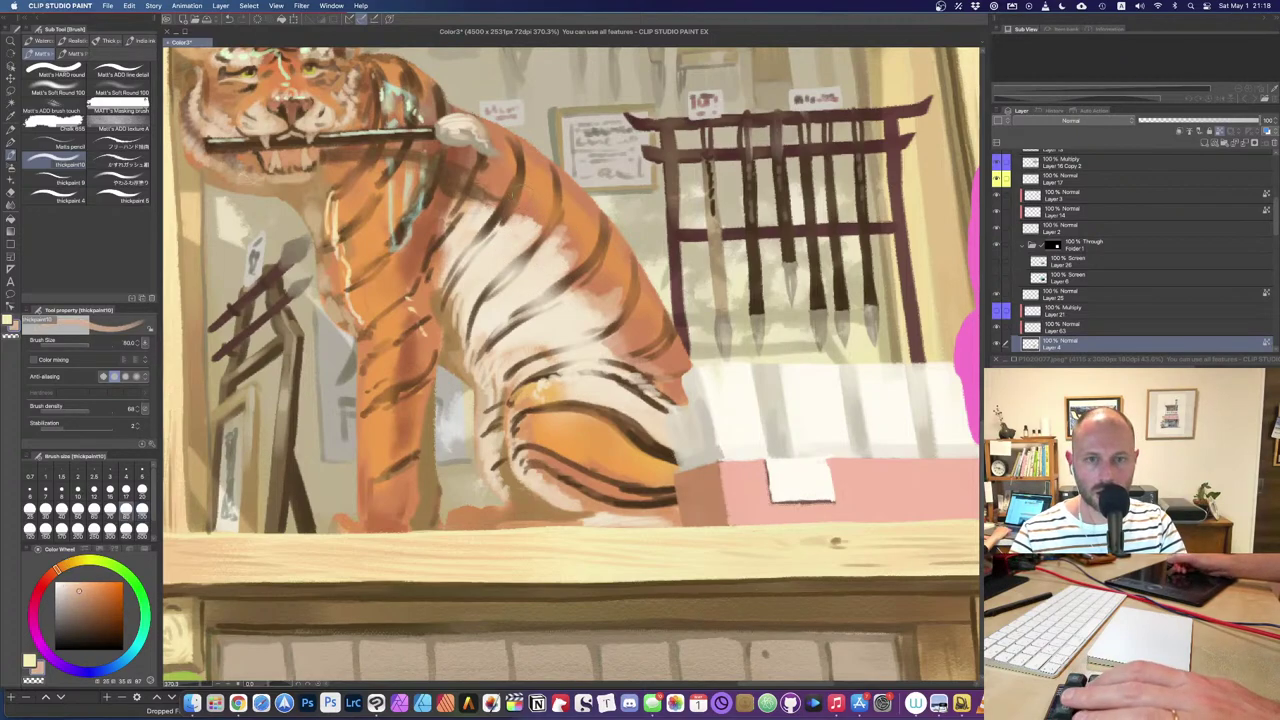
{"action": "left_click", "coordinate": [541, 214], "text": "alt"}
{"action": "mouse_move", "coordinate": [515, 210]}
{"action": "left_mouse_down"}
{"action": "mouse_move", "coordinate": [535, 225]}
{"action": "mouse_move", "coordinate": [524, 241]}
{"action": "left_mouse_up"}
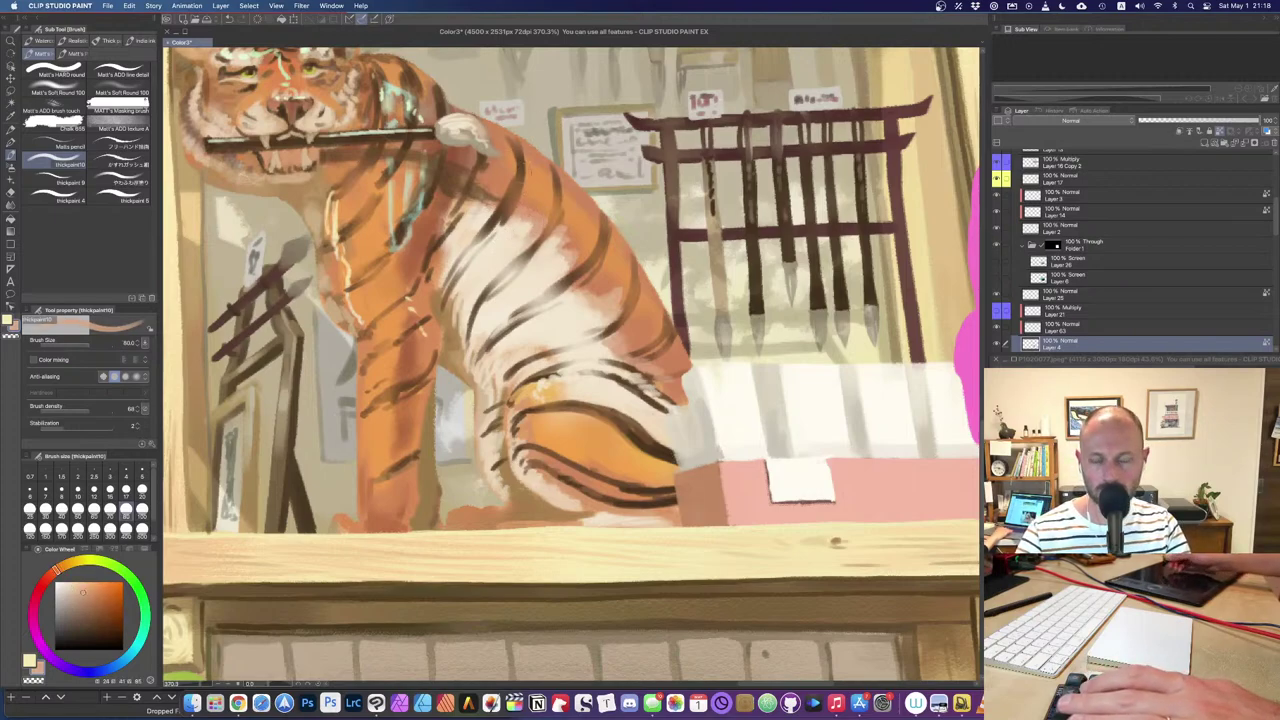
Step: Deepen the stripe marks across the tiger's shoulder with sampled brown, using thickpaint10 at size 50
{"action": "left_click", "coordinate": [508, 157], "text": "alt"}
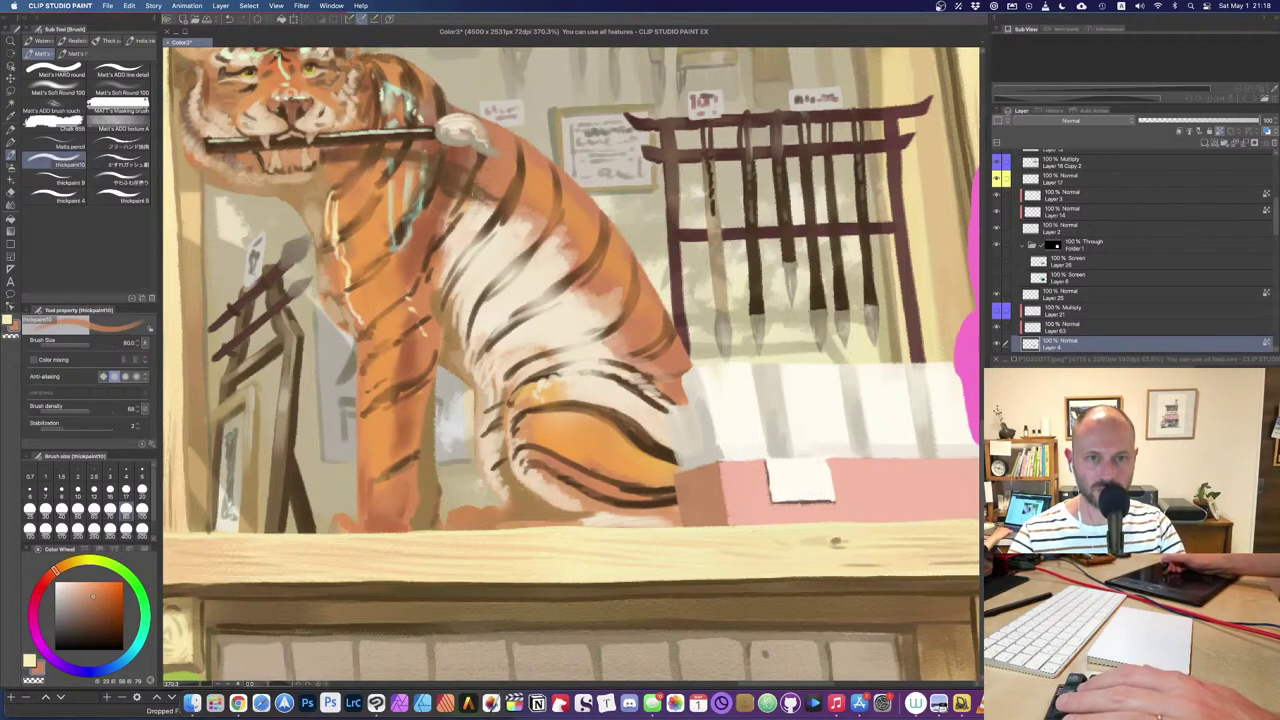
{"action": "left_click", "coordinate": [437, 247], "text": "alt"}
{"action": "key", "text": "bracketleft"}
{"action": "key", "text": "bracketleft"}
{"action": "key", "text": "bracketleft"}
{"action": "left_click_drag", "start_coordinate": [412, 239], "coordinate": [390, 264]}
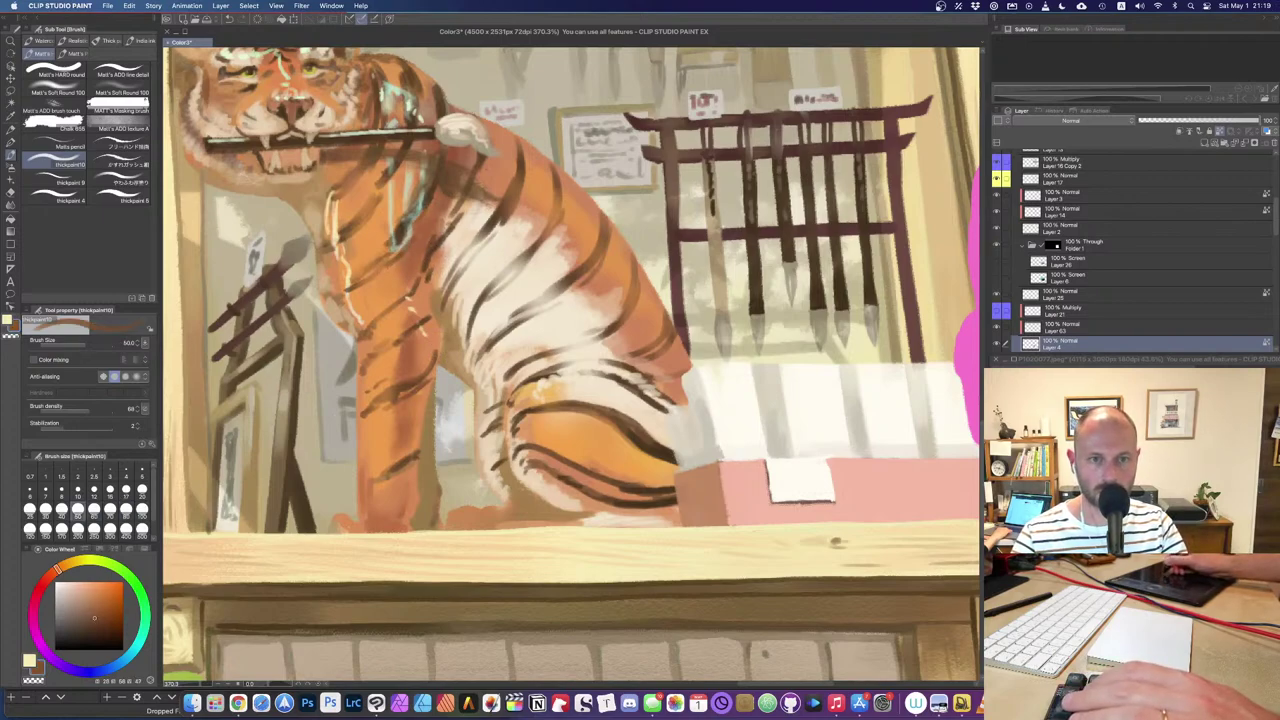
Step: Shade the tiger's lower foreleg around its stripes in sampled browns and oranges with thickpaint10 at sizes 50 and 60
{"action": "left_click_drag", "start_coordinate": [378, 409], "coordinate": [426, 312]}
{"action": "left_click", "coordinate": [440, 299], "text": "alt"}
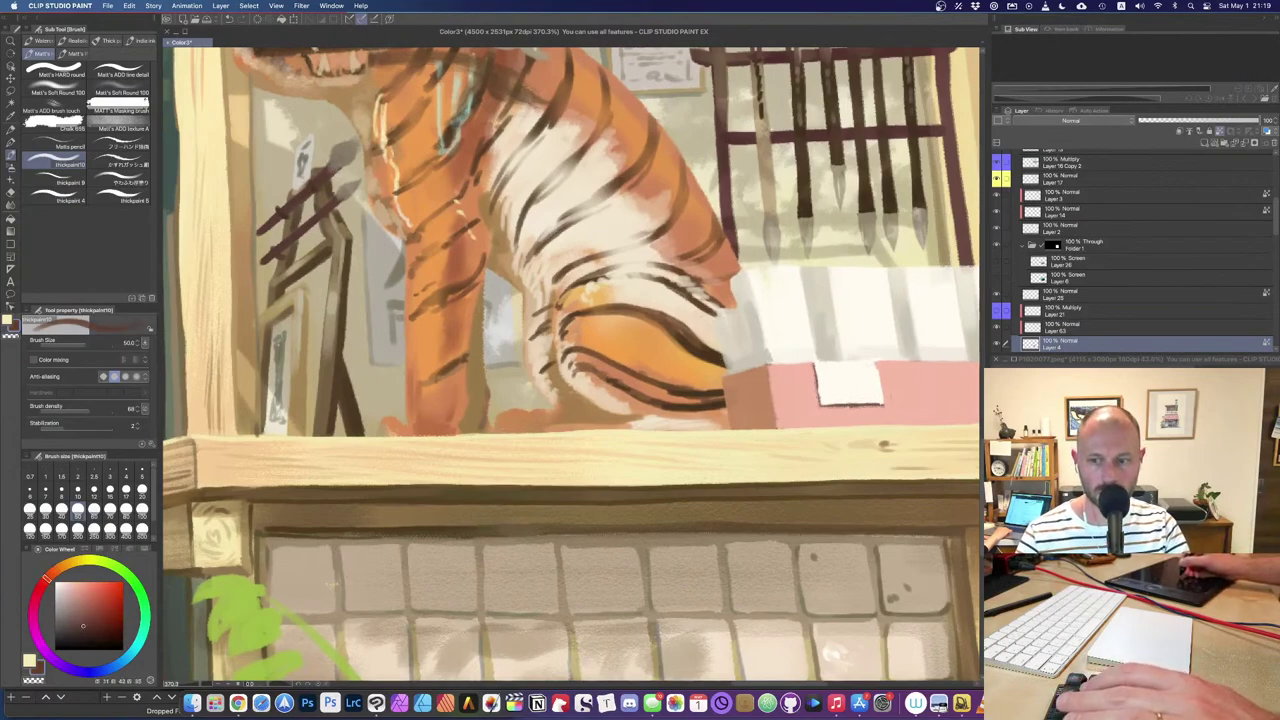
{"action": "left_click", "coordinate": [434, 407], "text": "alt"}
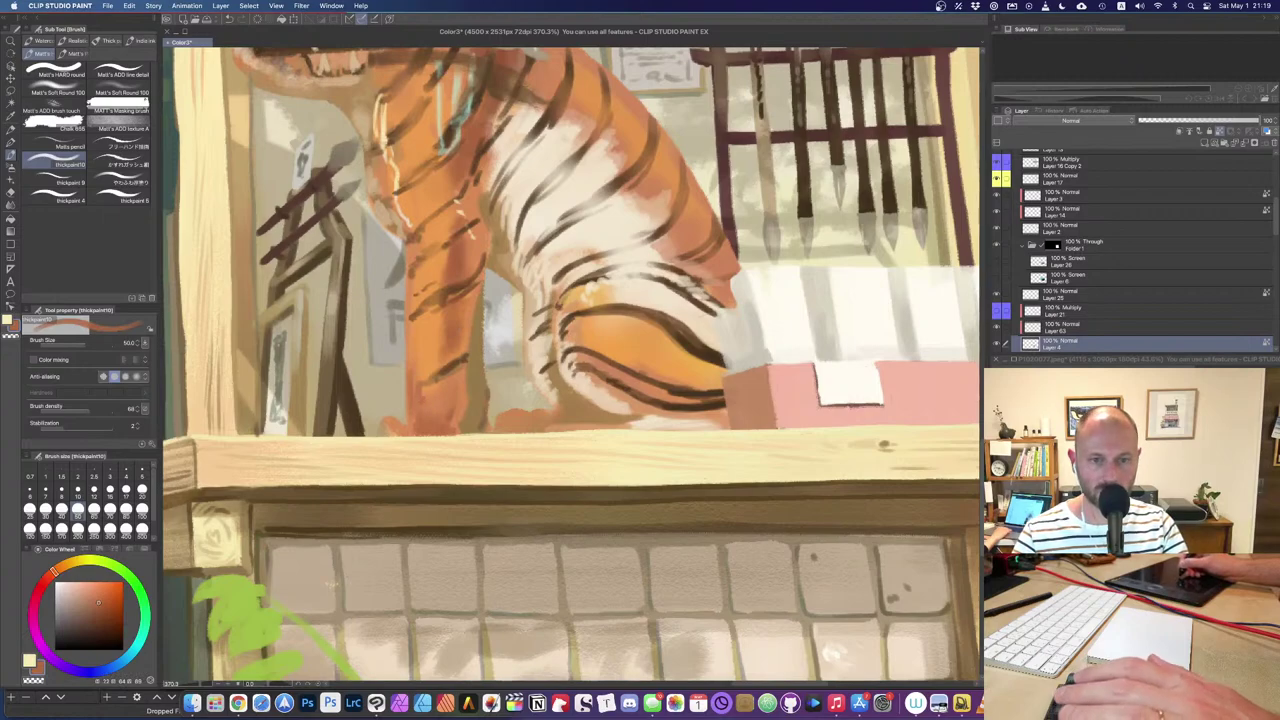
{"action": "left_click_drag", "start_coordinate": [449, 390], "coordinate": [446, 418]}
{"action": "left_click", "coordinate": [455, 389], "text": "alt"}
{"action": "key", "text": "]"}
{"action": "left_click", "coordinate": [440, 352], "text": "alt"}
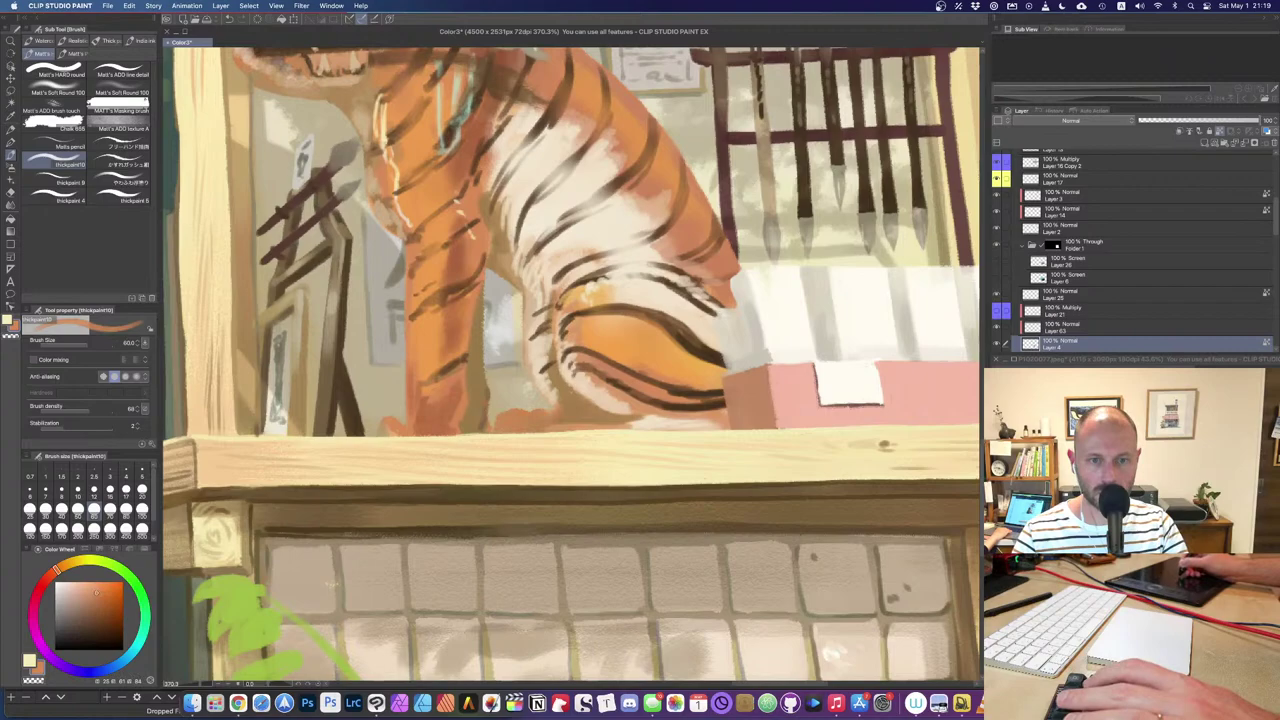
{"action": "left_click_drag", "start_coordinate": [453, 386], "coordinate": [450, 398]}
{"action": "left_click", "coordinate": [455, 345], "text": "alt"}
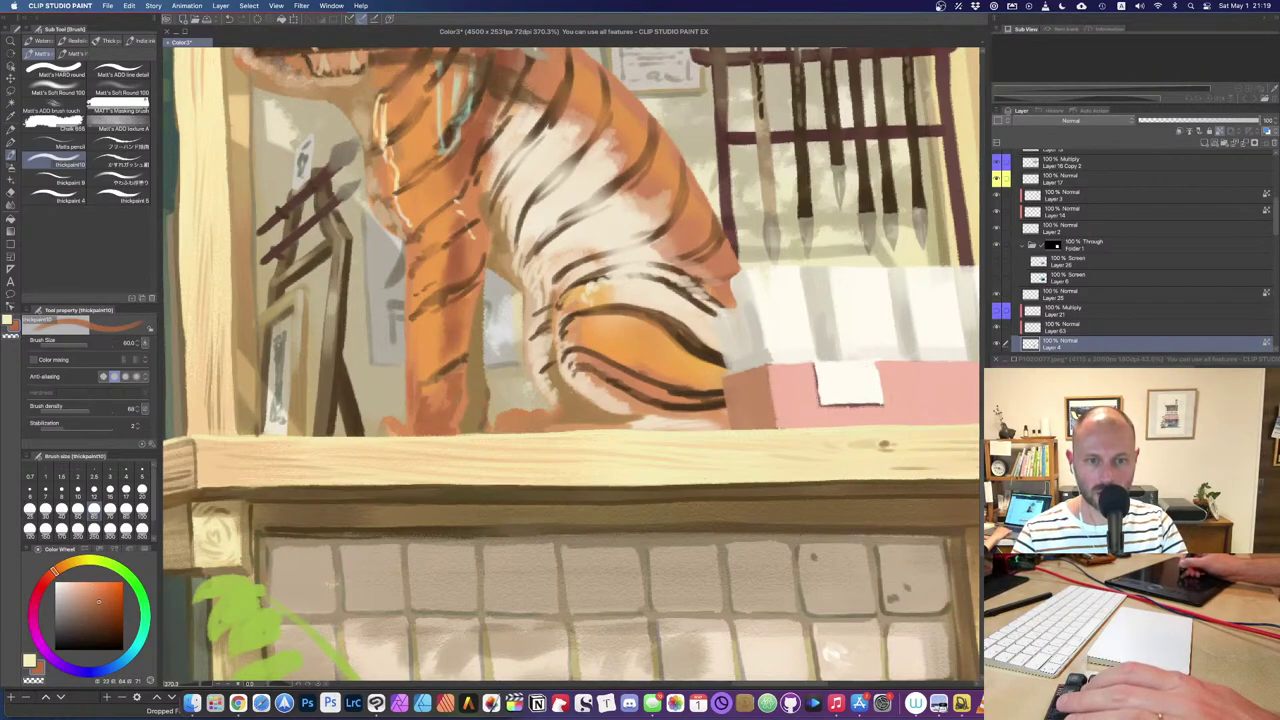
Step: Add sampled red-orange shading to the front of the thigh and along the bottom of the haunch at size 70
{"action": "left_click", "coordinate": [455, 322], "text": "alt"}
{"action": "left_click_drag", "start_coordinate": [452, 305], "coordinate": [454, 411]}
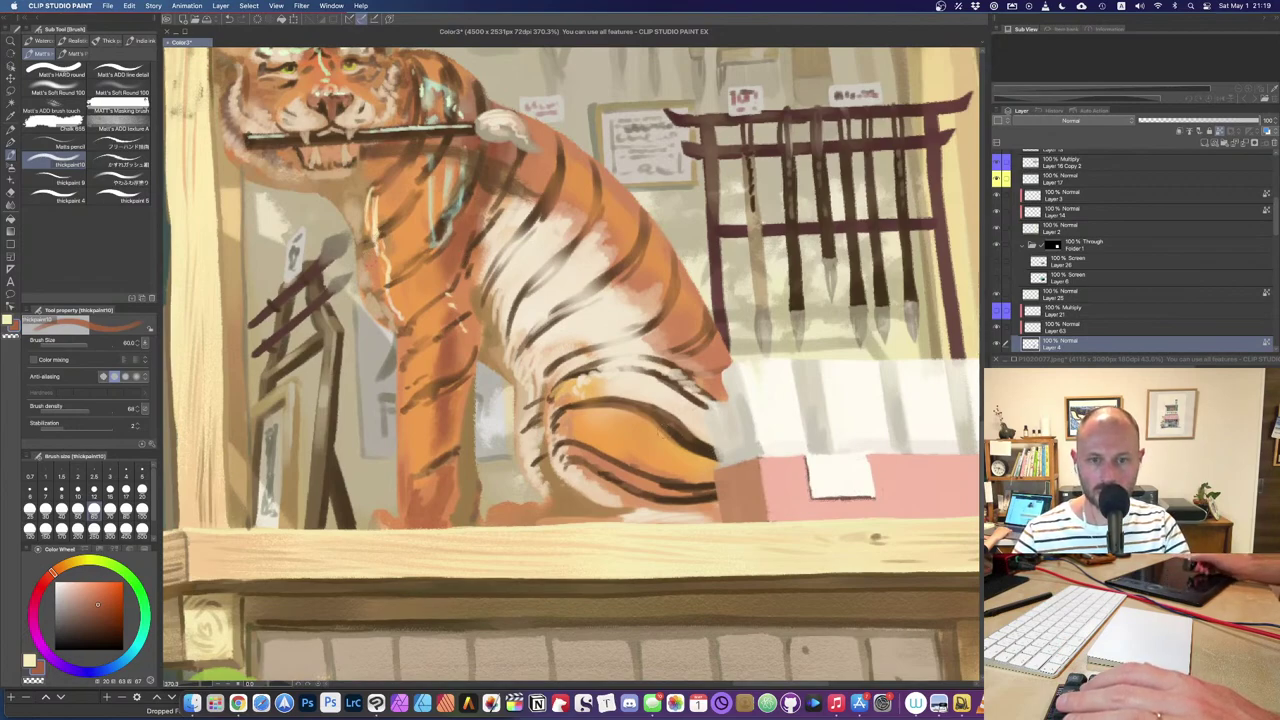
{"action": "key", "text": "]"}
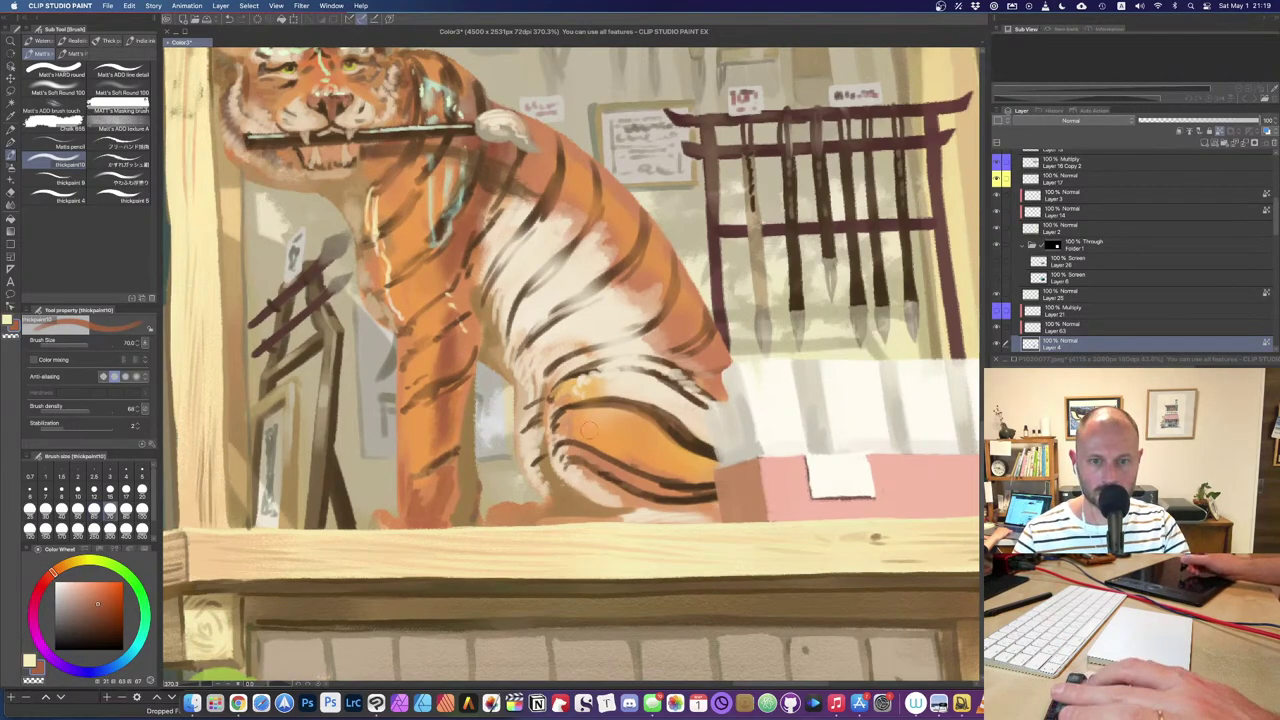
{"action": "left_click_drag", "start_coordinate": [552, 412], "coordinate": [584, 434]}
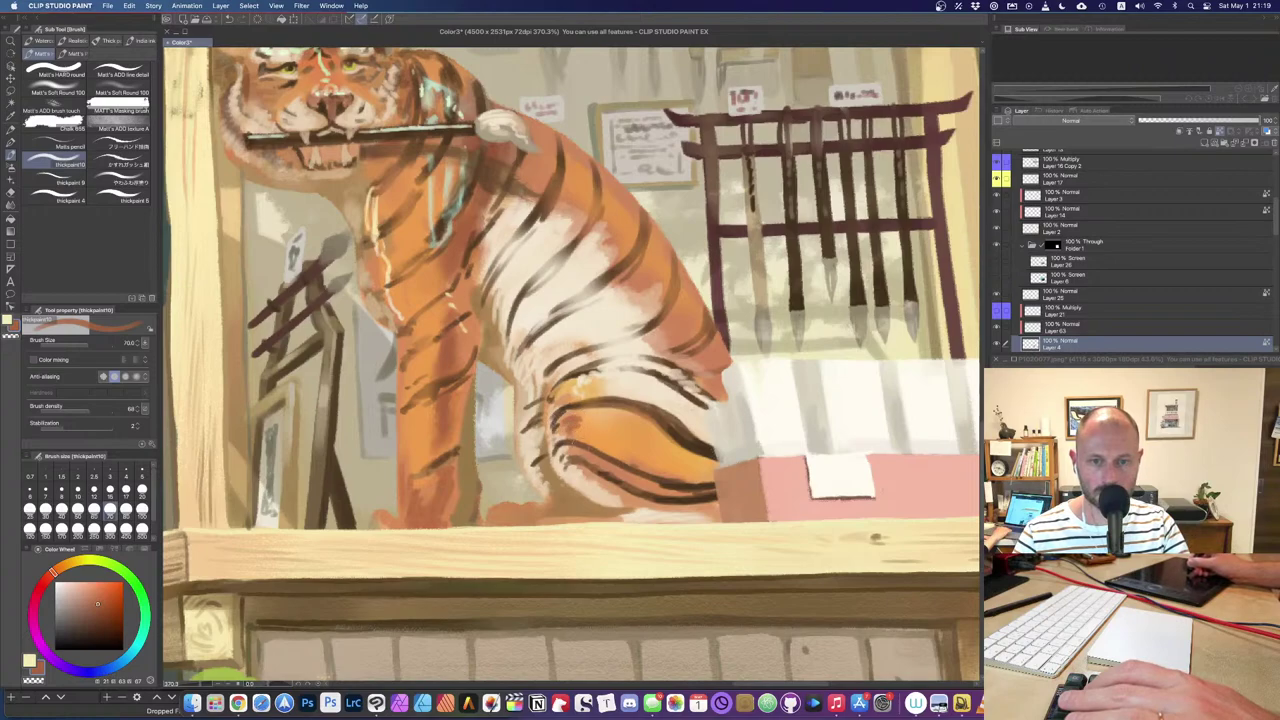
{"action": "mouse_move", "coordinate": [636, 484]}
{"action": "left_mouse_down"}
{"action": "mouse_move", "coordinate": [604, 508]}
{"action": "mouse_move", "coordinate": [616, 512]}
{"action": "mouse_move", "coordinate": [538, 519]}
{"action": "left_mouse_up"}
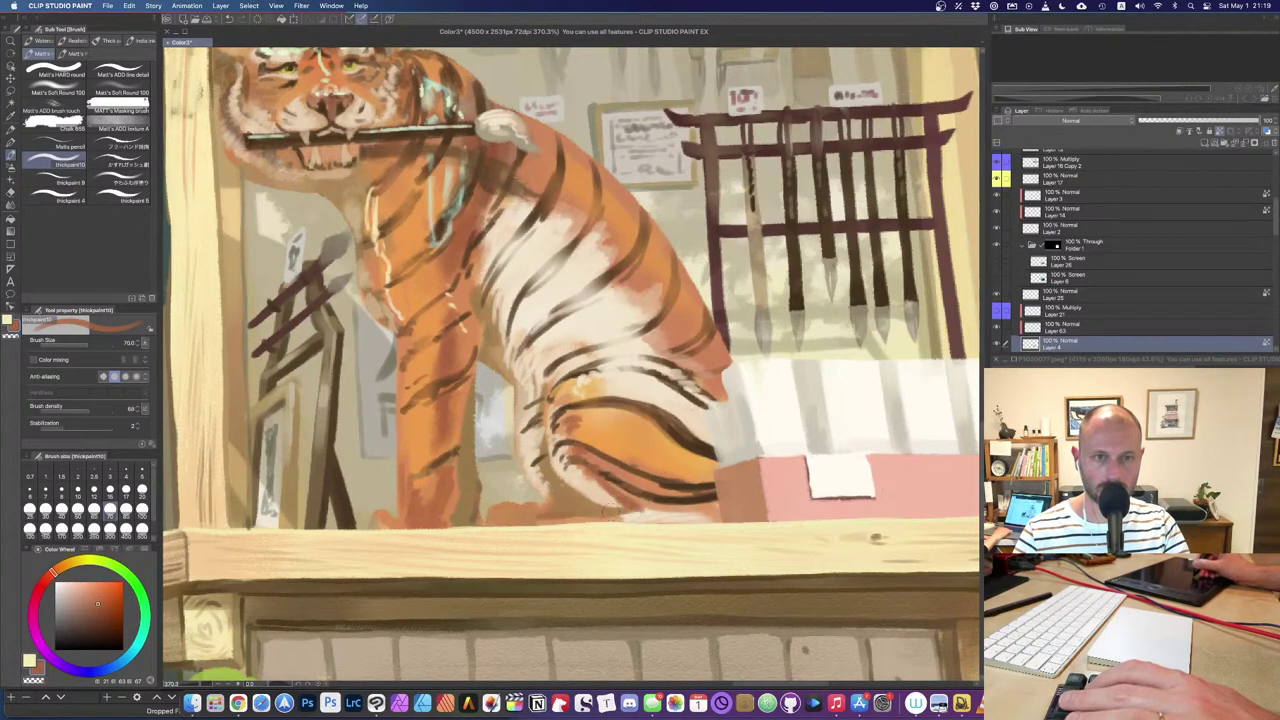
Step: Paint a pale green rim highlight down the tiger's upper back with thickpaint10 at size 50
{"action": "scroll", "coordinate": [611, 512], "scroll_direction": "down", "scroll_amount": 3}
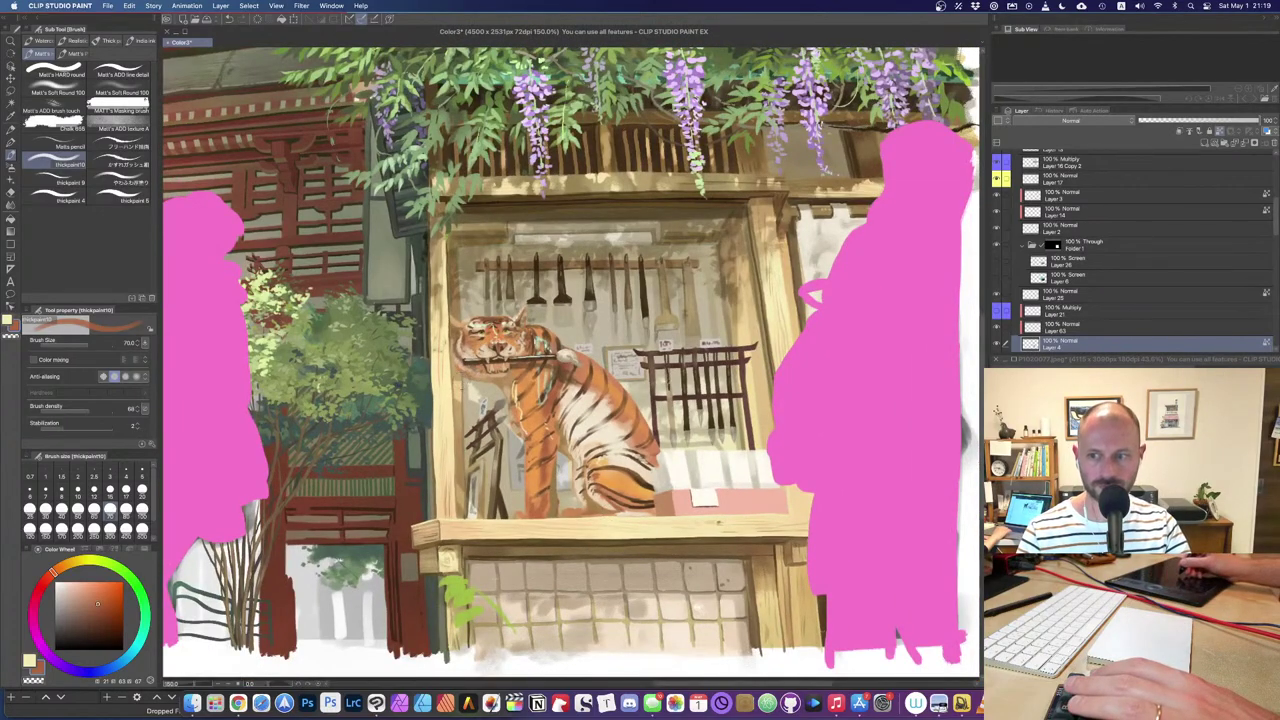
{"action": "left_click_drag", "start_coordinate": [456, 375], "coordinate": [640, 368]}
{"action": "left_click_drag", "start_coordinate": [769, 263], "coordinate": [145, 243]}
{"action": "left_click", "coordinate": [341, 250], "text": "alt"}
{"action": "key", "text": "["}
{"action": "key", "text": "["}
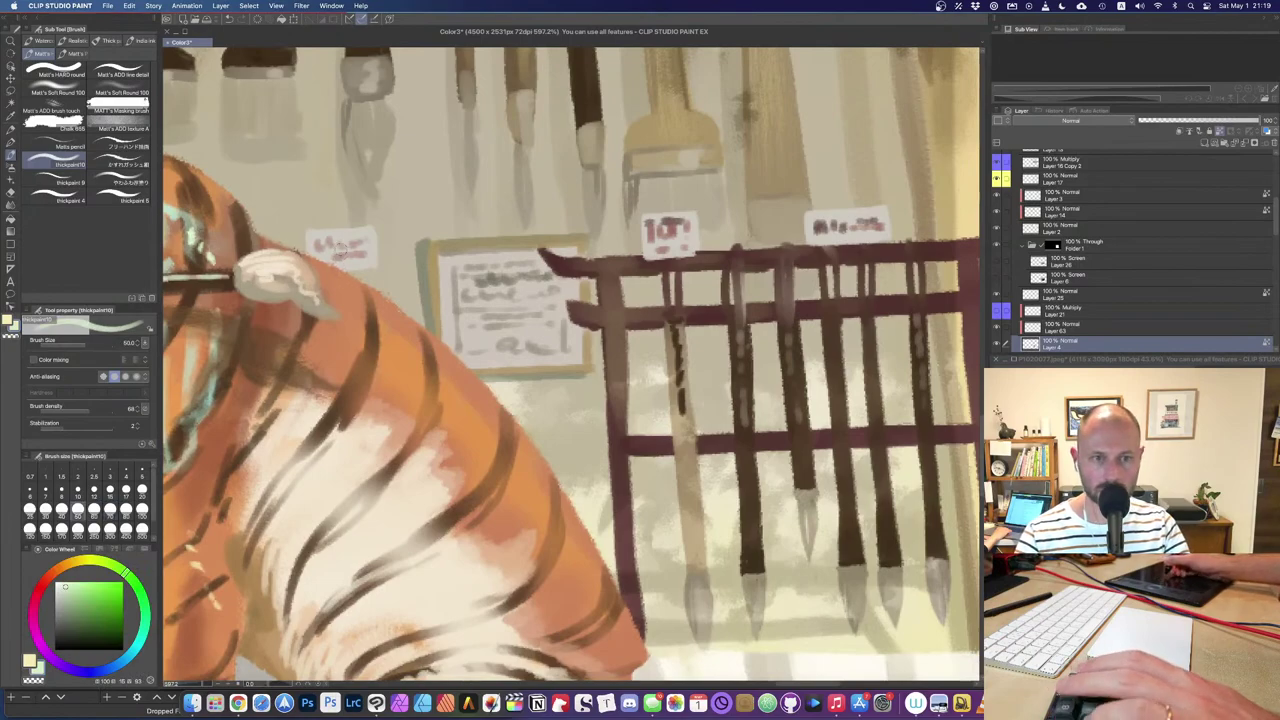
{"action": "mouse_move", "coordinate": [323, 277]}
{"action": "left_mouse_down"}
{"action": "mouse_move", "coordinate": [368, 306]}
{"action": "mouse_move", "coordinate": [372, 330]}
{"action": "mouse_move", "coordinate": [428, 385]}
{"action": "left_mouse_up"}
{"action": "left_click", "coordinate": [110, 508]}
{"action": "left_click_drag", "start_coordinate": [379, 330], "coordinate": [425, 353]}
{"action": "left_click_drag", "start_coordinate": [421, 348], "coordinate": [433, 363]}
{"action": "key", "text": "super+z"}
{"action": "key", "text": "bracketleft"}
{"action": "key", "text": "ctrl+z"}
Step: Extend the pale green highlight along the back toward the hip with thinner strokes at sizes 30 and 40
{"action": "key", "text": "bracketleft"}
{"action": "key", "text": "bracketleft"}
{"action": "key", "text": "bracketleft"}
{"action": "left_click_drag", "start_coordinate": [403, 348], "coordinate": [480, 404]}
{"action": "key", "text": "bracketright"}
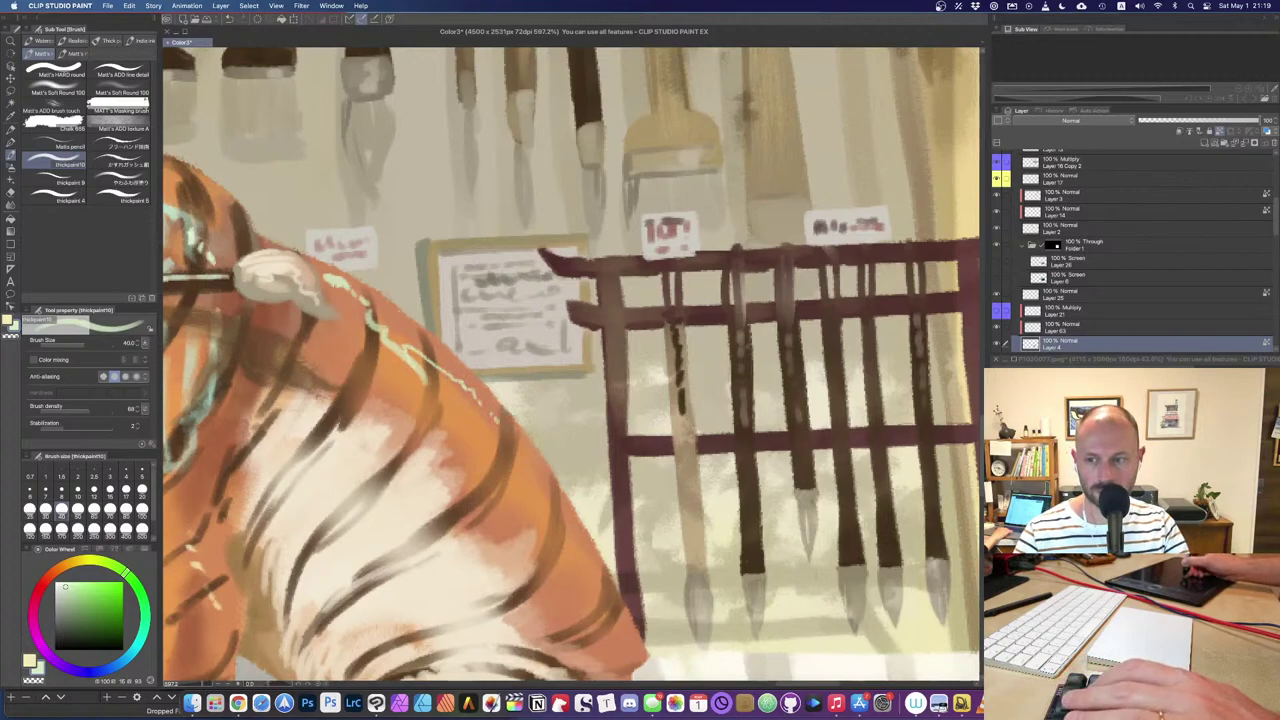
{"action": "mouse_move", "coordinate": [503, 450]}
{"action": "left_mouse_down"}
{"action": "mouse_move", "coordinate": [553, 542]}
{"action": "mouse_move", "coordinate": [505, 398]}
{"action": "left_mouse_up"}
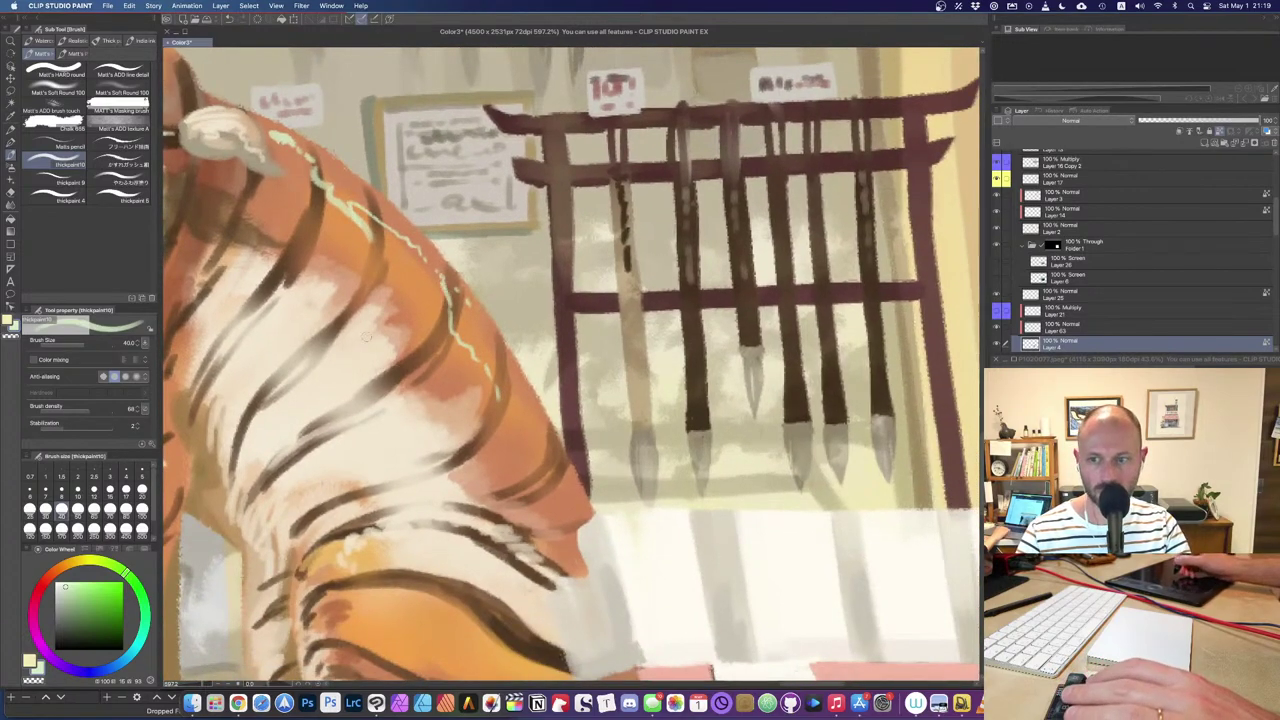
Step: Switch to the pale cream color and brighten the flank fur between the stripes at sizes 40 and 60
{"action": "key", "text": "x"}
{"action": "mouse_move", "coordinate": [270, 267]}
{"action": "left_mouse_down"}
{"action": "mouse_move", "coordinate": [311, 287]}
{"action": "mouse_move", "coordinate": [292, 285]}
{"action": "mouse_move", "coordinate": [334, 321]}
{"action": "left_mouse_up"}
{"action": "key", "text": "bracketright"}
{"action": "key", "text": "bracketright"}
{"action": "left_click_drag", "start_coordinate": [366, 379], "coordinate": [442, 402]}
{"action": "scroll", "coordinate": [485, 446], "scroll_direction": "down", "scroll_amount": 2}
{"action": "scroll", "coordinate": [483, 462], "scroll_direction": "down", "scroll_amount": 5}
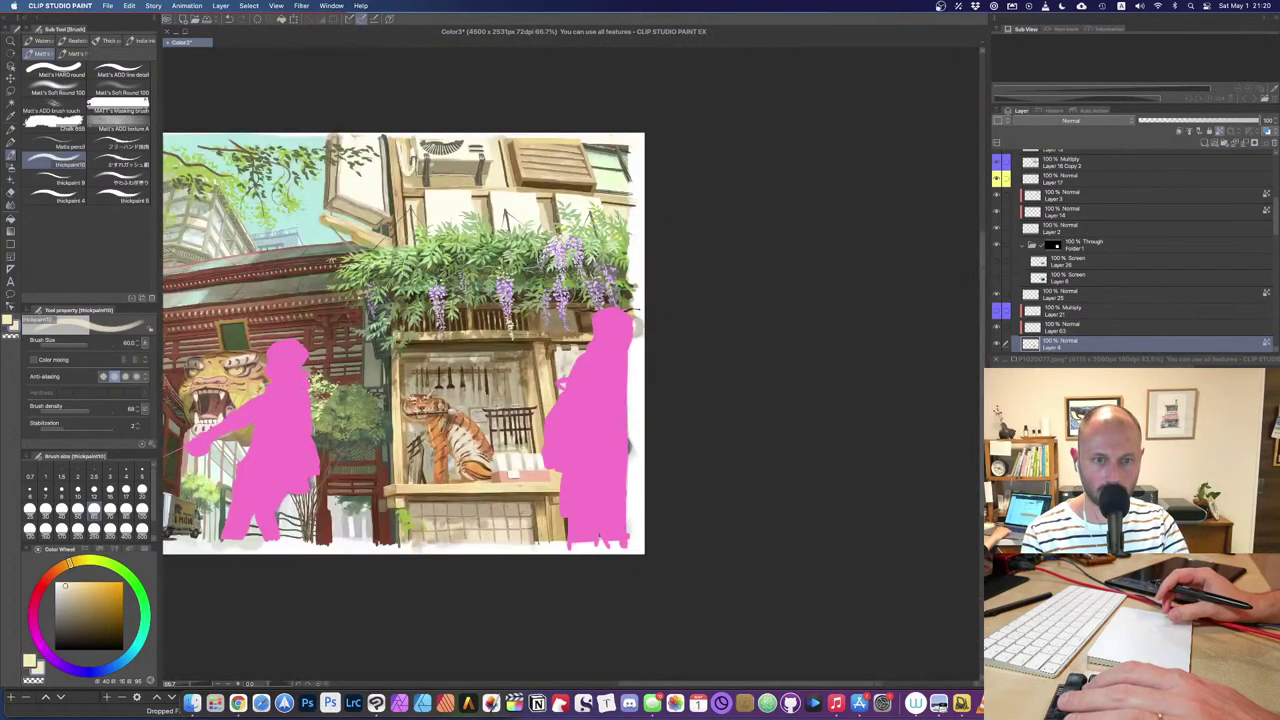
{"action": "scroll", "coordinate": [440, 456], "scroll_direction": "up", "scroll_amount": 1}
{"action": "scroll", "coordinate": [462, 455], "scroll_direction": "up", "scroll_amount": 7}
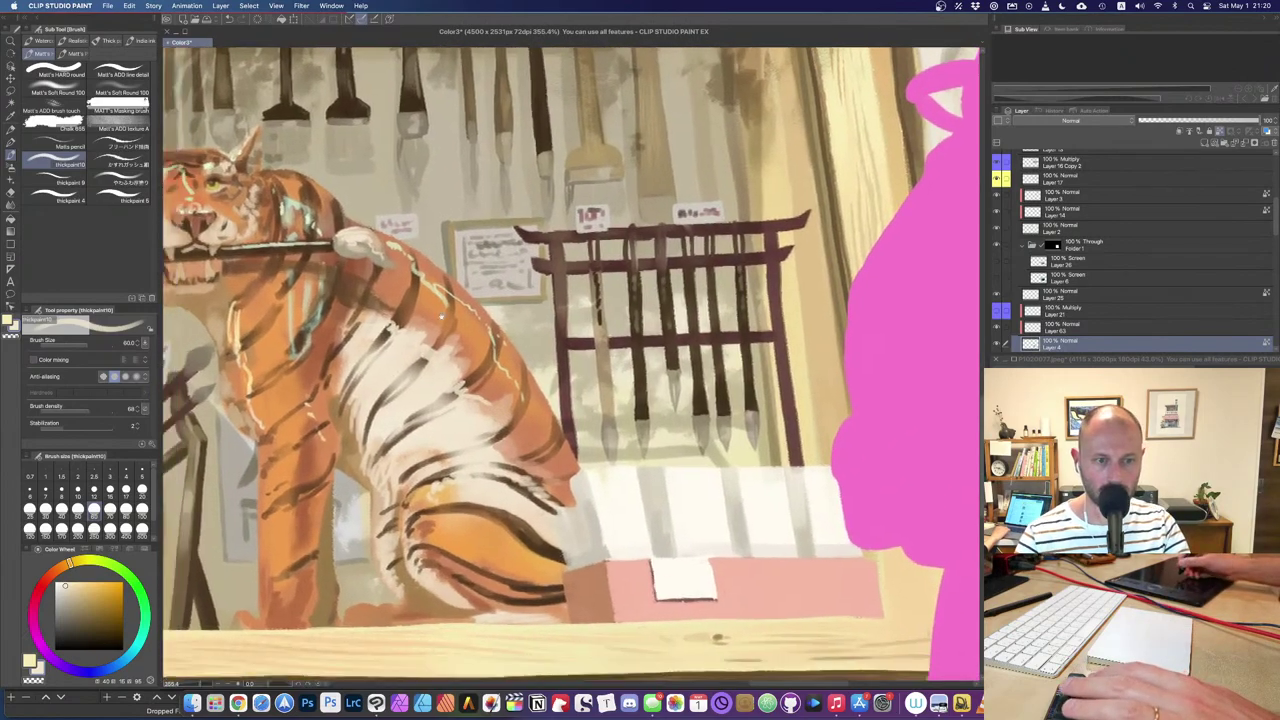
Step: Draw a thin cream highlight down the front edge of the foreleg at size 30, and sample the leg's orange to trim it
{"action": "left_click_drag", "start_coordinate": [441, 317], "coordinate": [552, 224]}
{"action": "key", "text": "bracketleft"}
{"action": "key", "text": "bracketleft"}
{"action": "key", "text": "bracketleft"}
{"action": "left_click_drag", "start_coordinate": [372, 344], "coordinate": [373, 434]}
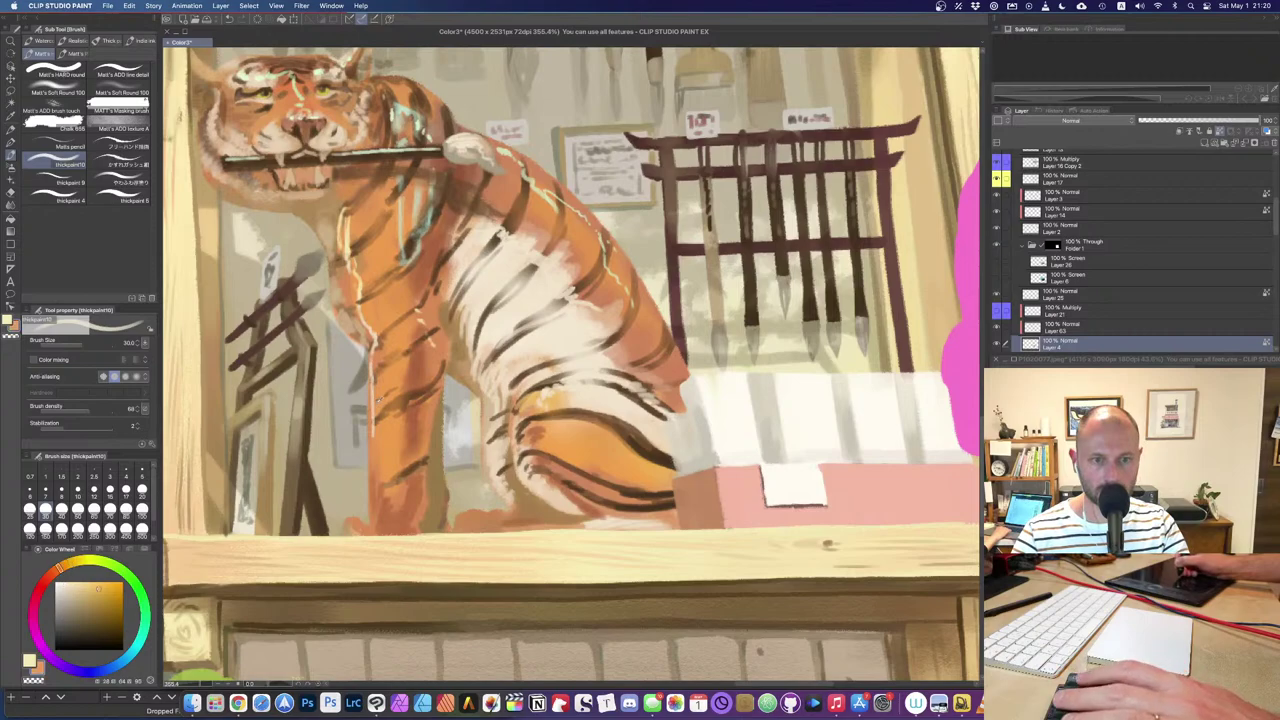
{"action": "left_click", "coordinate": [384, 392], "text": "alt"}
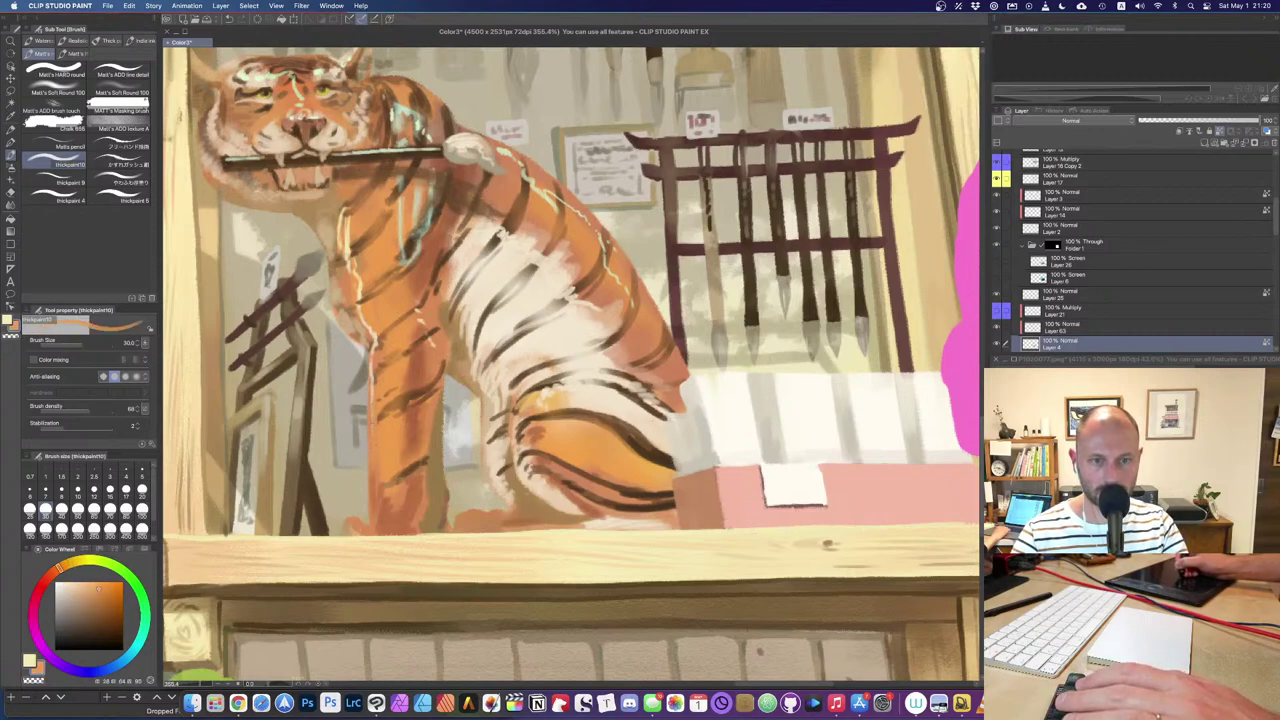
Step: Add fine strokes of sampled cream fur along the front of the chest and neck at brush sizes from 20 to 40
{"action": "left_click", "coordinate": [483, 298], "text": "alt"}
{"action": "key", "text": "bracketright"}
{"action": "key", "text": "bracketright"}
{"action": "key", "text": "bracketleft"}
{"action": "key", "text": "bracketleft"}
{"action": "key", "text": "bracketleft"}
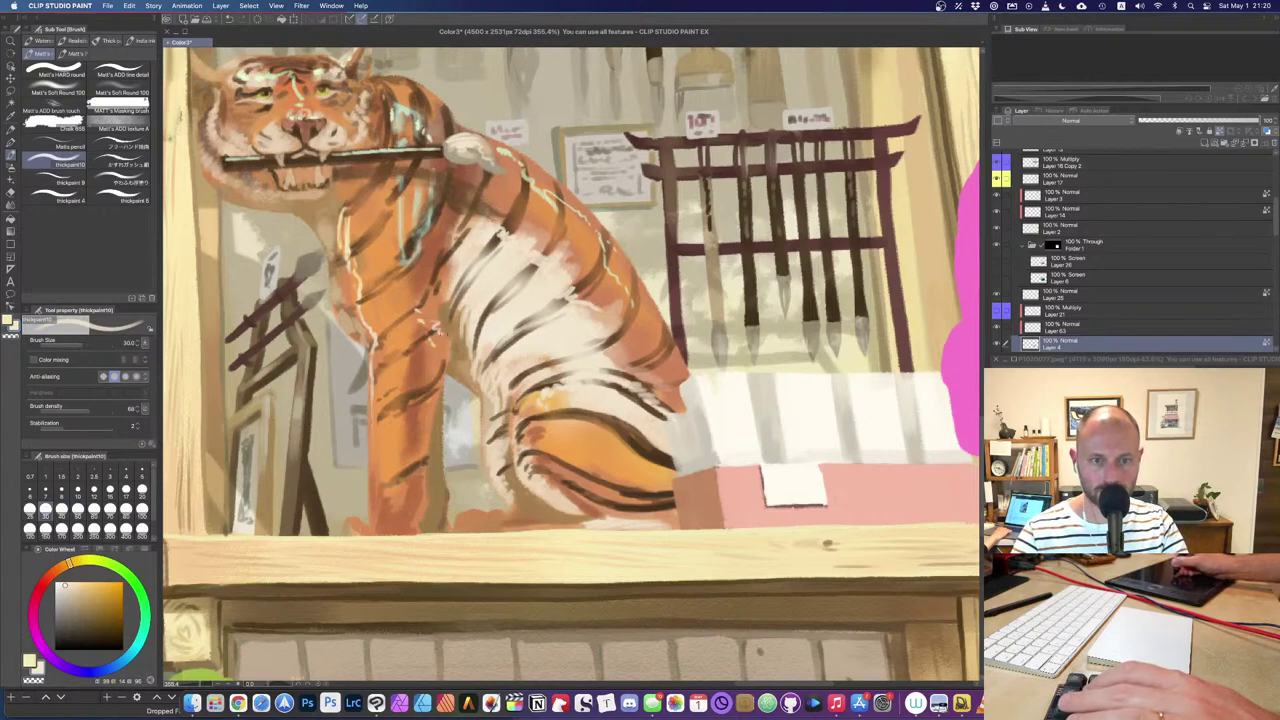
{"action": "key", "text": "bracketright"}
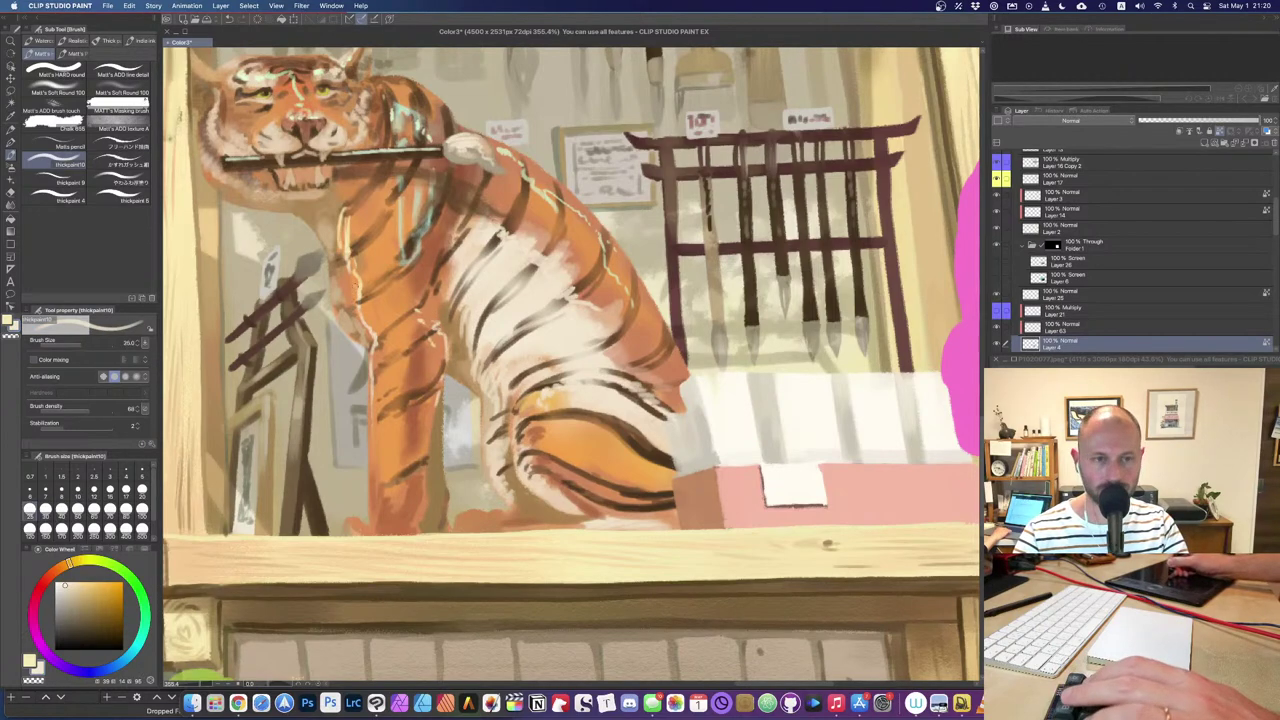
{"action": "left_click_drag", "start_coordinate": [330, 272], "coordinate": [337, 318]}
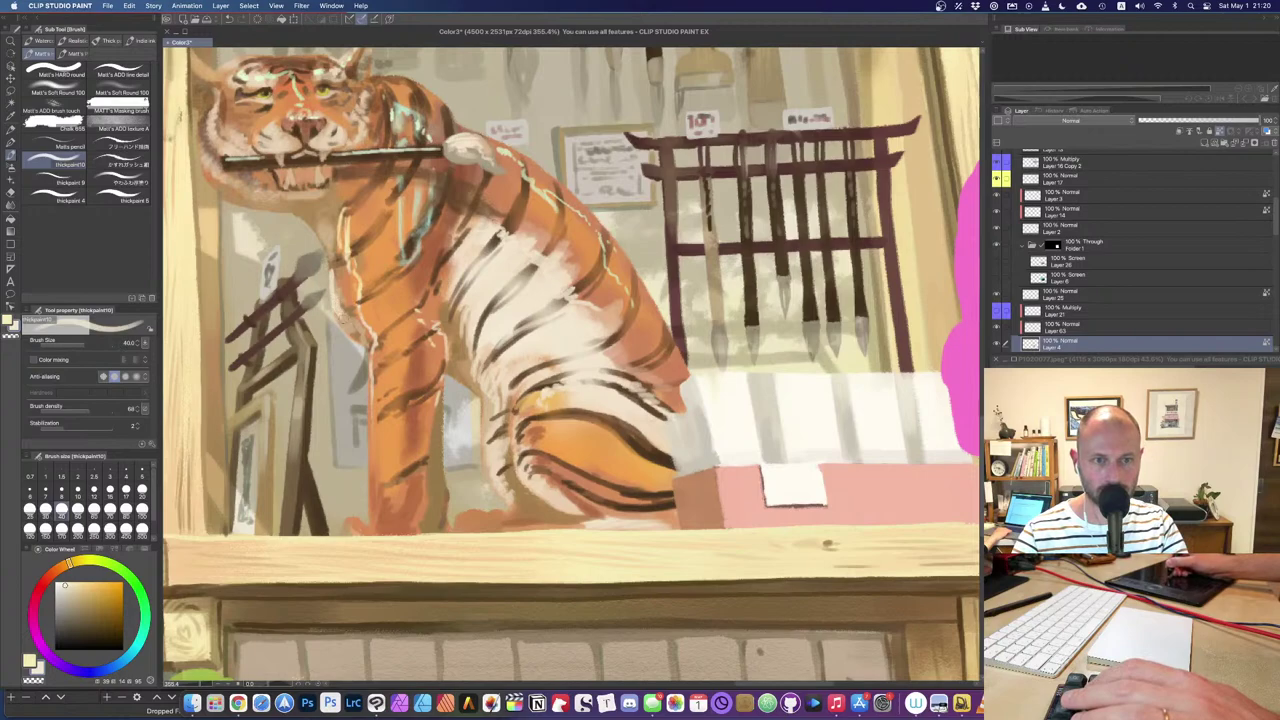
{"action": "key", "text": "bracketleft"}
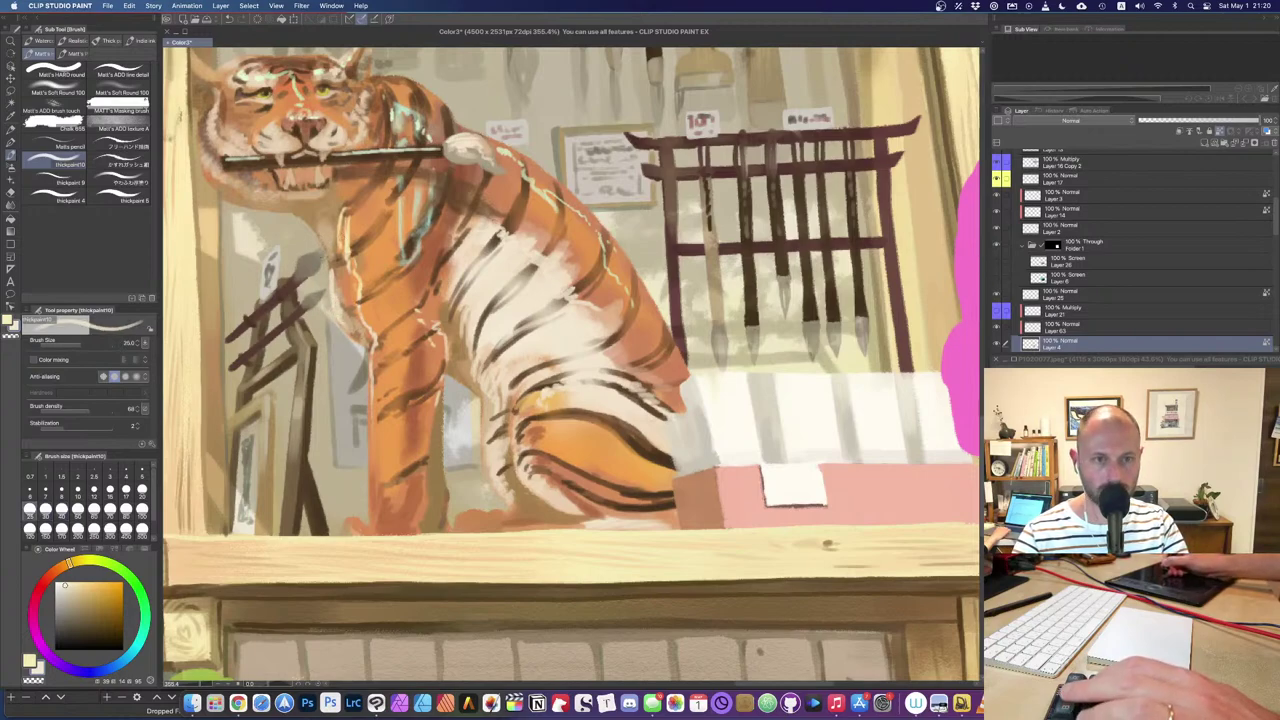
{"action": "key", "text": "bracketleft"}
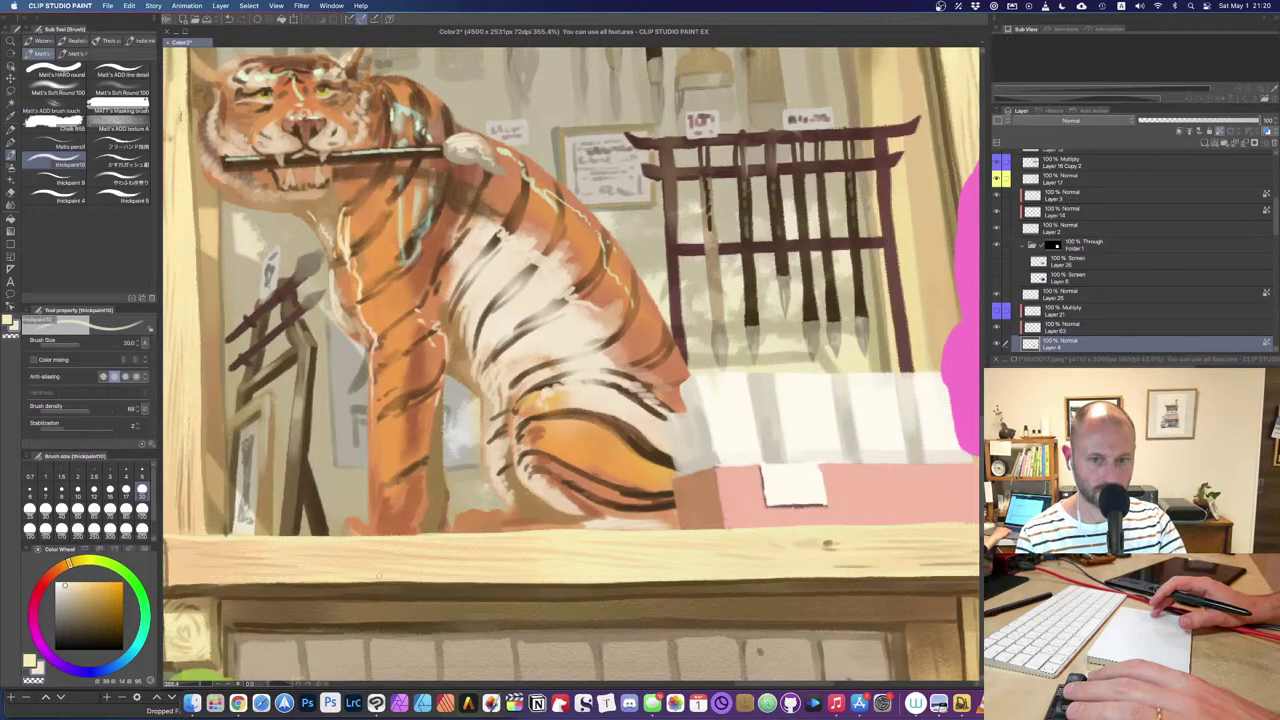
Step: Compare the painted tiger with the statue in the reference photo P1020077.jpeg, and return to the painting
{"action": "scroll", "coordinate": [380, 577], "scroll_direction": "down", "scroll_amount": 7}
{"action": "scroll", "coordinate": [378, 576], "scroll_direction": "down", "scroll_amount": 3}
{"action": "scroll", "coordinate": [378, 576], "scroll_direction": "down", "scroll_amount": 5}
{"action": "scroll", "coordinate": [386, 545], "scroll_direction": "up", "scroll_amount": 9}
{"action": "left_click", "coordinate": [1120, 360]}
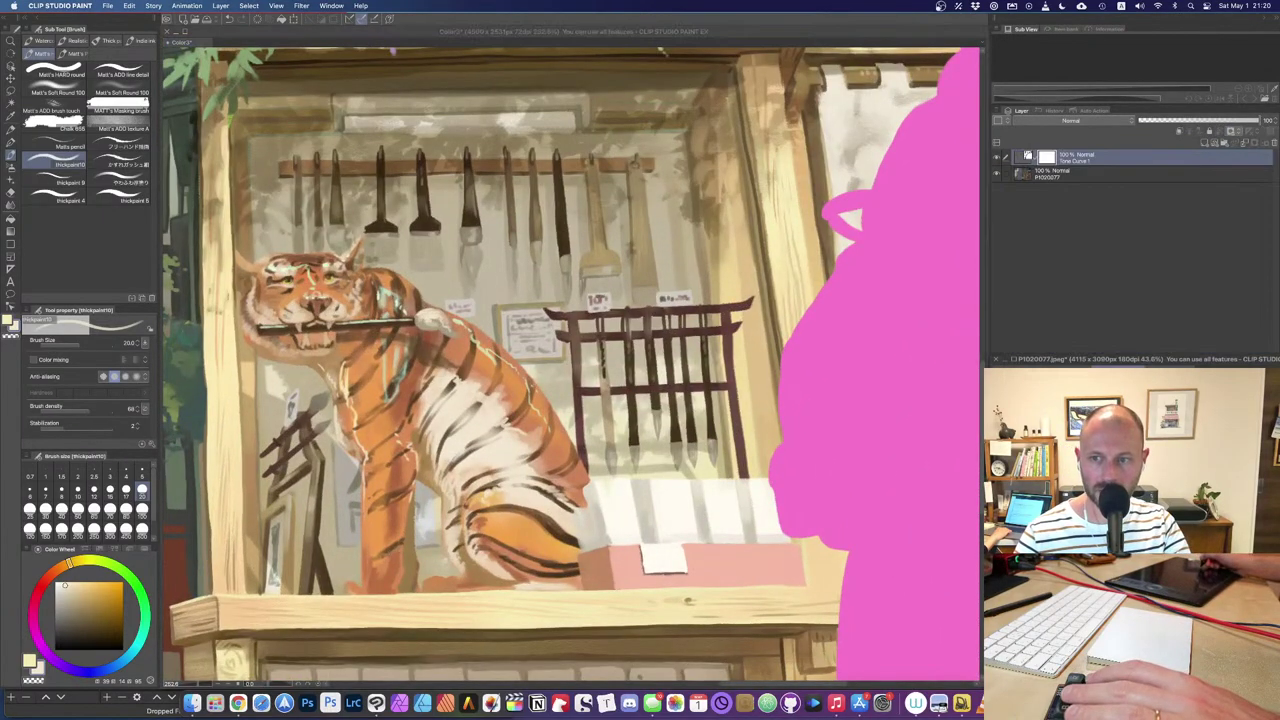
{"action": "left_click_drag", "start_coordinate": [1160, 361], "coordinate": [476, 218]}
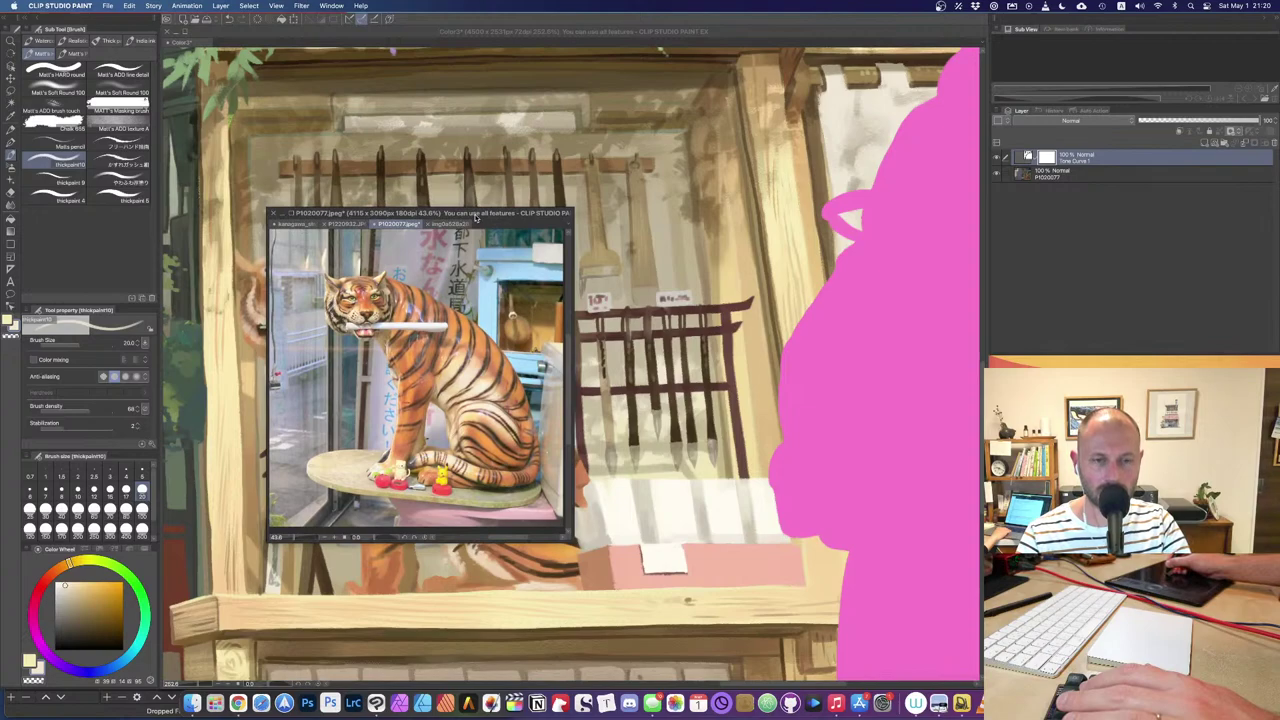
{"action": "left_click_drag", "start_coordinate": [476, 218], "coordinate": [1193, 369]}
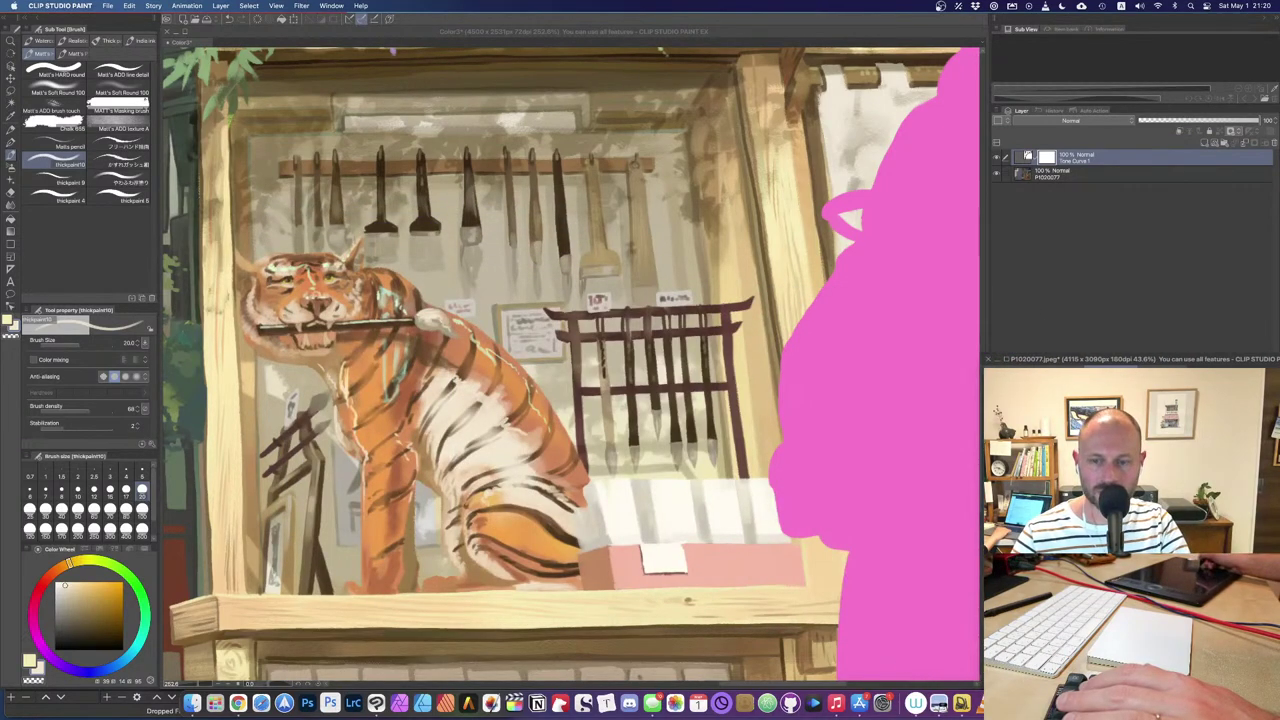
{"action": "left_click", "coordinate": [567, 474]}
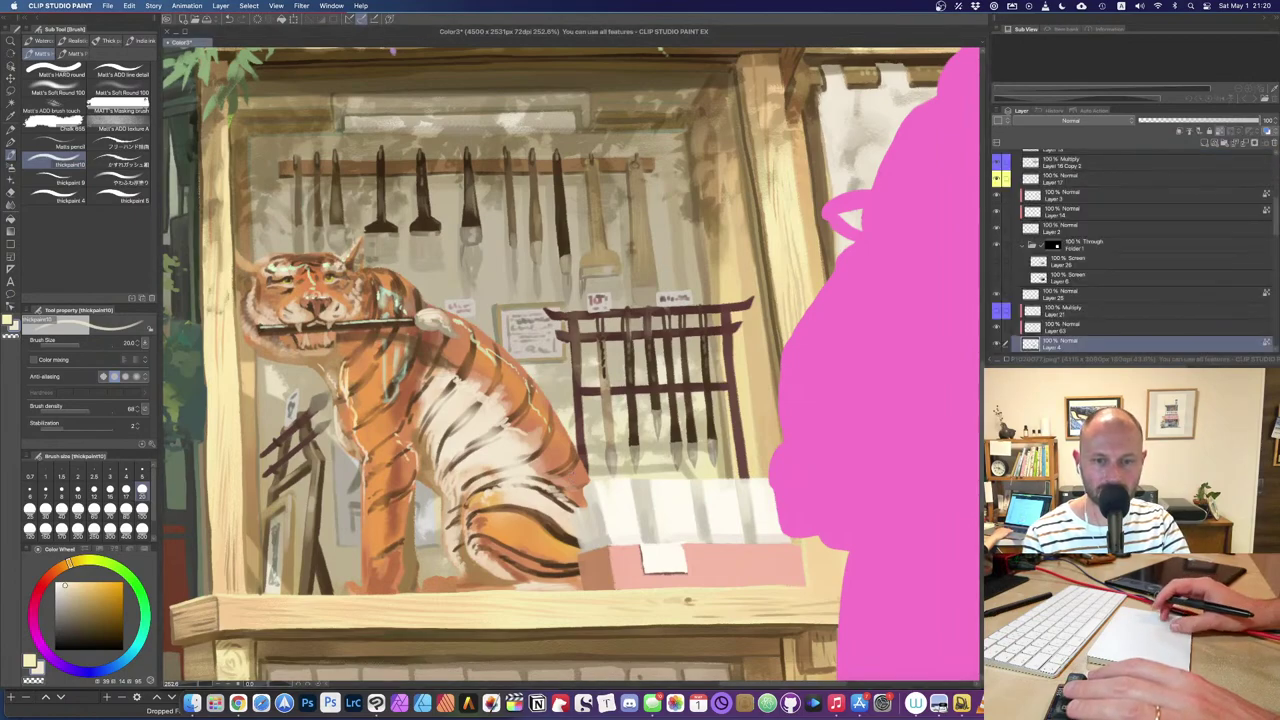
Step: Add thin cream fur highlights around the top of the foreleg and the chest edge with thickpaint10 at size 25
{"action": "scroll", "coordinate": [561, 465], "scroll_direction": "up", "scroll_amount": 3}
{"action": "scroll", "coordinate": [561, 465], "scroll_direction": "up", "scroll_amount": 1}
{"action": "left_click_drag", "start_coordinate": [413, 434], "coordinate": [511, 351]}
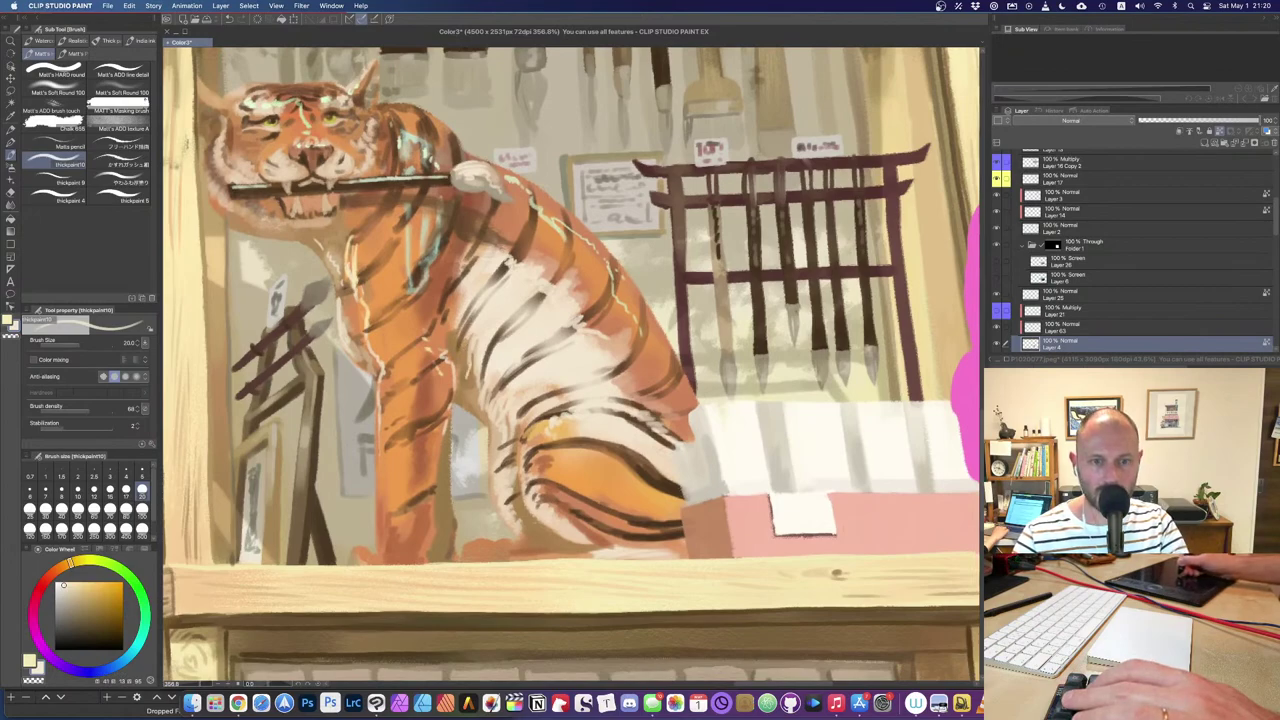
{"action": "key", "text": "]"}
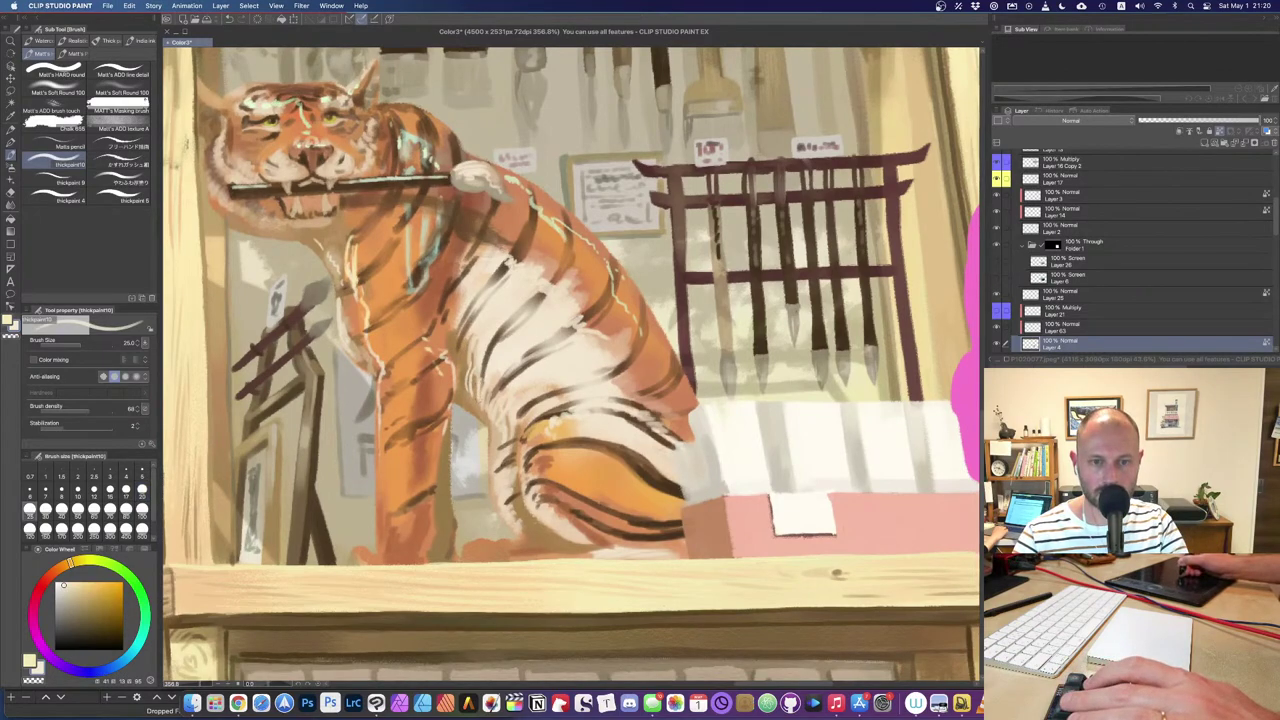
{"action": "mouse_move", "coordinate": [482, 387]}
{"action": "left_mouse_down"}
{"action": "mouse_move", "coordinate": [482, 403]}
{"action": "mouse_move", "coordinate": [557, 370]}
{"action": "left_mouse_up"}
{"action": "key", "text": "["}
{"action": "key", "text": "bracketleft"}
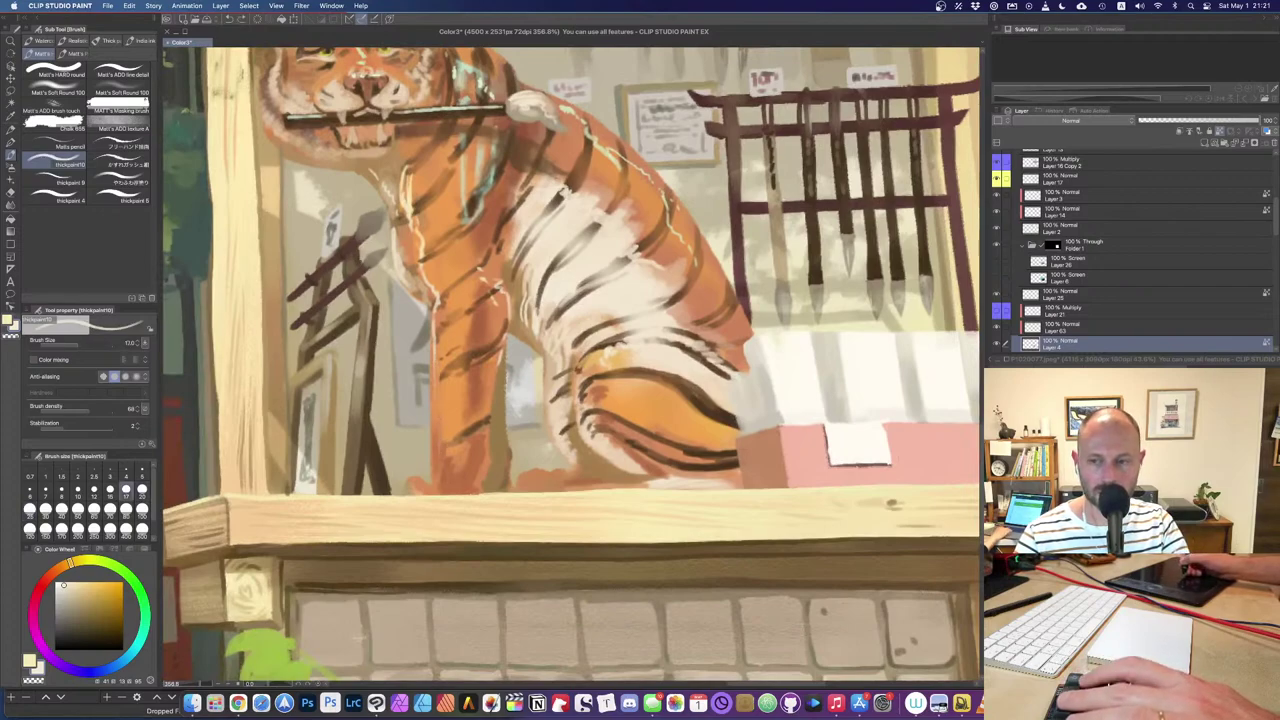
Step: Soften the highlight on the foreleg's front edge with a color sampled from the leg, at size 25
{"action": "left_click", "coordinate": [440, 374], "text": "alt"}
{"action": "key", "text": "bracketright"}
{"action": "left_click_drag", "start_coordinate": [438, 338], "coordinate": [439, 360]}
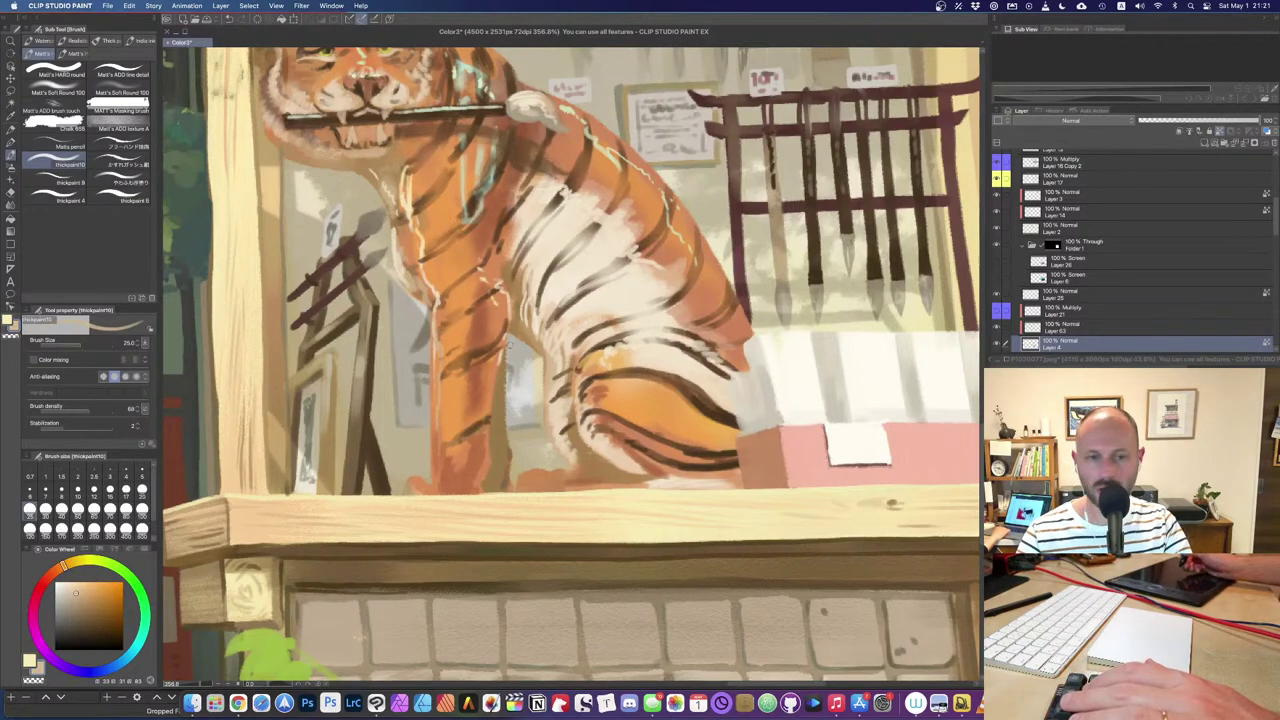
{"action": "left_click_drag", "start_coordinate": [509, 344], "coordinate": [545, 270]}
{"action": "key", "text": "bracketright"}
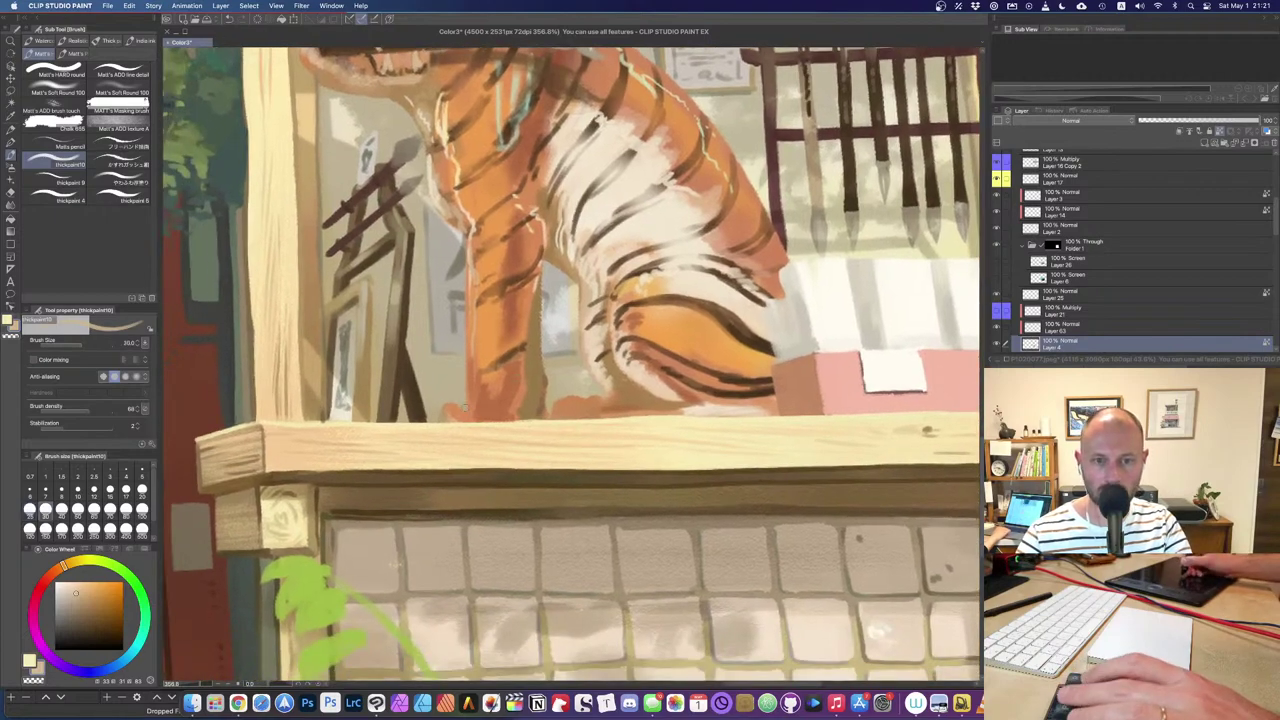
{"action": "left_click_drag", "start_coordinate": [467, 413], "coordinate": [453, 408]}
{"action": "key", "text": "super+z"}
{"action": "key", "text": "super+z"}
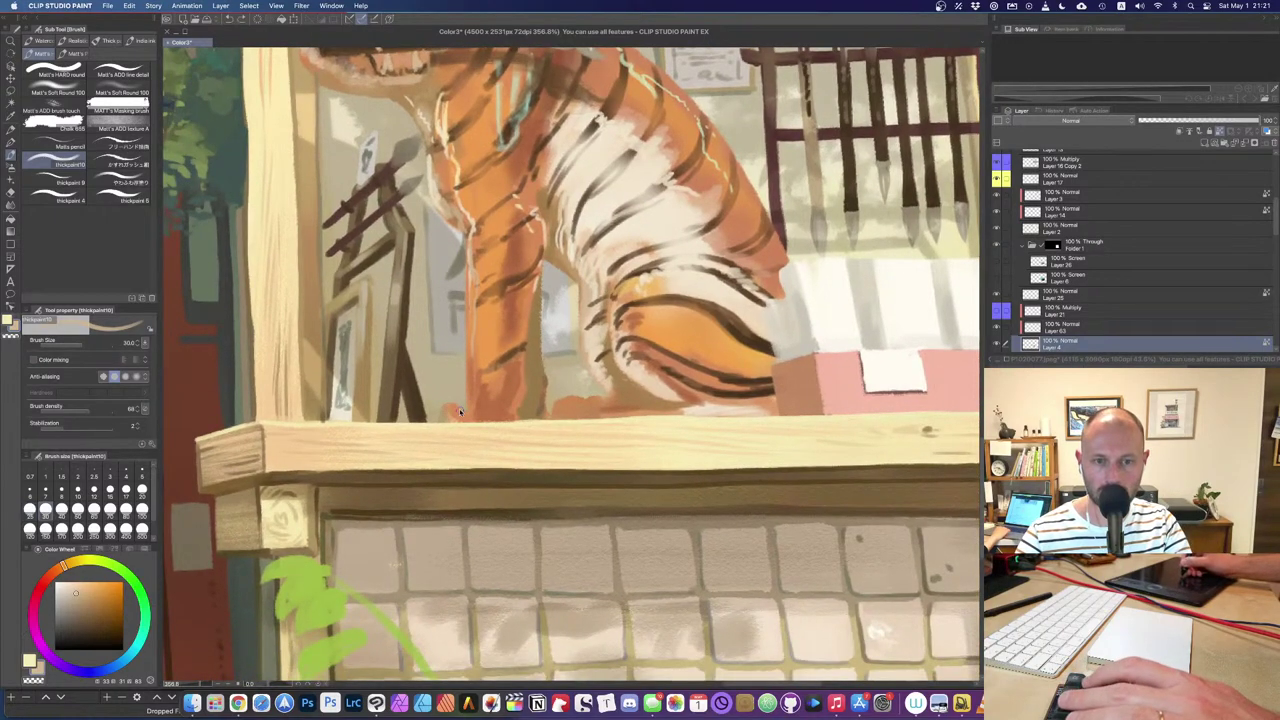
{"action": "left_click_drag", "start_coordinate": [395, 564], "coordinate": [330, 603]}
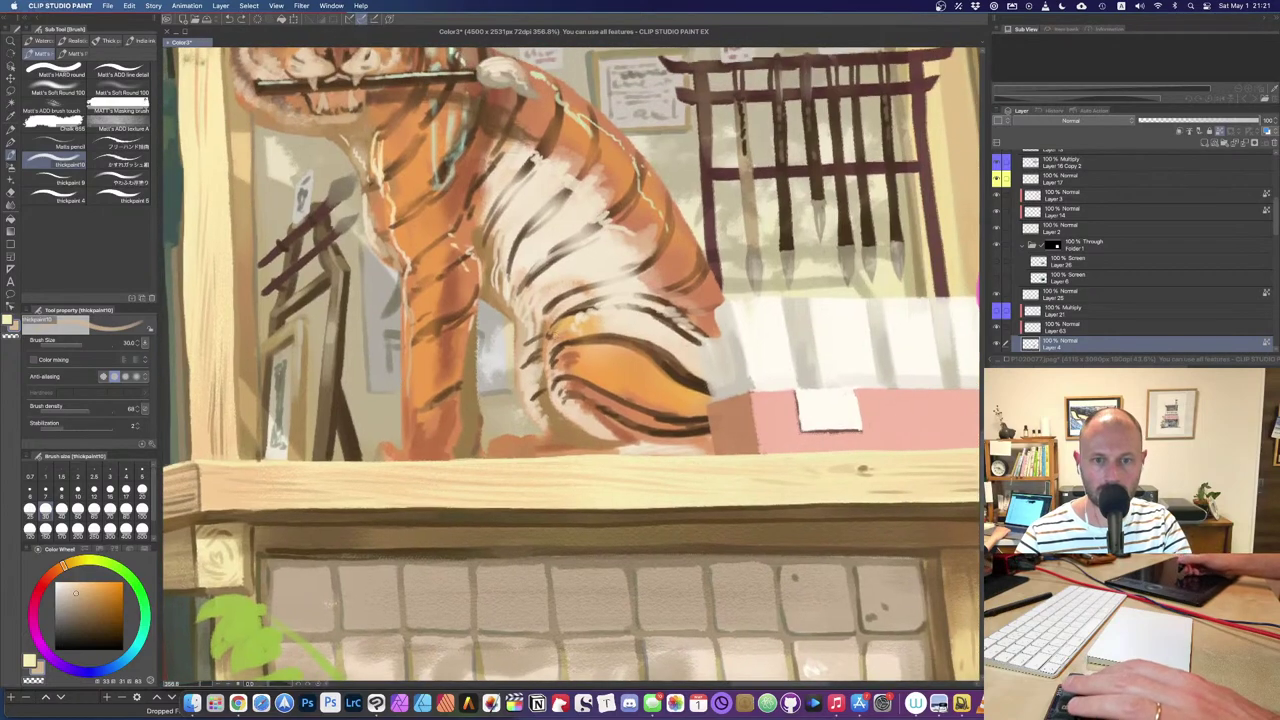
Step: Touch up the cream fur along the front edge of the tiger's hind leg with a sampled cream color at brush size 30
{"action": "left_click", "coordinate": [548, 398], "text": "alt"}
{"action": "left_click_drag", "start_coordinate": [544, 399], "coordinate": [543, 420]}
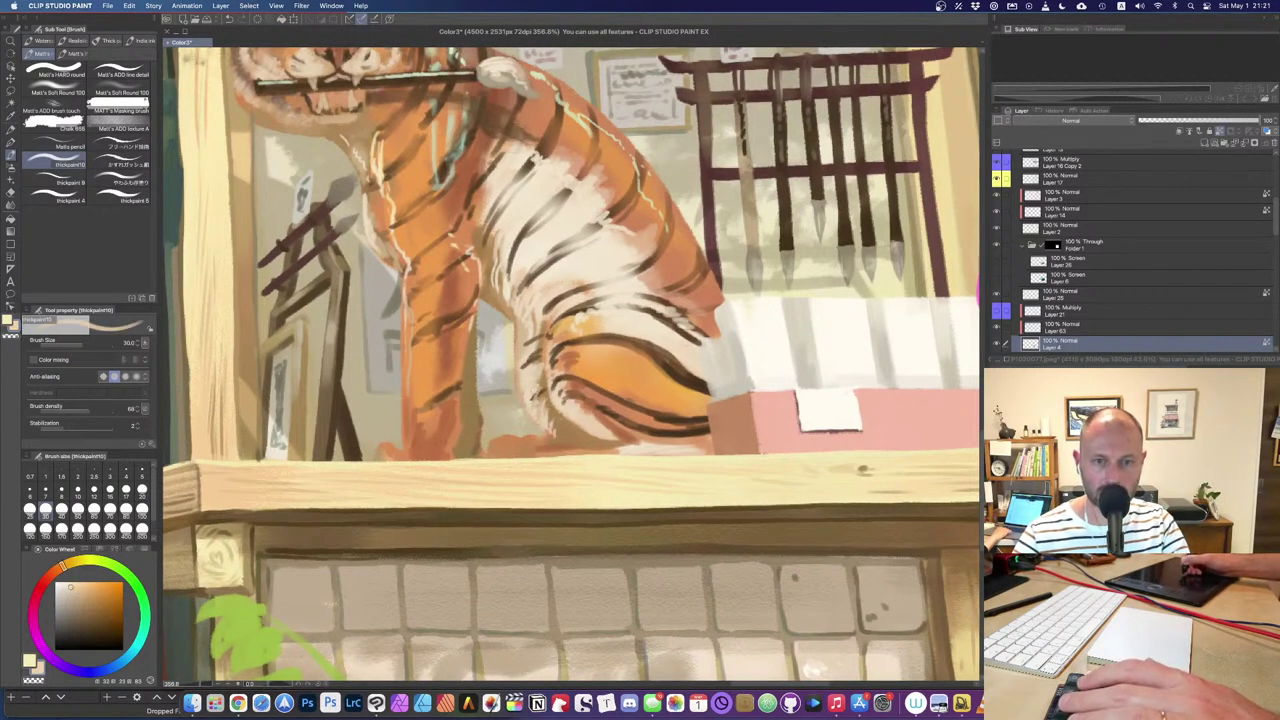
{"action": "scroll", "coordinate": [535, 421], "scroll_direction": "up", "scroll_amount": 3}
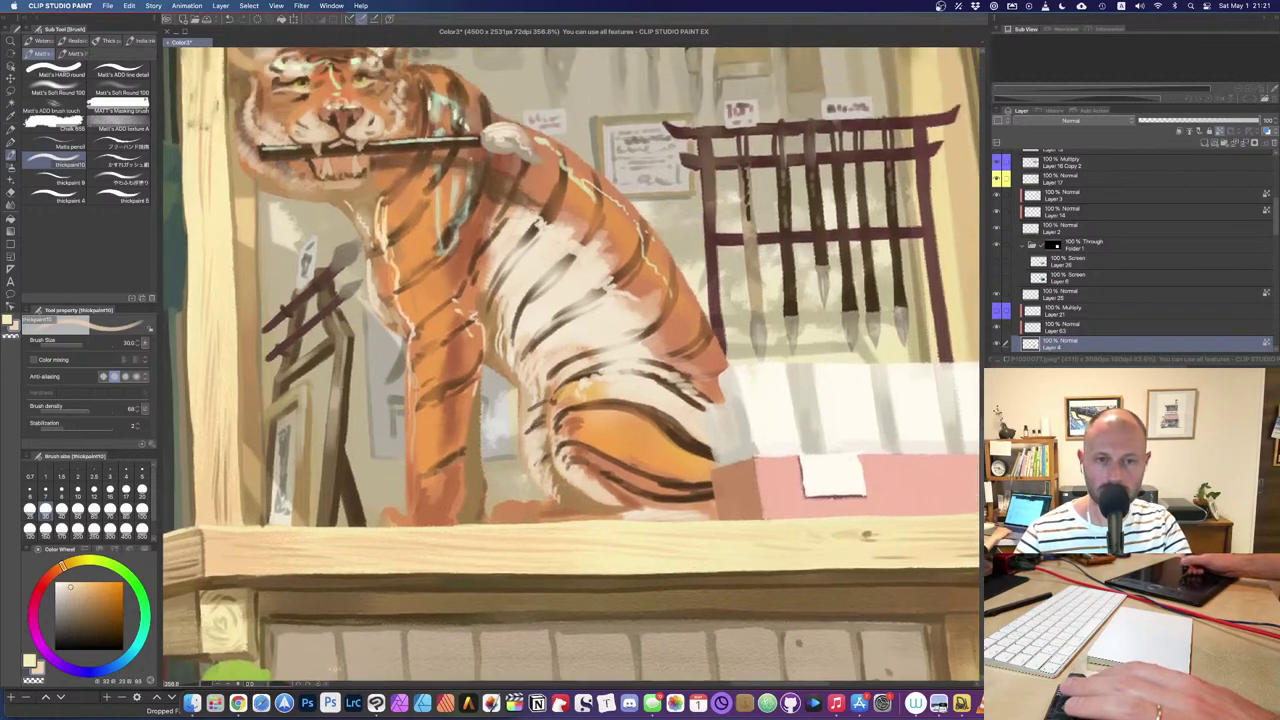
{"action": "left_click", "coordinate": [591, 322], "text": "alt"}
{"action": "left_click", "coordinate": [603, 327], "text": "alt"}
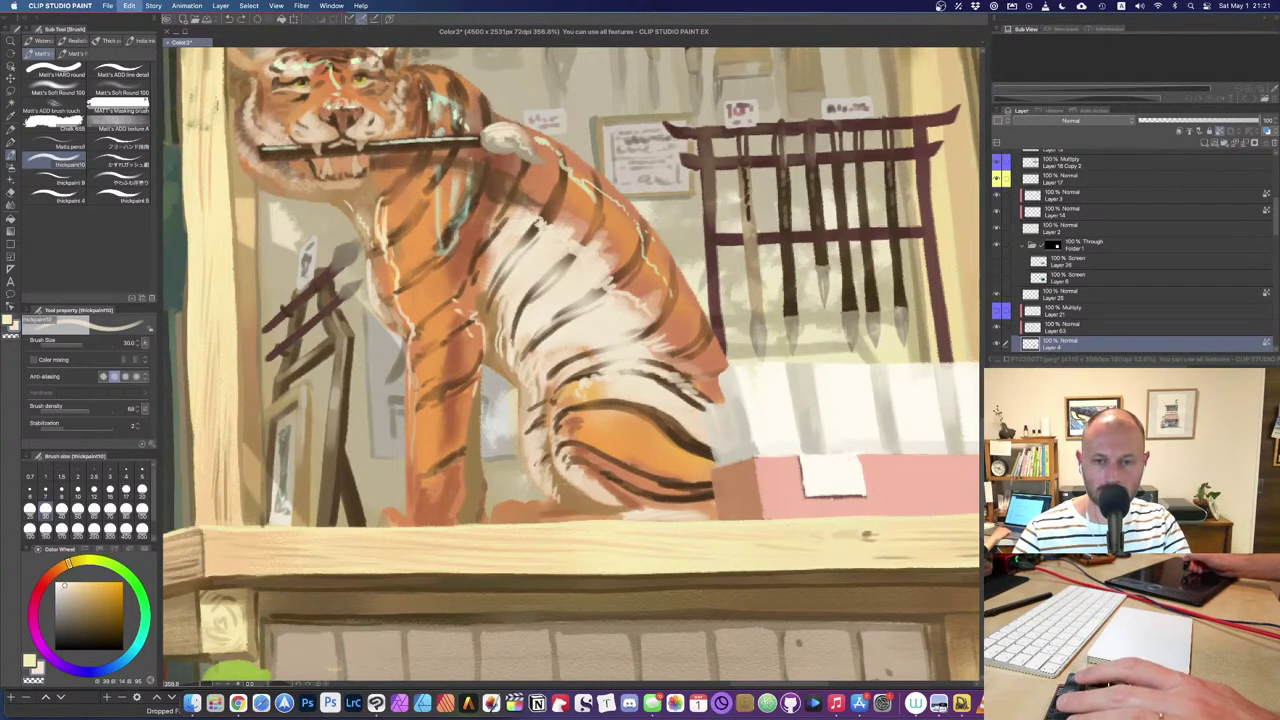
{"action": "left_click_drag", "start_coordinate": [615, 340], "coordinate": [644, 415]}
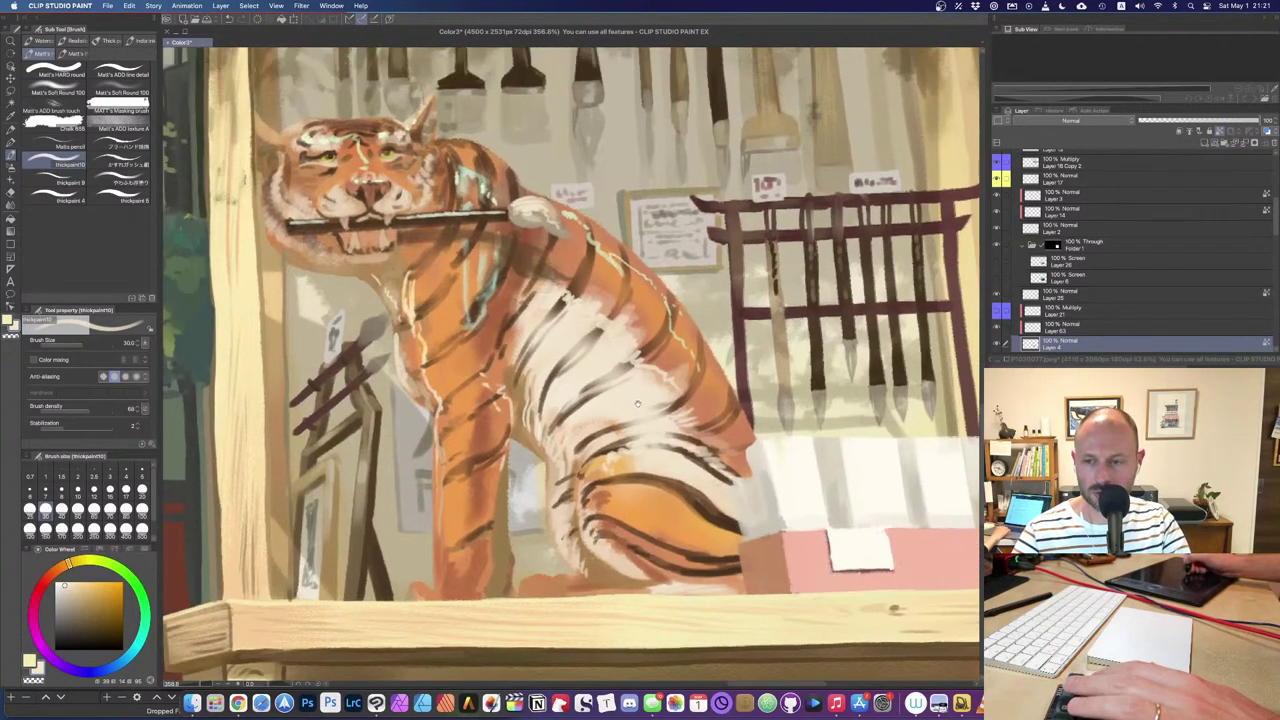
Step: Try to brighten the tiger's lower fangs with a pale green sampled from its forehead highlights at brush size 30
{"action": "left_click", "coordinate": [483, 257], "text": "alt"}
{"action": "left_click", "coordinate": [487, 259], "text": "alt"}
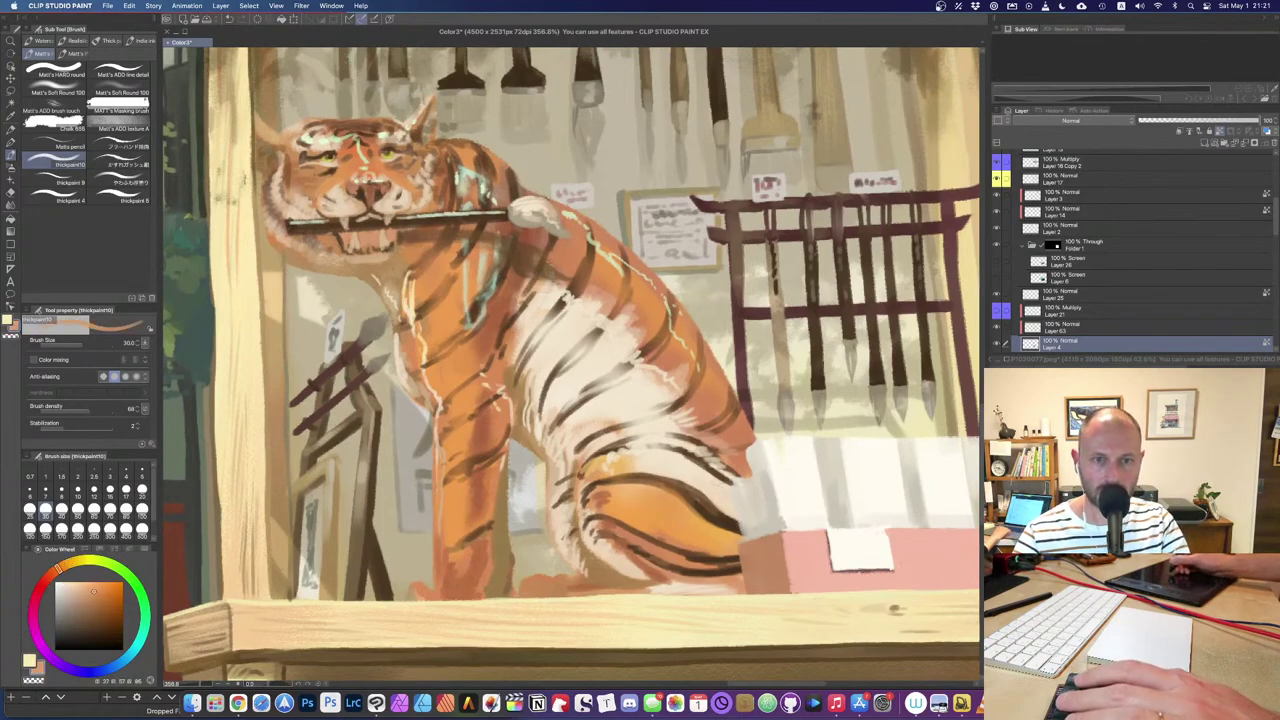
{"action": "left_click", "coordinate": [497, 252], "text": "alt"}
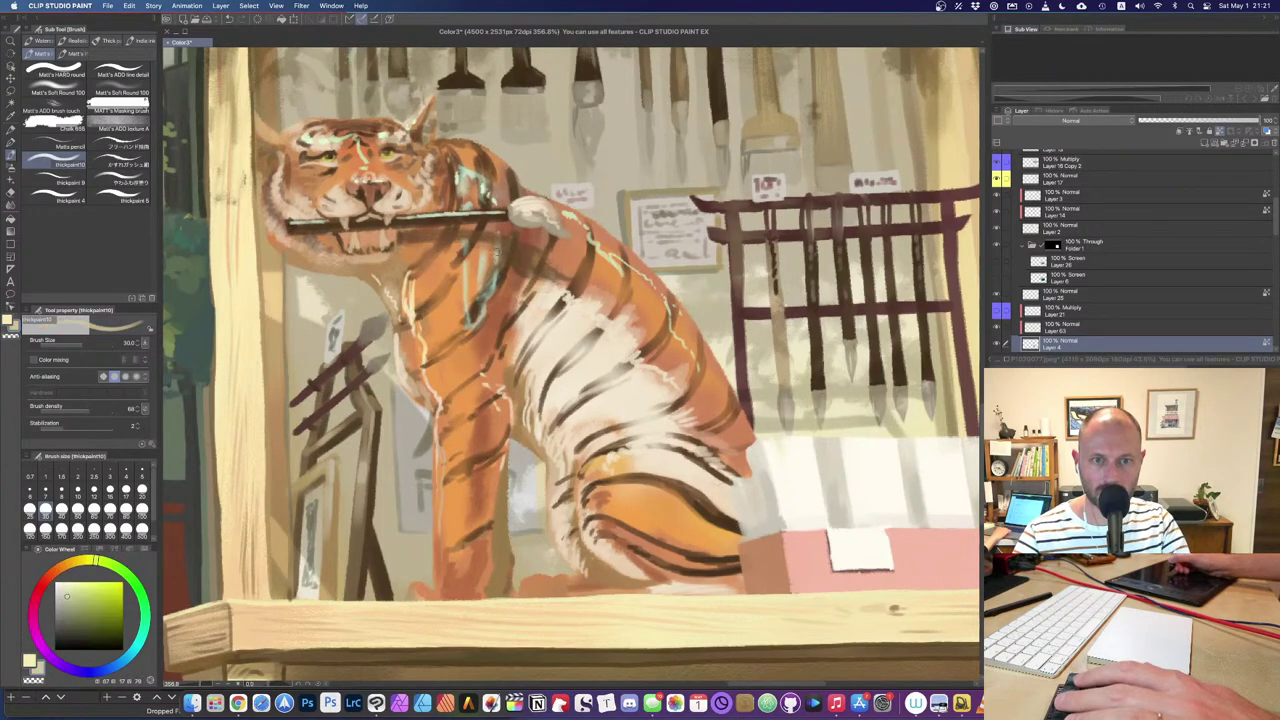
{"action": "left_click_drag", "start_coordinate": [437, 287], "coordinate": [543, 282]}
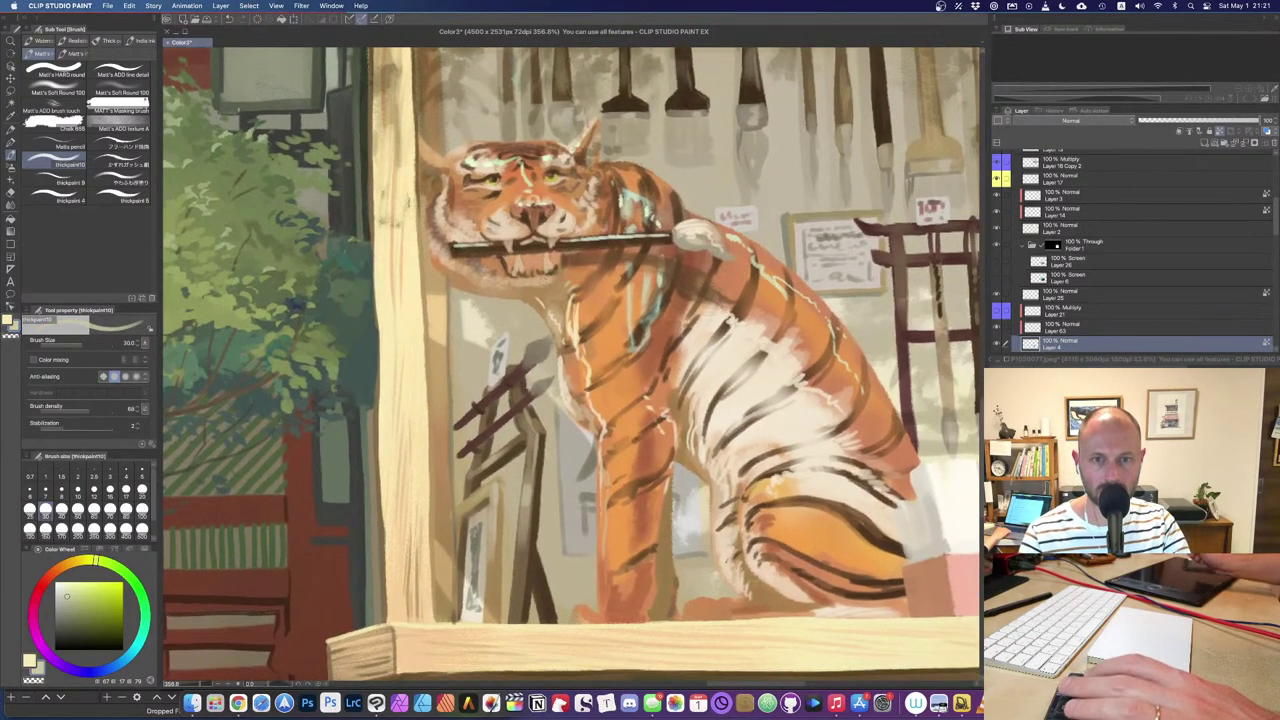
{"action": "scroll", "coordinate": [541, 281], "scroll_direction": "up", "scroll_amount": 5}
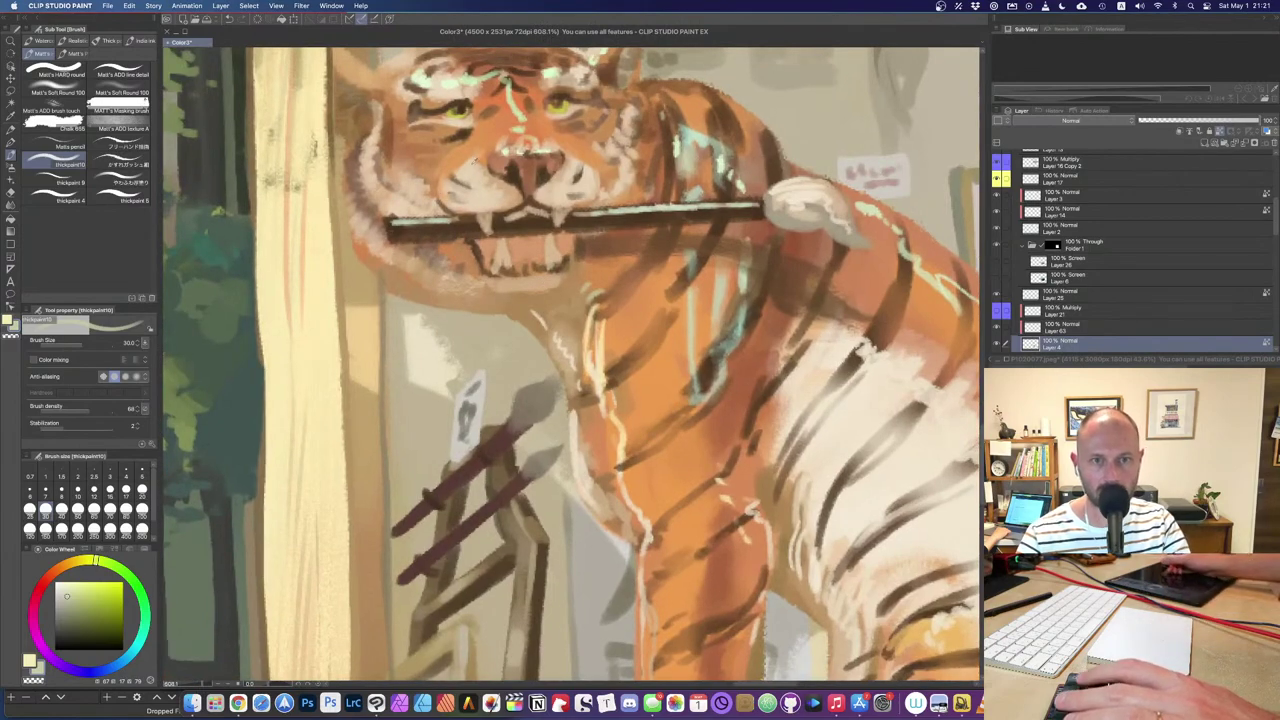
{"action": "left_click", "coordinate": [443, 82], "text": "alt"}
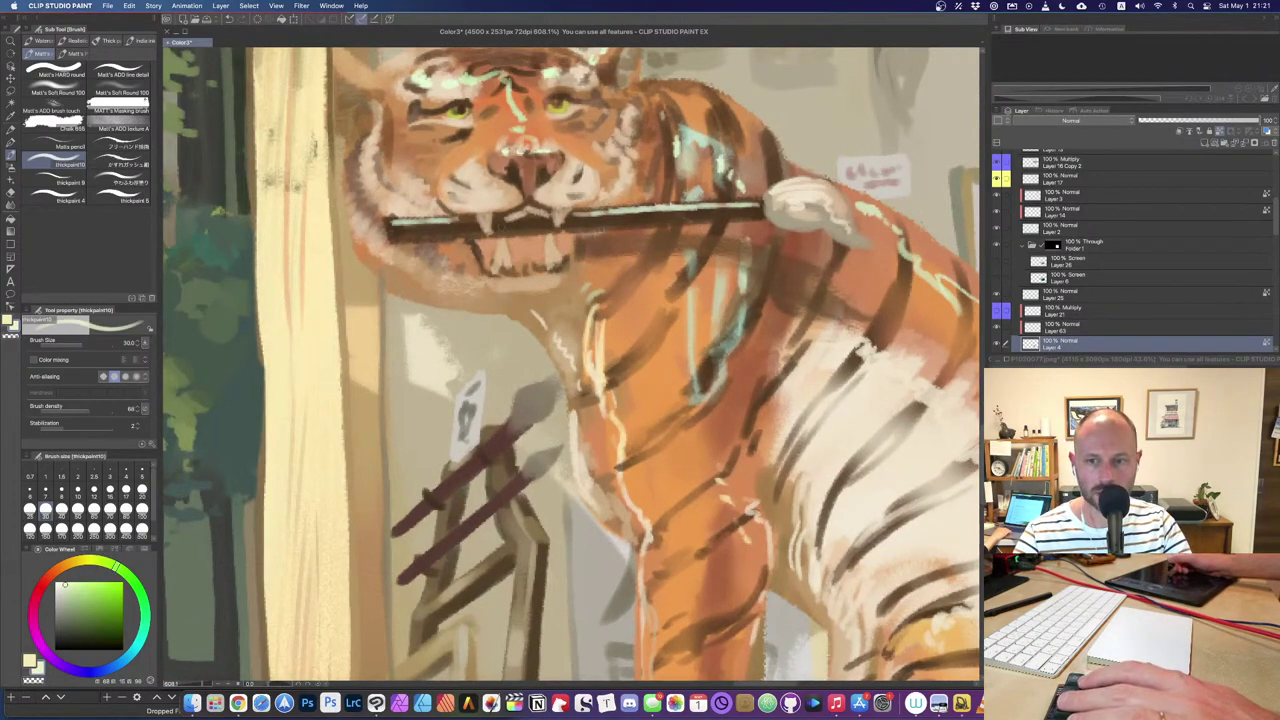
{"action": "left_click_drag", "start_coordinate": [501, 243], "coordinate": [504, 258]}
{"action": "key", "text": "super+z"}
Step: Brighten the tiger's upper and lower fangs with cream sampled from its flank at brush size 60
{"action": "key", "text": "]"}
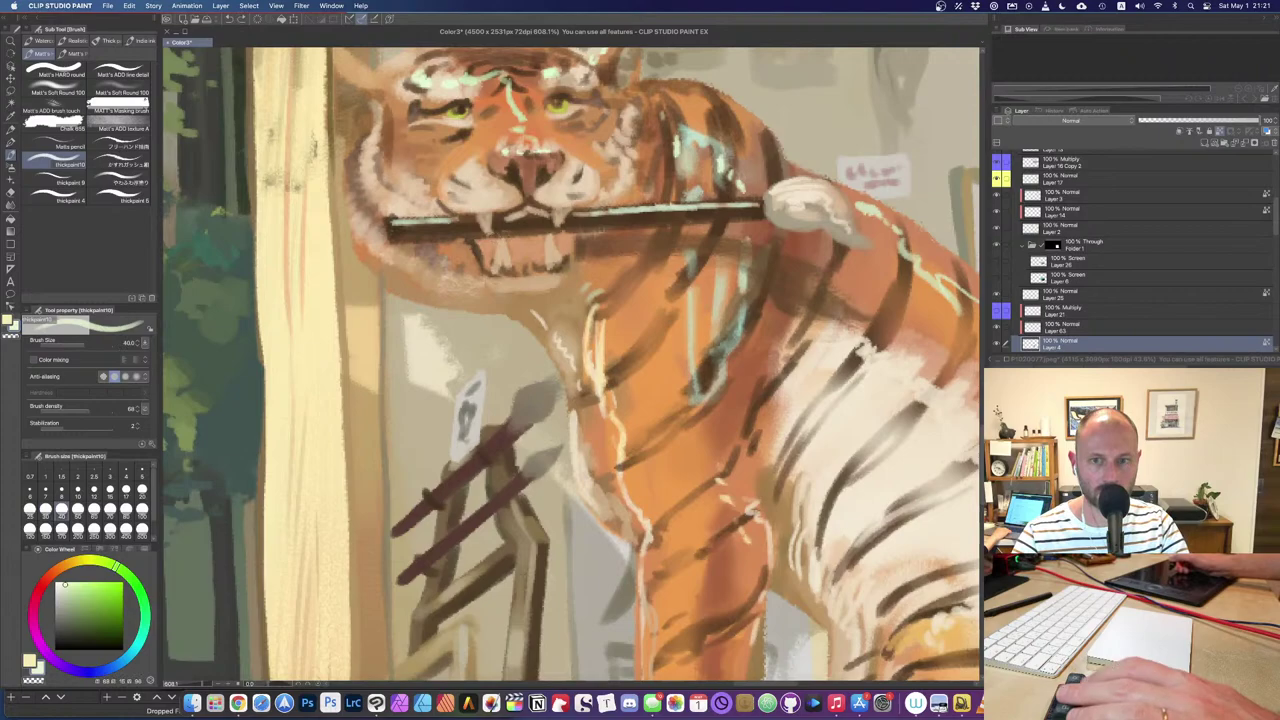
{"action": "left_click", "coordinate": [872, 374], "text": "alt"}
{"action": "key", "text": "]"}
{"action": "key", "text": "]"}
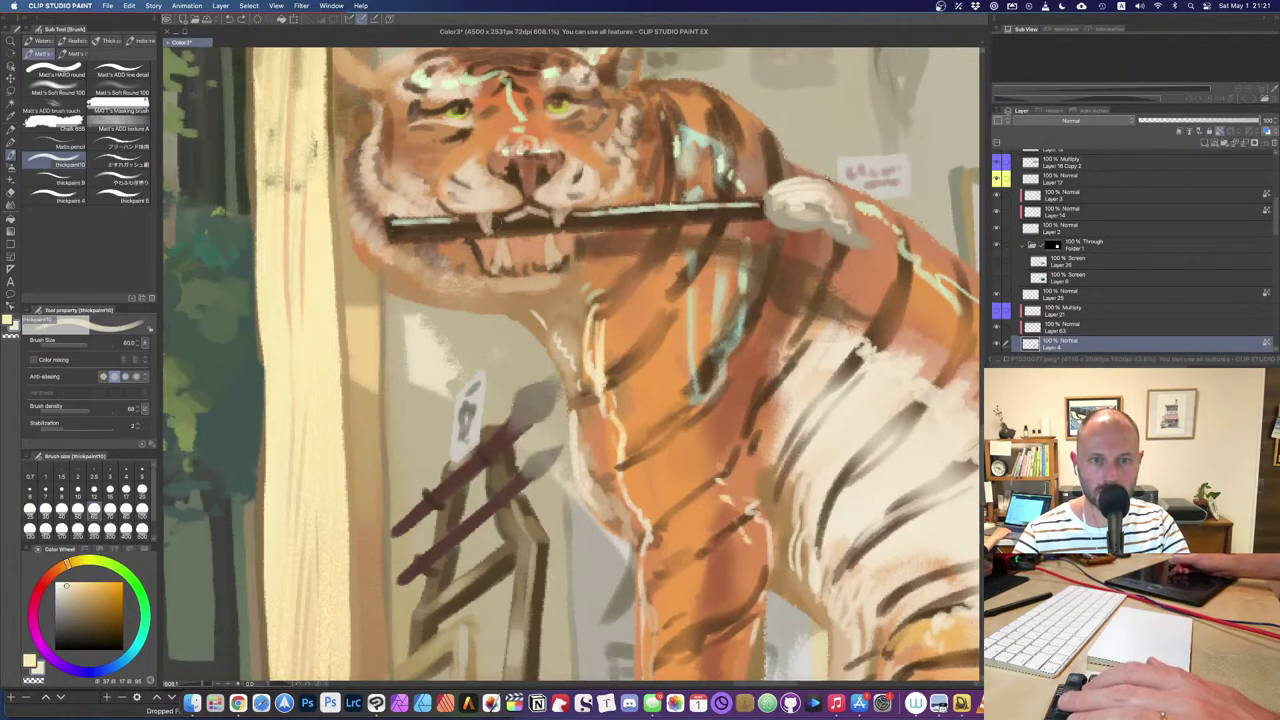
{"action": "mouse_move", "coordinate": [562, 209]}
{"action": "left_mouse_down"}
{"action": "mouse_move", "coordinate": [557, 229]}
{"action": "mouse_move", "coordinate": [498, 268]}
{"action": "mouse_move", "coordinate": [552, 262]}
{"action": "left_mouse_up"}
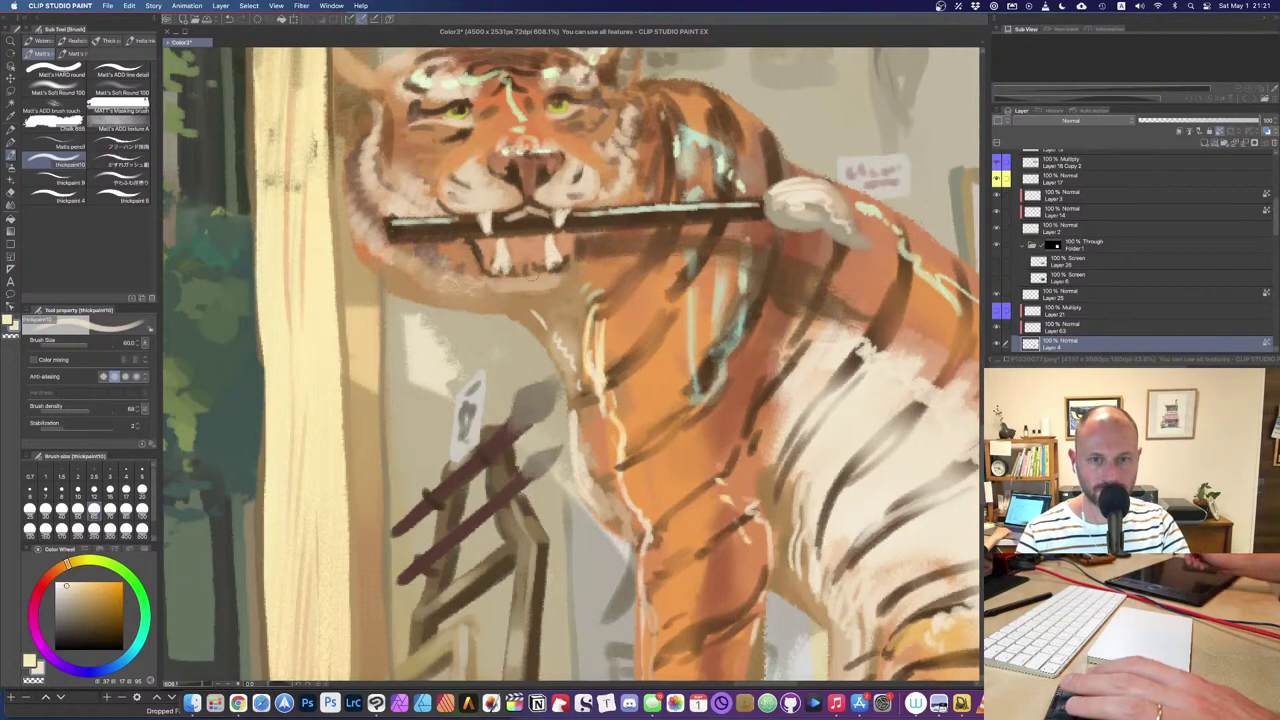
Step: Review the whole street scene, the wisteria facade and the shop window to judge how the tiger fits in
{"action": "scroll", "coordinate": [532, 277], "scroll_direction": "down", "scroll_amount": 10}
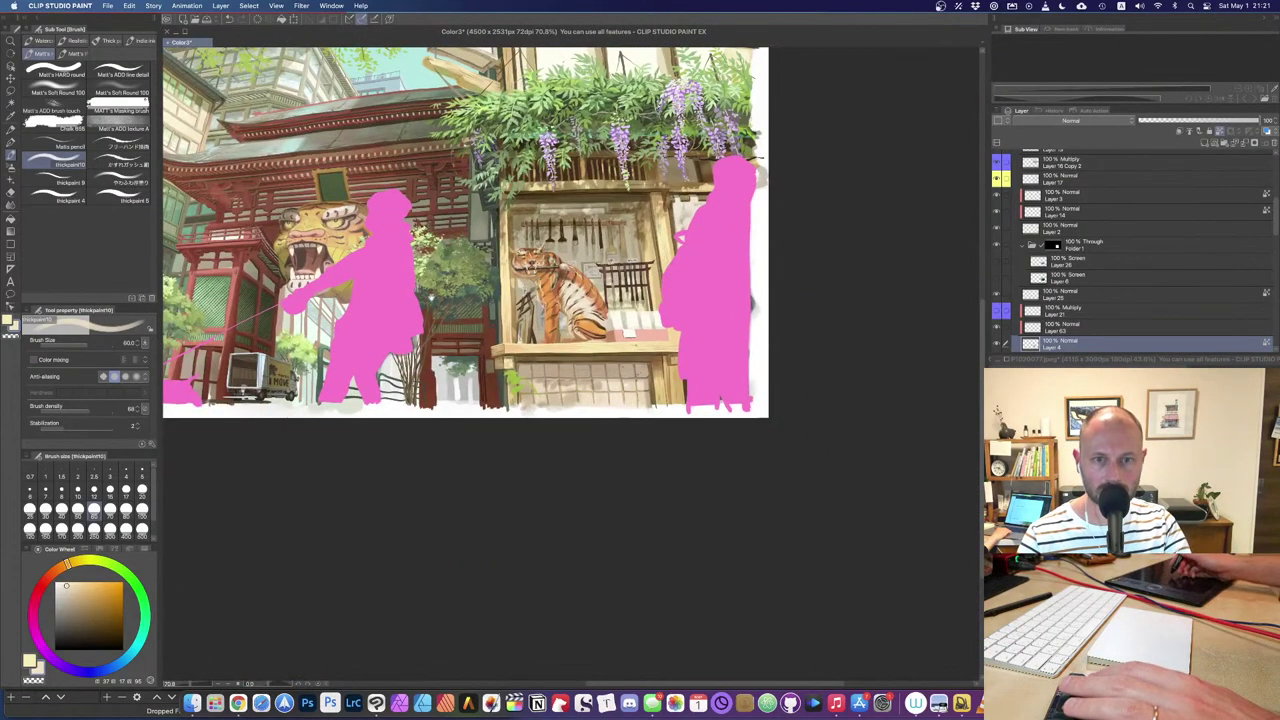
{"action": "left_click_drag", "start_coordinate": [431, 297], "coordinate": [741, 317]}
{"action": "left_click_drag", "start_coordinate": [722, 256], "coordinate": [655, 364]}
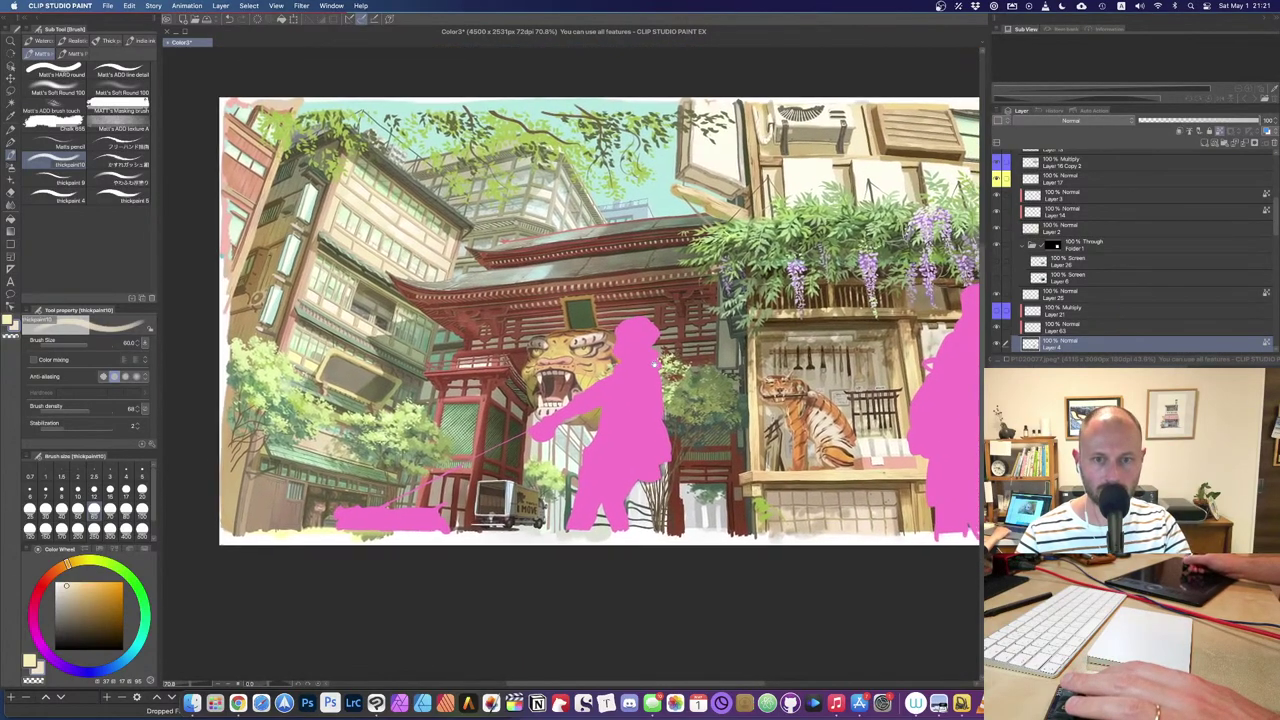
{"action": "scroll", "coordinate": [534, 336], "scroll_direction": "up", "scroll_amount": 2}
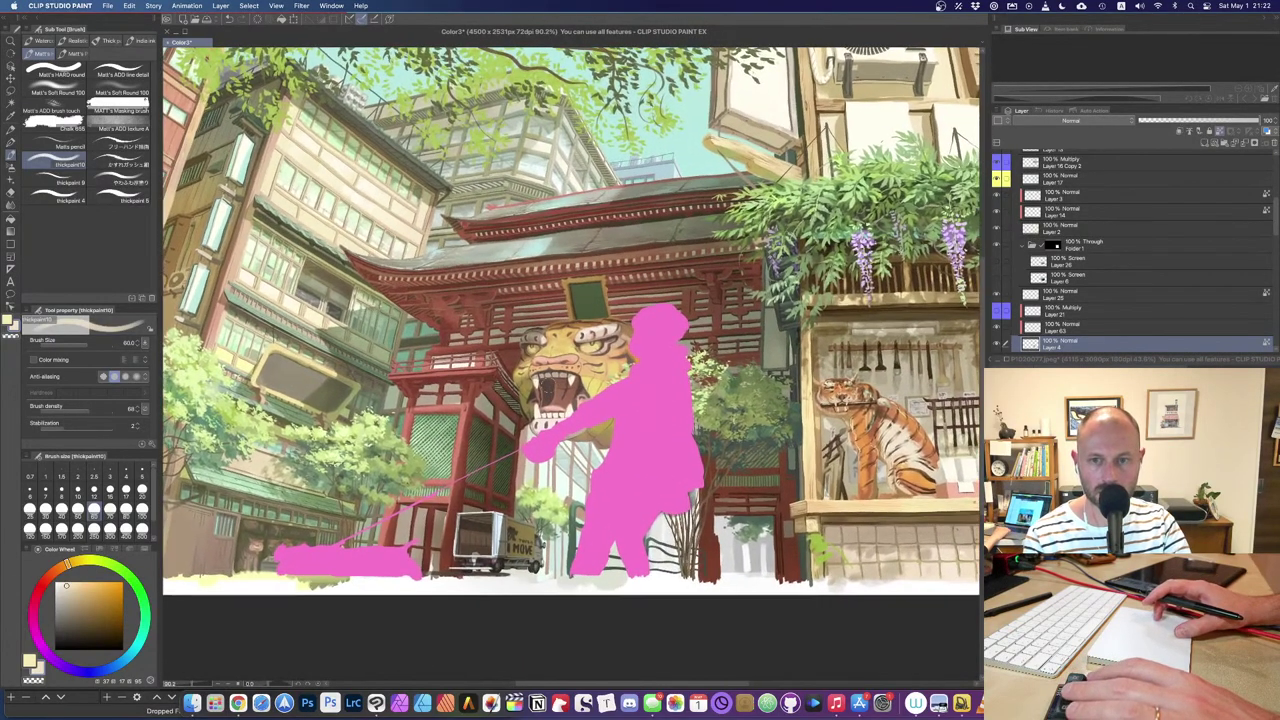
{"action": "scroll", "coordinate": [540, 390], "scroll_direction": "up", "scroll_amount": 3}
{"action": "scroll", "coordinate": [548, 386], "scroll_direction": "down", "scroll_amount": 2}
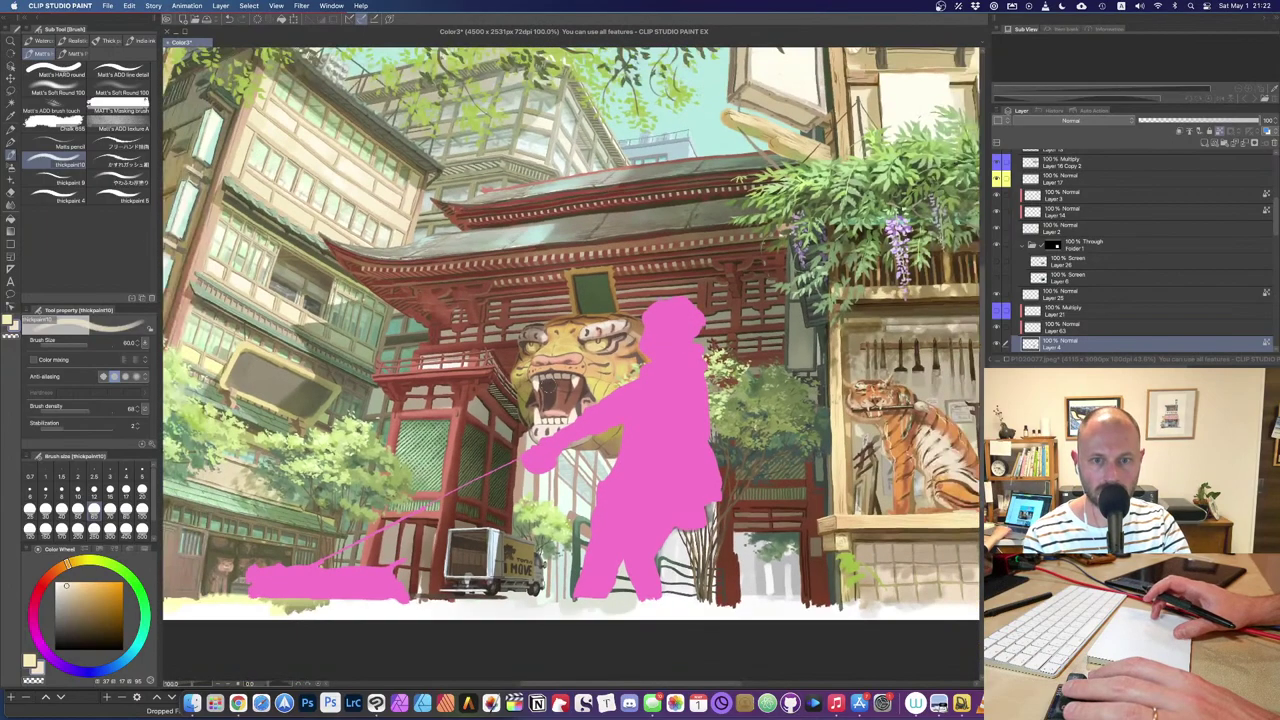
{"action": "left_click_drag", "start_coordinate": [611, 318], "coordinate": [597, 314]}
{"action": "left_click_drag", "start_coordinate": [688, 348], "coordinate": [468, 353]}
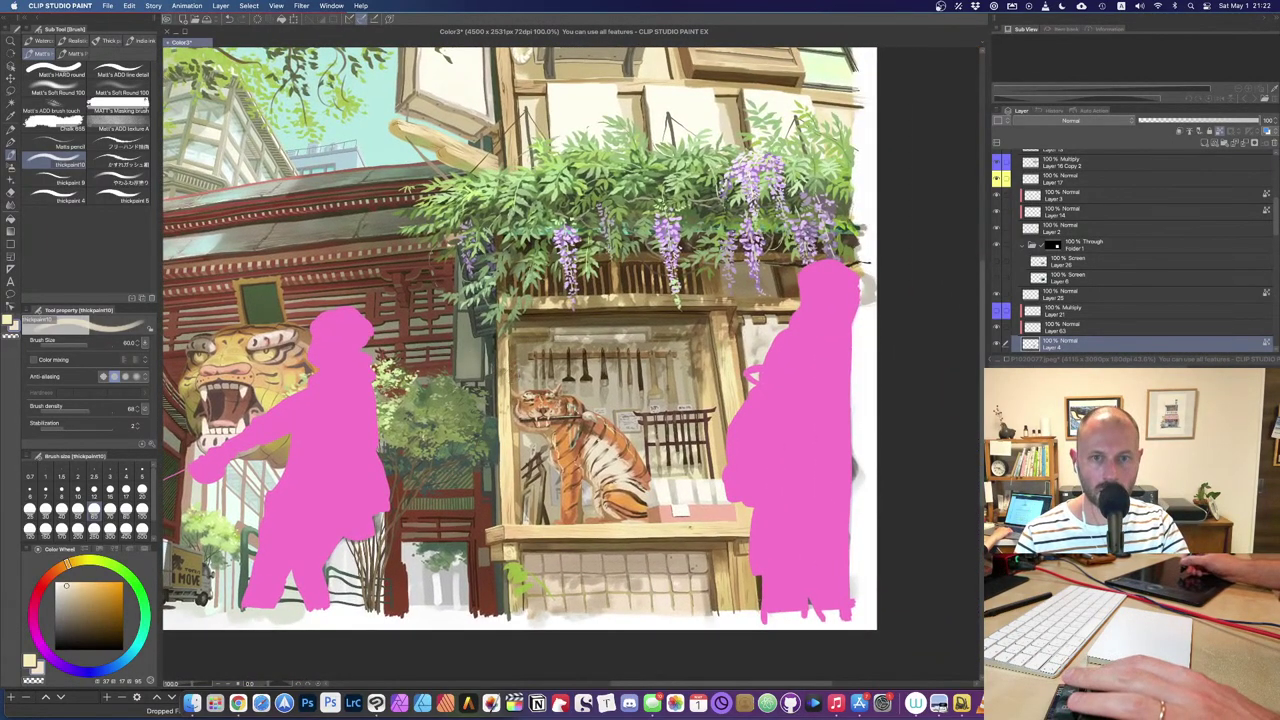
{"action": "scroll", "coordinate": [520, 360], "scroll_direction": "up", "scroll_amount": 3}
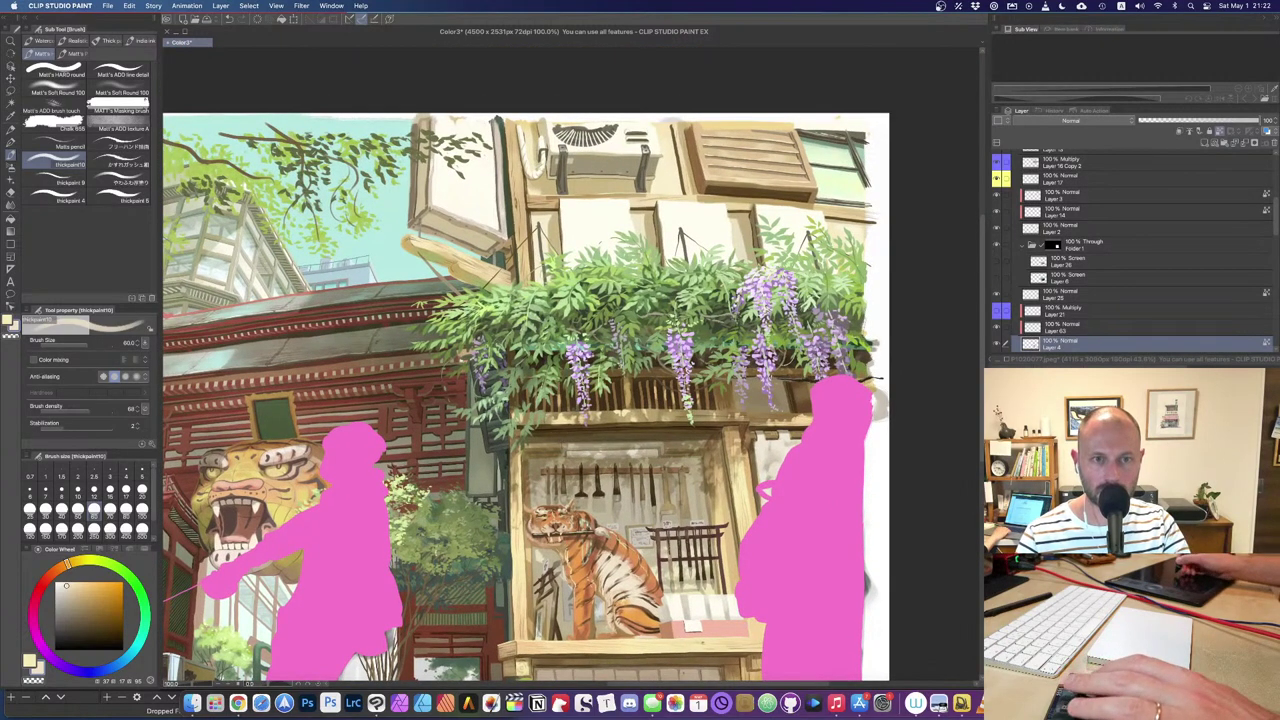
{"action": "left_click_drag", "start_coordinate": [504, 358], "coordinate": [510, 325]}
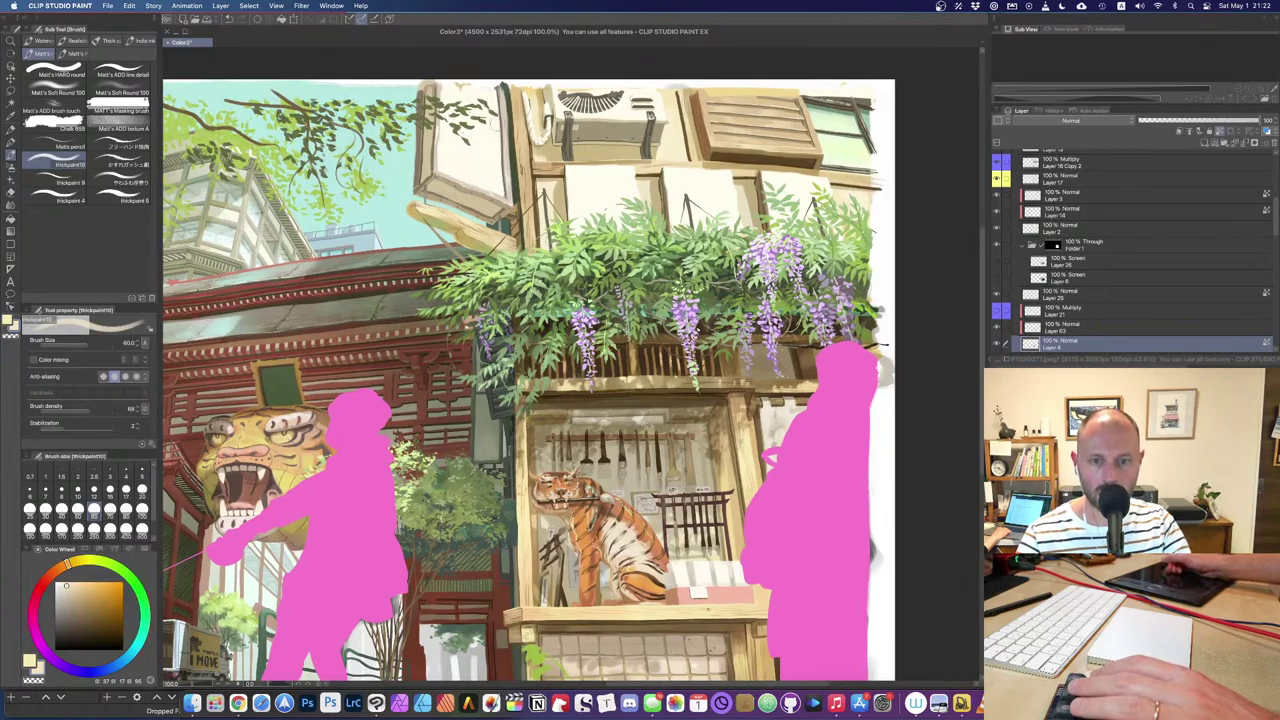
{"action": "scroll", "coordinate": [529, 364], "scroll_direction": "down", "scroll_amount": 2}
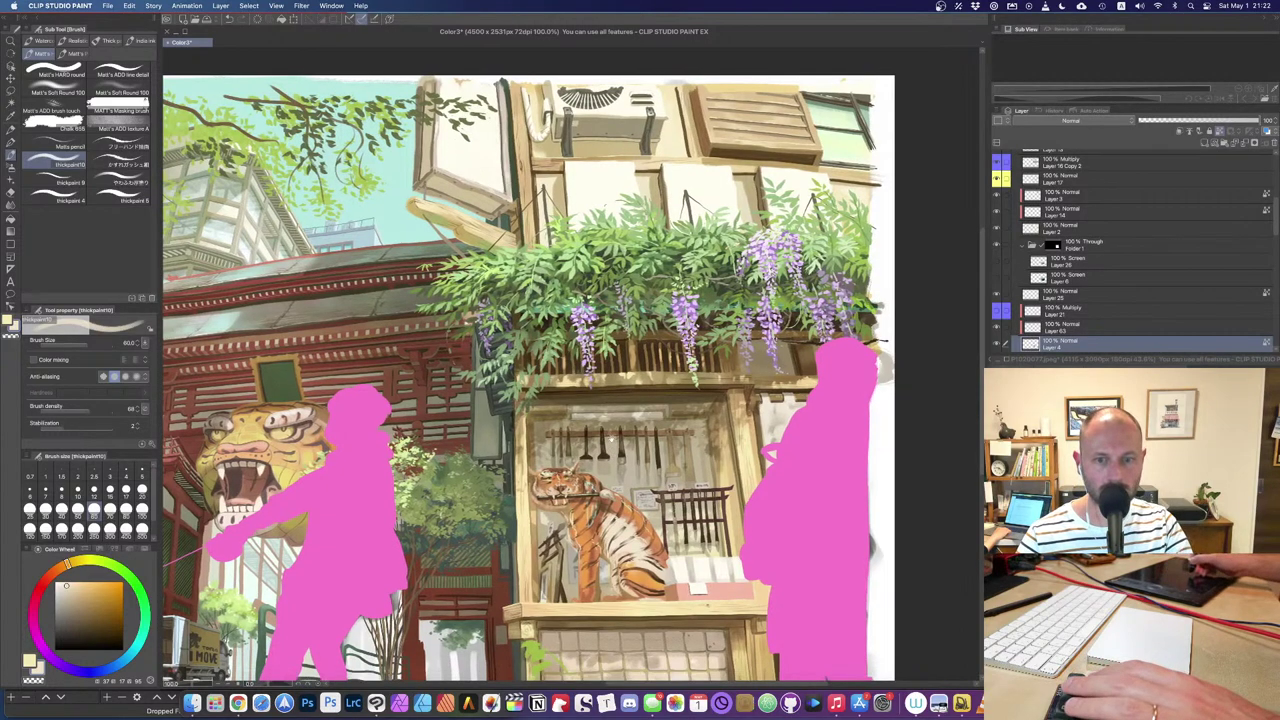
{"action": "scroll", "coordinate": [655, 272], "scroll_direction": "up", "scroll_amount": 5}
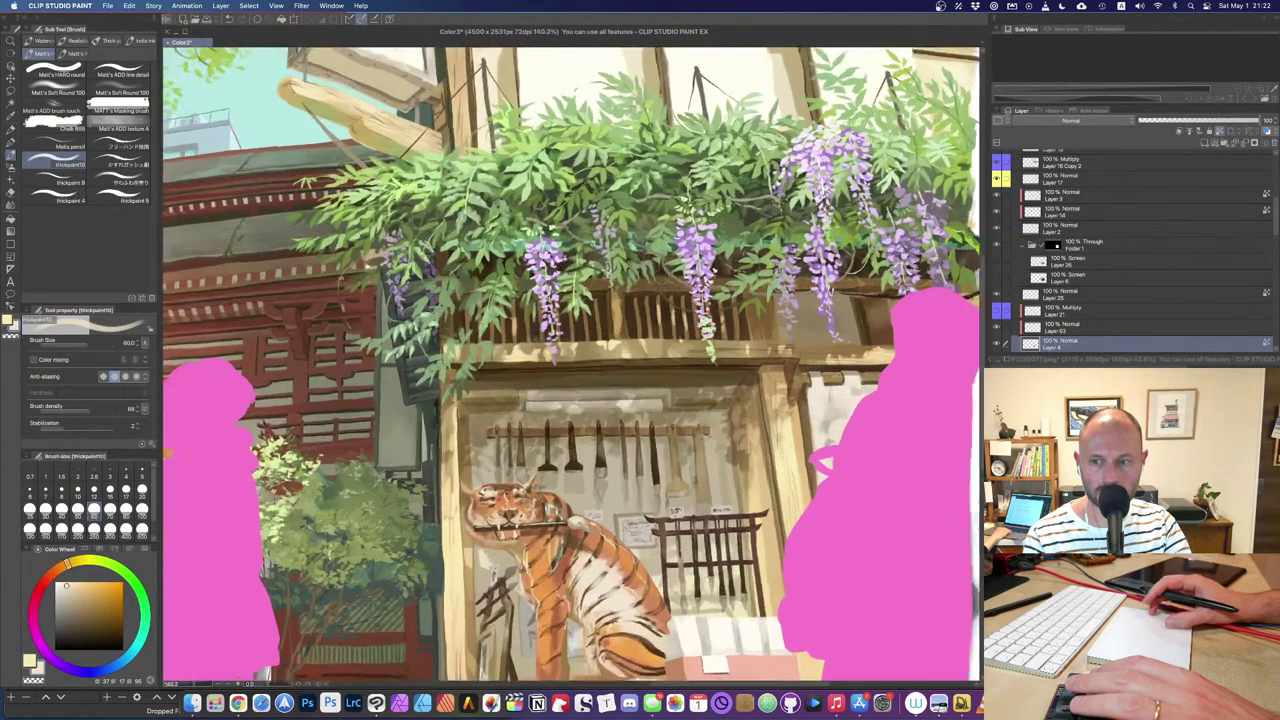
{"action": "left_click_drag", "start_coordinate": [555, 577], "coordinate": [383, 269]}
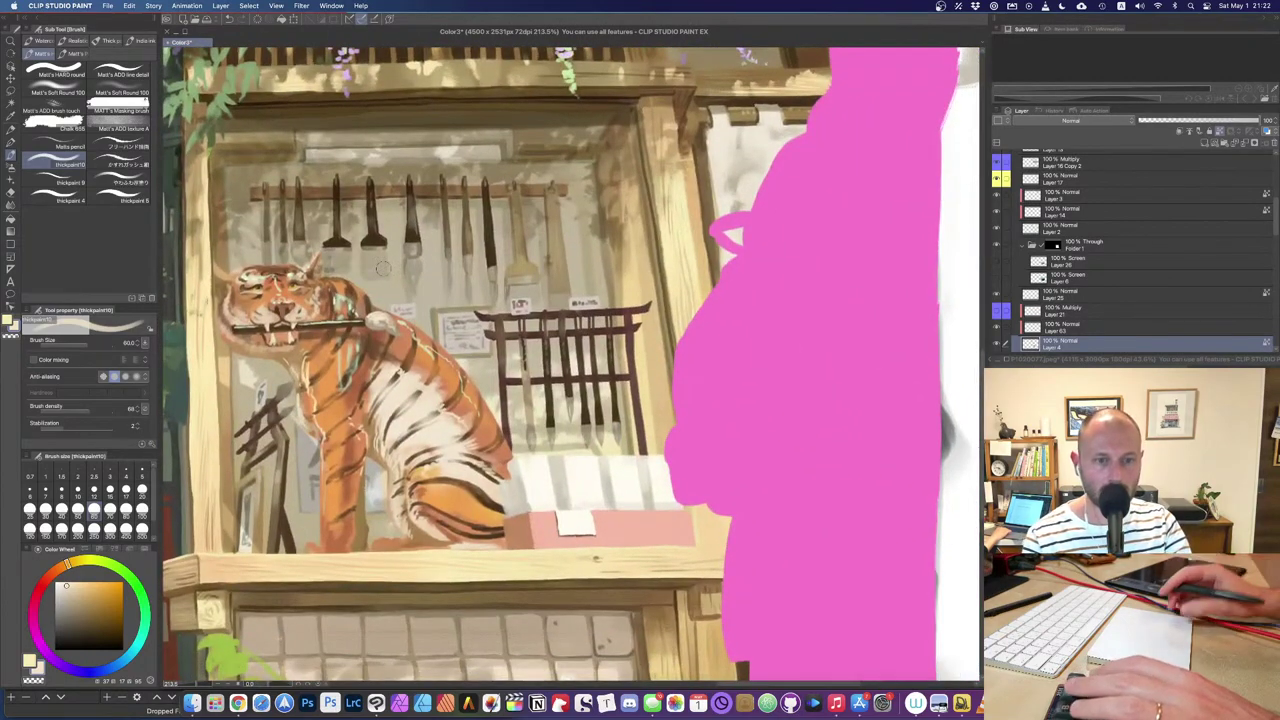
{"action": "scroll", "coordinate": [381, 268], "scroll_direction": "up", "scroll_amount": 4}
{"action": "scroll", "coordinate": [440, 337], "scroll_direction": "down", "scroll_amount": 3}
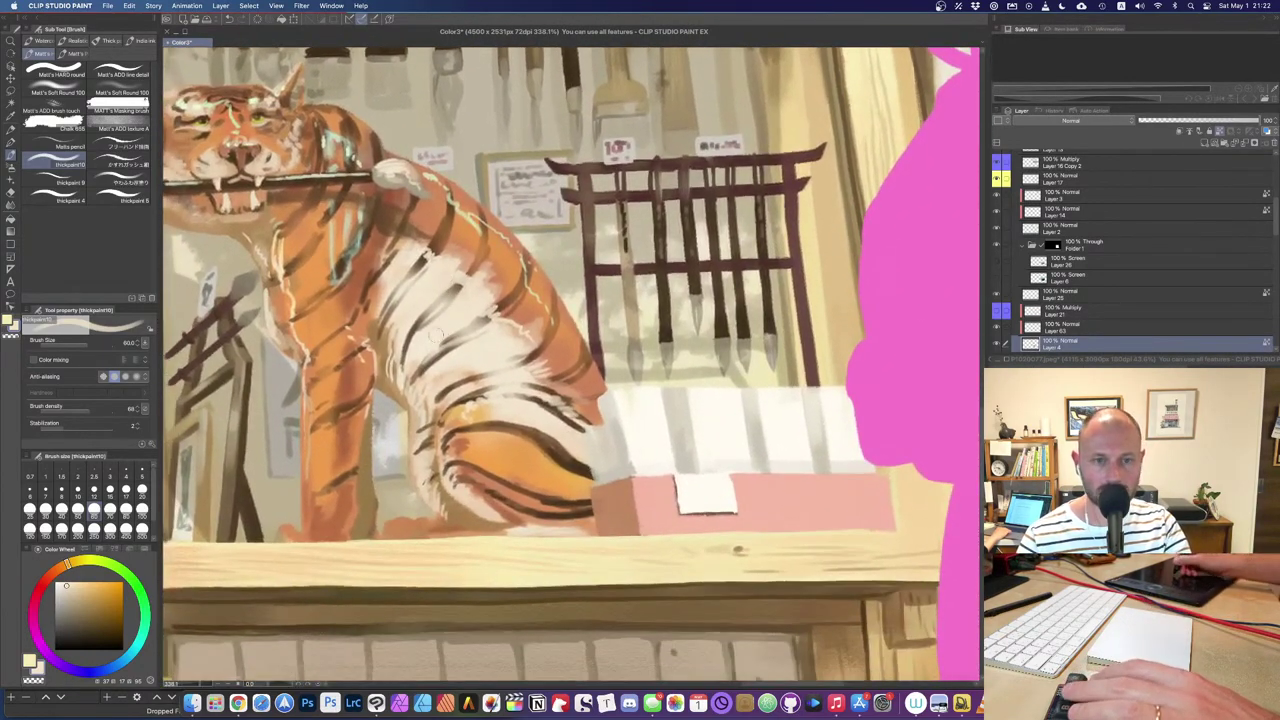
Step: Rework the border between the orange shoulder and the white flank with sampled fur oranges, reducing the brush size to 40
{"action": "left_click", "coordinate": [396, 248], "text": "alt"}
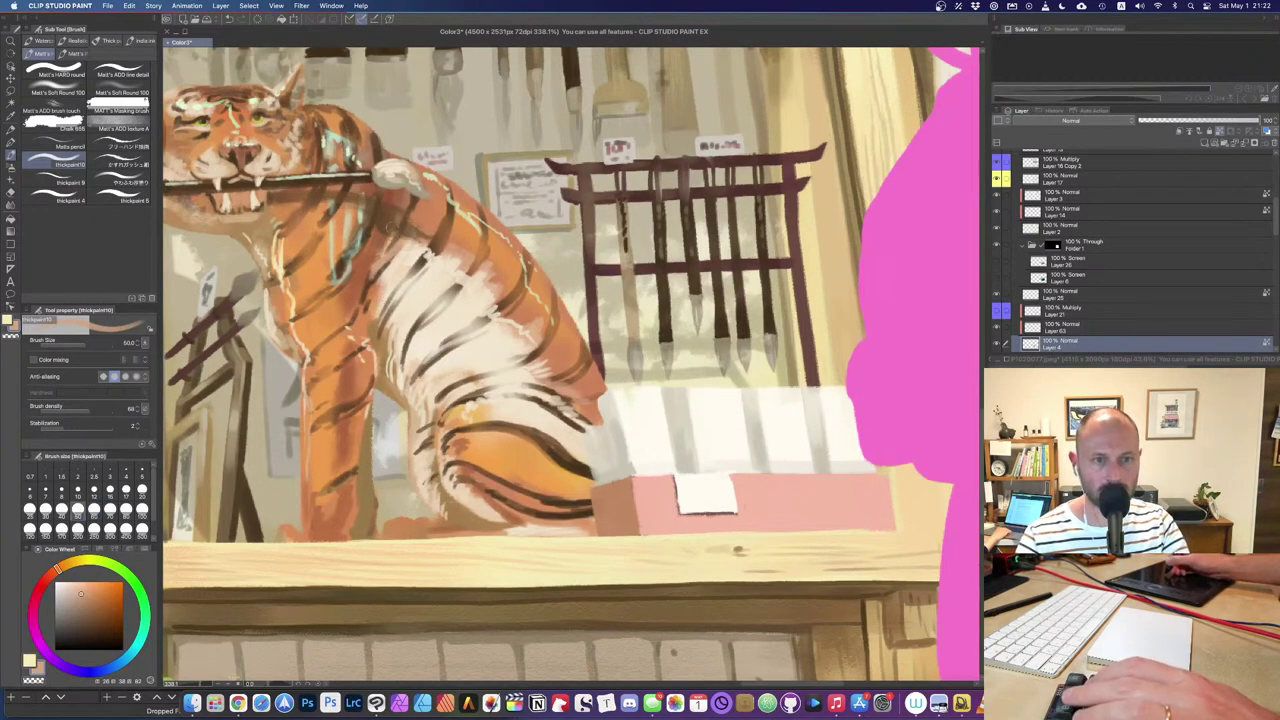
{"action": "left_click", "coordinate": [378, 247], "text": "alt"}
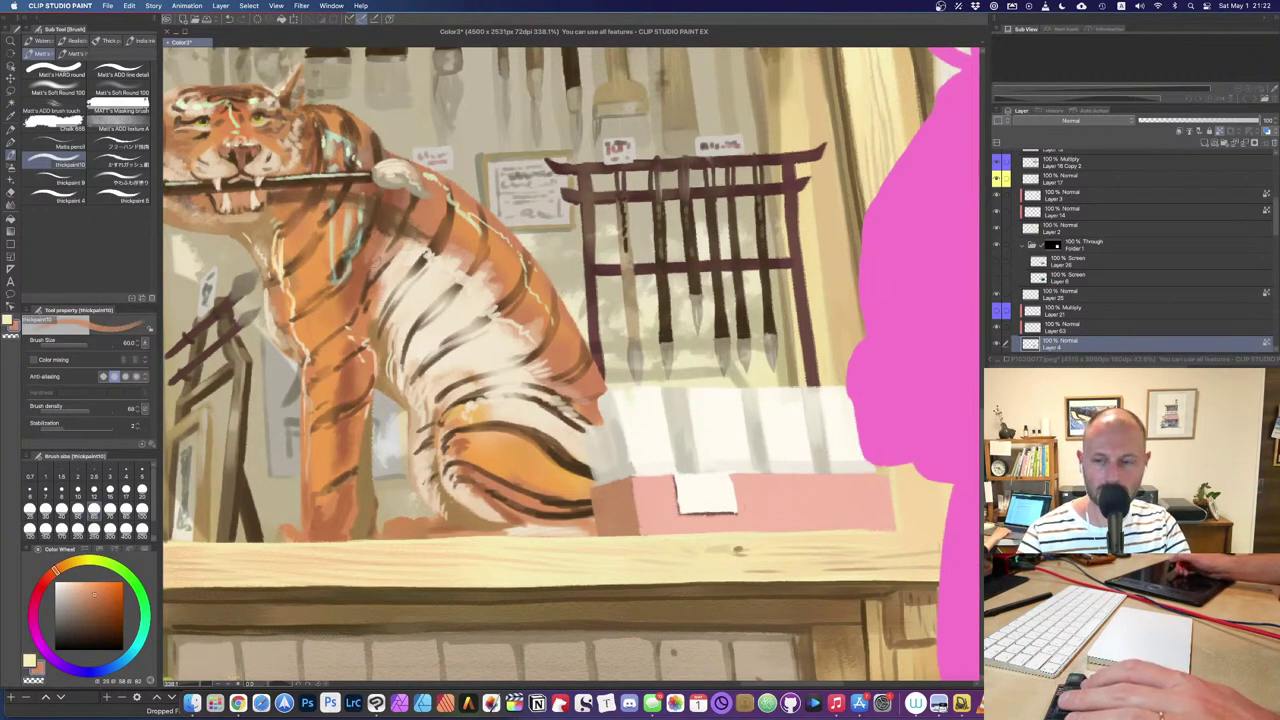
{"action": "key", "text": "bracketleft"}
{"action": "key", "text": "bracketleft"}
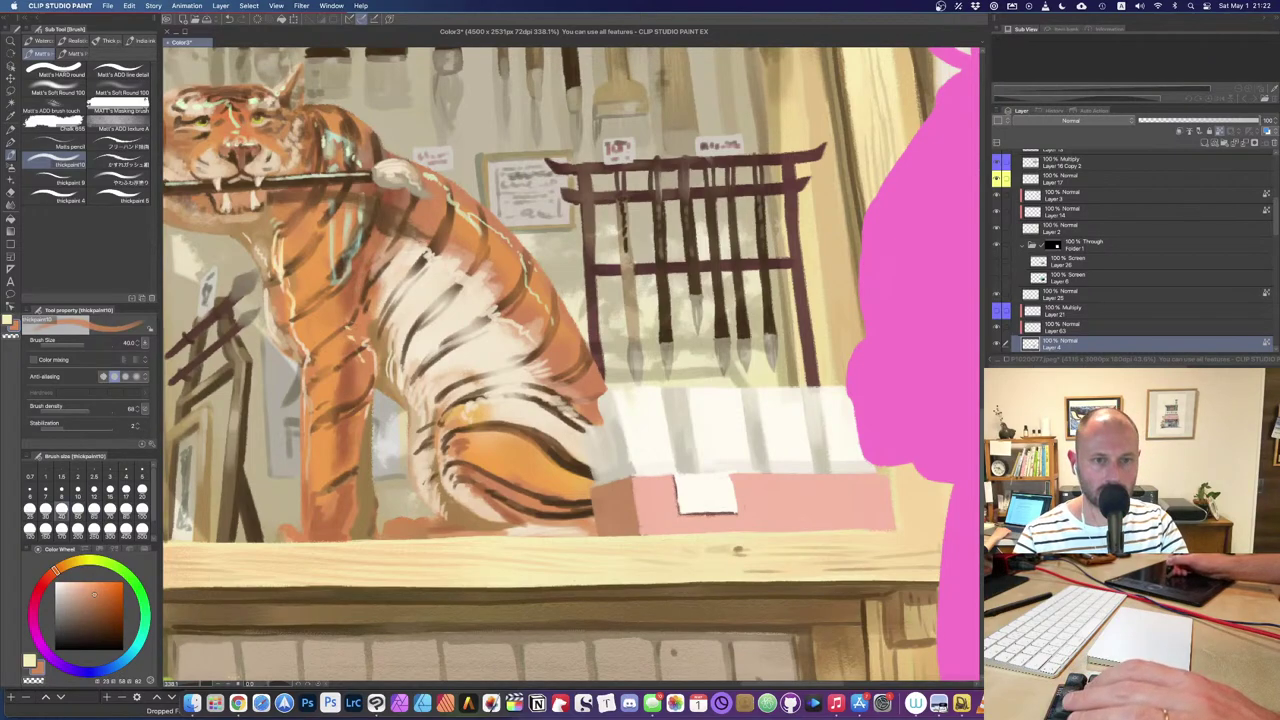
{"action": "left_click_drag", "start_coordinate": [437, 391], "coordinate": [421, 395]}
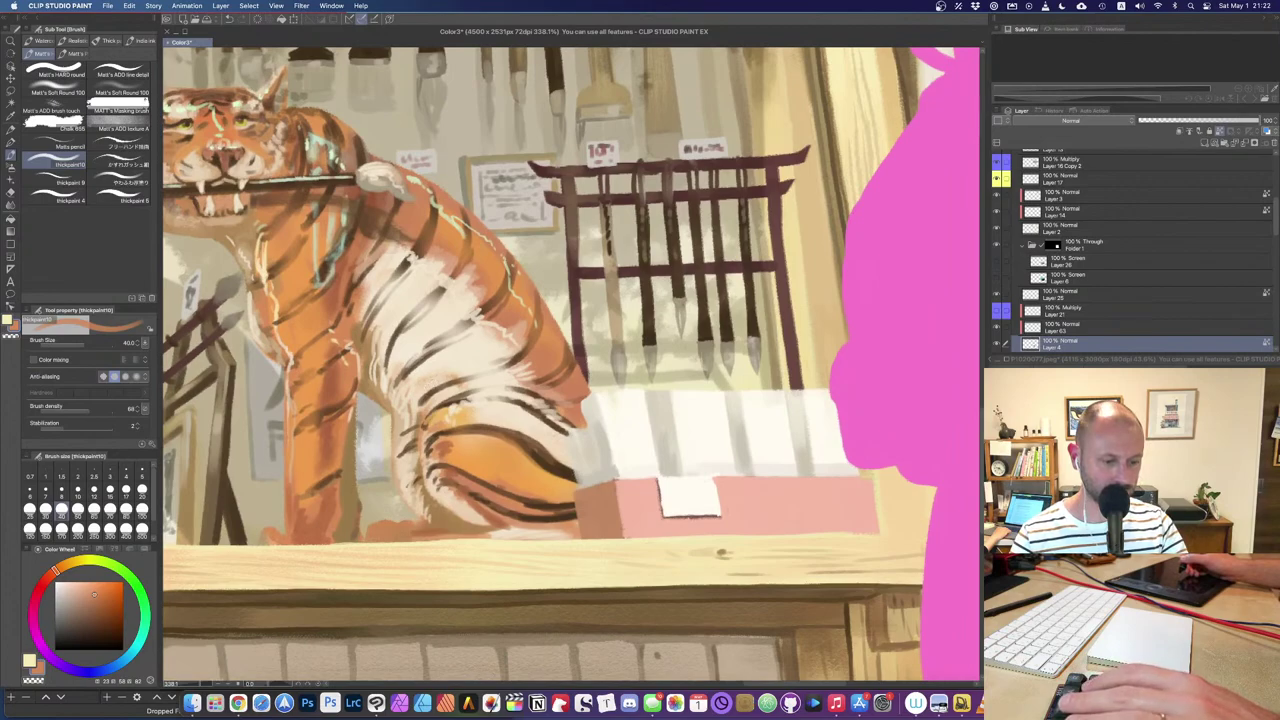
{"action": "scroll", "coordinate": [443, 393], "scroll_direction": "down", "scroll_amount": 2}
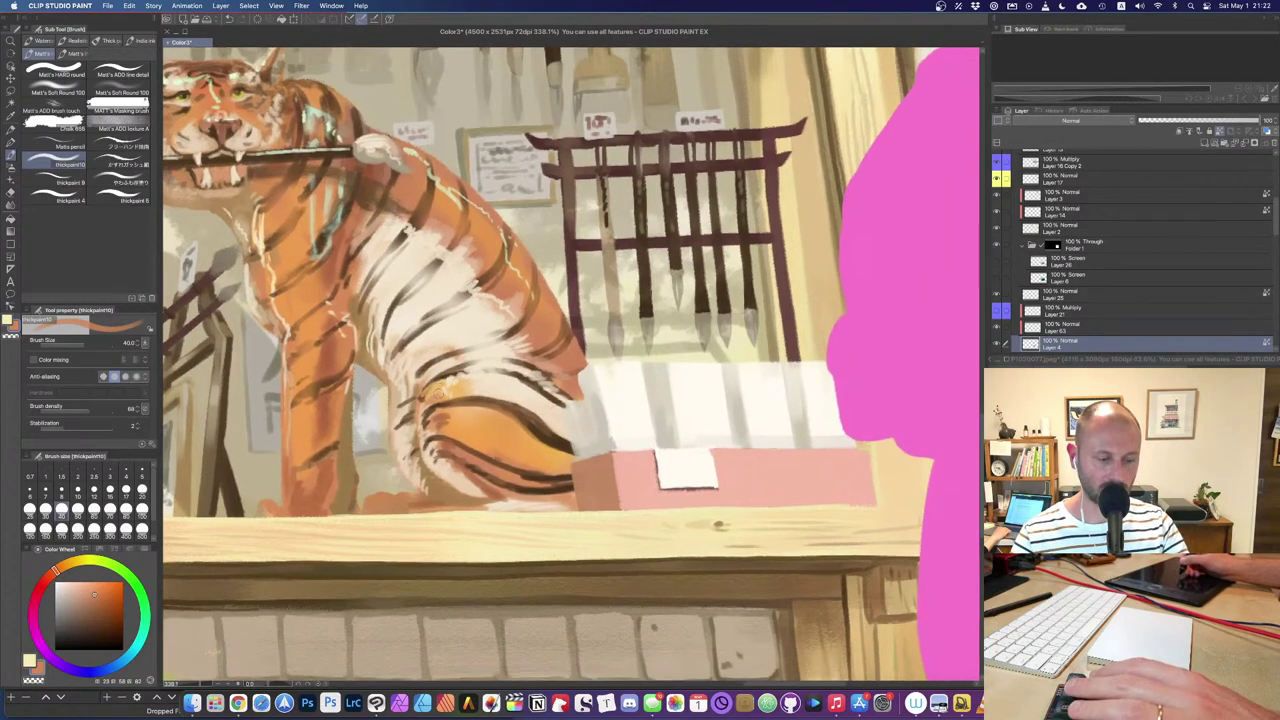
{"action": "scroll", "coordinate": [440, 393], "scroll_direction": "up", "scroll_amount": 2}
{"action": "scroll", "coordinate": [437, 403], "scroll_direction": "up", "scroll_amount": 1}
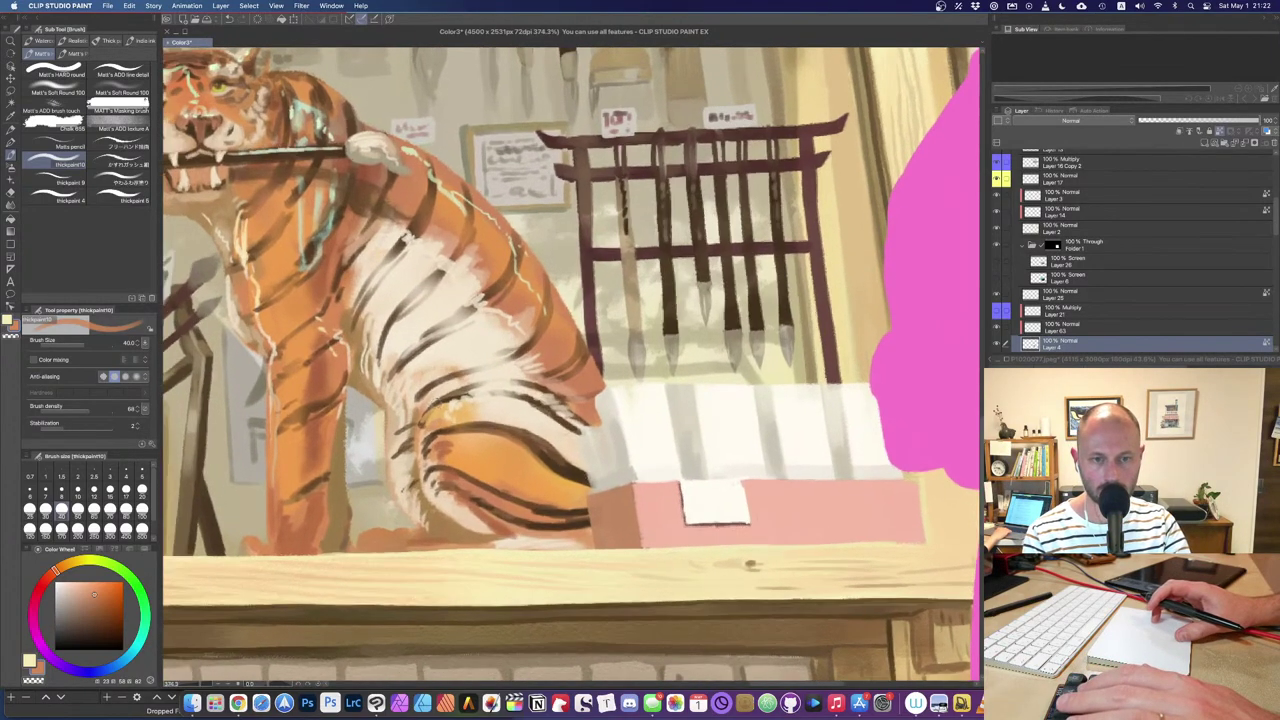
Step: Add a sampled cream stroke along the front edge of the tiger's white flank, and enlarge the brush to size 60
{"action": "scroll", "coordinate": [440, 393], "scroll_direction": "up", "scroll_amount": 2}
{"action": "left_click", "coordinate": [401, 322], "text": "alt"}
{"action": "key", "text": "["}
{"action": "mouse_move", "coordinate": [353, 326]}
{"action": "left_mouse_down"}
{"action": "mouse_move", "coordinate": [358, 351]}
{"action": "mouse_move", "coordinate": [346, 344]}
{"action": "left_mouse_up"}
{"action": "key", "text": "]"}
{"action": "key", "text": "]"}
{"action": "key", "text": "]"}
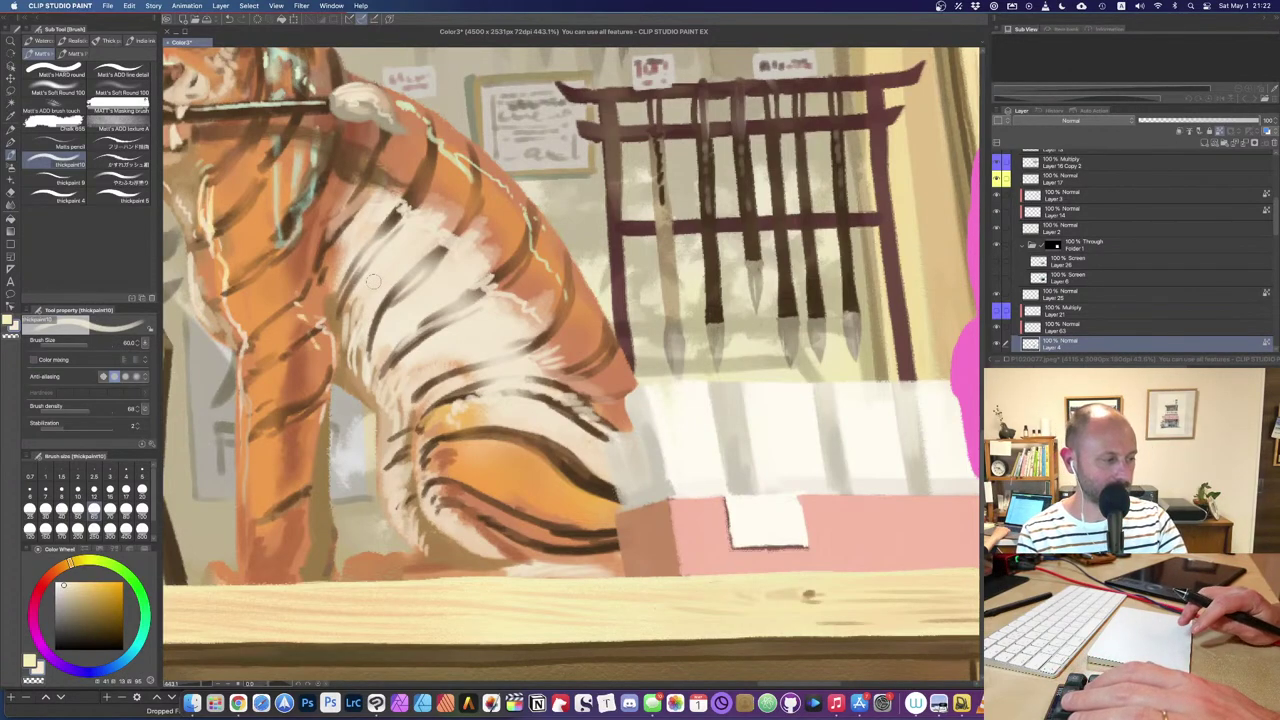
Step: Switch to Chrome to check the livestream analytics and chat in YouTube Studio, and return to the painting in Clip Studio Paint
{"action": "key", "text": "ctrl+Right"}
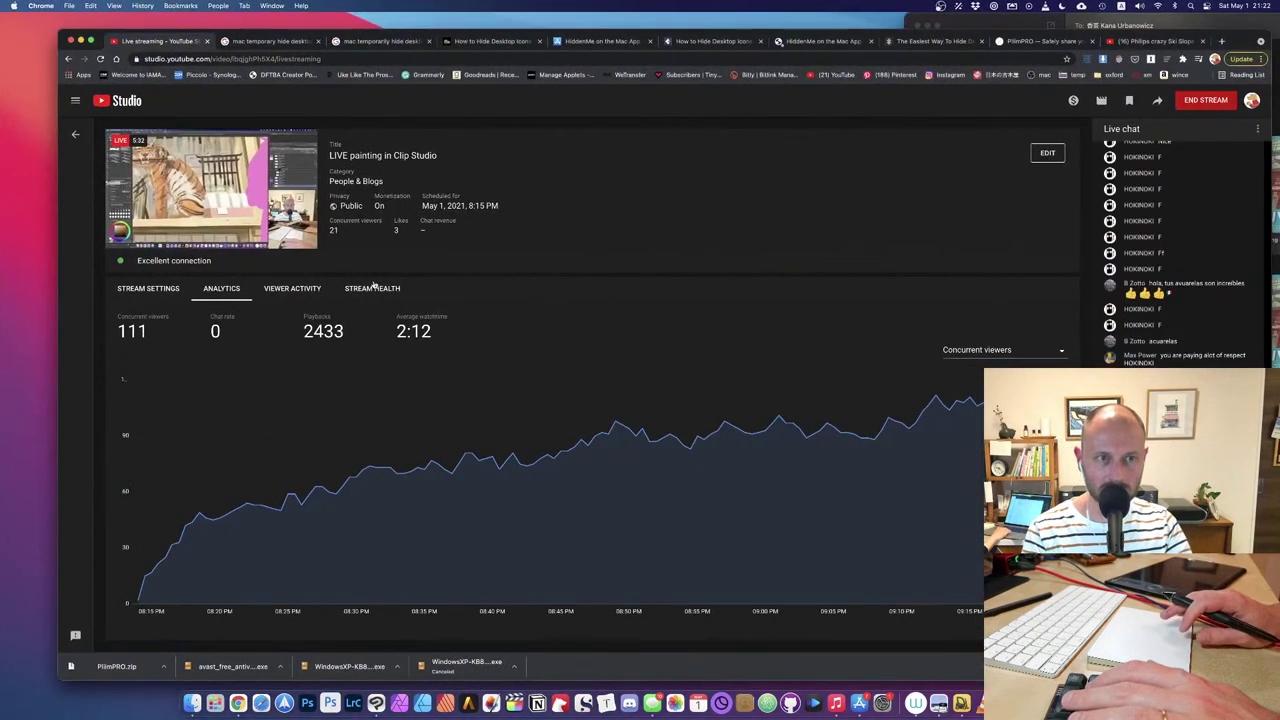
{"action": "key", "text": "ctrl+Left"}
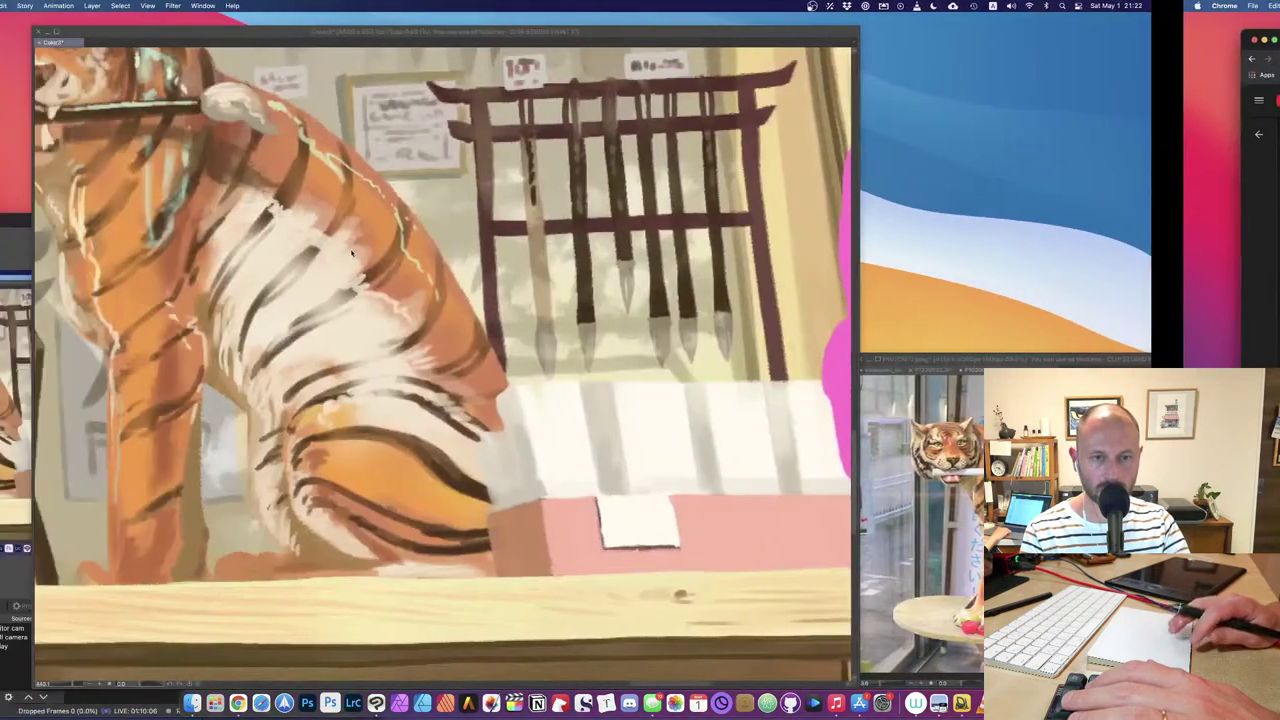
Step: Add a sampled cream stroke at size 40 to the front of the tiger's orange haunch, and sample the back's orange
{"action": "left_click_drag", "start_coordinate": [604, 365], "coordinate": [652, 378]}
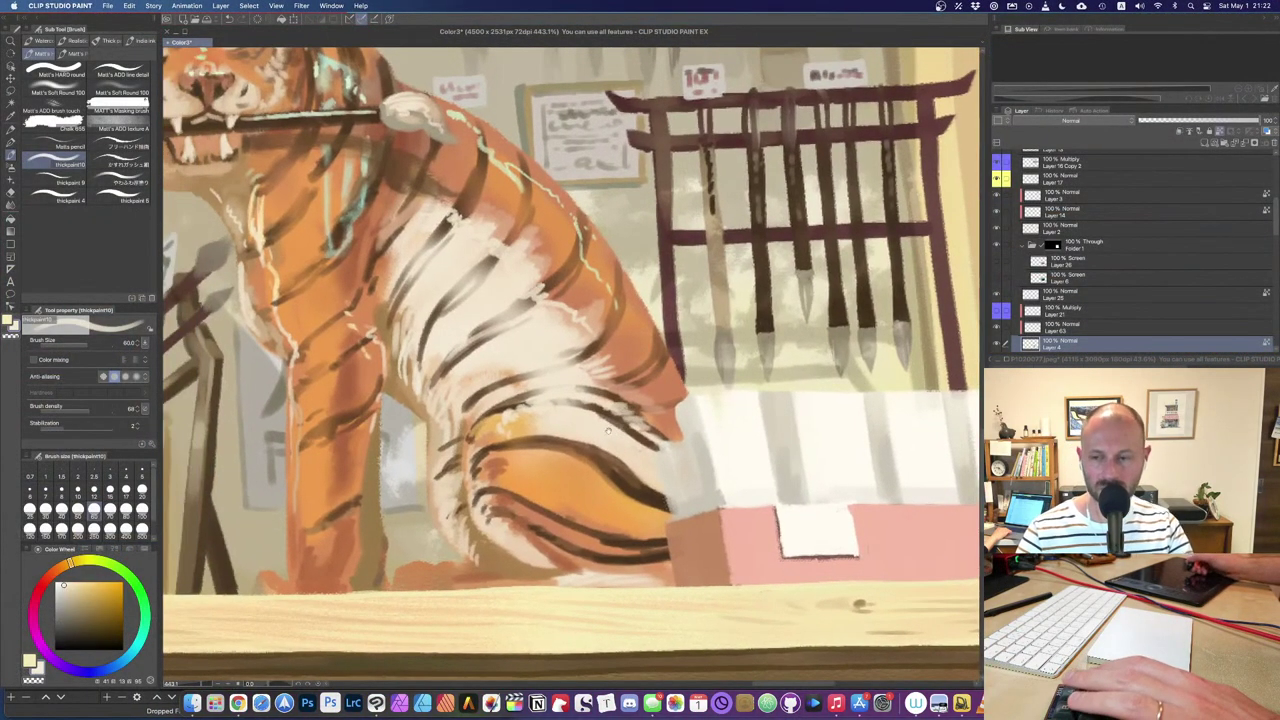
{"action": "left_click_drag", "start_coordinate": [601, 434], "coordinate": [631, 416]}
{"action": "left_click", "coordinate": [591, 375], "text": "alt"}
{"action": "key", "text": "["}
{"action": "key", "text": "["}
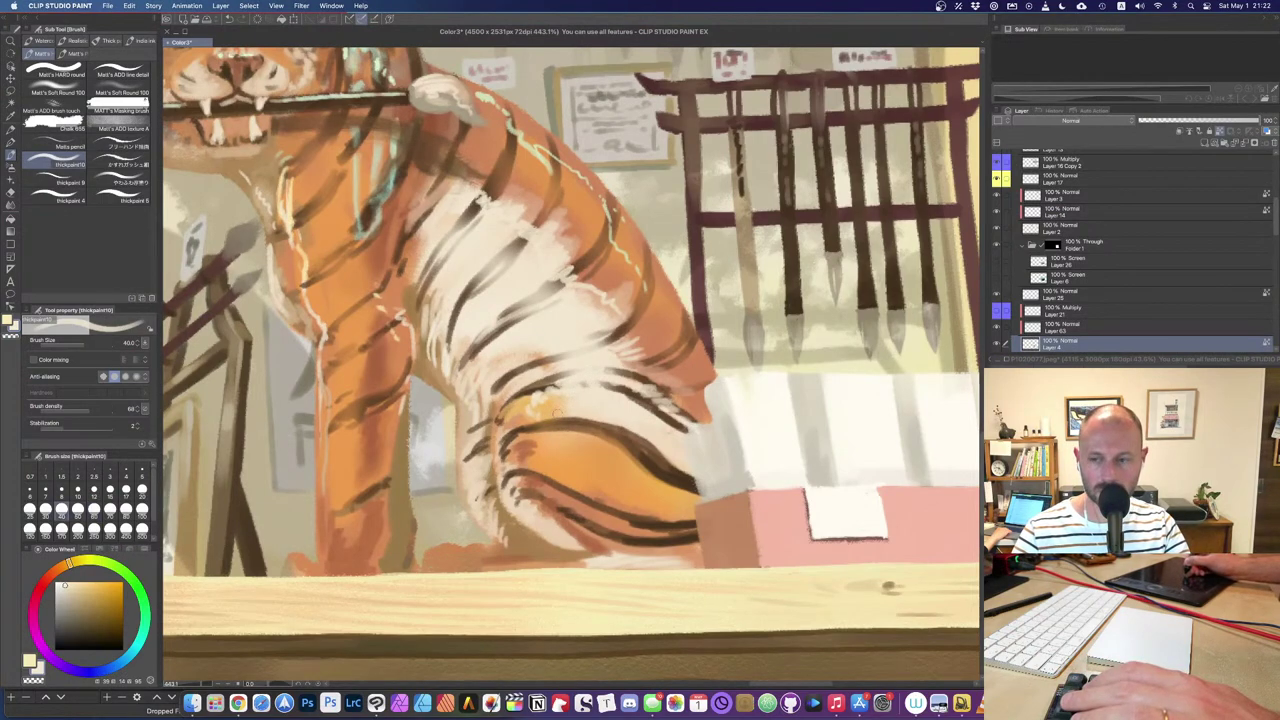
{"action": "left_click_drag", "start_coordinate": [533, 406], "coordinate": [524, 460]}
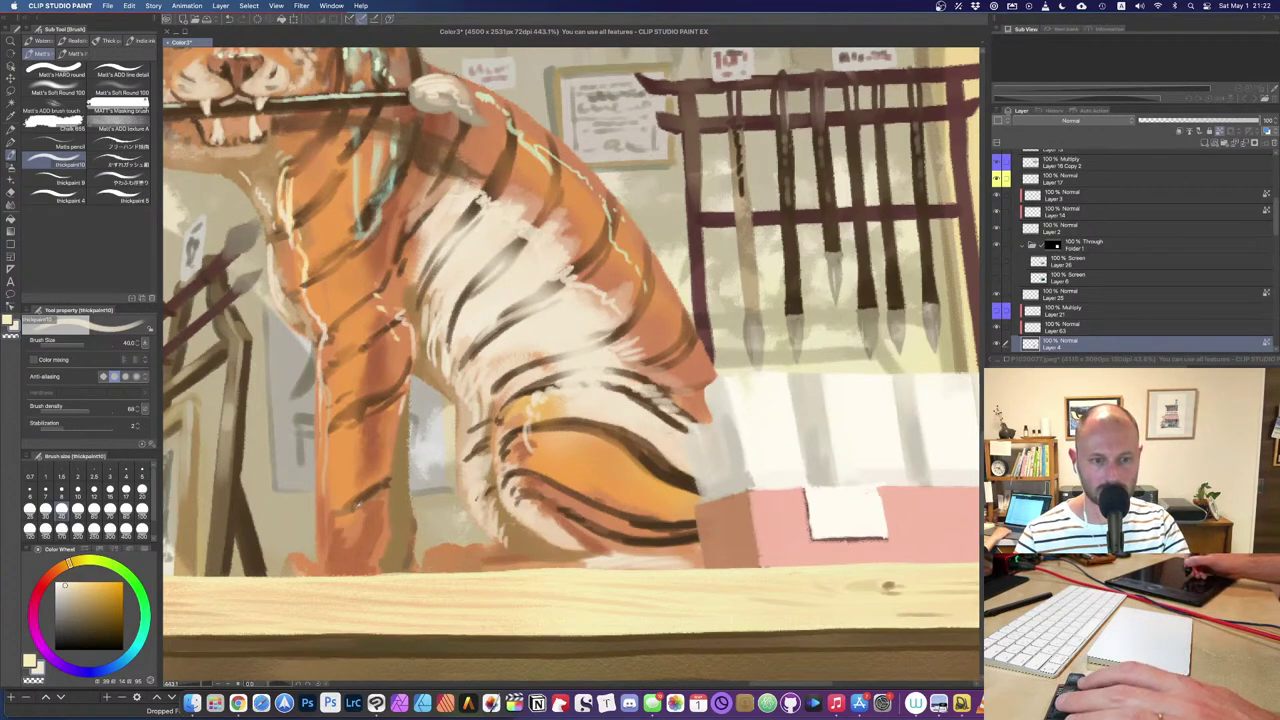
{"action": "left_click", "coordinate": [648, 318], "text": "alt"}
Step: Show the two Screen layers in Folder 1 that put the glass reflections over the shop window
{"action": "scroll", "coordinate": [351, 540], "scroll_direction": "down", "scroll_amount": 8}
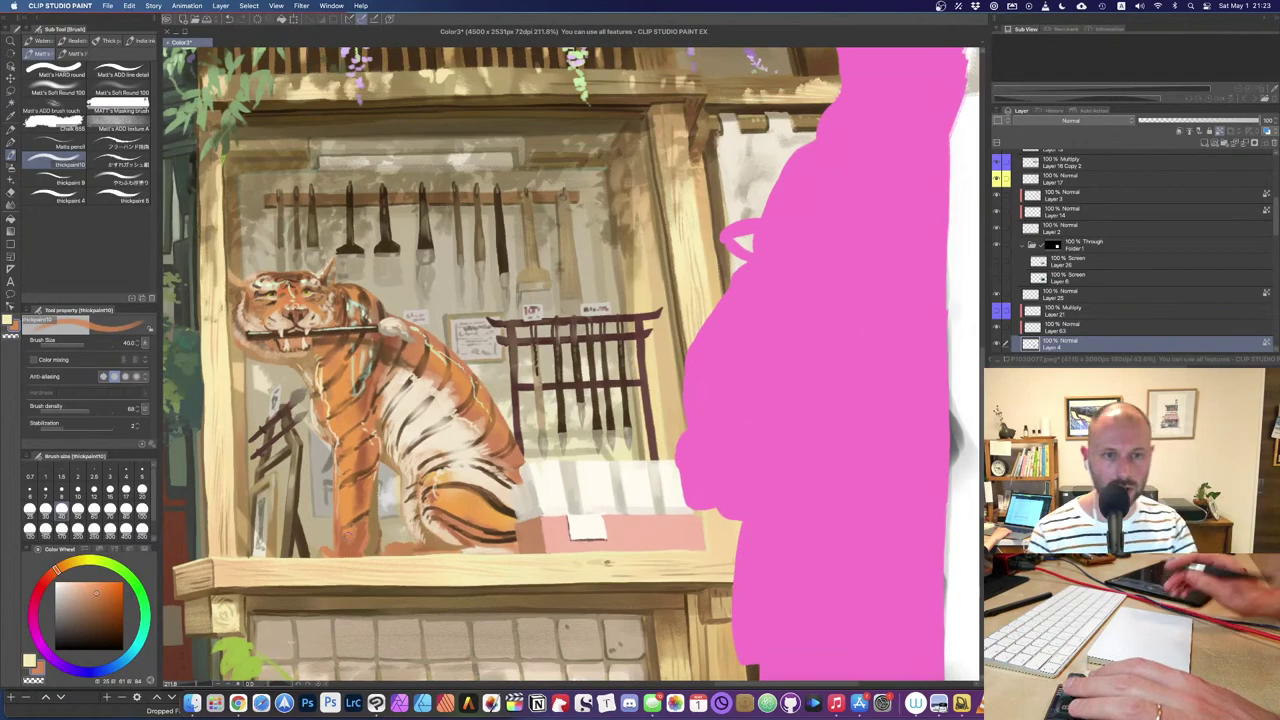
{"action": "left_click_drag", "start_coordinate": [608, 562], "coordinate": [908, 546]}
{"action": "scroll", "coordinate": [672, 325], "scroll_direction": "down", "scroll_amount": 7}
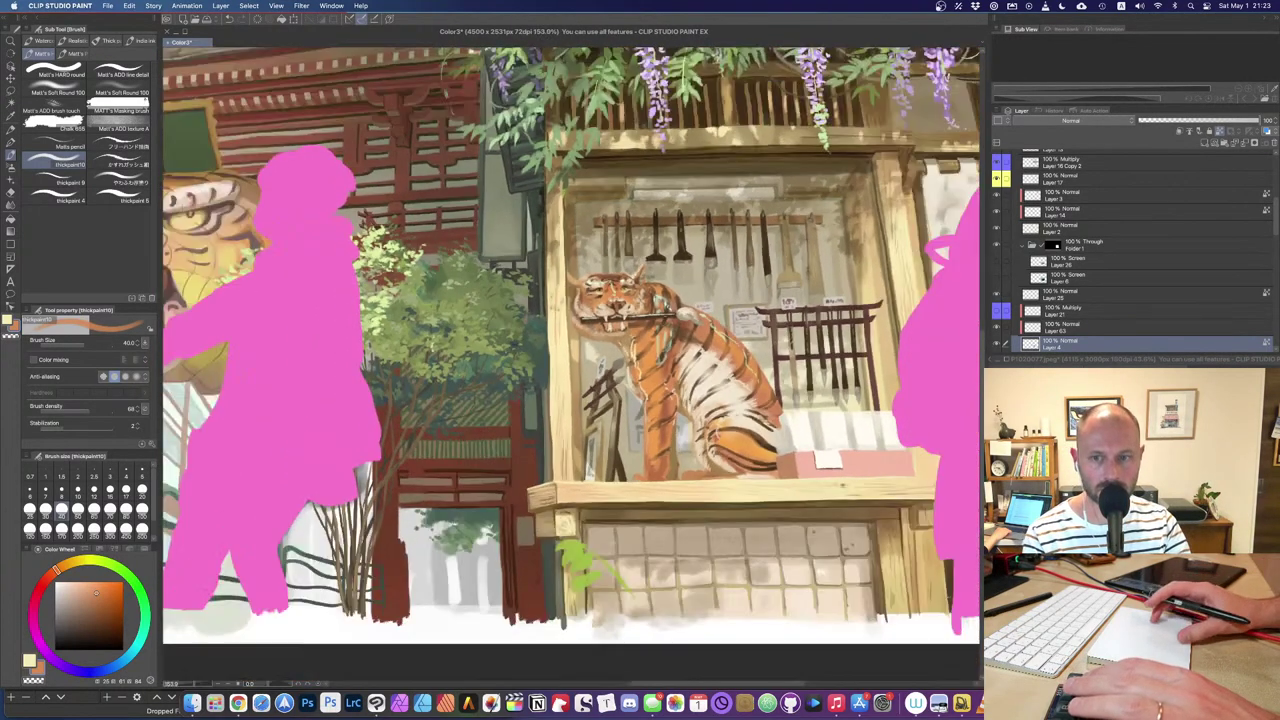
{"action": "left_click_drag", "start_coordinate": [997, 278], "coordinate": [997, 262]}
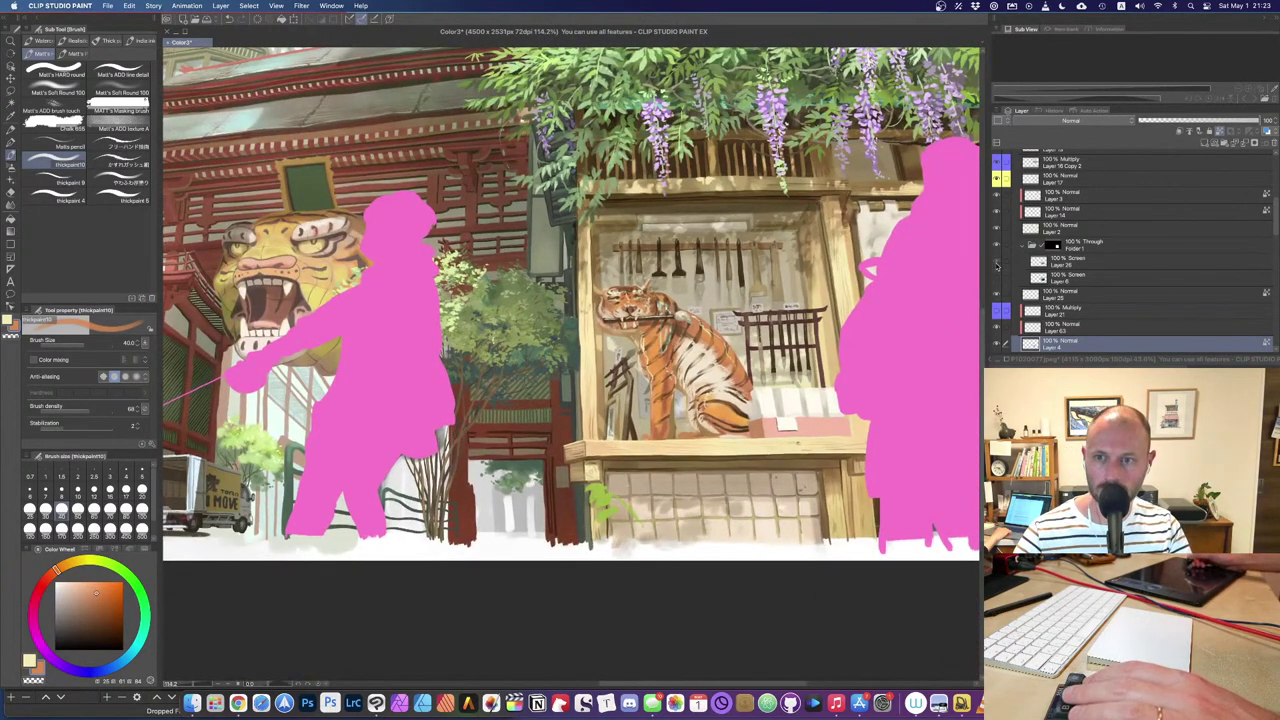
Step: Look through the layer stack and review the whole street scene with the window reflections switched on
{"action": "scroll", "coordinate": [1100, 240], "scroll_direction": "up", "scroll_amount": 5}
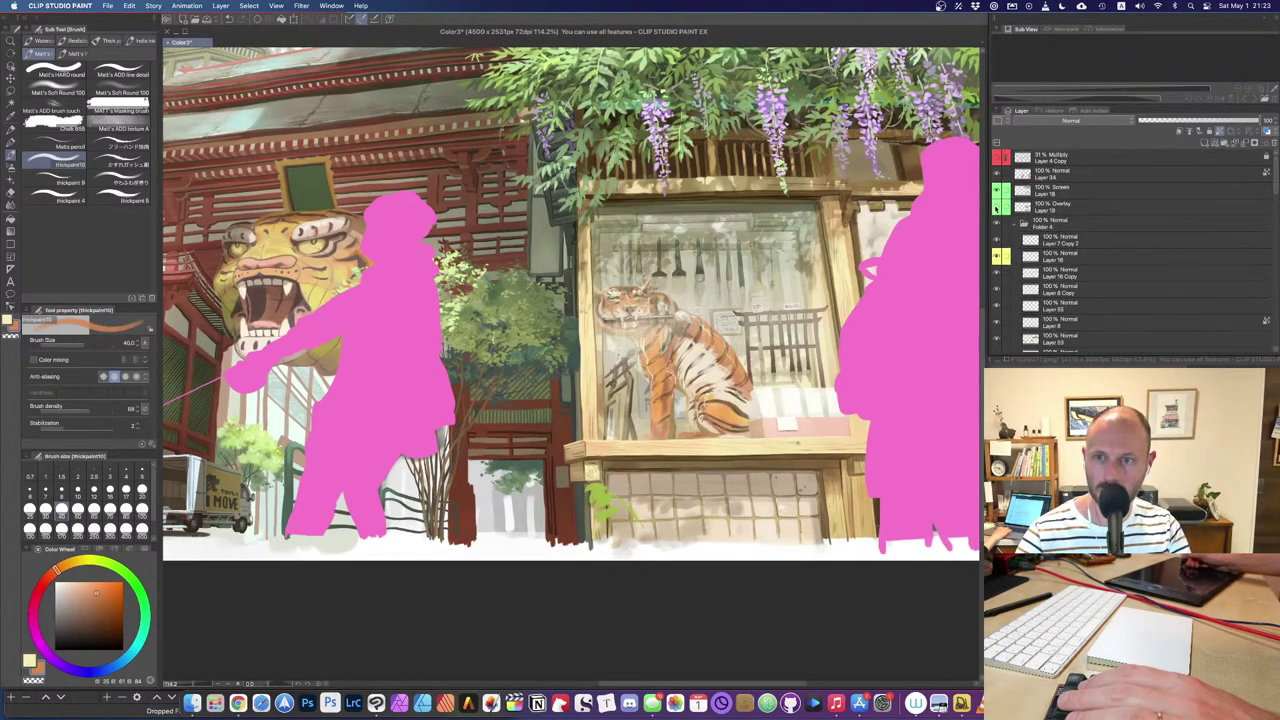
{"action": "scroll", "coordinate": [1268, 211], "scroll_direction": "down", "scroll_amount": 3}
{"action": "scroll", "coordinate": [1268, 211], "scroll_direction": "down", "scroll_amount": 2}
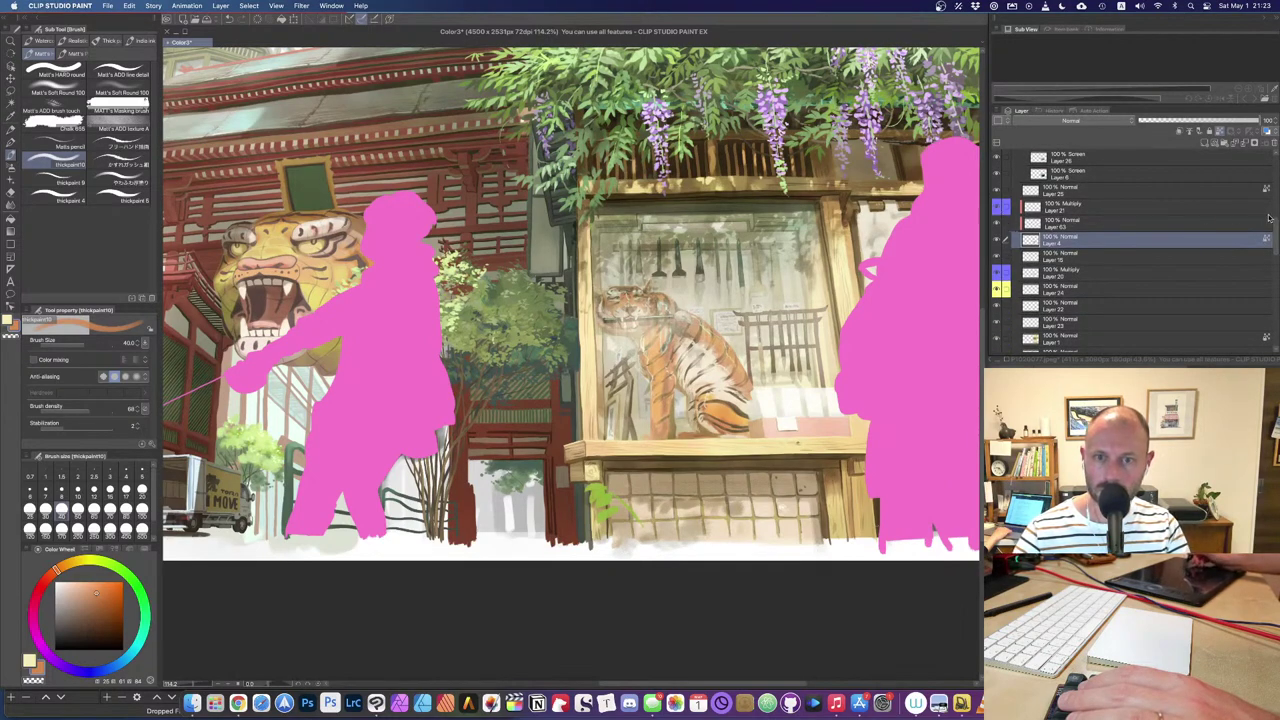
{"action": "left_click_drag", "start_coordinate": [1275, 233], "coordinate": [1268, 346]}
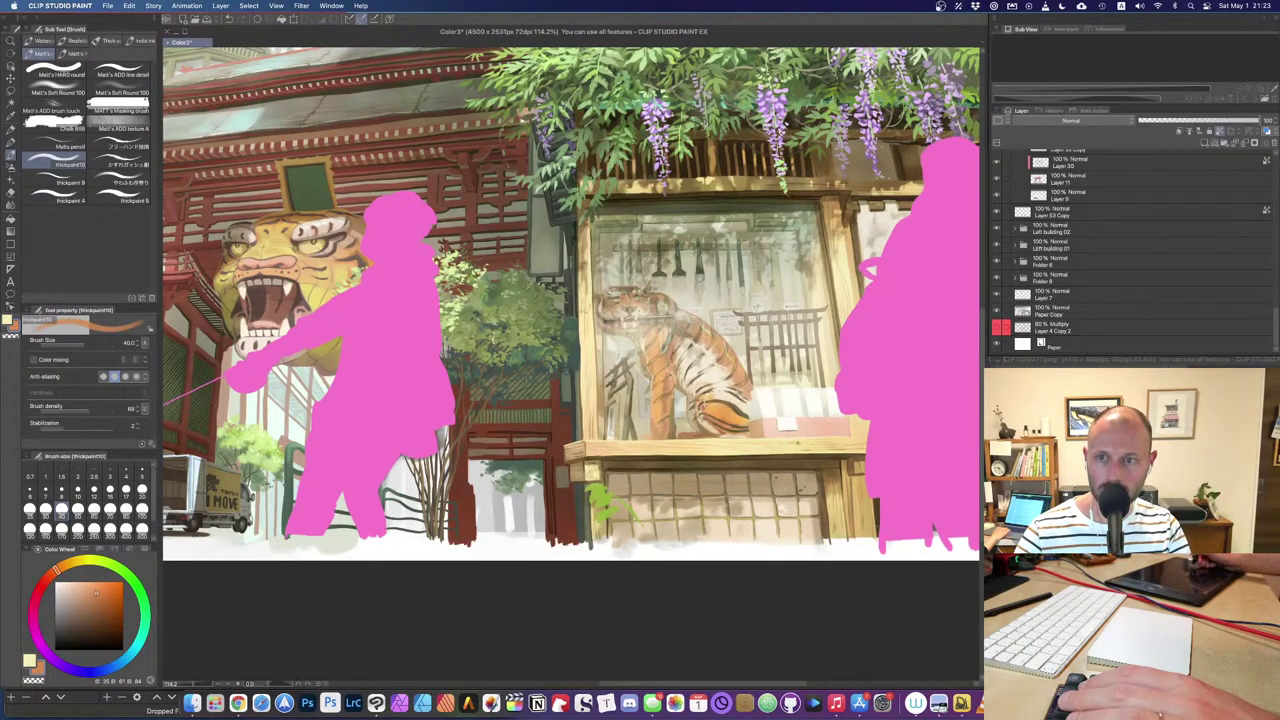
{"action": "key", "text": "super+minus"}
{"action": "key", "text": "super+minus"}
{"action": "left_click_drag", "start_coordinate": [513, 297], "coordinate": [603, 406]}
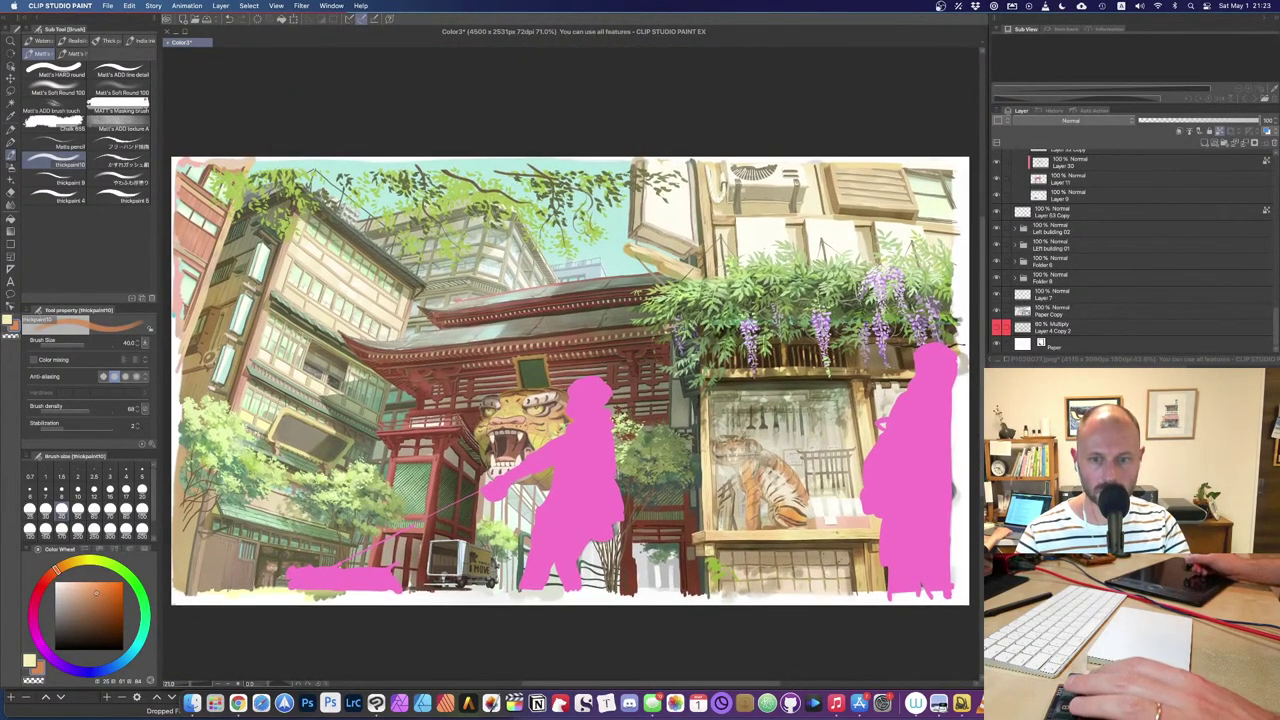
{"action": "scroll", "coordinate": [600, 405], "scroll_direction": "left", "scroll_amount": 2}
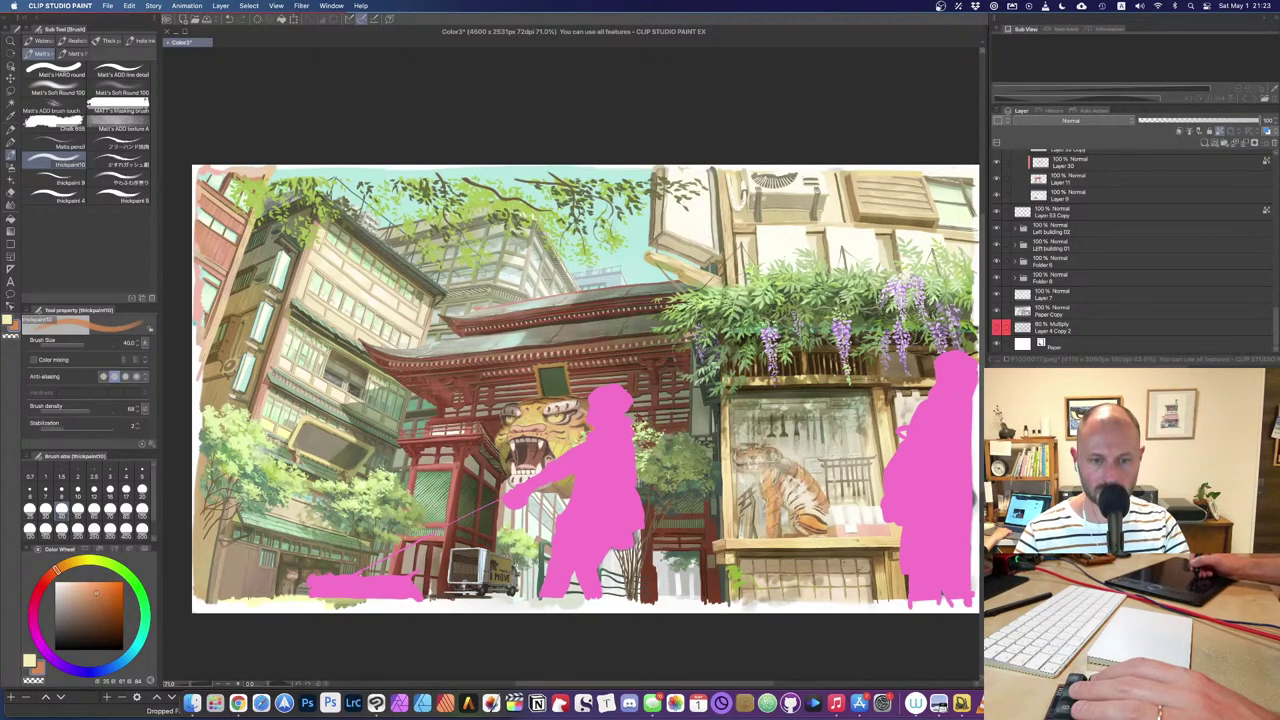
{"action": "mouse_move", "coordinate": [520, 540]}
{"action": "left_mouse_down"}
{"action": "mouse_move", "coordinate": [538, 531]}
{"action": "mouse_move", "coordinate": [536, 549]}
{"action": "mouse_move", "coordinate": [507, 552]}
{"action": "left_mouse_up"}
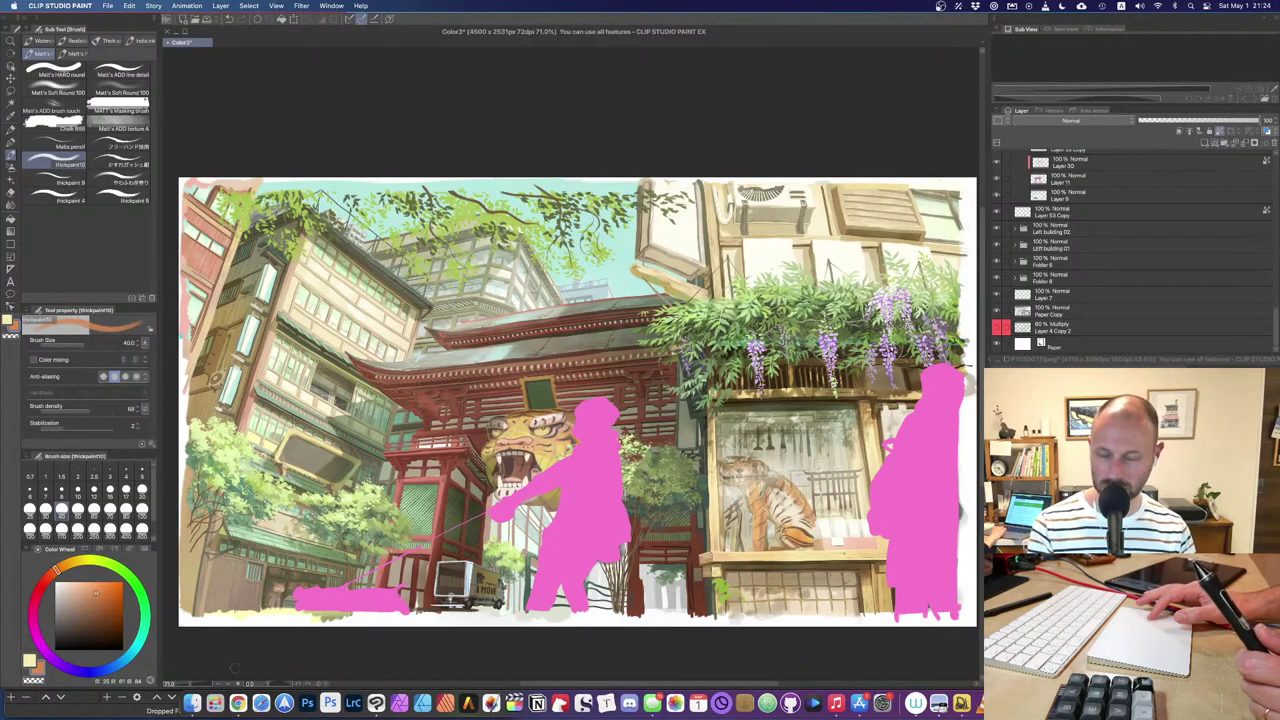
Step: Switch to Chrome and end the livestream in YouTube Studio, confirming that it should stop
{"action": "left_click", "coordinate": [238, 703]}
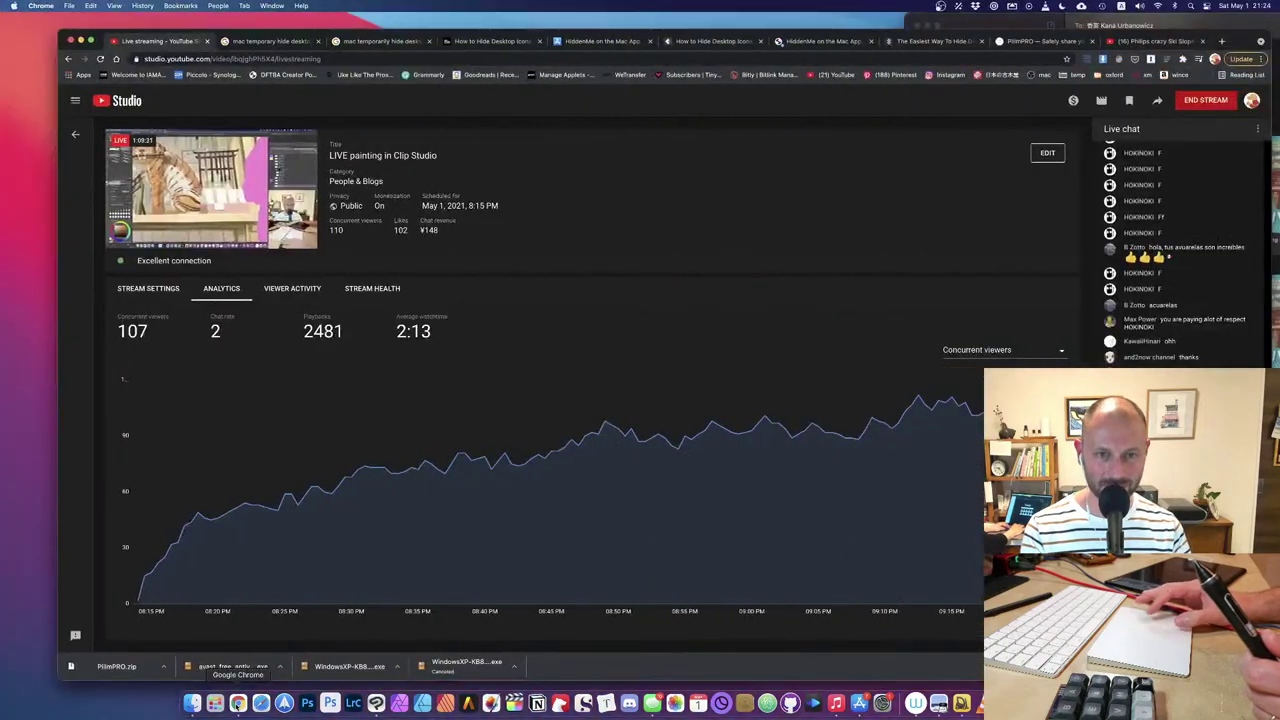
{"action": "left_click", "coordinate": [1211, 101]}
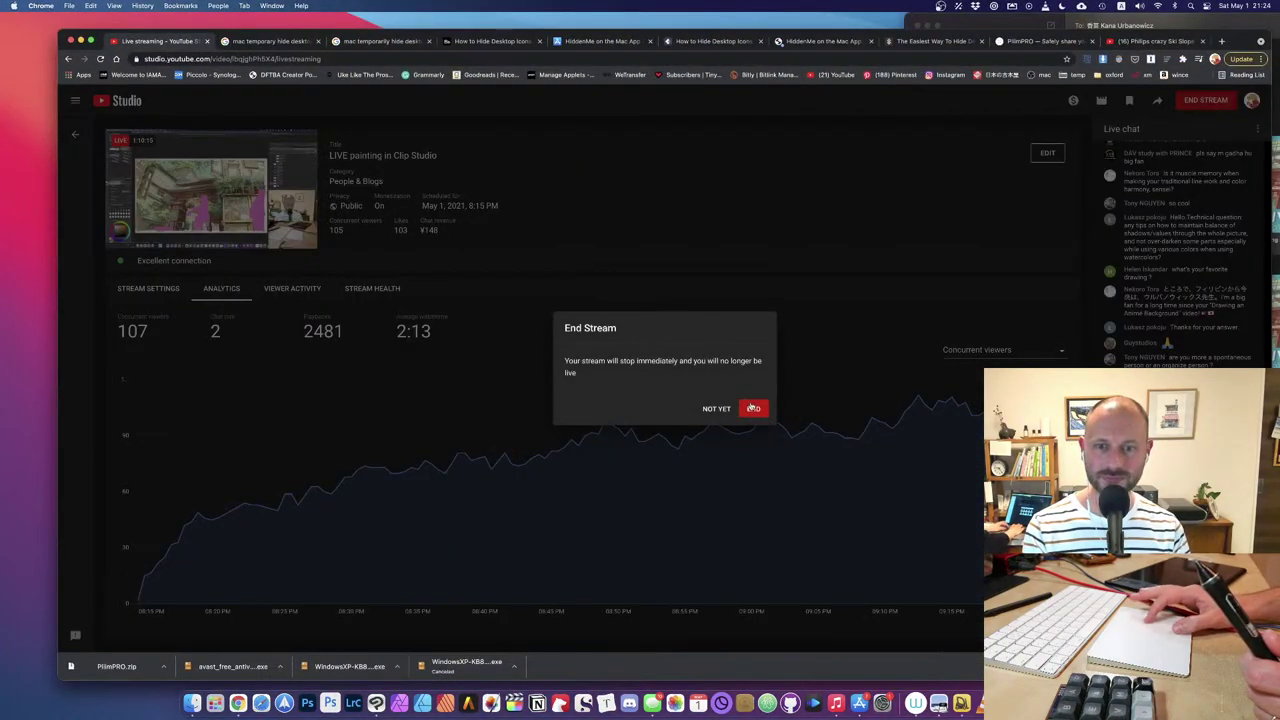
{"action": "left_click", "coordinate": [752, 407]}
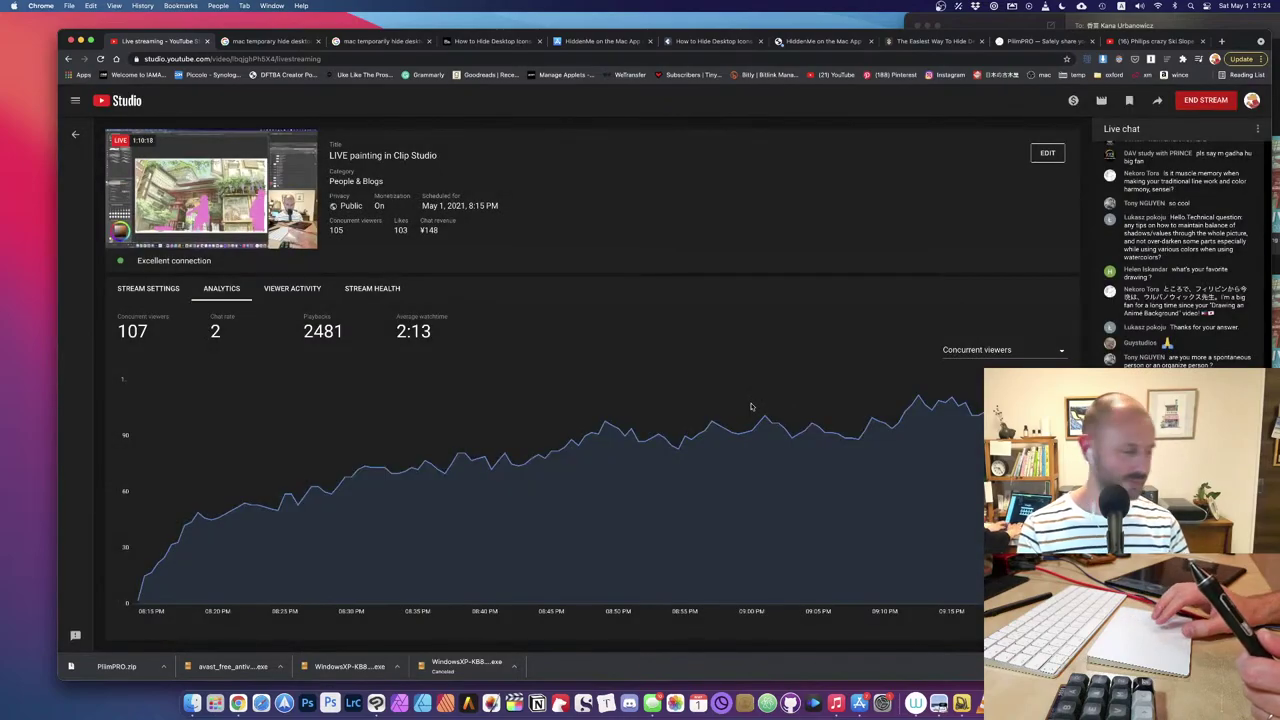